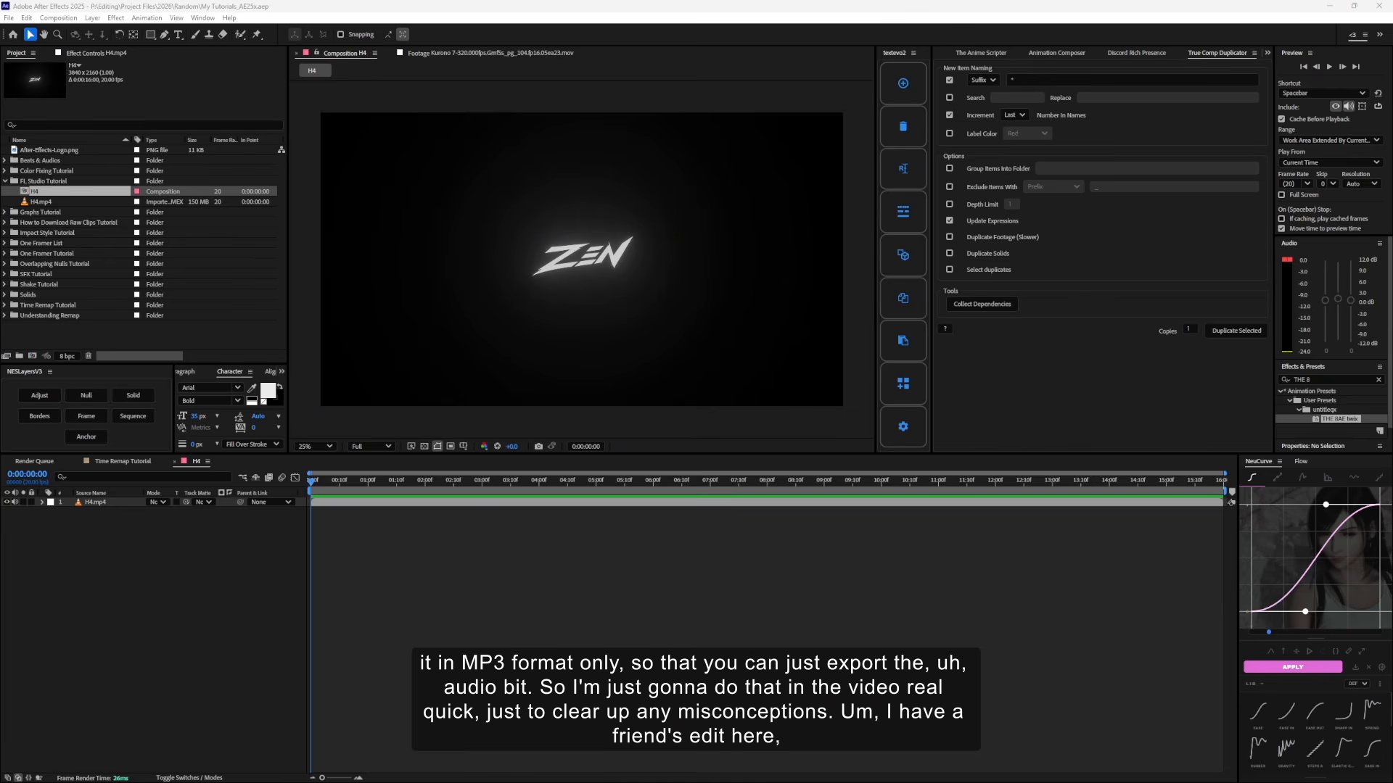
- Add the H4 composition to the render queue
left_click(361, 546)
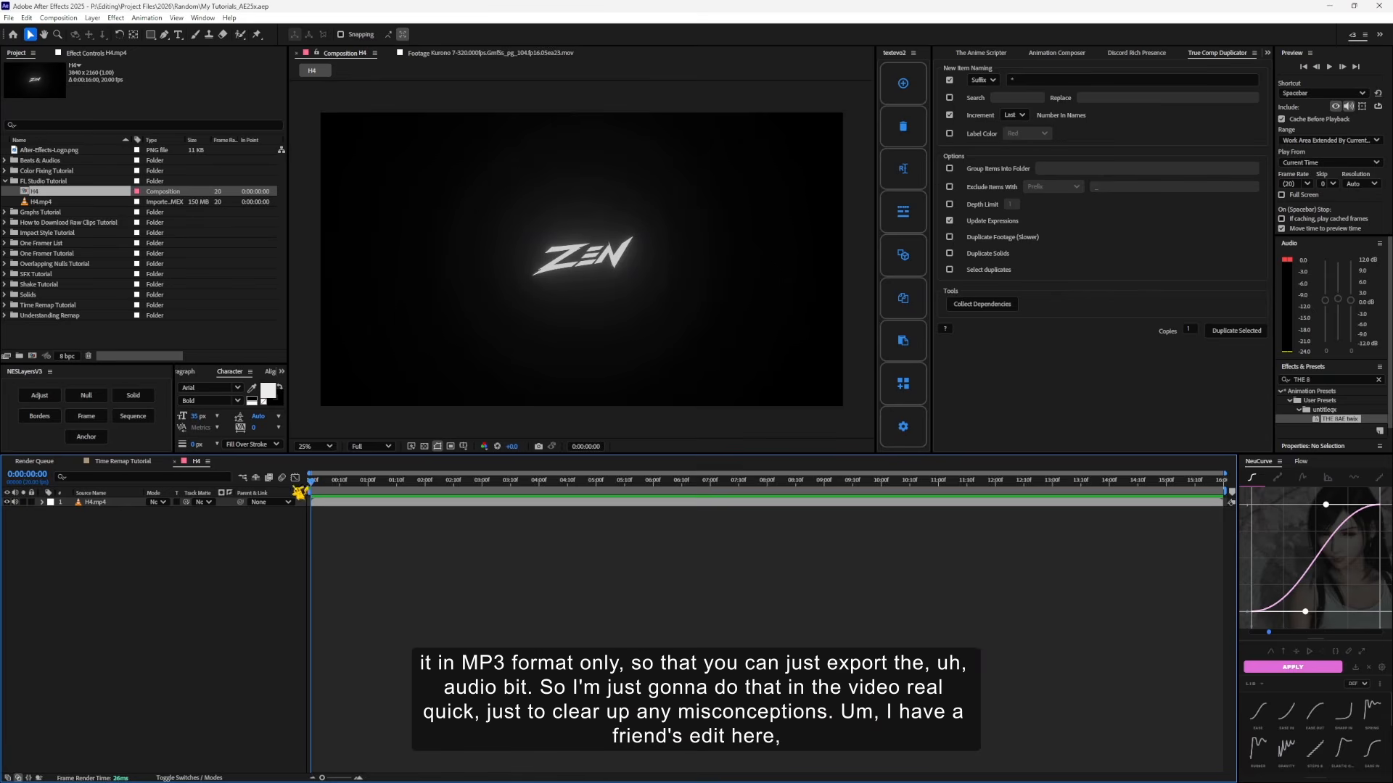
mouse_move(314, 483)
left_mouse_down()
mouse_move(290, 466)
mouse_move(513, 466)
mouse_move(290, 471)
left_mouse_up()
left_click(9, 17)
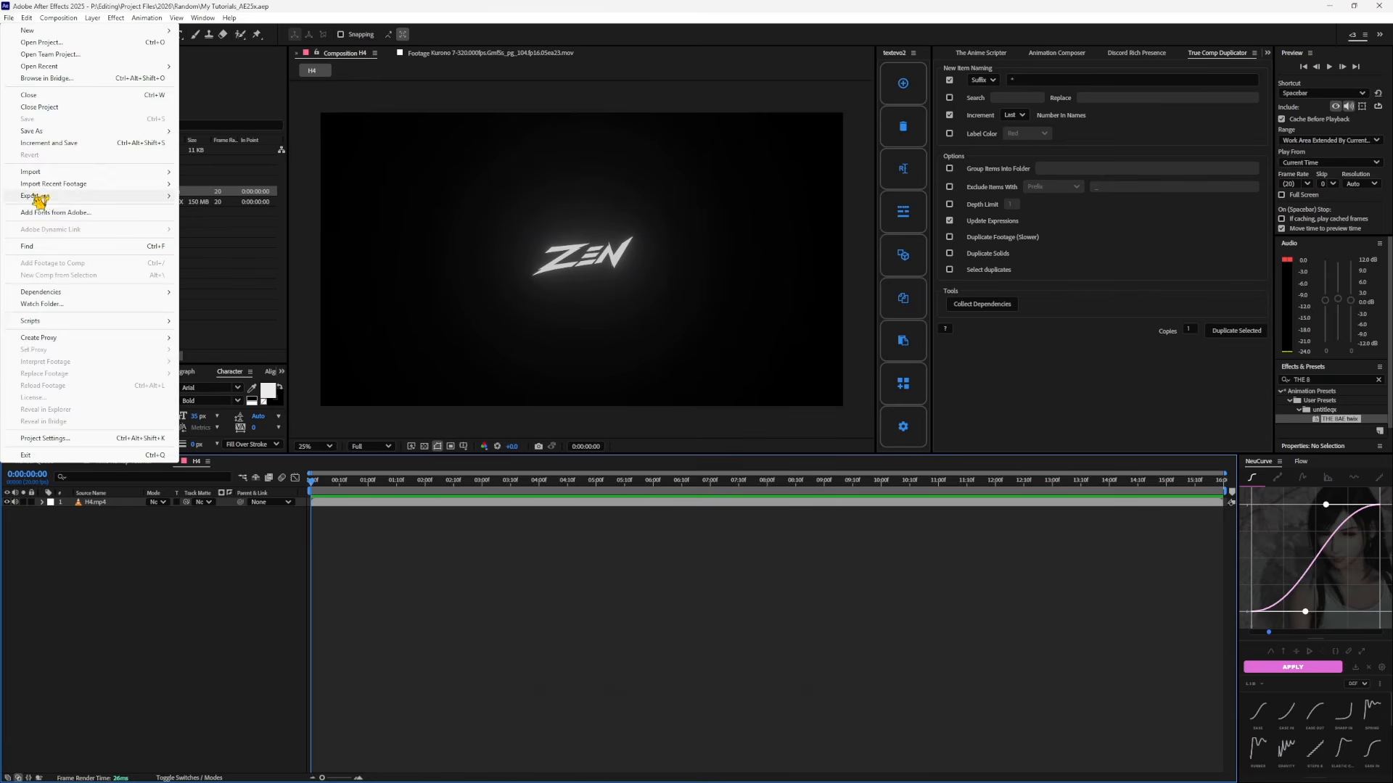
mouse_move(43, 195)
left_click(260, 208)
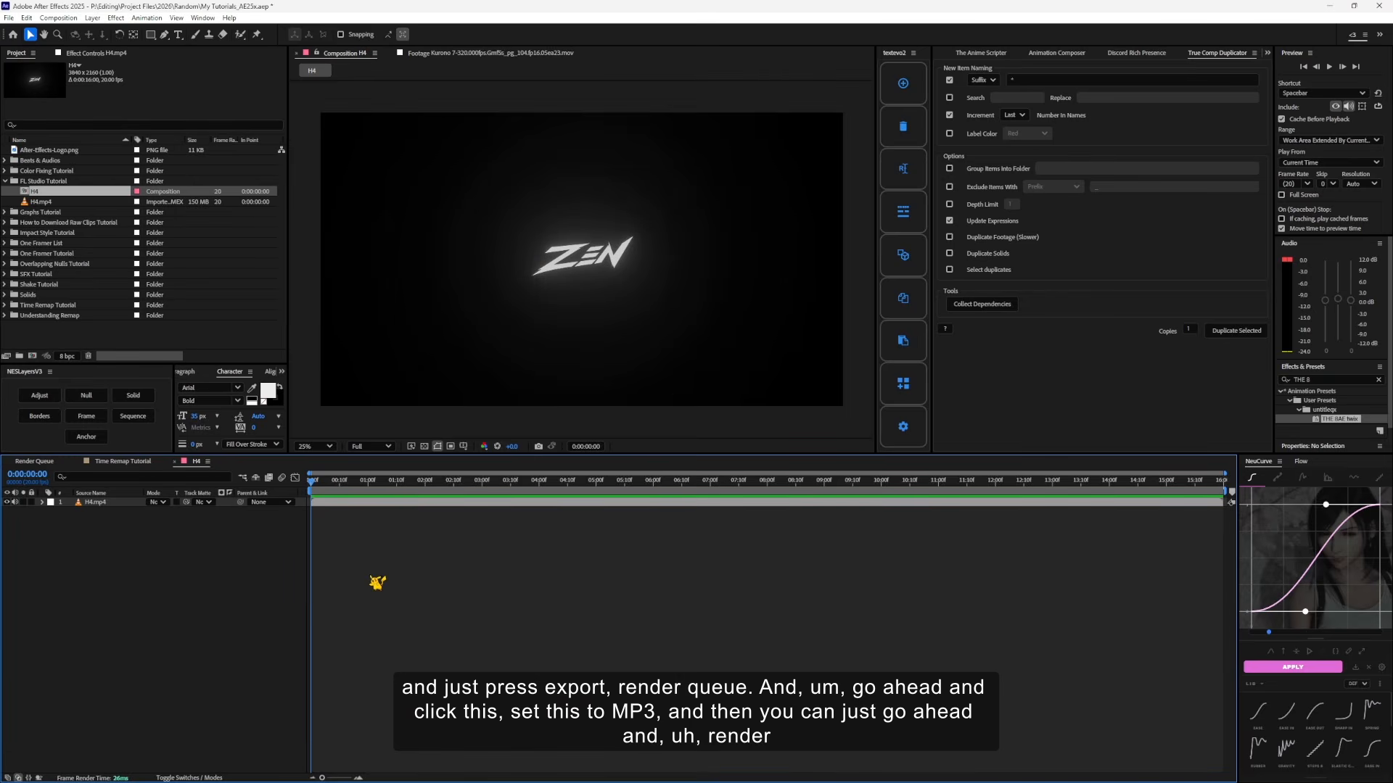
- Set the output module format of the queued H4 render to MP3
scroll(486, 610, "down", 2)
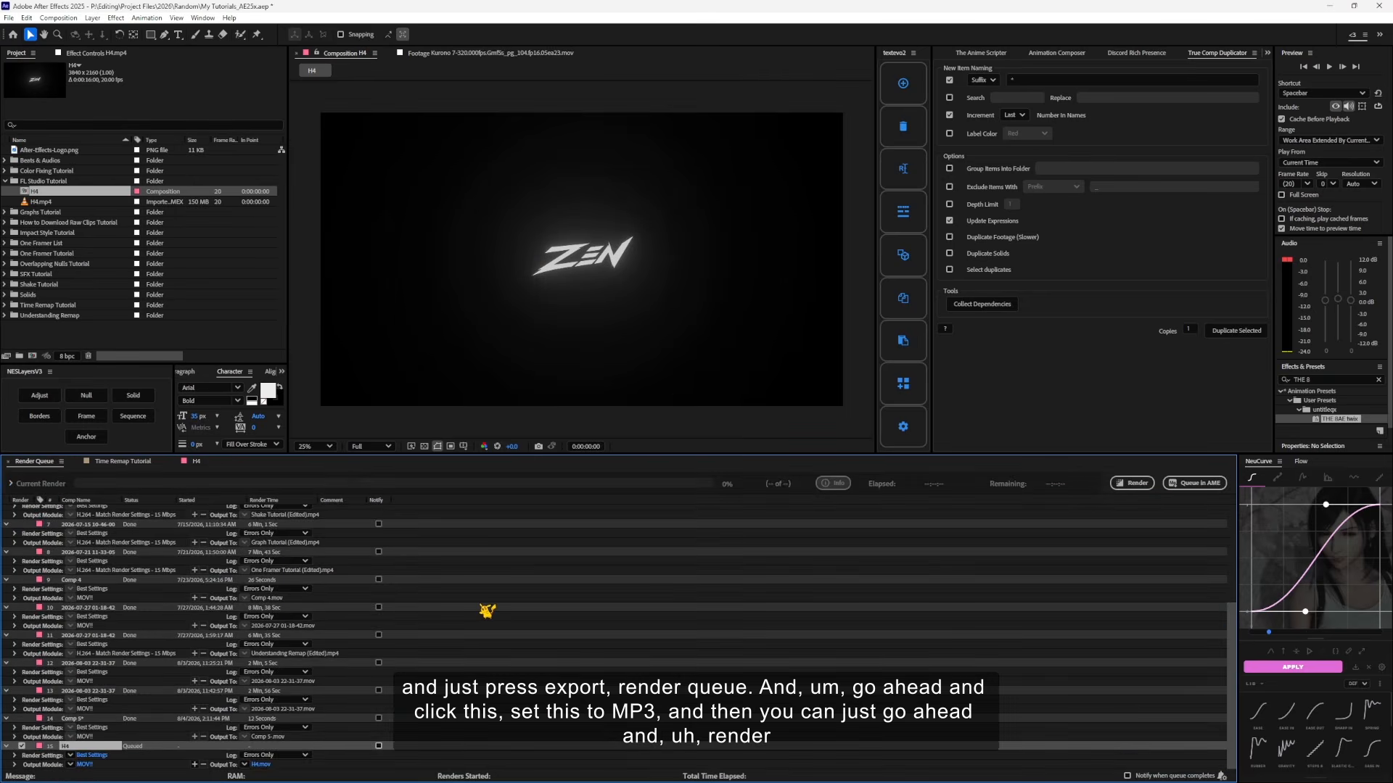
left_click(85, 764)
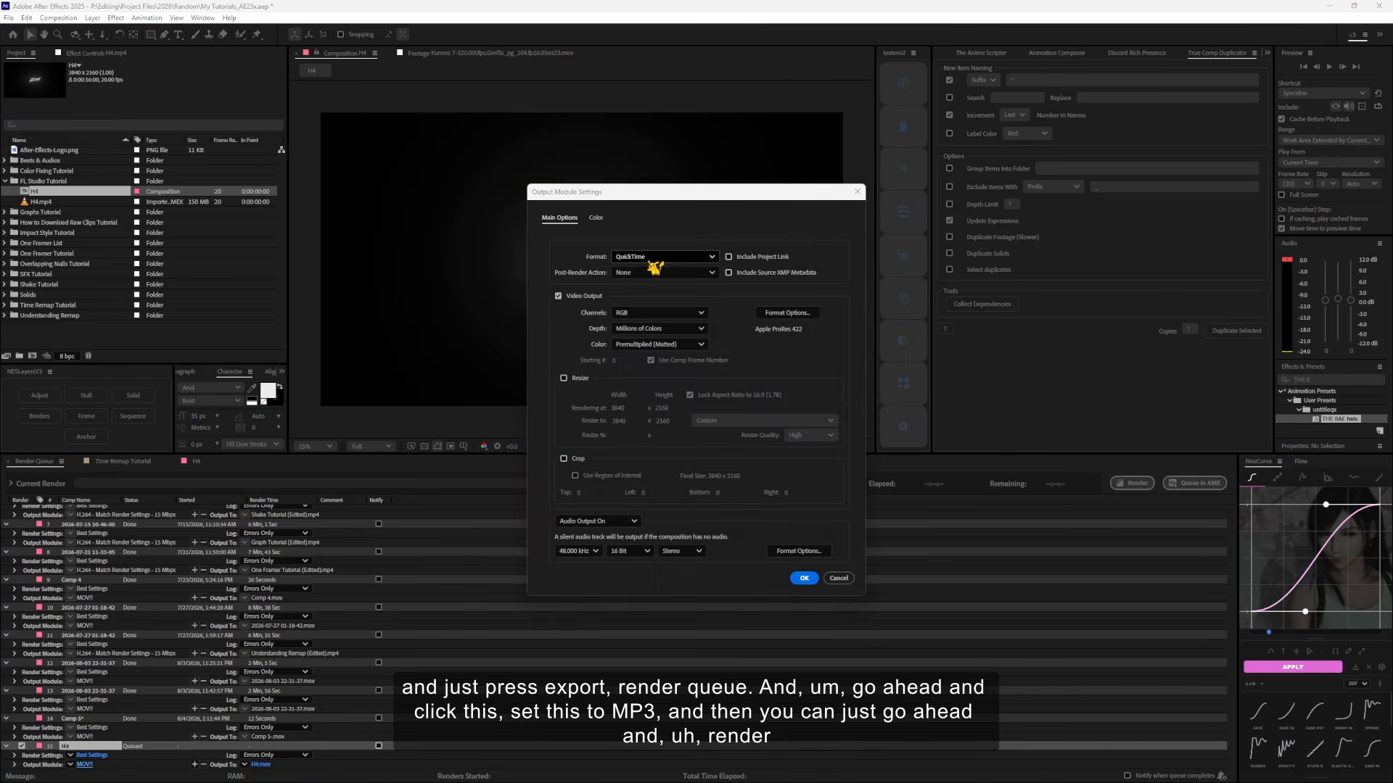
left_click(664, 258)
left_click(659, 380)
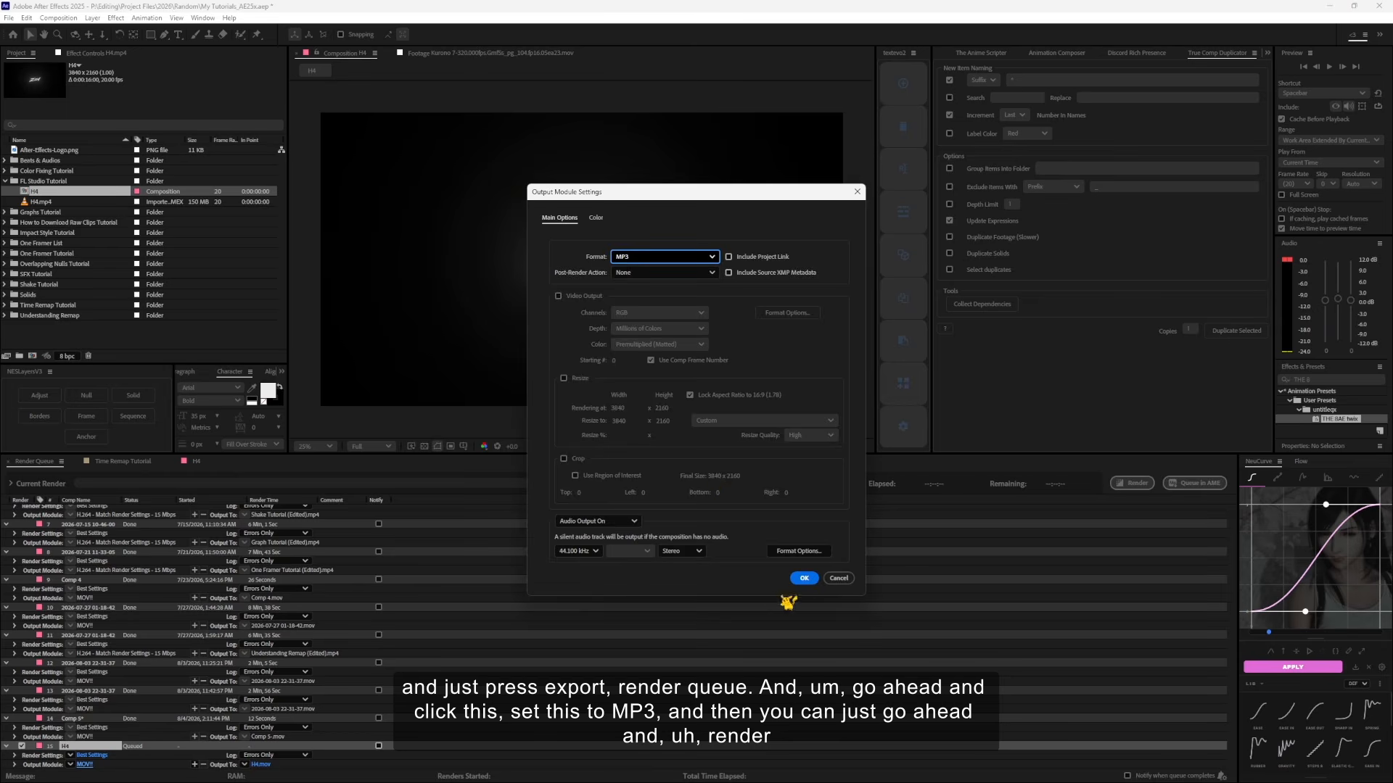
left_click(805, 579)
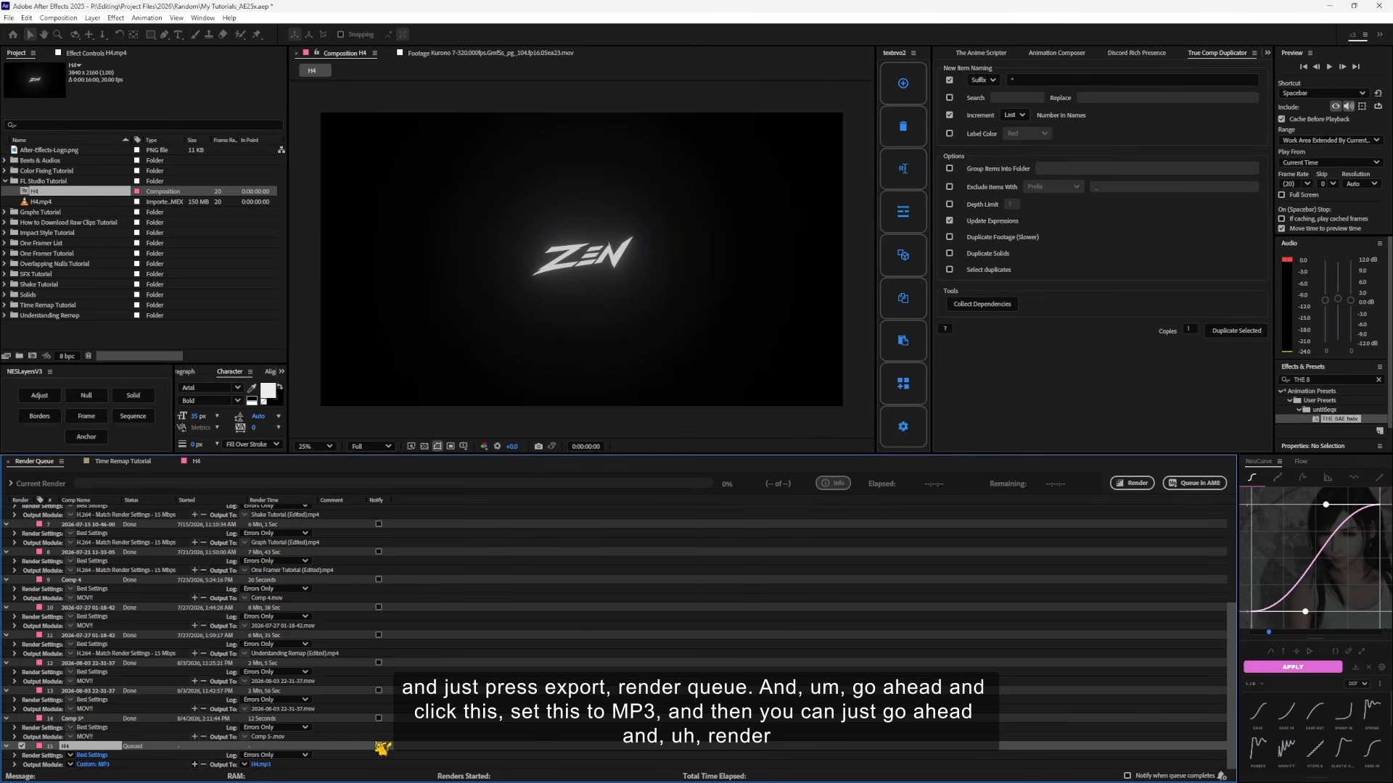
- Set the output file to H4.mp3 in the Downloads folder and render it
left_click(268, 767)
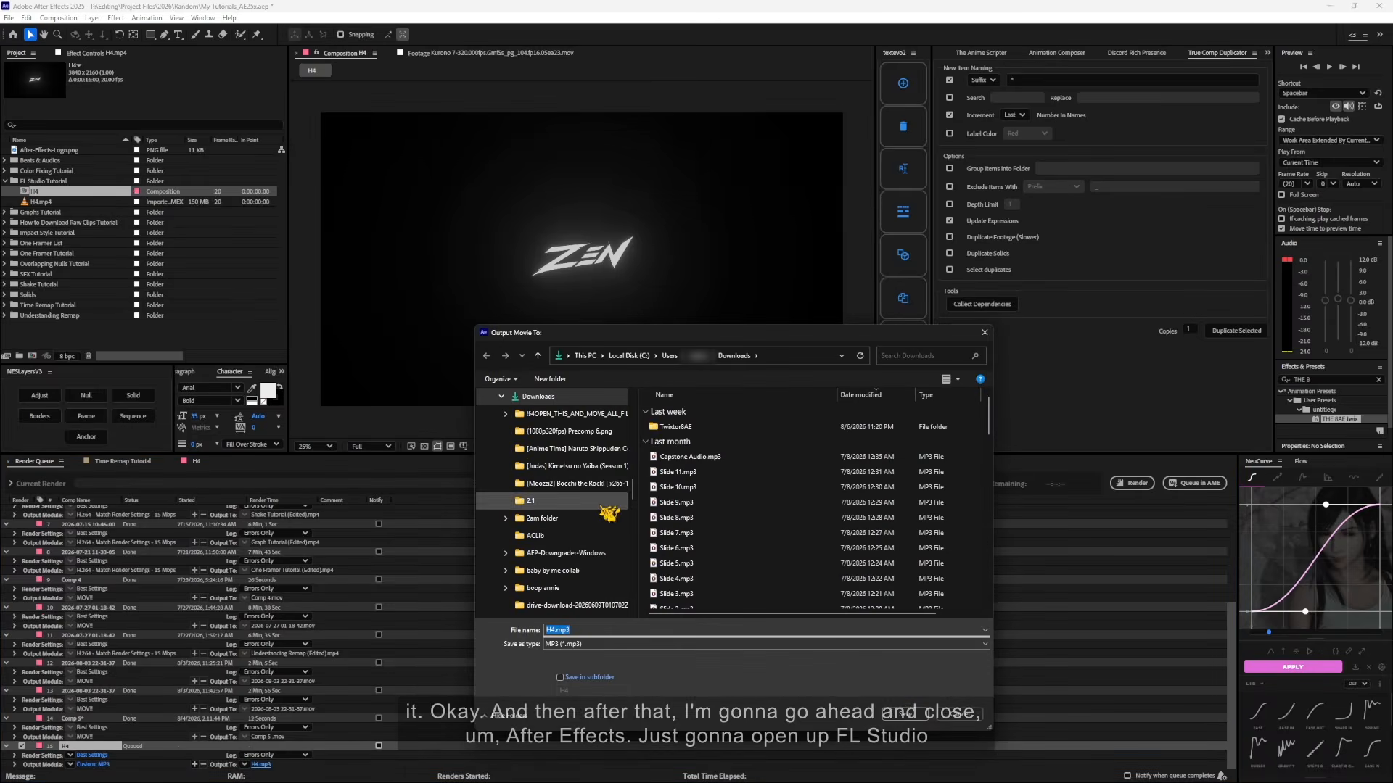
left_click(899, 712)
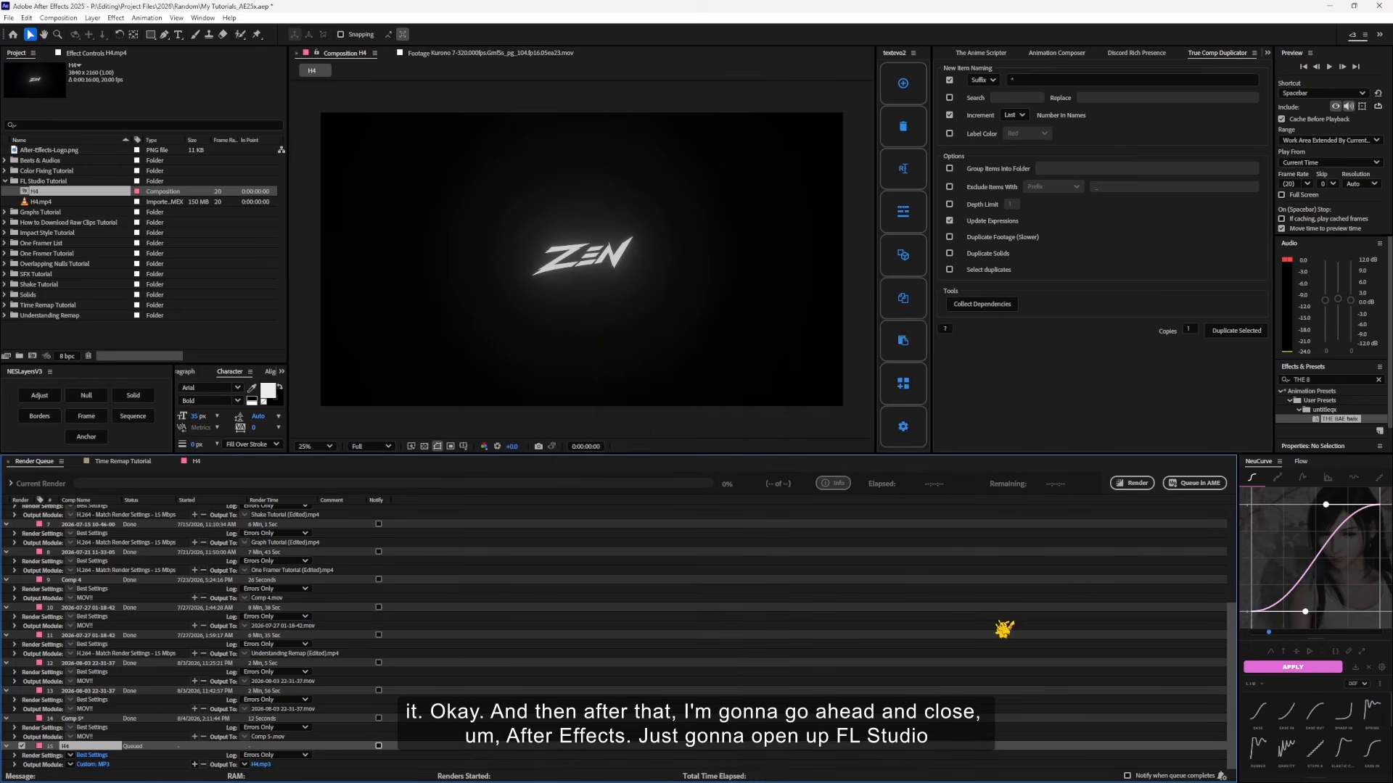
left_click(1137, 484)
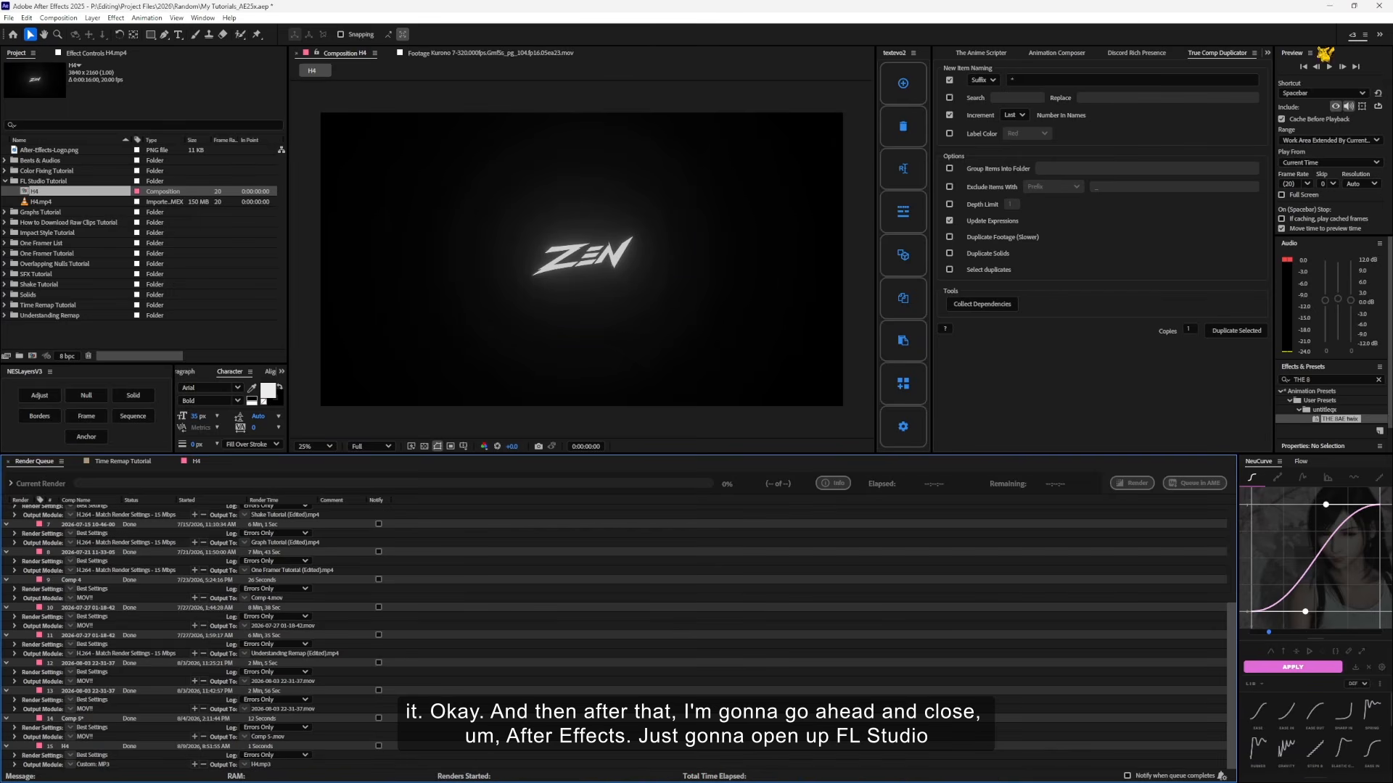
- Close After Effects, saving the changes to the tutorials project
left_click(1379, 5)
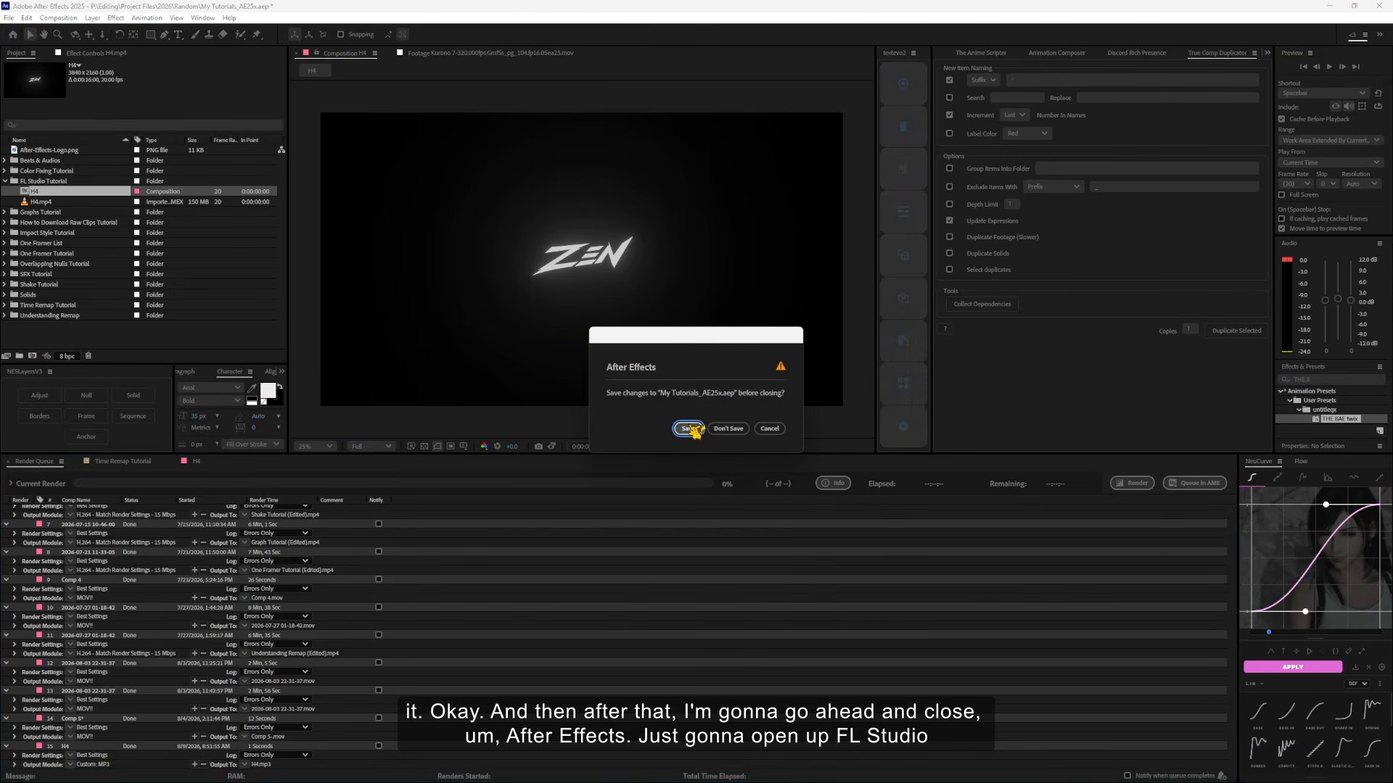
left_click(688, 429)
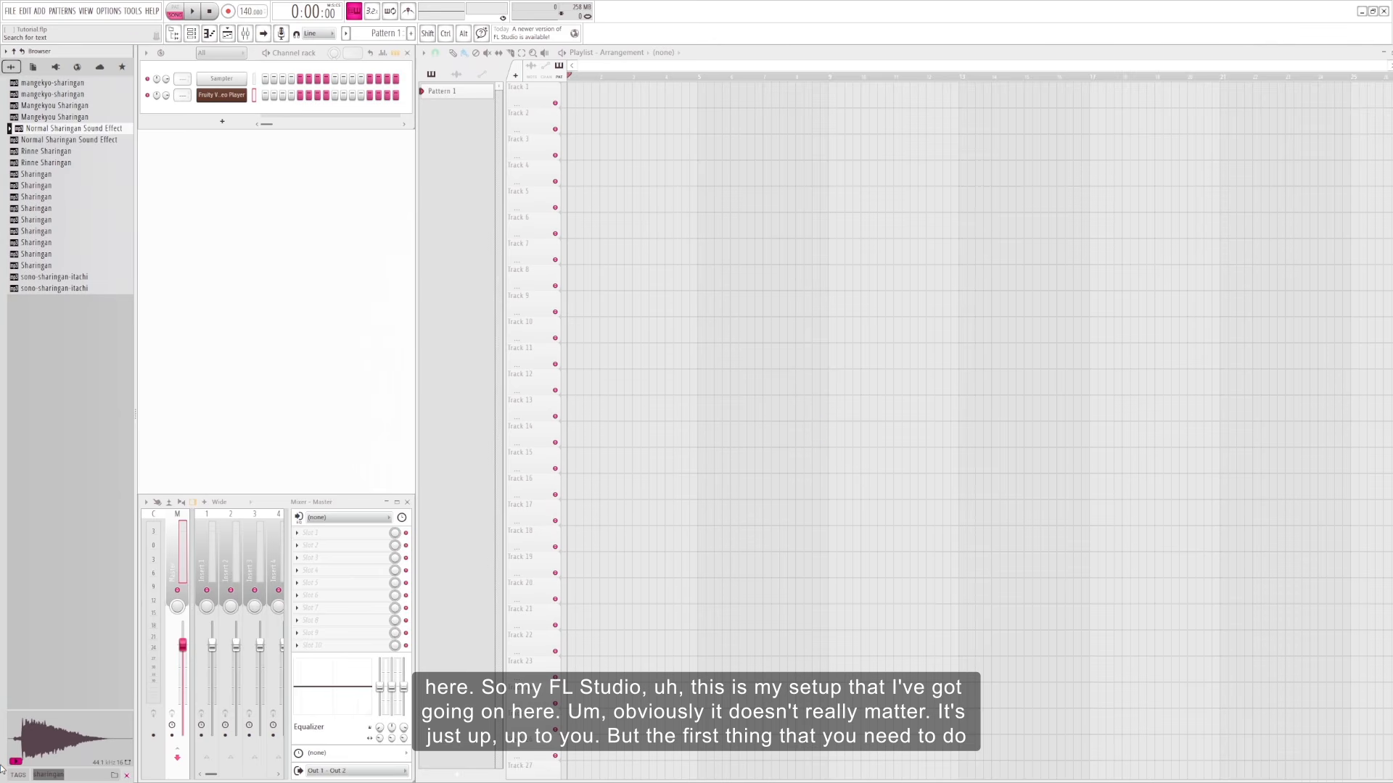
- In FL Studio, clear the browser's sharingan search and open the file settings
key("BackSpace")
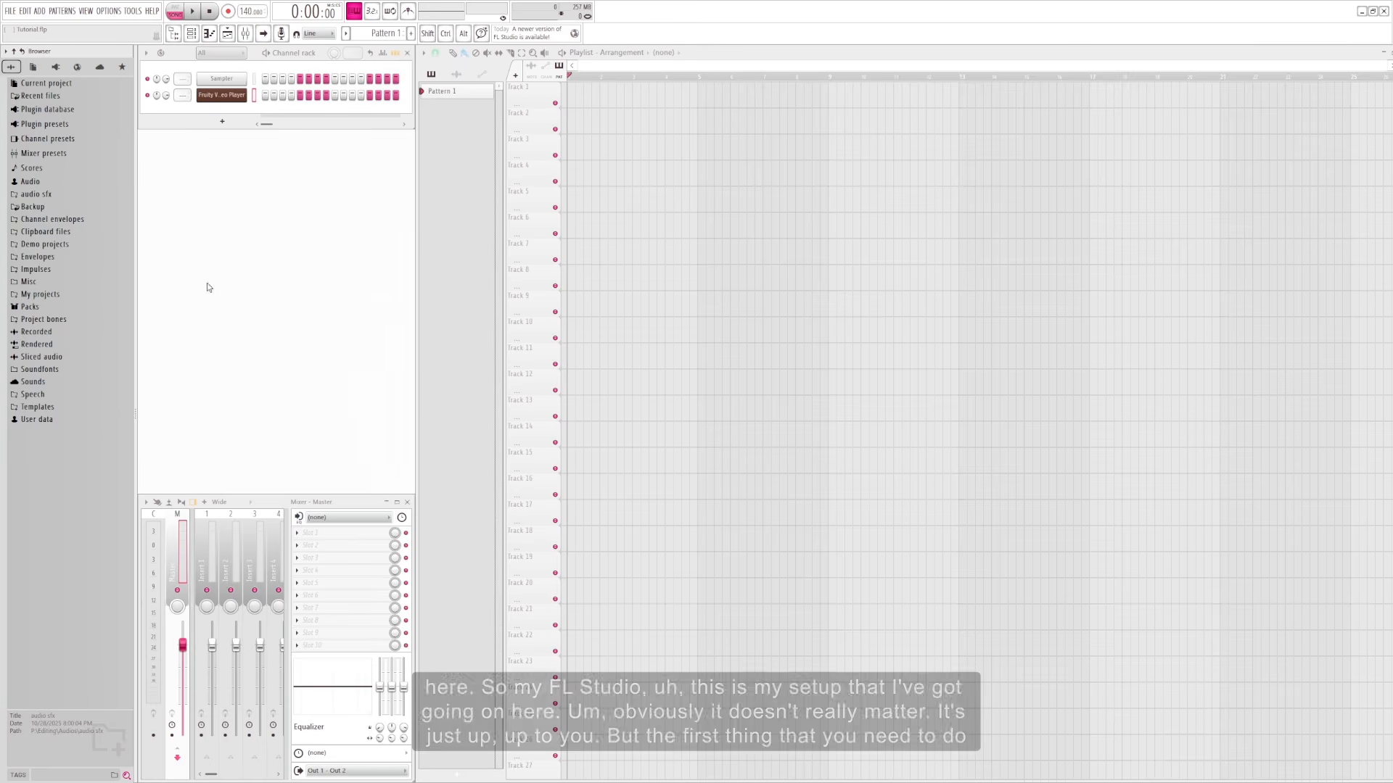
left_click(10, 11)
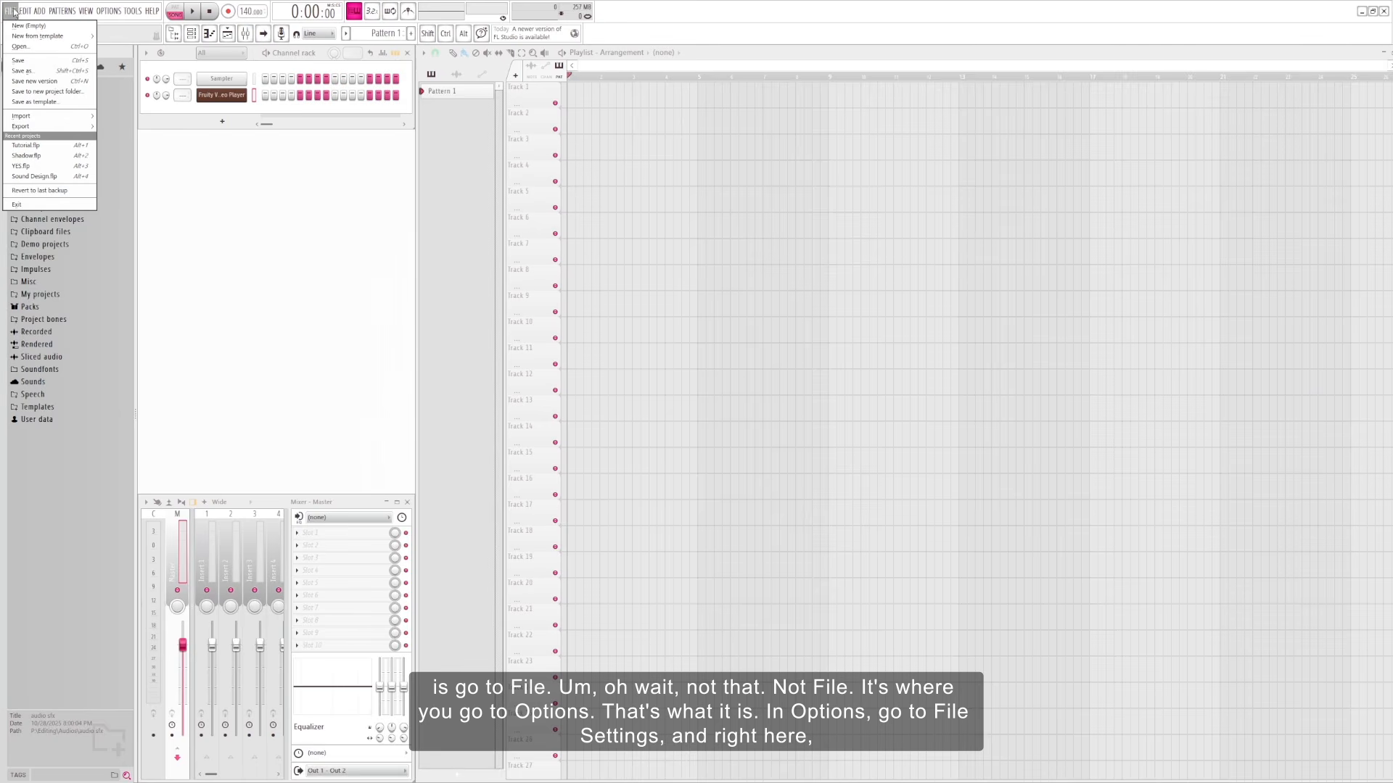
left_click(16, 10)
left_click(40, 10)
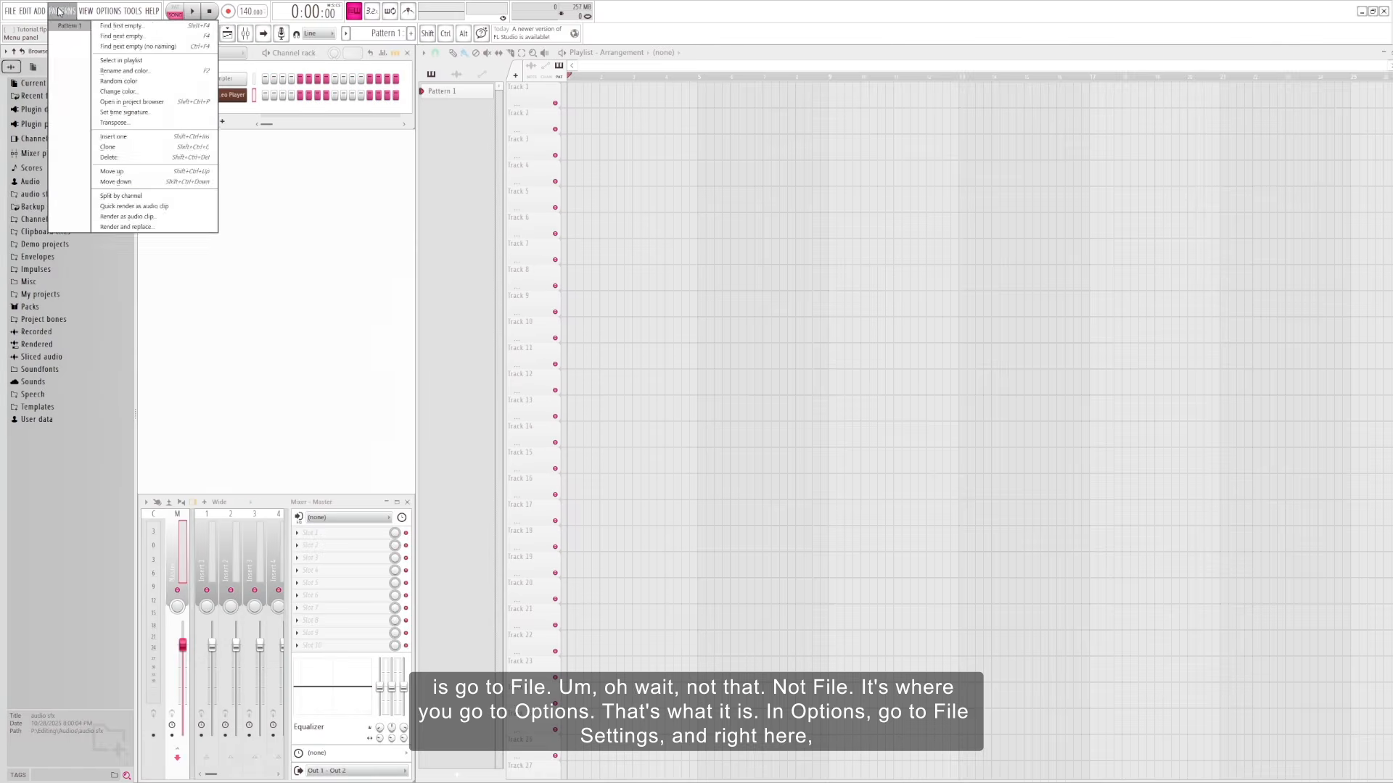
mouse_move(86, 11)
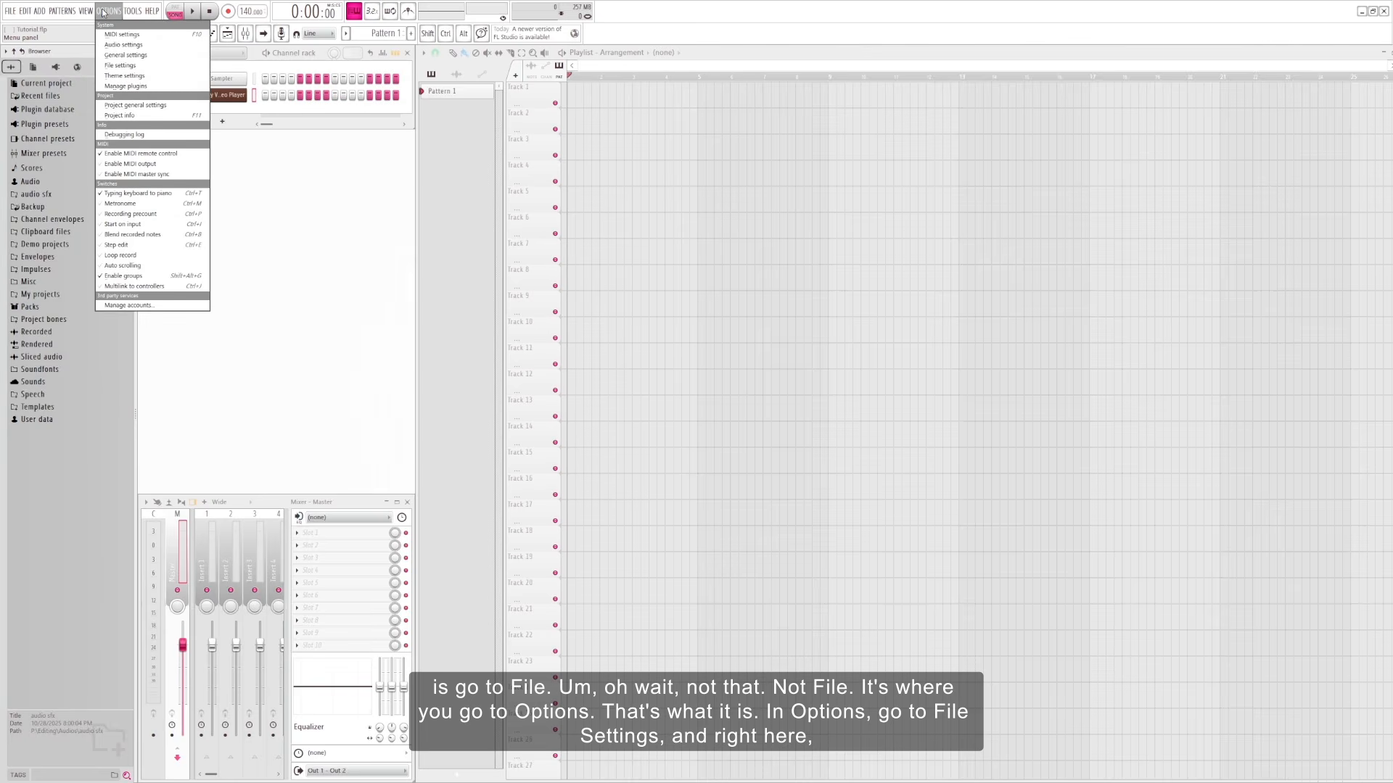
left_click(121, 65)
left_click_drag(670, 157, 655, 145)
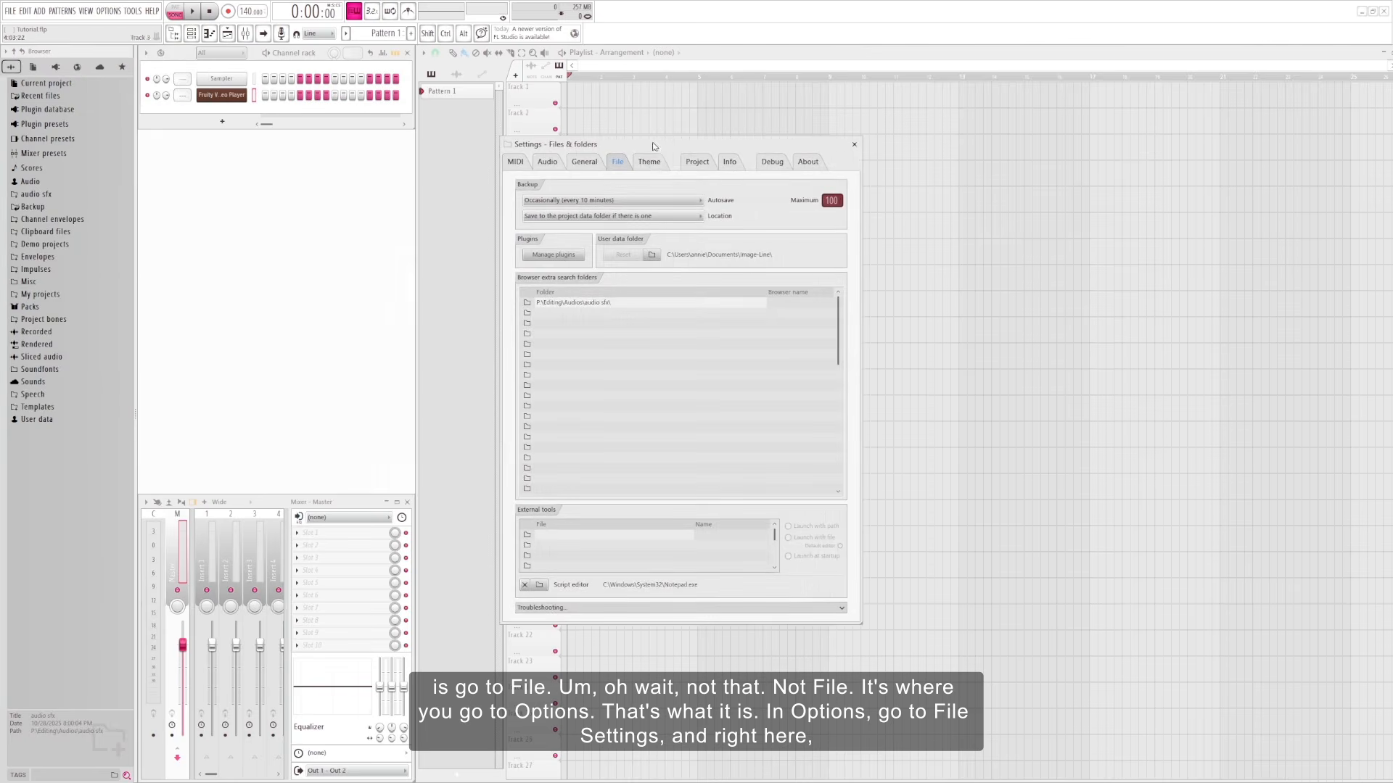
- Open the folder picker for the second browser extra search folder, cancel it without choosing a folder, and close the settings
left_click(529, 314)
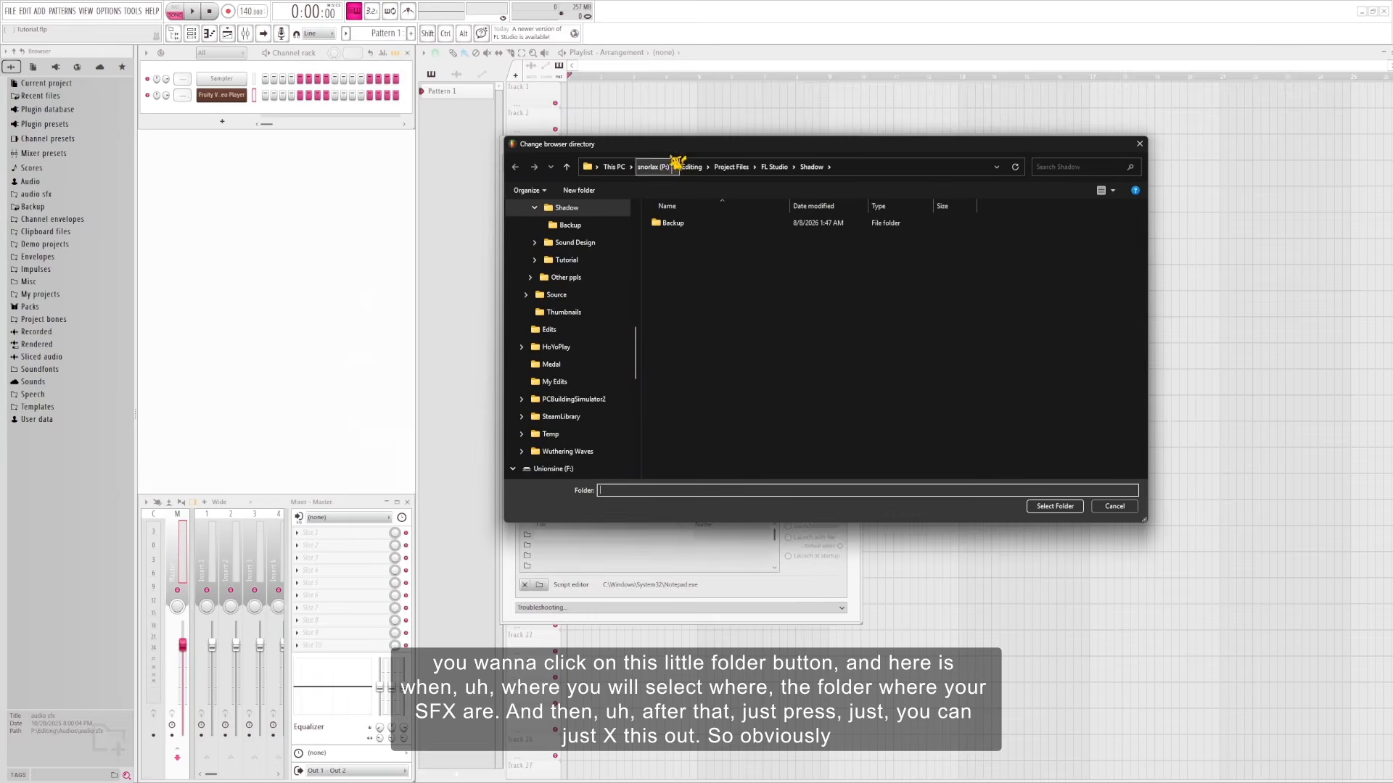
left_click_drag(675, 141, 448, 356)
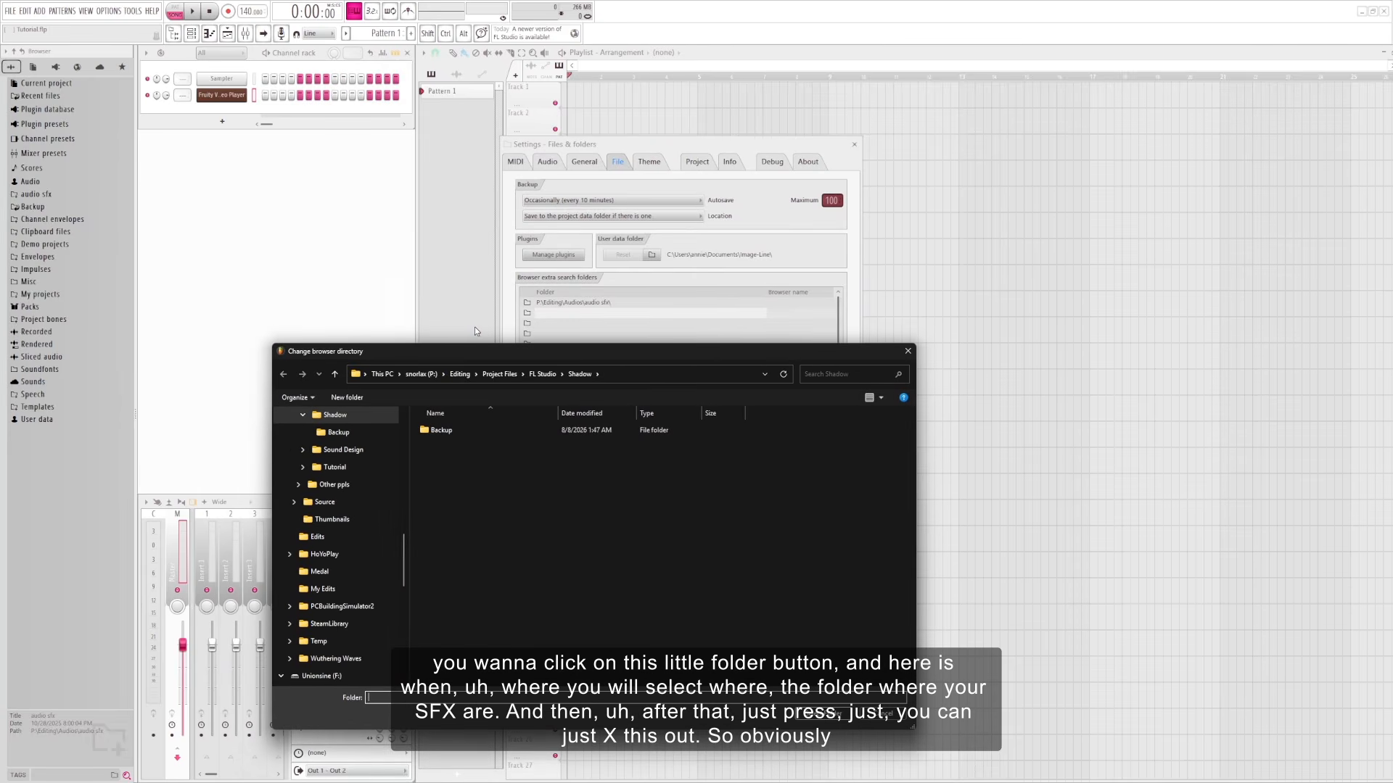
left_click(907, 351)
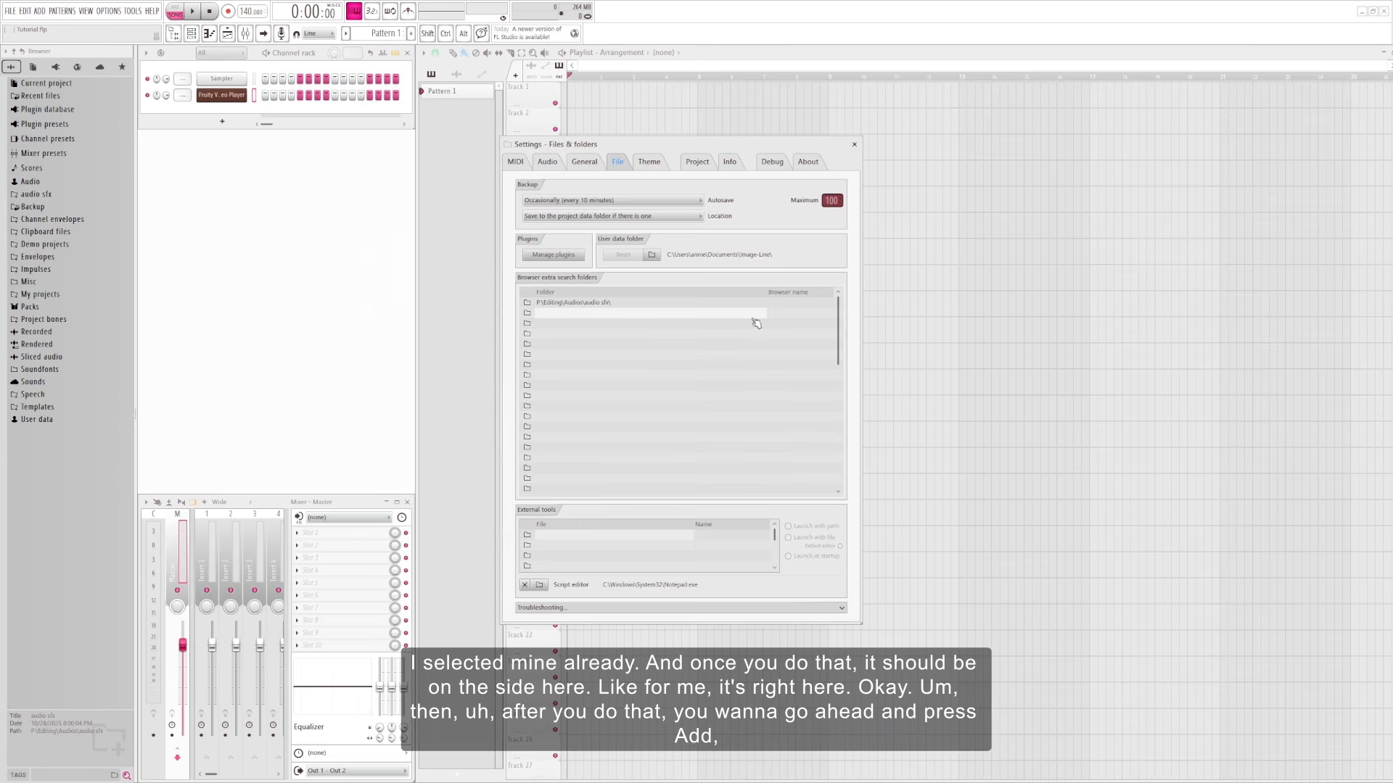
left_click(854, 144)
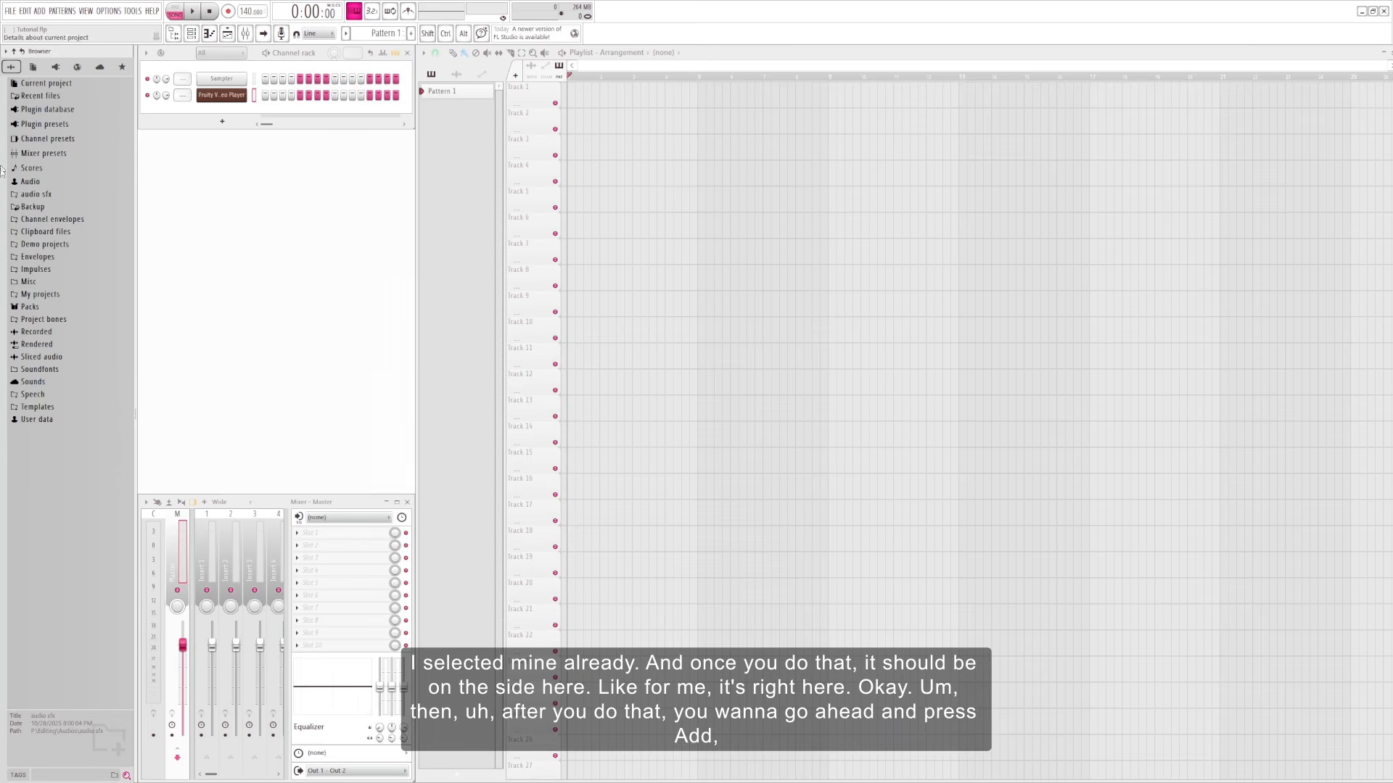
- Expand the audio sfx folder in the browser and add a Fruity Video Player, placing it between the channel rack and the mixer
left_click(42, 195)
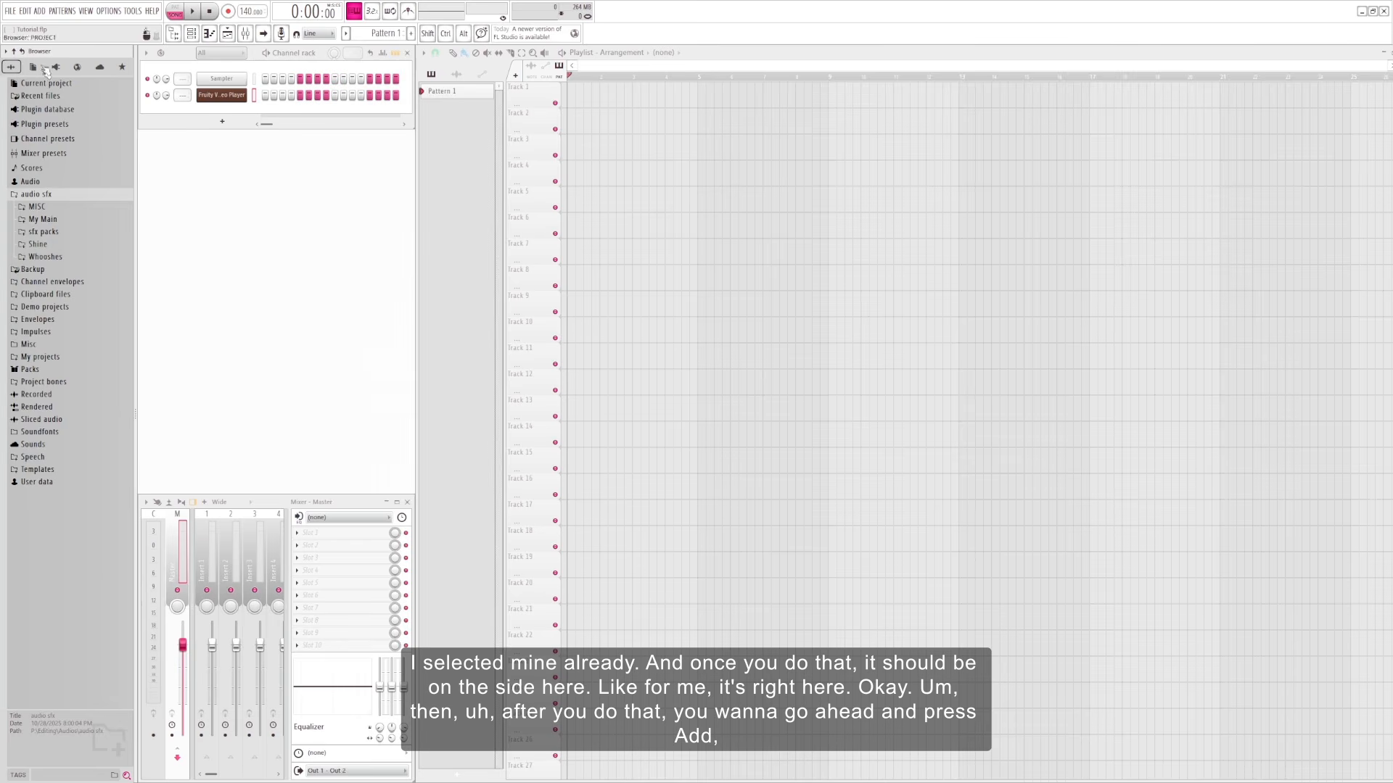
left_click(40, 11)
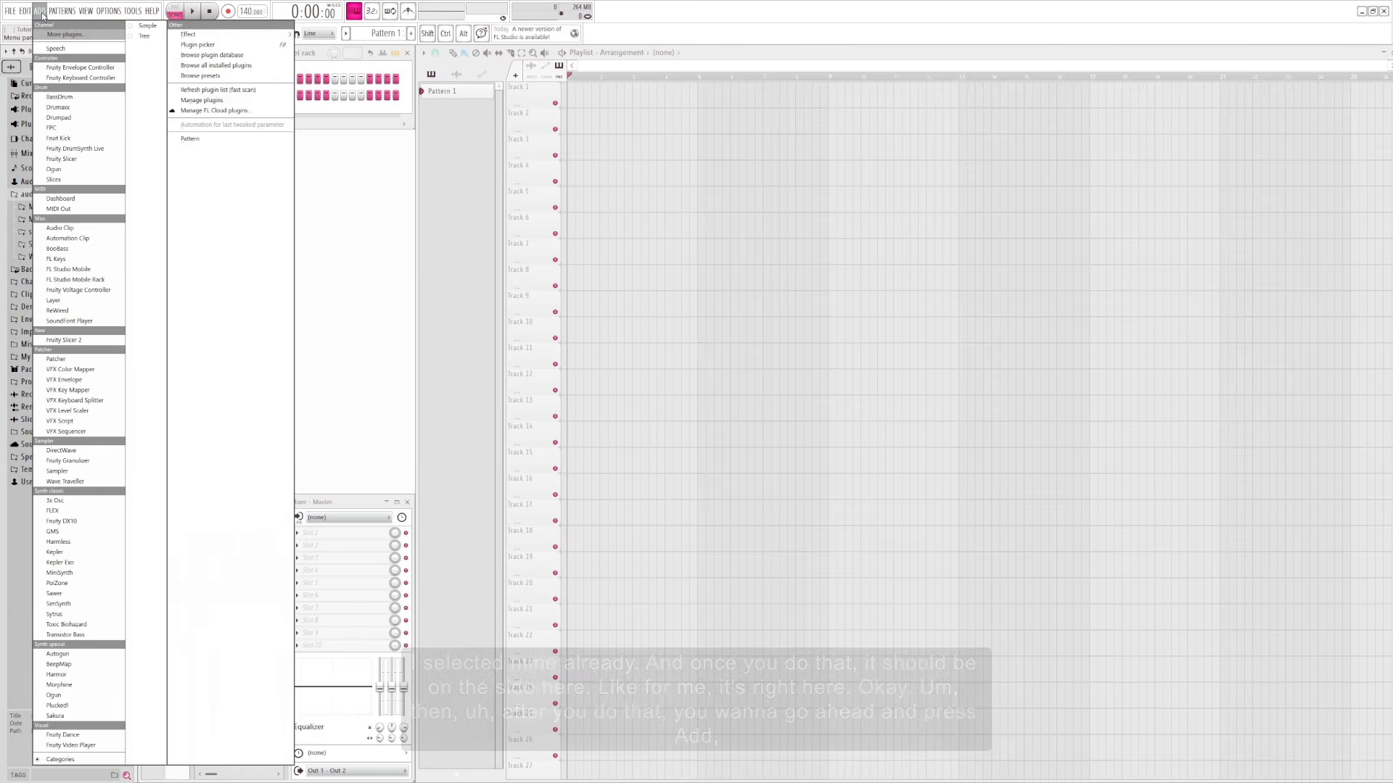
left_click(71, 745)
left_click_drag(312, 187, 224, 238)
left_click_drag(367, 233, 410, 198)
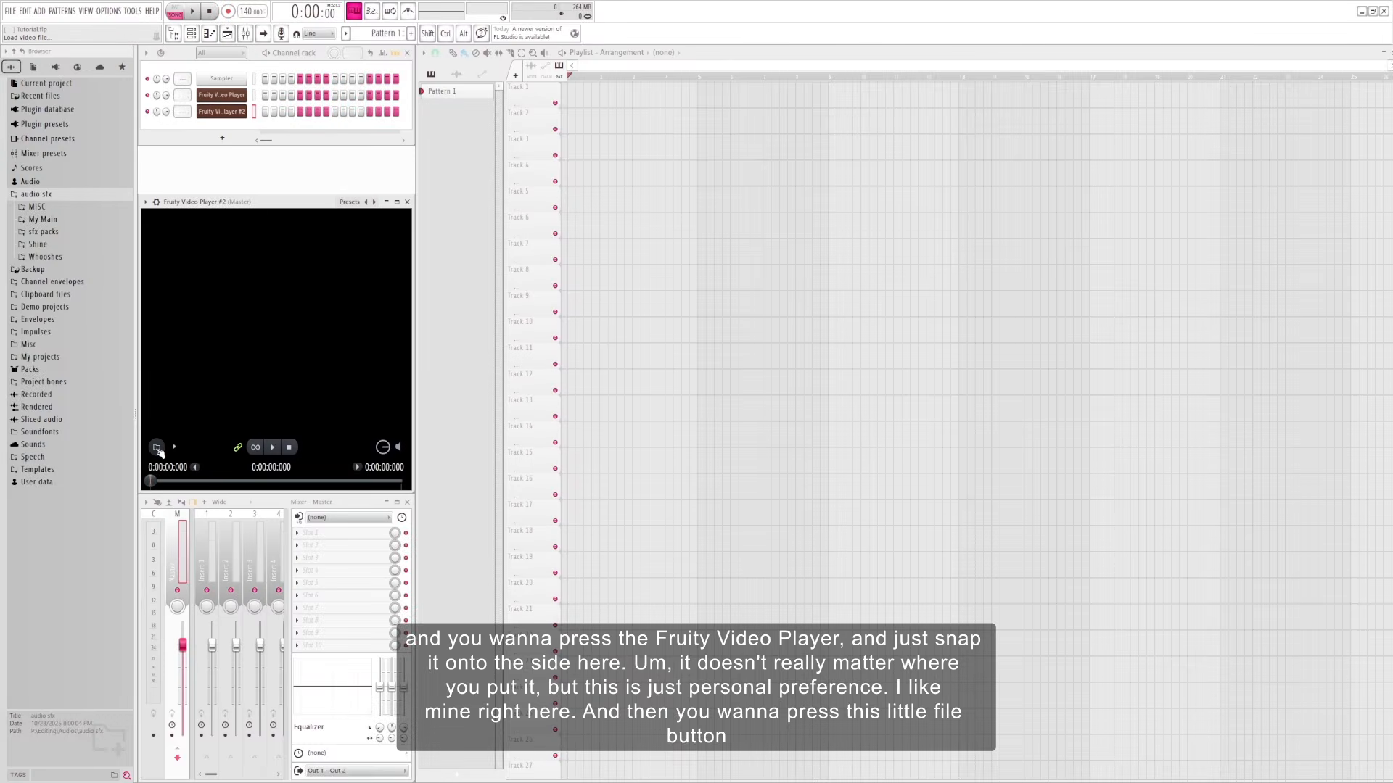
- Load H4.mp4 from the Downloads folder into the new Fruity Video Player
left_click(157, 447)
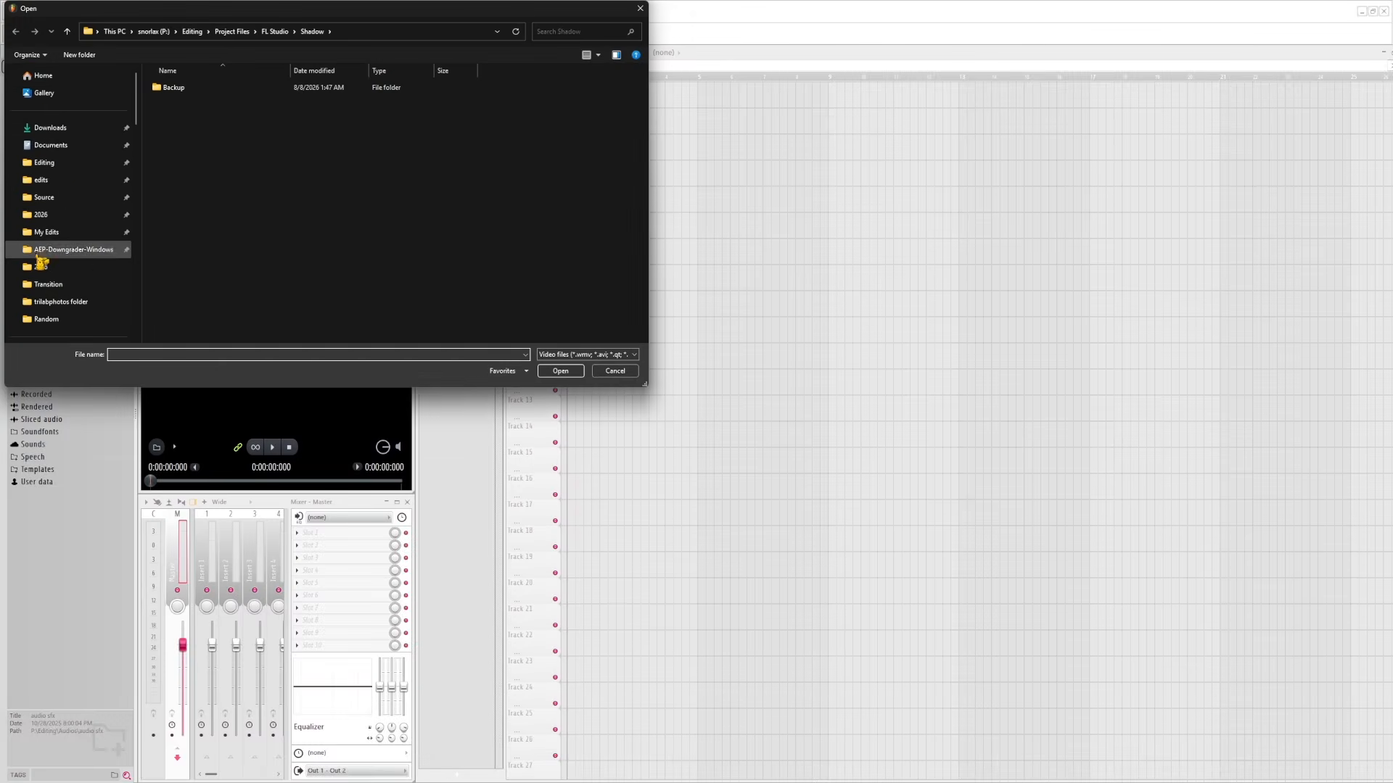
left_click(51, 127)
left_click_drag(196, 14, 608, 70)
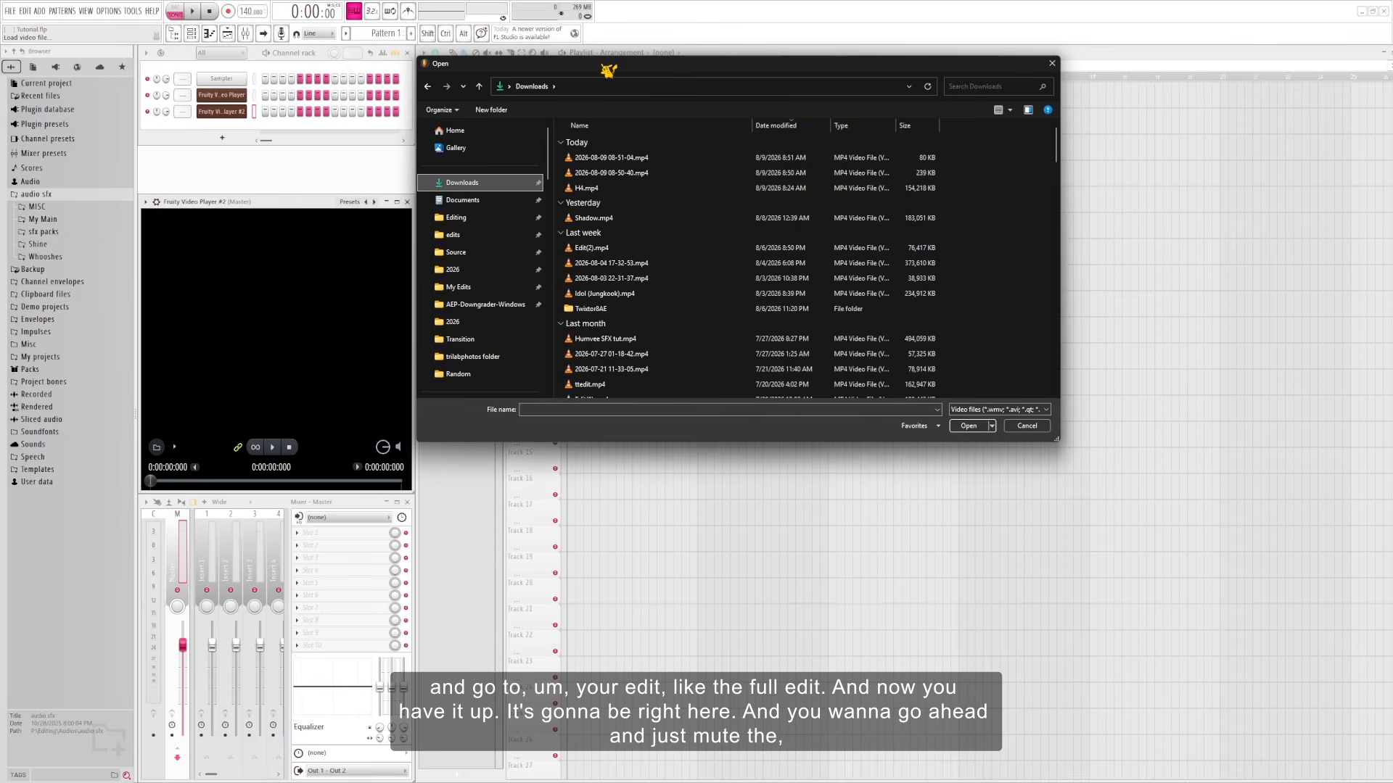
double_click(616, 190)
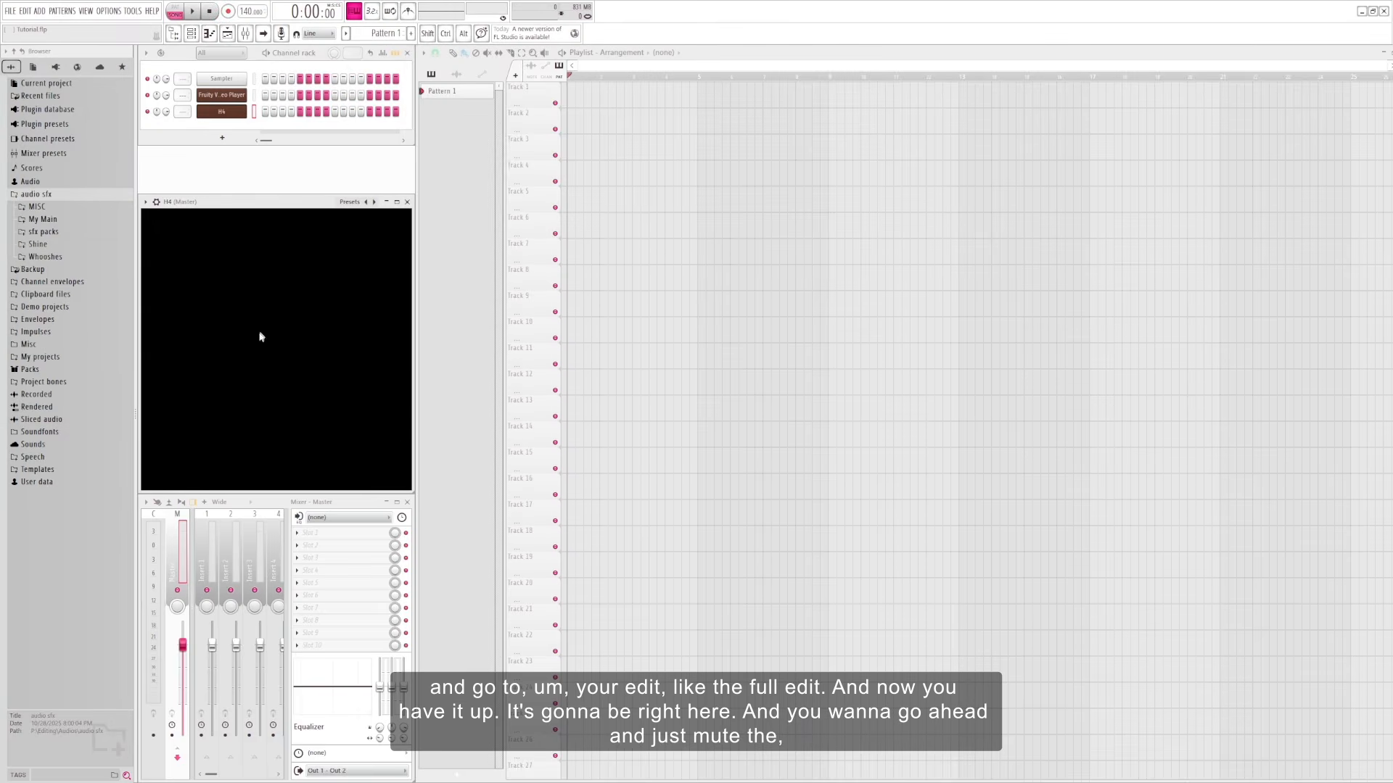
- Play the H4 video briefly, mute its audio, and stop playback
mouse_move(245, 377)
left_click(272, 448)
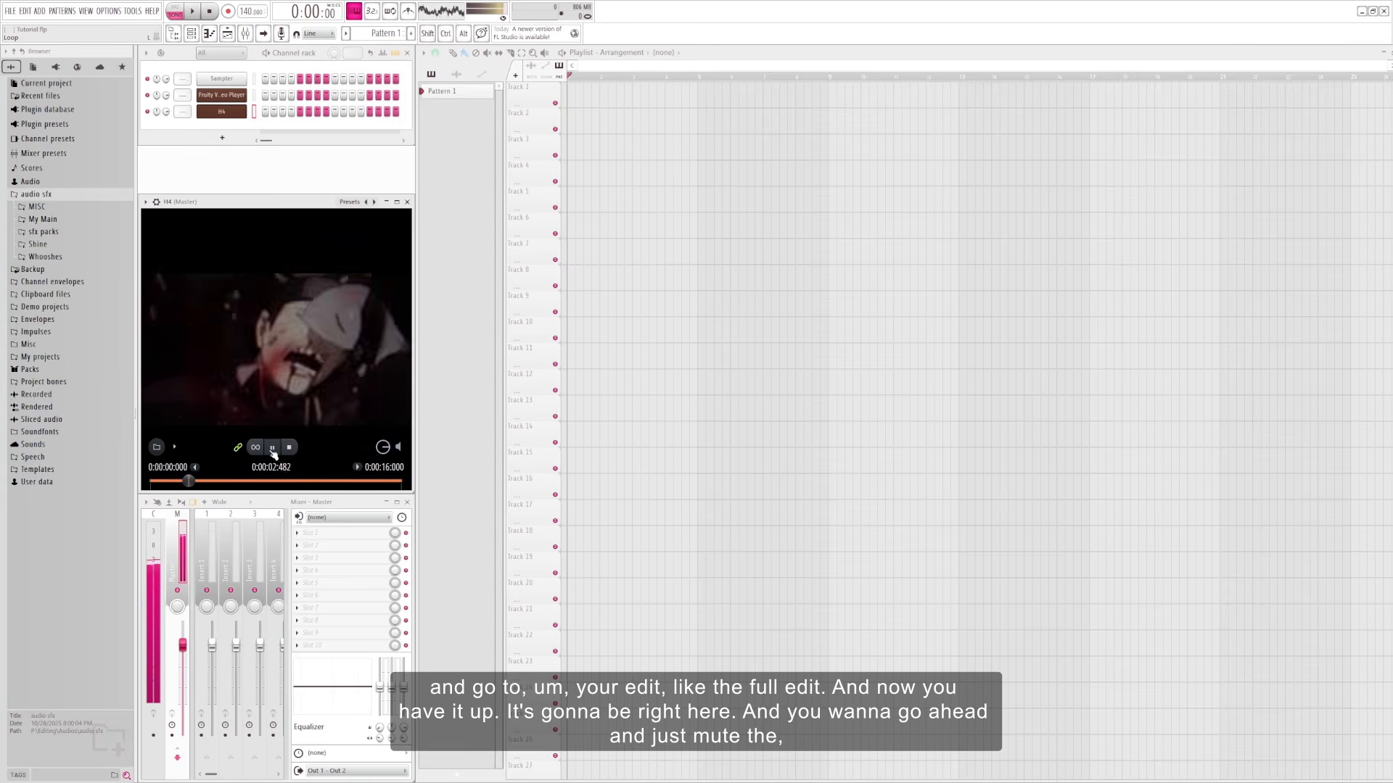
mouse_move(389, 417)
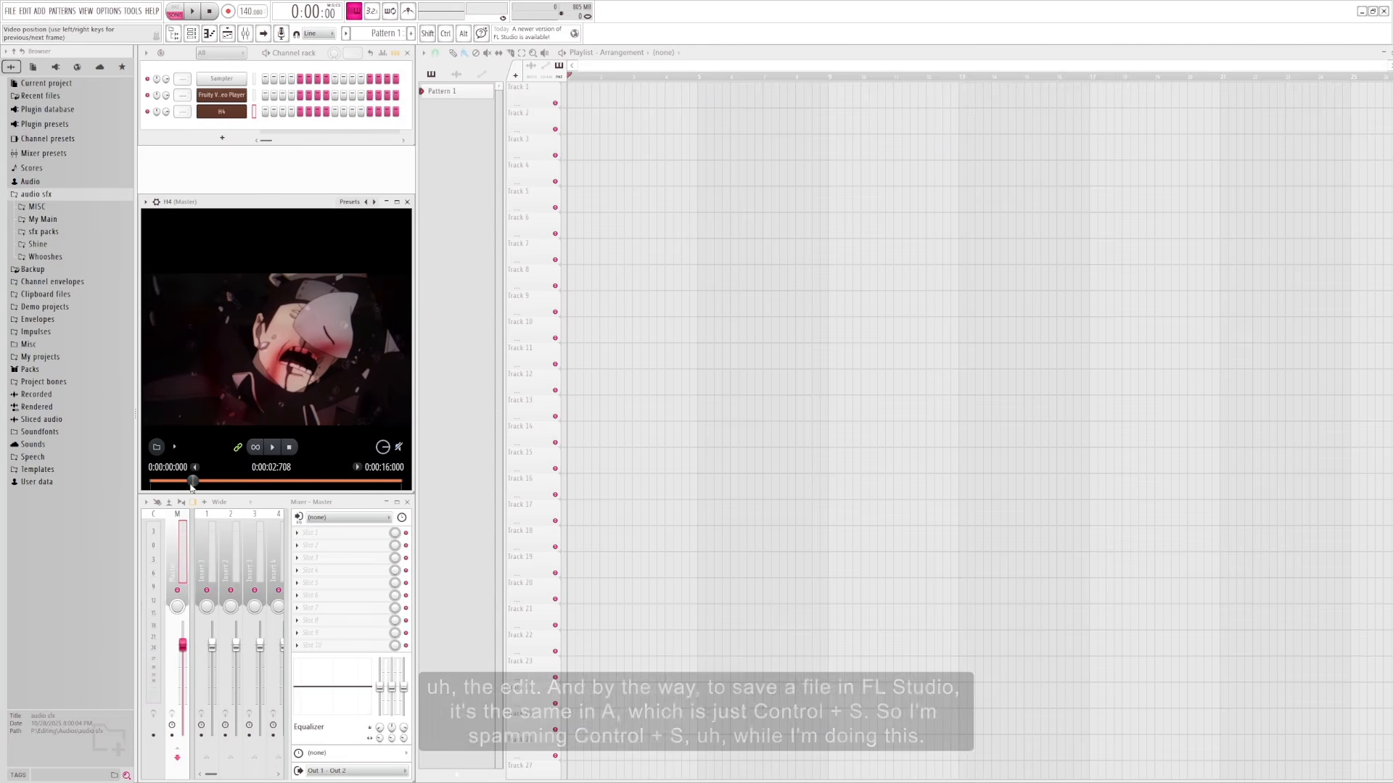
left_click(289, 448)
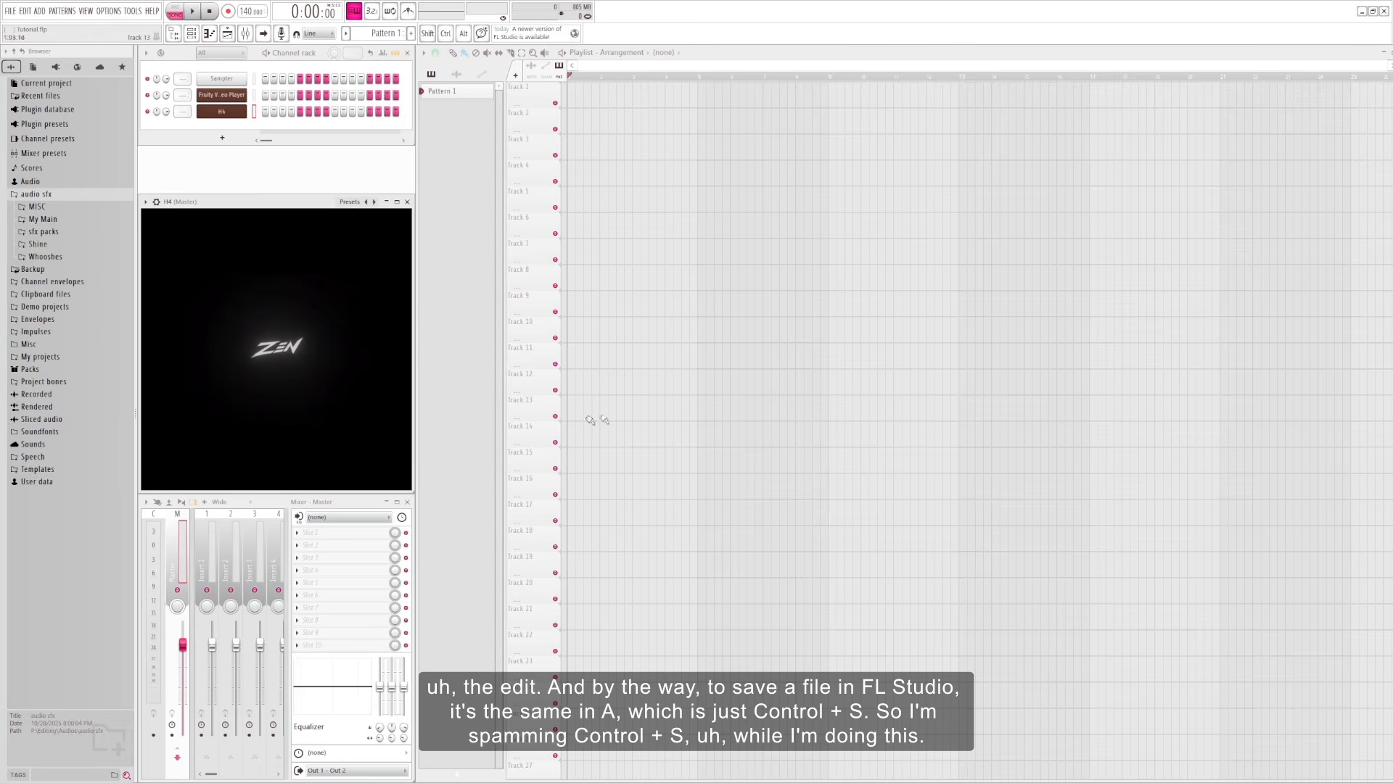
- Save the FL Studio project
key("ctrl+s")
key("ctrl+s")
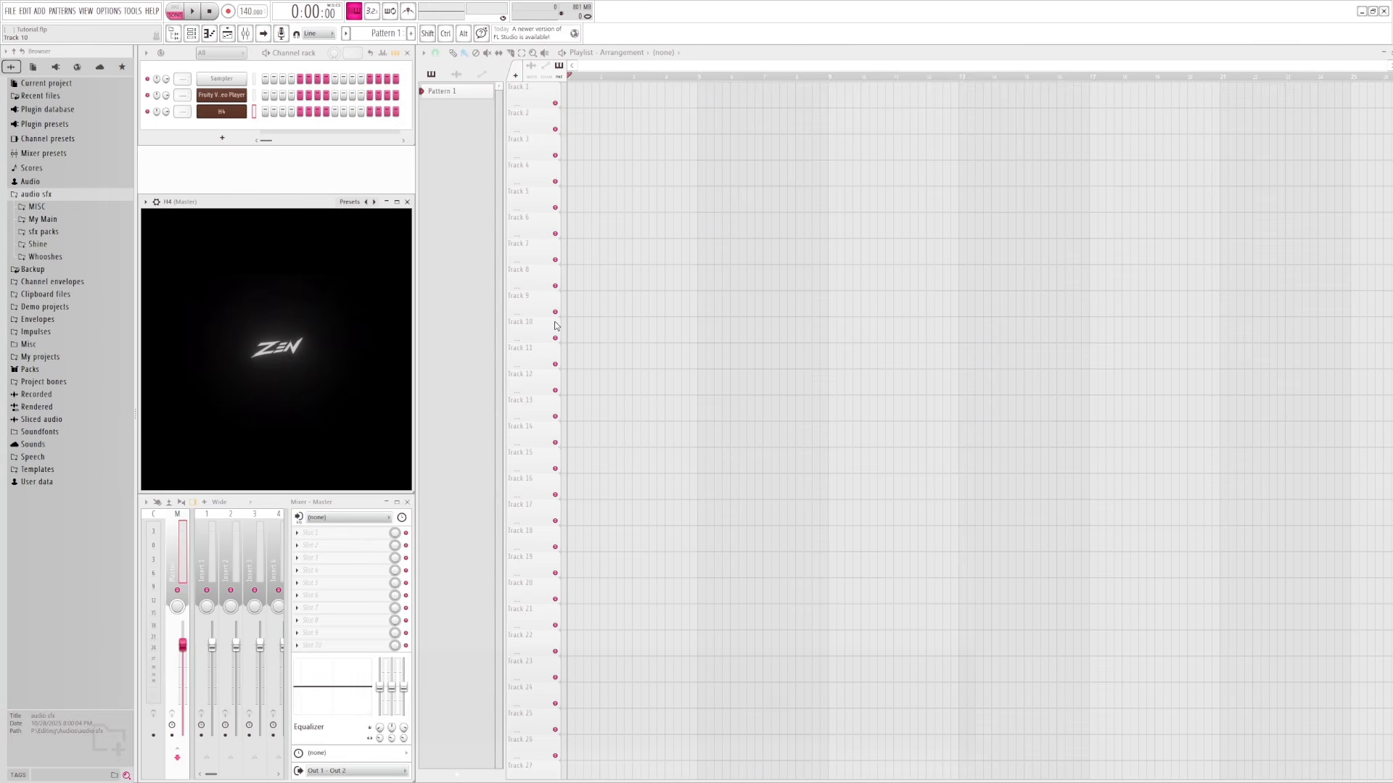
- Rename playlist Track 1 to Song
right_click(526, 88)
left_click(520, 90)
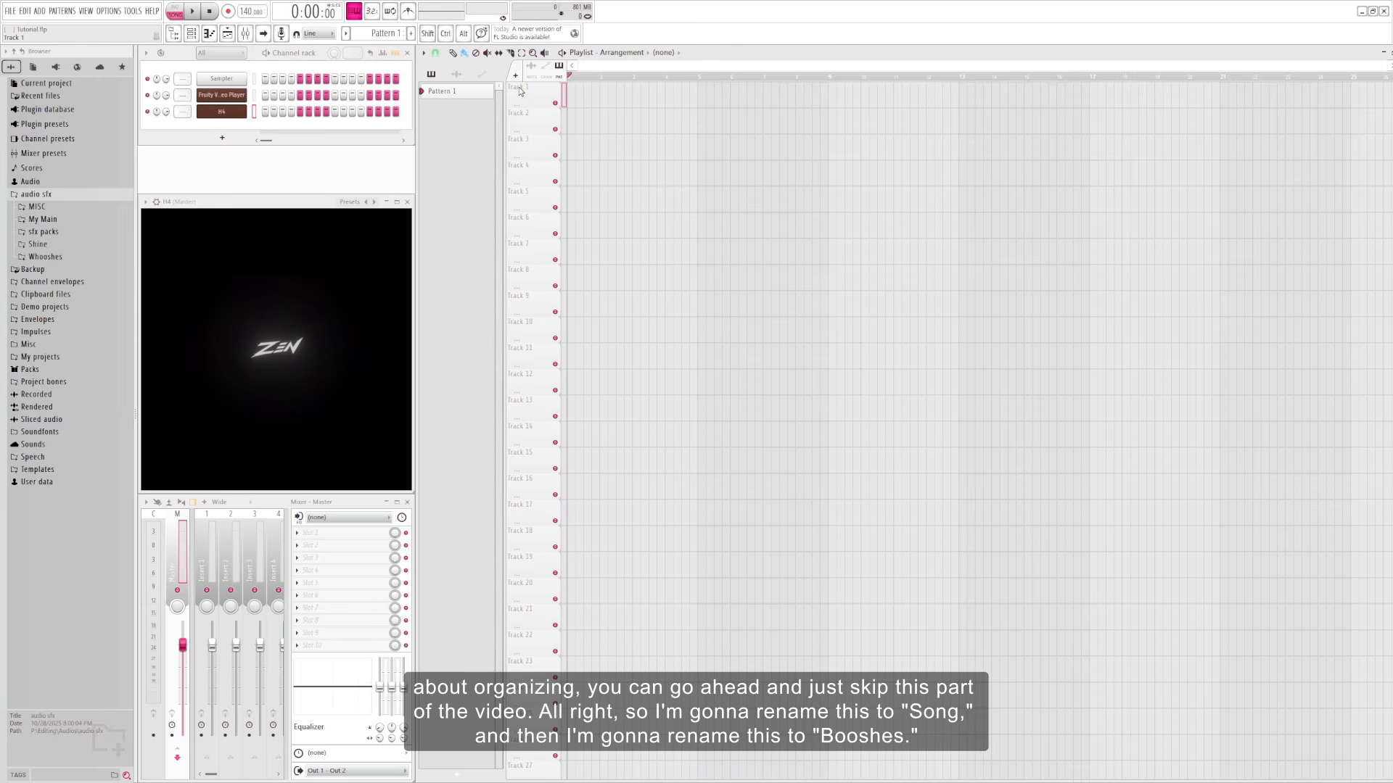
right_click(520, 90)
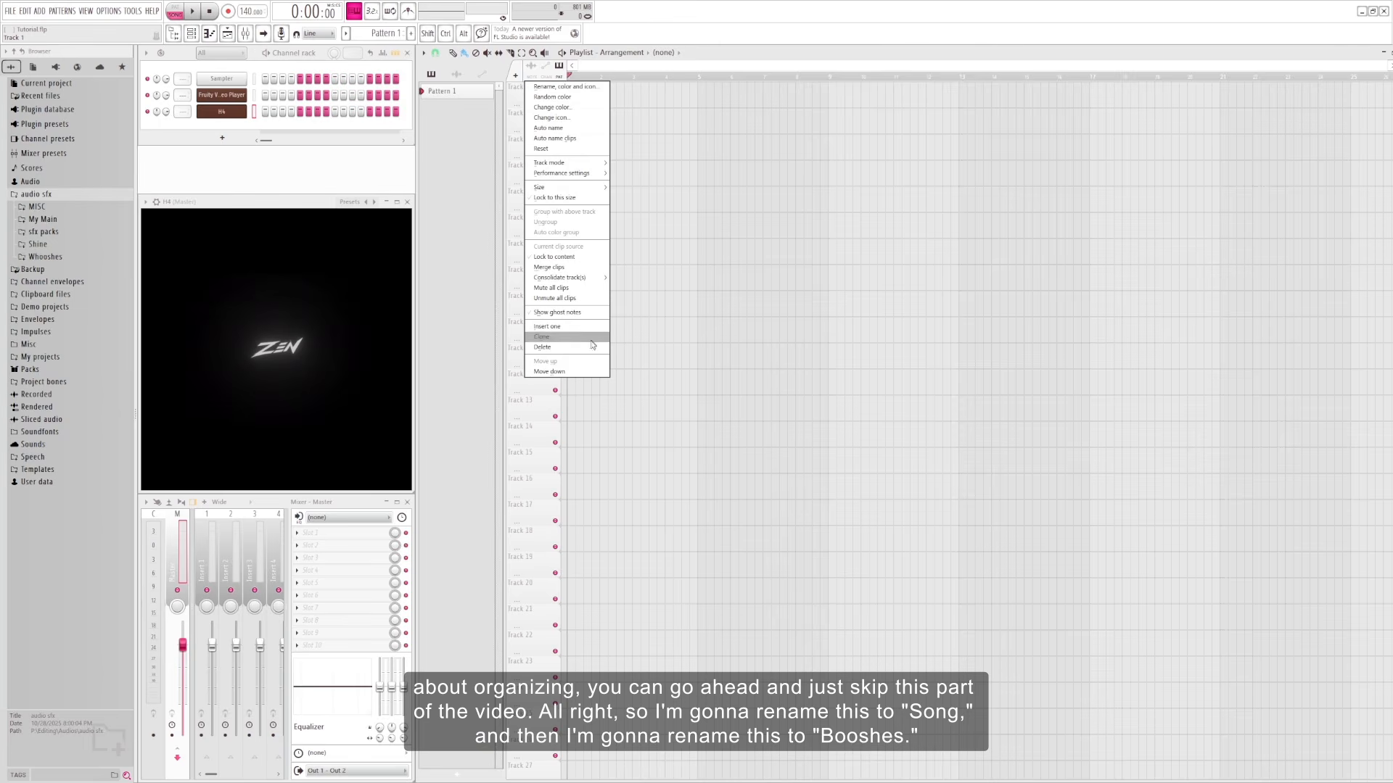
left_click(565, 86)
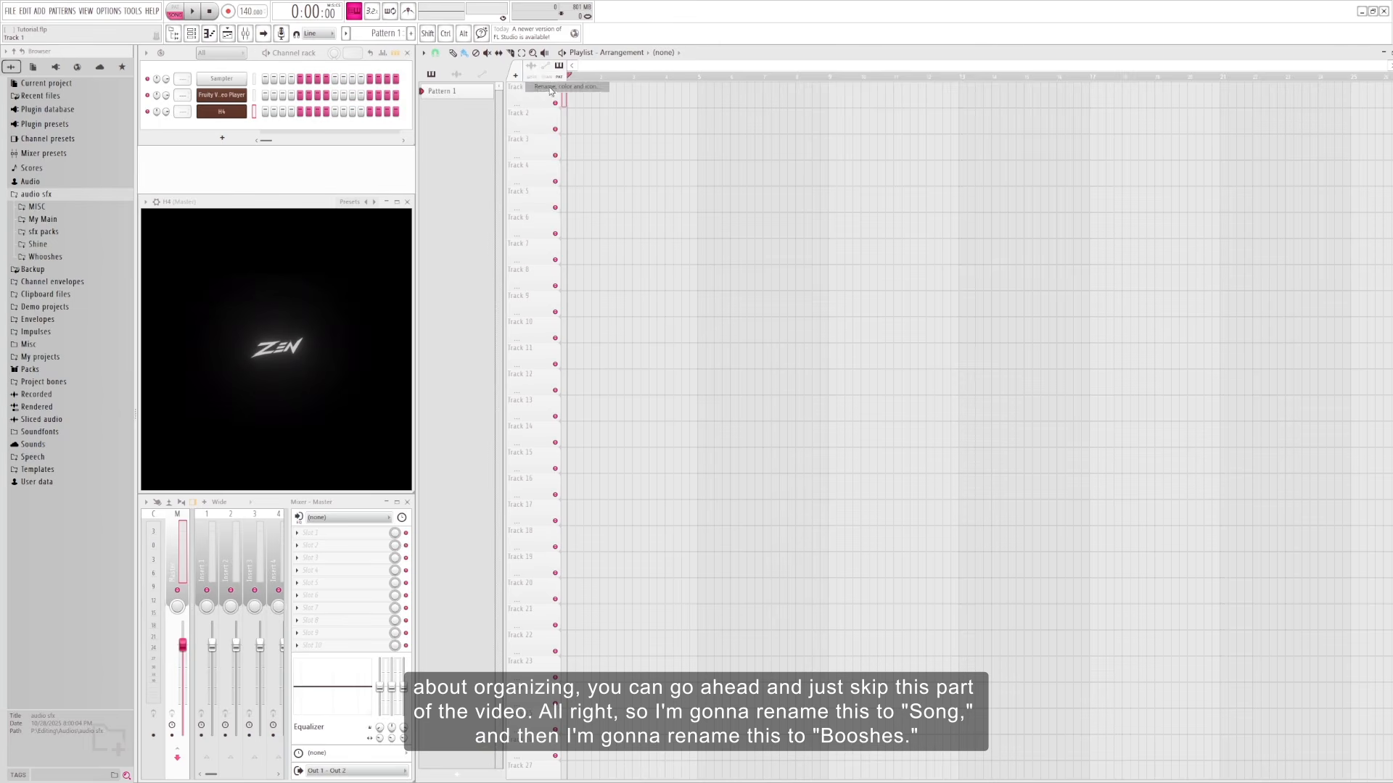
type("Song")
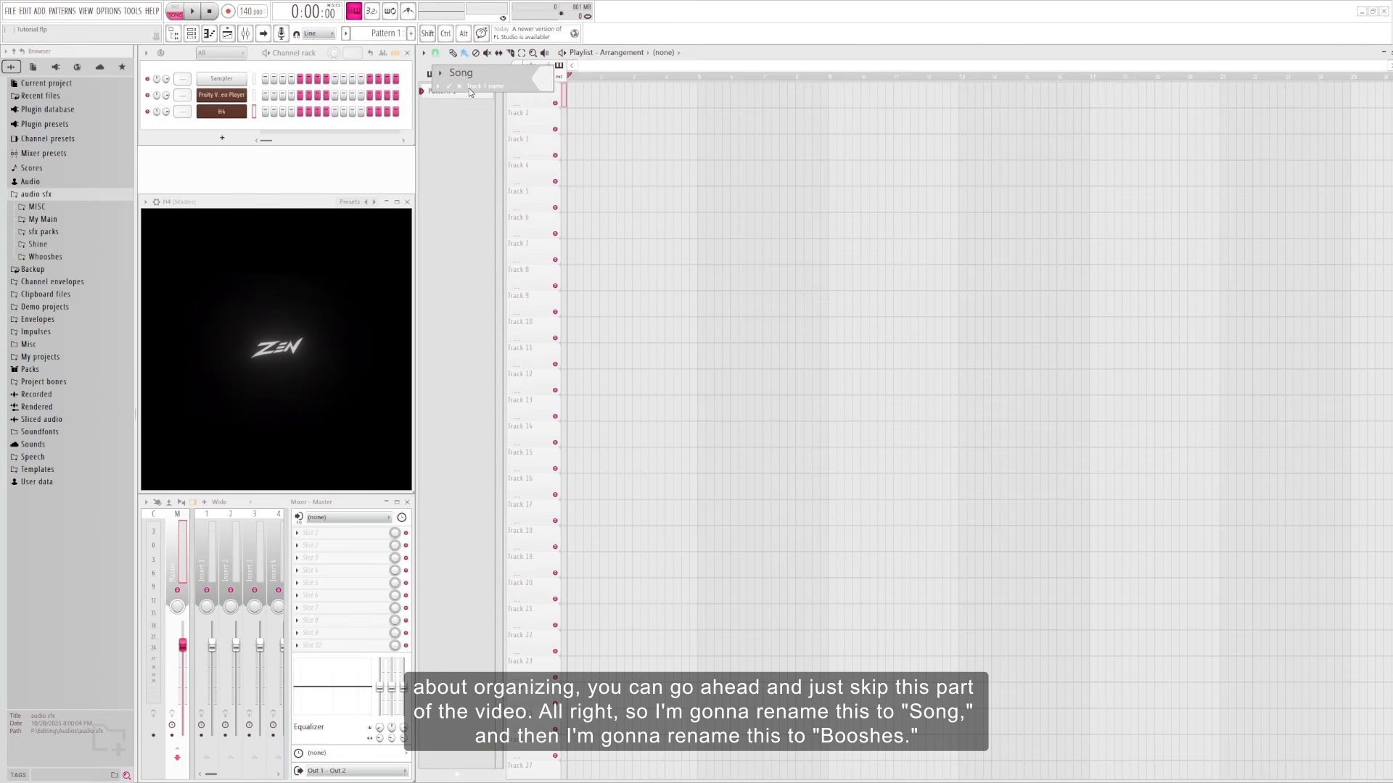
key("Return")
- Rename playlist Track 2 to Whooshes
right_click(523, 112)
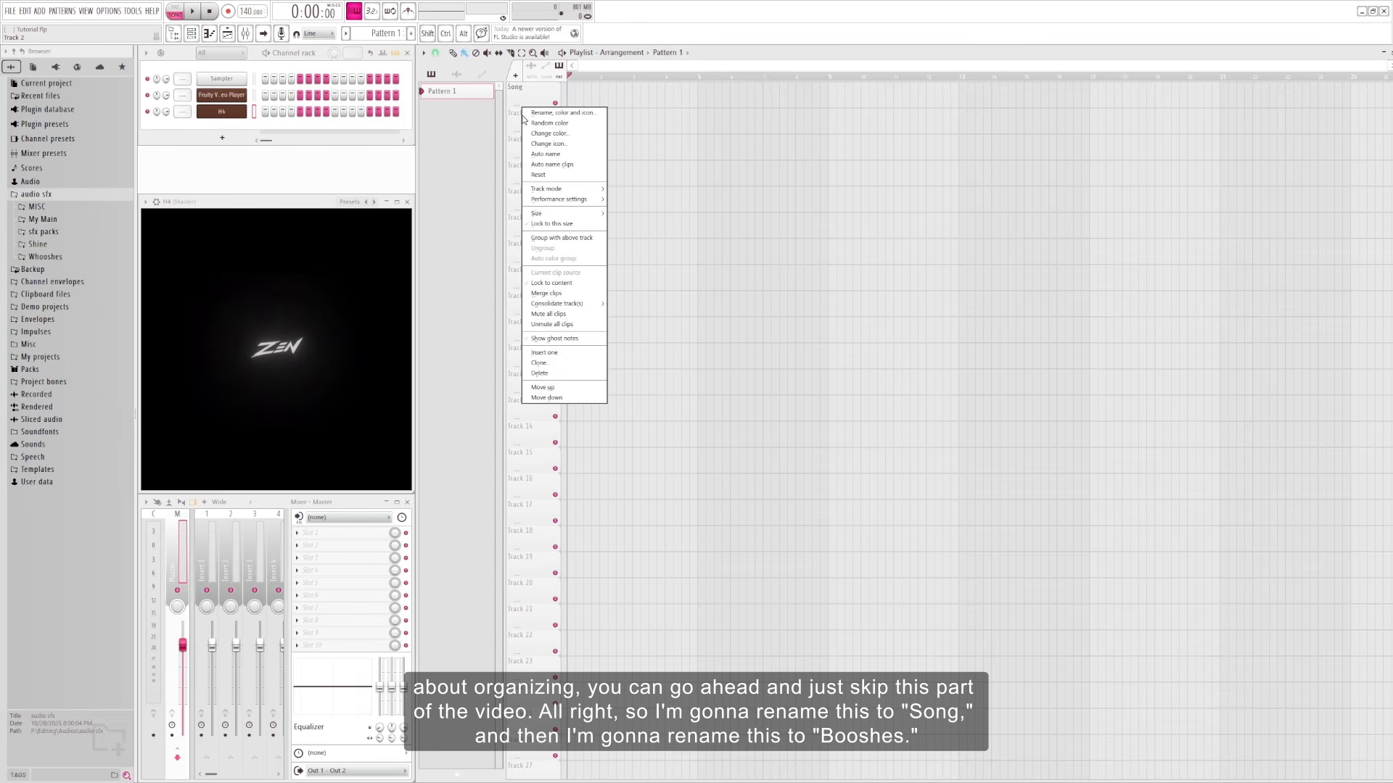
left_click(558, 113)
type("Wh")
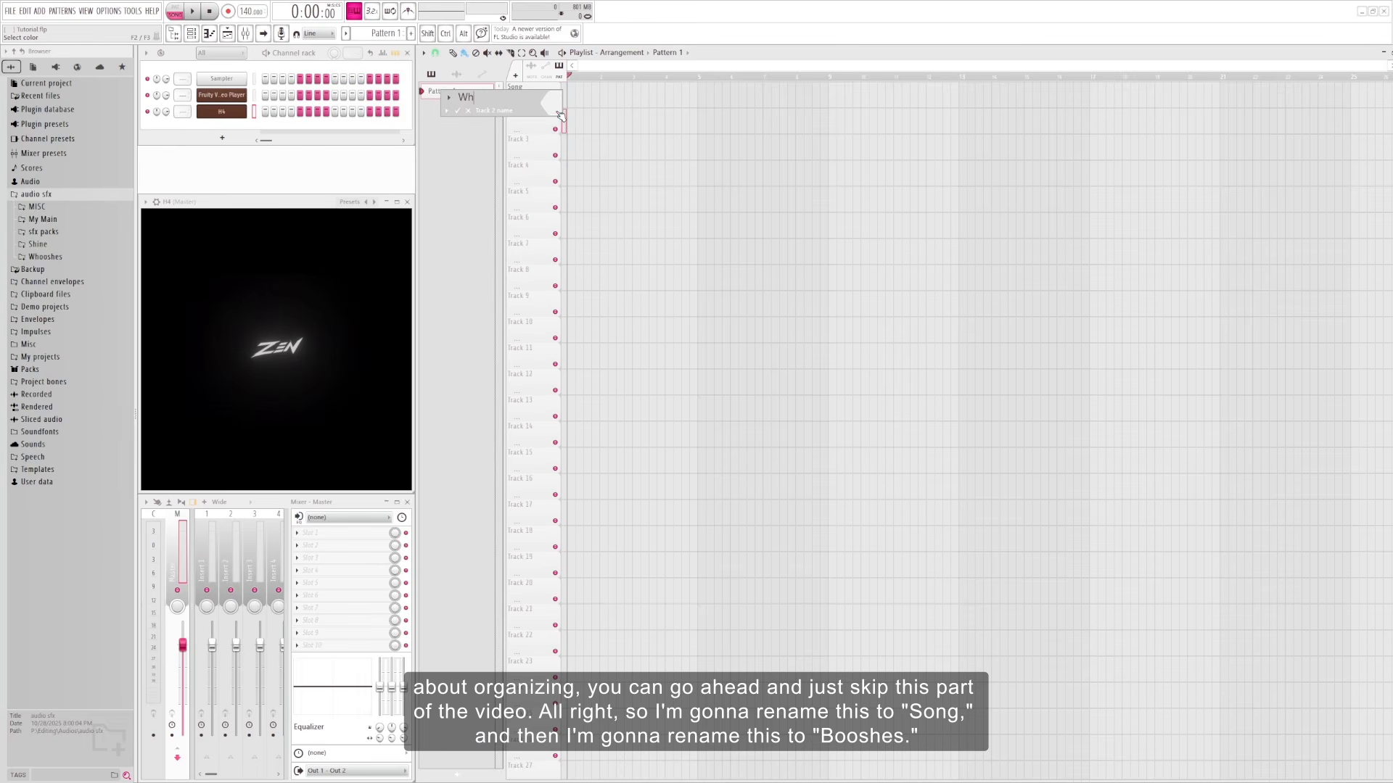
type("ooshes")
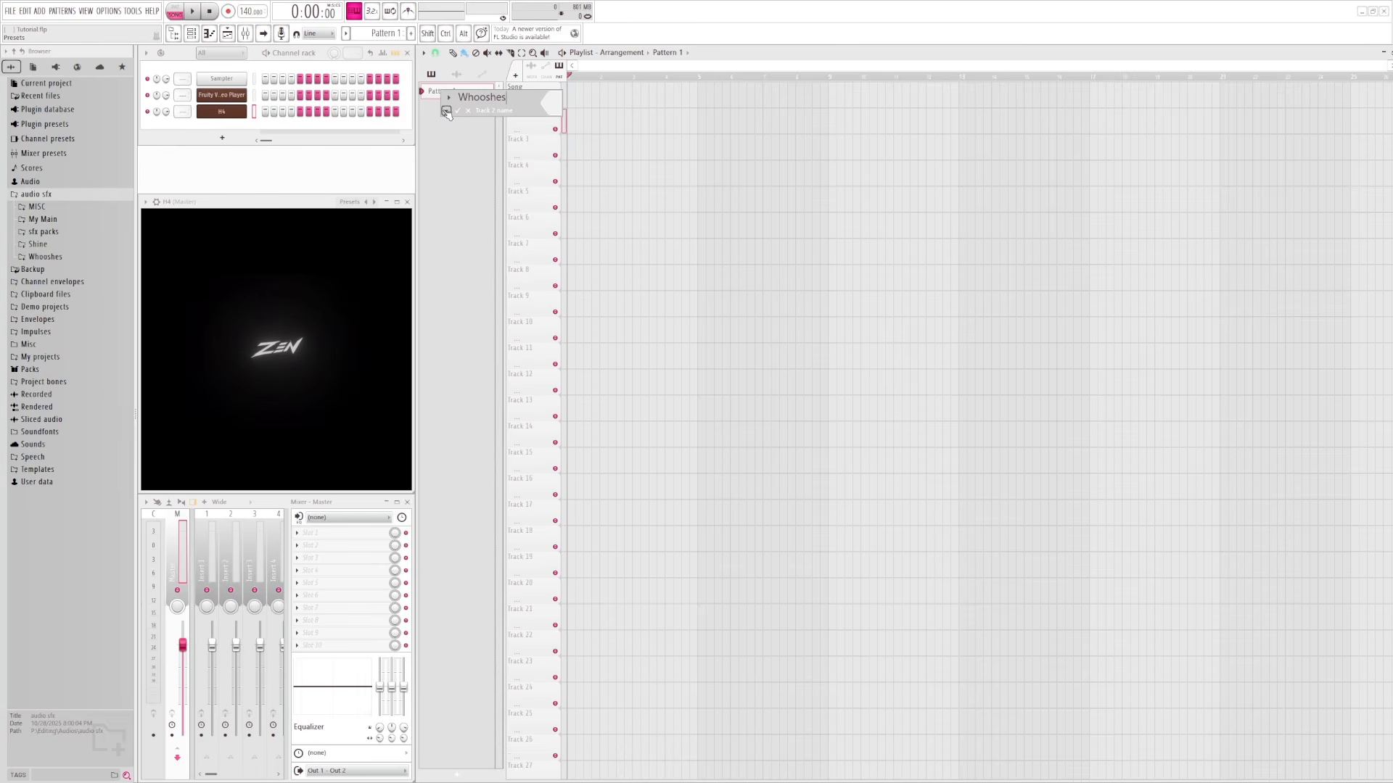
key("Return")
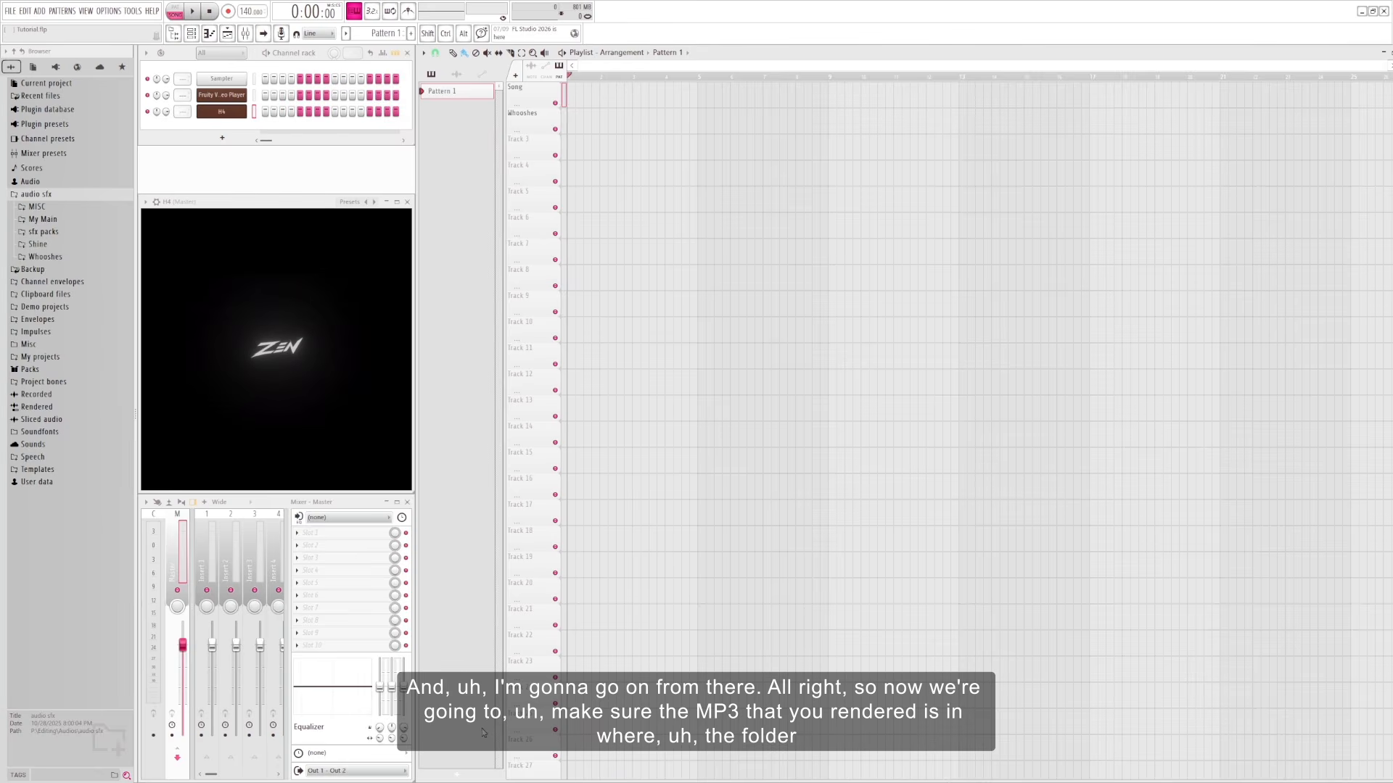
- Switch to File Explorer and cut H4.mp3 from the Downloads folder
key("super")
left_click(568, 772)
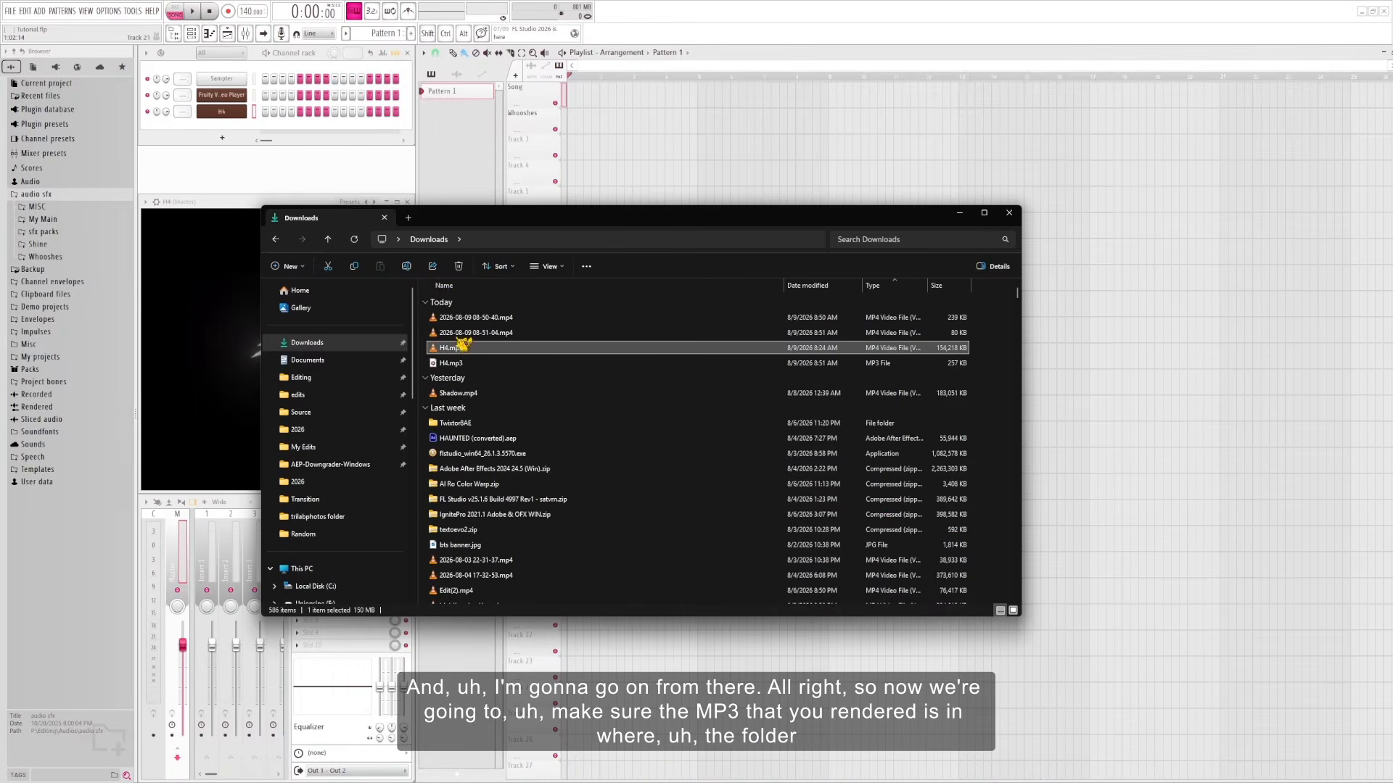
left_click_drag(482, 218, 525, 196)
left_click(549, 312)
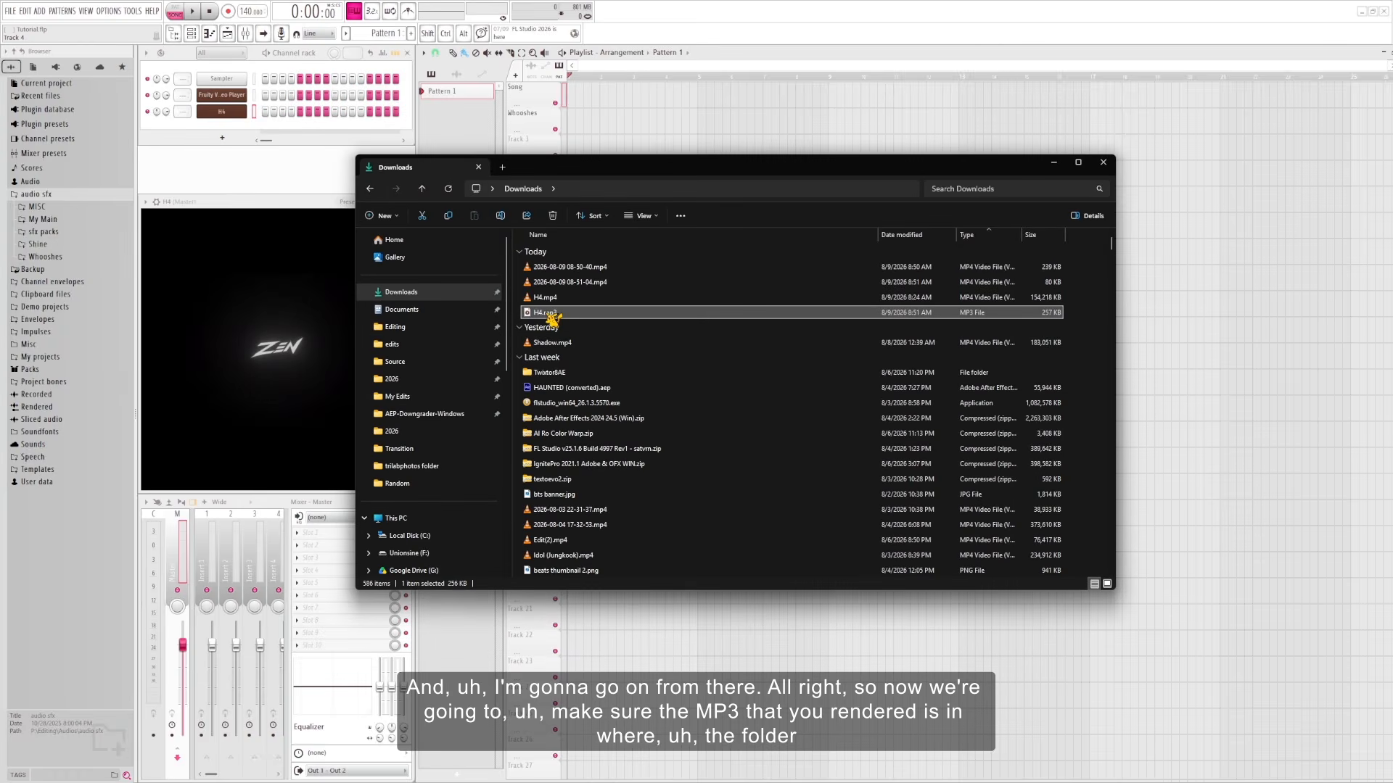
left_click(423, 216)
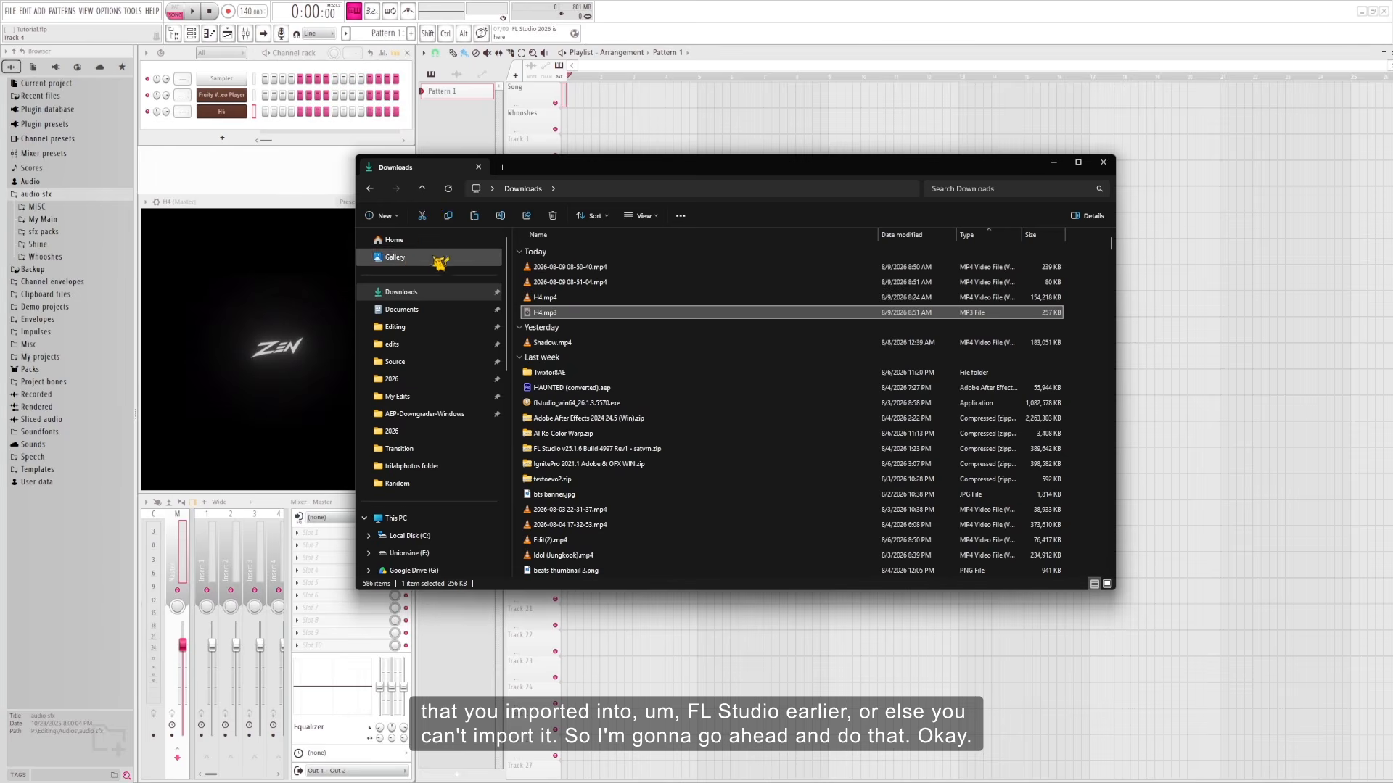
- Paste H4.mp3 into the MISC folder inside Editing > Audios > audio sfx and close File Explorer
left_click(407, 327)
double_click(573, 254)
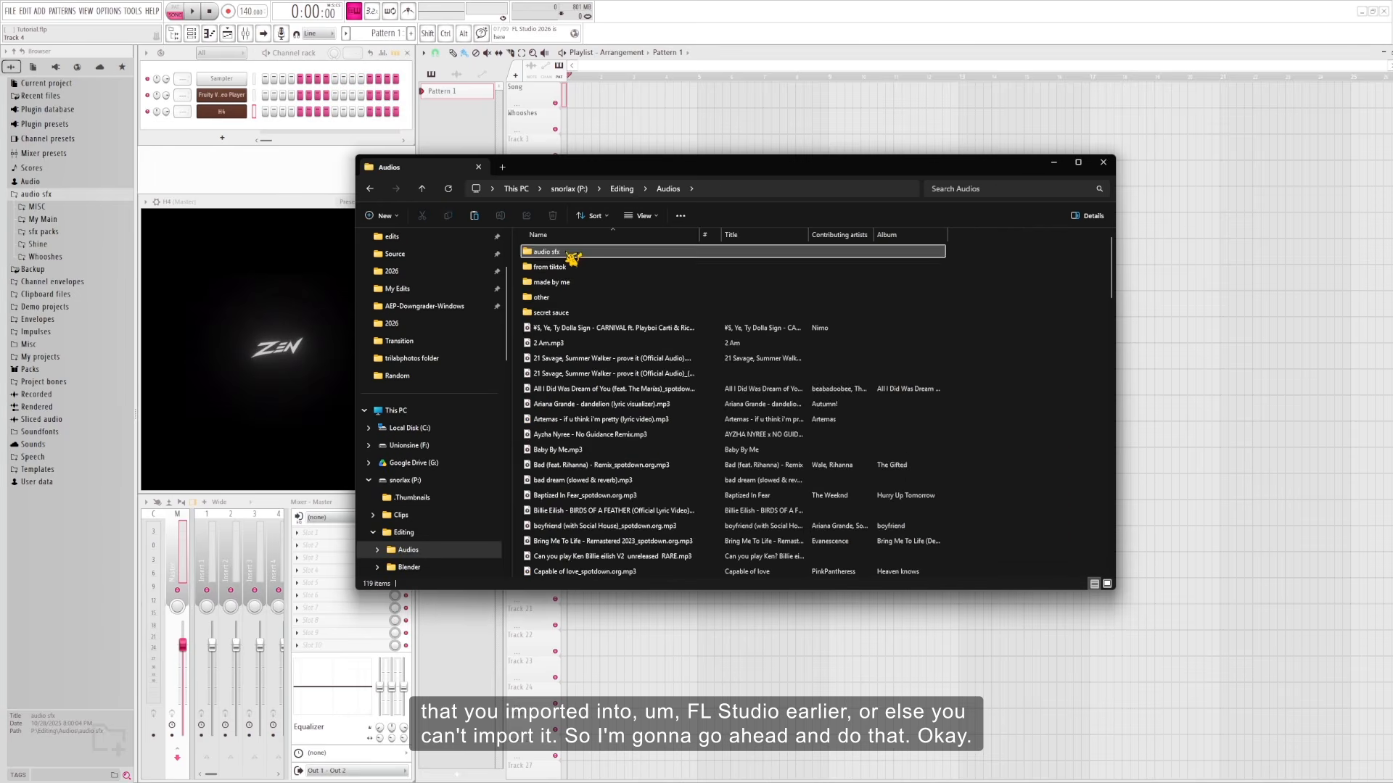
double_click(573, 256)
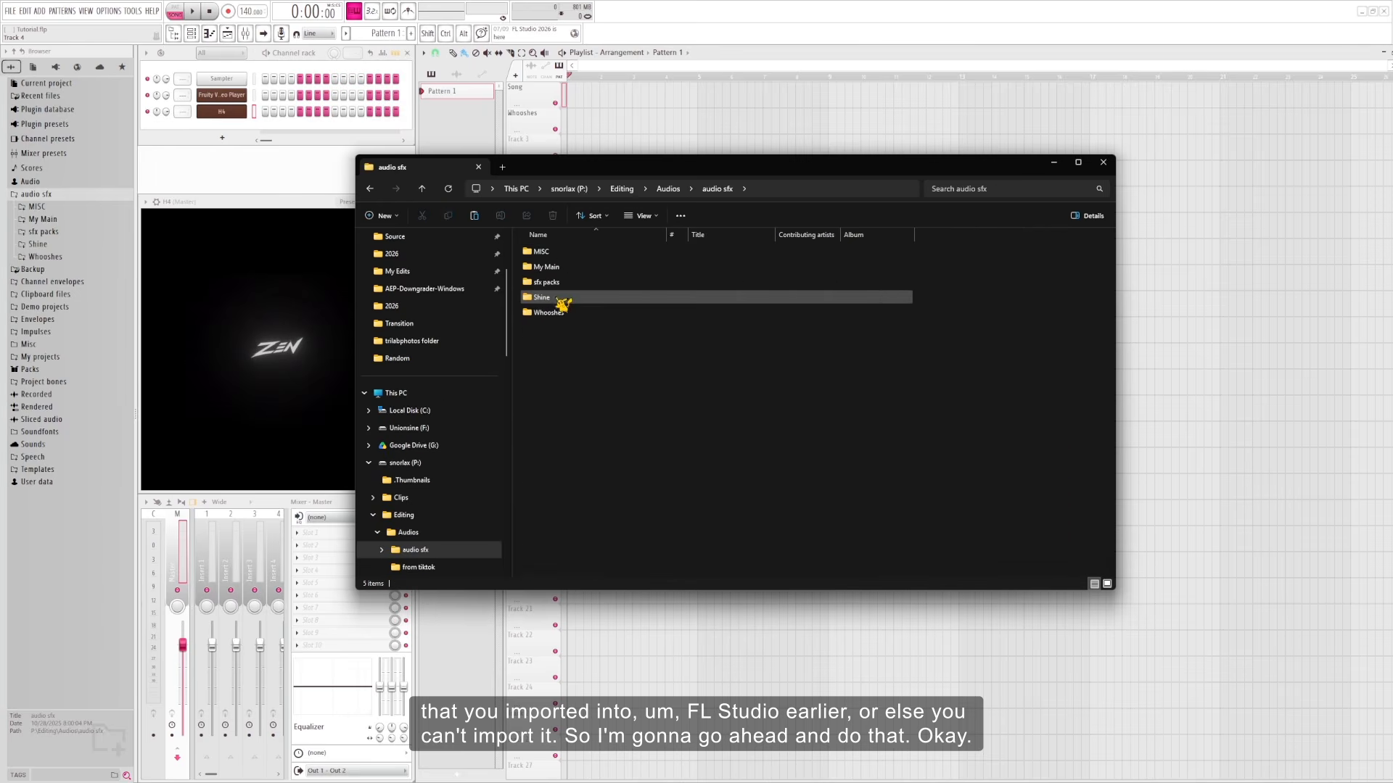
double_click(552, 251)
left_click(475, 215)
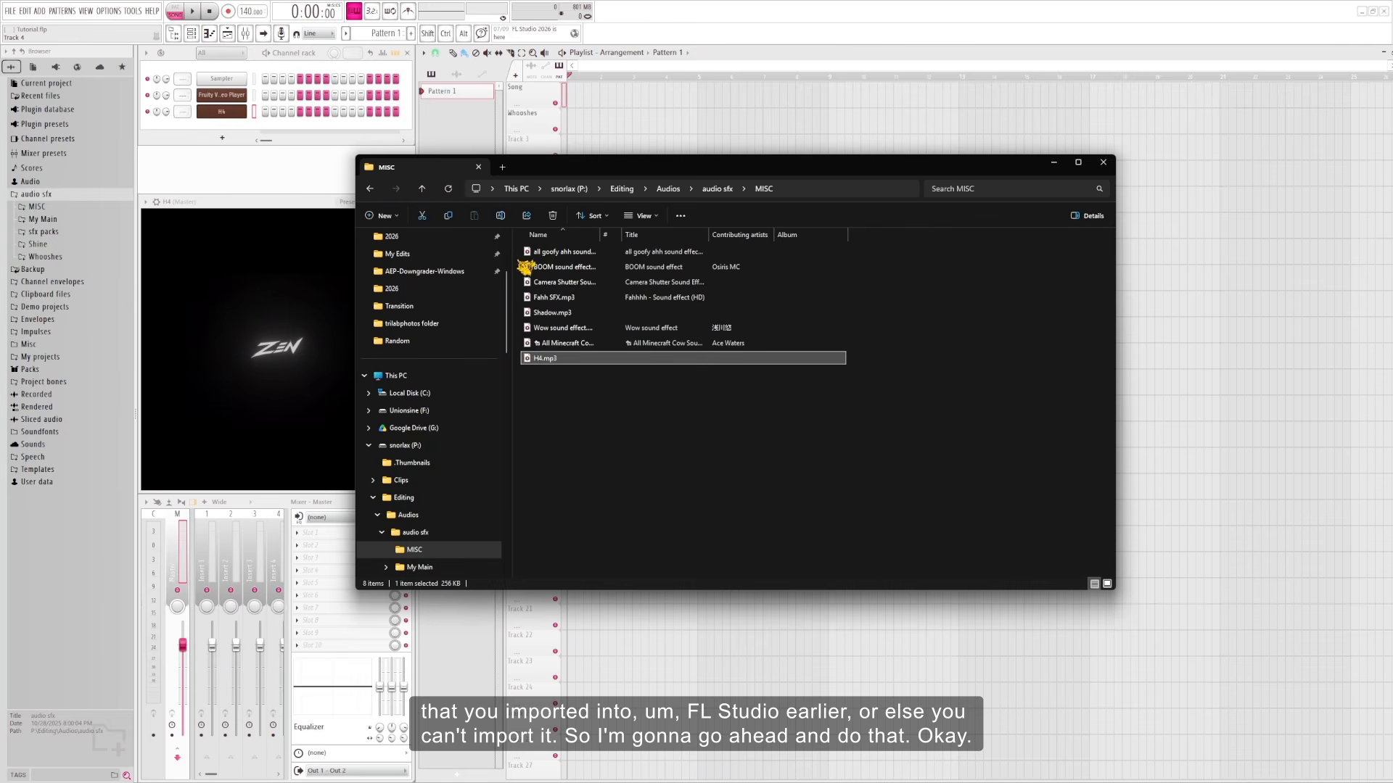
left_click(1103, 164)
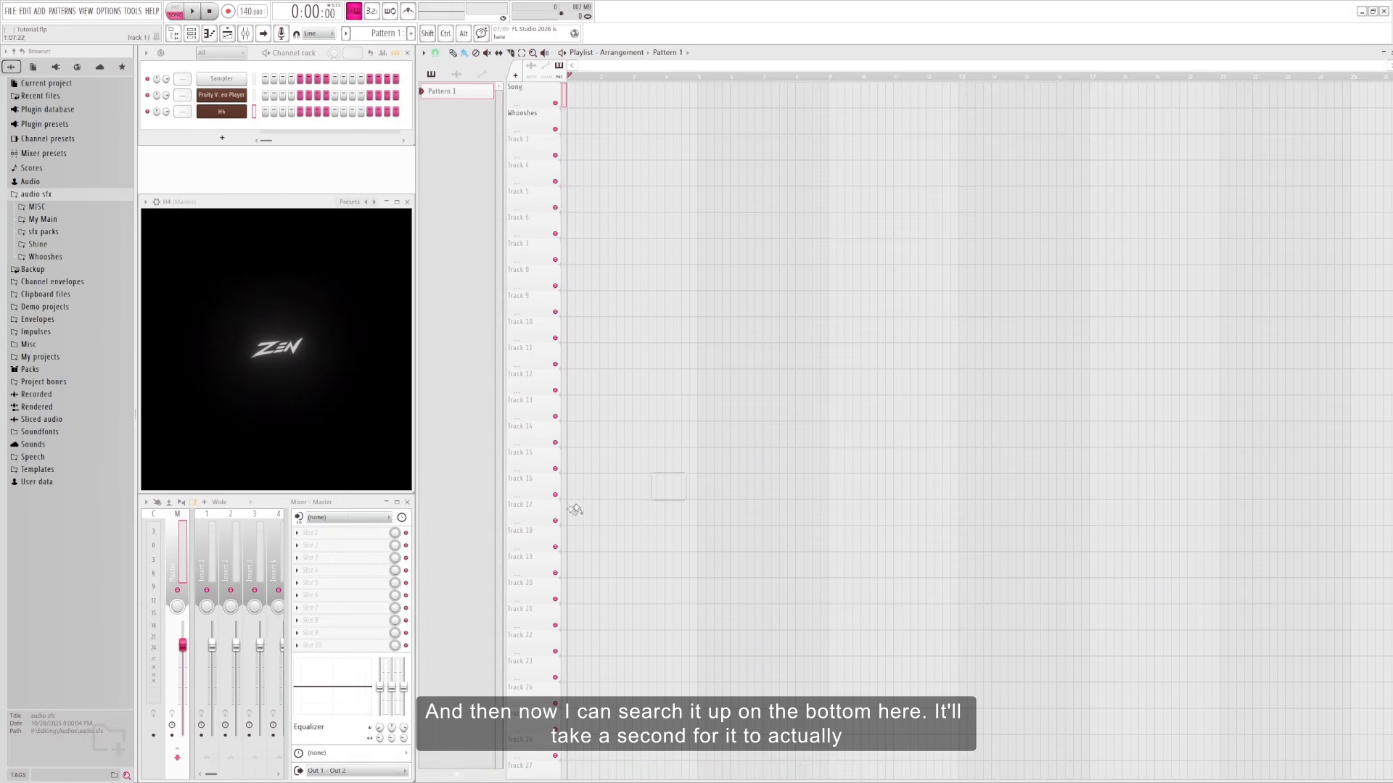
- Search the FL Studio browser for H4, and clear the search
left_click(64, 776)
type("H4")
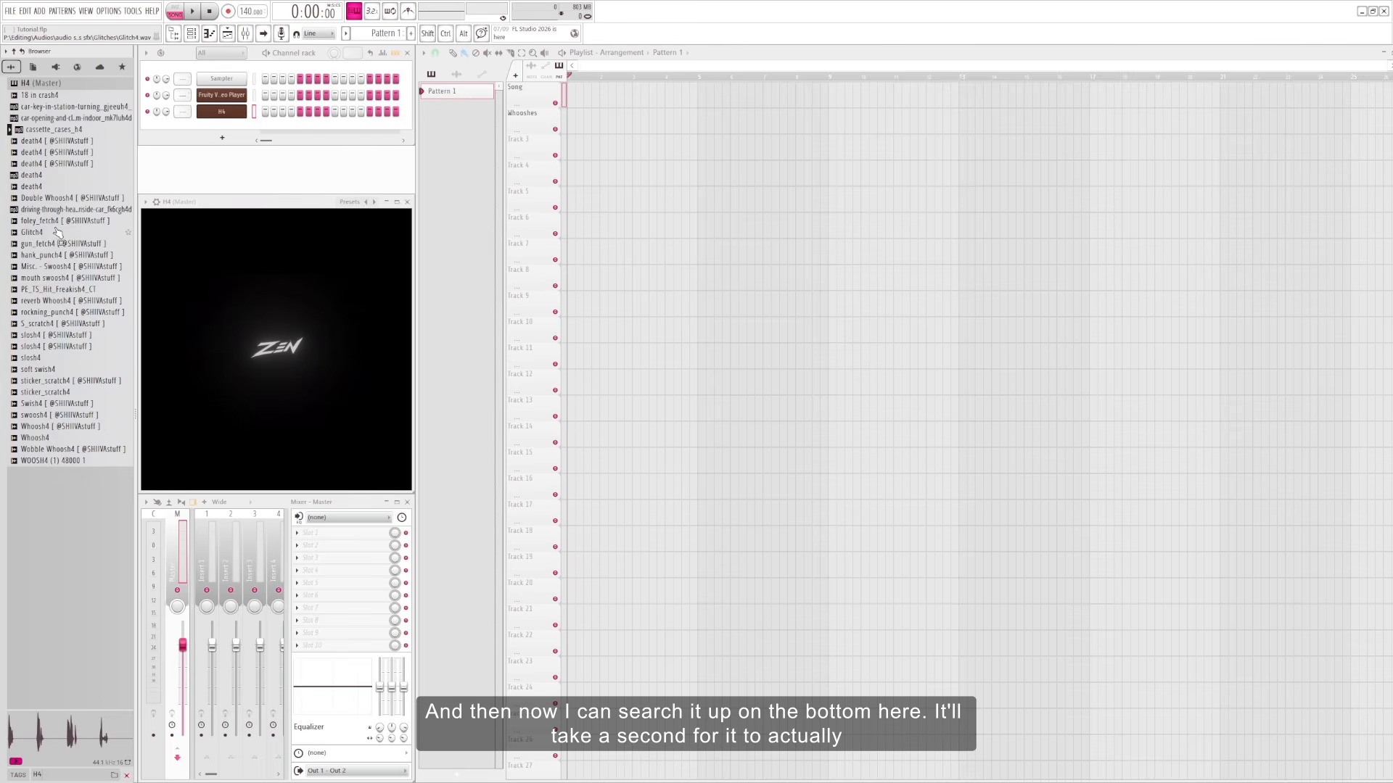
key("BackSpace")
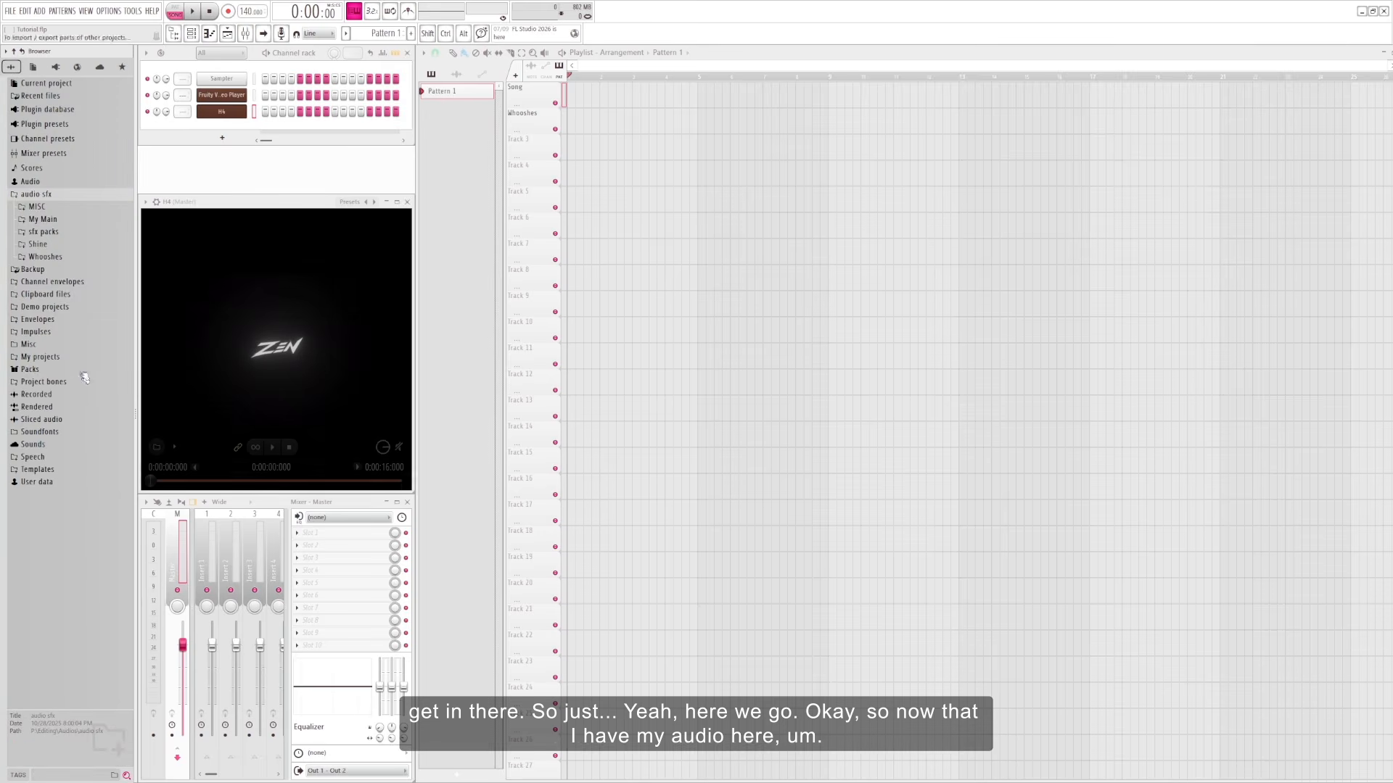
- Place the H4 sample from the MISC folder of audio sfx at the start of the Song track
left_click(62, 211)
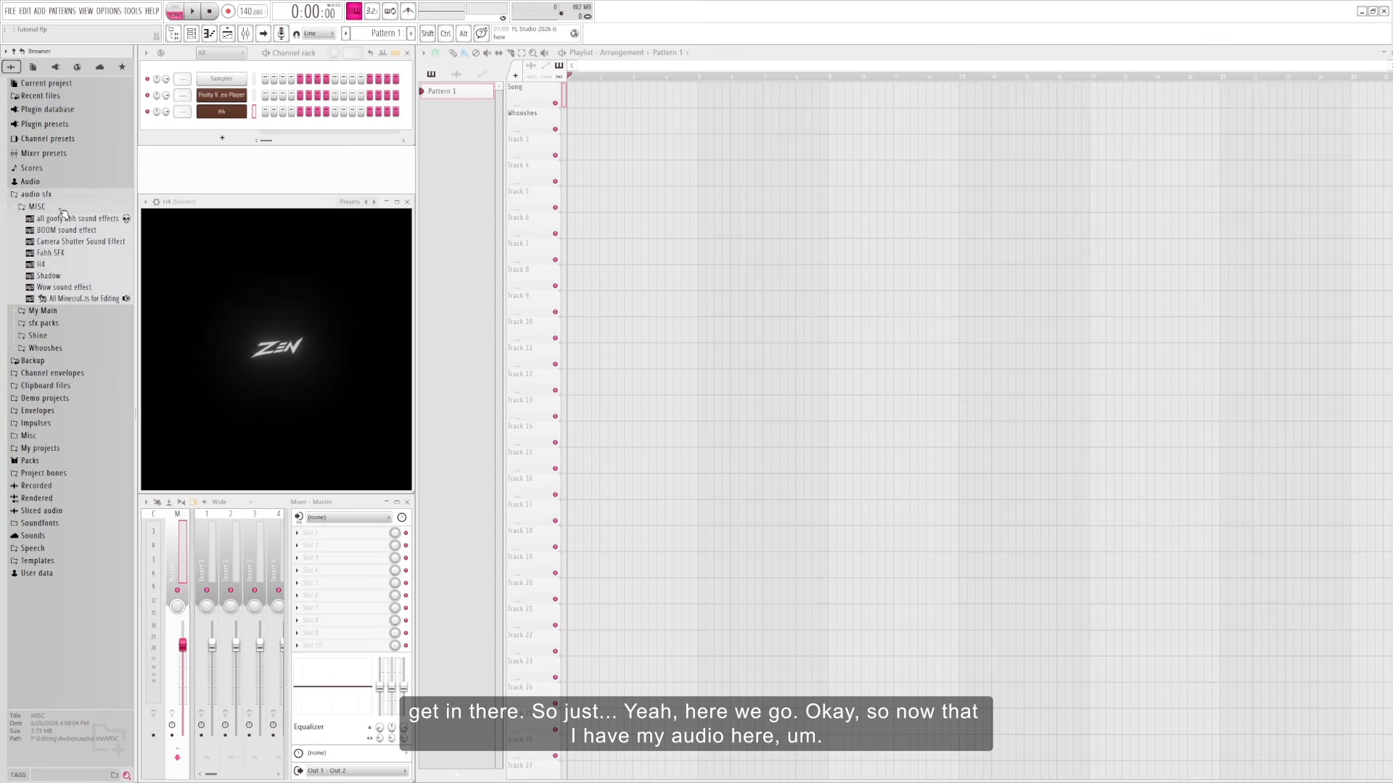
left_click(47, 265)
left_click_drag(48, 268, 585, 87)
- Check the H4 clip against the video by moving the playhead to the clip's end and back to the start
key("space")
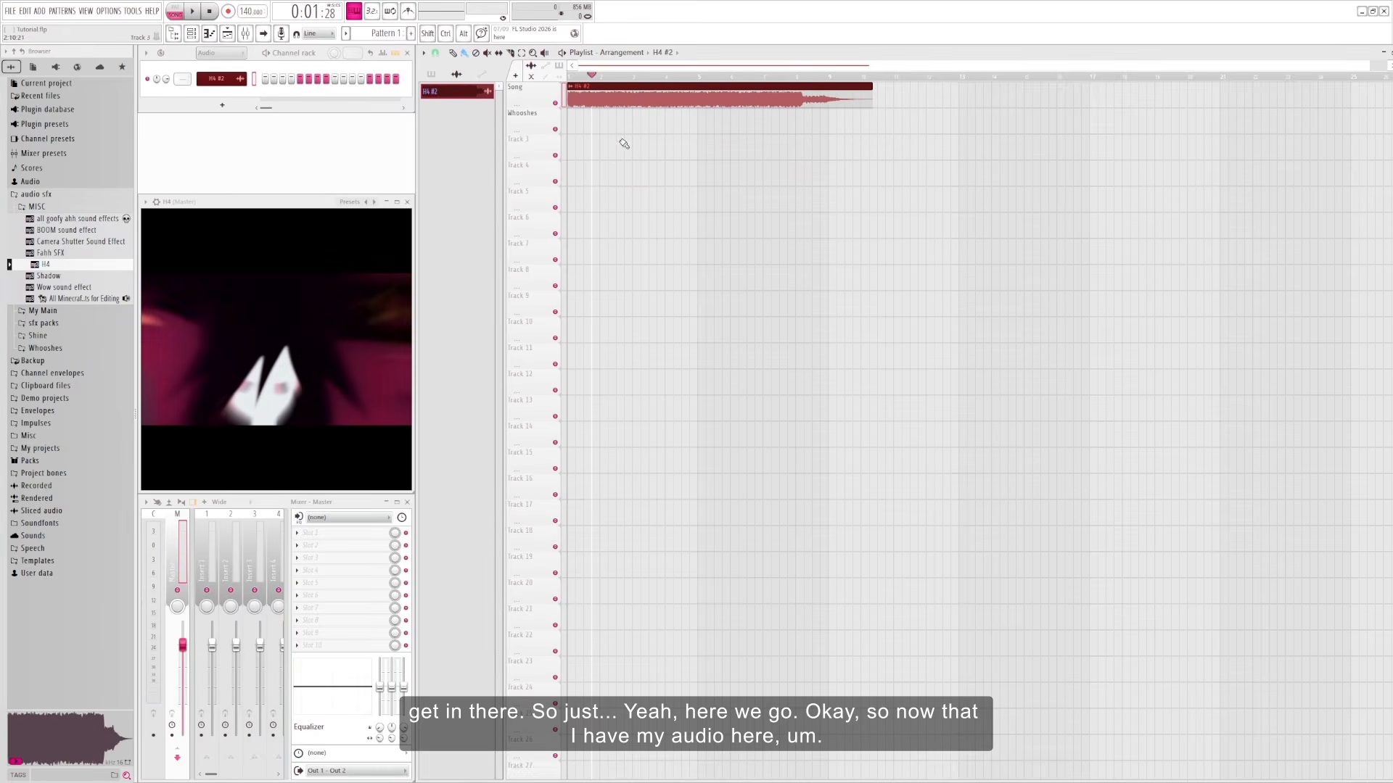
left_click(607, 103, "ctrl")
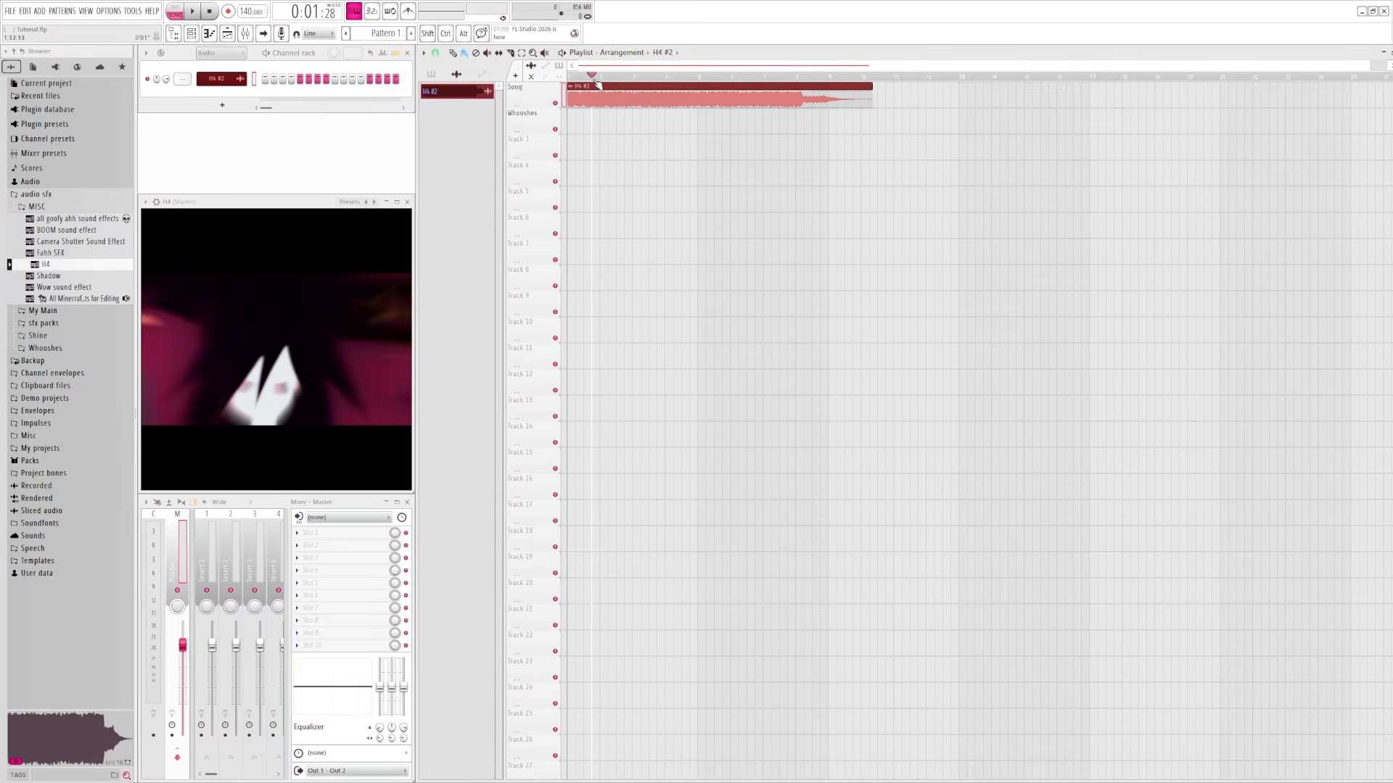
left_click_drag(592, 76, 873, 73)
key("space")
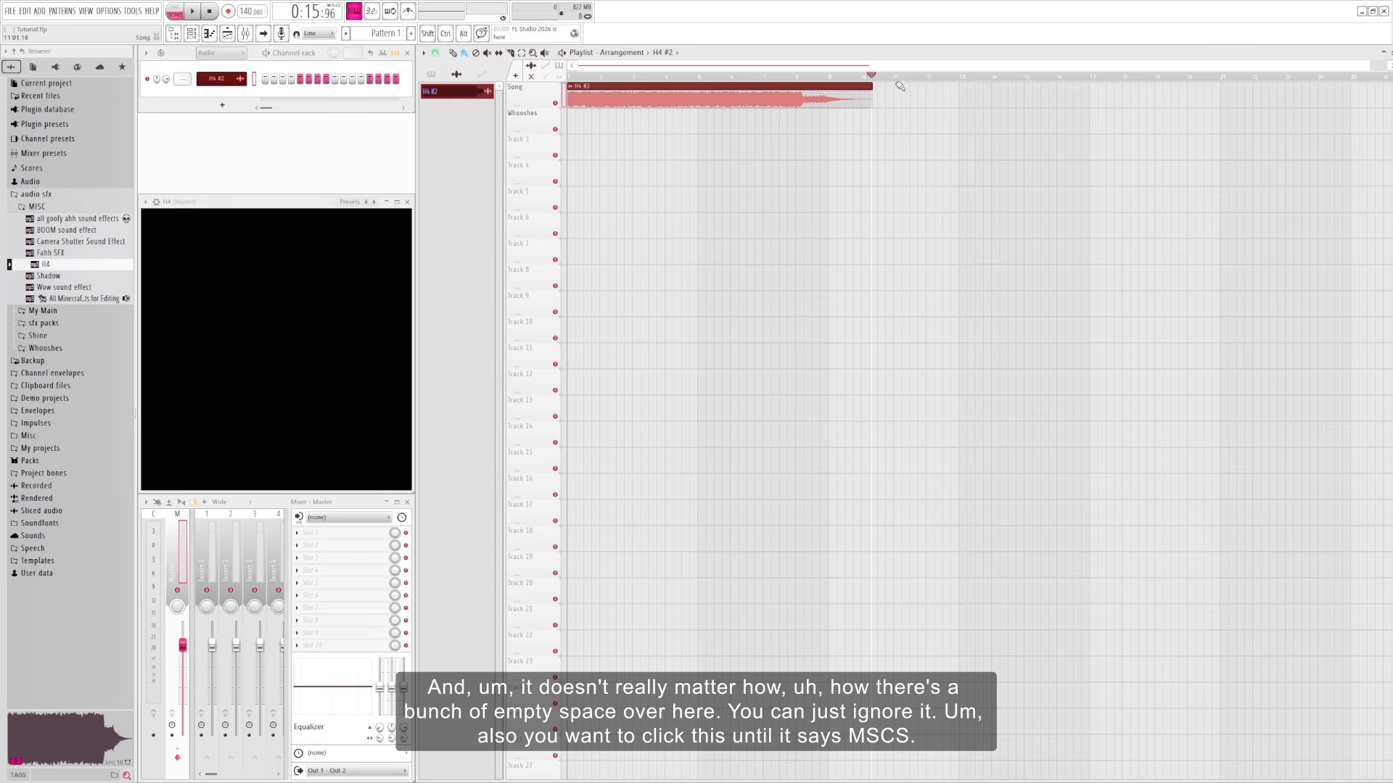
left_click_drag(873, 77, 556, 117)
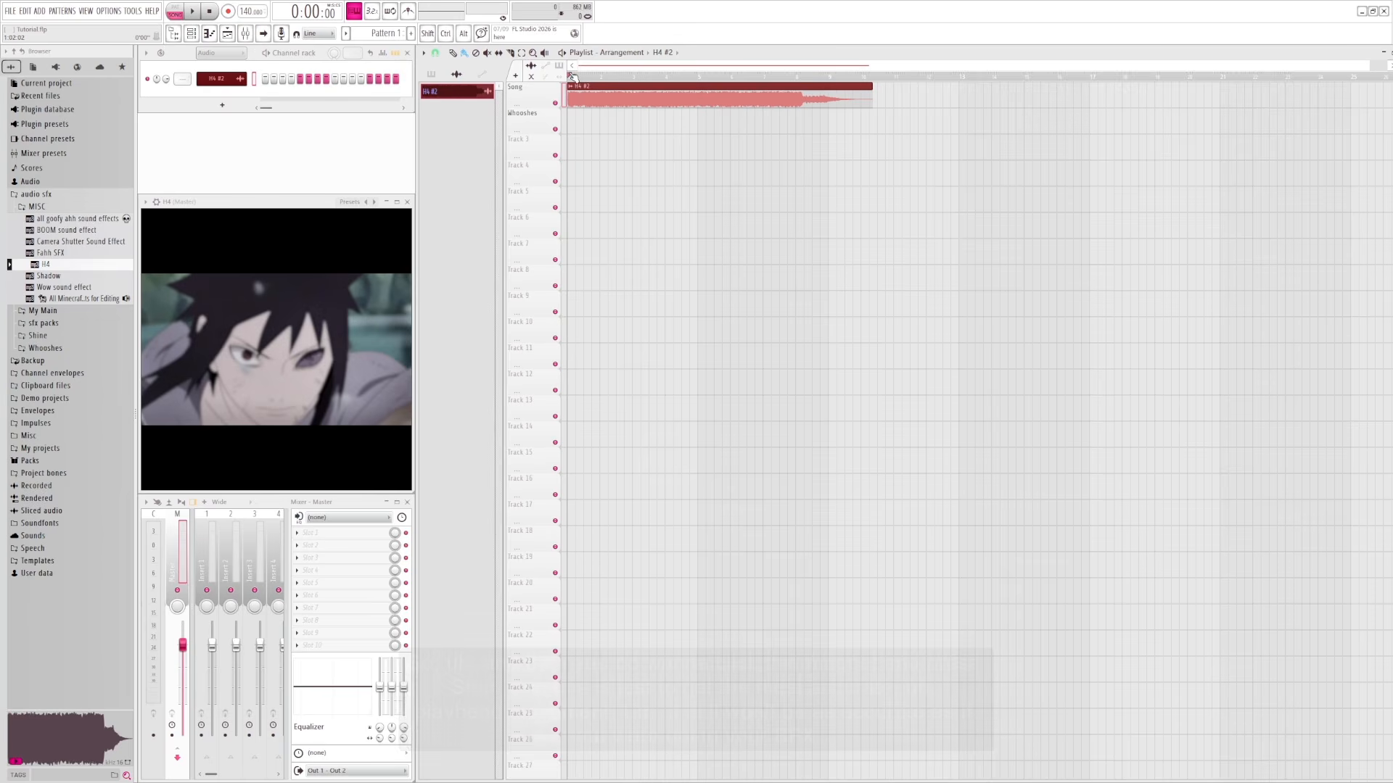
- Keep the playlist's snap-to-grid setting on Step and try moving the playhead near the start
left_click(436, 53)
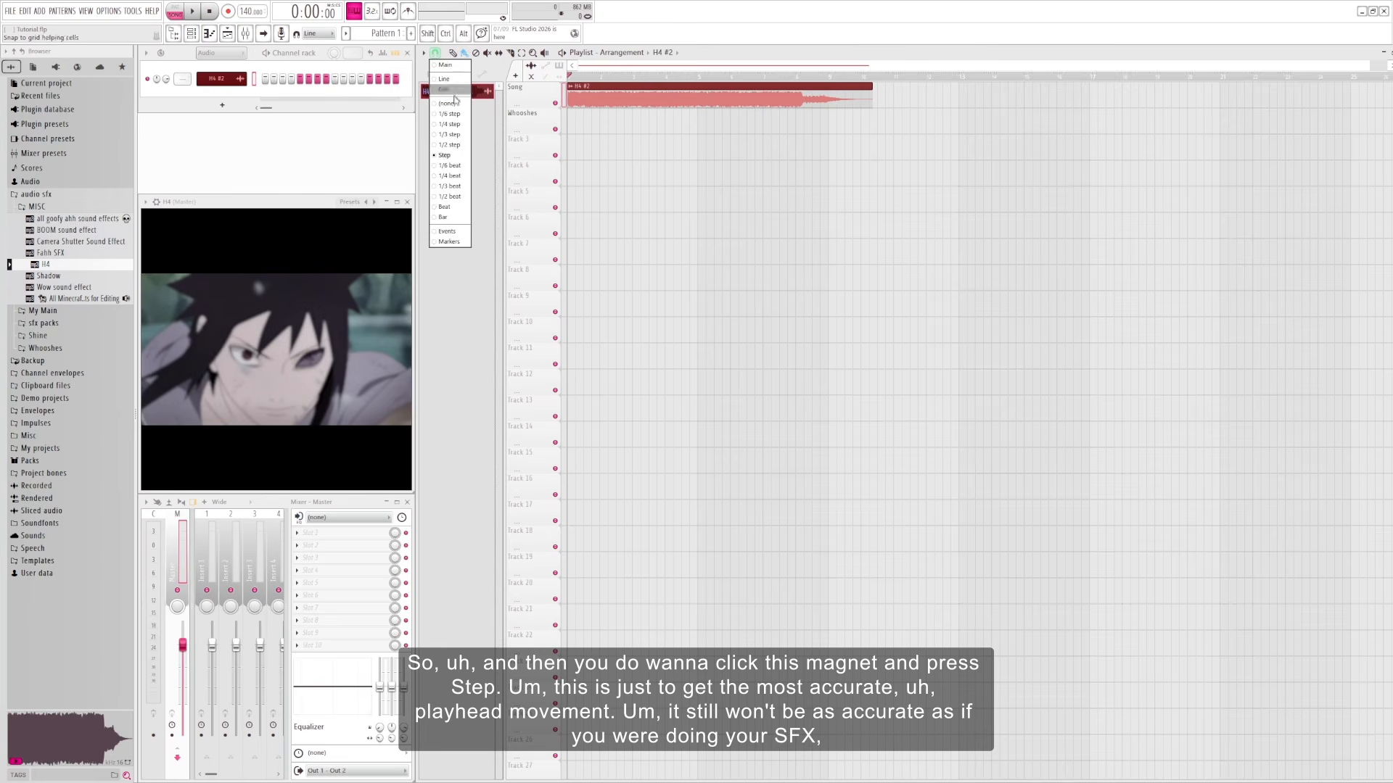
left_click(572, 78)
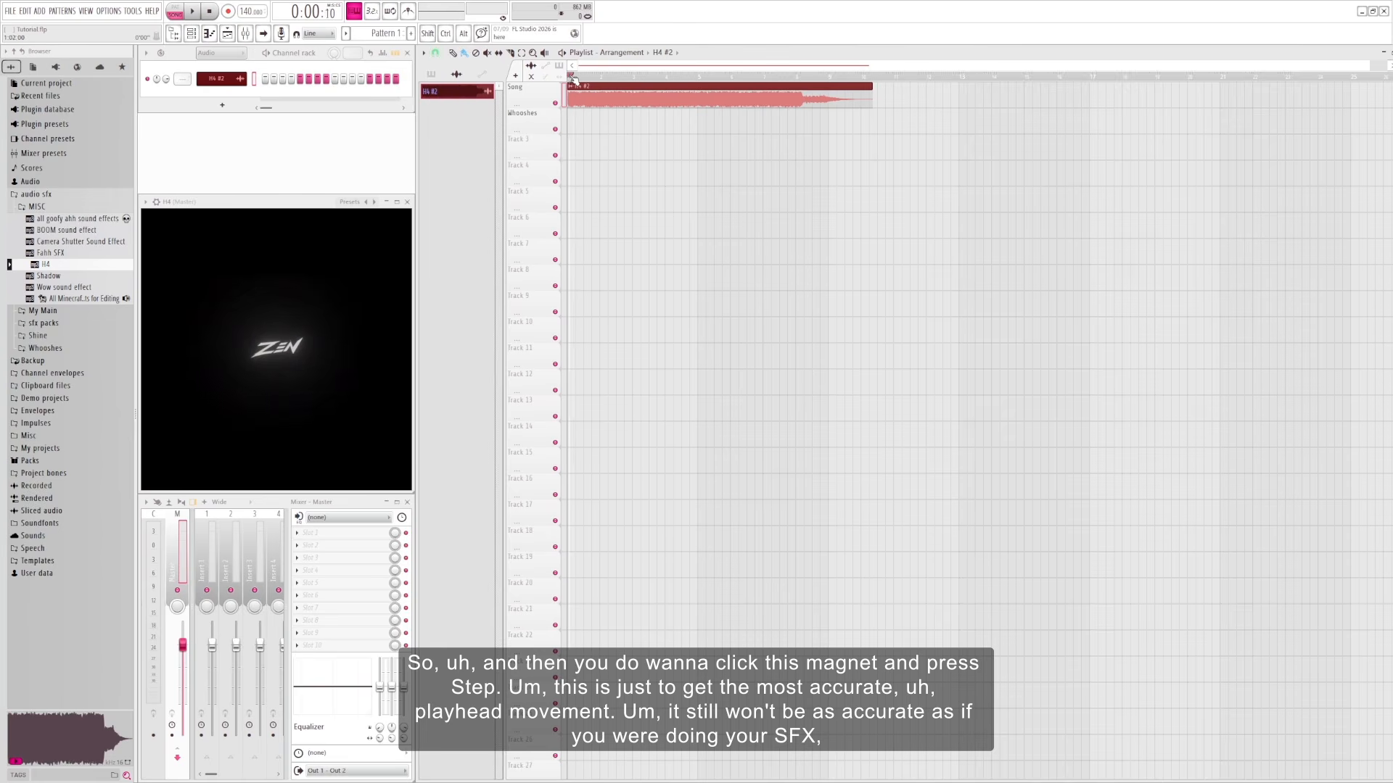
left_click(571, 78)
- Move the playhead to the first beat at 0:00:85 and add a timeline marker named 1
left_click_drag(572, 78, 580, 77)
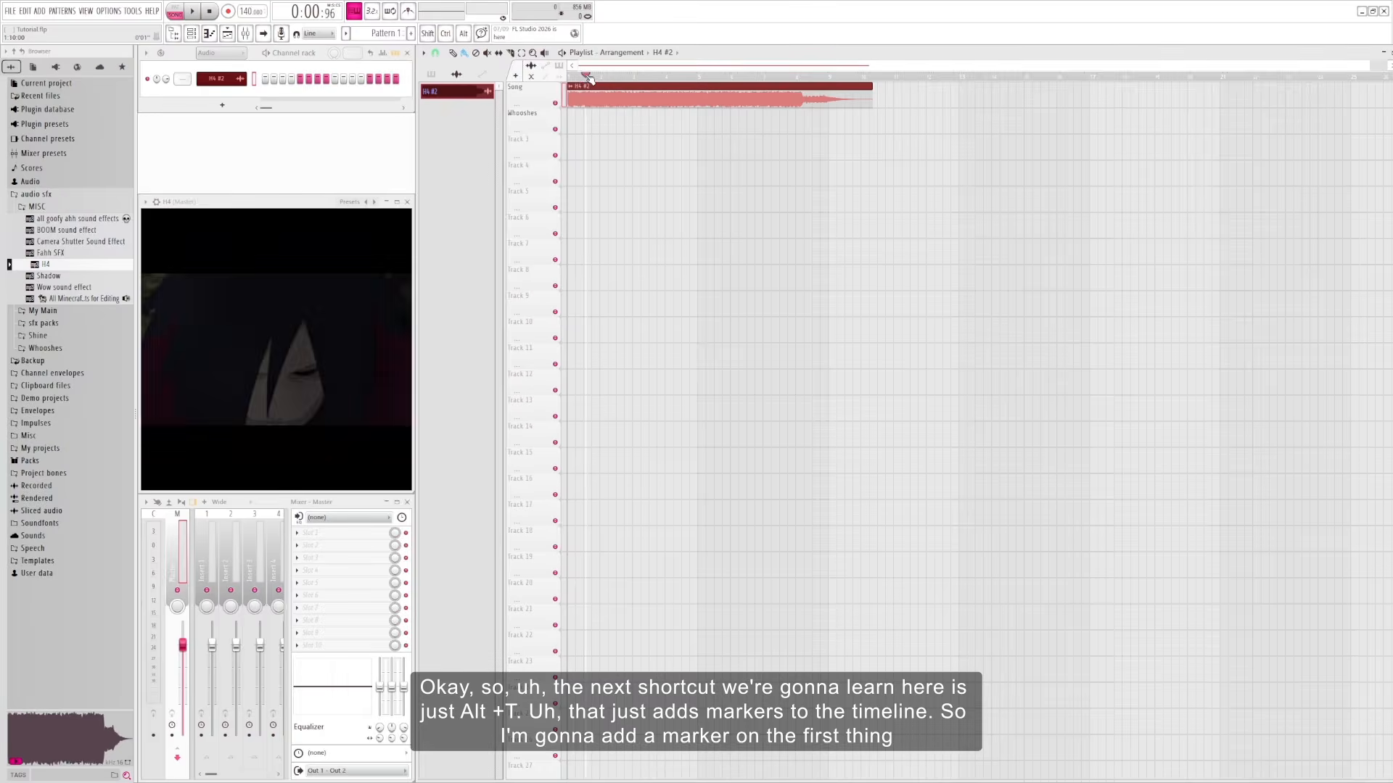
left_click_drag(578, 79, 586, 76)
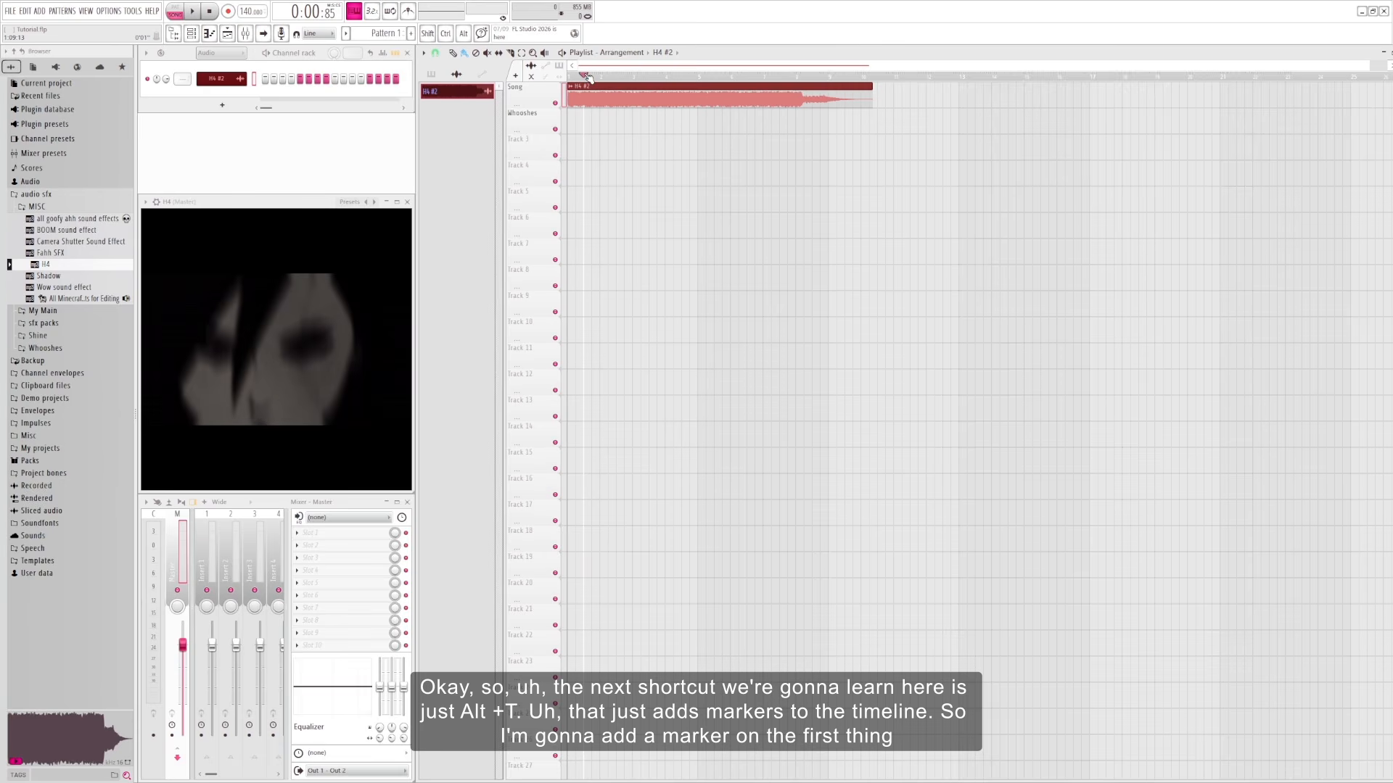
mouse_move(587, 79)
left_mouse_down()
mouse_move(571, 78)
mouse_move(587, 78)
left_mouse_up()
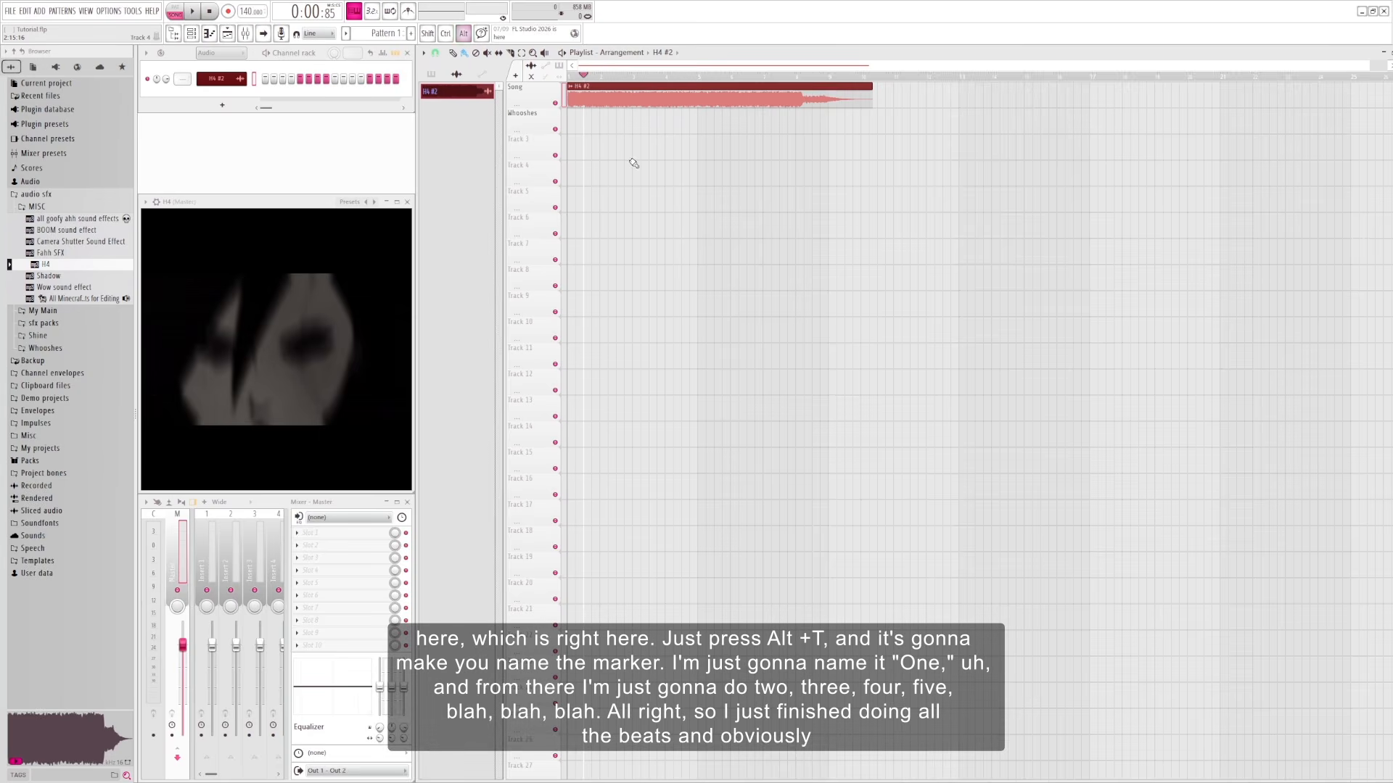
key("alt+t")
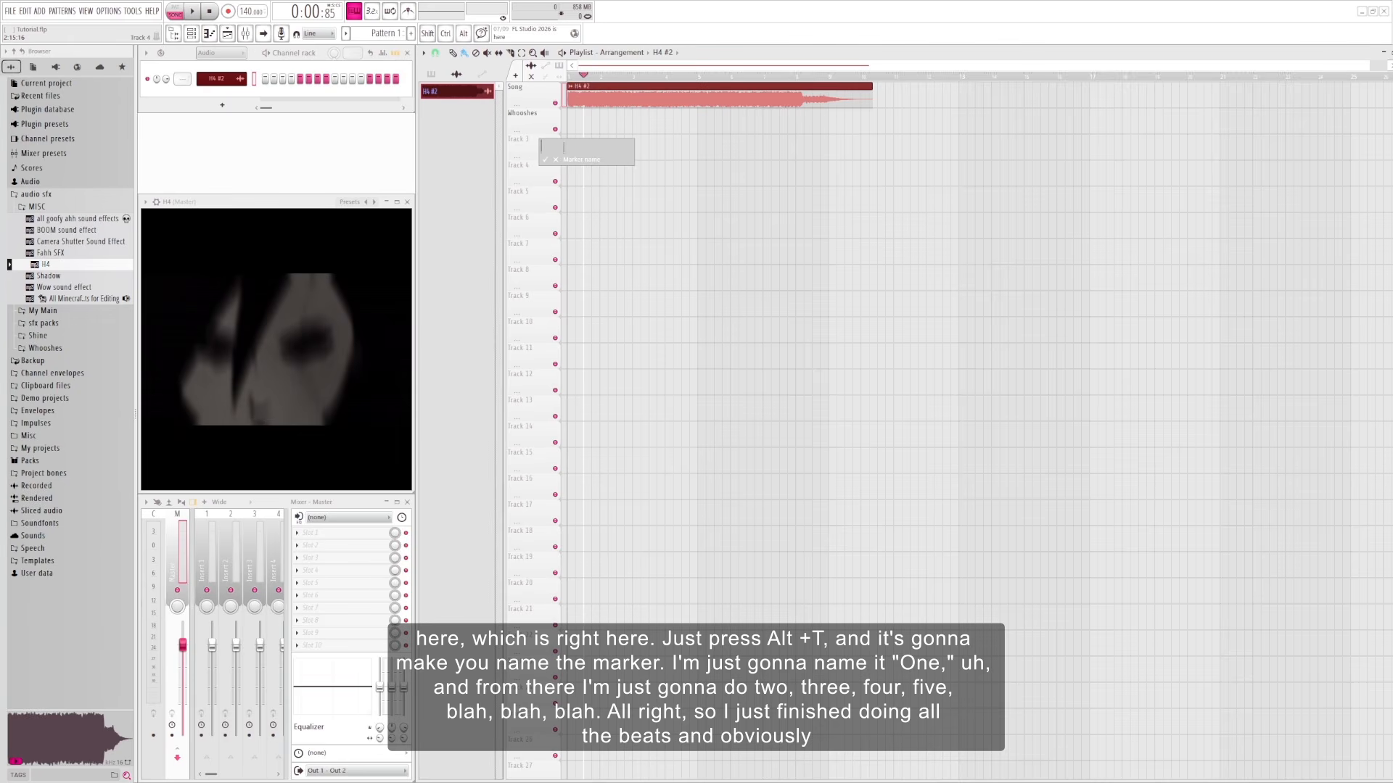
type("1")
left_click(546, 160)
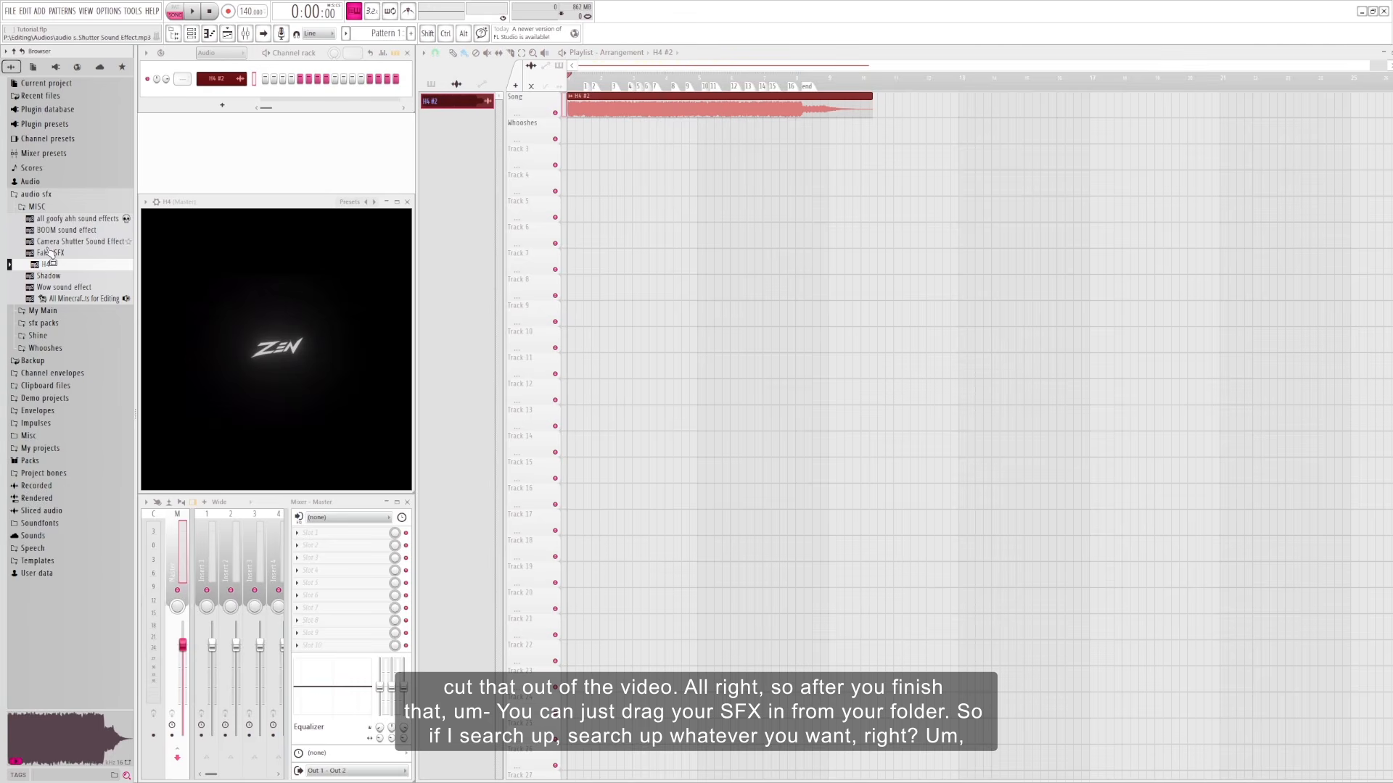
- Search the browser for whoosh and look through the listed sound effects
type("sh")
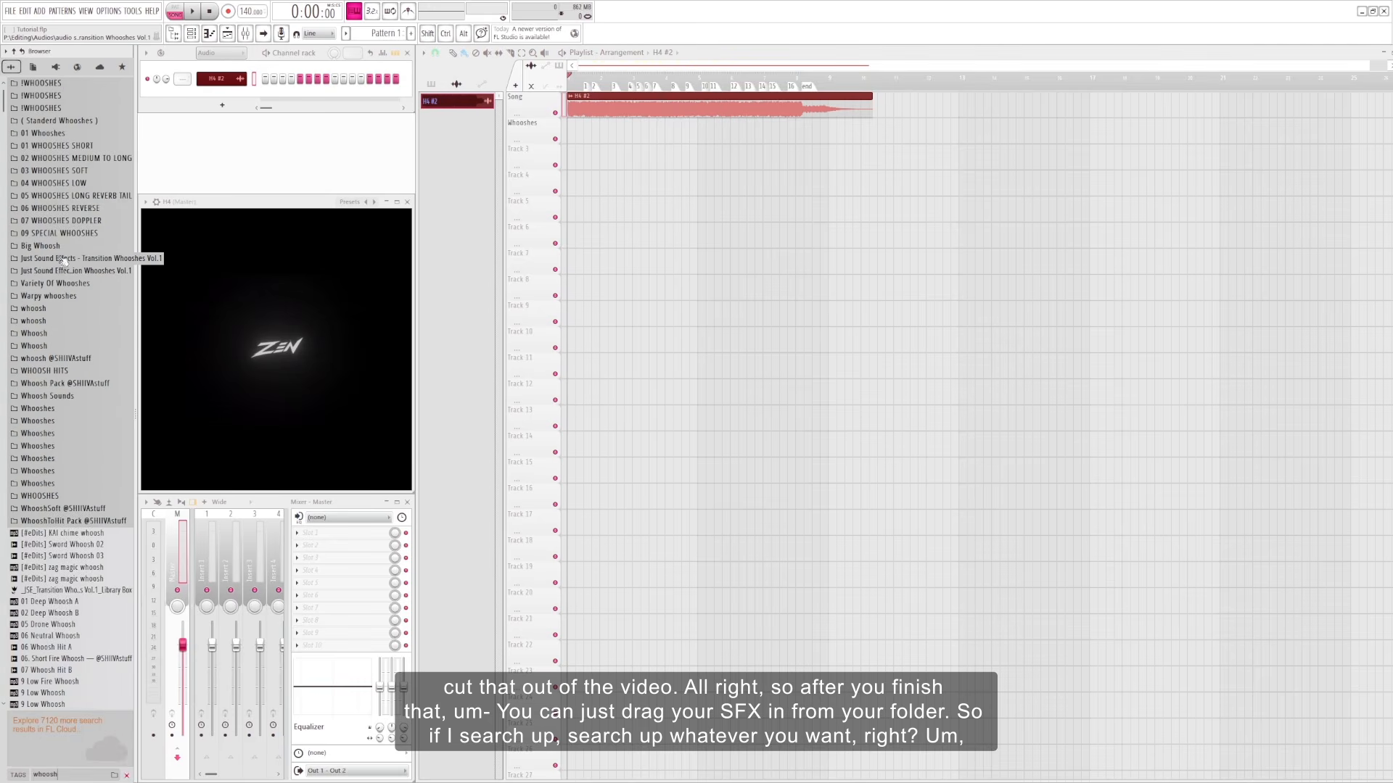
scroll(66, 355, "down", 10)
scroll(67, 357, "up", 15)
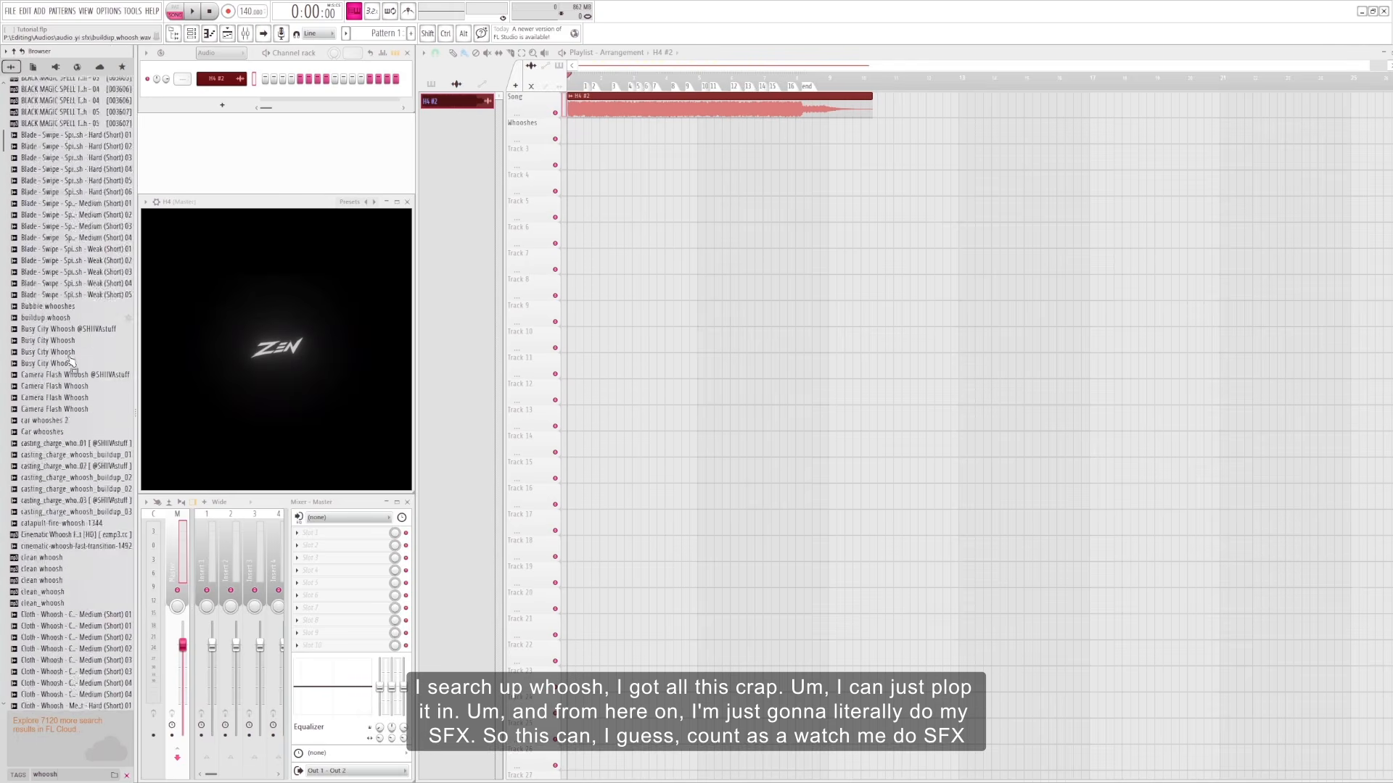
scroll(76, 351, "up", 3)
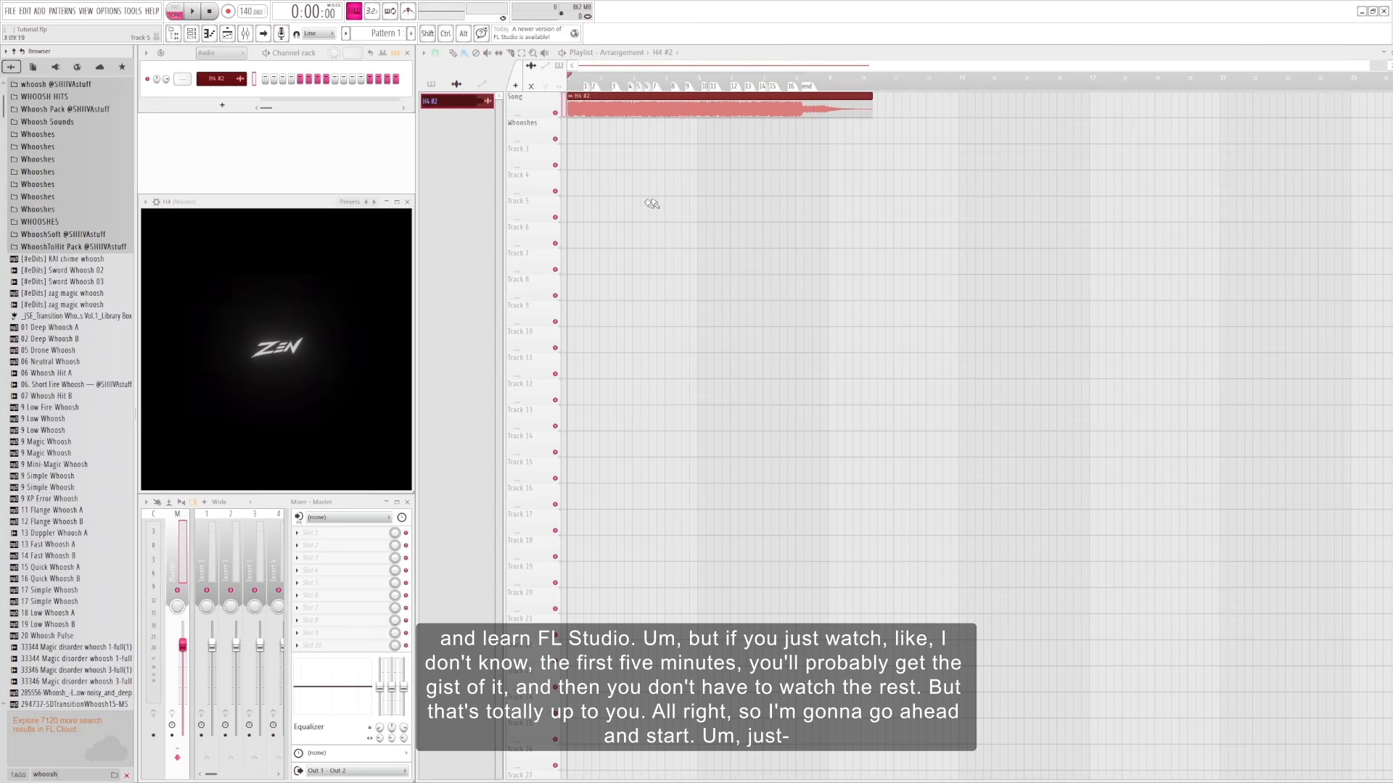
- Play the opening of the arrangement in short bursts and examine the markers above the H4 clip more closely
key("space")
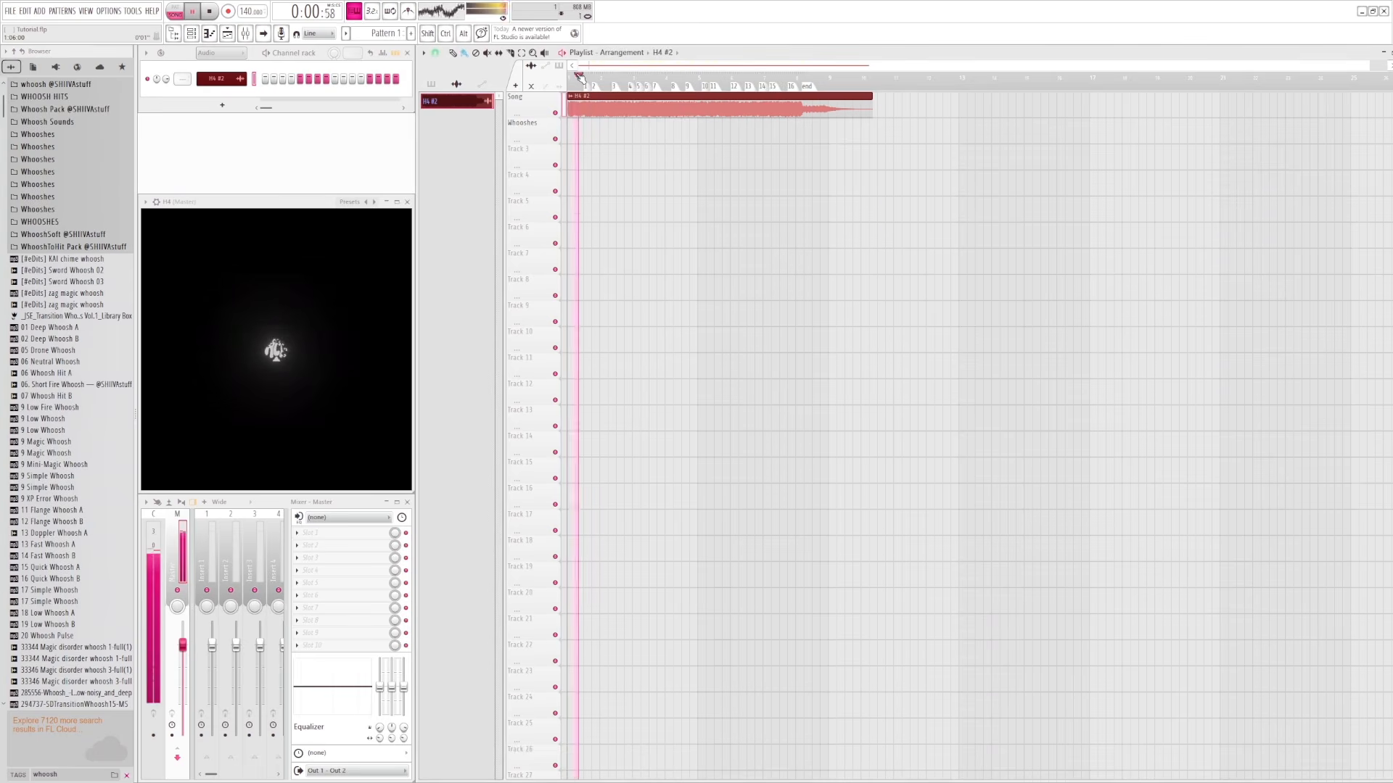
key("space")
key("space")
key("space")
scroll(597, 165, "up", 5)
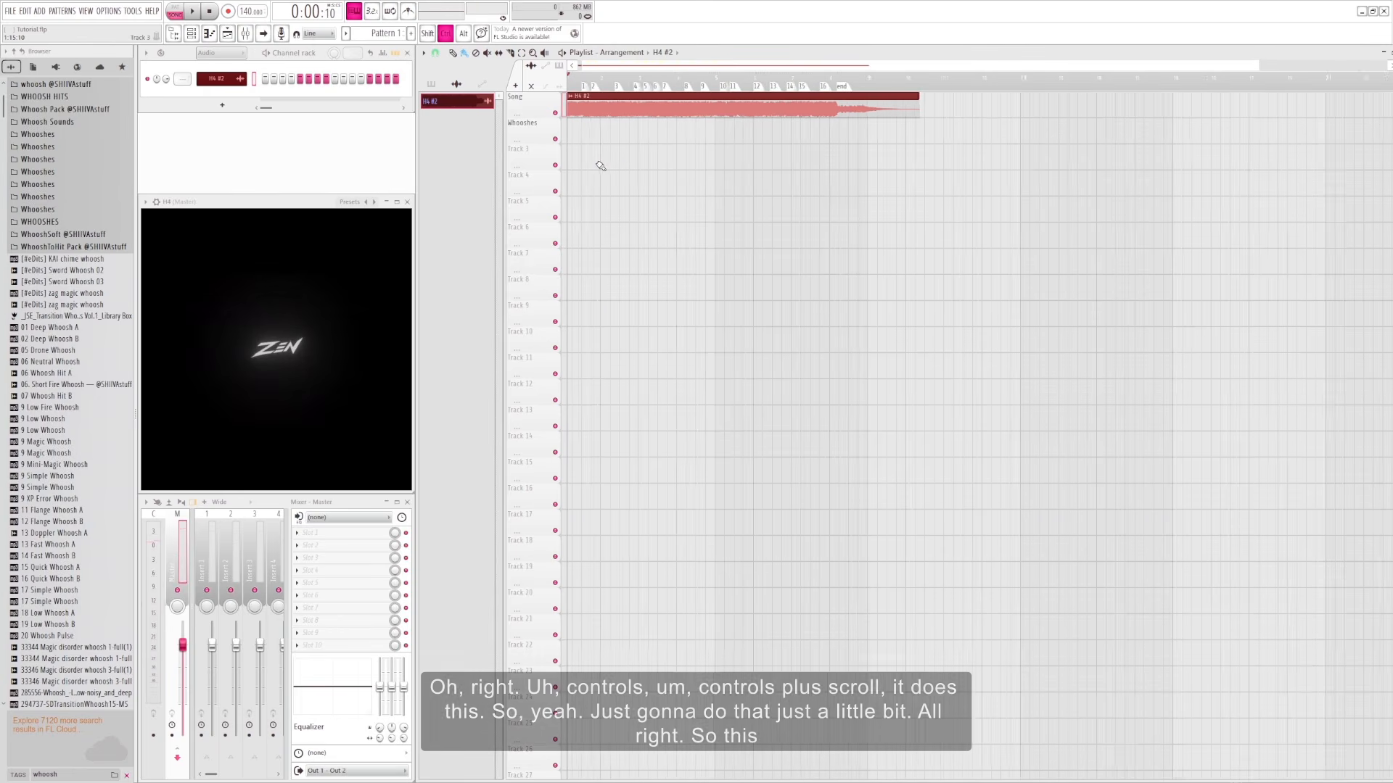
scroll(600, 166, "down", 3)
scroll(600, 166, "up", 3)
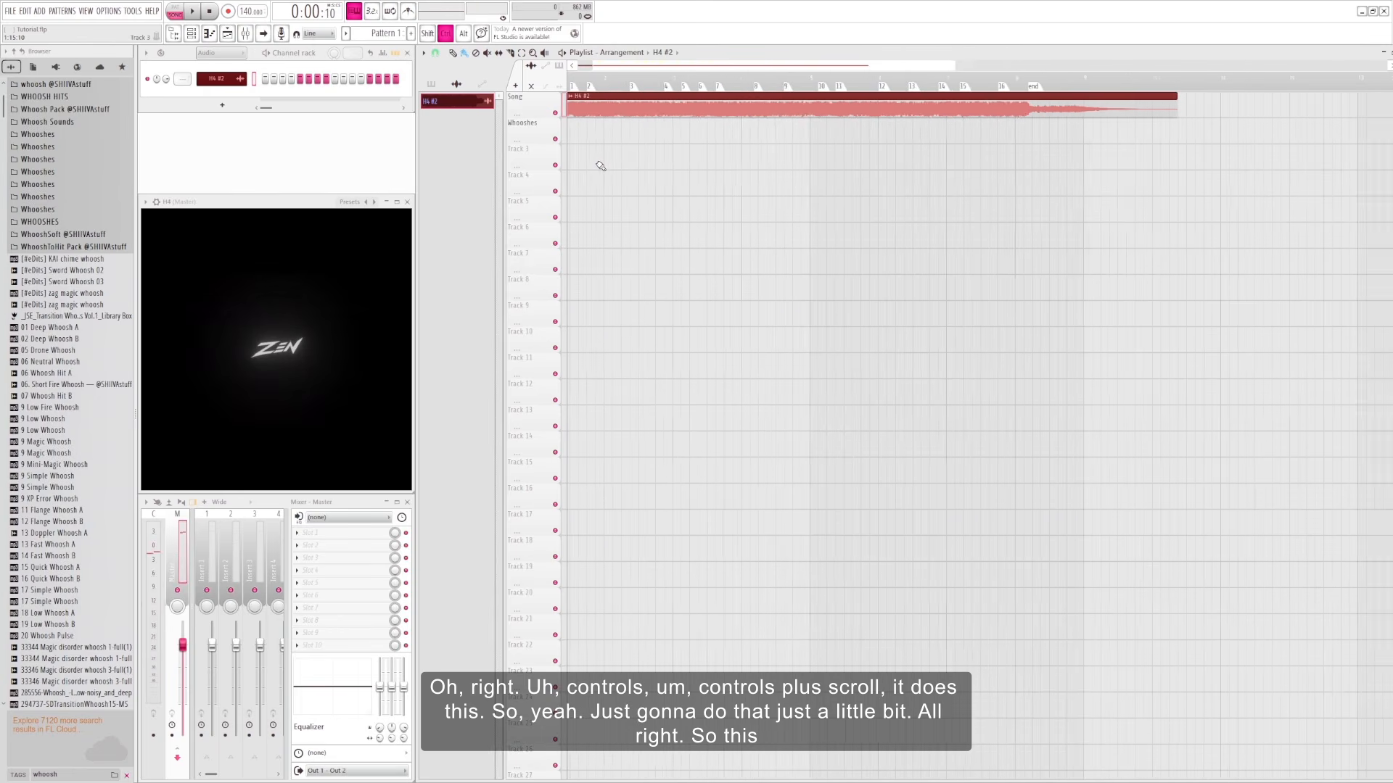
- Zoom the playlist timeline in and out to examine the H4 clip and its markers at different scales
scroll(600, 167, "down", 3)
scroll(600, 167, "up", 1)
scroll(601, 168, "down", 3)
scroll(600, 168, "up", 4)
scroll(601, 169, "down", 4)
scroll(601, 169, "up", 2)
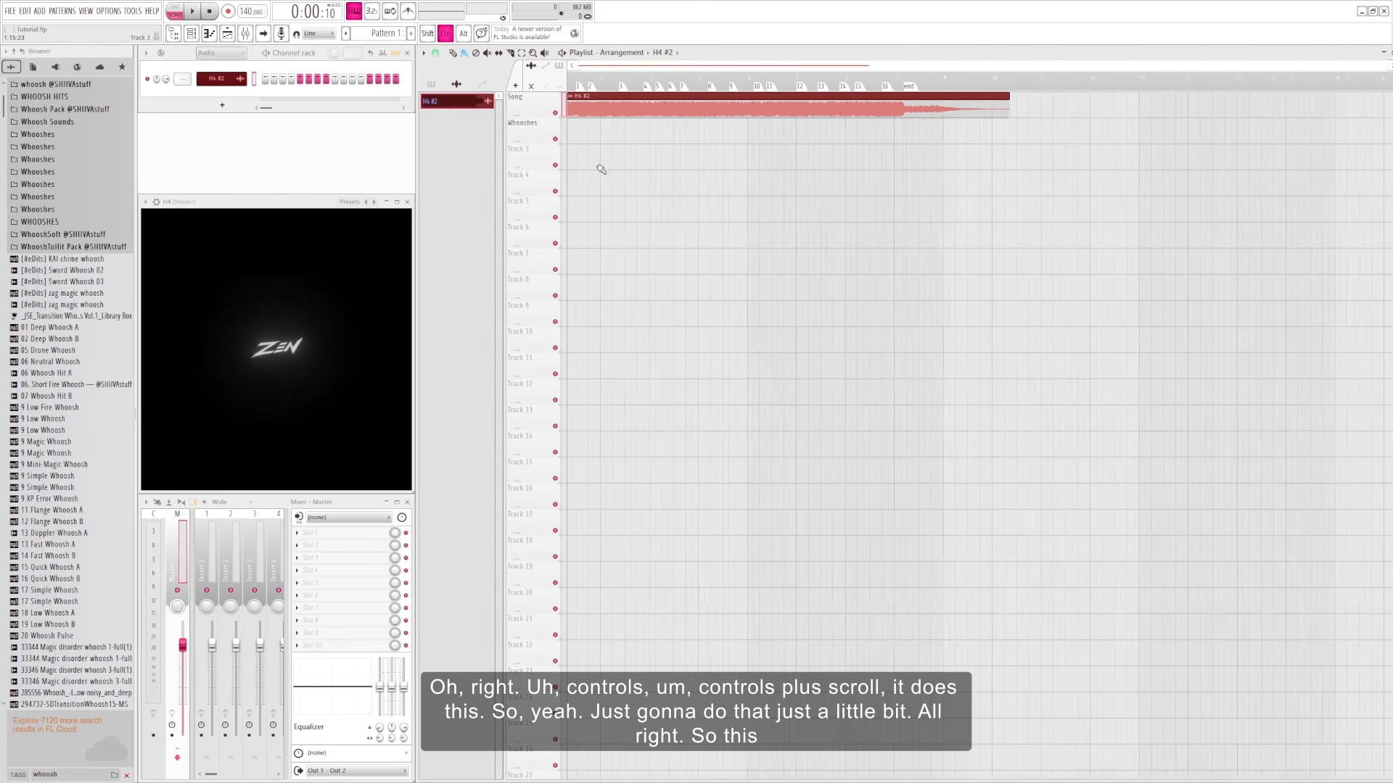
scroll(600, 169, "down", 2)
scroll(600, 169, "up", 2)
scroll(601, 169, "down", 2)
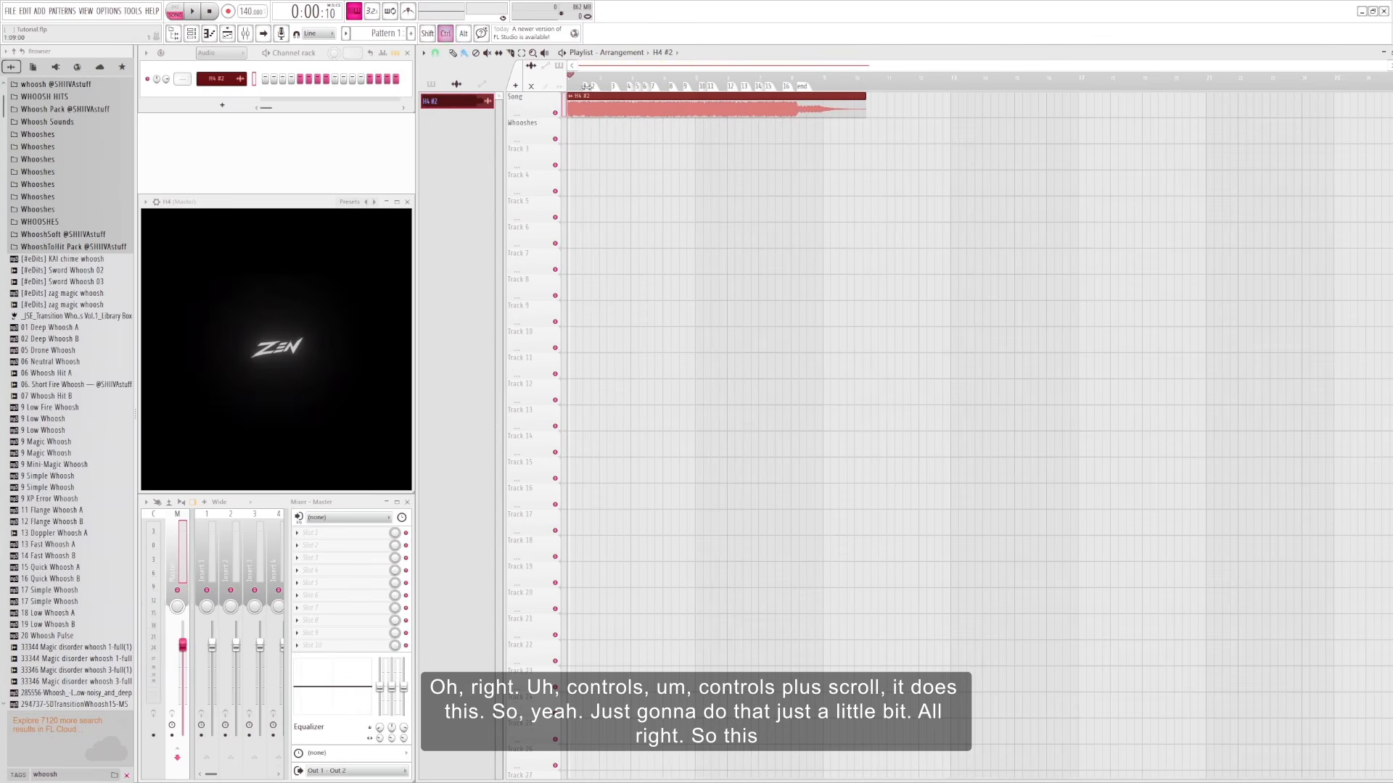
- Play the opening briefly to check the video and song up to the first beat at marker 1
left_click(573, 80)
scroll(580, 79, "up", 3)
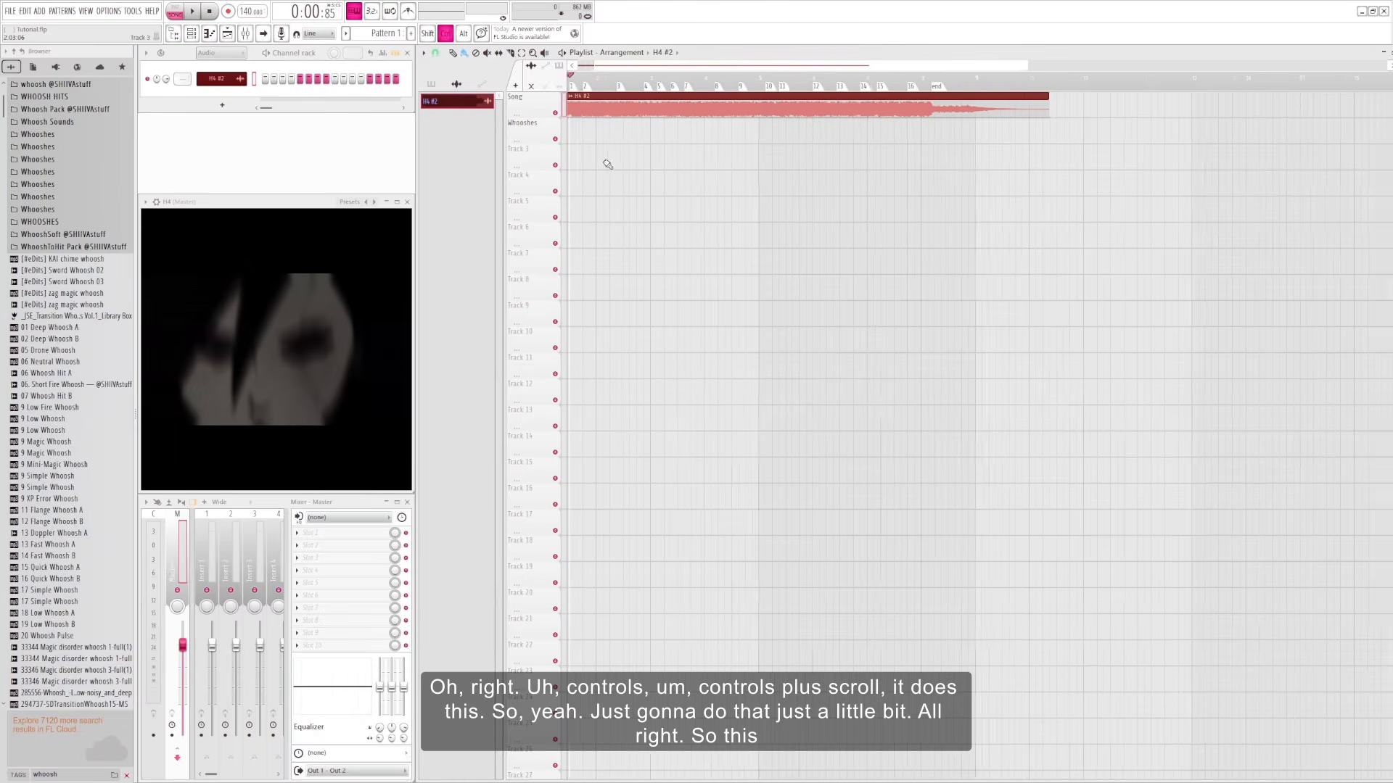
scroll(581, 79, "up", 4)
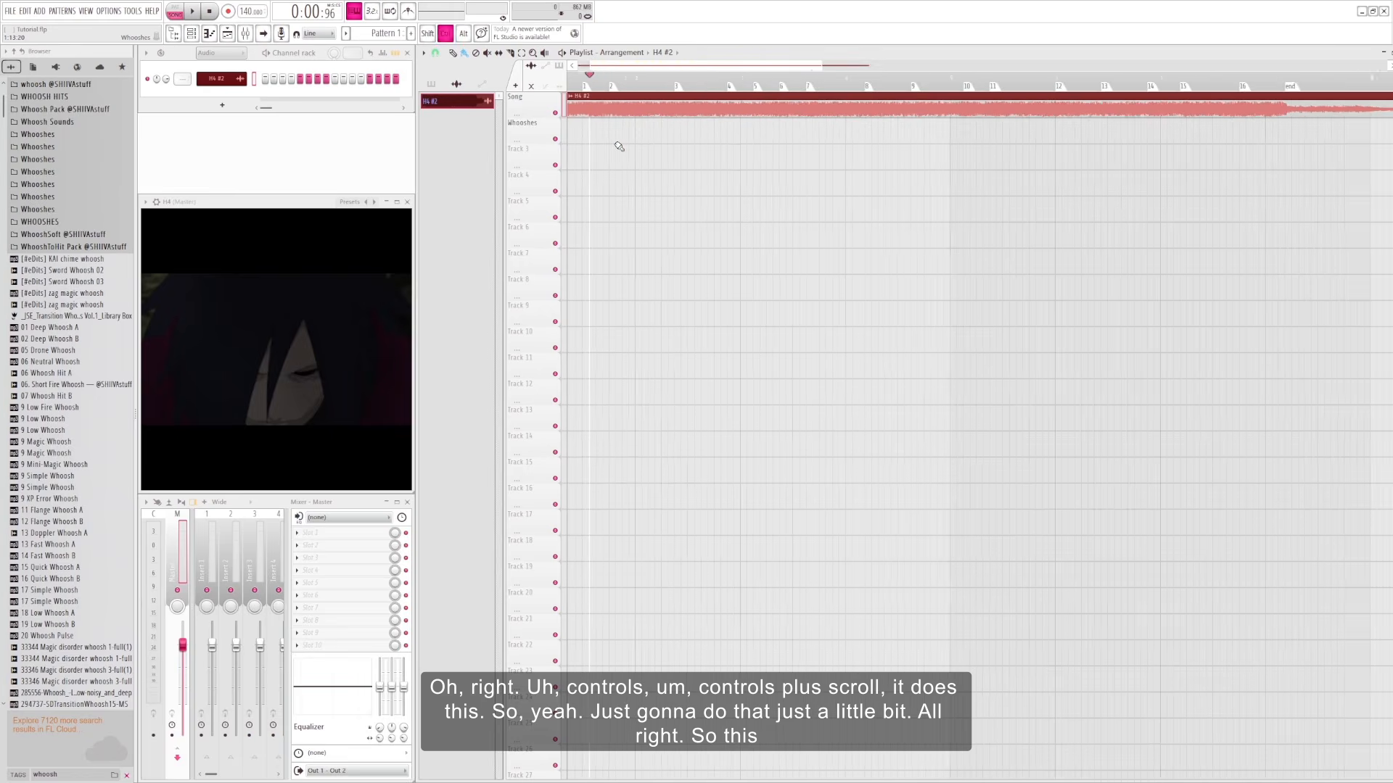
mouse_move(560, 84)
left_mouse_down()
mouse_move(631, 77)
mouse_move(582, 78)
left_mouse_up()
key("space")
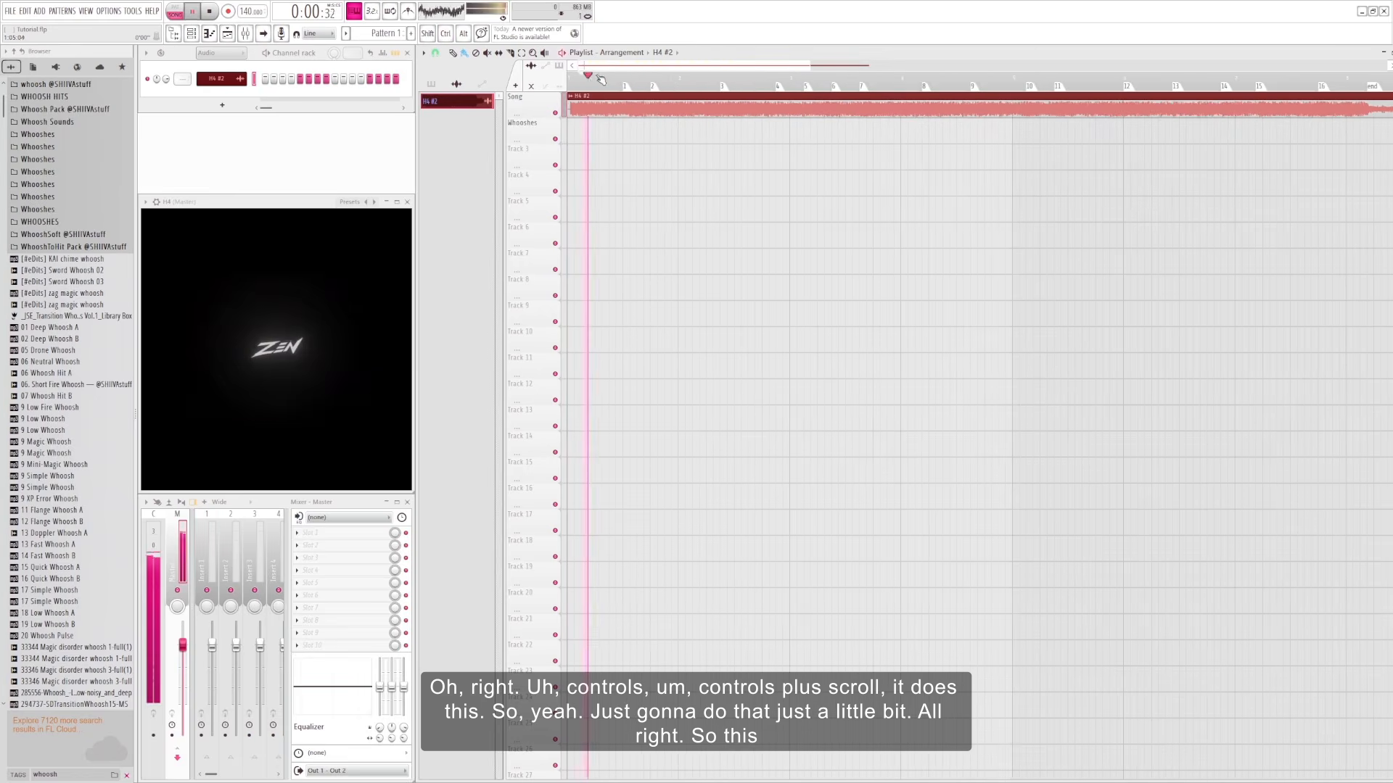
key("space")
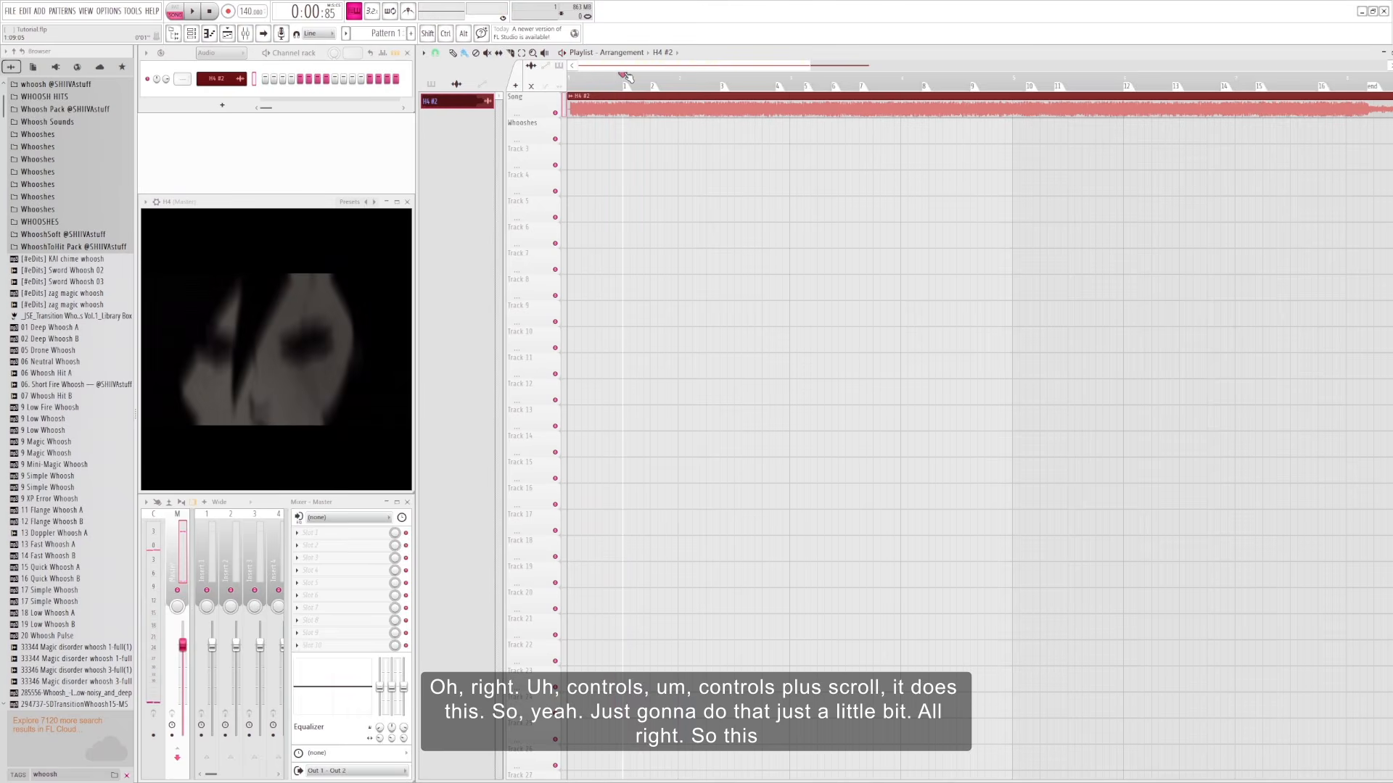
- Lower FL Studio's volume in the Windows volume mixer
key("super")
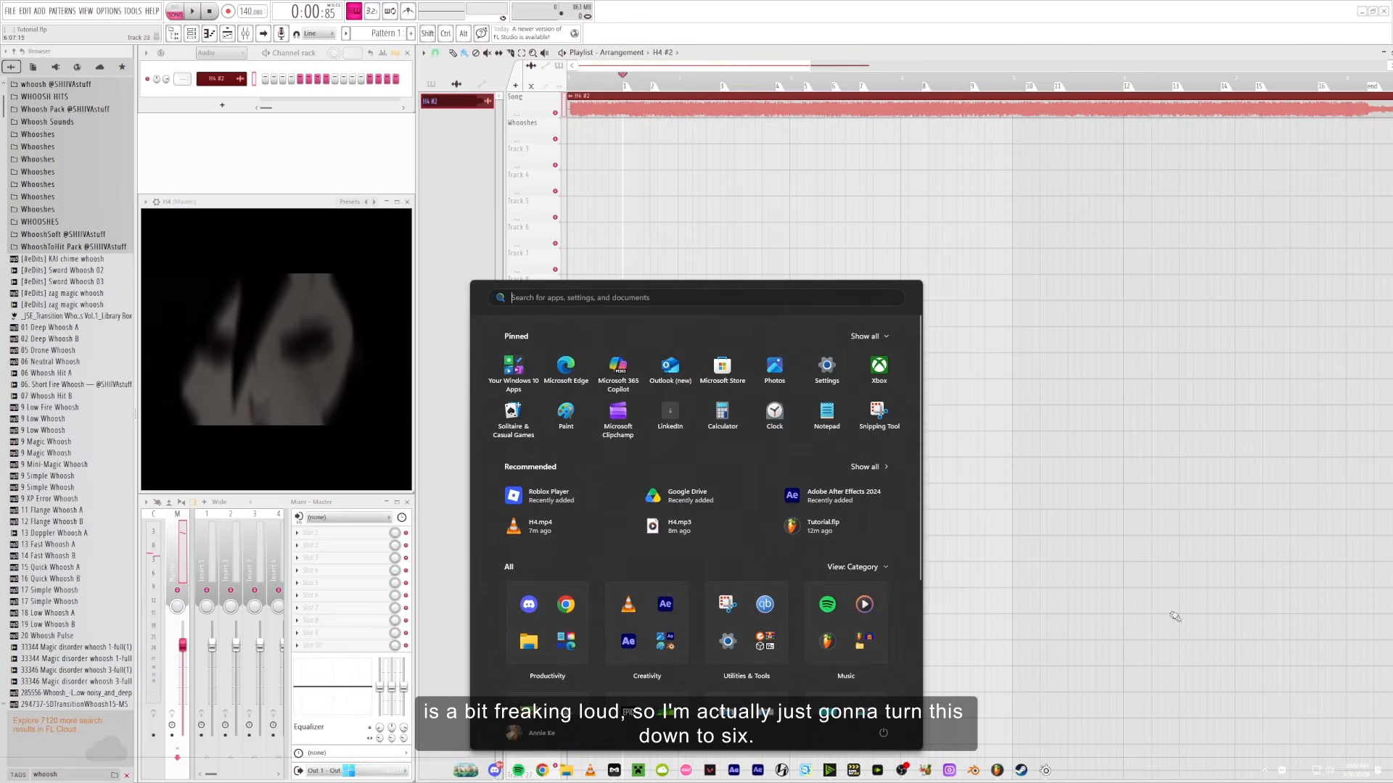
left_click(1334, 770)
left_click(1371, 714)
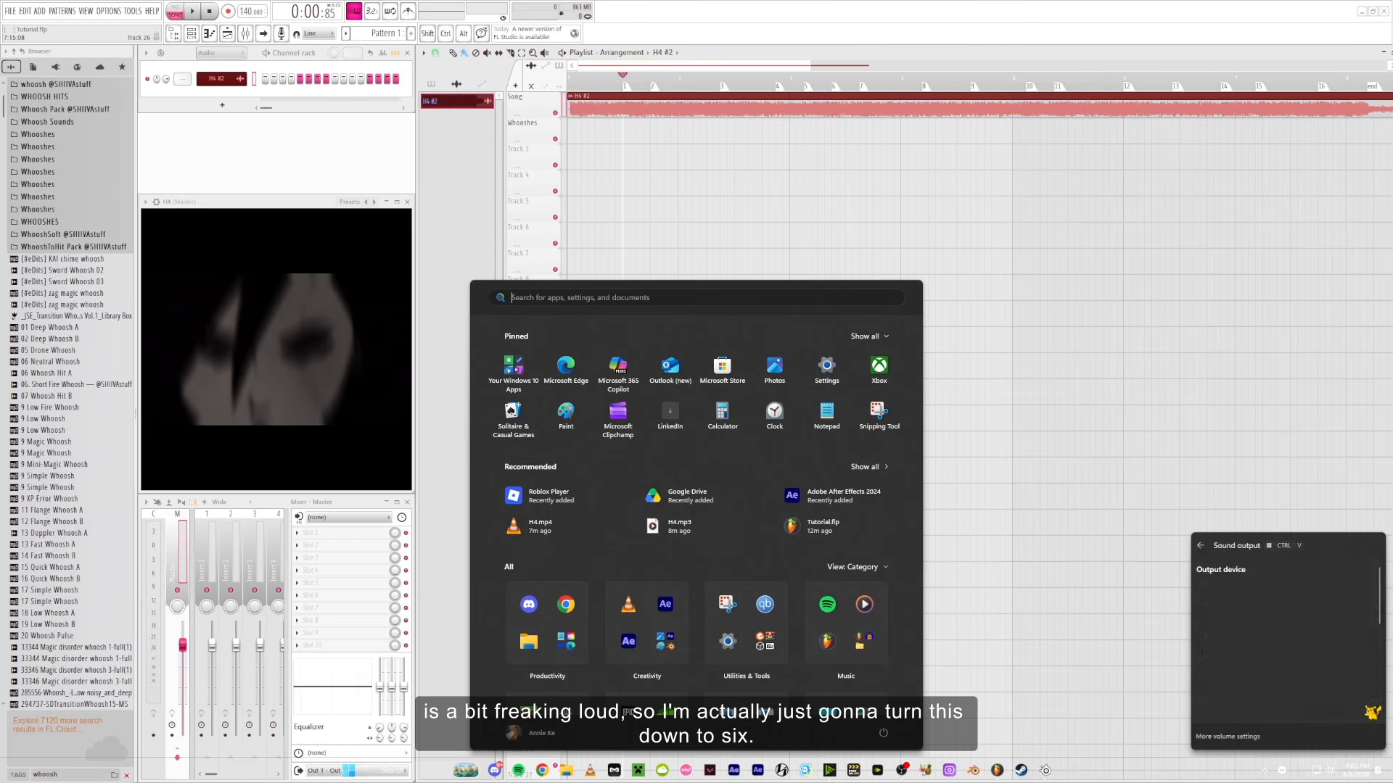
scroll(1347, 705, "down", 6)
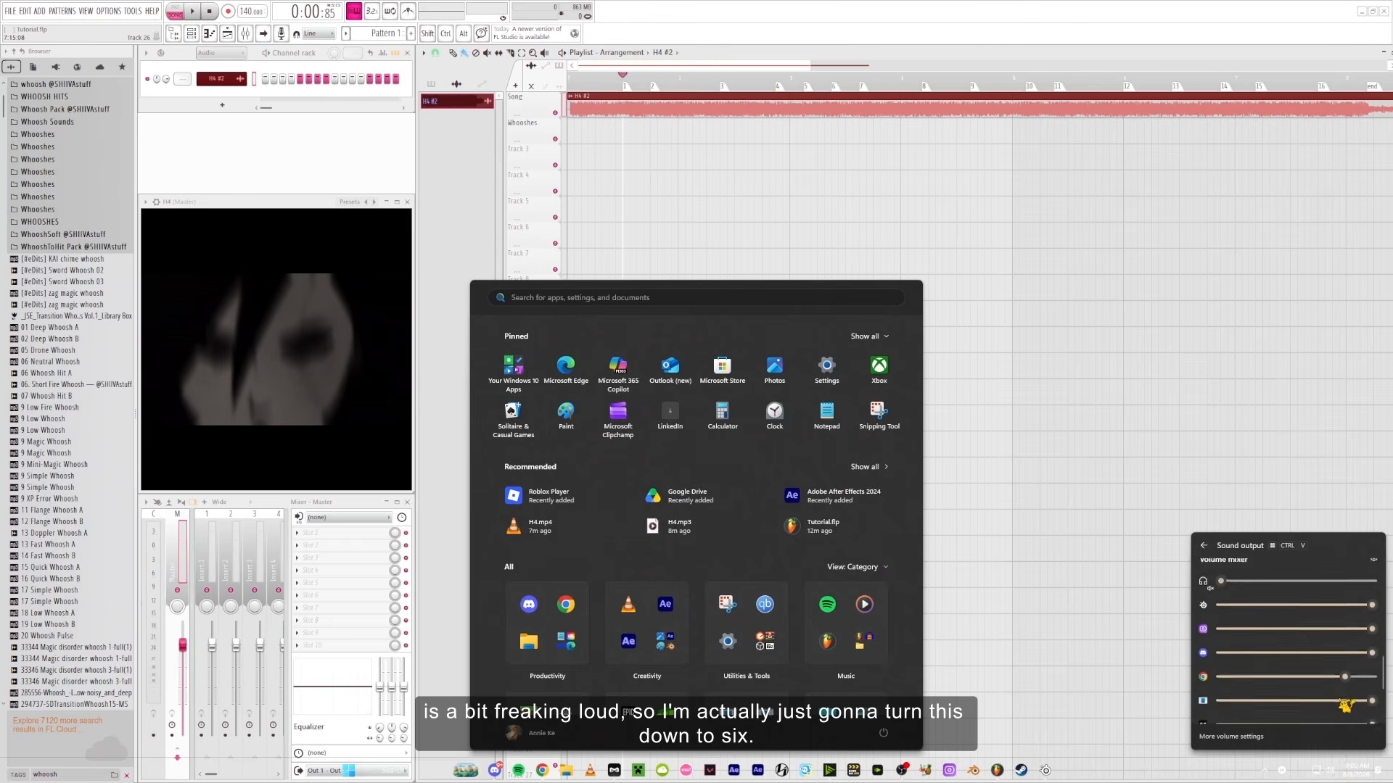
scroll(1342, 699, "down", 1)
mouse_move(1236, 685)
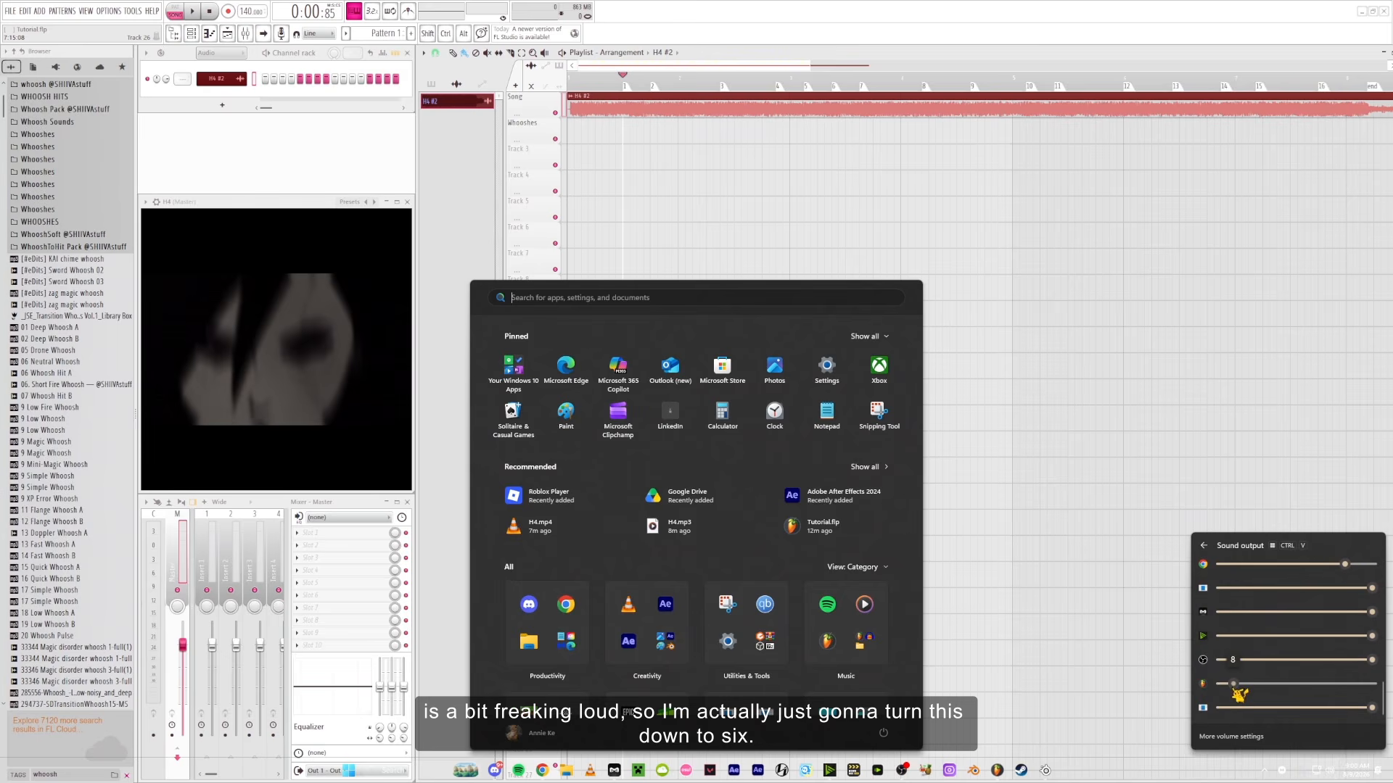
left_click(1071, 464)
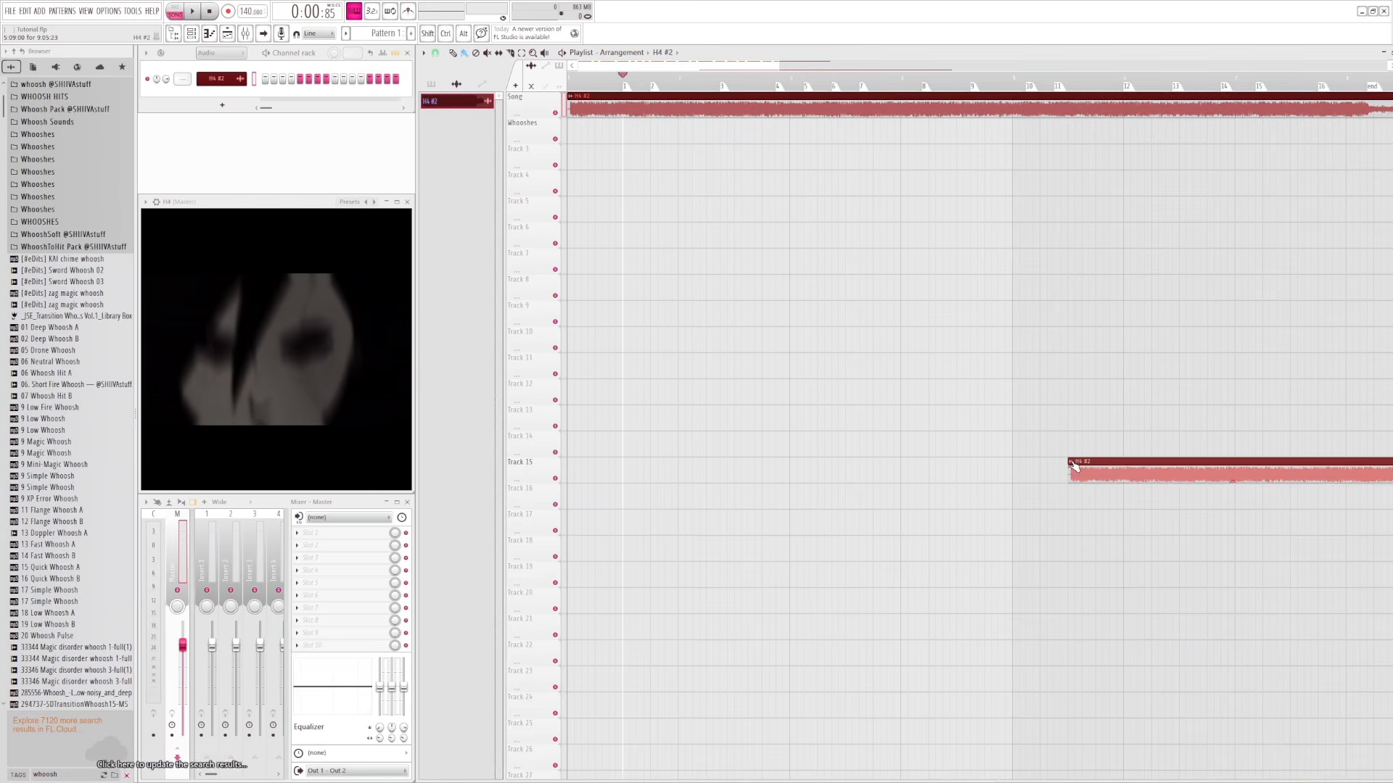
right_click(1098, 465)
right_click(1115, 472)
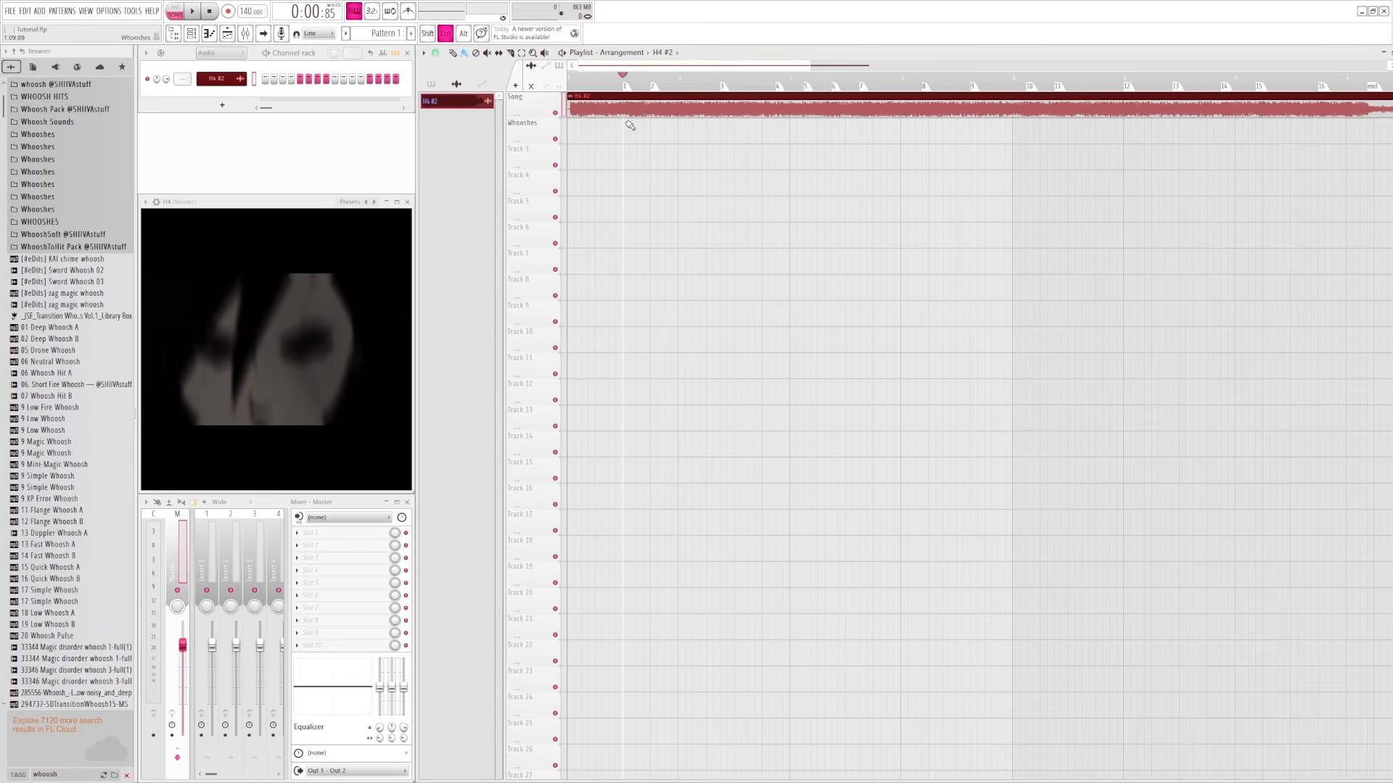
- Play the opening twice across marker 1 to hear the first beat and watch its frame
left_click(600, 77)
key("space")
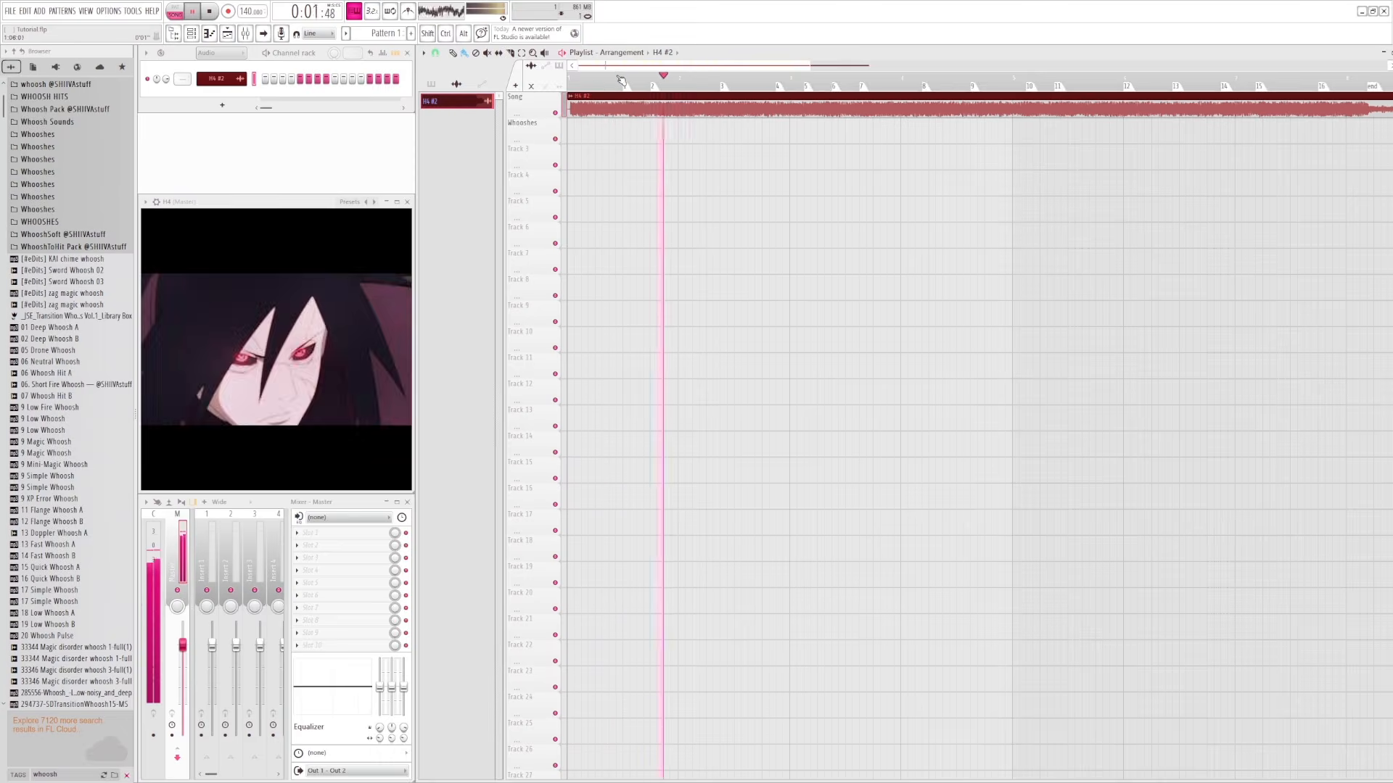
left_click(623, 79)
left_click(592, 77)
key("space")
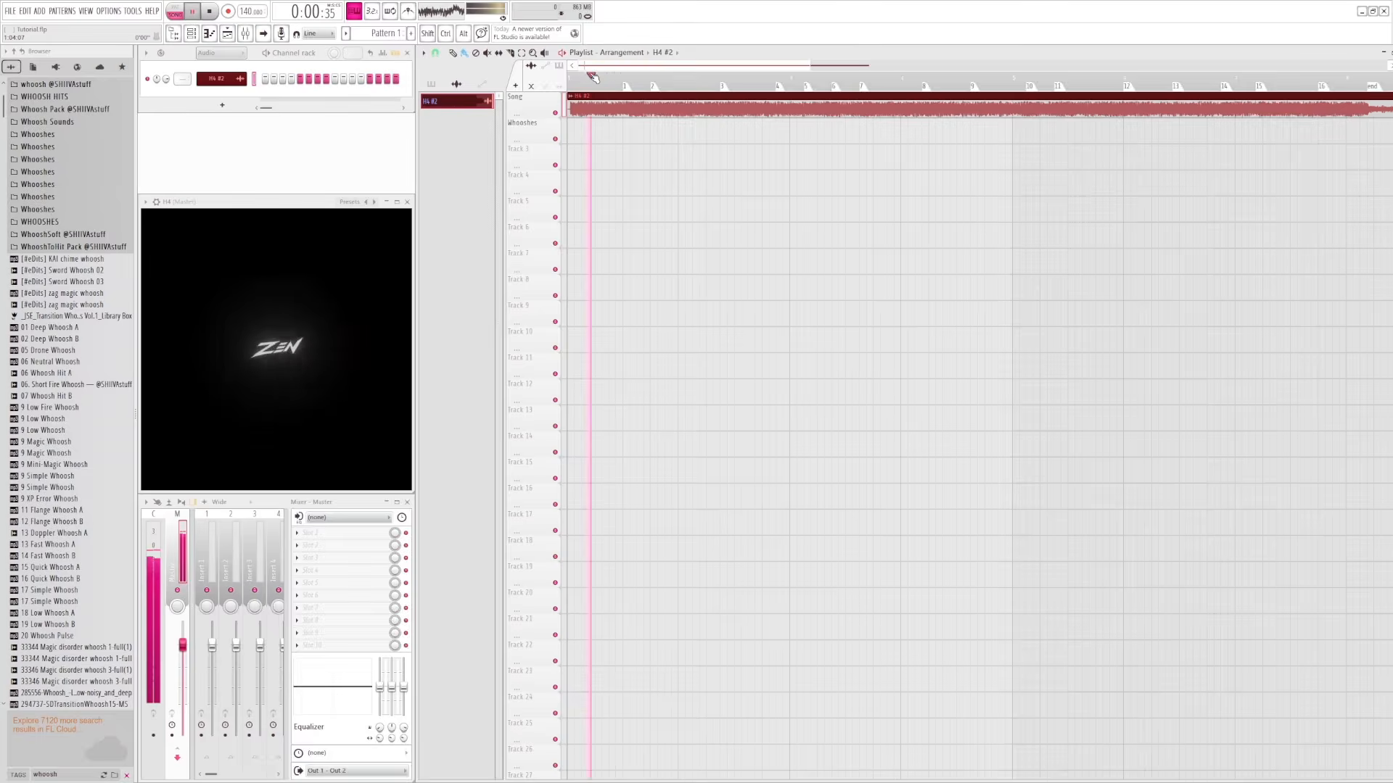
key("space")
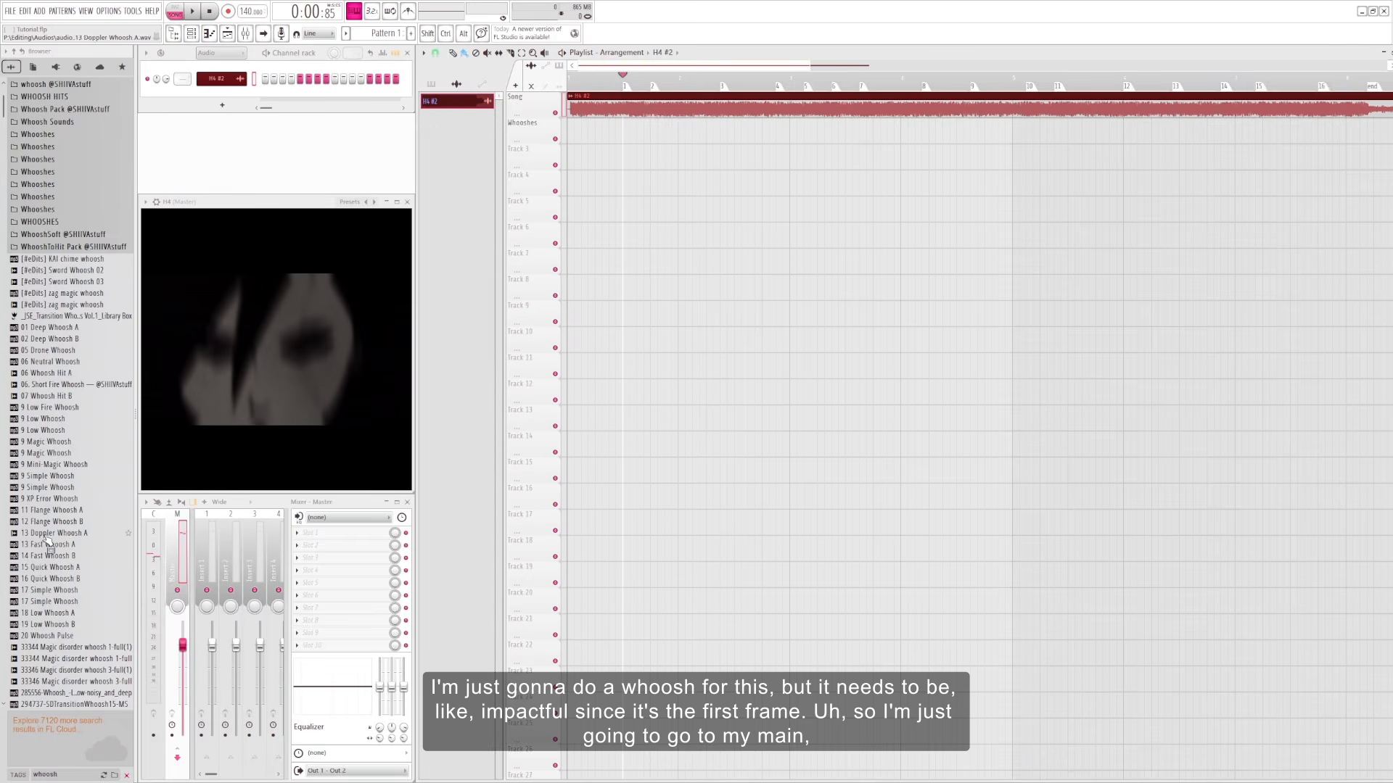
- Look through the whoosh search results and clear the browser search
scroll(46, 540, "down", 2)
scroll(47, 543, "up", 9)
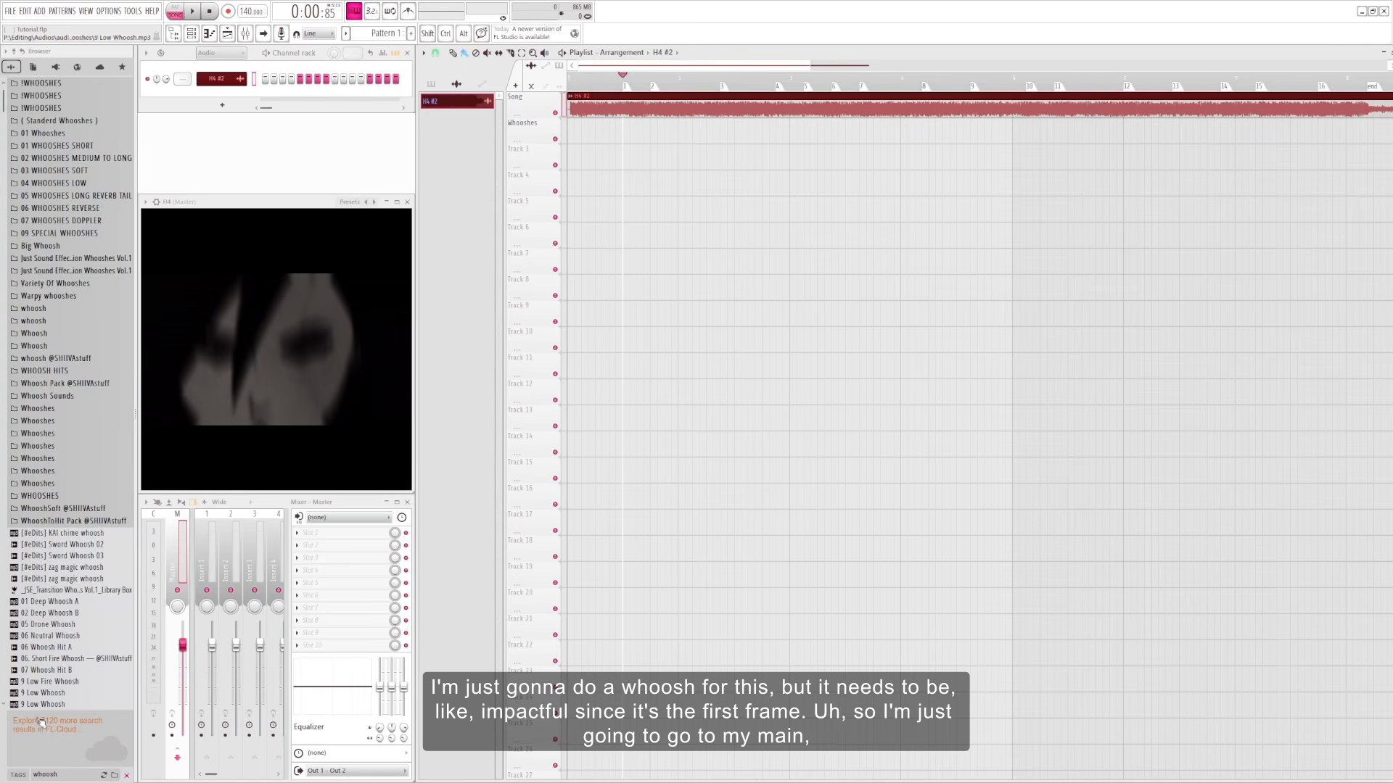
left_click(43, 775)
key("Return")
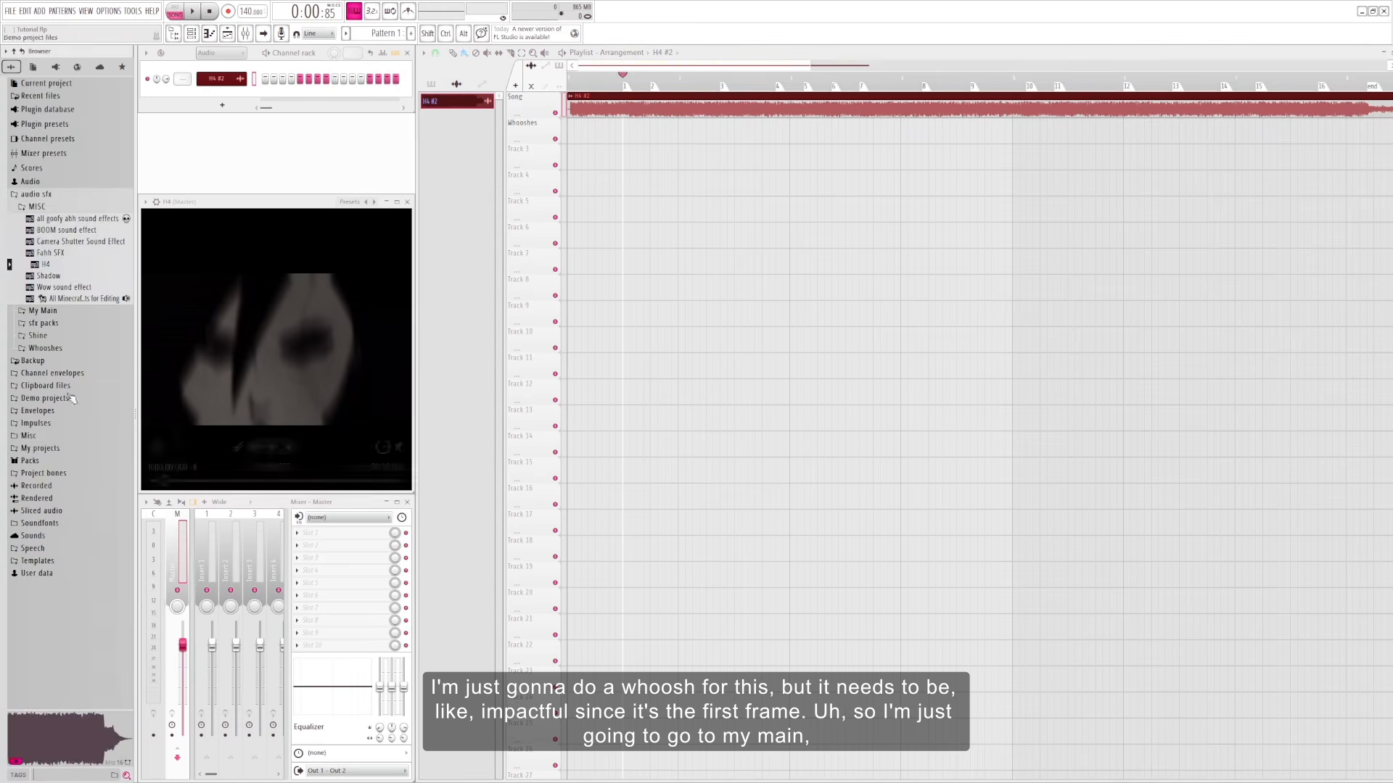
- Collapse the MISC folder under audio sfx and open the Whooshes folder inside My Main
left_click(37, 195)
left_click(66, 195)
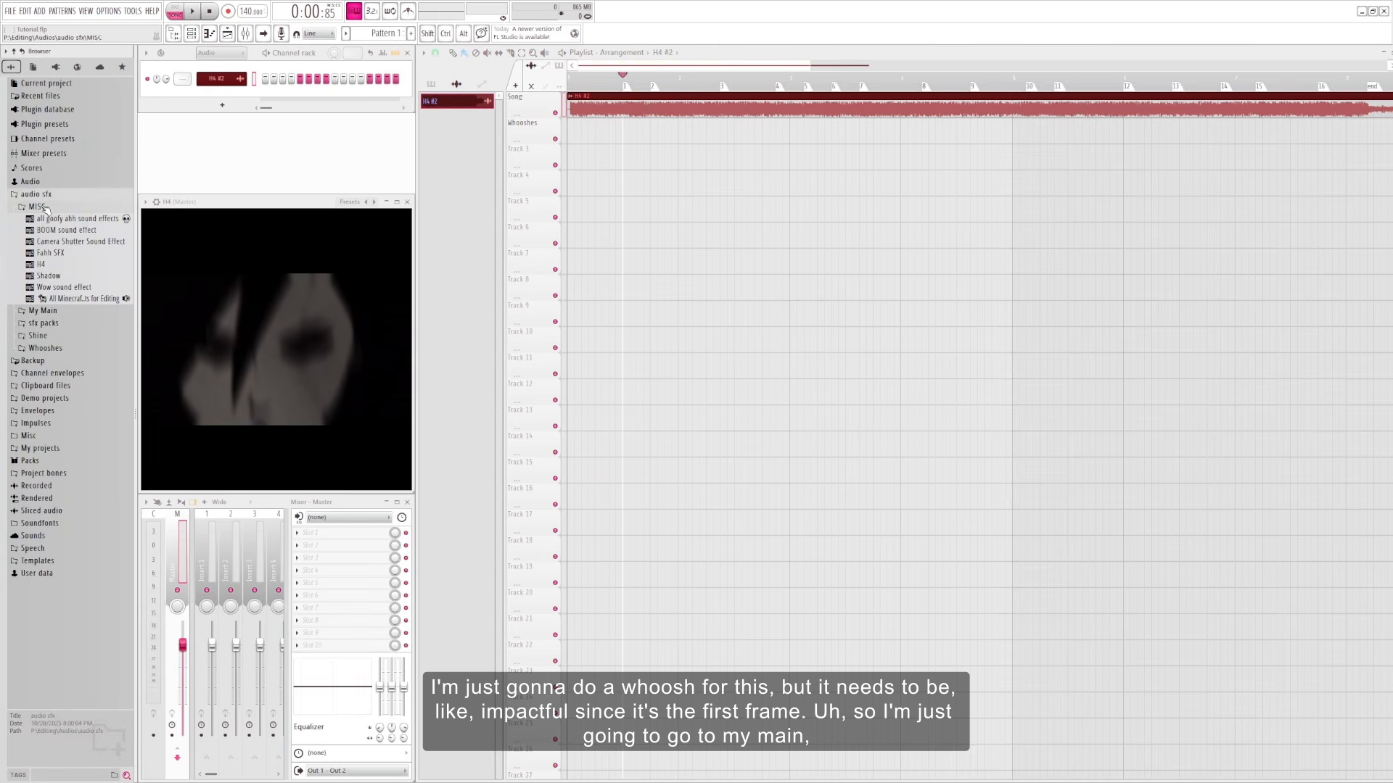
left_click(36, 207)
left_click(45, 219)
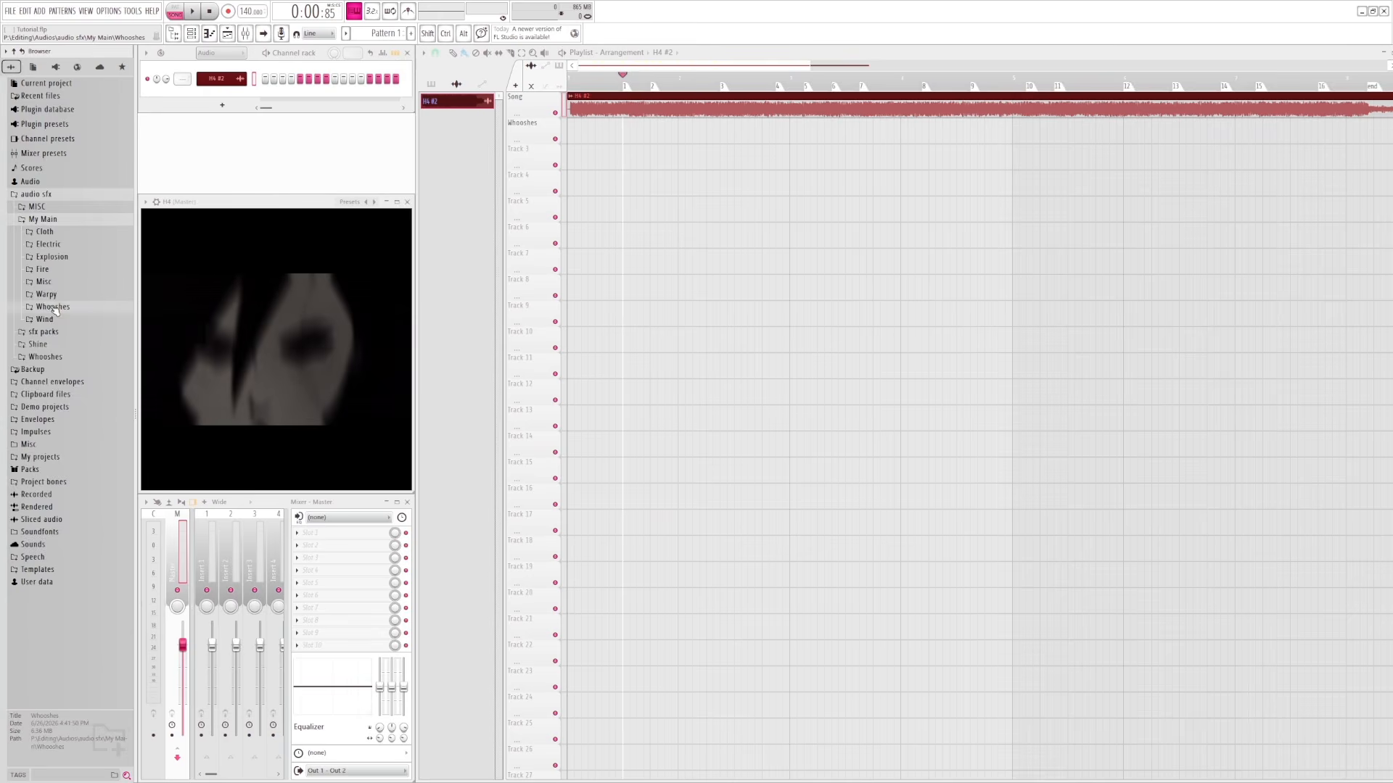
left_click(55, 310)
- Audition the whoosh samples 6, 9 [#SHIIVA], 9 Impact v1 and 9 Simple Whoosh
scroll(72, 308, "down", 3)
left_click(62, 214)
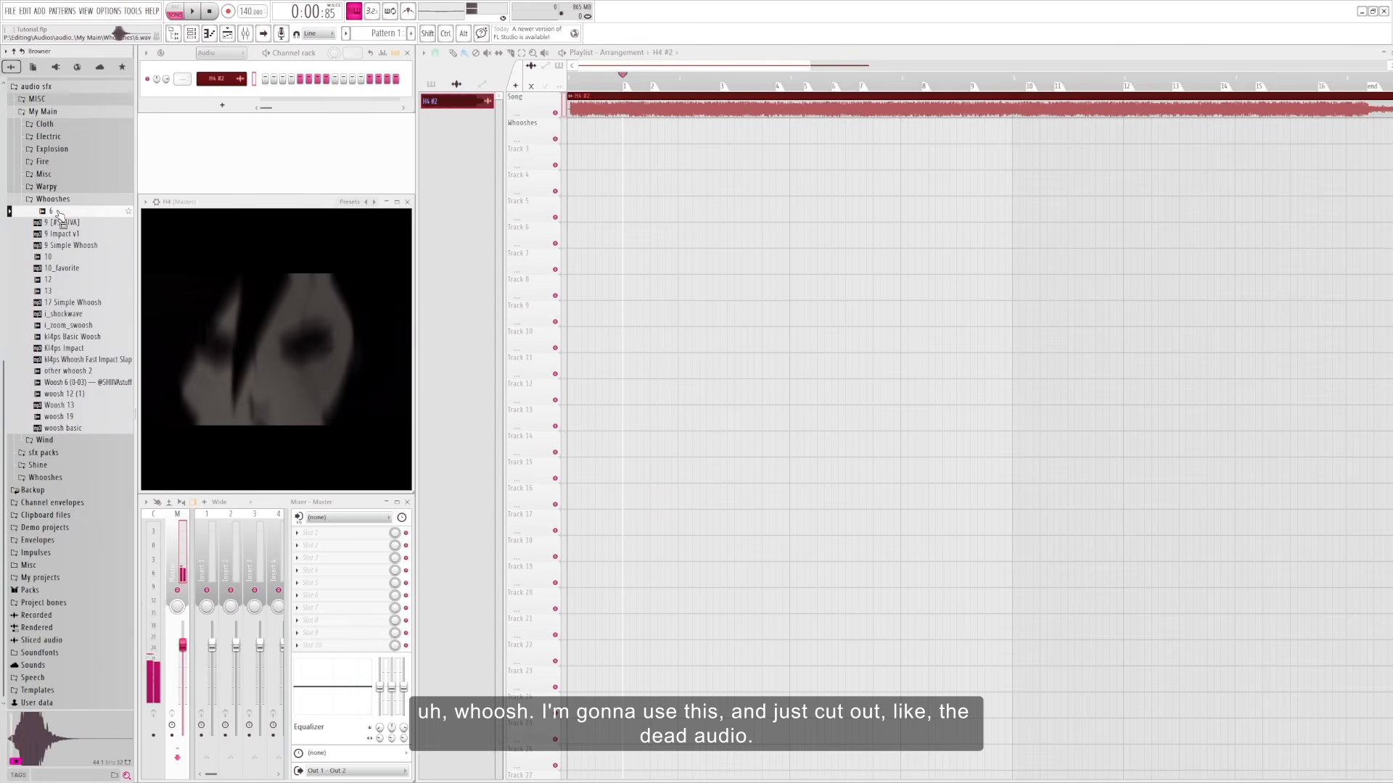
left_click(58, 223)
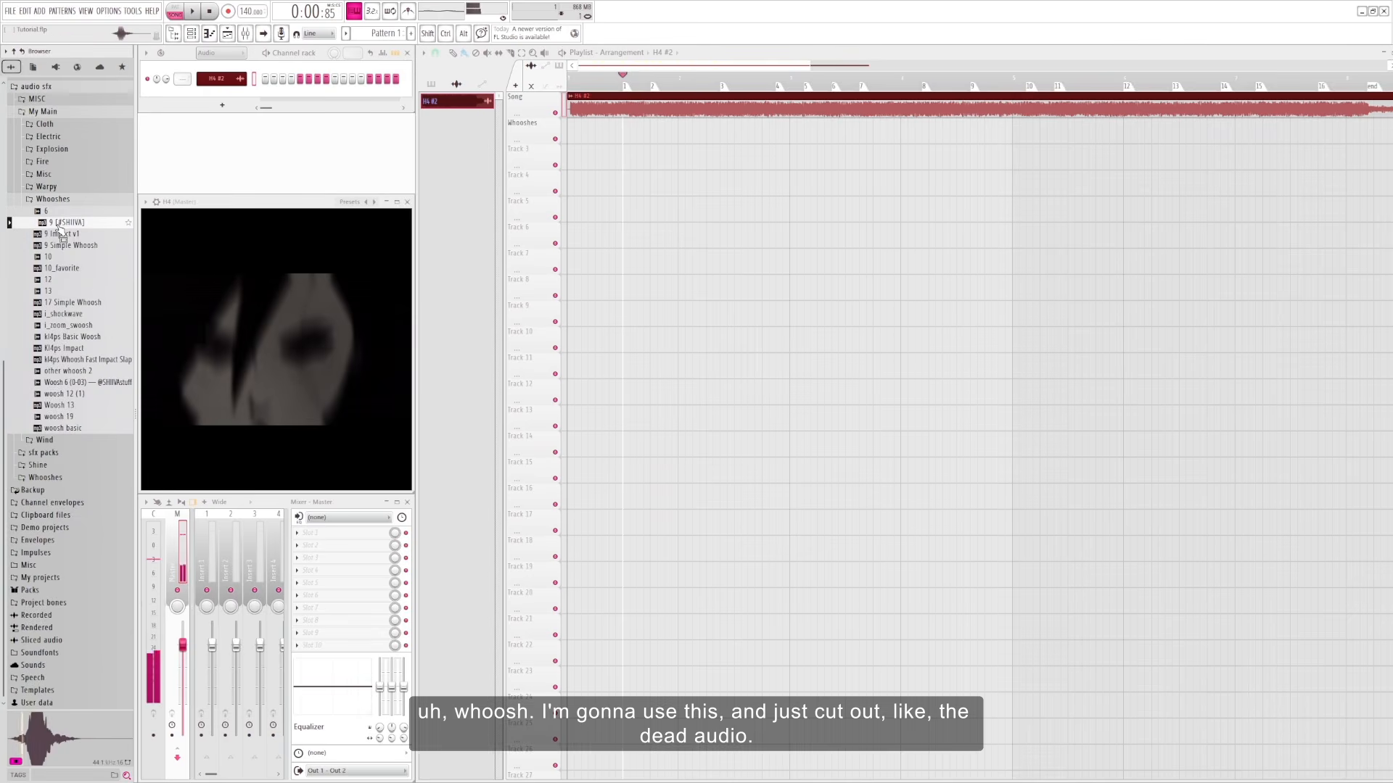
left_click(60, 234)
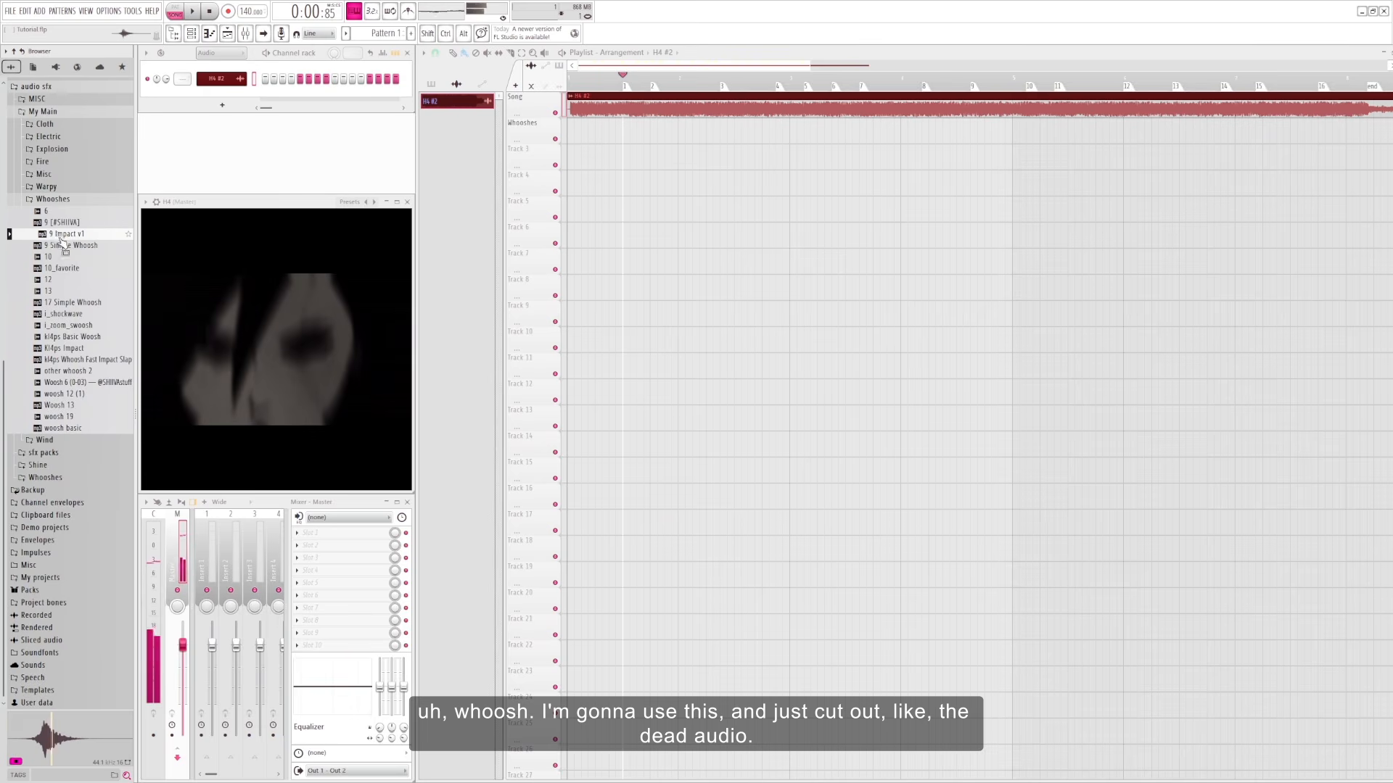
left_click(62, 247)
- Place the 9 Impact v1 sample on the Whooshes track around marker 1 and trim off its silent tail
left_click_drag(62, 233, 626, 126)
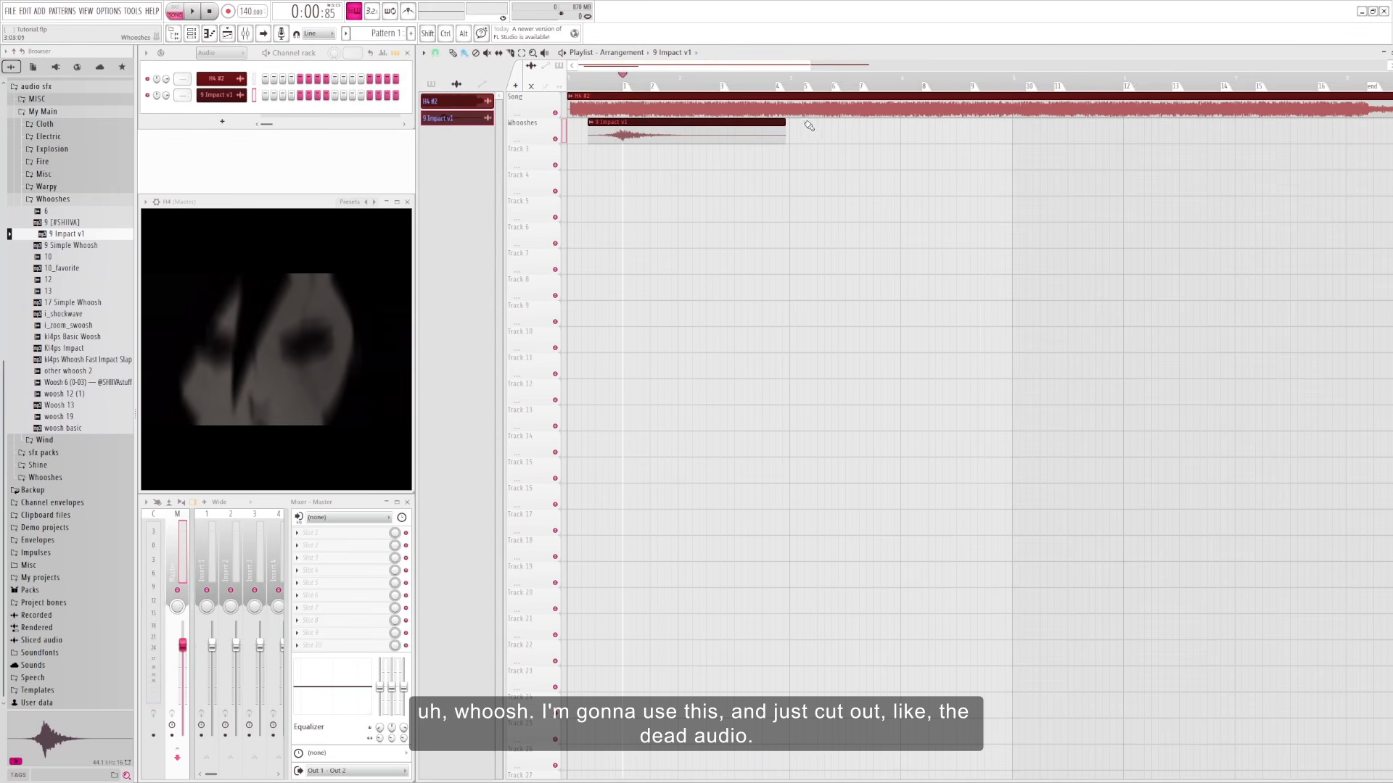
left_click_drag(784, 121, 708, 122)
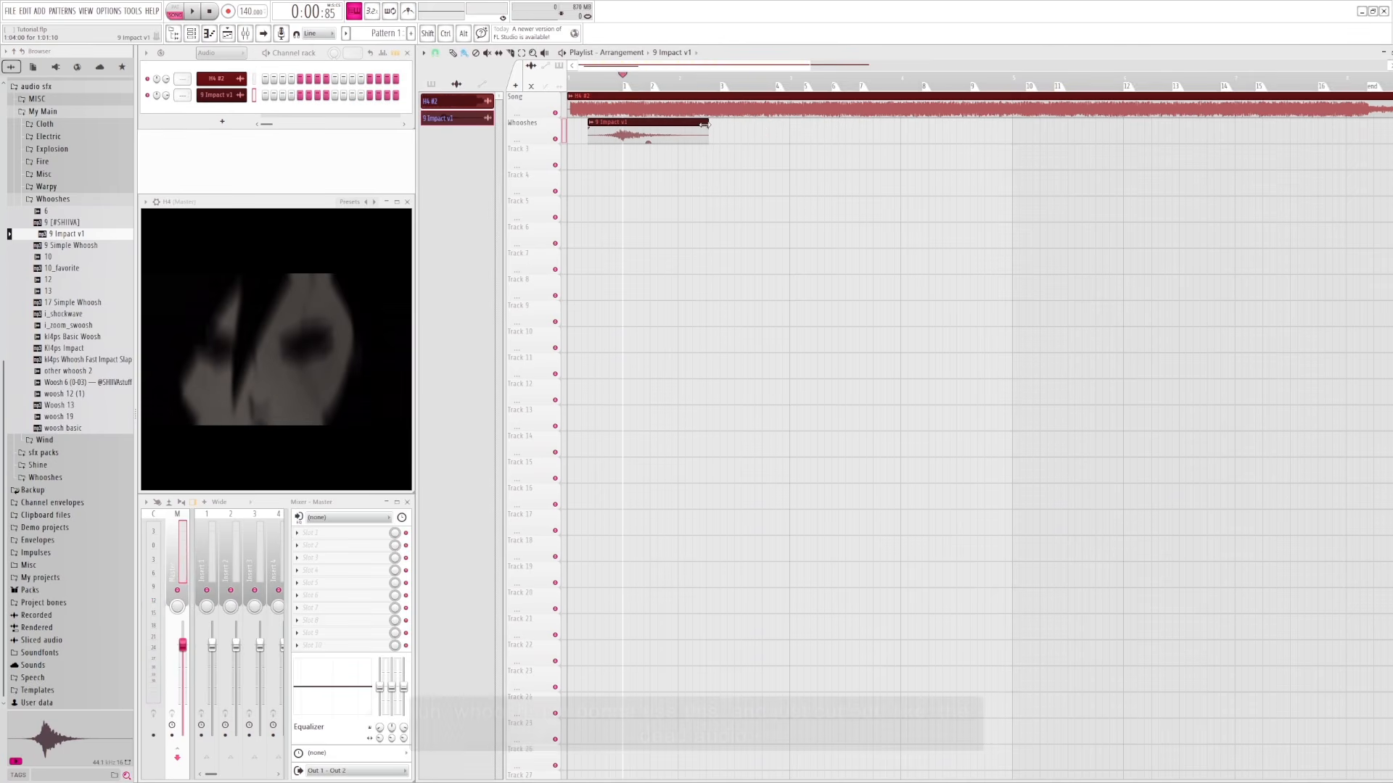
- Try the gain, fade-out and fade-in handles on the 9 Impact v1 clip
left_click(648, 141)
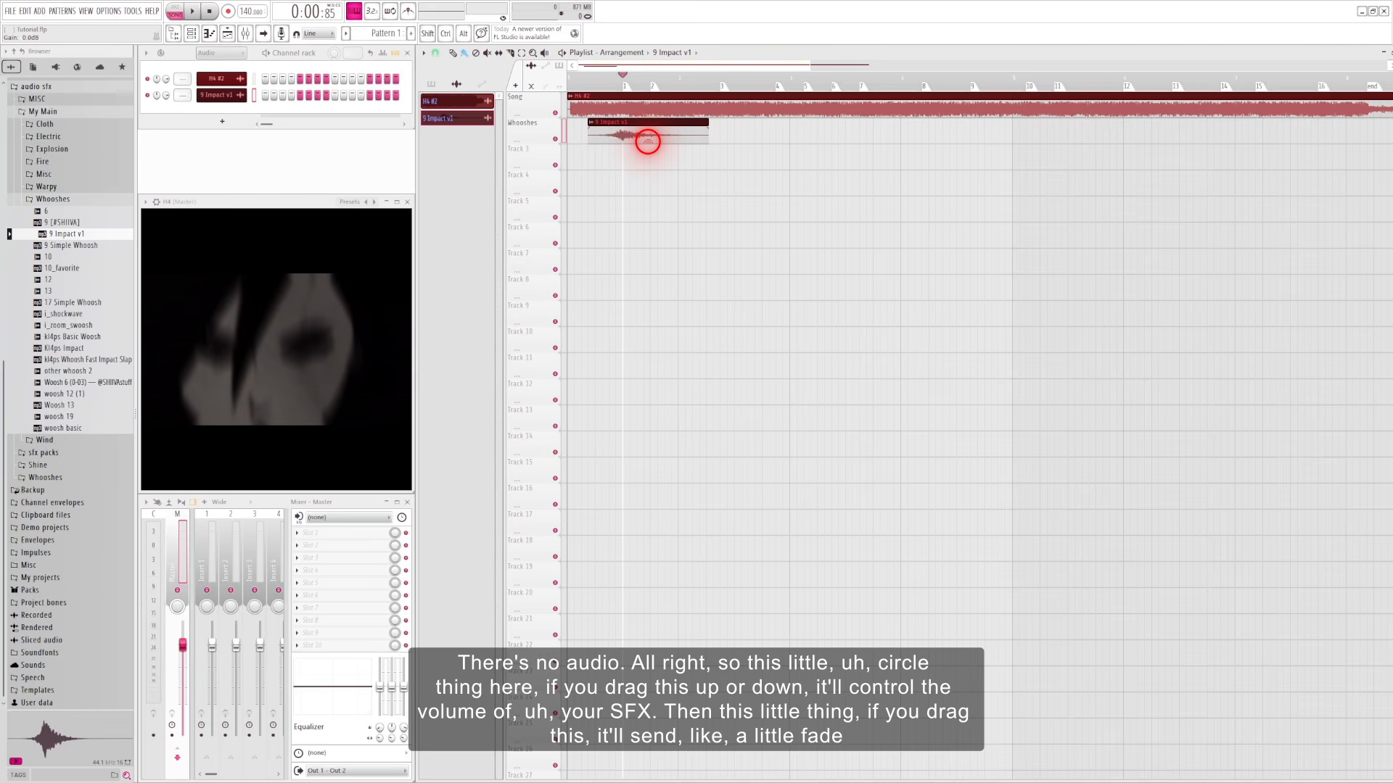
left_click_drag(647, 142, 648, 141)
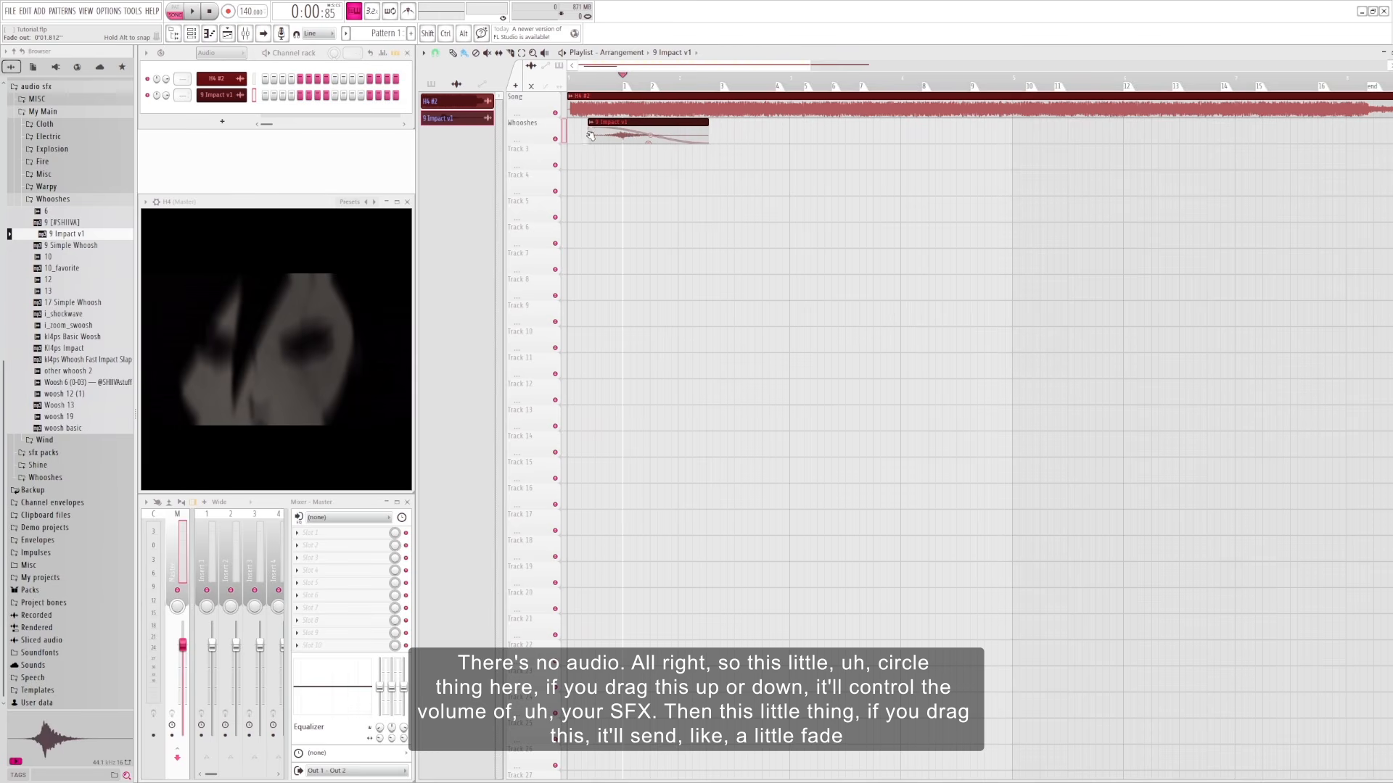
left_click_drag(591, 136, 646, 129)
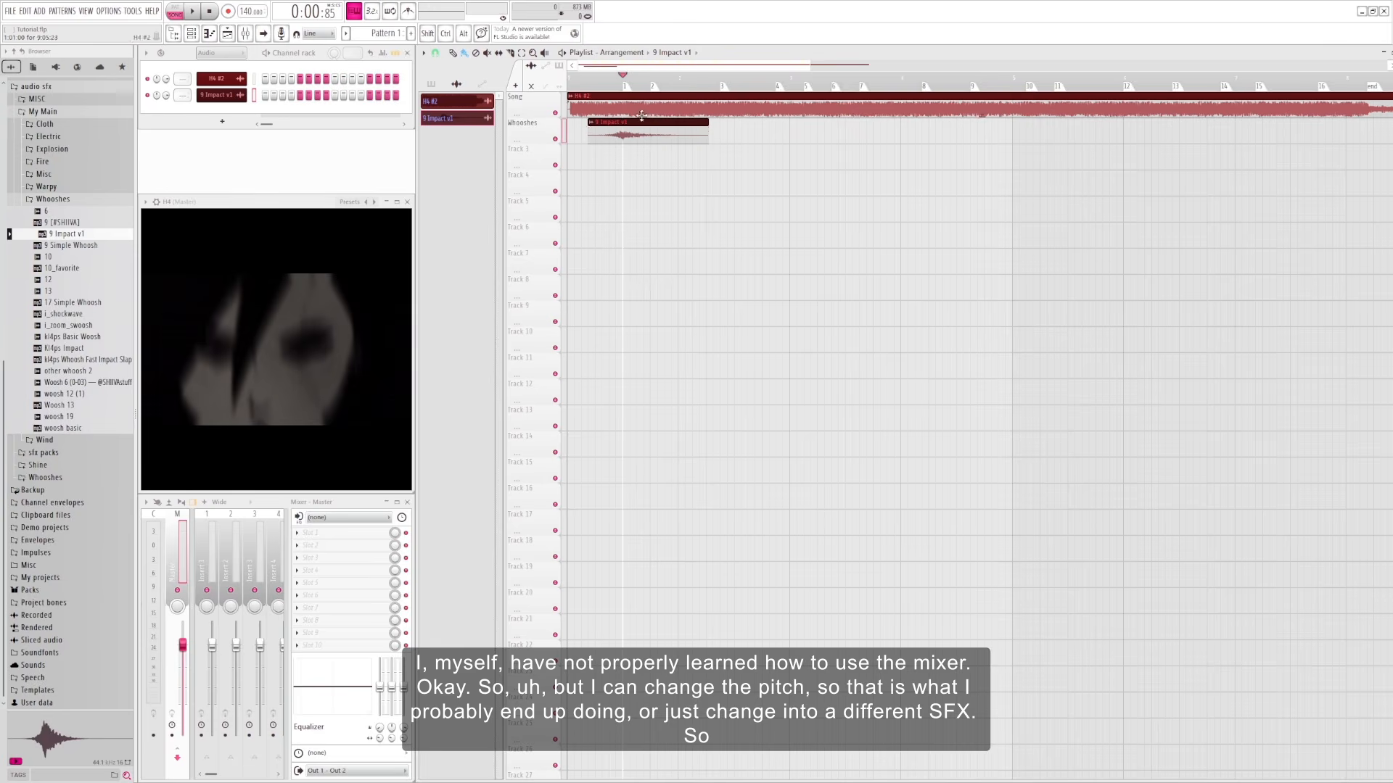
- Play the opening repeatedly to judge how the 9 Impact v1 whoosh fits marker 1, and return the playhead to 0:00:85
left_click(591, 79)
key("space")
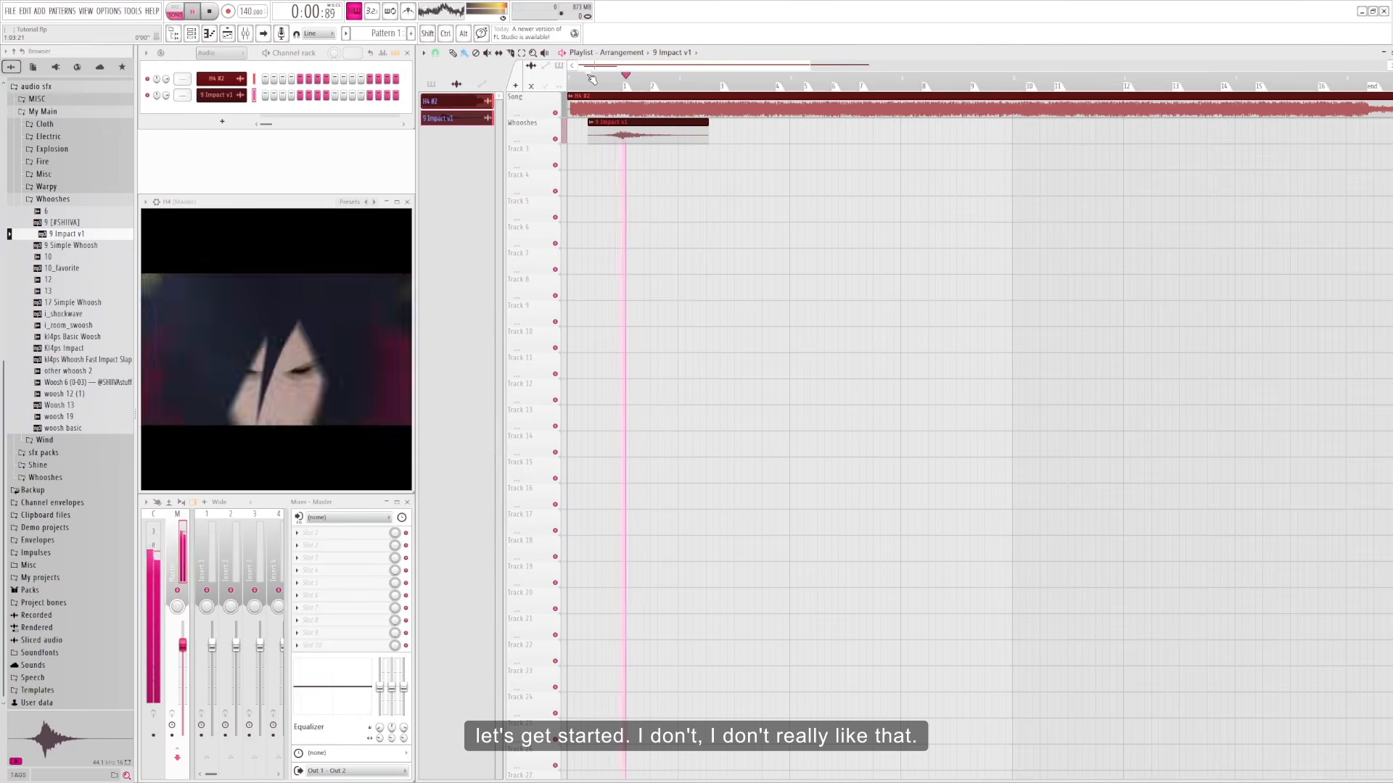
left_click(592, 78)
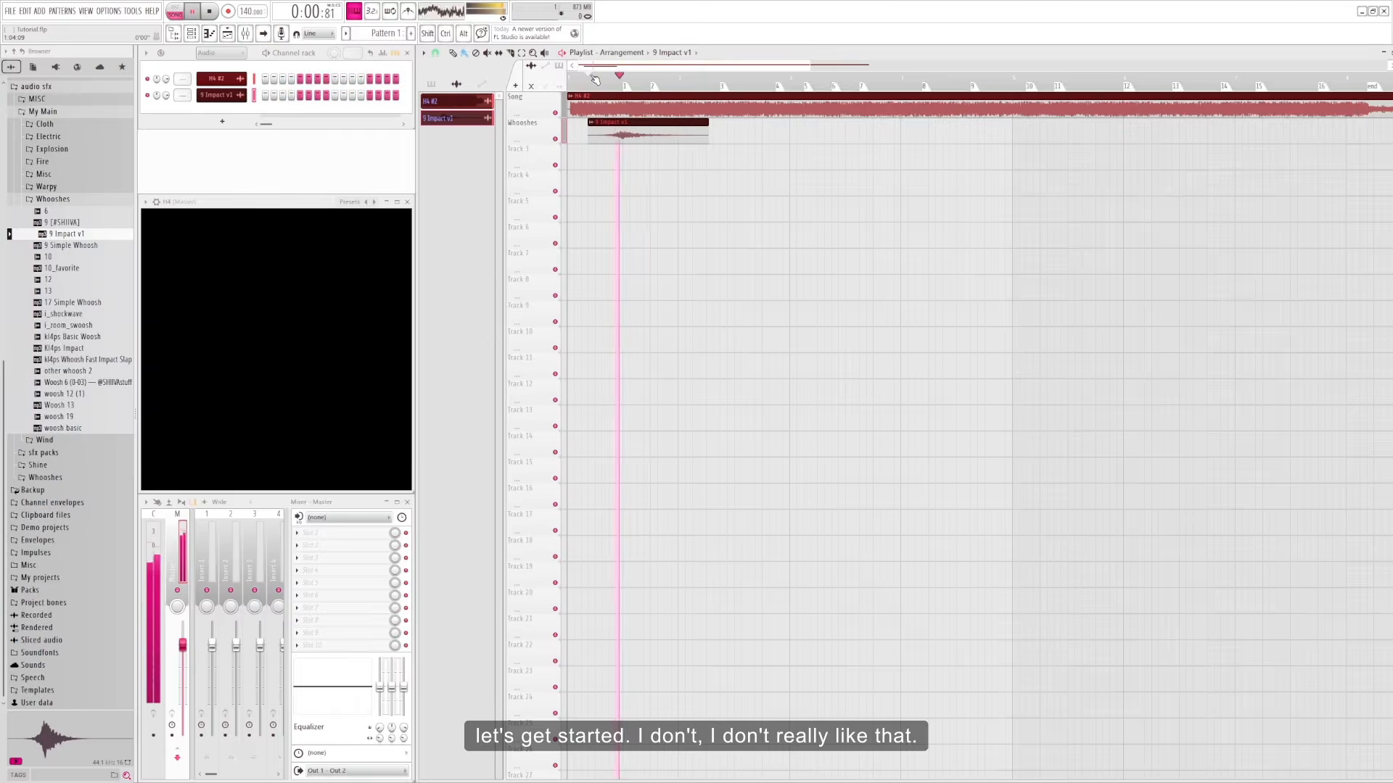
key("space")
left_click(624, 79)
key("space")
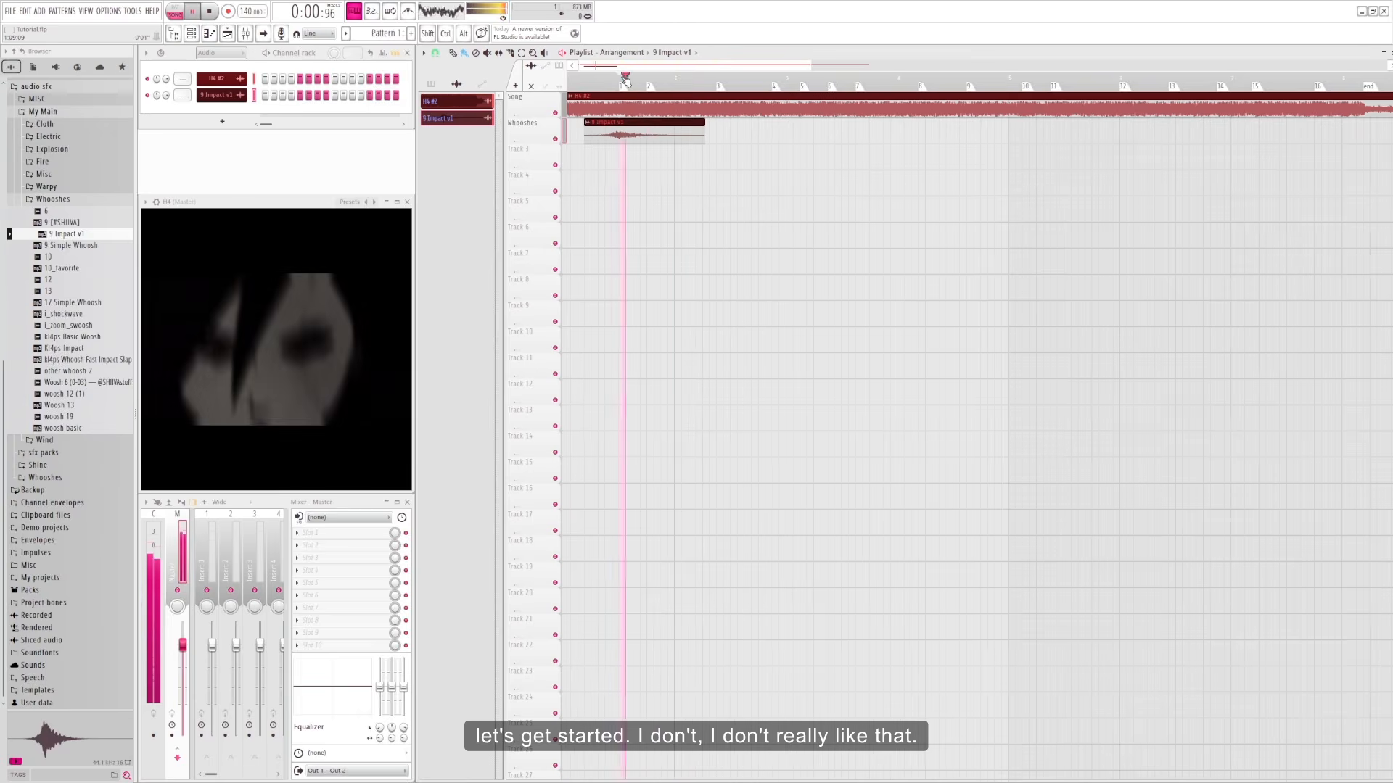
left_click(613, 78)
left_click(598, 78)
key("space")
left_click(620, 77)
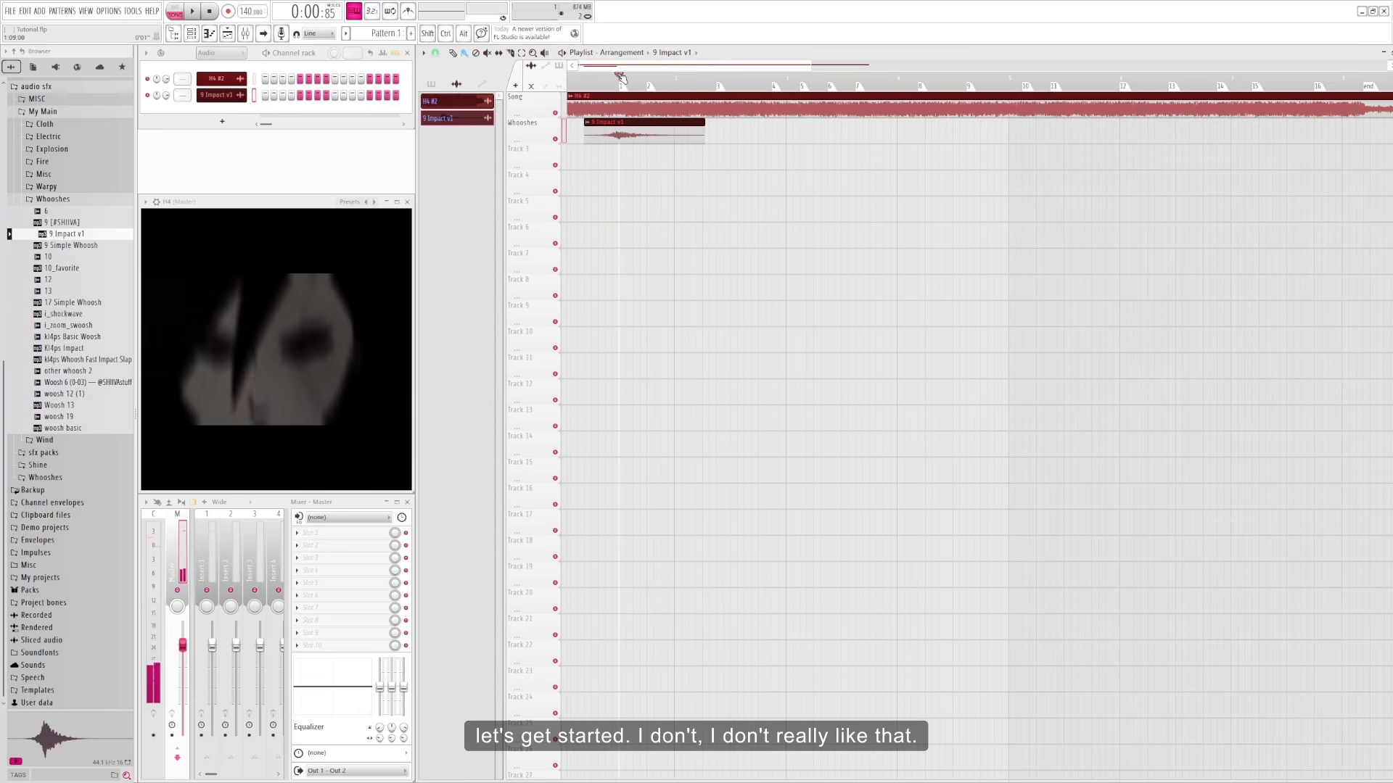
key("space")
left_click(590, 77)
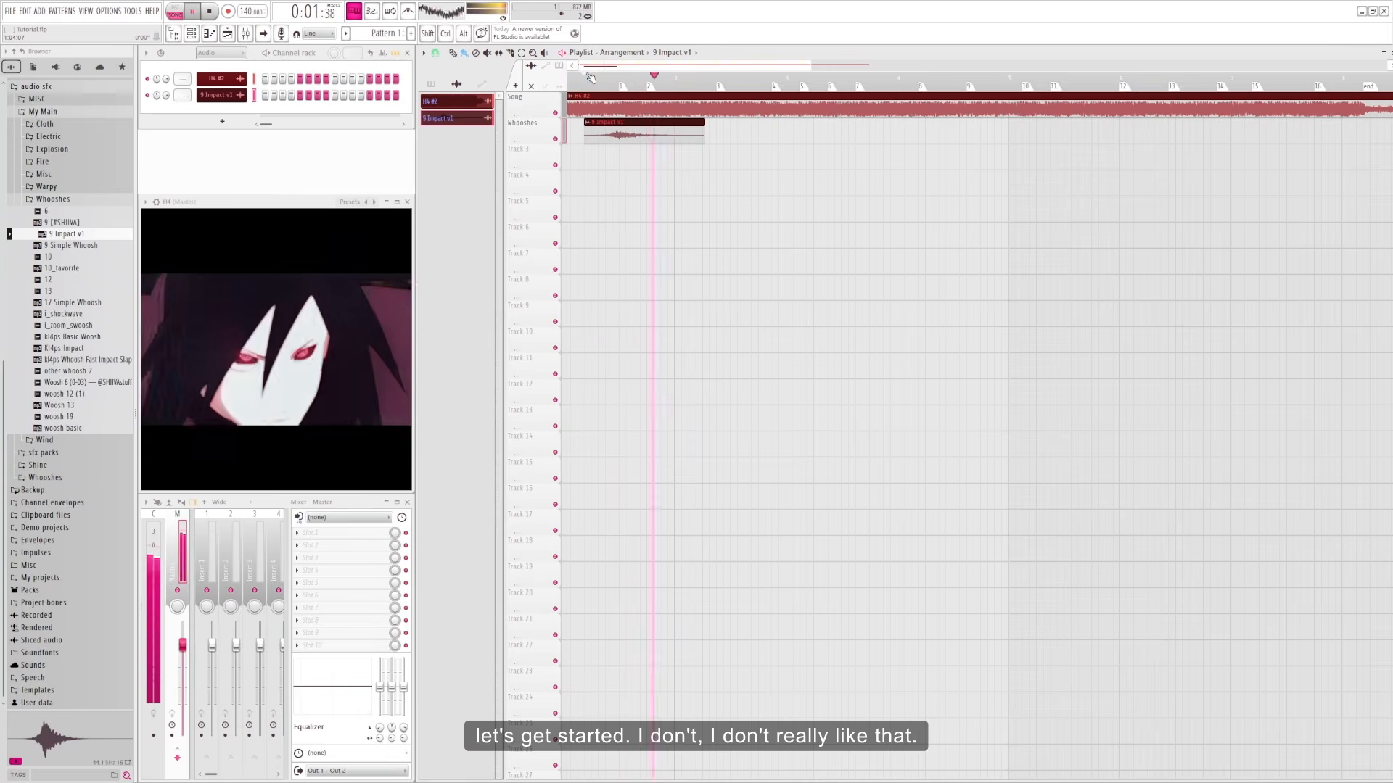
key("space")
left_click(620, 77)
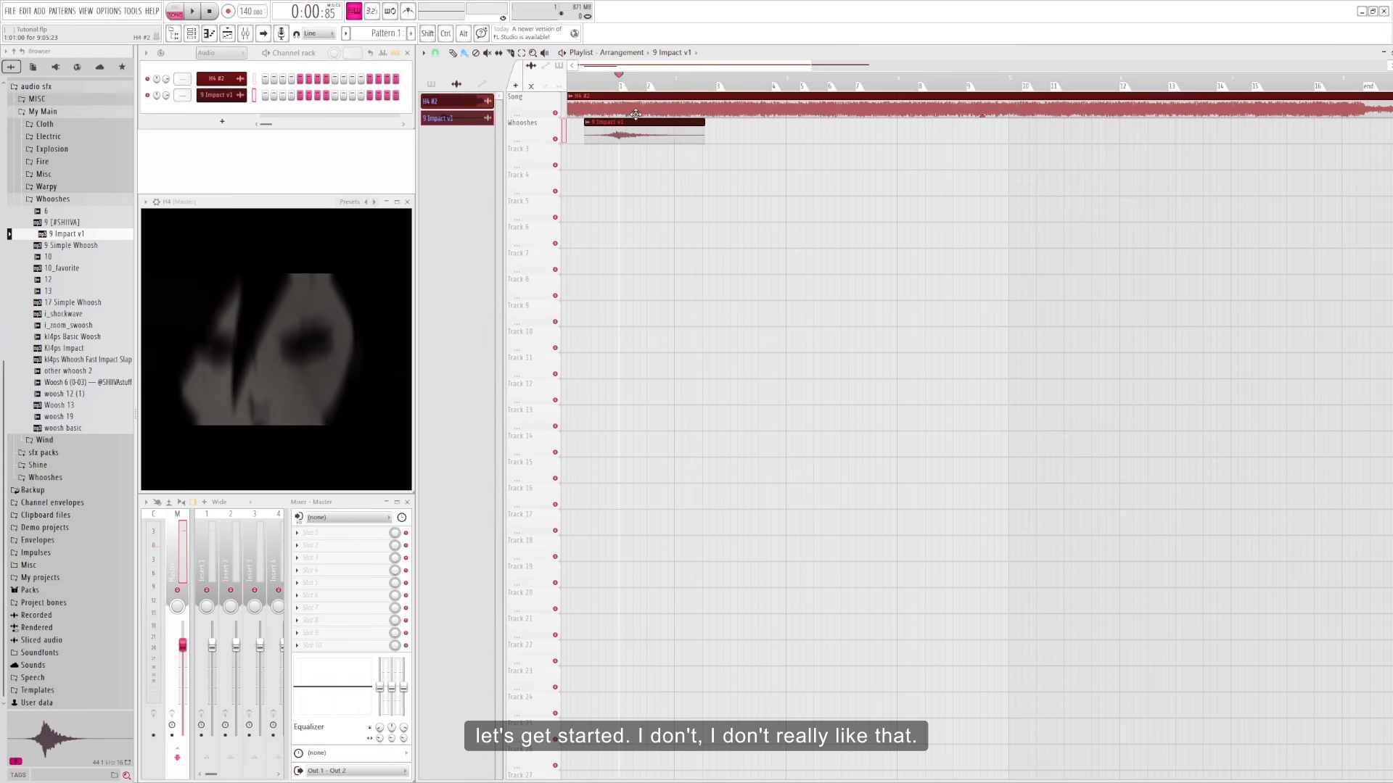
- Audition the whoosh samples from 10 through ki4ps Whoosh Fast Impact Slap, including i_shockwave, 17 Simple Whoosh, i_zoom_swoosh and Ki4ps Impact
left_click(55, 258)
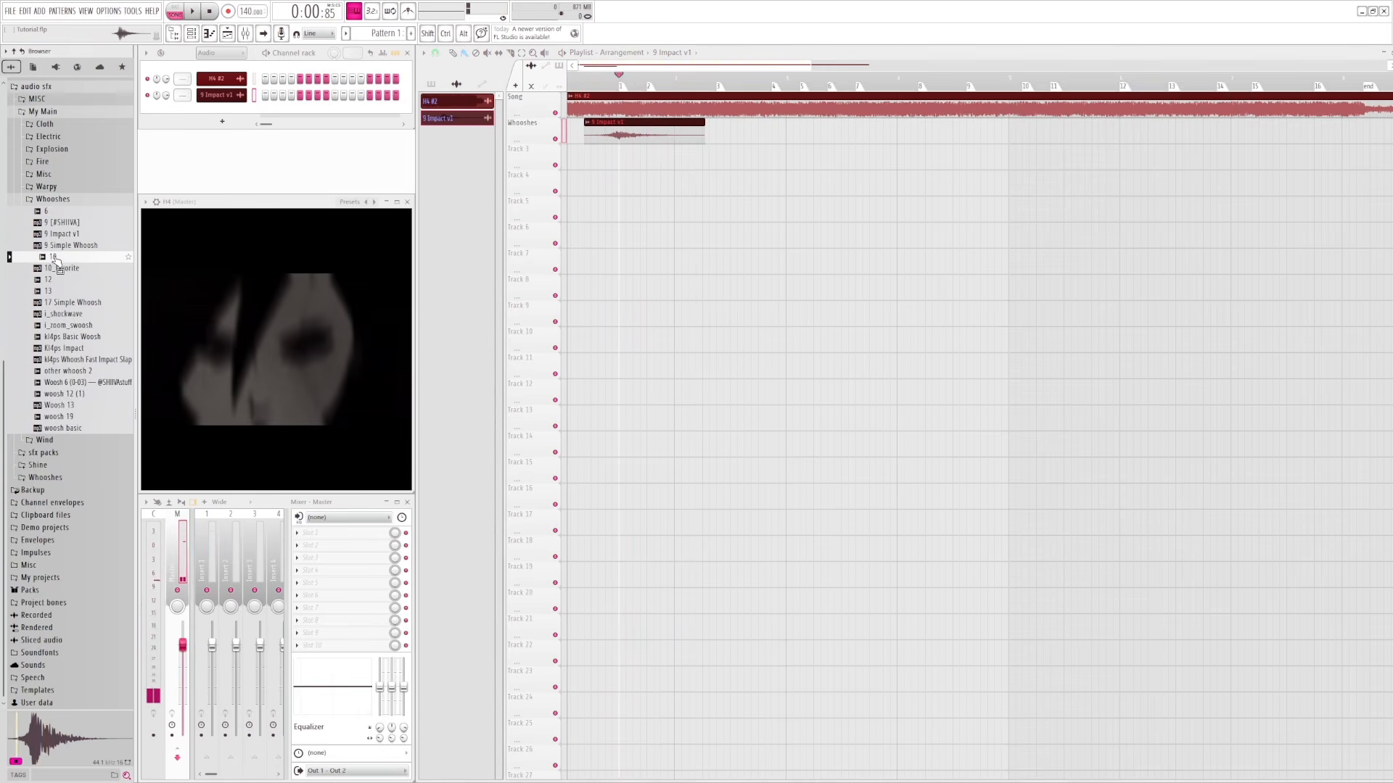
left_click(58, 269)
left_click(59, 280)
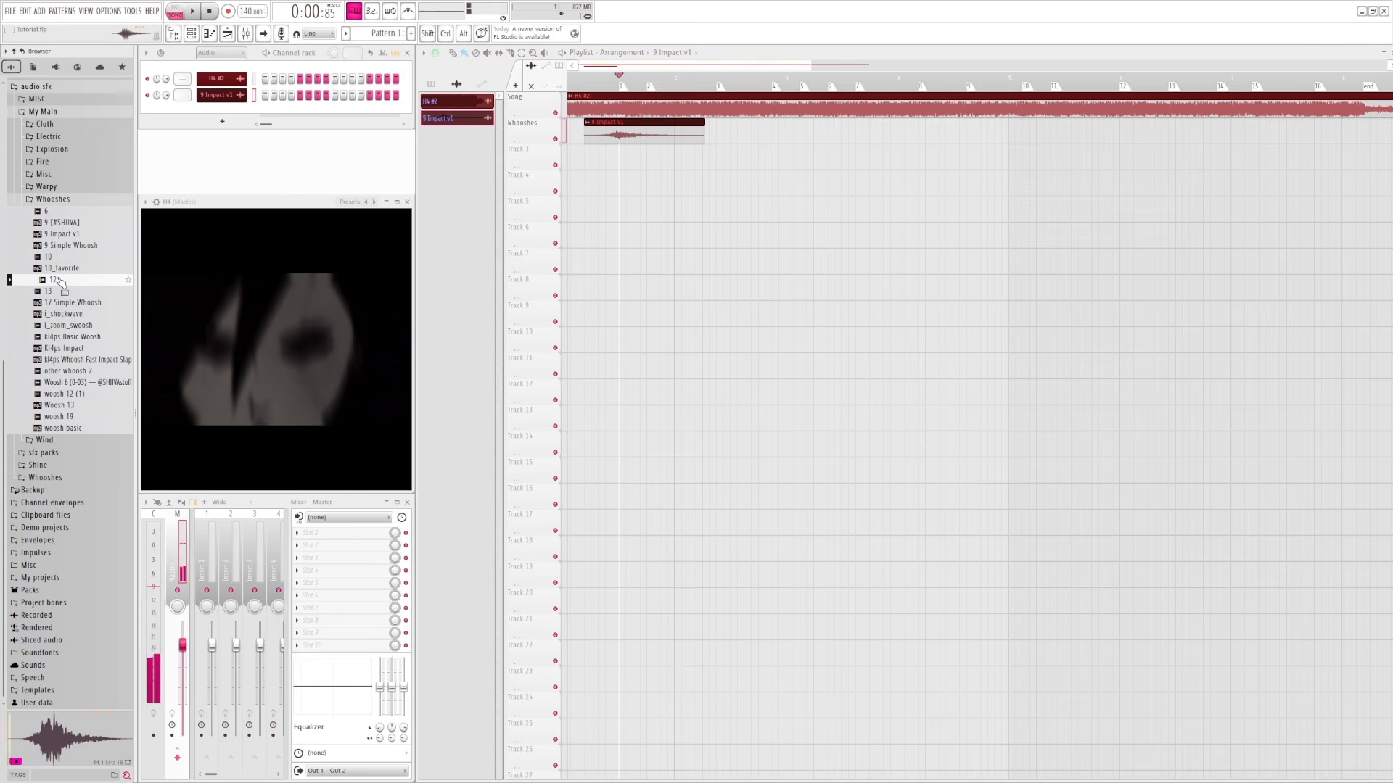
left_click(62, 315)
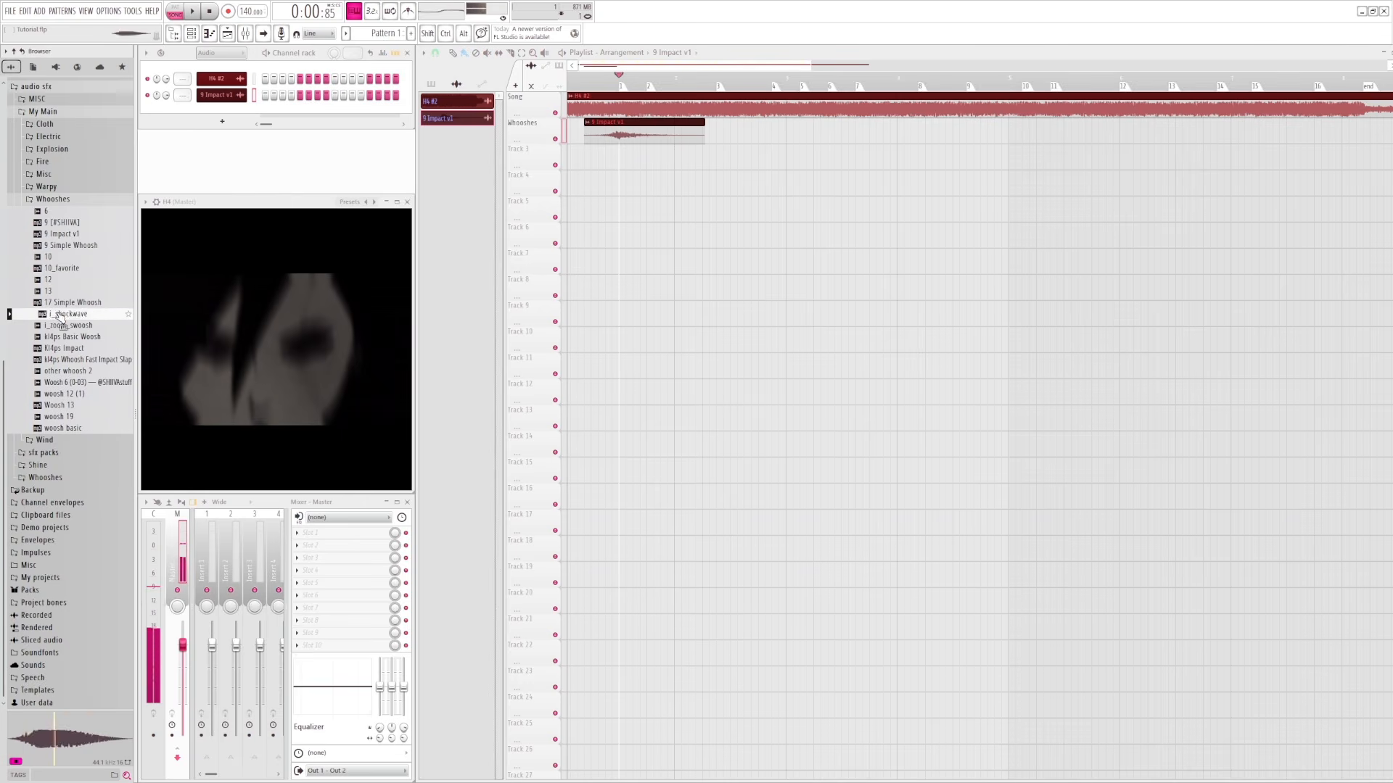
left_click(65, 303)
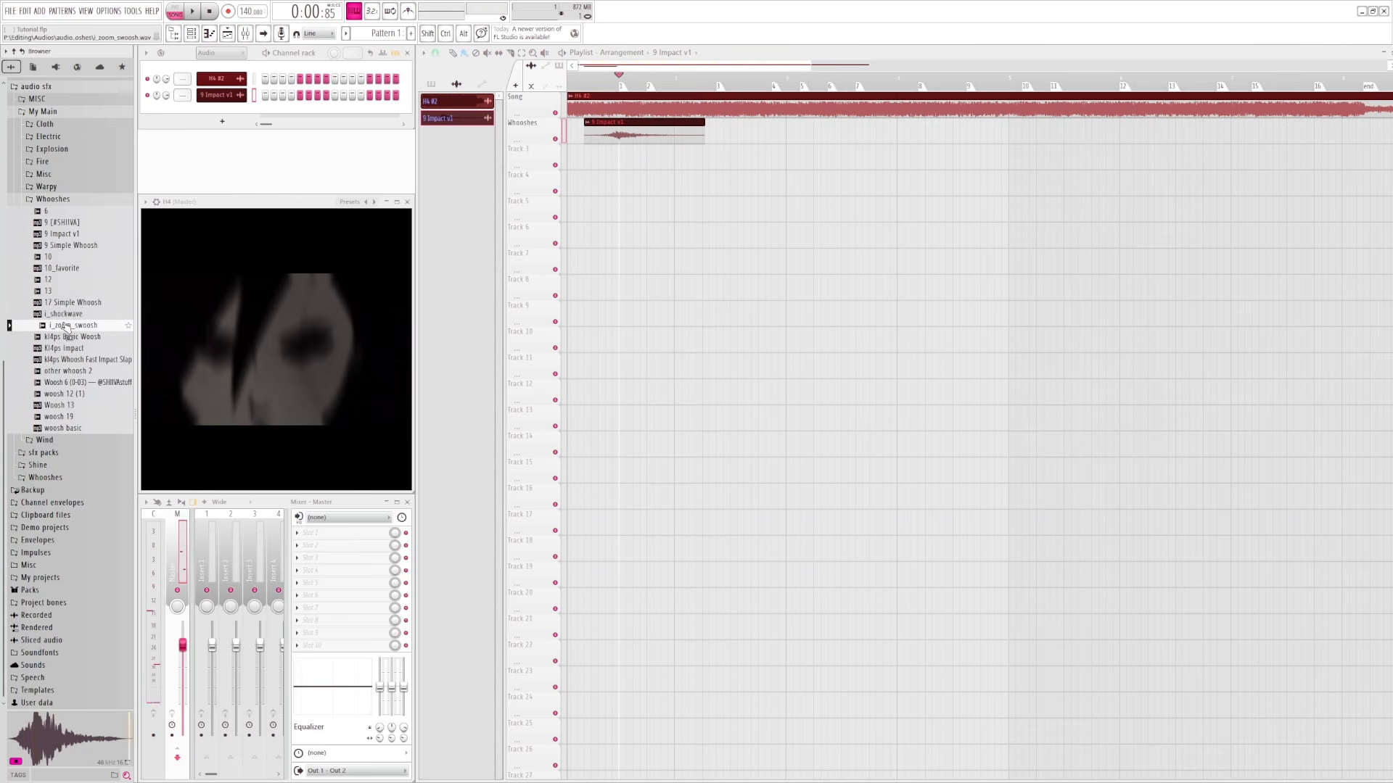
left_click(65, 325)
left_click(67, 338)
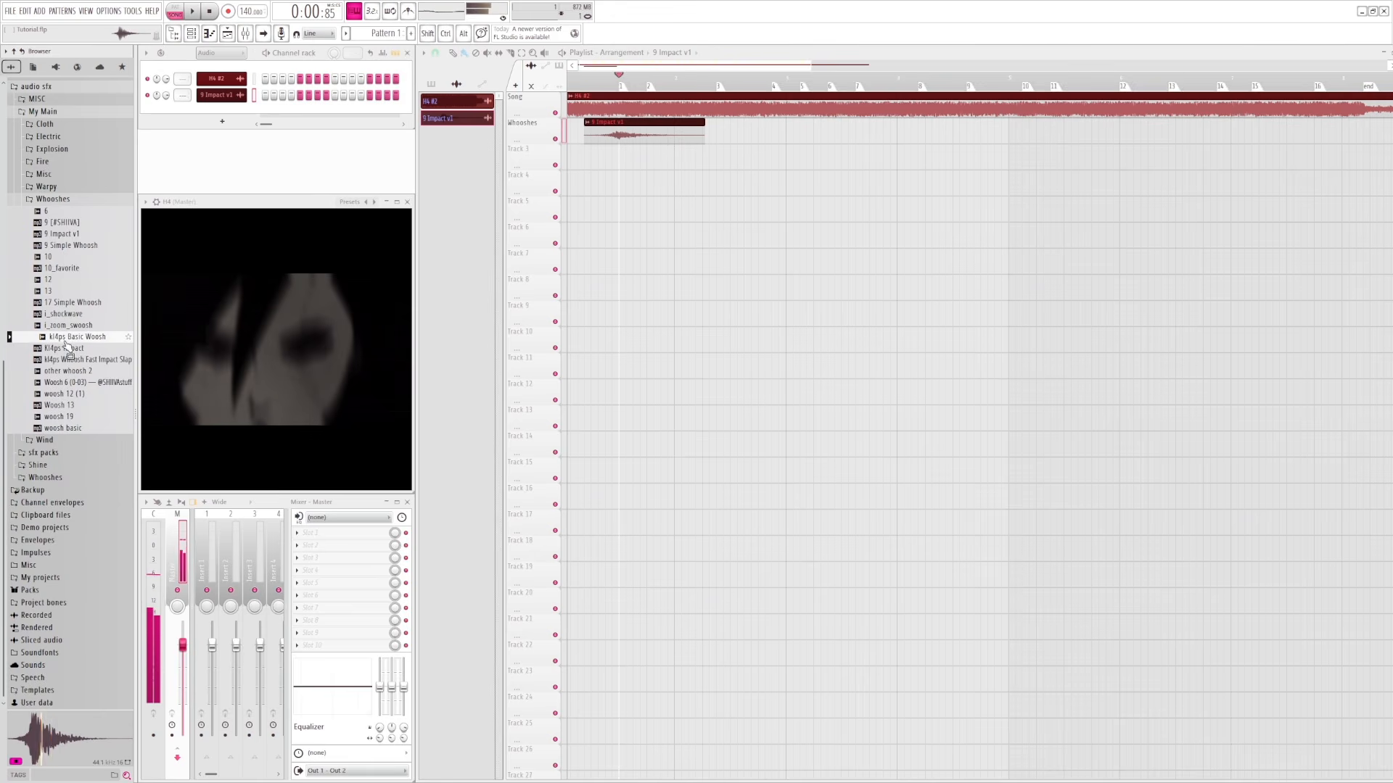
left_click(68, 348)
left_click(70, 360)
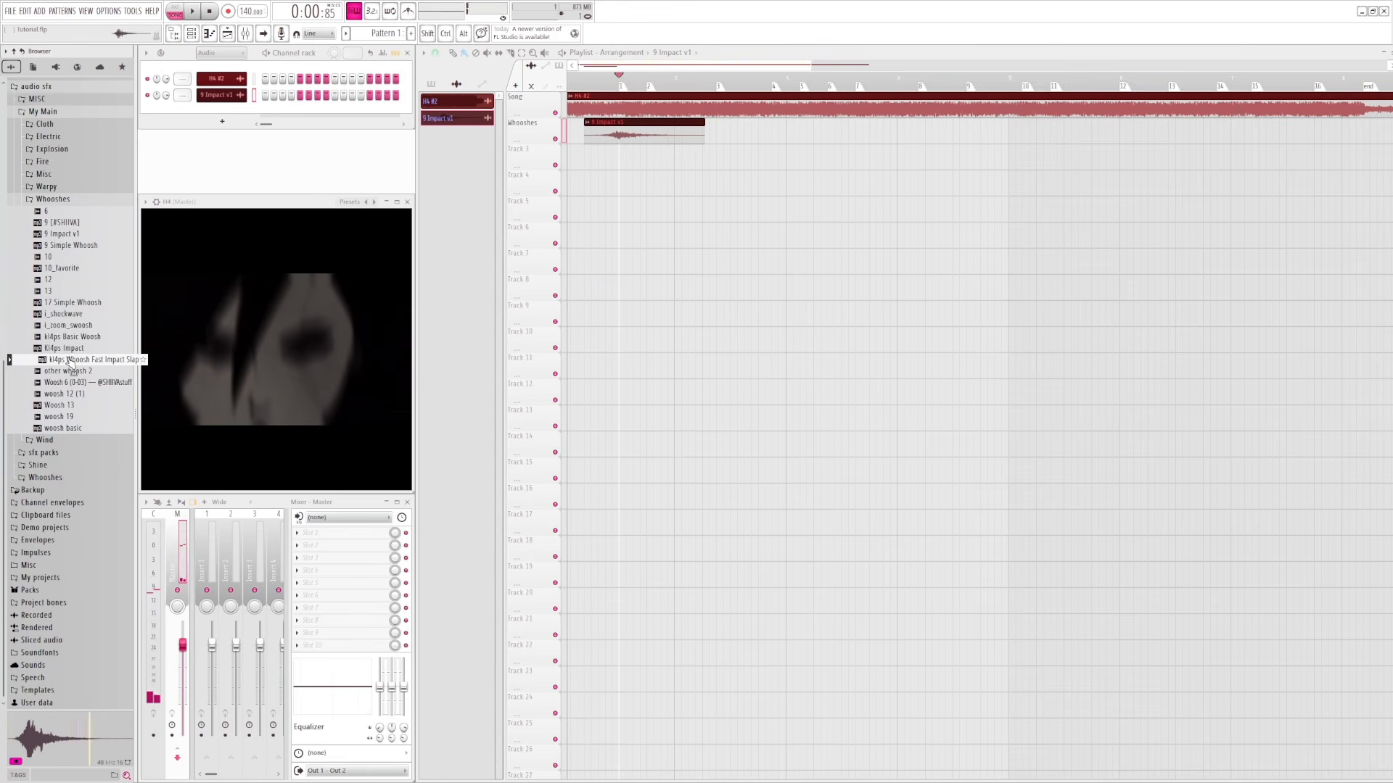
- Try the Ki4ps Impact sample on Track 3 around marker 1, with its quiet tail trimmed off
left_click(67, 349)
left_click_drag(67, 349, 622, 148)
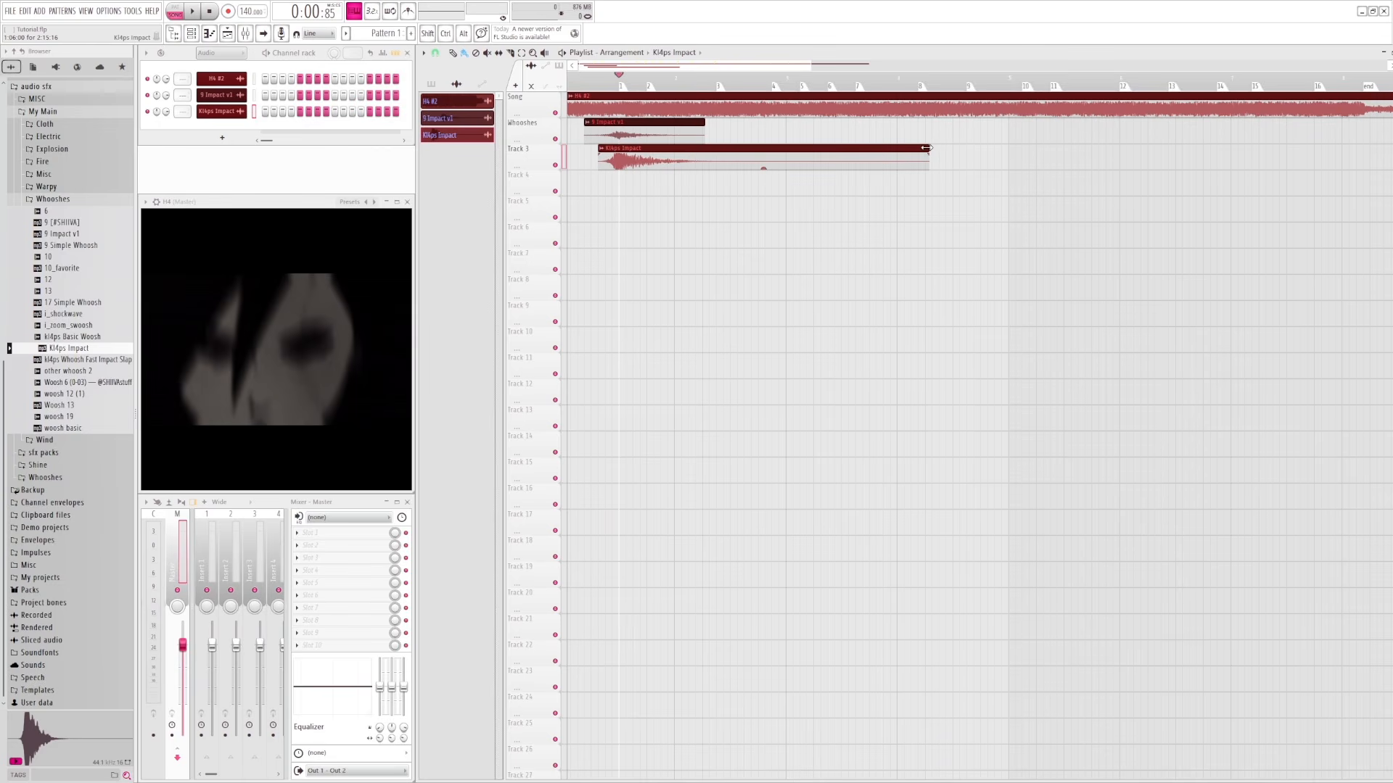
left_click_drag(926, 148, 741, 147)
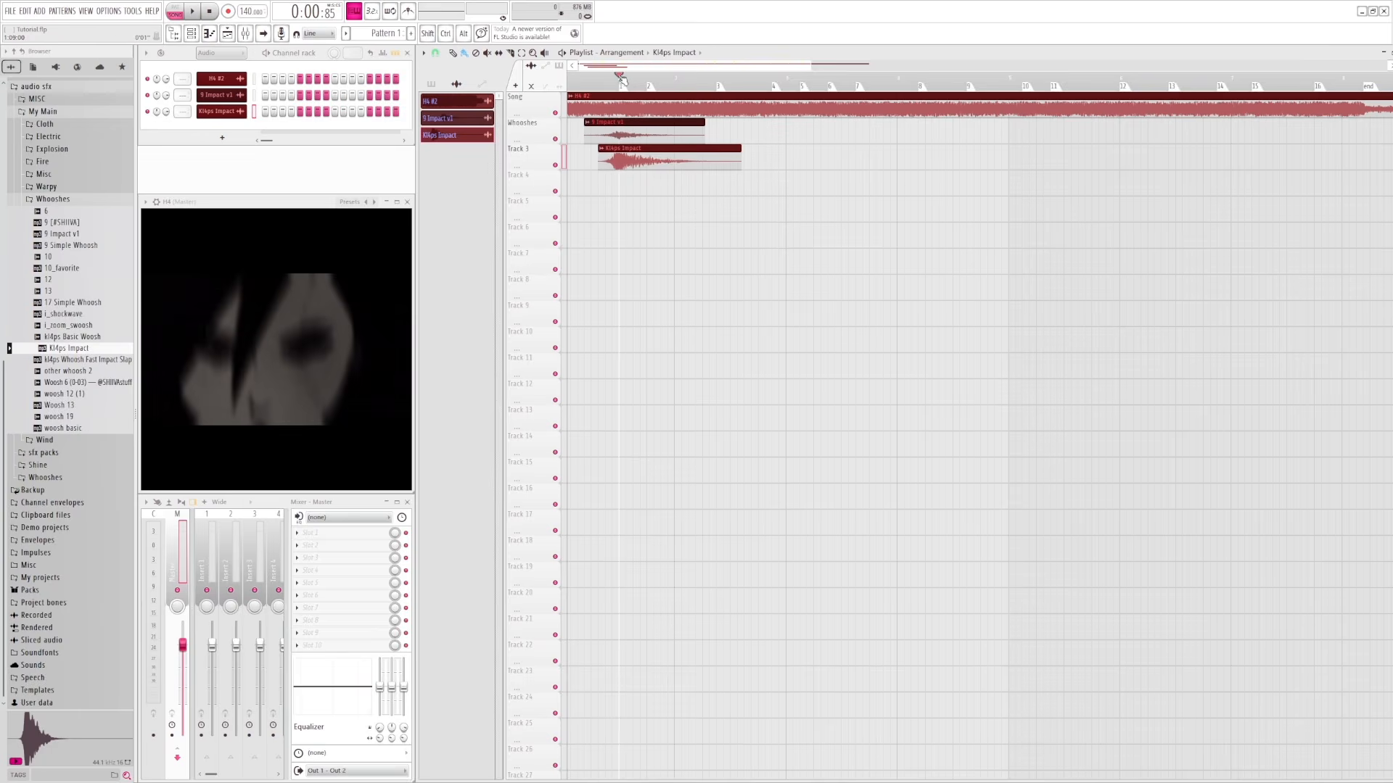
- Lower the Ki4ps Impact clip's gain while replaying the opening, and delete the clip from Track 3
left_click_drag(621, 78, 581, 79)
key("space")
left_click(581, 79)
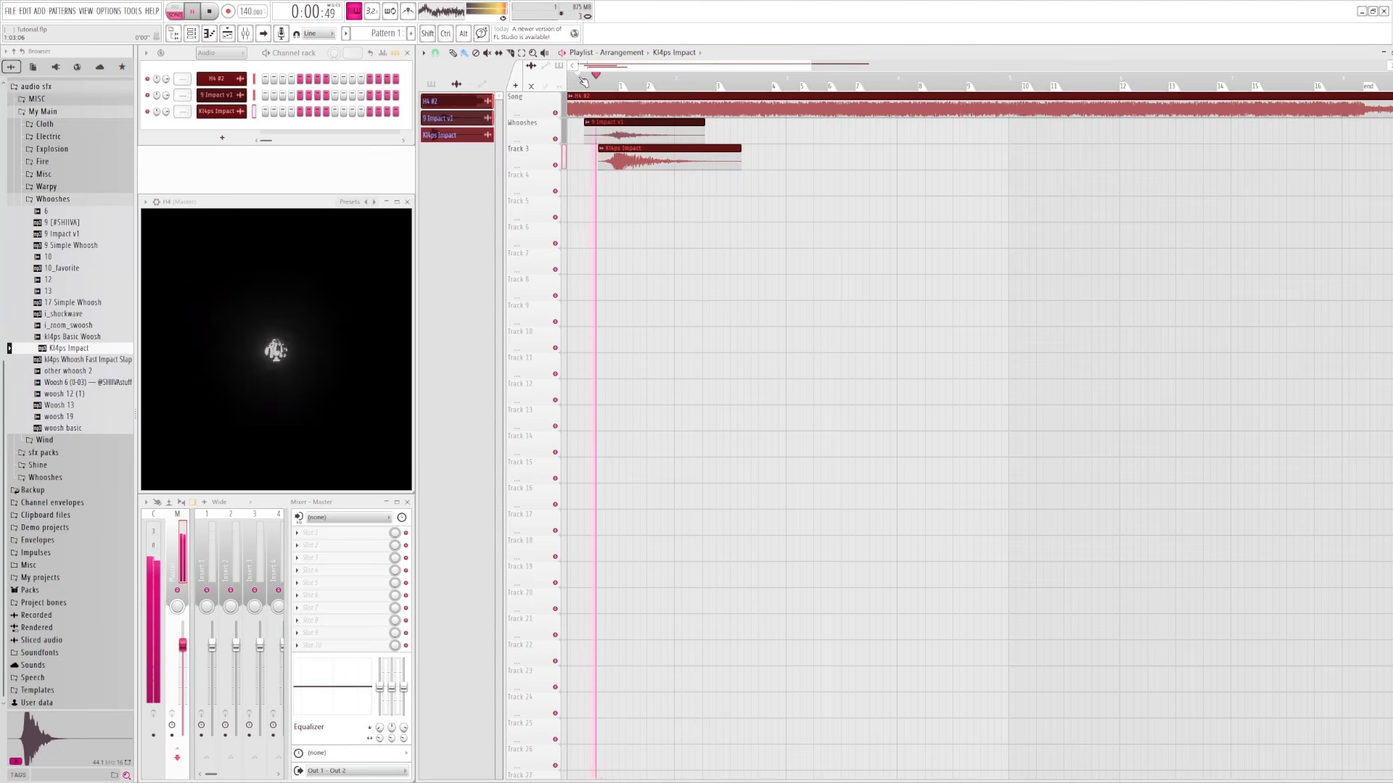
key("space")
key("space")
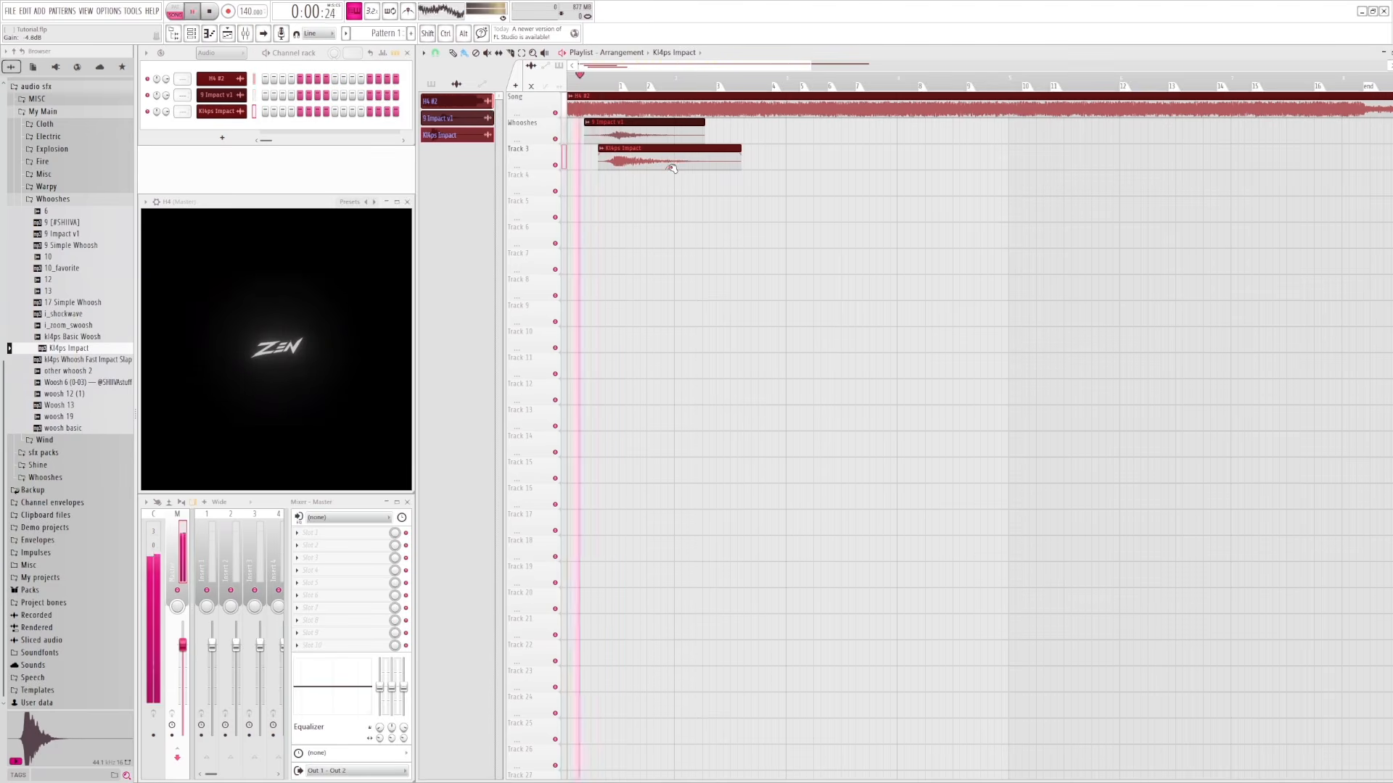
key("space")
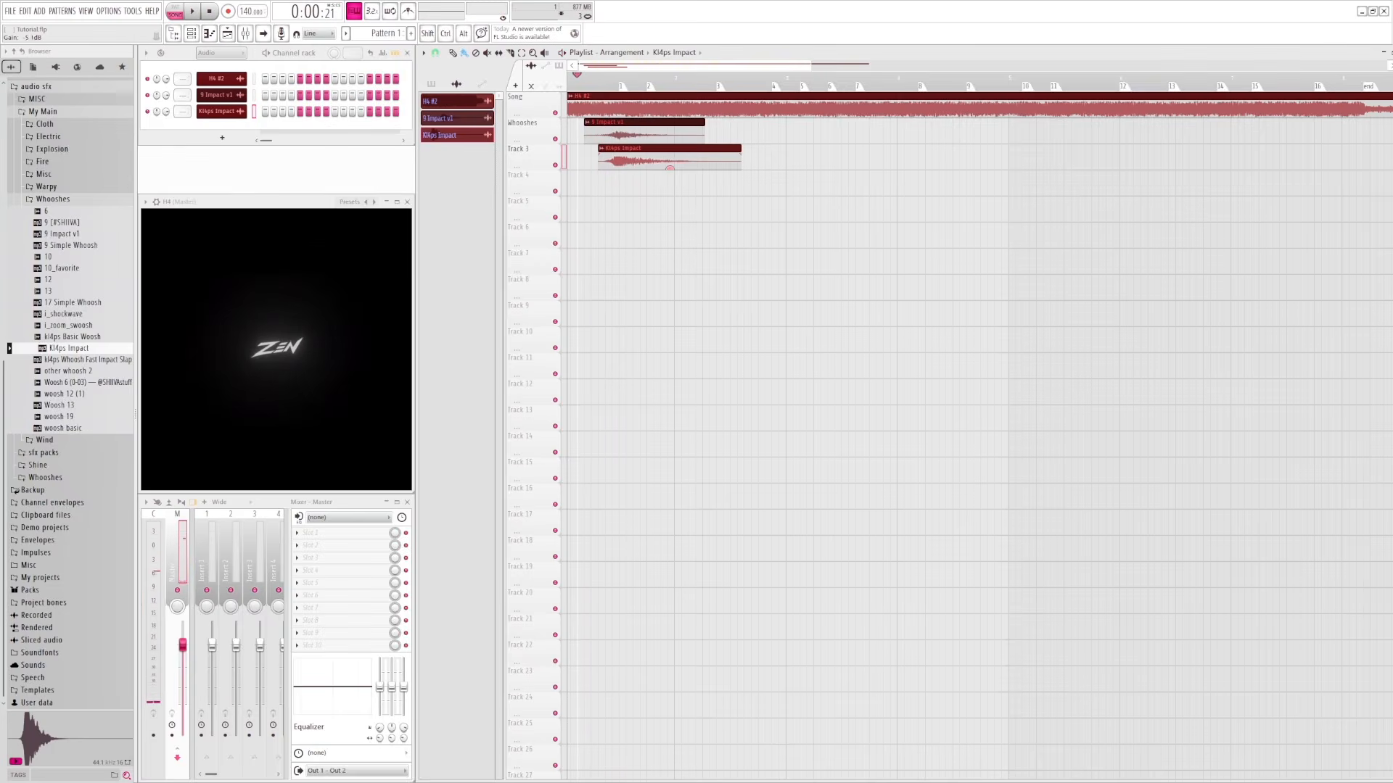
key("space")
key("space")
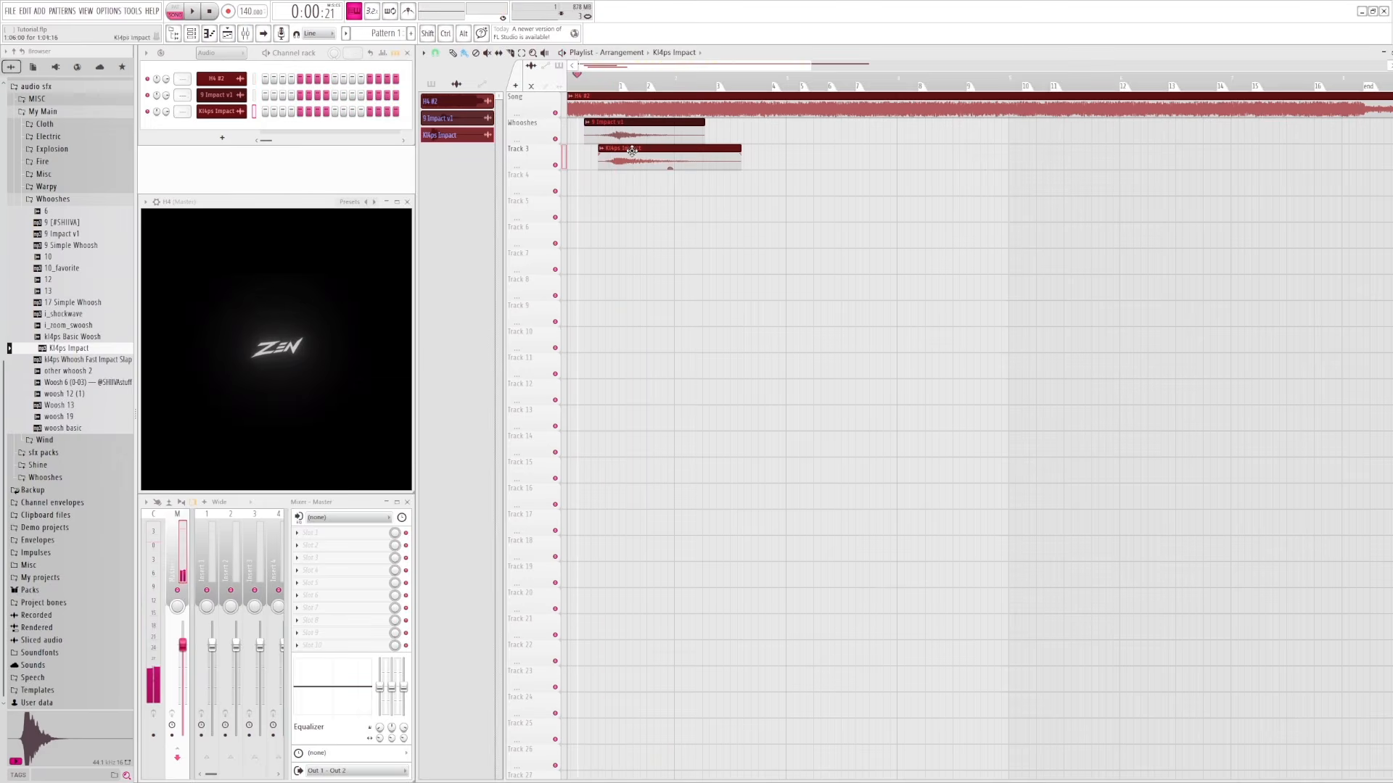
right_click(670, 163)
left_click(620, 87)
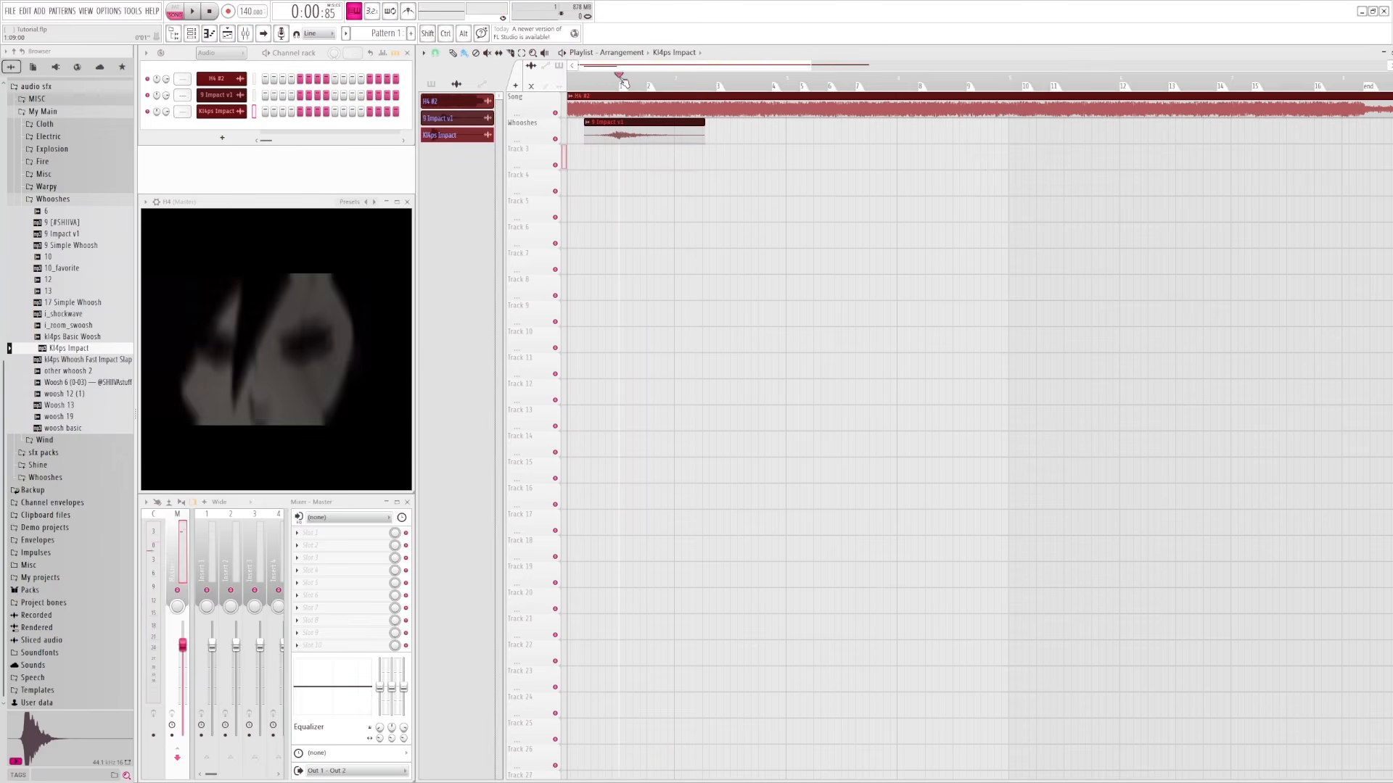
- Compare the plainer whoosh samples by ear, including woosh 12 (1), other whoosh 2, i_zoom_swoosh, ki4ps Basic Woosh and 17 Simple Whoosh
left_click(62, 246)
left_click(77, 394)
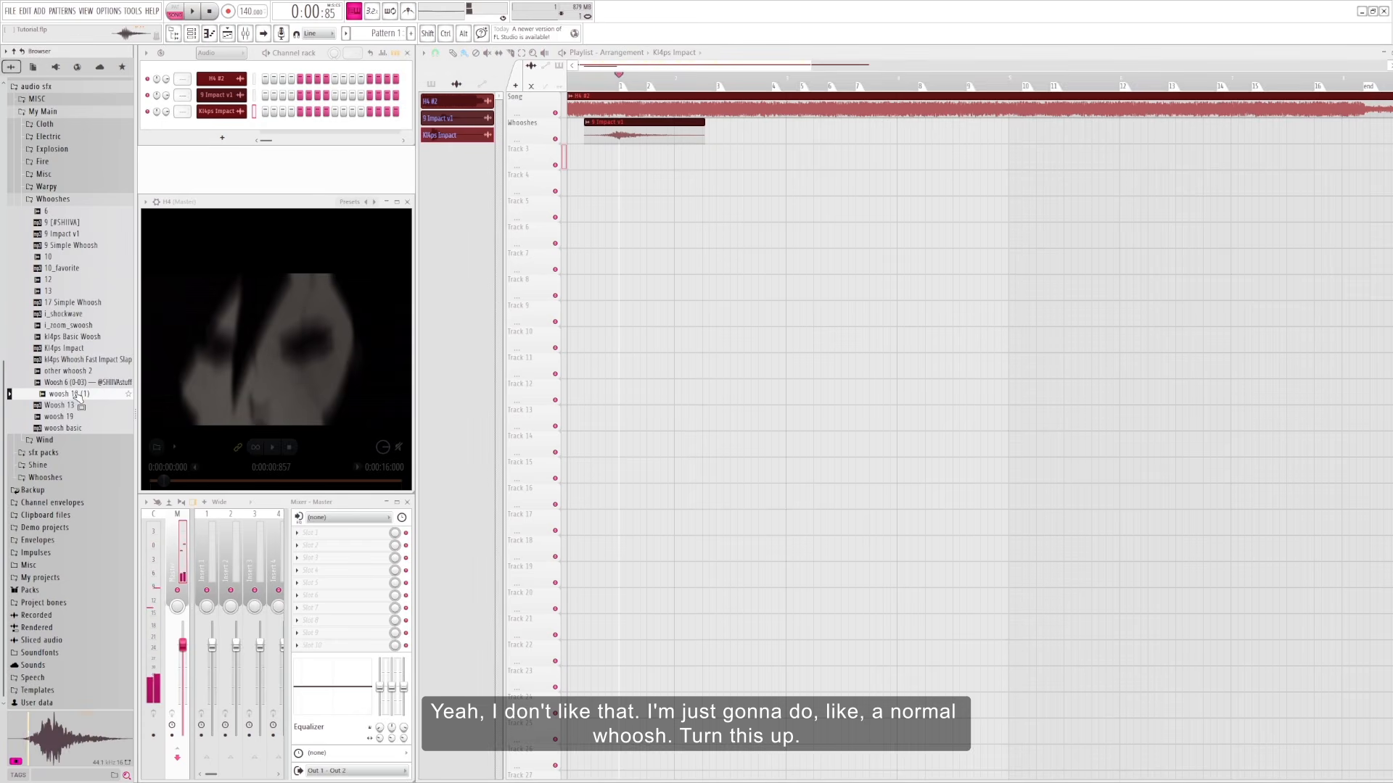
left_click(74, 373)
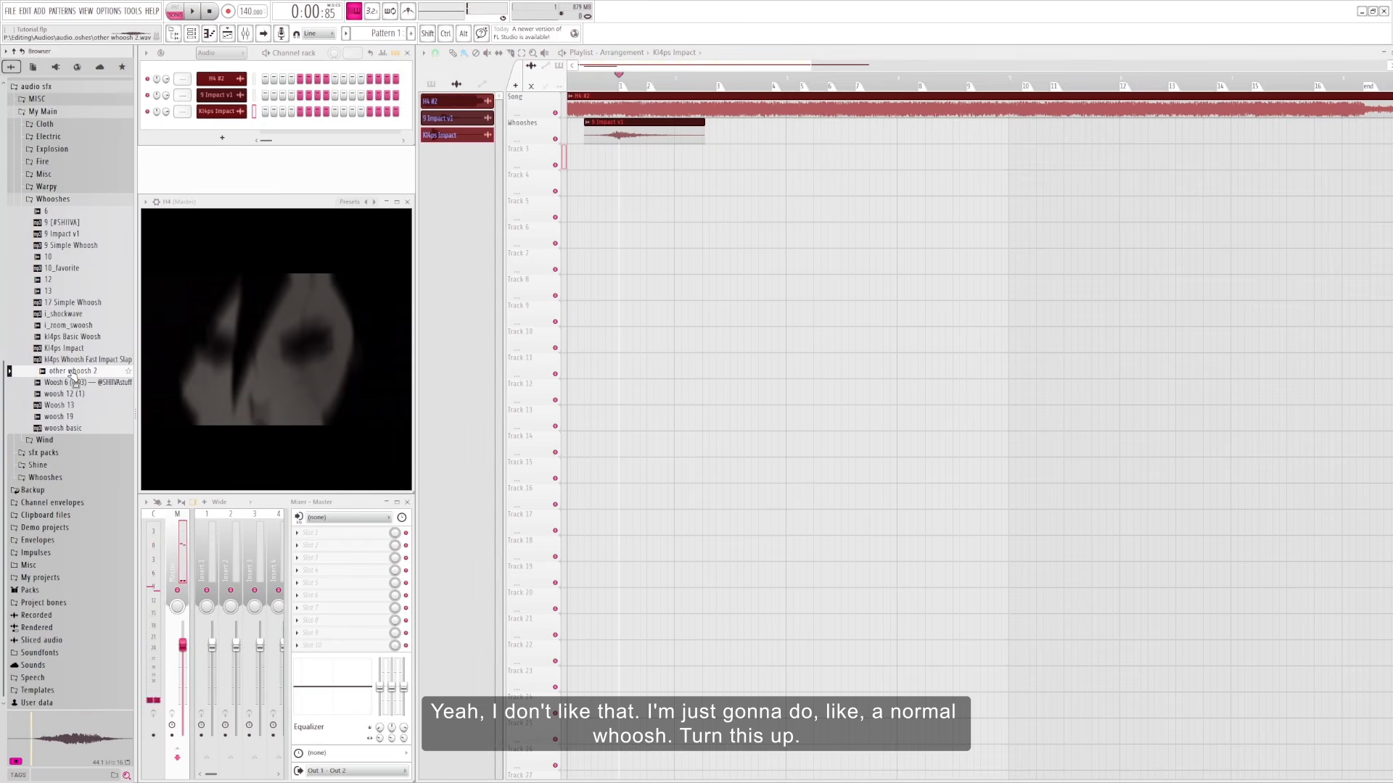
left_click(70, 325)
left_click(69, 338)
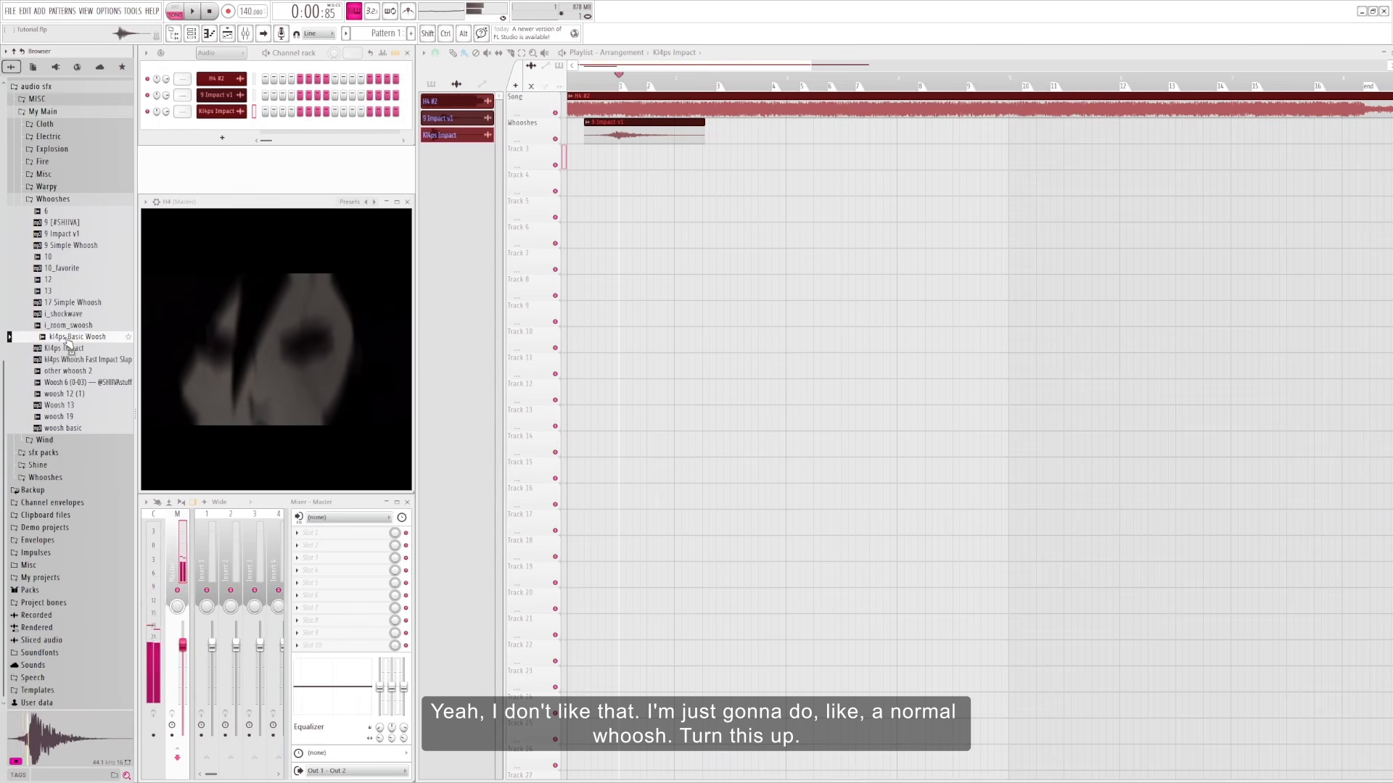
left_click(69, 349)
left_click(73, 304)
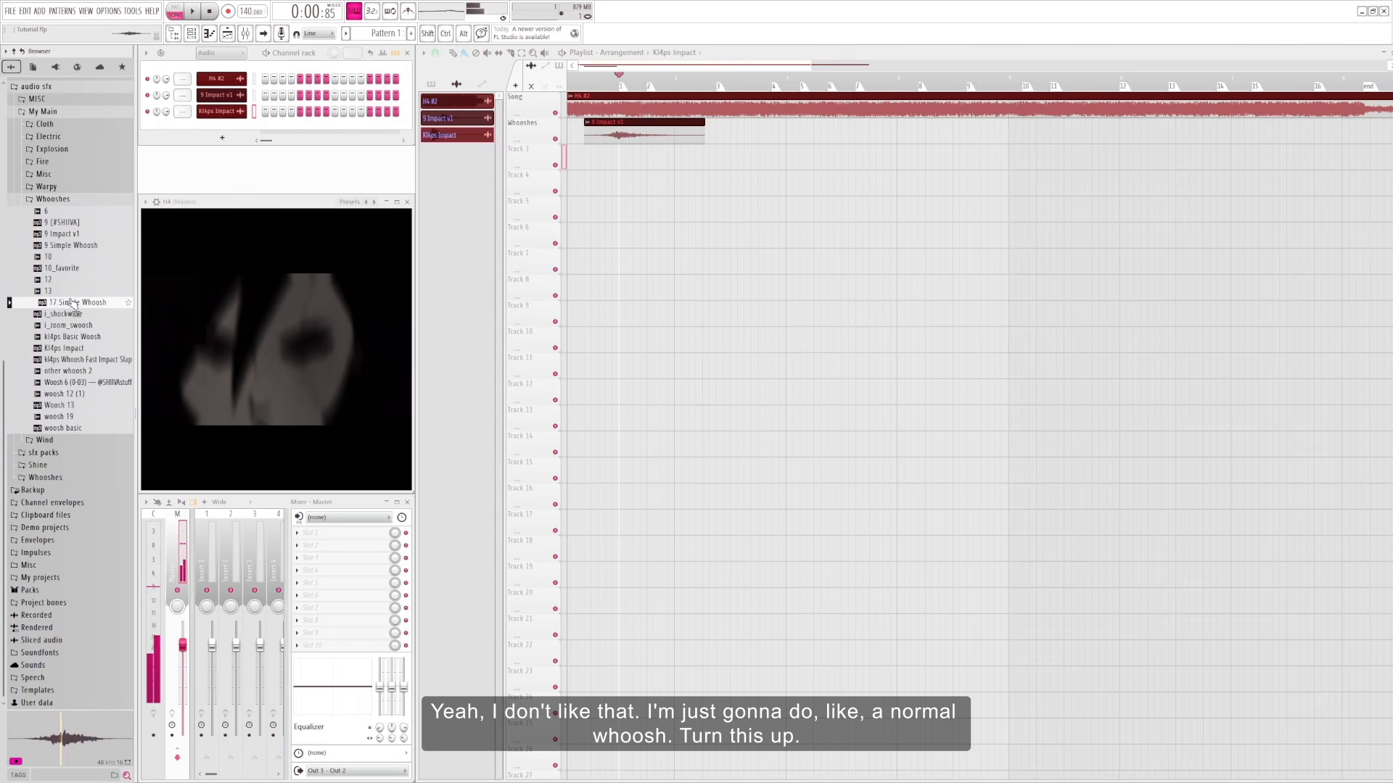
- Place the 17 Simple Whoosh sample on Track 3 so it peaks at marker 1, and raise its gain while checking playback
left_click_drag(72, 303, 616, 148)
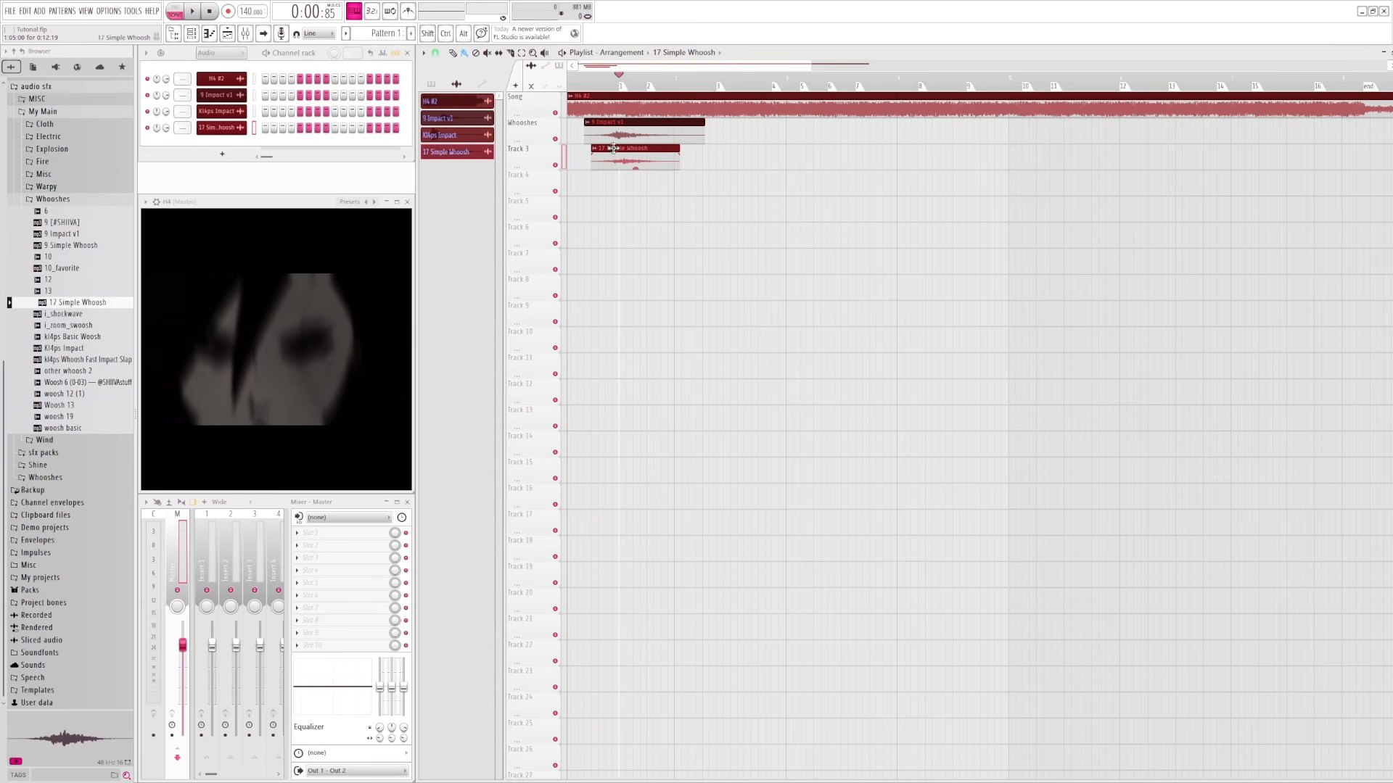
left_click_drag(638, 148, 633, 148)
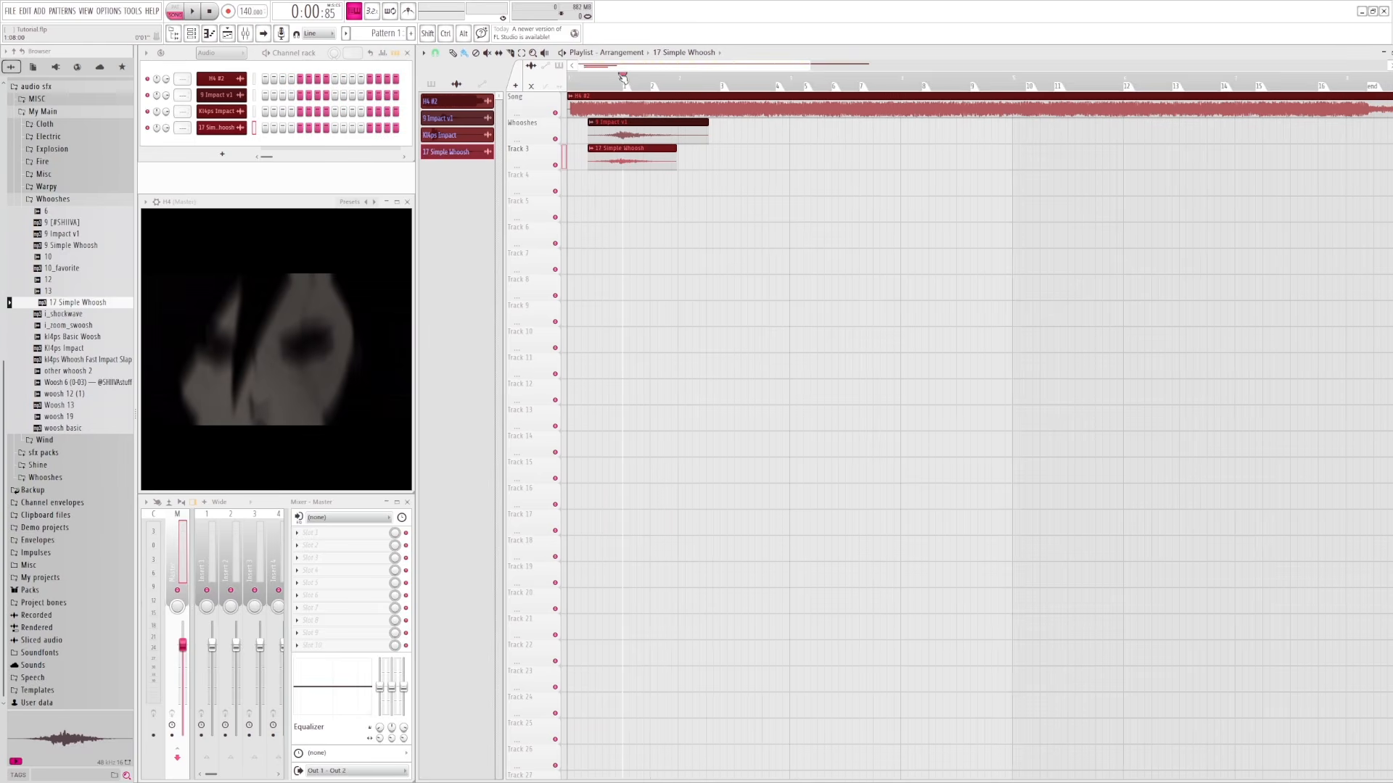
left_click(593, 79)
key("space")
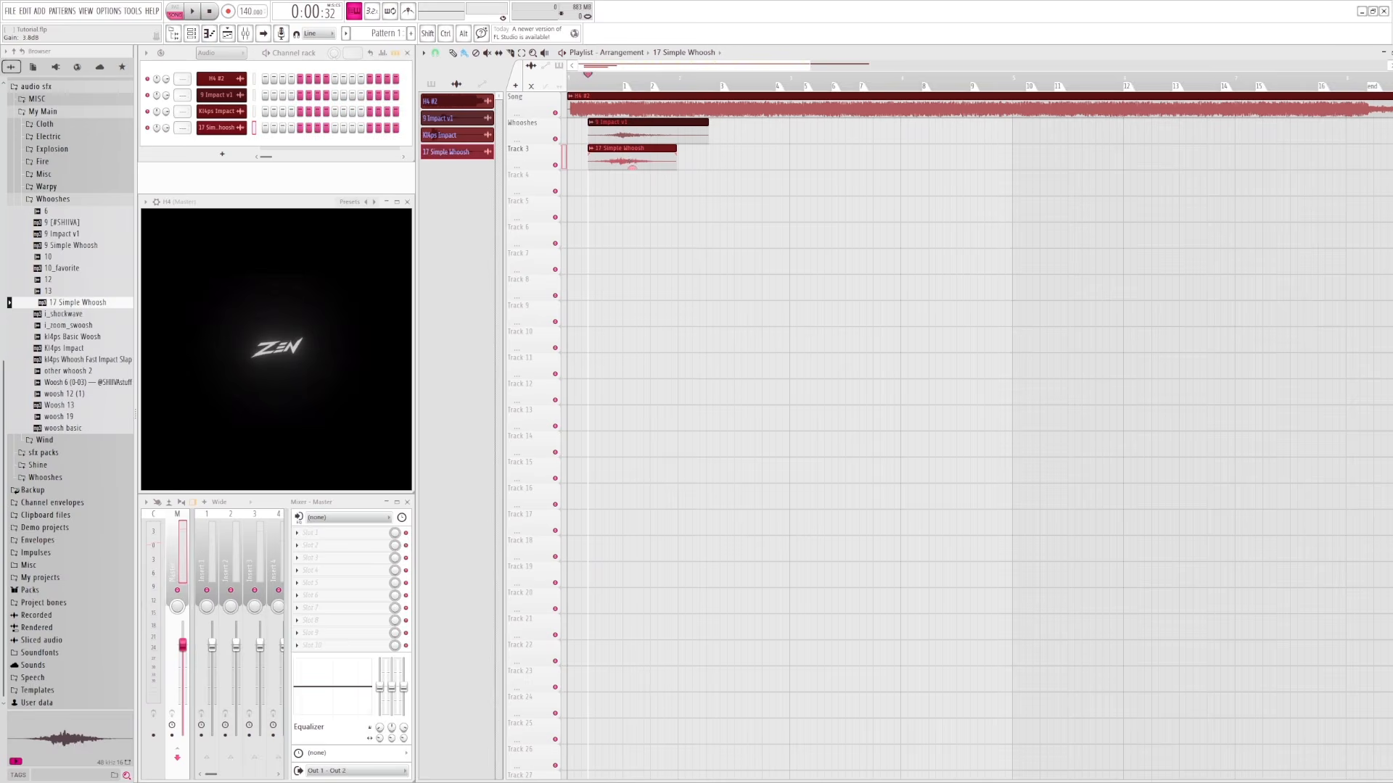
key("space")
key("space")
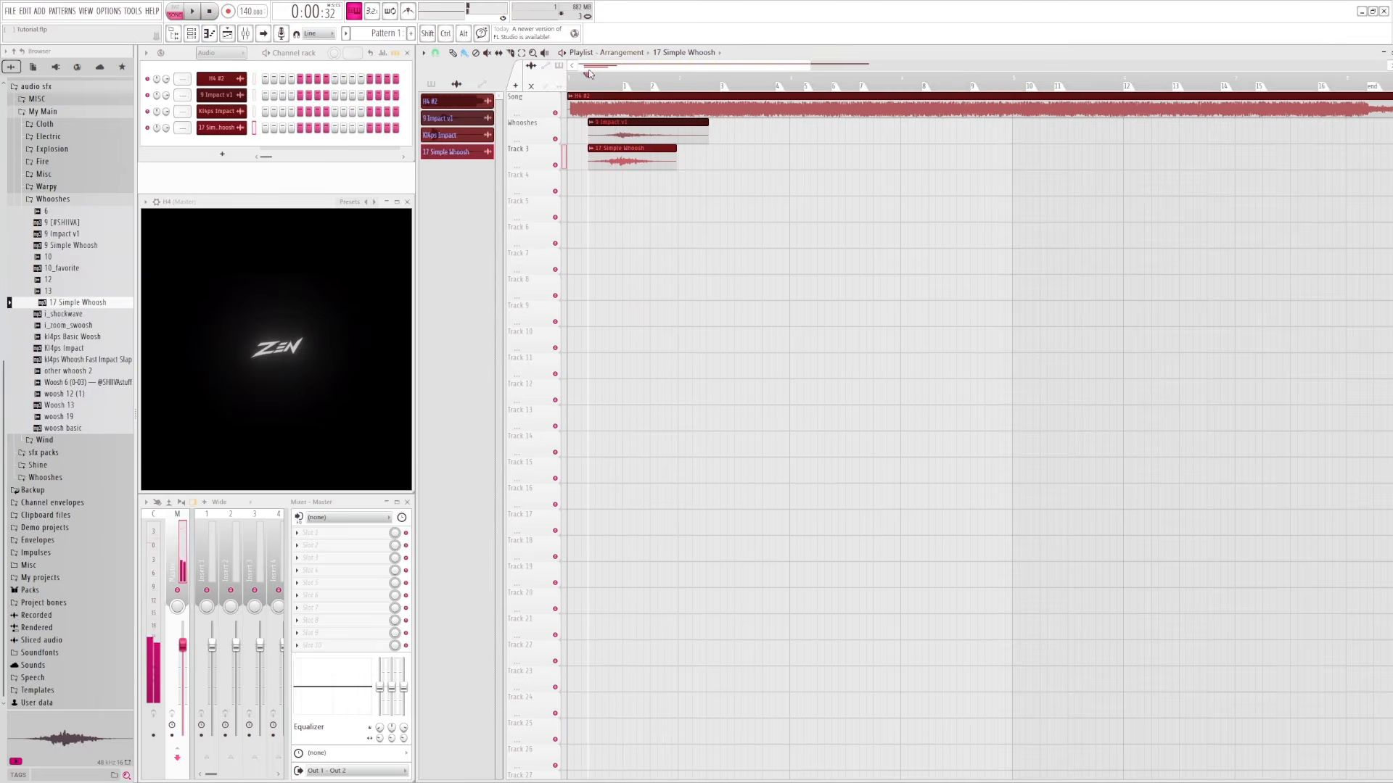
mouse_move(590, 78)
left_mouse_down()
mouse_move(641, 76)
mouse_move(624, 76)
left_mouse_up()
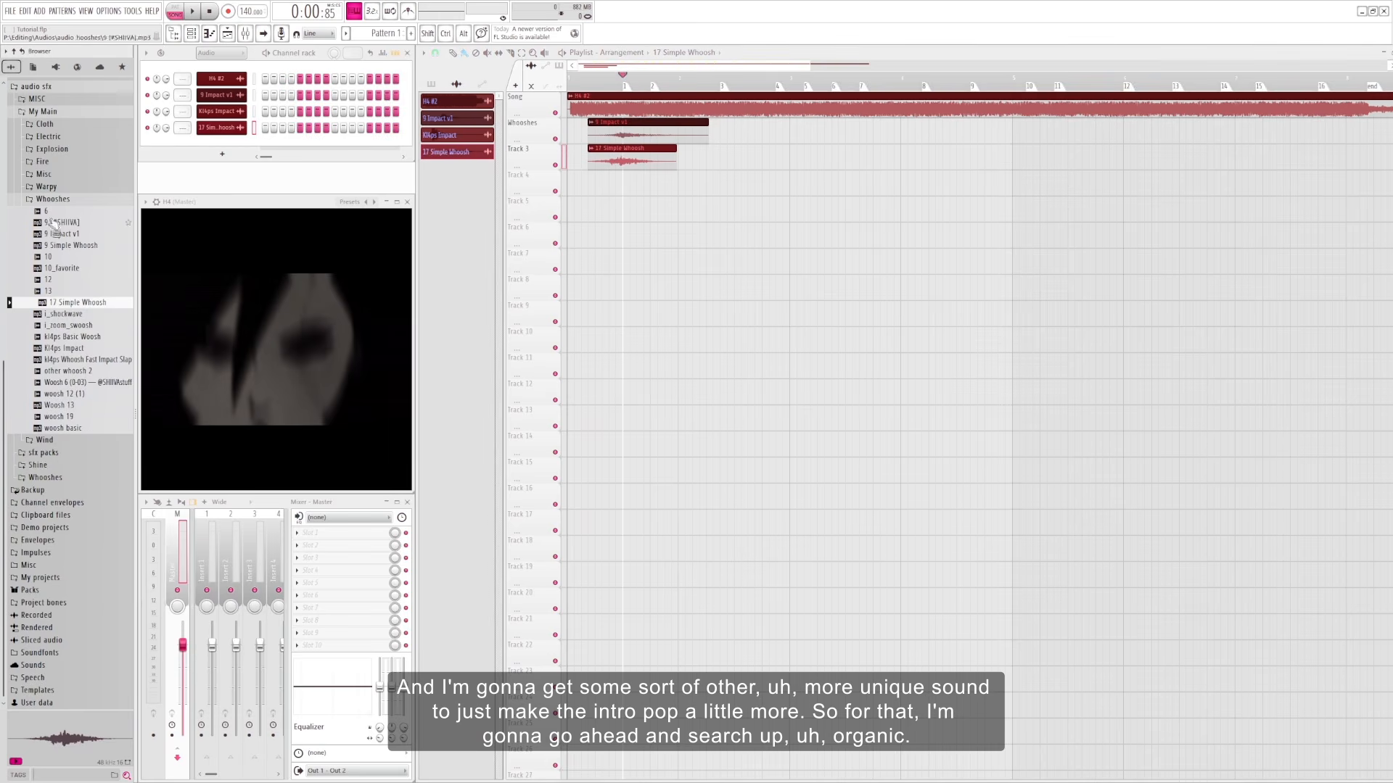
- Collapse the audio sfx folder and search the sample browser for "organic"
left_click(33, 90)
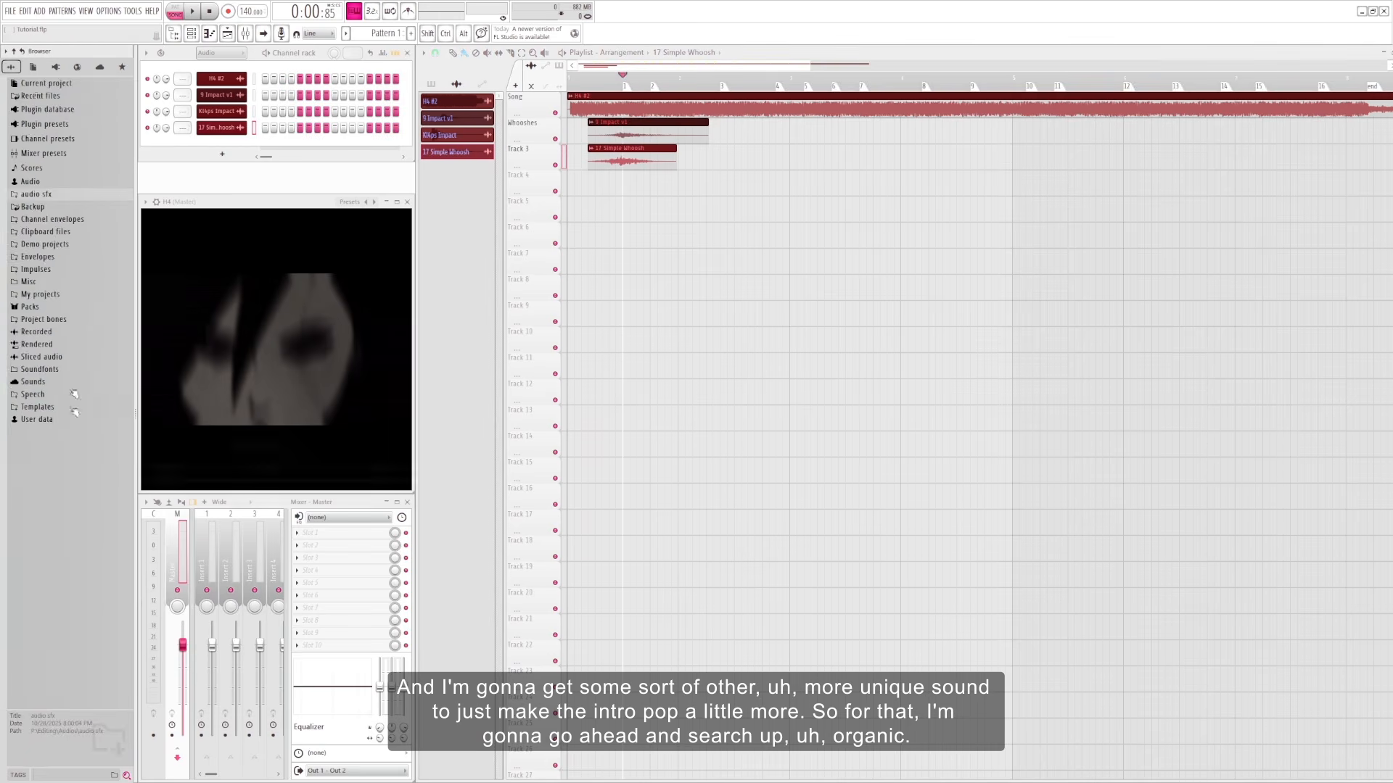
left_click(43, 775)
type("organic")
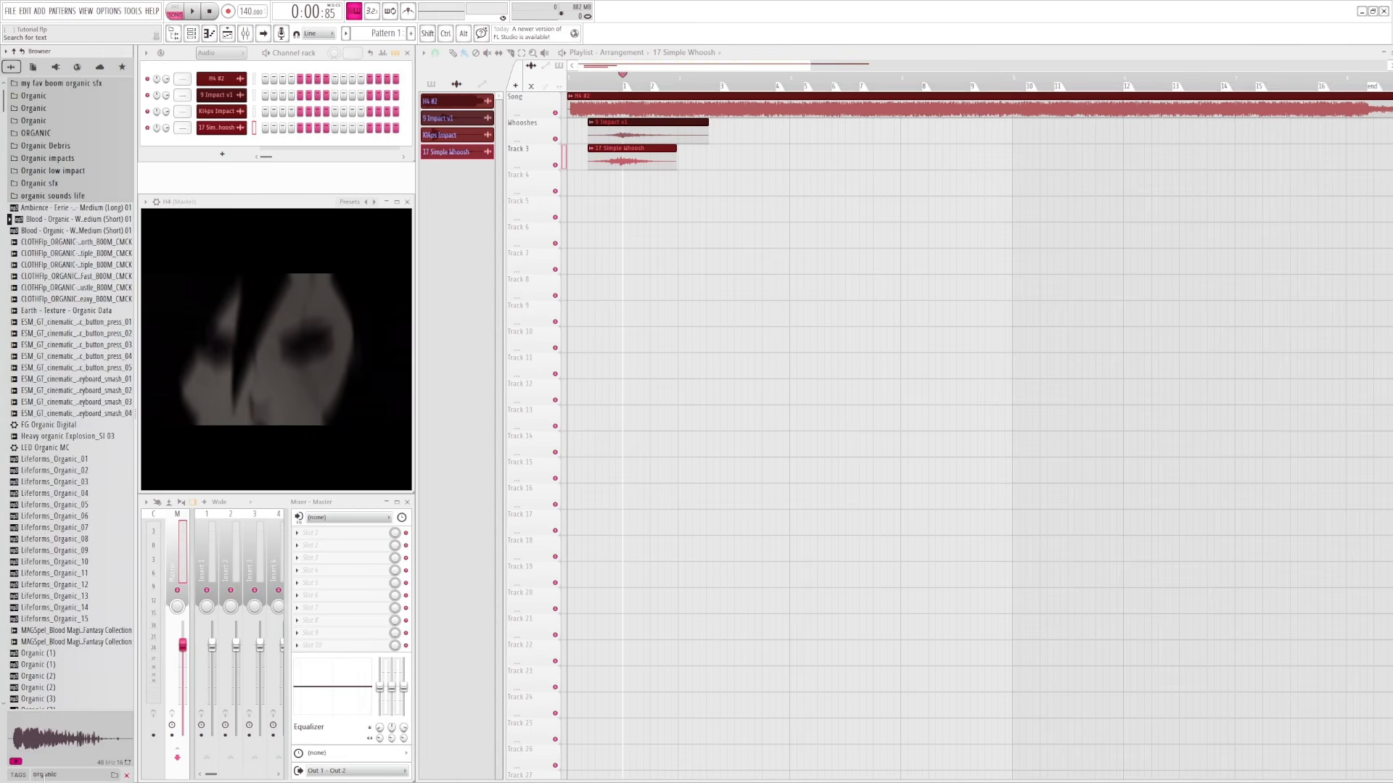
- Audition organic samples from the search results, including Organic (4), organic fire, organic hit, organic impact 2, Organic Impact and organic impacts 2
scroll(45, 449, "down", 10)
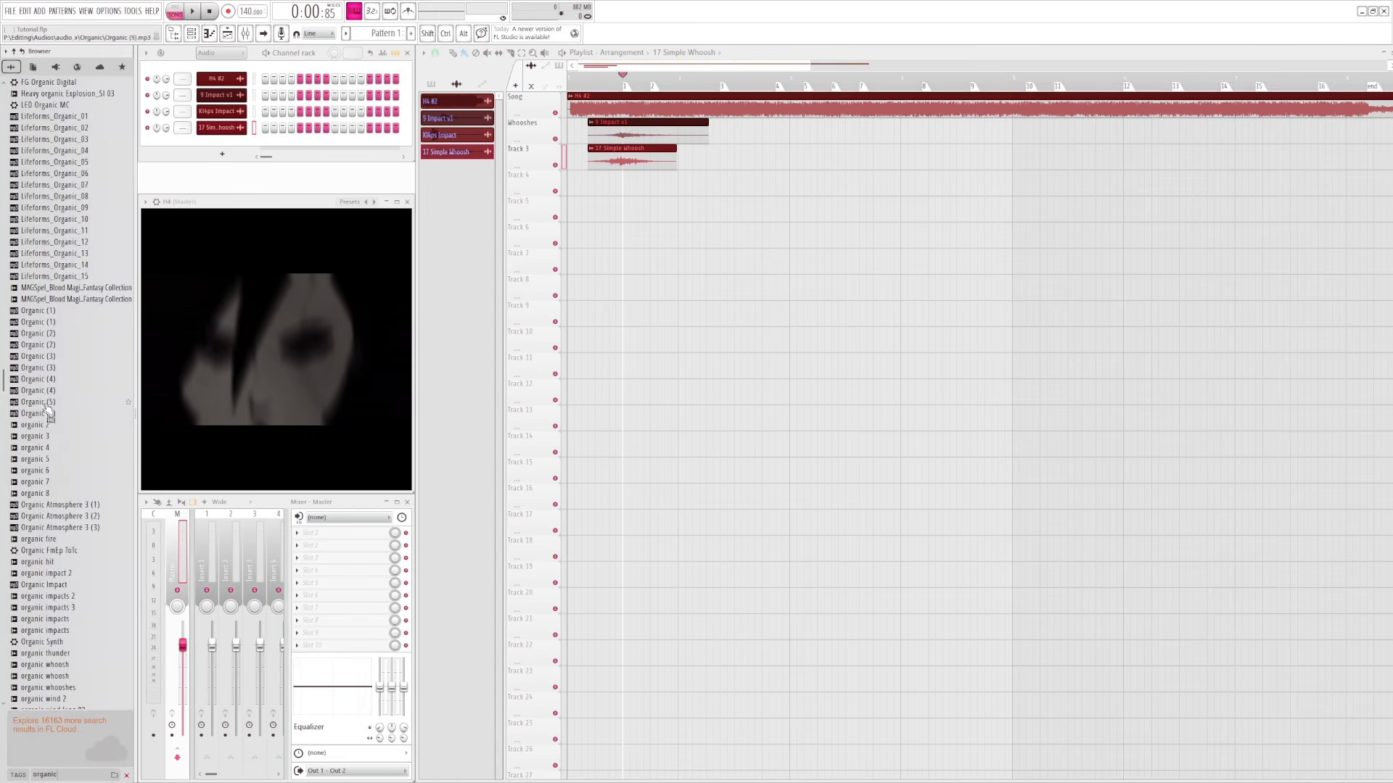
left_click(46, 392)
left_click(47, 380)
left_click(58, 539)
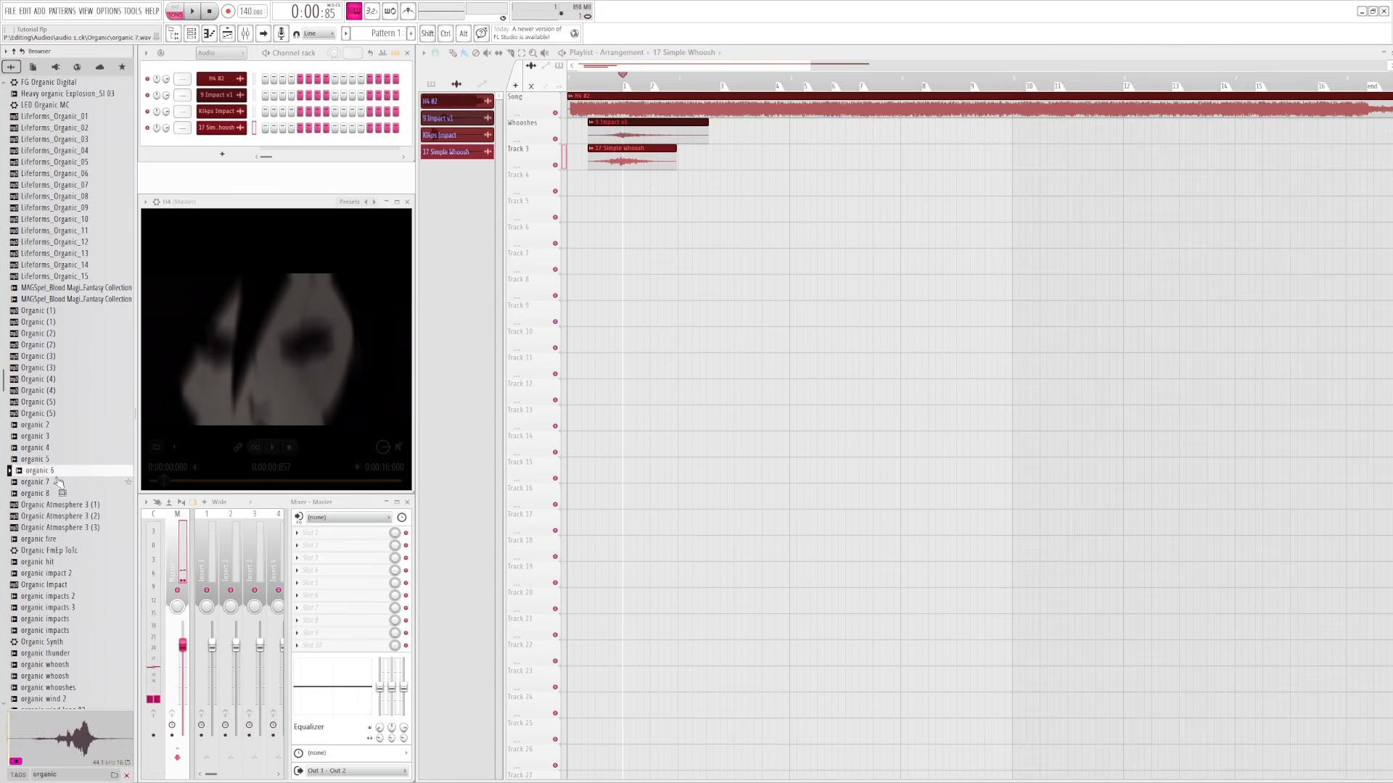
scroll(62, 544, "down", 2)
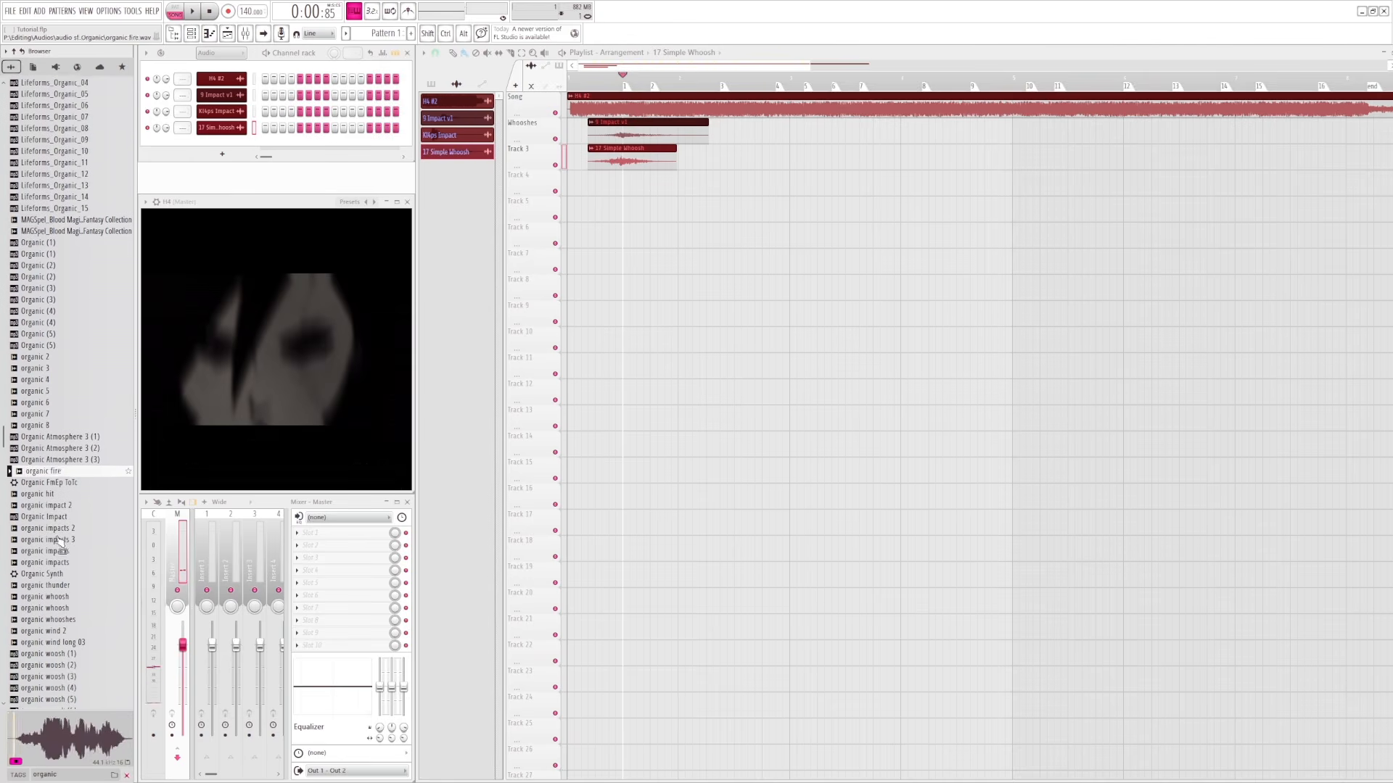
left_click(64, 494)
left_click(62, 506)
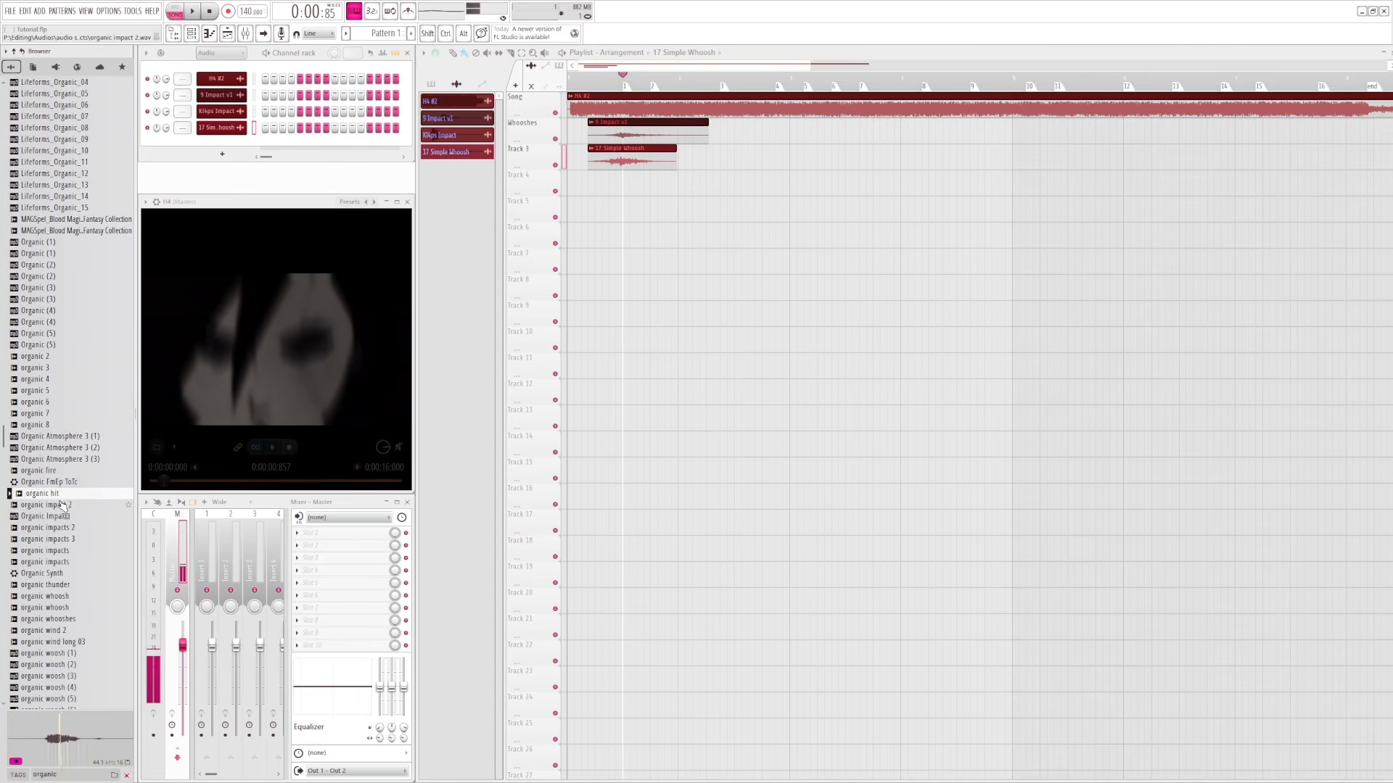
left_click(56, 506)
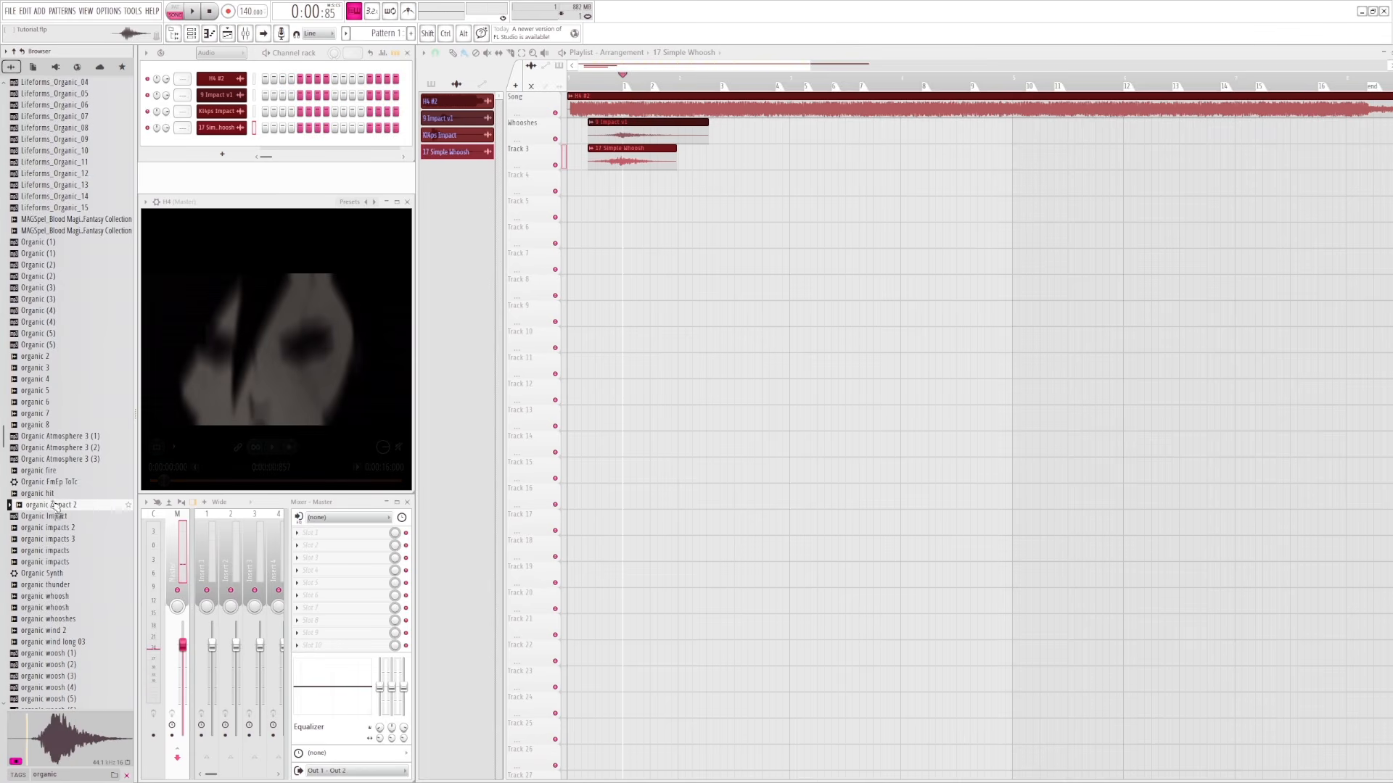
left_click(46, 496)
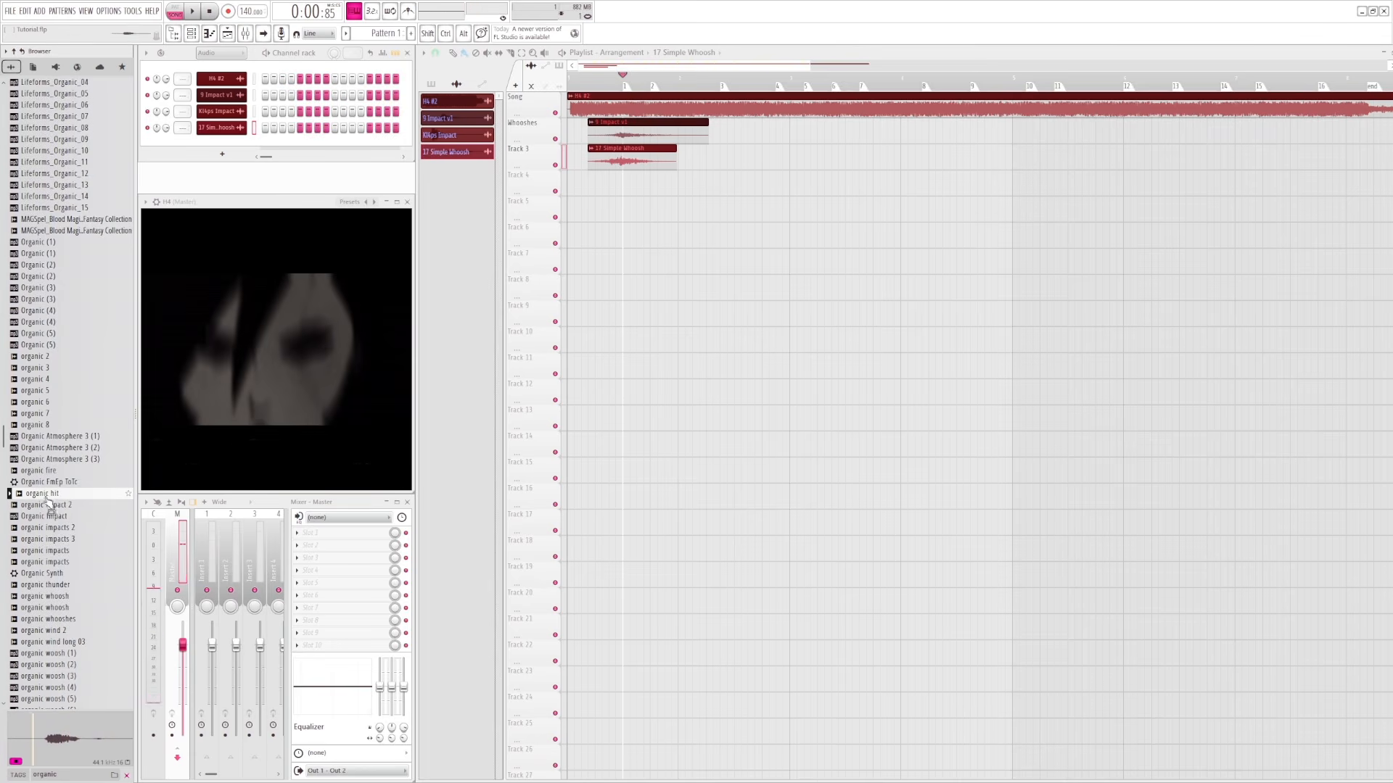
left_click(64, 518)
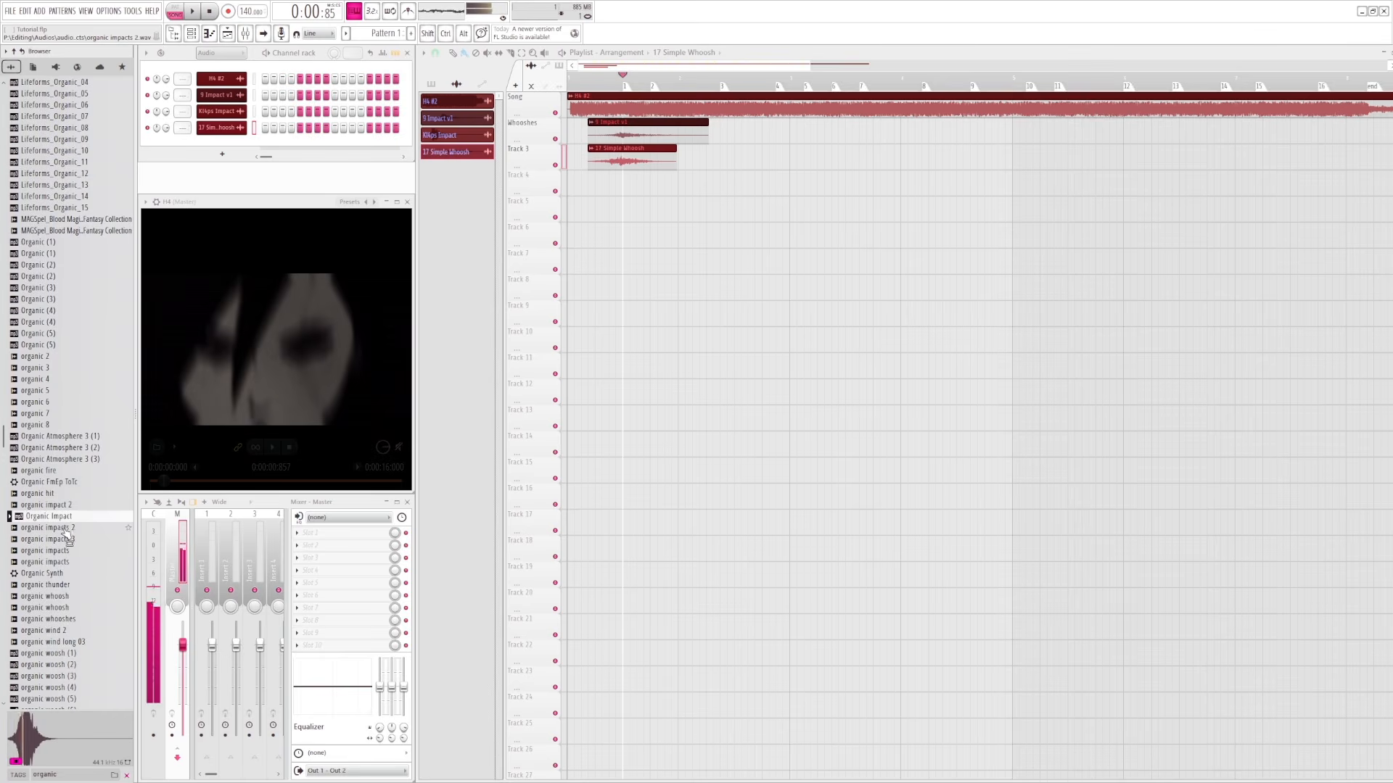
left_click(66, 528)
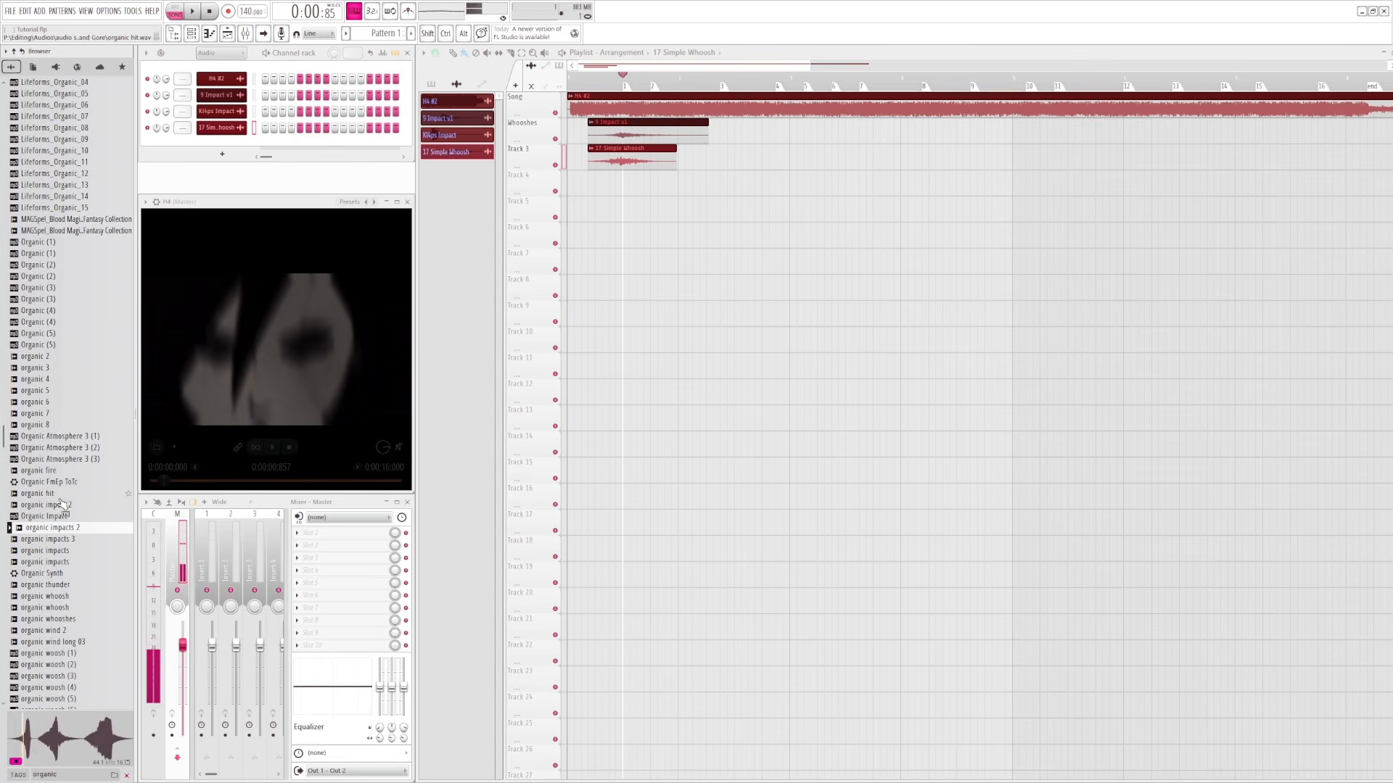
- Place the organic hit sample on Track 4 around marker 1, shorten its tail, add a fade-in and play the opening
left_click_drag(47, 495, 620, 175)
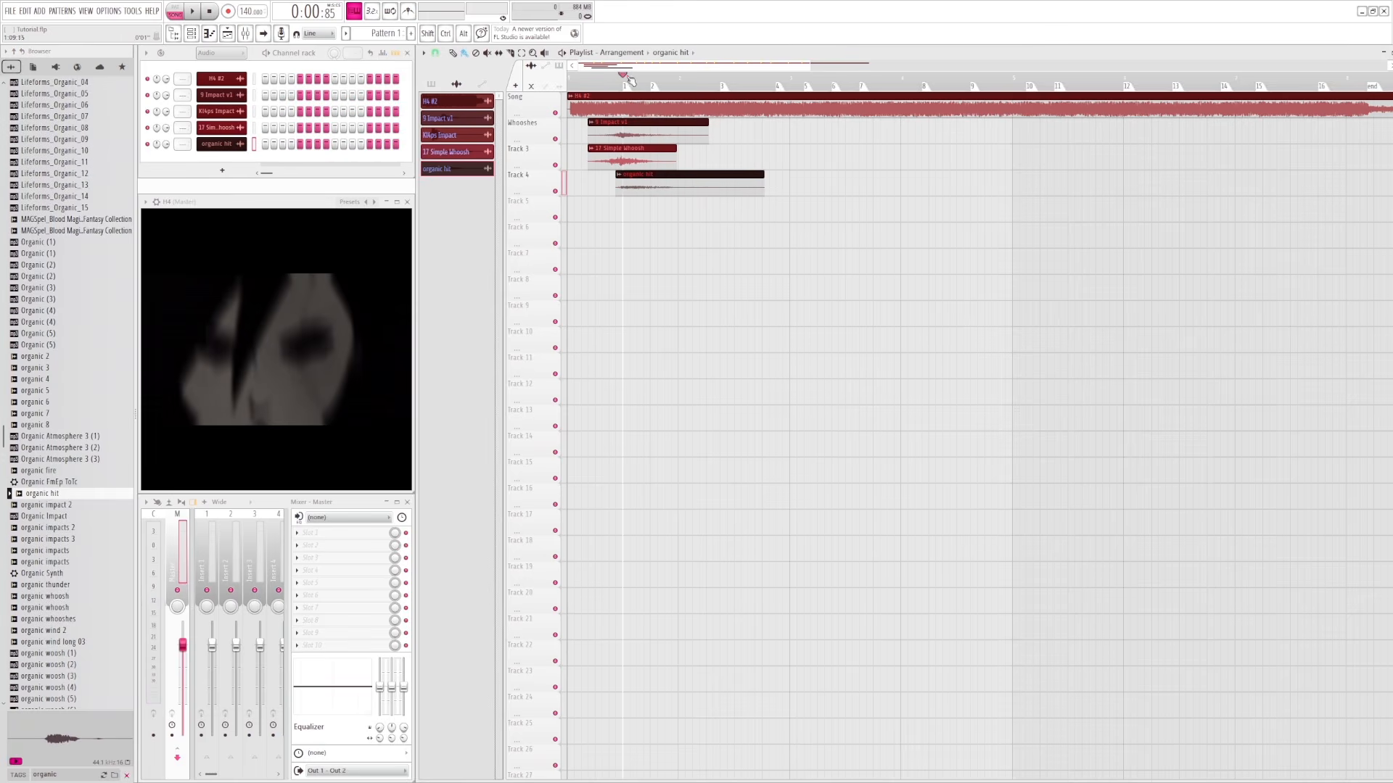
key("space")
key("space")
left_click_drag(754, 176, 689, 177)
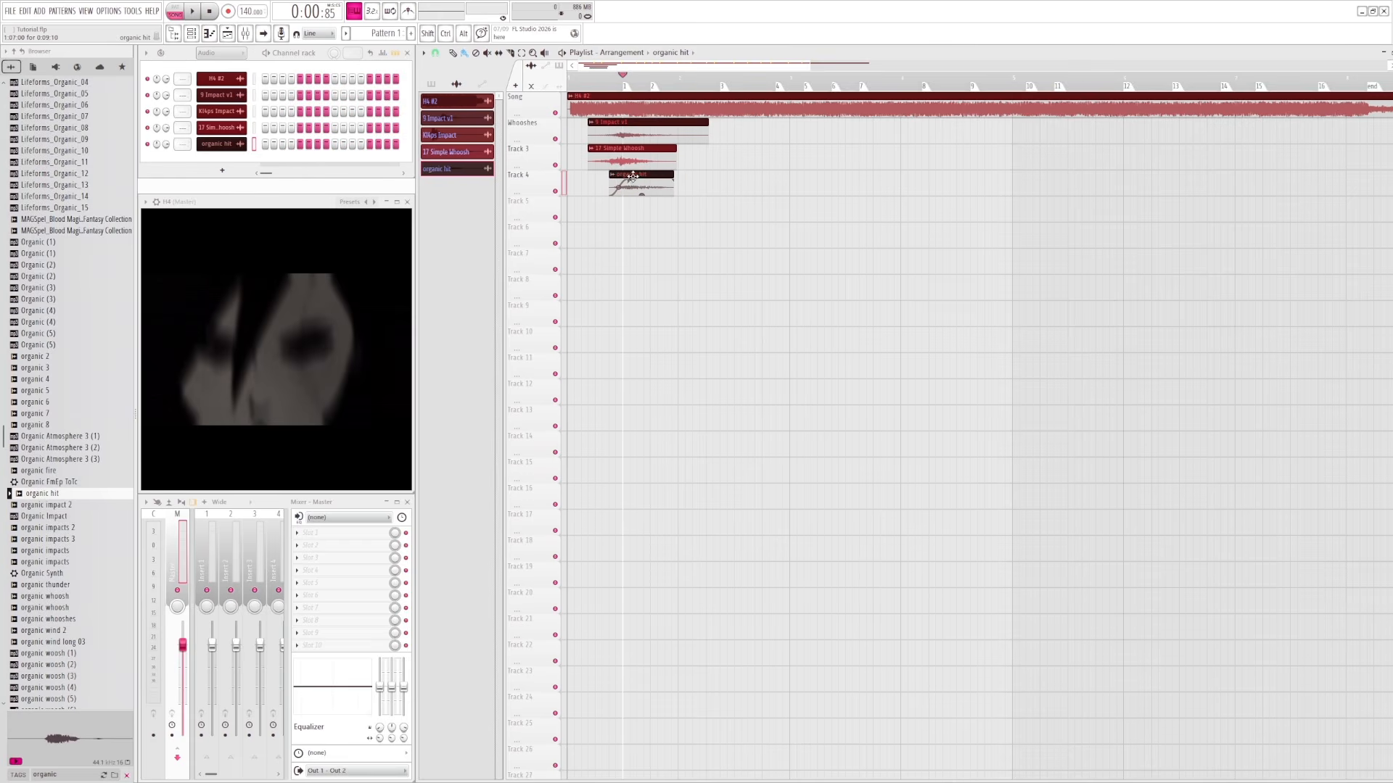
left_click(582, 77)
key("space")
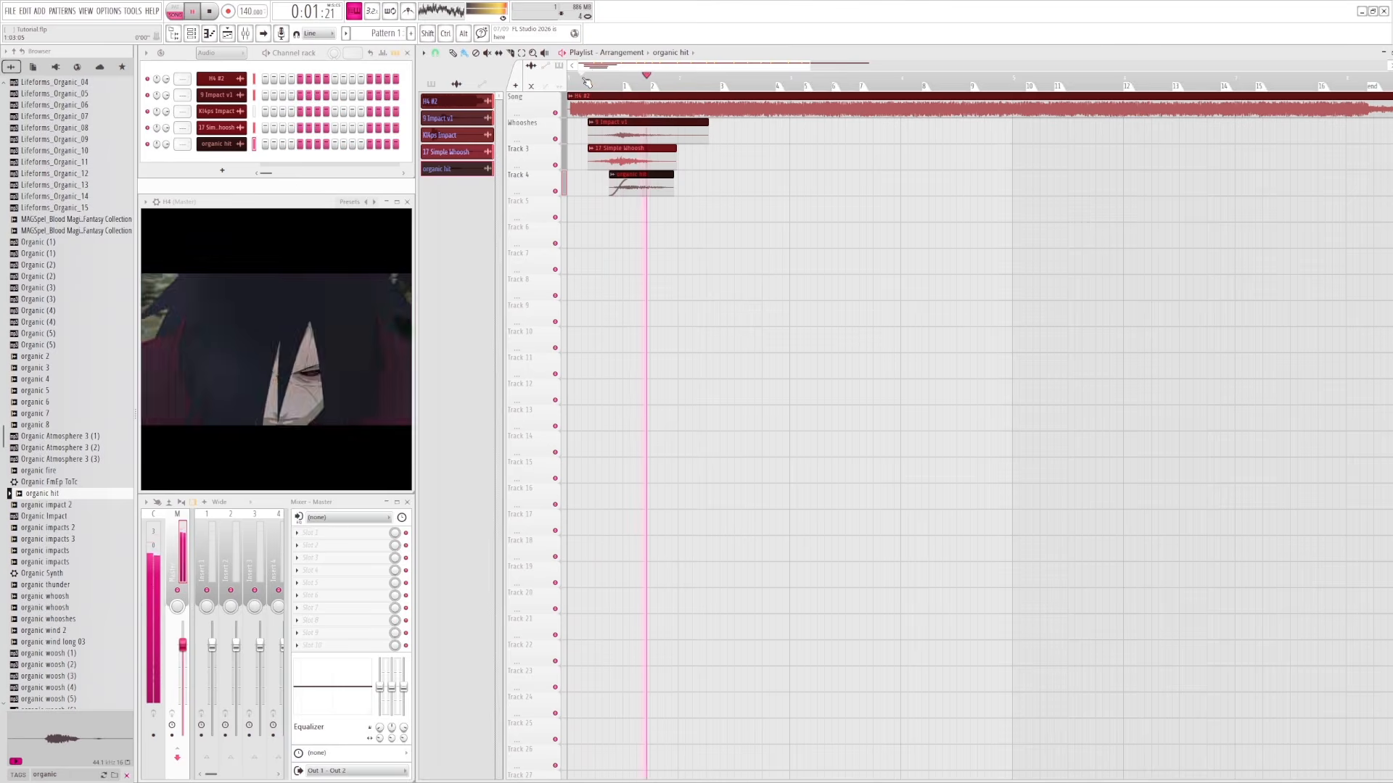
- Remove the fade-in from the organic hit clip on Track 4 and replay the opening around marker 1
key("space")
key("space")
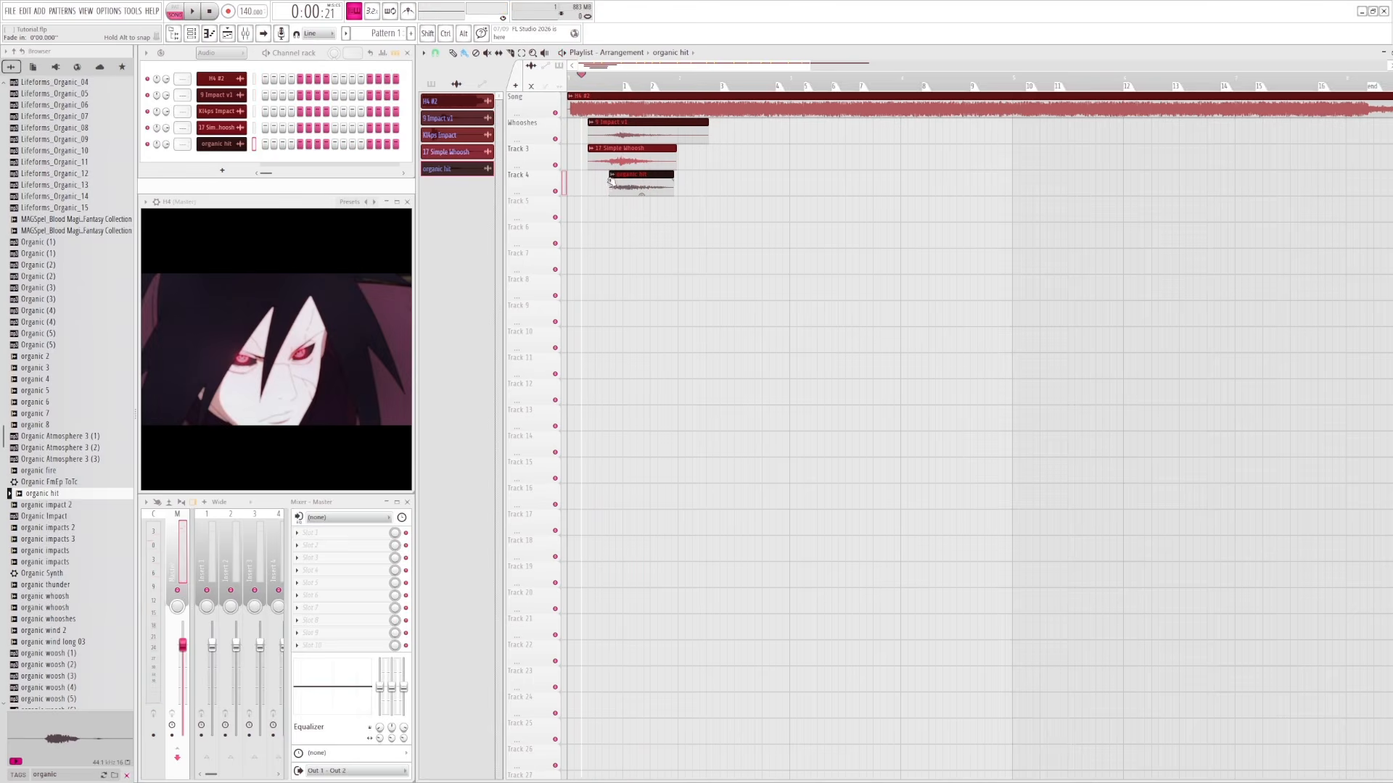
key("space")
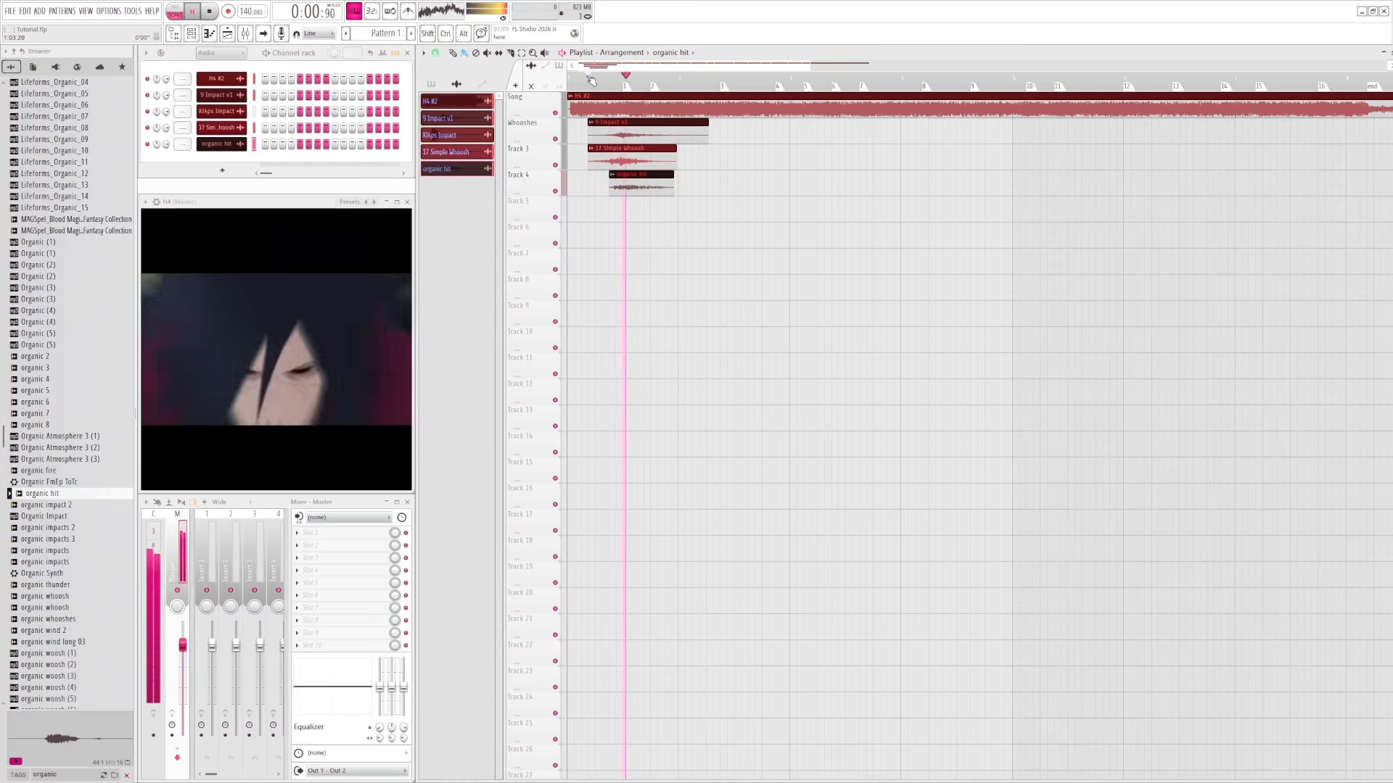
left_click(592, 80)
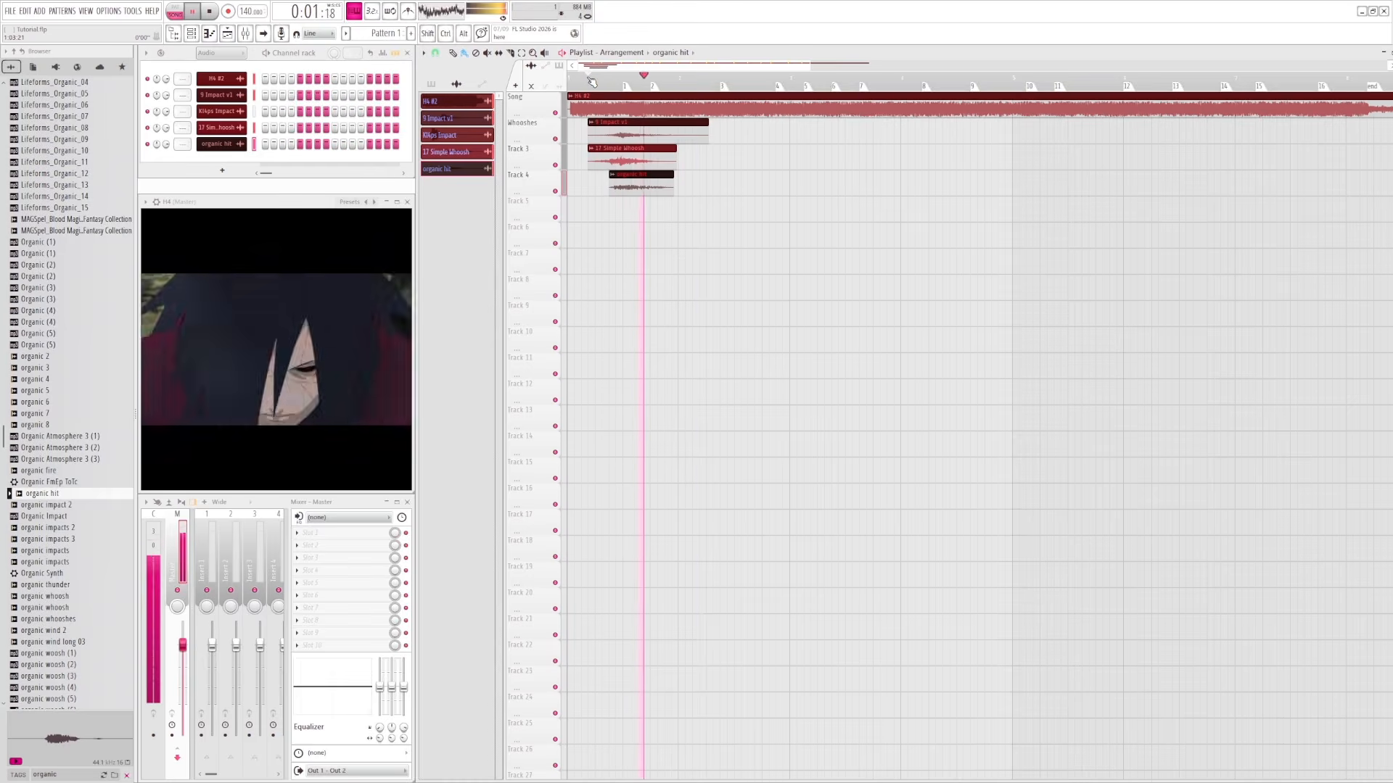
left_click(606, 78)
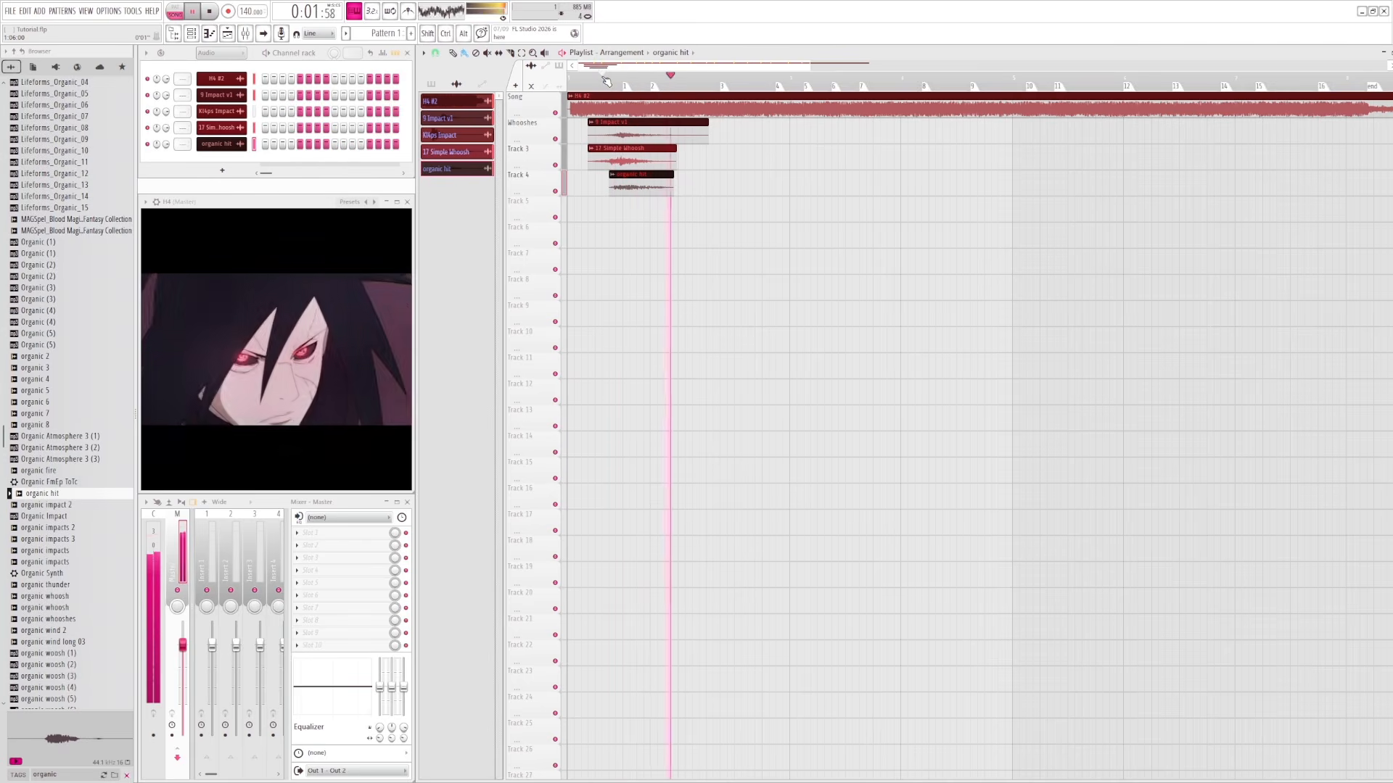
- Lower the gain of the impact clip on the Whooshes track and replay the opening around marker 1
key("space")
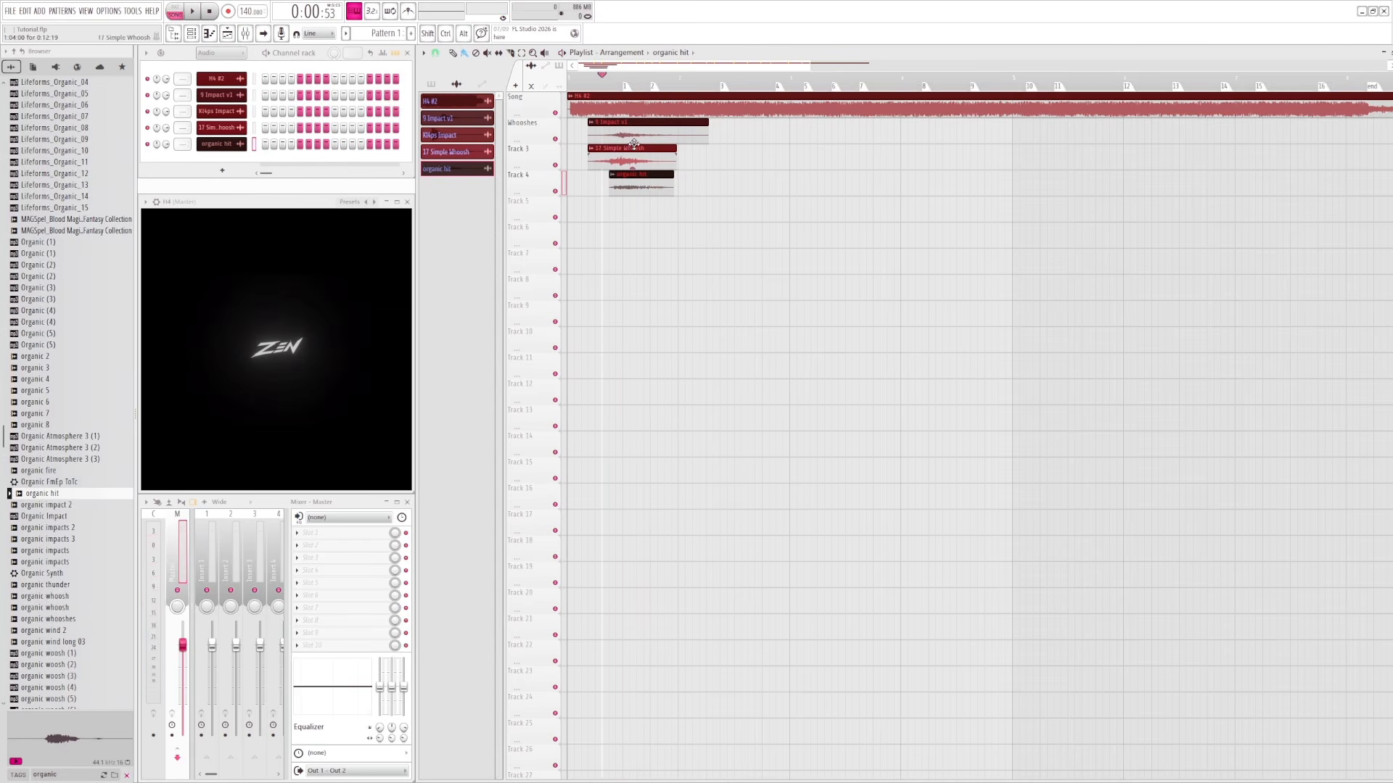
key("space")
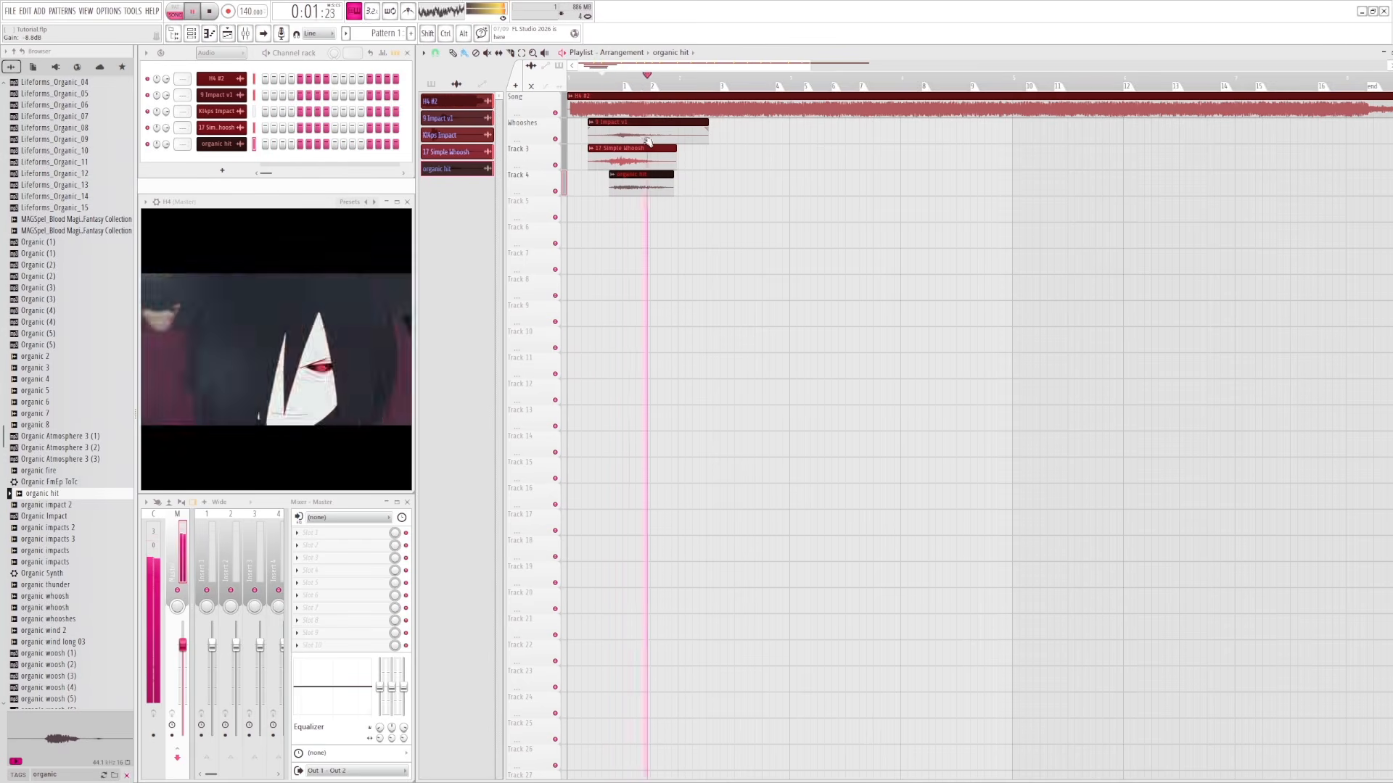
left_click(587, 78)
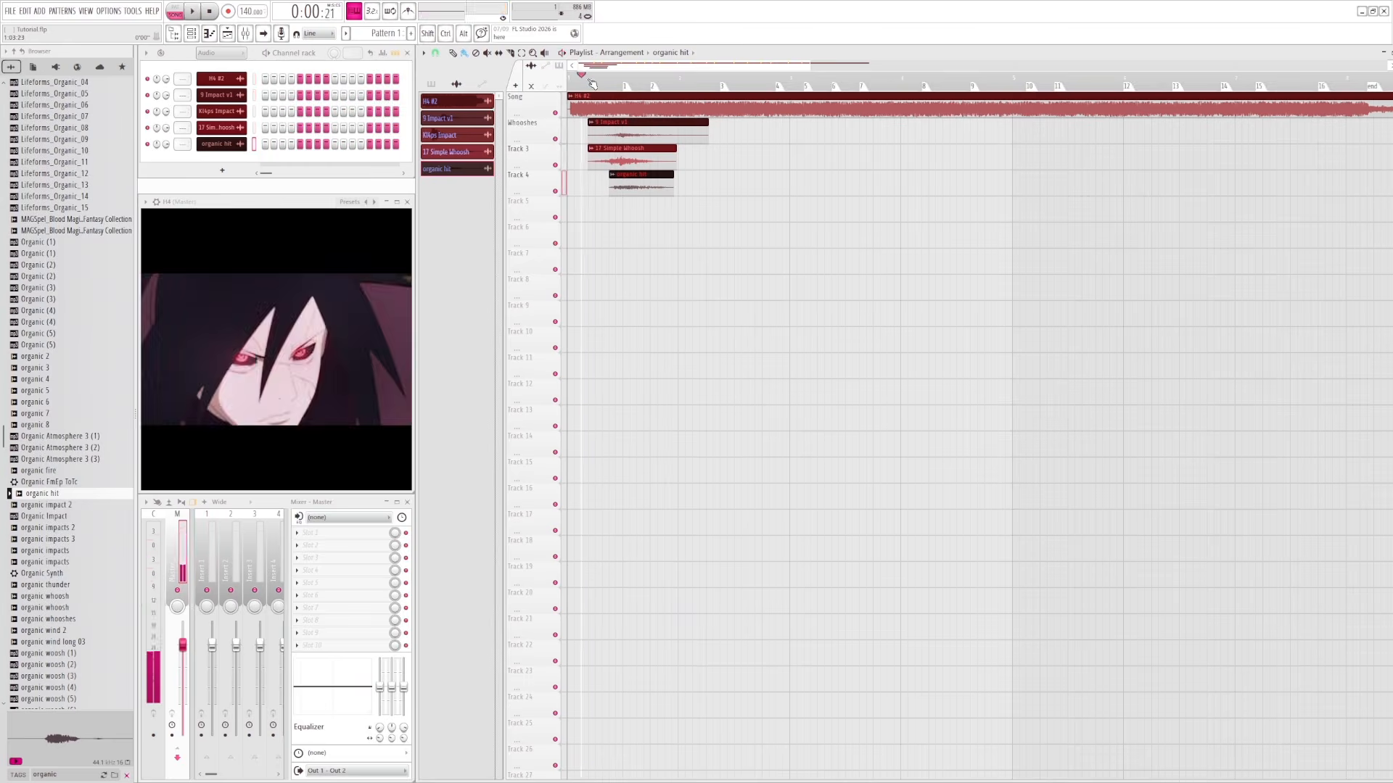
left_click(591, 81)
key("space")
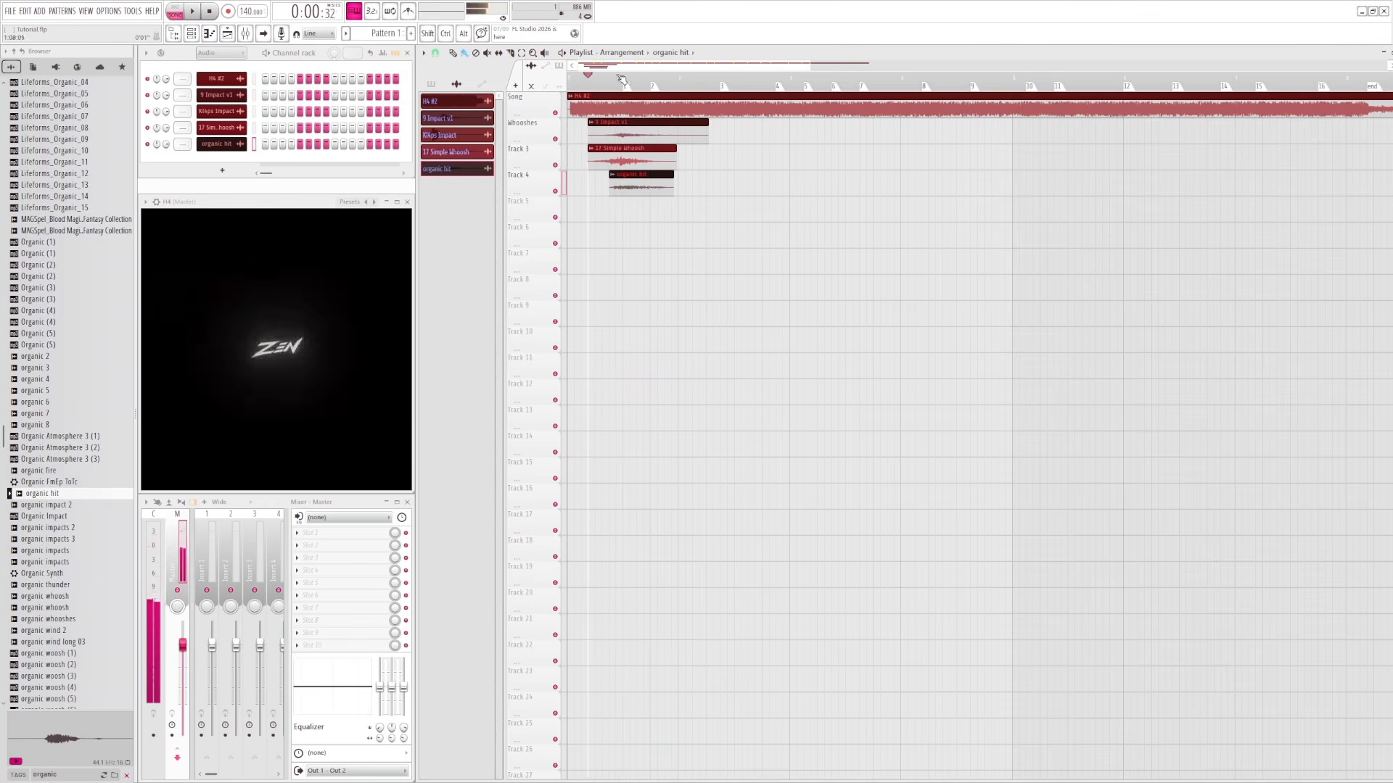
left_click(624, 77)
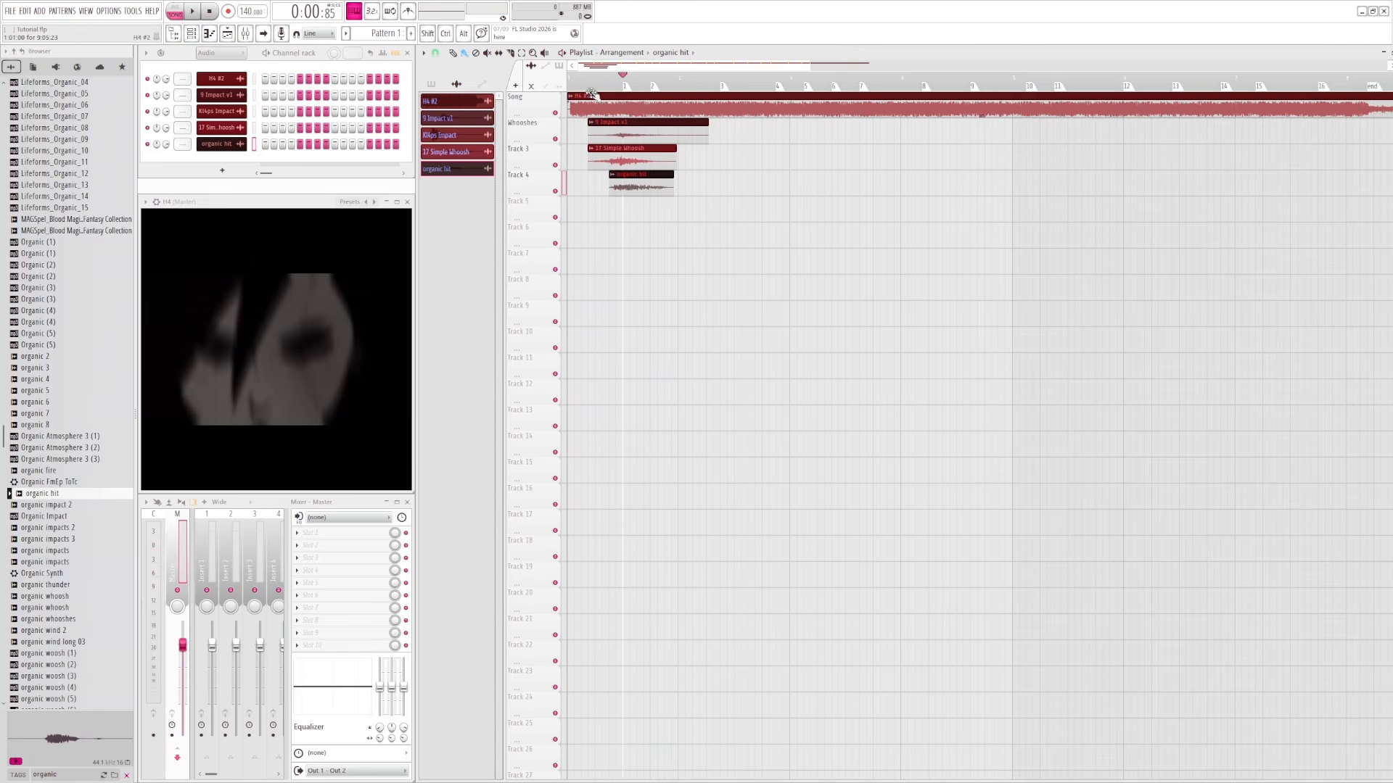
left_click(589, 79)
key("space")
key("space")
left_click(625, 77)
- Audition the organic thunder, organic whoosh, organic woosh (1) and organic woosh (2) samples
scroll(67, 508, "down", 2)
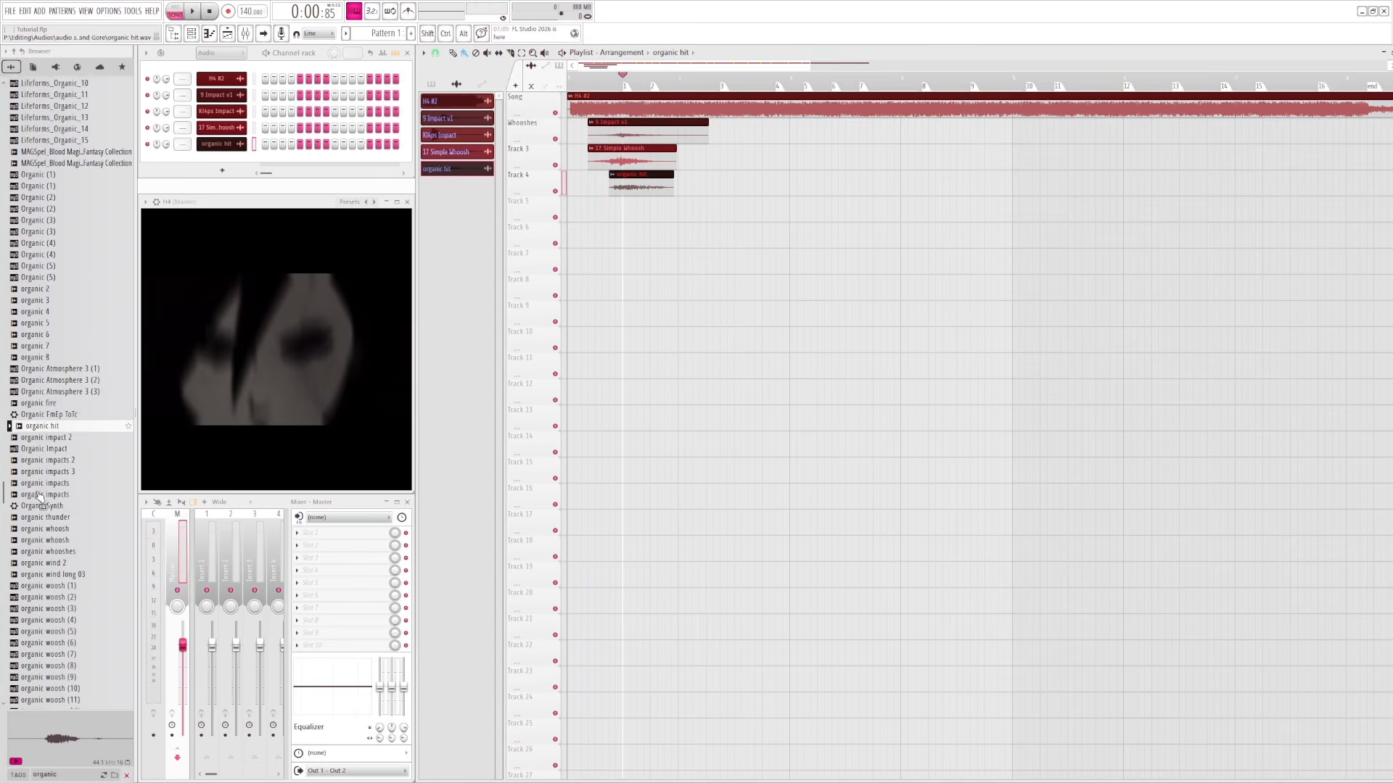
left_click(63, 516)
left_click(66, 528)
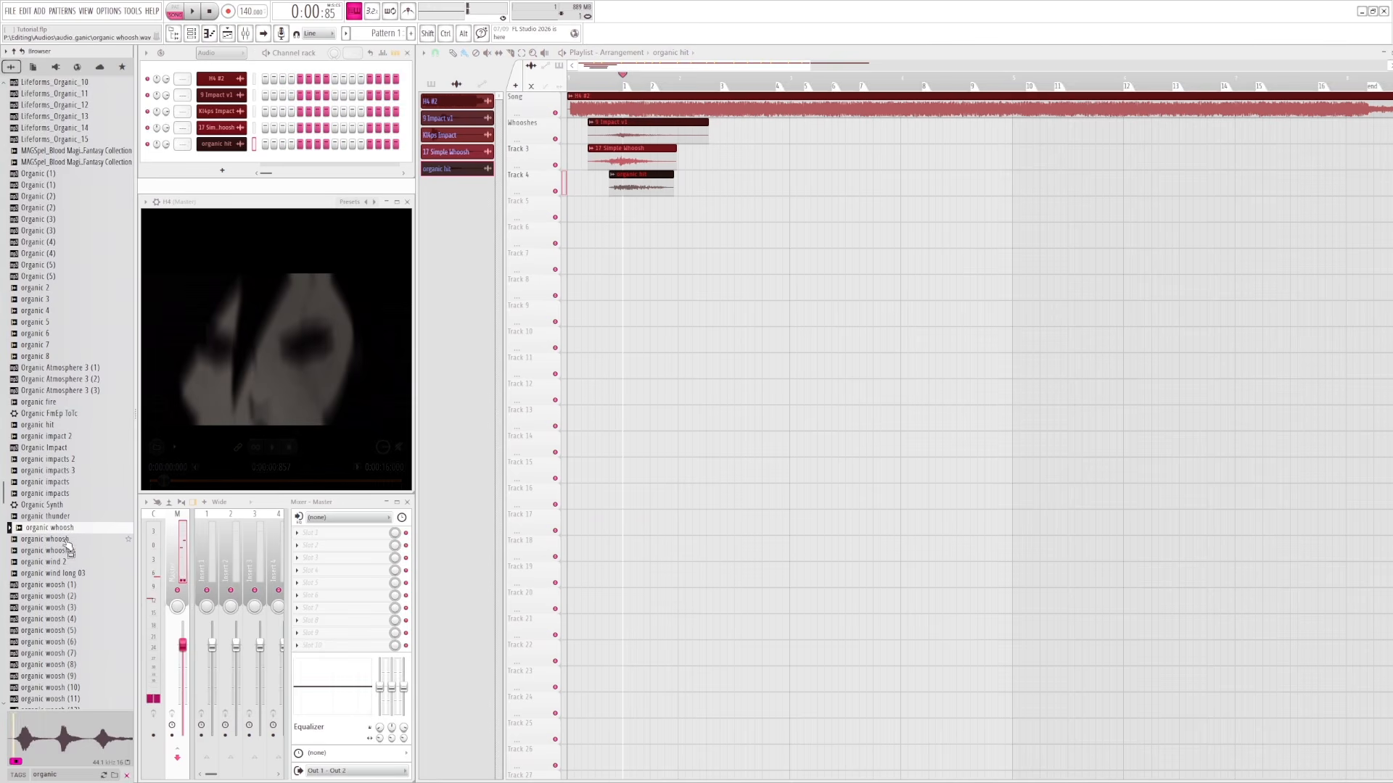
scroll(67, 540, "down", 2)
left_click(64, 516)
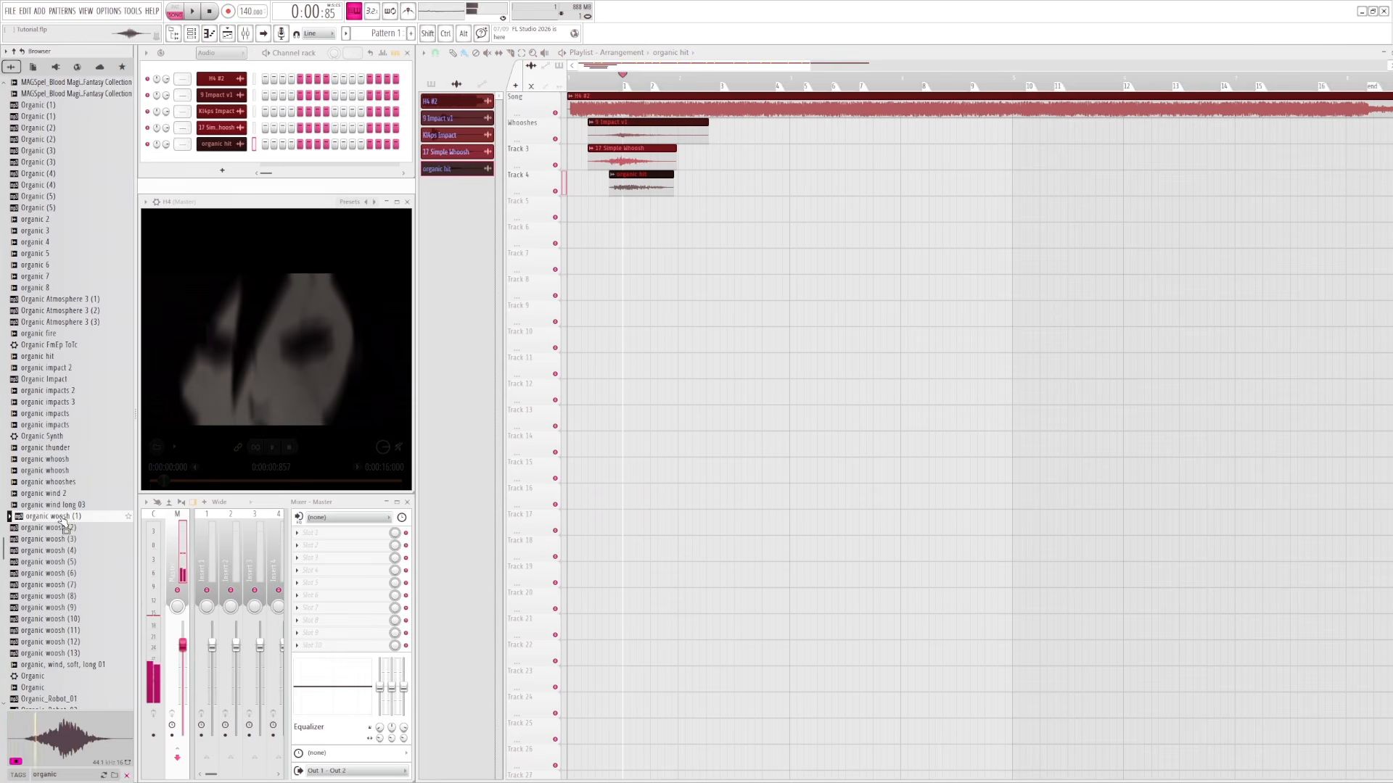
left_click(63, 529)
scroll(63, 535, "down", 2)
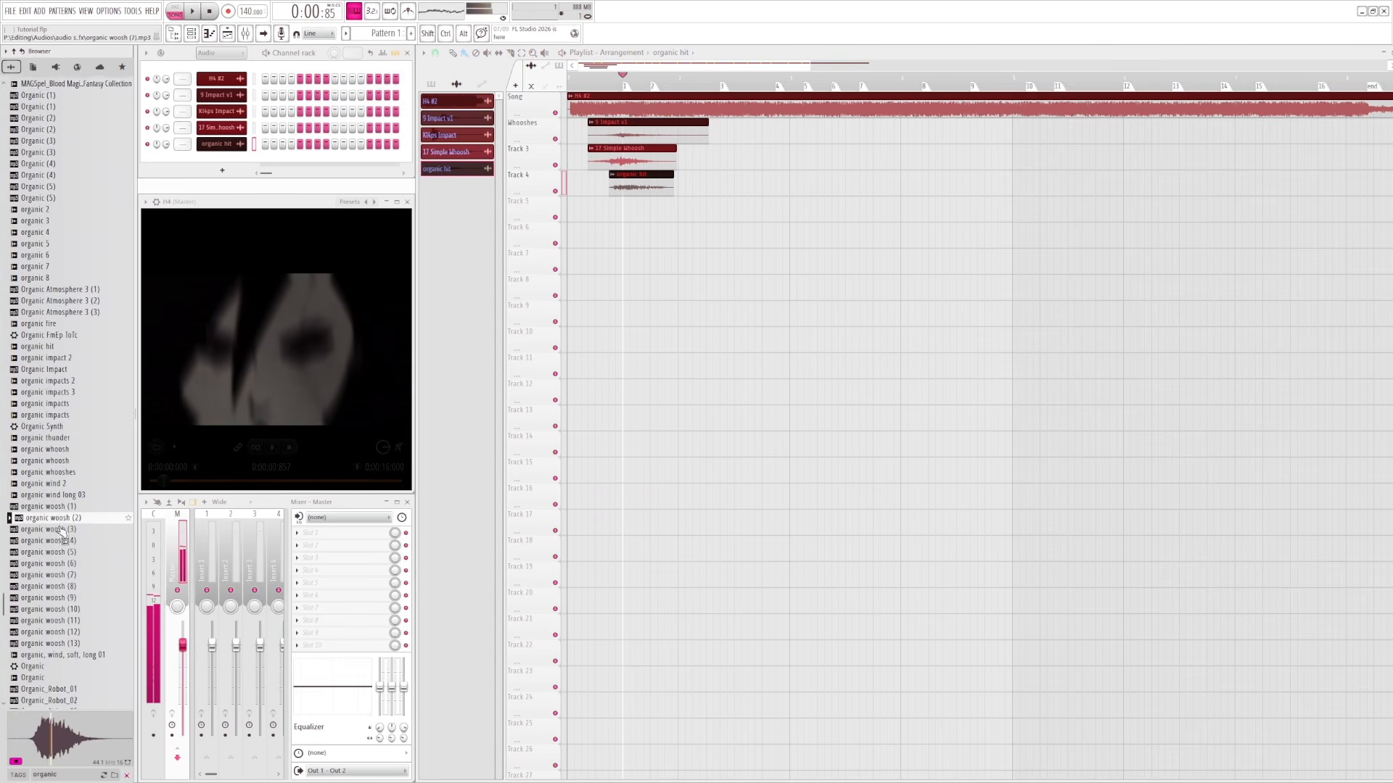
- Audition more organic woosh samples from the search results, including (4) to (8), and replay organic woosh (7)
left_click(64, 473)
scroll(62, 471, "down", 2)
left_click(64, 413)
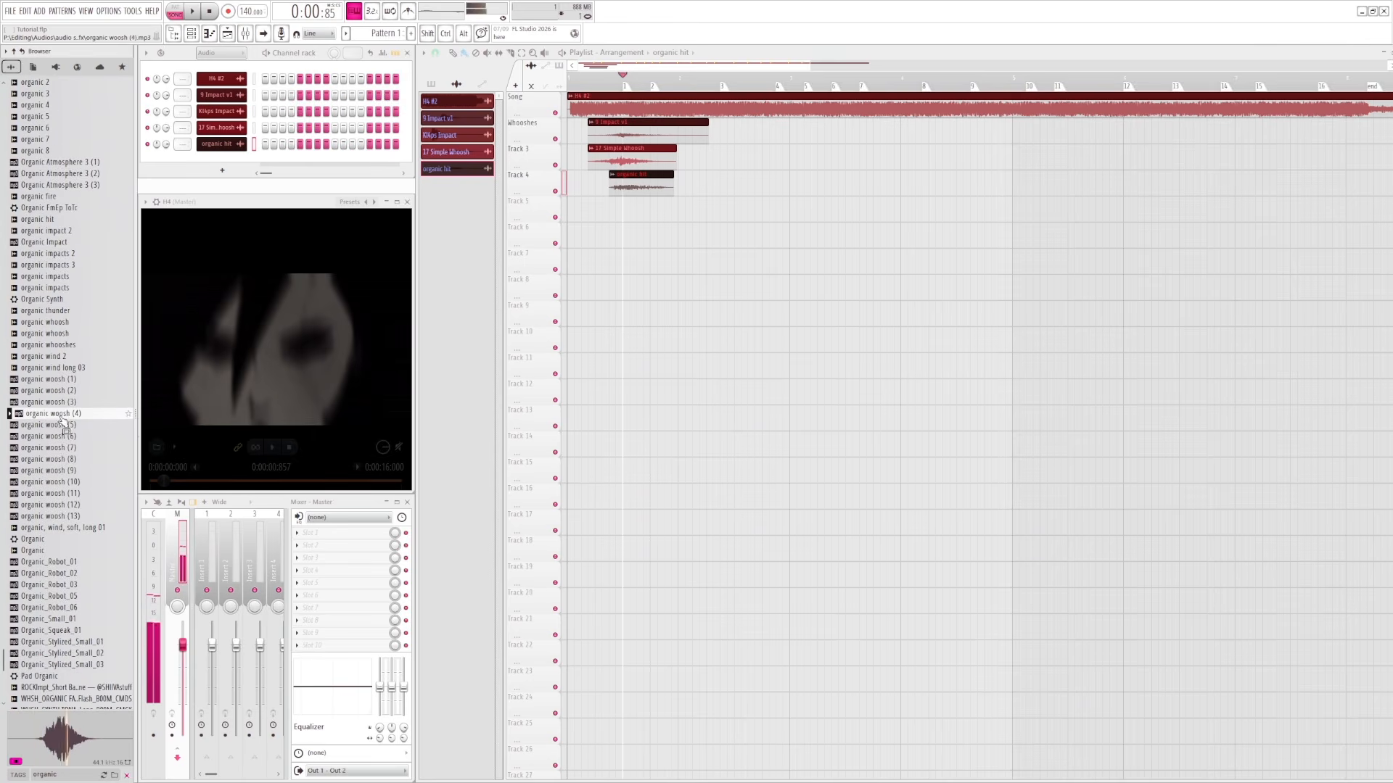
left_click(63, 429)
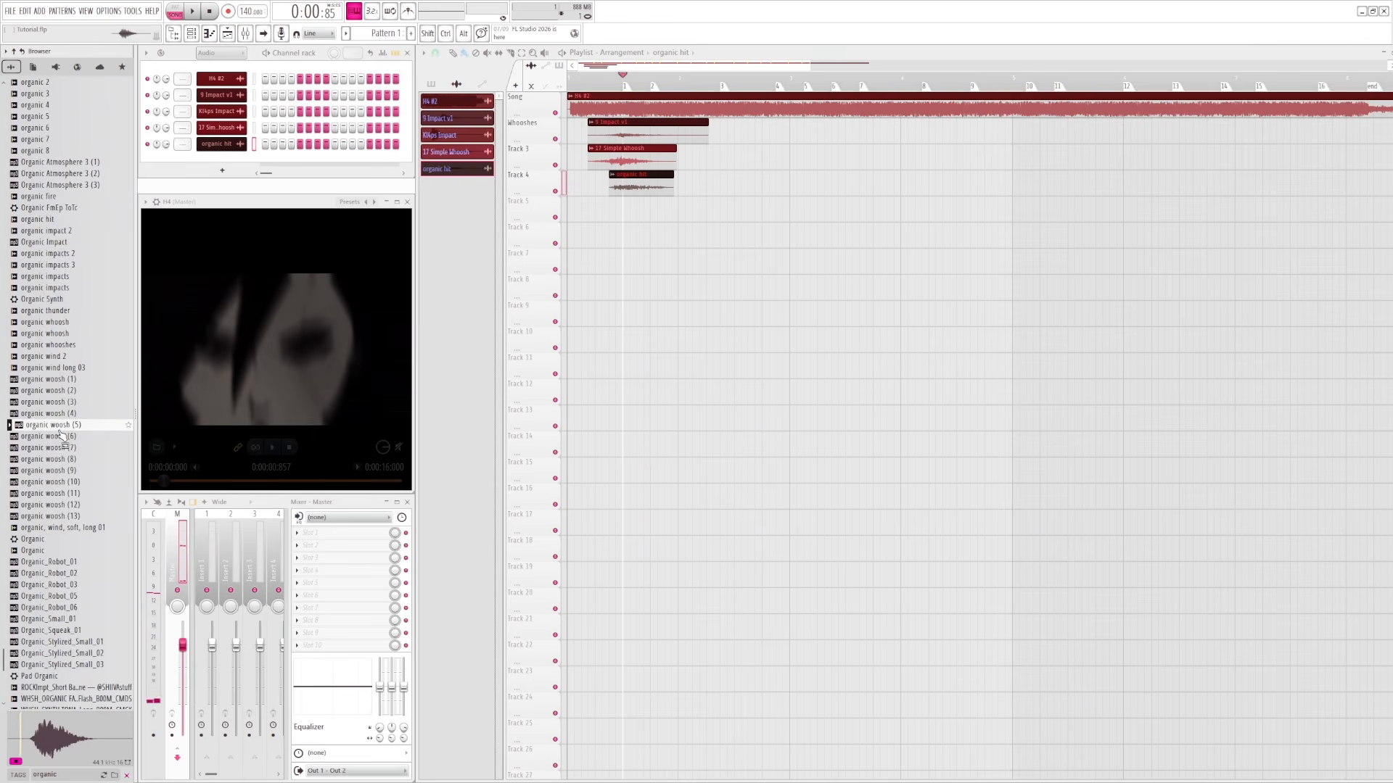
left_click(64, 439)
left_click(63, 446)
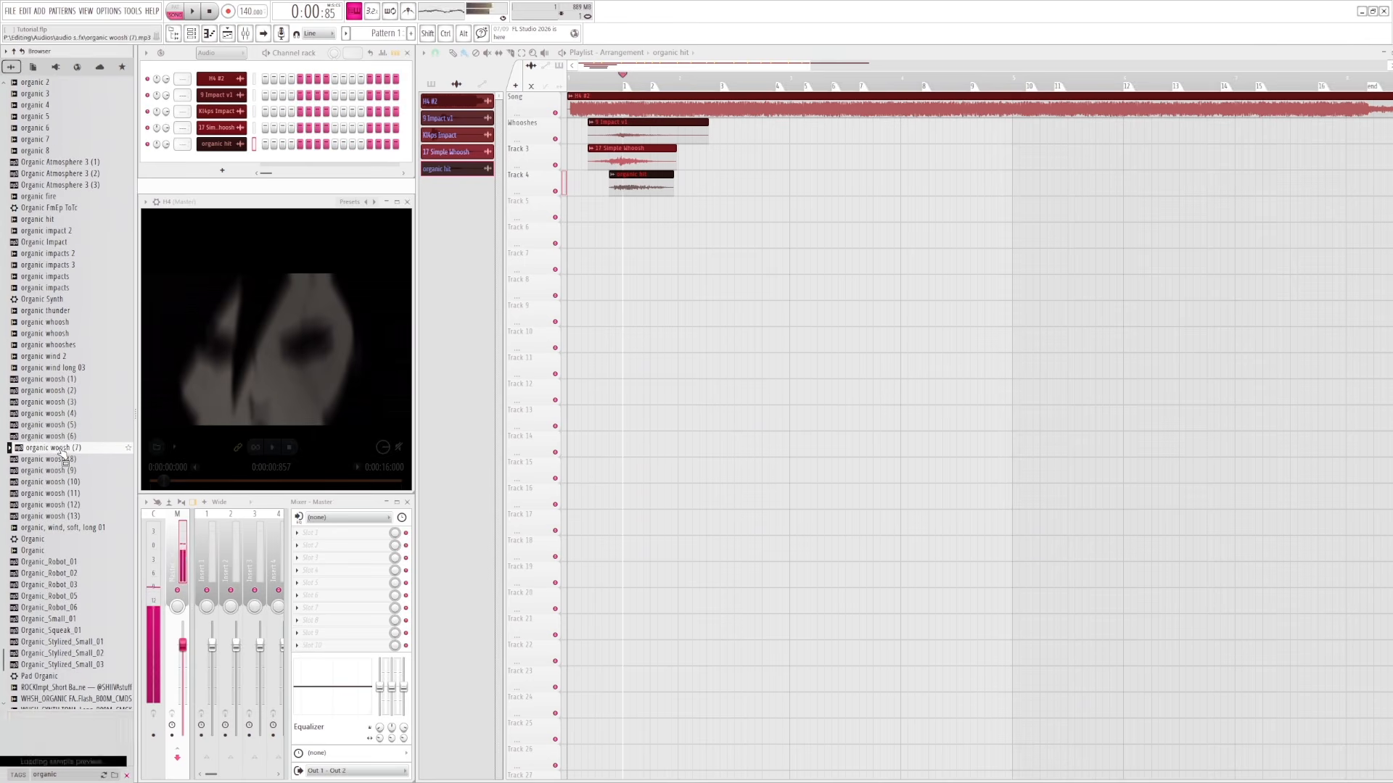
scroll(63, 435, "down", 1)
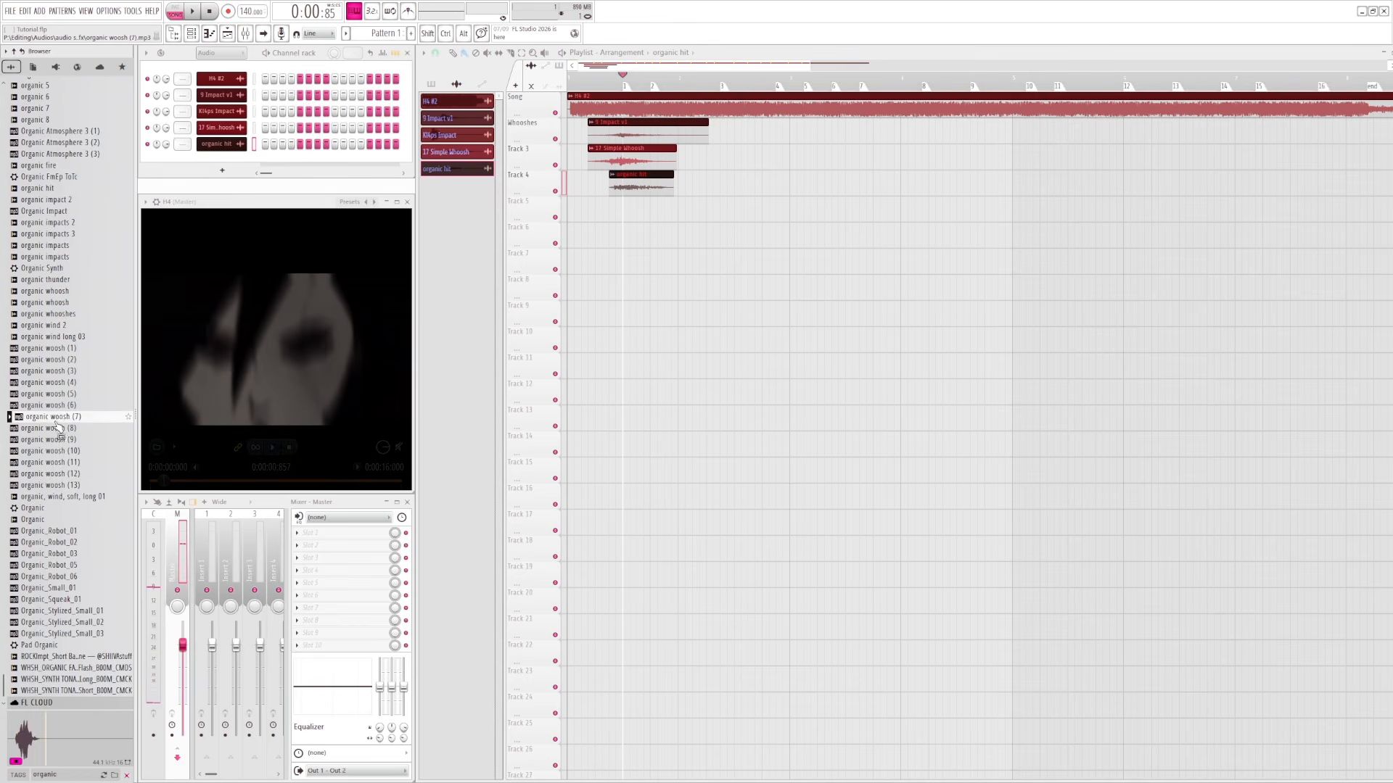
left_click(58, 428)
left_click(51, 416)
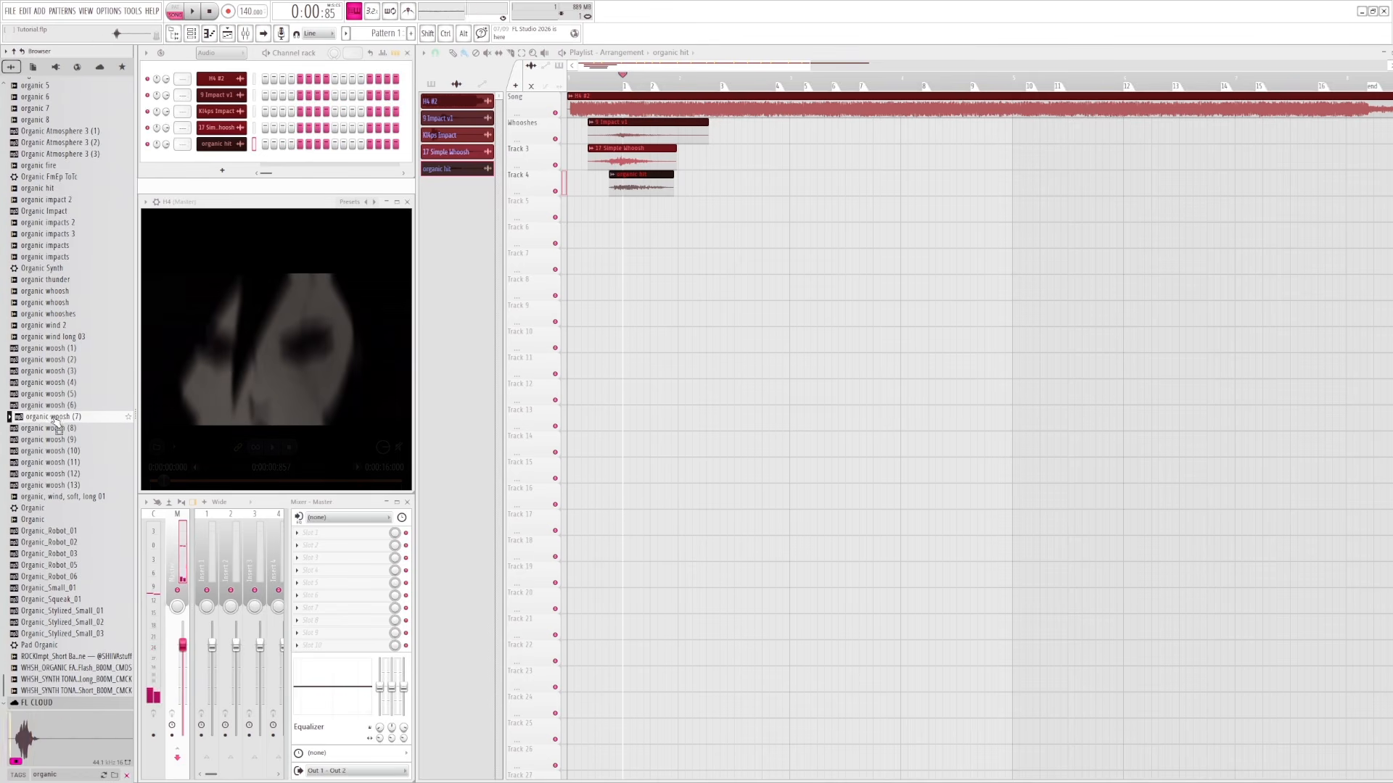
- Place the organic woosh (7) sample on Track 5 starting at marker 1, cut off its long tail and play the opening
left_click_drag(50, 426, 600, 211)
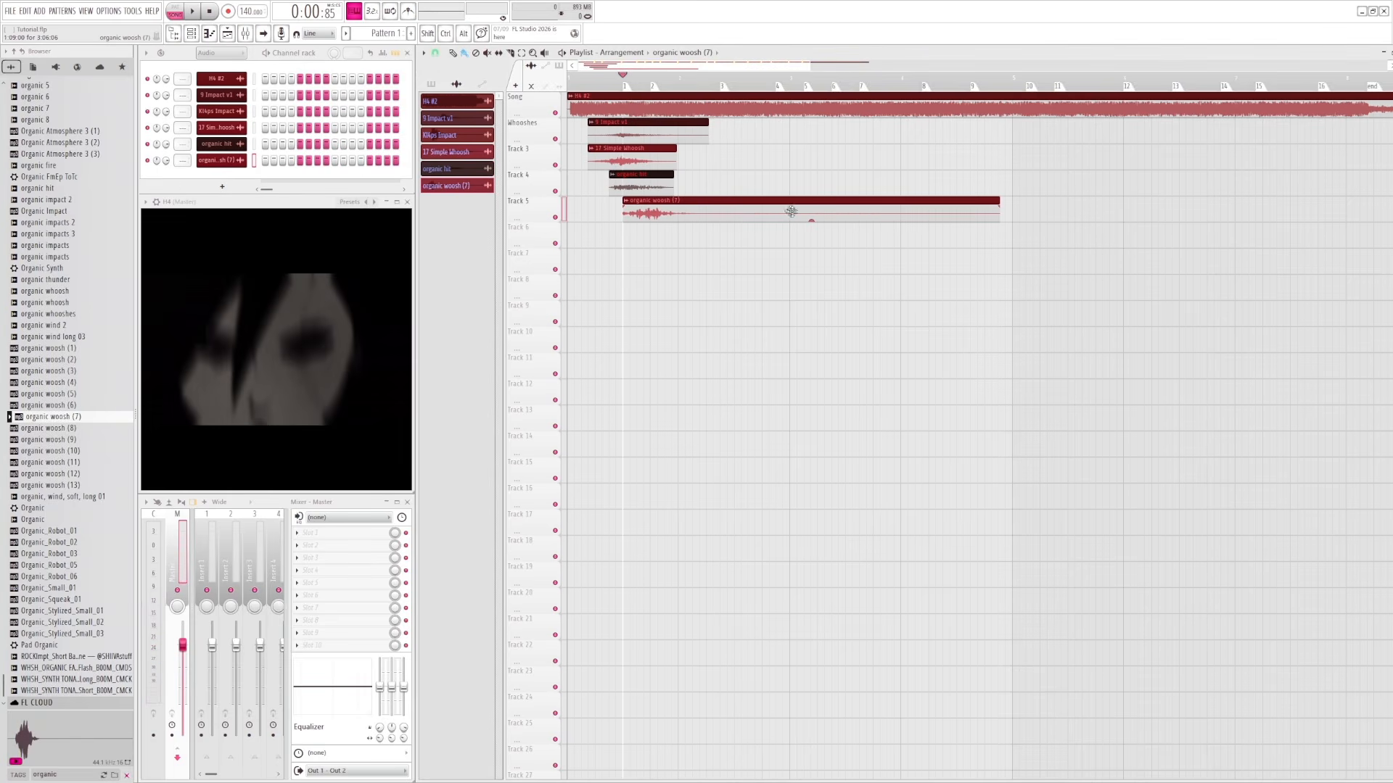
left_click_drag(1001, 201, 695, 194)
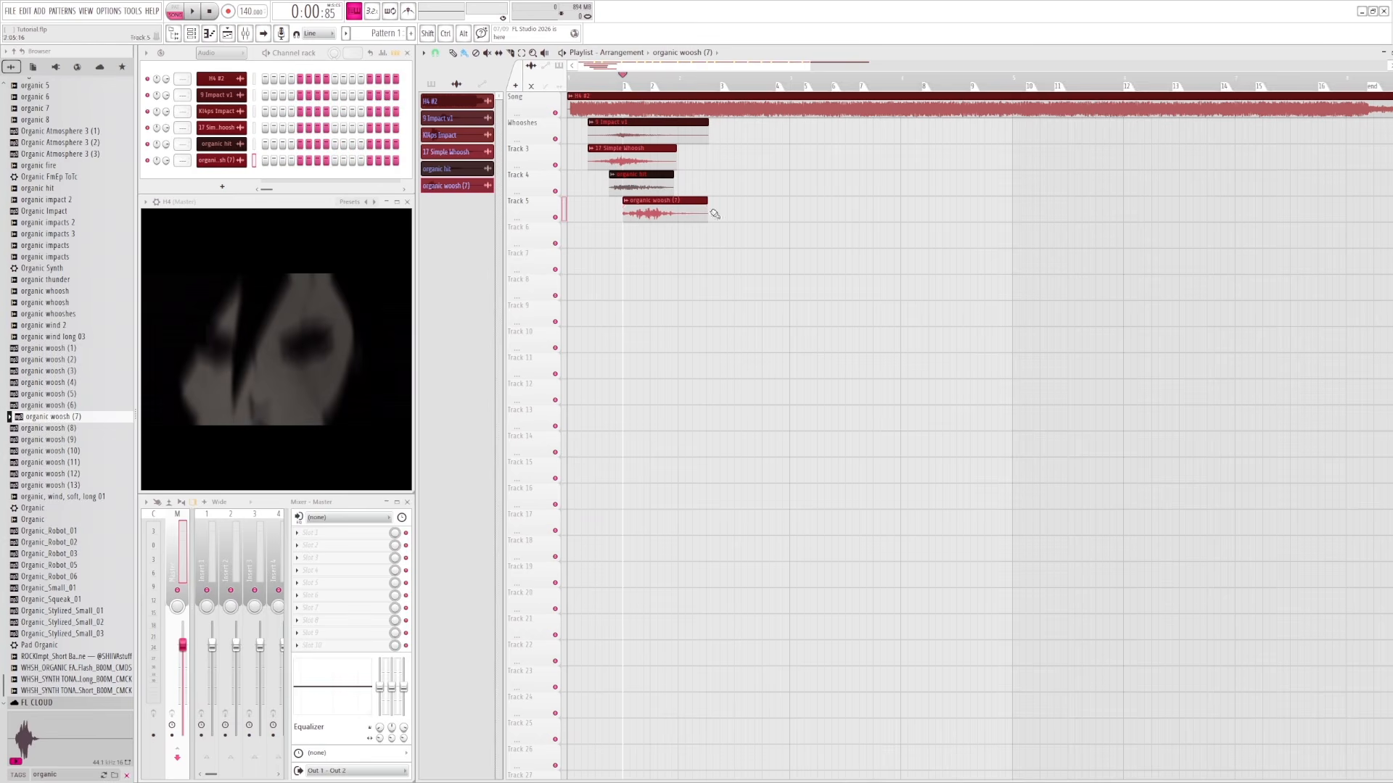
left_click_drag(625, 81, 605, 80)
key("space")
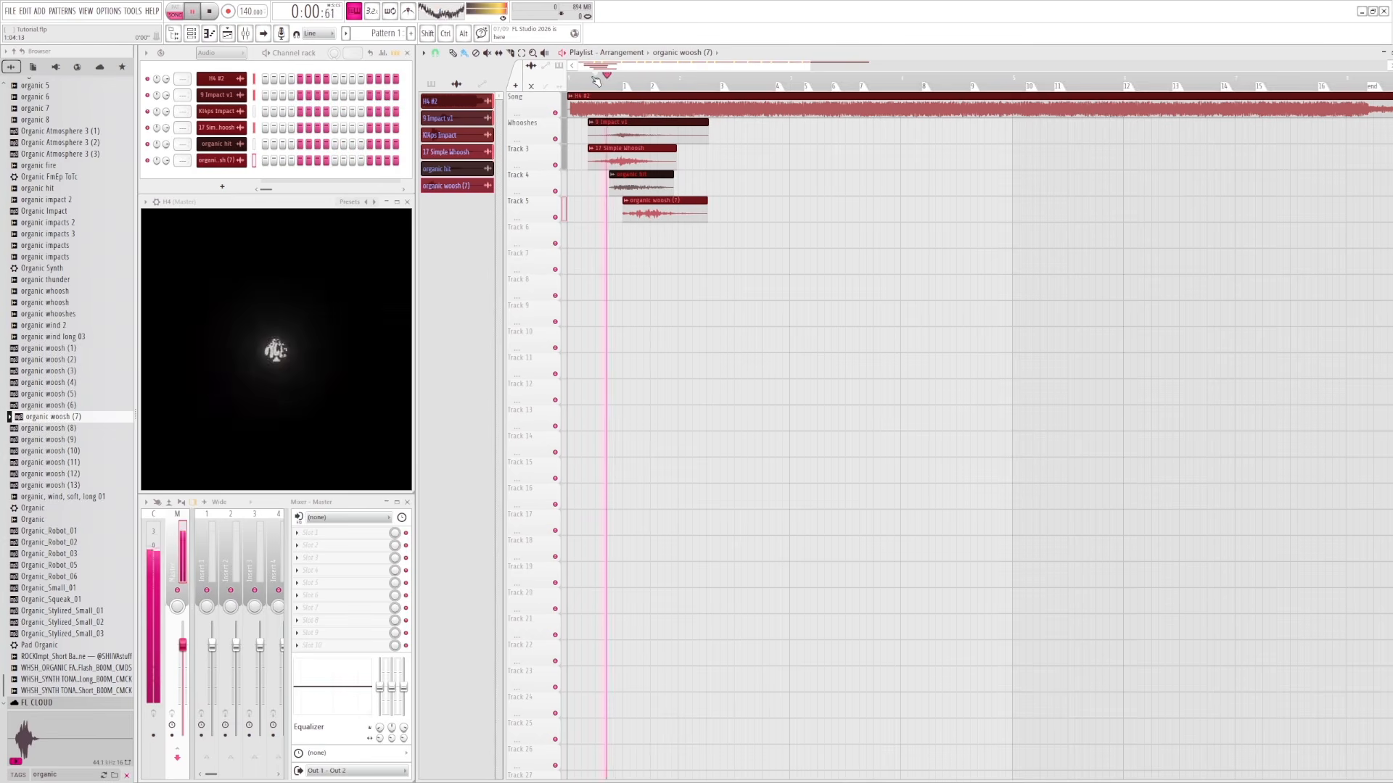
left_click(606, 80)
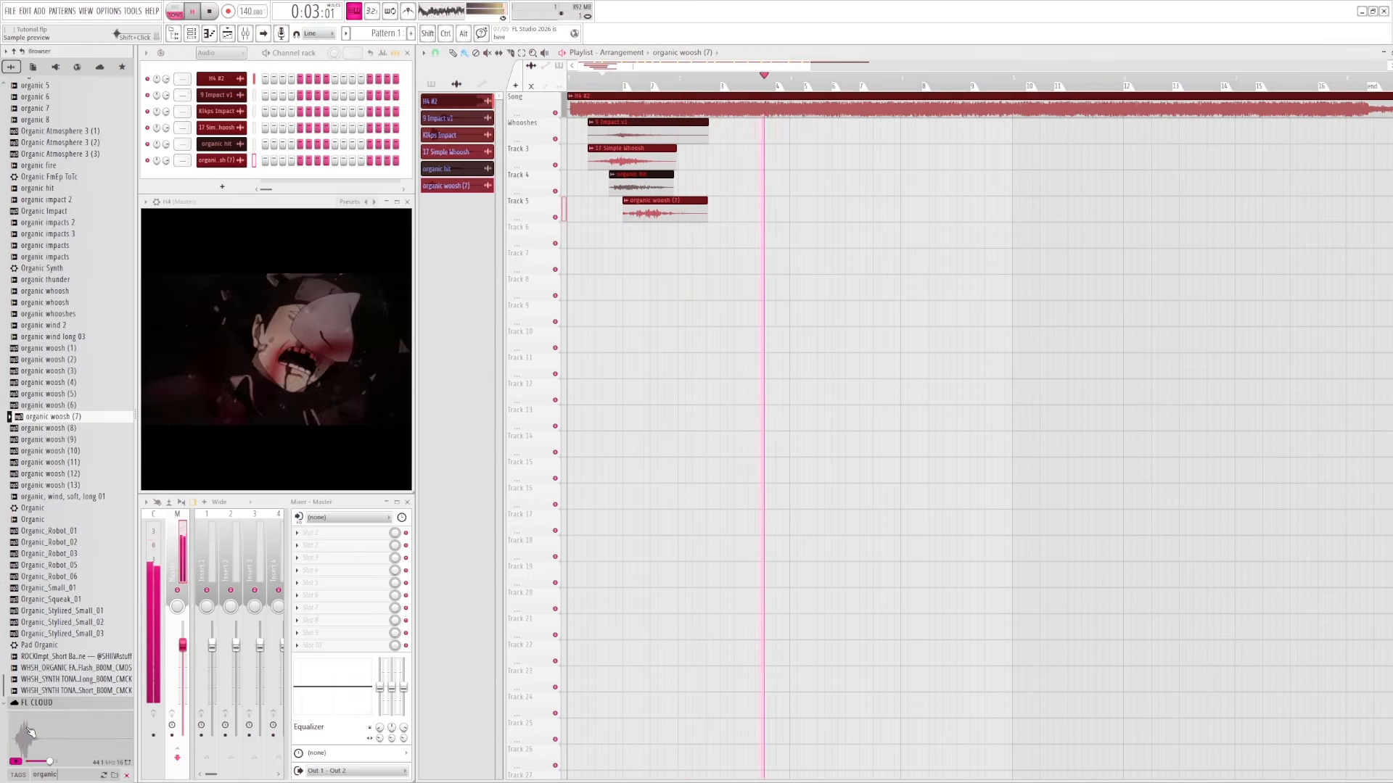
key("b")
left_click(756, 348)
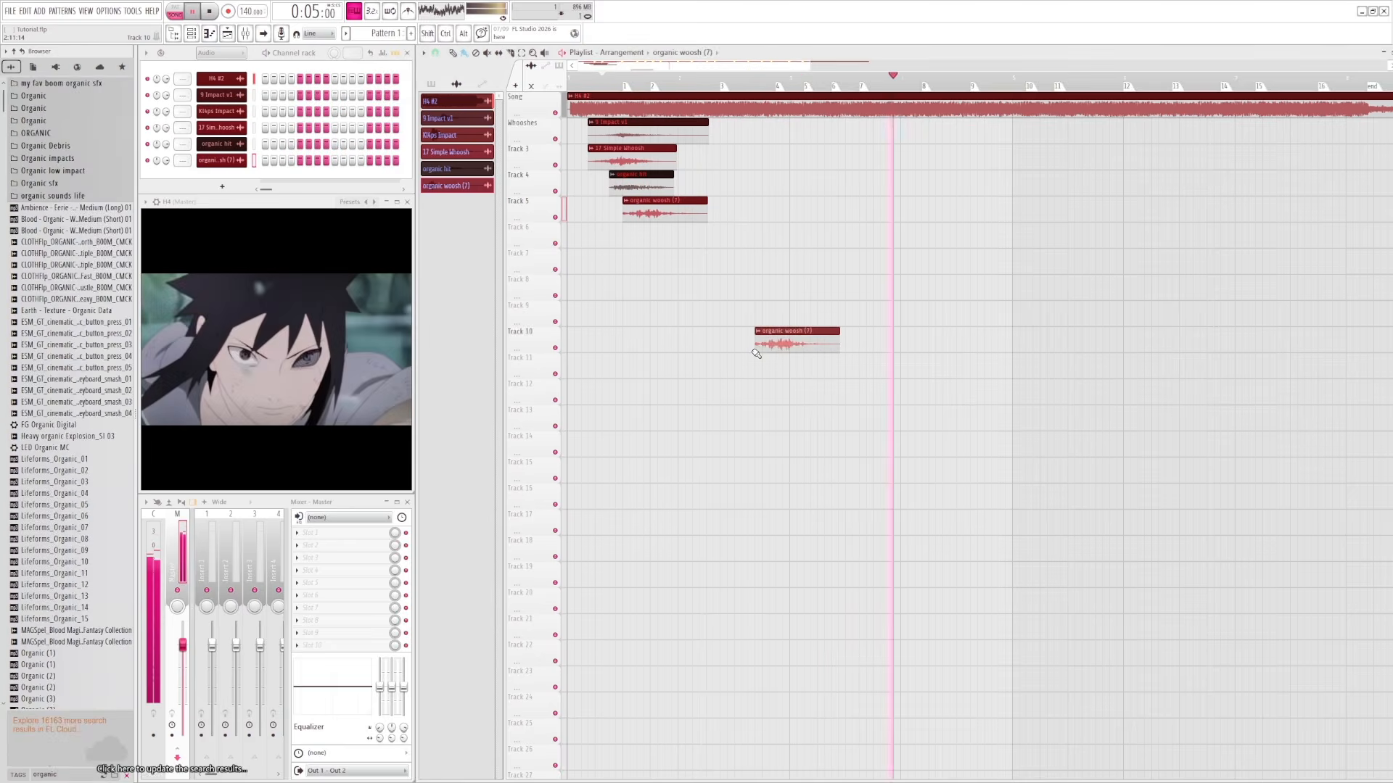
key("space")
right_click(756, 348)
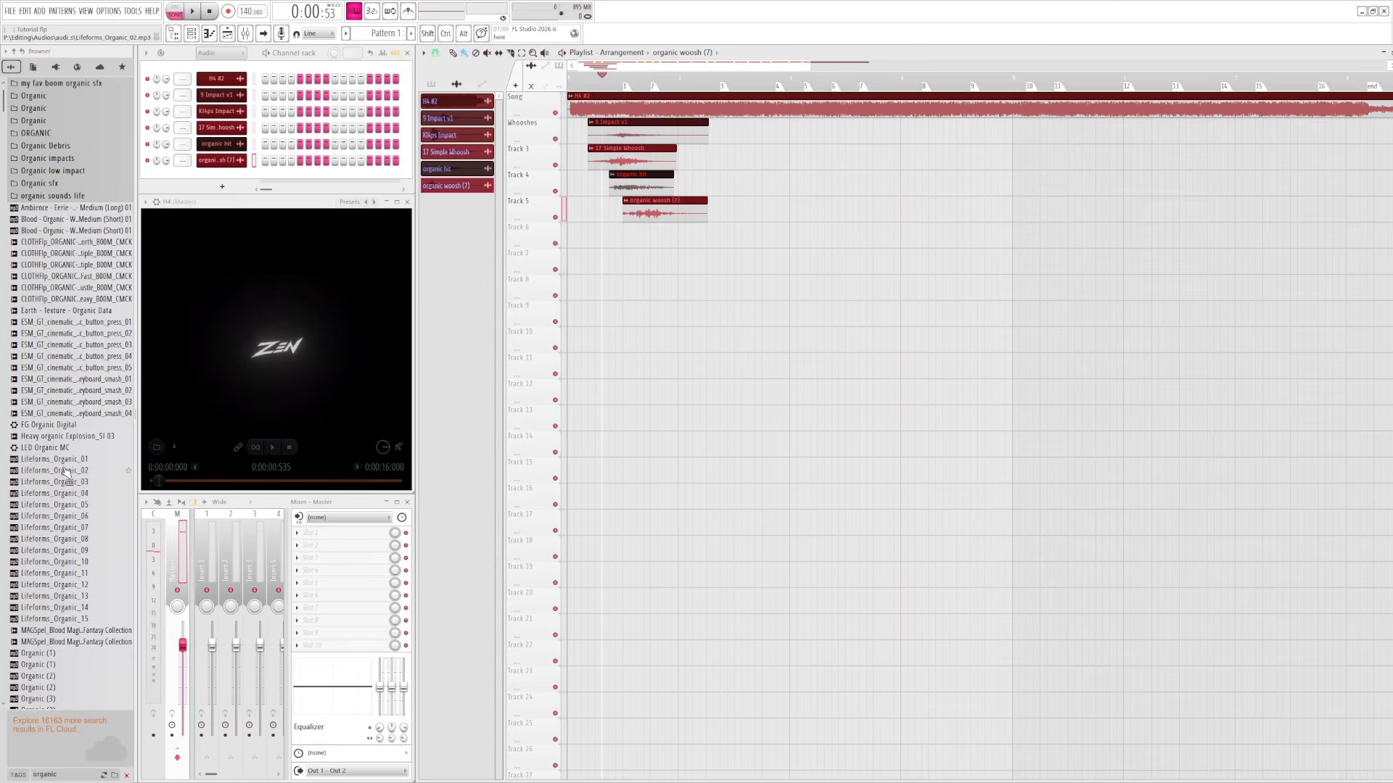
- Audition both organic whoosh samples, organic whooshes and organic woosh (7) for comparison
scroll(66, 473, "down", 15)
left_click(67, 392)
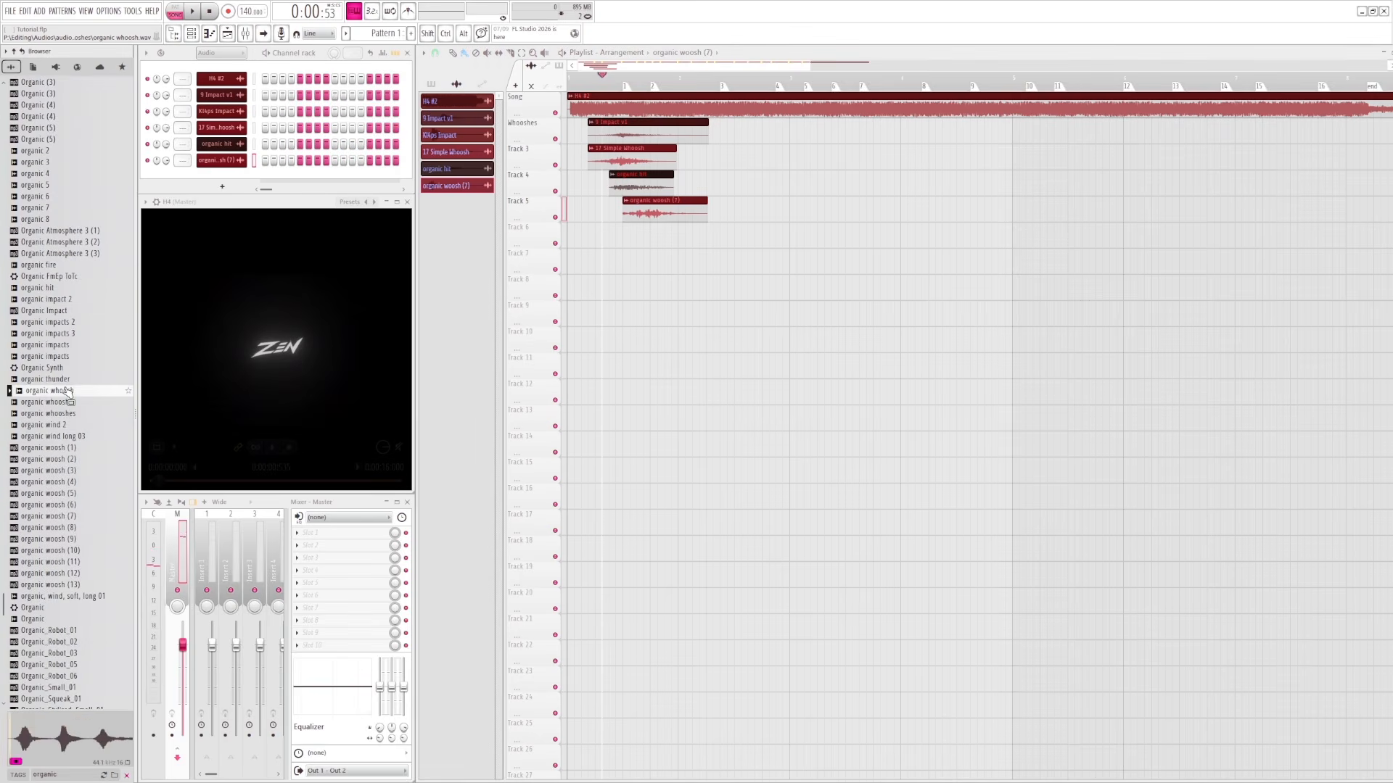
left_click(70, 403)
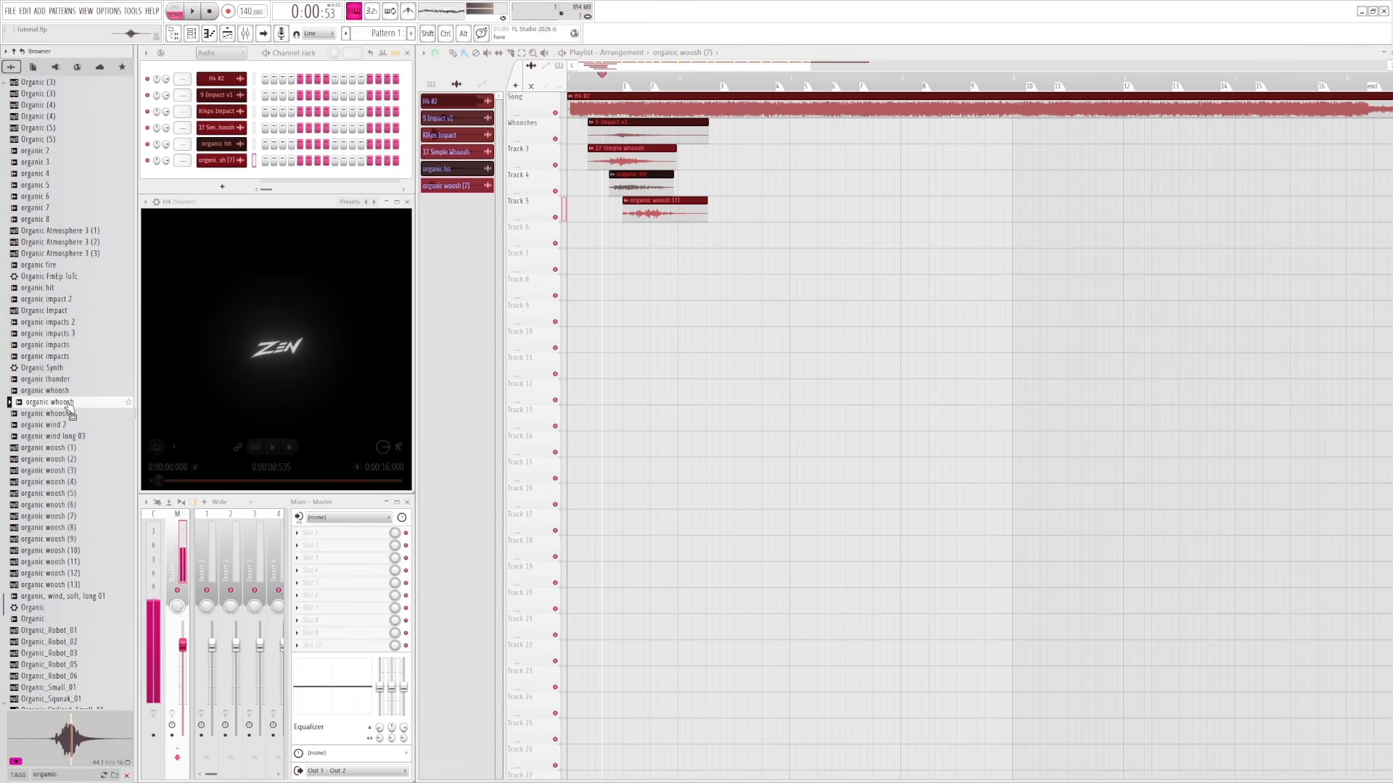
left_click(70, 413)
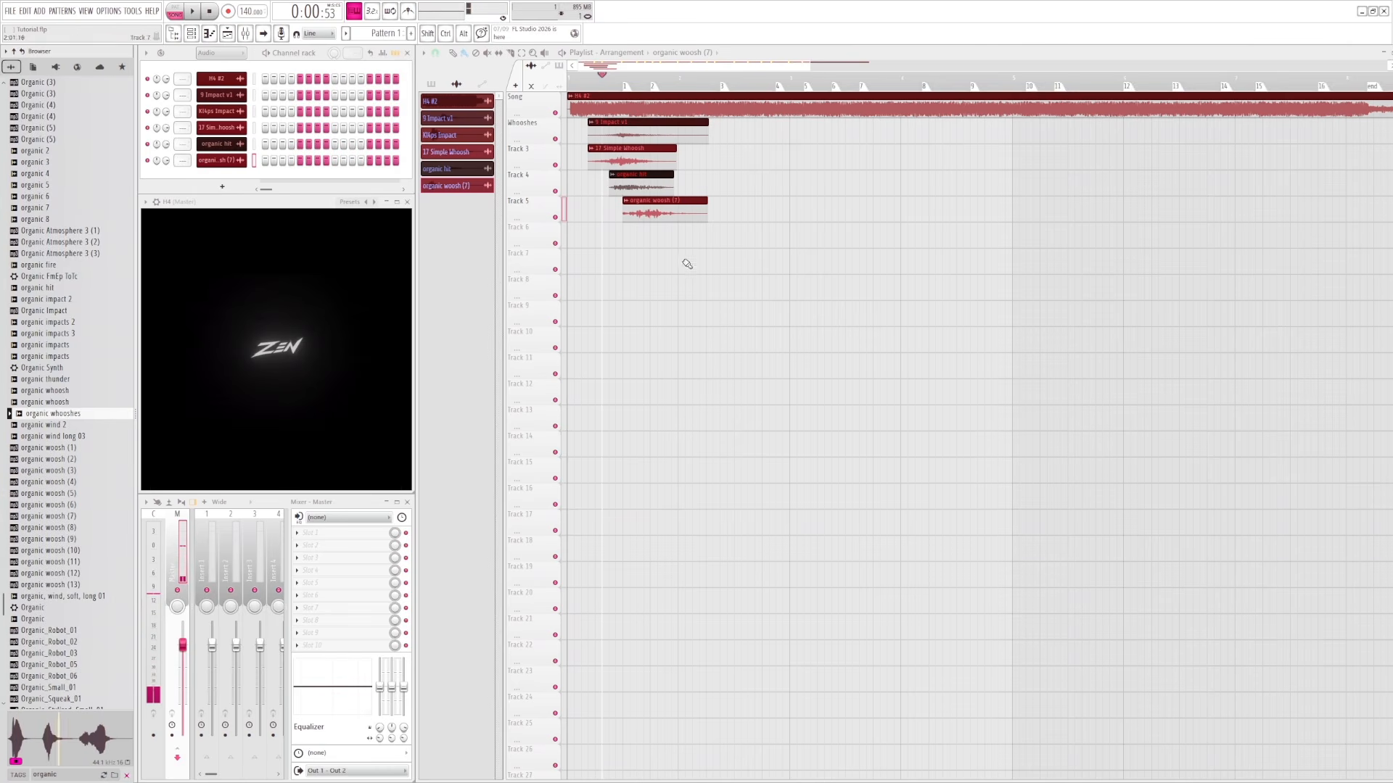
left_click(77, 516)
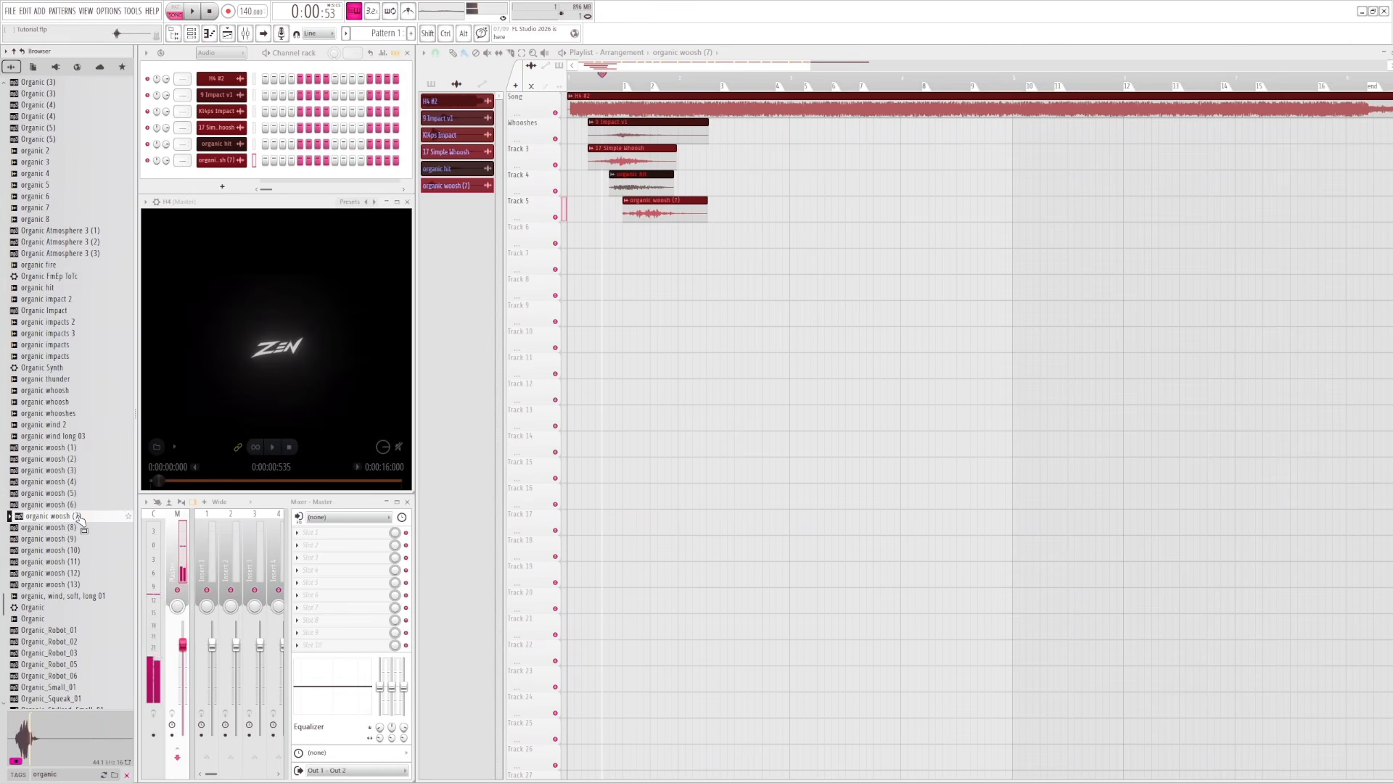
- Move the organic woosh (7) clip on Track 5 earlier so it peaks around marker 1, and replay the opening
left_click(623, 77)
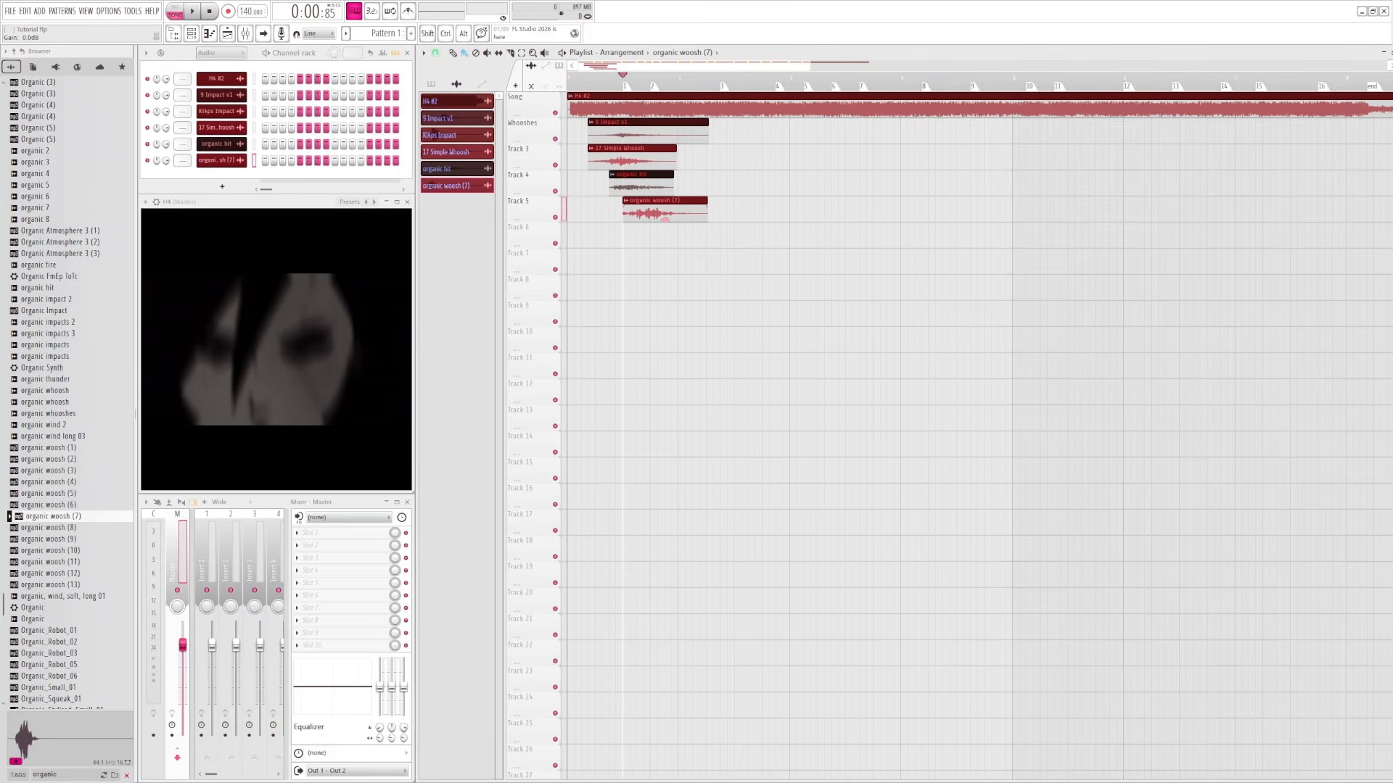
key("space")
key("space")
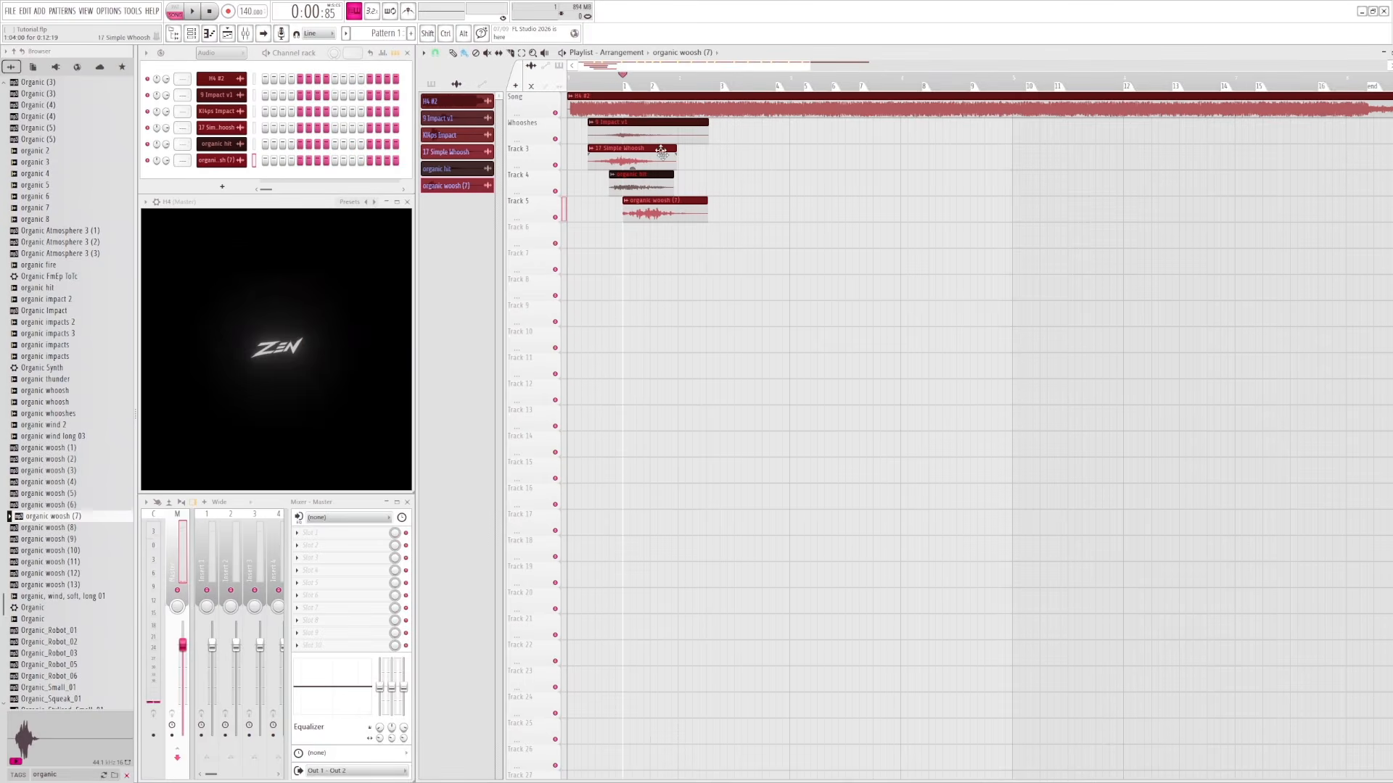
left_click_drag(681, 203, 663, 202)
key("space")
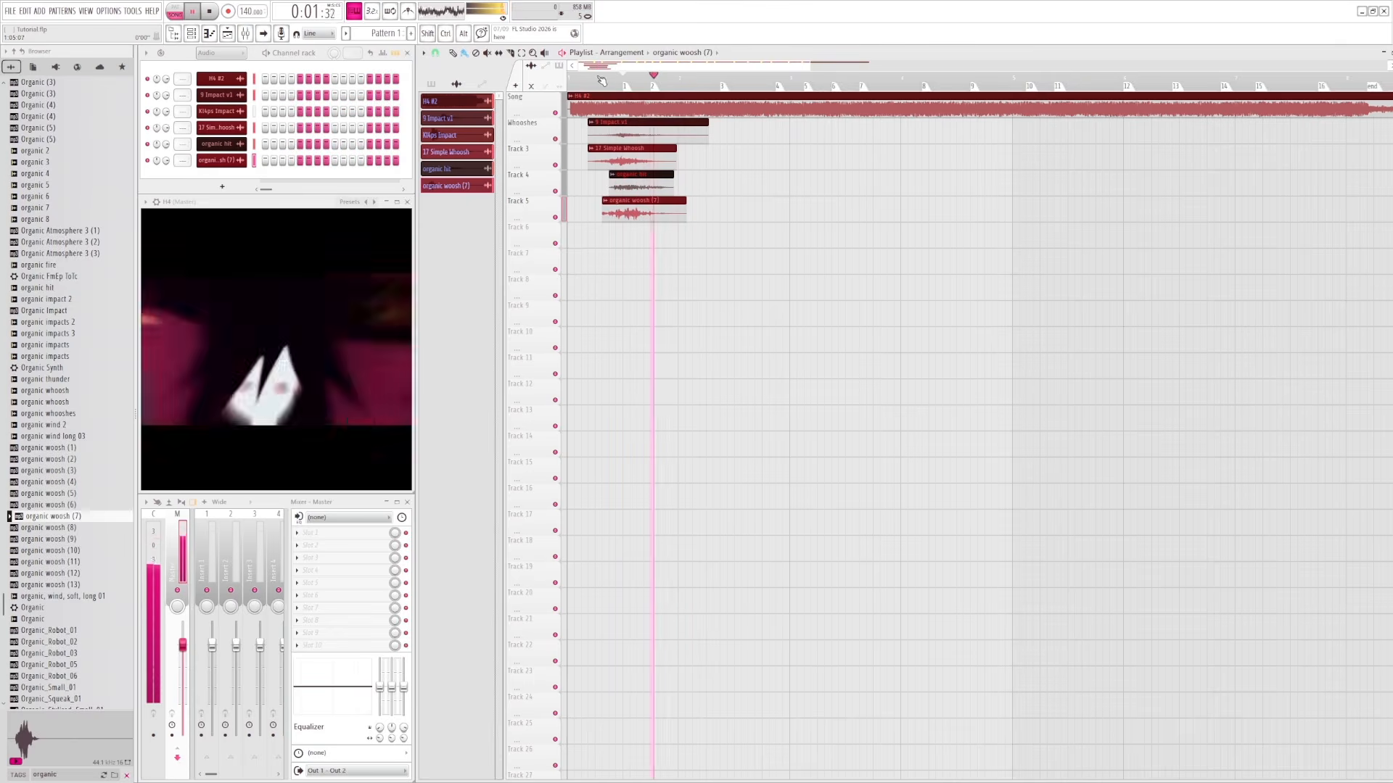
left_click(588, 77)
left_click(587, 77)
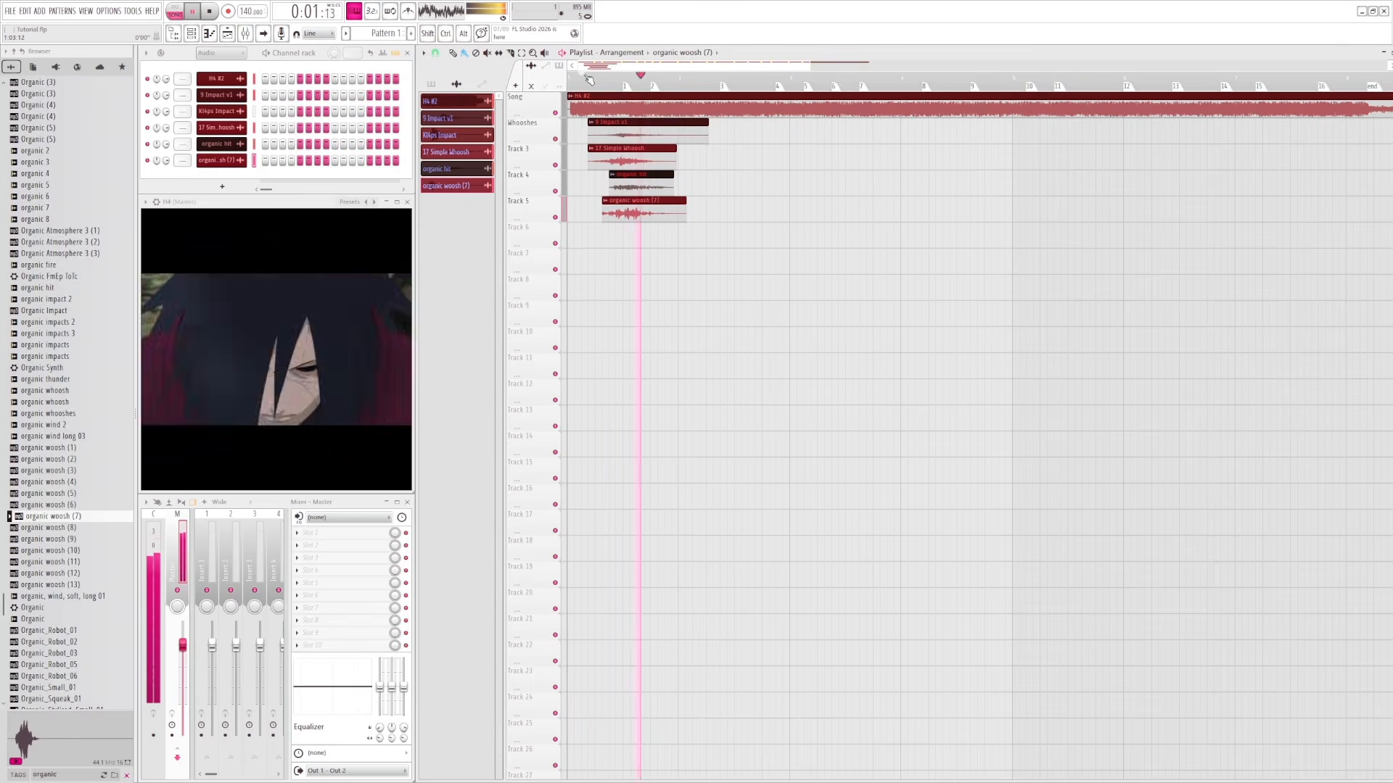
key("space")
- Nudge the organic woosh (7) clip slightly later to start level with the organic hit, add a short fade-in and replay it
left_click(624, 77)
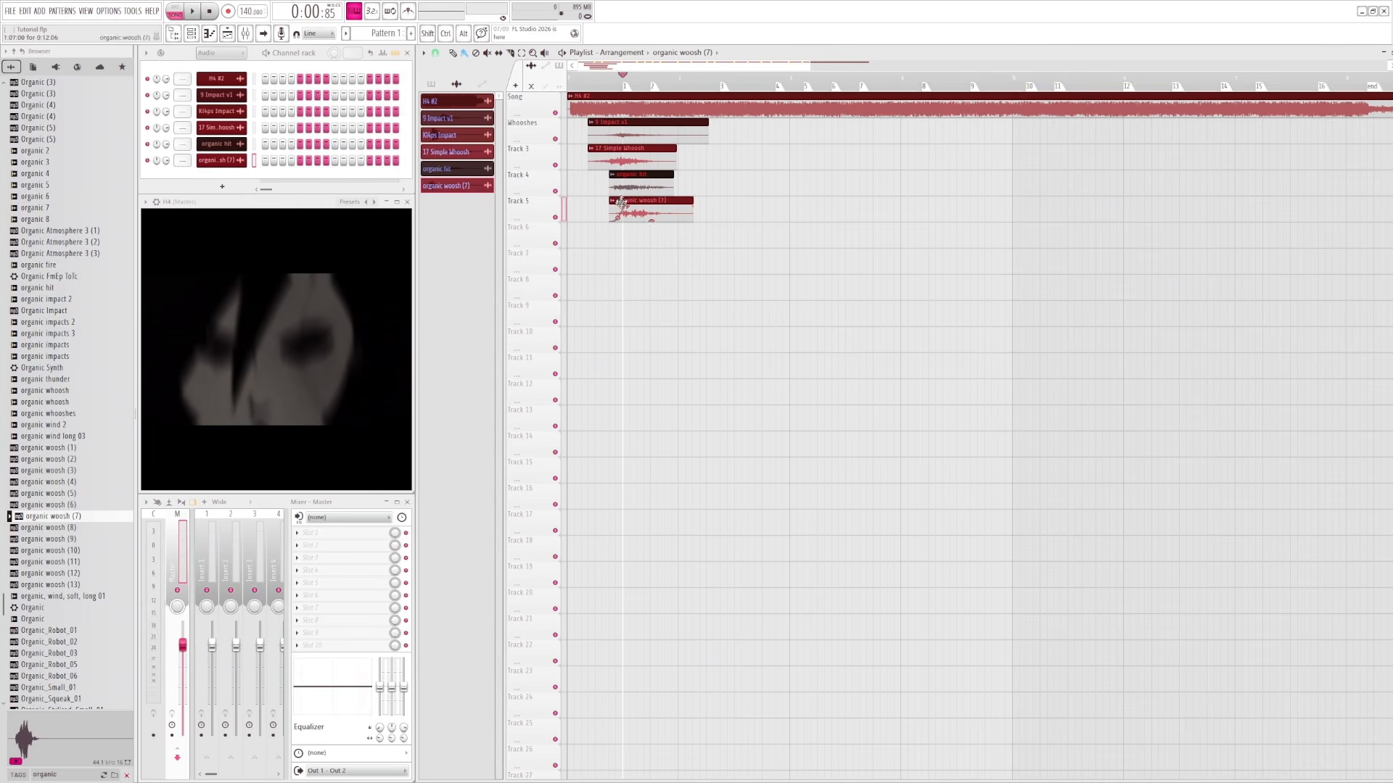
left_click_drag(625, 82, 595, 83)
key("space")
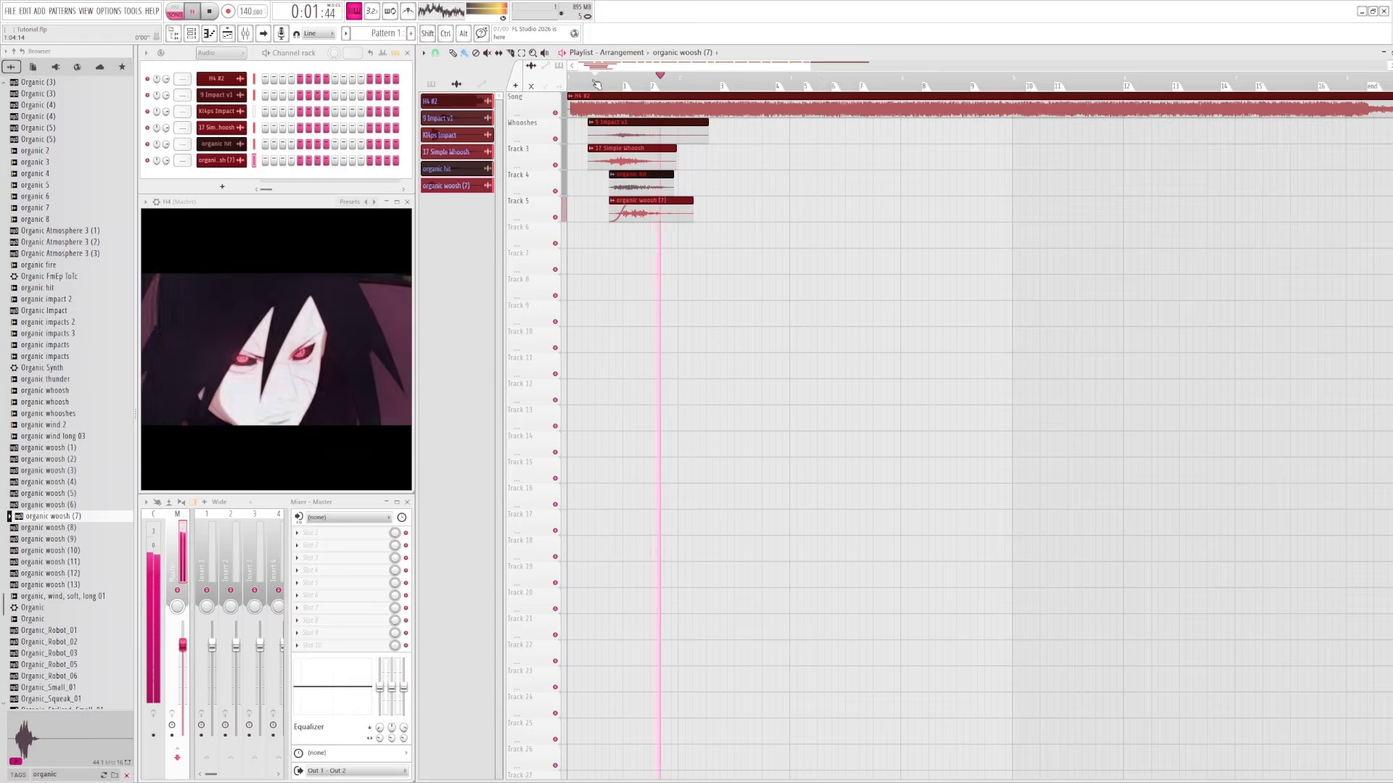
- Replay the opening, add a fade-out to the organic woosh (7) clip on Track 5 and lower its gain
left_click(596, 84)
key("space")
left_click(625, 79)
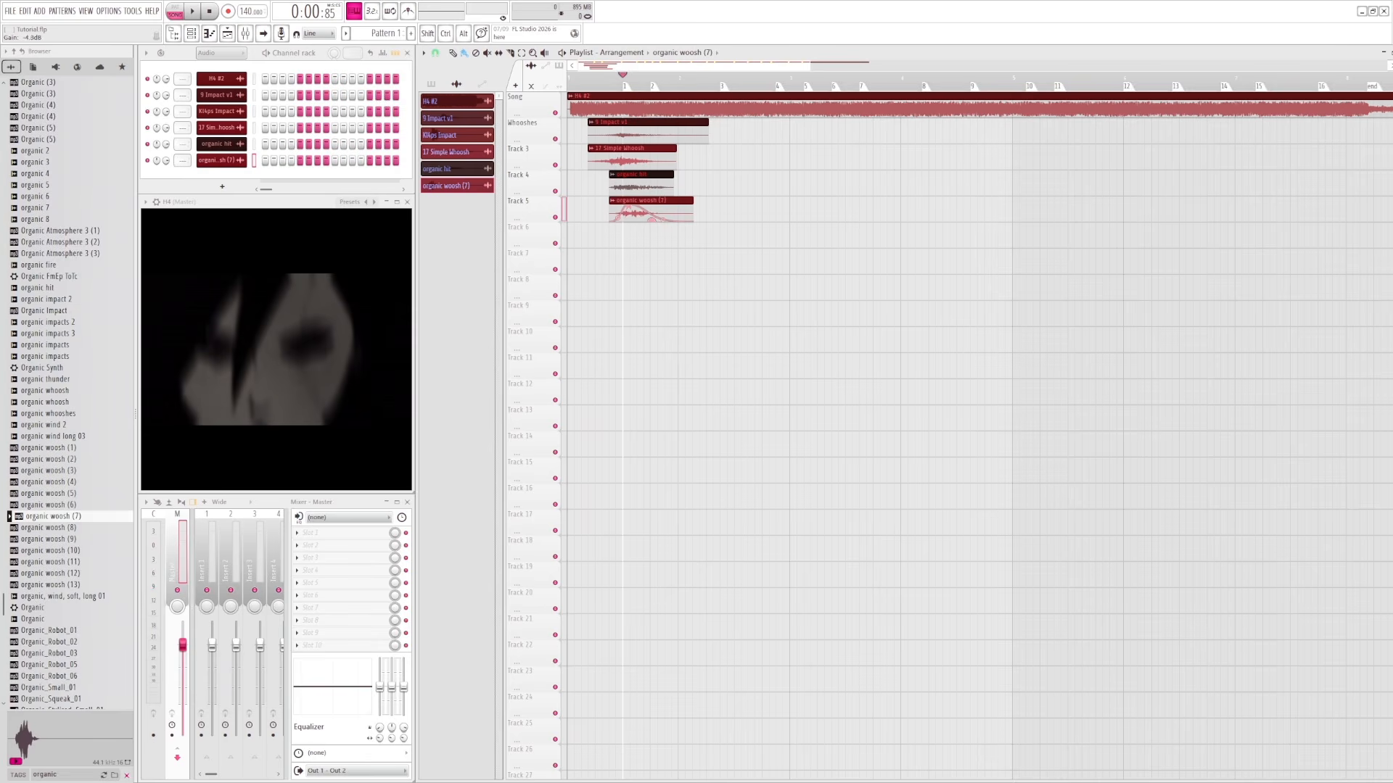
- Replay the opening several times to judge how the layered sounds work together around marker 1
left_click(597, 84)
key("space")
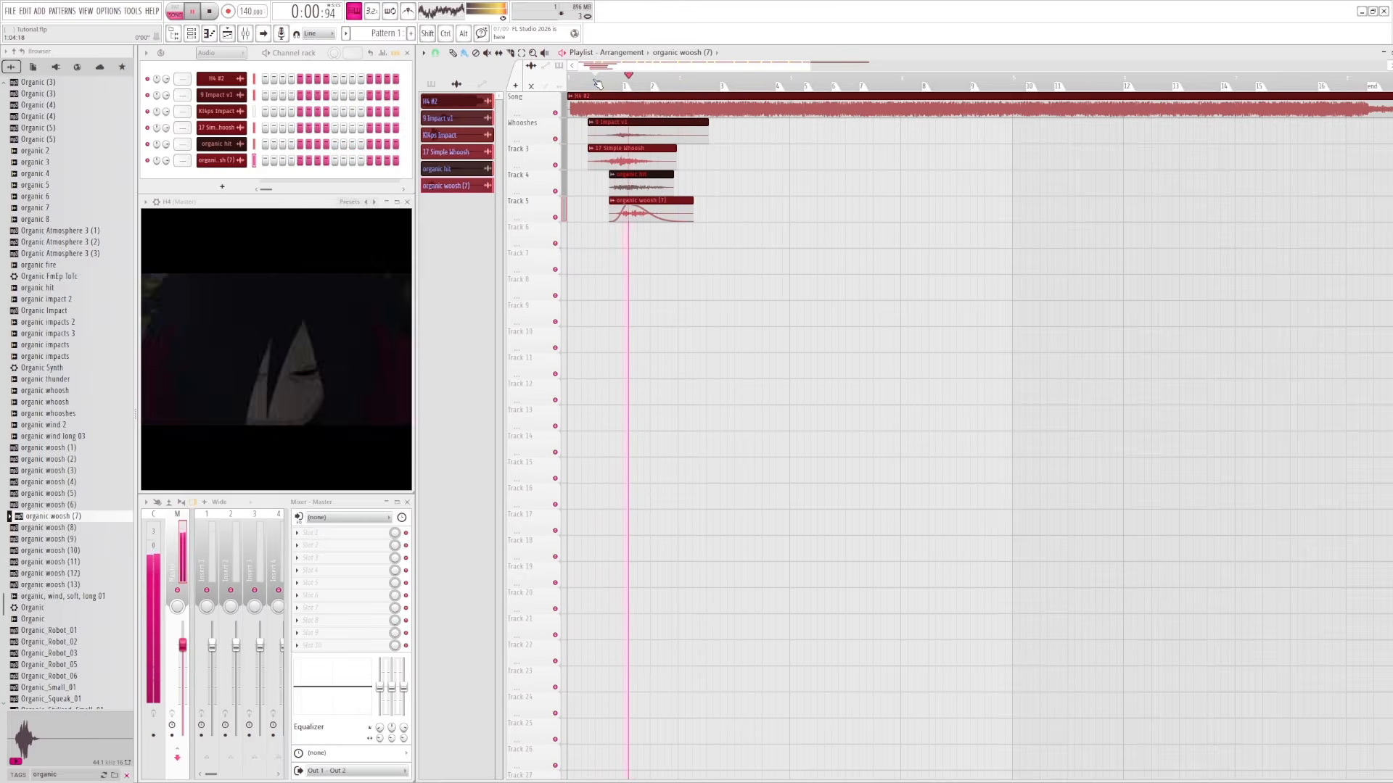
left_click(597, 84)
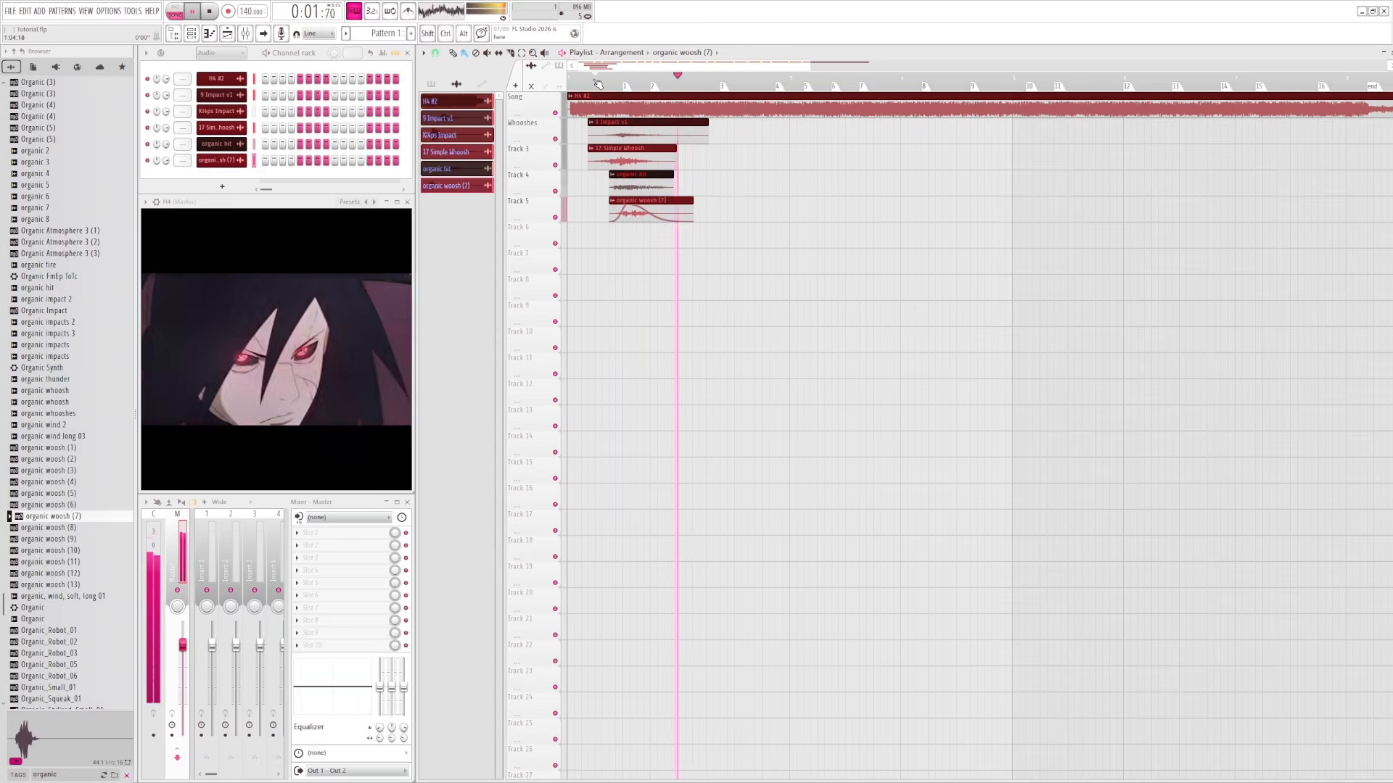
left_click(597, 84)
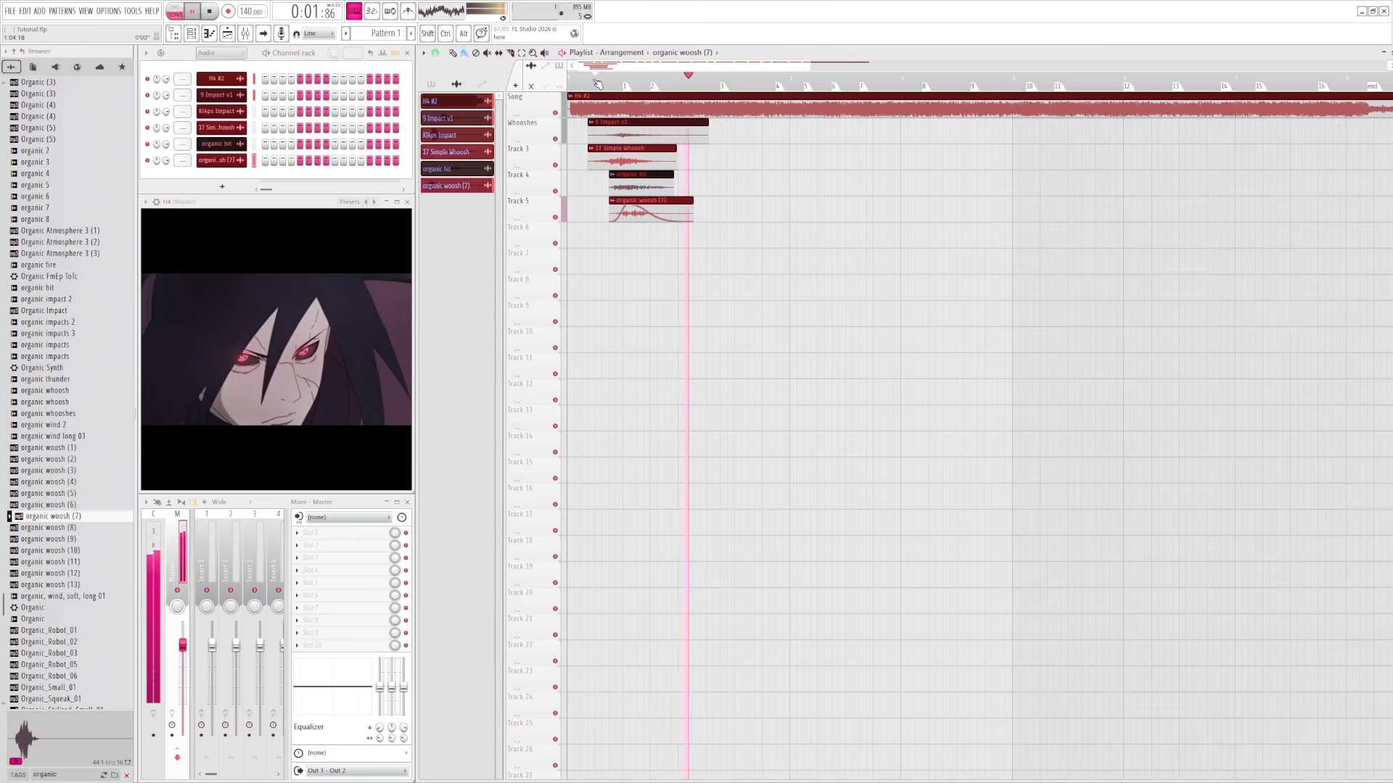
left_click(597, 84)
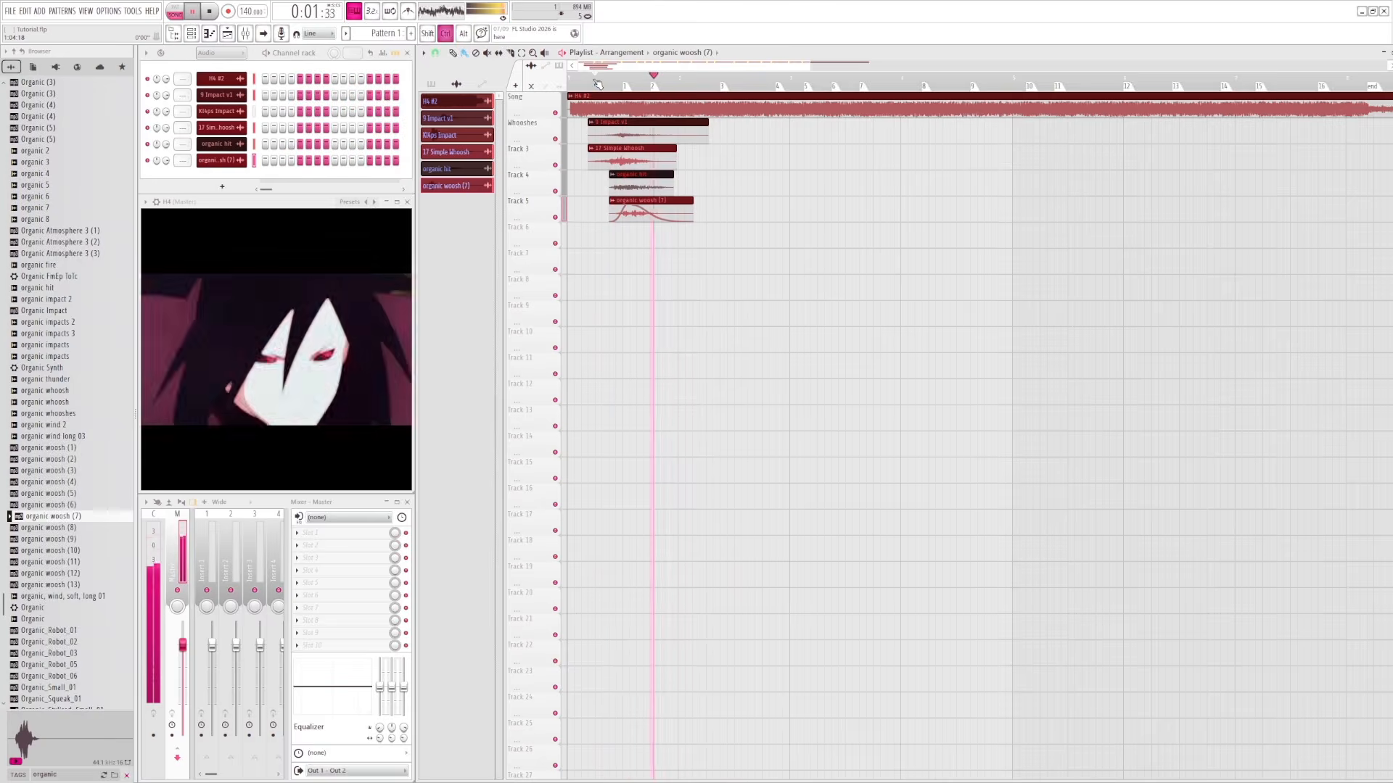
key("space")
key("space")
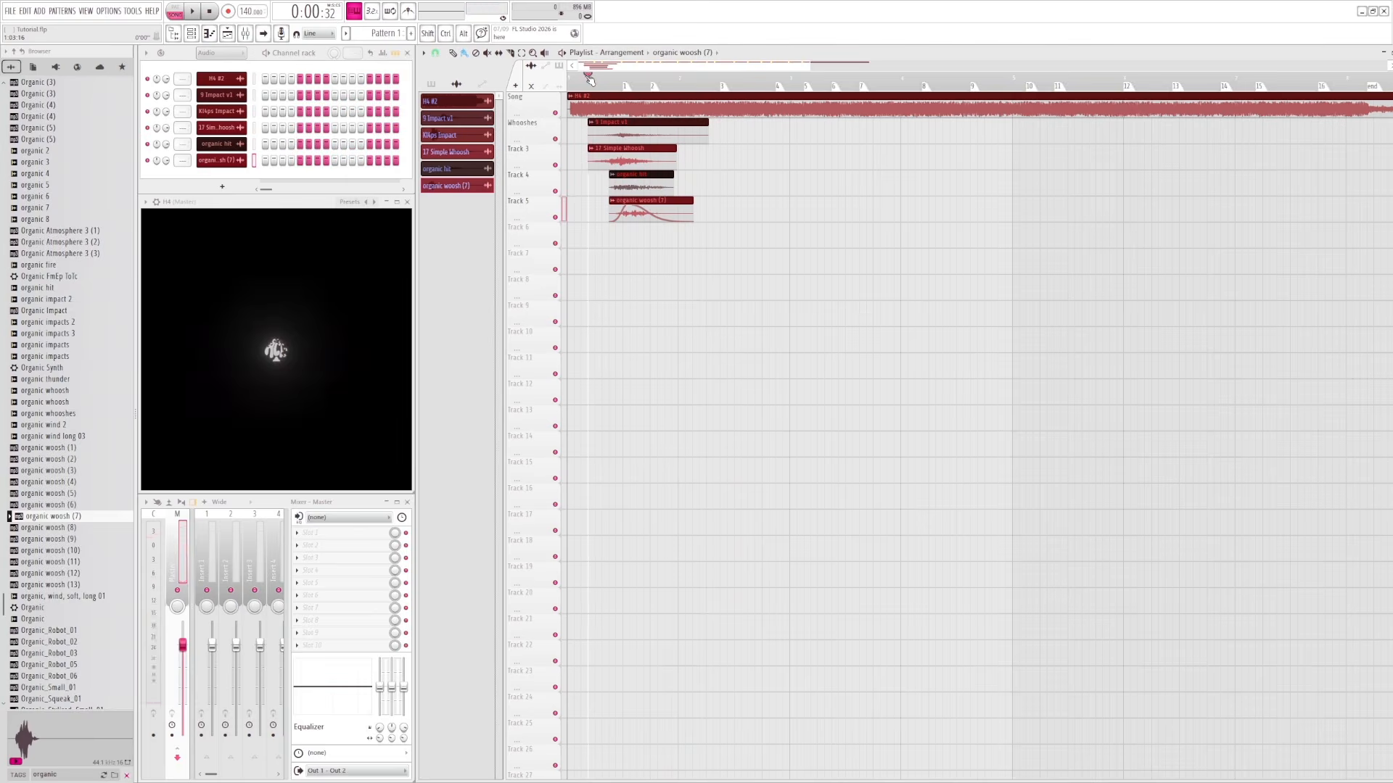
left_click(597, 84)
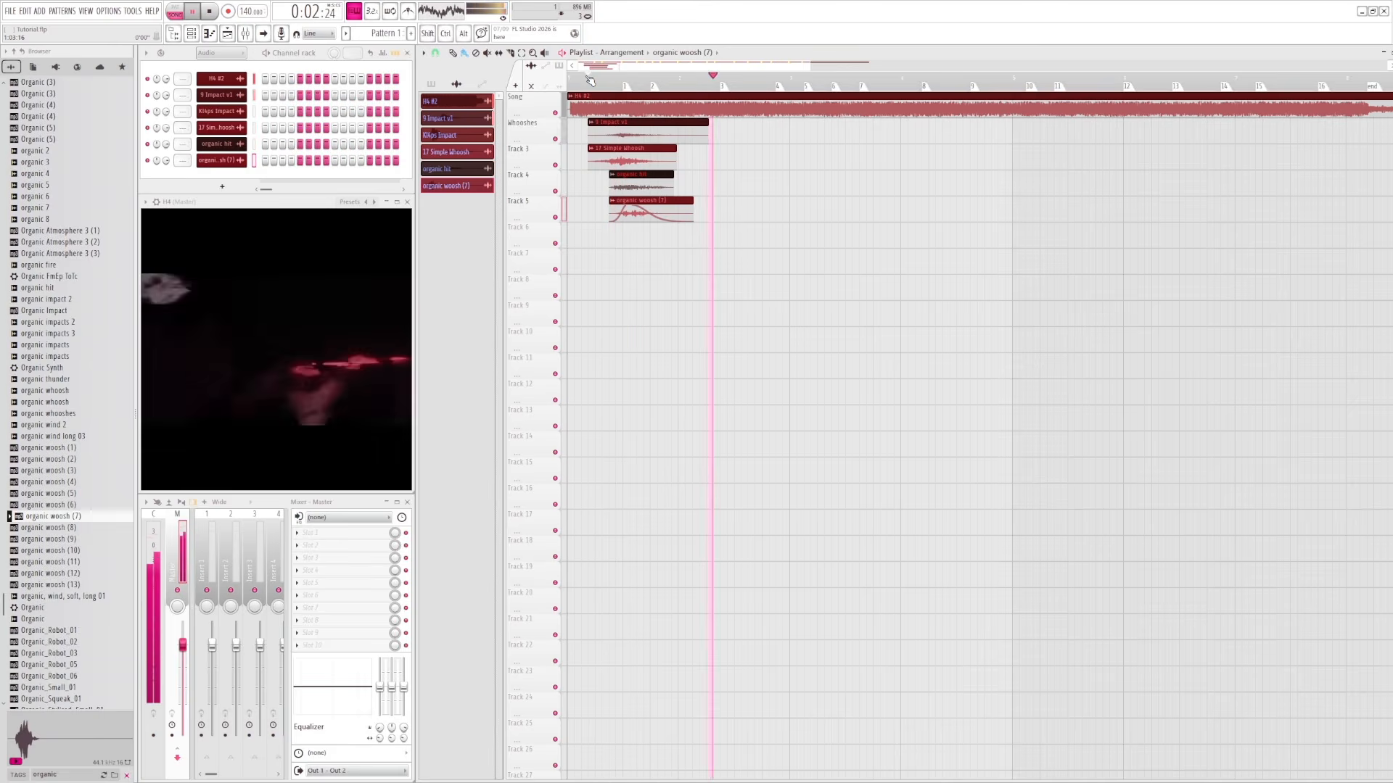
- Try the opening without the organic hit clip on Track 4, and undo its deletion
left_click(592, 85)
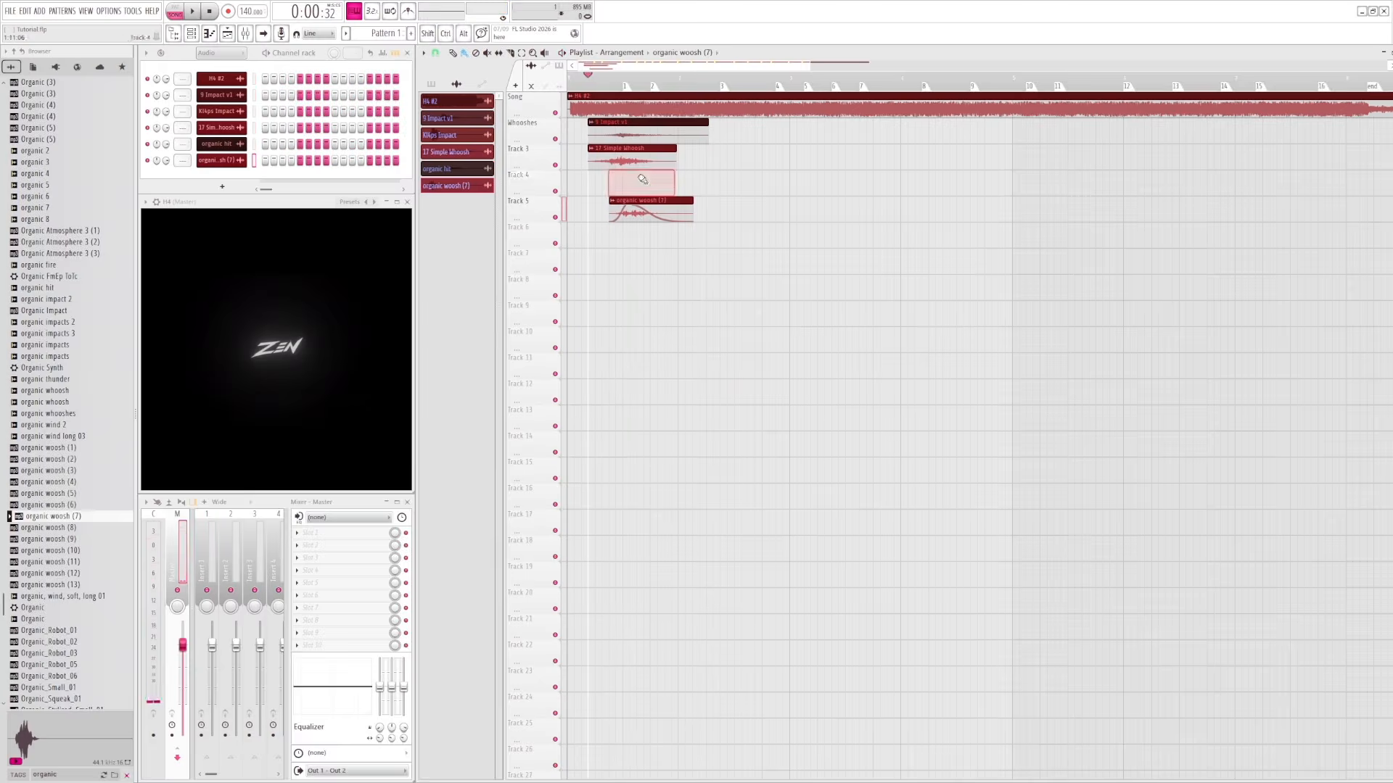
left_click(600, 84)
key("space")
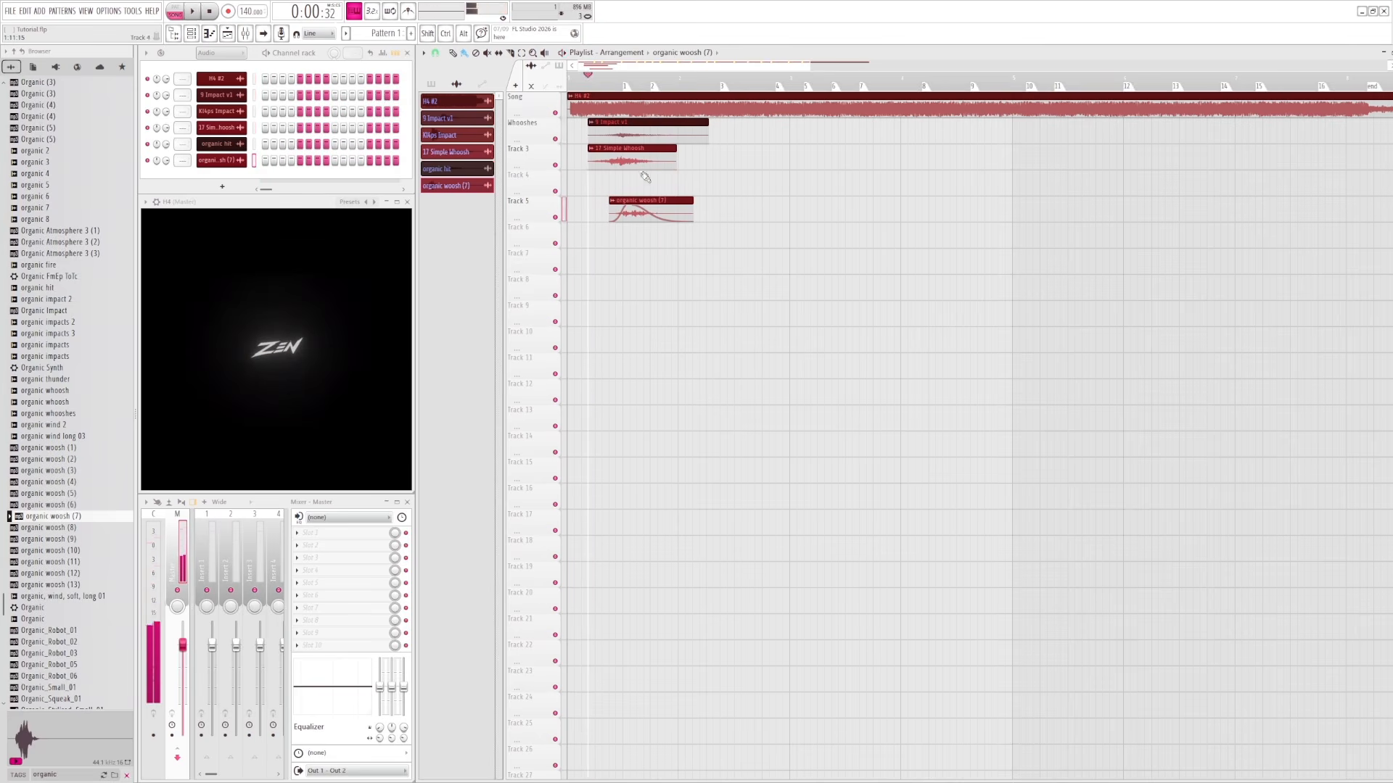
key("ctrl+z")
- Delete the organic woosh (7) clip from Track 5 and the organic hit clip from Track 4, replaying after each removal
right_click(650, 203)
key("space")
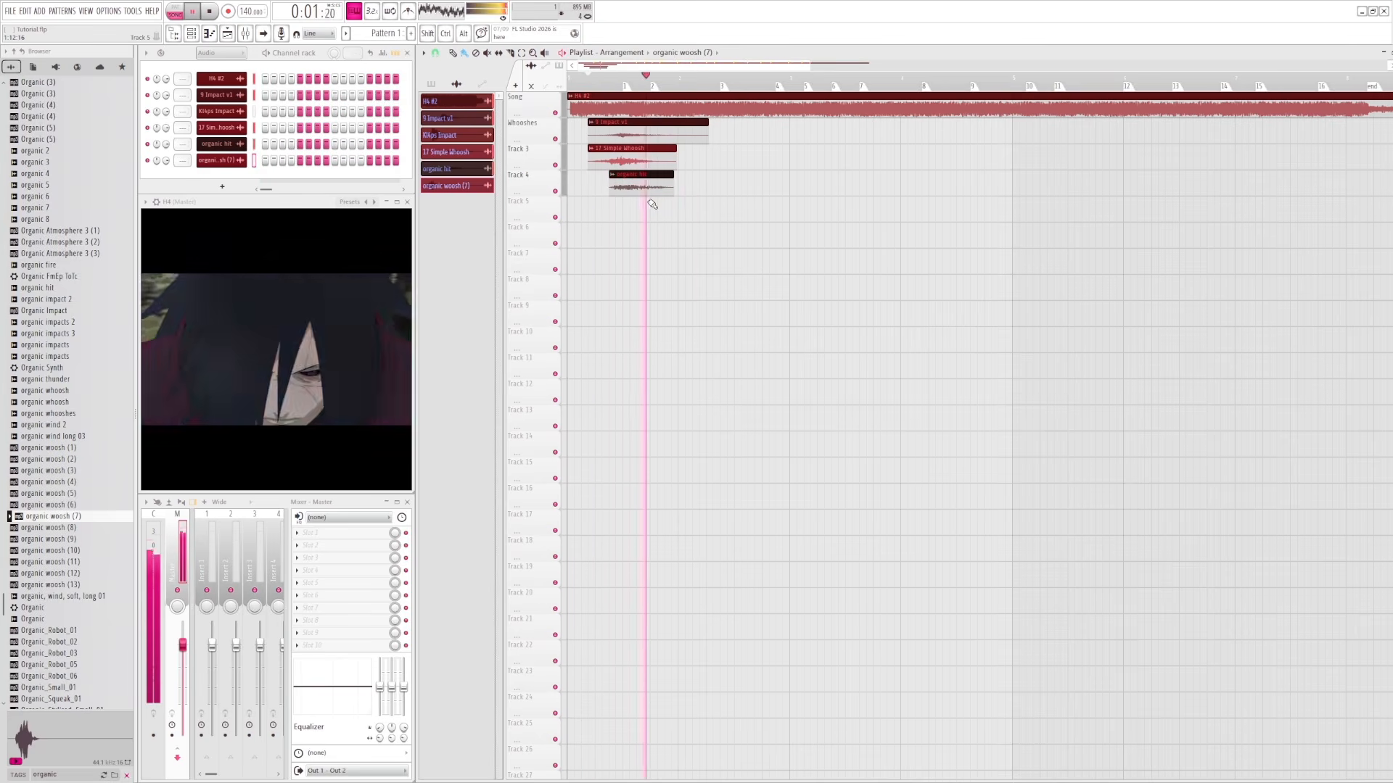
key("space")
right_click(628, 177)
key("space")
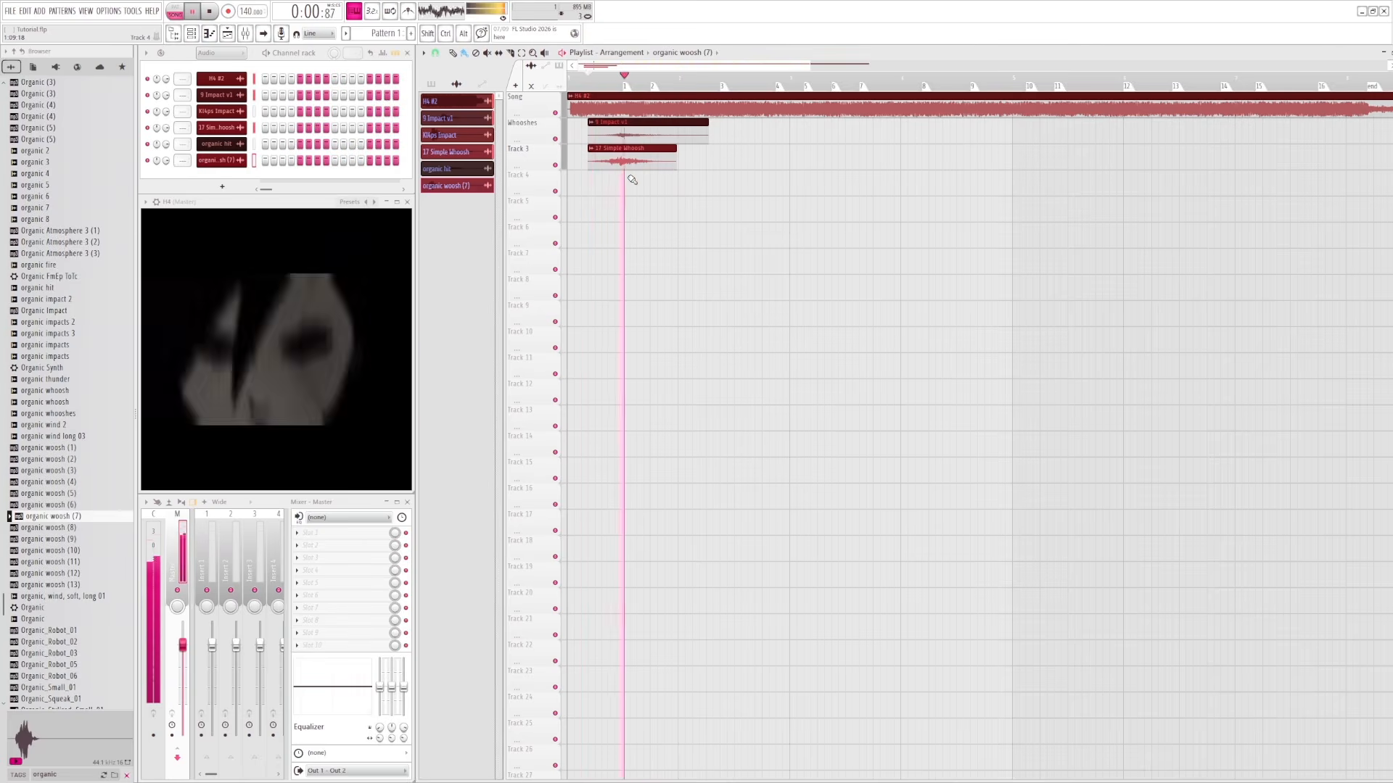
- Replay the opening without the organic layers and save the project
key("space")
key("space")
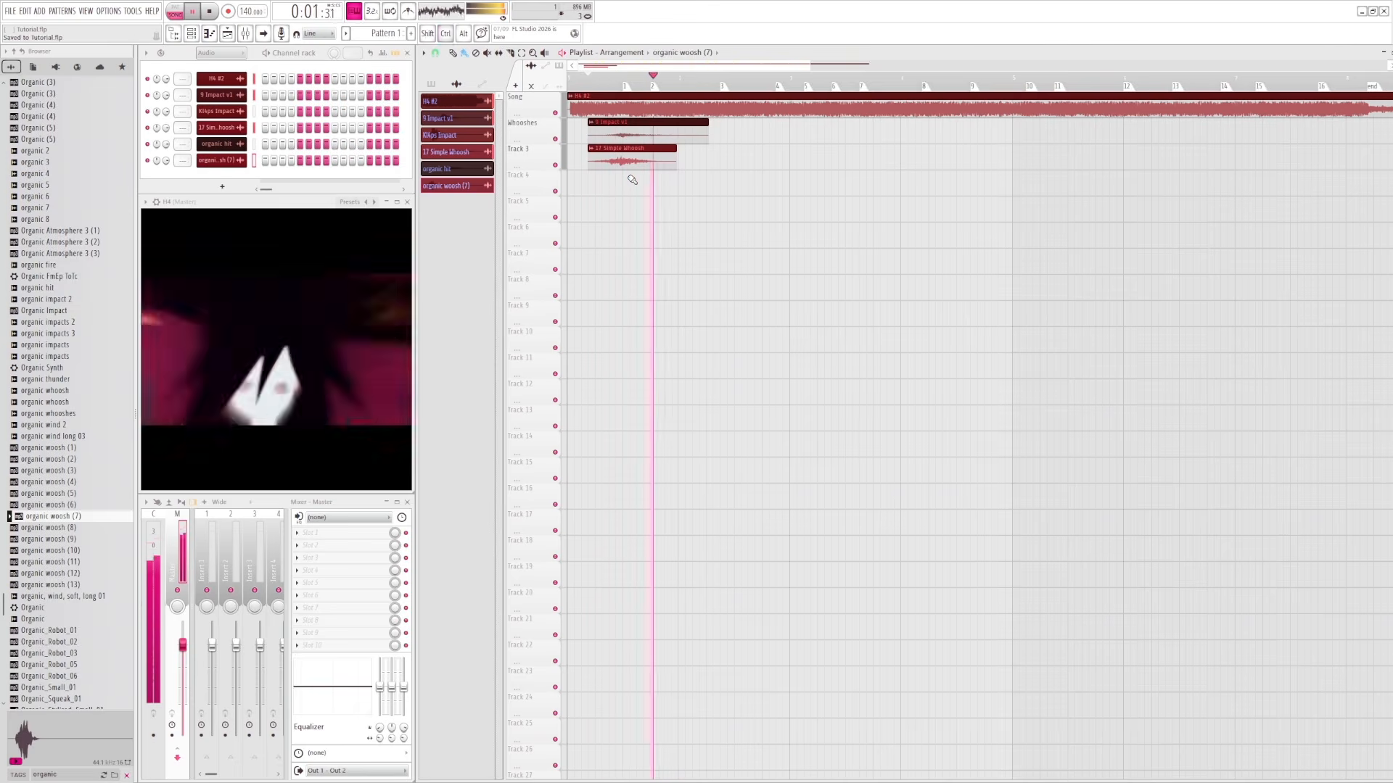
key("space")
key("ctrl+s")
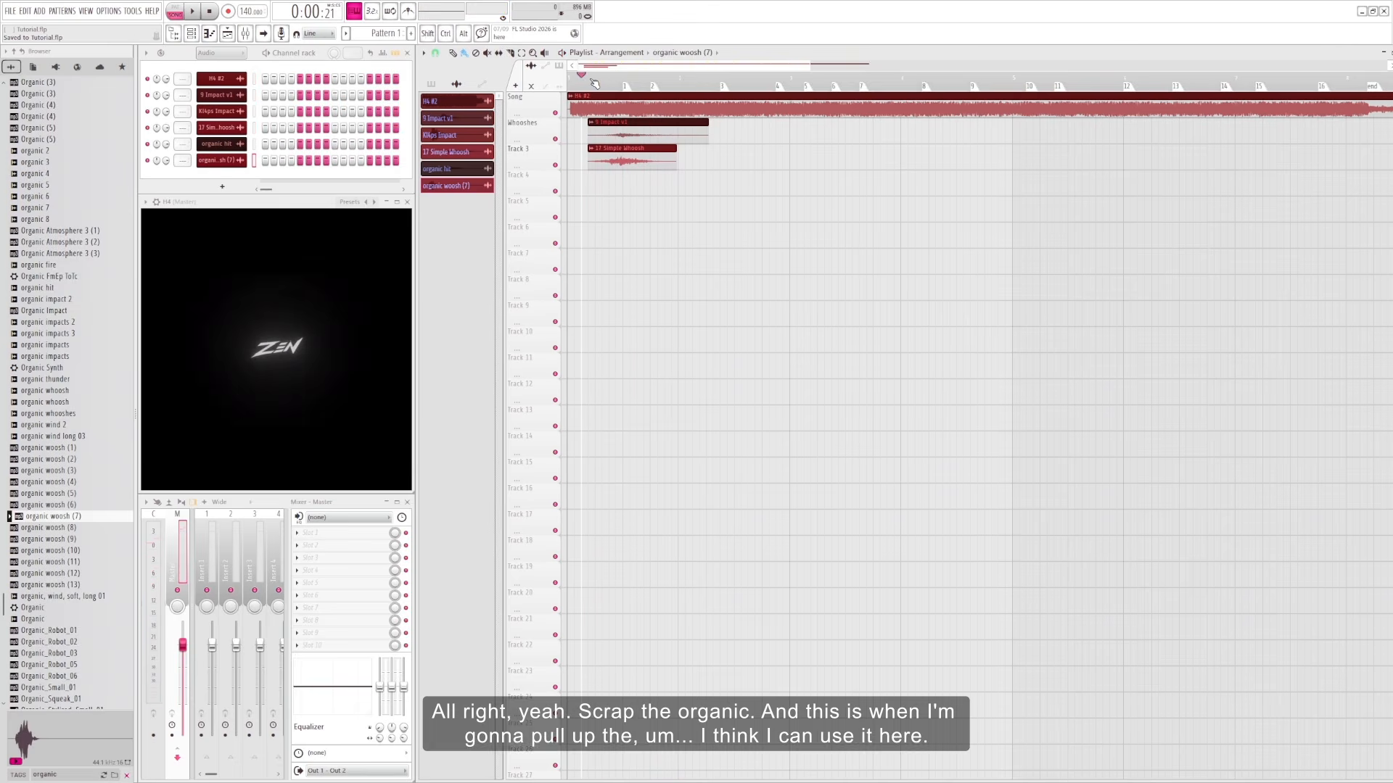
- Replay the opening once more and place the playhead at marker 2
key("space")
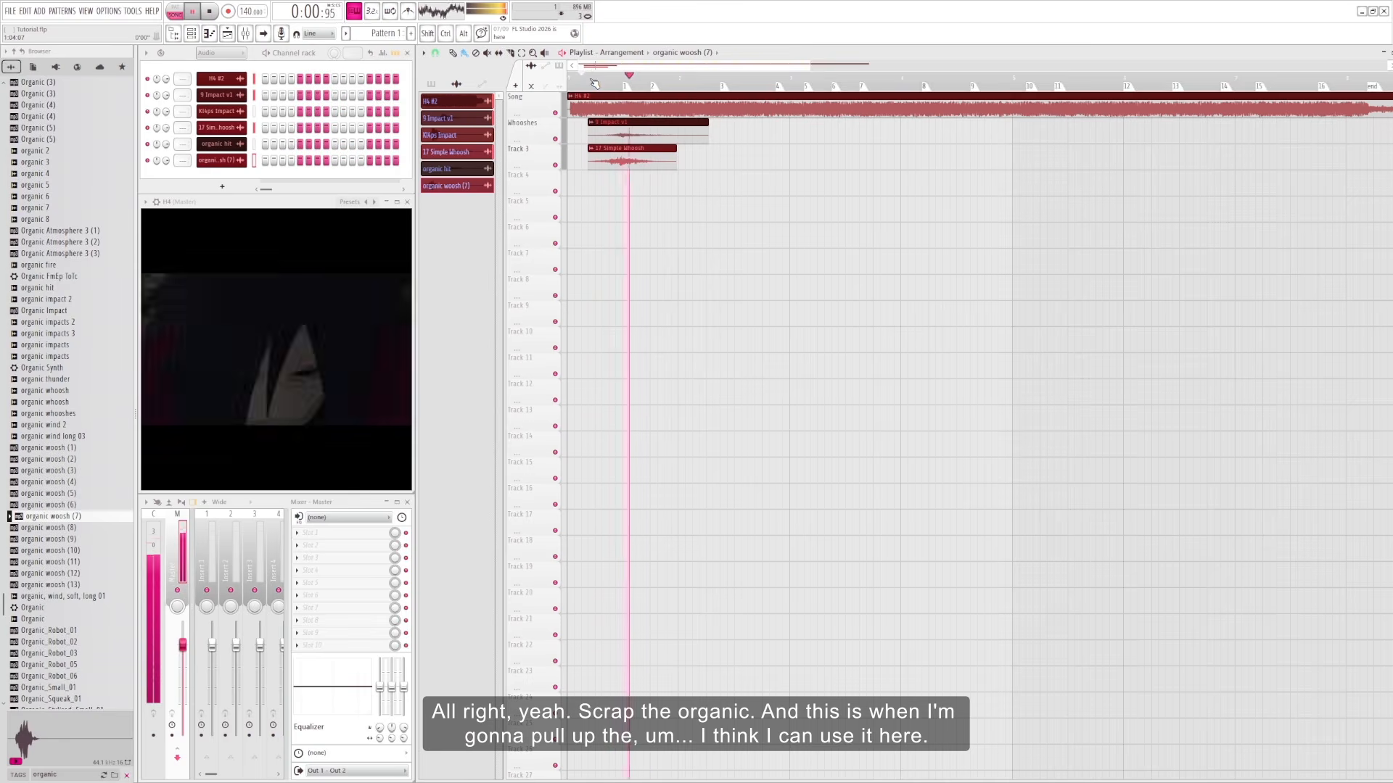
key("space")
left_click(652, 77)
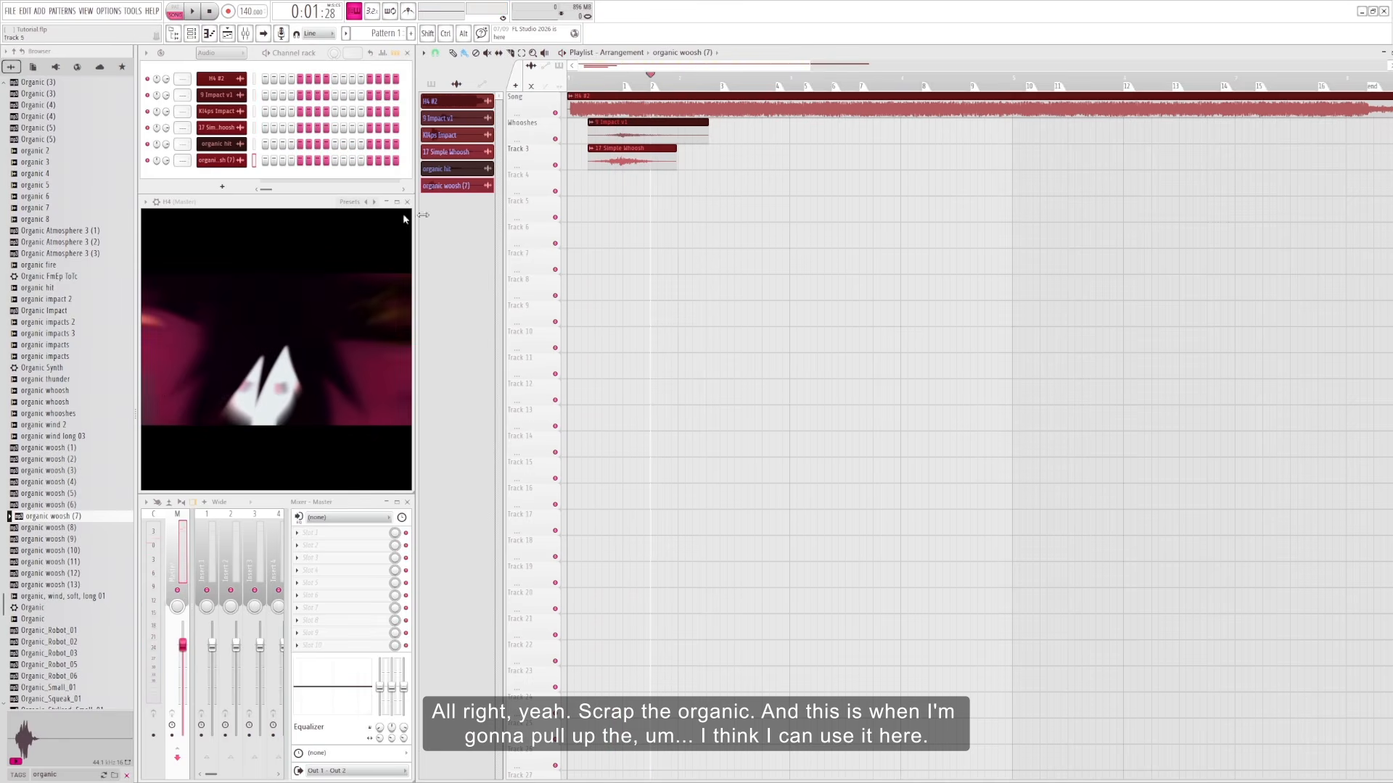
- Audition the neighbouring organic woosh samples, including (6), (9) and (7), for use at marker 2
left_click(50, 751)
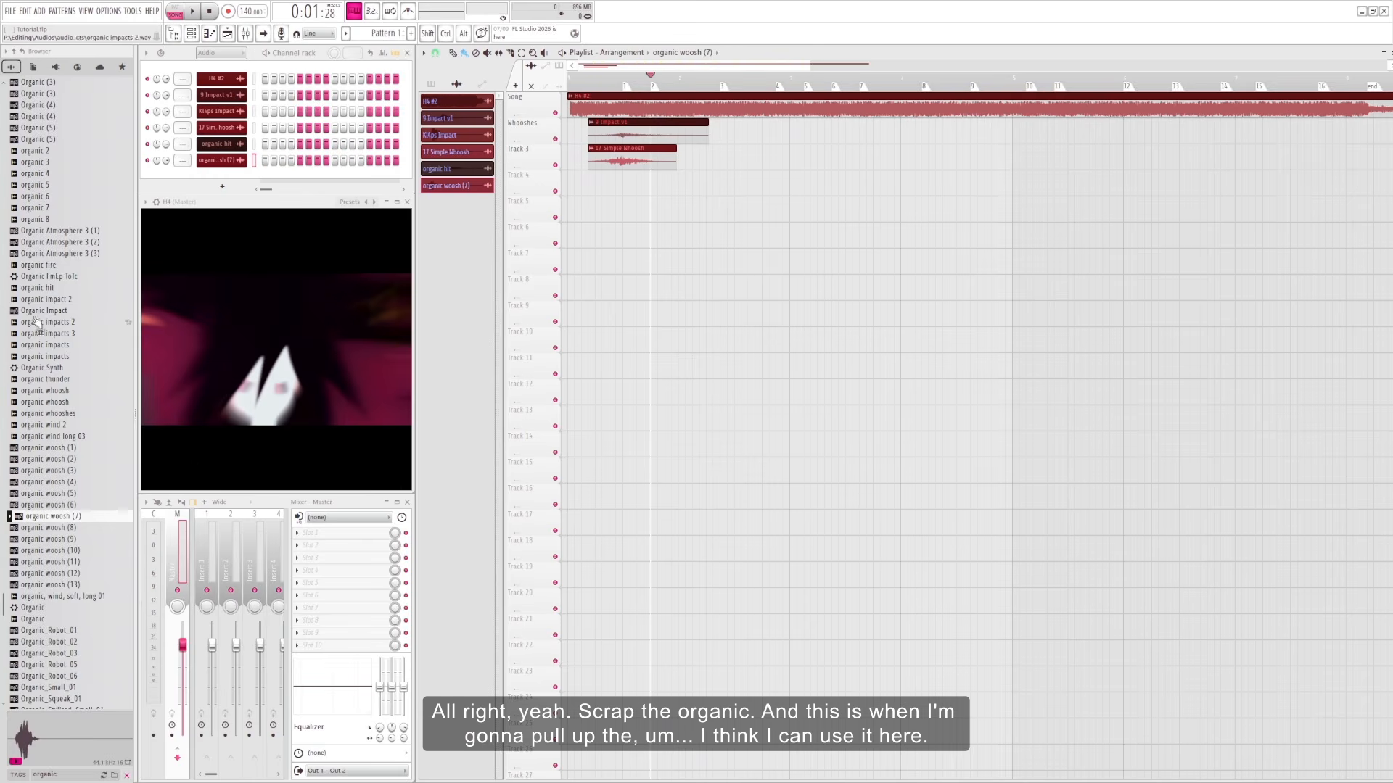
left_click(66, 508)
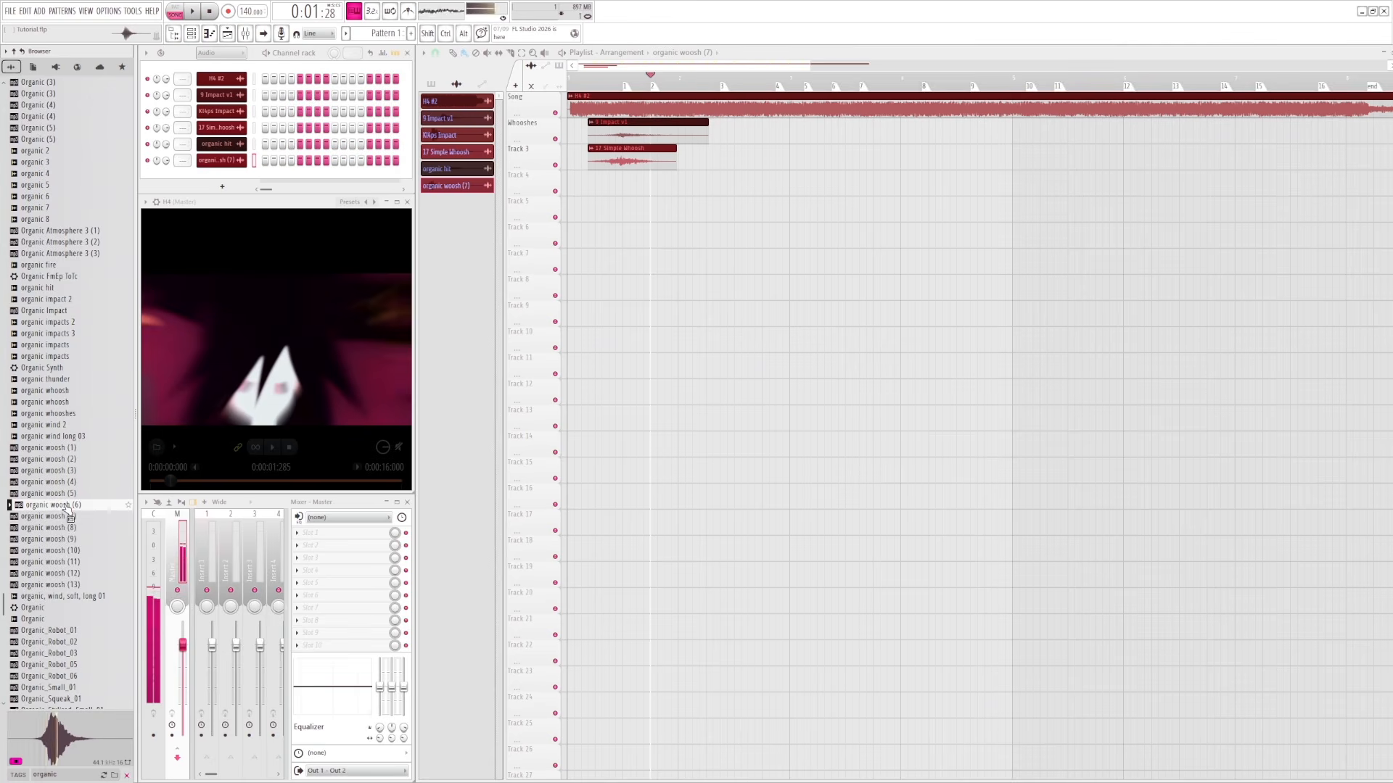
left_click(66, 516)
left_click(65, 528)
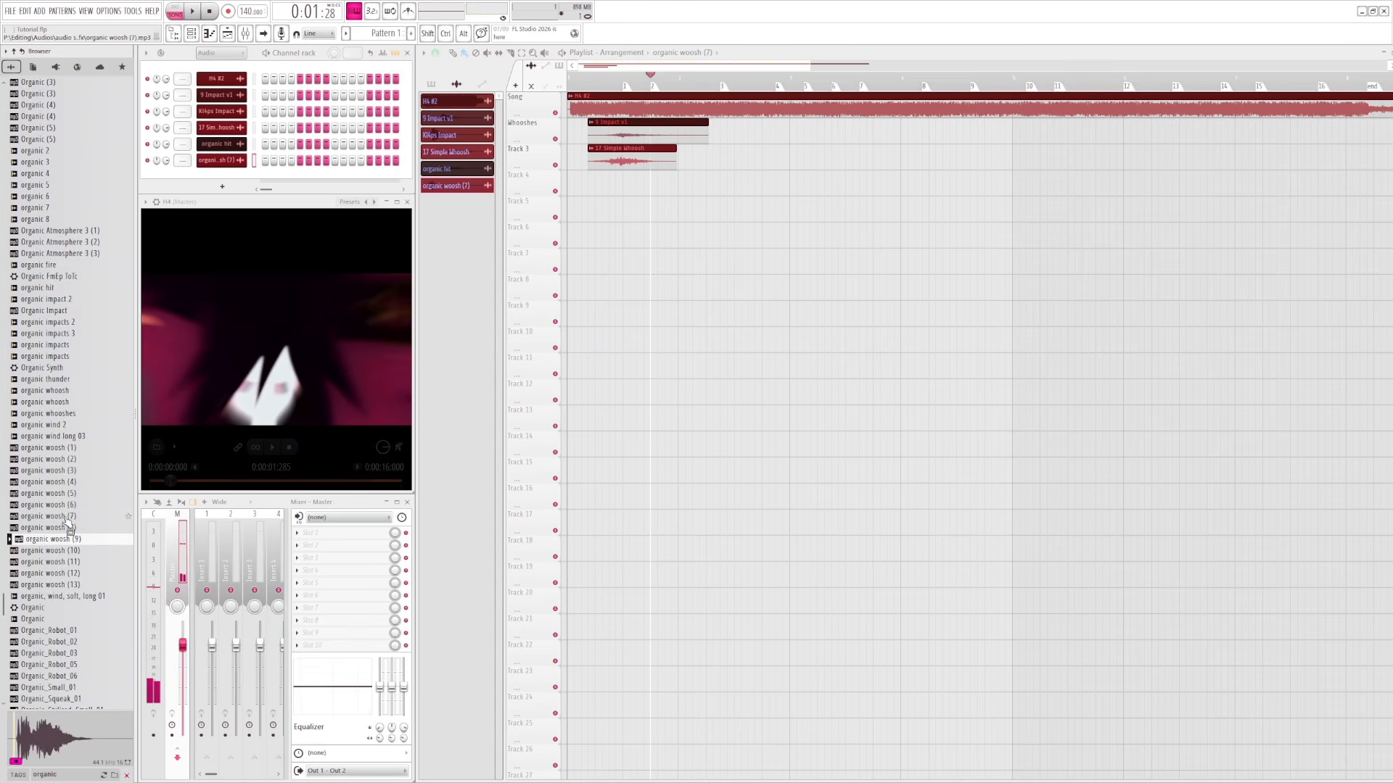
left_click(66, 518)
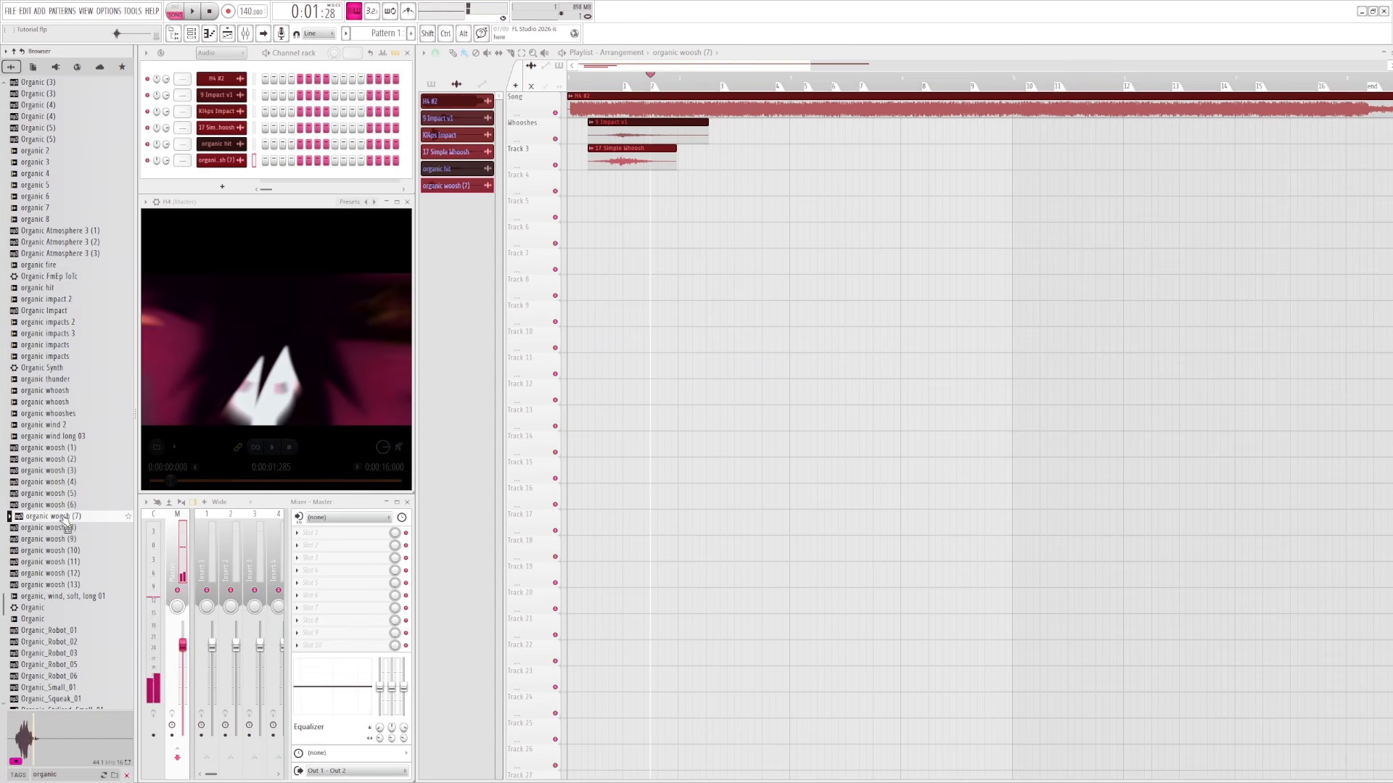
- Place the organic woosh (7) sample on Track 4 around marker 2, trim its long tail and replay it
left_click_drag(66, 518, 644, 176)
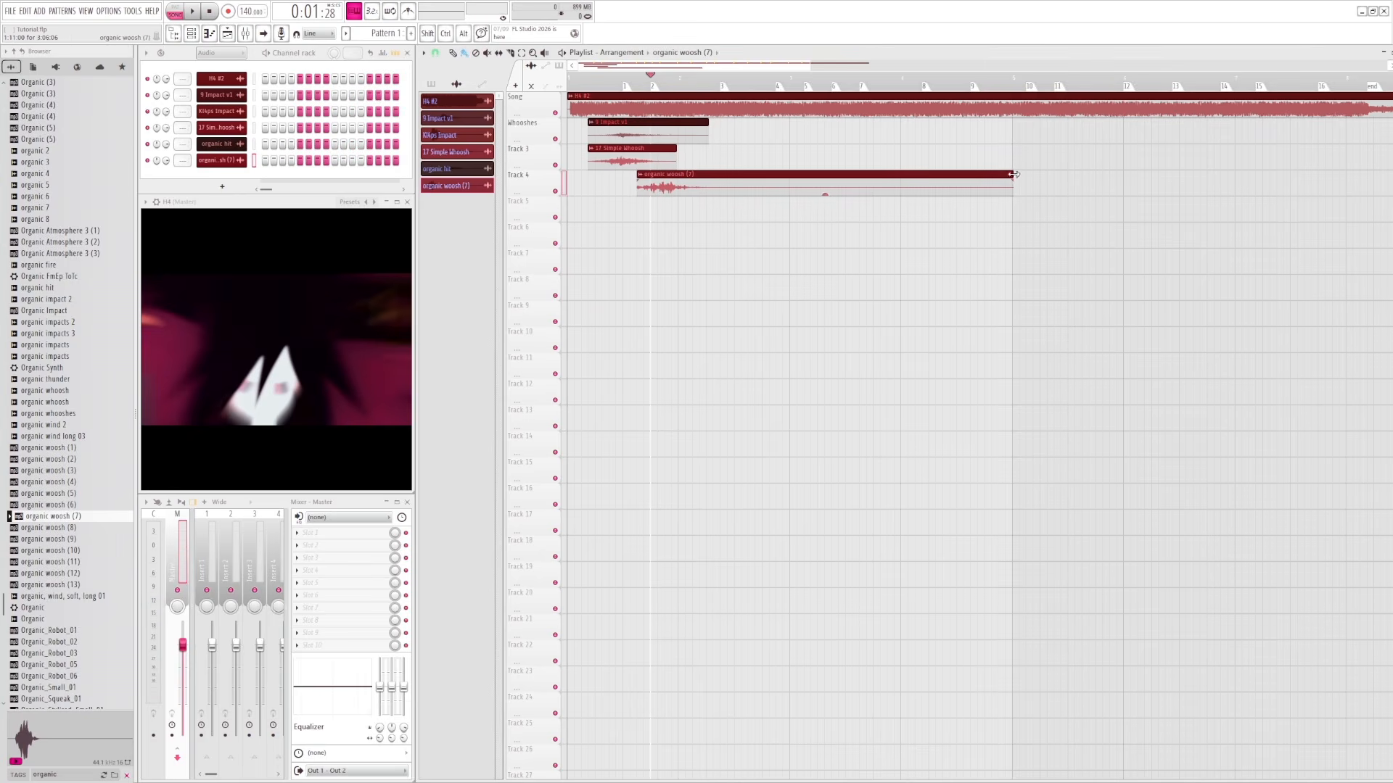
left_click_drag(1014, 175, 721, 175)
left_click(616, 78)
key("space")
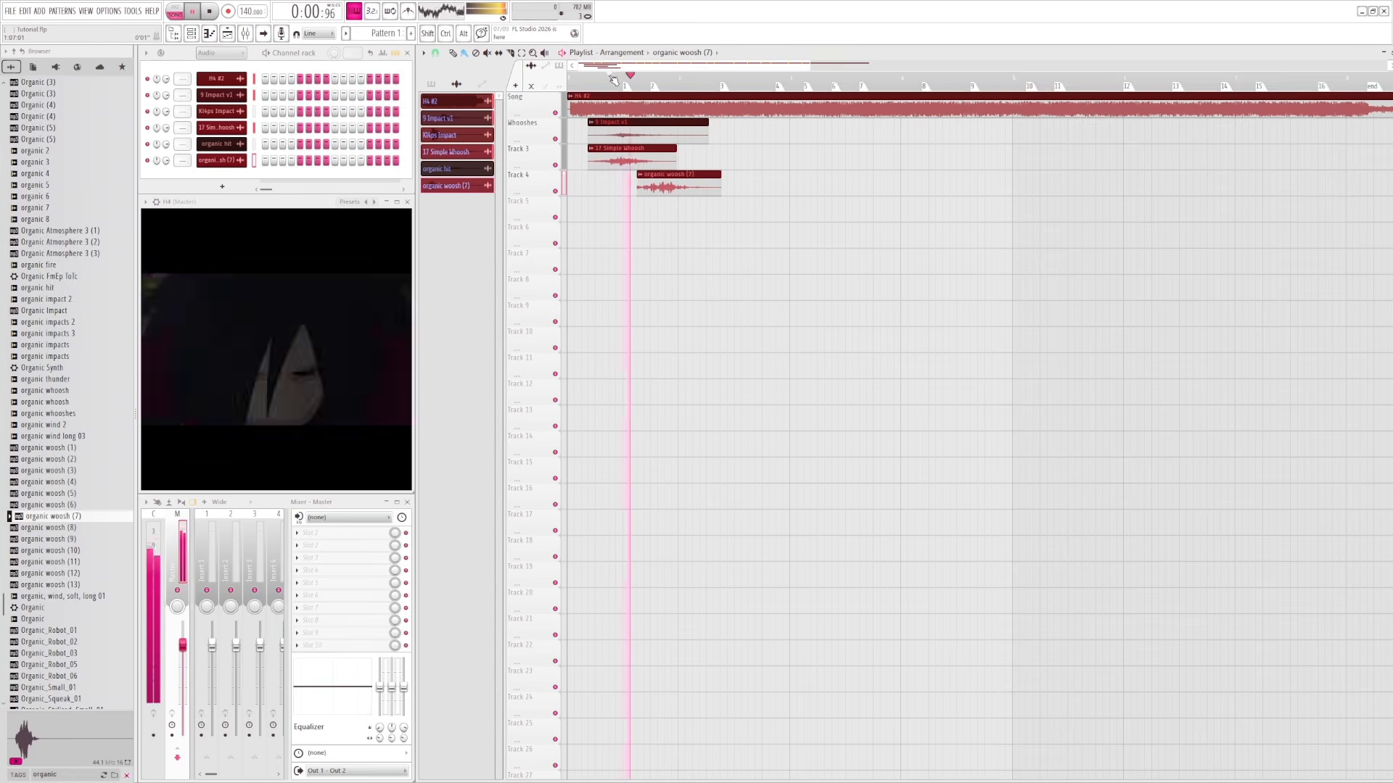
- Replay the section around marker 2, lower the gain of the organic woosh (7) clip and return the playhead to marker 2
left_click(637, 77)
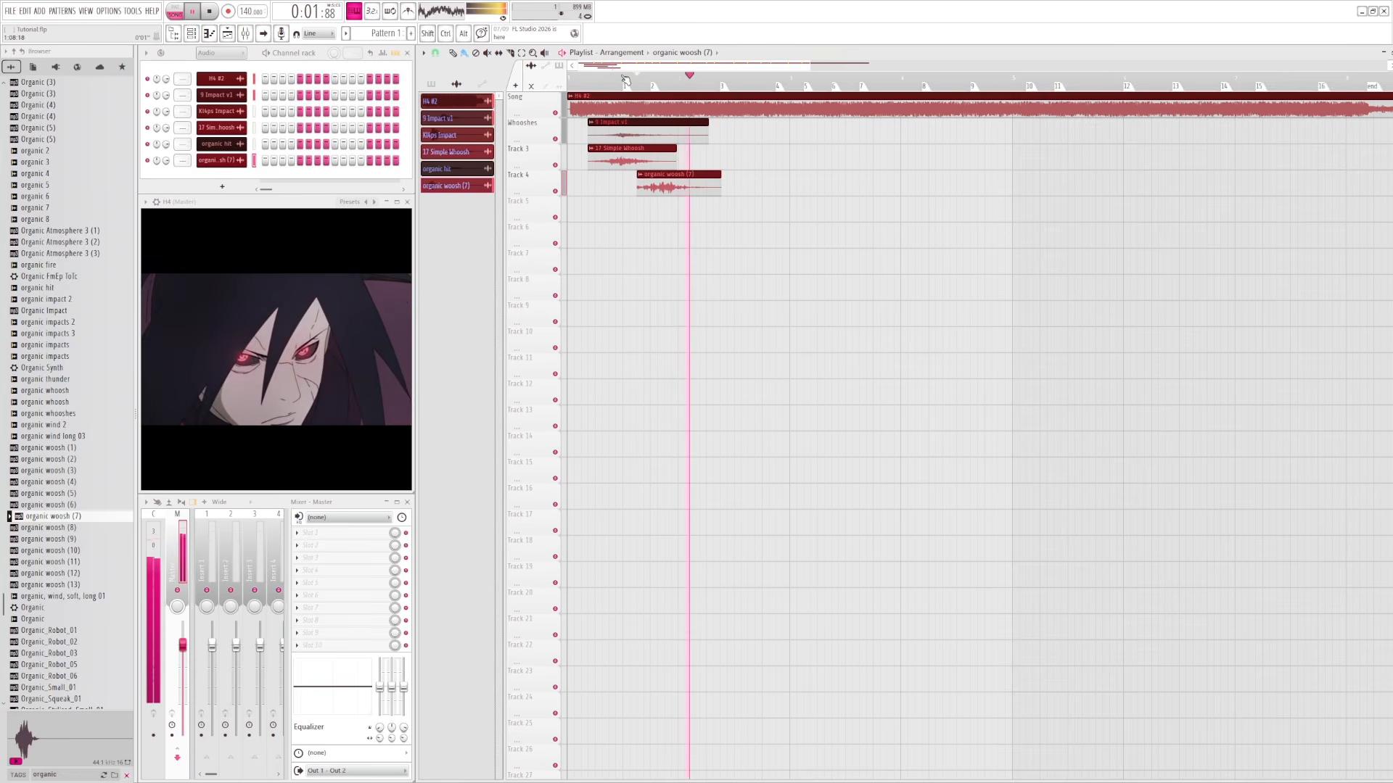
left_click(636, 77)
key("space")
left_click(651, 76)
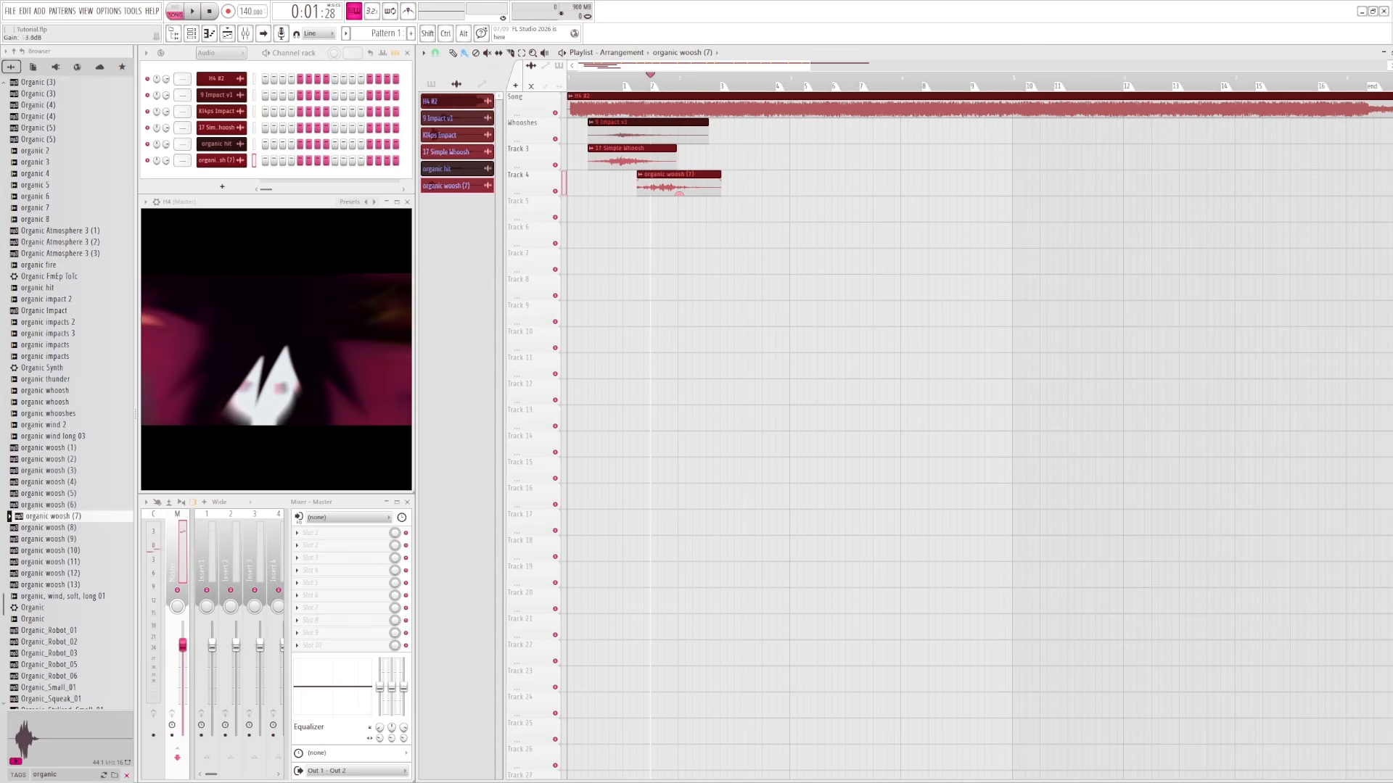
- Search the browser for sharingan and place Normal Sharingan Sound Effect on Track 5 with its peak at marker 2
left_click(29, 777)
type("sharin")
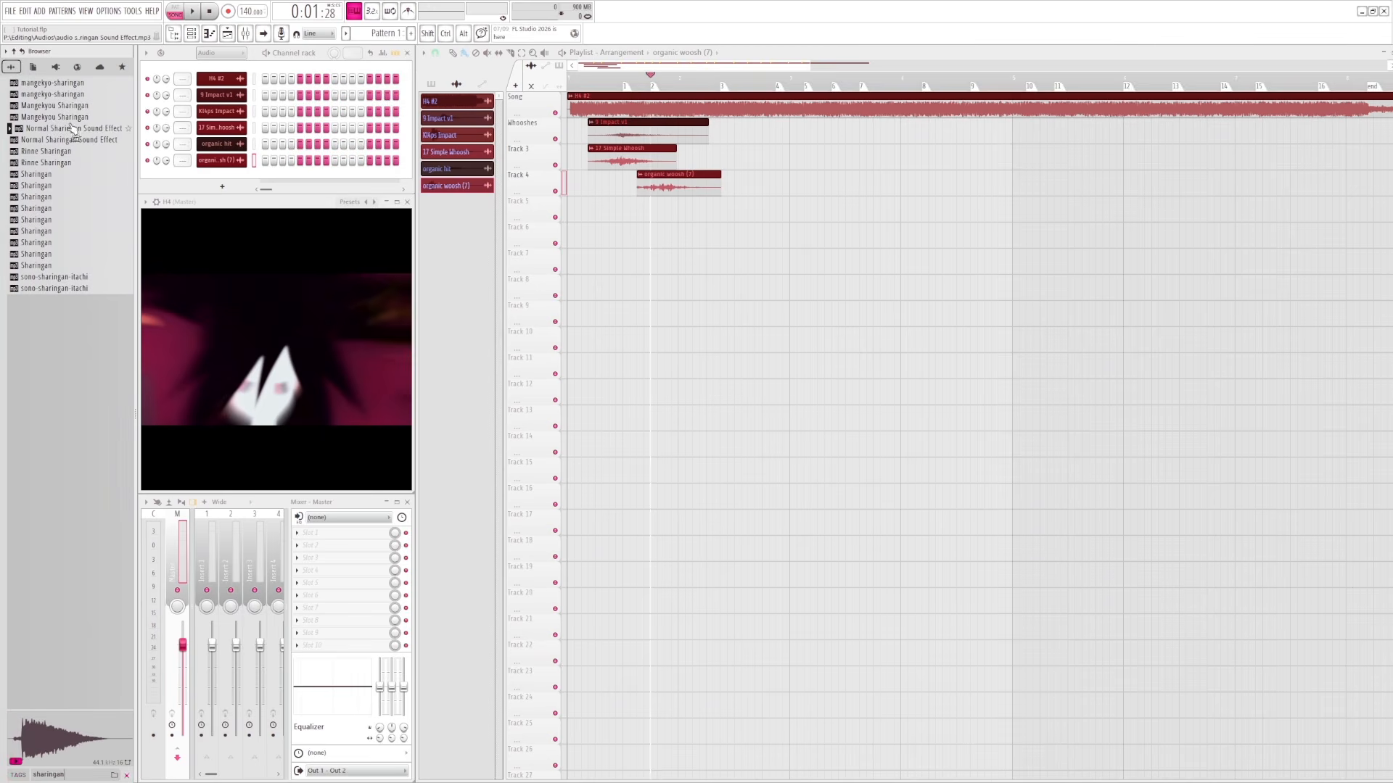
left_click_drag(75, 129, 676, 203)
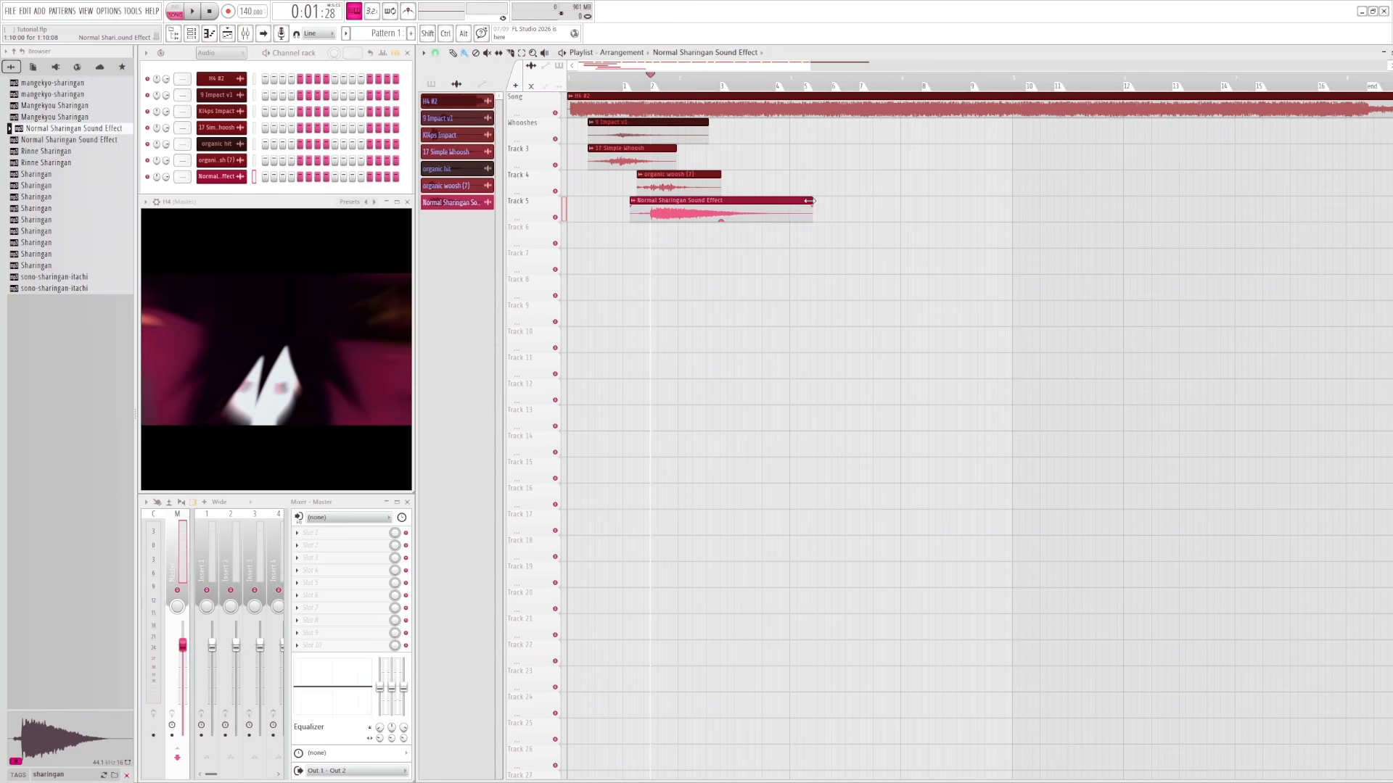
- Shorten the end of the Normal Sharingan Sound Effect clip and replay the section around marker 2 several times
left_click(617, 79)
key("space")
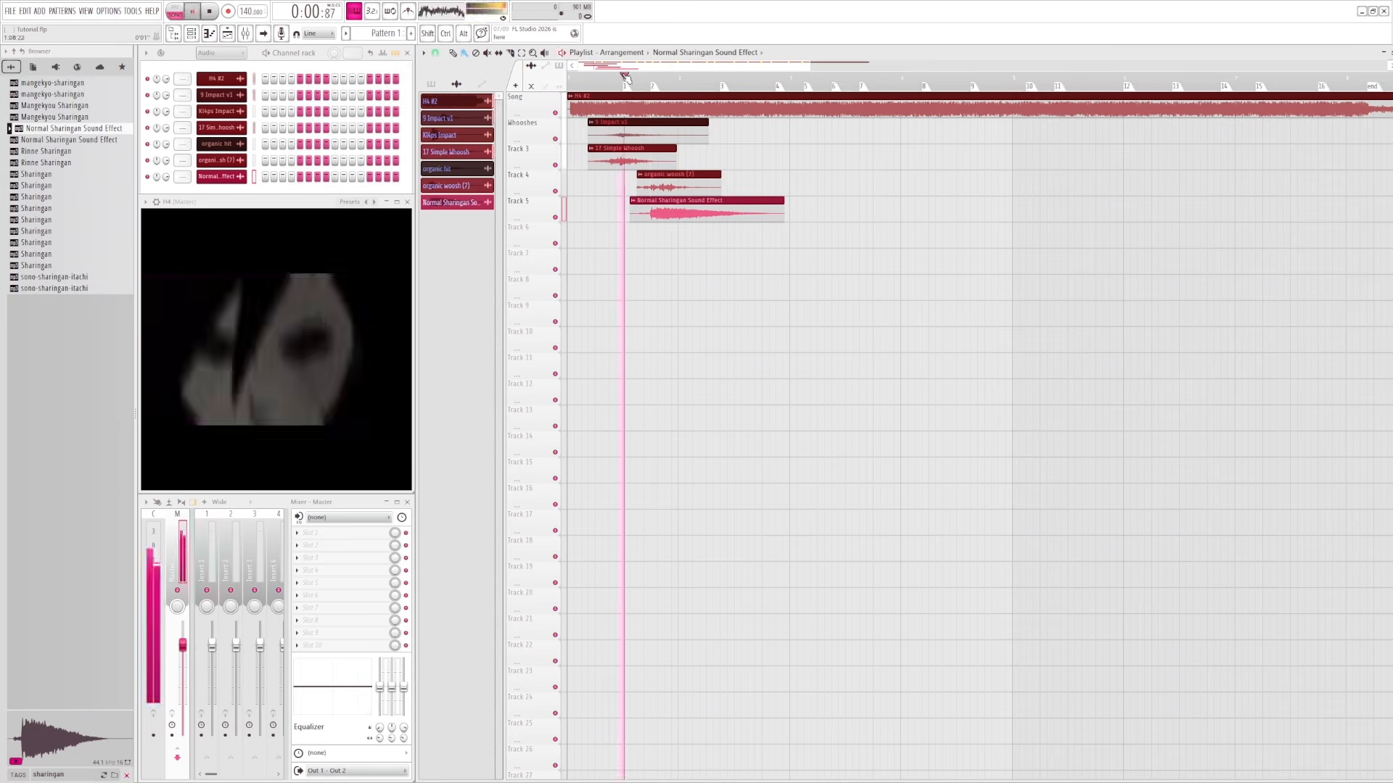
left_click(631, 78)
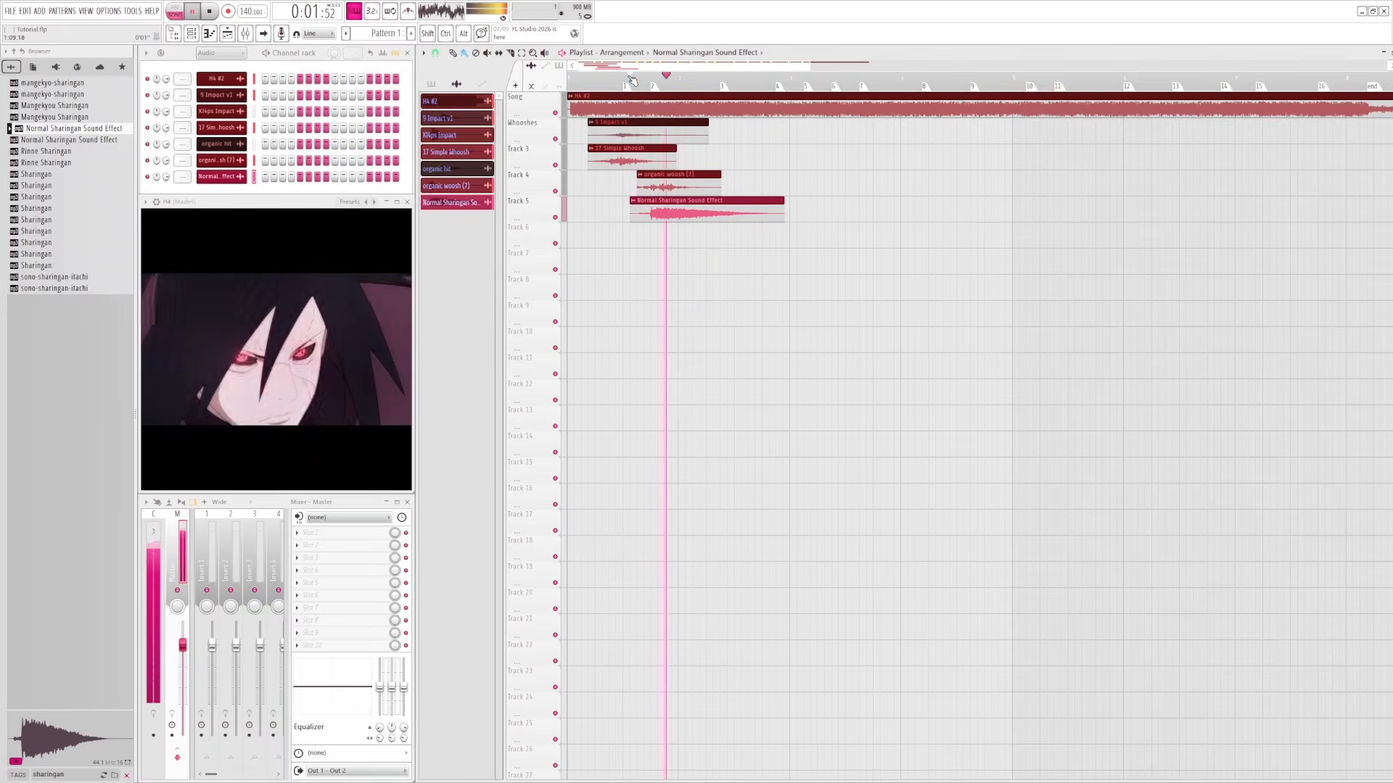
left_click(632, 78)
left_click(634, 78)
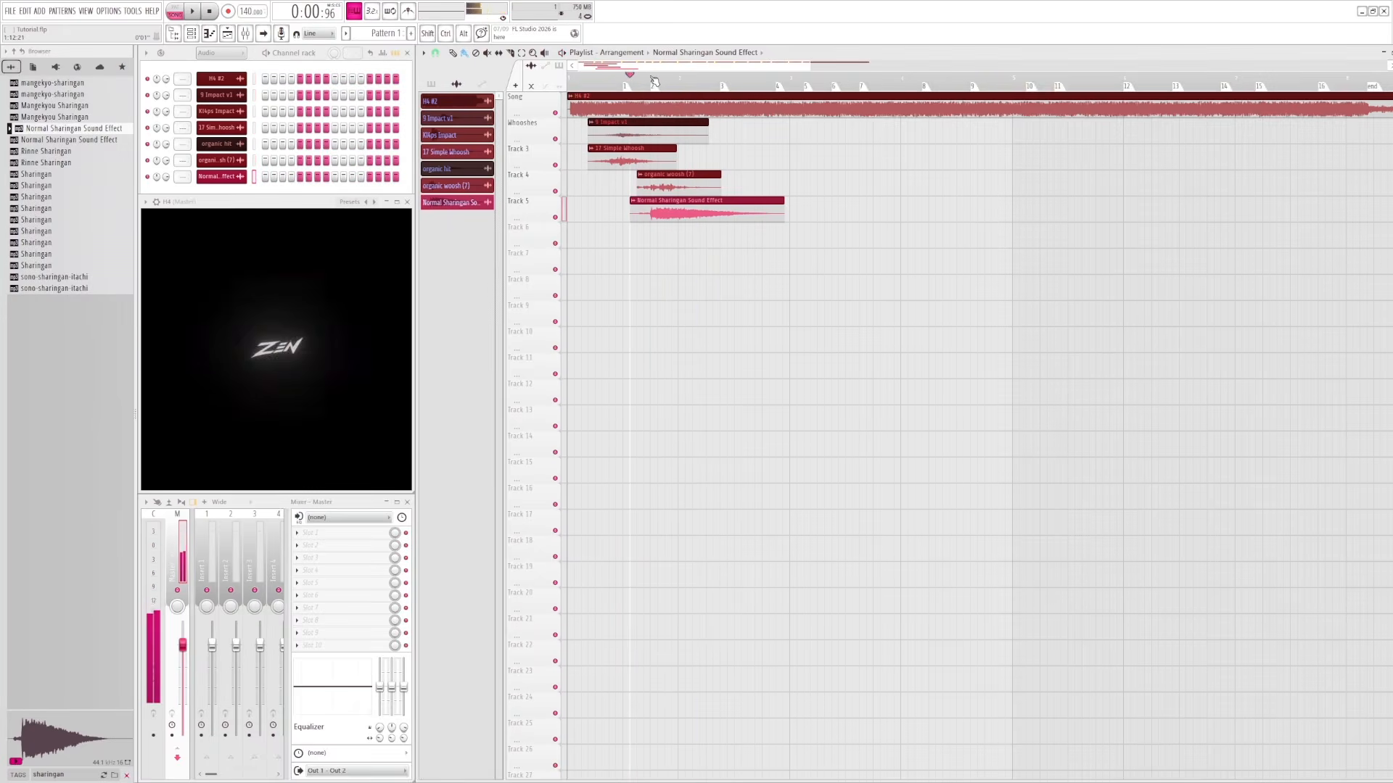
left_click(636, 78)
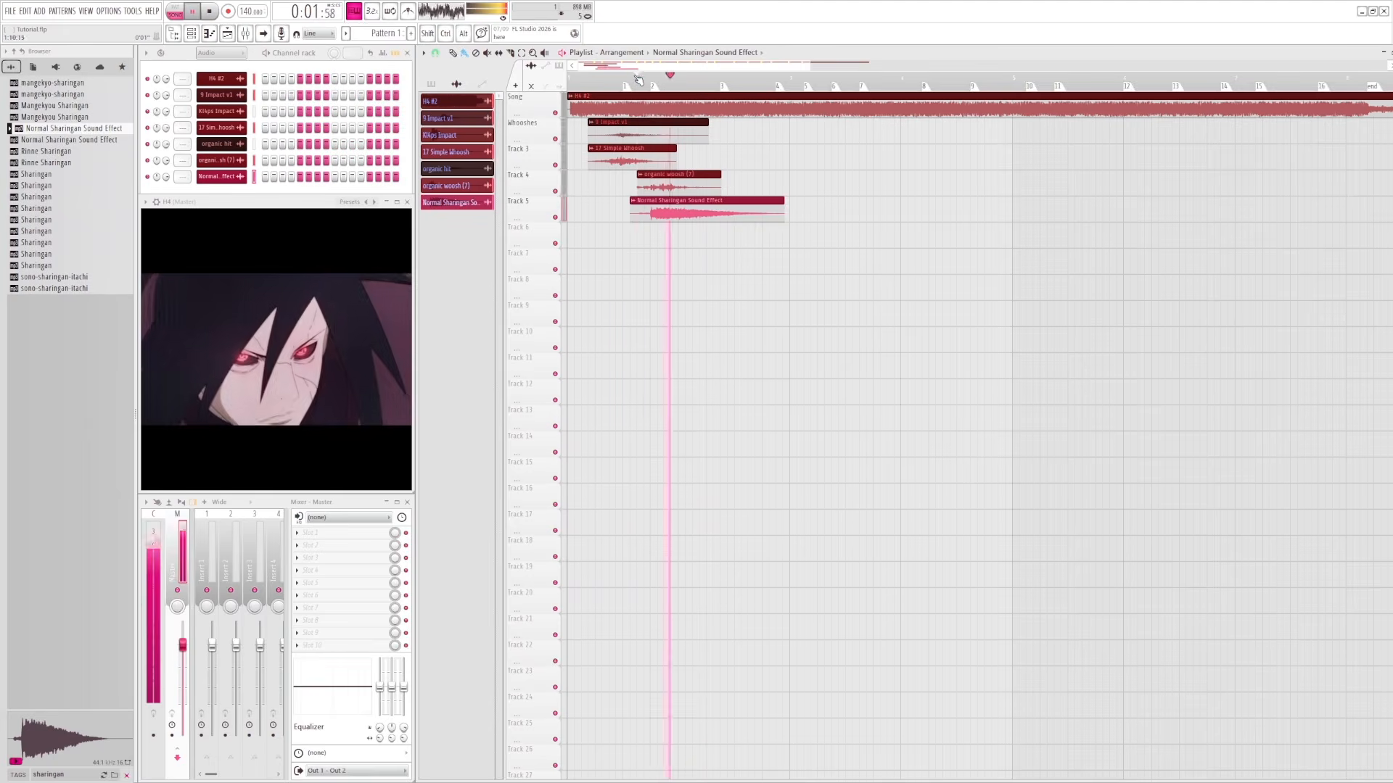
- Try the Normal Sharingan Sound Effect clip slightly later on Track 5, replay it and restore its previous position
key("space")
key("space")
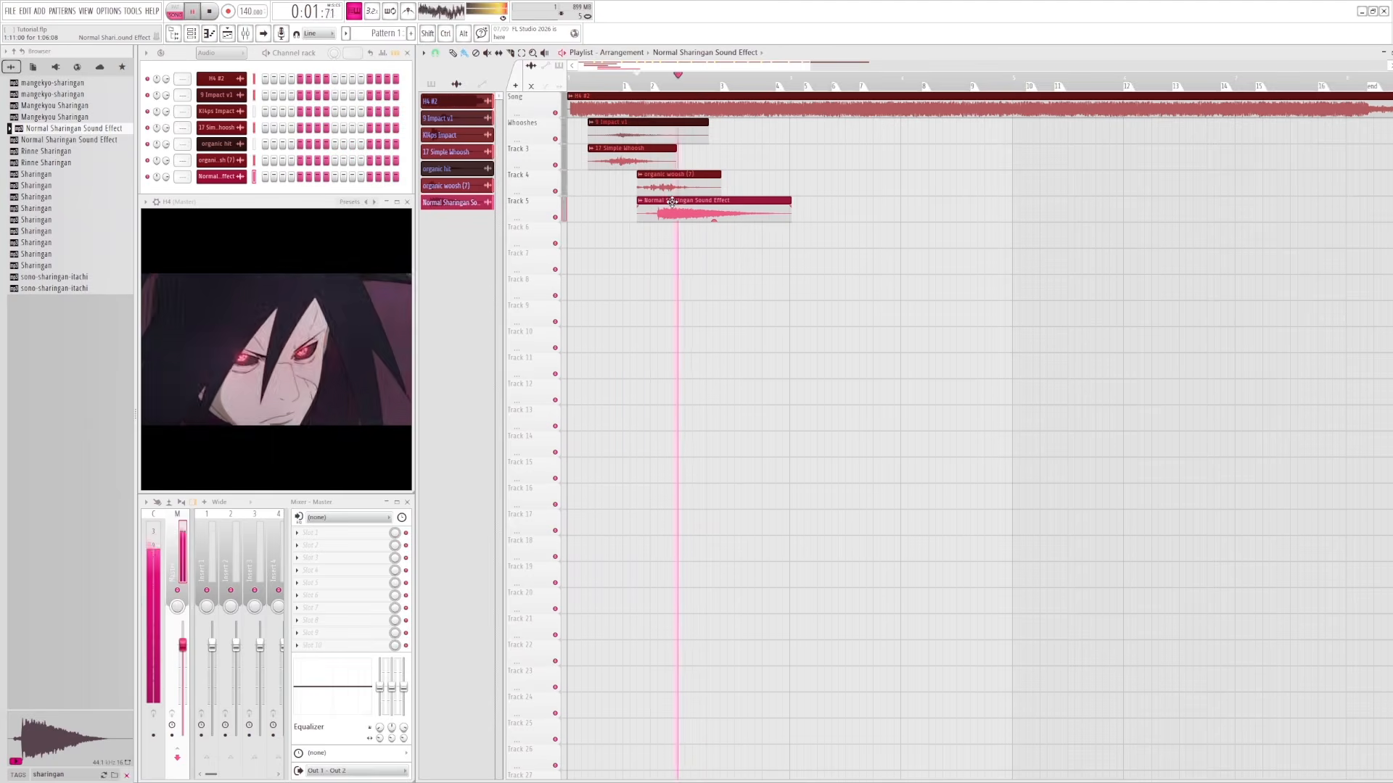
key("space")
key("space")
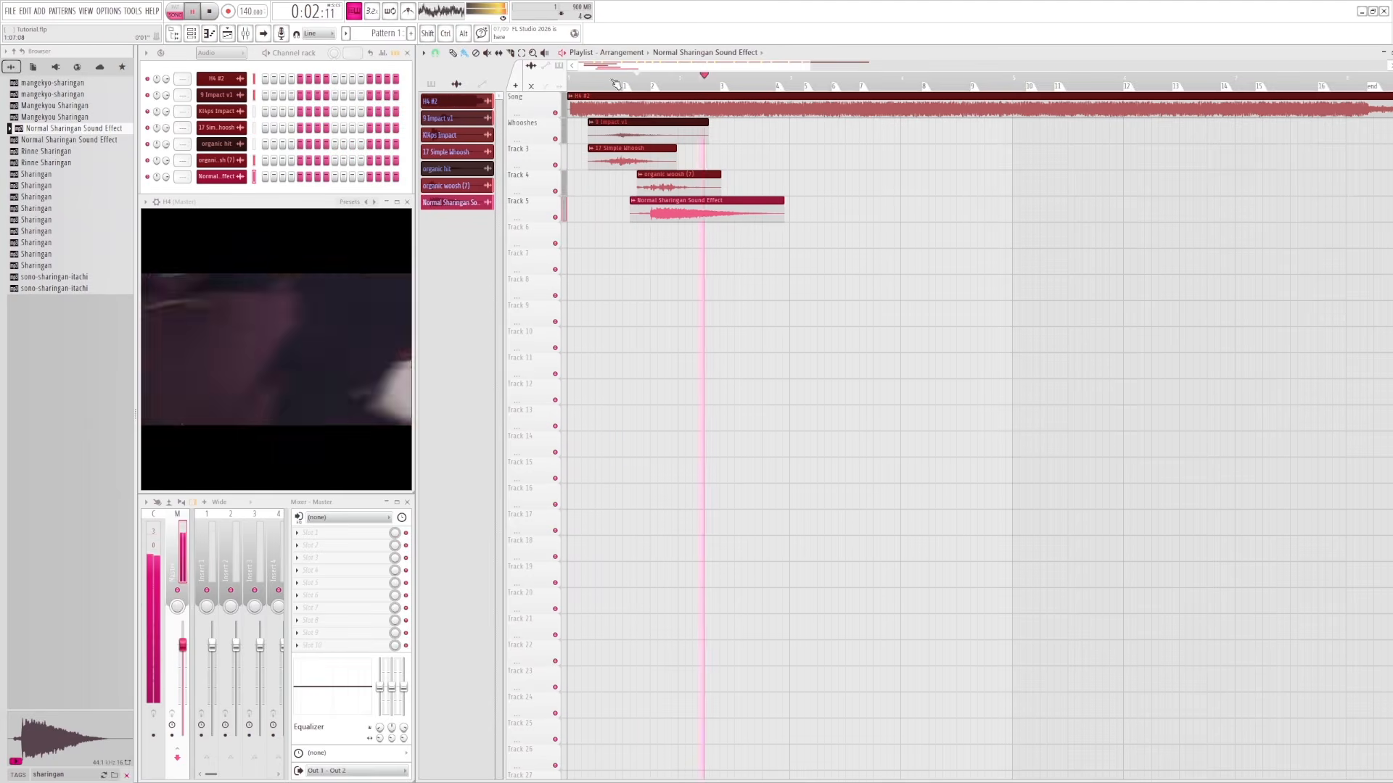
- Lower the gain of the Normal Sharingan Sound Effect clip on Track 5 and replay the section around marker 2
left_click(617, 78)
key("space")
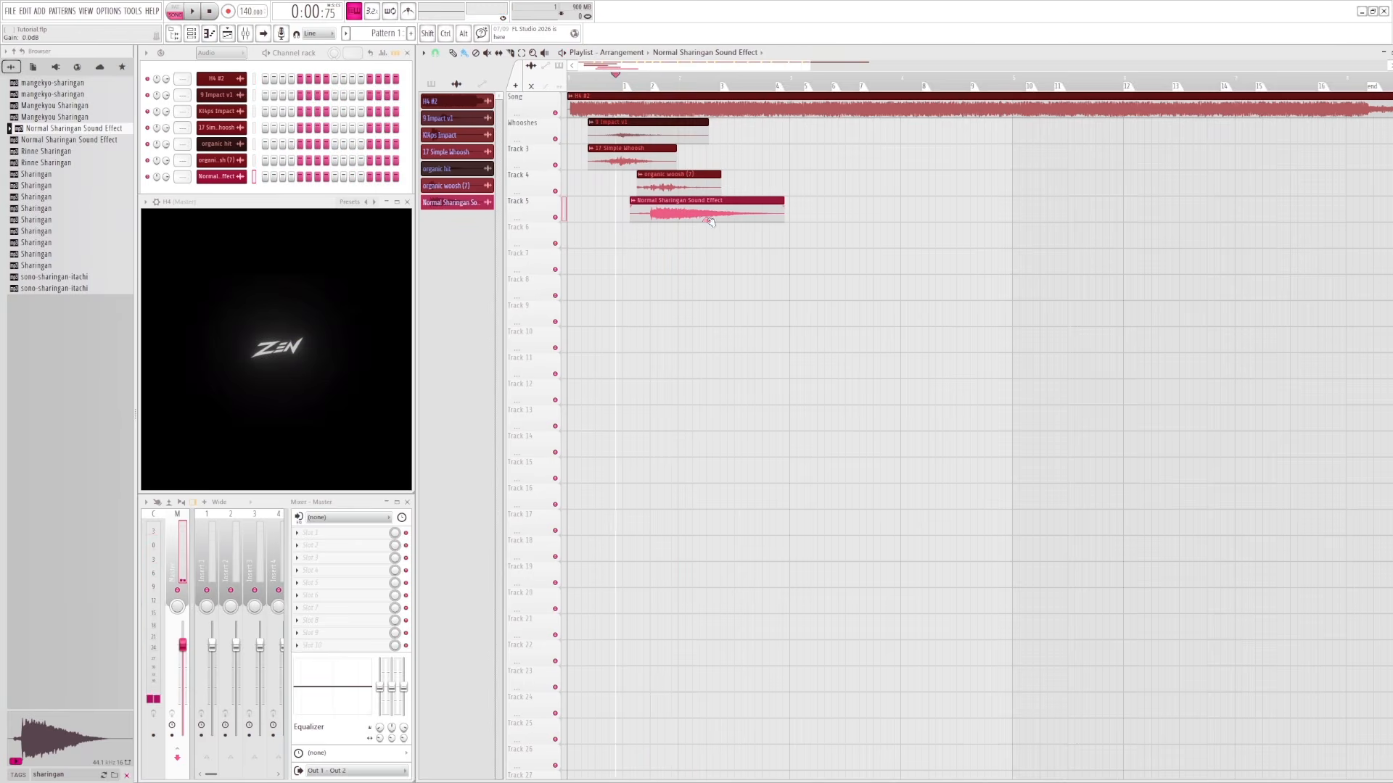
key("space")
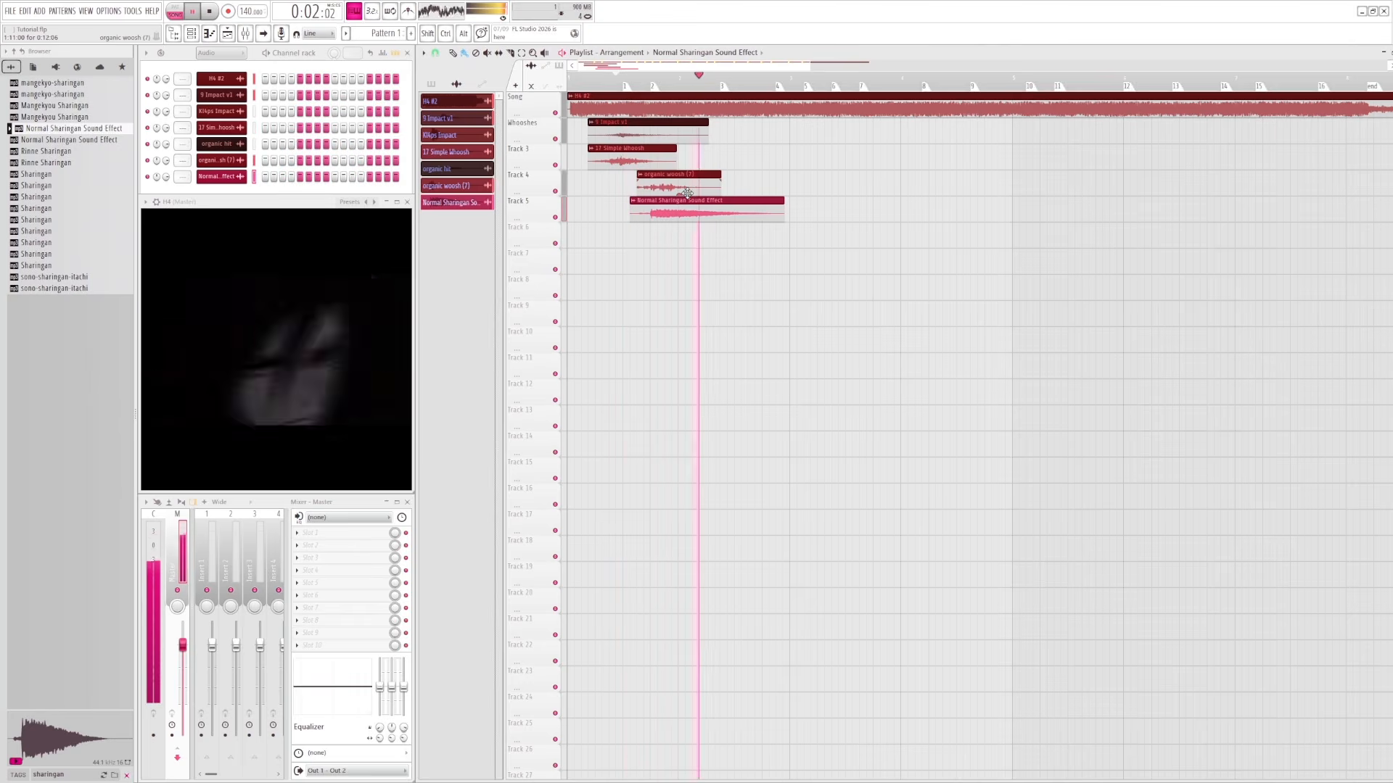
key("space")
- Raise the gain of the organic woosh (7) clip on Track 4 to 2.4 dB and replay it
key("space")
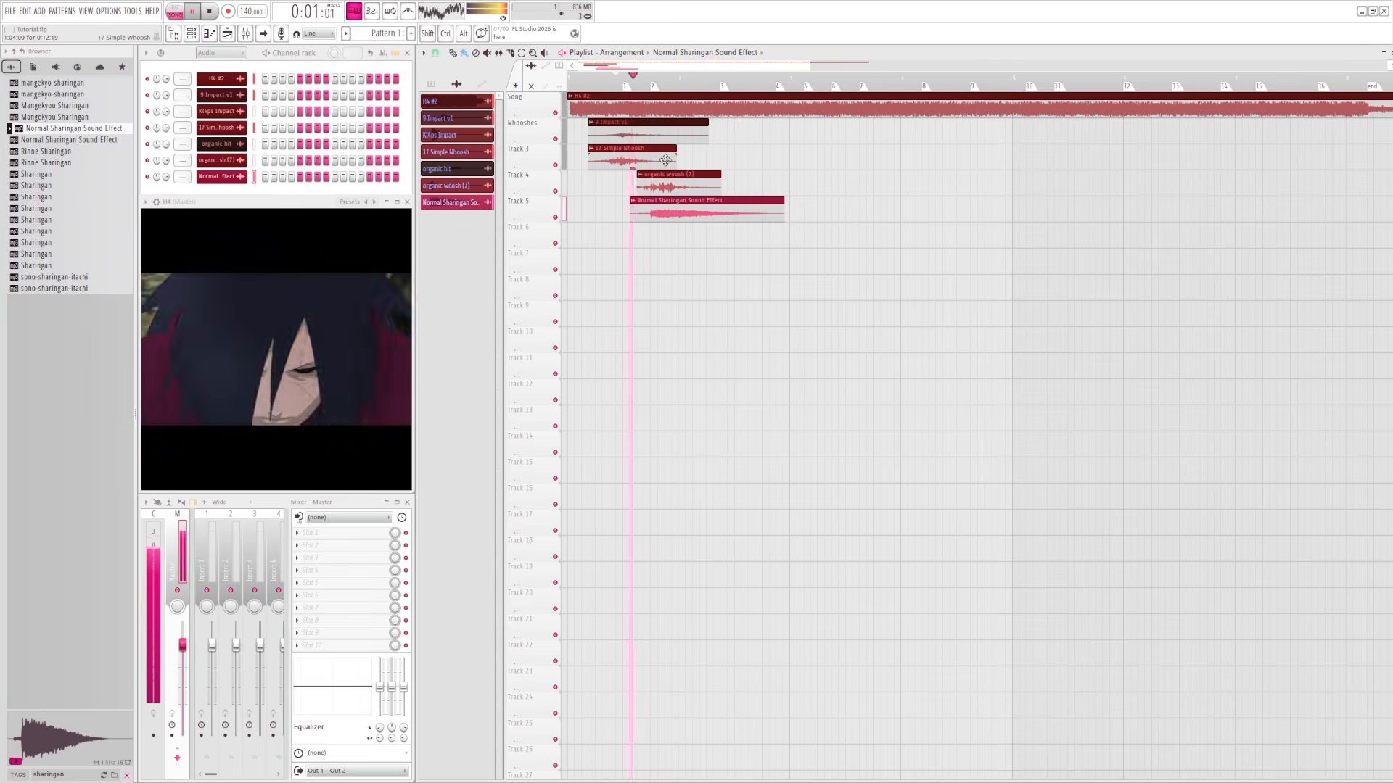
key("space")
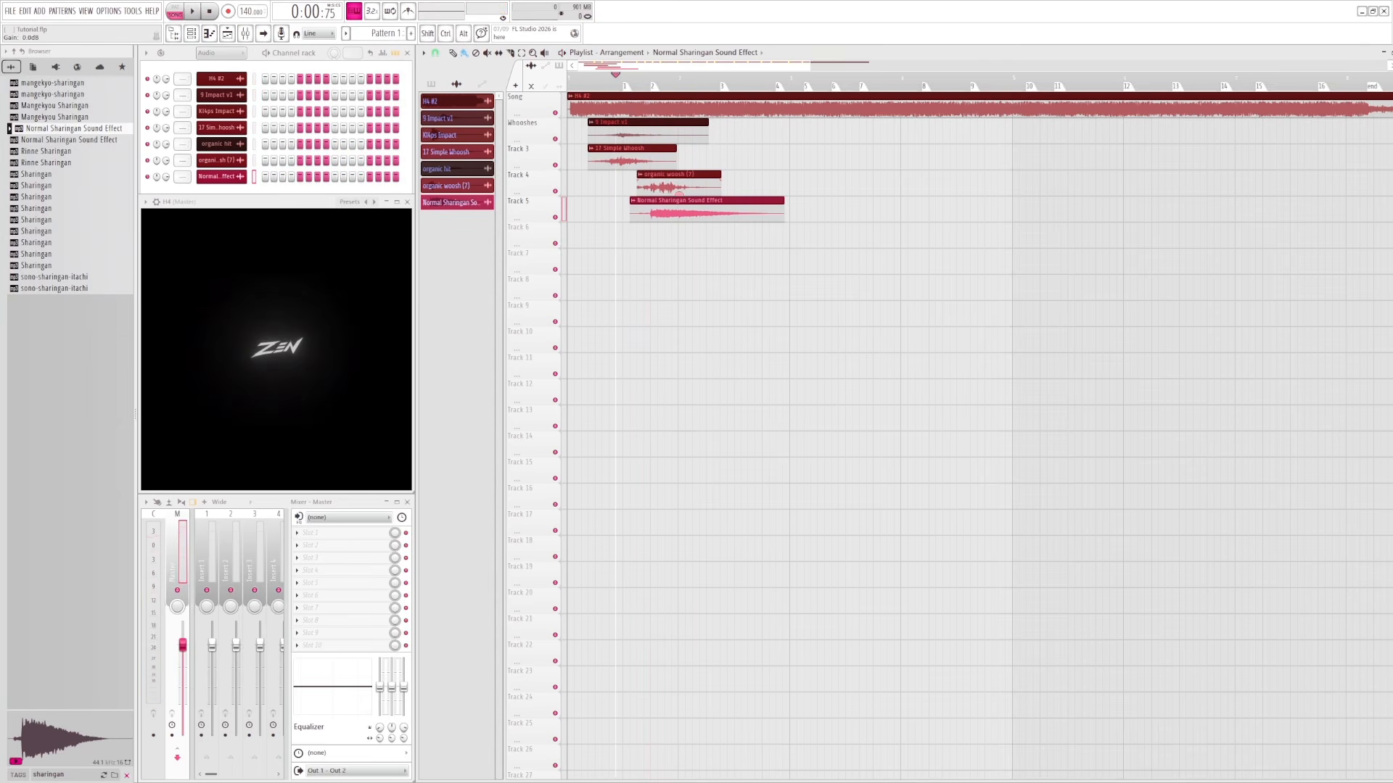
key("space")
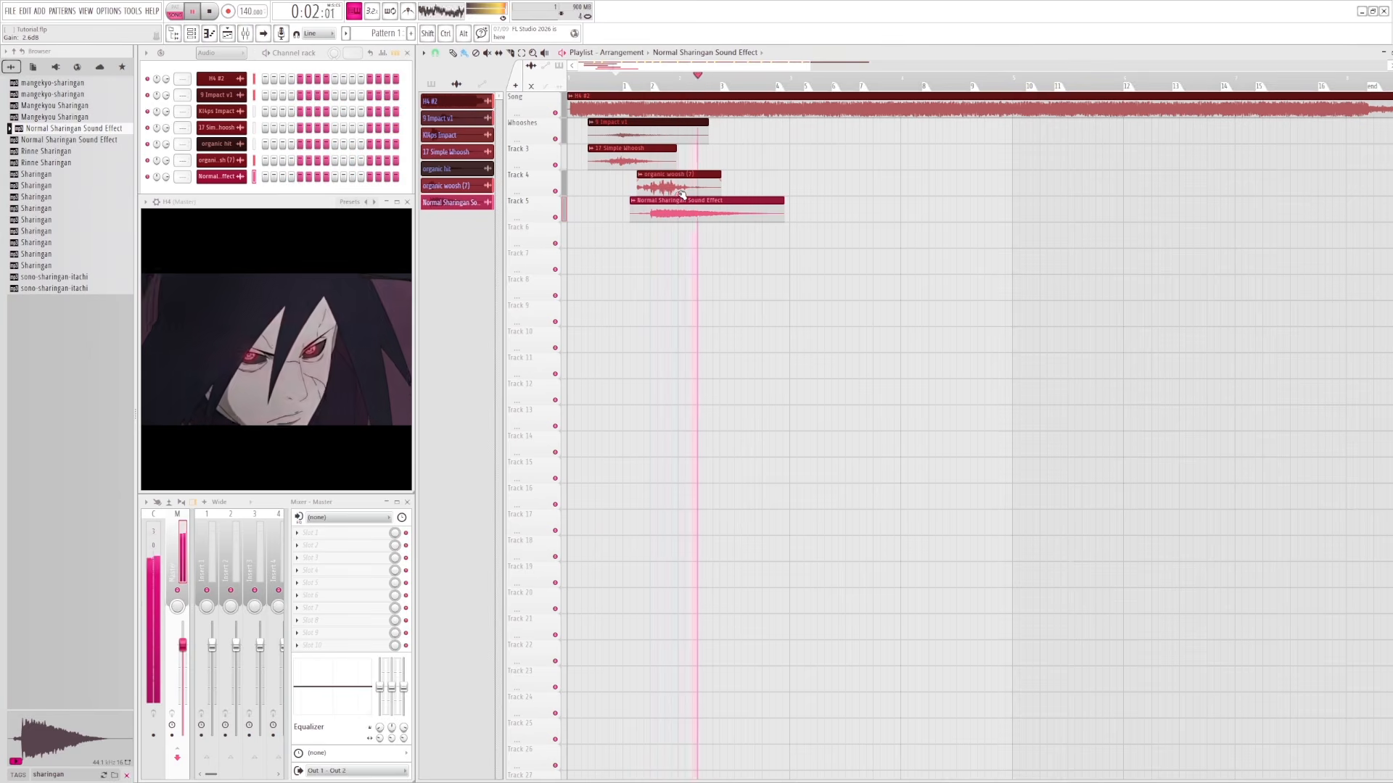
- Search the browser for organic sounds and place organic woosh (1) on Track 6 around marker 2 with a short fade-in
key("space")
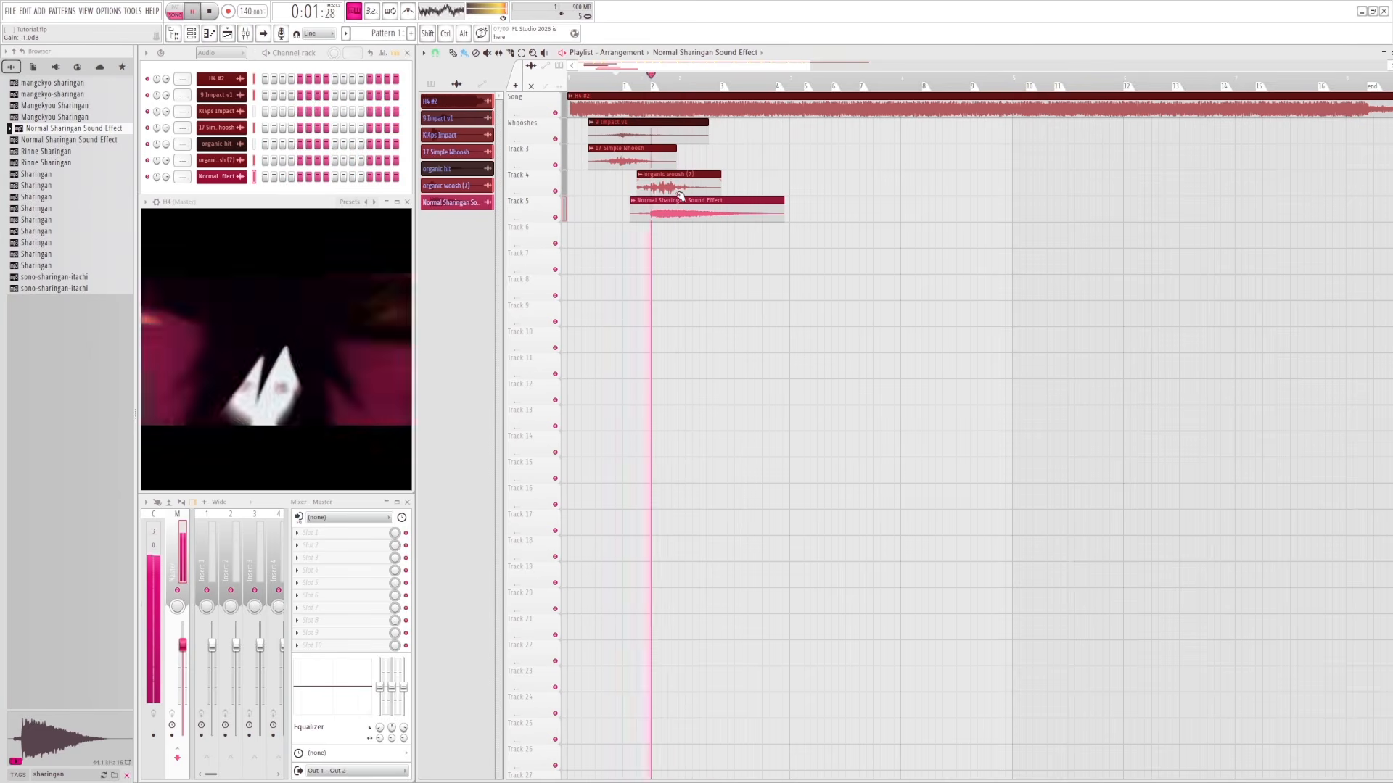
key("space")
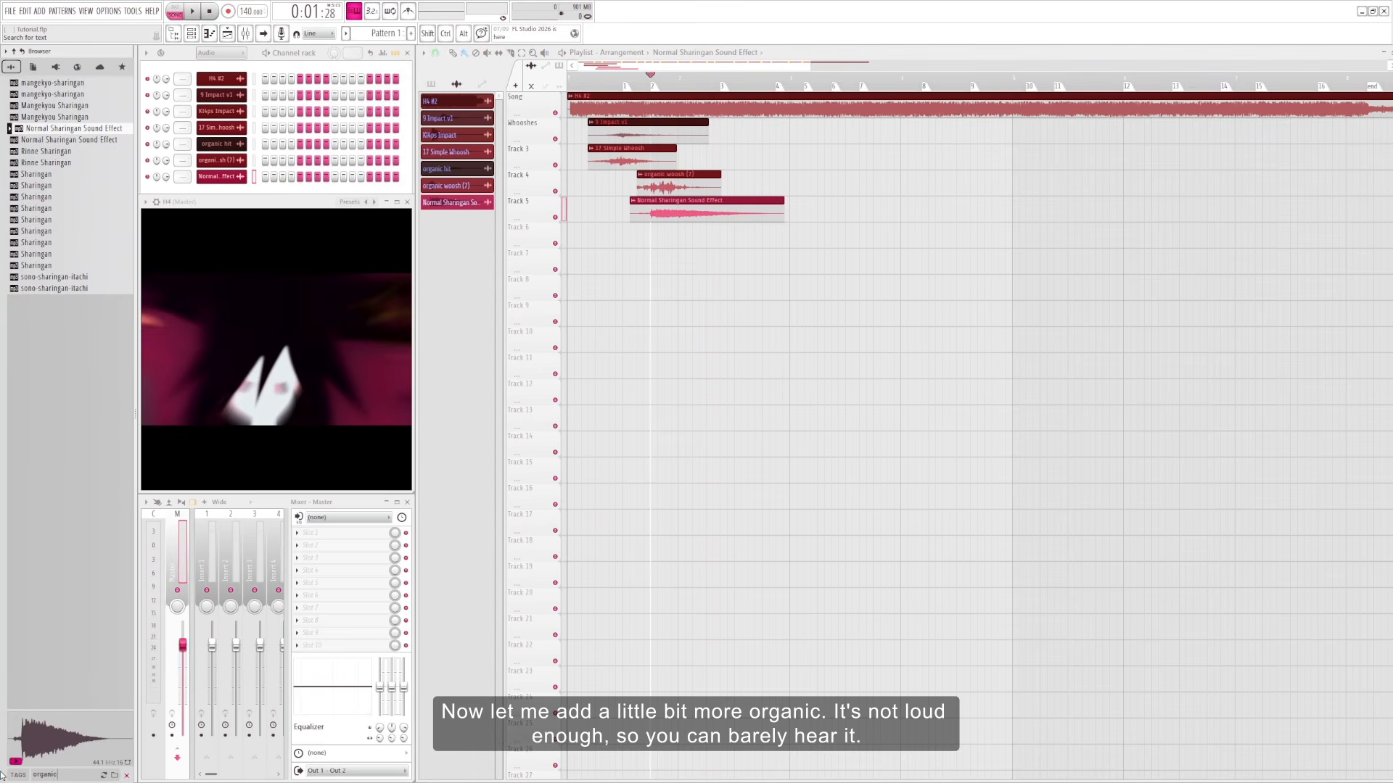
scroll(70, 508, "down", 15)
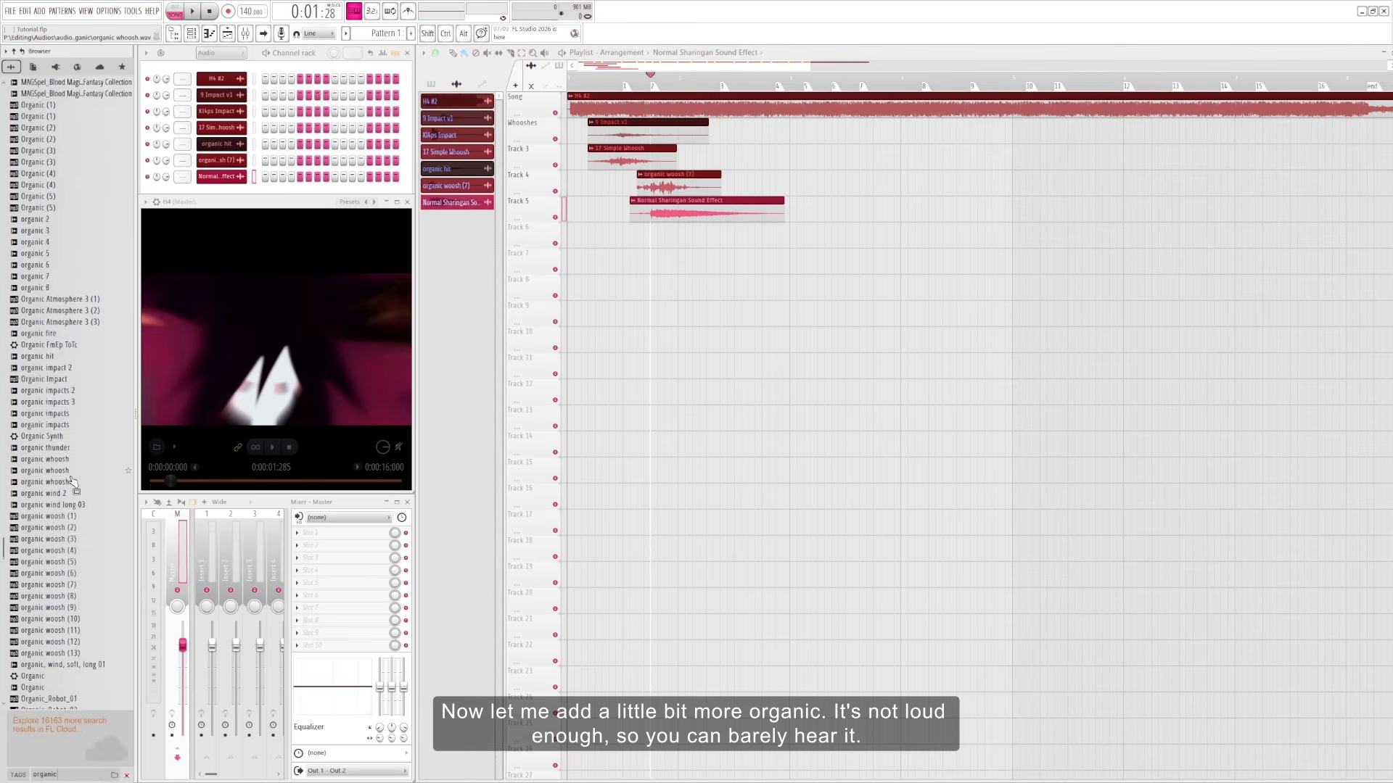
scroll(72, 481, "down", 2)
left_click(68, 448)
scroll(67, 447, "down", 3)
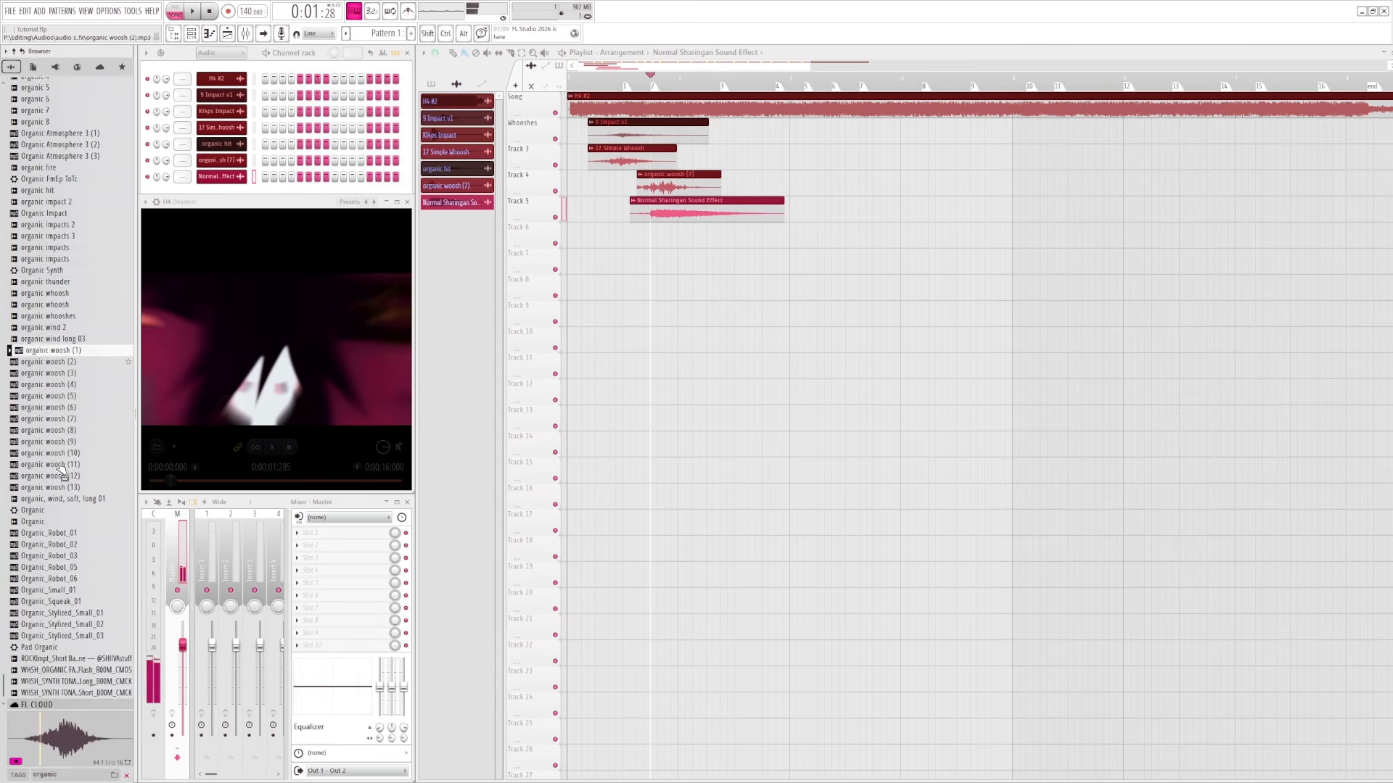
left_click_drag(69, 351, 613, 228)
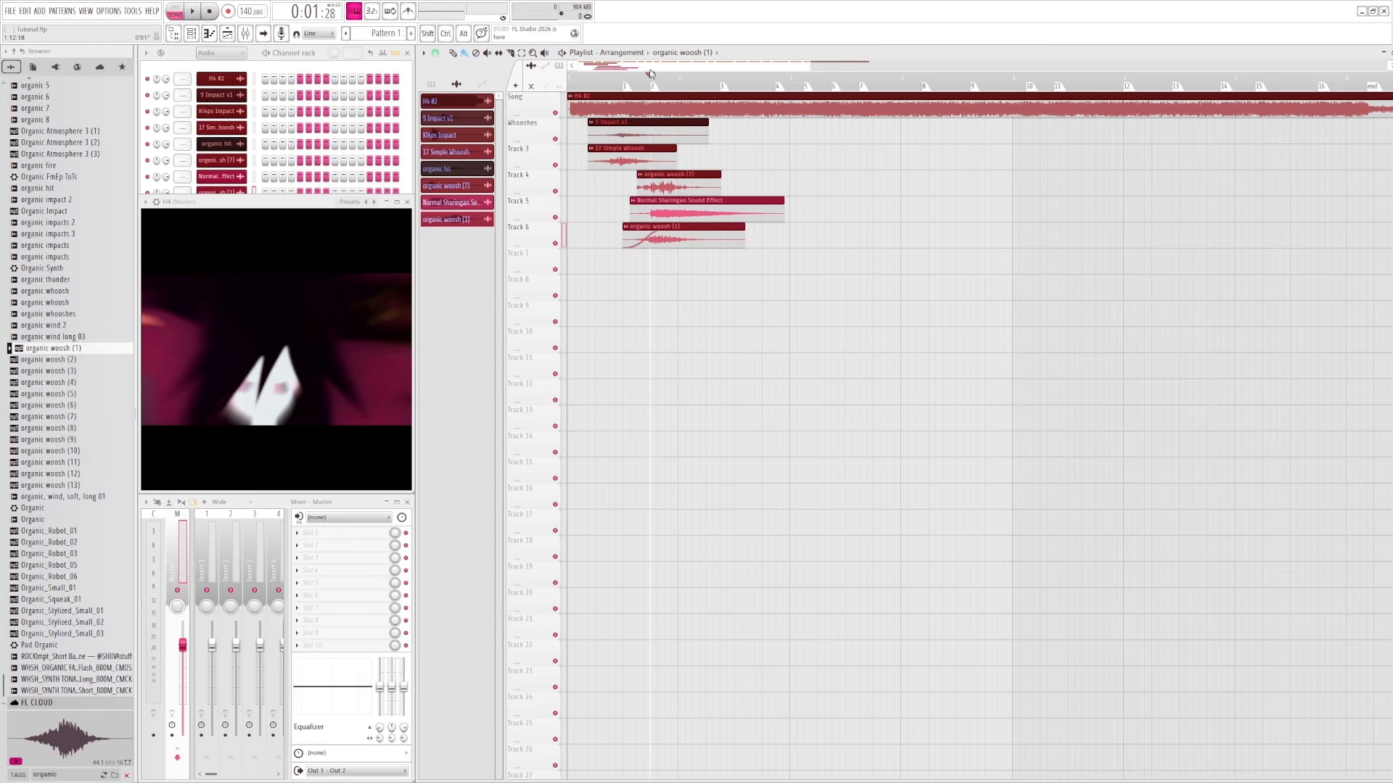
- Adjust the gain of the organic woosh (1) clip on Track 6 while replaying the section around marker 2
key("space")
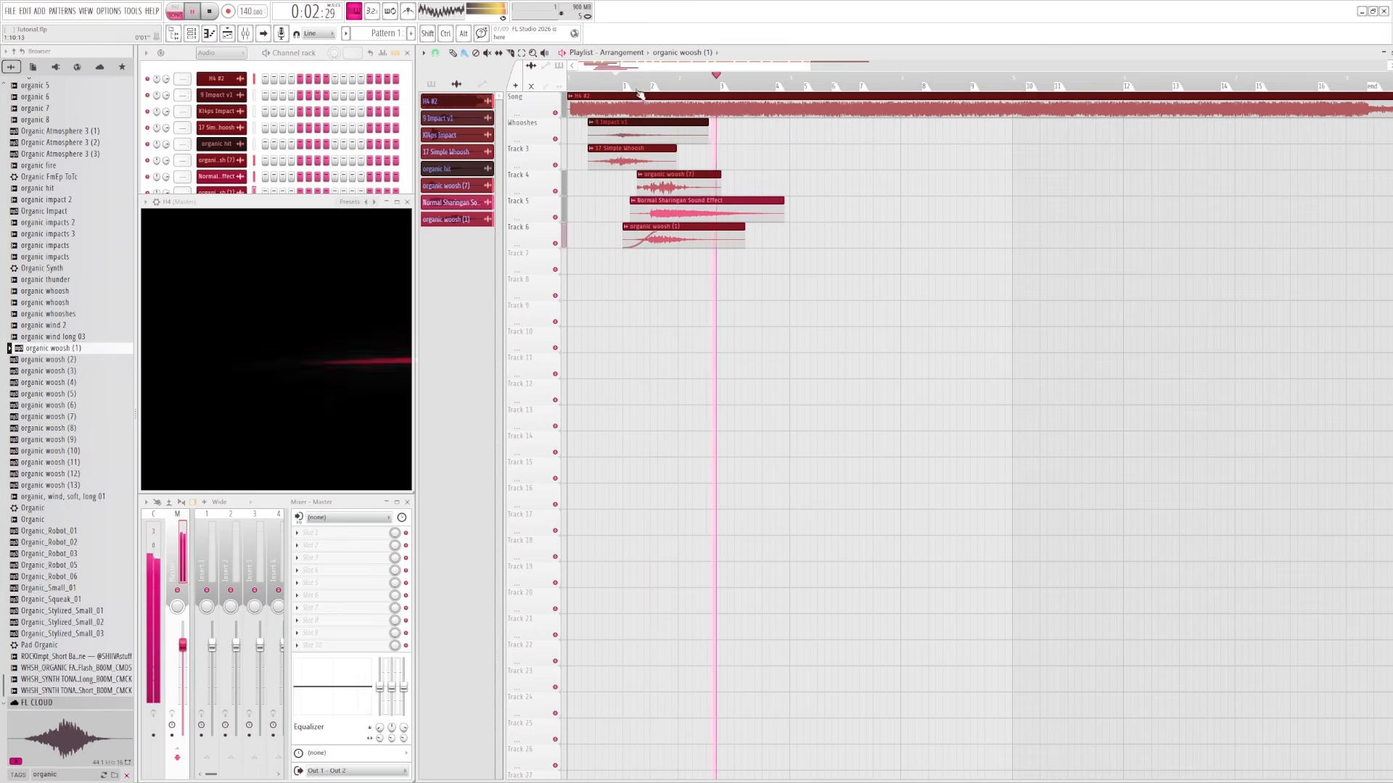
key("space")
key("space")
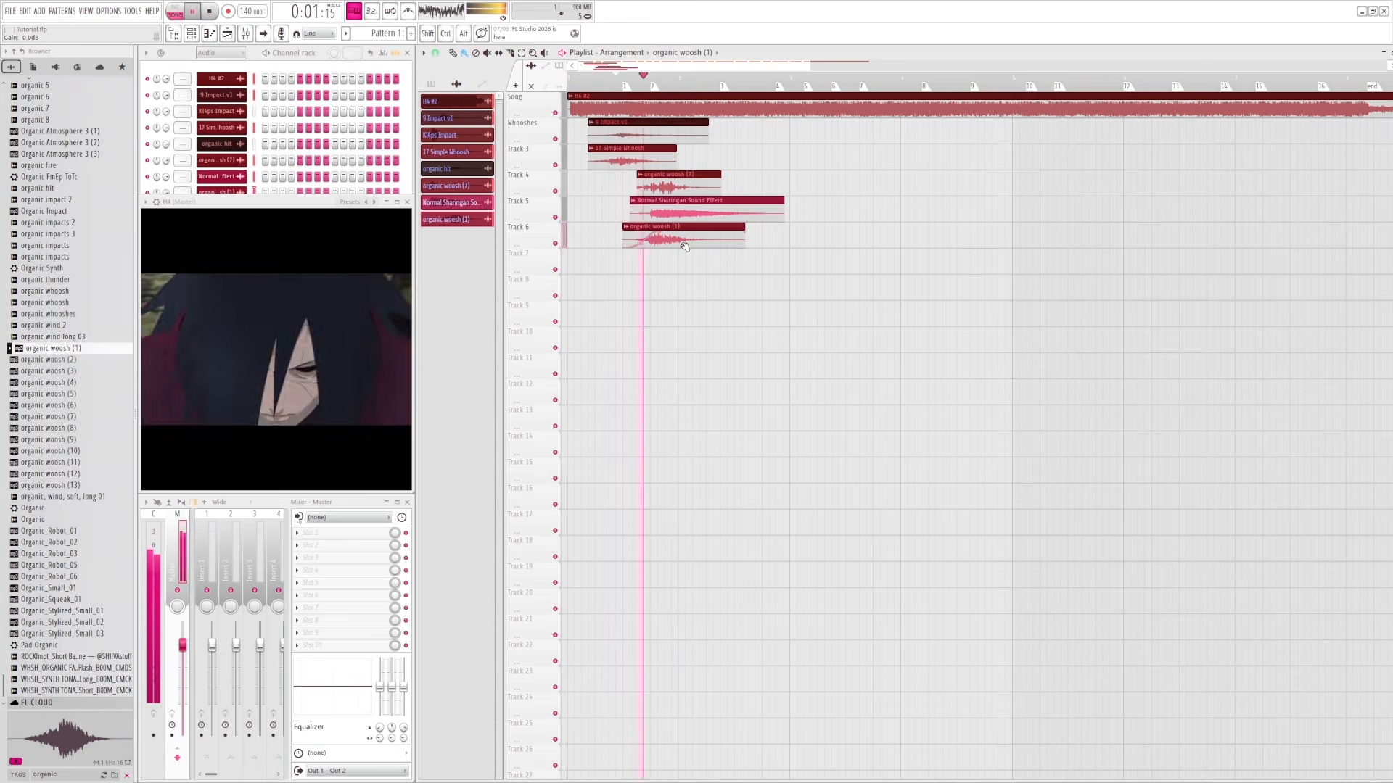
key("space")
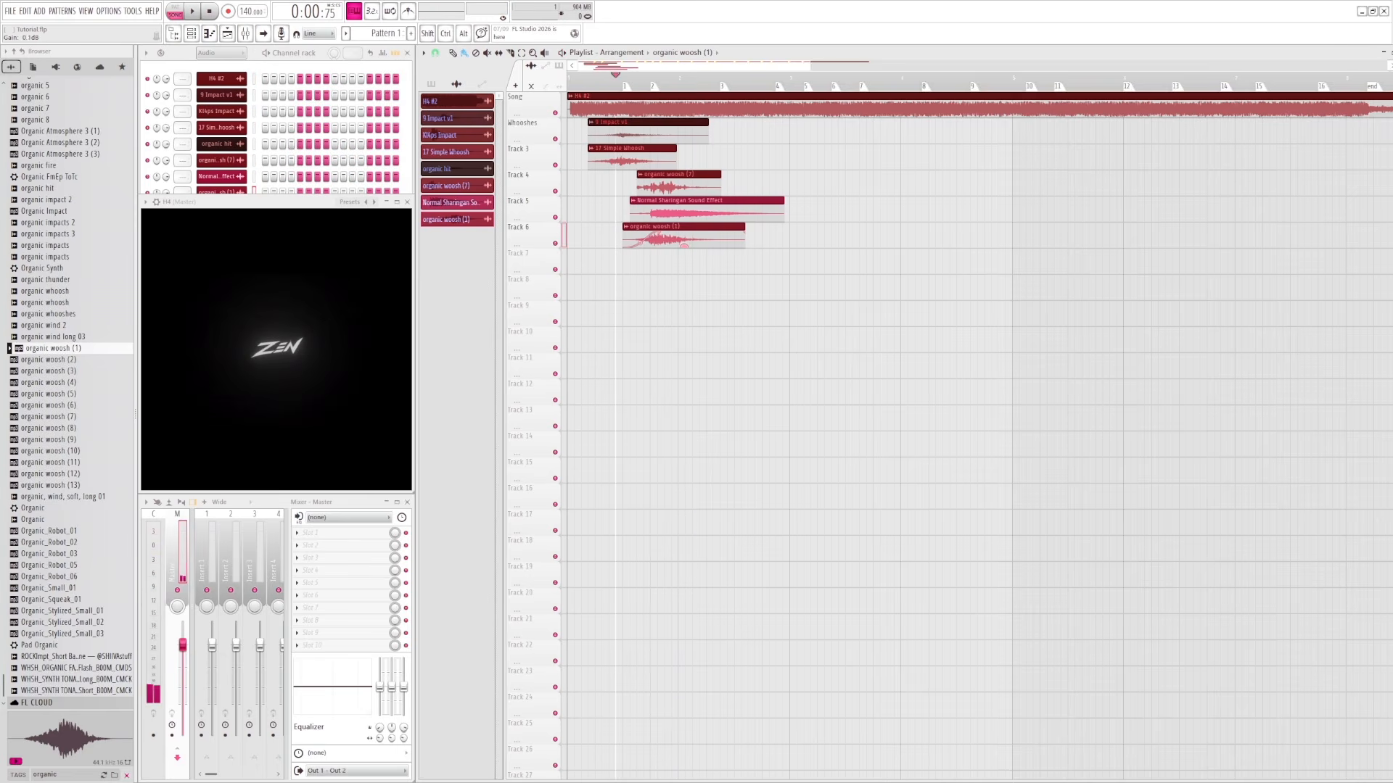
key("space")
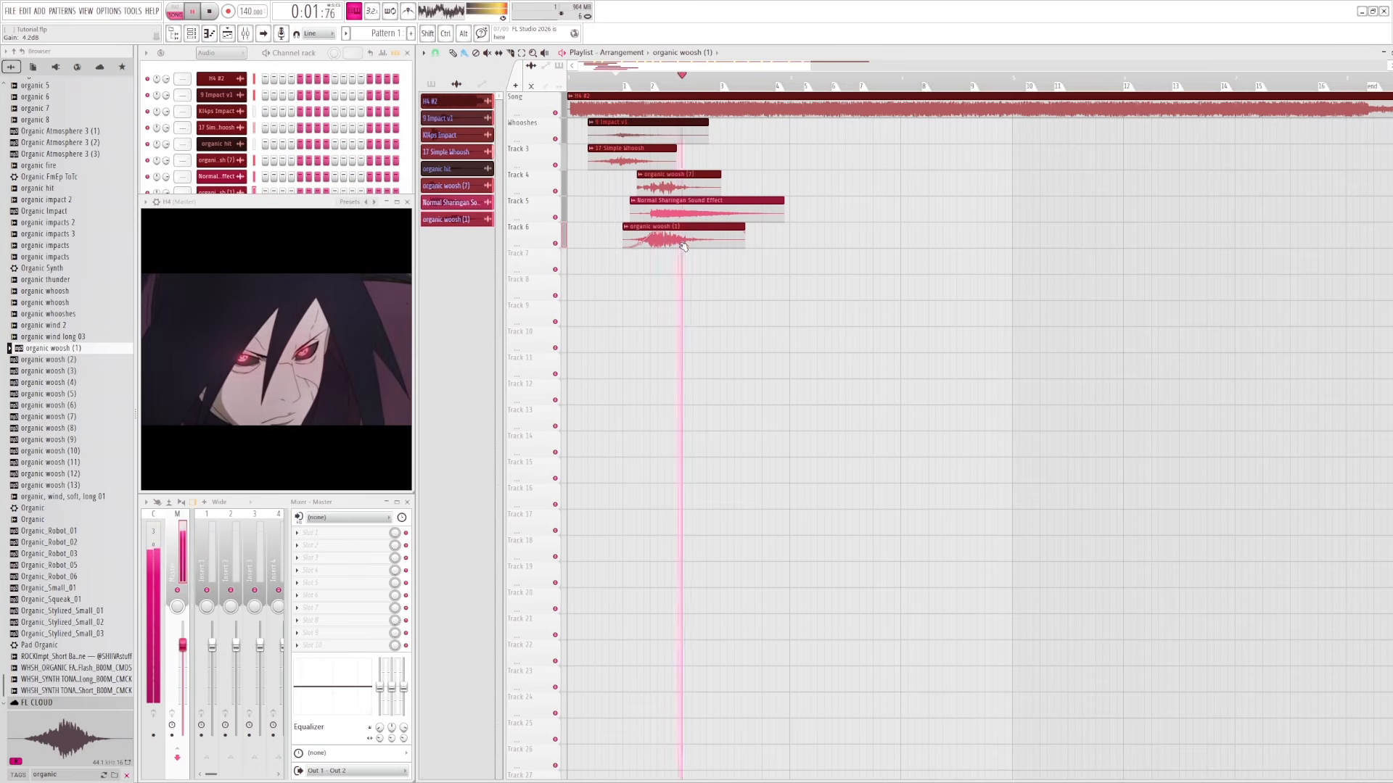
key("space")
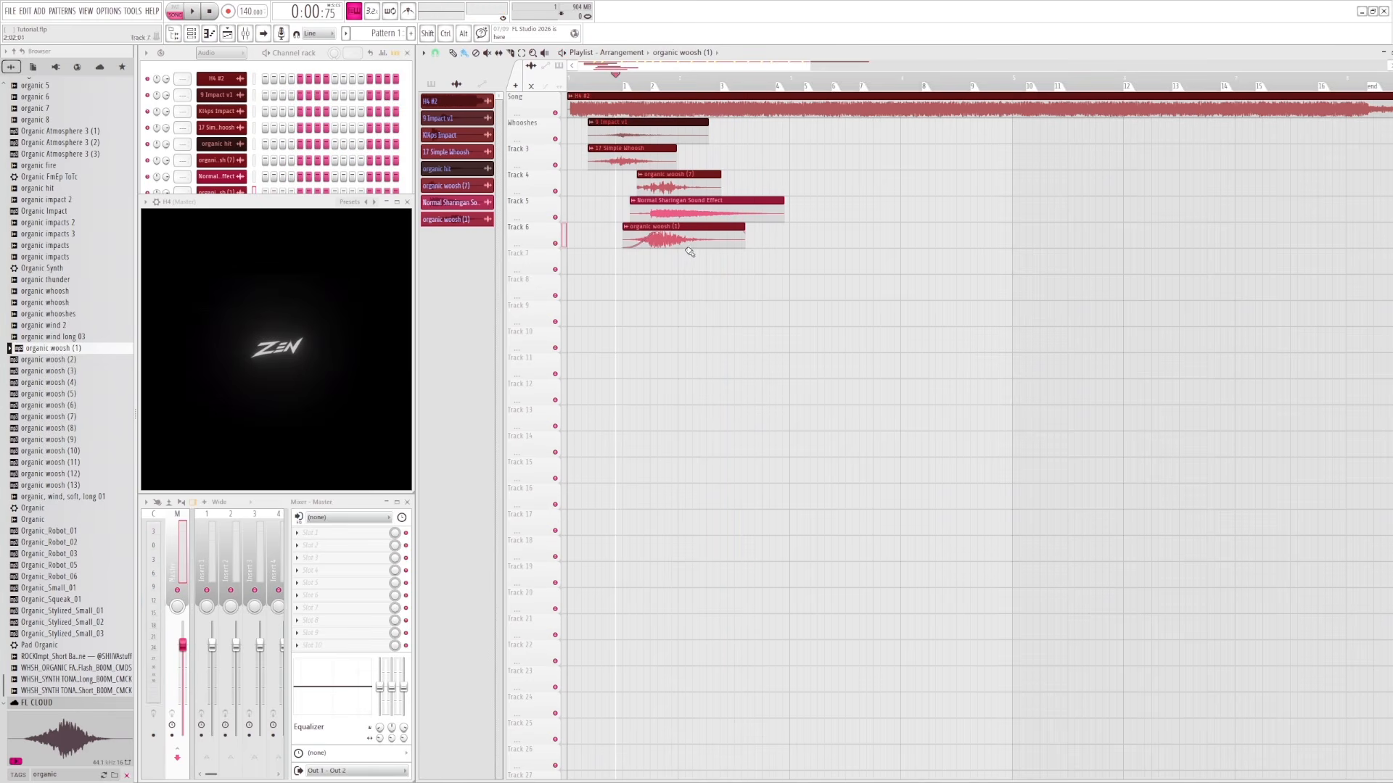
key("space")
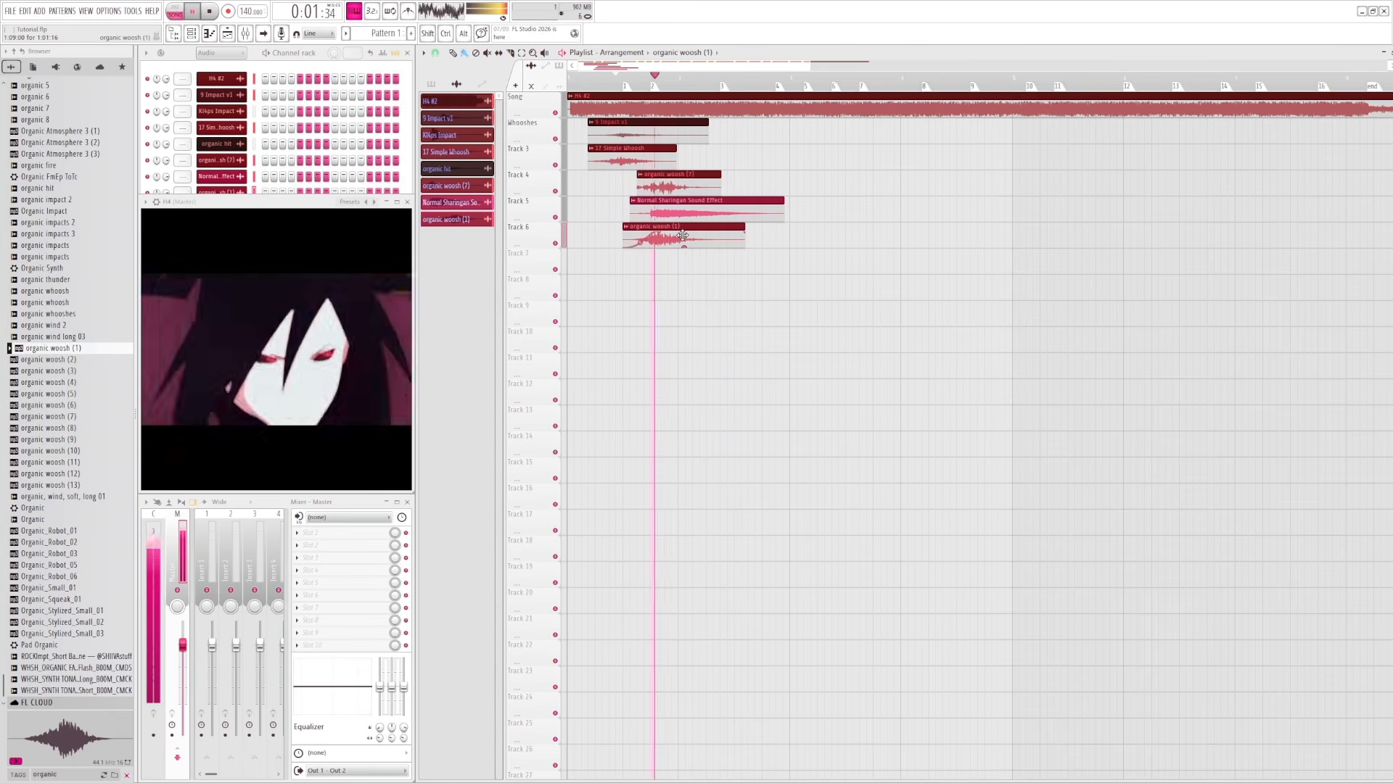
- Replay the section around marker 2 several times to check the layered woosh and Sharingan sounds
left_click(624, 82)
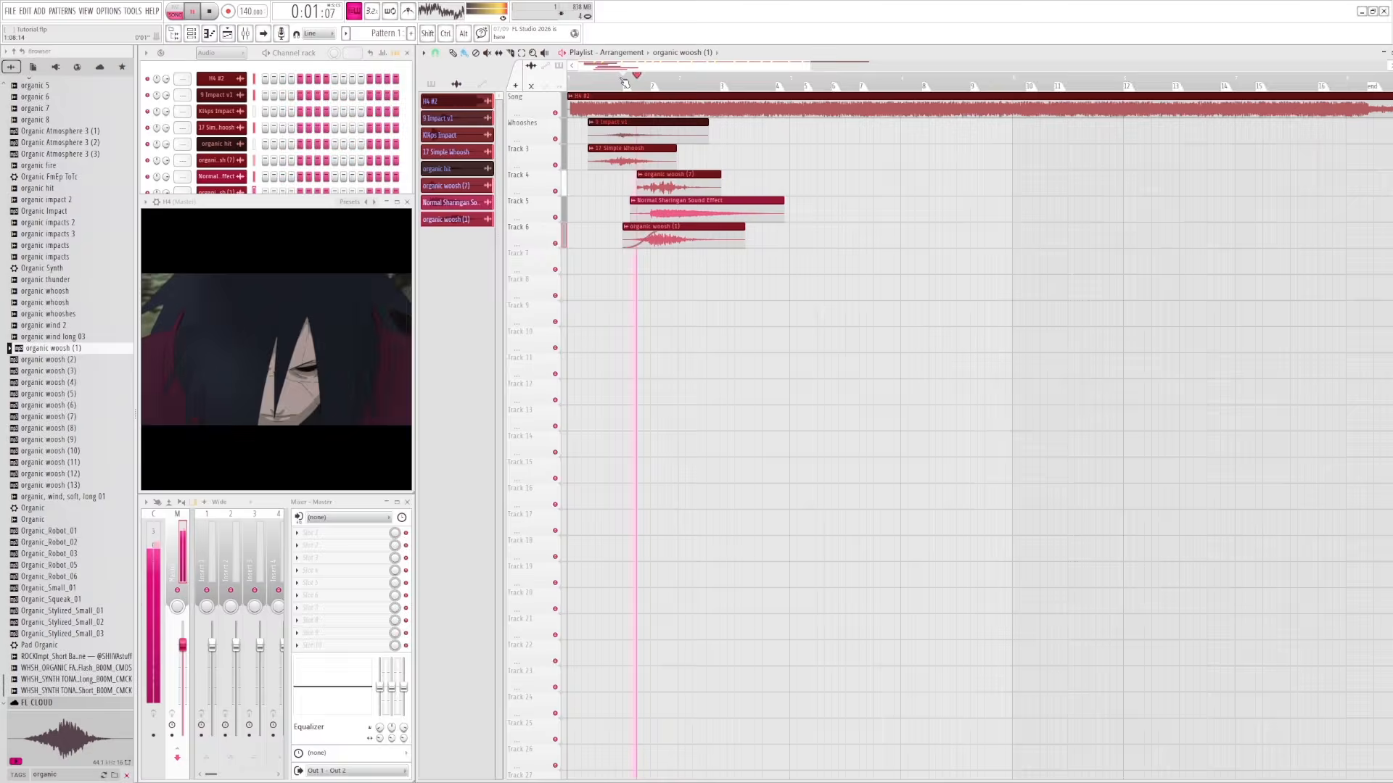
left_click(625, 82)
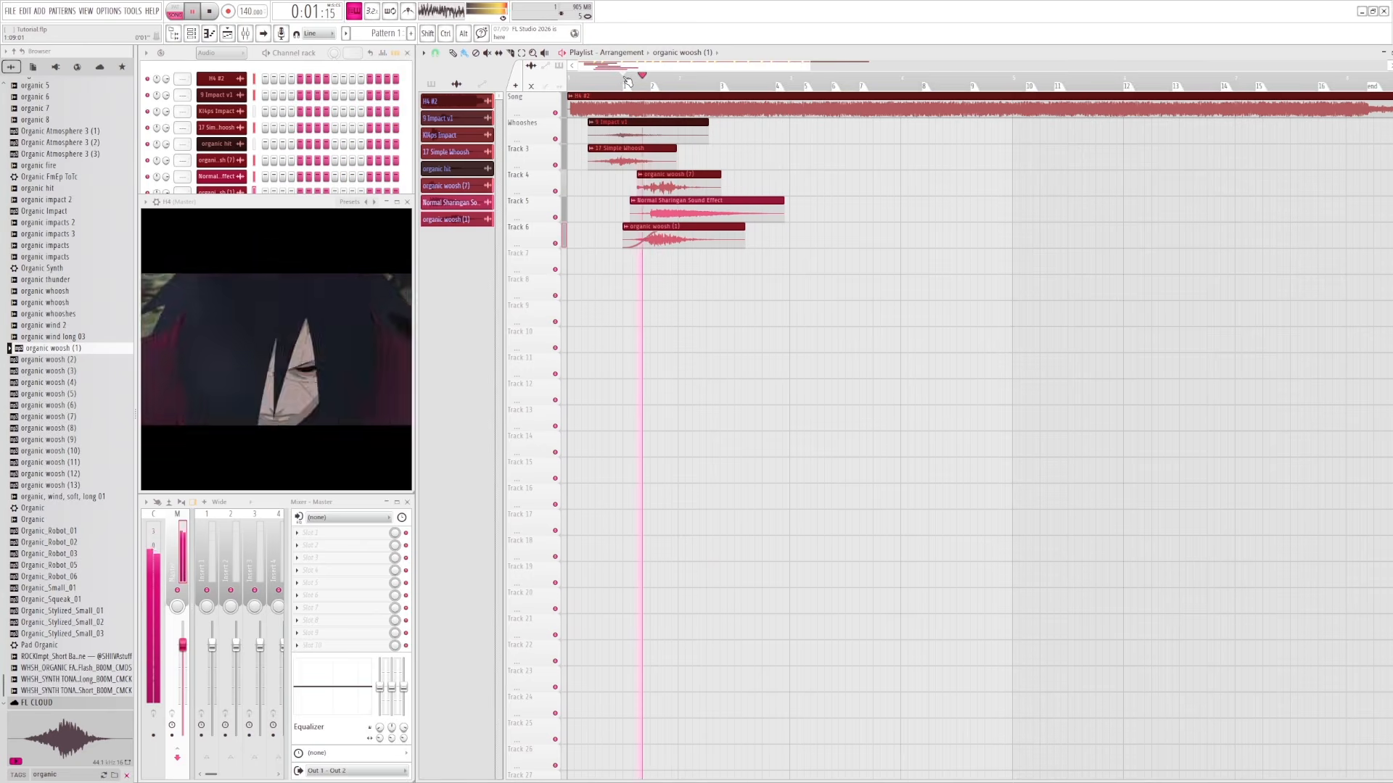
left_click(672, 80)
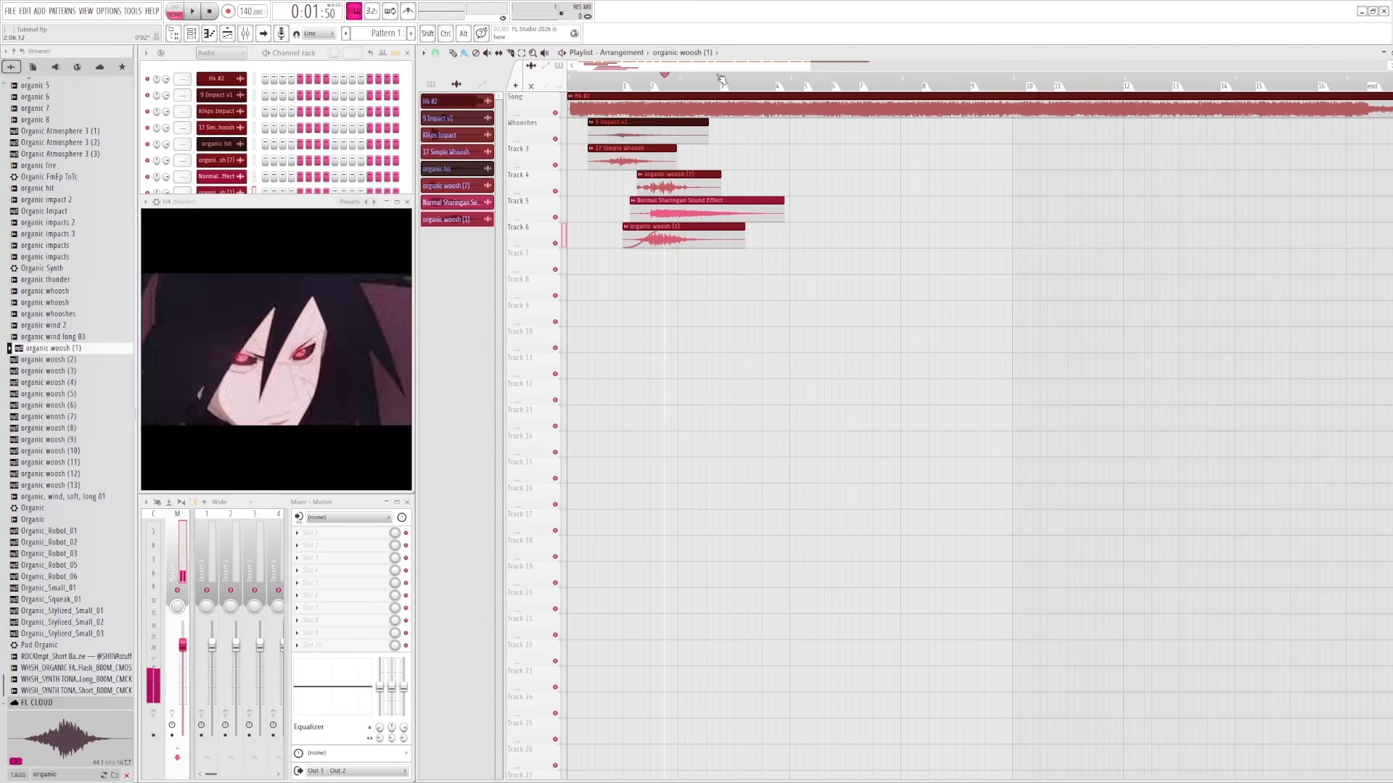
key("space")
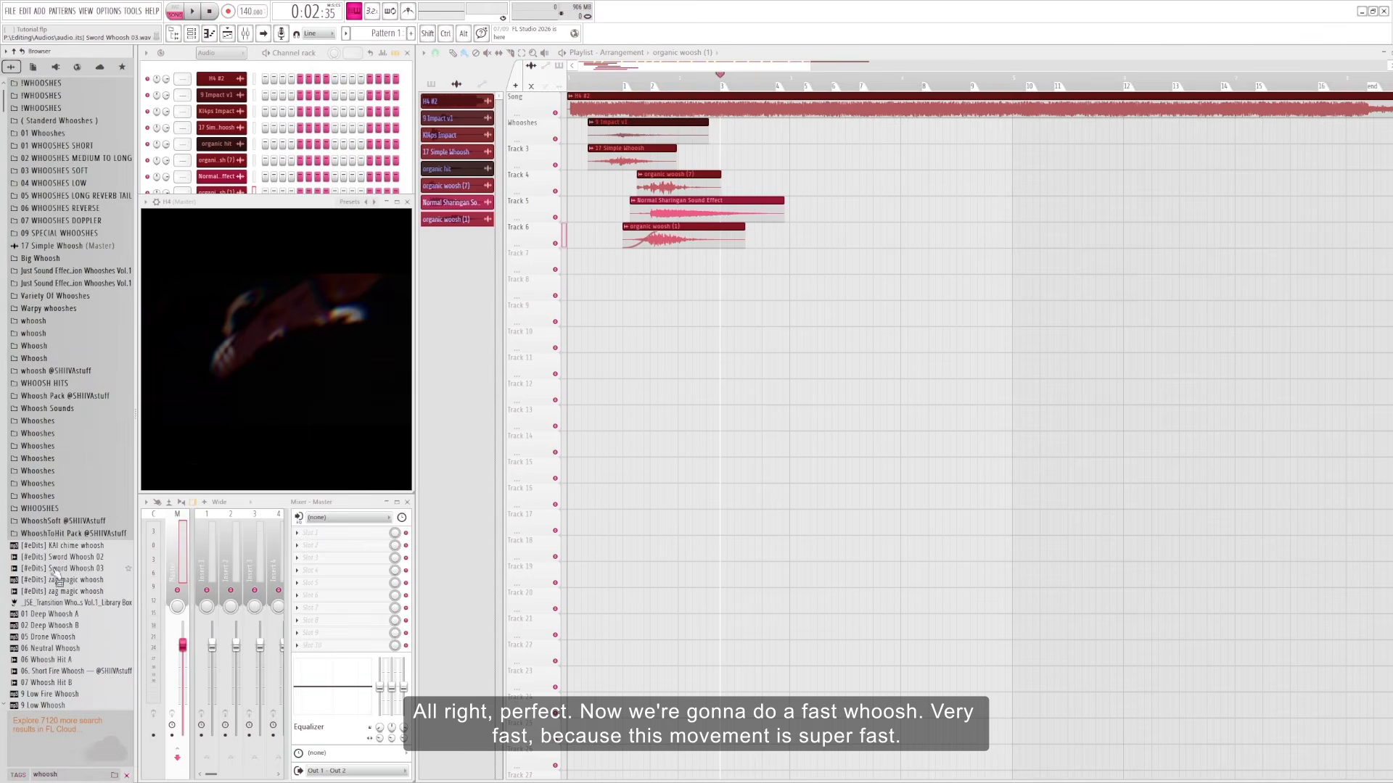
- Search the browser for whoosh samples and audition 9 Simple Whoosh, 14 Fast Whoosh B, 9 Mini-Magic Whoosh and 9 Low Whoosh
scroll(56, 576, "down", 6)
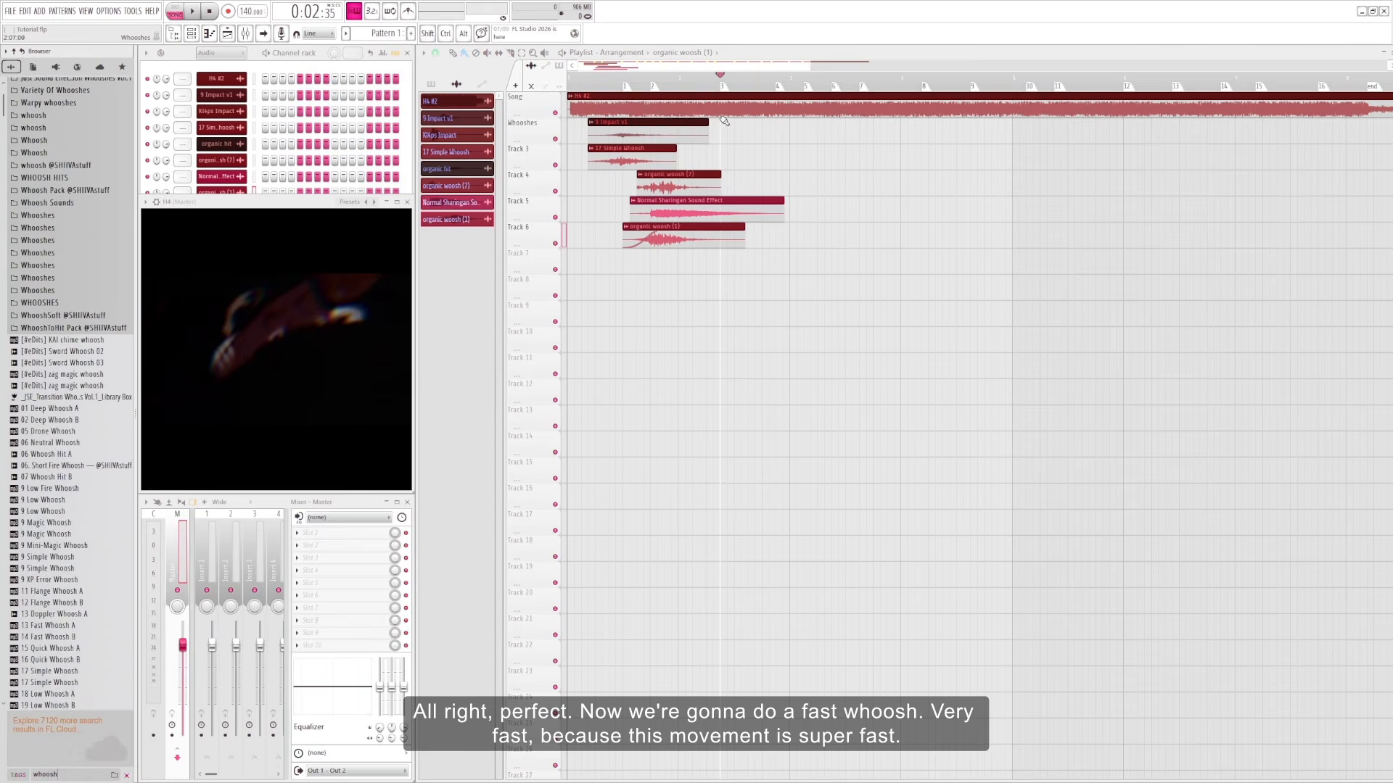
mouse_move(720, 76)
left_mouse_down()
mouse_move(678, 76)
mouse_move(734, 76)
mouse_move(720, 77)
left_mouse_up()
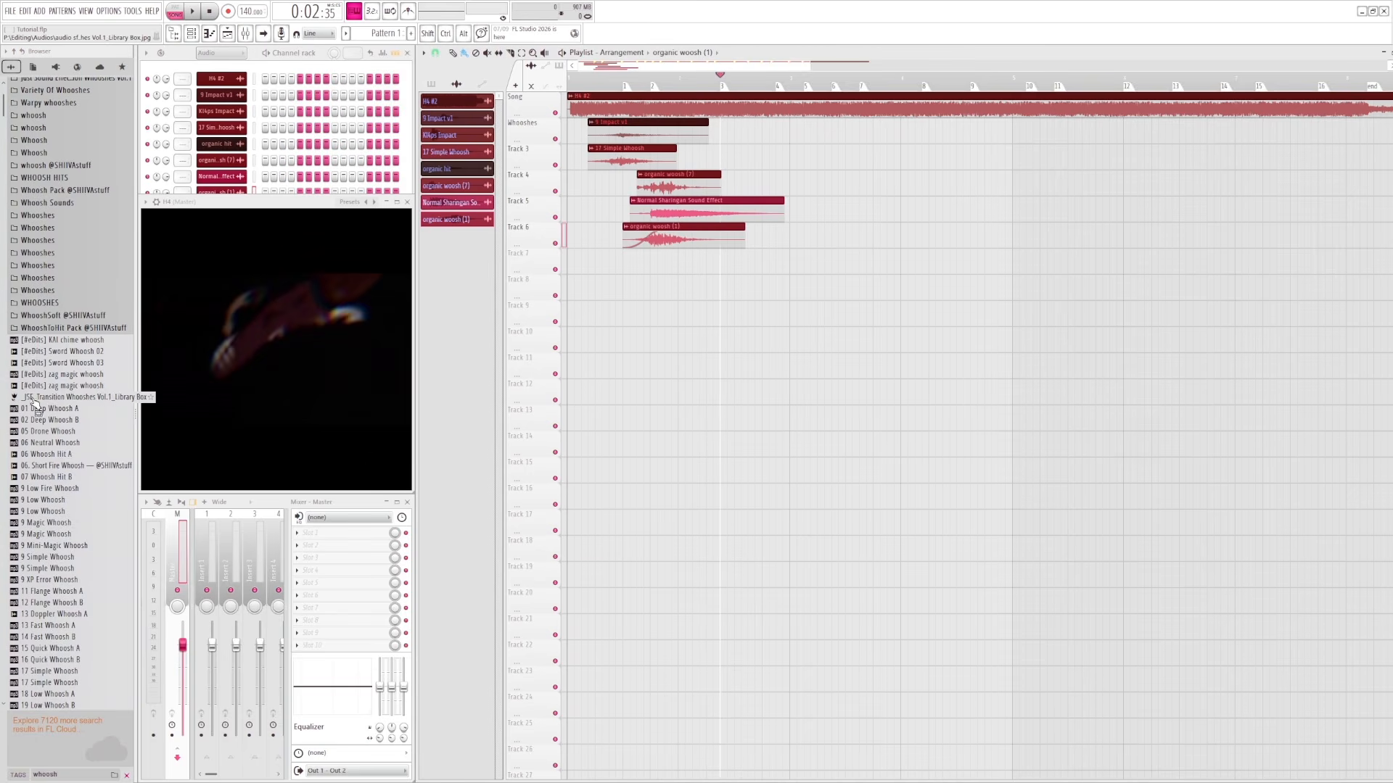
scroll(68, 392, "down", 2)
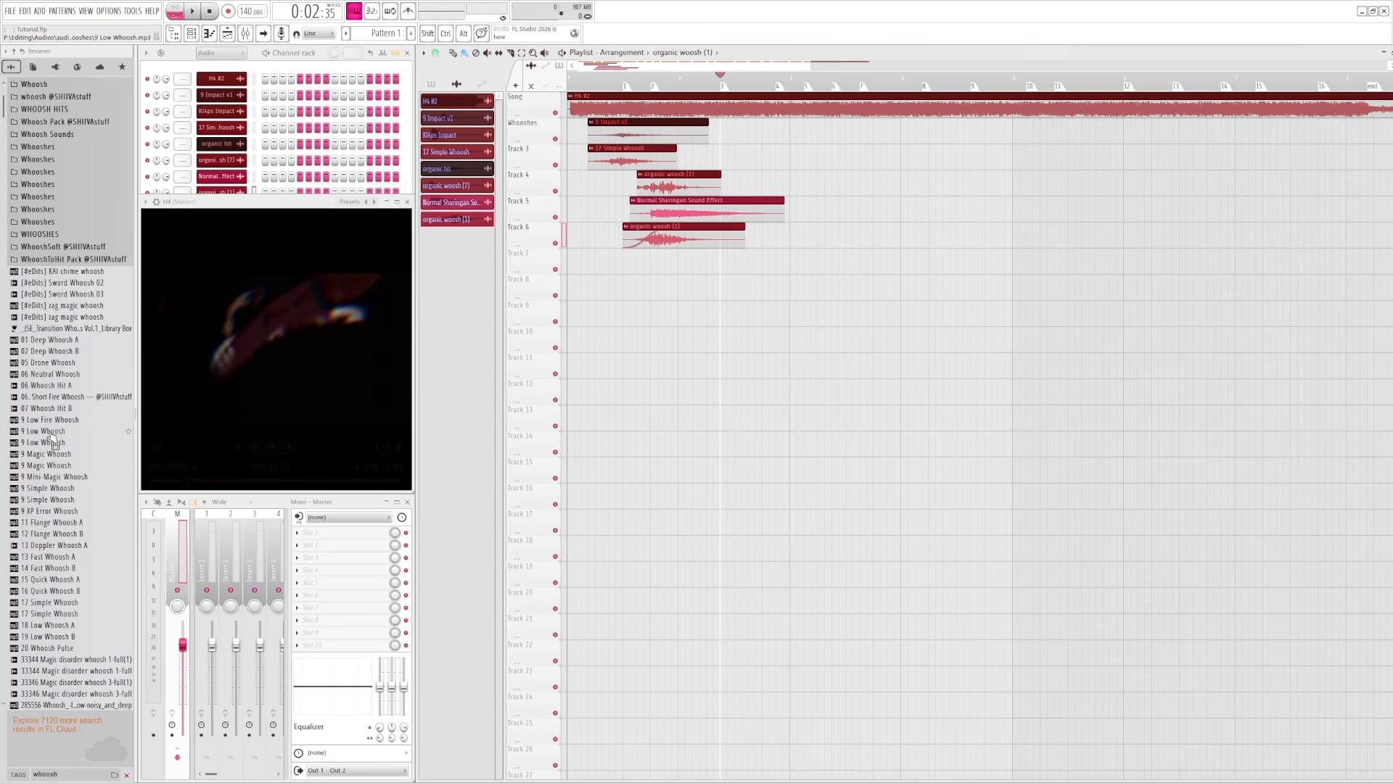
left_click(45, 491)
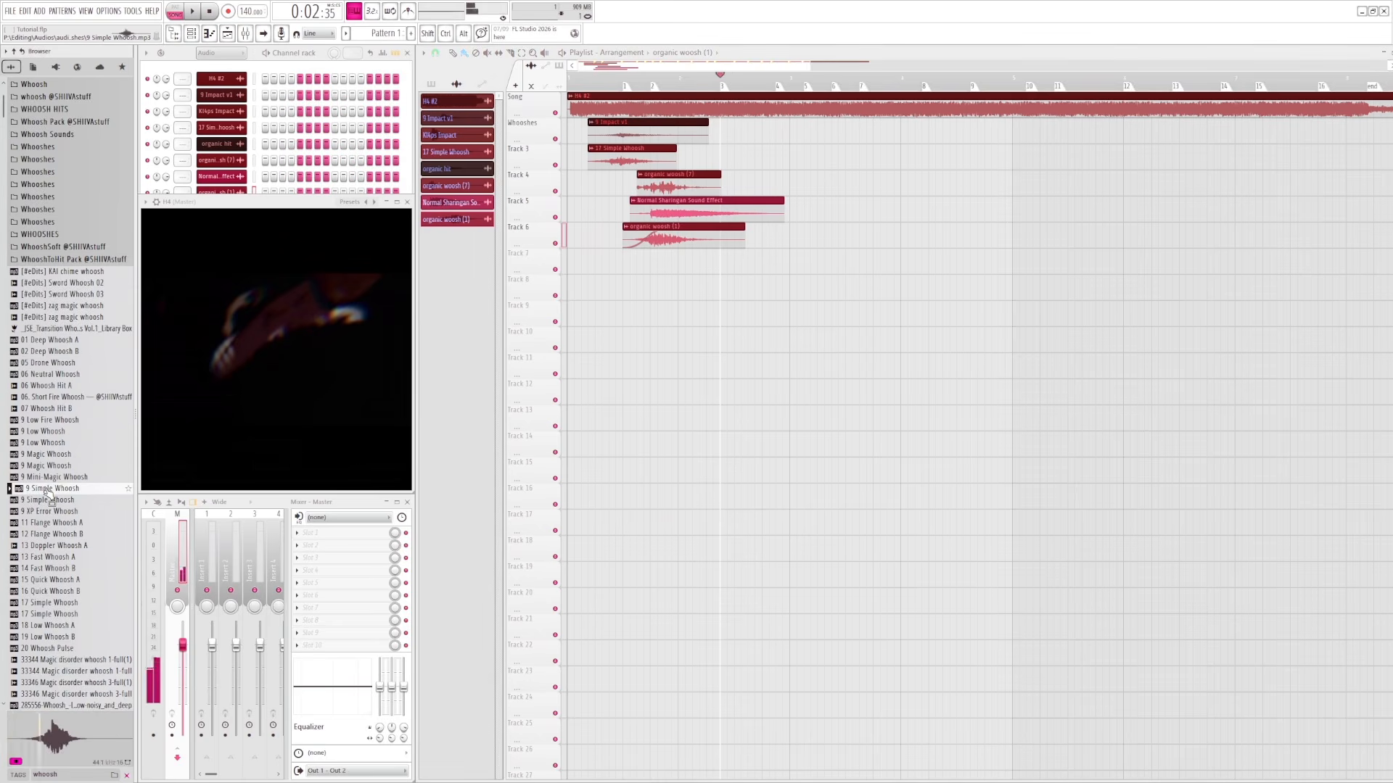
scroll(47, 496, "down", 2)
left_click(53, 500)
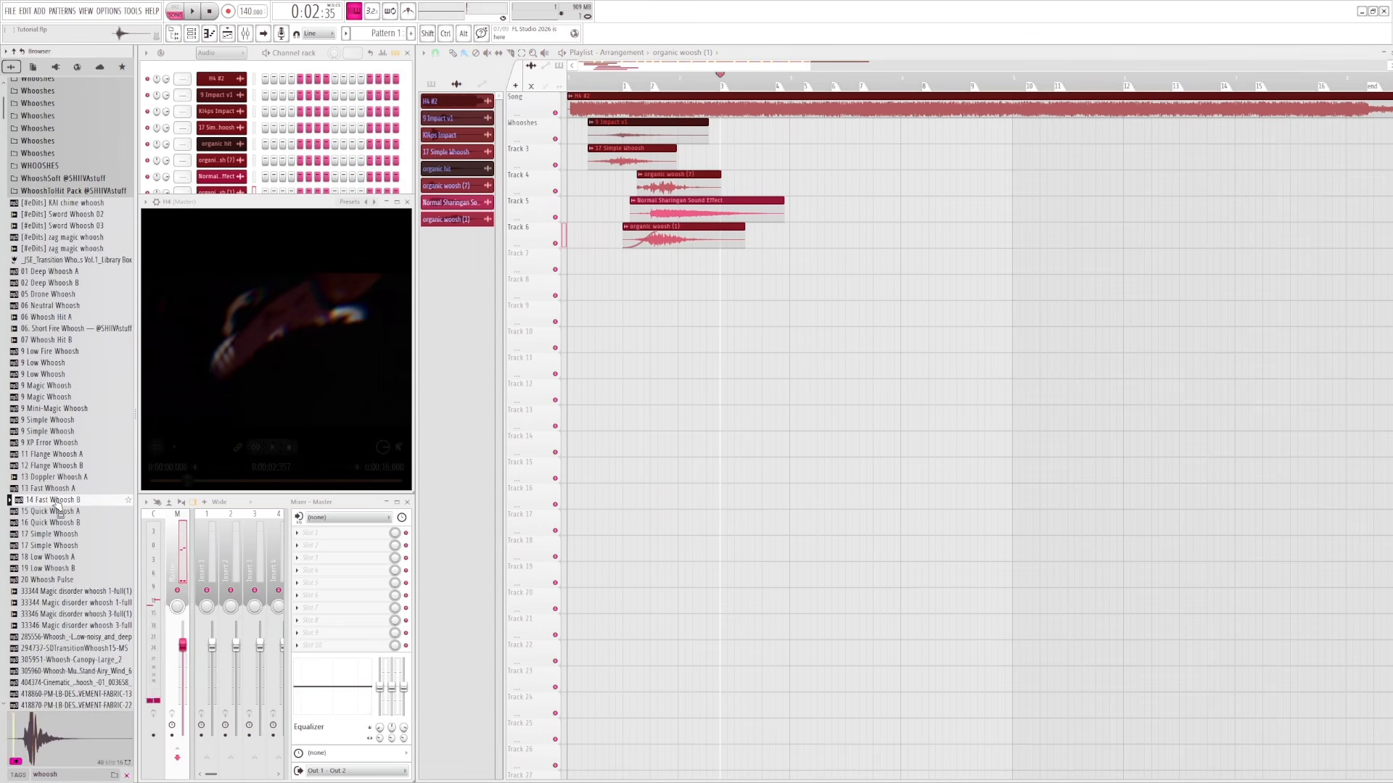
left_click(58, 421)
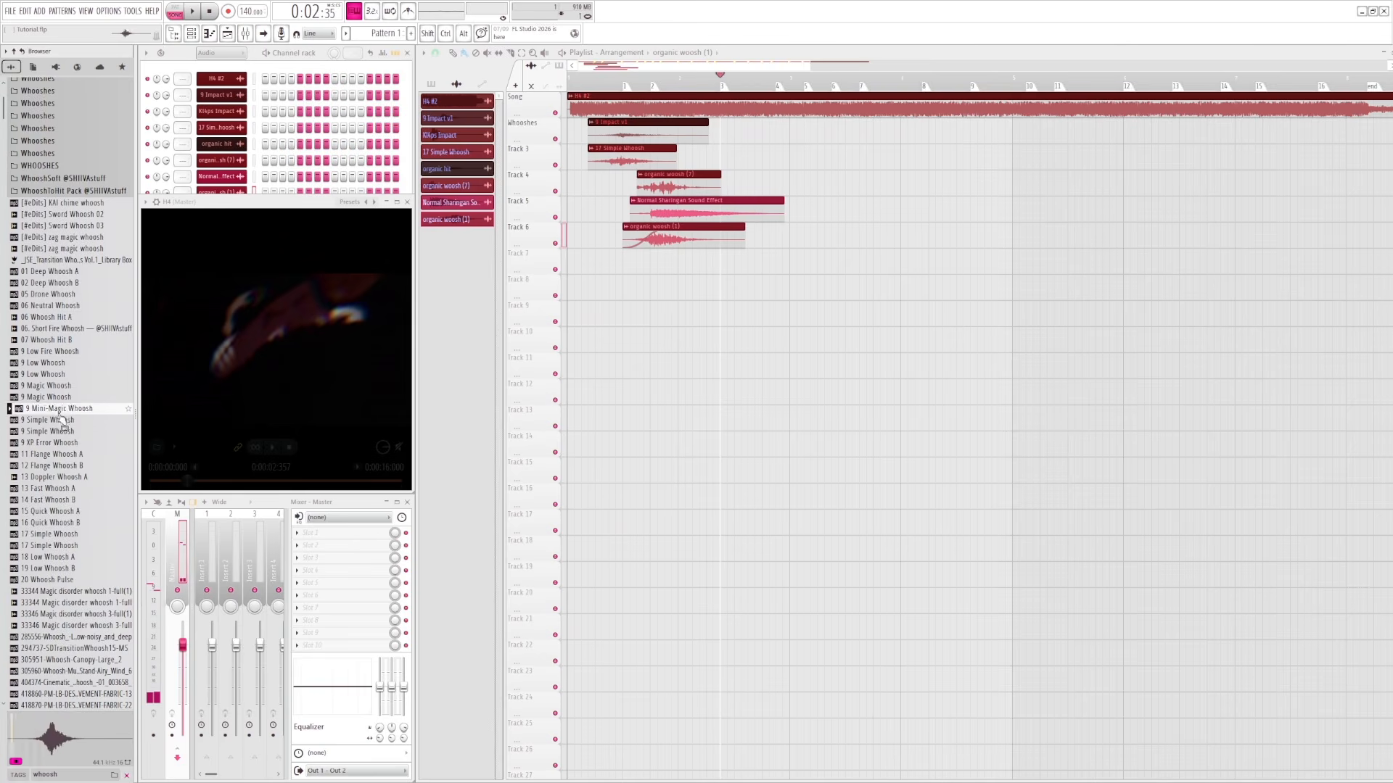
left_click(63, 364)
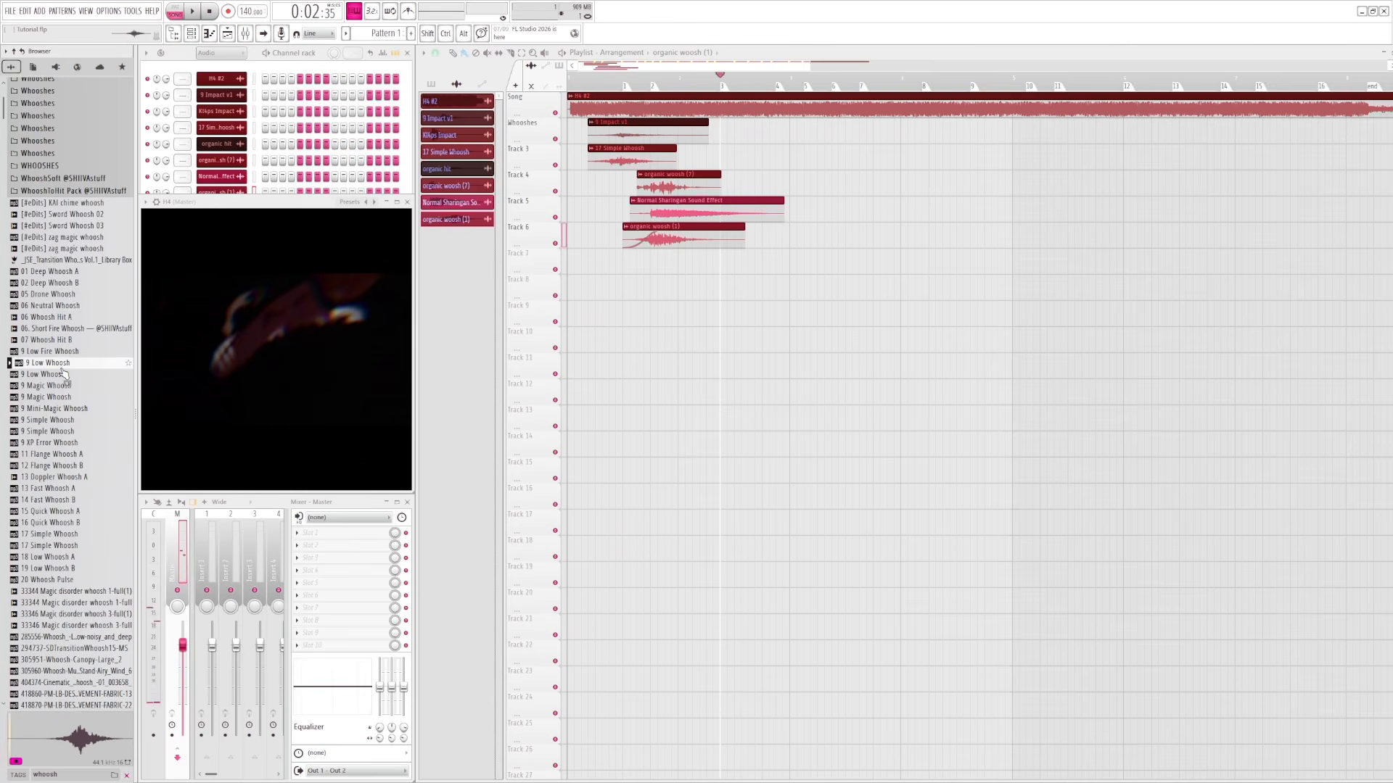
- Audition further low and deep whoosh samples, including 19 Low Whoosh B, 01 Deep Whoosh A and 02 Deep Whoosh B
scroll(71, 448, "down", 2)
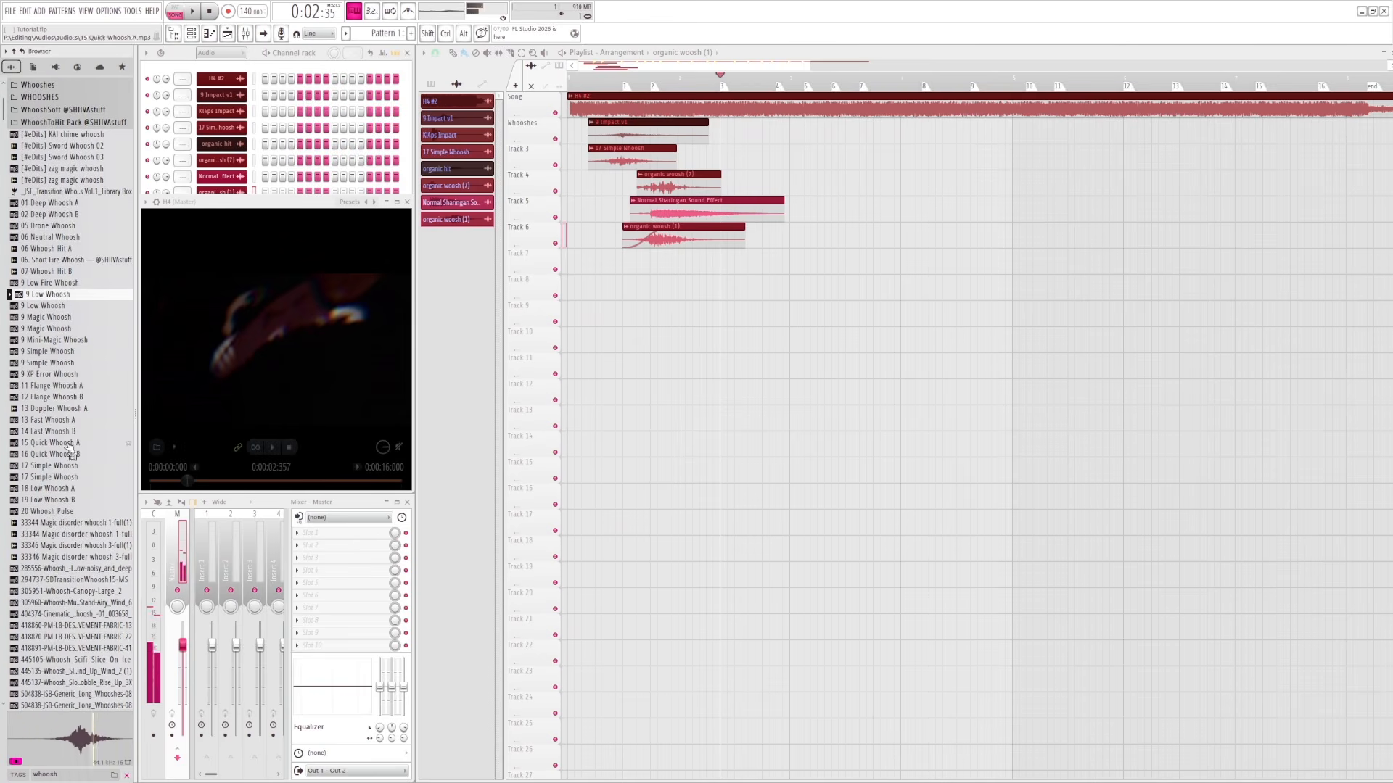
left_click(58, 489)
left_click(64, 500)
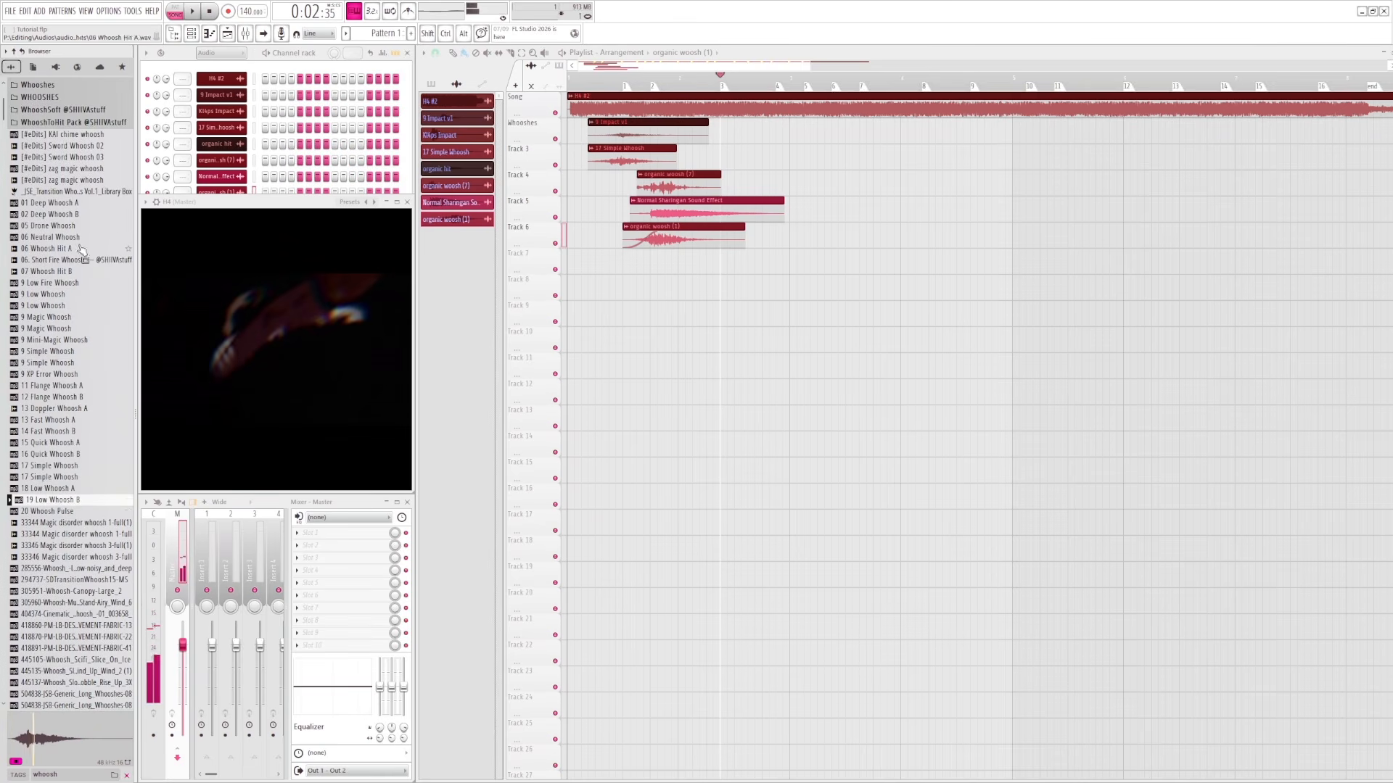
left_click(63, 203)
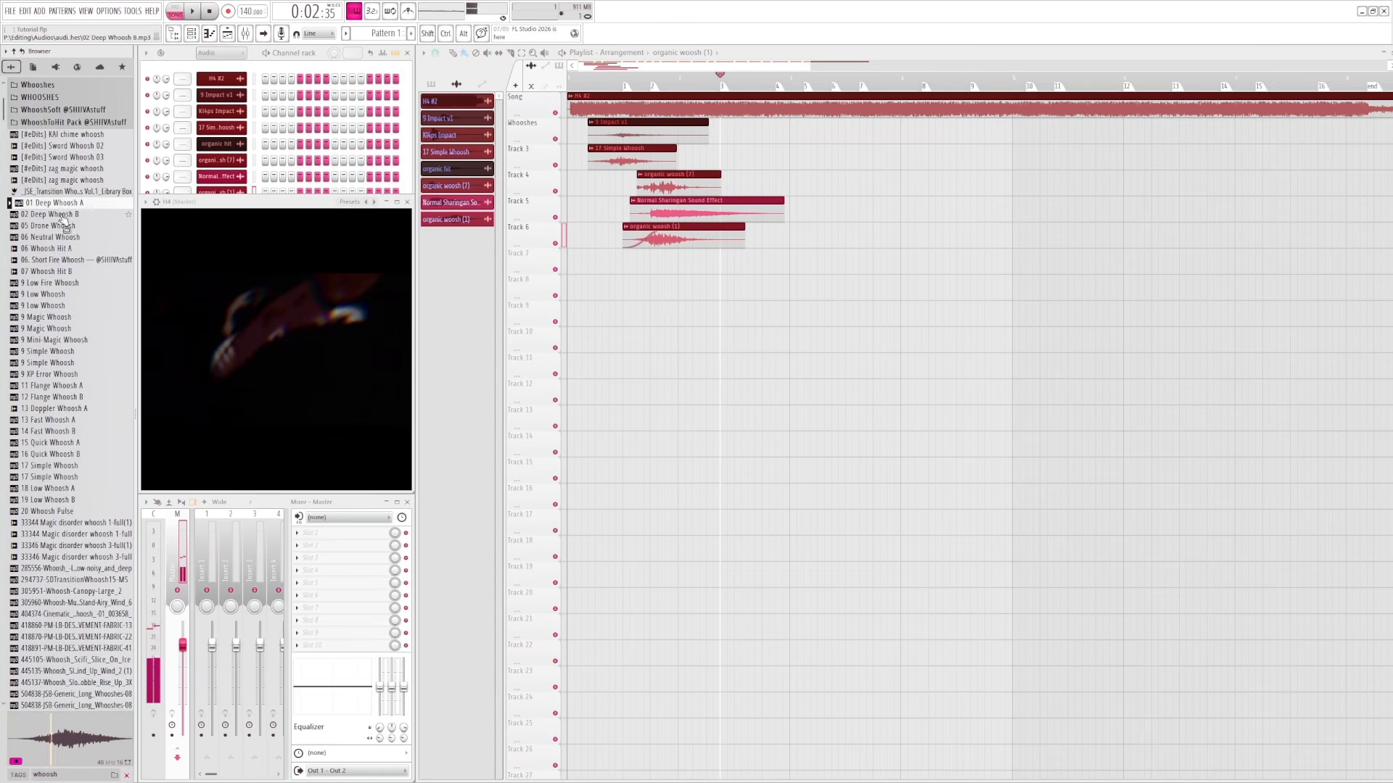
left_click(67, 214)
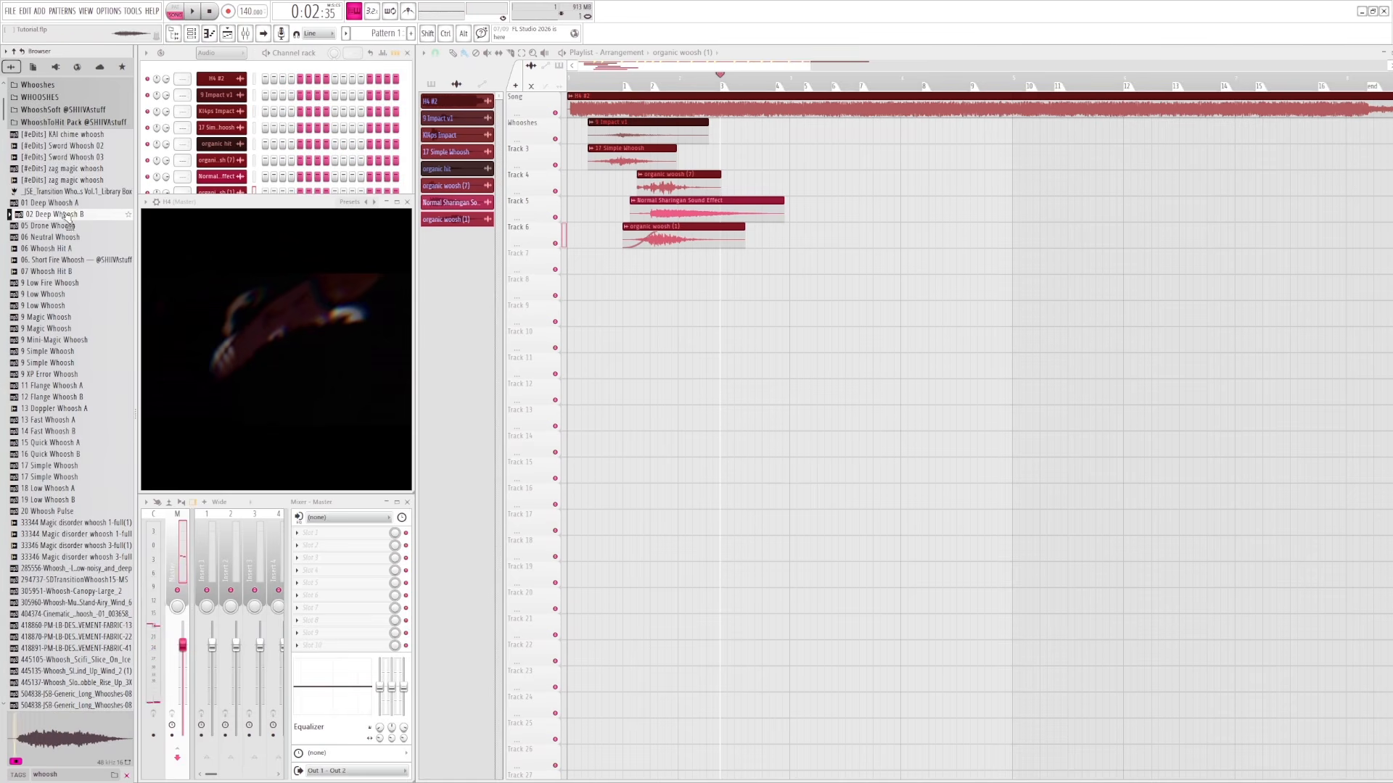
- Place 9 Simple Whoosh on Track 7 with its peak at marker 3 and replay that section
left_click(73, 351)
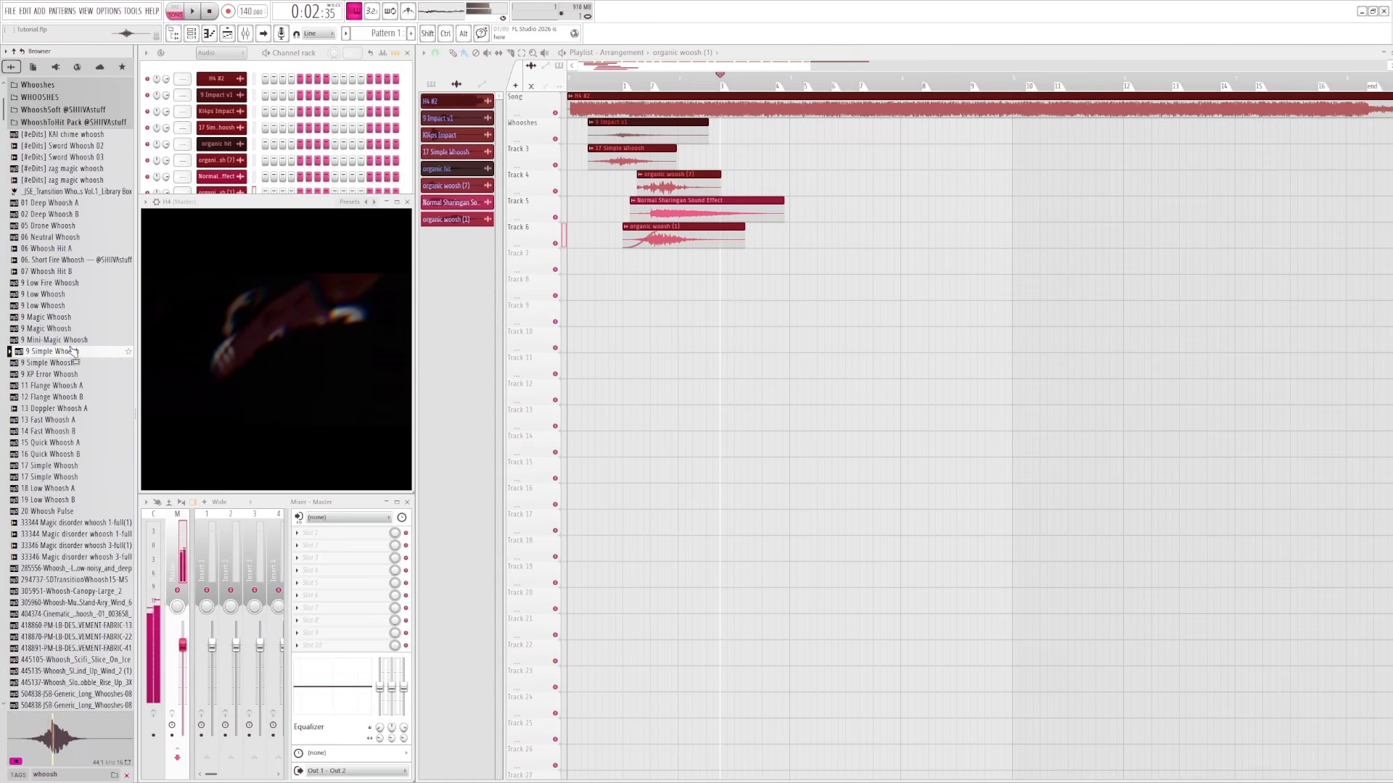
left_click_drag(72, 351, 706, 253)
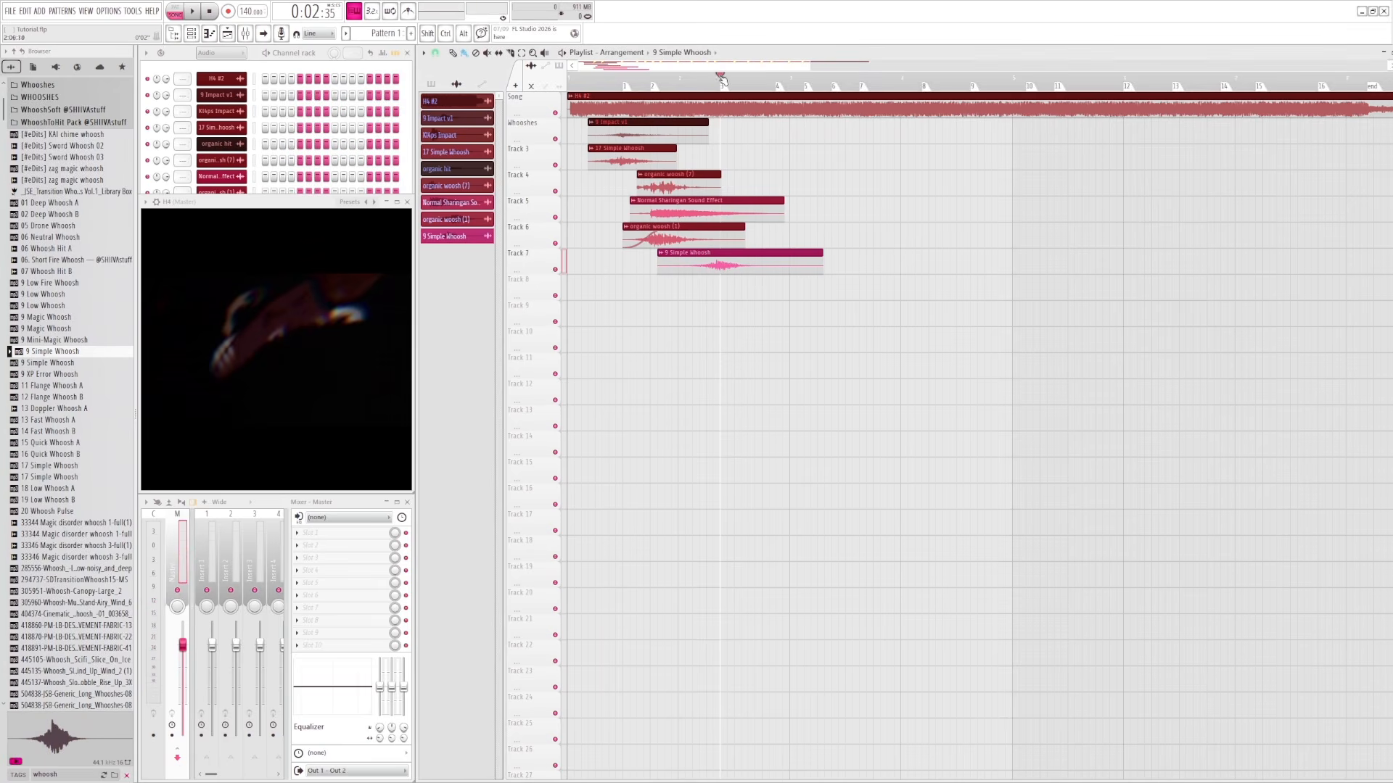
key("space")
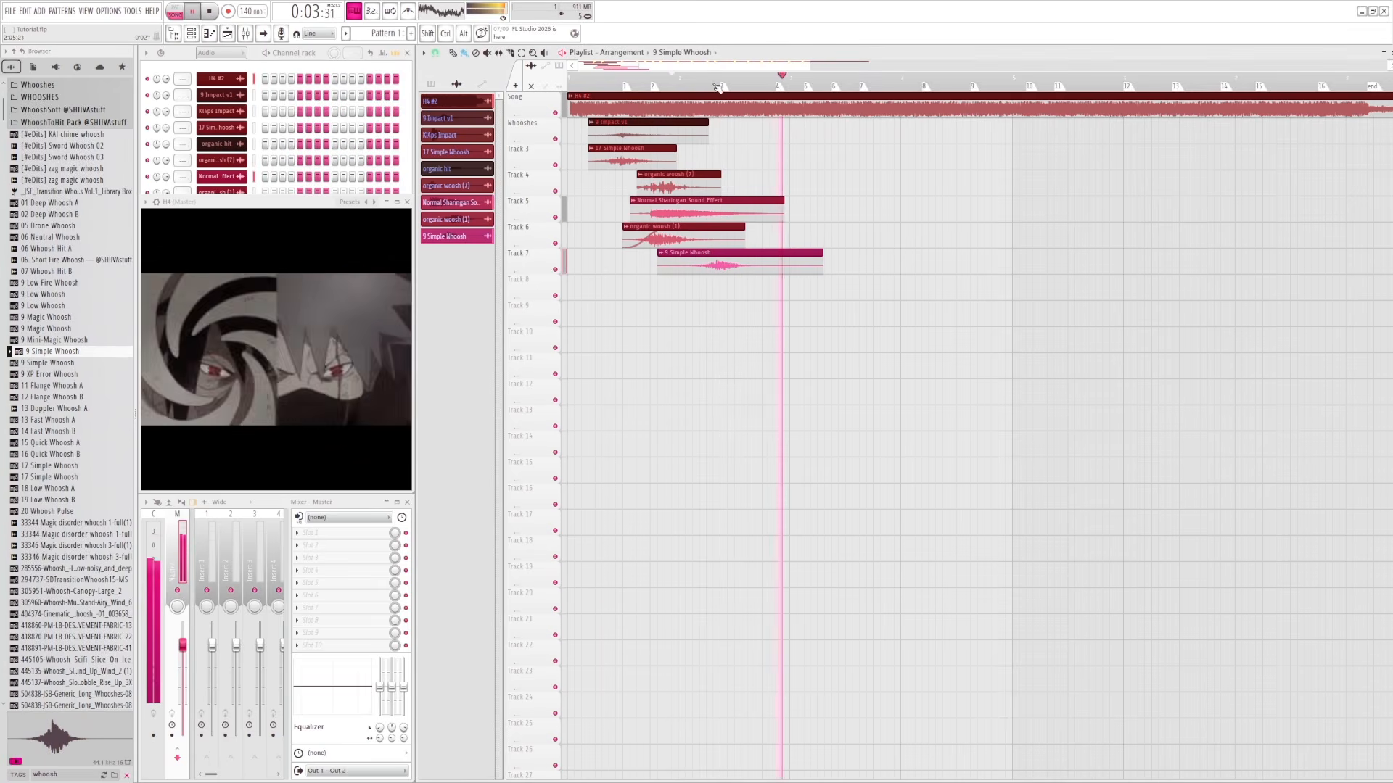
left_click(714, 80)
left_click(693, 77)
key("space")
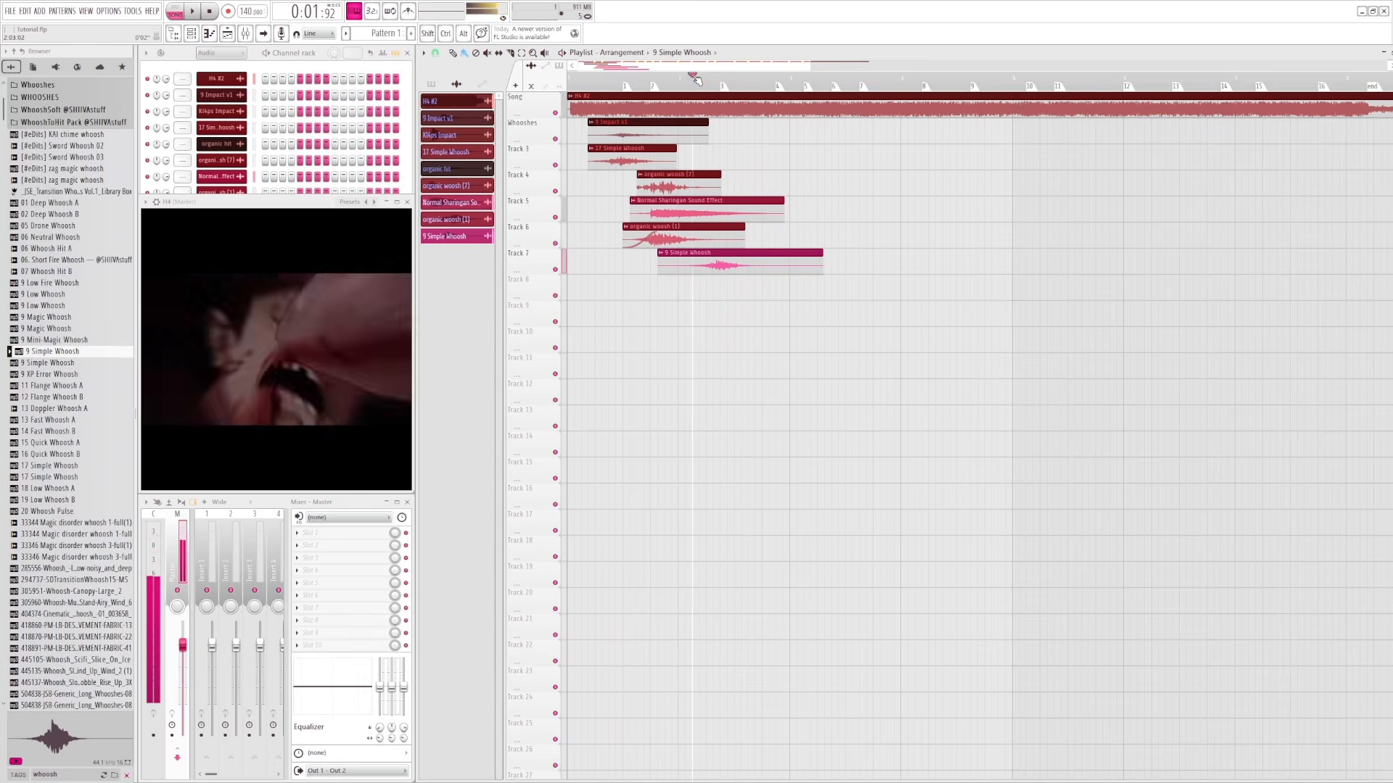
- Move the 9 Simple Whoosh clip on Track 7 slightly earlier so its peak aligns with 0:02:25, and replay the section
left_click(714, 77)
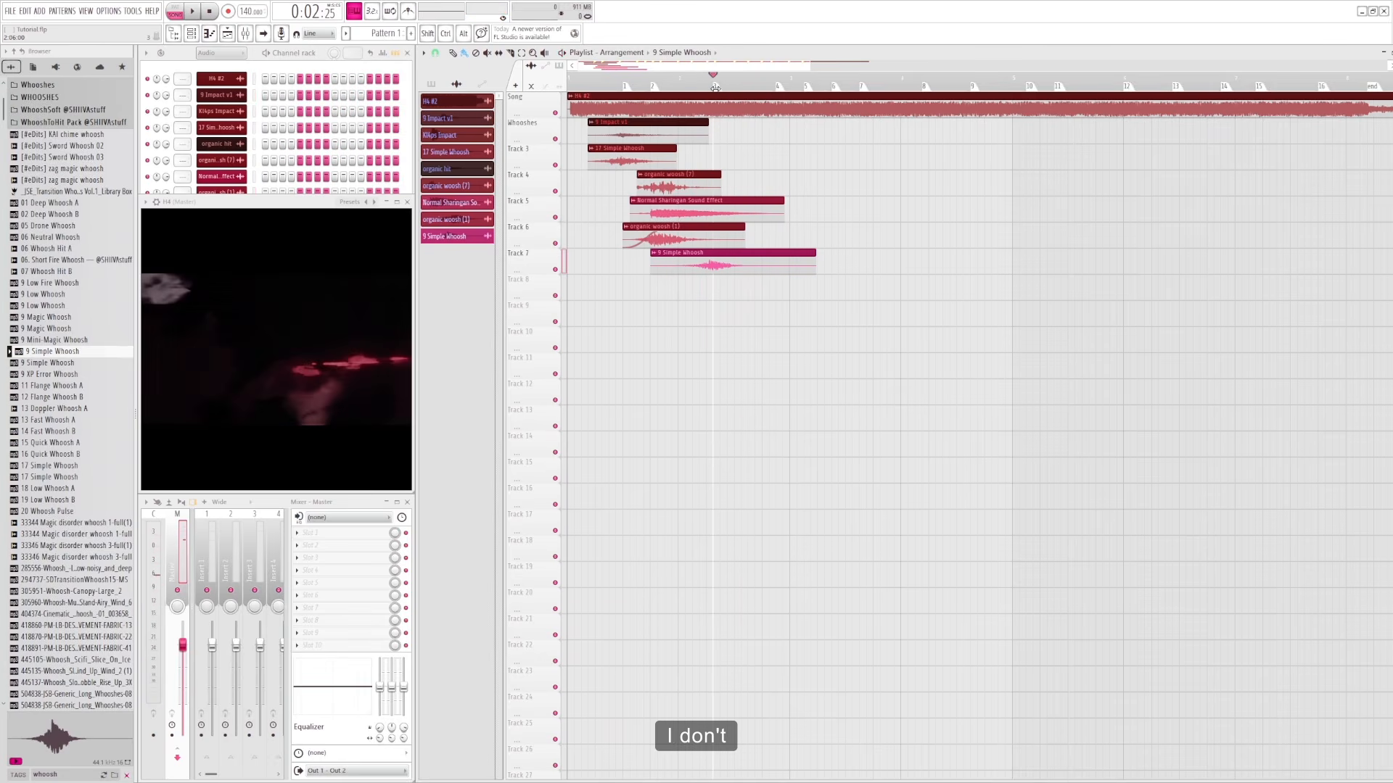
key("space")
left_click(680, 78)
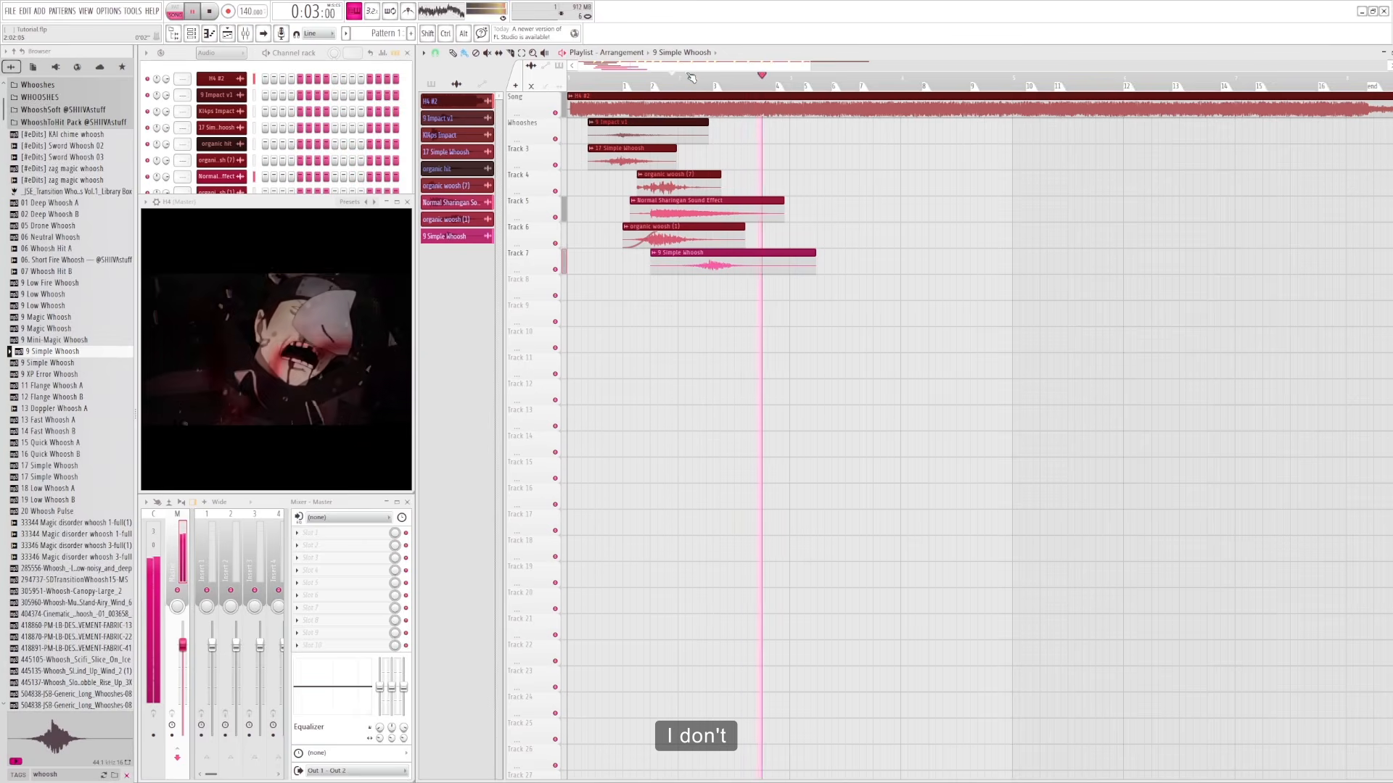
left_click(690, 77)
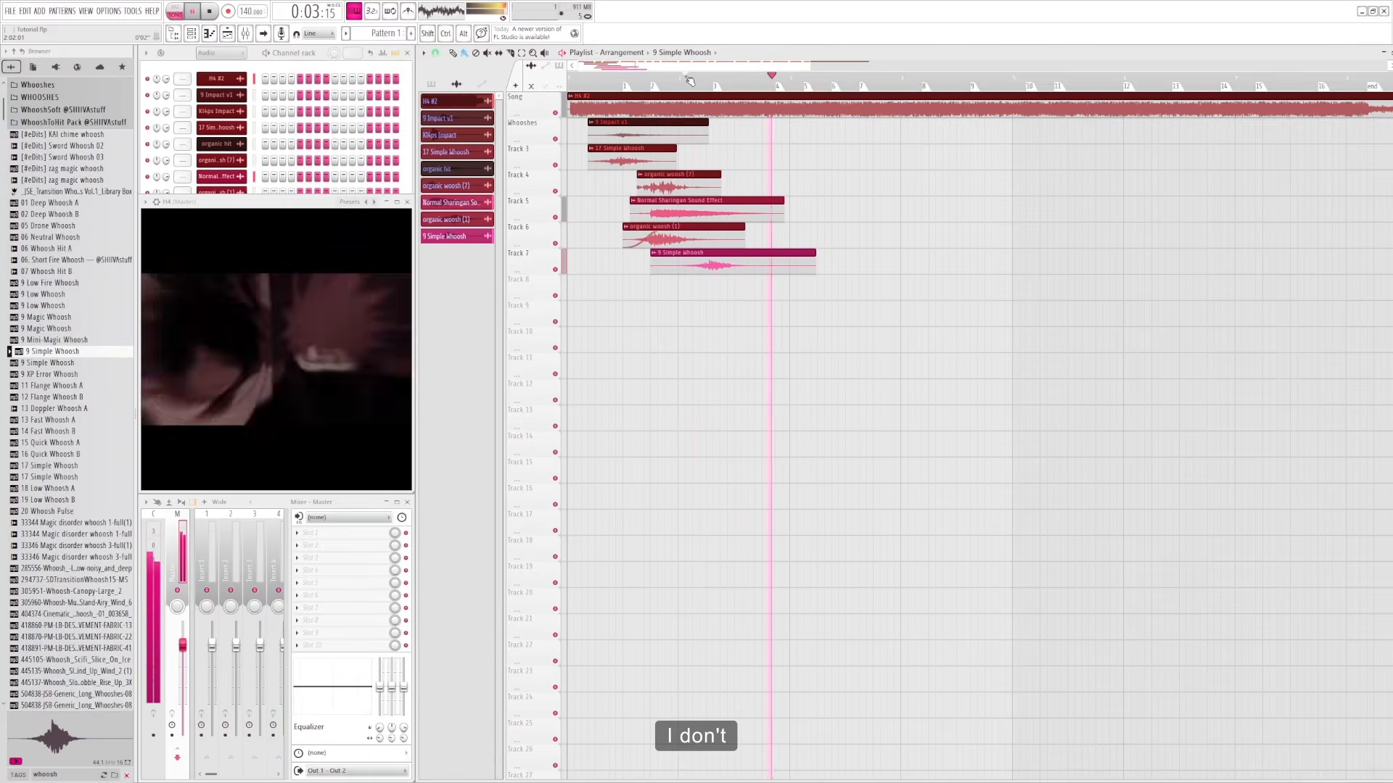
left_click(690, 78)
key("space")
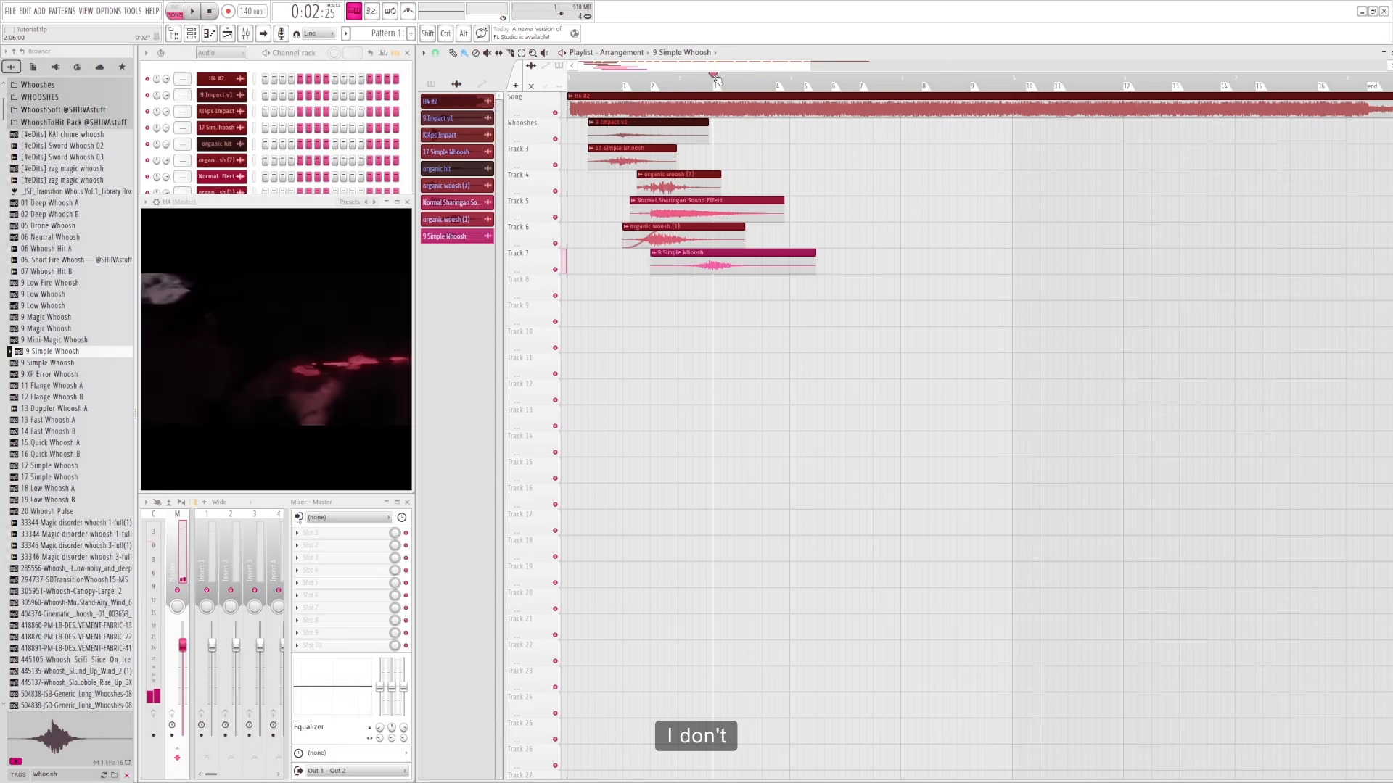
- Place 13 Fast Whoosh A on Track 8 with its peak at 0:02:25, beneath the 9 Simple Whoosh clip
left_click_drag(73, 422, 722, 278)
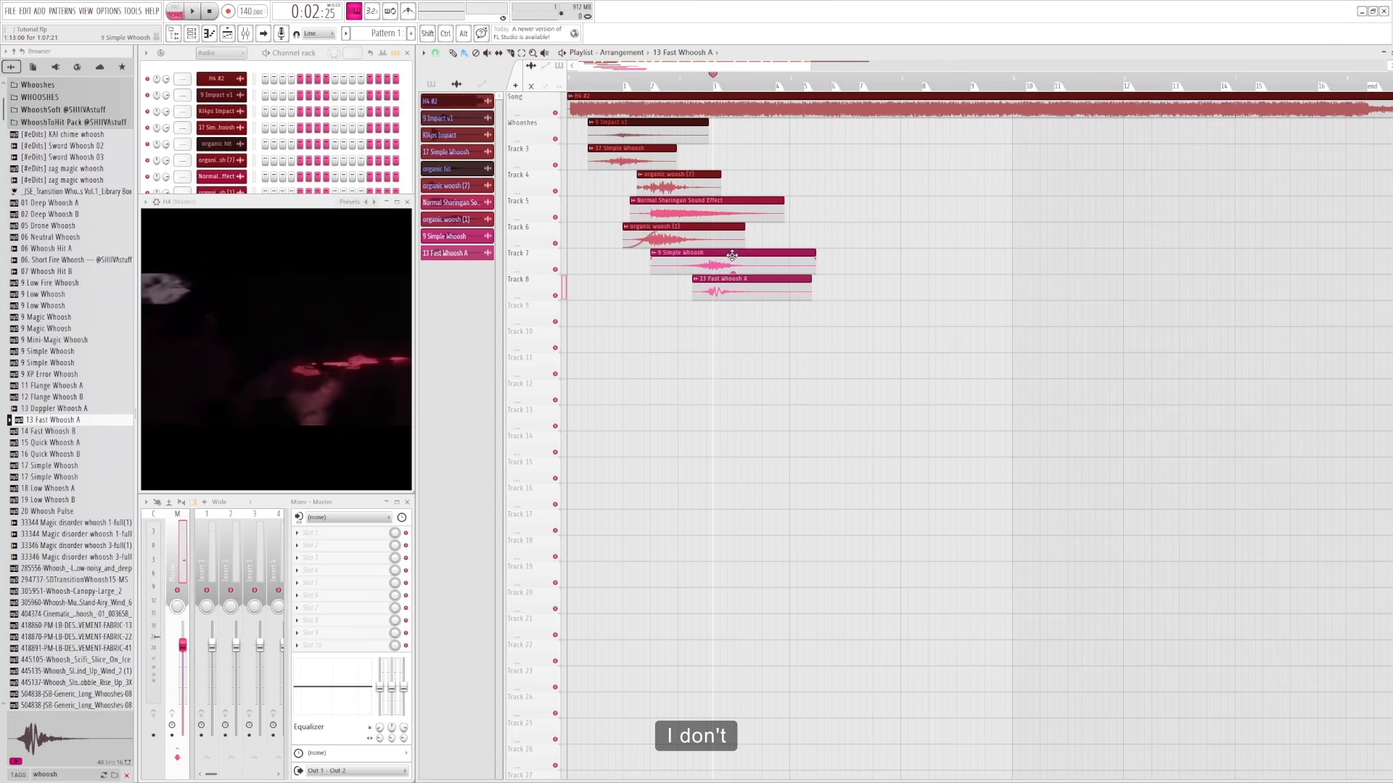
- Delete the 9 Simple Whoosh clip from Track 7, replay the section, and delete the 13 Fast Whoosh A clip from Track 8
right_click(732, 256)
left_click(688, 78)
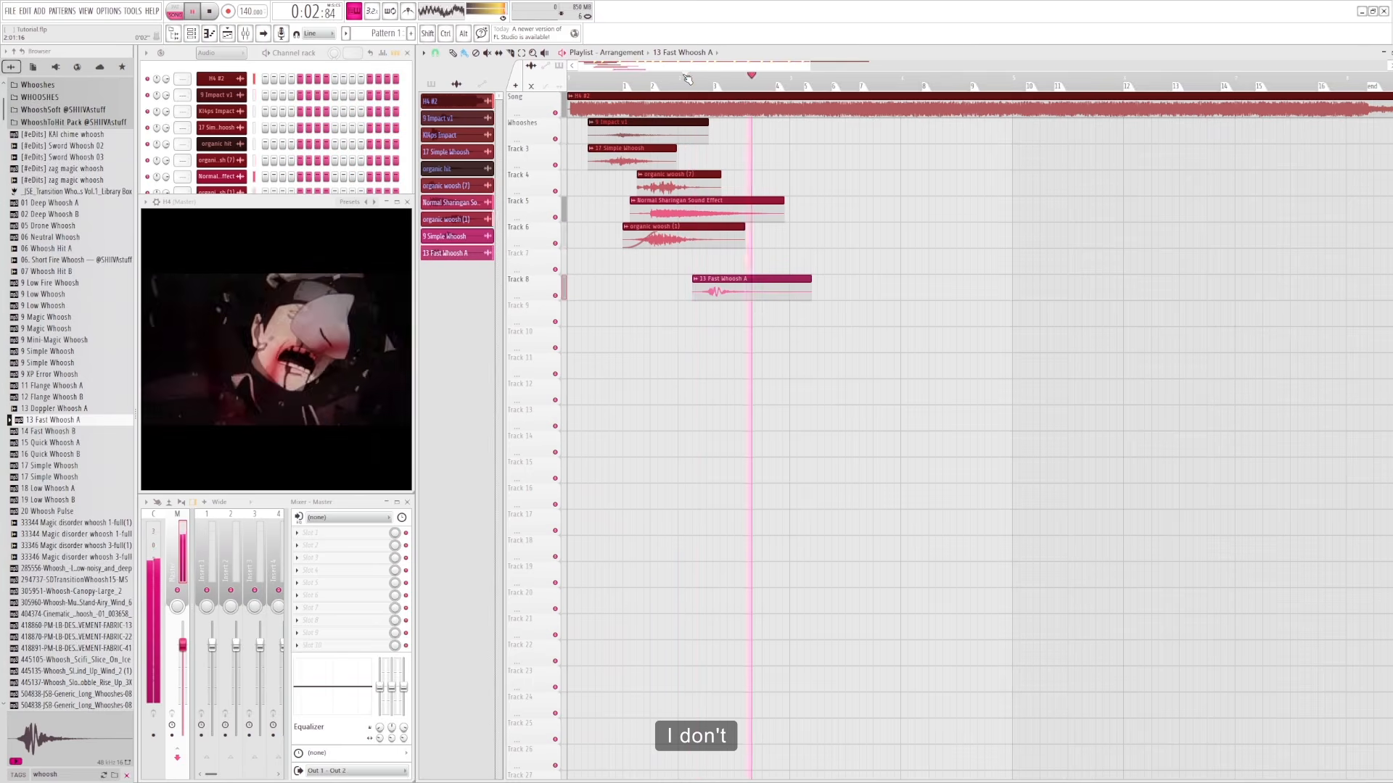
left_click(715, 78)
key("space")
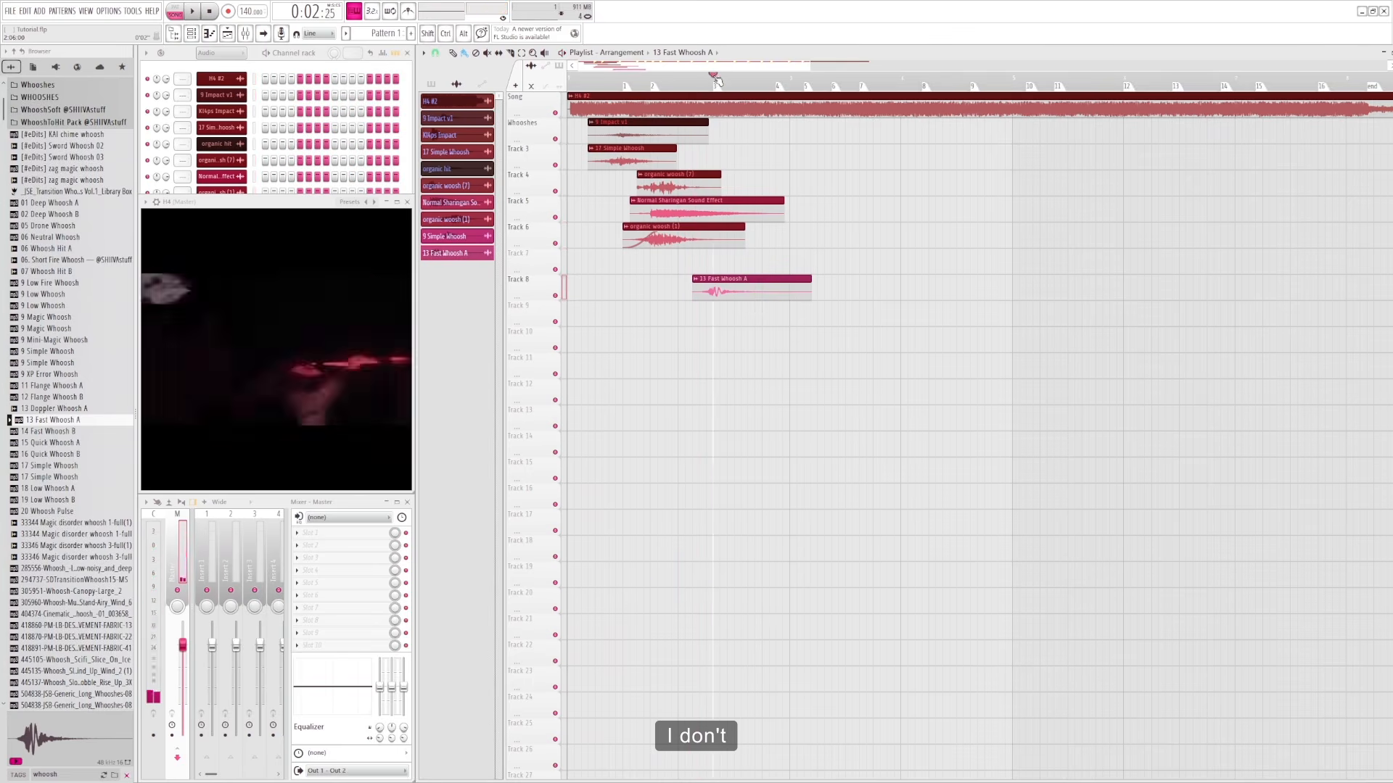
left_click(679, 77)
key("space")
key("space")
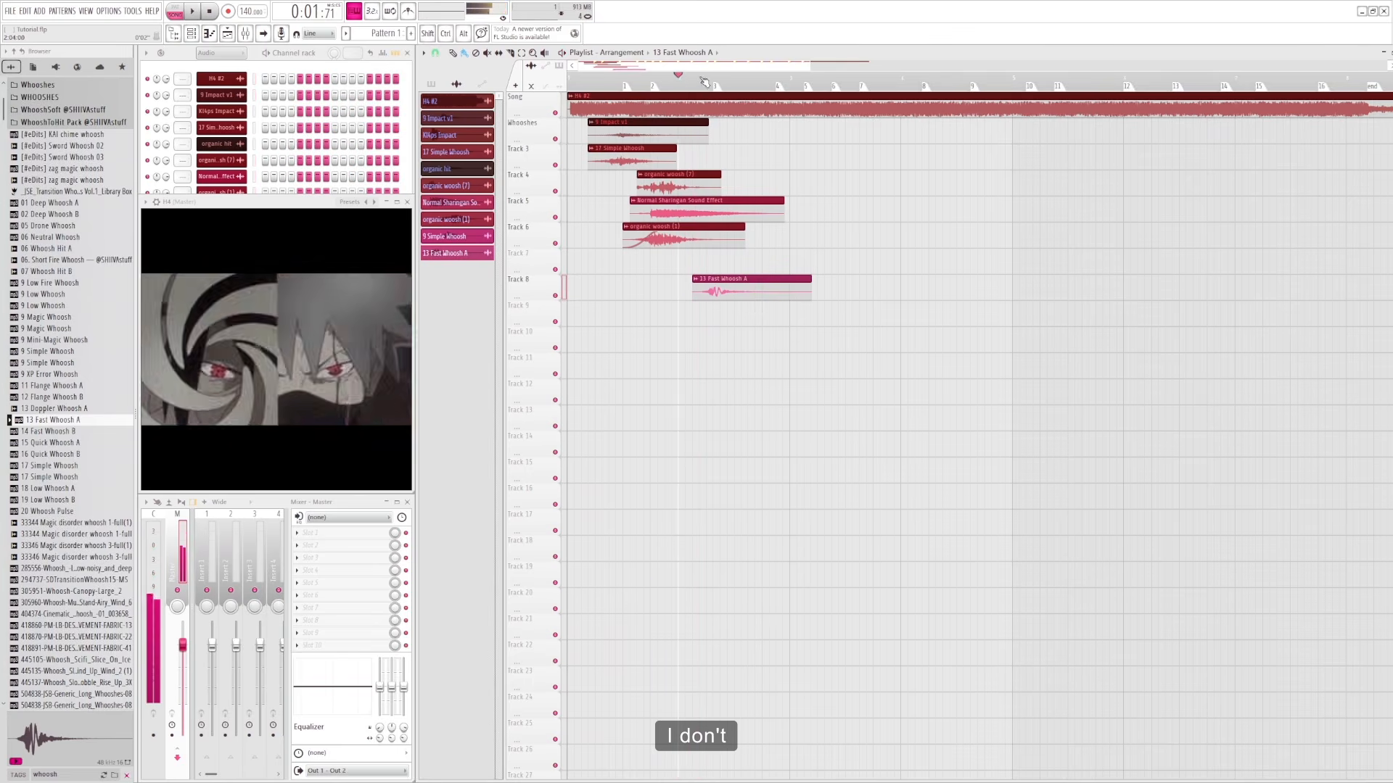
left_click(713, 77)
right_click(724, 288)
- Browse the whoosh samples further and audition Action whoosh 1 and Action Whoosh 5
scroll(69, 347, "up", 6)
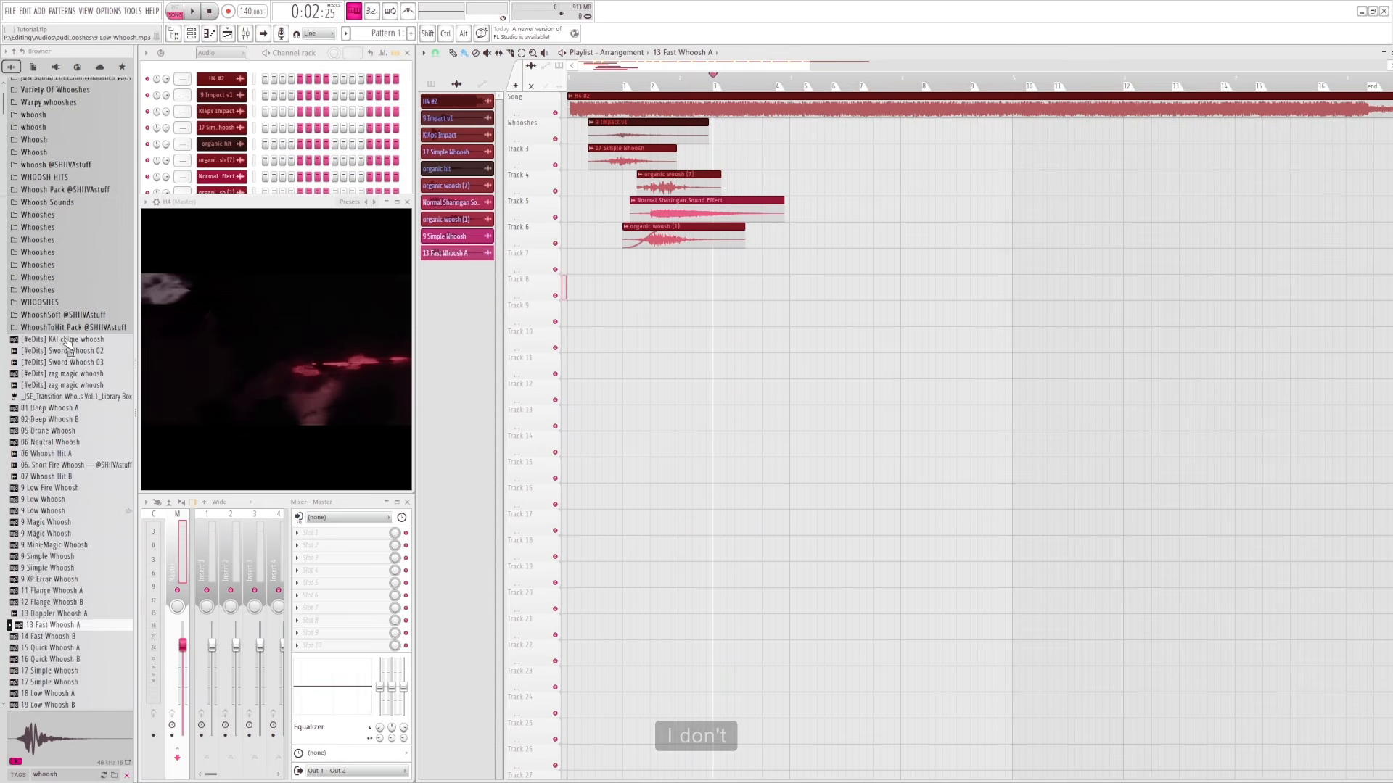
scroll(69, 347, "up", 6)
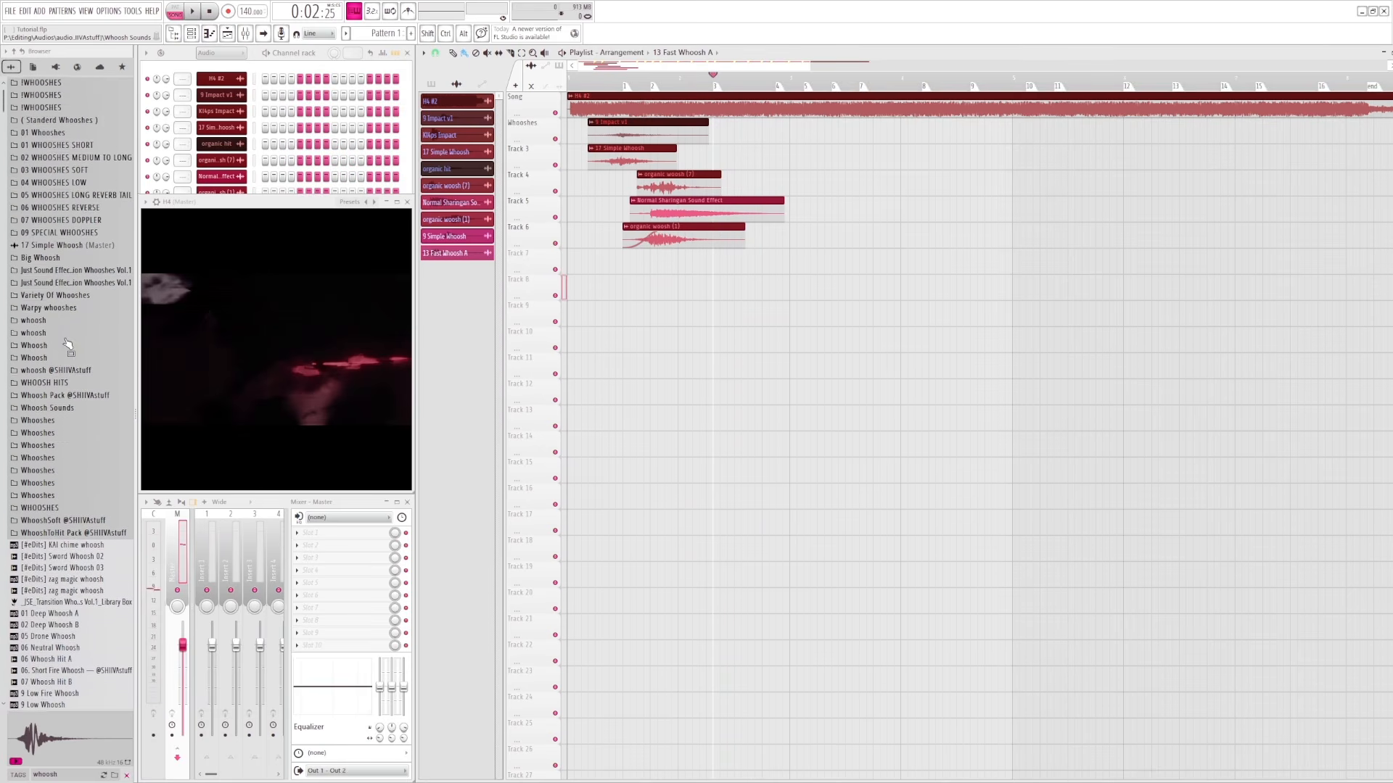
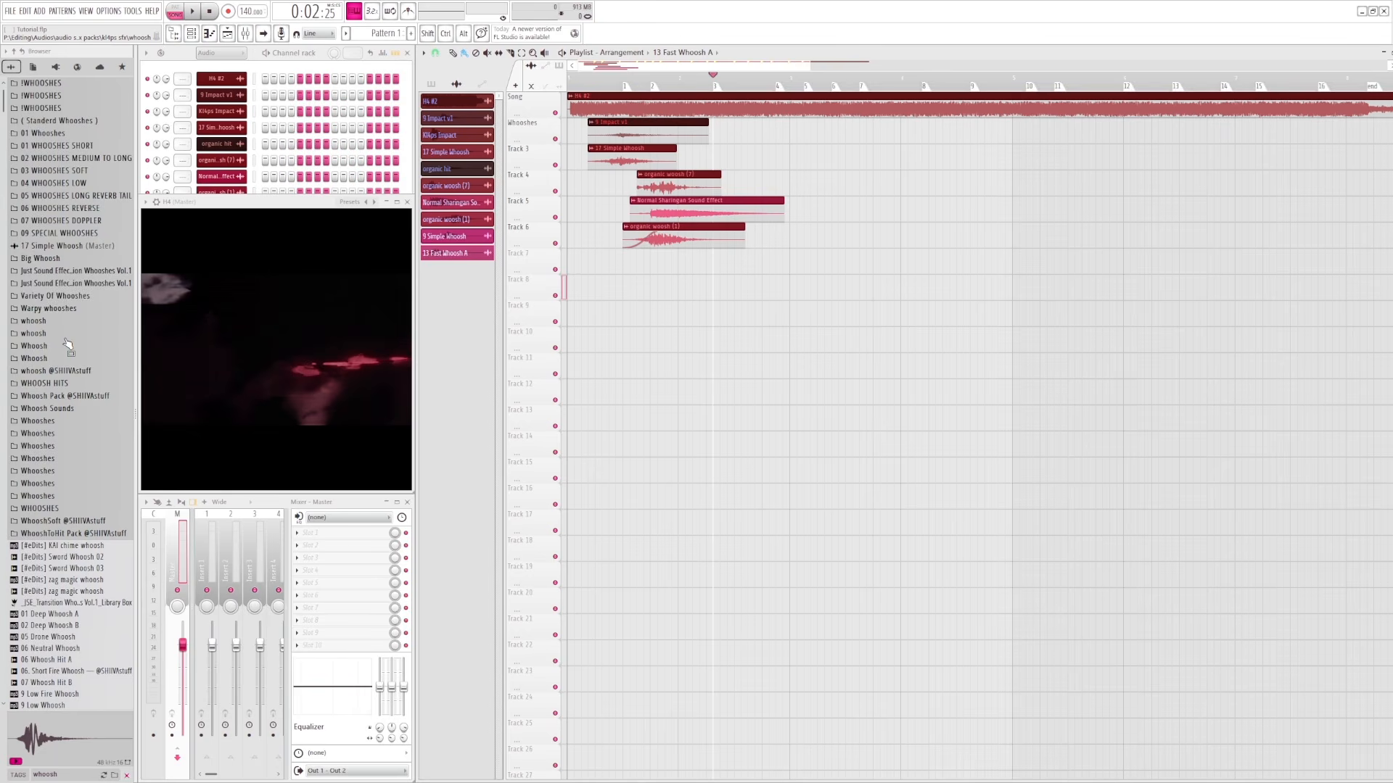
scroll(69, 346, "down", 15)
scroll(69, 351, "down", 2)
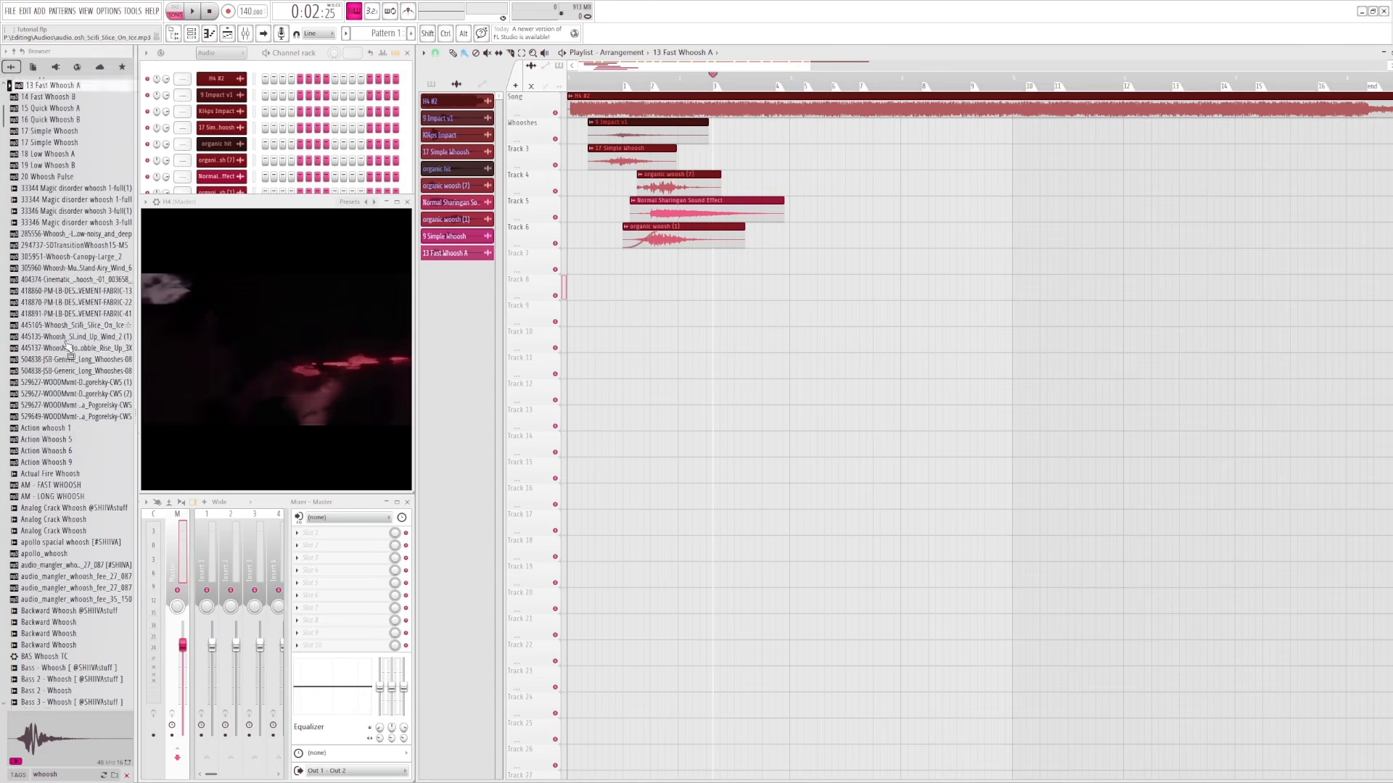
left_click(56, 421)
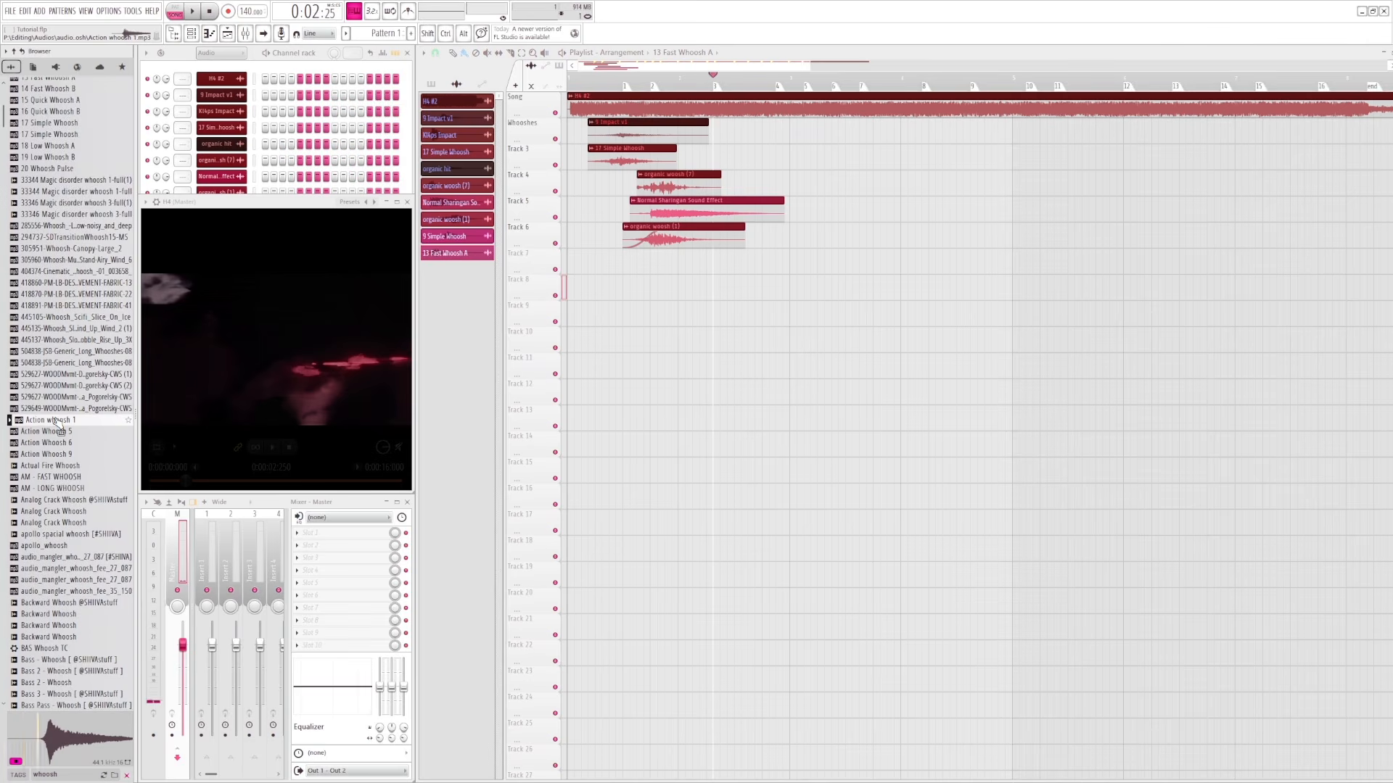
left_click(55, 432)
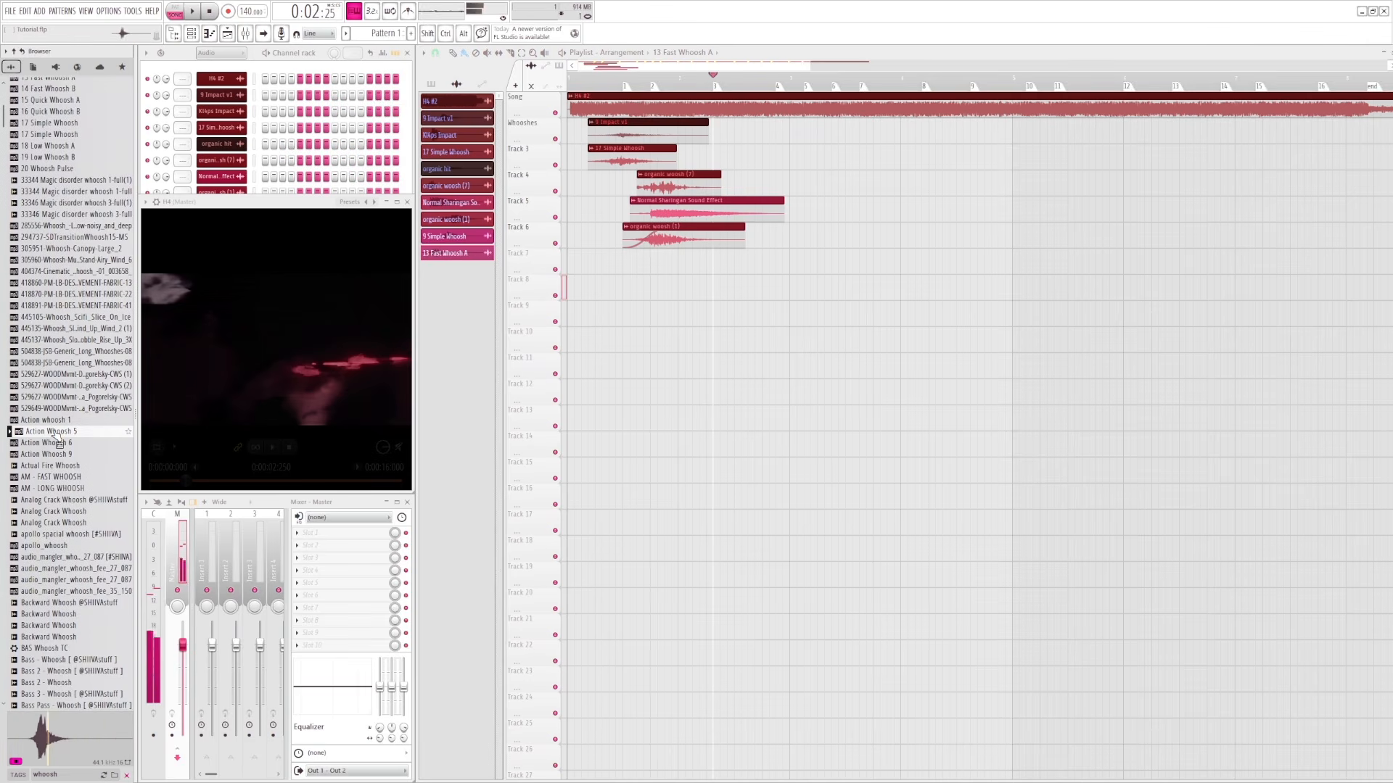
- Place Action Whoosh 5 on Track 7 with its peak at 0:02:25 and replay the section around it
left_click_drag(56, 438, 679, 252)
left_click(666, 78)
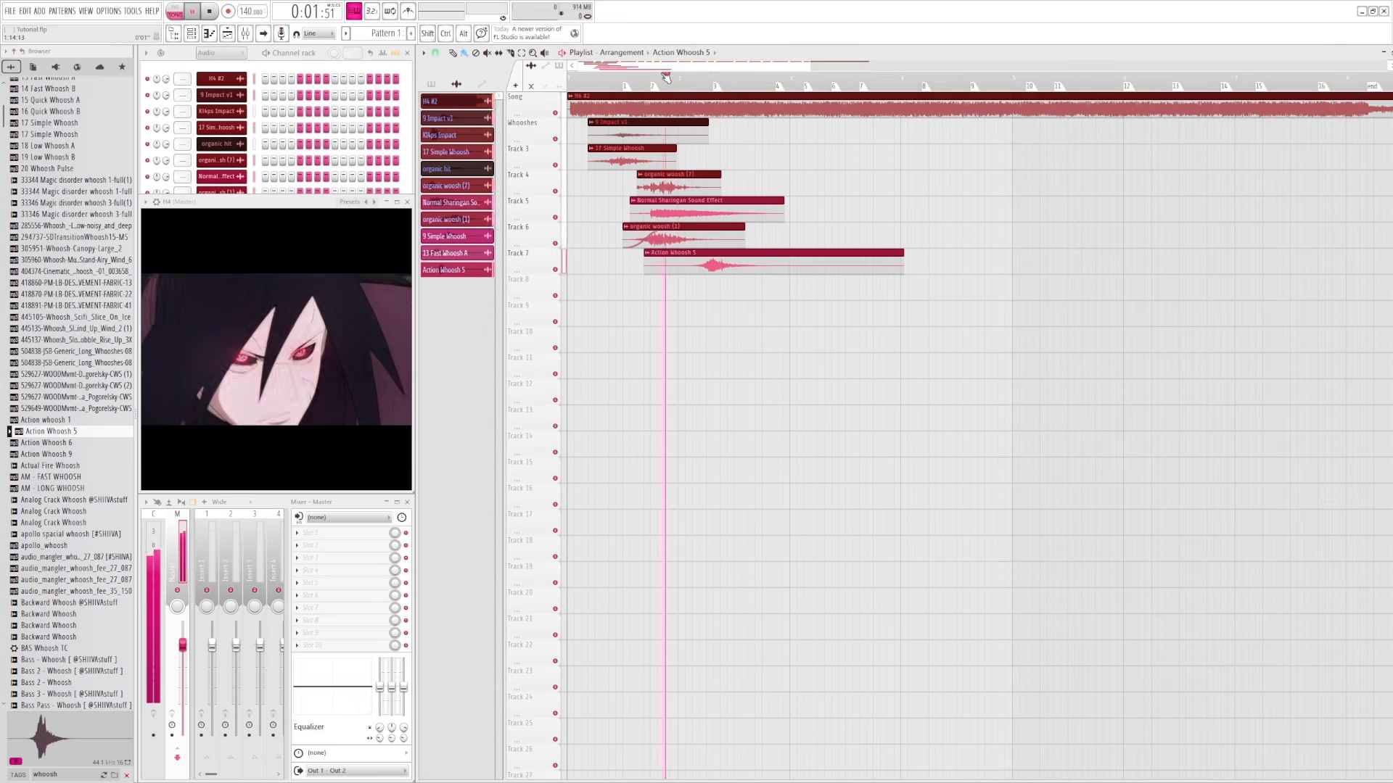
key("space")
left_click(666, 78)
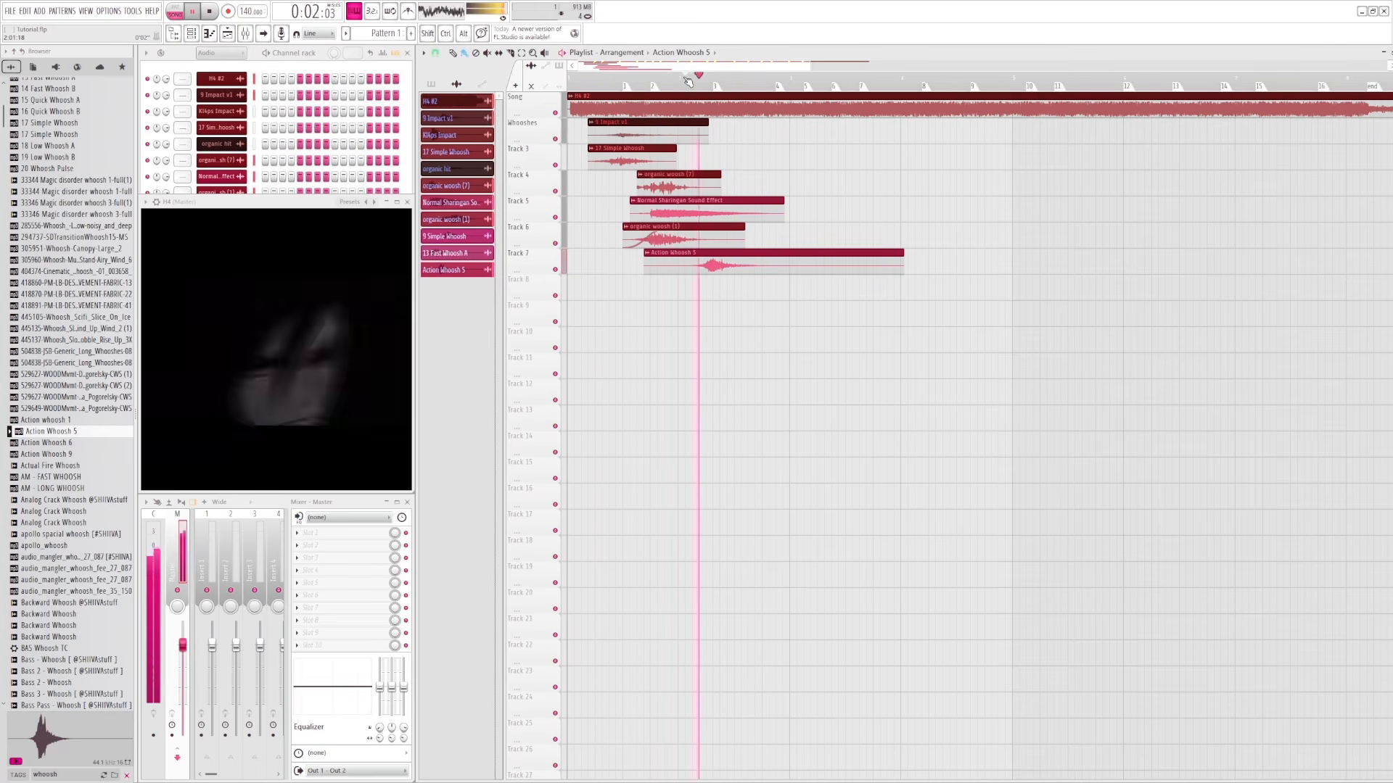
left_click(678, 80)
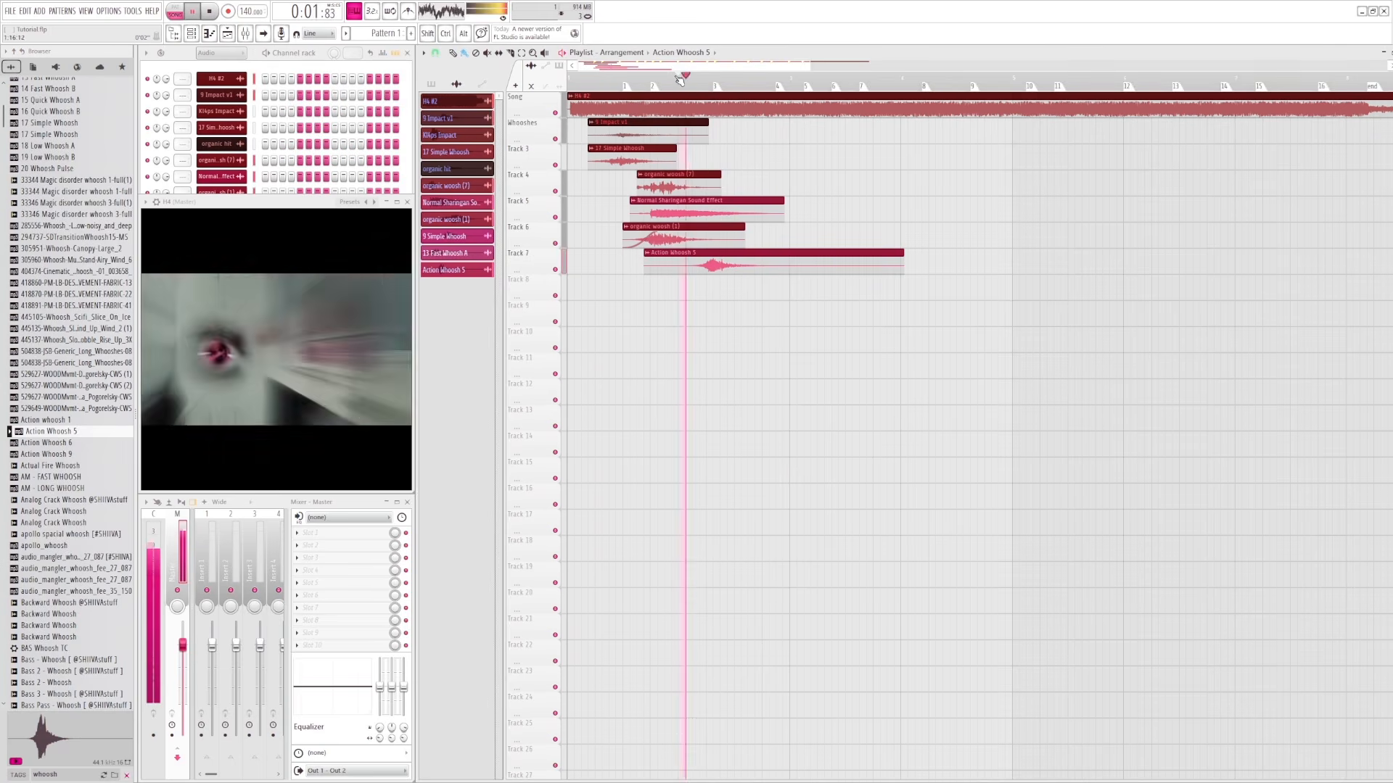
left_click(716, 78)
key("space")
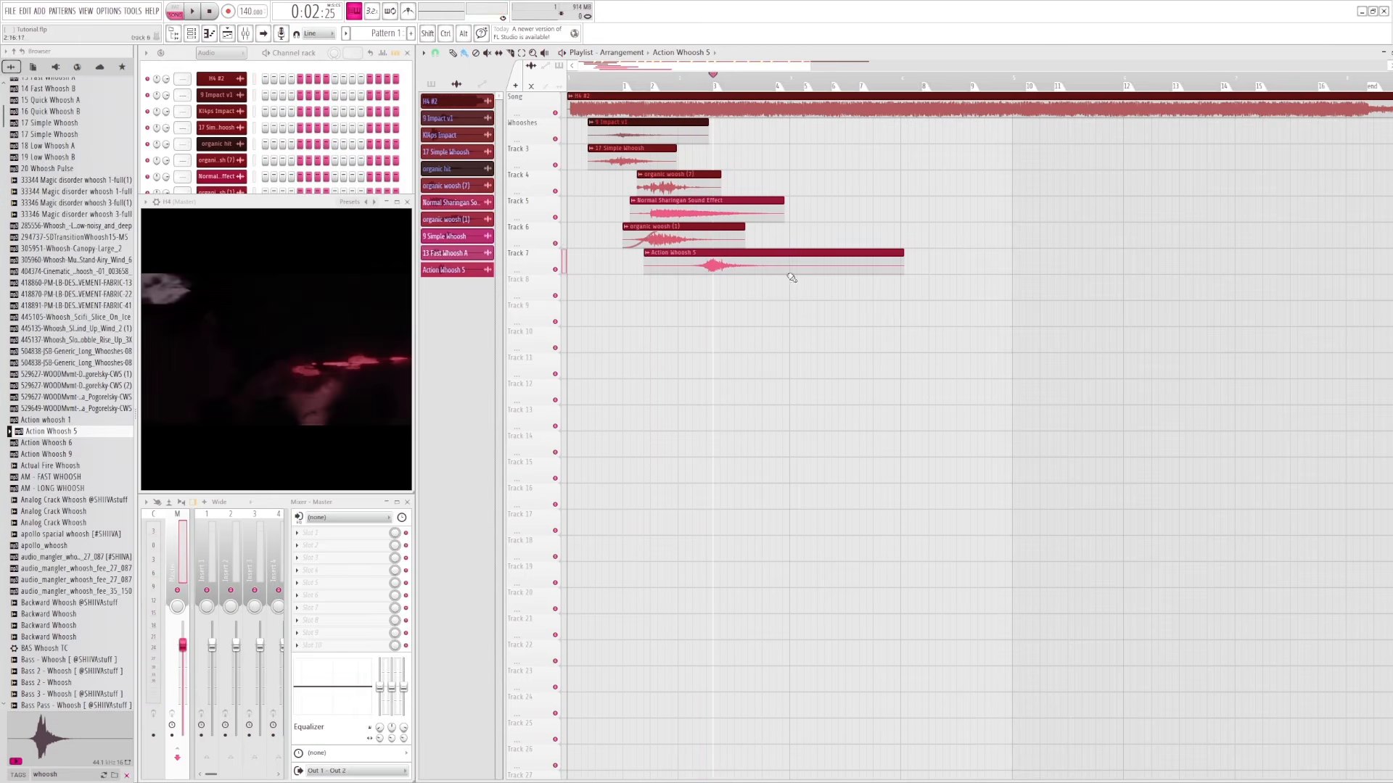
- Lower the volume of the Action Whoosh 5 sample on Track 7 and replay the section around 0:02:25
left_click(679, 78)
key("space")
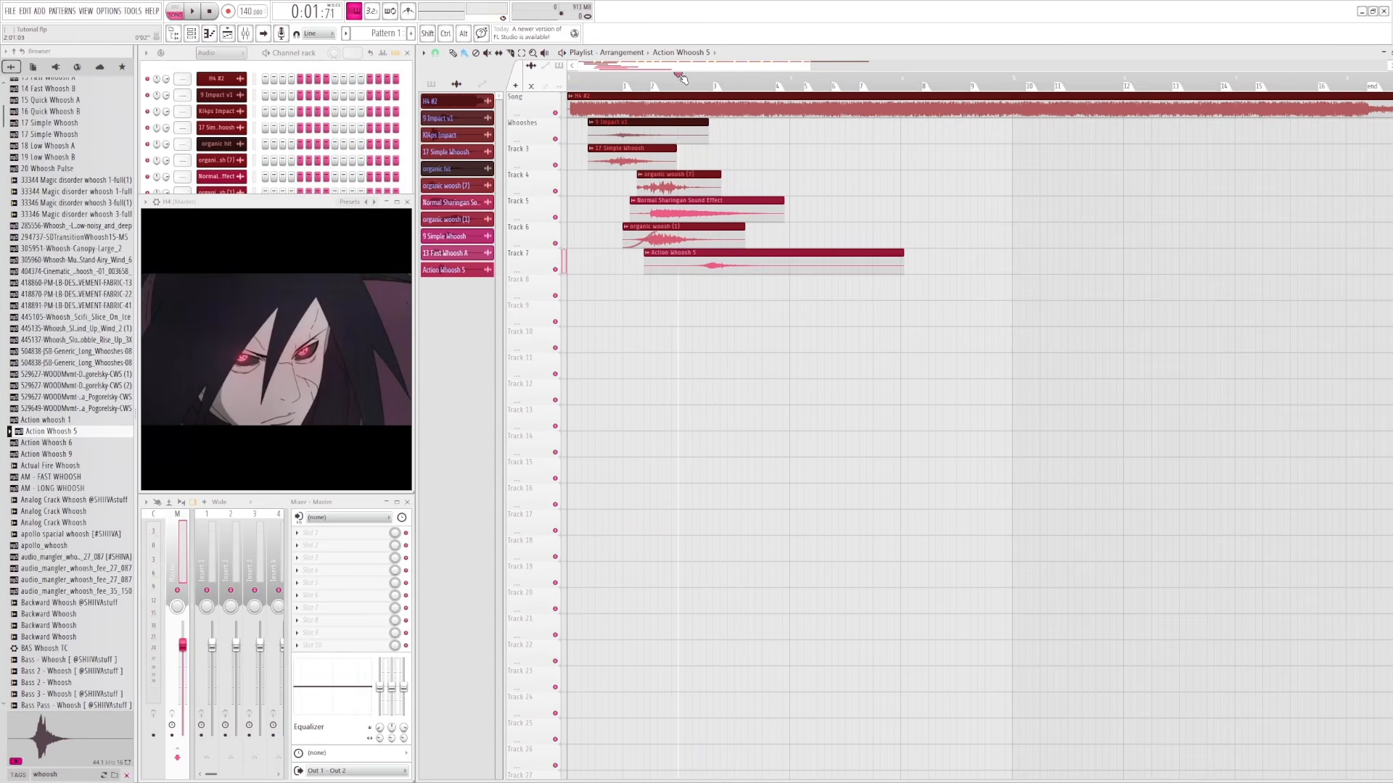
left_click(682, 79)
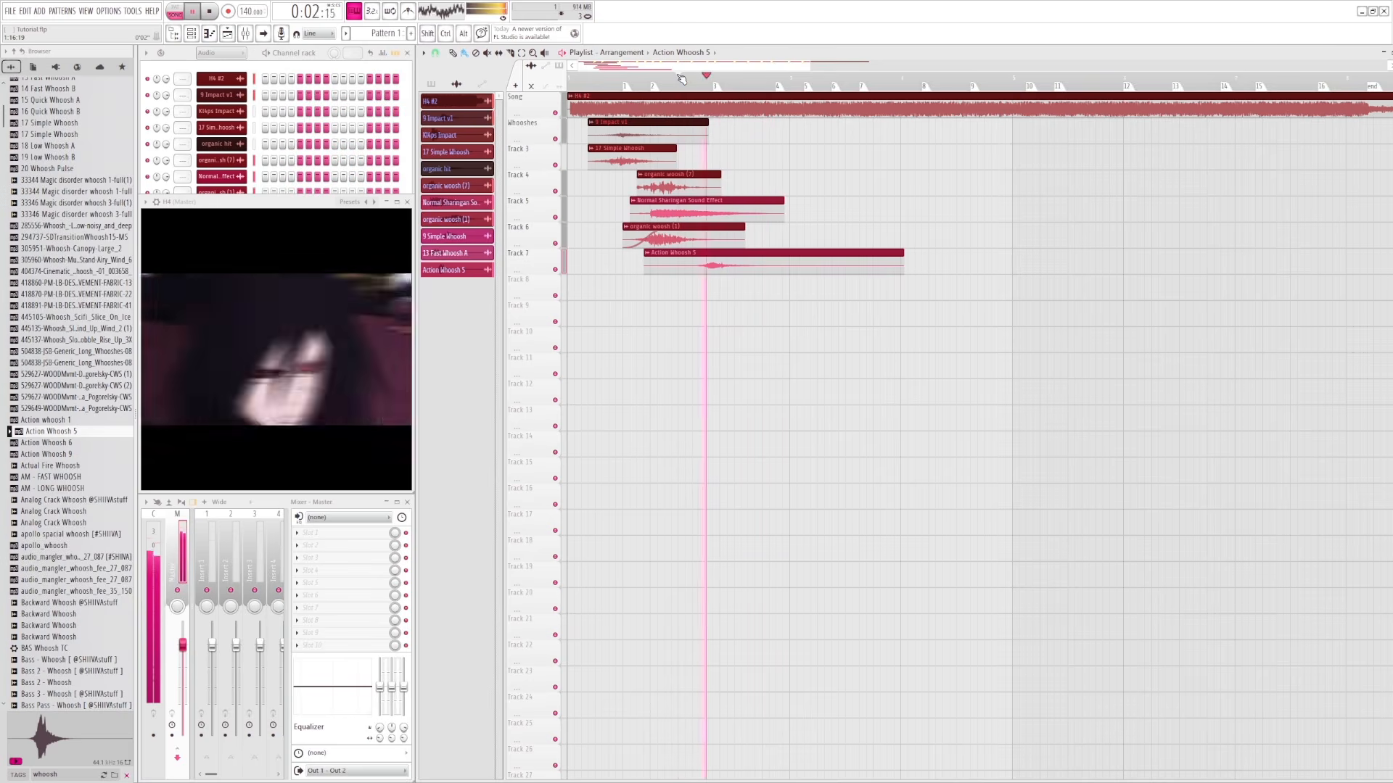
key("space")
left_click(682, 79)
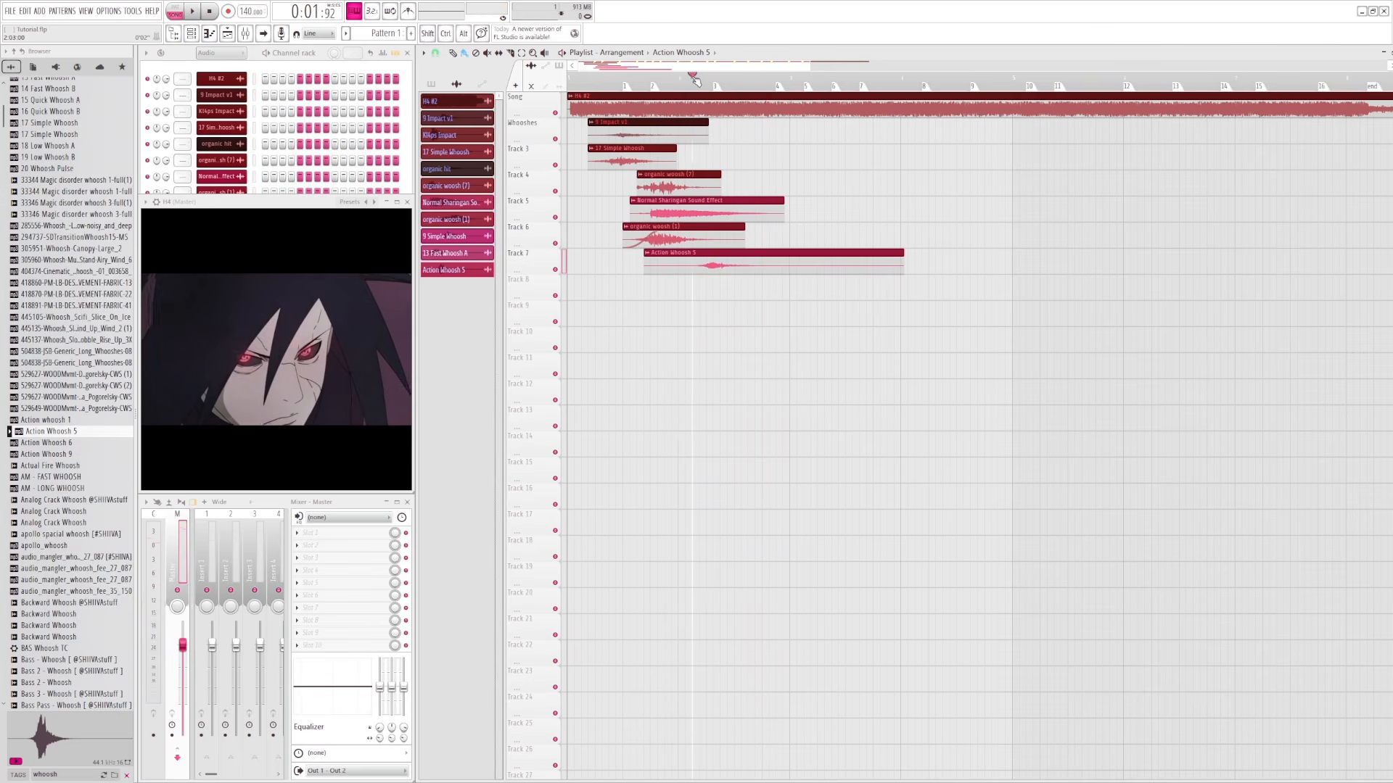
key("space")
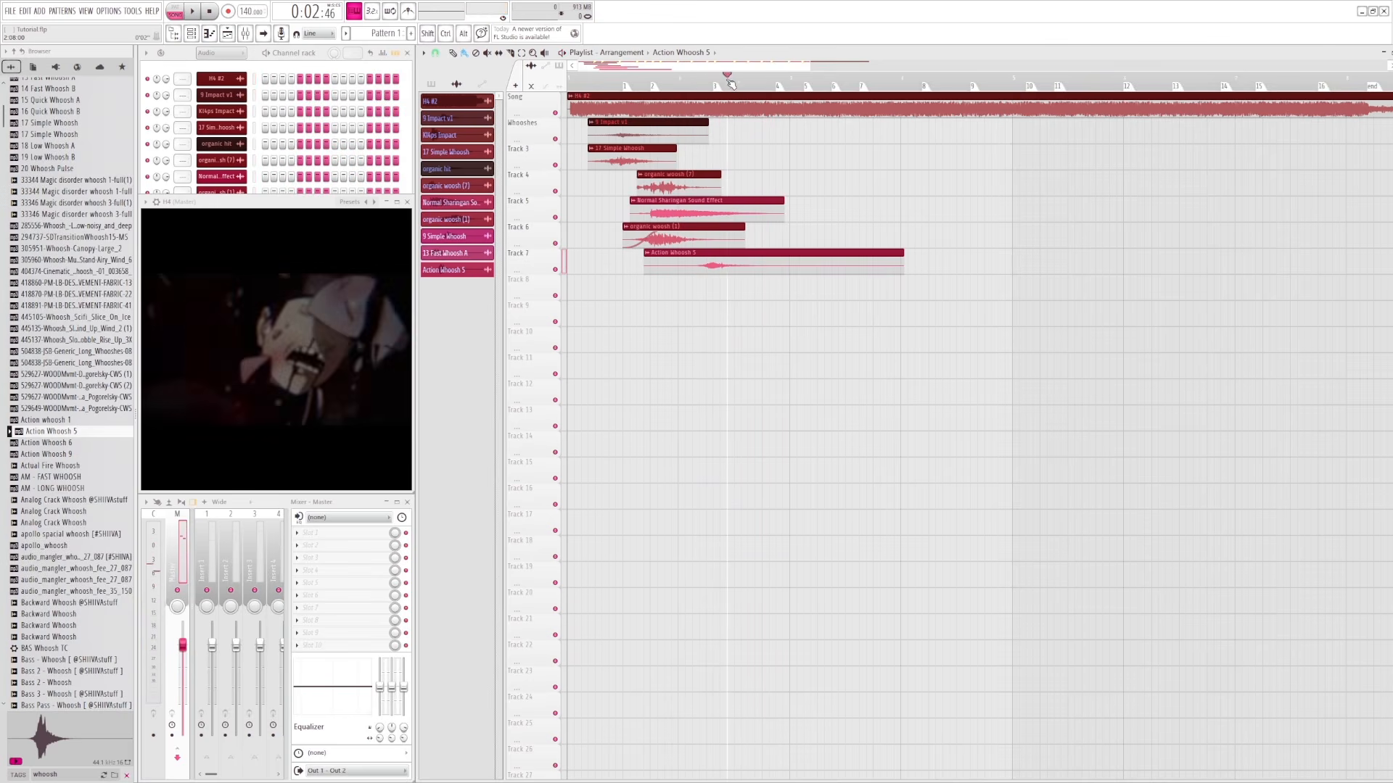
left_click(677, 79)
key("space")
key("space")
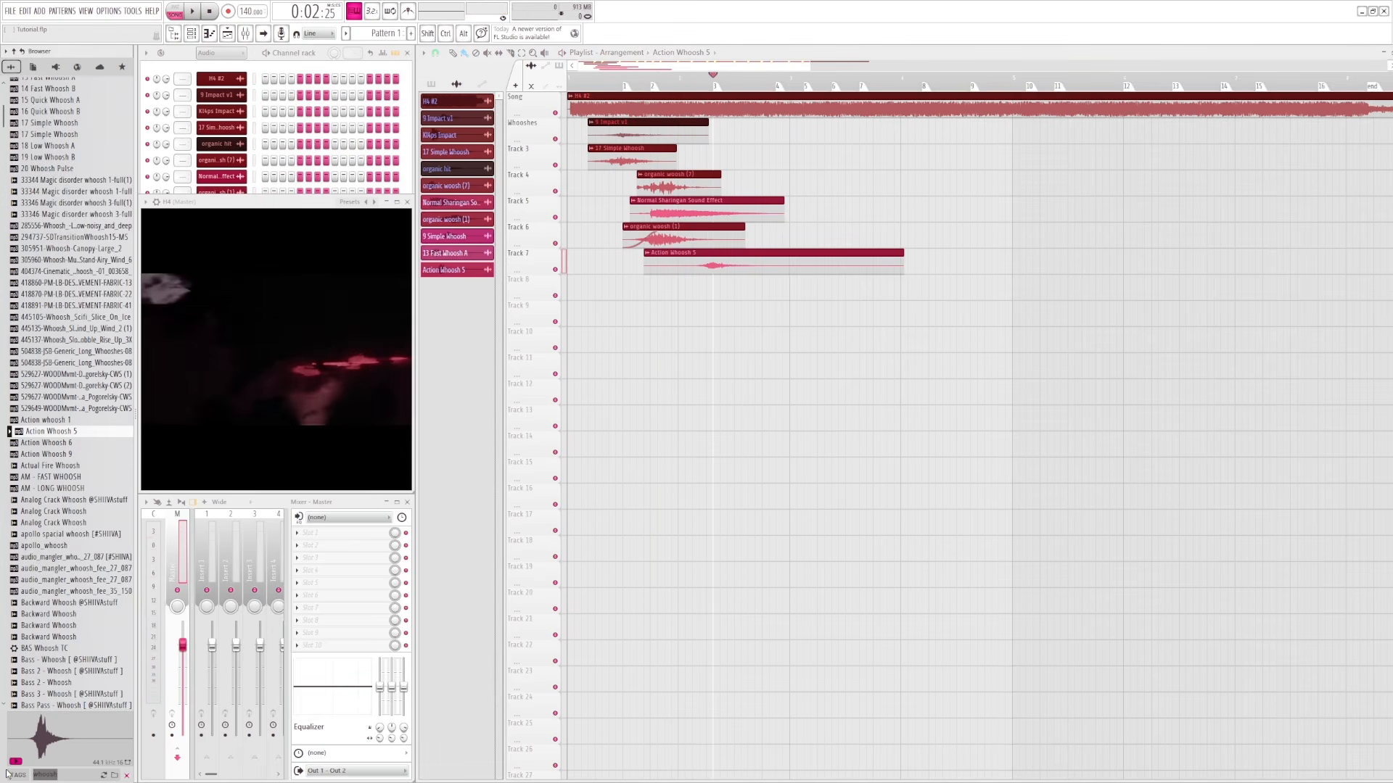
- Search the sample library for "electric" and audition the Electric Impact 2 to 6 samples
type("electric")
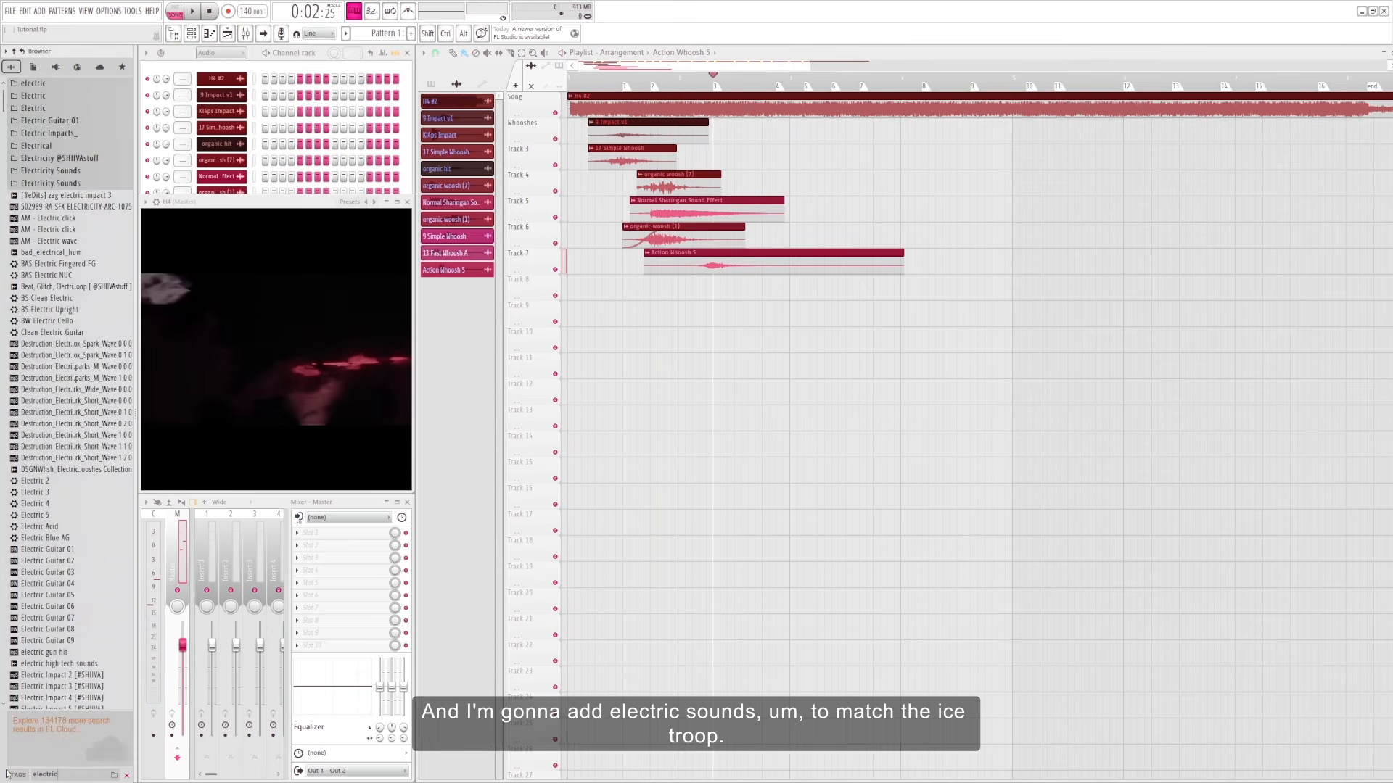
mouse_move(323, 455)
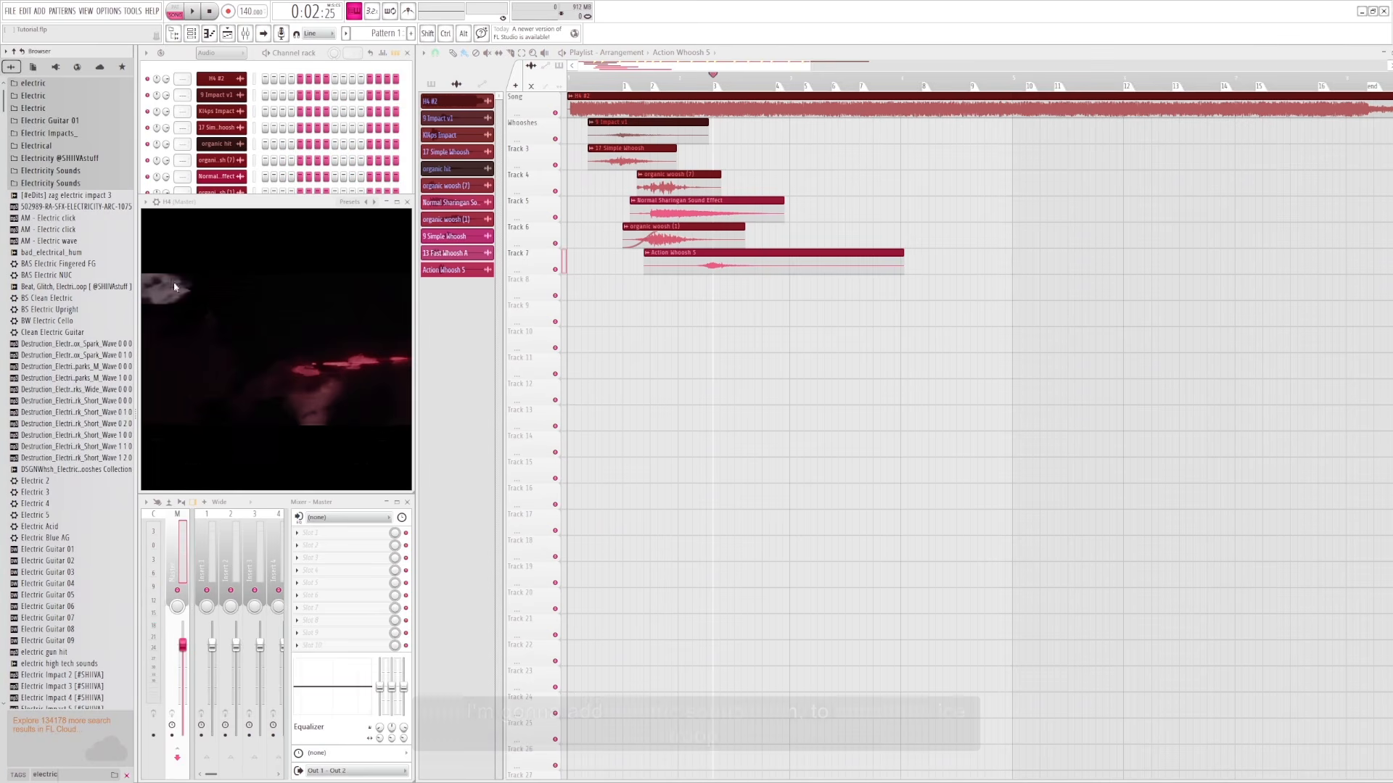
scroll(66, 472, "down", 2)
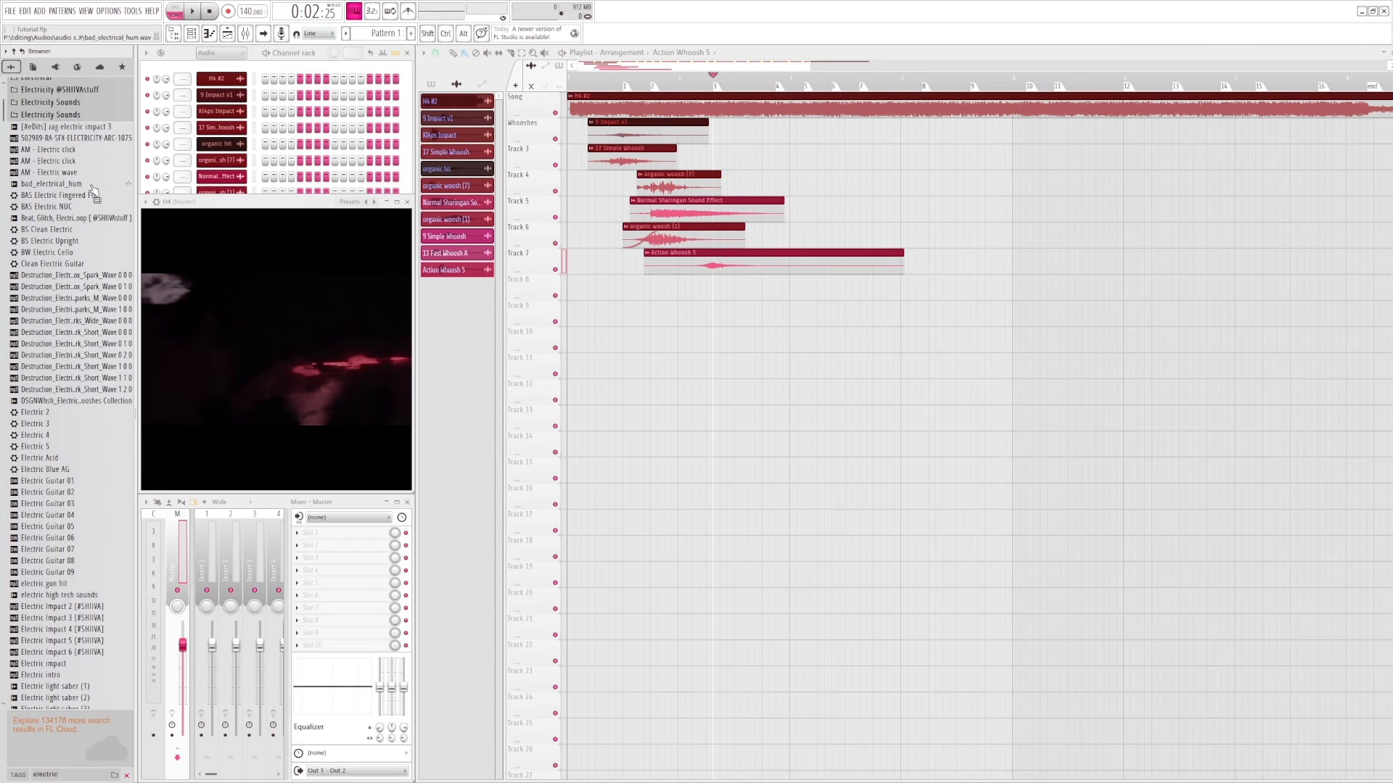
scroll(80, 290, "down", 6)
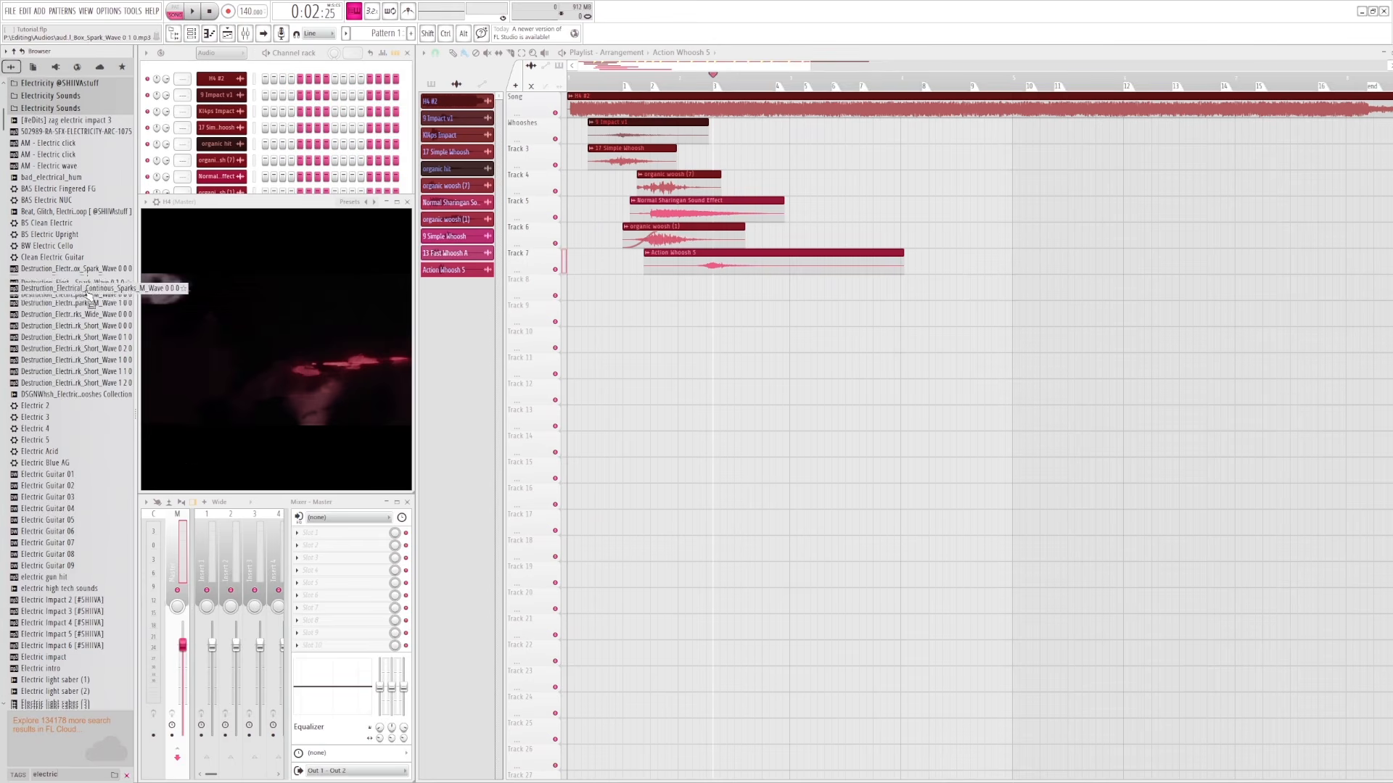
left_click(72, 401)
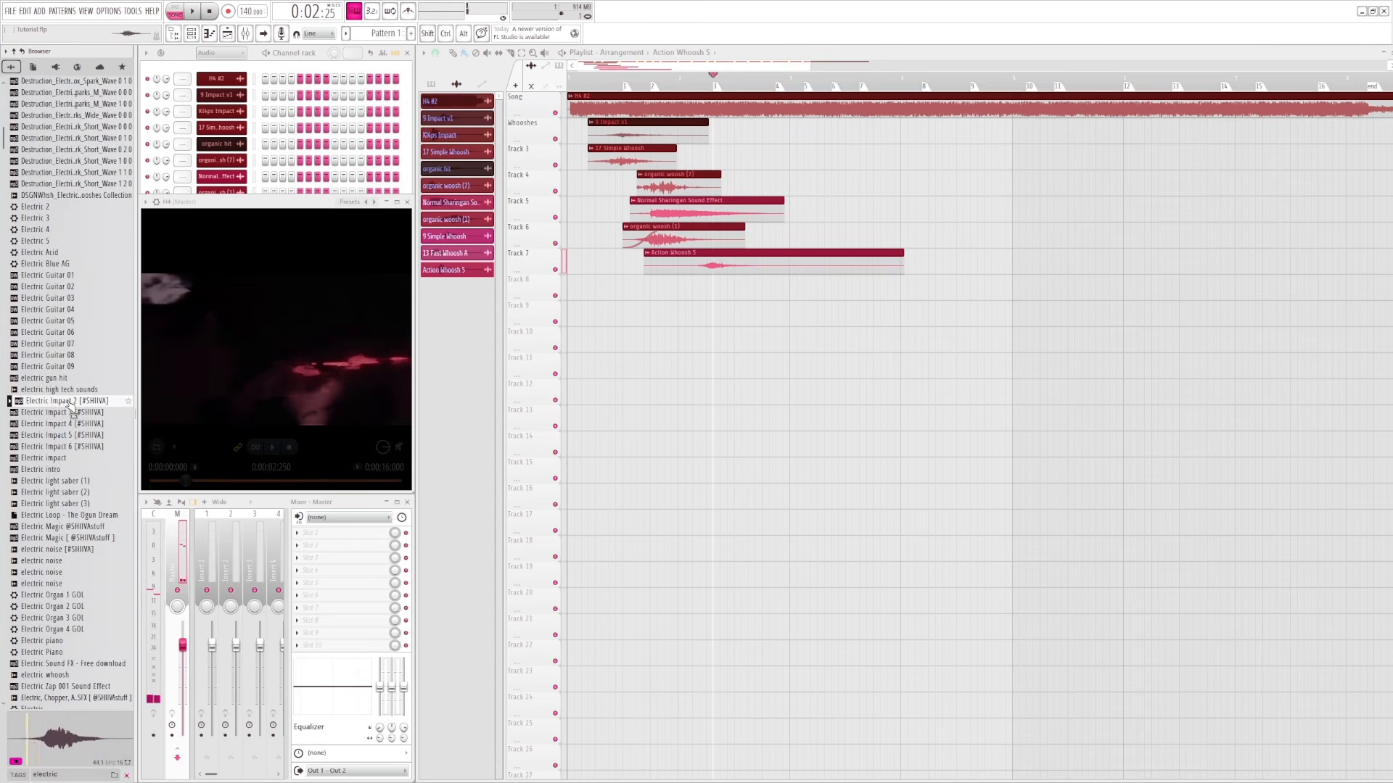
left_click(64, 413)
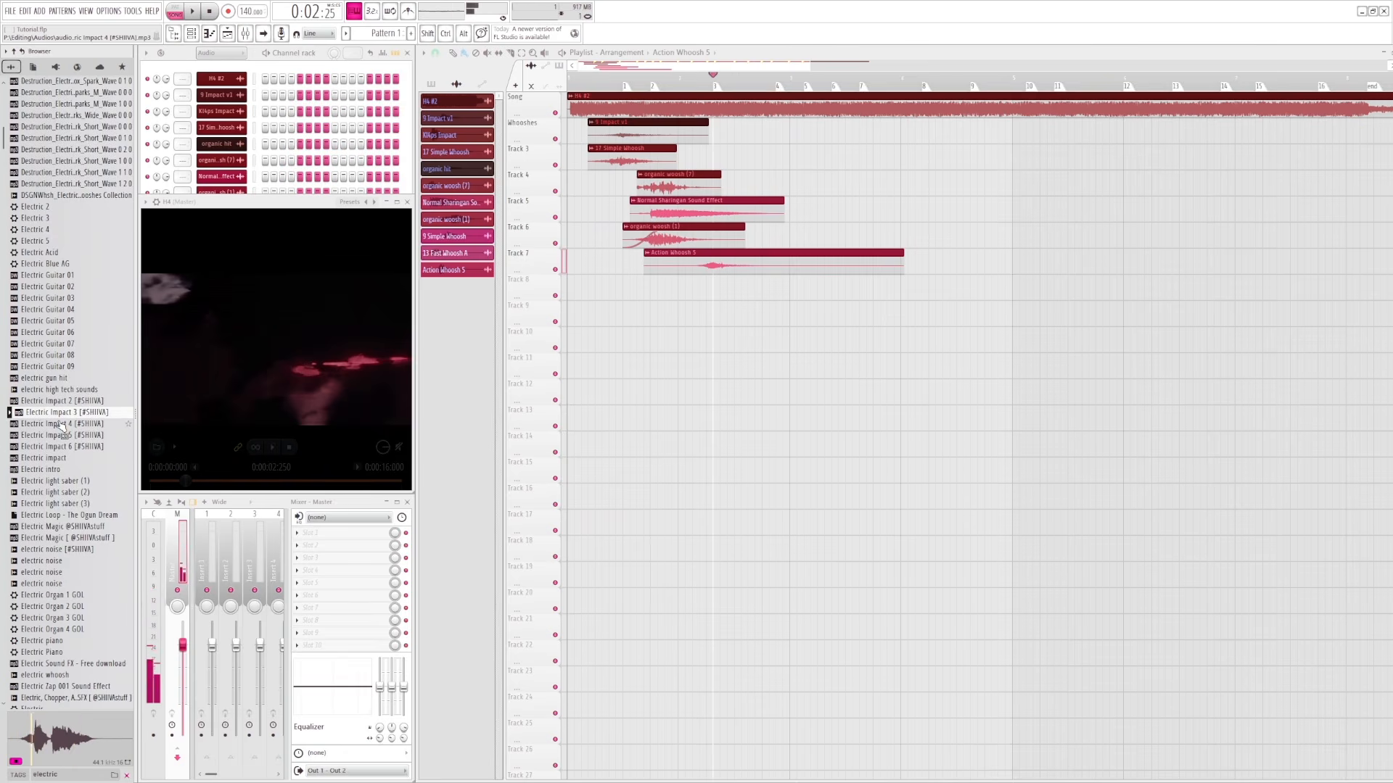
left_click(62, 425)
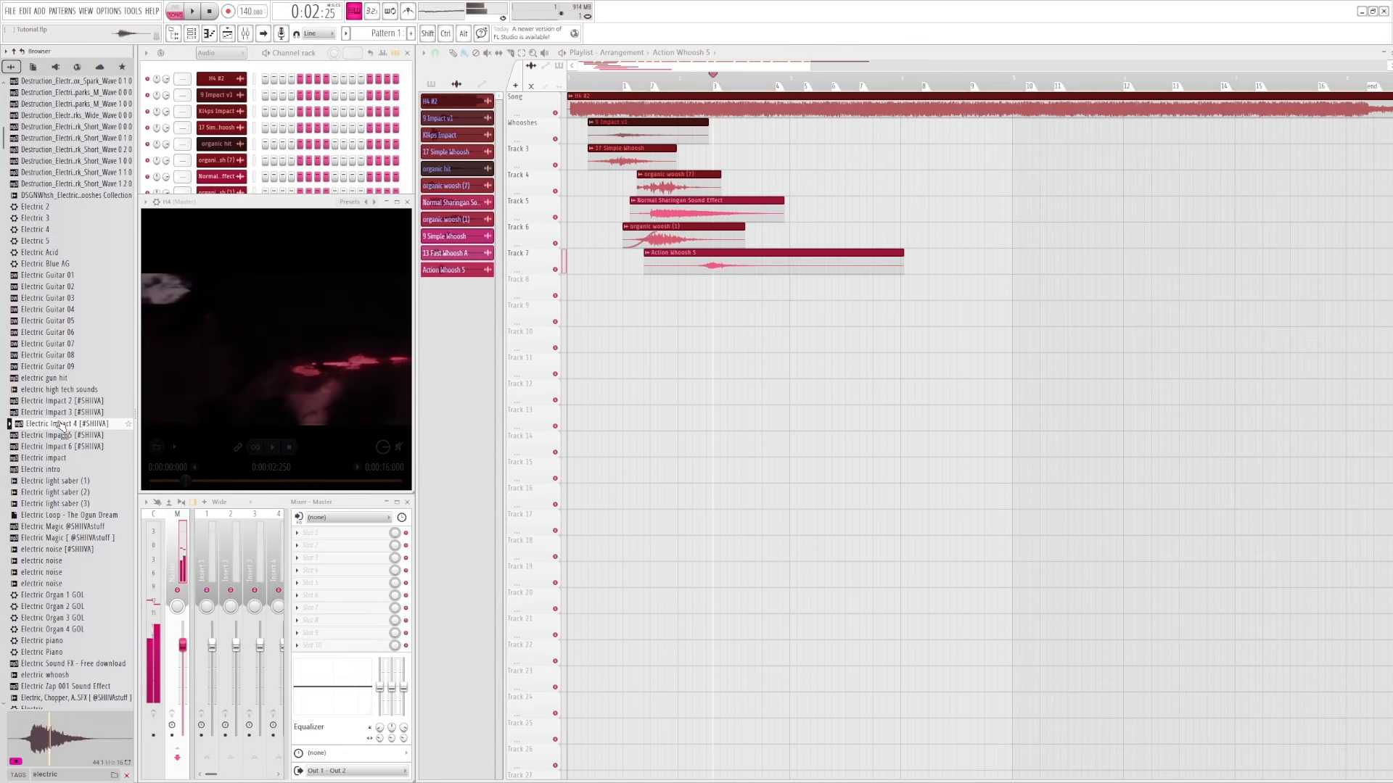
left_click(56, 435)
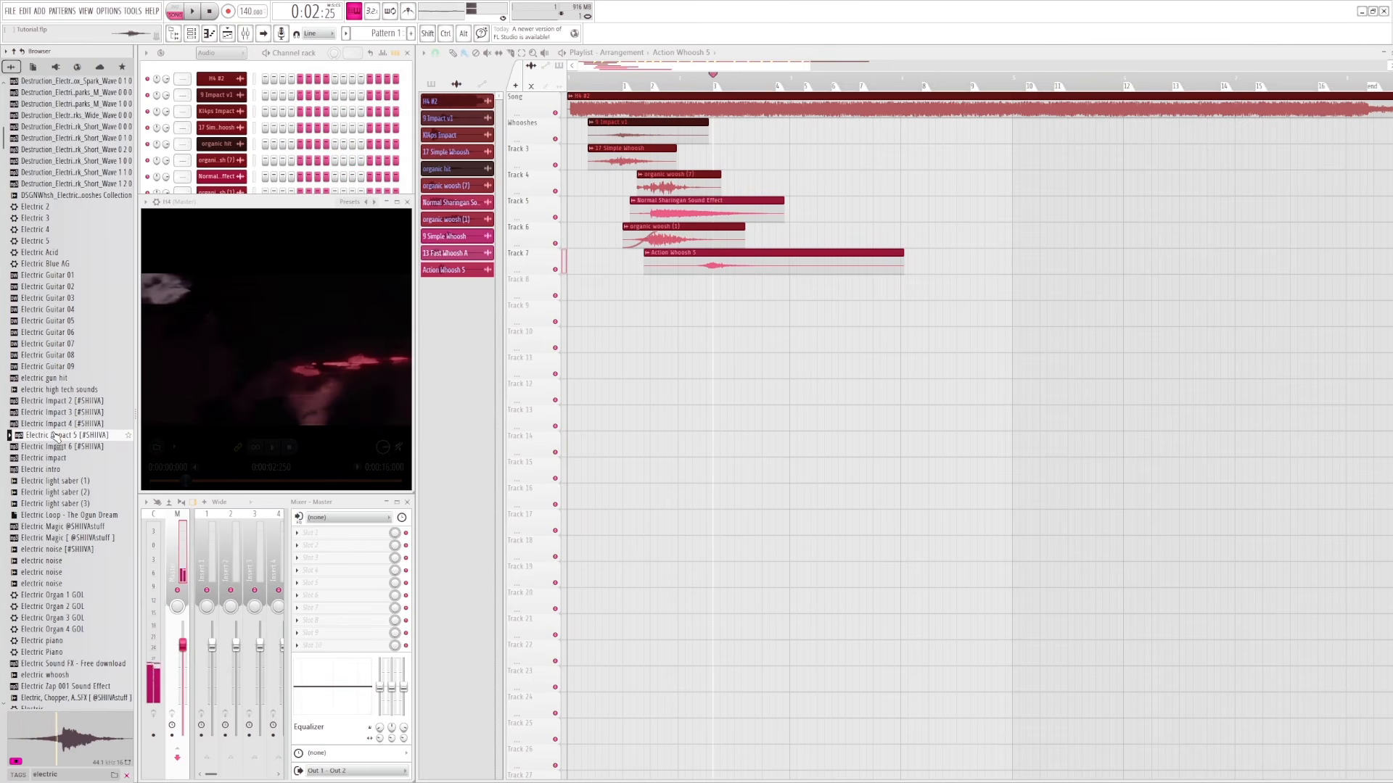
left_click(55, 446)
scroll(52, 450, "down", 8)
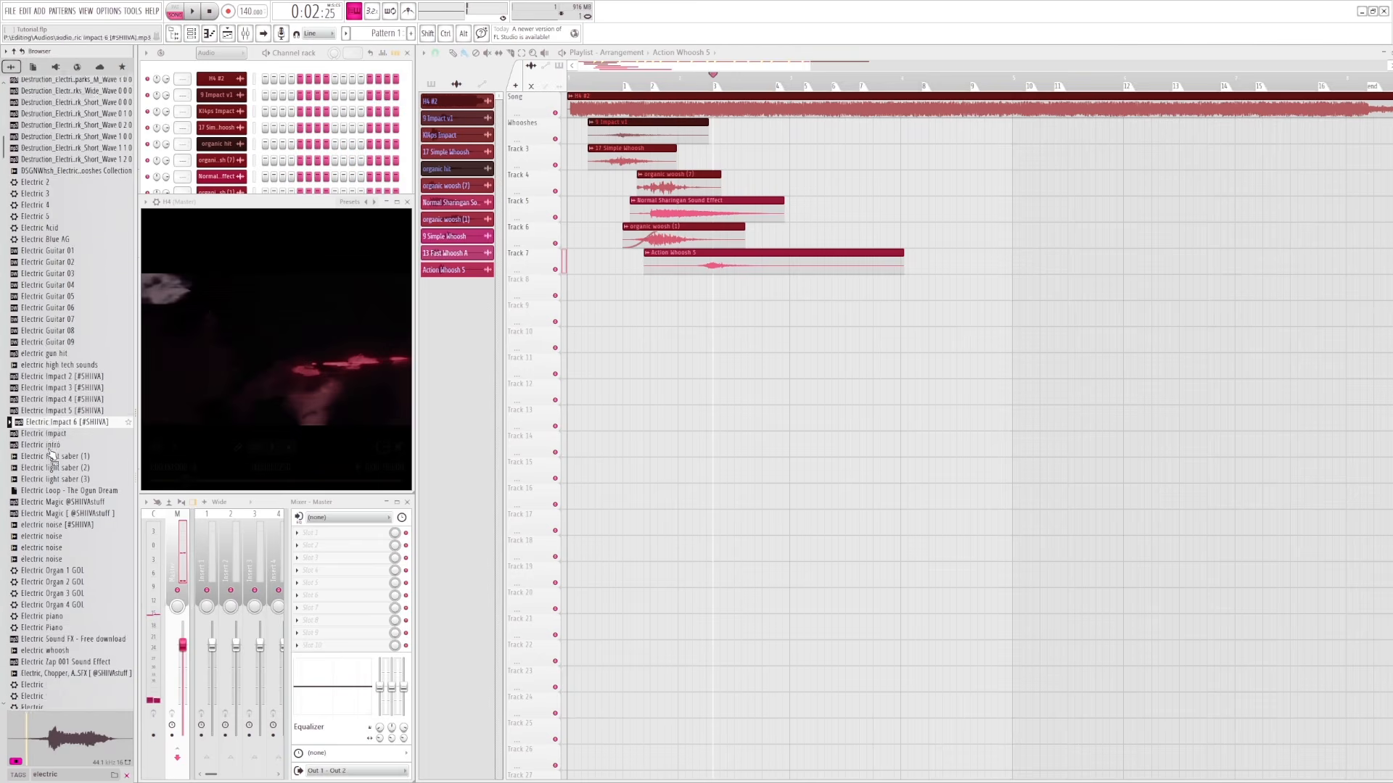
- Browse the electric search results and audition some of the Electricity lightning, spark and numbered electricity samples
scroll(51, 454, "down", 12)
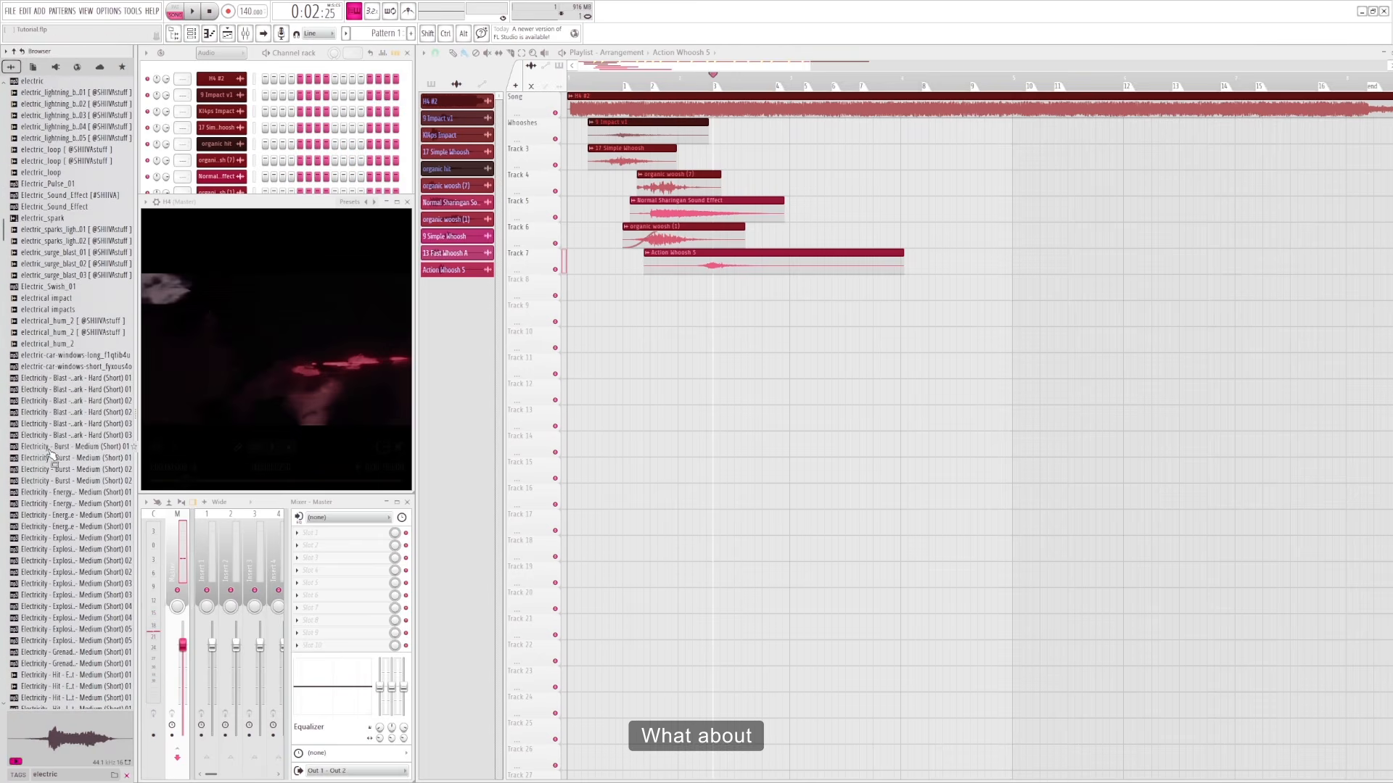
scroll(51, 406, "down", 15)
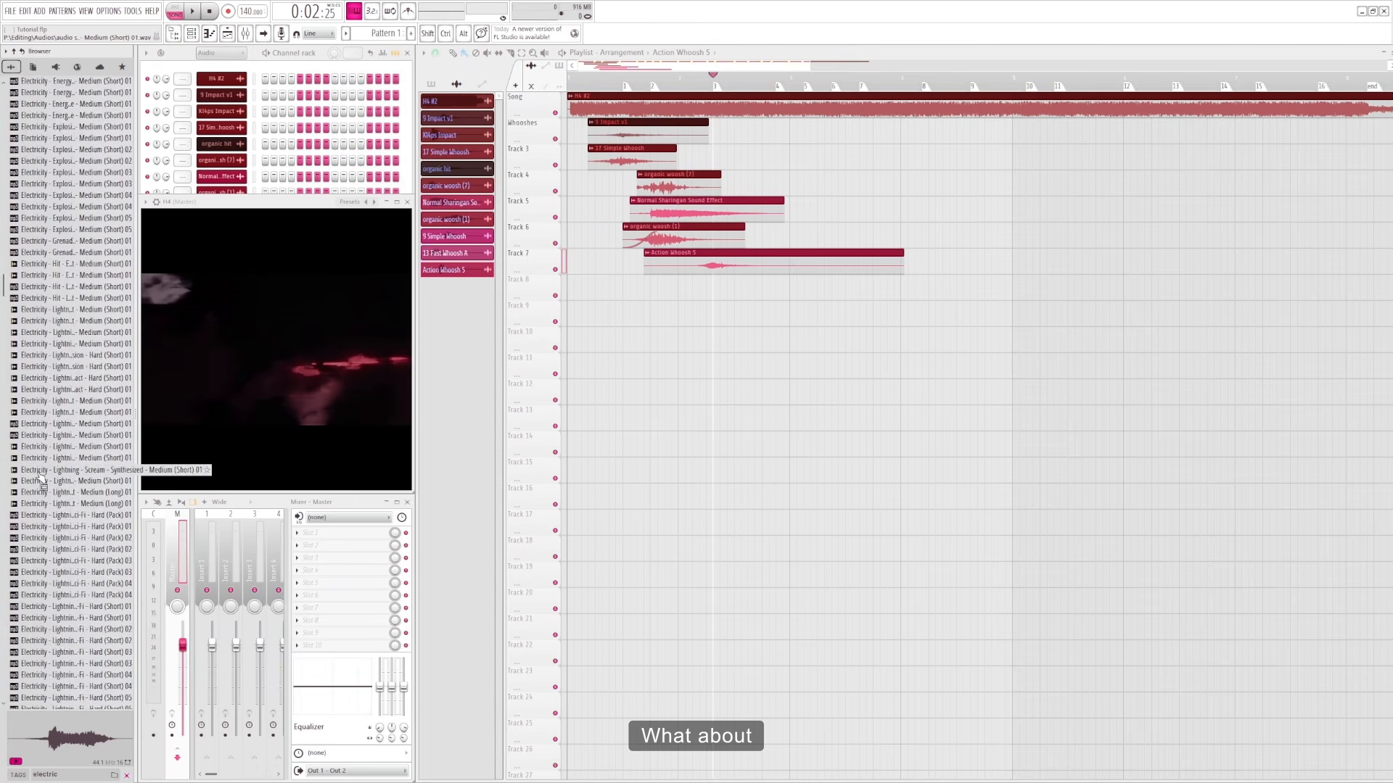
left_click(45, 484)
scroll(45, 484, "down", 15)
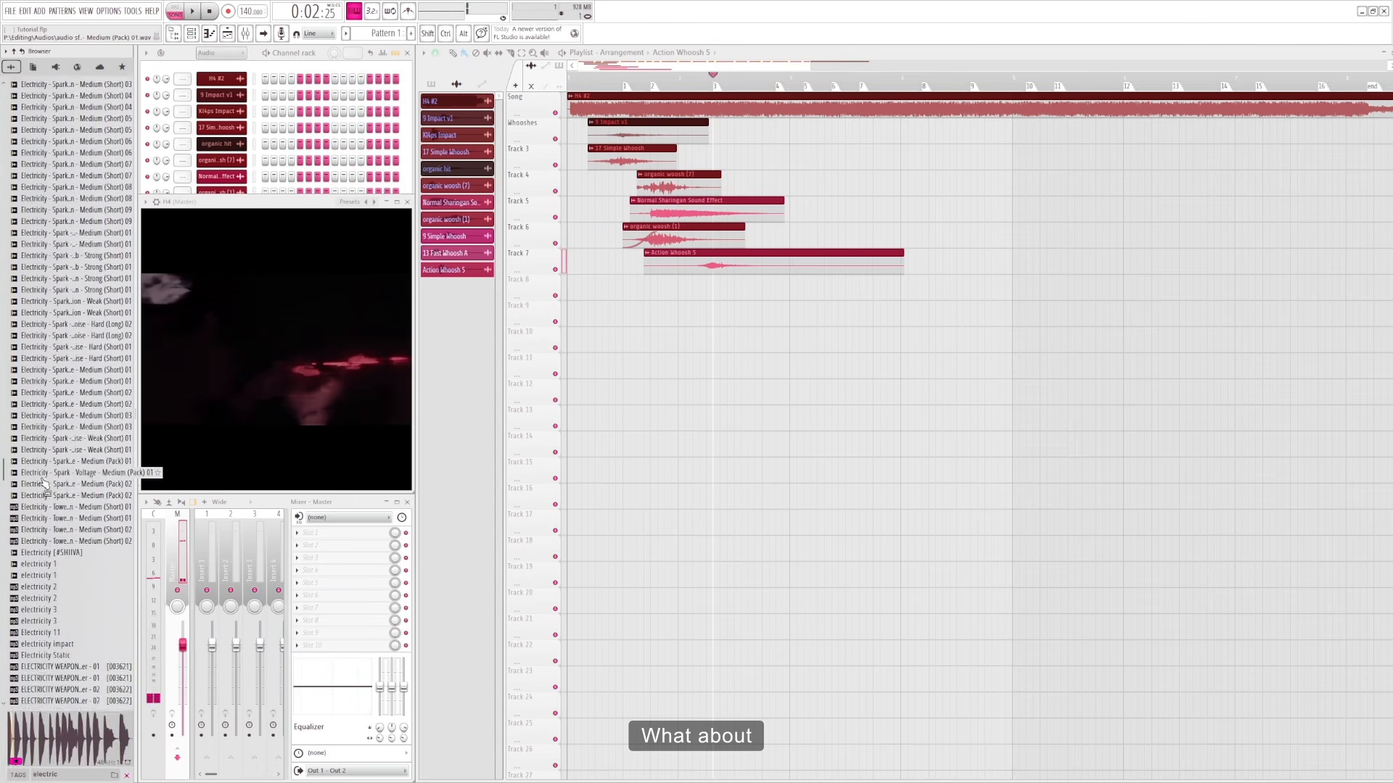
left_click(44, 493)
scroll(43, 494, "down", 10)
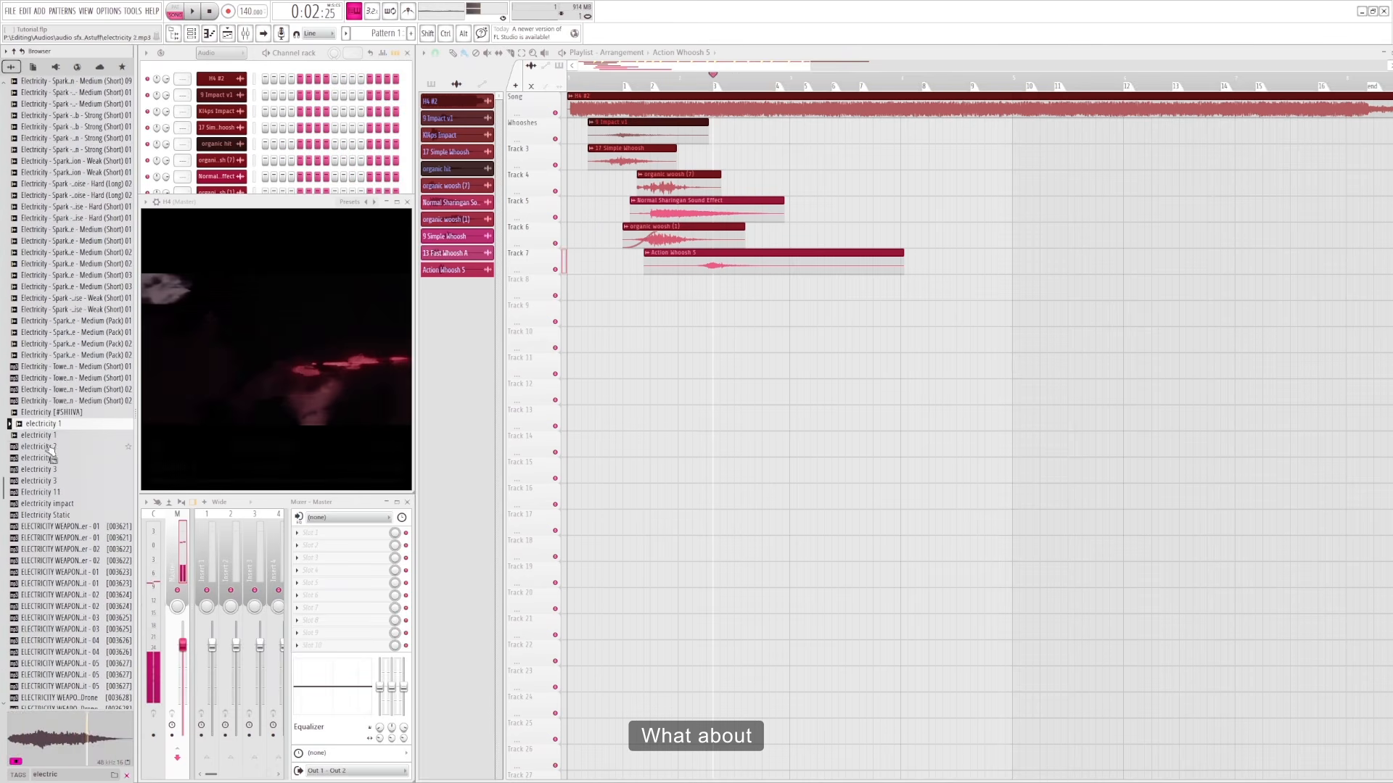
scroll(62, 441, "down", 10)
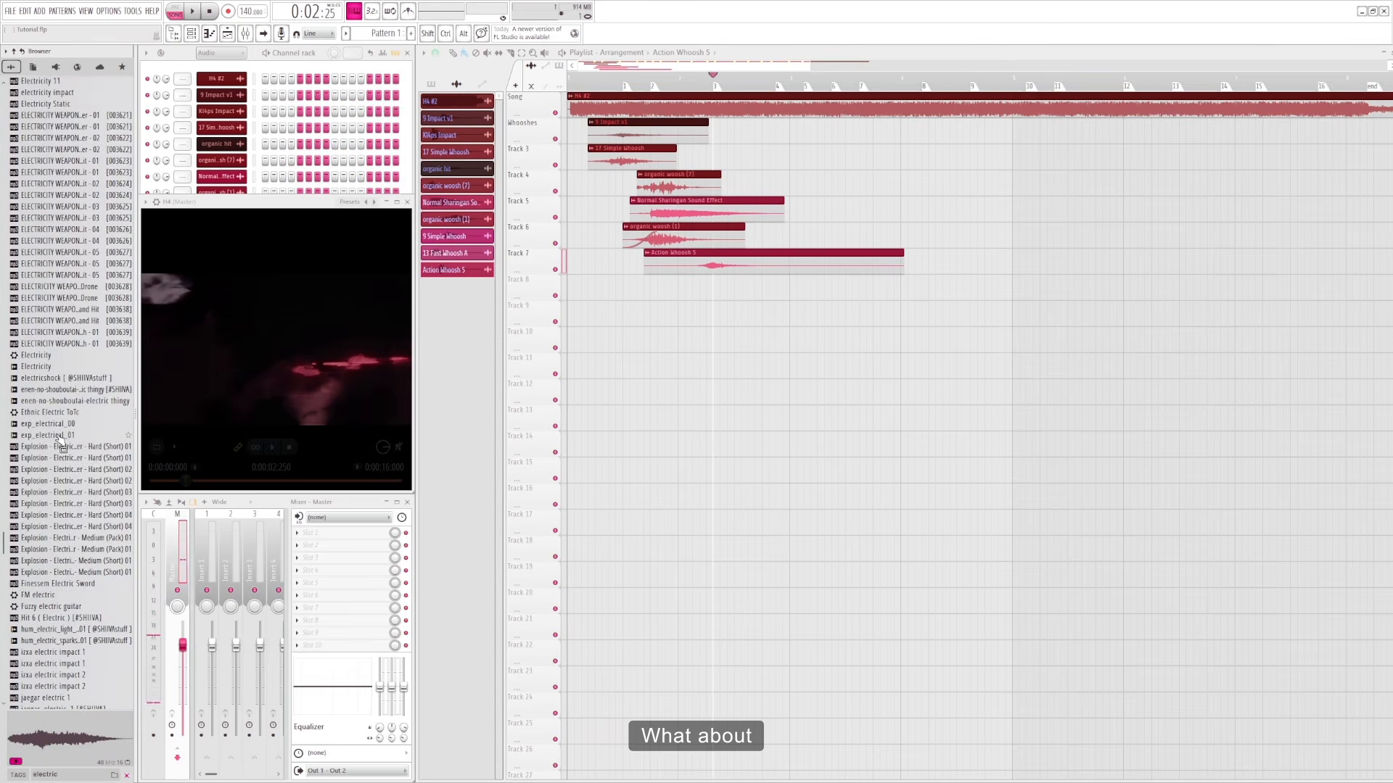
scroll(62, 441, "down", 7)
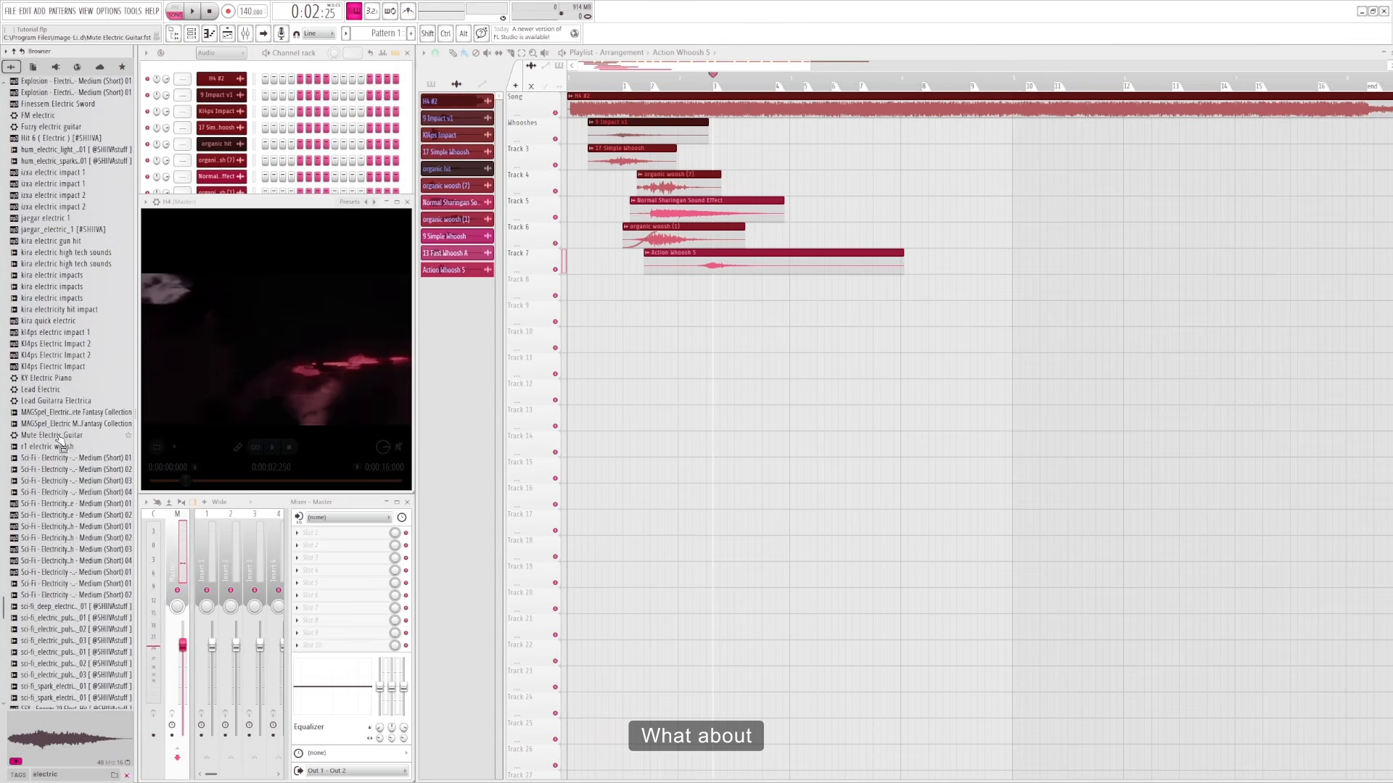
- Audition the kl4ps electric impact 1, kira quick electric and kira electricity hit impact samples
left_click(58, 334)
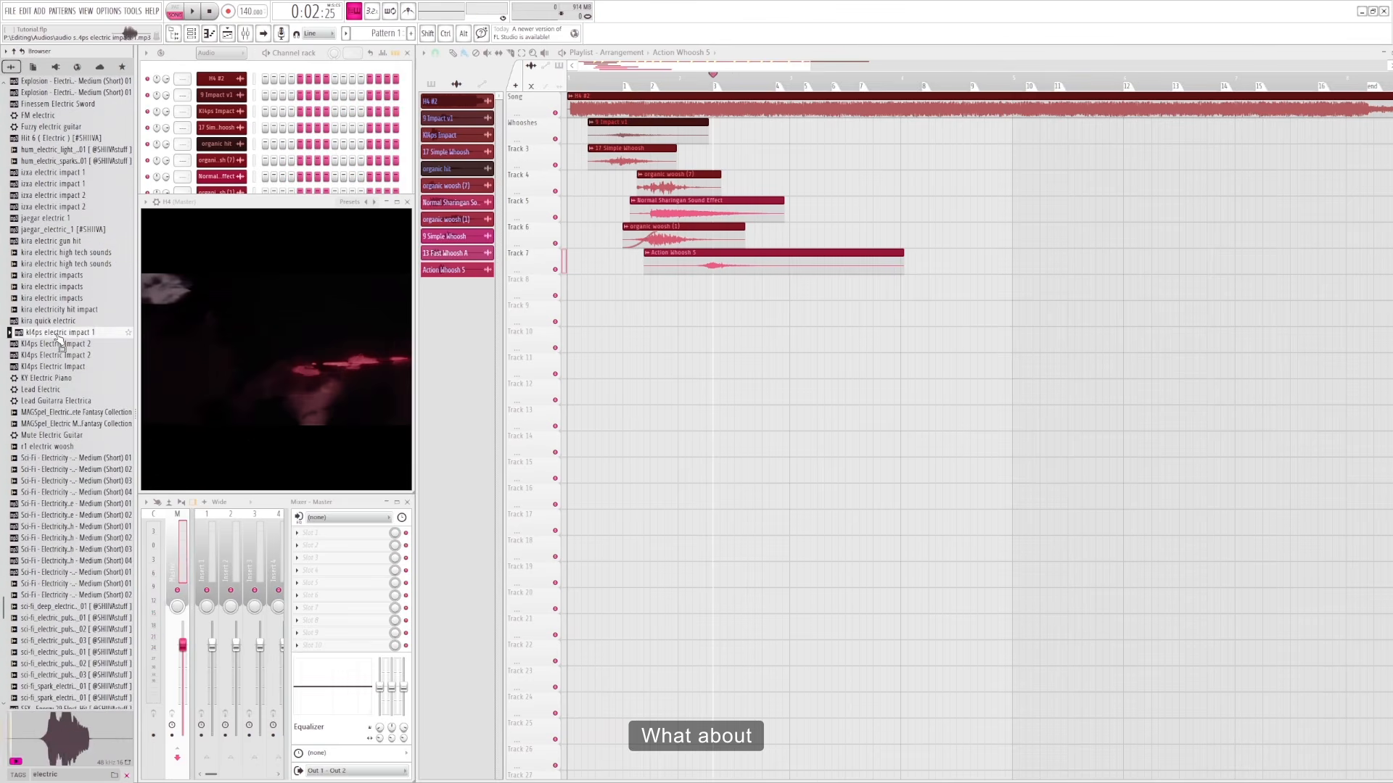
left_click(62, 323)
left_click(63, 311)
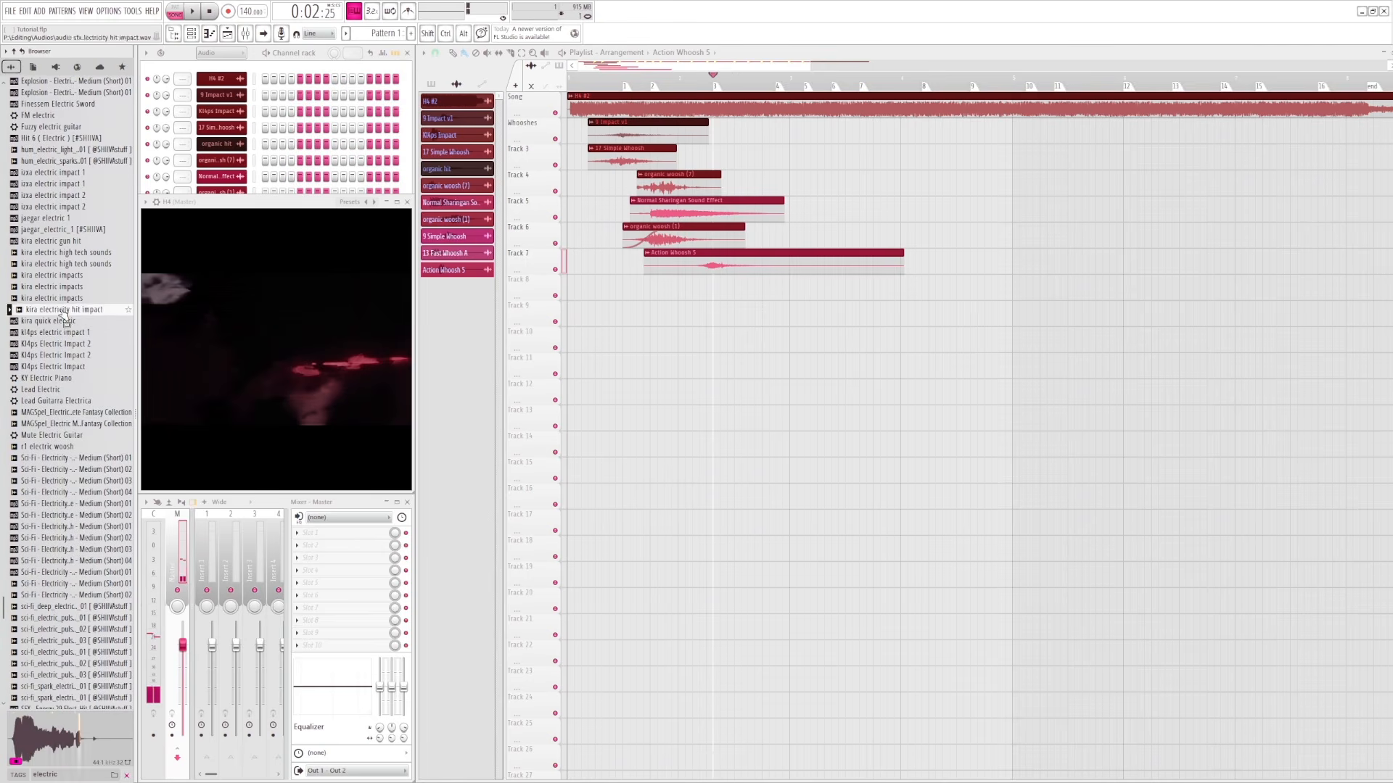
scroll(63, 317, "down", 16)
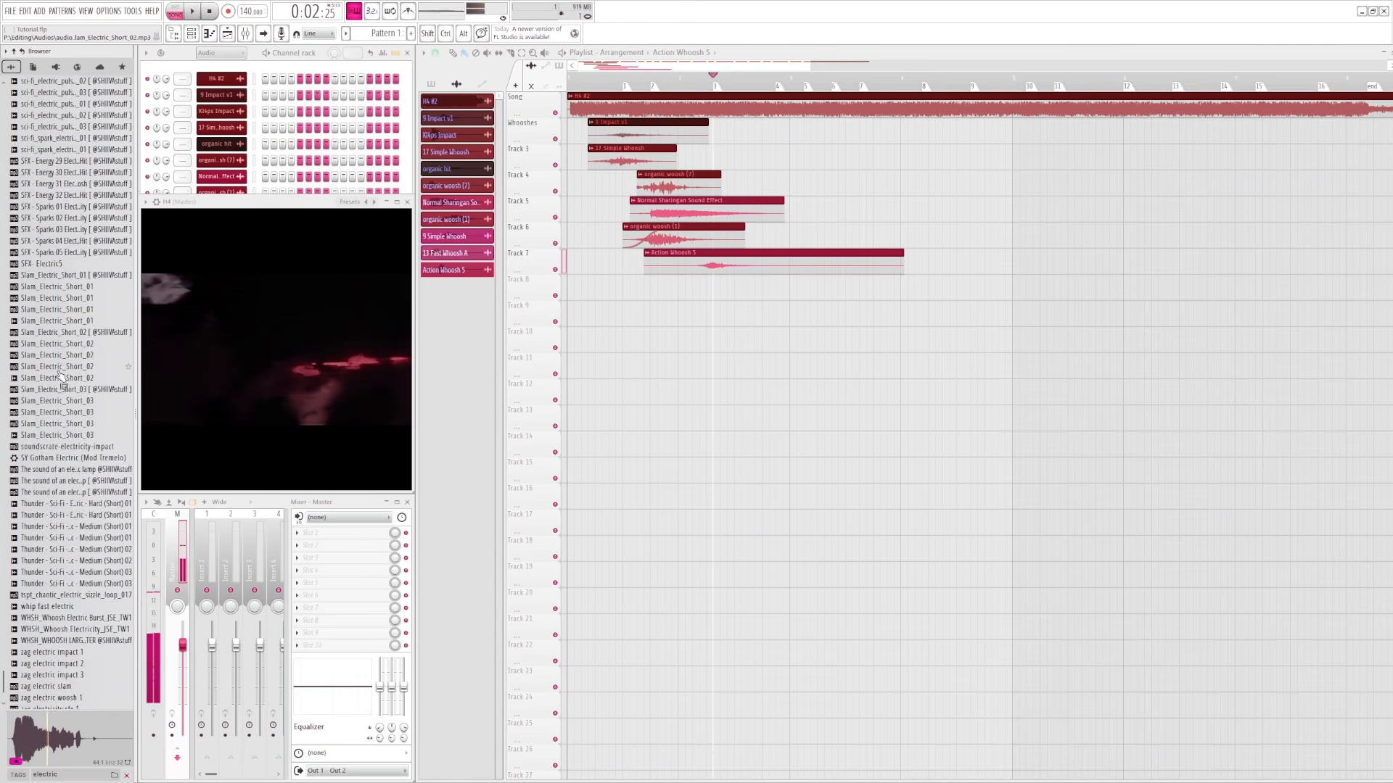
- Audition the zag electric samples: impact 1 to 3, slam, woosh 1 and electricity sfx 1
left_click(51, 624)
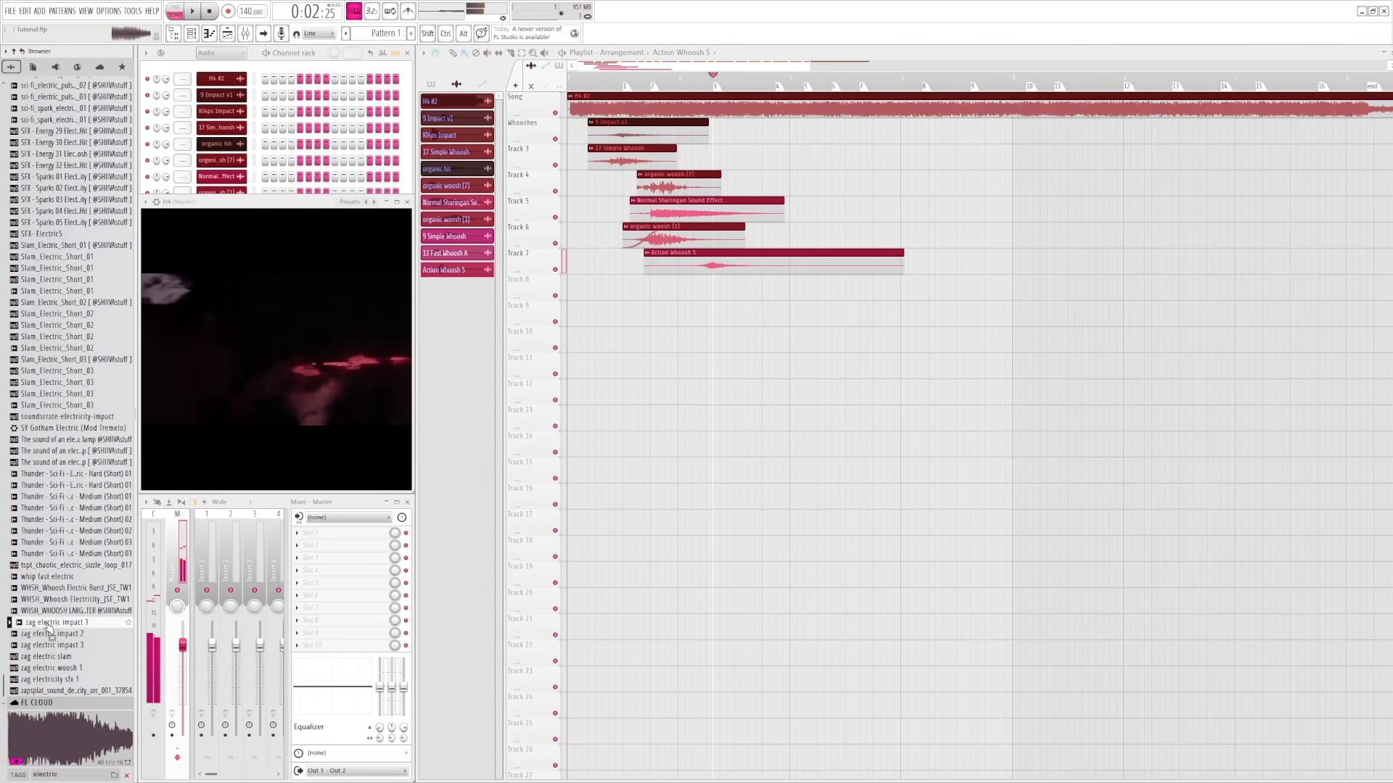
left_click(48, 635)
left_click(47, 646)
left_click(47, 655)
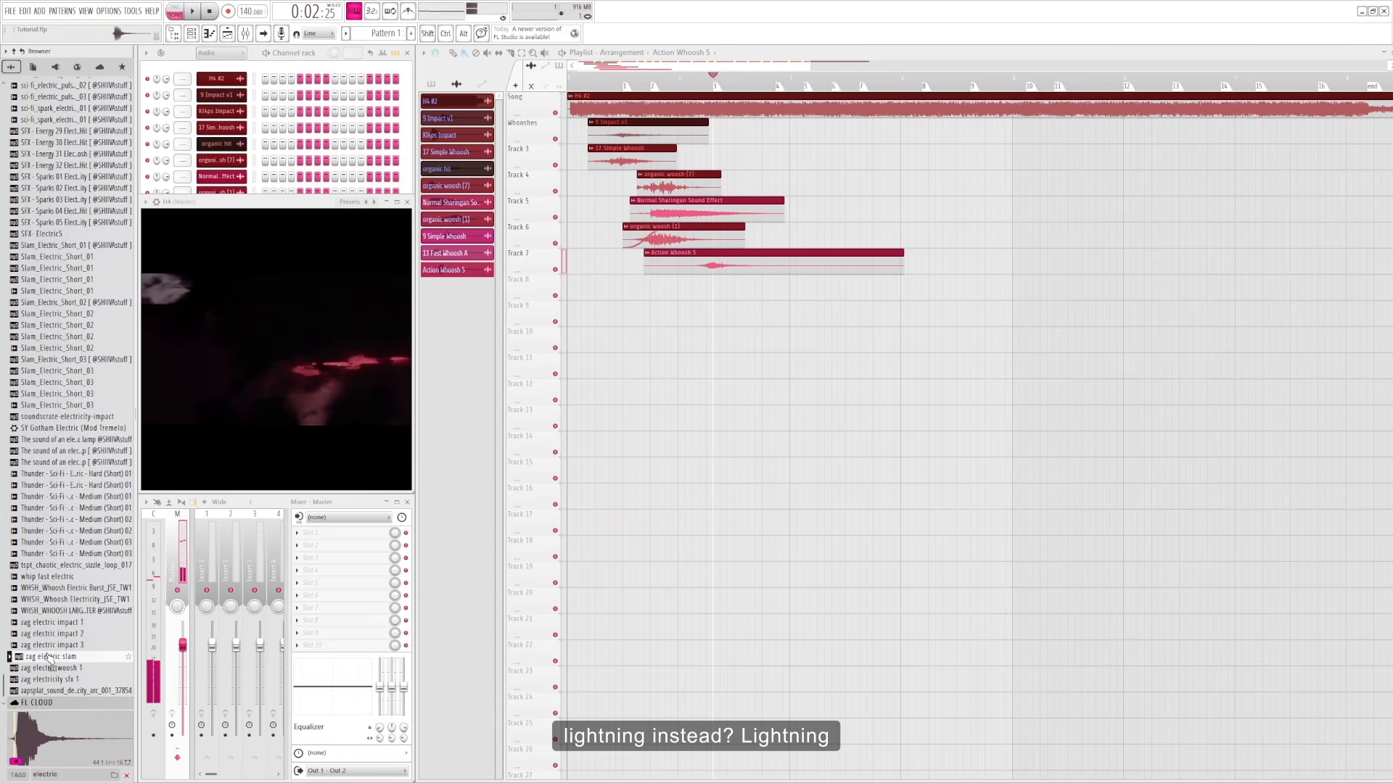
left_click(49, 668)
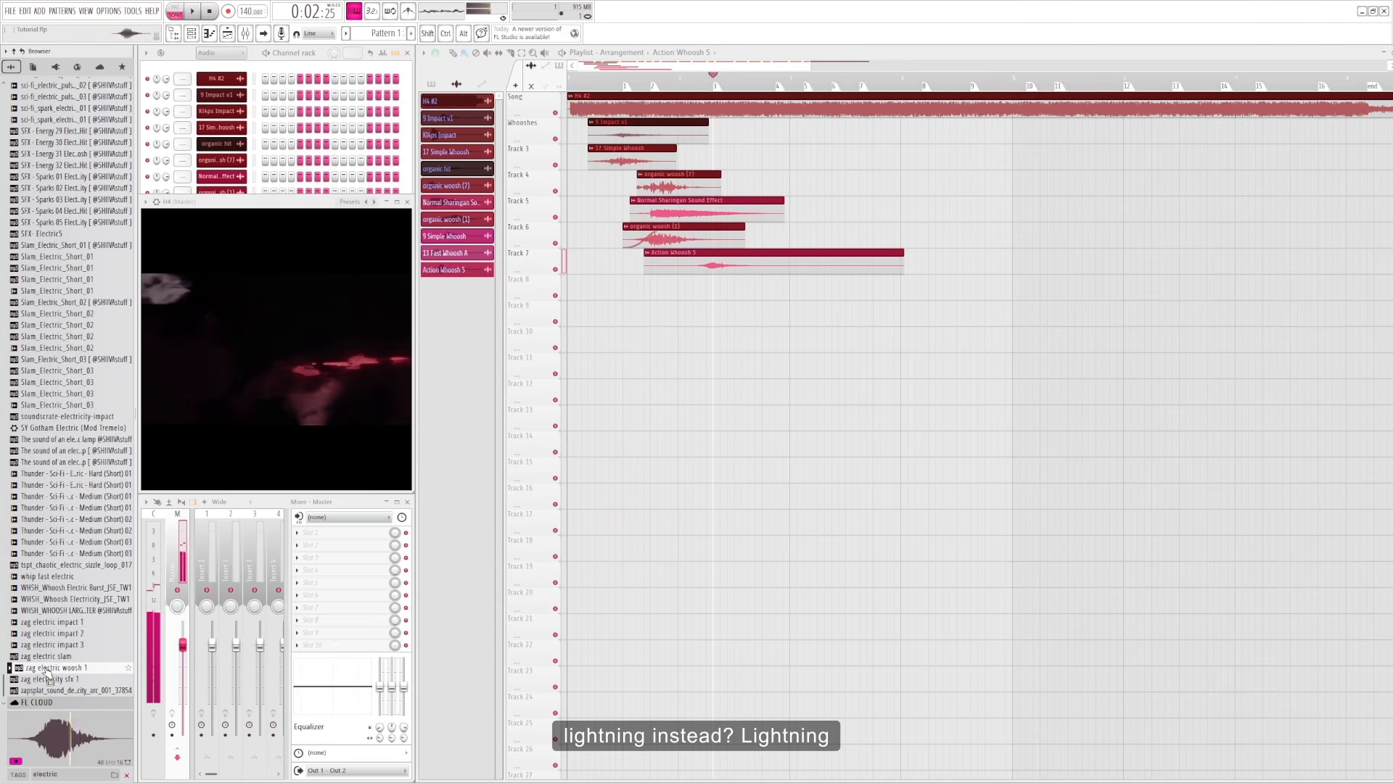
left_click(59, 680)
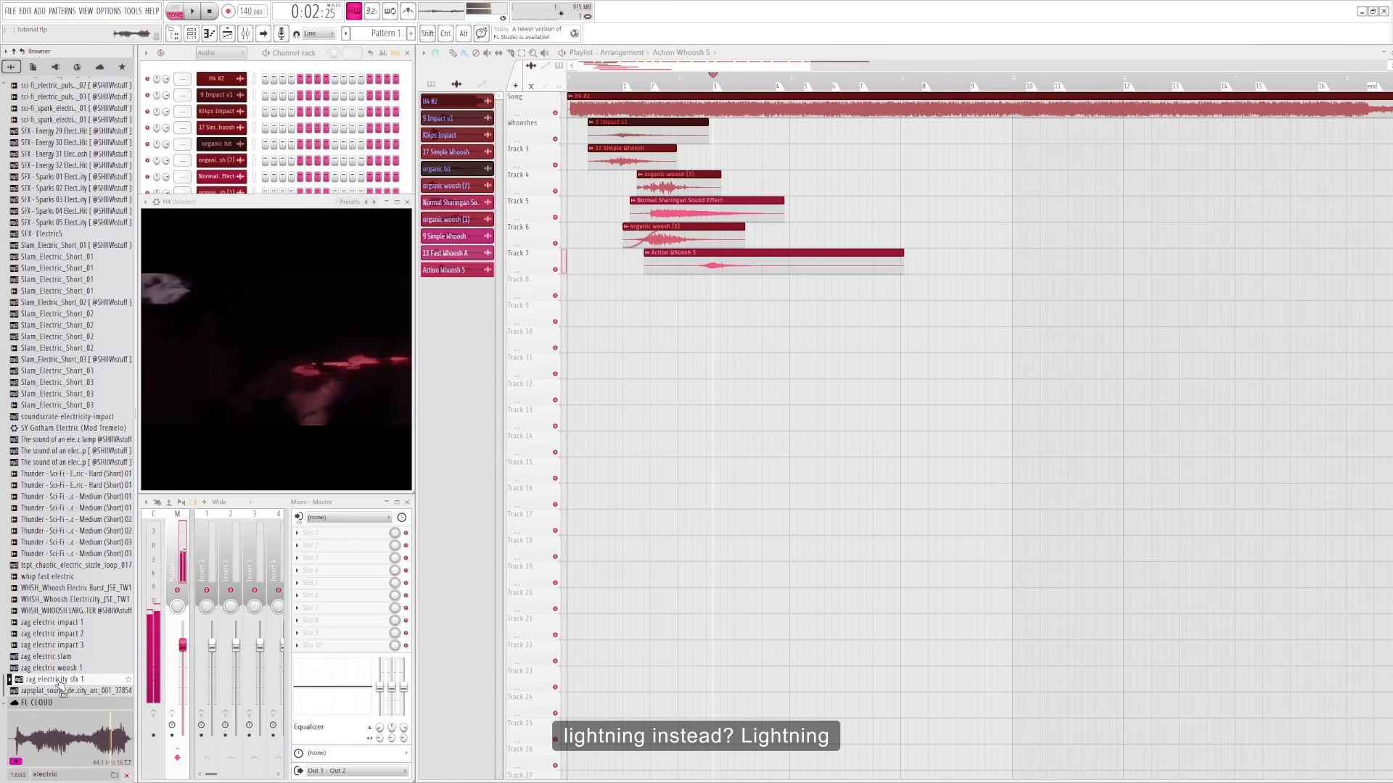
- Search the sample browser for lightning and audition Crunch lightning, elec_lightning_01 and electric_sparks_lightning_loop_02
left_click_drag(65, 773, 14, 773)
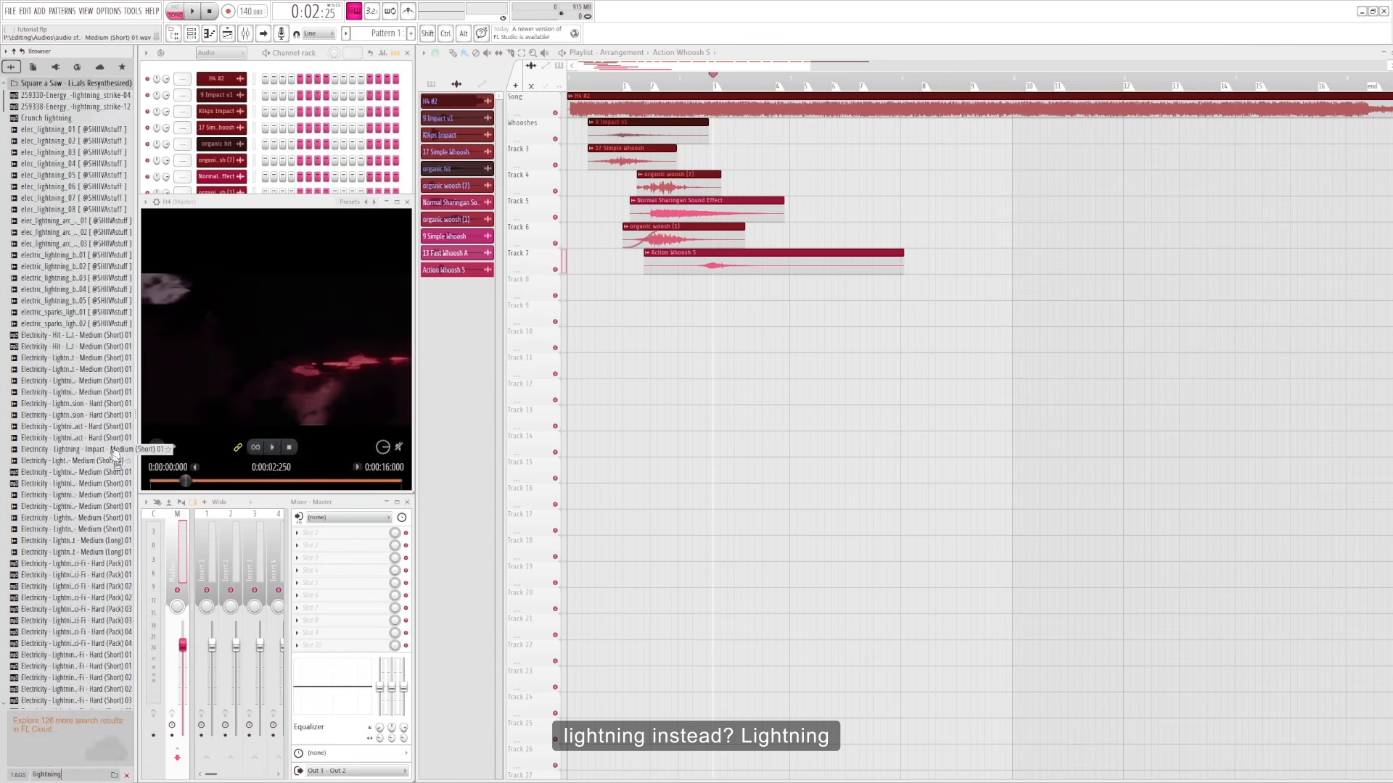
left_click(44, 116)
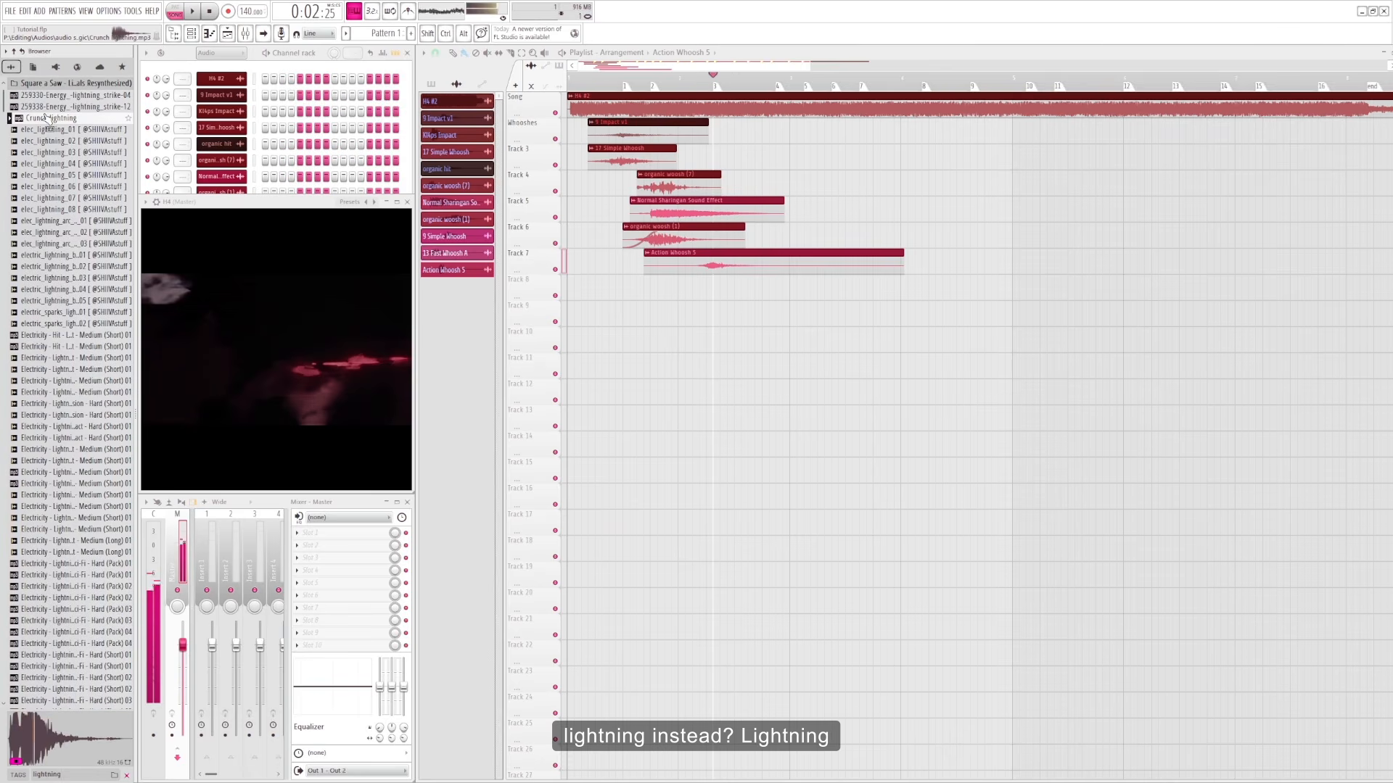
left_click(51, 129)
left_click(61, 322)
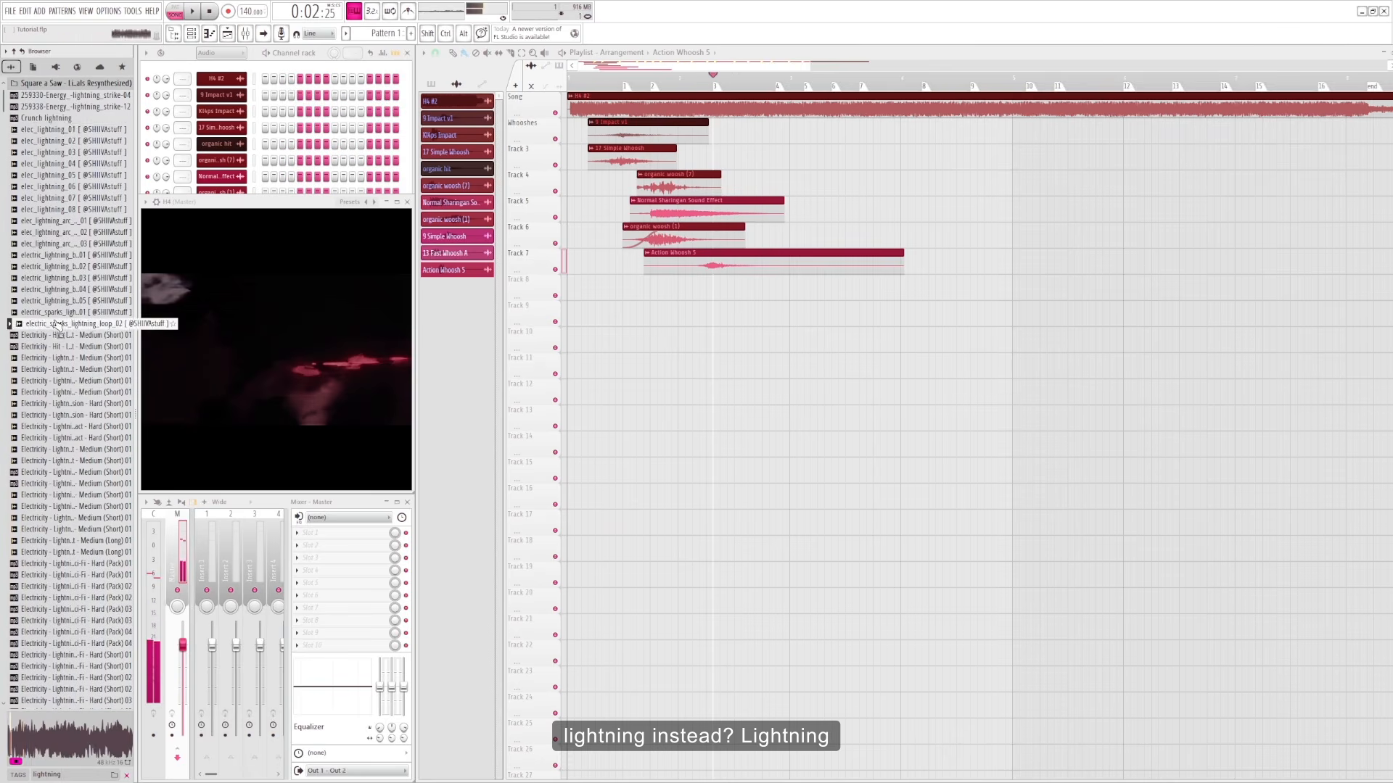
scroll(58, 325, "down", 15)
scroll(59, 327, "down", 2)
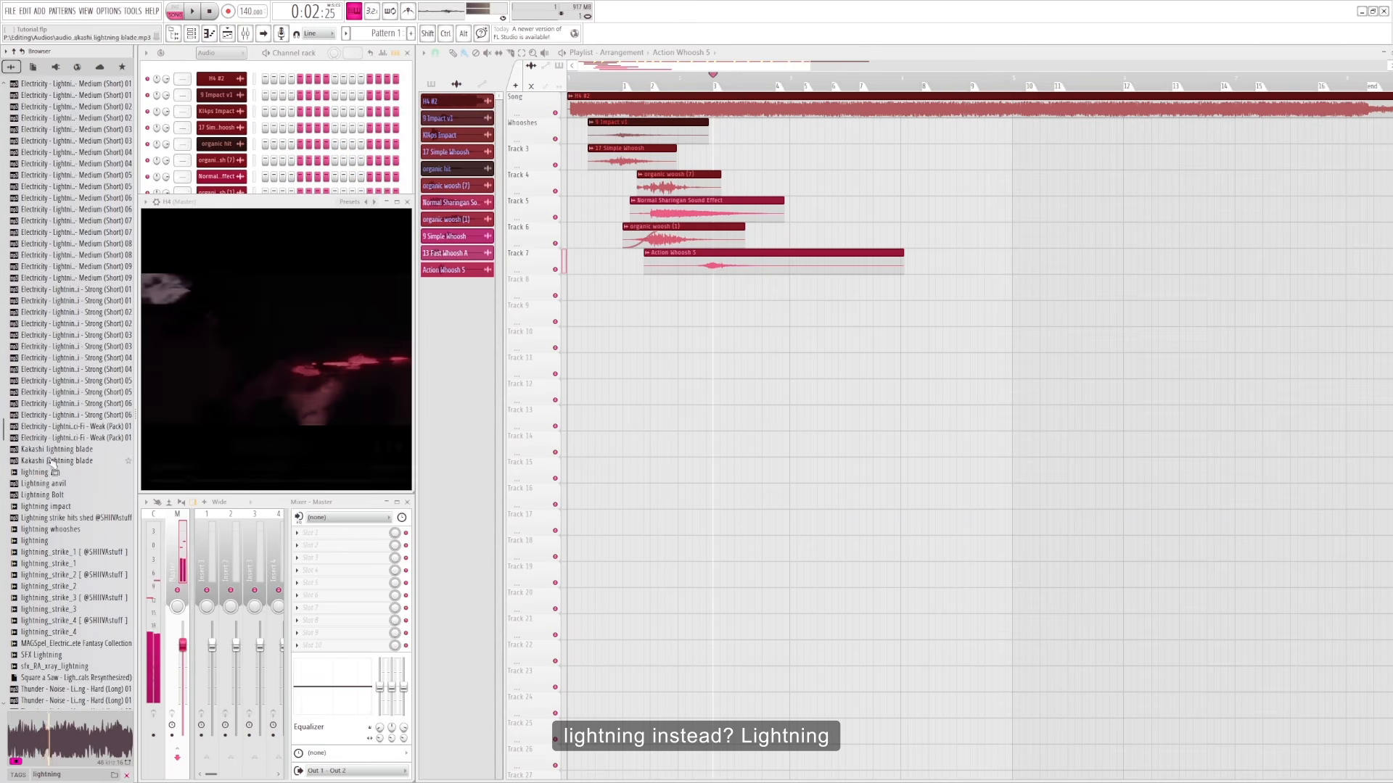
- Audition the lightning 2, Kakashi lightning blade and lightning samples, and look through the remaining lightning results
left_click(45, 484)
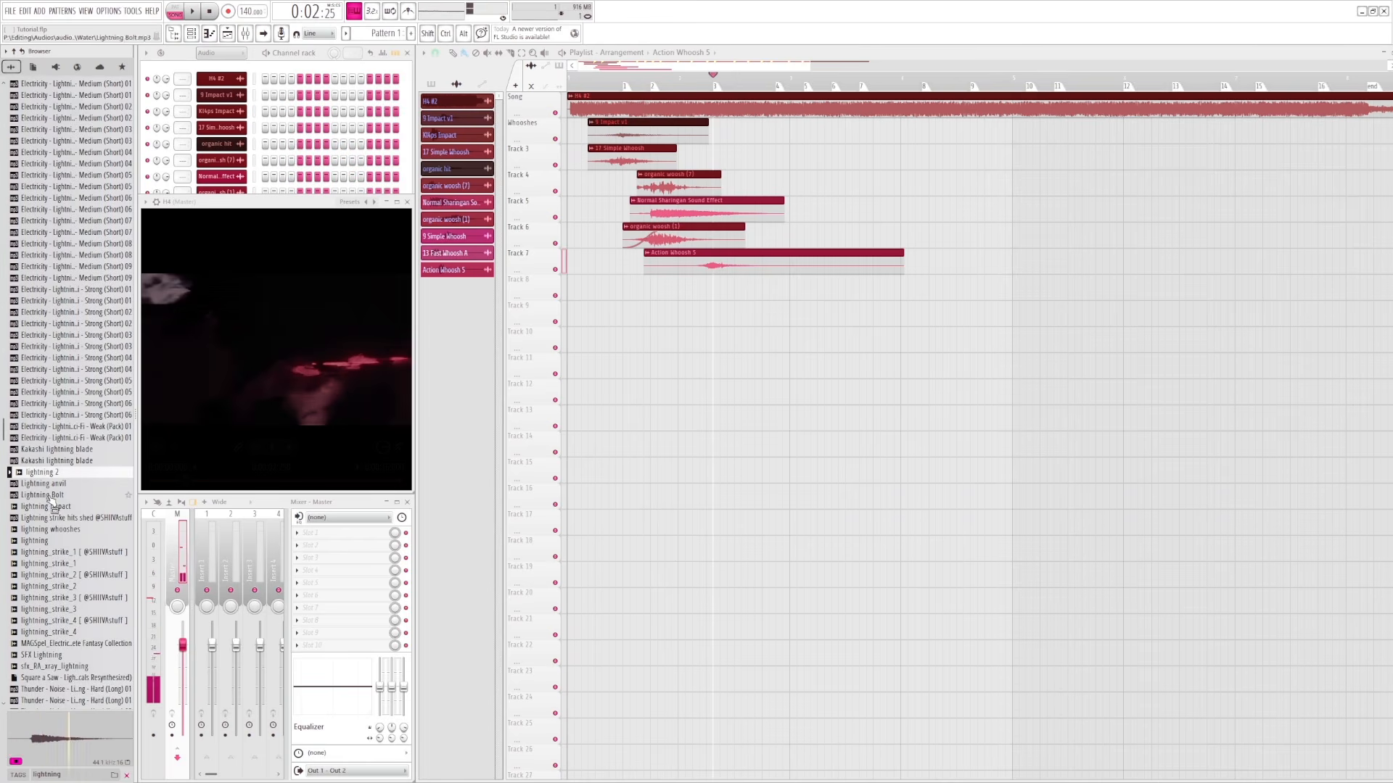
left_click(52, 451)
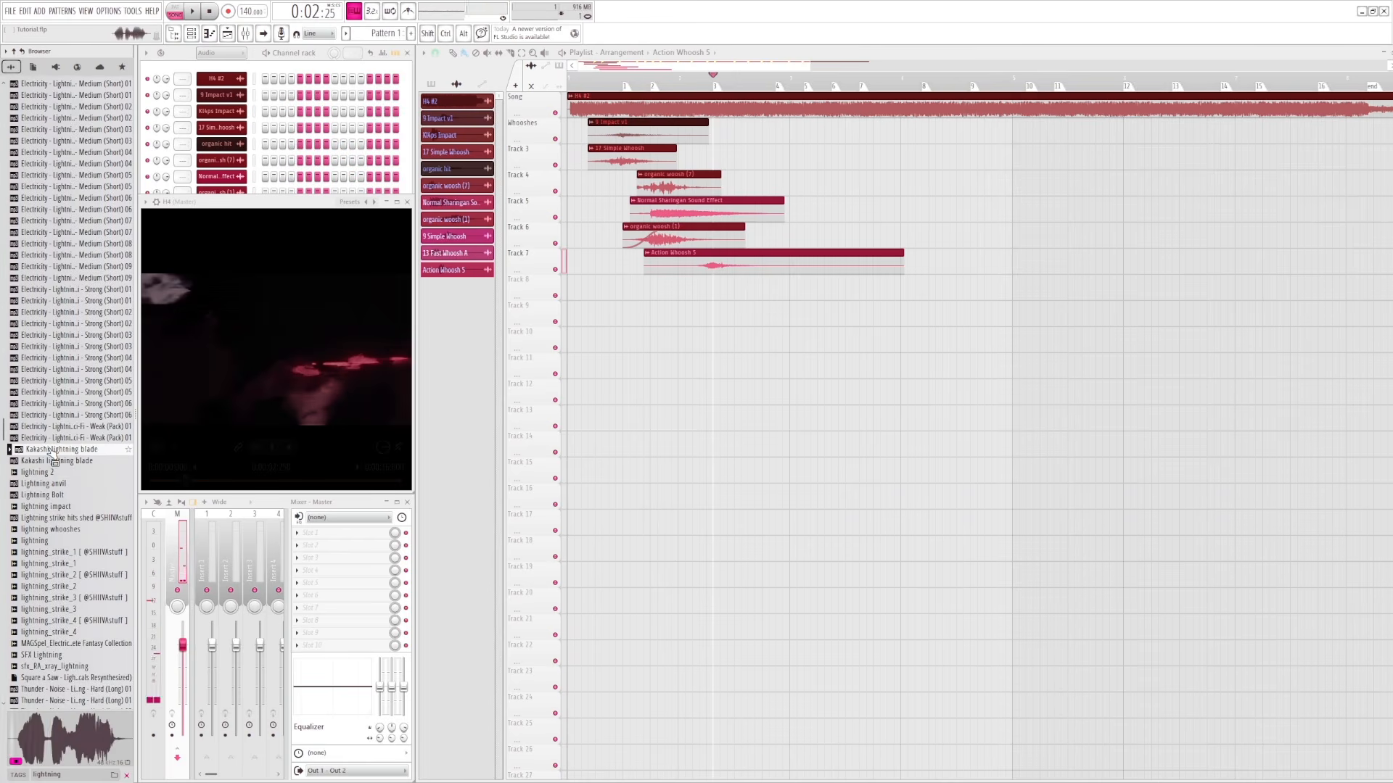
left_click(55, 540)
scroll(62, 530, "down", 6)
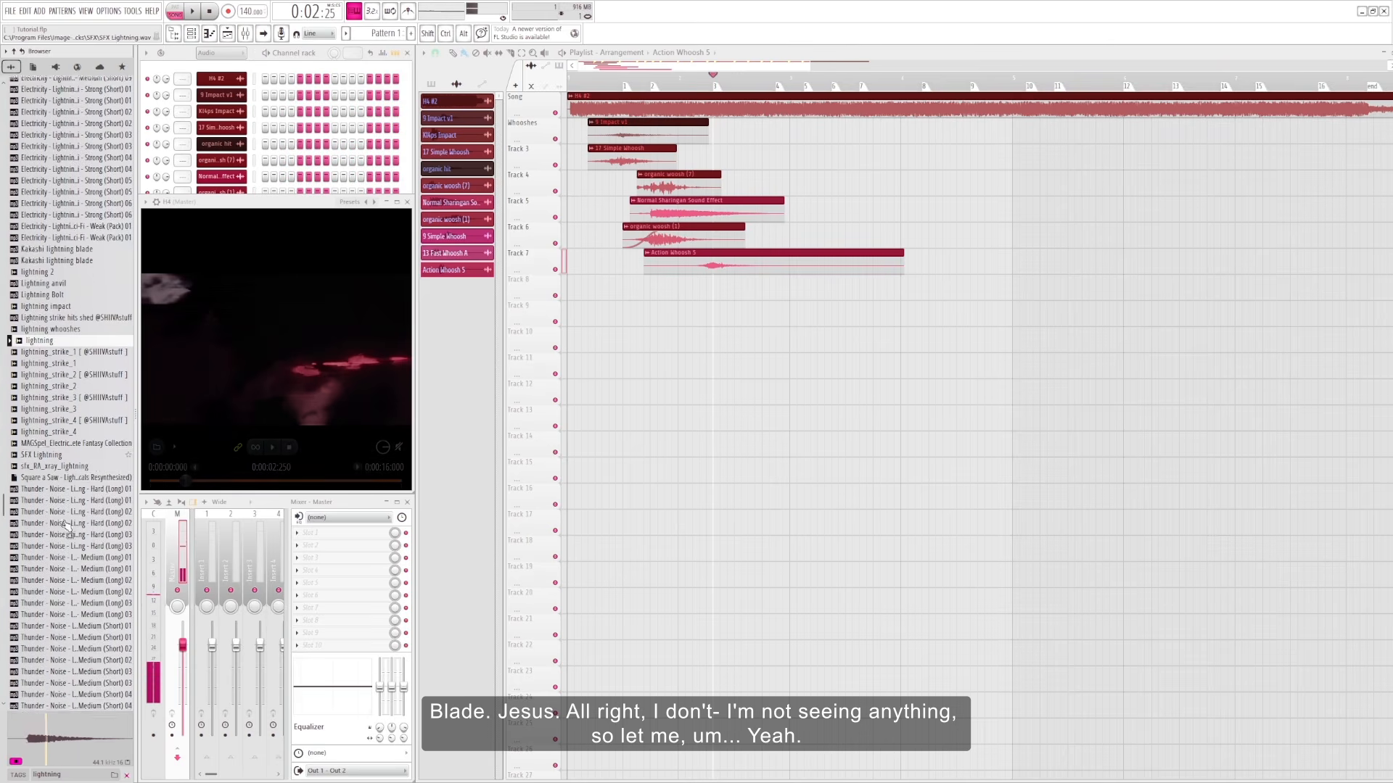
scroll(66, 527, "down", 12)
scroll(67, 506, "up", 12)
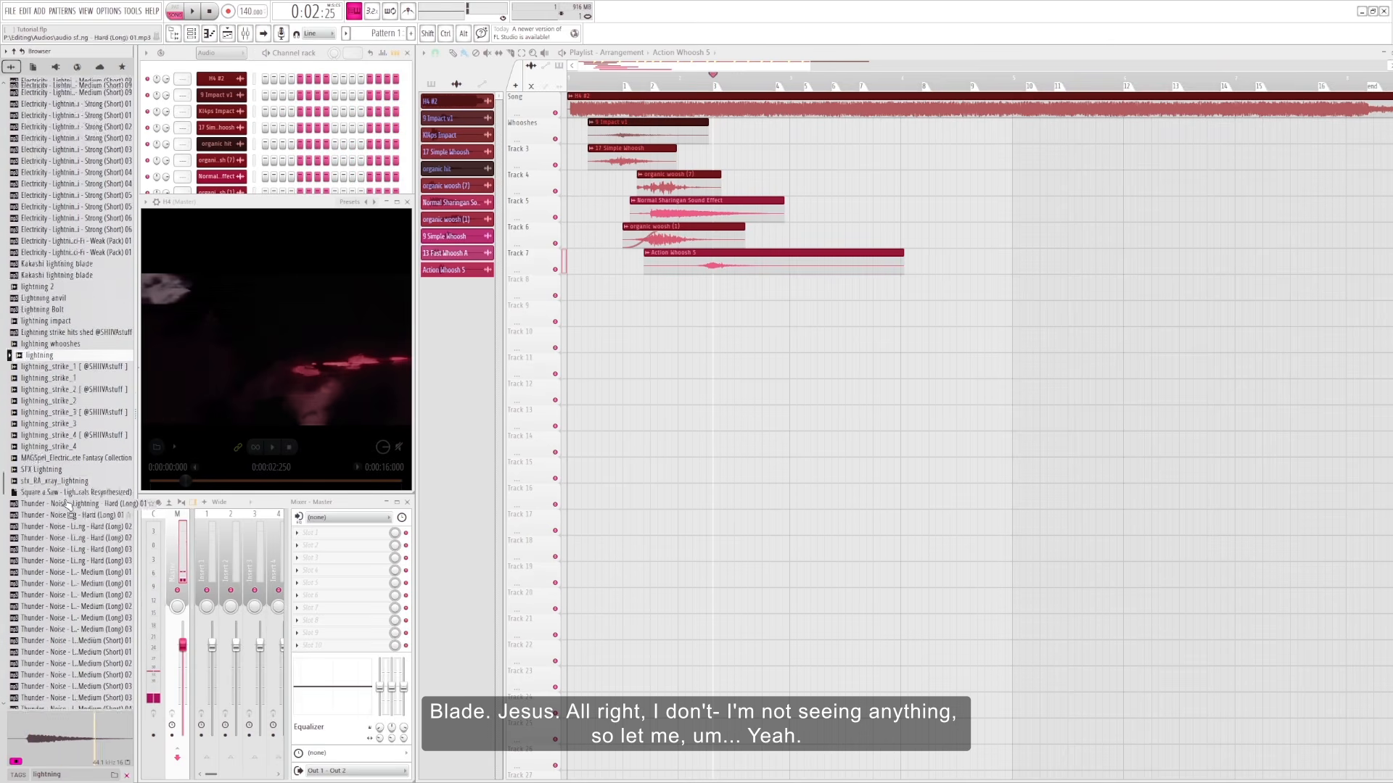
scroll(67, 505, "up", 20)
- Clear the lightning search and open the Electric folder inside audio sfx > My Main
left_click_drag(77, 774, 2, 769)
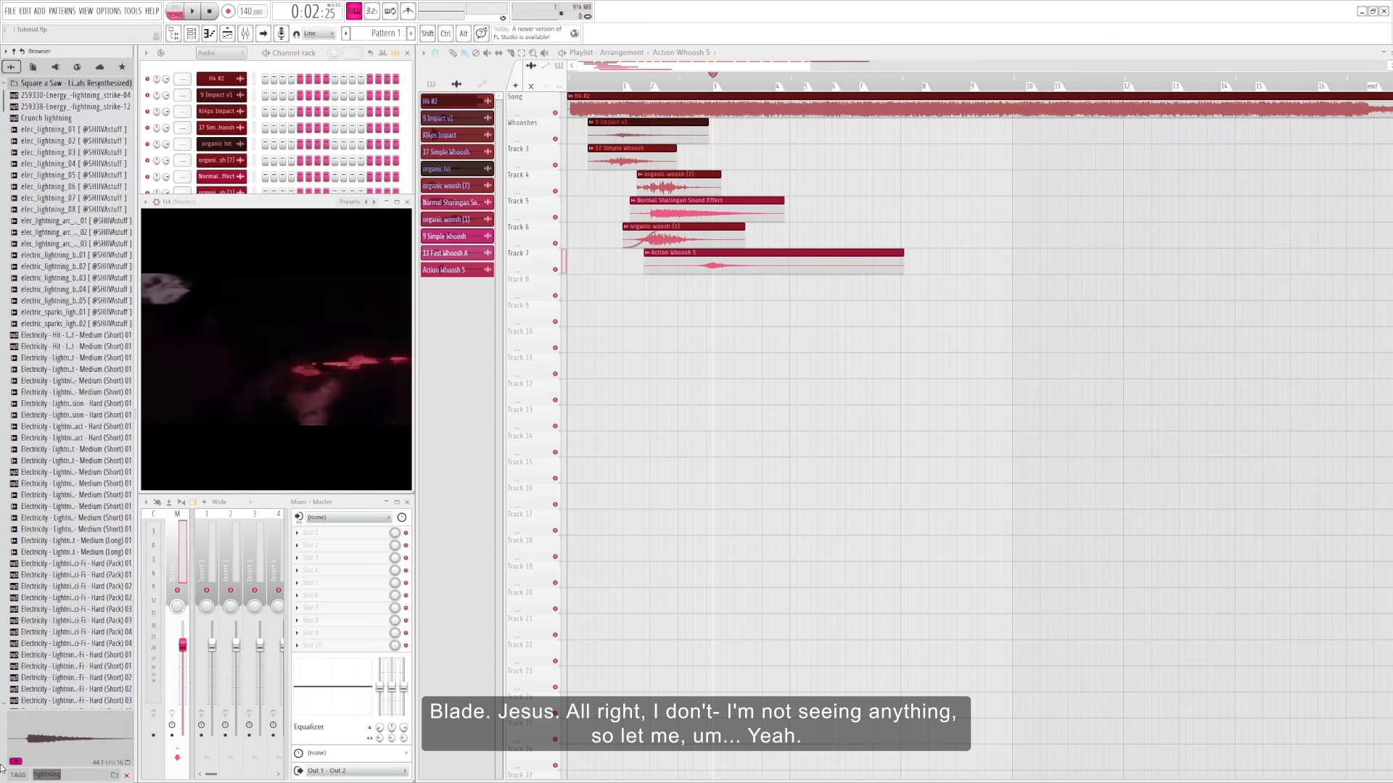
key("BackSpace")
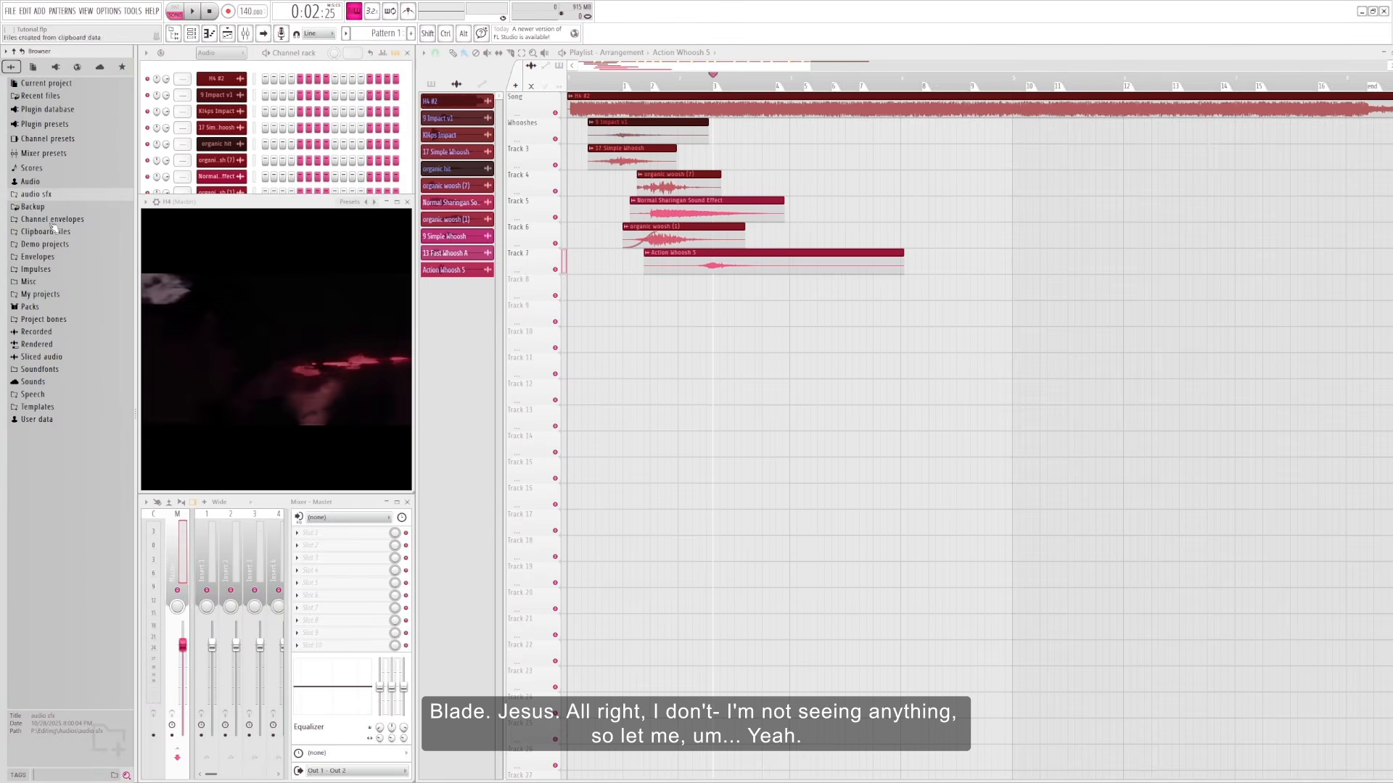
left_click(37, 195)
left_click(44, 220)
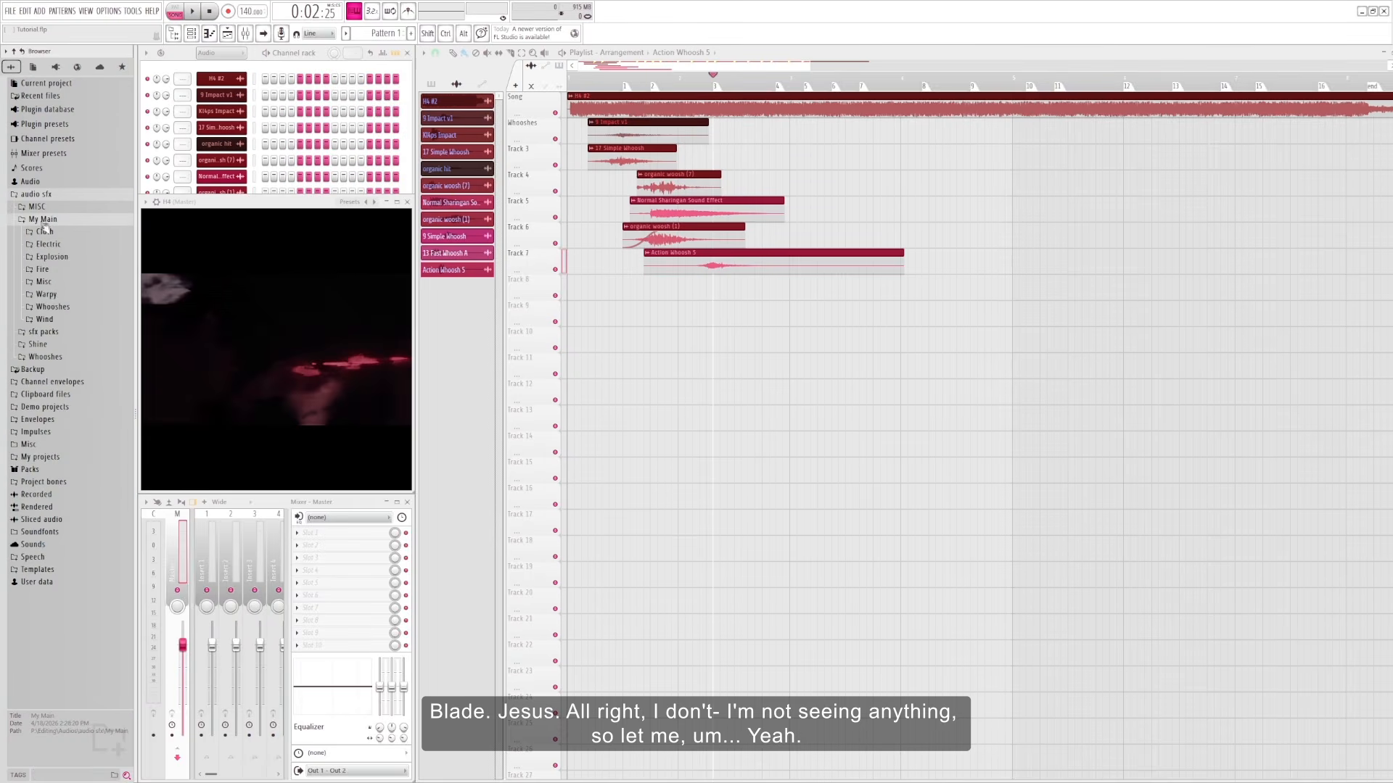
left_click(48, 245)
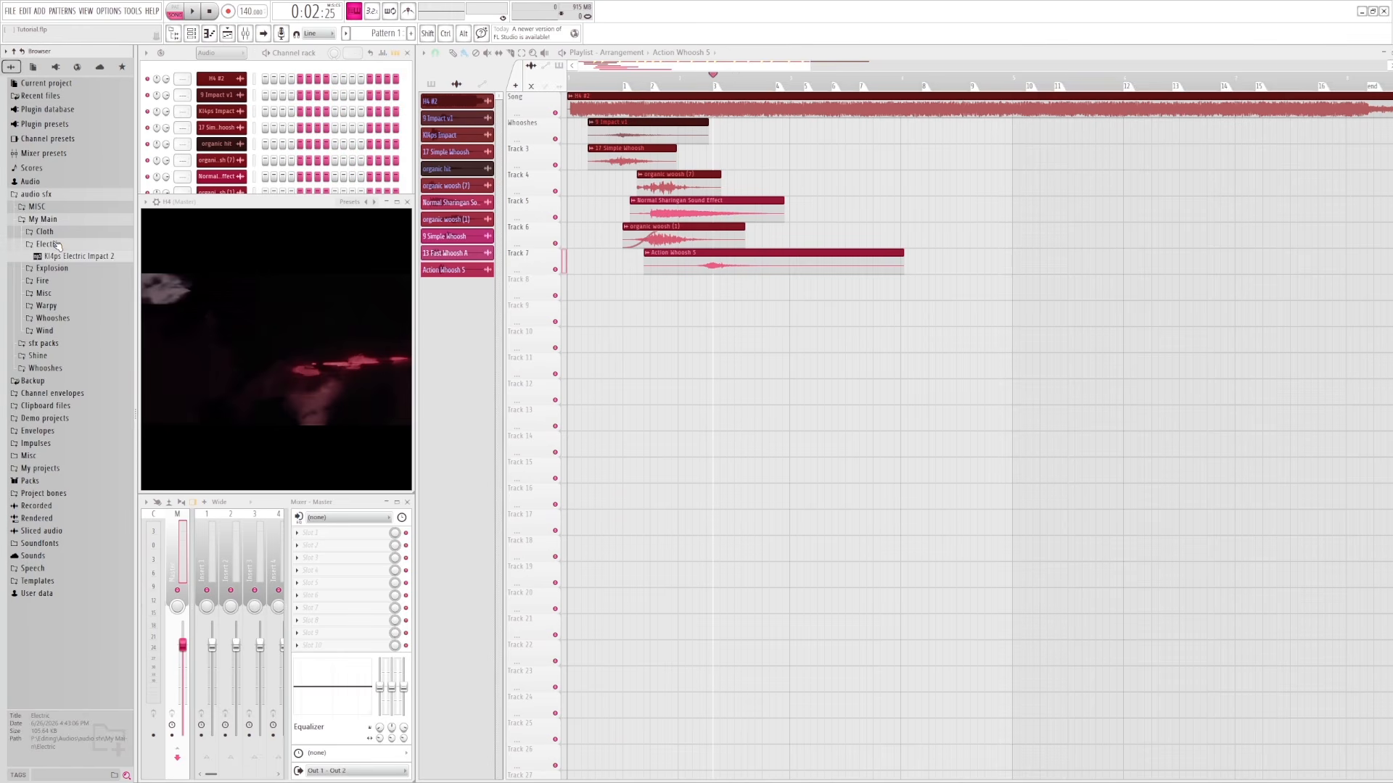
- Preview the Kl4ps Electric Impact 2 sample and place it on Track 8, starting shortly before bar 3
left_click(58, 257)
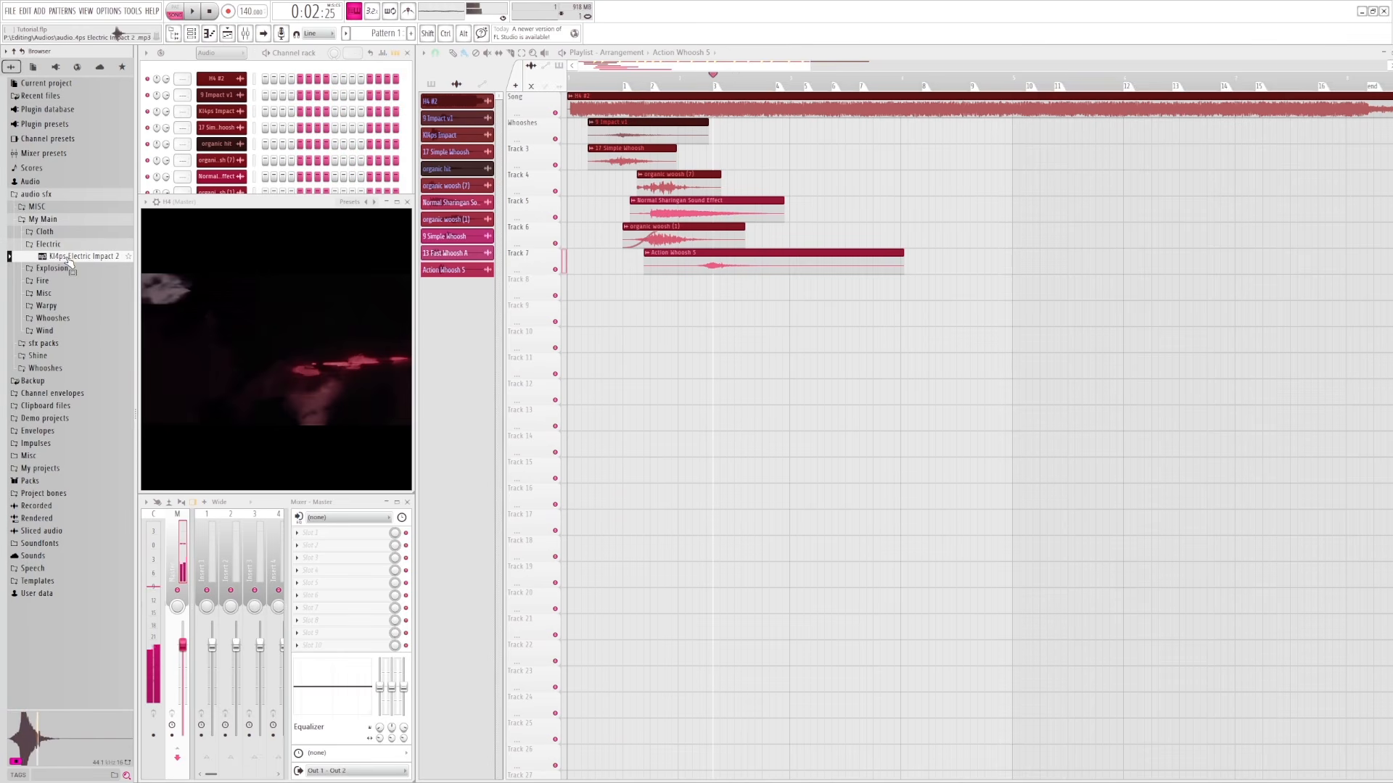
left_click(70, 247)
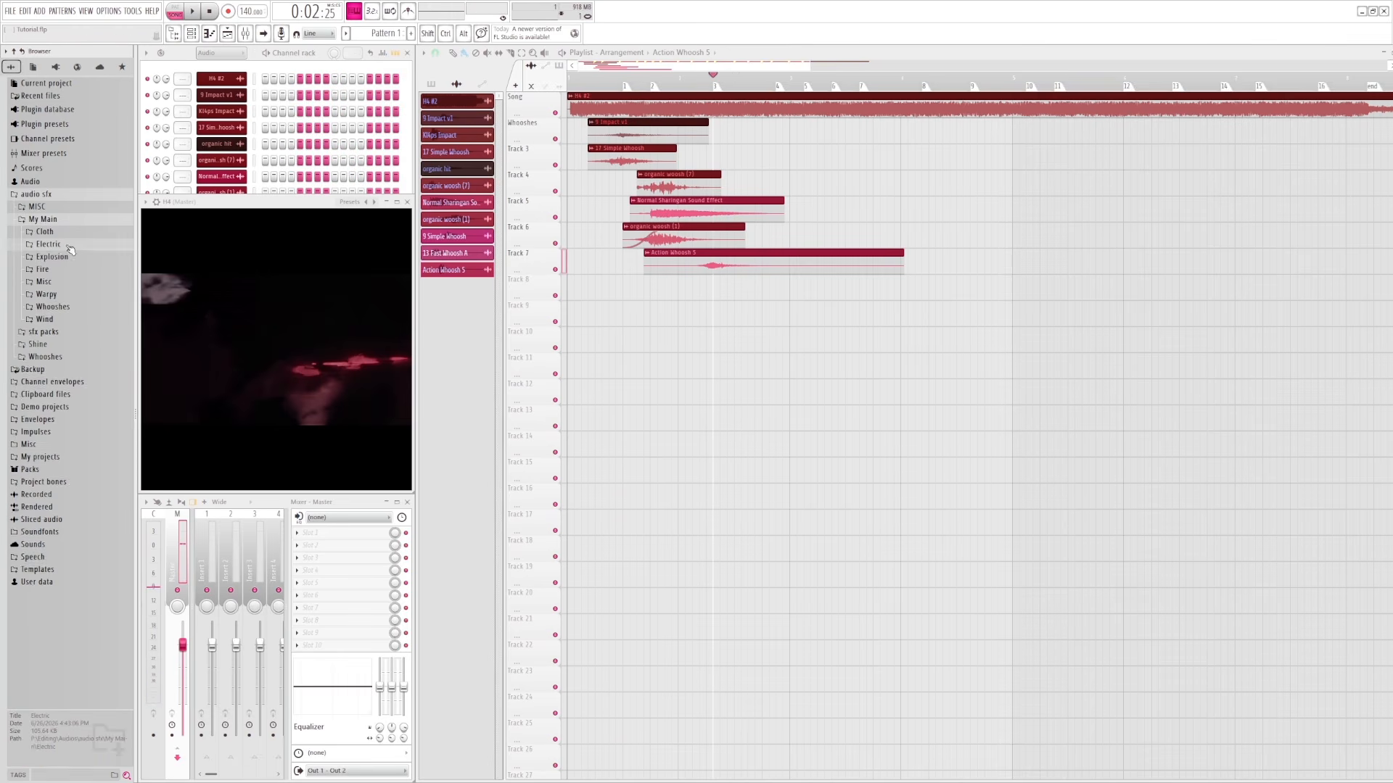
left_click(70, 247)
left_click_drag(65, 259, 714, 280)
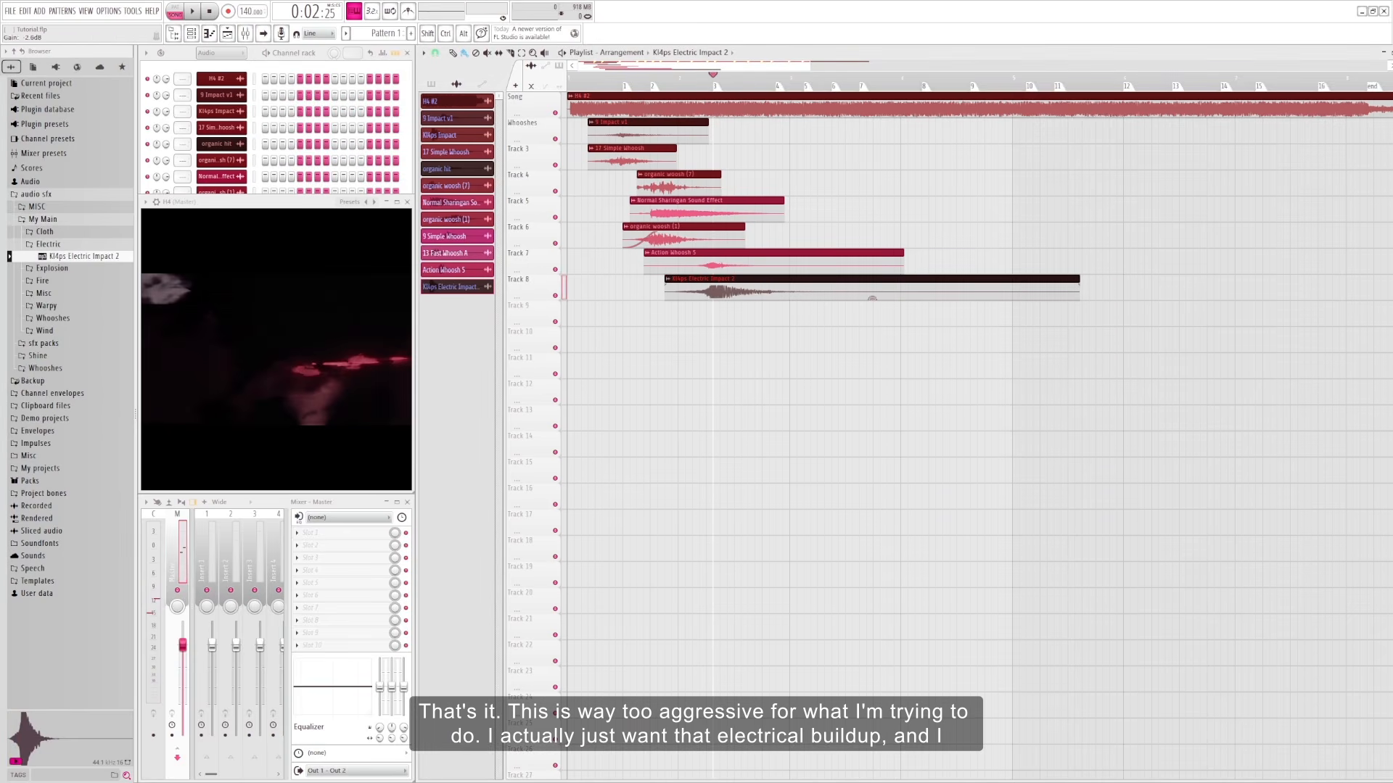
- Play the arrangement from just before bar 3 to hear the electric impact with the other sounds, then stop playback
left_click(675, 79)
key("space")
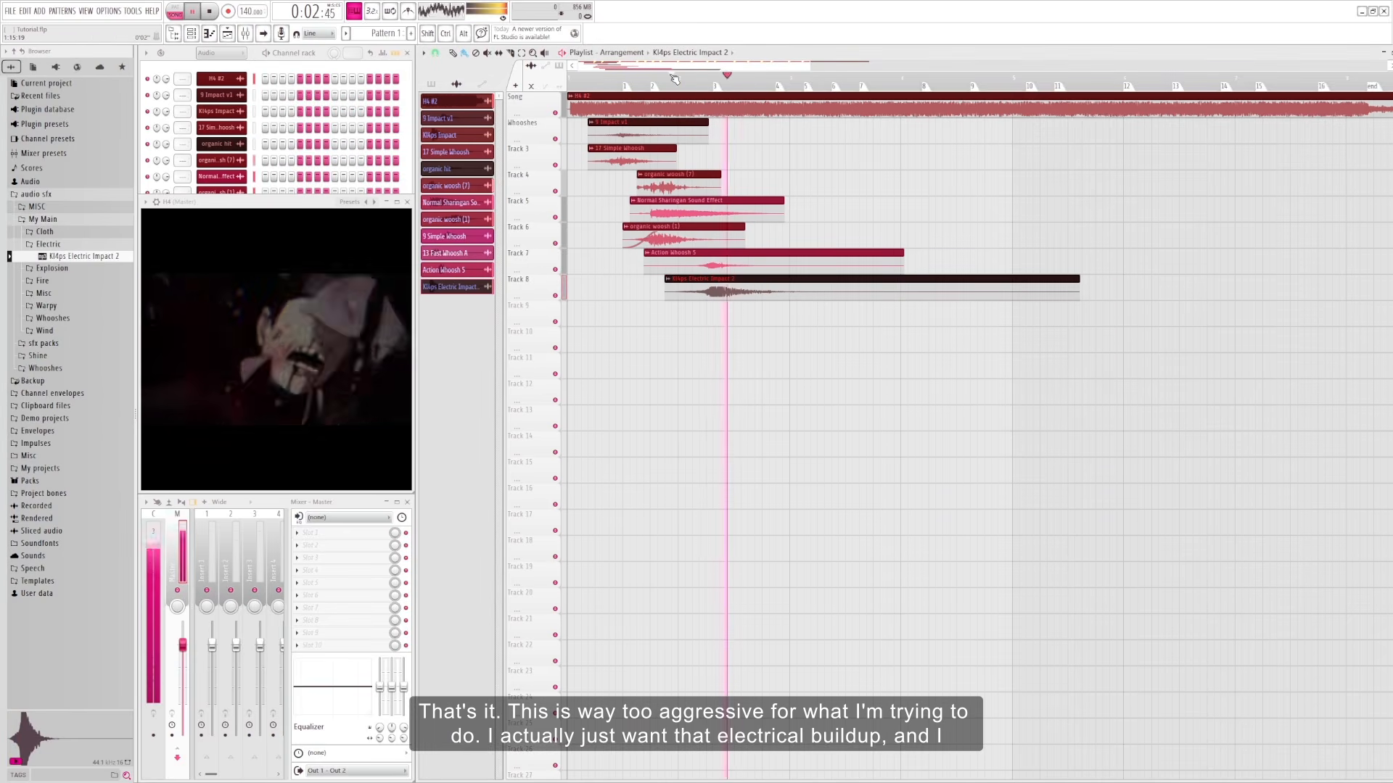
left_click(675, 78)
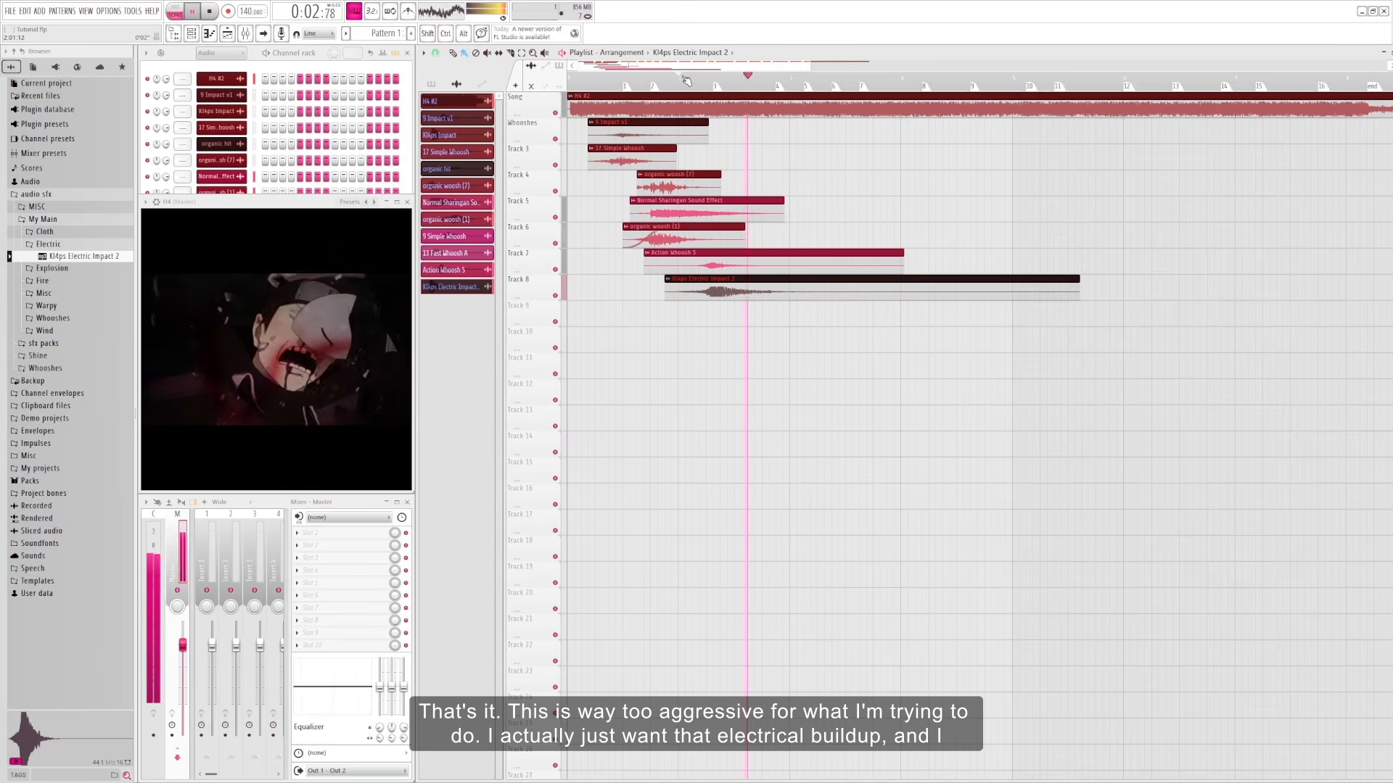
left_click(707, 78)
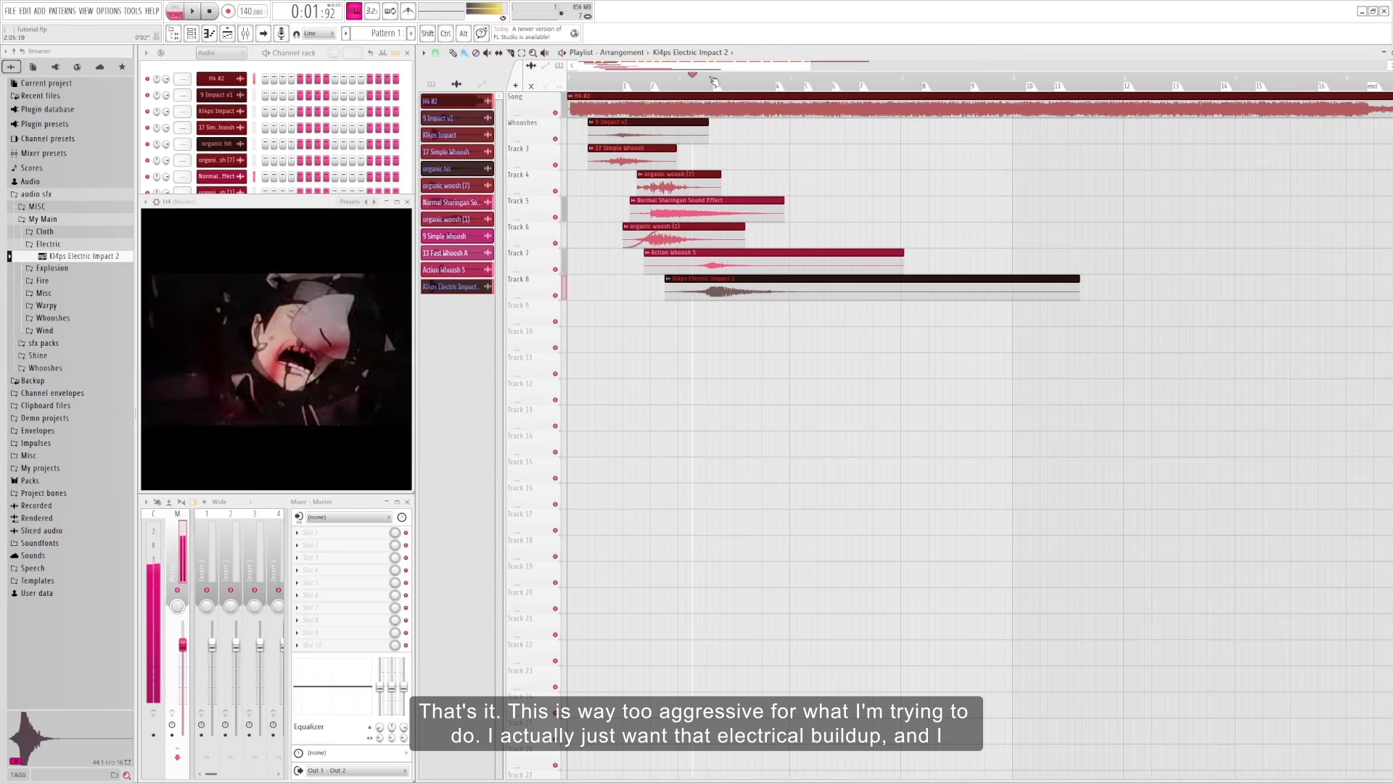
key("space")
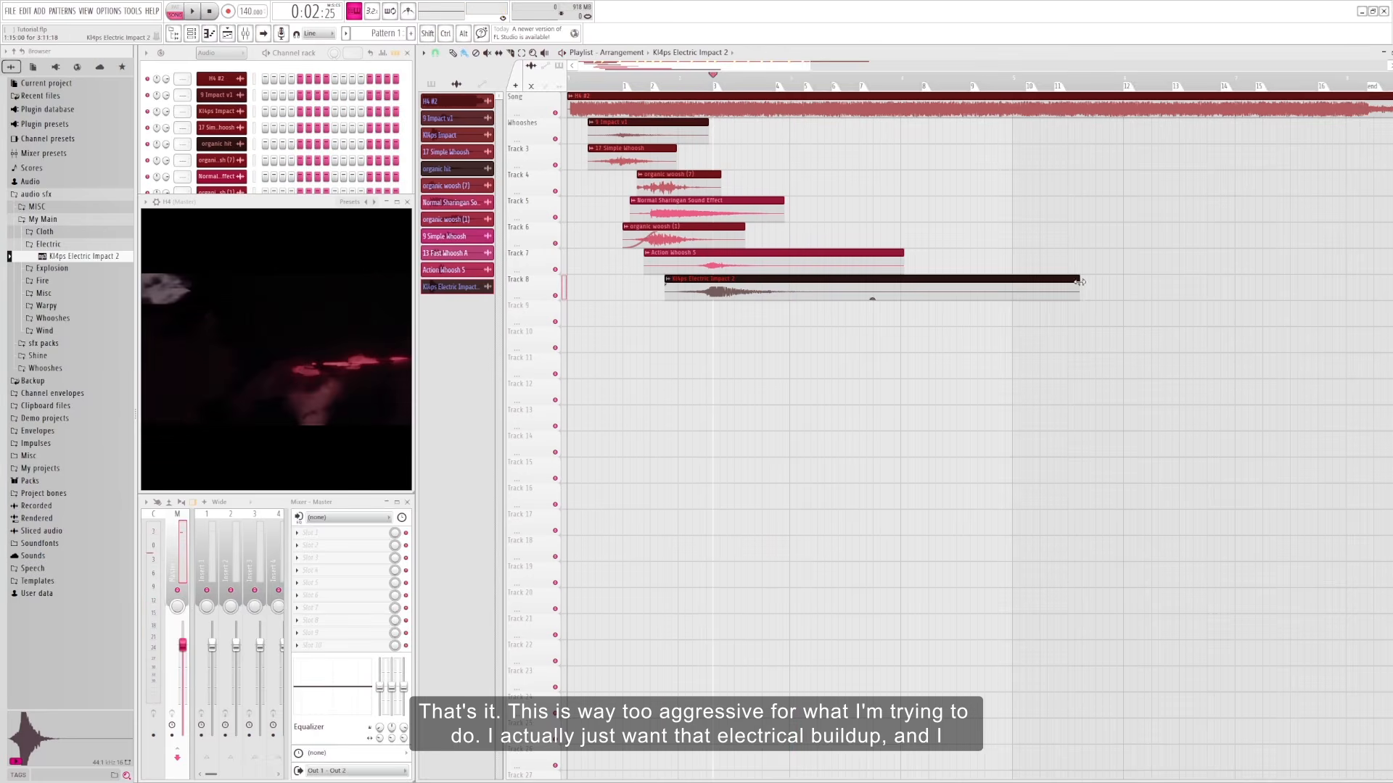
- Shorten the electric impact clip on Track 8 to end just after bar 3, fade it out, and play it back
left_click_drag(1080, 282, 688, 279)
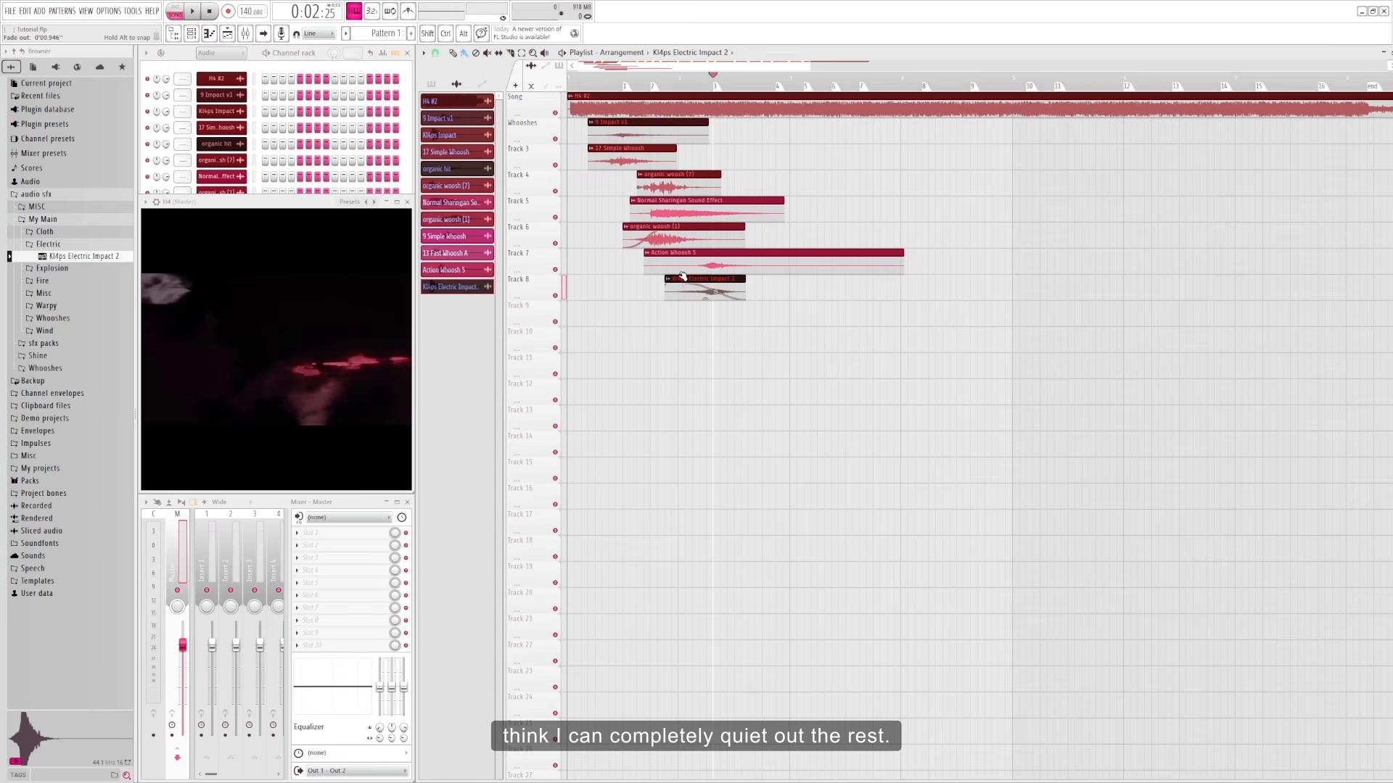
left_click(674, 77)
key("space")
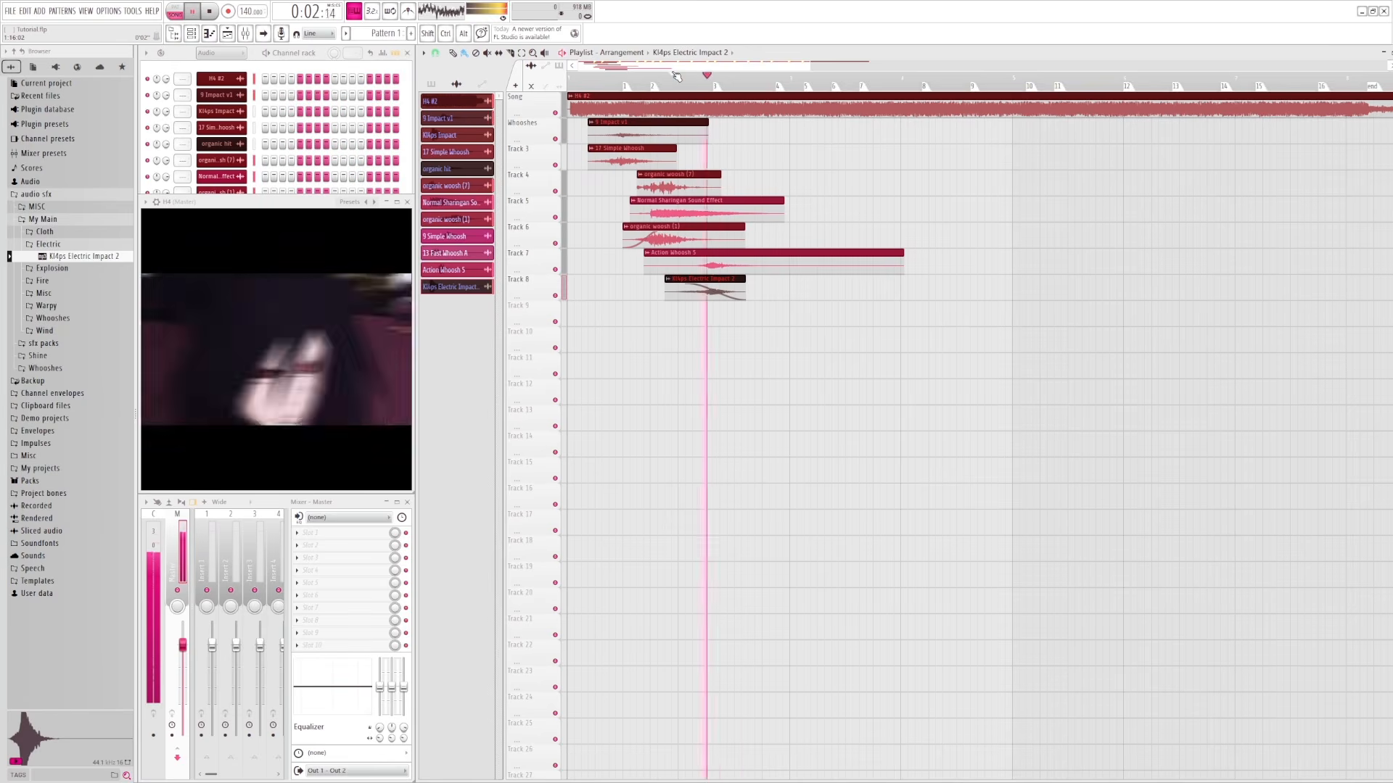
left_click(692, 76)
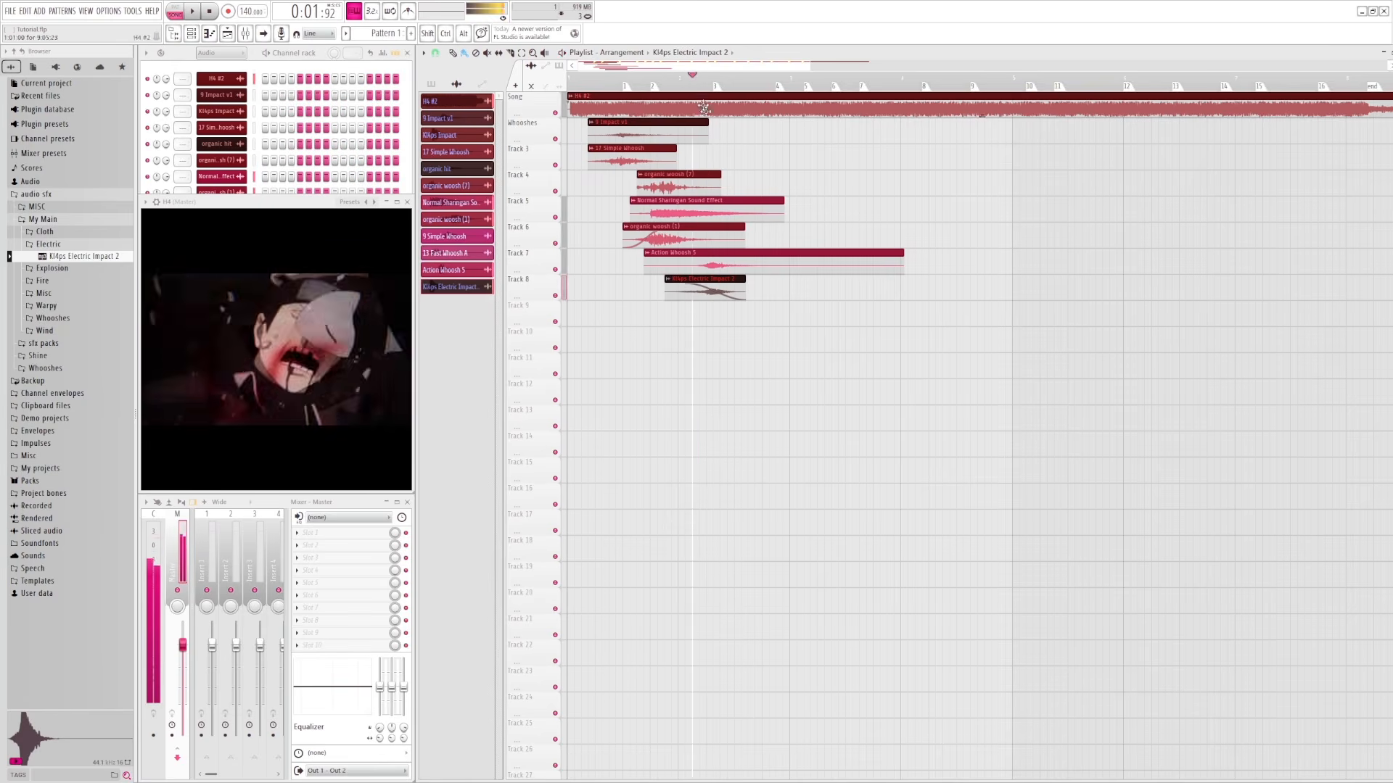
- Extend the electric impact clip on Track 8 to just past marker 4 with a longer fade-out, replaying from before marker 3
key("space")
key("space")
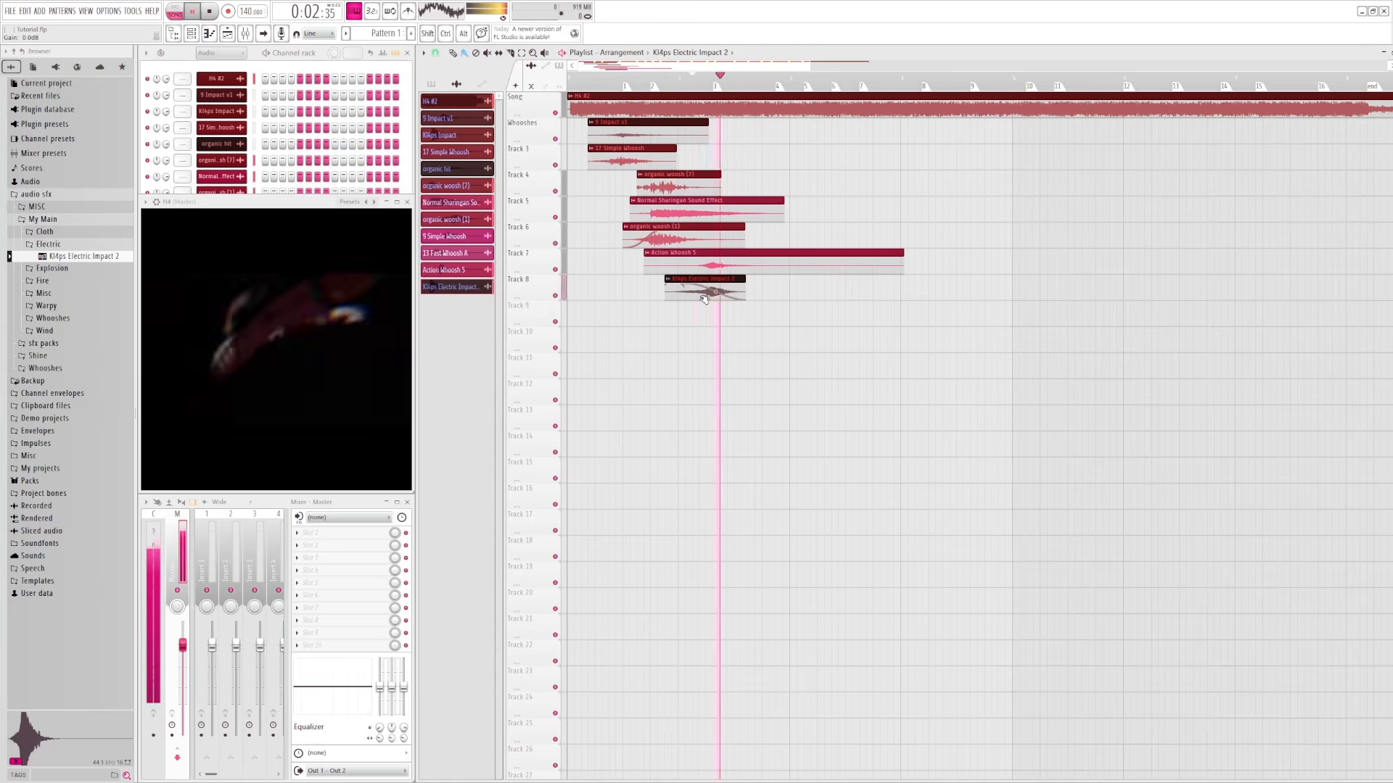
left_click(676, 86)
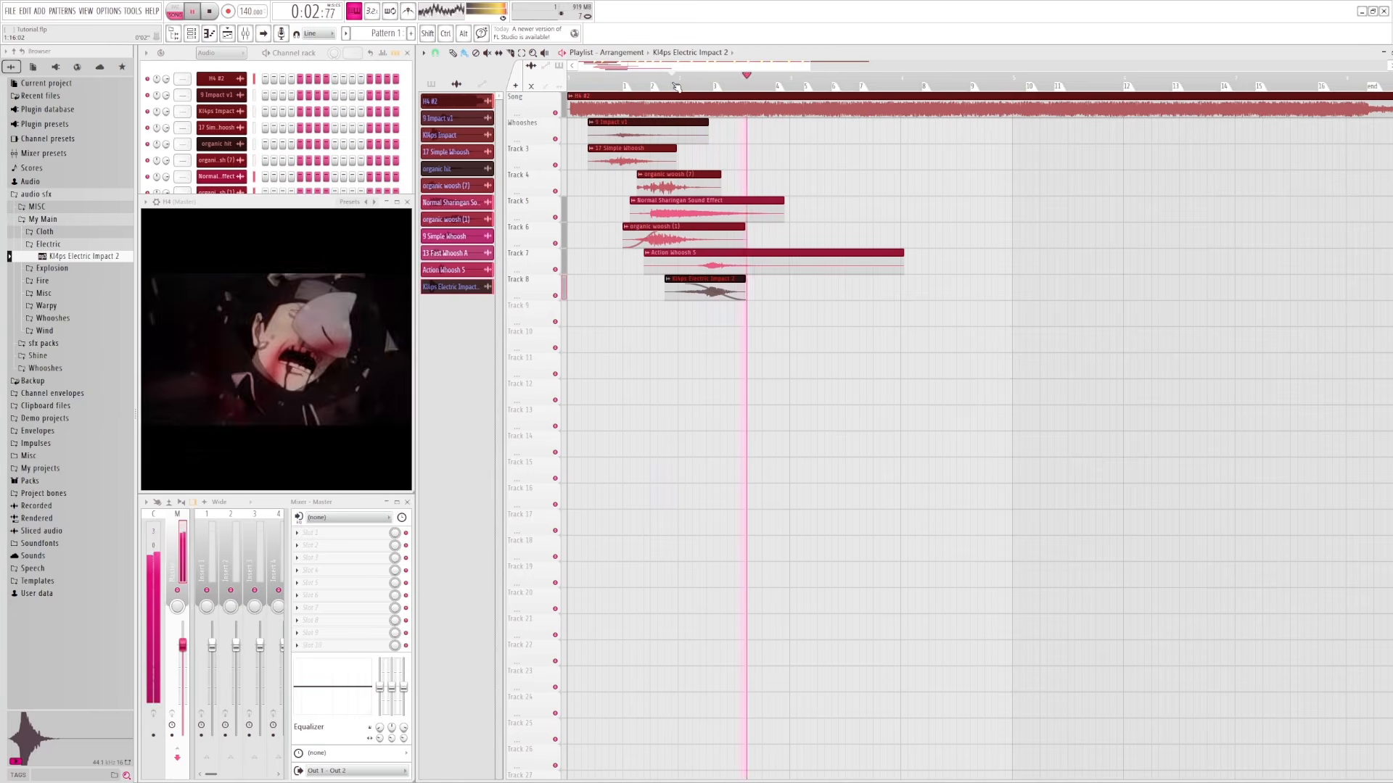
key("space")
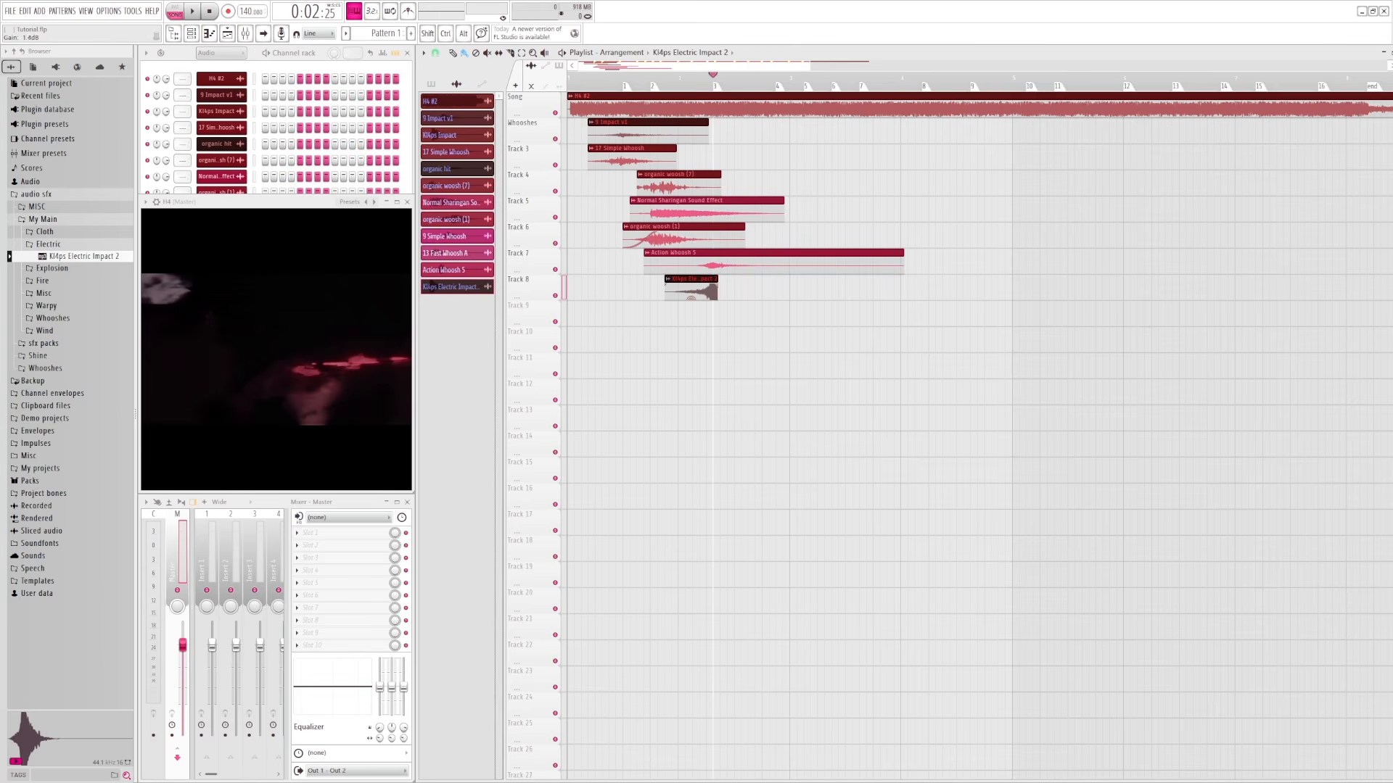
left_click(674, 80)
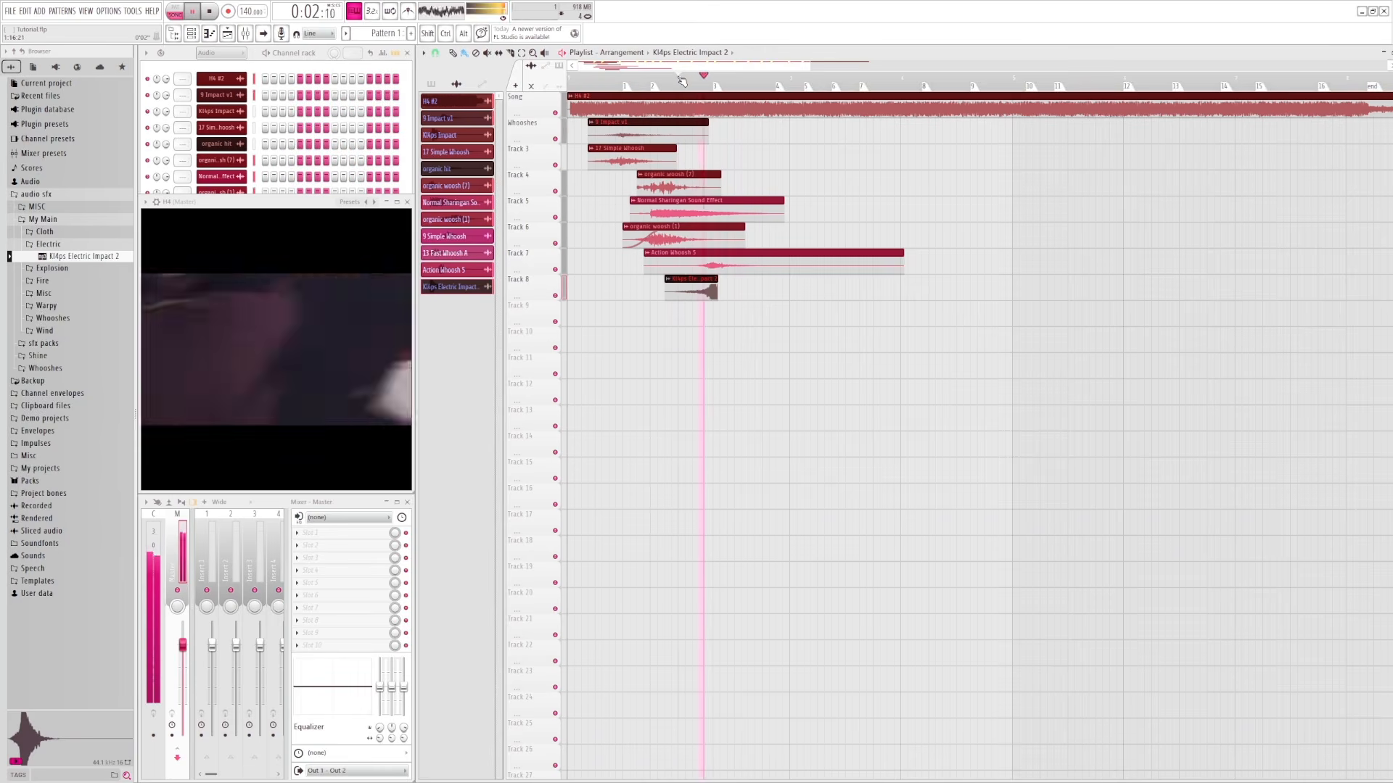
key("space")
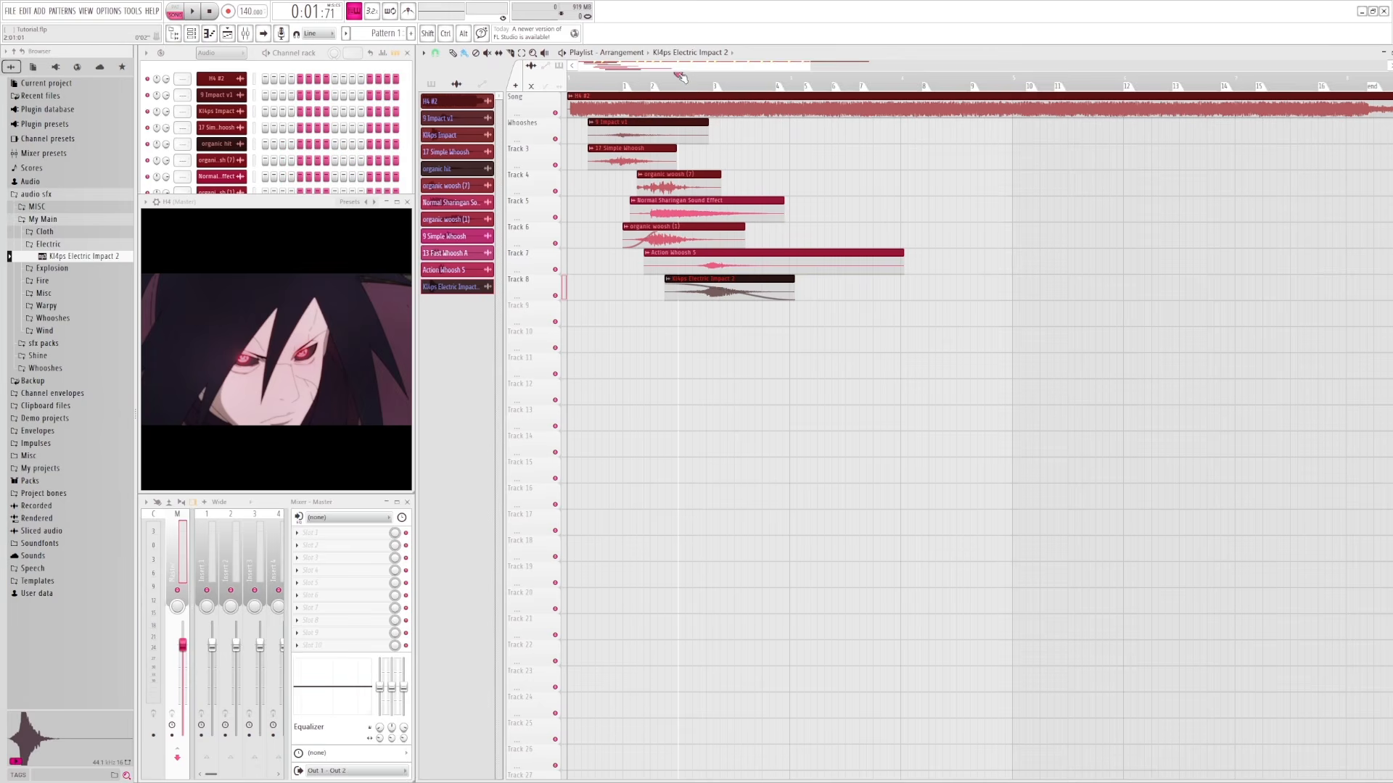
- Play the arrangement from just before marker 3 to check the extended electric impact against the video
key("space")
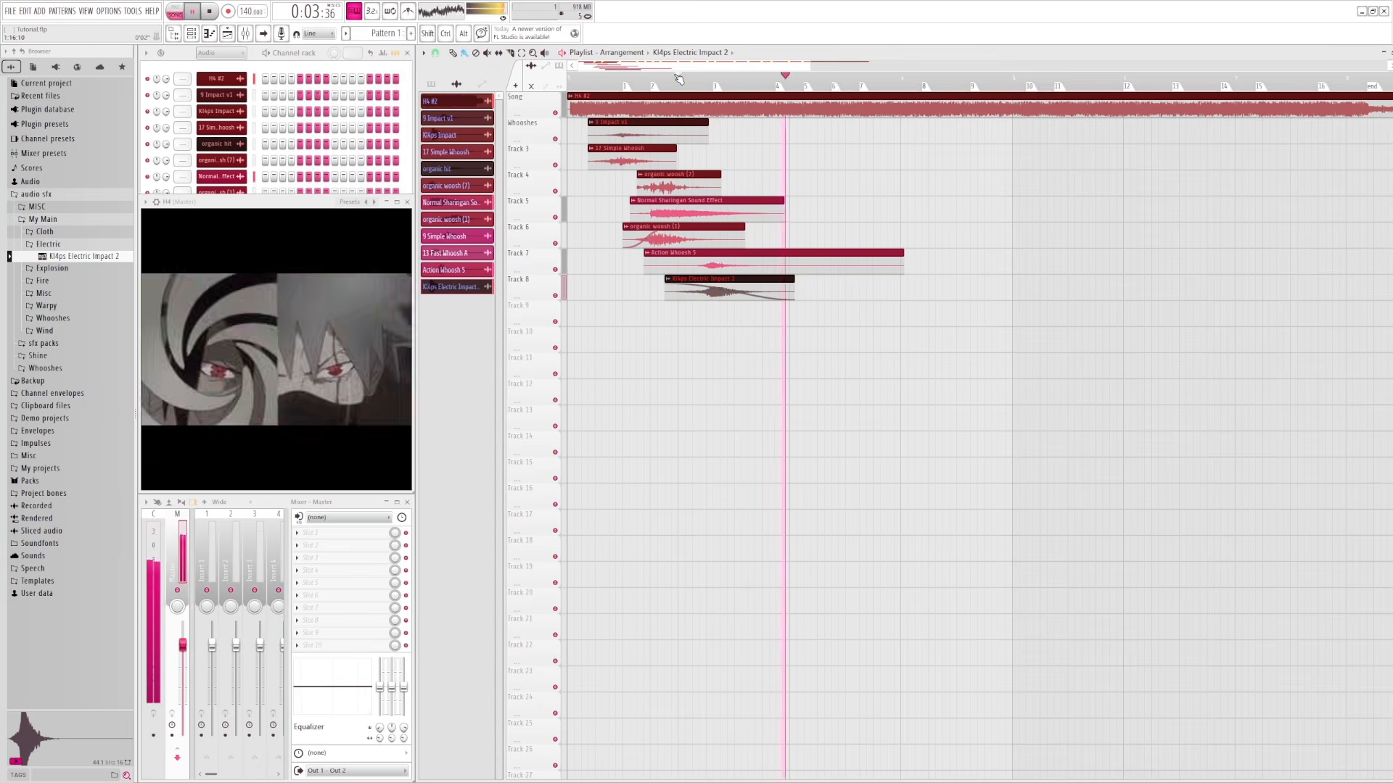
left_click(677, 77)
key("space")
left_click(715, 77)
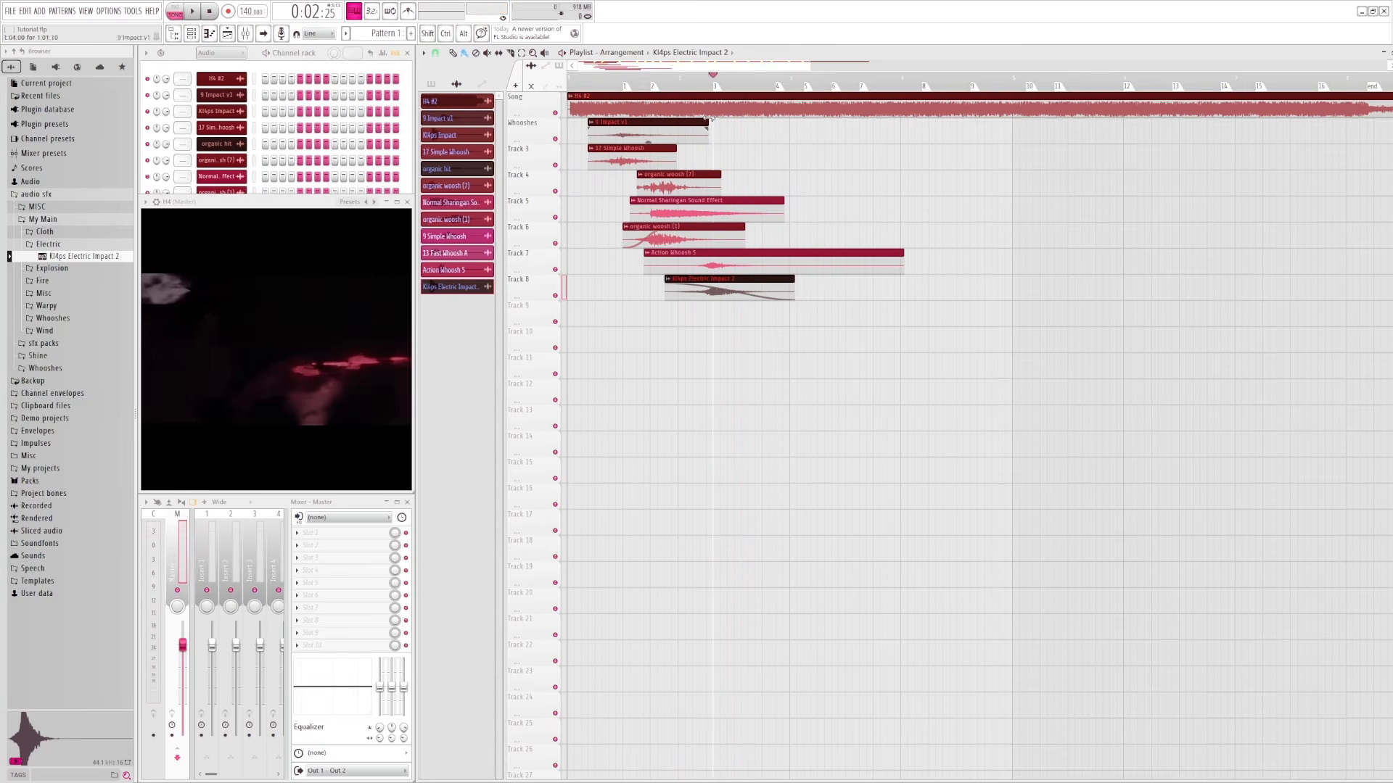
key("space")
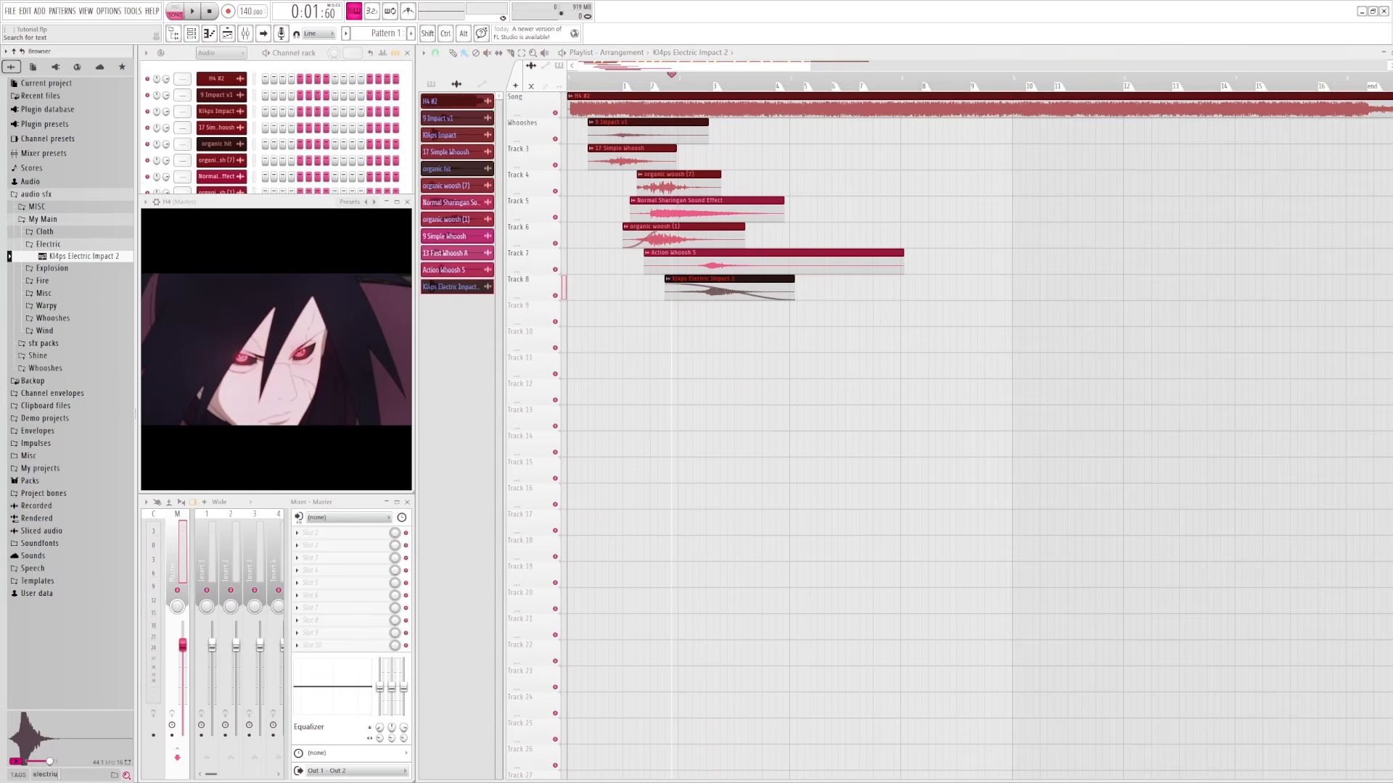
- Search the browser for electric and preview bad_electrical_hum, the Destruction electrical box spark and Electric Impact 2 samples
type("c")
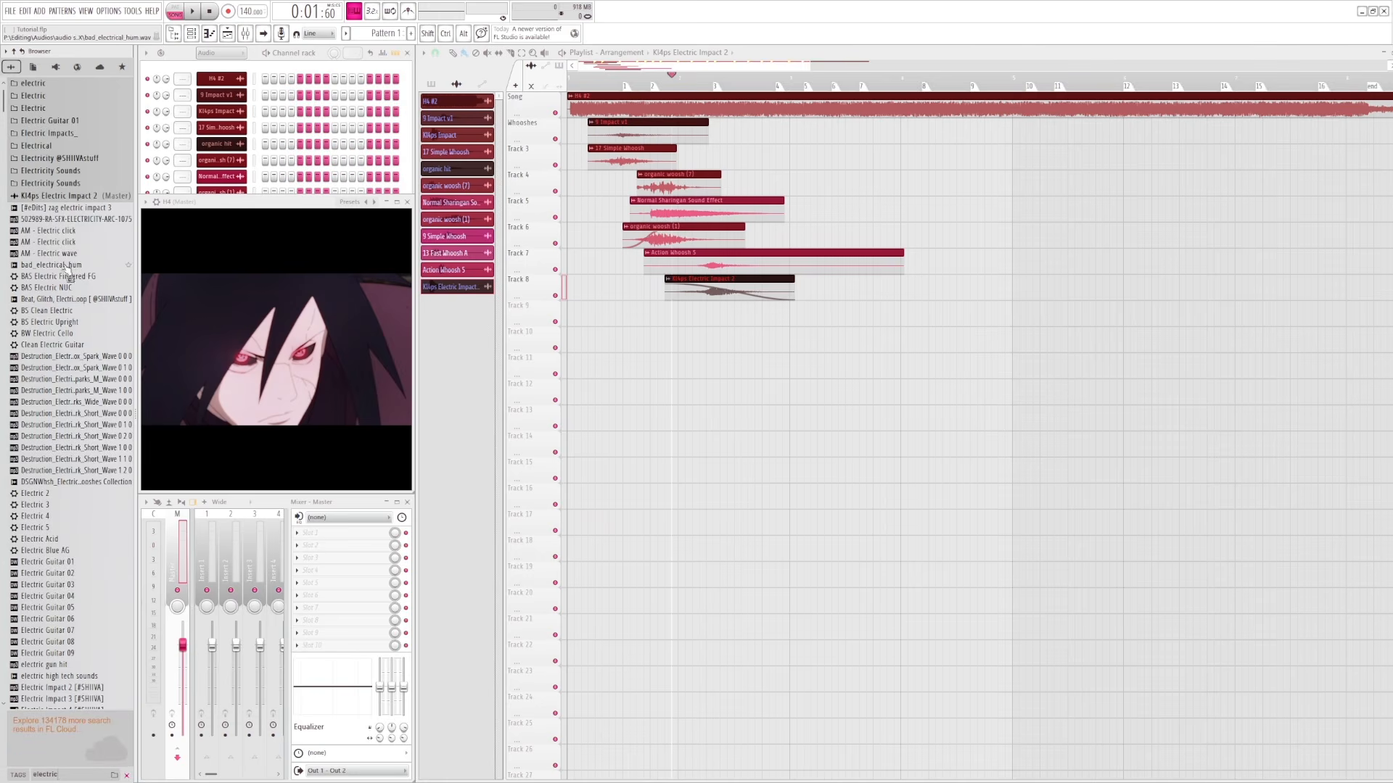
left_click(65, 267)
left_click(73, 359)
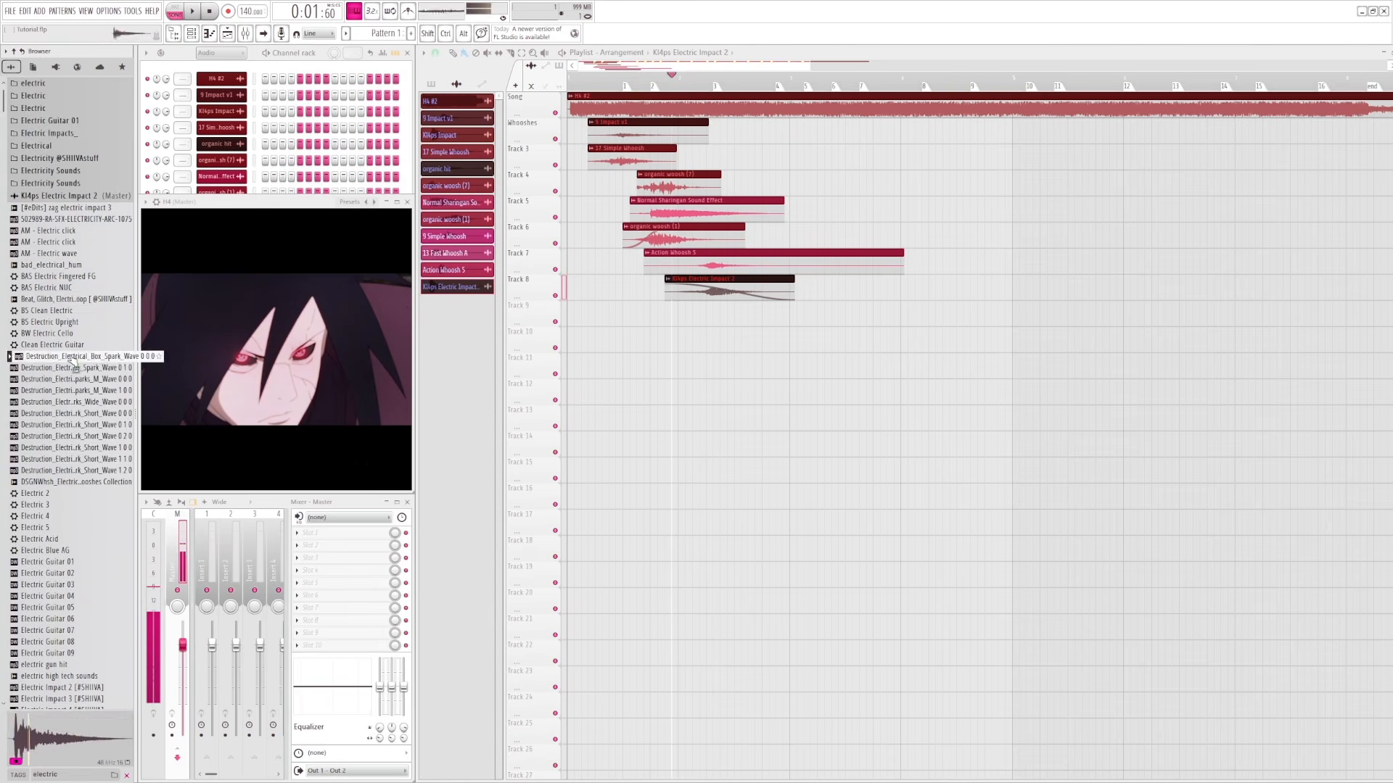
scroll(72, 364, "down", 8)
left_click(61, 414)
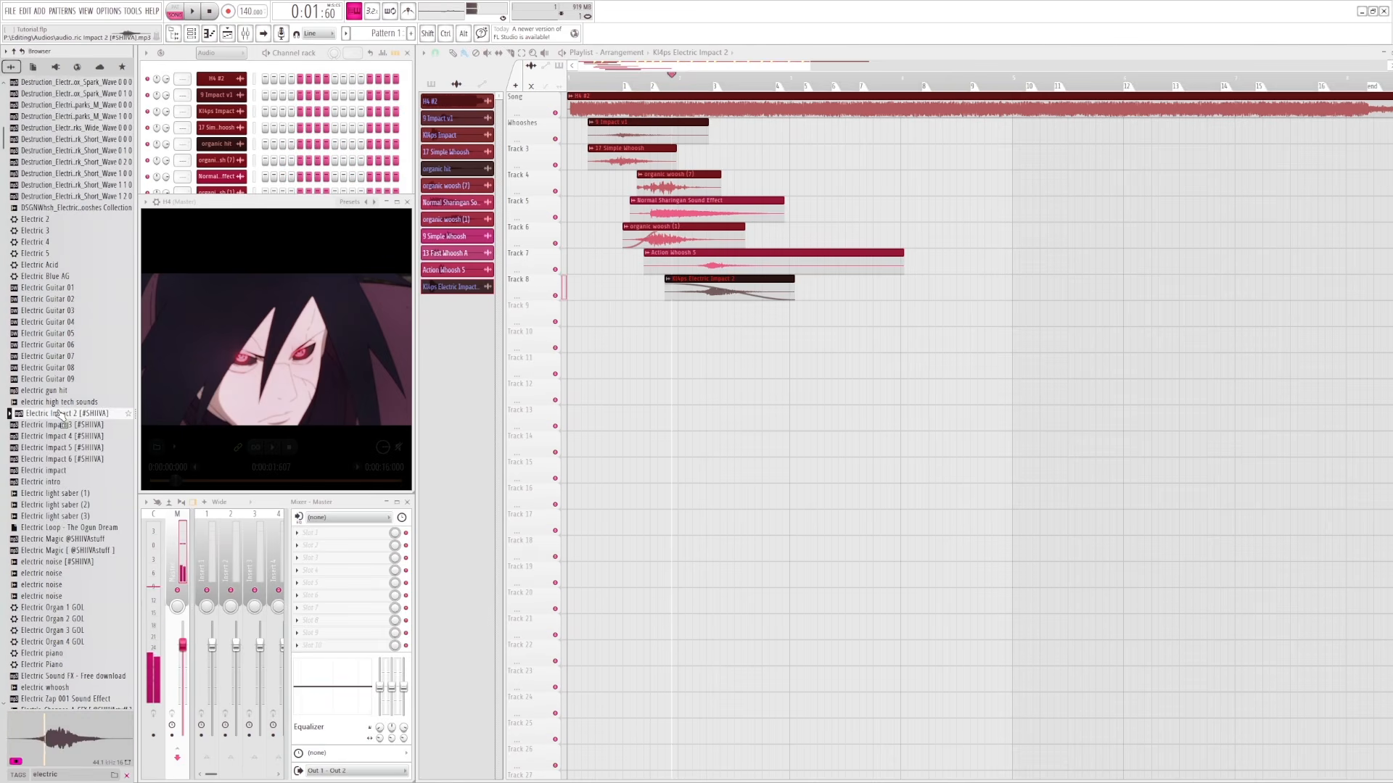
- Preview the Destruction spark samples and place Destruction_Electrical_Continous_Sparks_M_Wave 0 0 0 on Track 19, starting shortly before marker 3
scroll(58, 221, "up", 4)
left_click(58, 220)
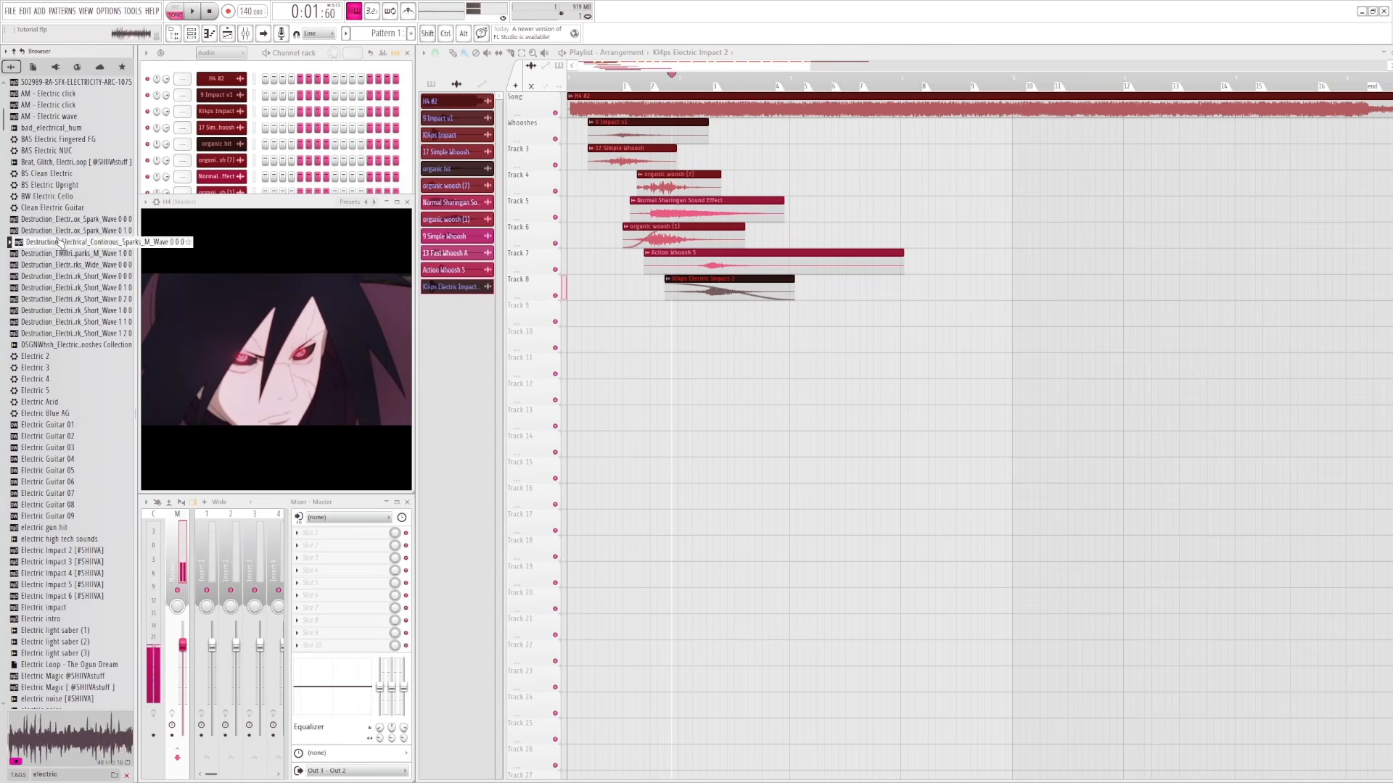
left_click(58, 231)
left_click(58, 241)
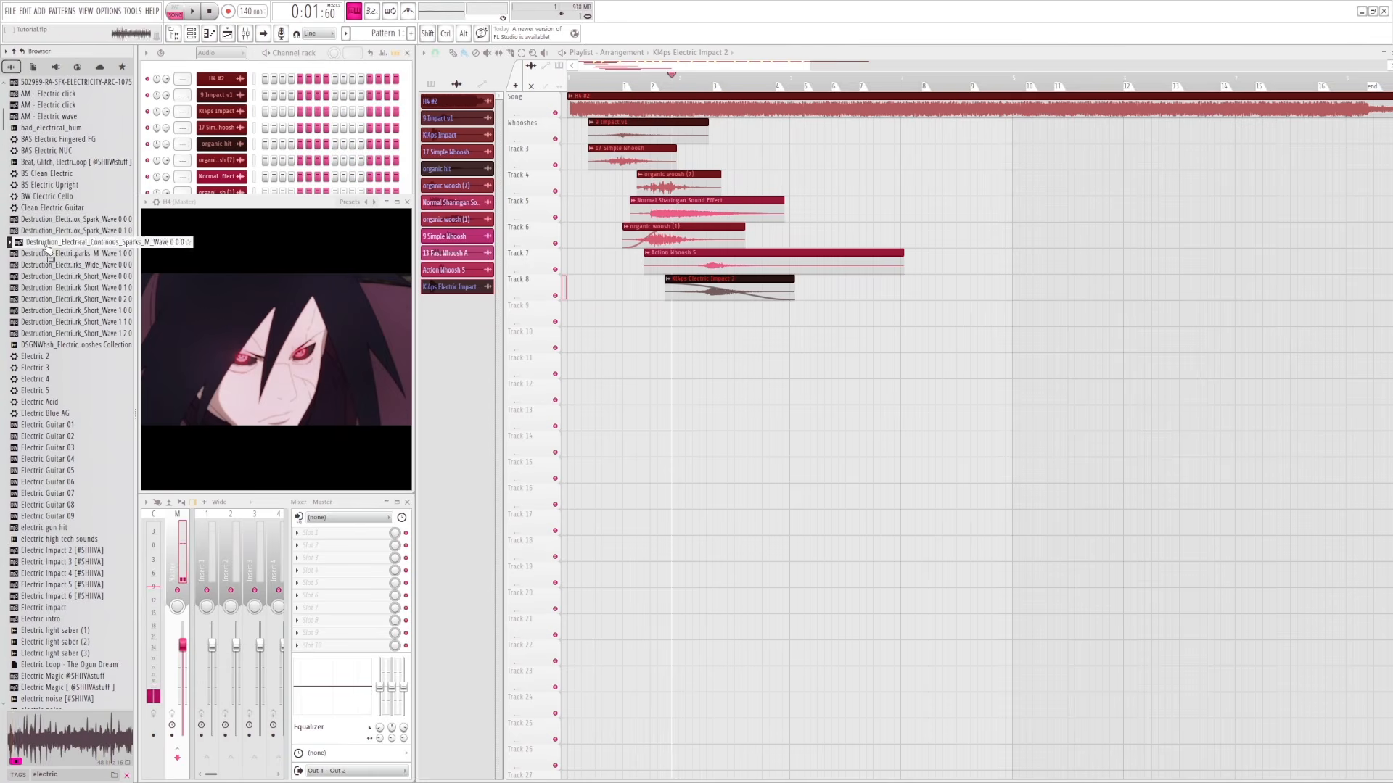
scroll(58, 350, "down", 4)
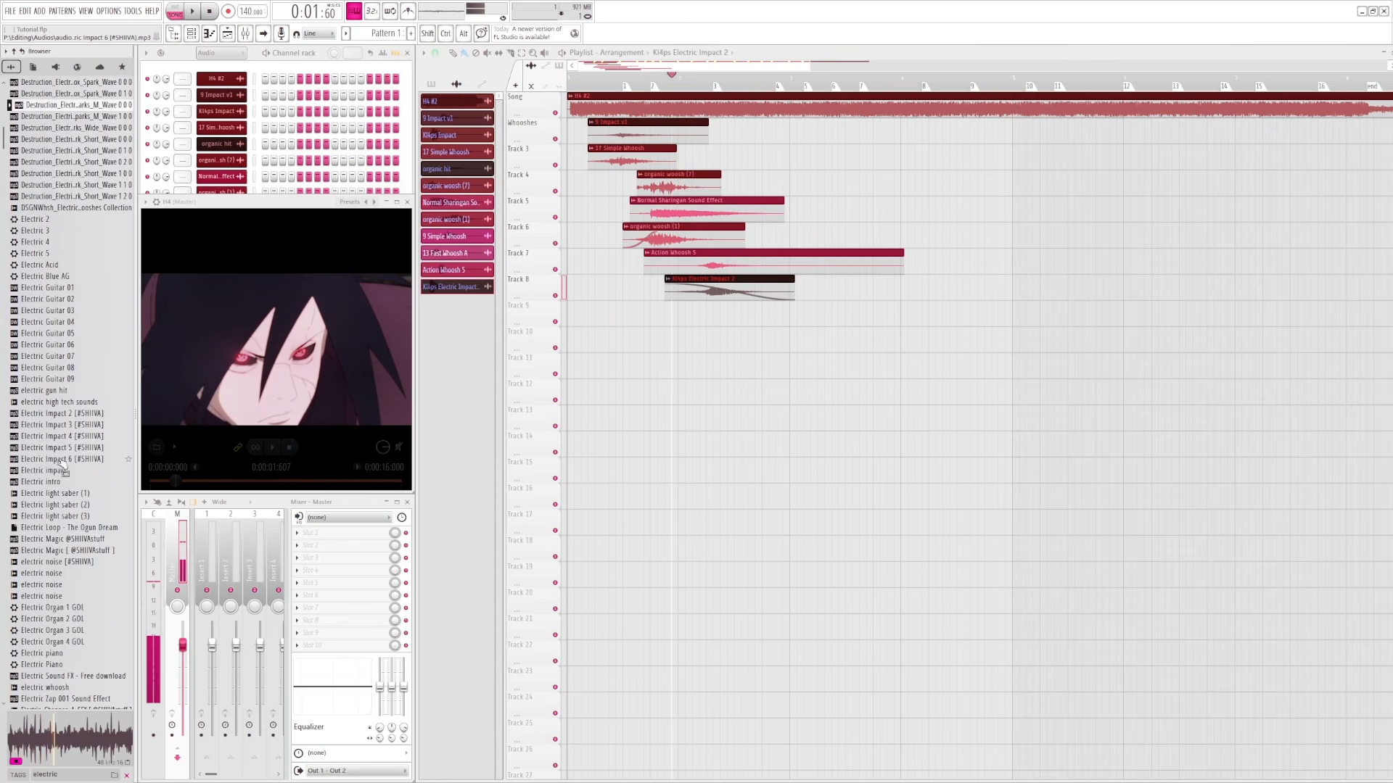
scroll(61, 462, "up", 4)
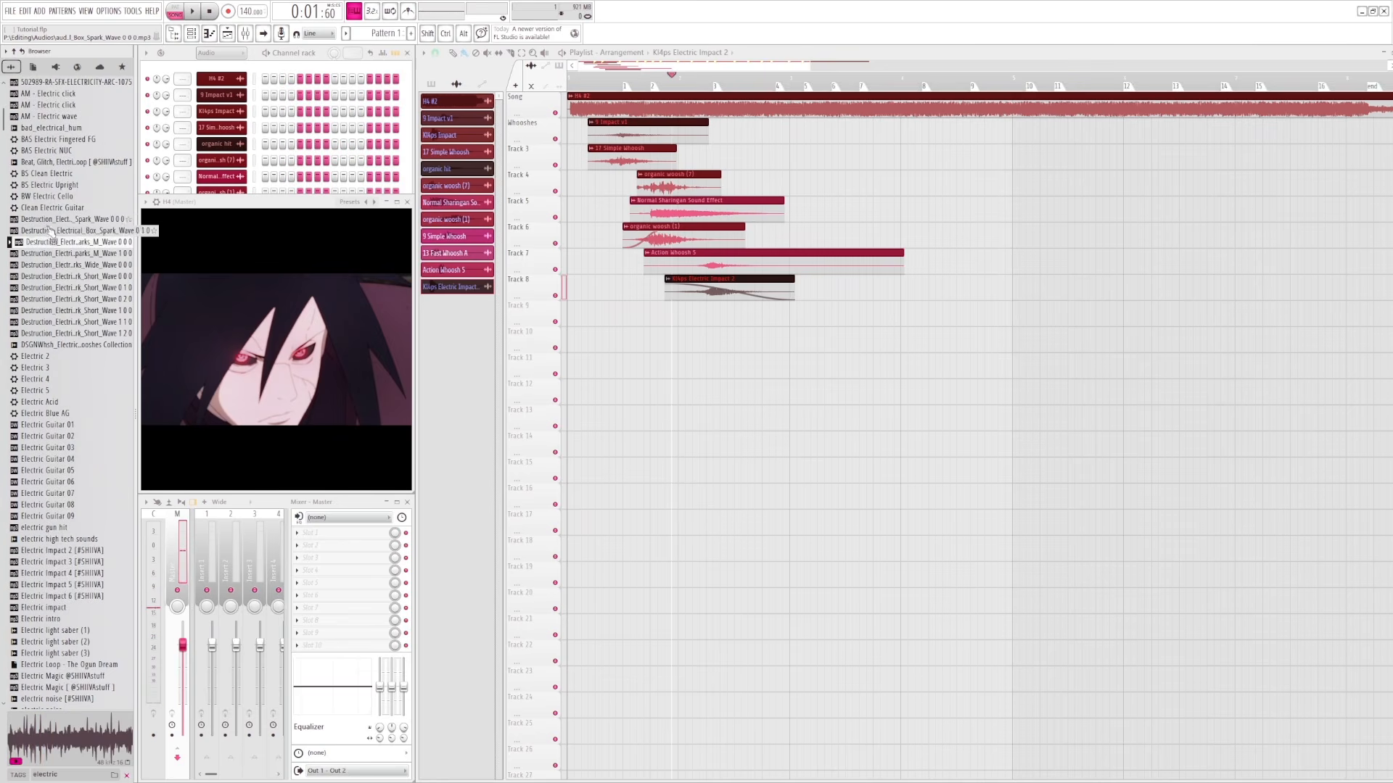
left_click_drag(49, 243, 696, 573)
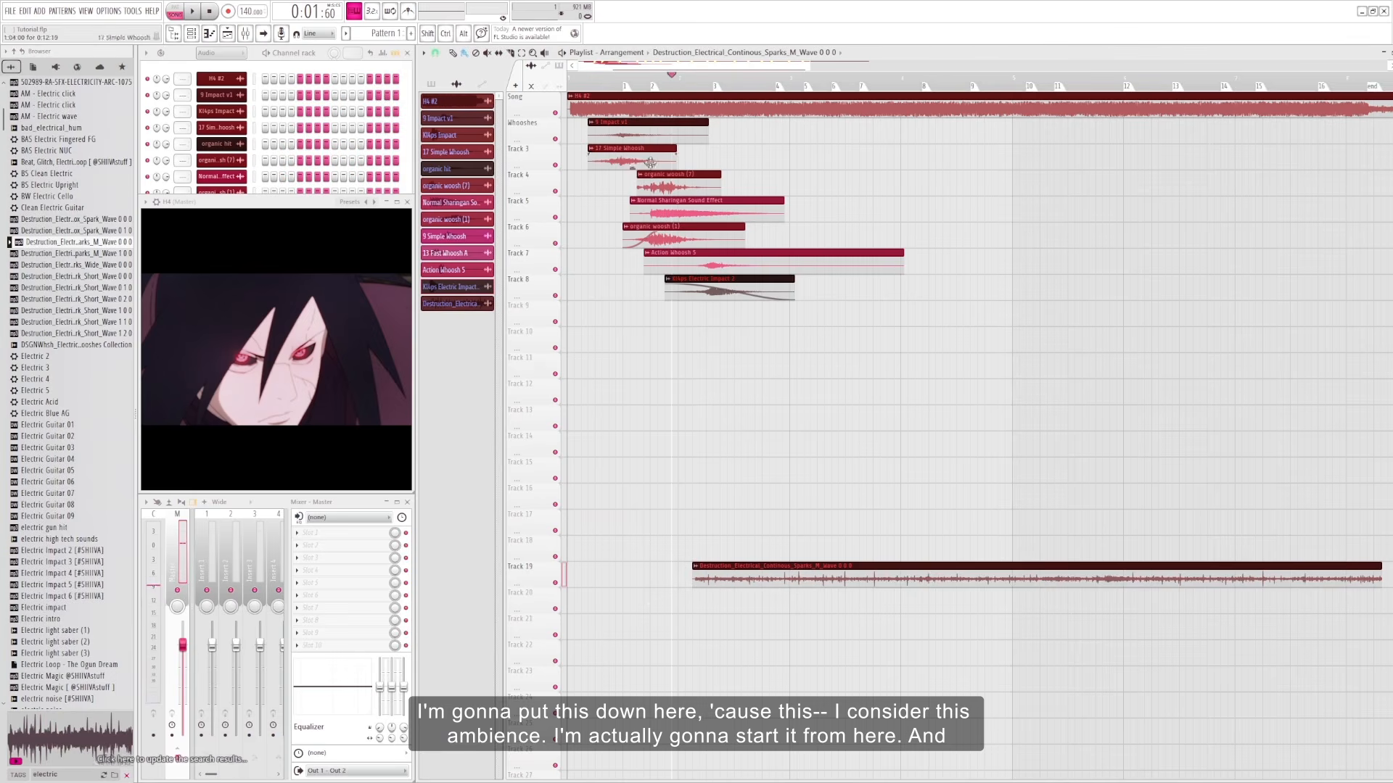
mouse_move(672, 81)
left_mouse_down()
mouse_move(653, 79)
mouse_move(736, 77)
mouse_move(694, 78)
left_mouse_up()
left_click_drag(706, 565, 698, 565)
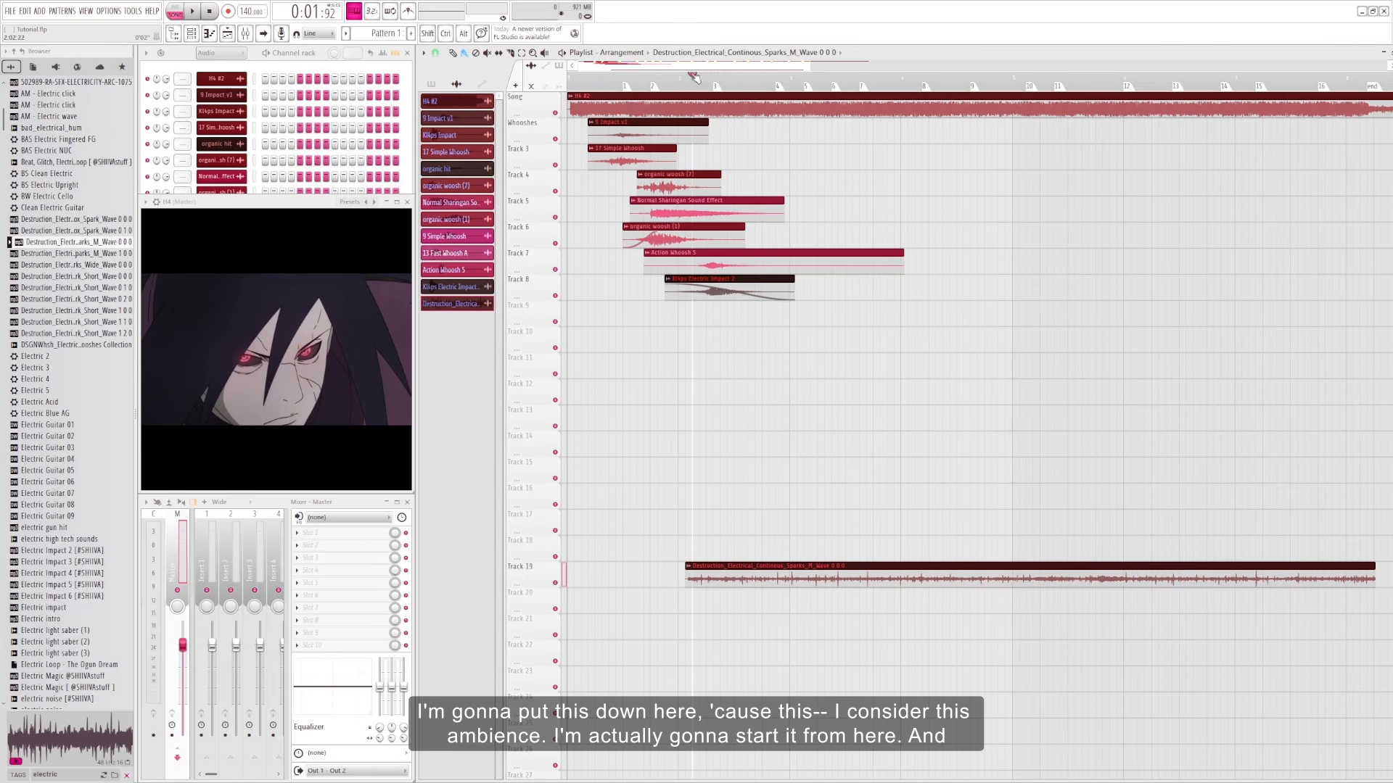
- Cut the continuous sparks clip on Track 19 near marker 4, delete the remainder, extend the end slightly and fade it out
left_click_drag(695, 82, 776, 79)
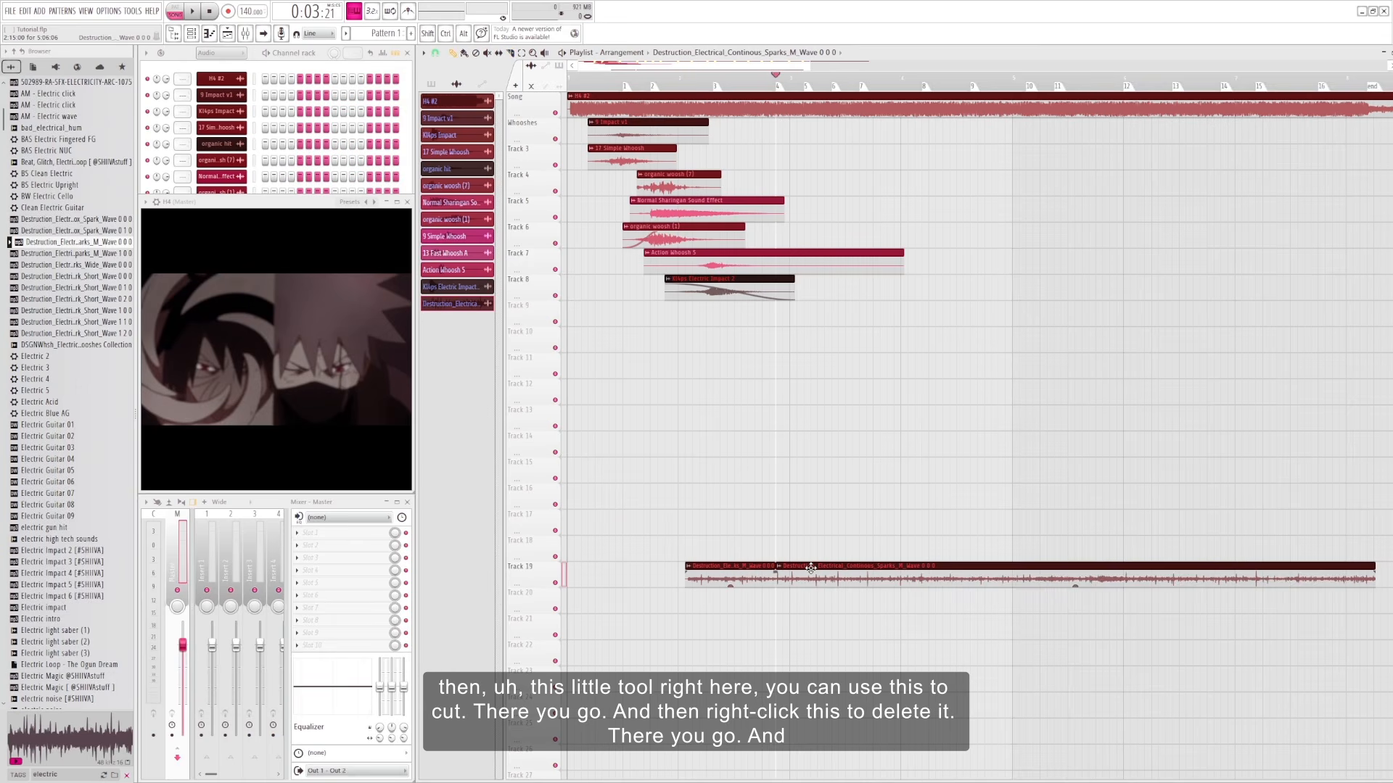
right_click(842, 568)
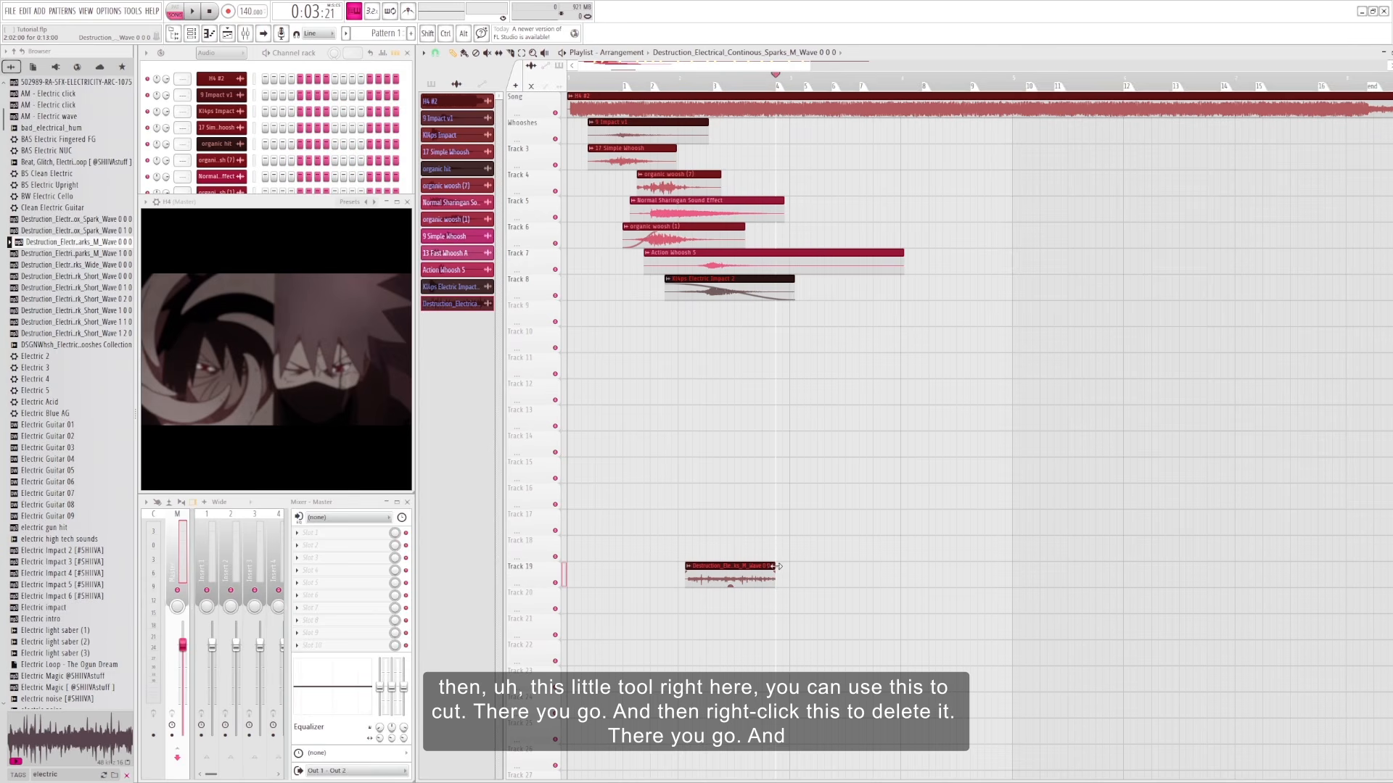
left_click_drag(786, 567, 789, 575)
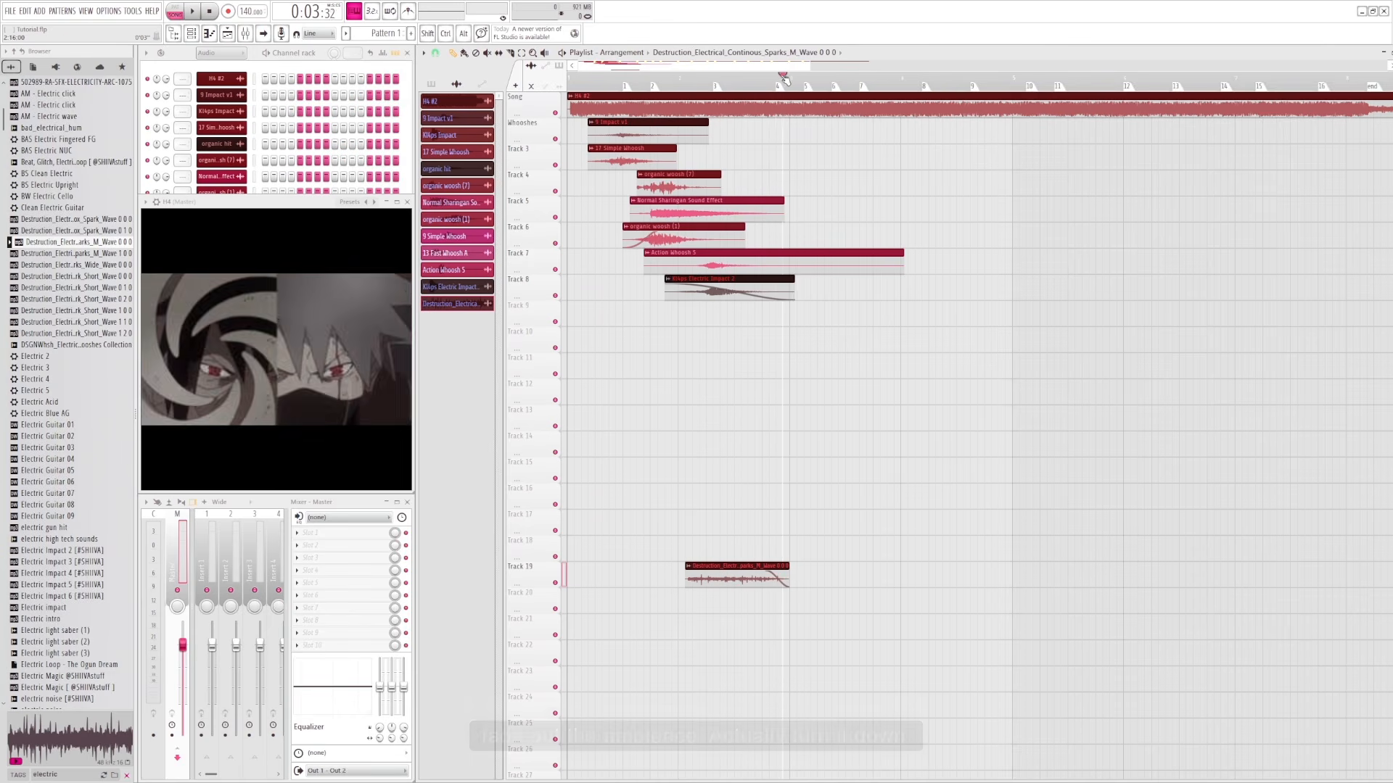
- Adjust the gain of the continuous sparks clip on Track 19 while replaying the section from just before it starts
left_click(715, 85)
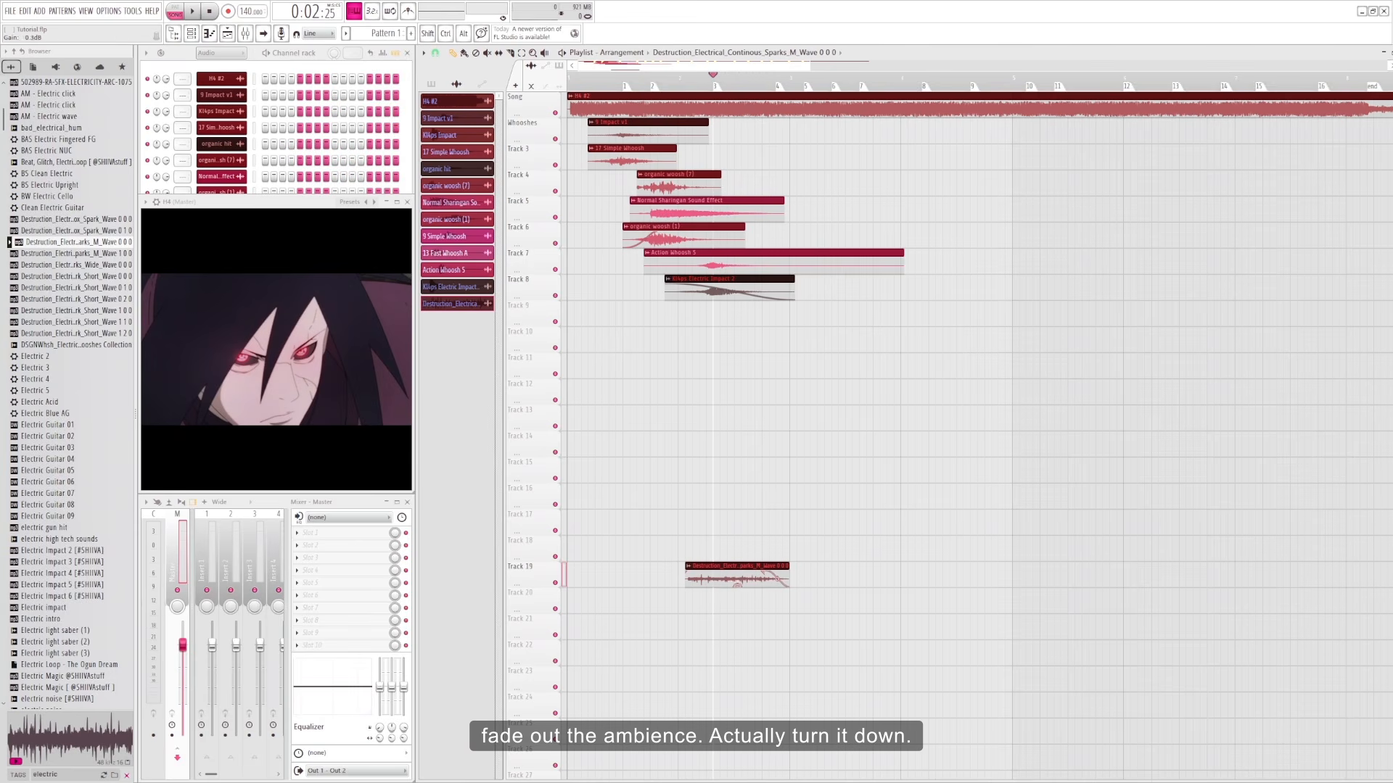
left_click(677, 82)
key("space")
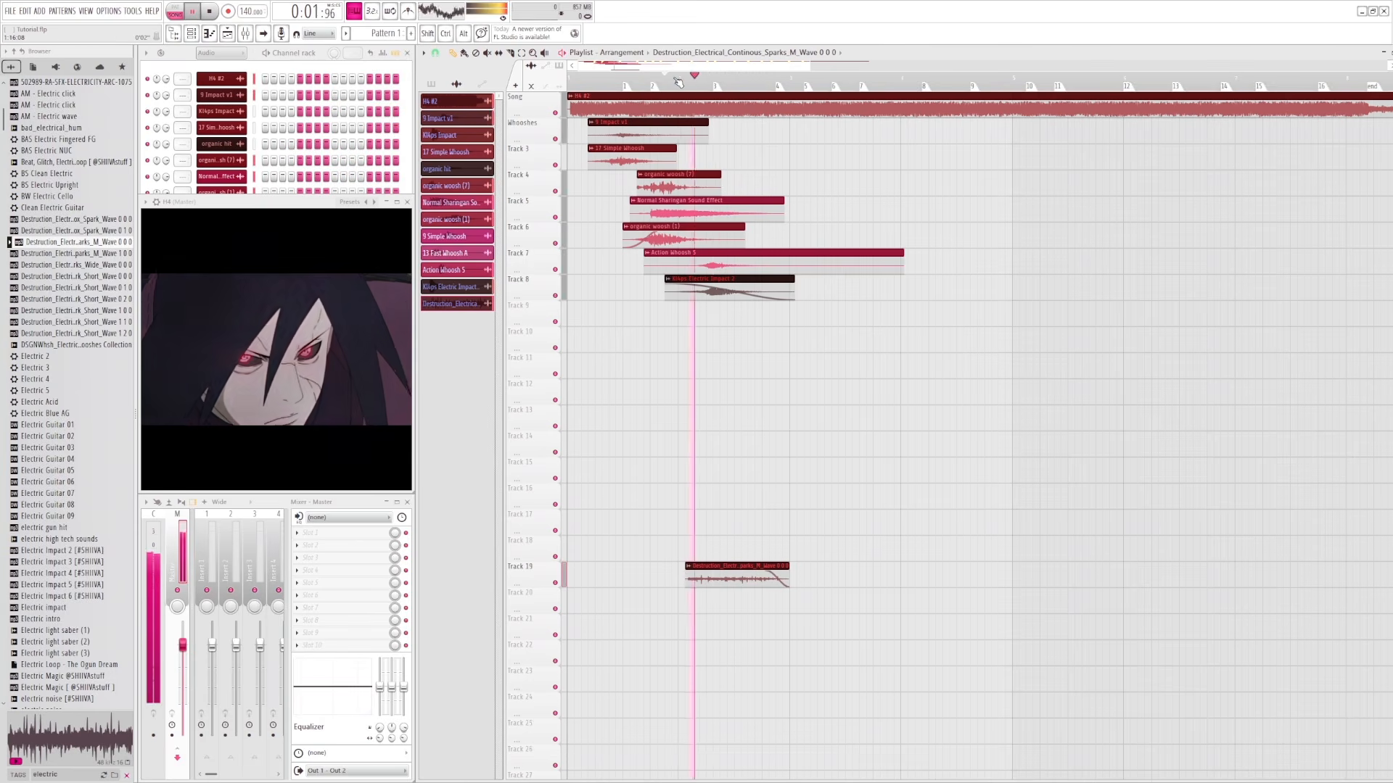
key("space")
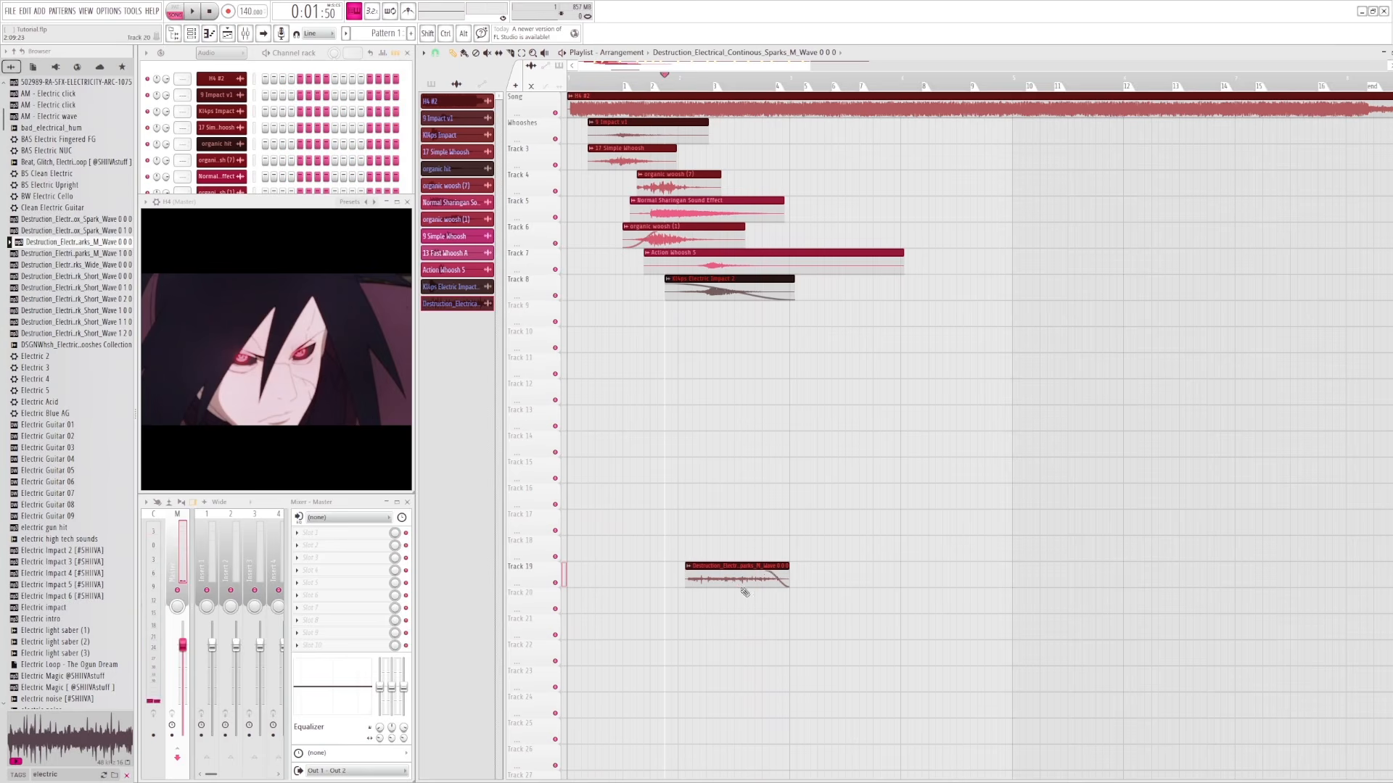
key("space")
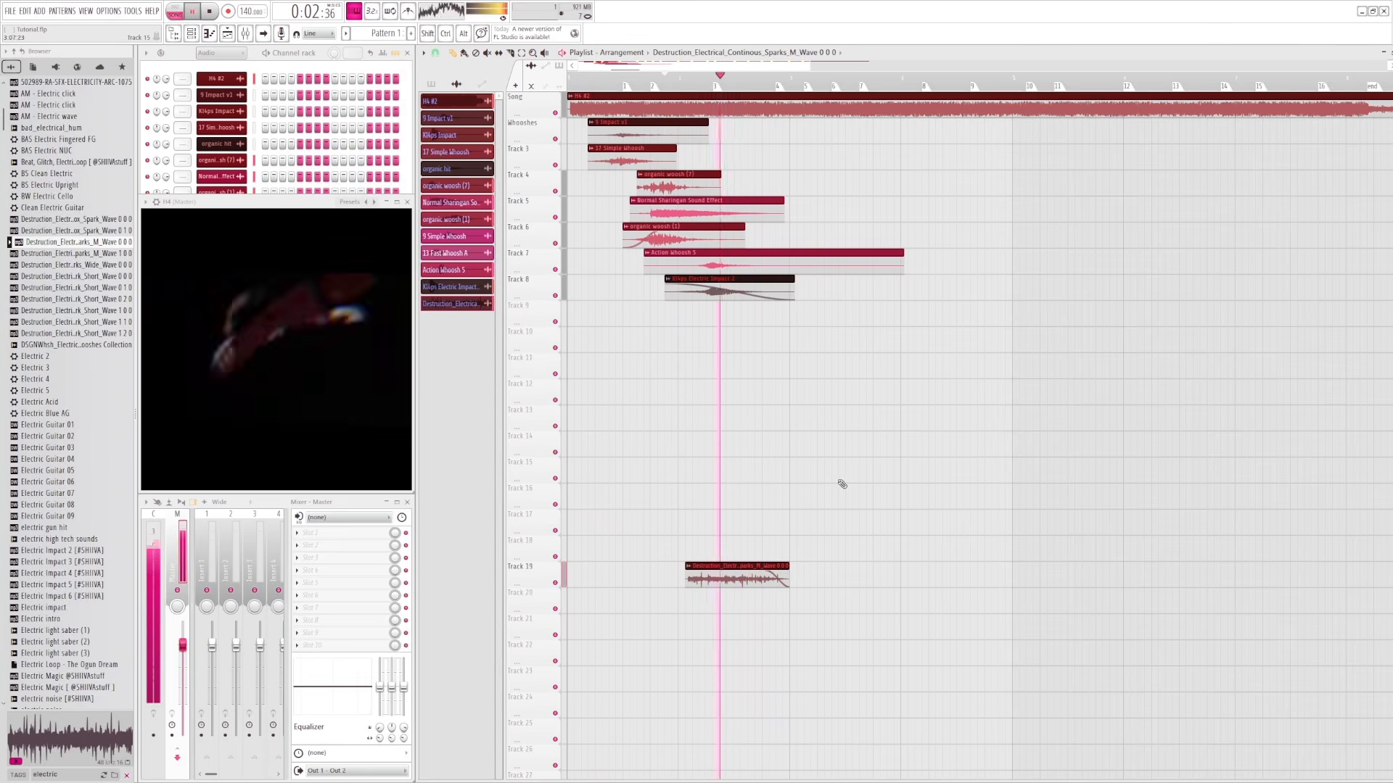
key("space")
key("space")
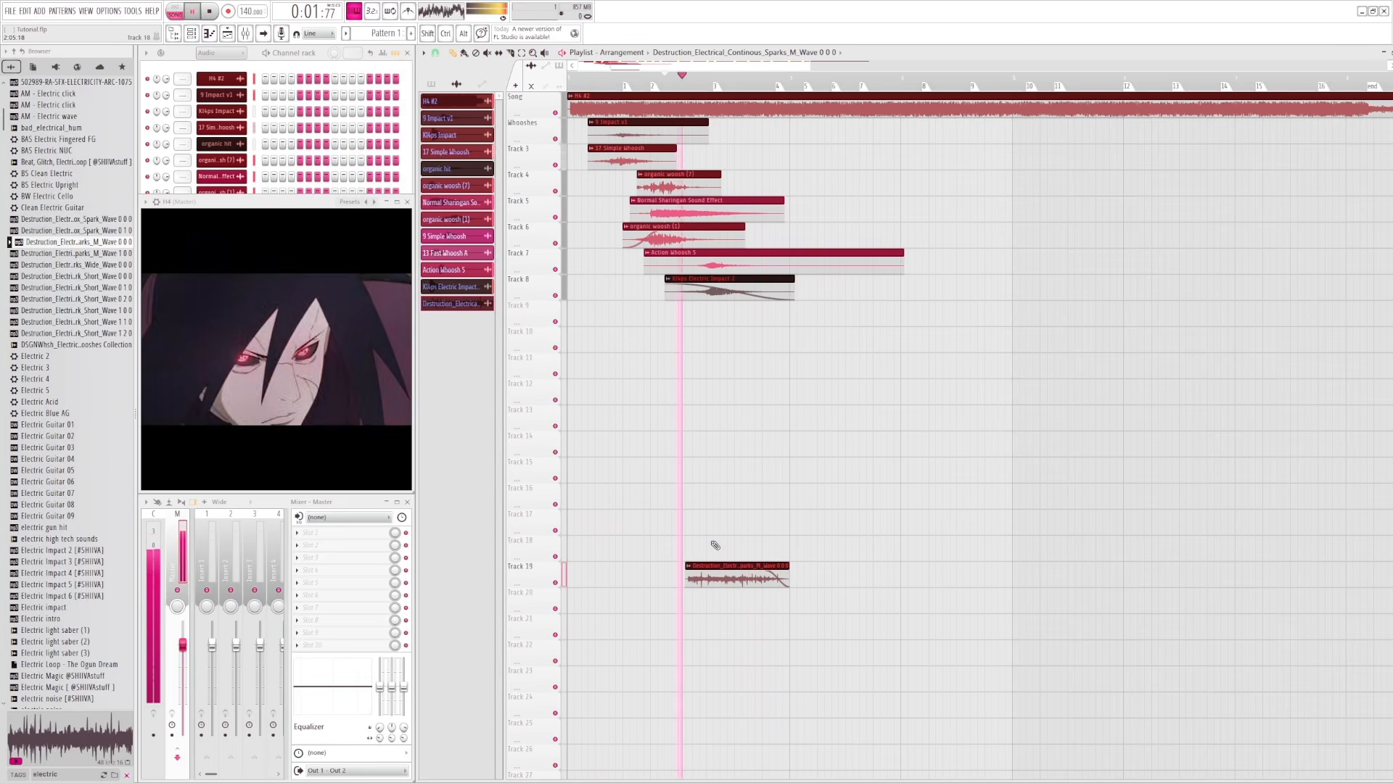
- Add a fade-in to the start of the continuous sparks clip on Track 19 and replay the section
key("space")
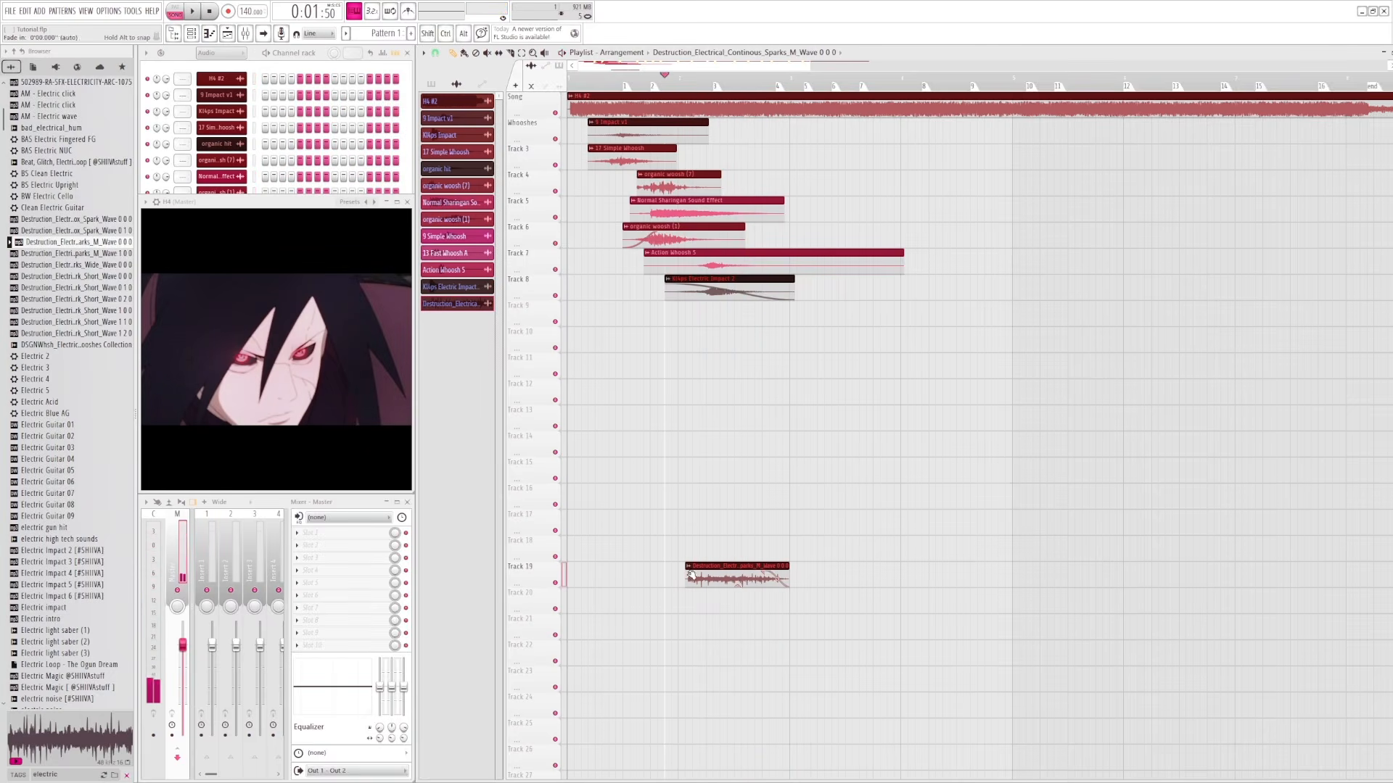
key("space")
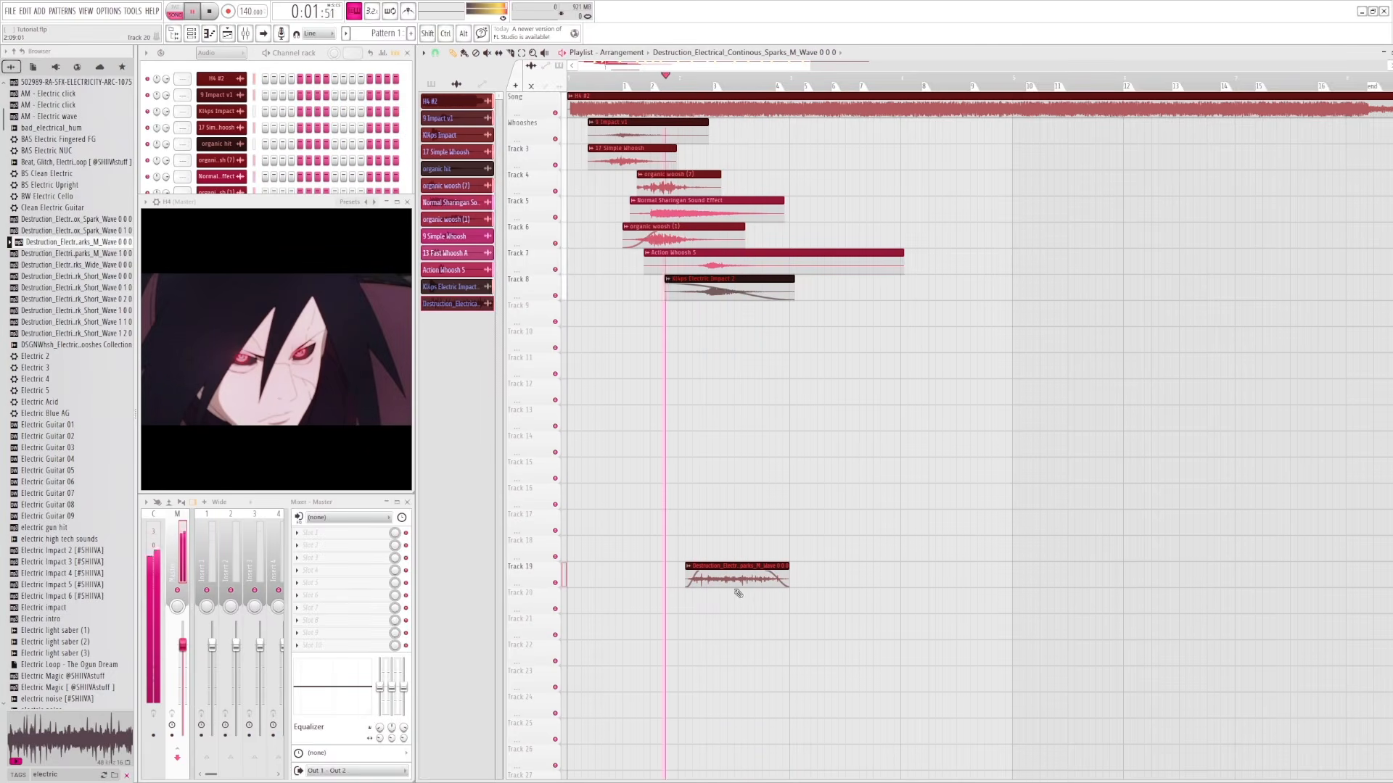
key("space")
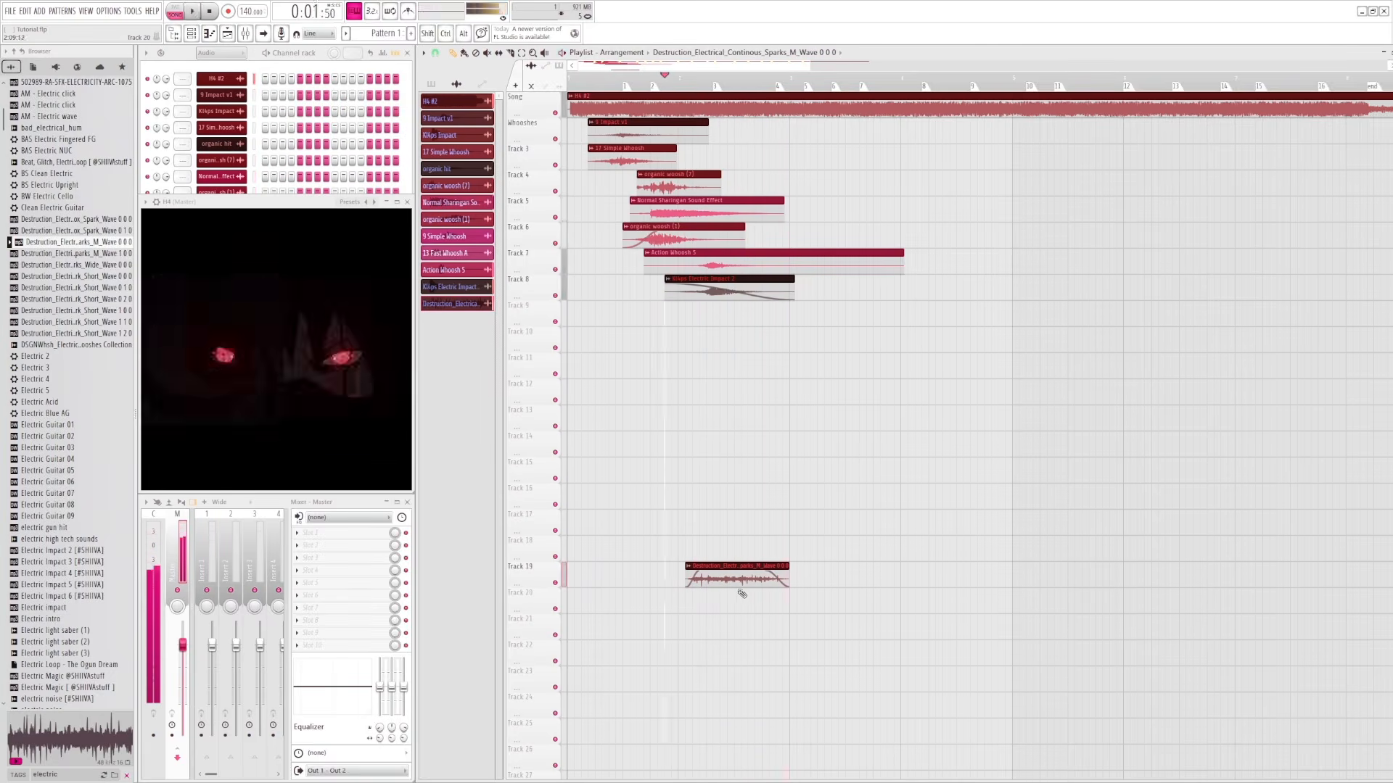
key("space")
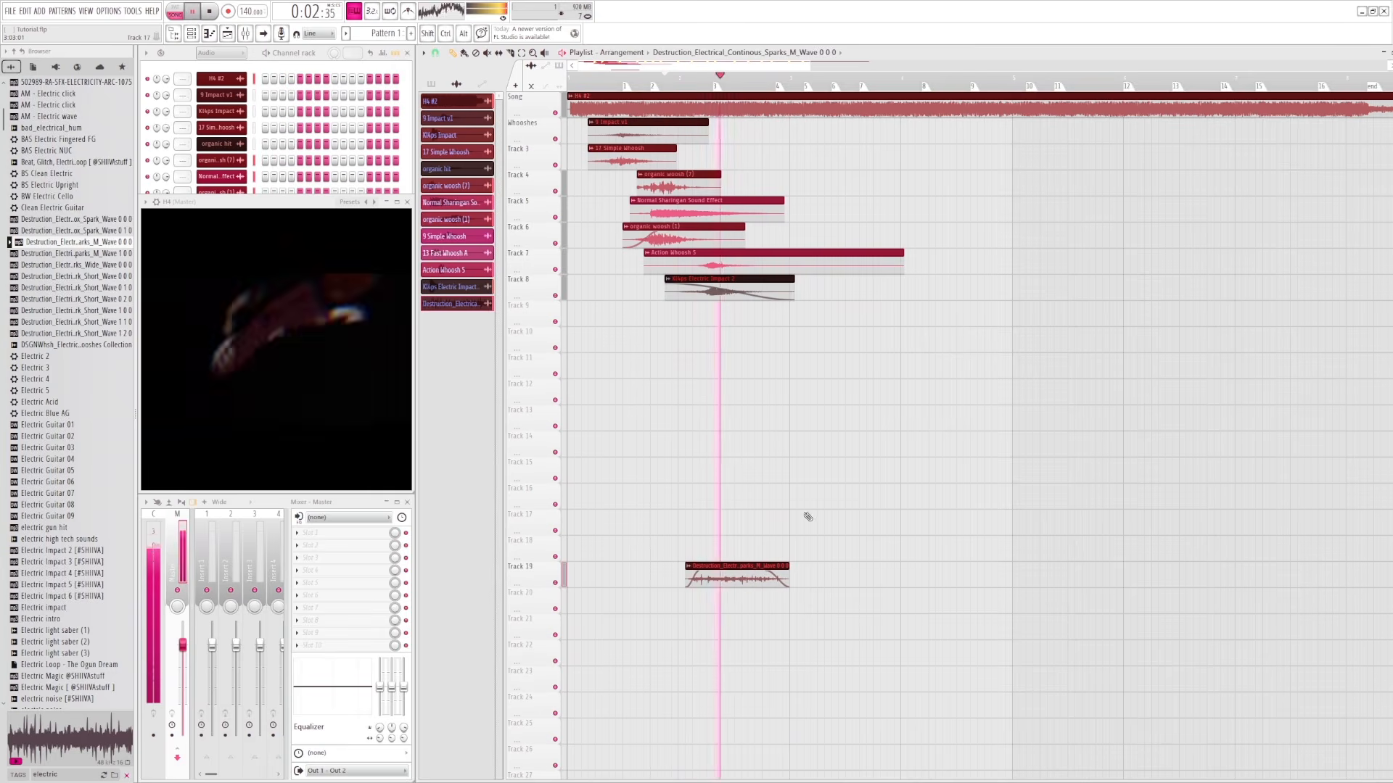
left_click(684, 79)
left_click(690, 80)
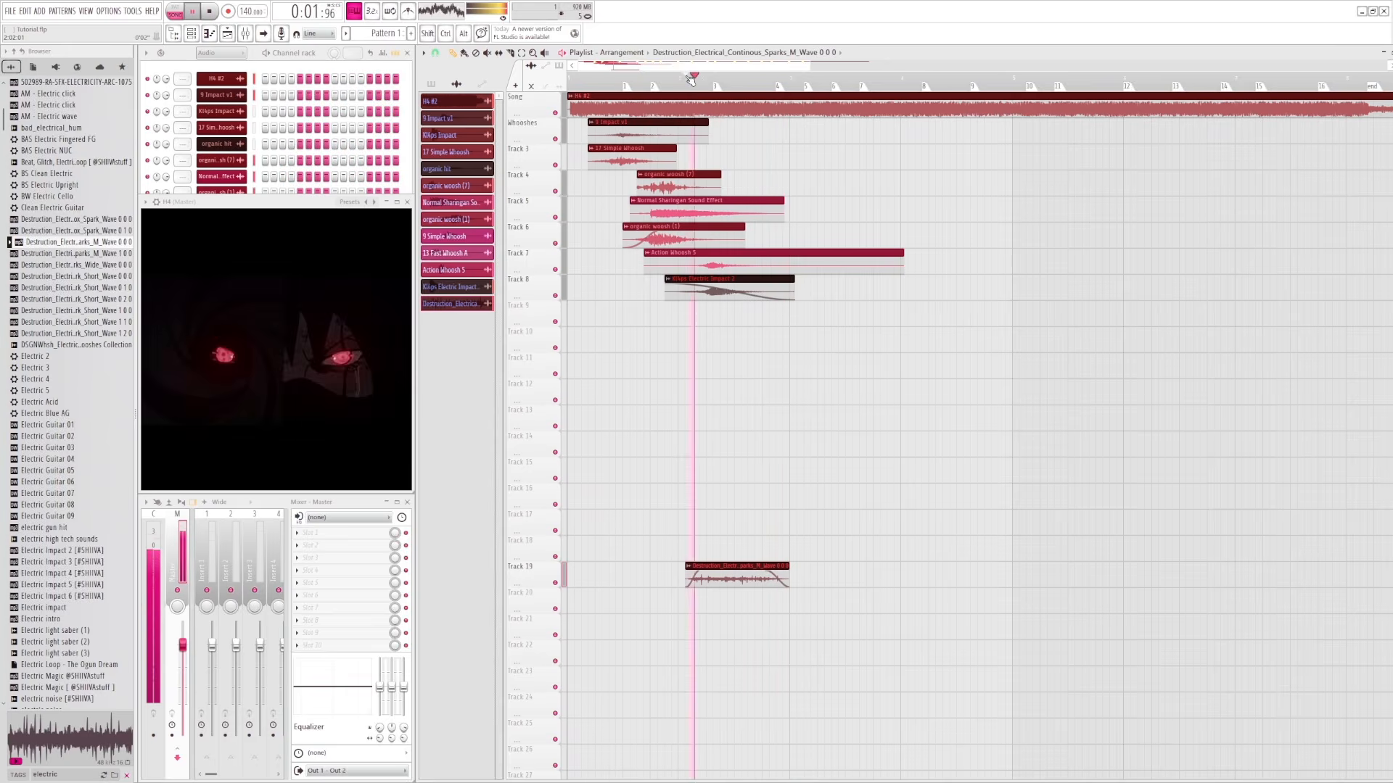
- Lower the gain of the electric impact clip on Track 8, remove its fade-out, replay it and return the playhead to marker 3
key("space")
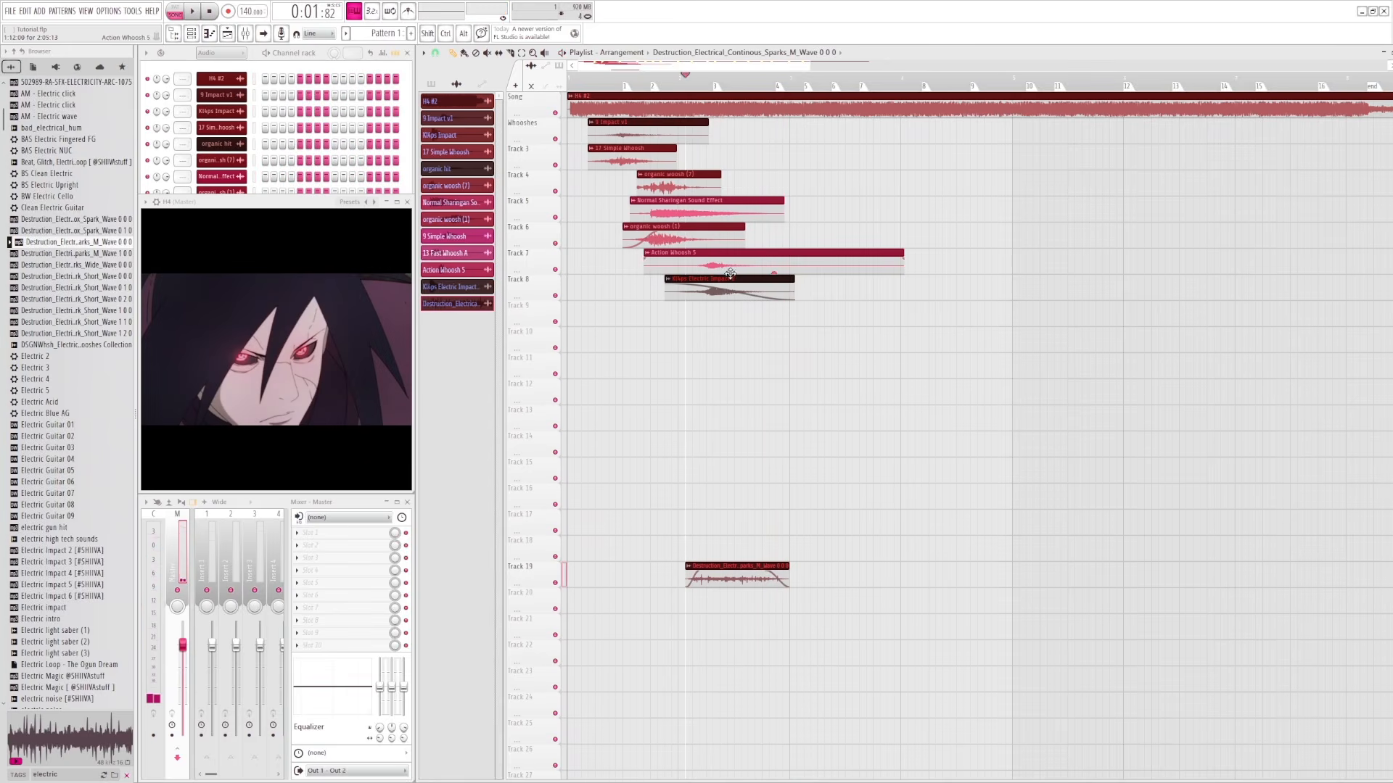
key("space")
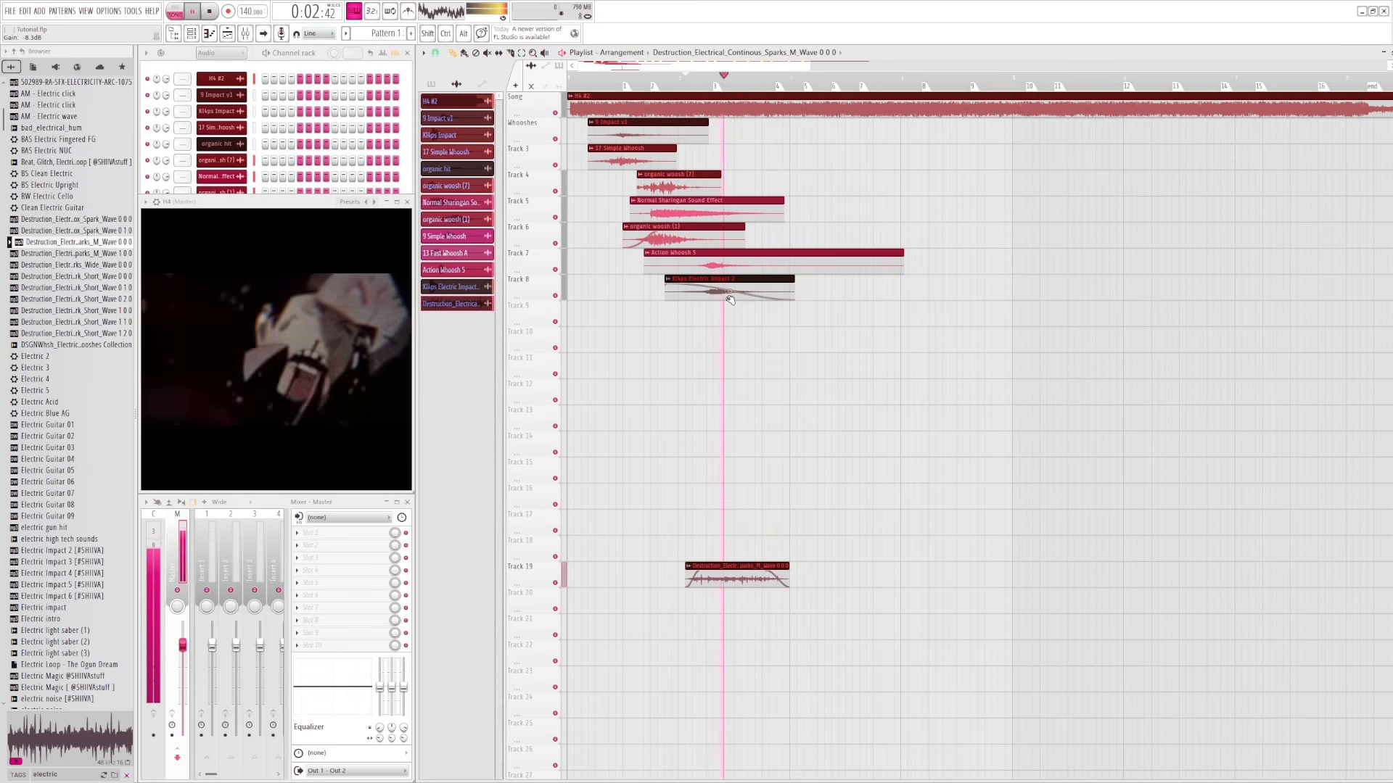
left_click(727, 303)
right_click(728, 303)
key("space")
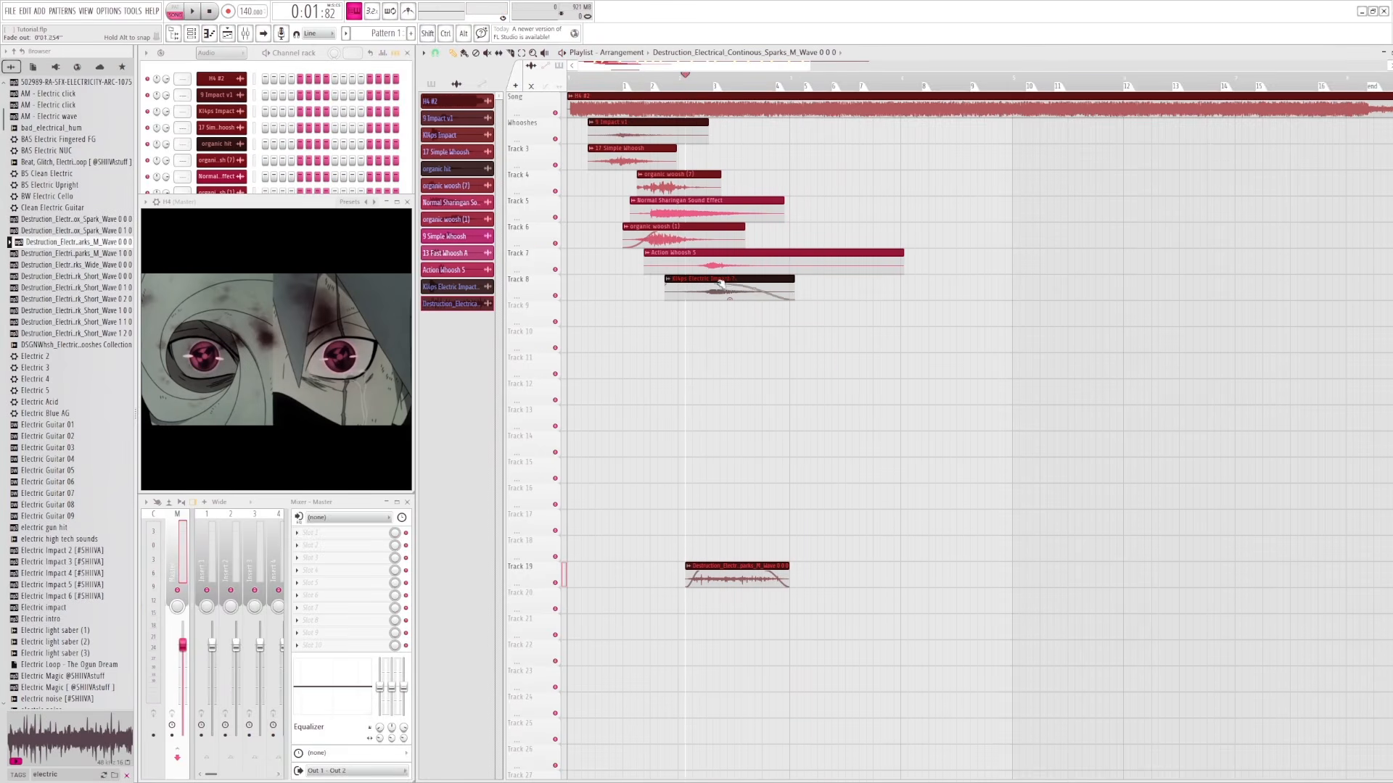
key("space")
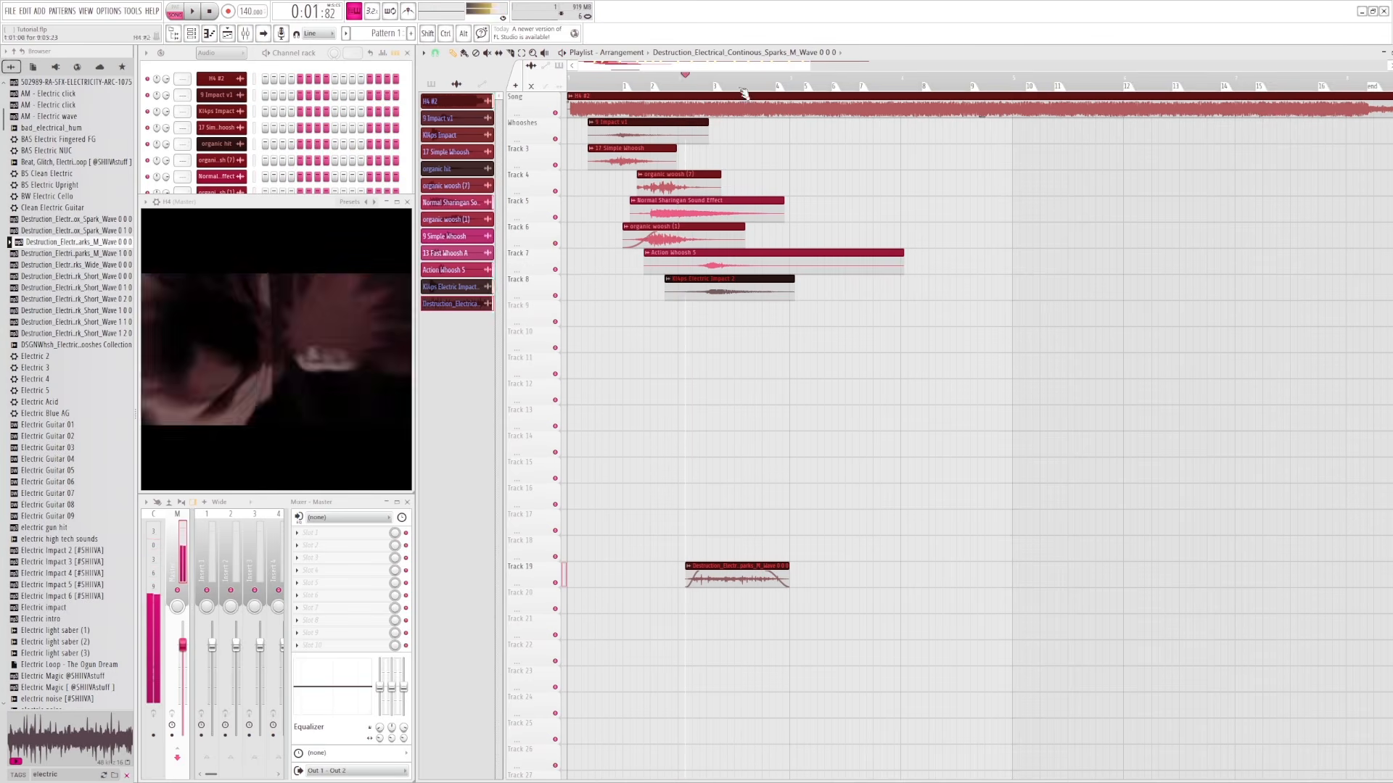
key("space")
left_click(715, 79)
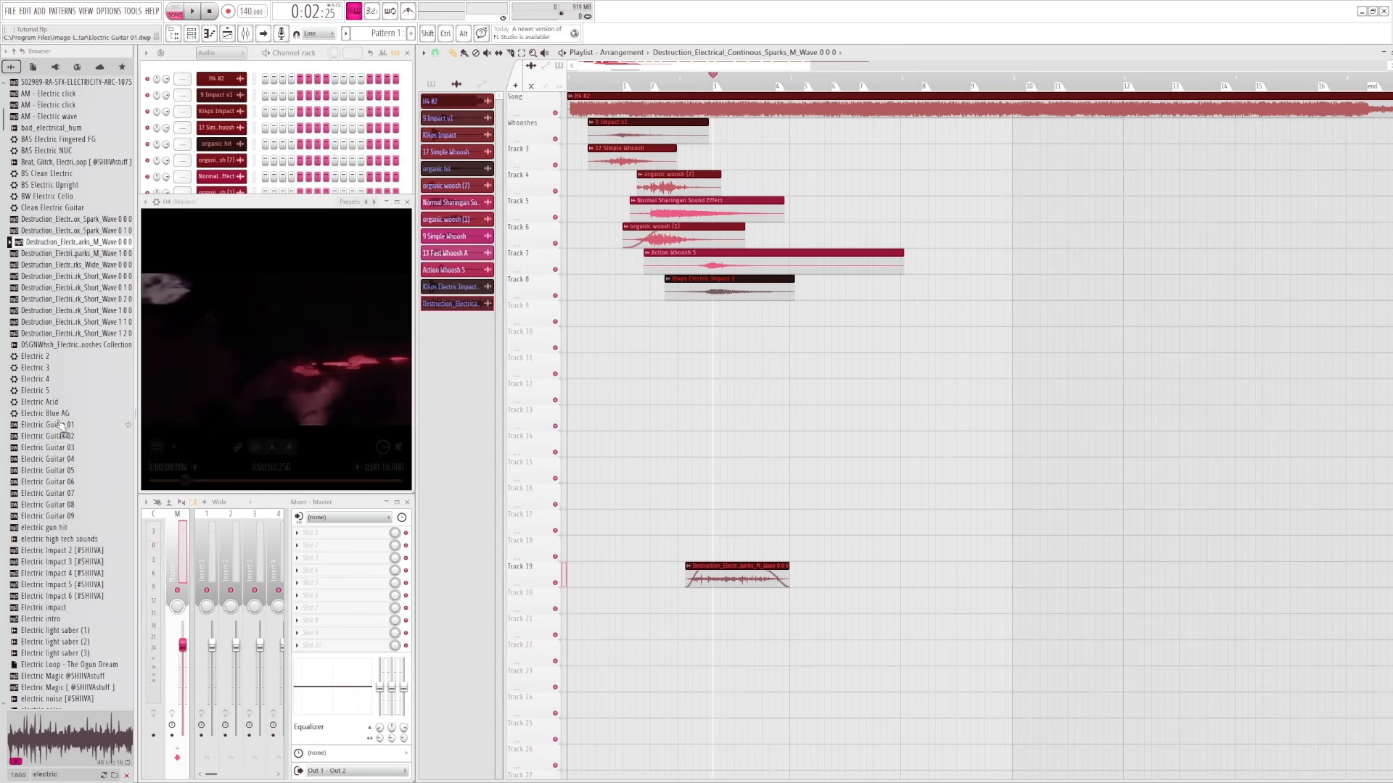
- Audition the electric samples in the browser, including the electric whoosh, short spark, electric impact, Electric Magic and electric noise sounds
left_click(78, 345)
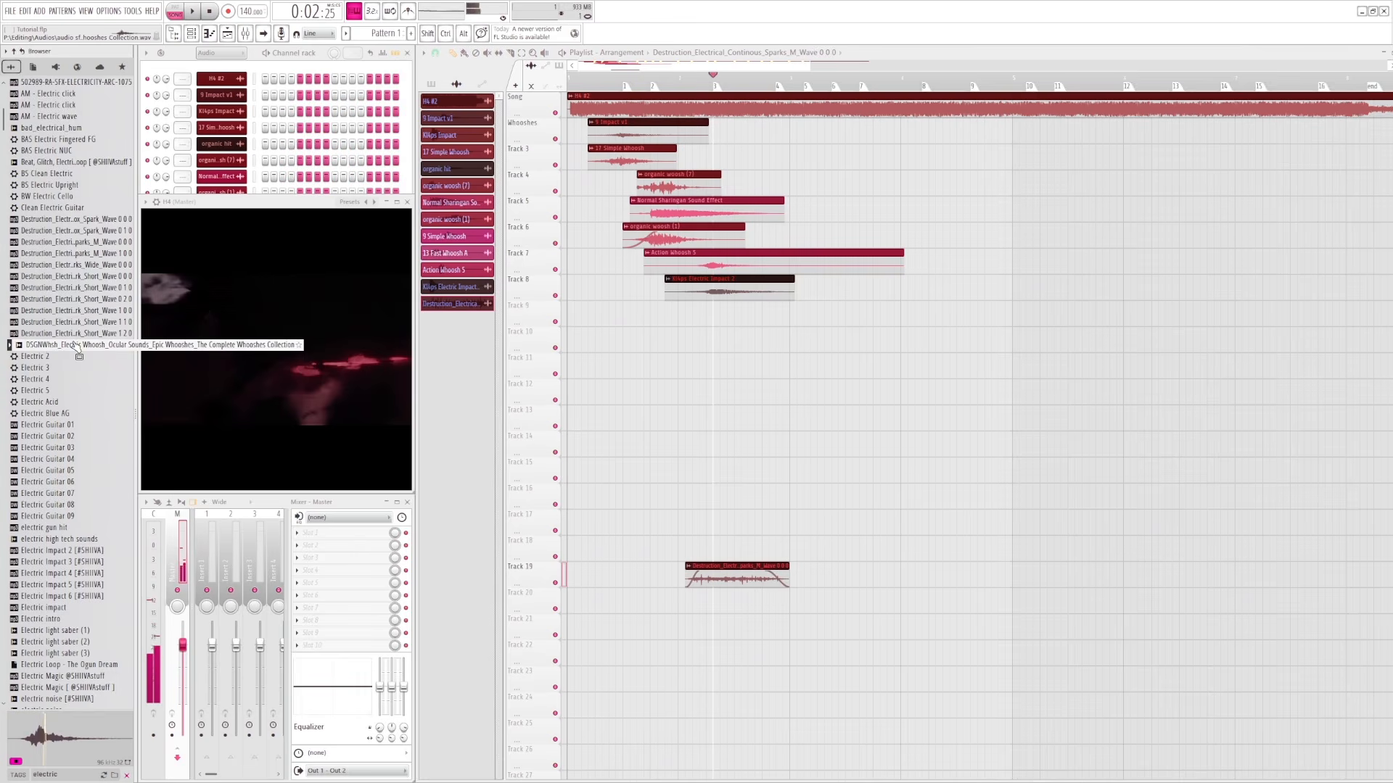
left_click(73, 333)
left_click(70, 322)
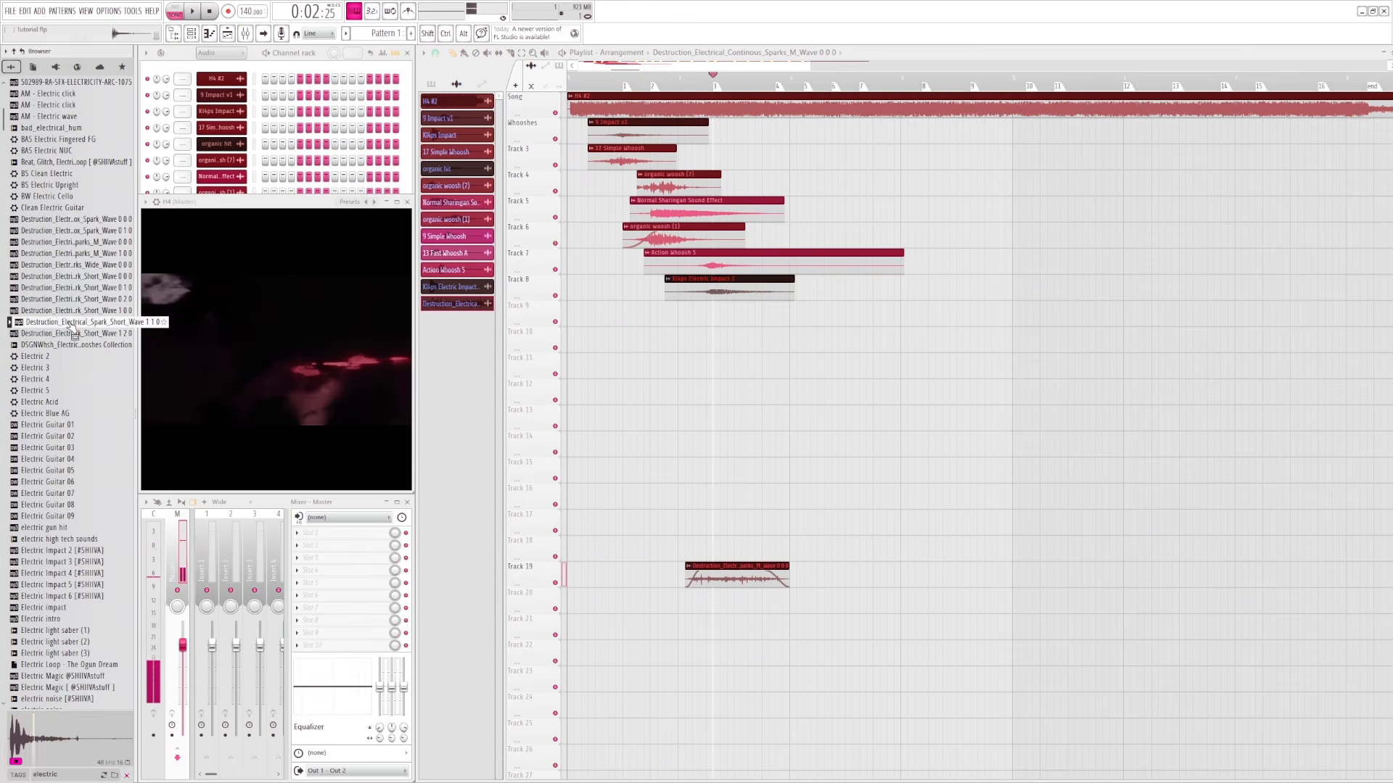
scroll(73, 327, "down", 4)
left_click(66, 415)
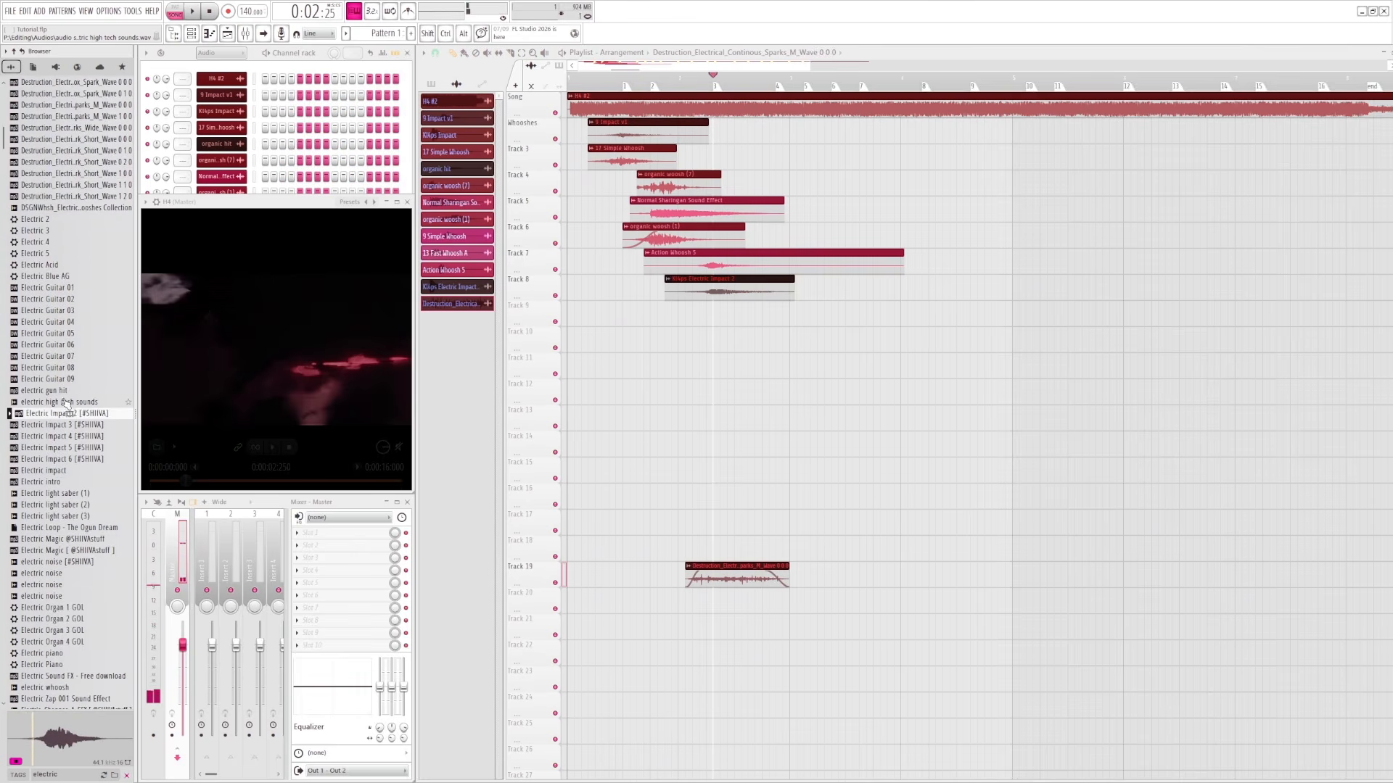
left_click(63, 427)
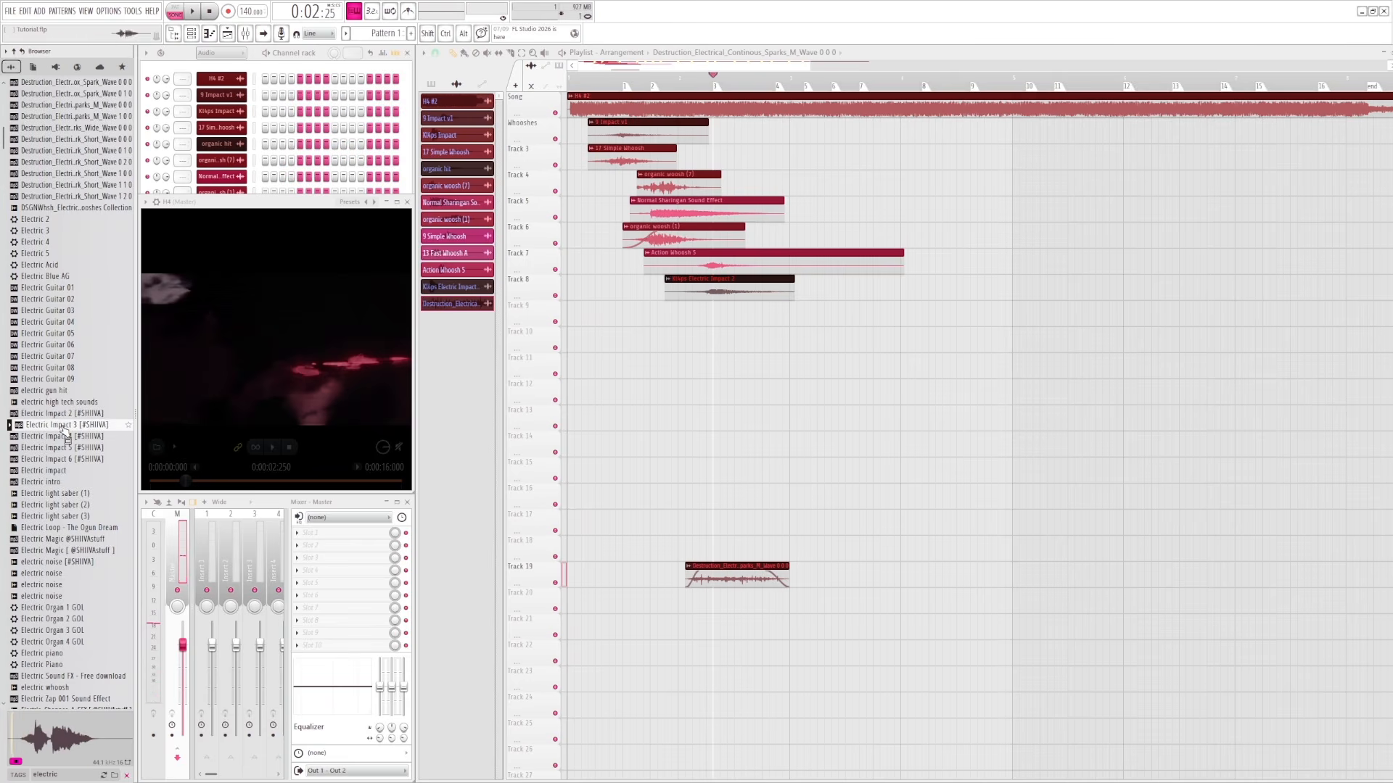
left_click(44, 542)
scroll(58, 508, "down", 2)
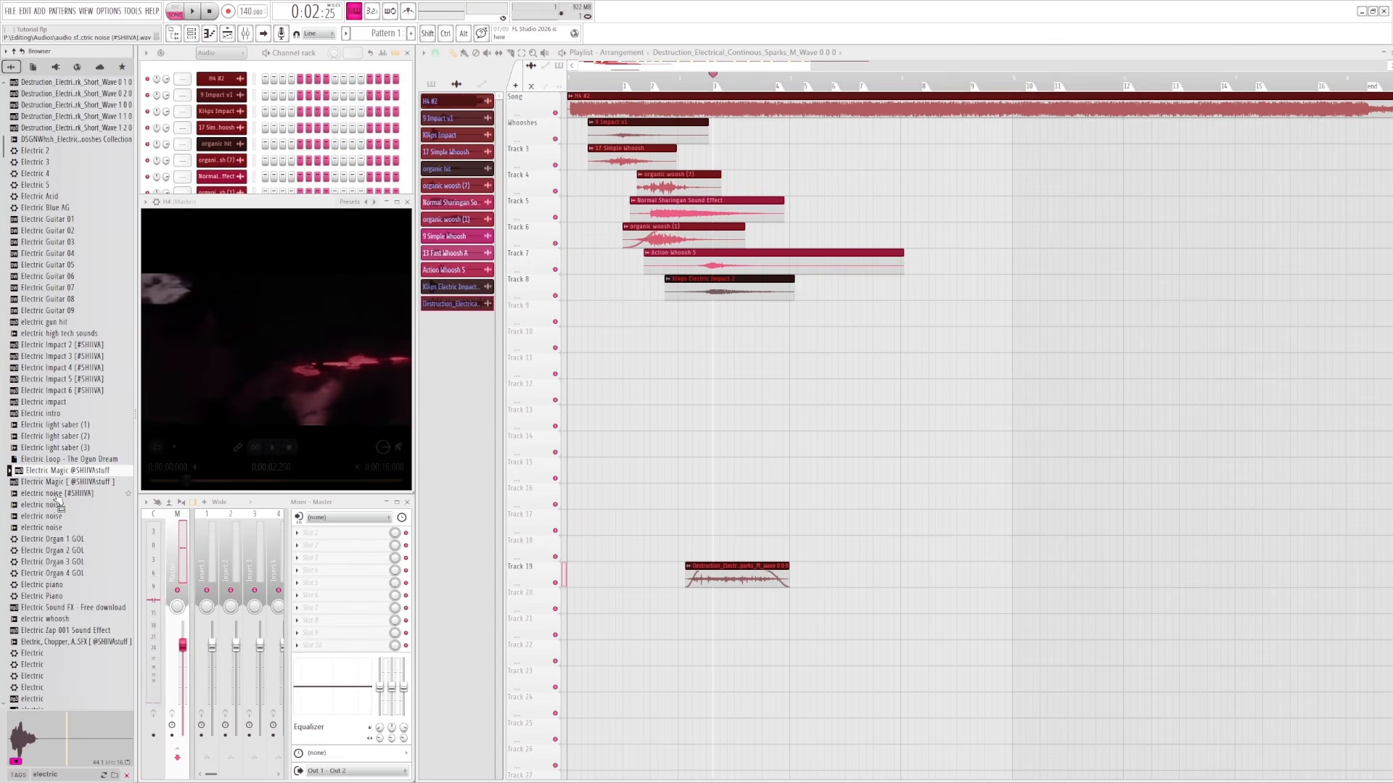
left_click(54, 505)
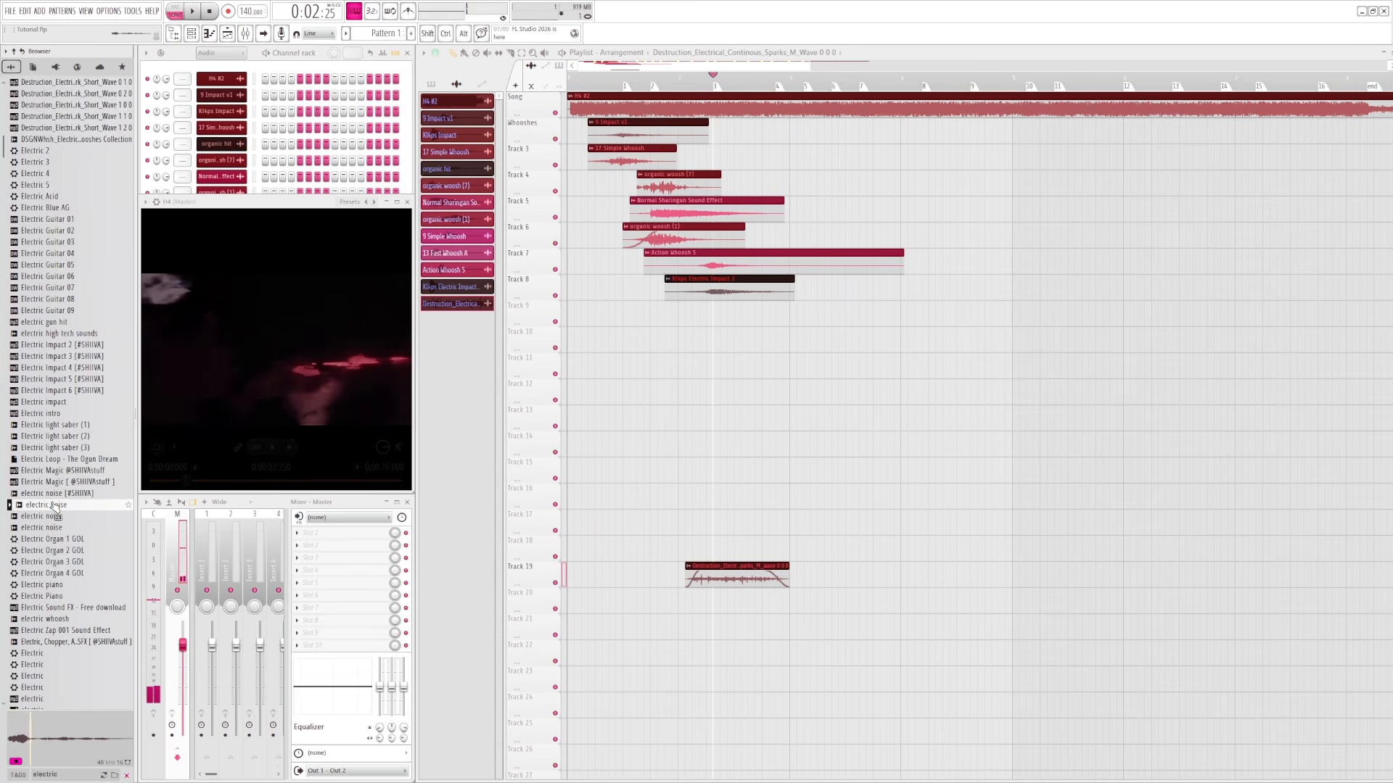
scroll(55, 516, "down", 2)
left_click(56, 550)
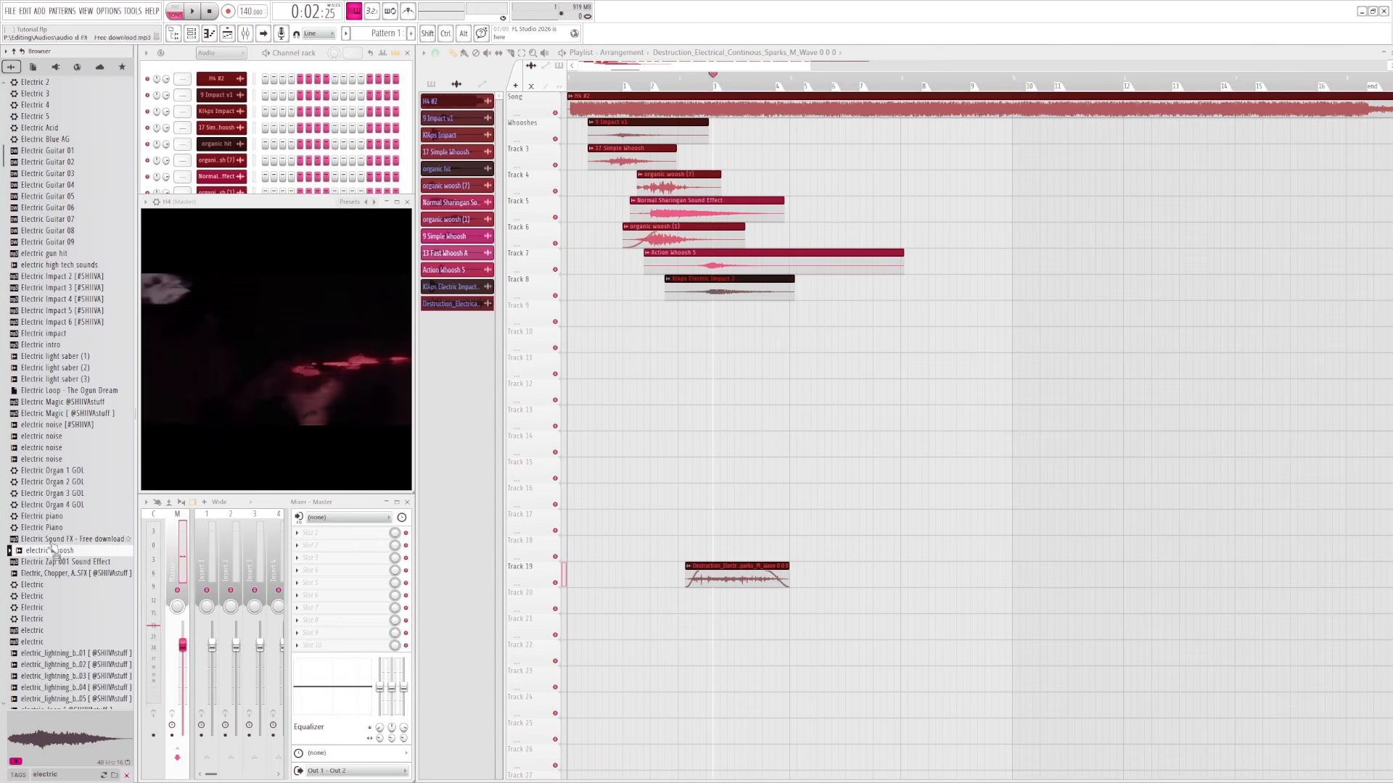
left_click(58, 425)
left_click(60, 437)
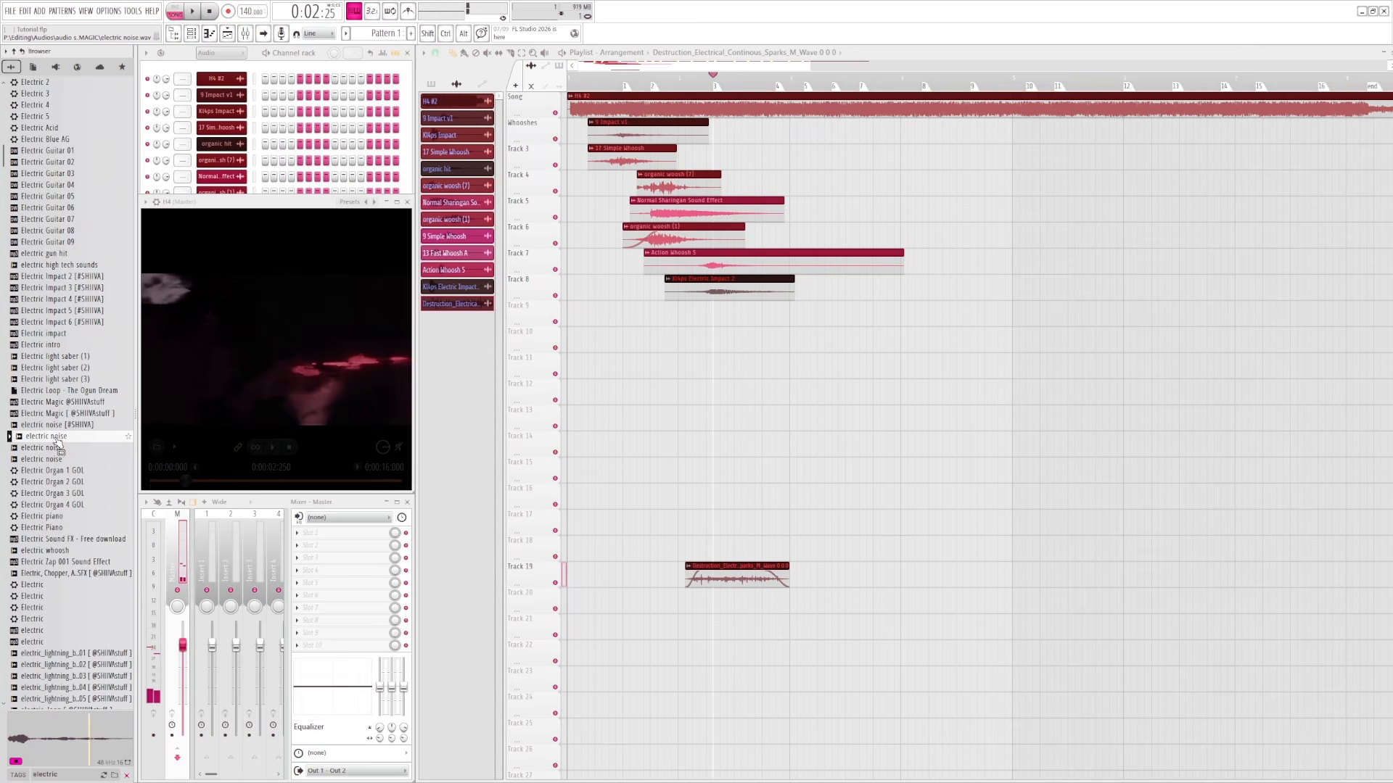
- Try the electric noise sample on Track 9 starting just before marker 3 and replay the section with it
left_click_drag(58, 444, 696, 310)
mouse_move(712, 78)
left_mouse_down()
mouse_move(678, 78)
mouse_move(708, 76)
left_mouse_up()
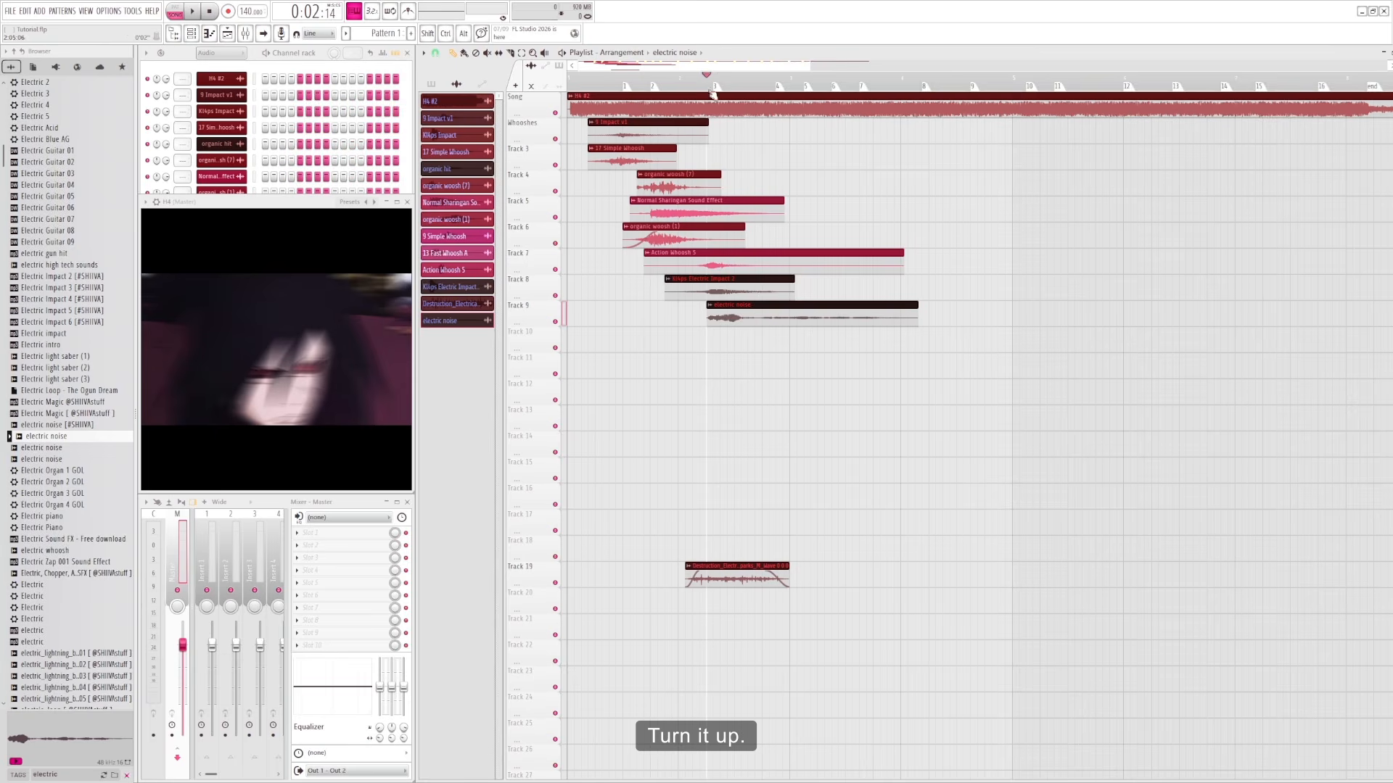
left_click_drag(701, 77, 674, 79)
key("space")
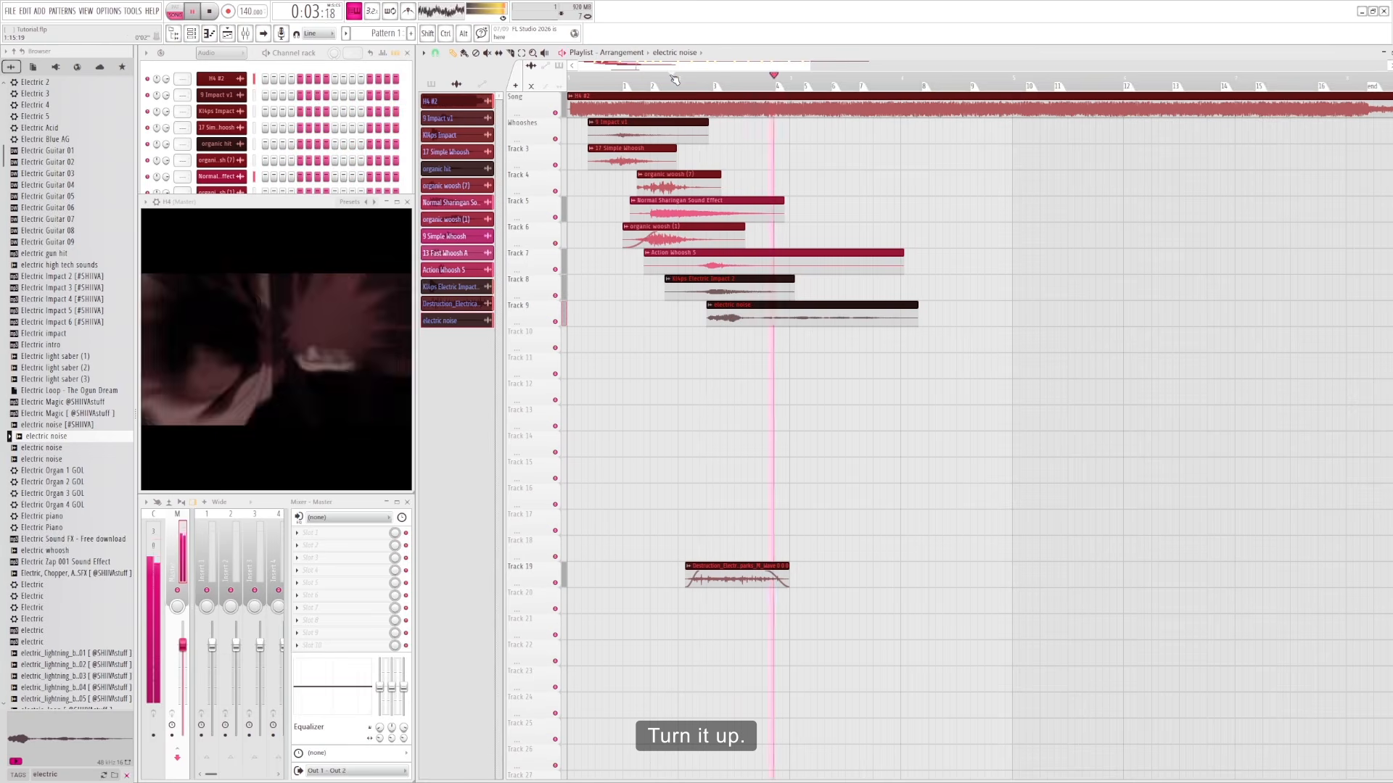
left_click(701, 79)
left_click(700, 81)
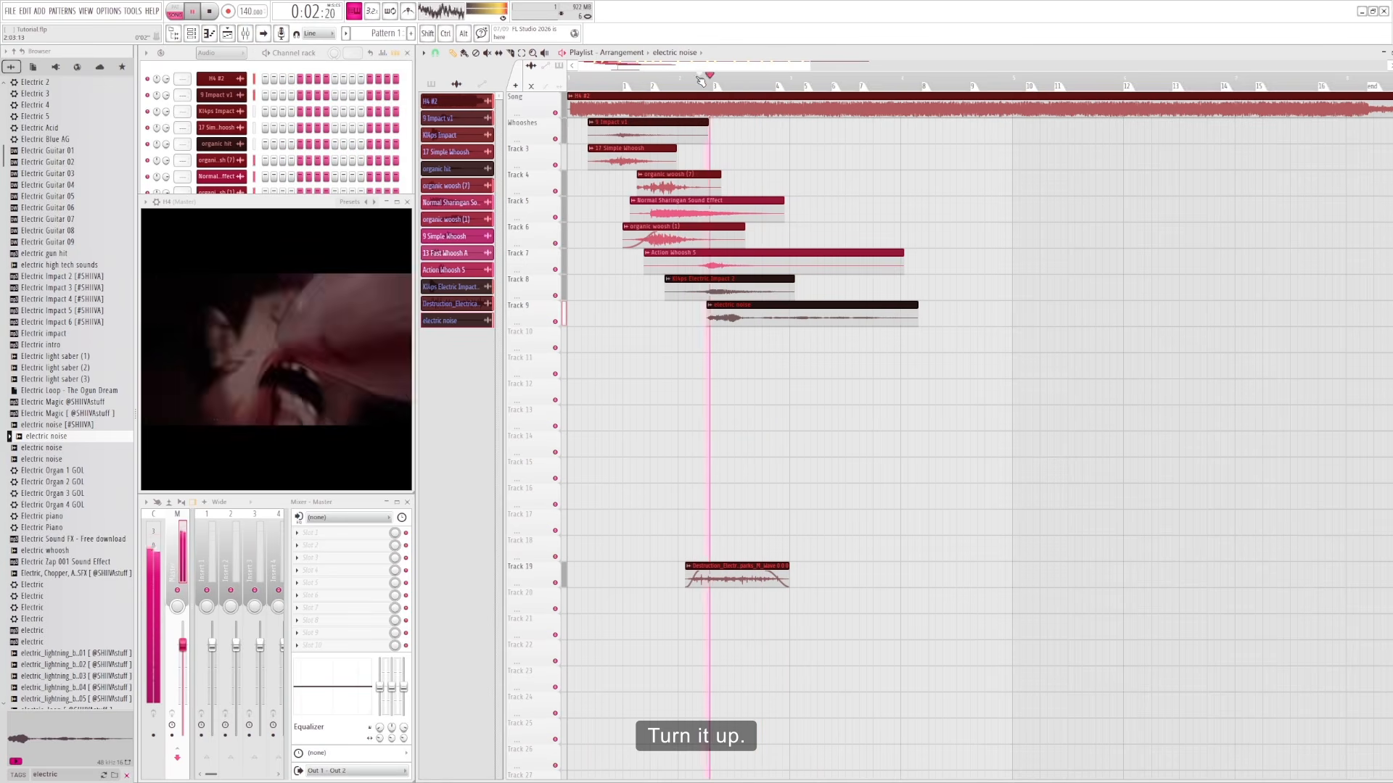
left_click(689, 79)
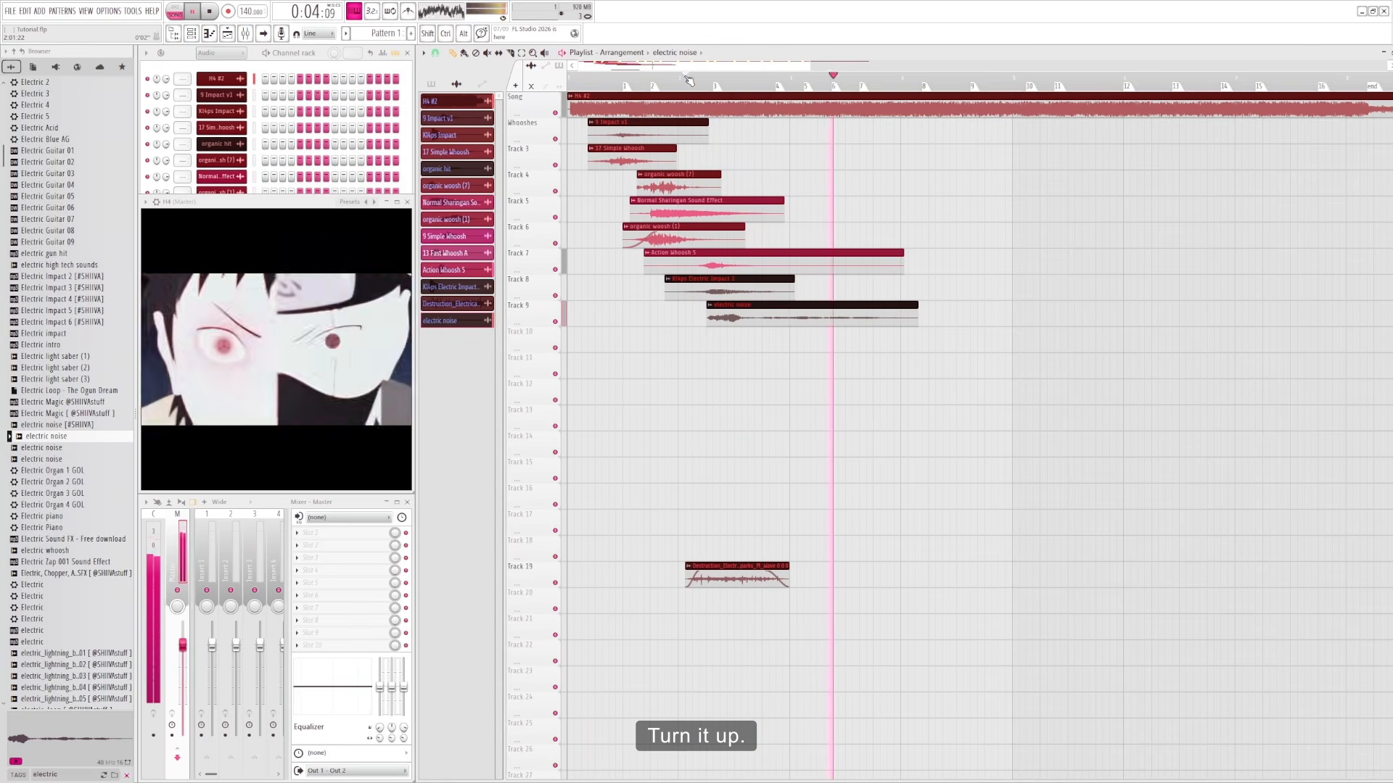
left_click(686, 80)
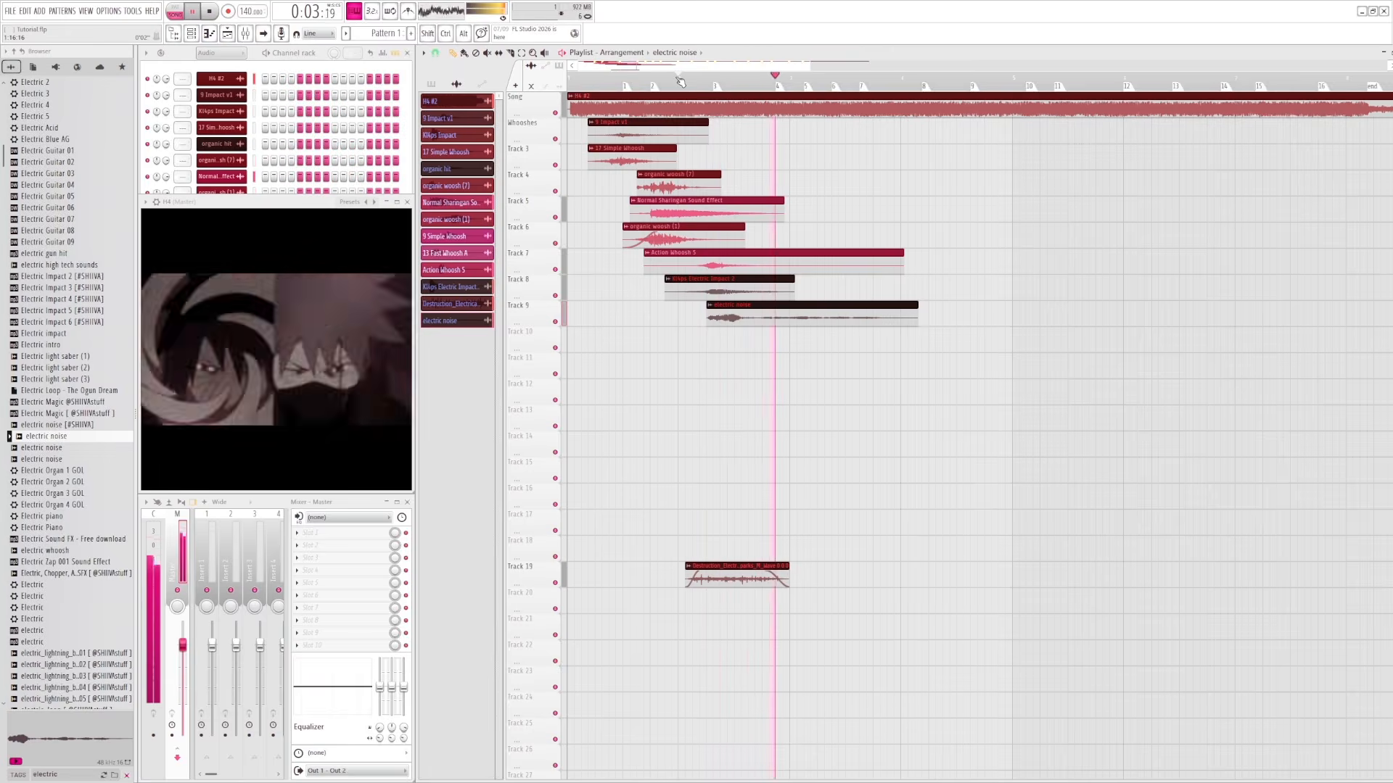
key("space")
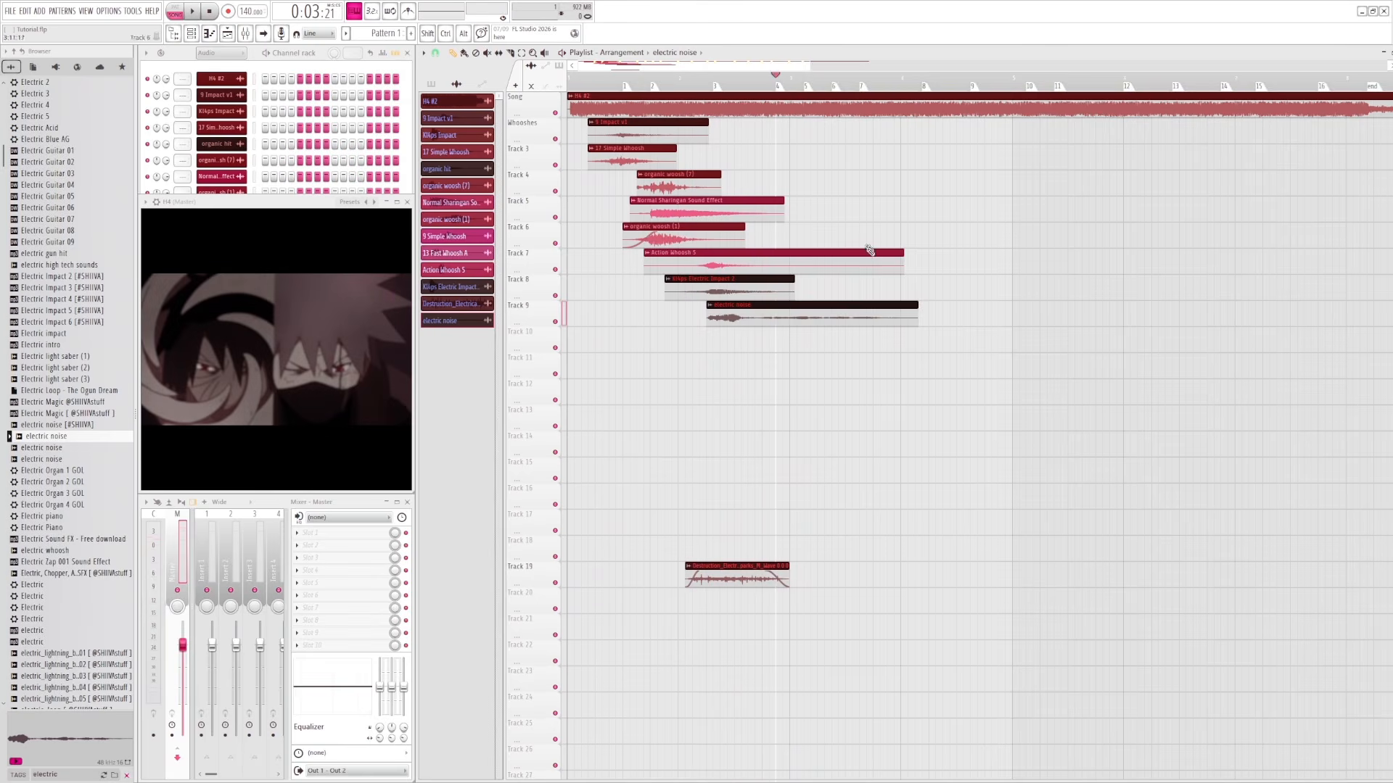
- Shorten the electric noise clip on Track 9 to just past marker 4, fade out its end and replay the section
left_click_drag(916, 306, 840, 313)
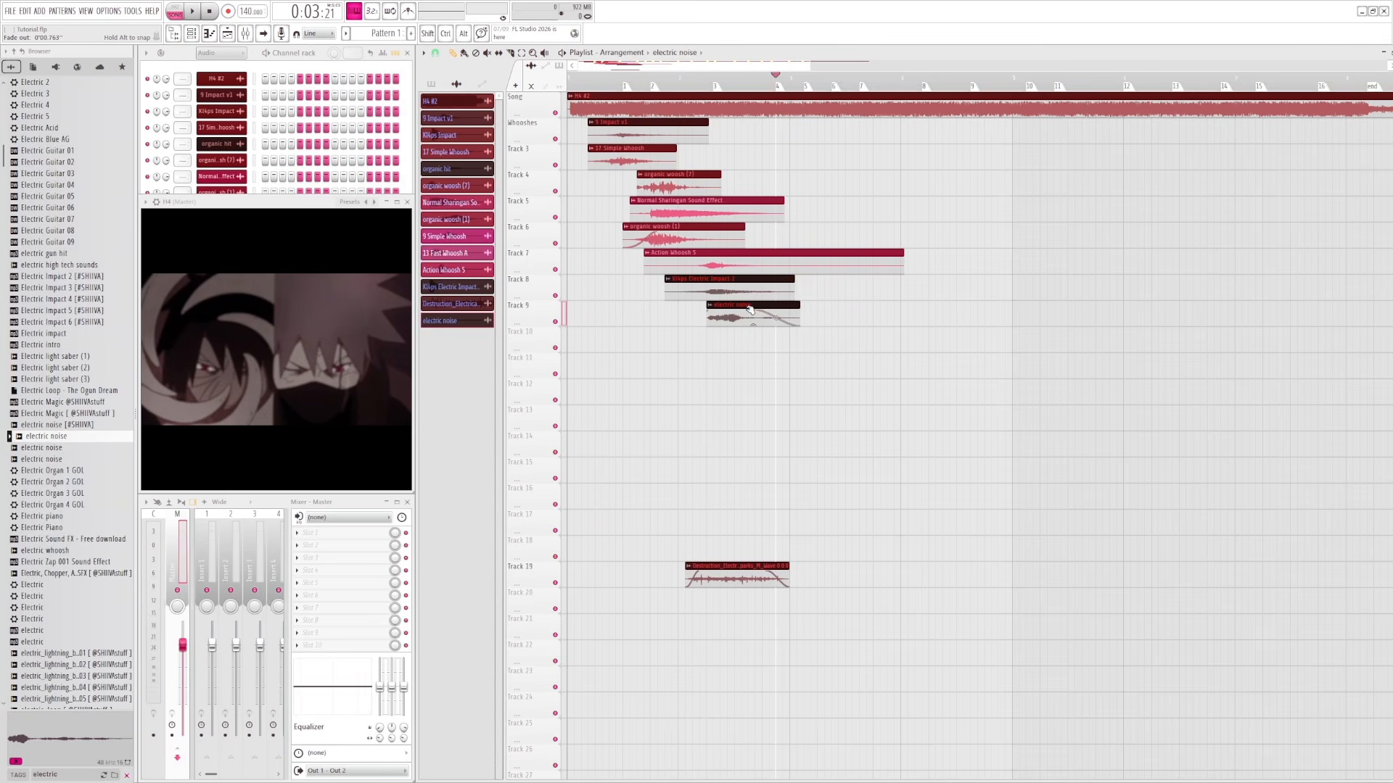
left_click(678, 80)
key("space")
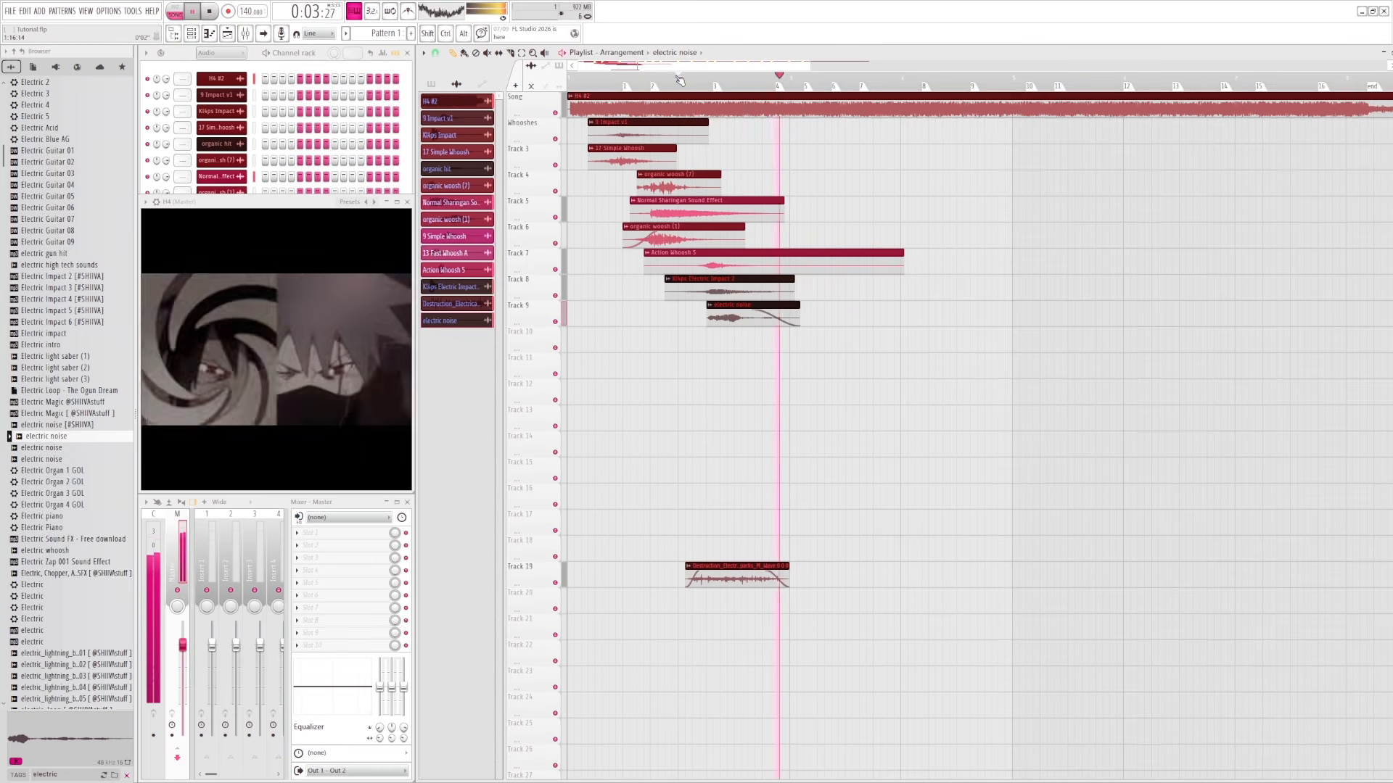
key("space")
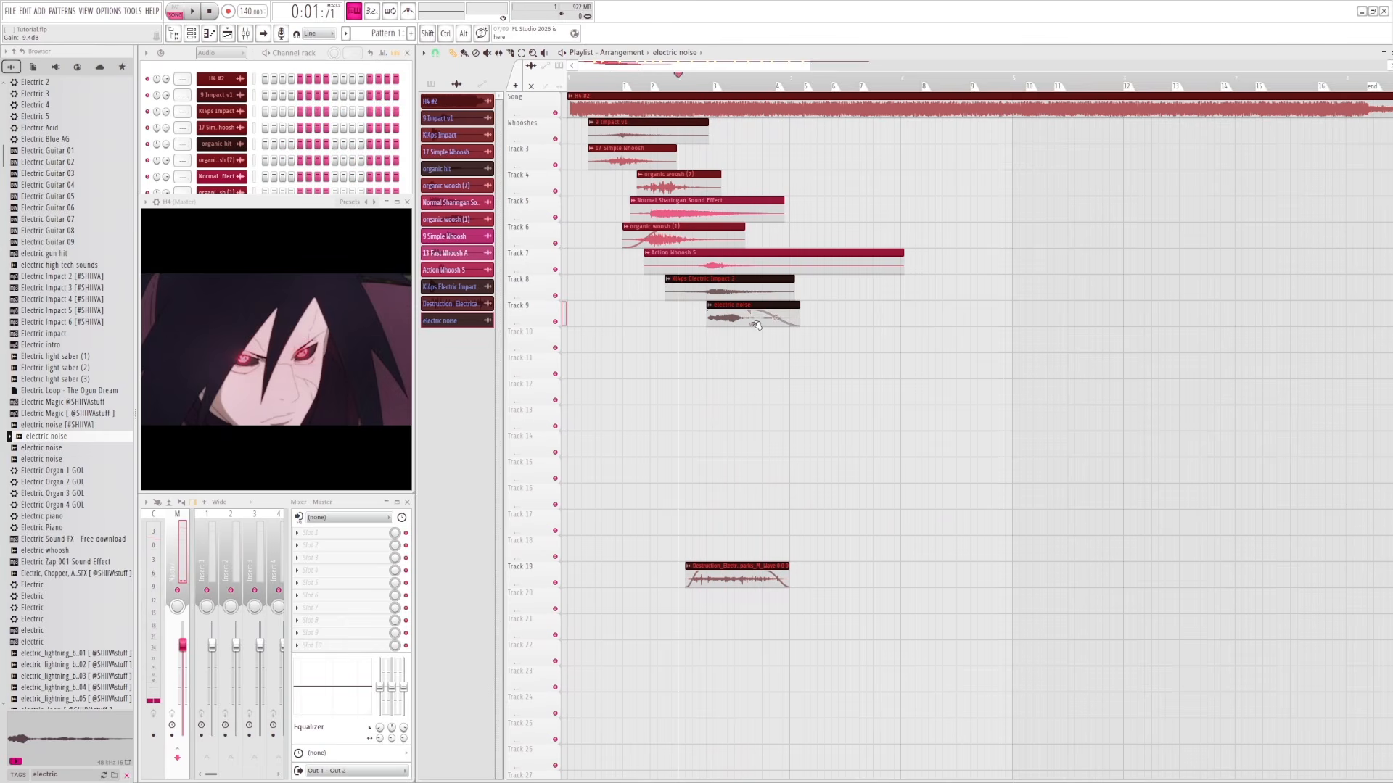
- Lower the gain of the electric noise clip on Track 9 while replaying the section from just before it starts
key("space")
key("space")
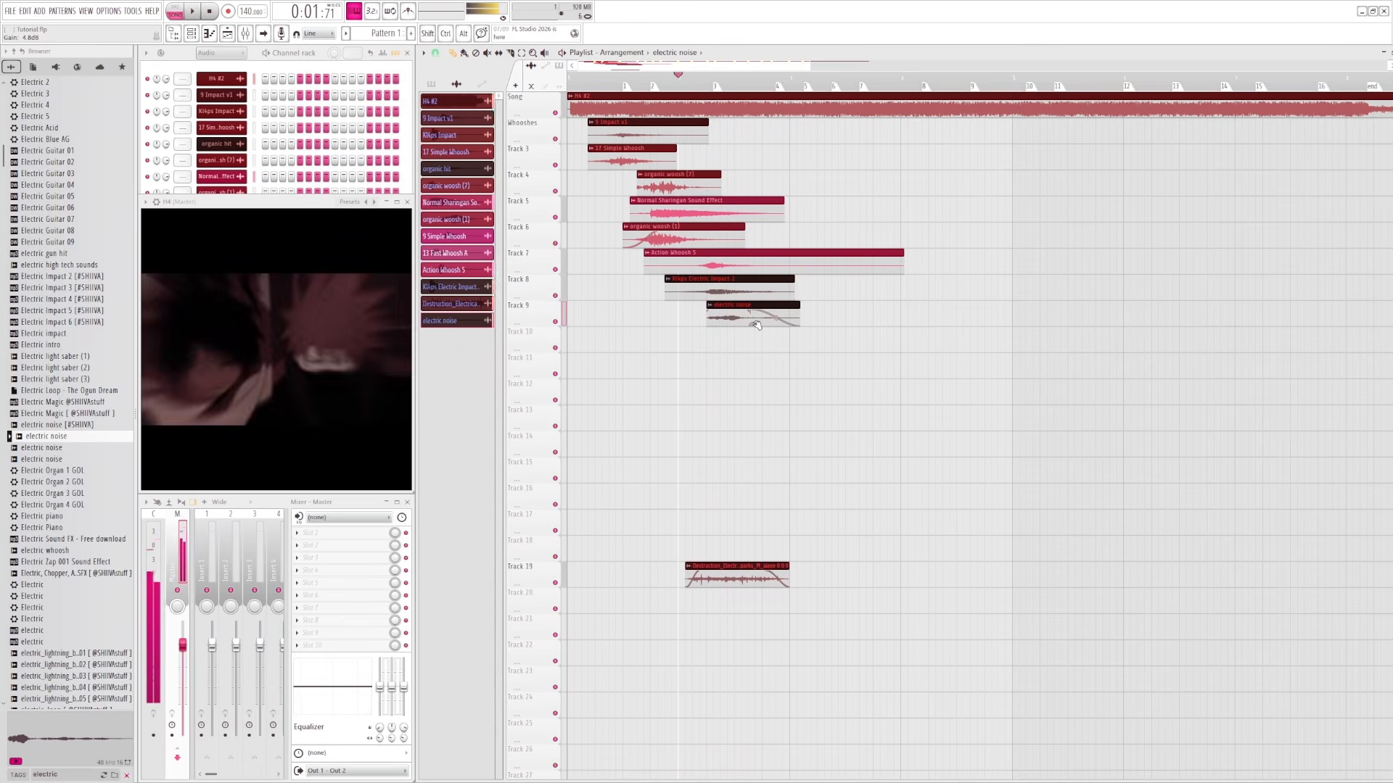
key("space")
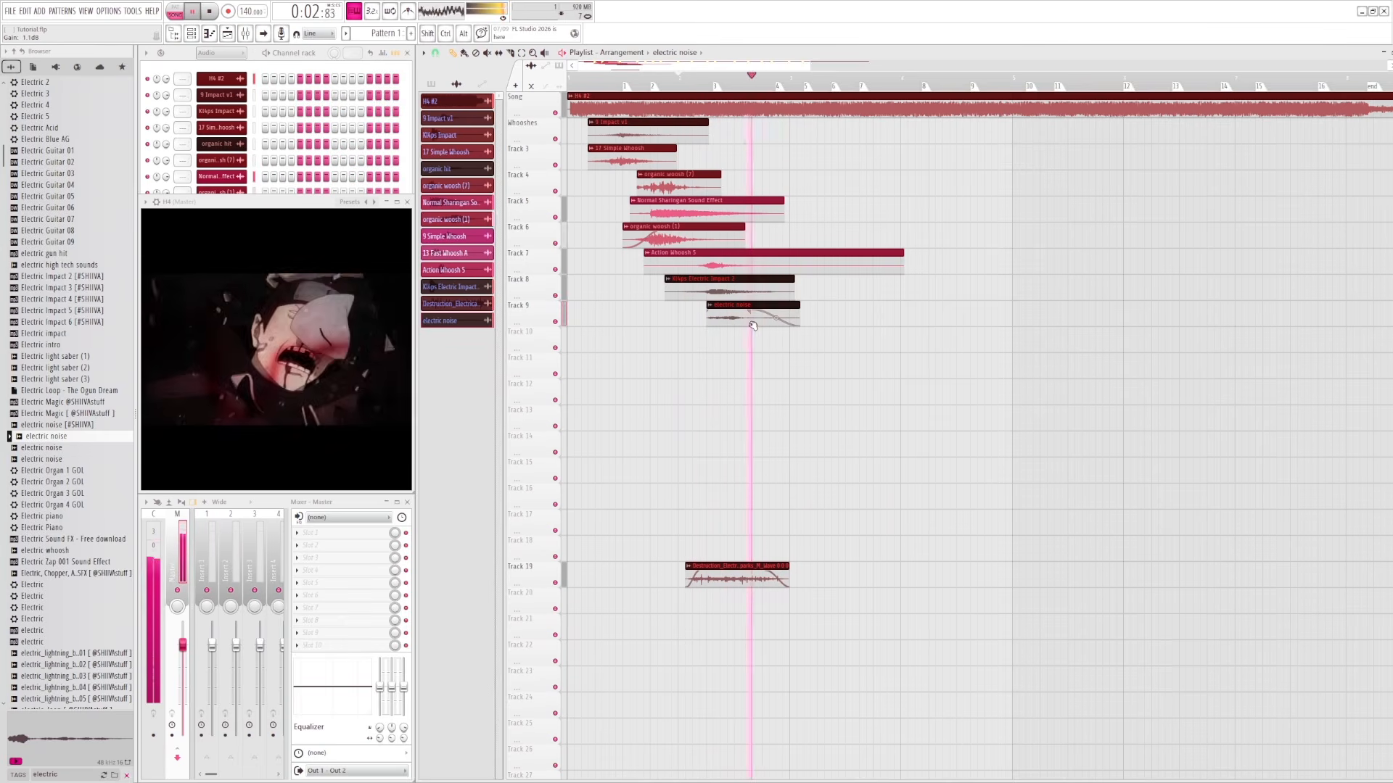
key("space")
key("space")
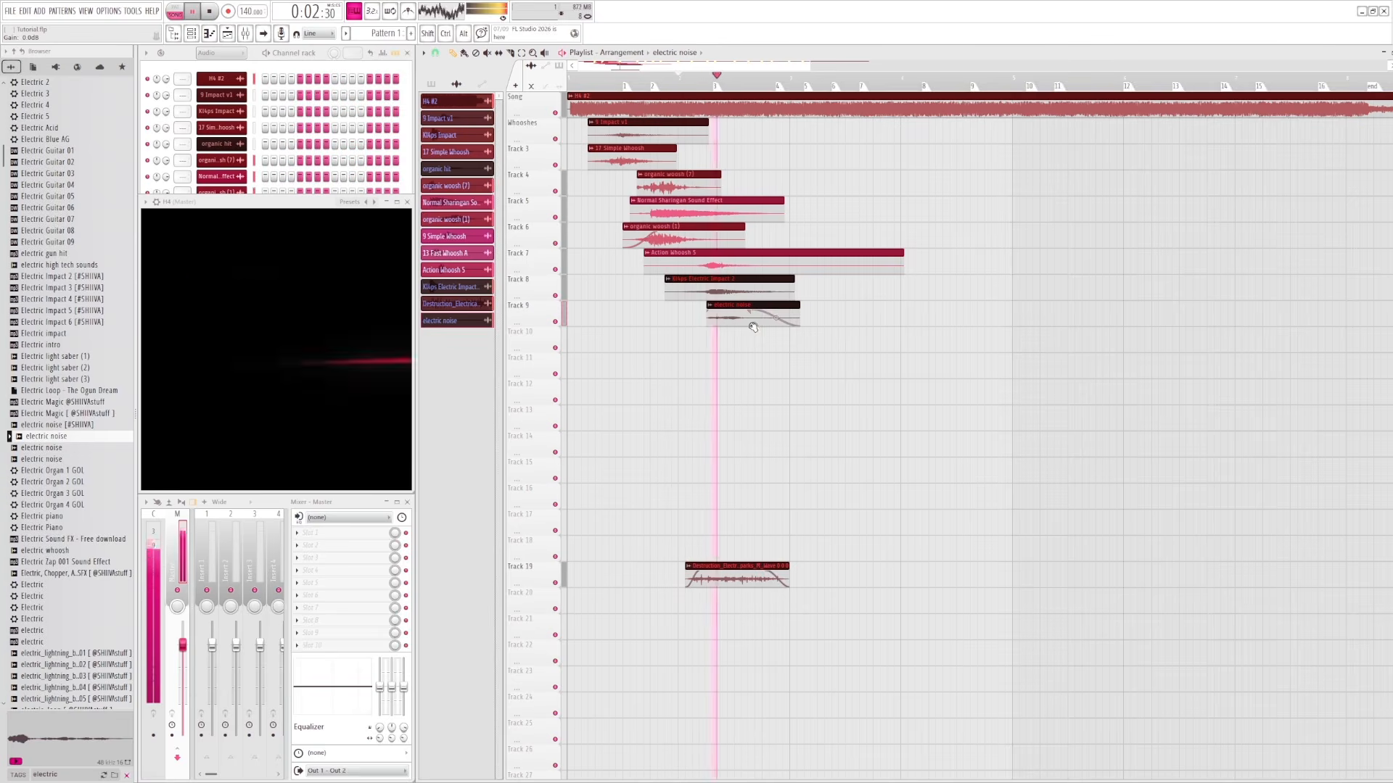
left_click(686, 80)
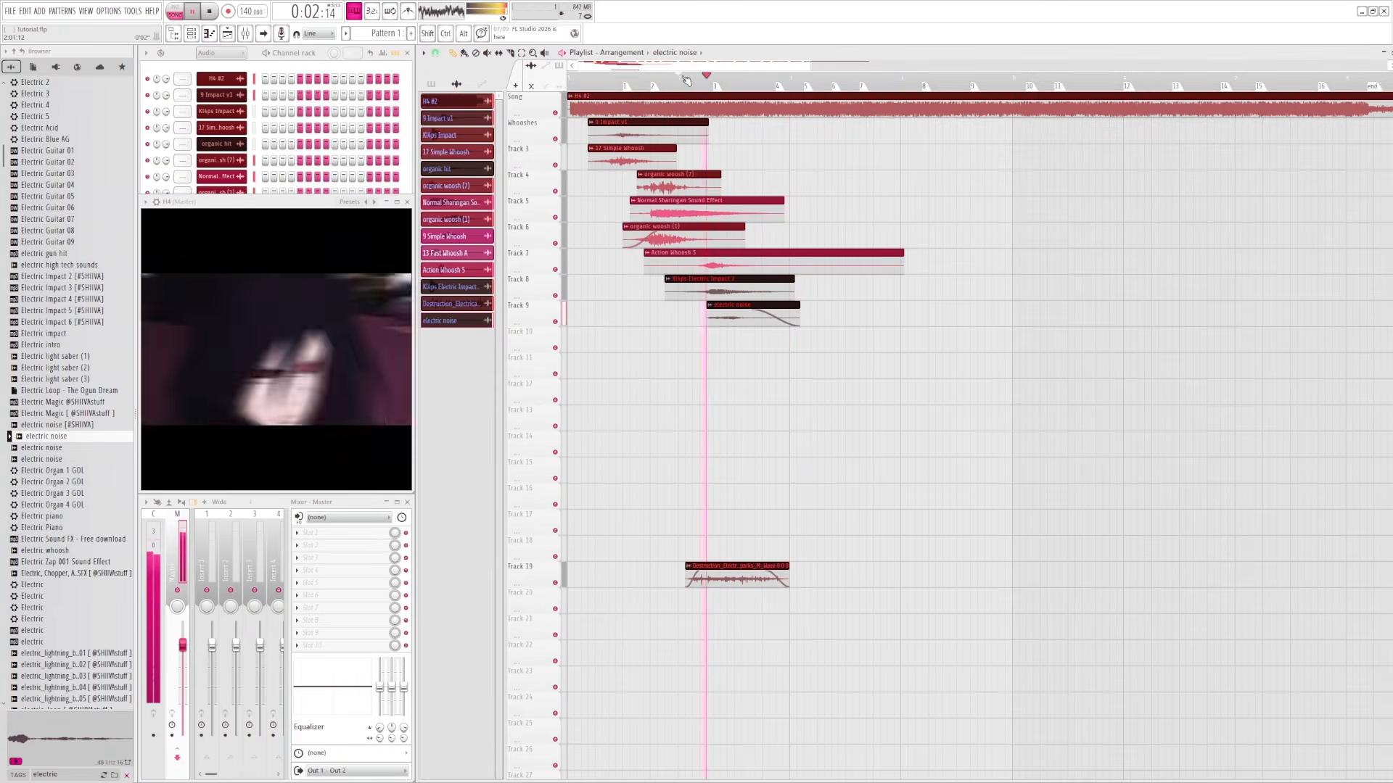
left_click(686, 80)
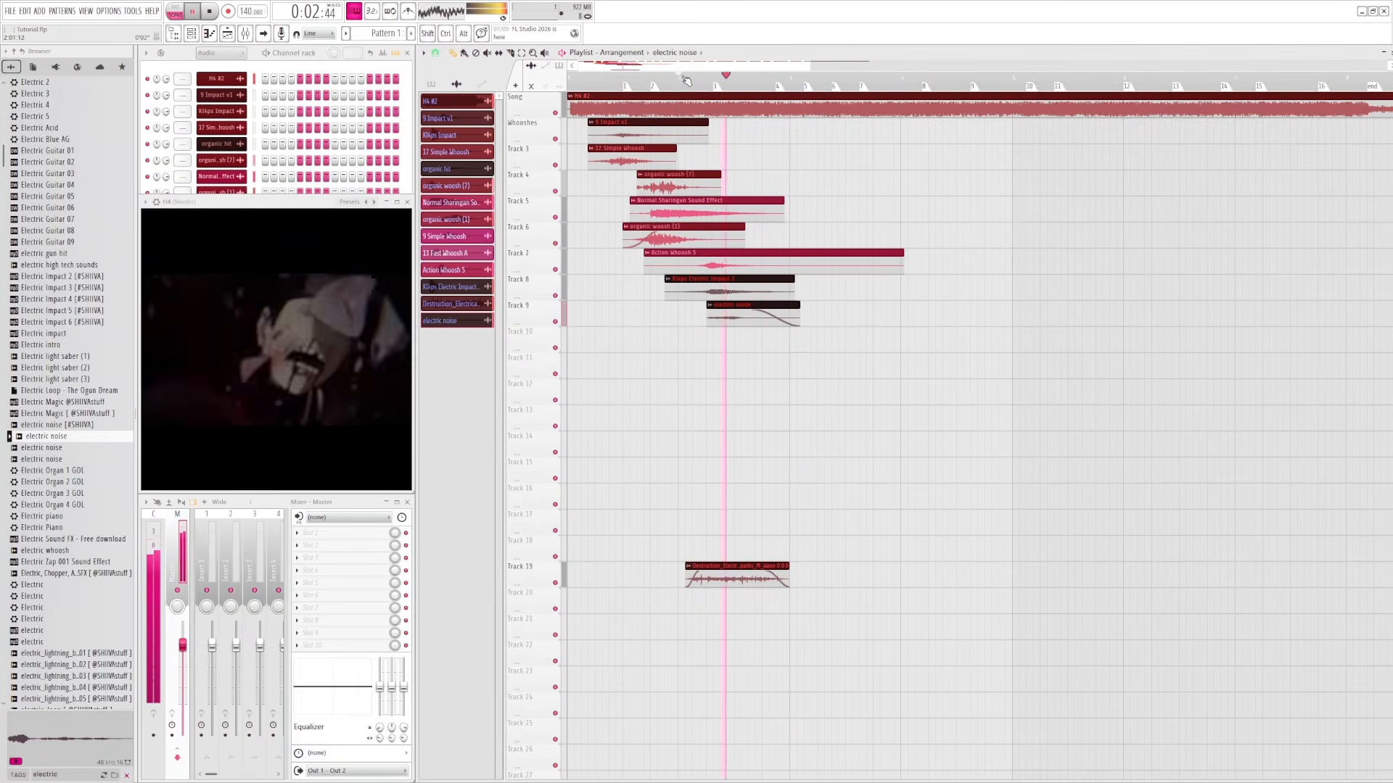
key("space")
- Delete the electric noise clip from Track 9 and return the playhead to marker 3
right_click(740, 313)
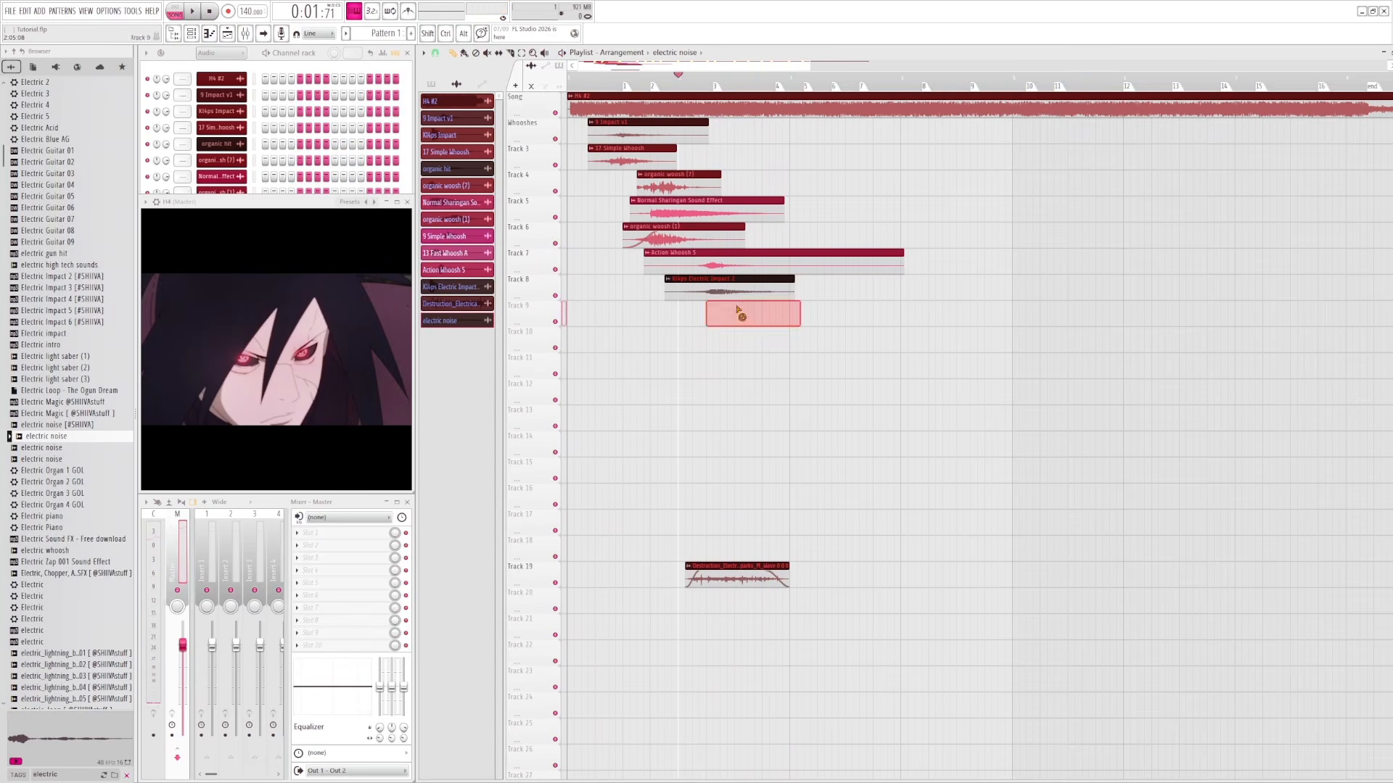
left_click(716, 80)
- Audition further electric samples down the browser list, including the other electric noise, whoosh, zap, lightning blast and electrical impact sounds
left_click(64, 447)
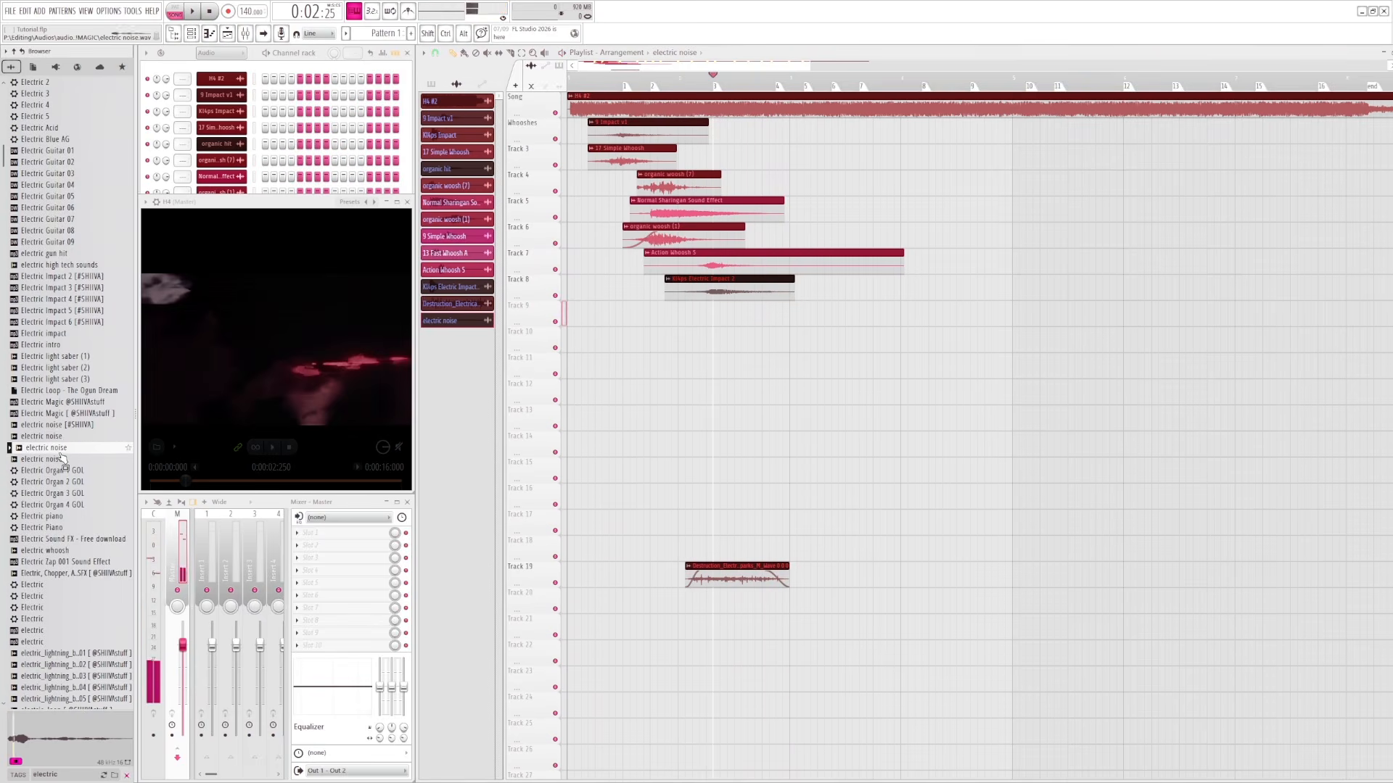
left_click(65, 460)
scroll(65, 473, "down", 2)
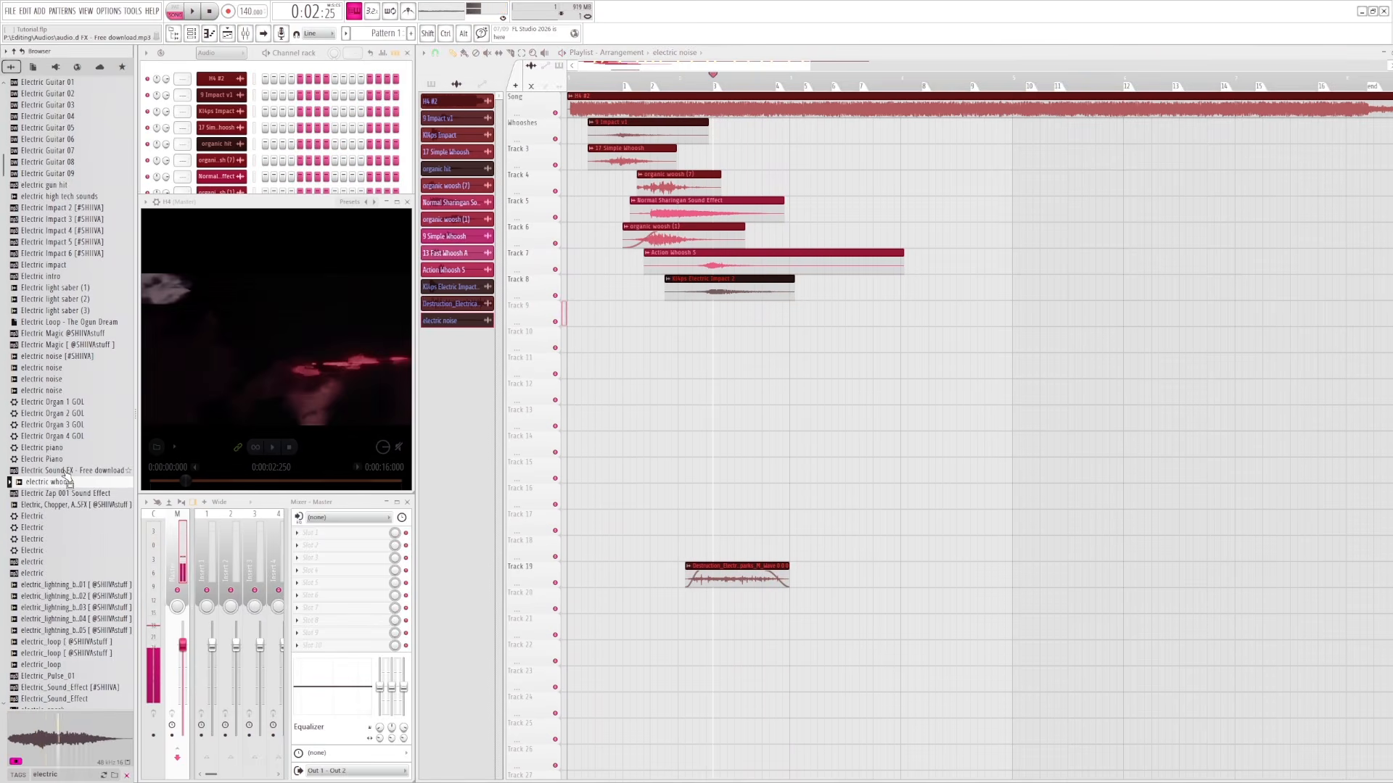
left_click(66, 471)
scroll(65, 476, "down", 2)
left_click(62, 427)
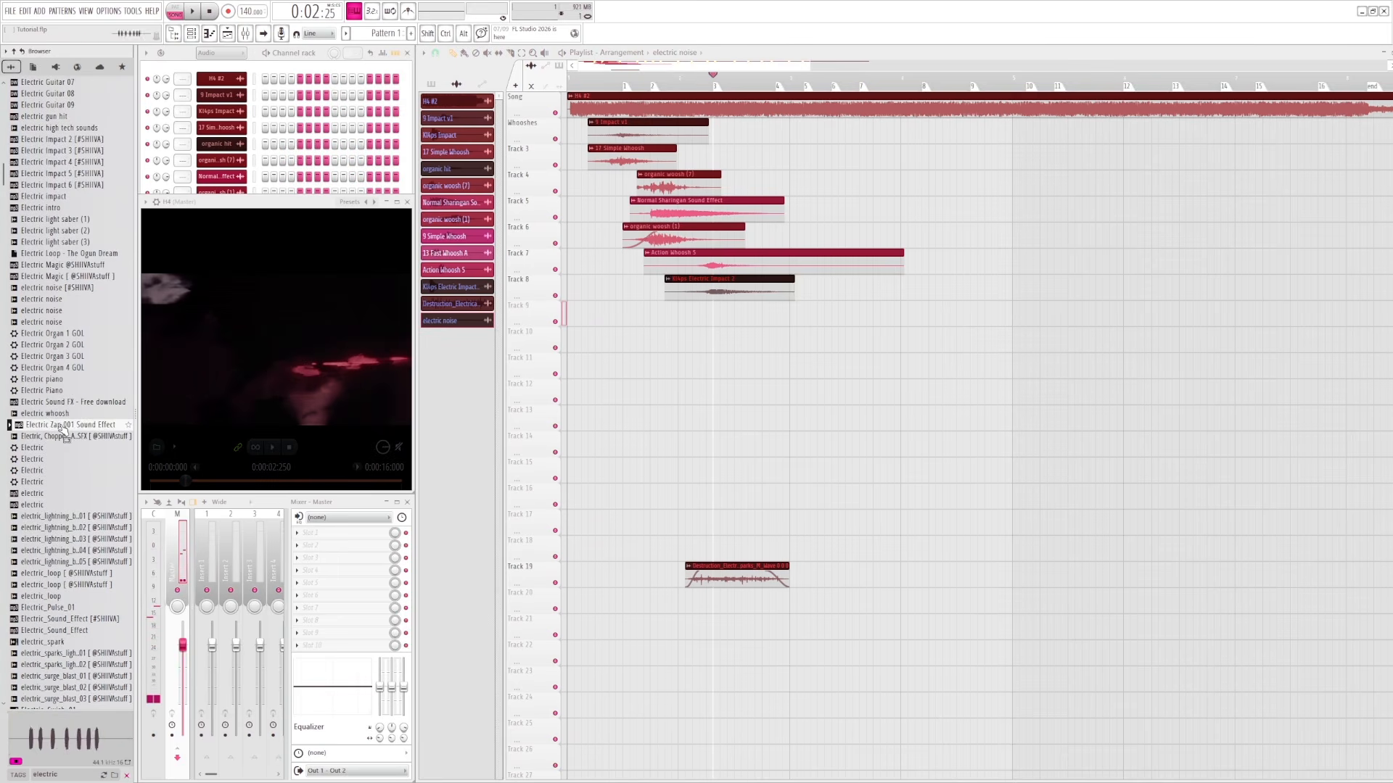
left_click(61, 494)
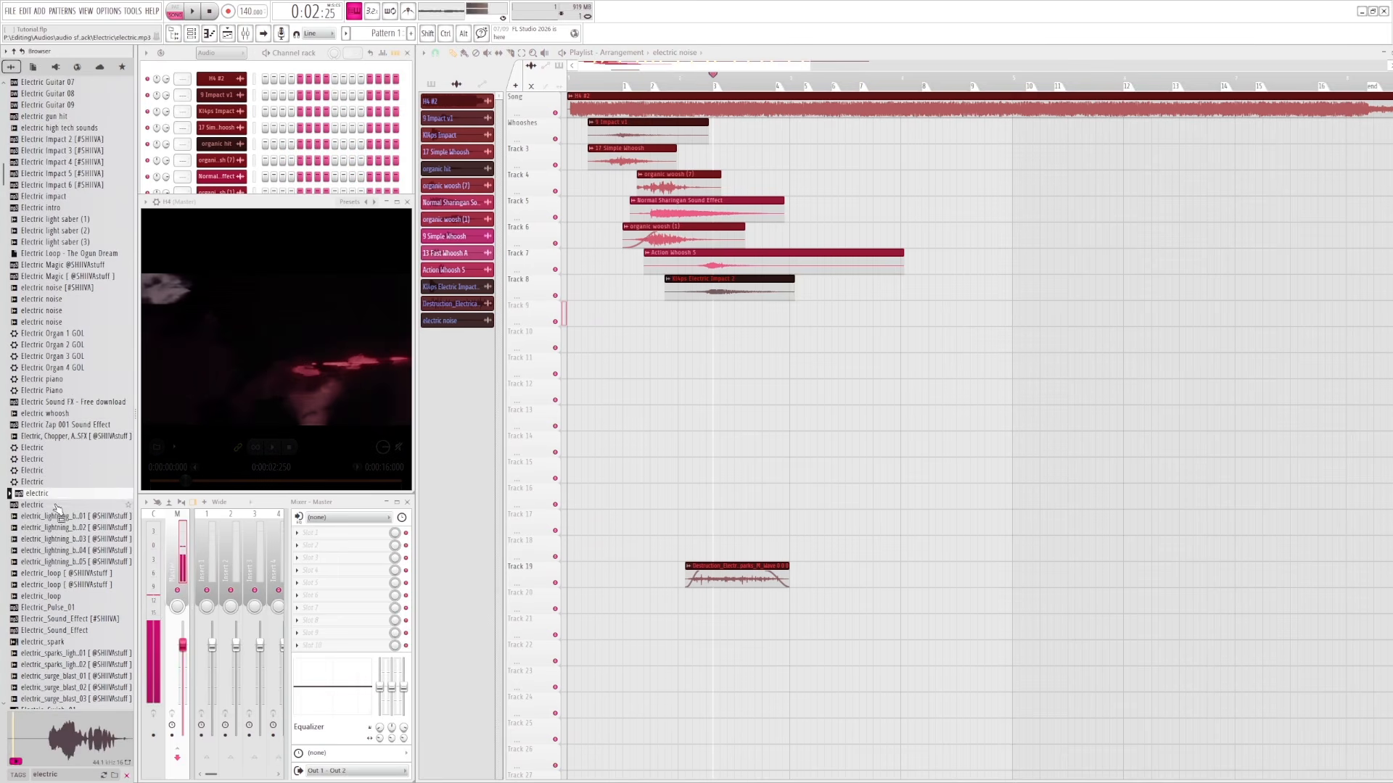
left_click(61, 528)
scroll(66, 508, "down", 4)
left_click(71, 417)
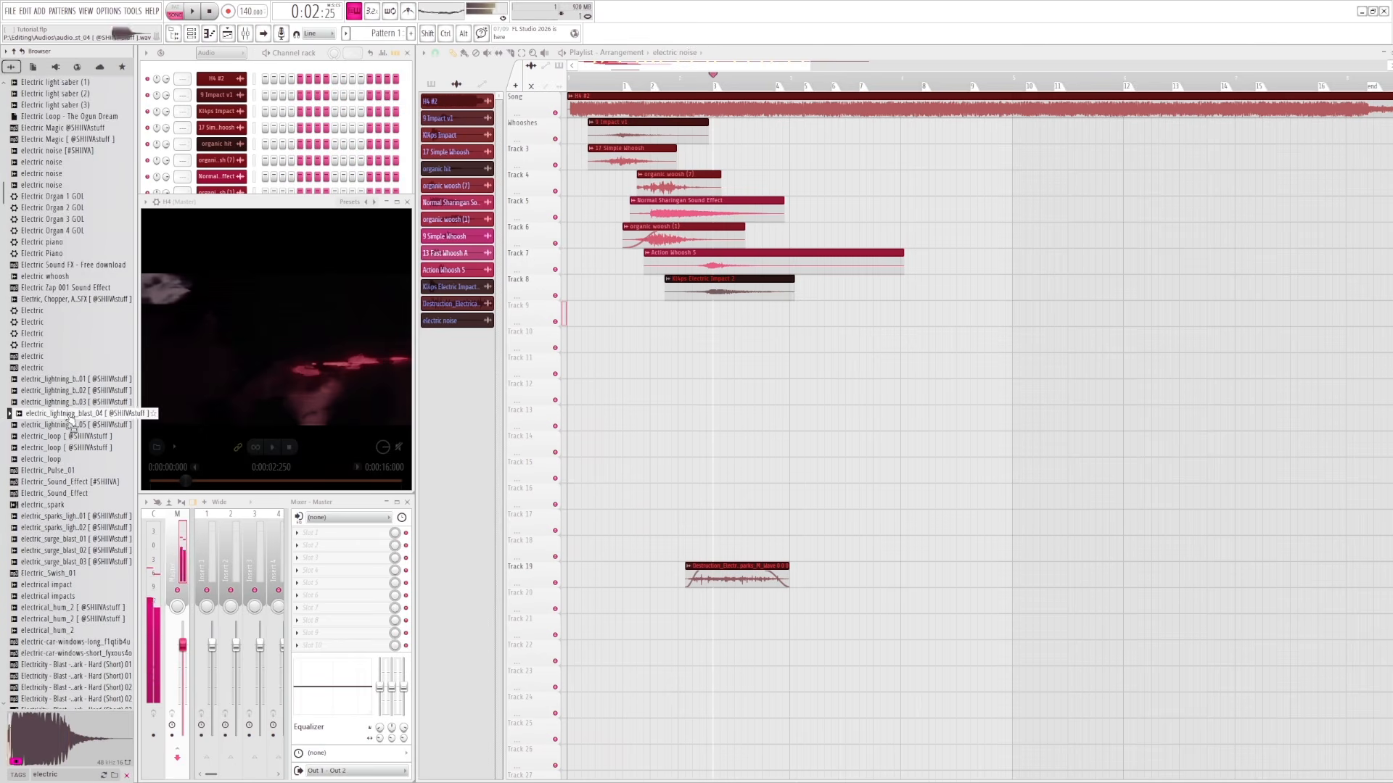
scroll(64, 494, "down", 2)
left_click(58, 518)
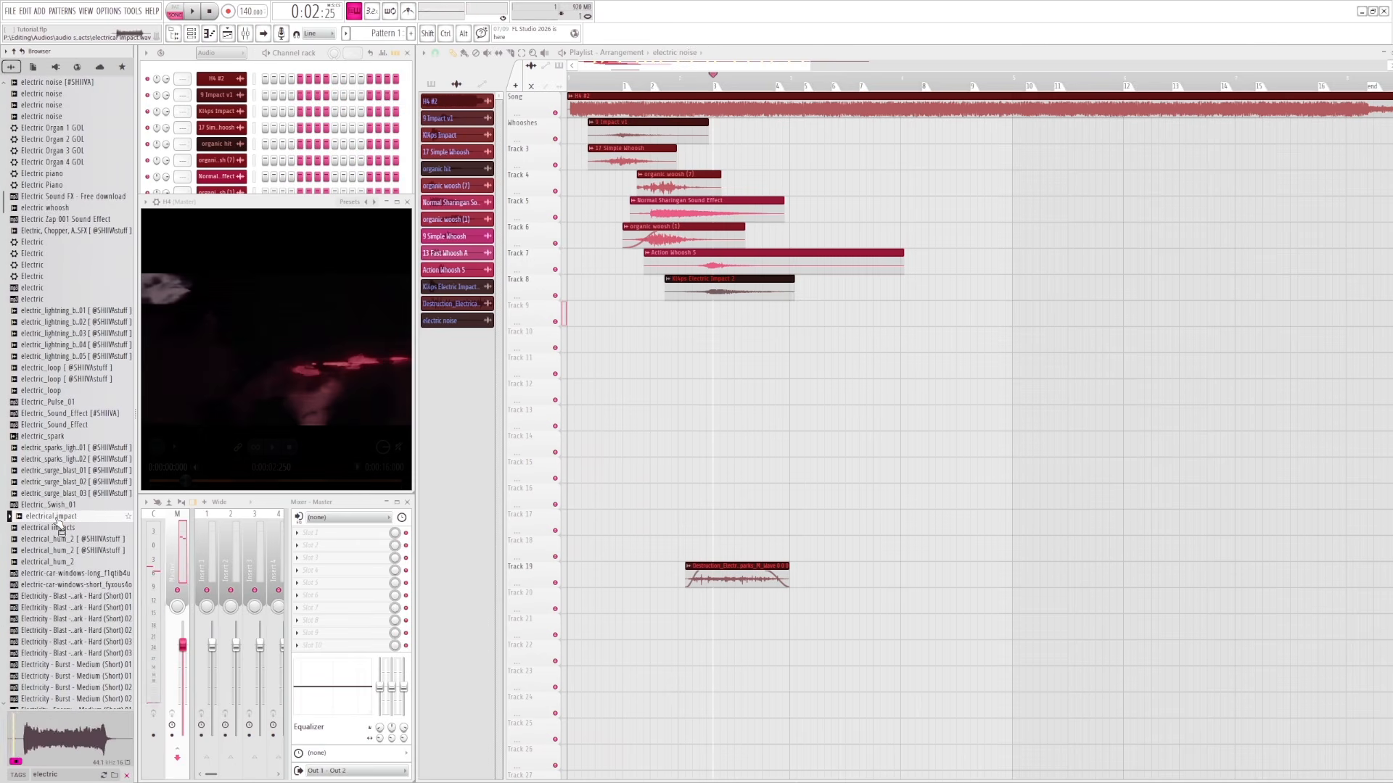
left_click(61, 527)
scroll(80, 595, "down", 4)
left_click(93, 666)
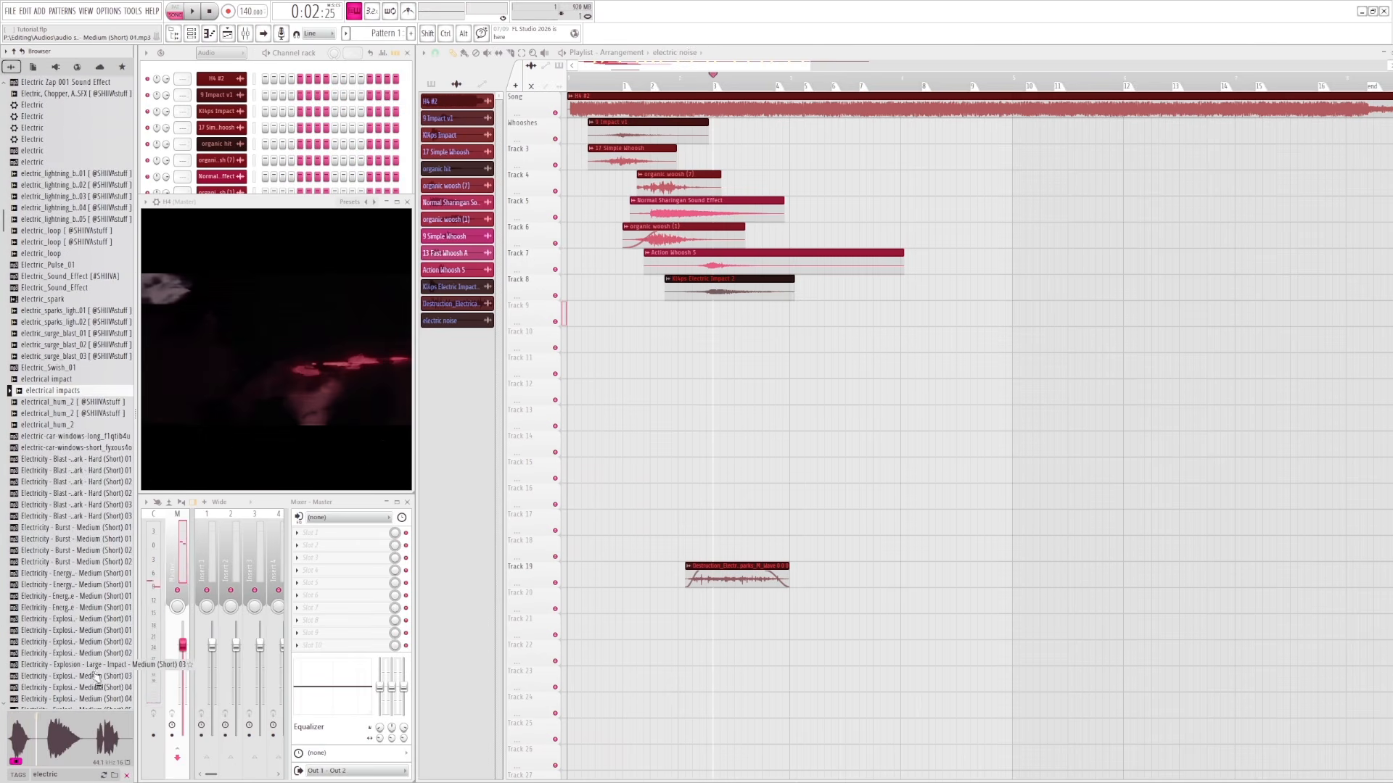
- Search the browser for "riser", audition 01 Bright Riser and place it on Track 24 so that it ends at marker 3
left_click(43, 774)
type("riser")
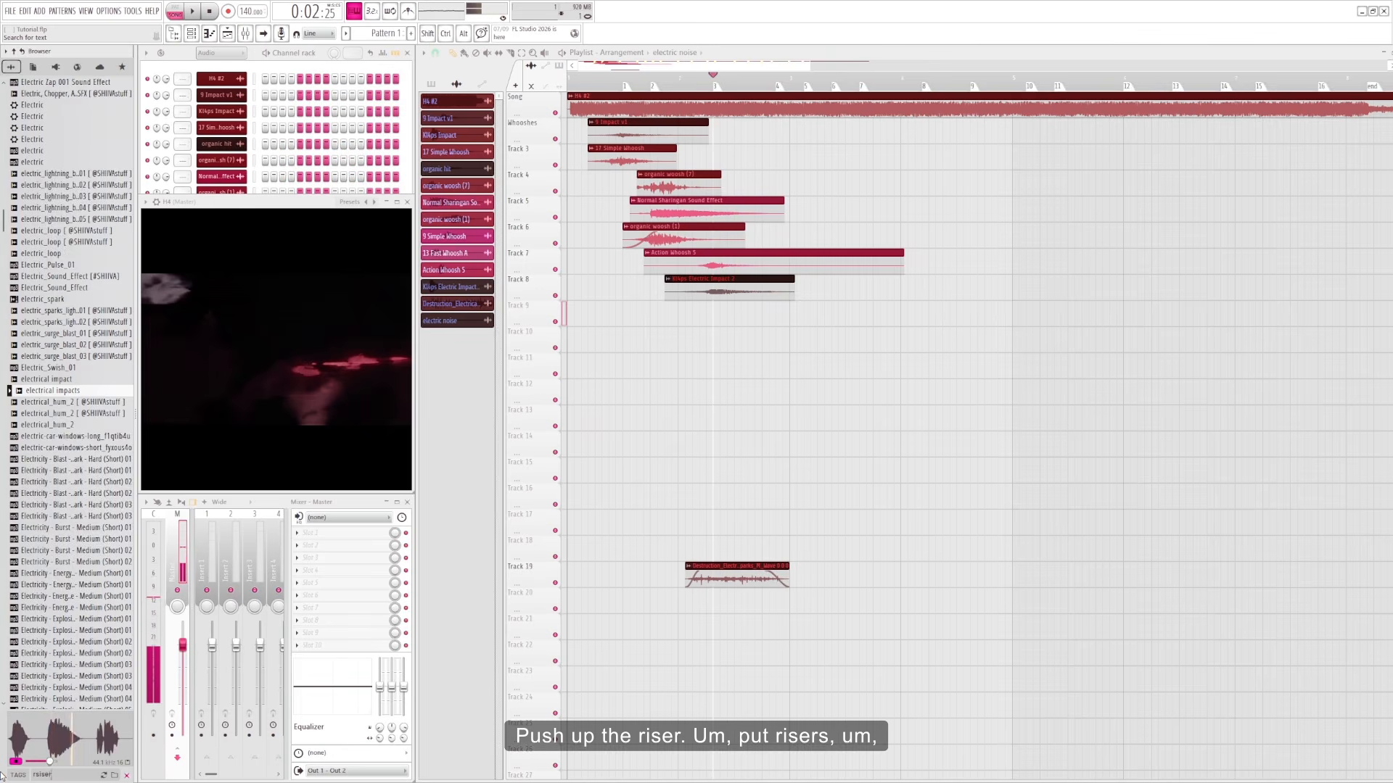
key("BackSpace")
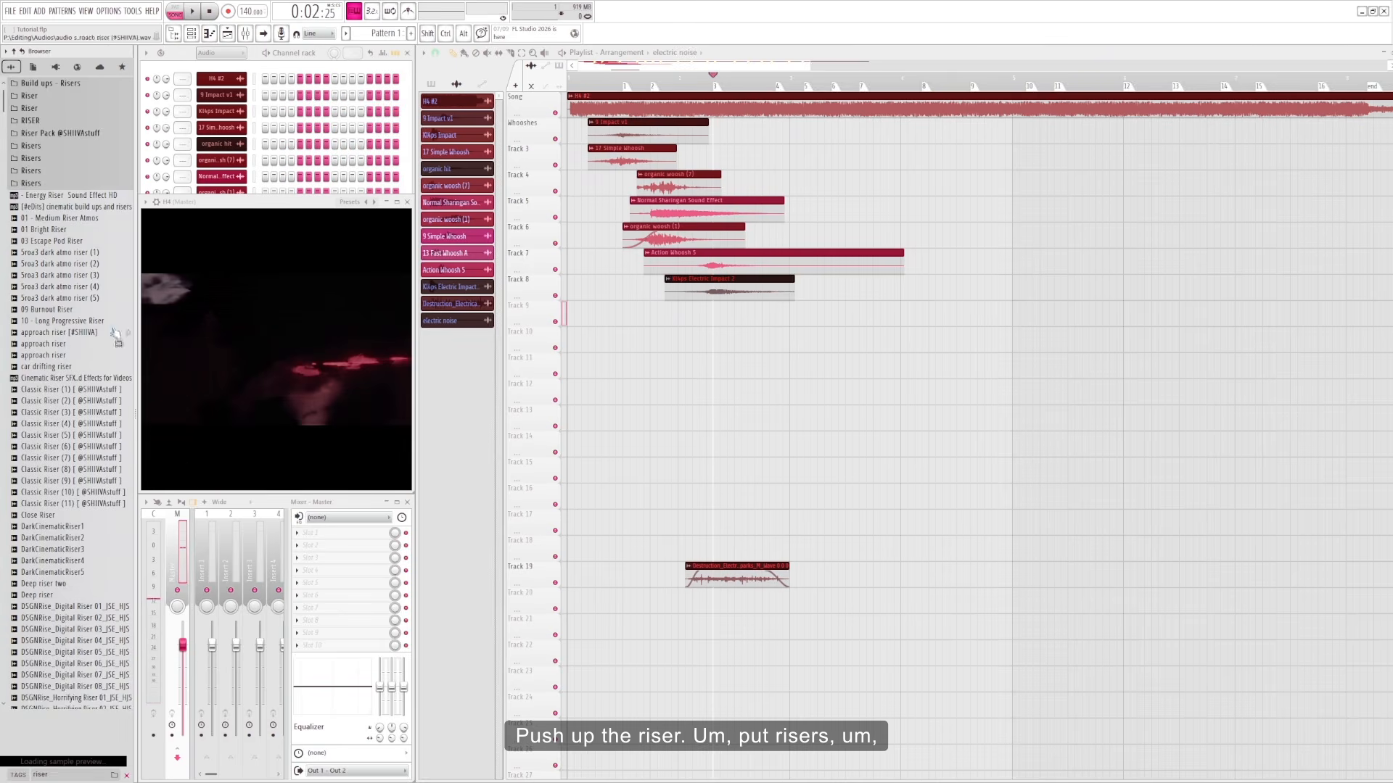
left_click(64, 230)
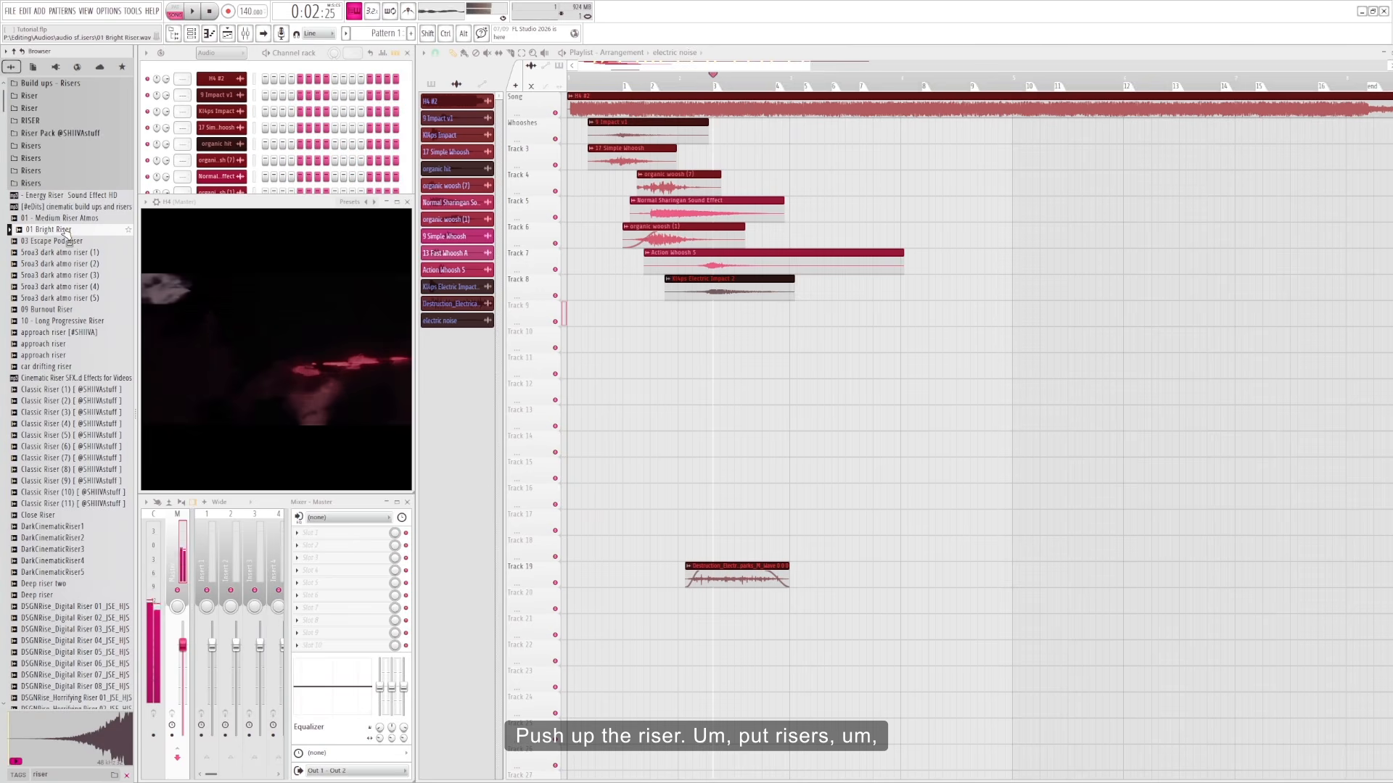
left_click_drag(755, 382, 713, 532)
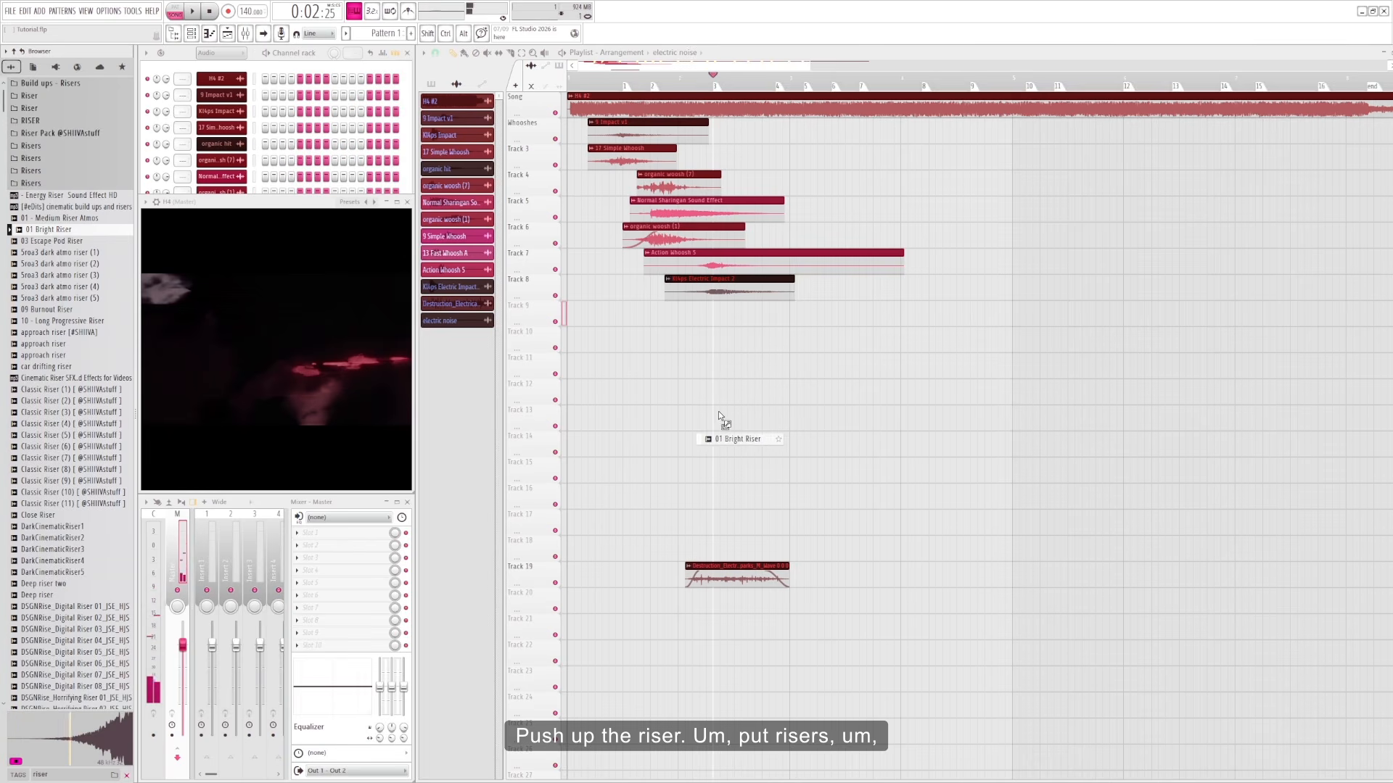
left_click_drag(715, 420, 668, 695)
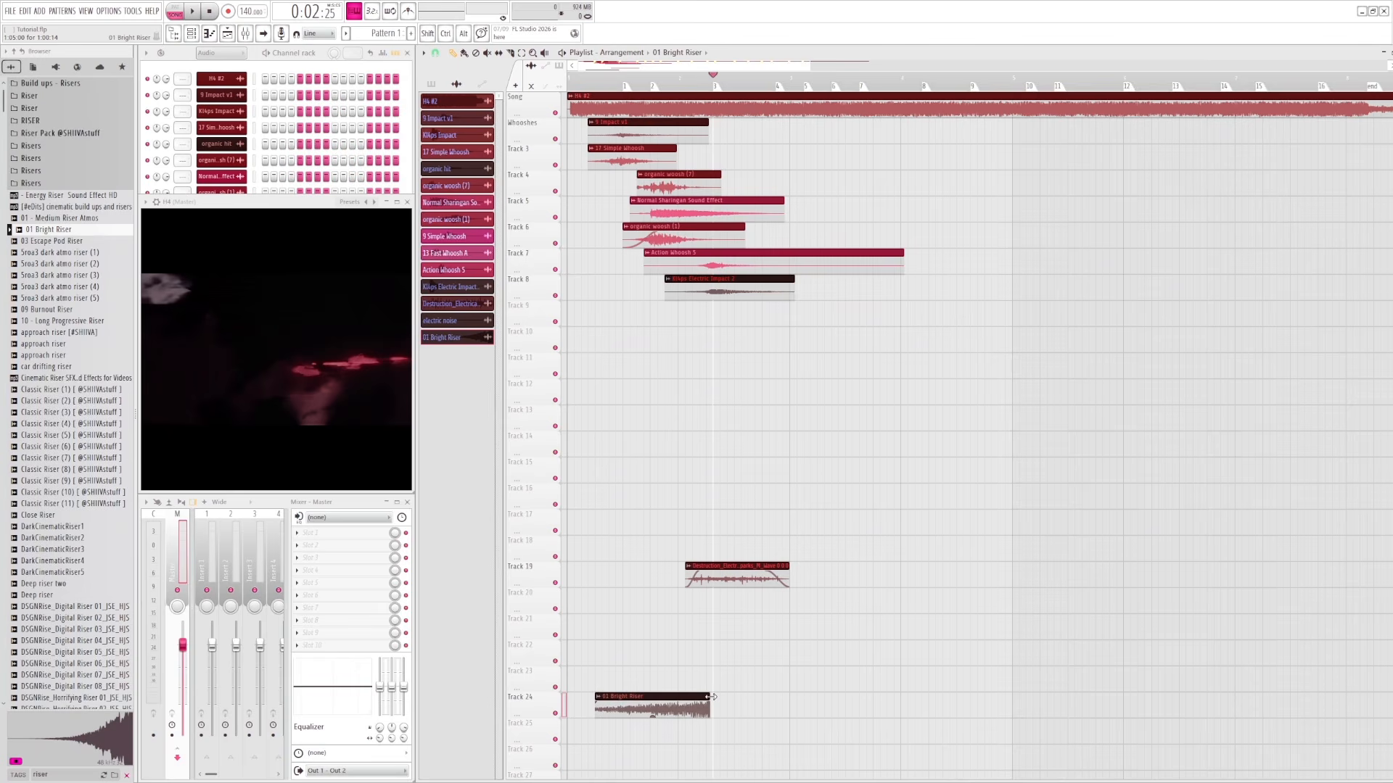
- Extend 01 Bright Riser on Track 24 slightly past marker 3, fade it in and adjust its gain while replaying, and save the project
left_click_drag(702, 696, 691, 696)
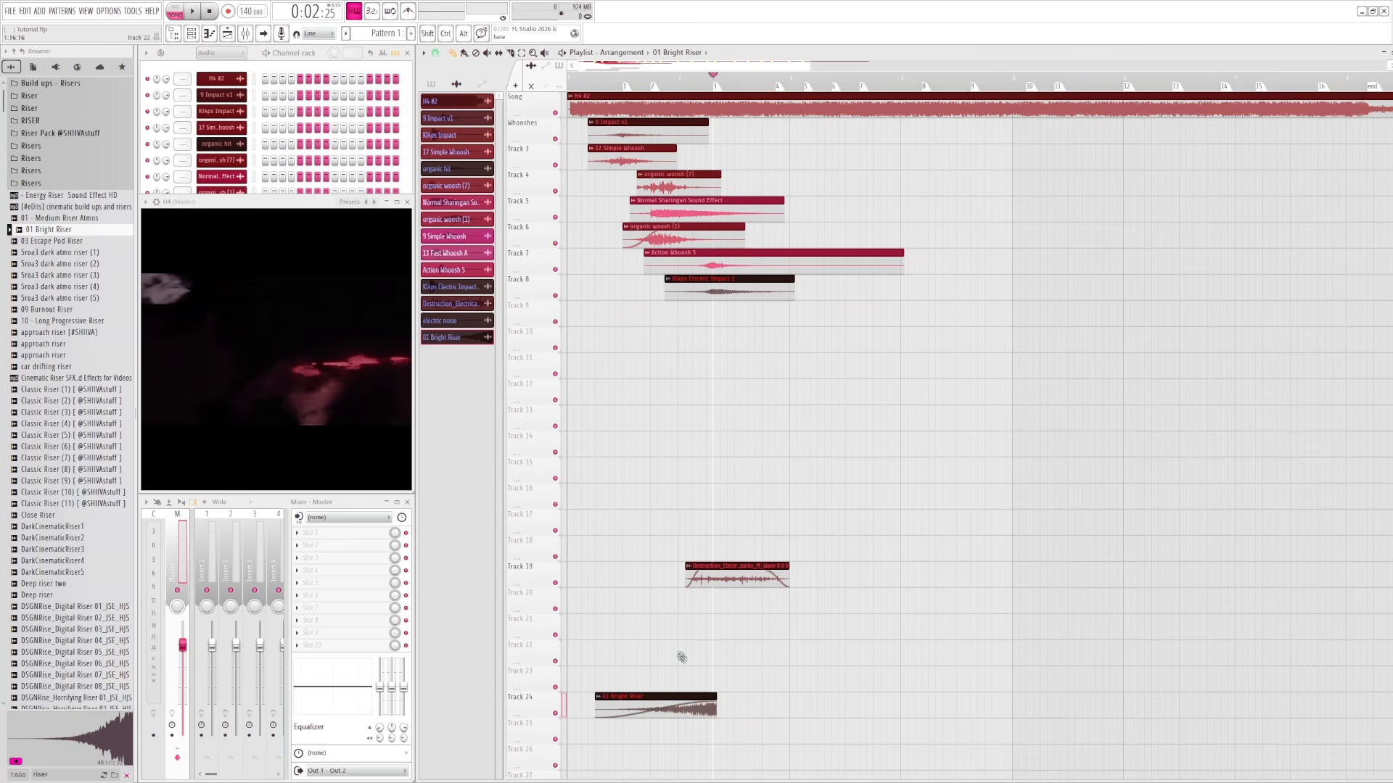
key("space")
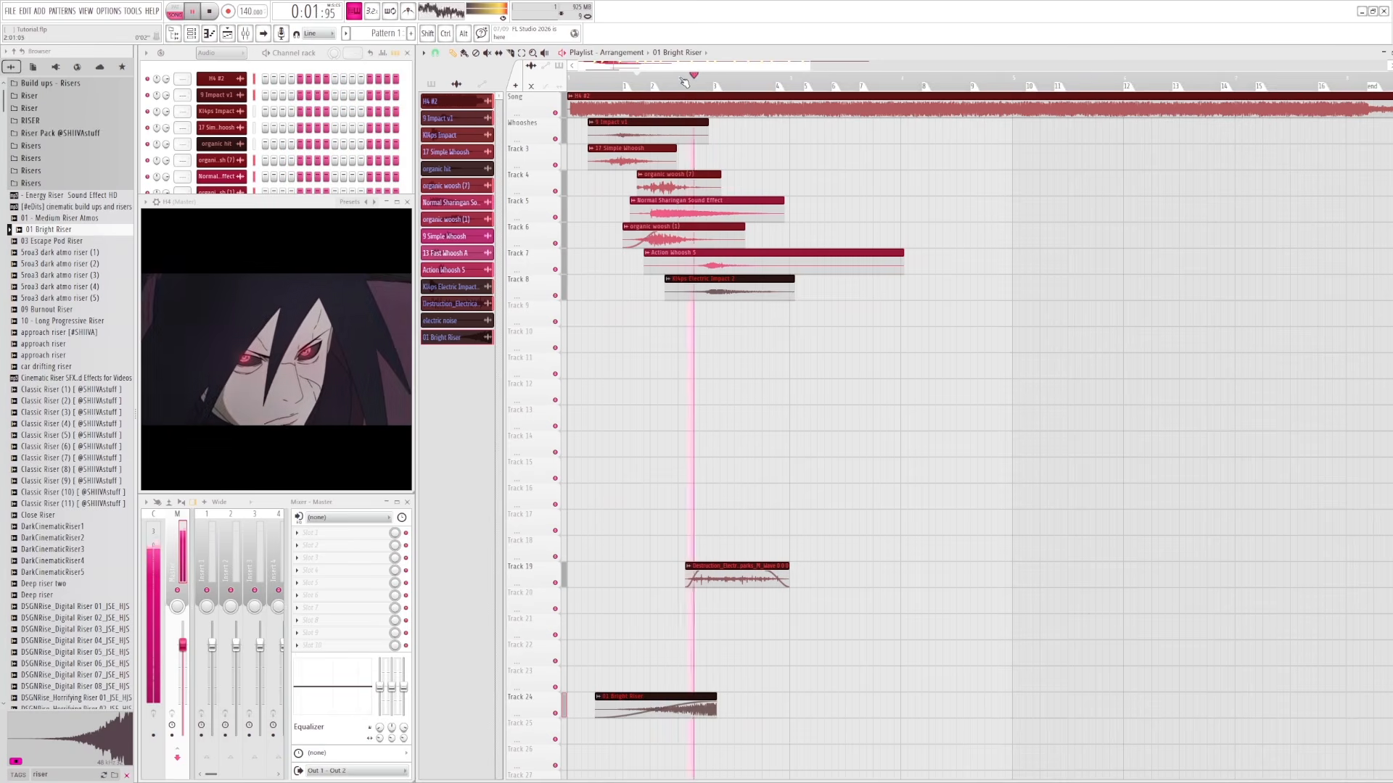
left_click(710, 79)
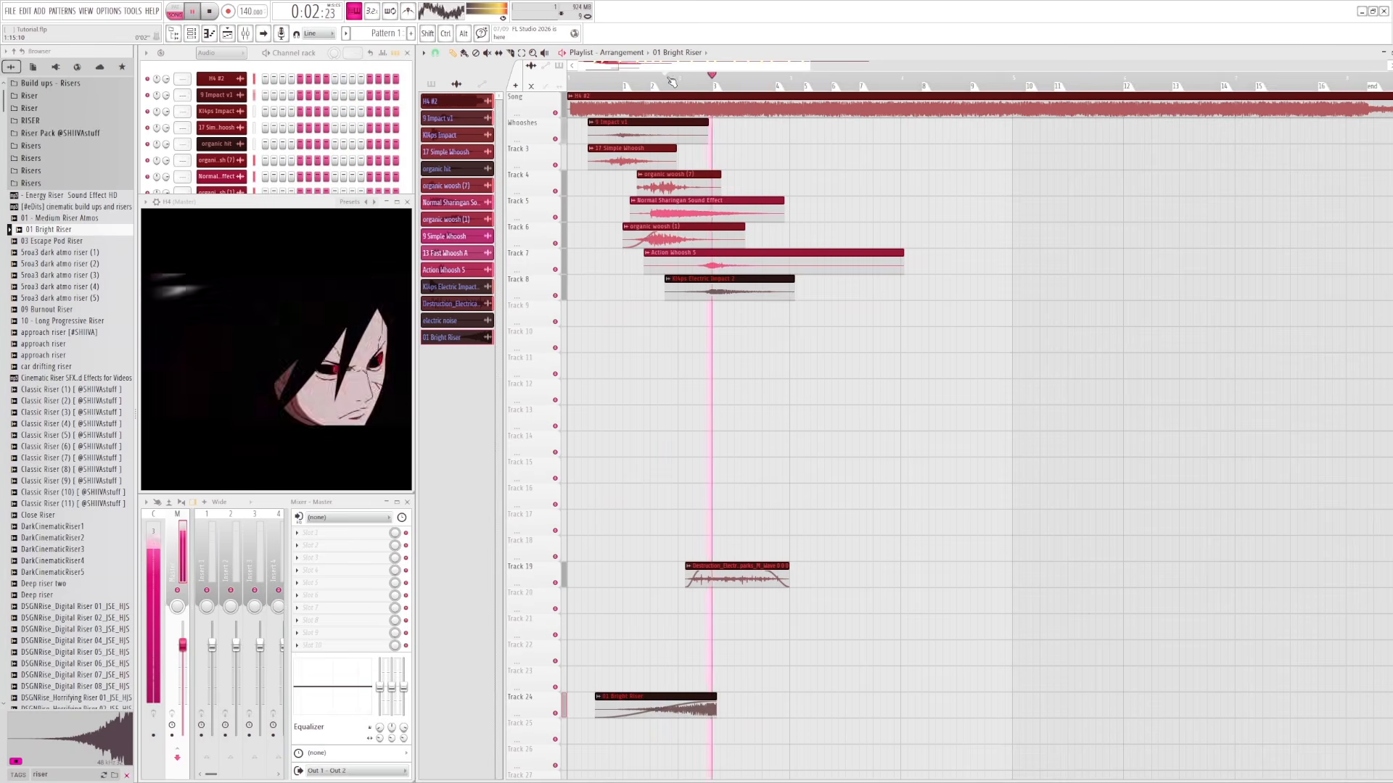
key("space")
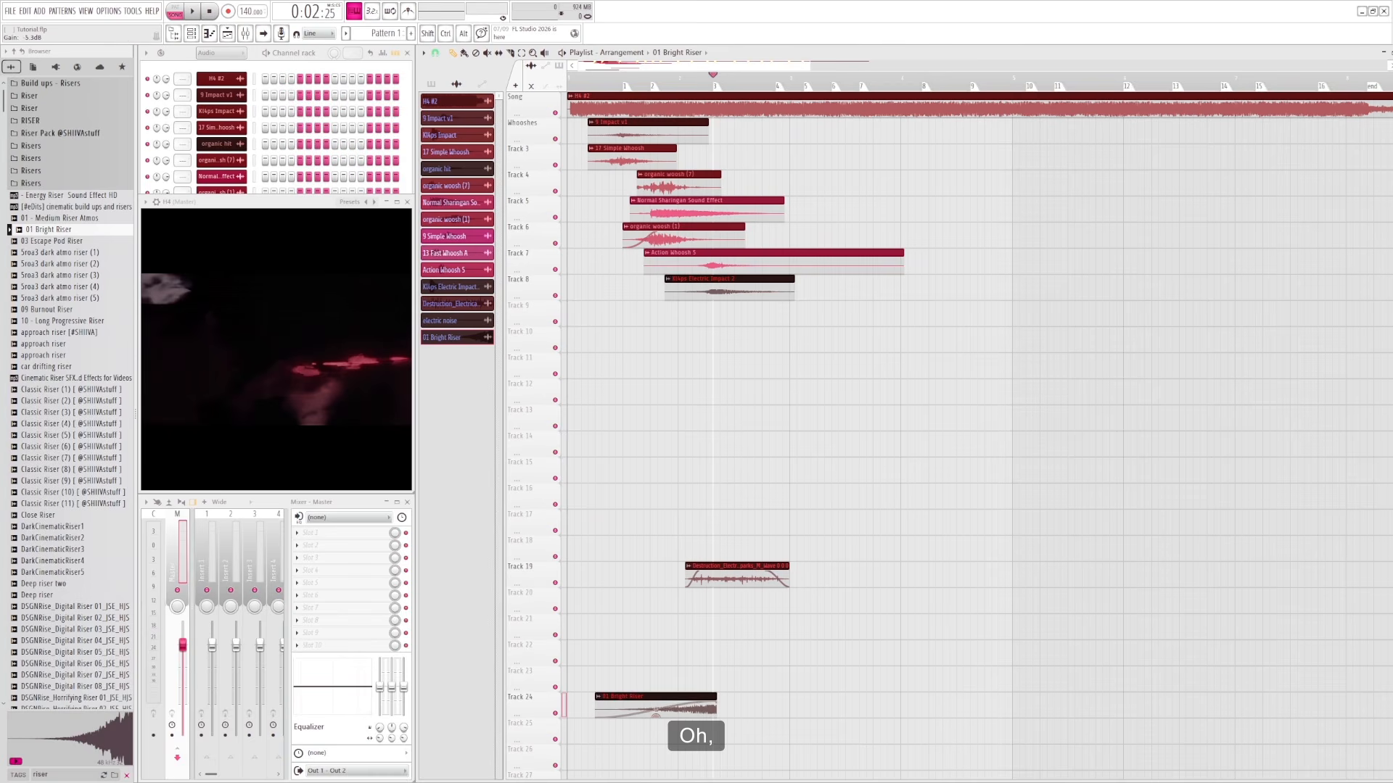
left_click(662, 78)
key("space")
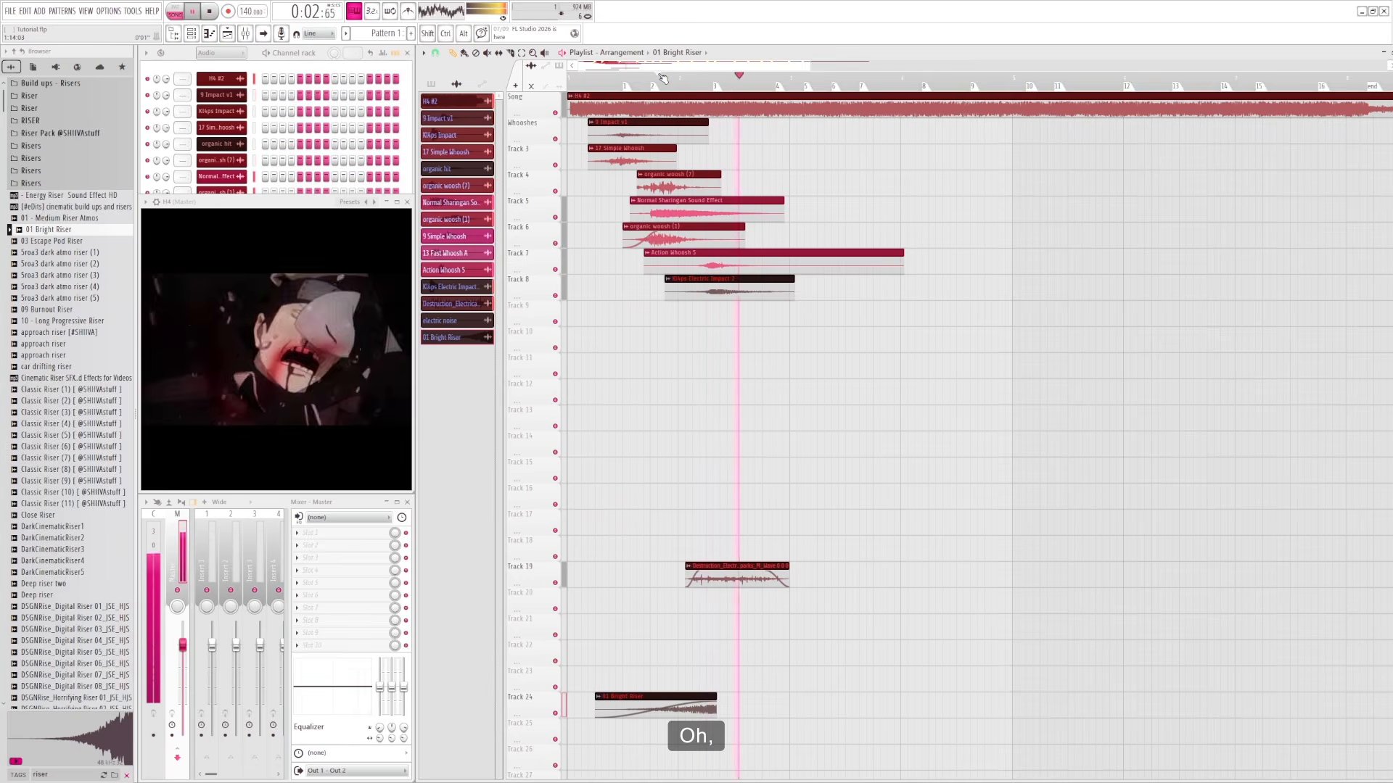
key("ctrl+s")
- Replay the opening of the song several times from different start points to check the riser's lead-in to marker 3 against the video
left_click(570, 77)
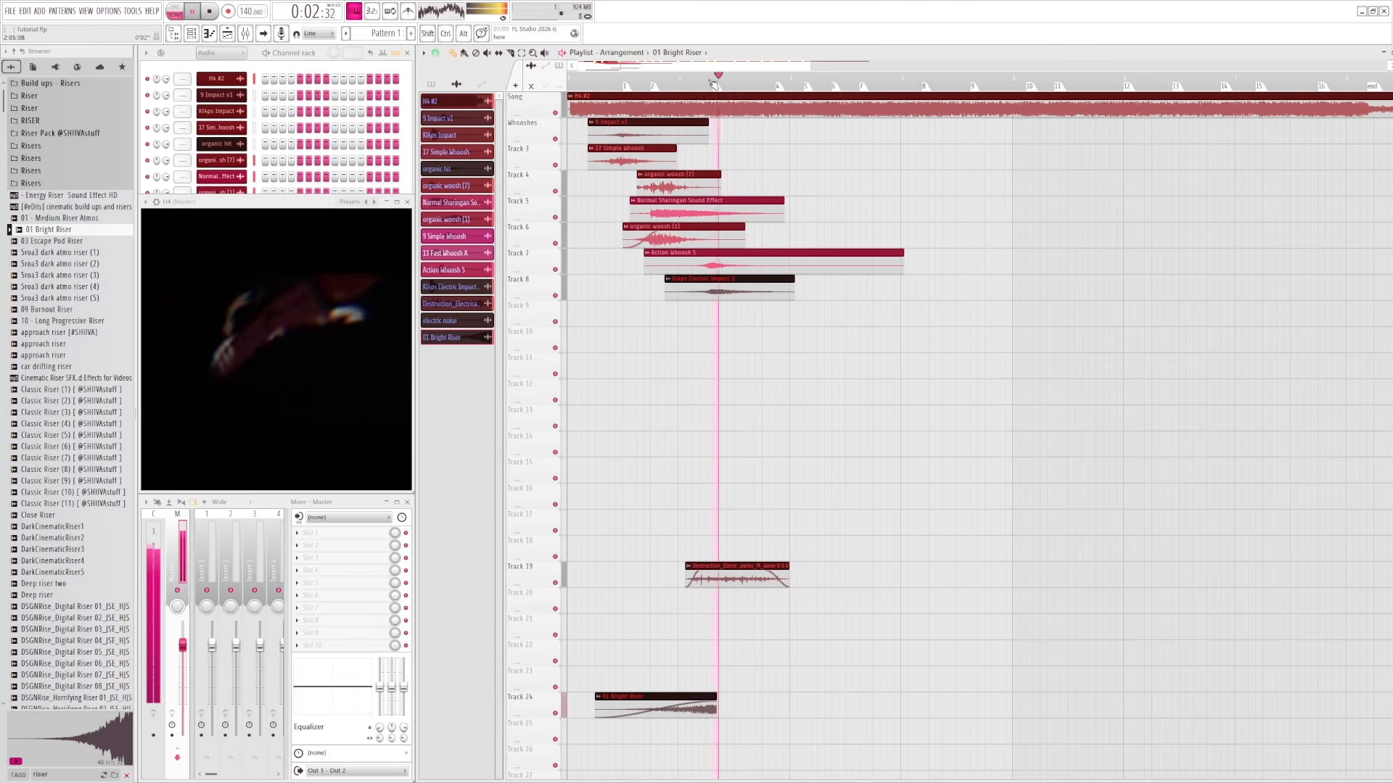
key("space")
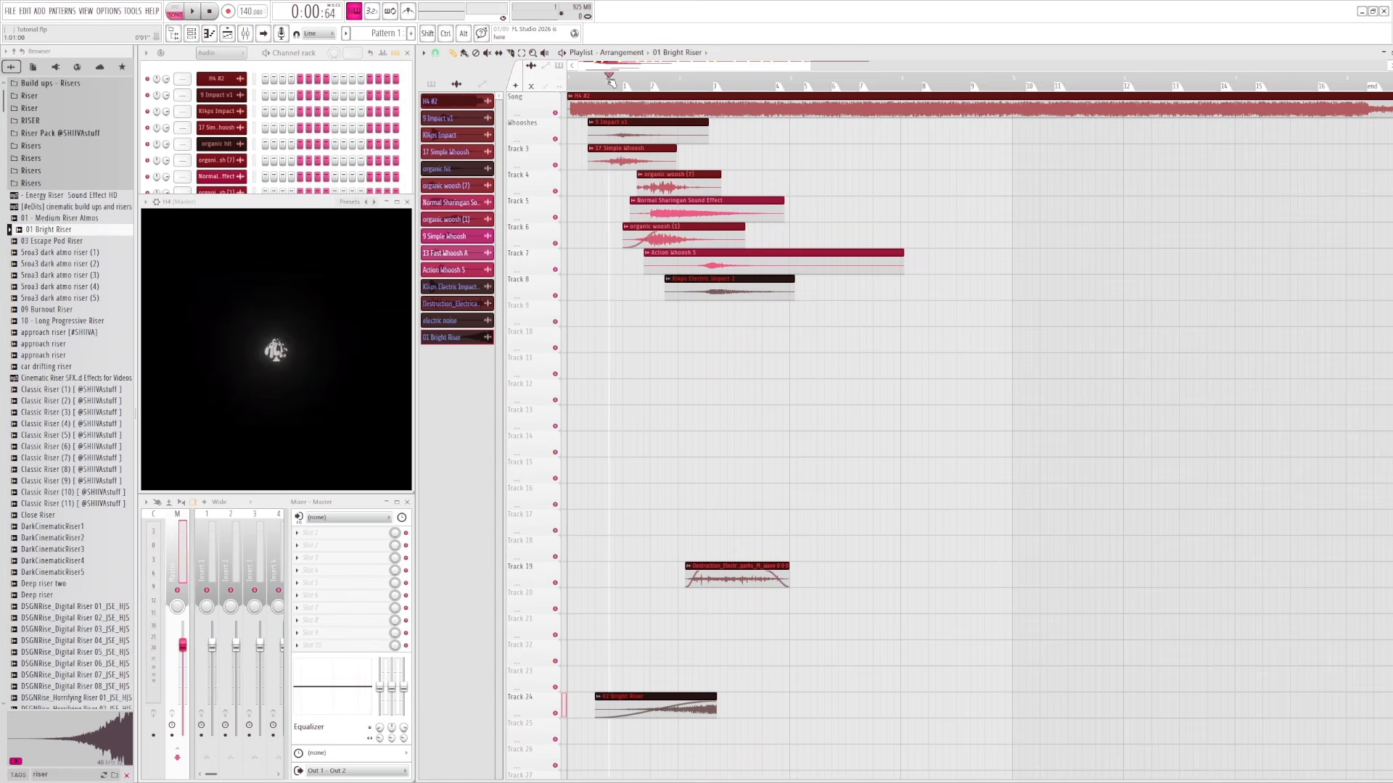
key("space")
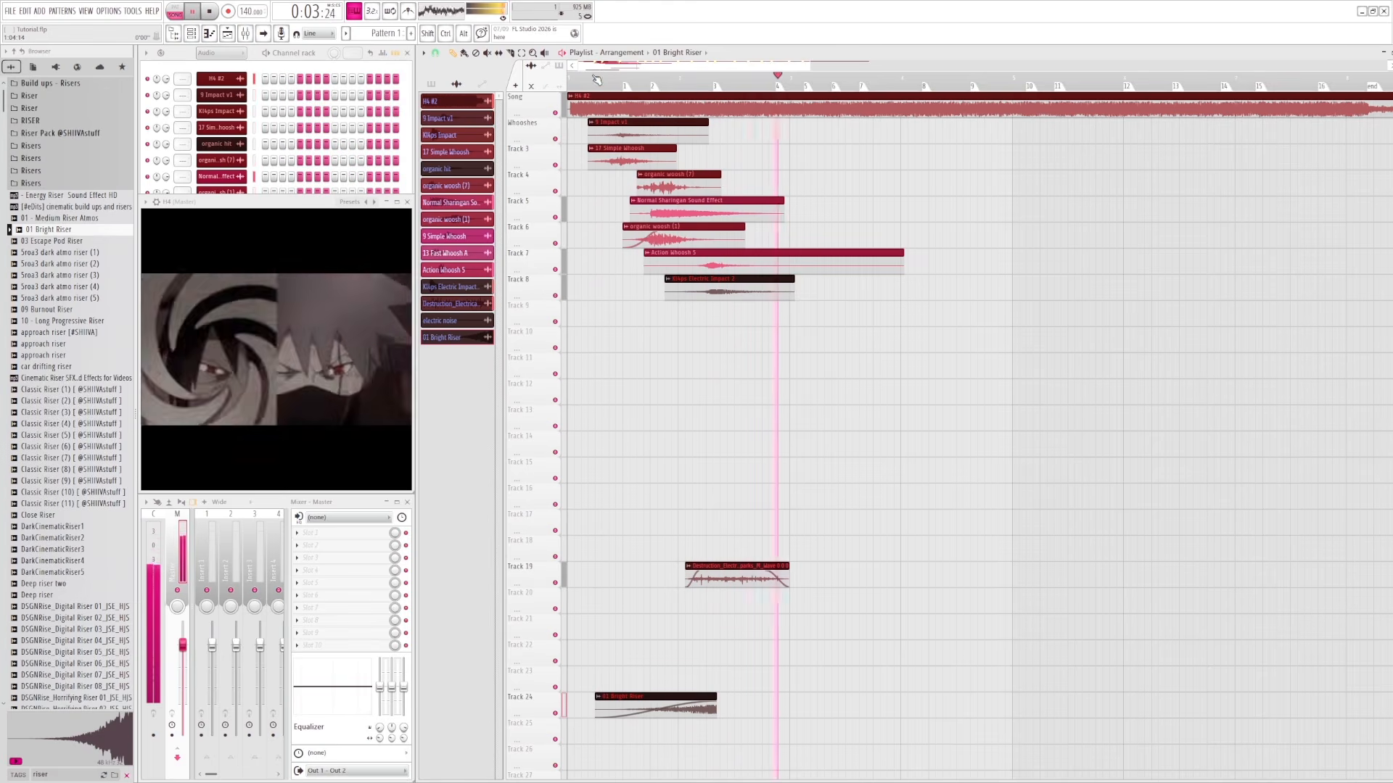
left_click(594, 76)
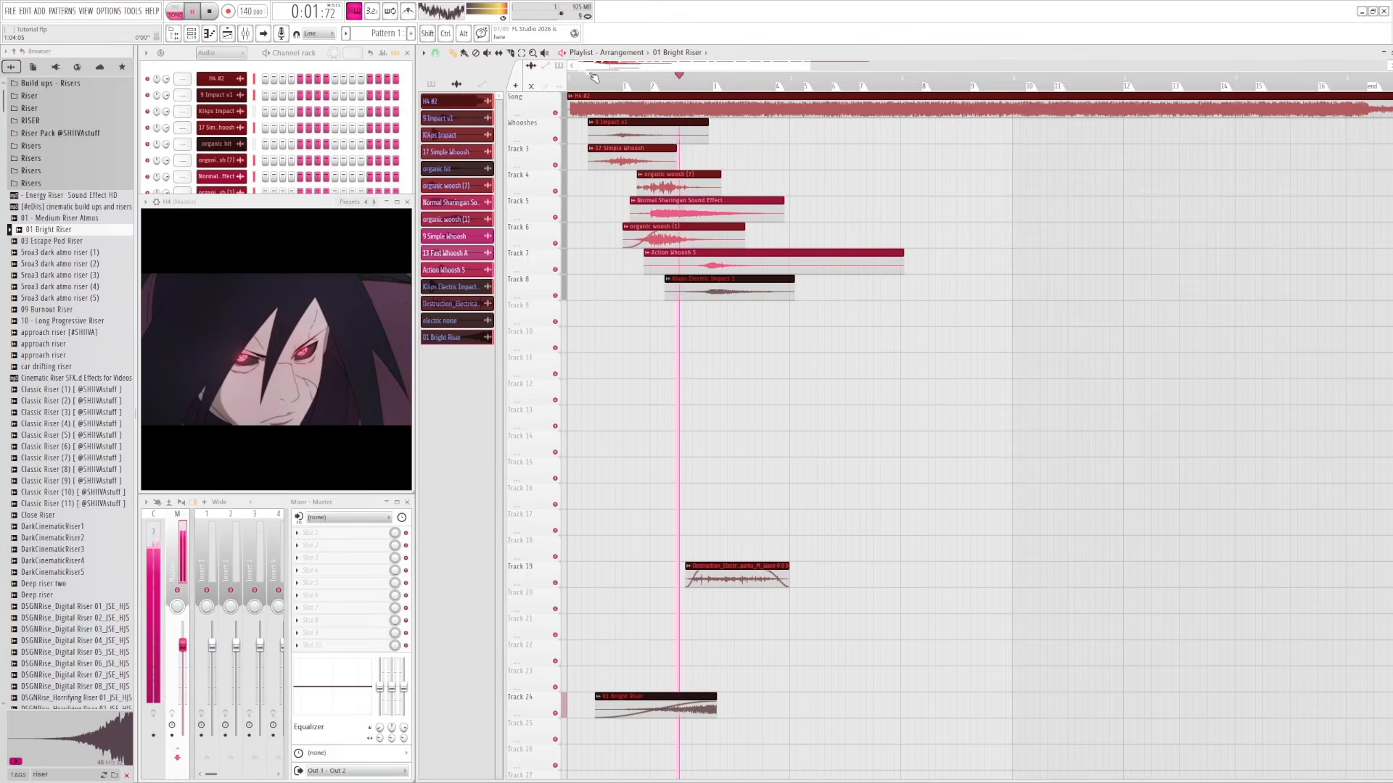
left_click(593, 76)
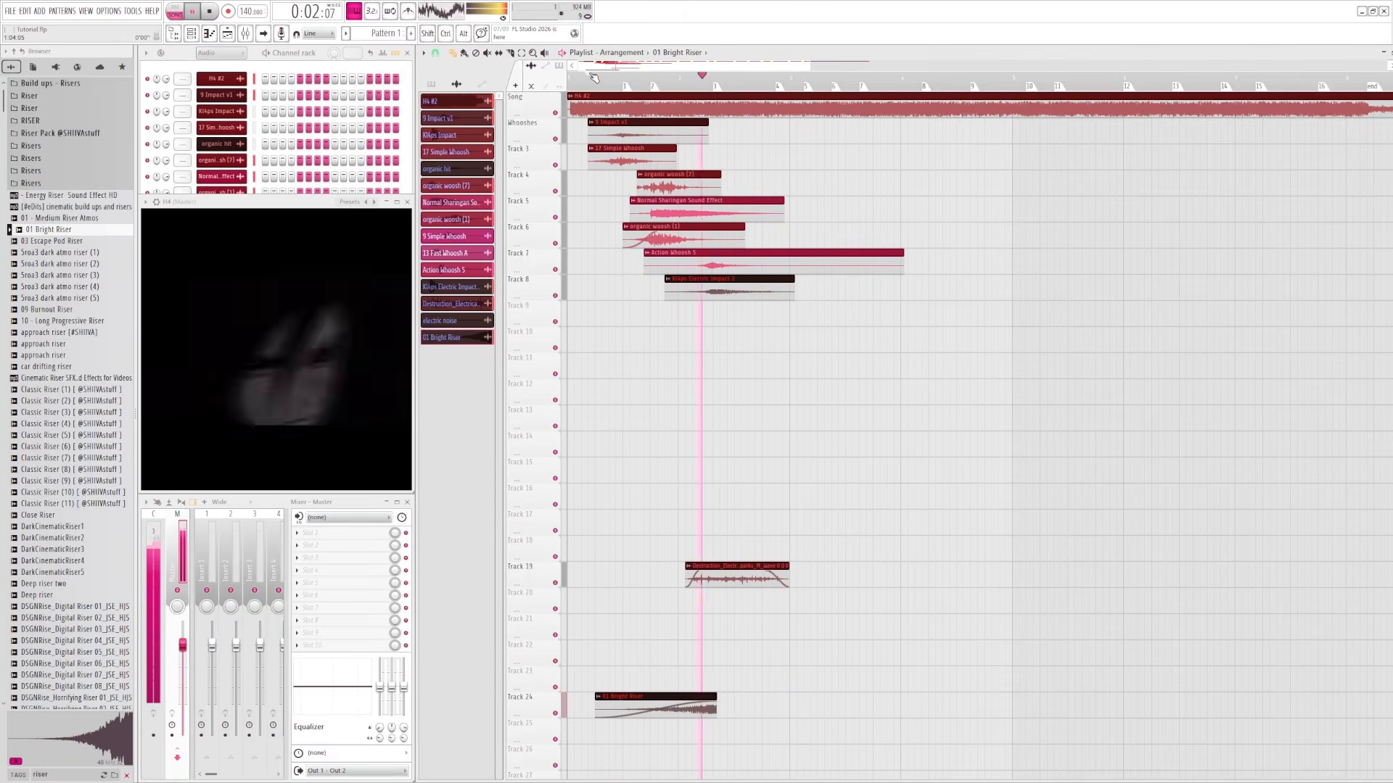
left_click(653, 82)
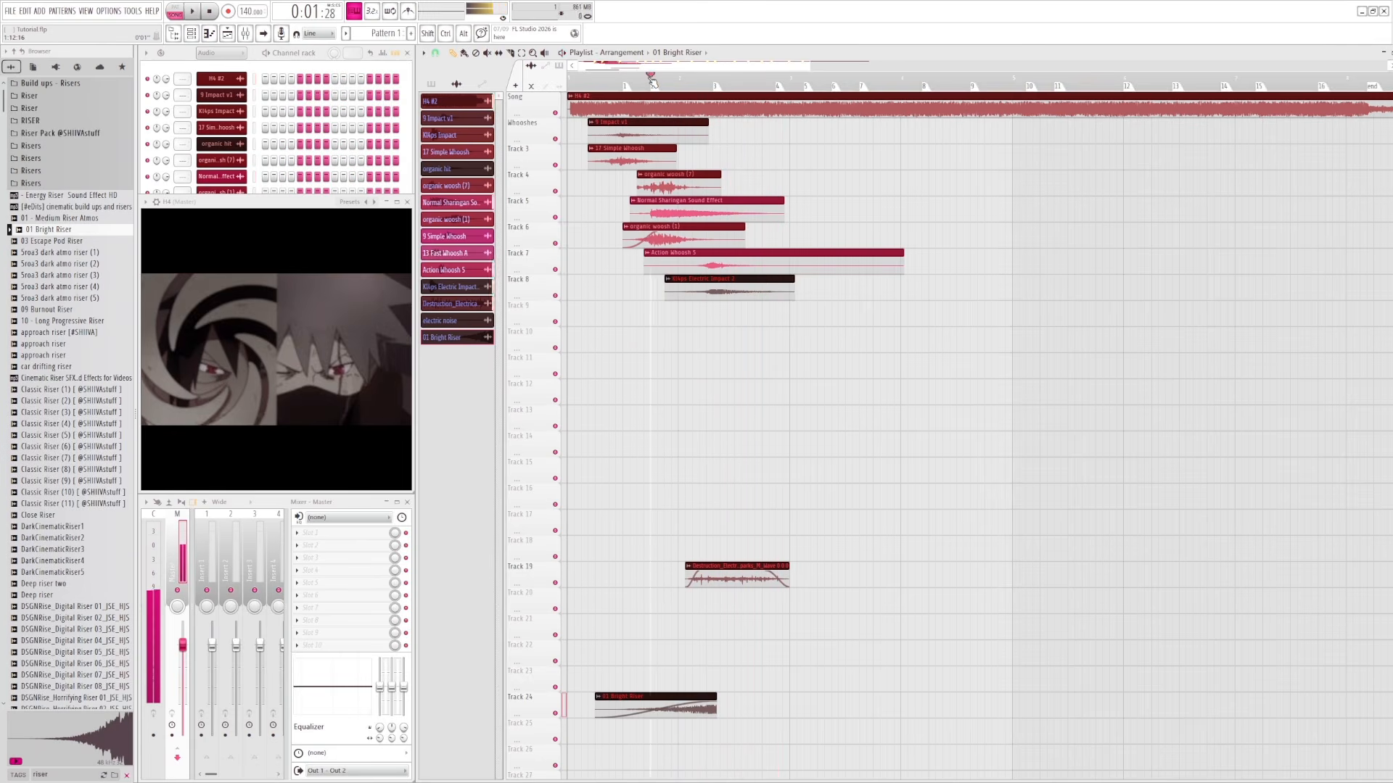
key("space")
left_click(633, 76)
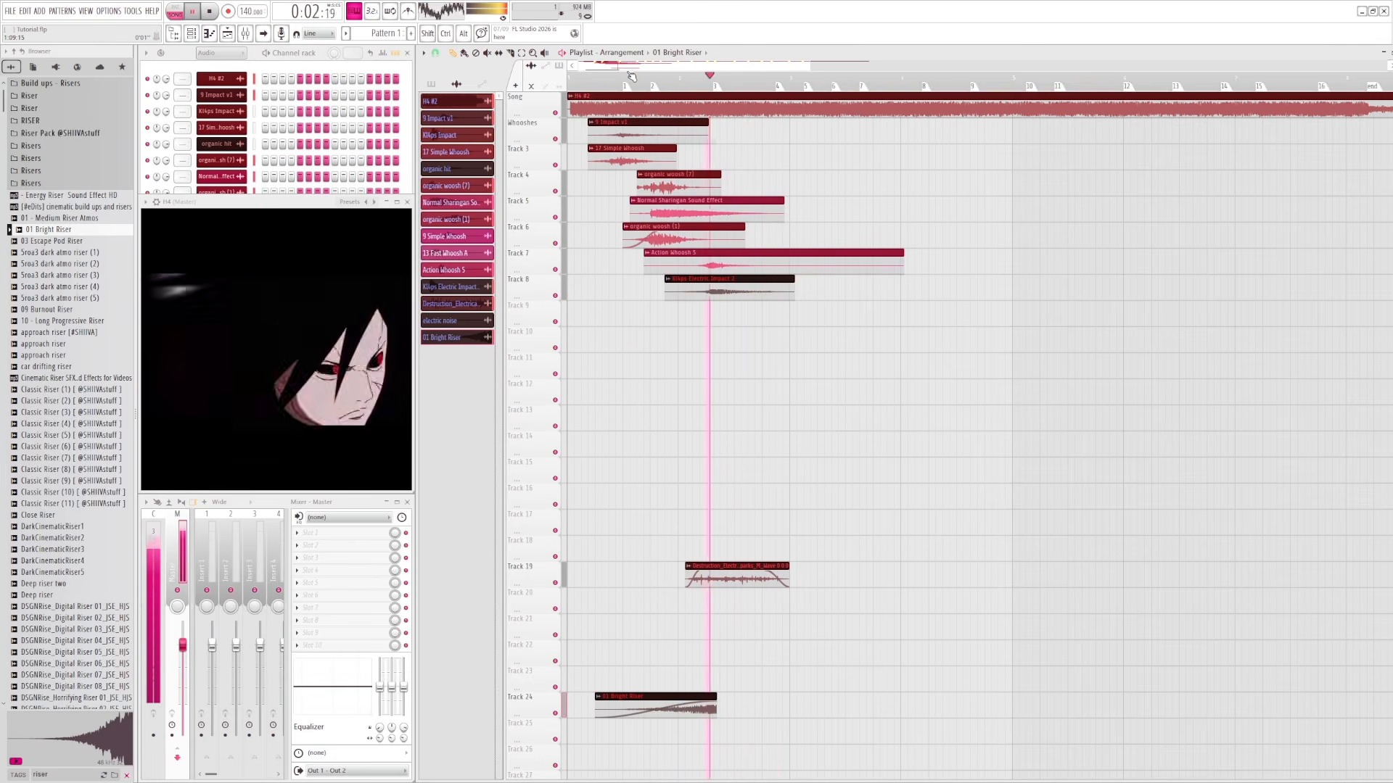
key("space")
- Return the playhead to marker 3, search the browser for "rock break" and audition the zag rock break, rockbreak1 and Rock break samples
left_click_drag(633, 77, 721, 76)
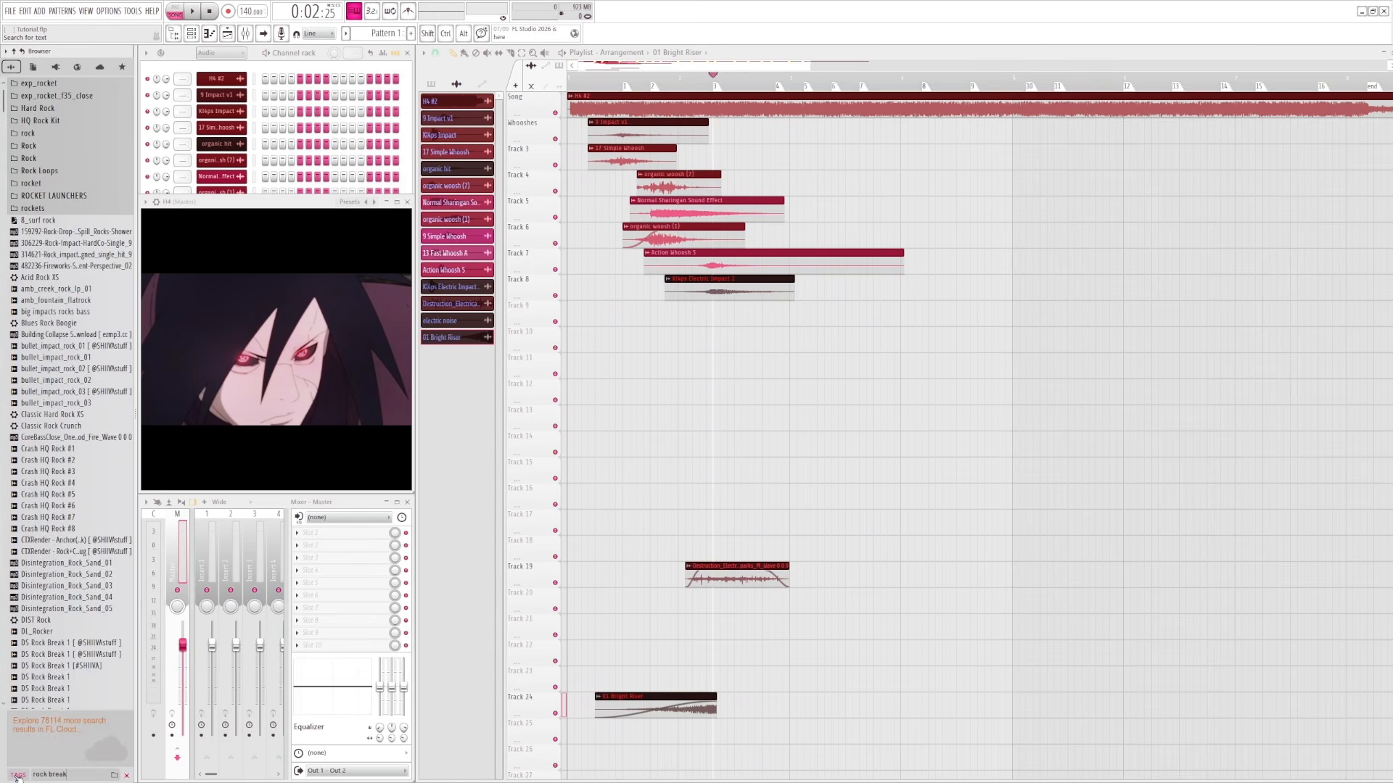
left_click(49, 209)
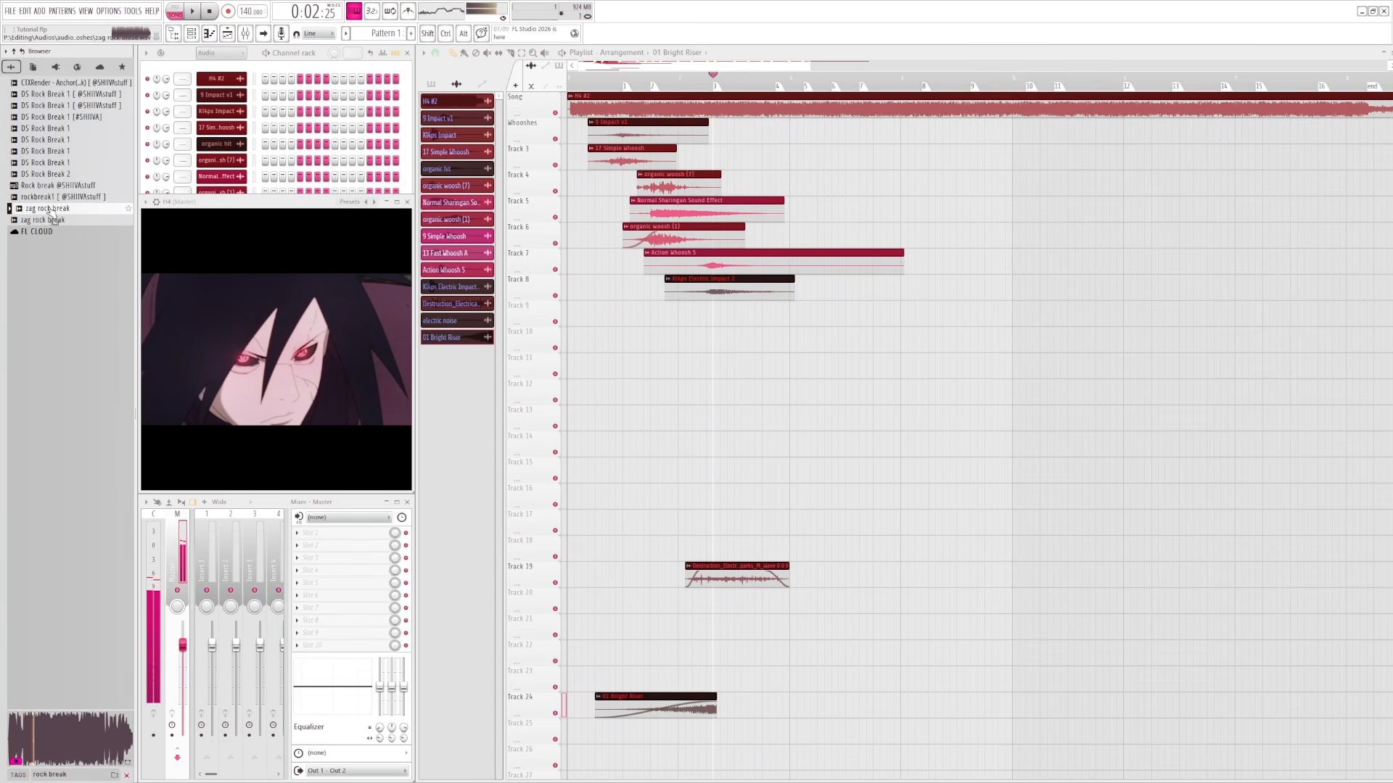
left_click(48, 219)
left_click(49, 197)
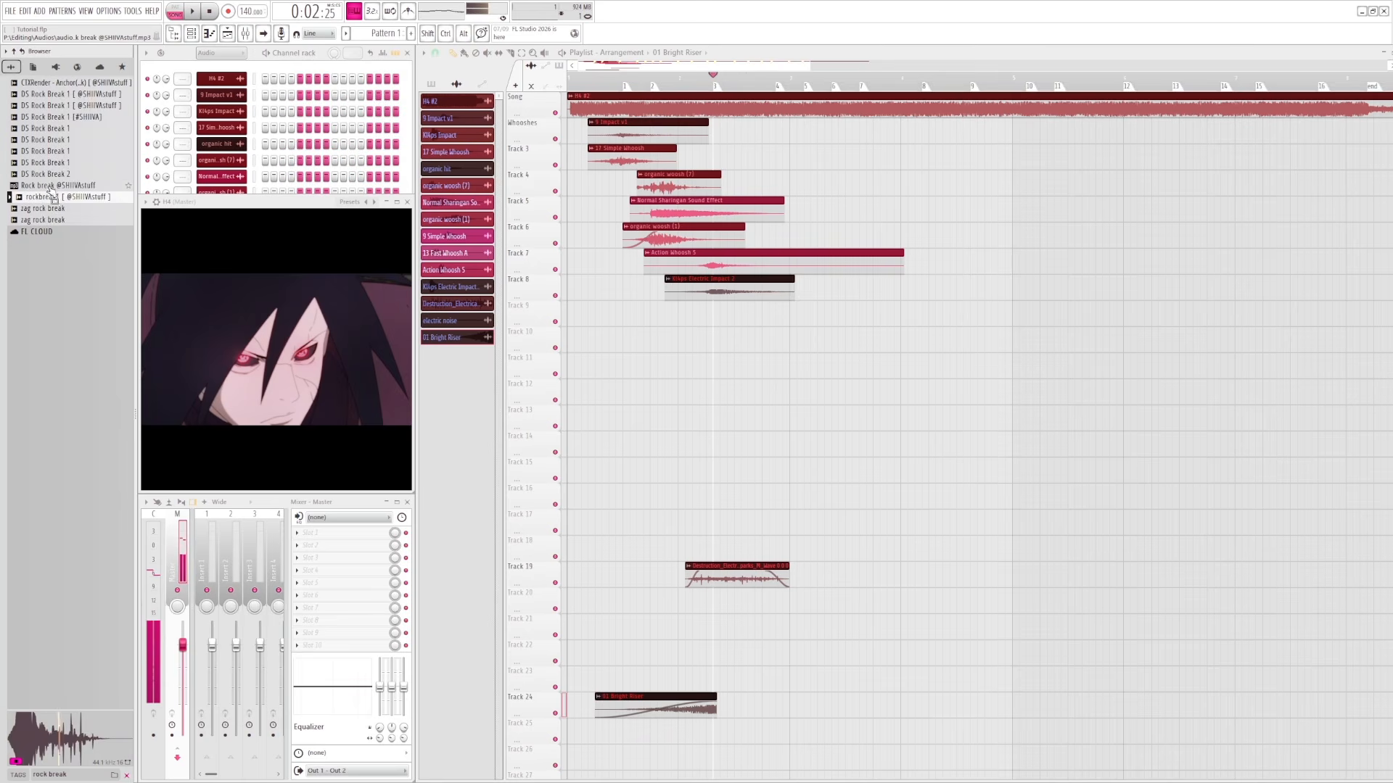
left_click(49, 186)
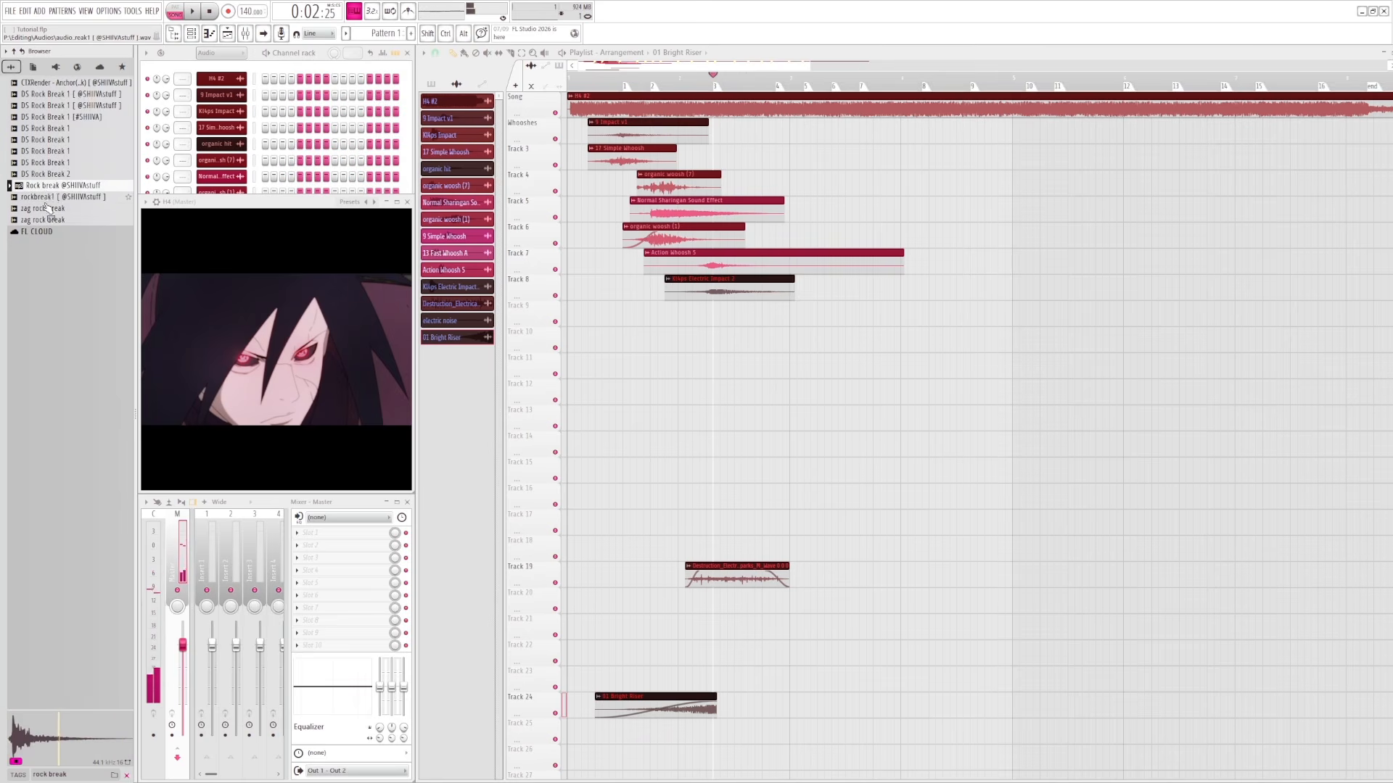
left_click(45, 201)
- Place the Rock break sample on Track 9 so that it starts at marker 3, replaying the section to check its timing
left_click(48, 186)
left_click_drag(180, 212, 734, 305)
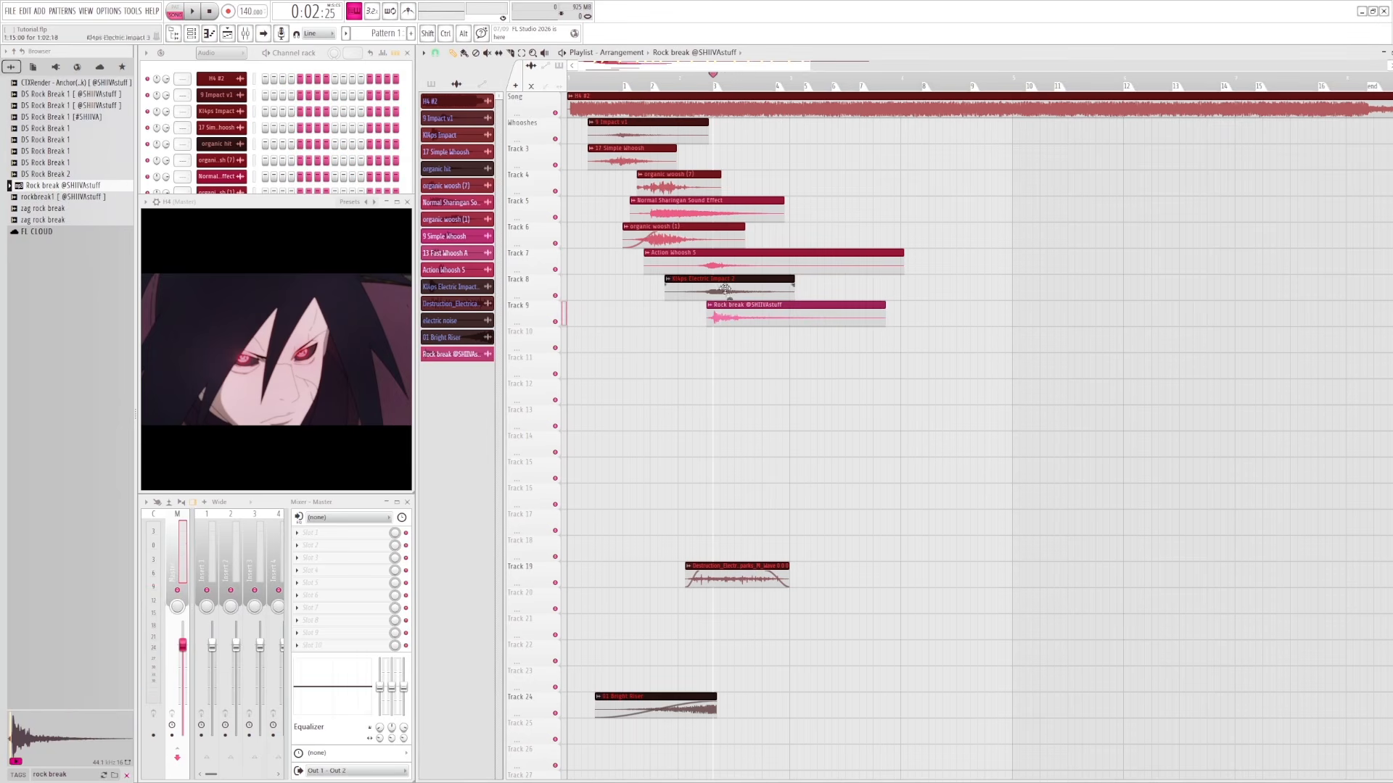
mouse_move(713, 79)
left_mouse_down()
mouse_move(729, 77)
mouse_move(692, 79)
left_mouse_up()
key("space")
left_click(709, 78)
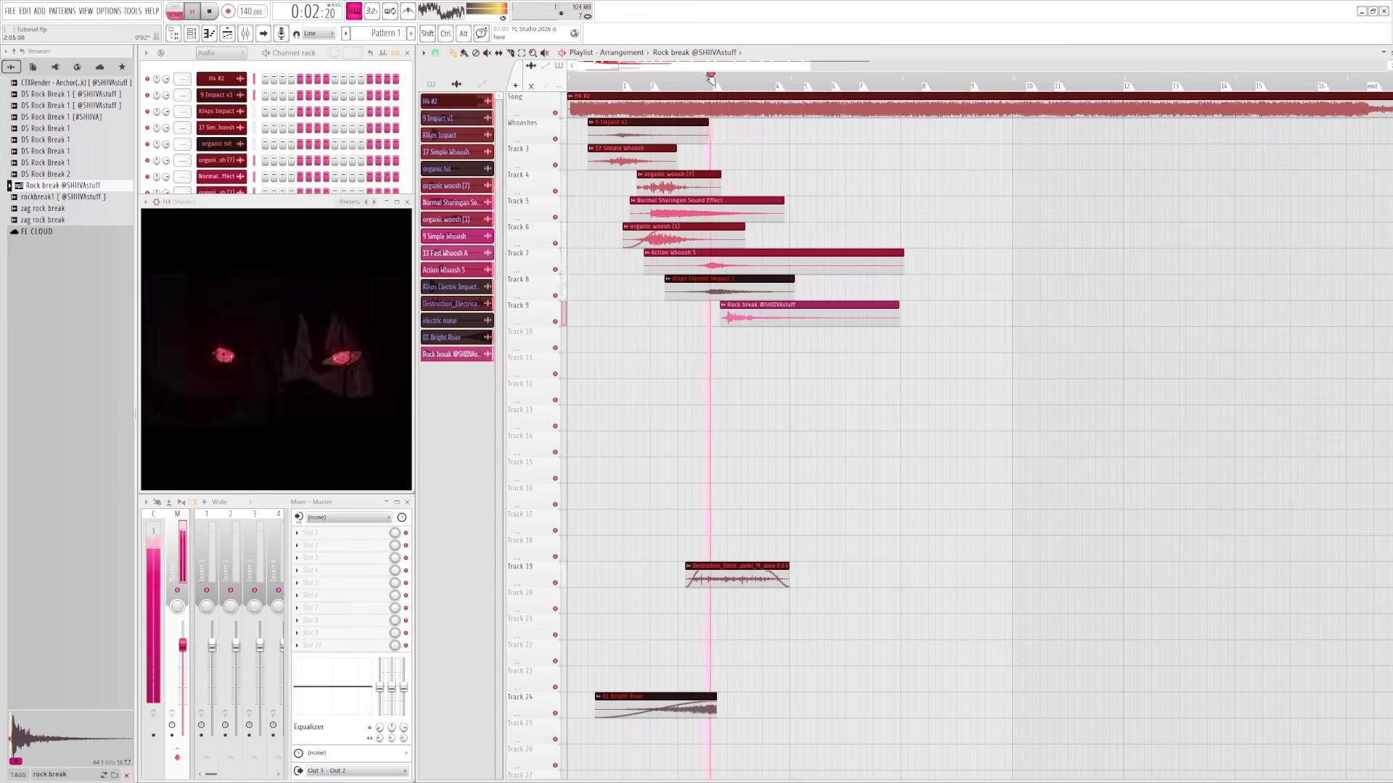
key("space")
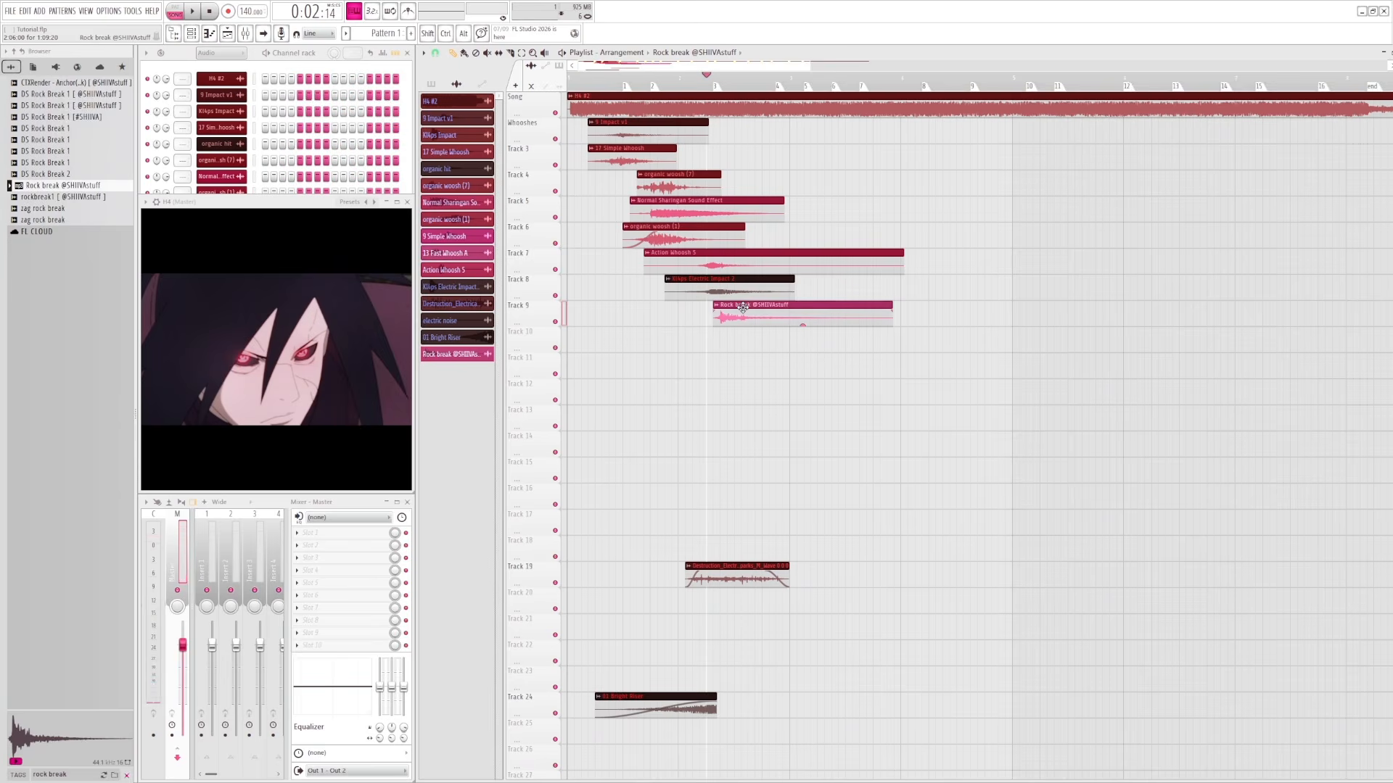
key("space")
left_click(687, 78)
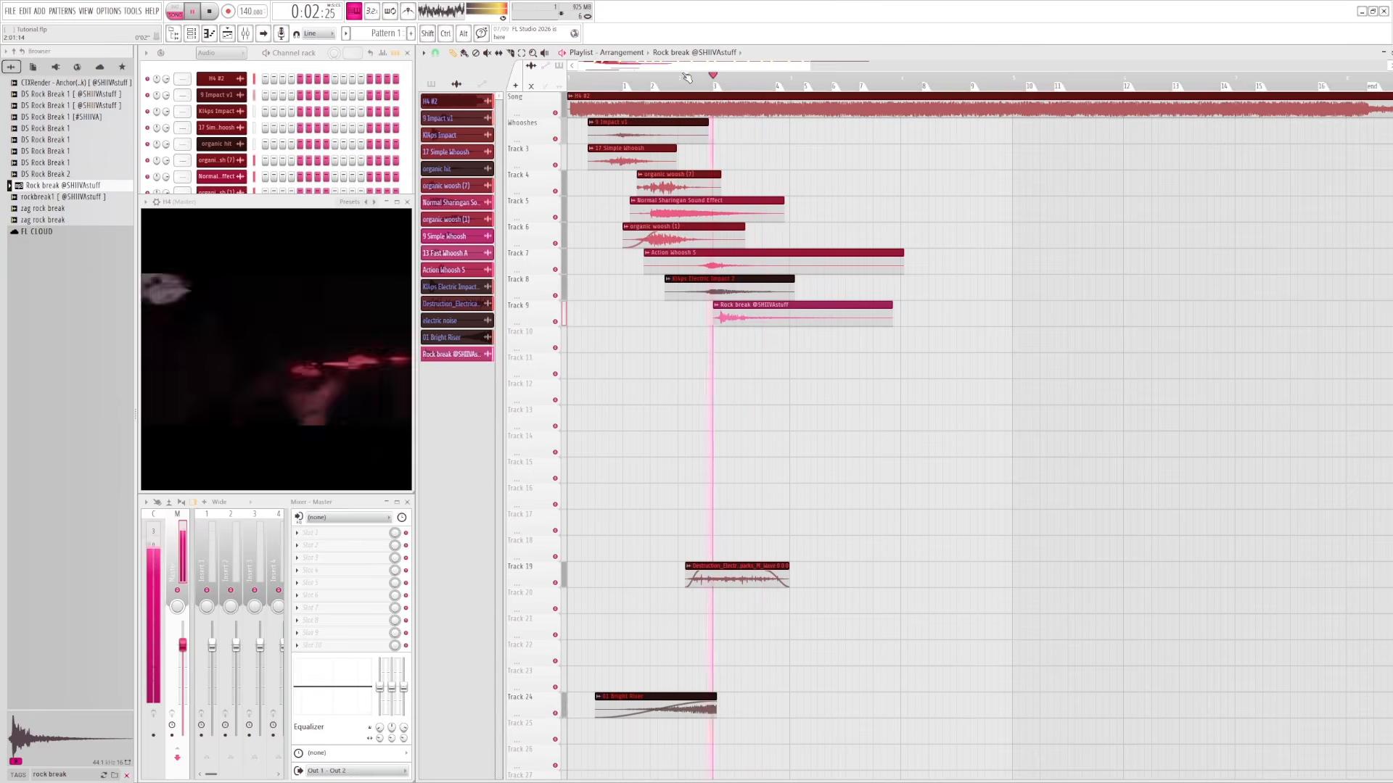
left_click(686, 77)
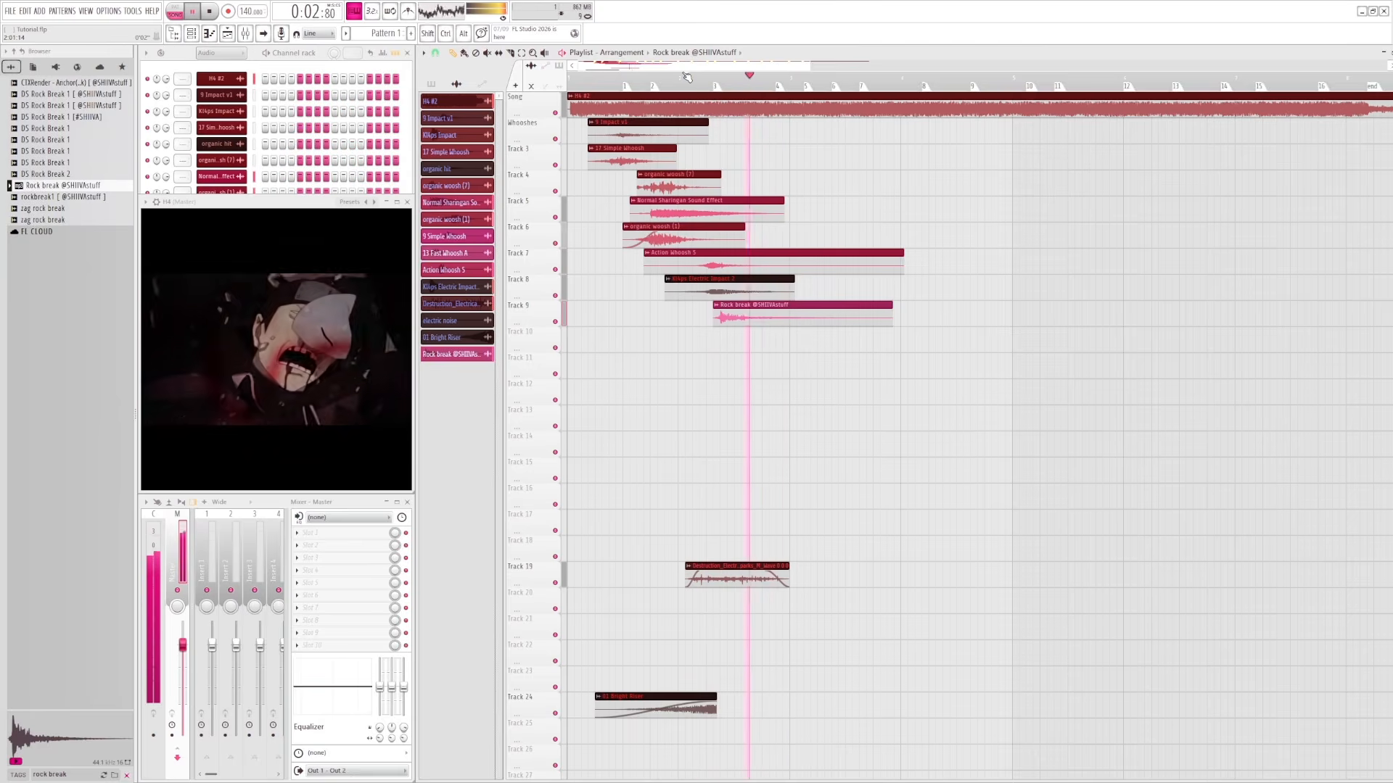
- Lower the gain of the Rock break clip on Track 9 to -4.8 dB while replaying the section around marker 3
key("space")
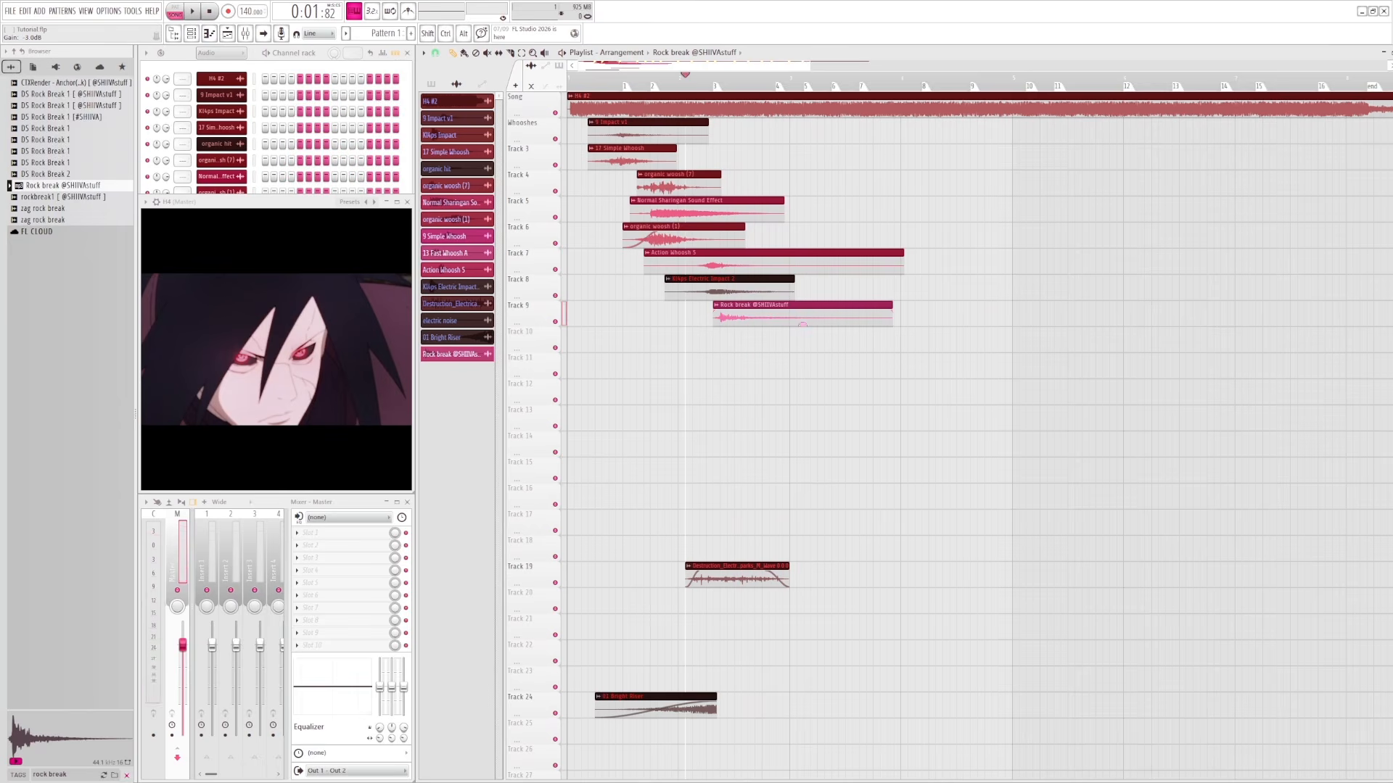
key("space")
key("space")
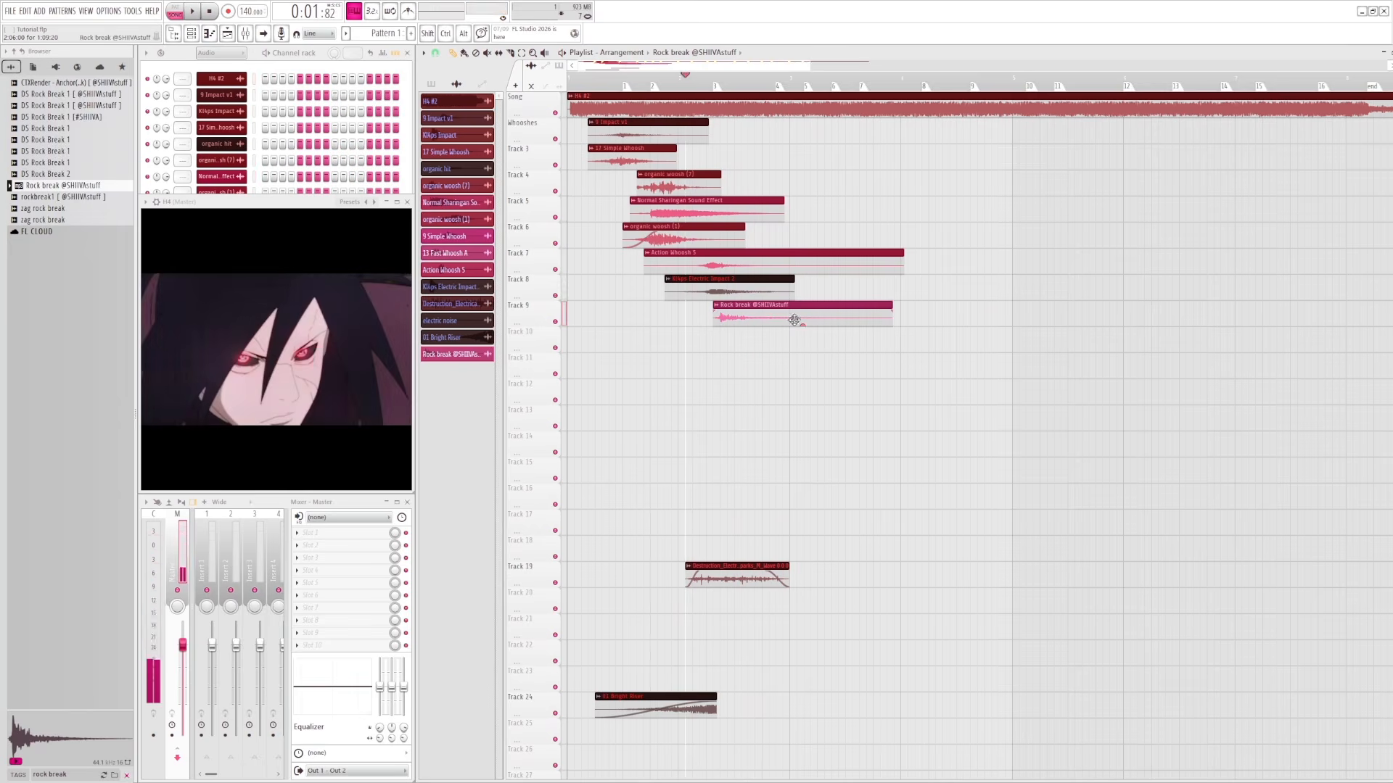
key("space")
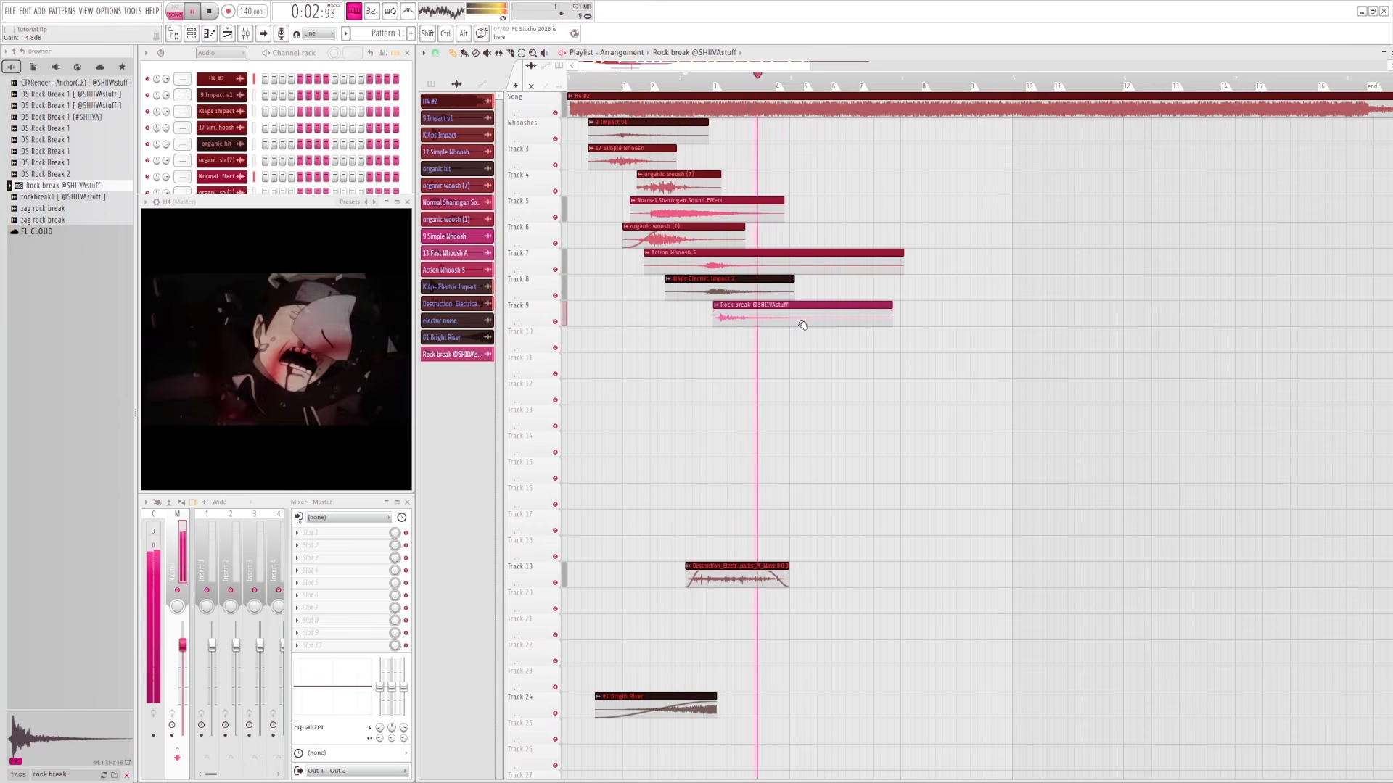
key("space")
- Replay the mix from before marker 3 and the stretch up to marker 4 in short passes, and leave the playhead at marker 4
mouse_move(728, 77)
left_mouse_down()
mouse_move(748, 77)
mouse_move(725, 89)
left_mouse_up()
key("space")
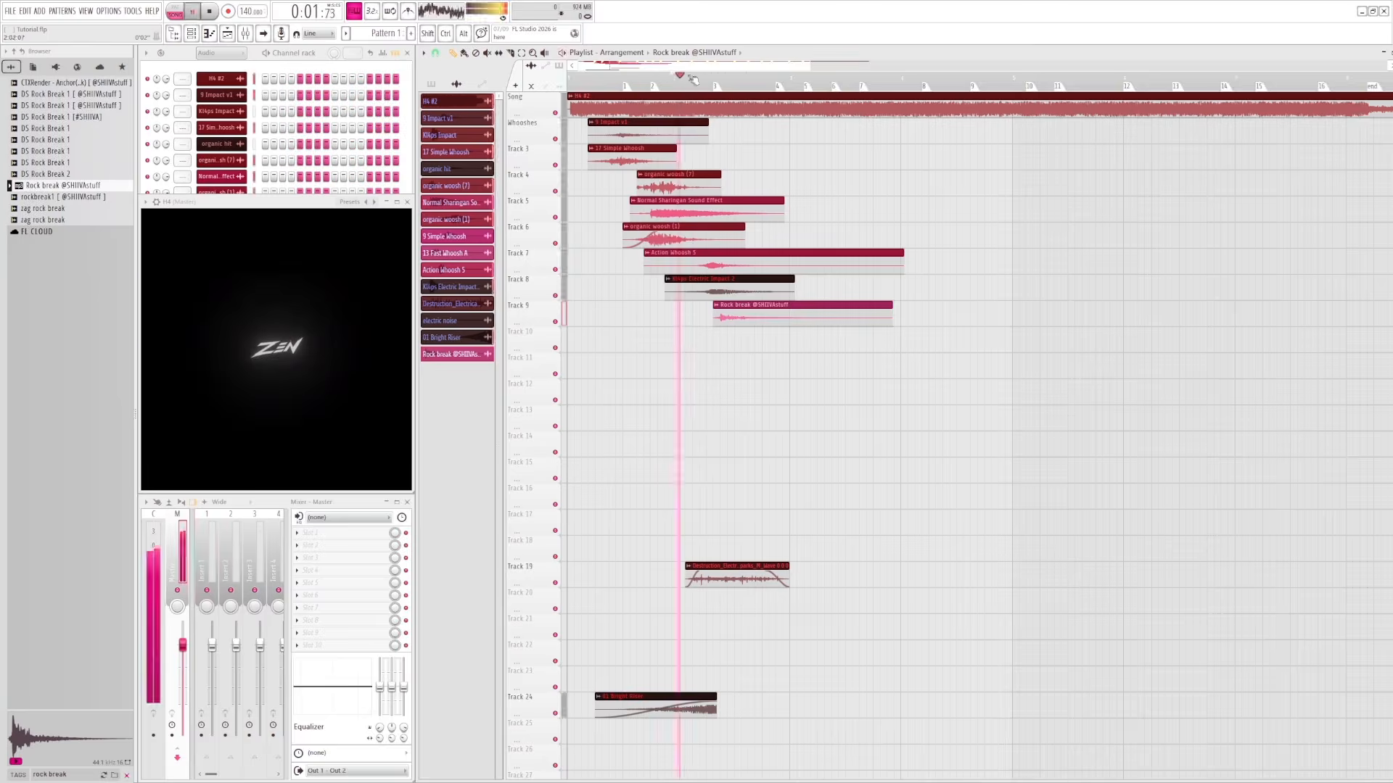
key("space")
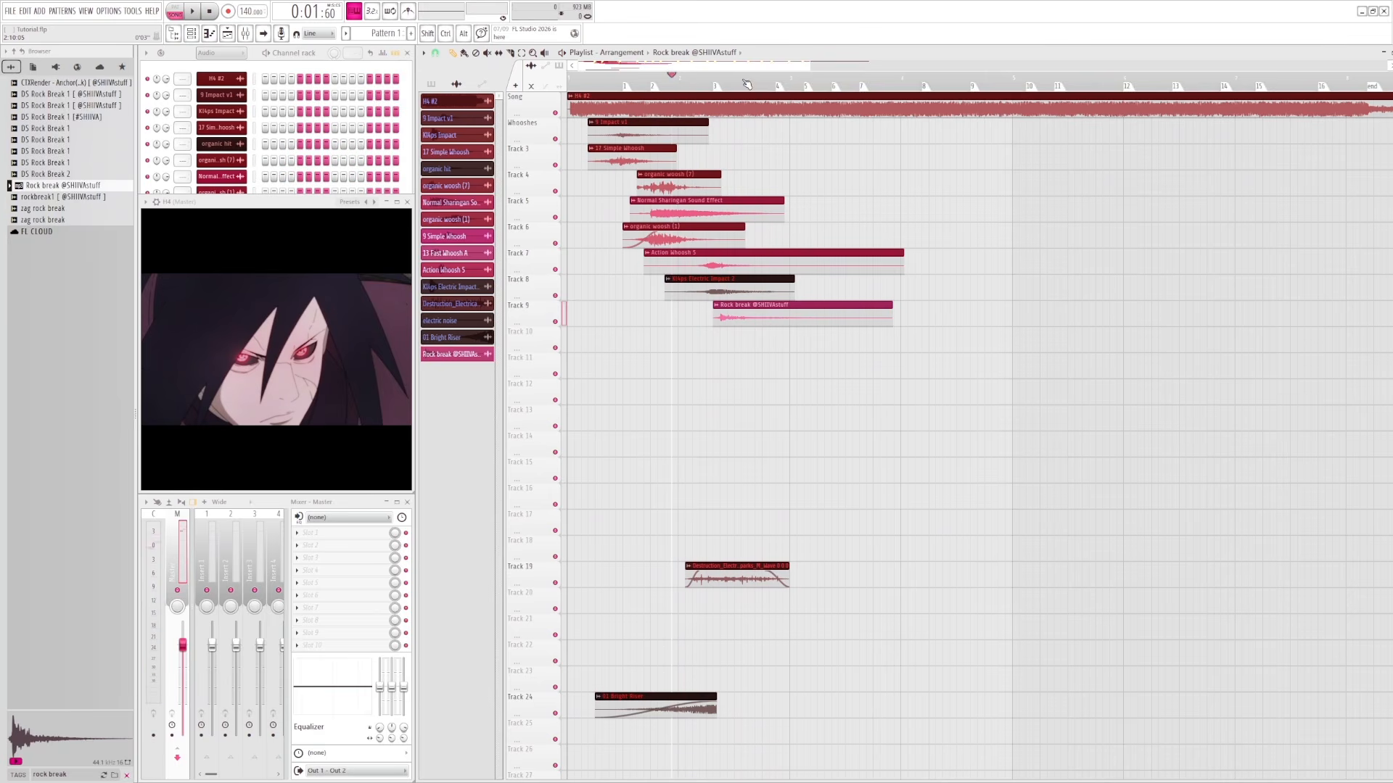
key("space")
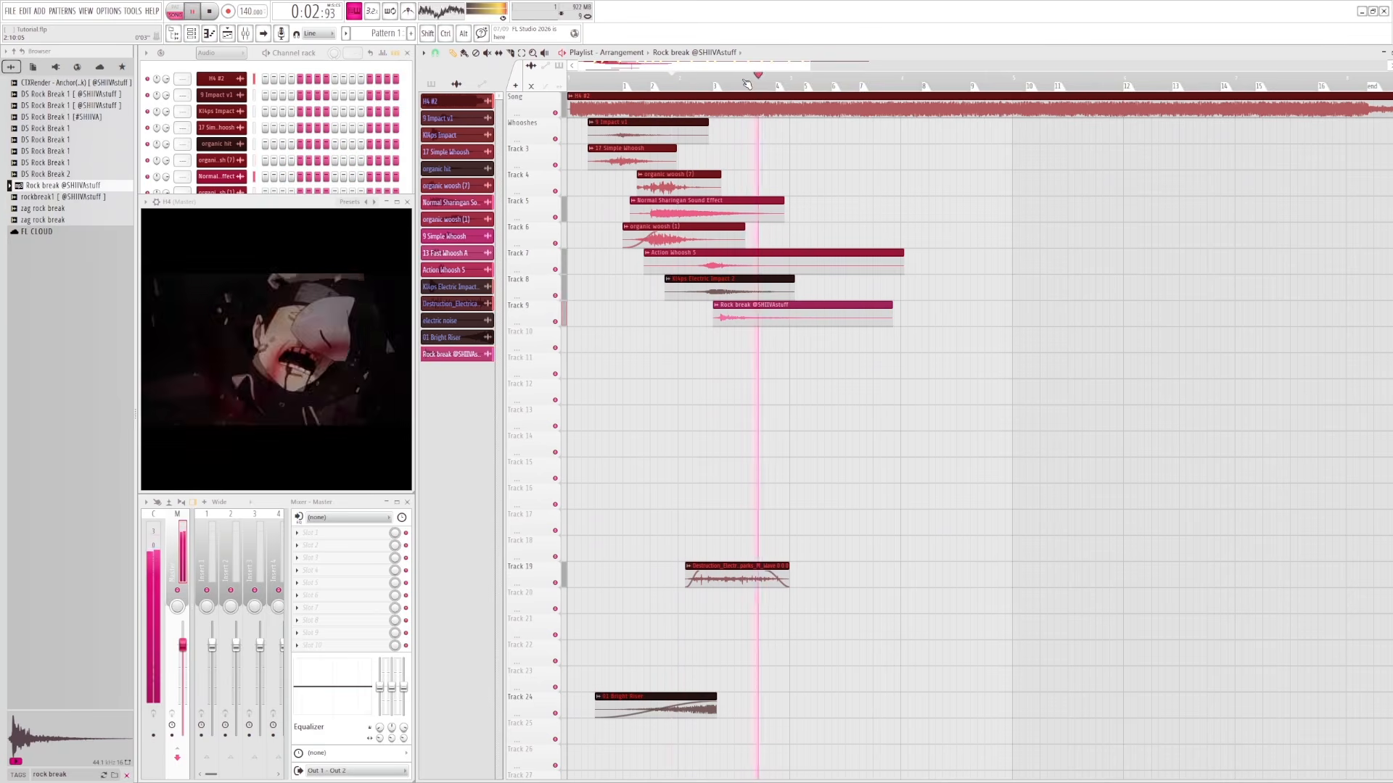
key("space")
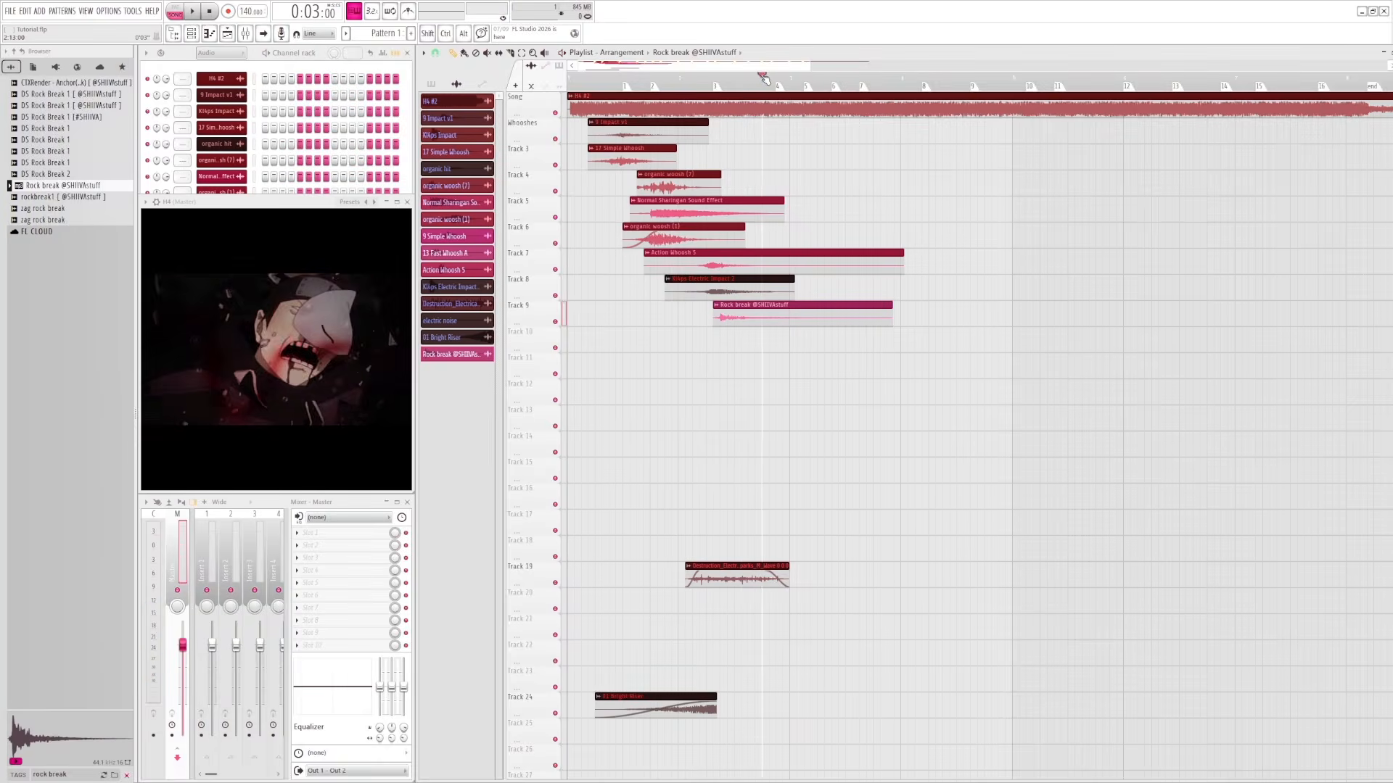
left_click(777, 76)
key("space")
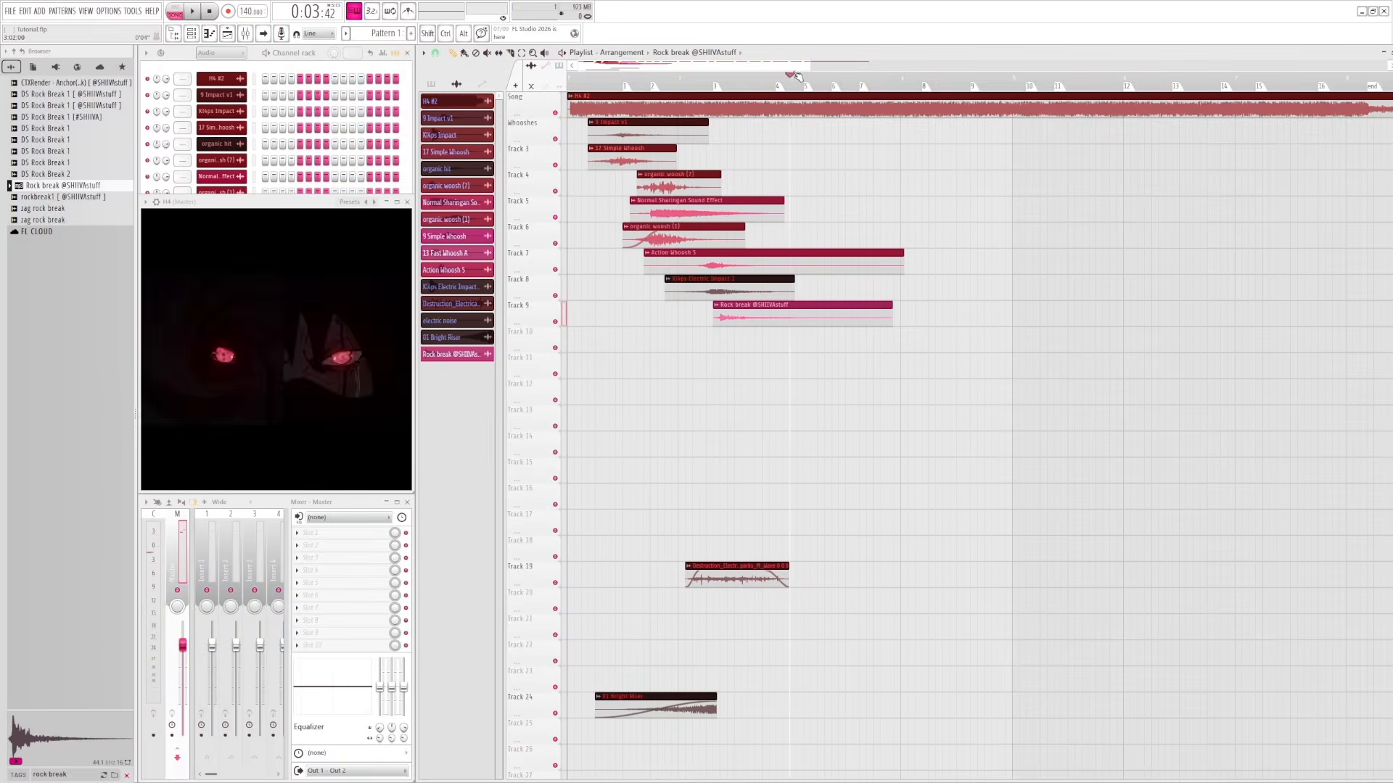
key("space")
left_click(746, 77)
key("space")
key("space")
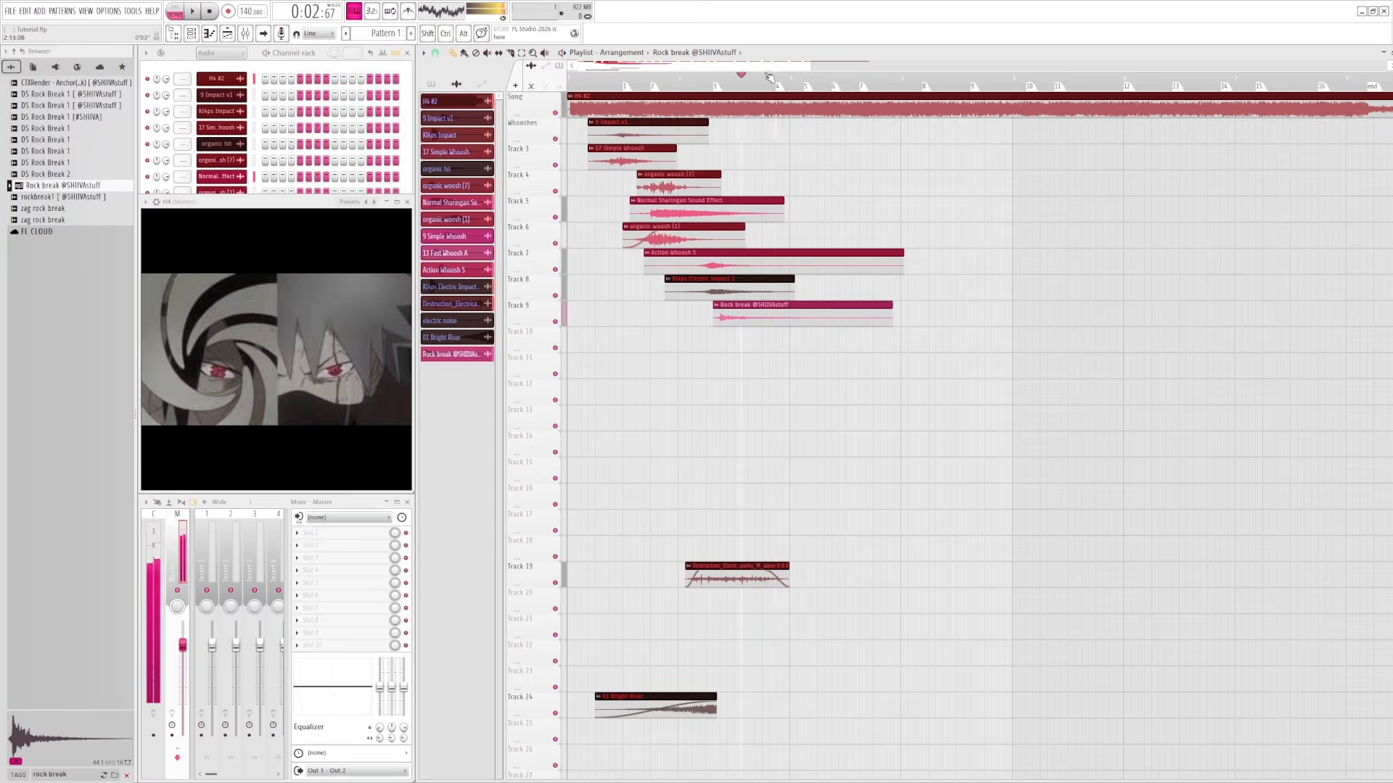
left_click(779, 77)
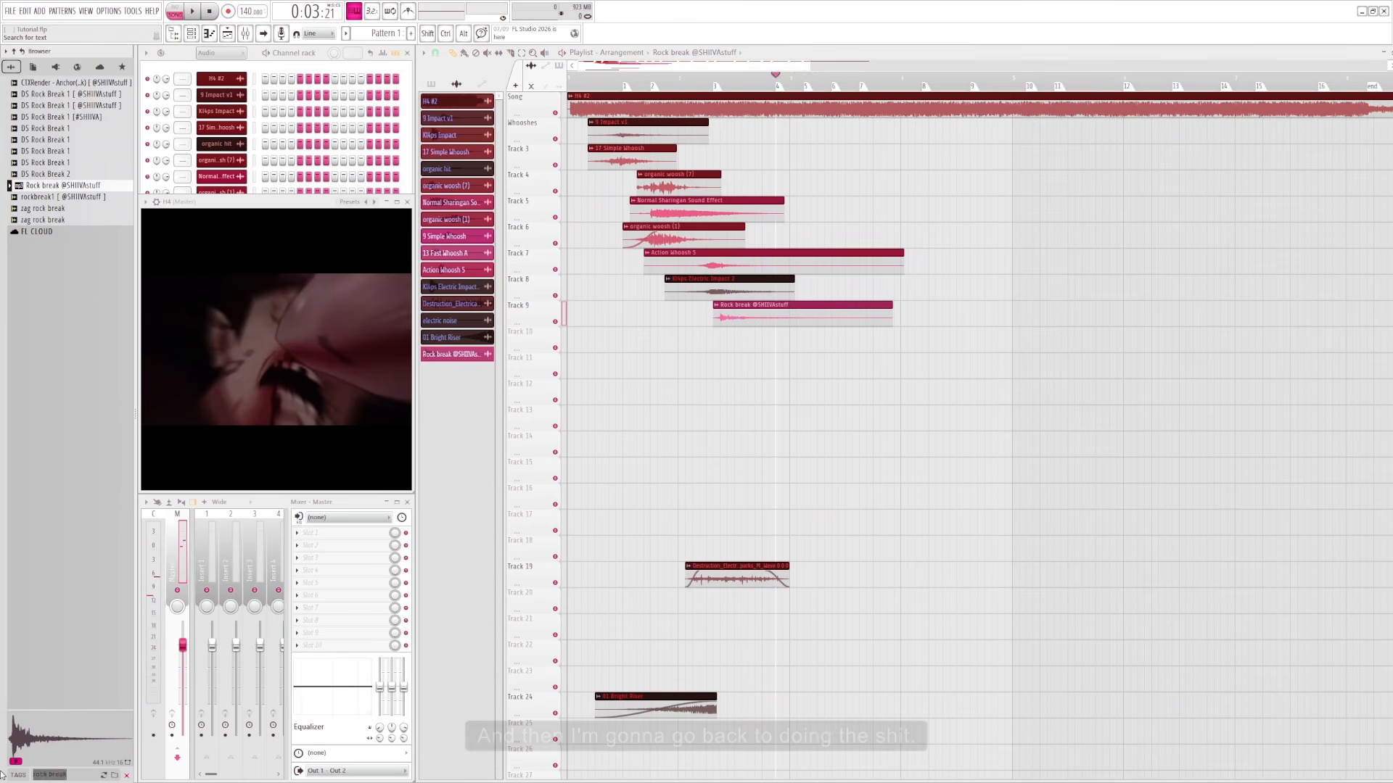
- Clear the rock break search, expand the Whooshes folder under My Main and audition its samples from 6 through 10
left_click(126, 776)
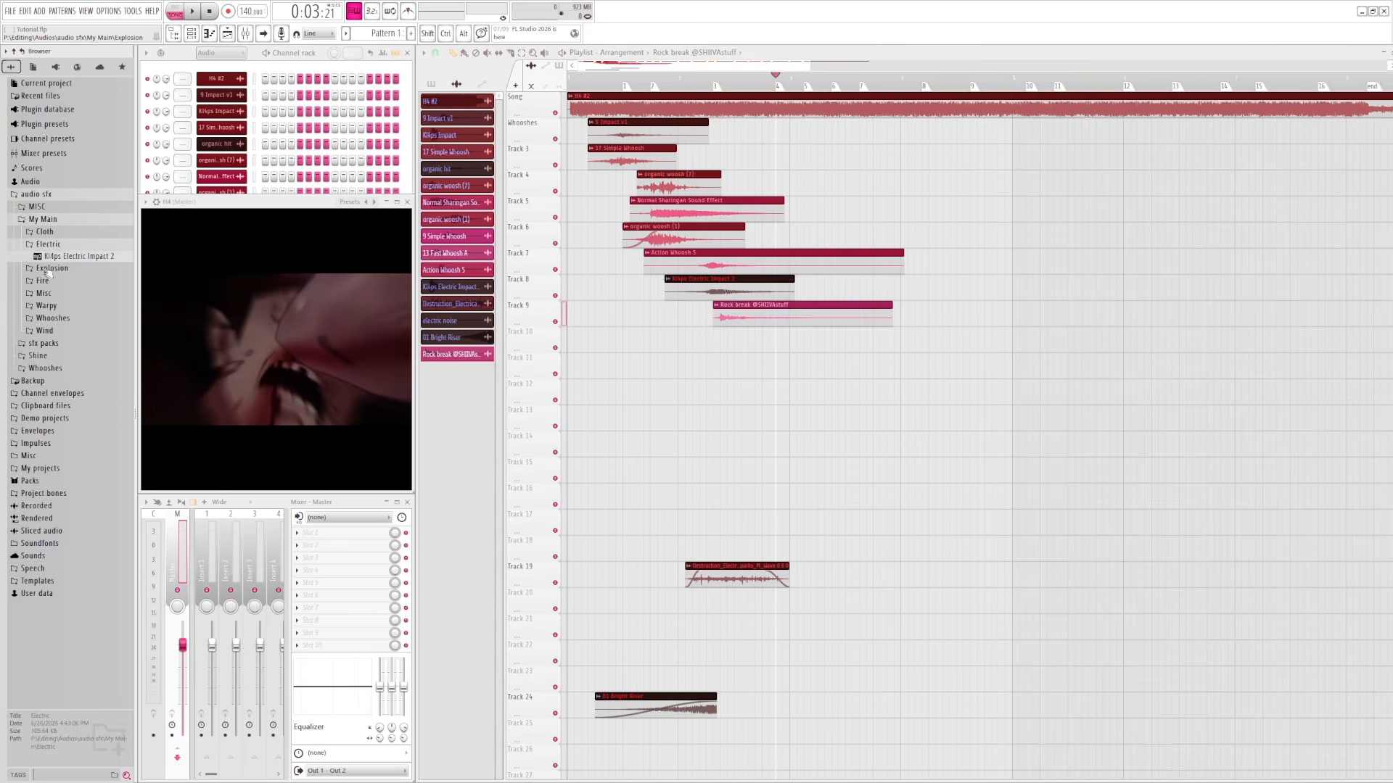
left_click(54, 320)
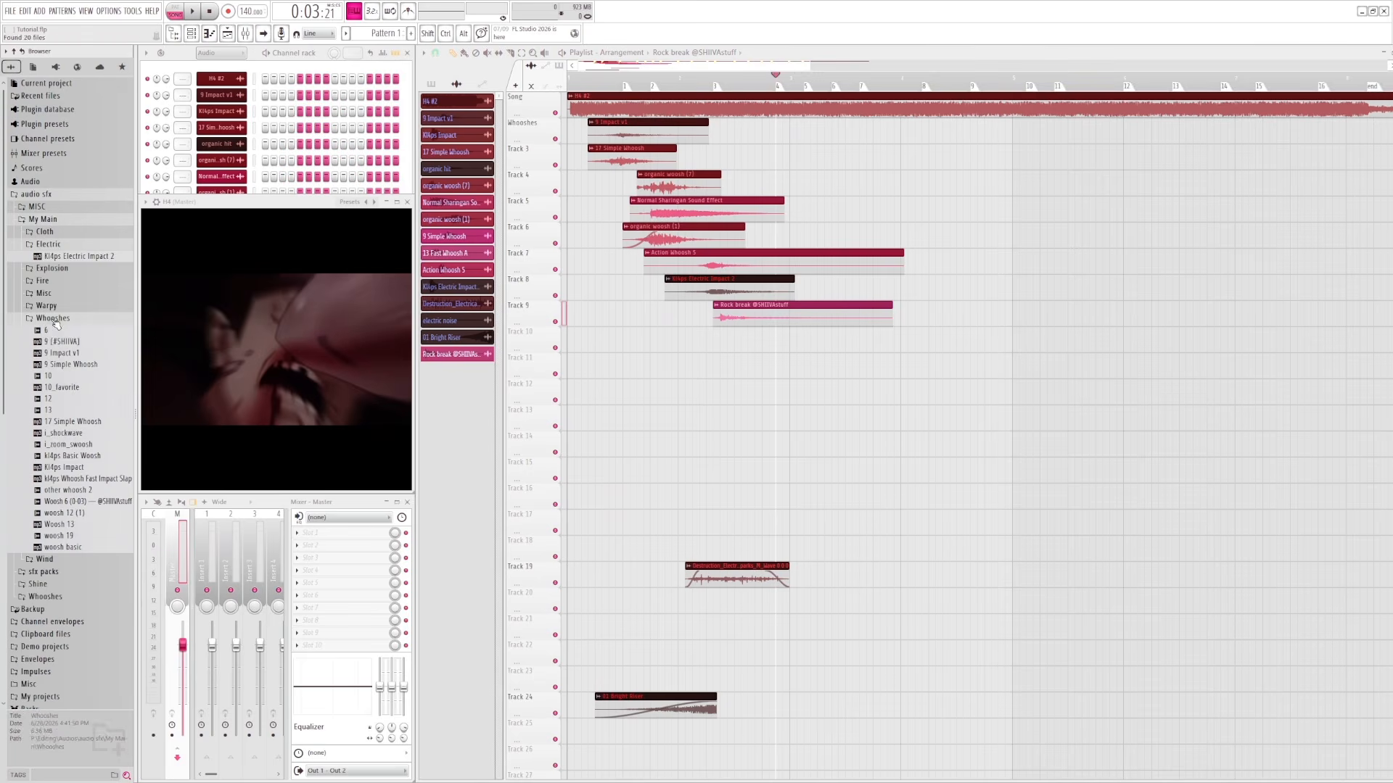
left_click(51, 331)
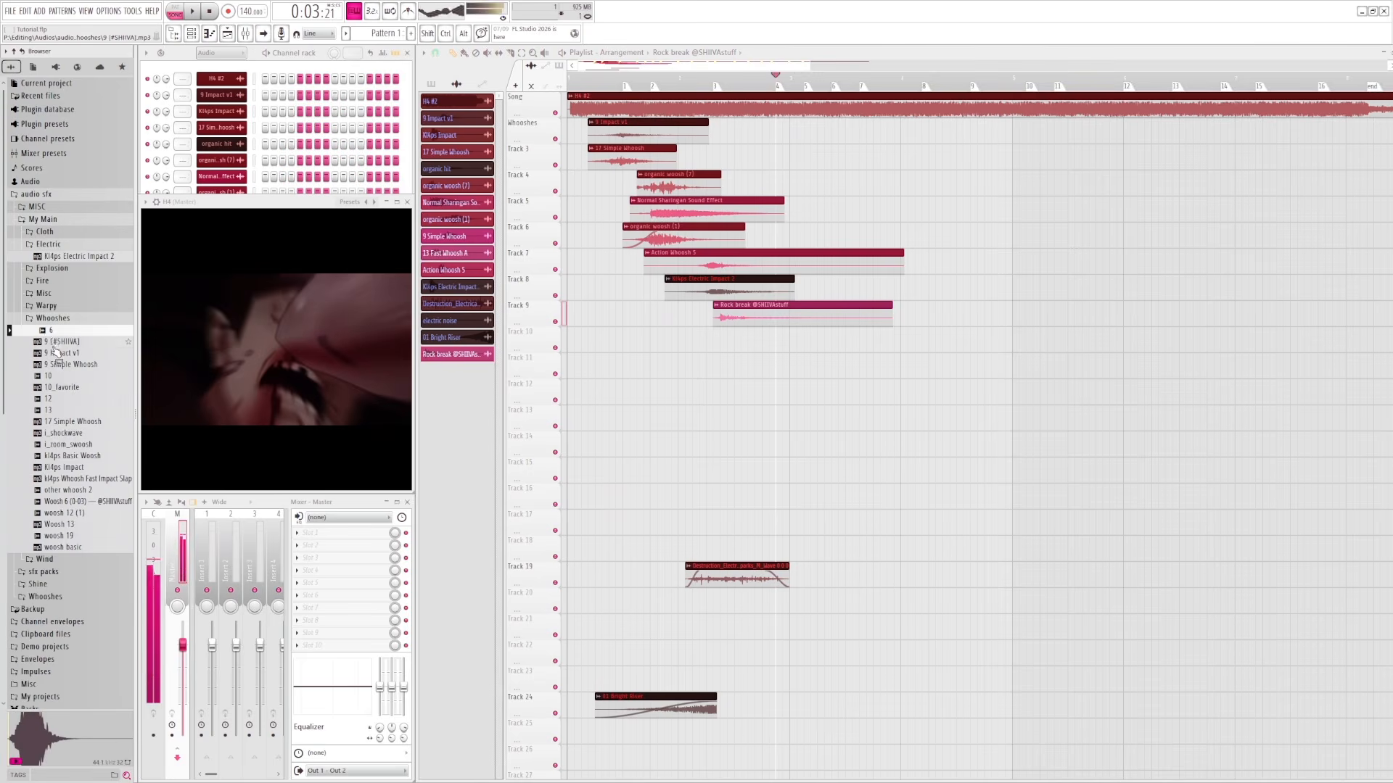
key("Down")
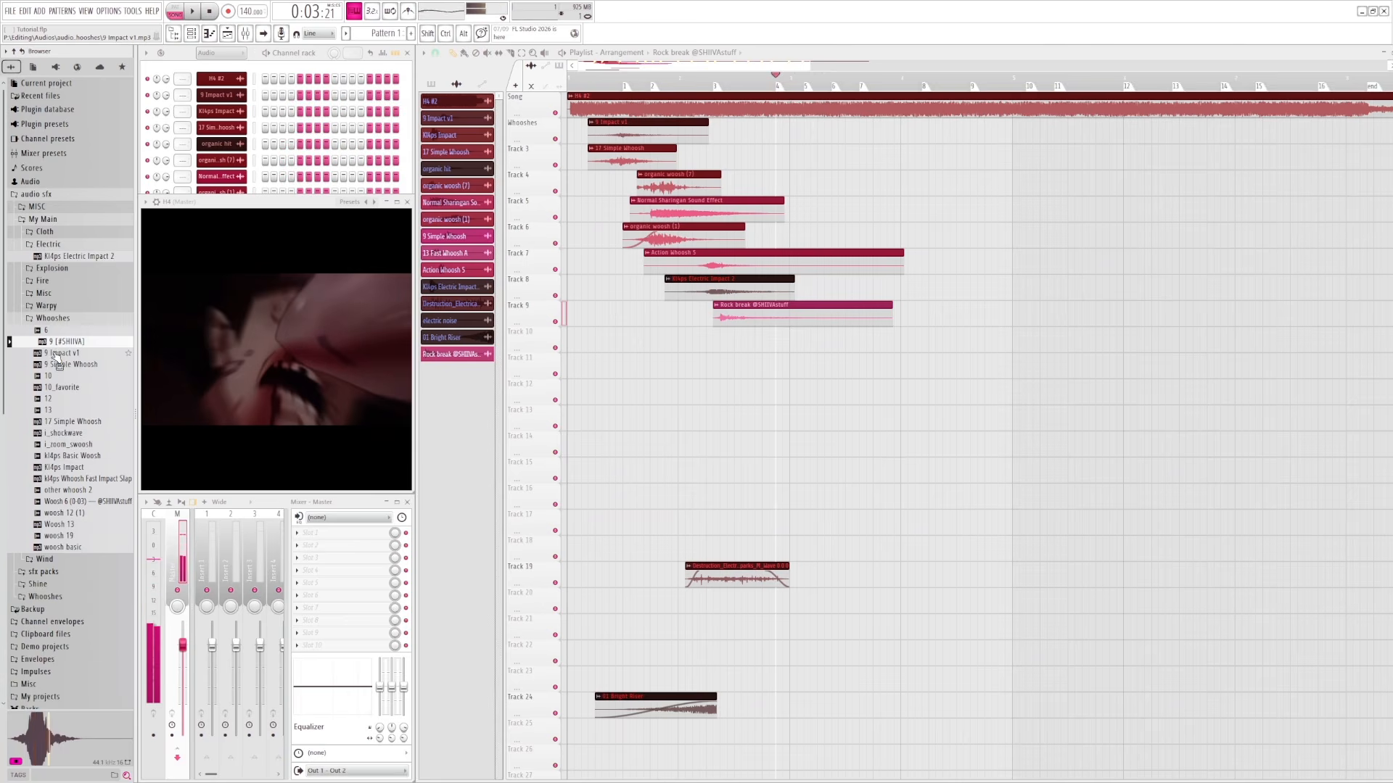
key("Down")
key("Down")
key("Down")
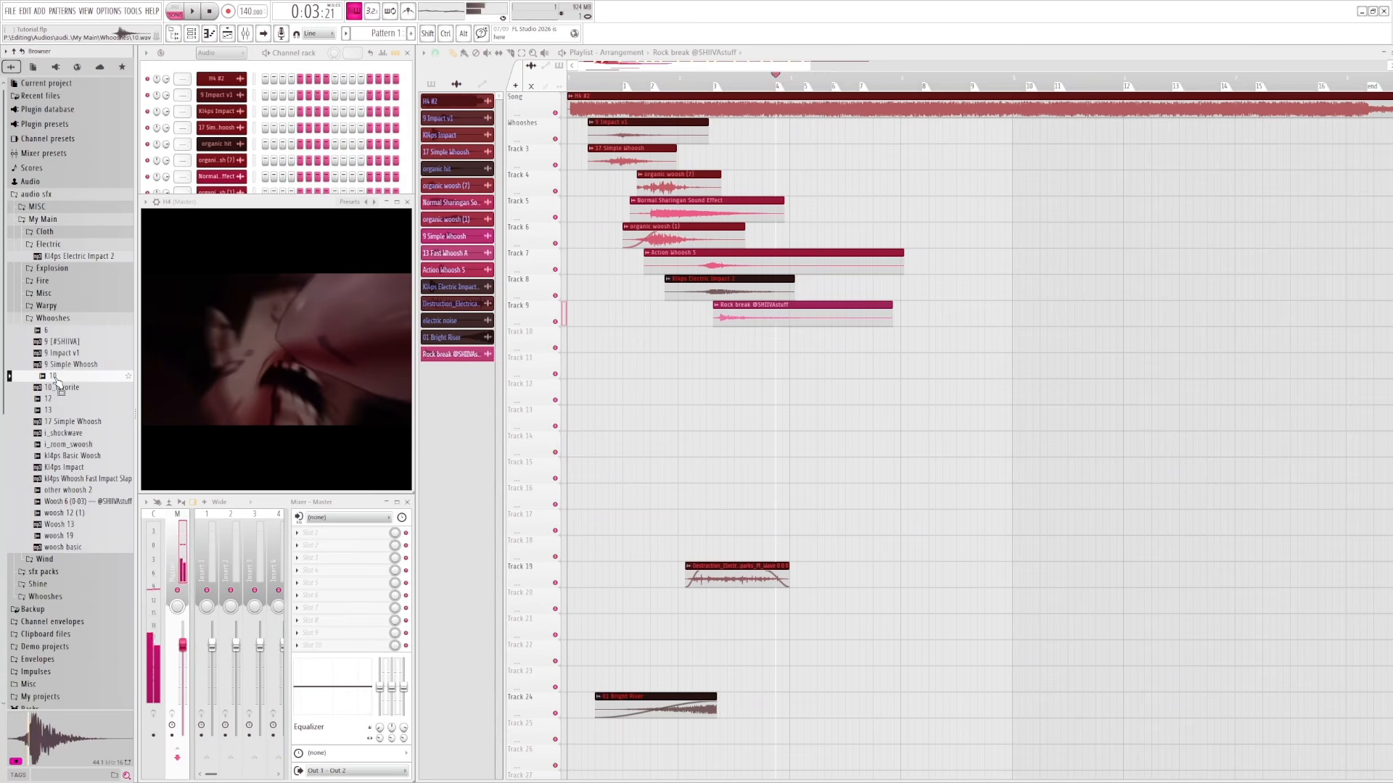
- Try the whoosh sample 10 on Track 10 around marker 4, replay it against the video, and delete the clip
left_click_drag(53, 381, 789, 343)
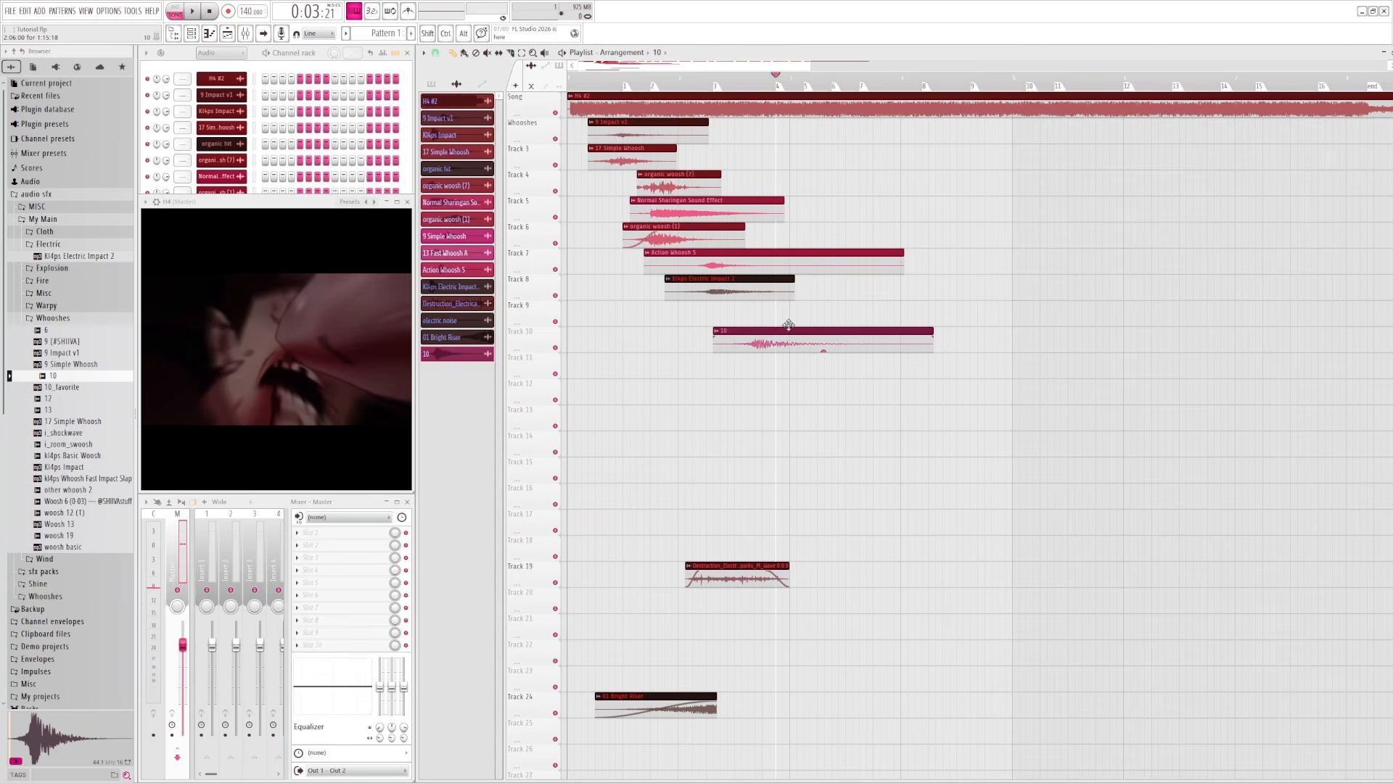
key("ctrl+z")
key("ctrl+z")
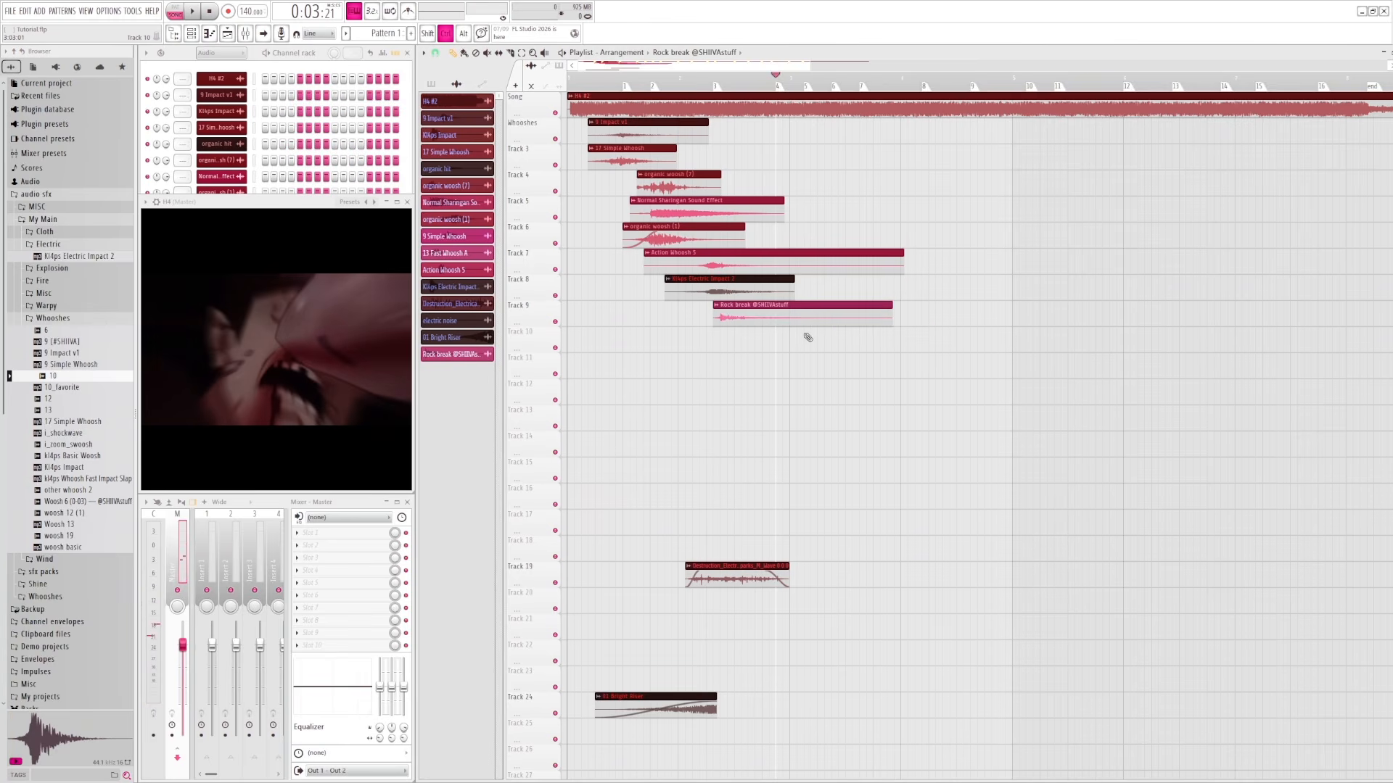
left_click_drag(78, 386, 772, 330)
key("space")
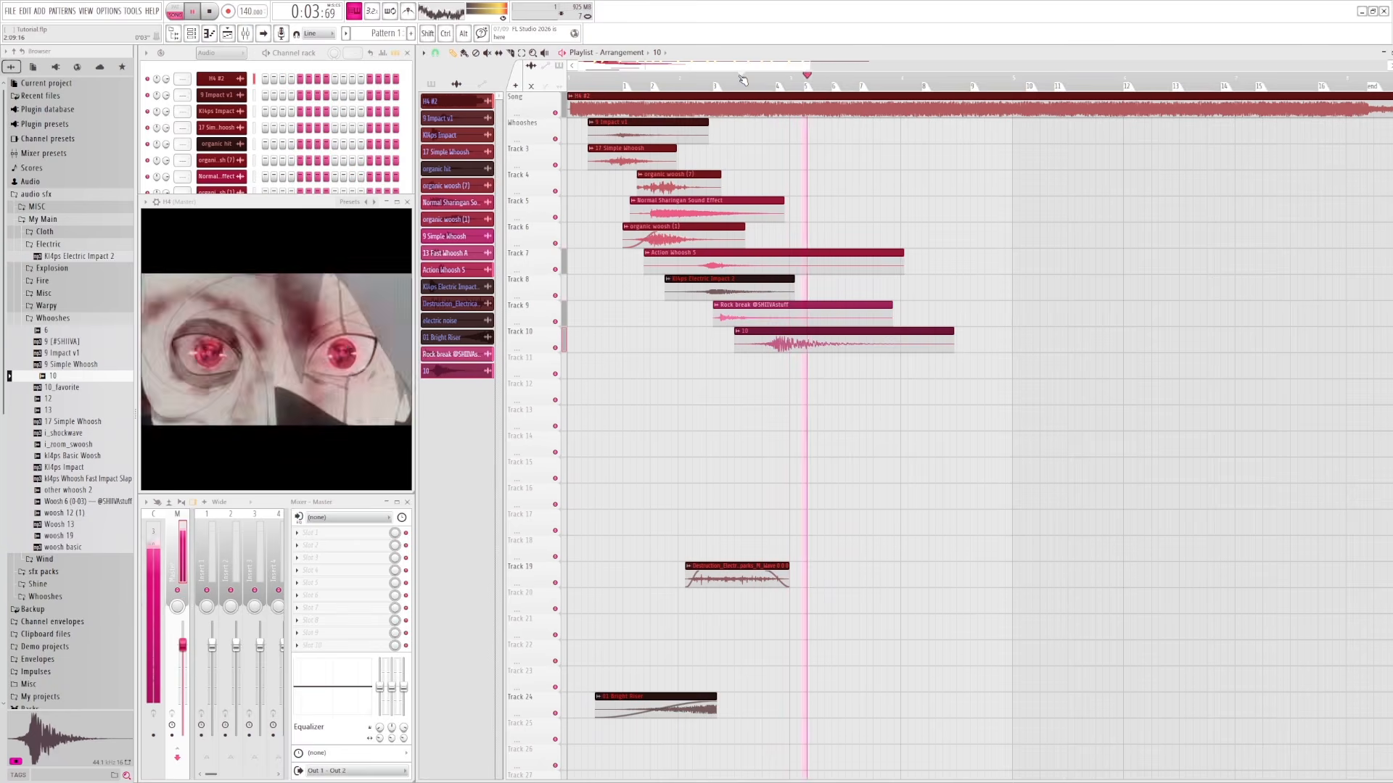
key("space")
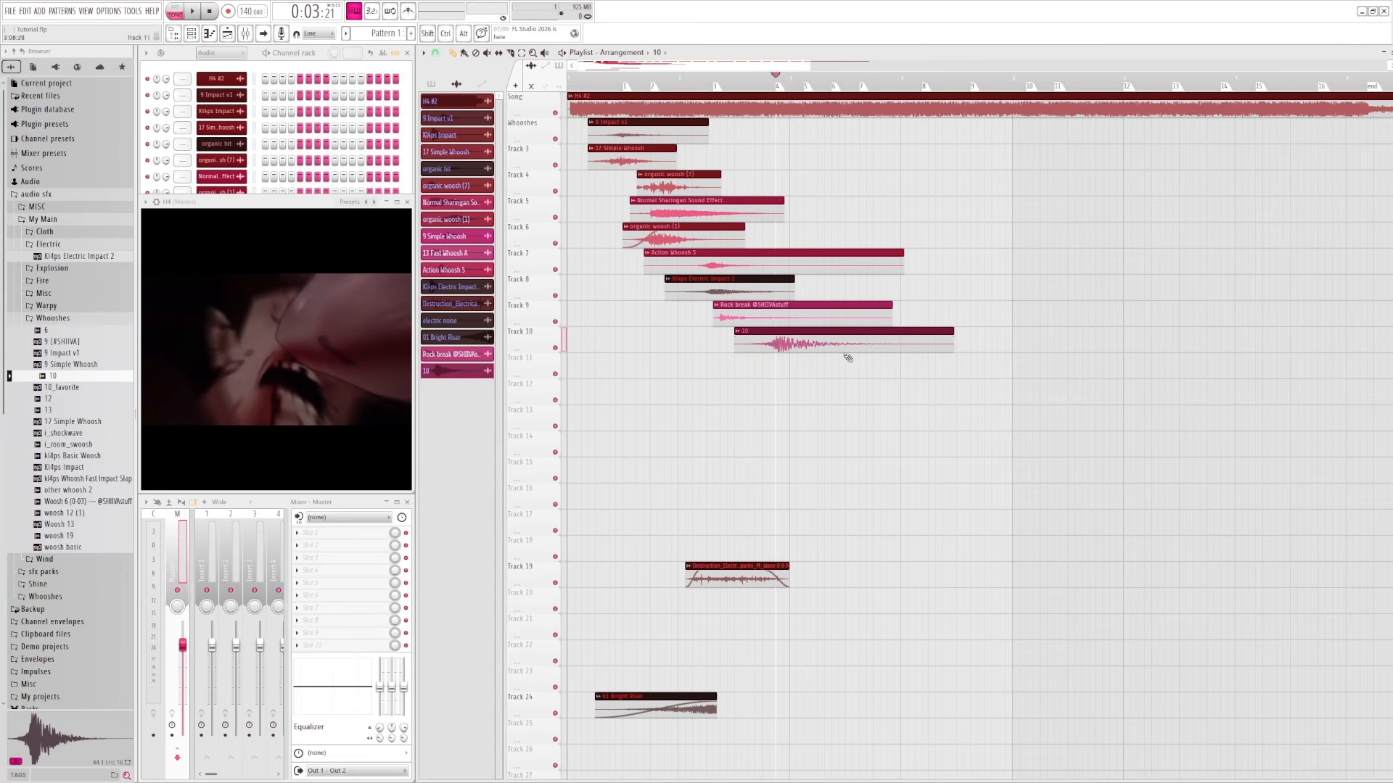
left_click(802, 336)
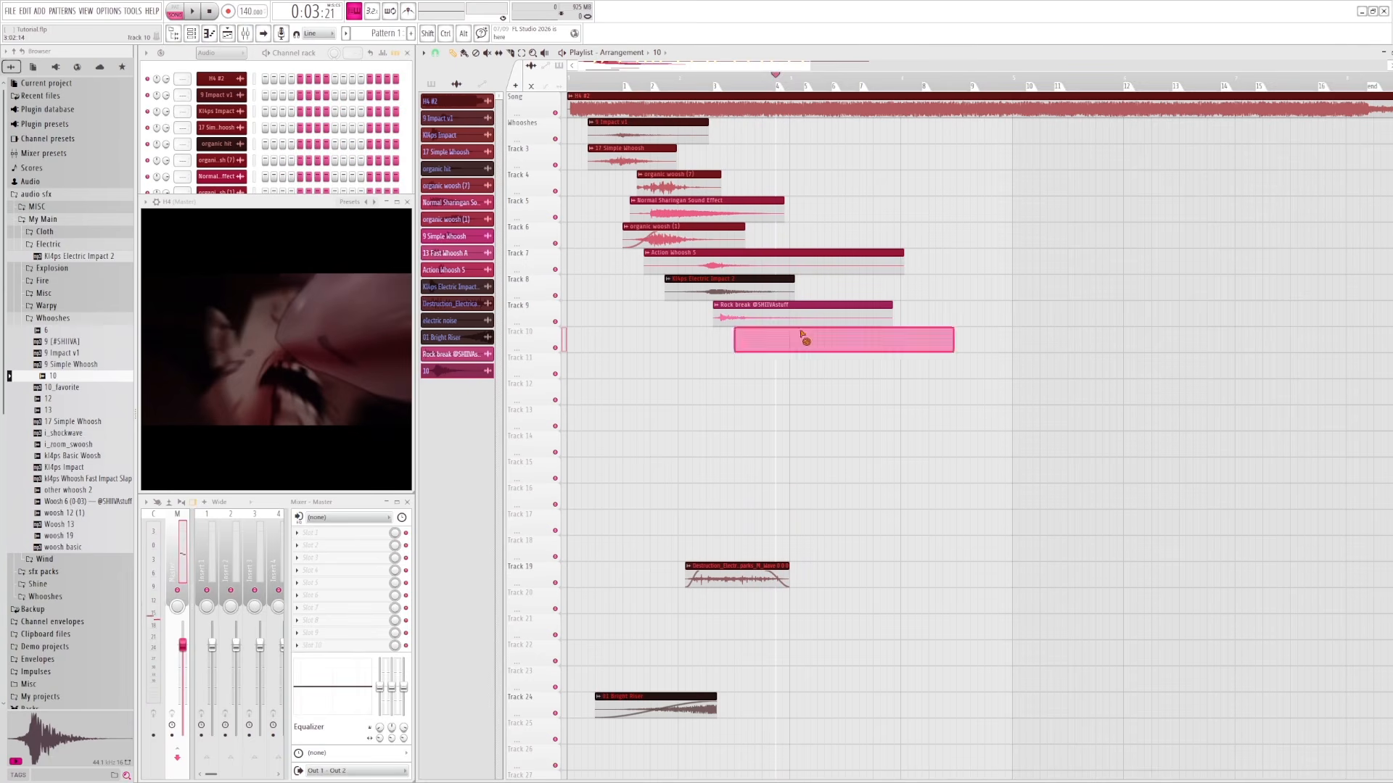
key("Delete")
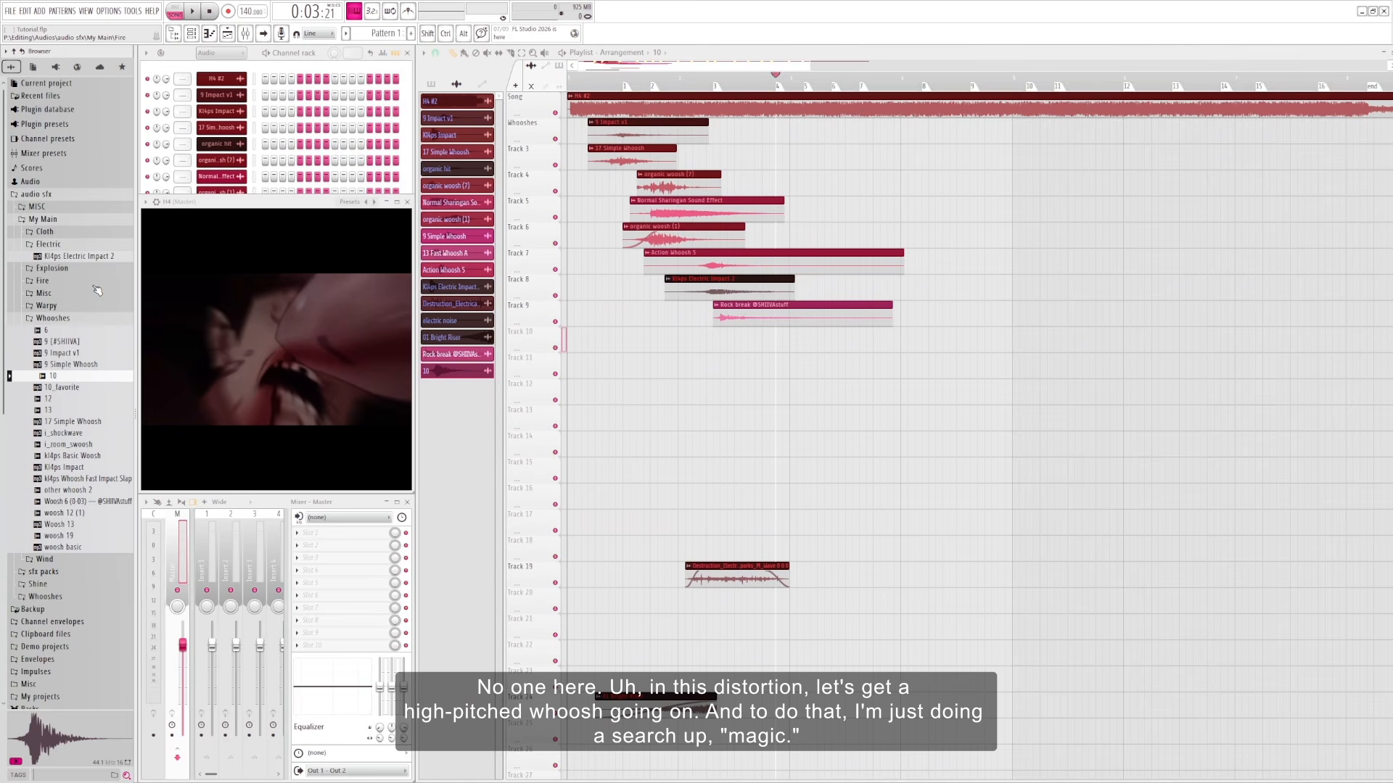
- Search the browser for "magic" and audition the magic_impact, zag magic whoosh, 9 Magic Whoosh and 9 Mini-Magic Whoosh samples
left_click(81, 322)
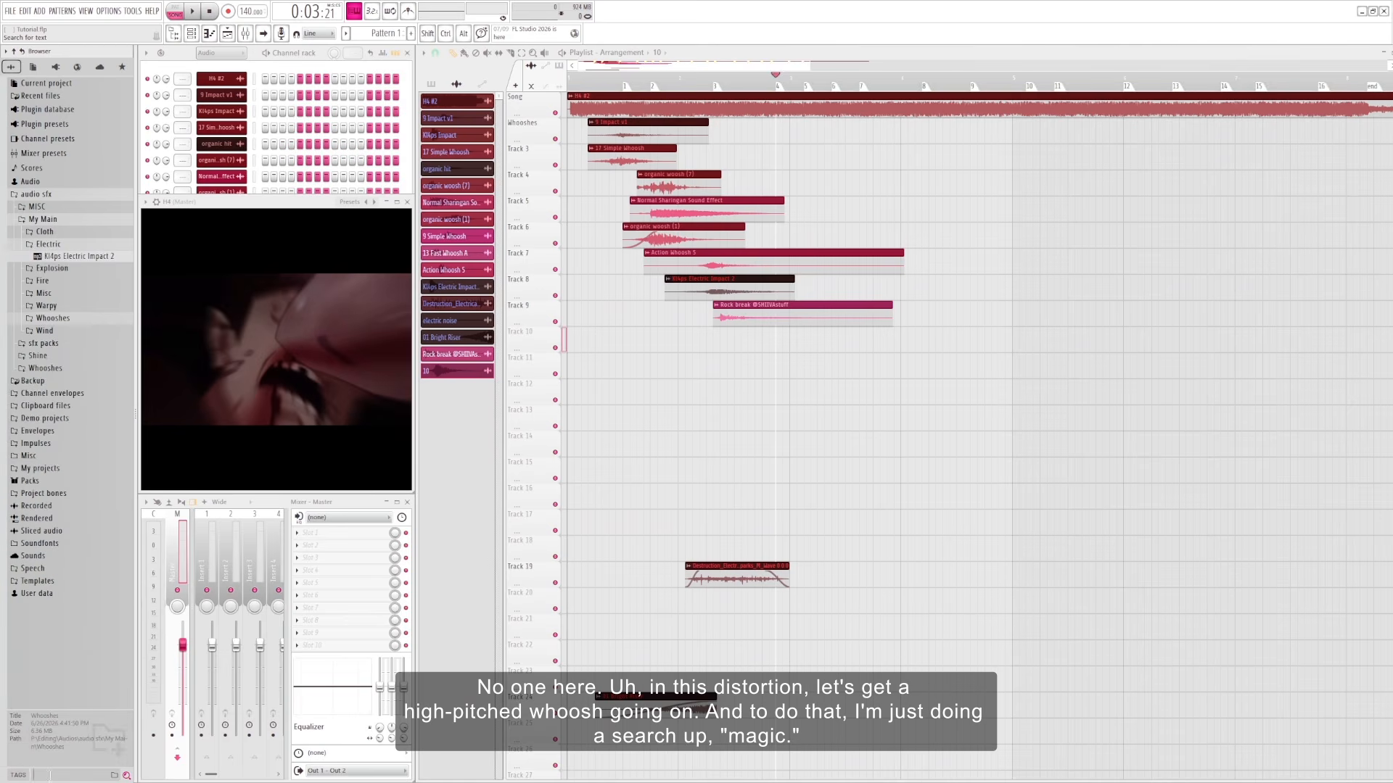
type("c")
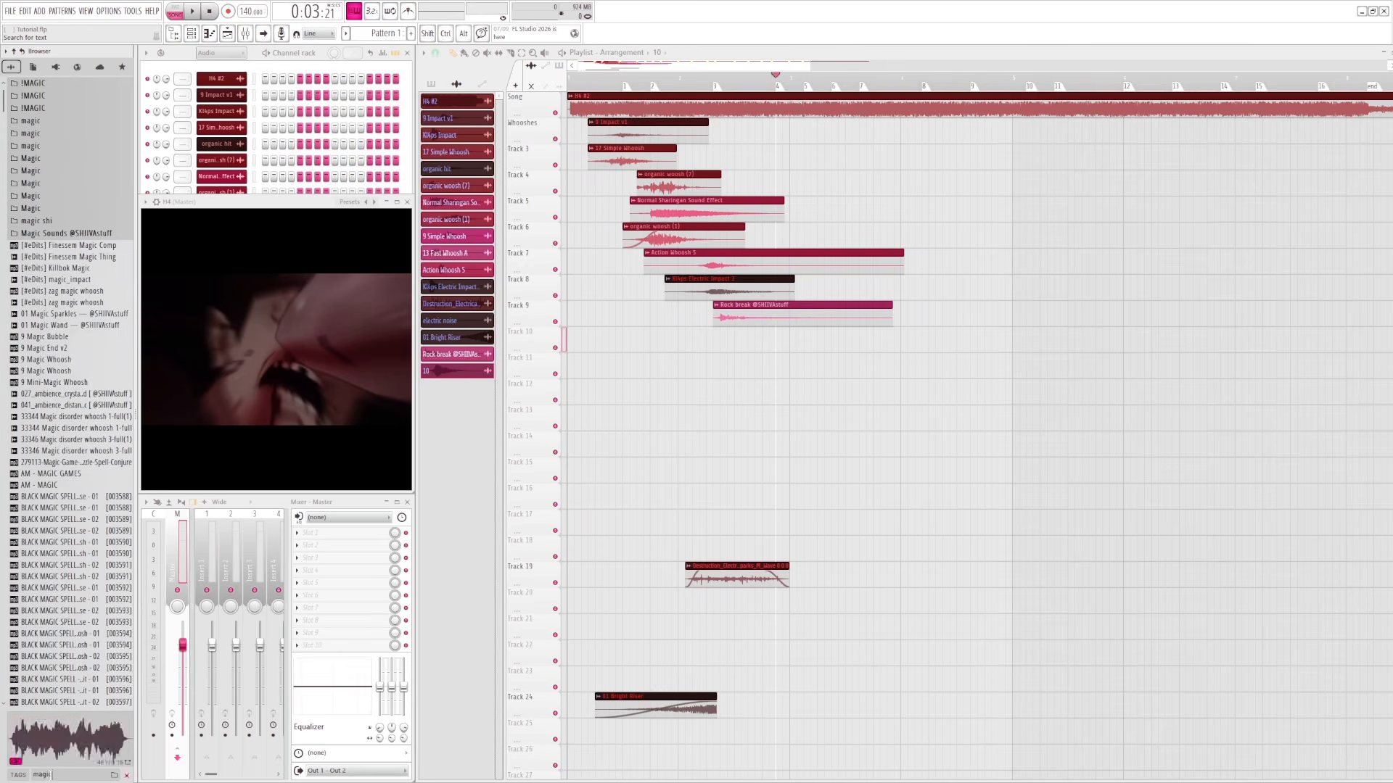
left_click(35, 281)
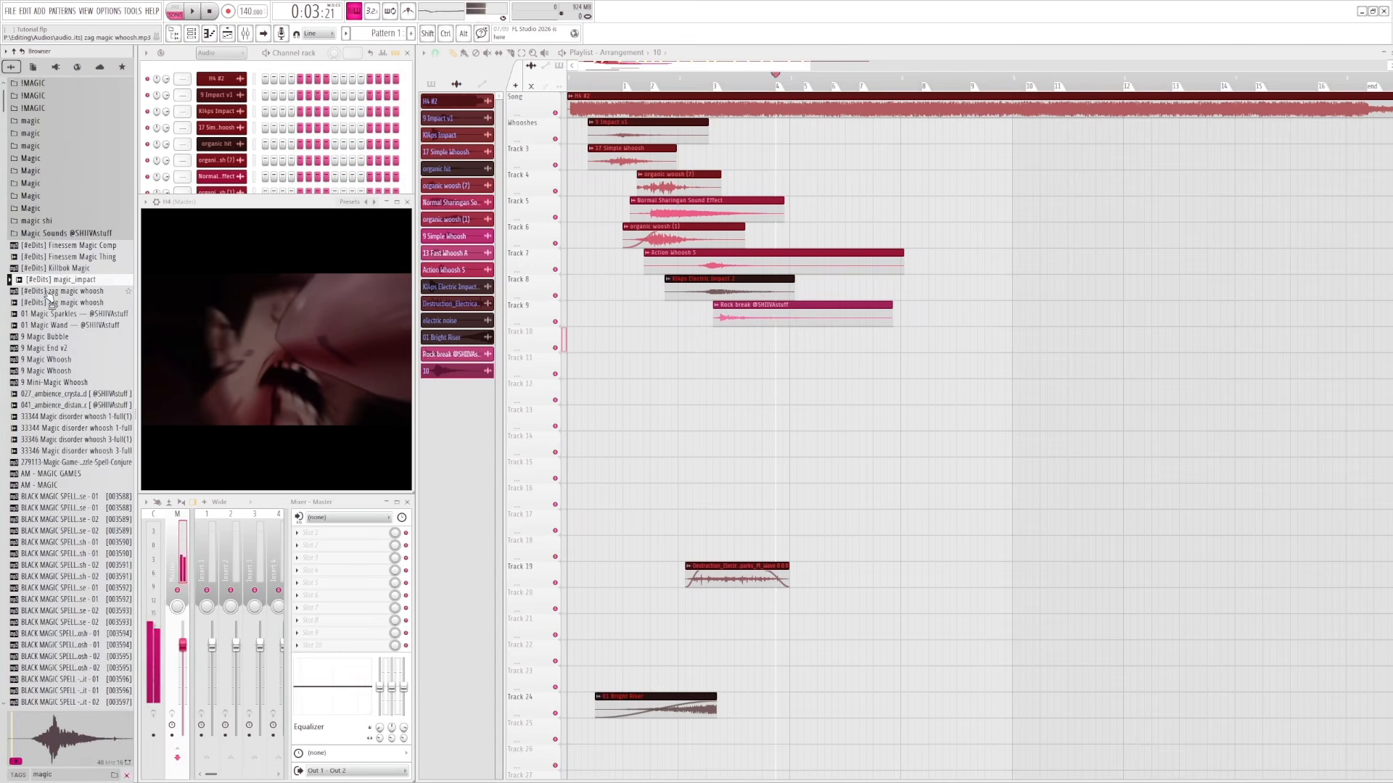
left_click(46, 293)
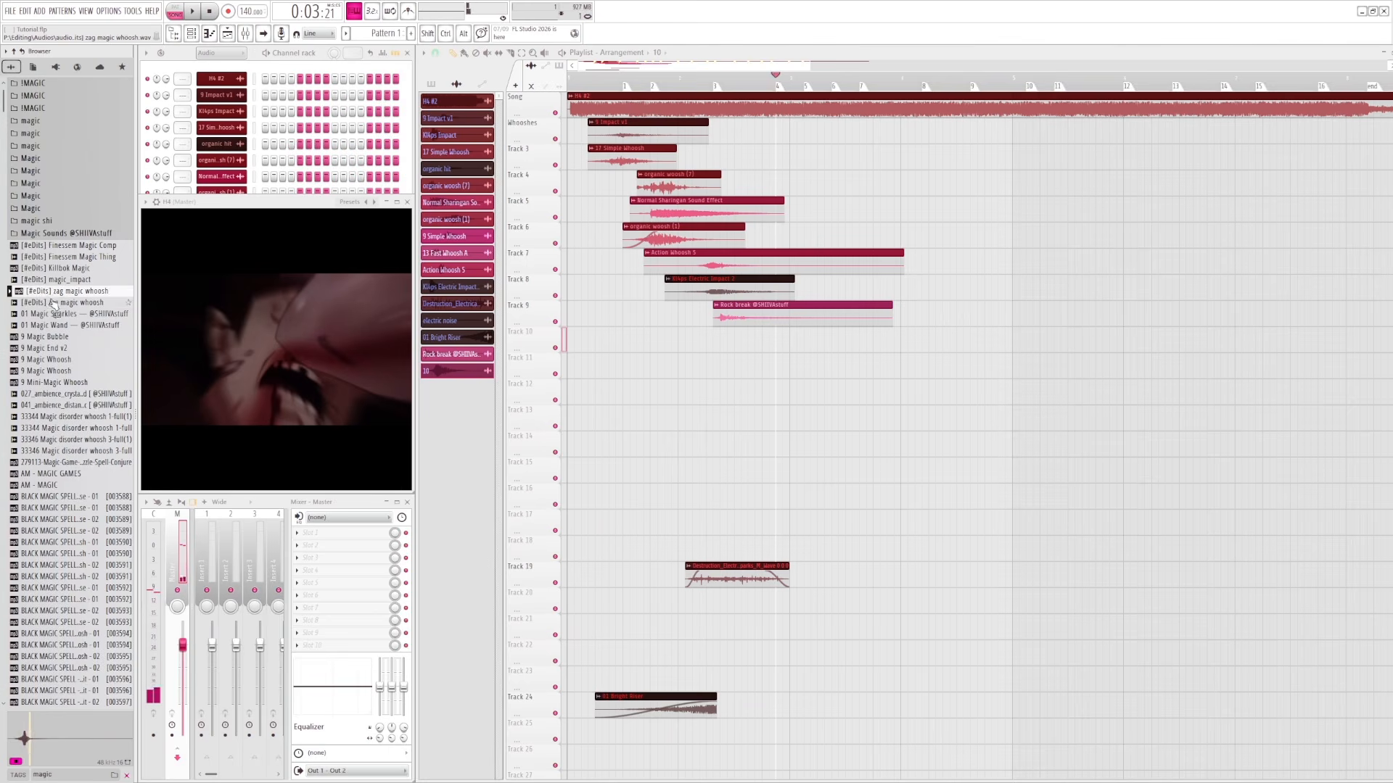
left_click(54, 303)
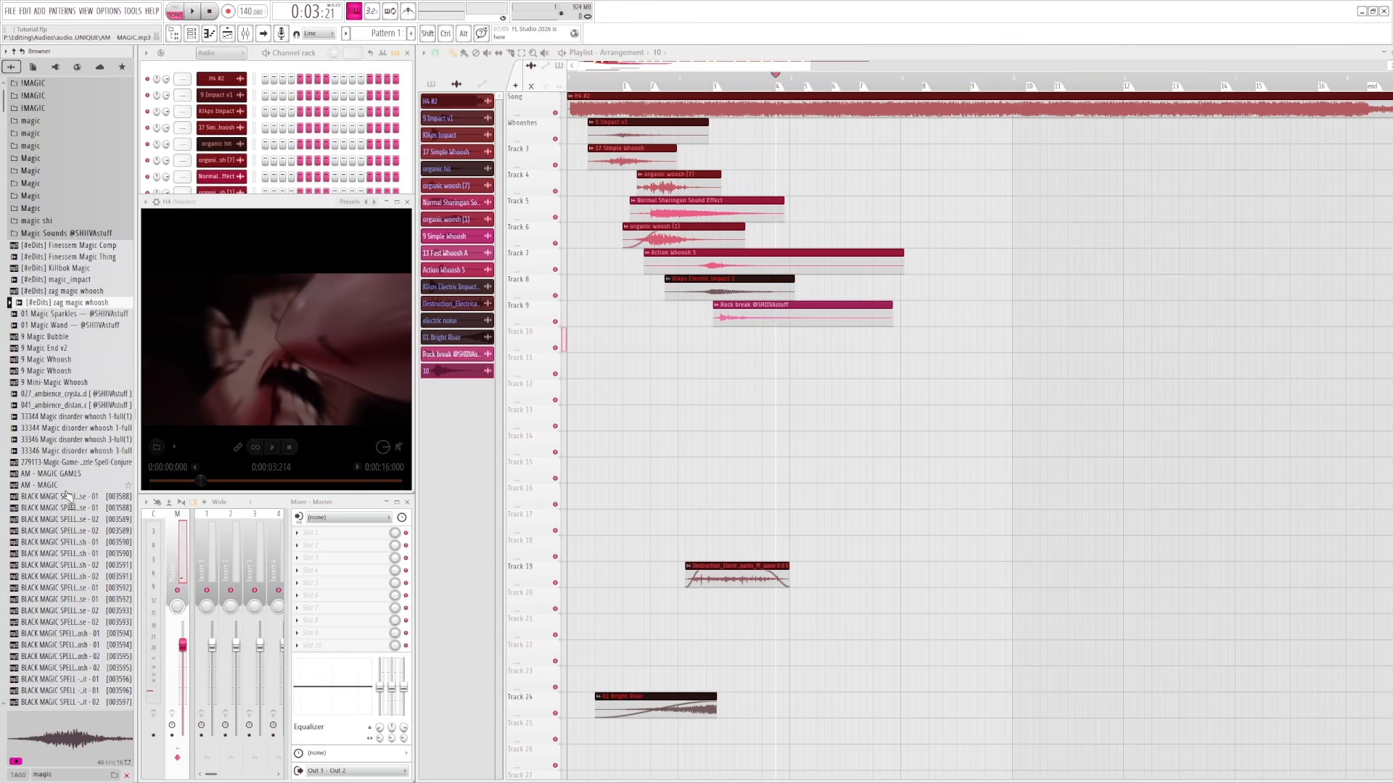
left_click(46, 383)
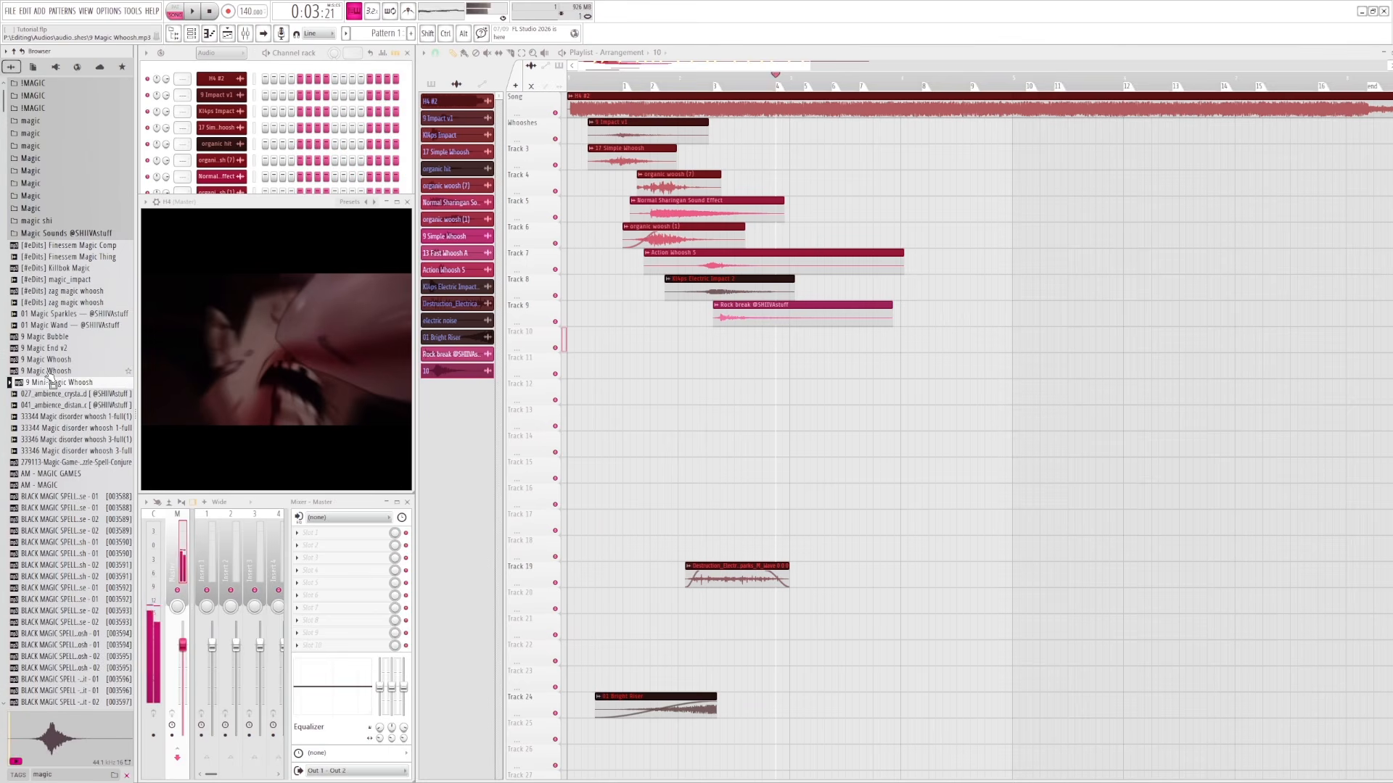
left_click(51, 371)
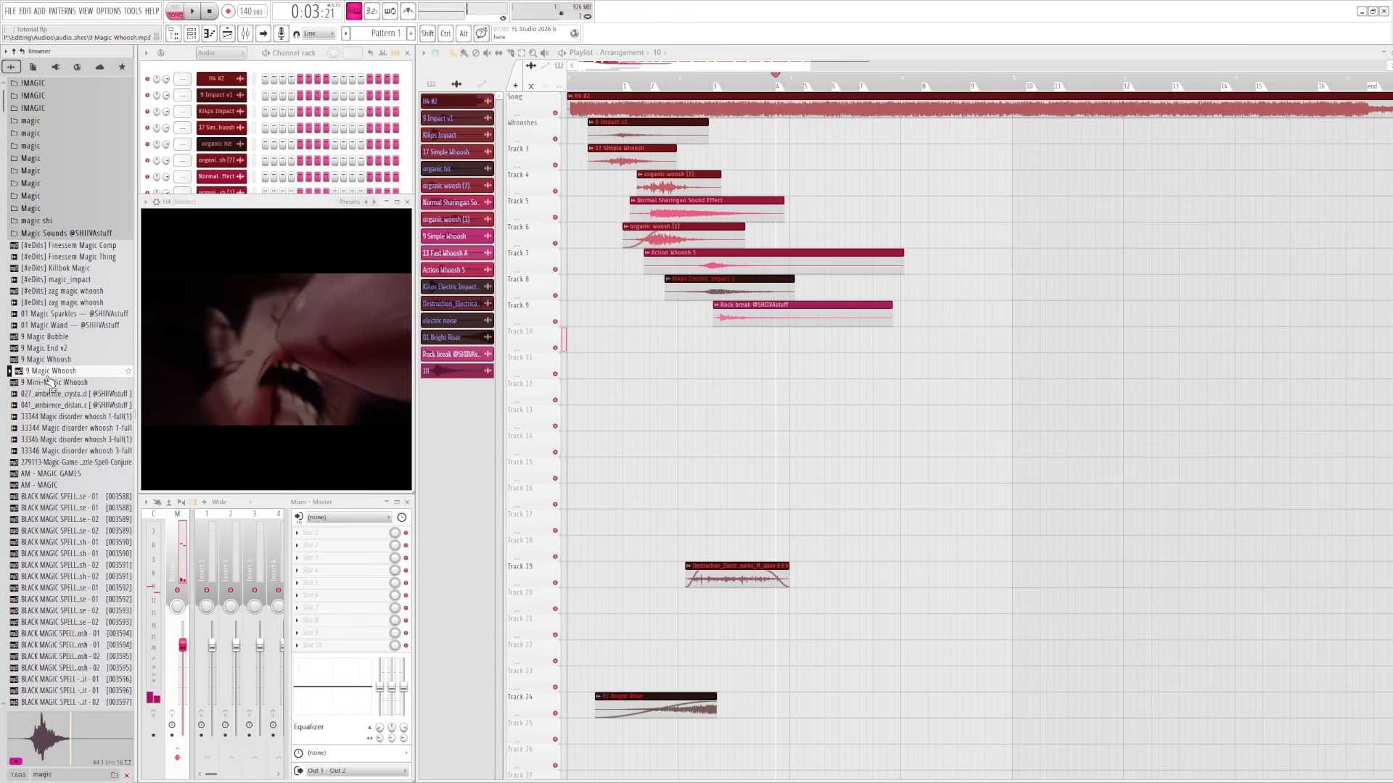
left_click(49, 383)
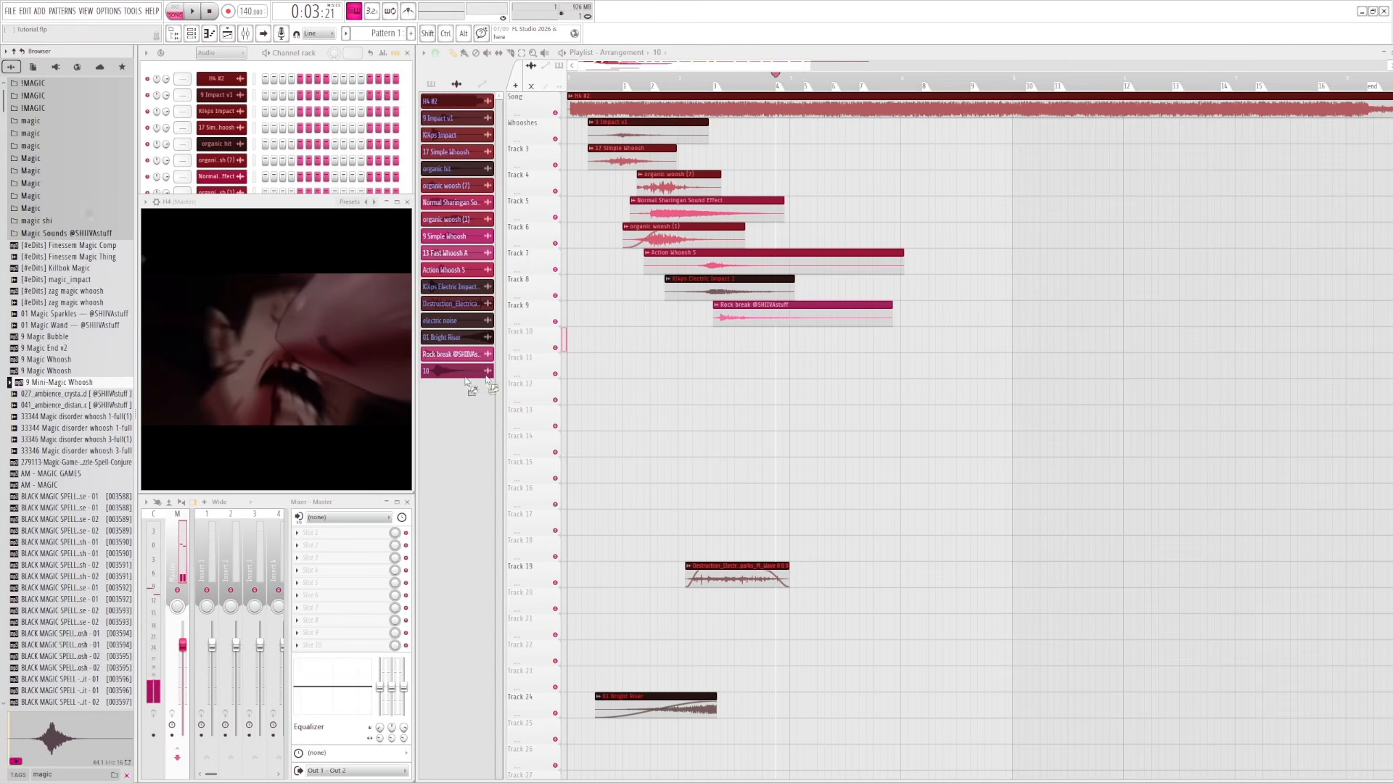
- Try the 9 Mini-Magic Whoosh sample on Track 10 with its peak near marker 4, raising its gain to about 2.9 dB
left_click_drag(466, 383, 769, 334)
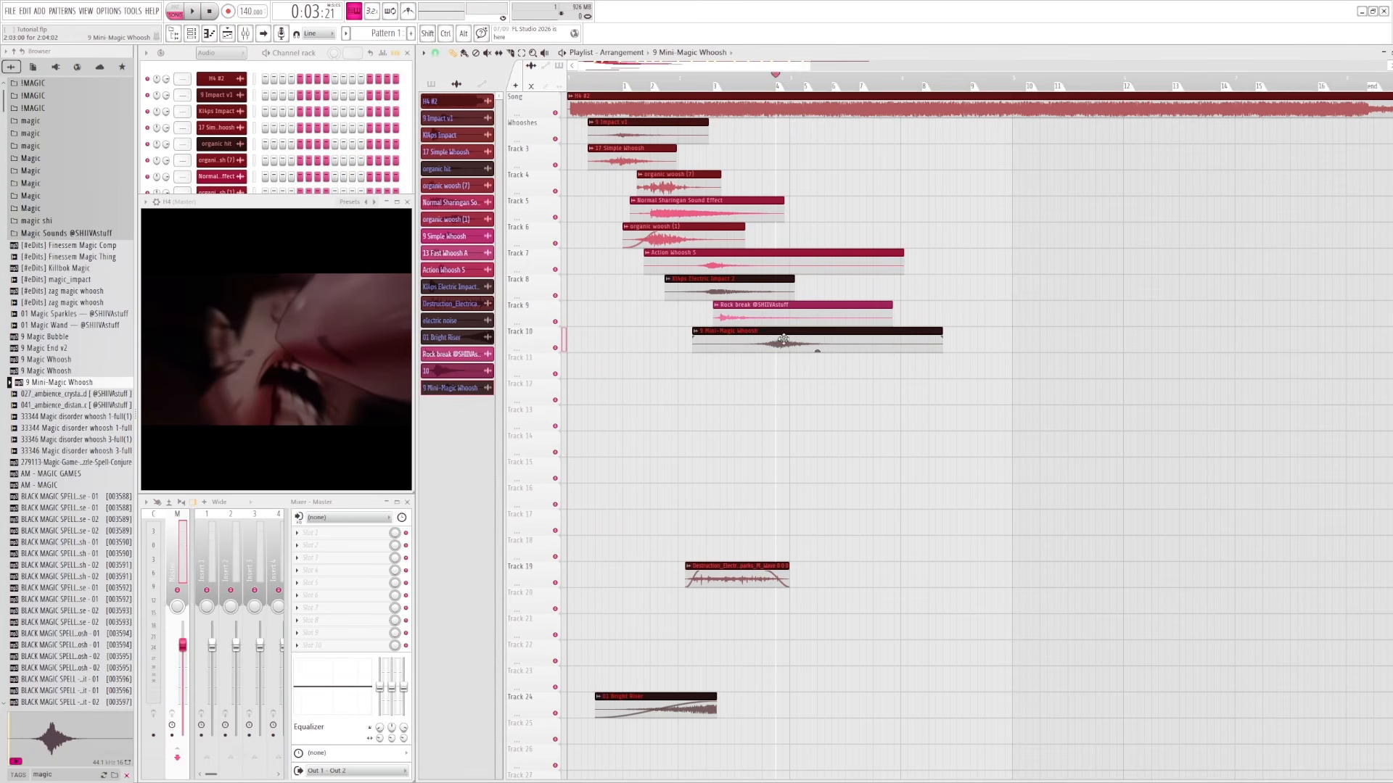
left_click(741, 79)
key("space")
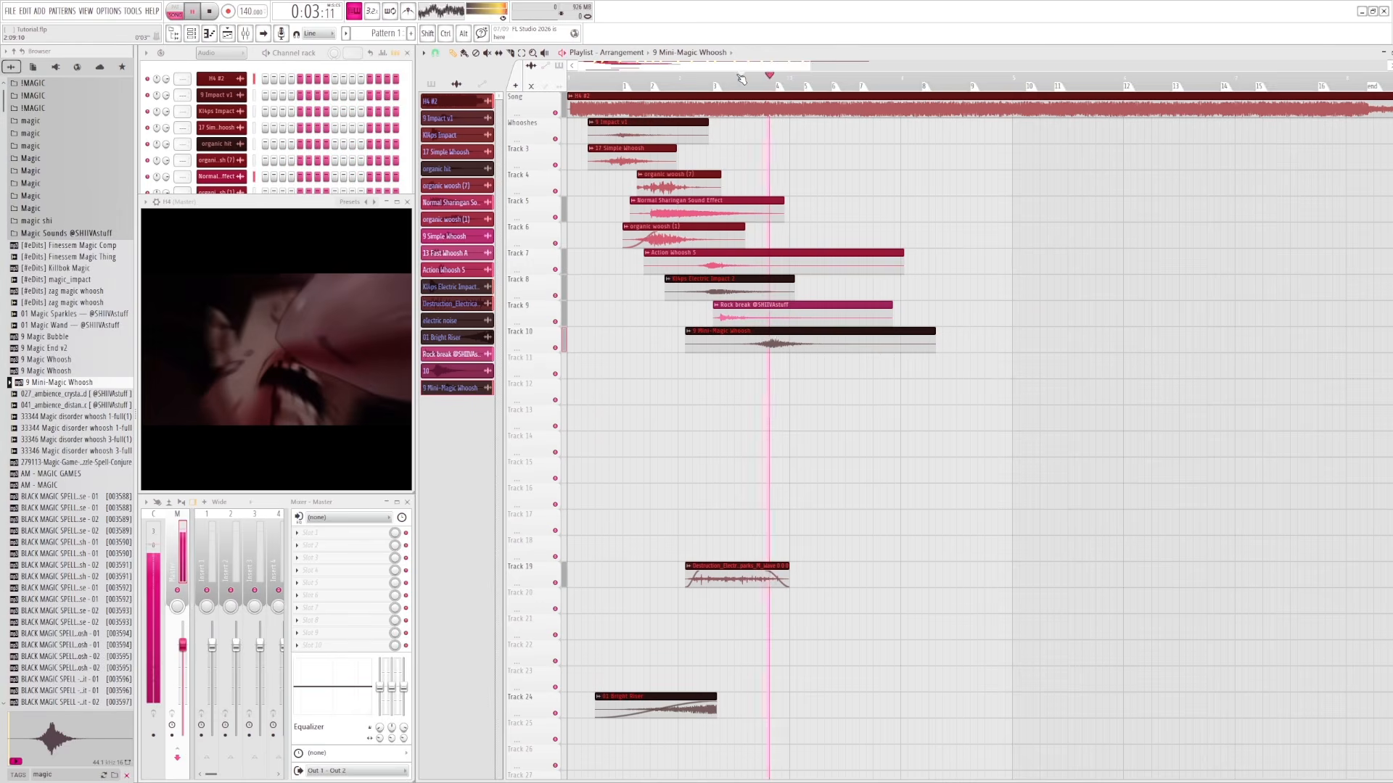
left_click(755, 79)
key("space")
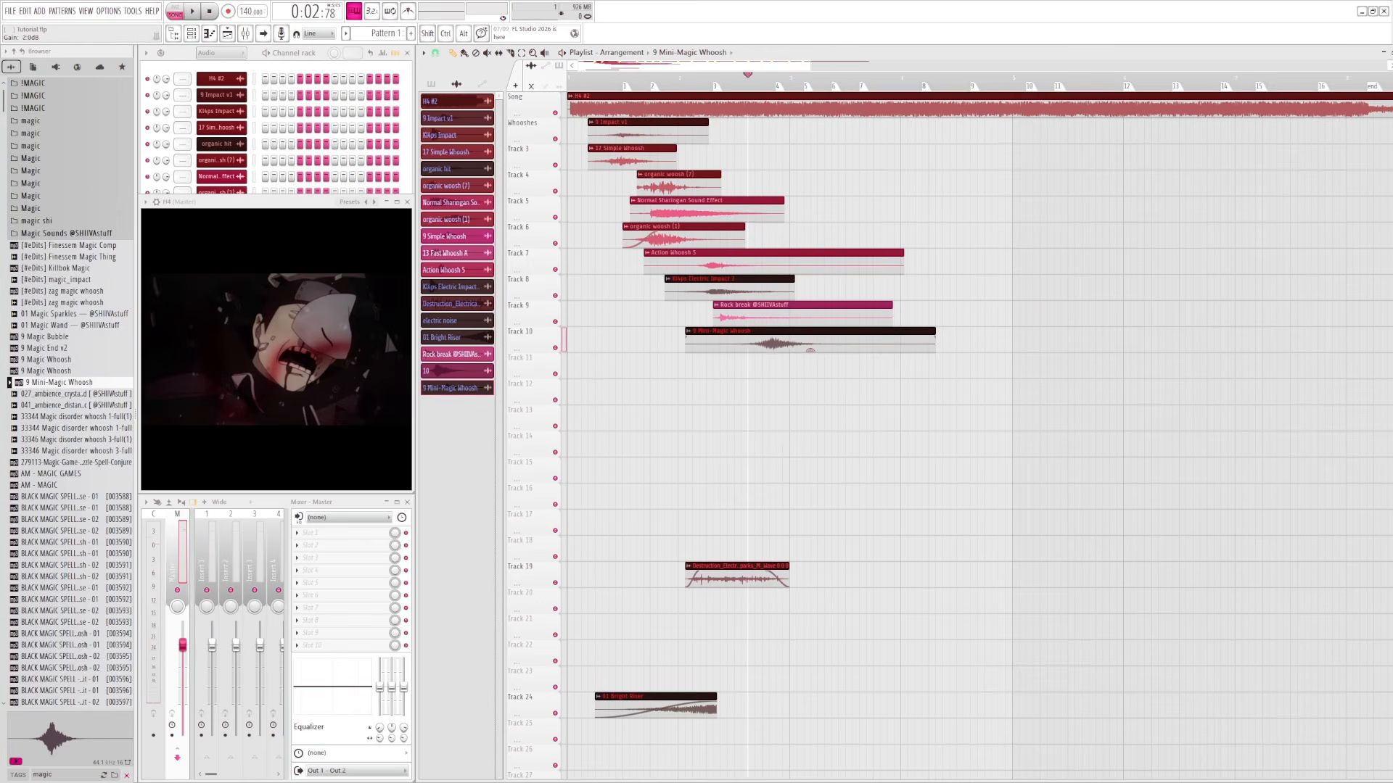
- Try shifting the 9 Mini-Magic Whoosh clip slightly around marker 4, replaying the section from before the marker to check its timing
key("space")
left_click(745, 82)
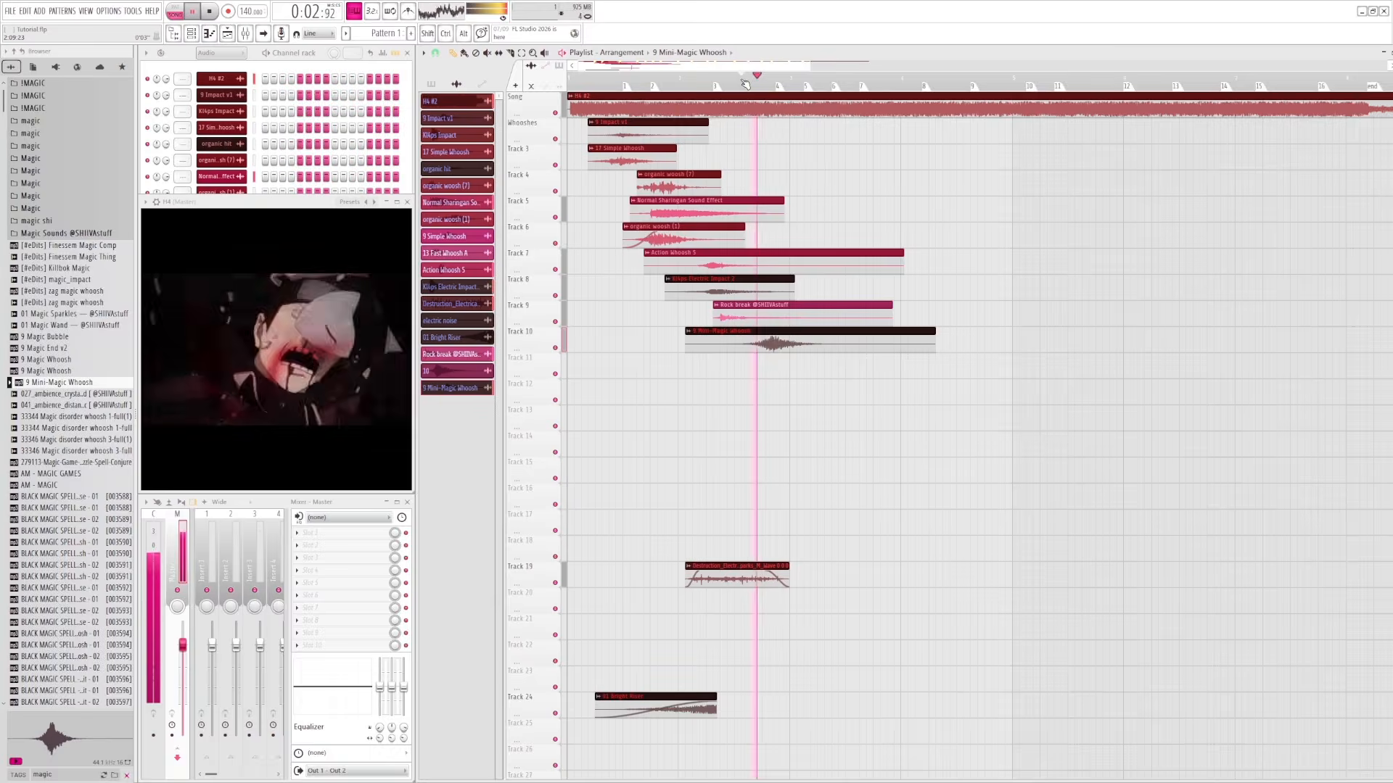
key("space")
left_click(776, 81)
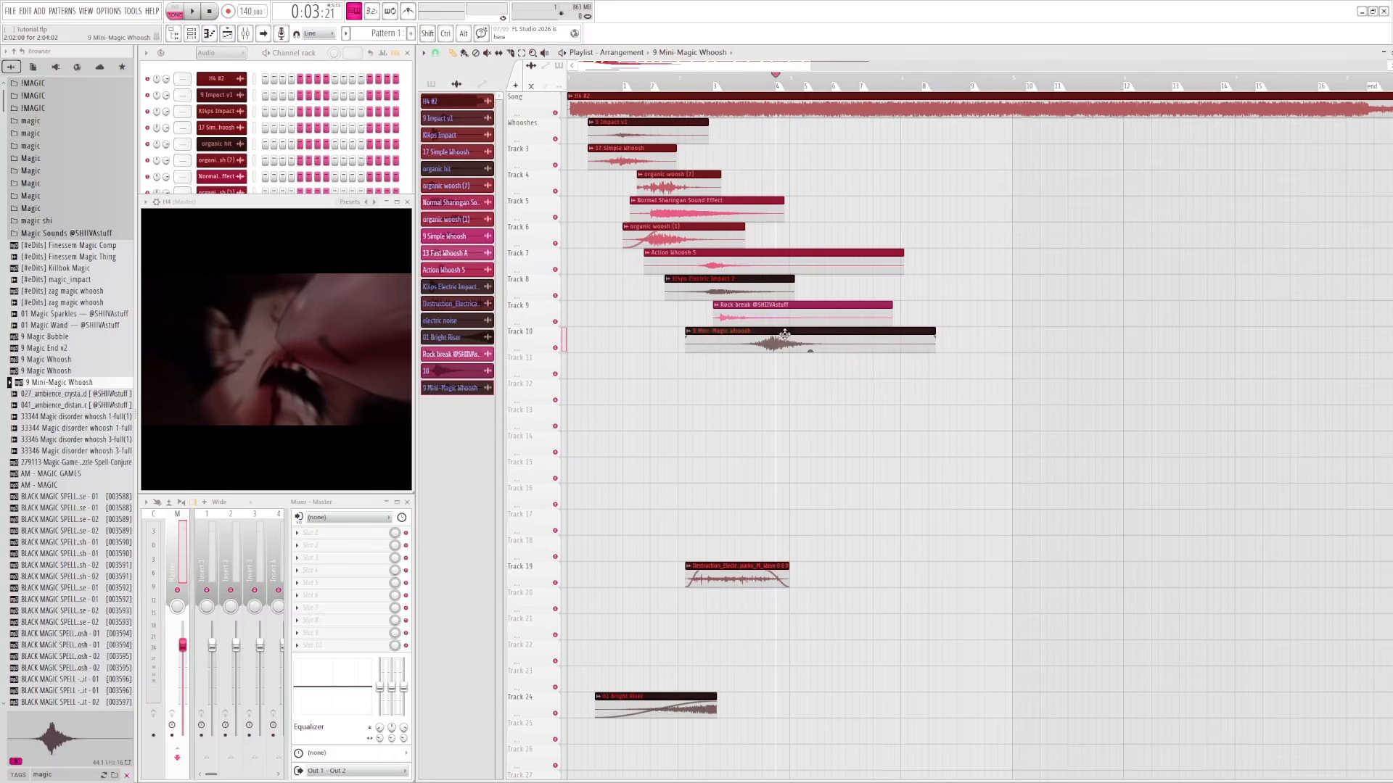
key("space")
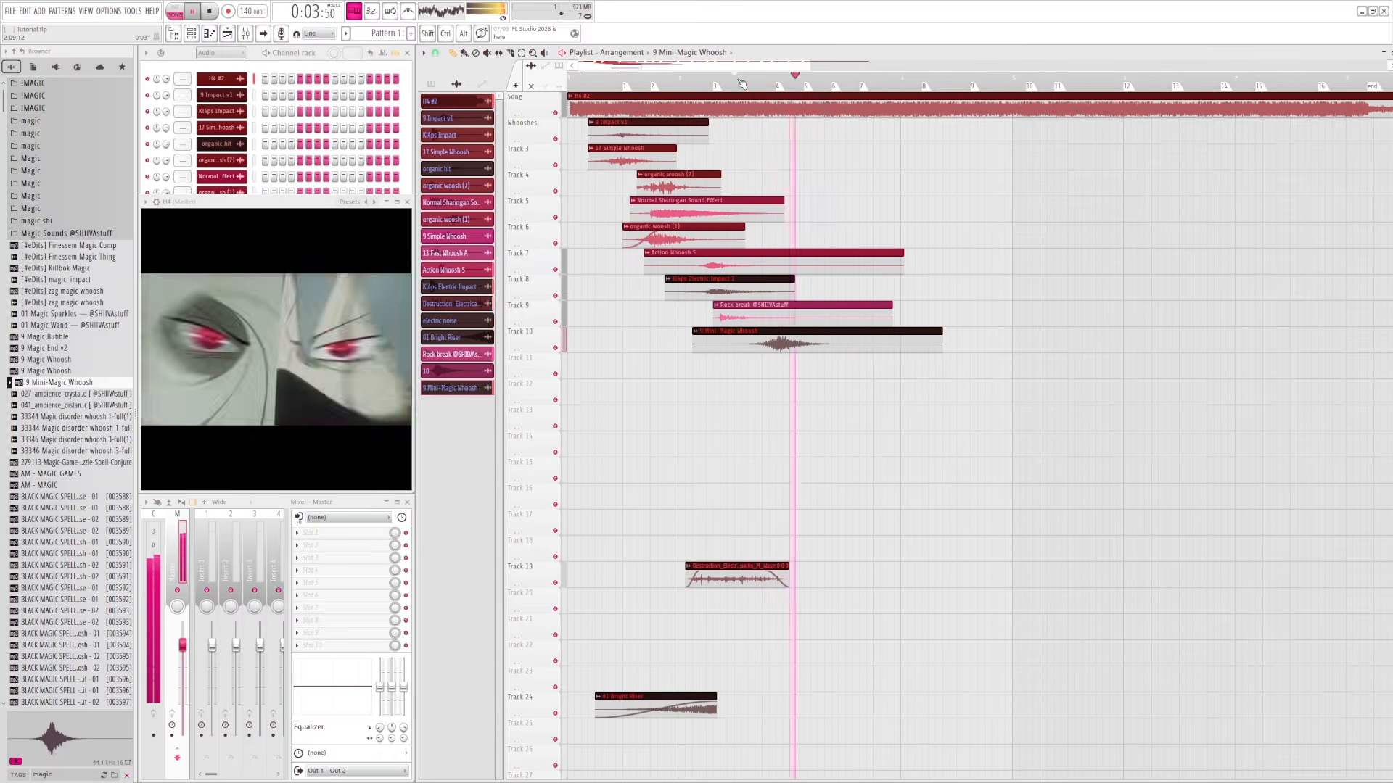
left_click(749, 80)
left_click(750, 80)
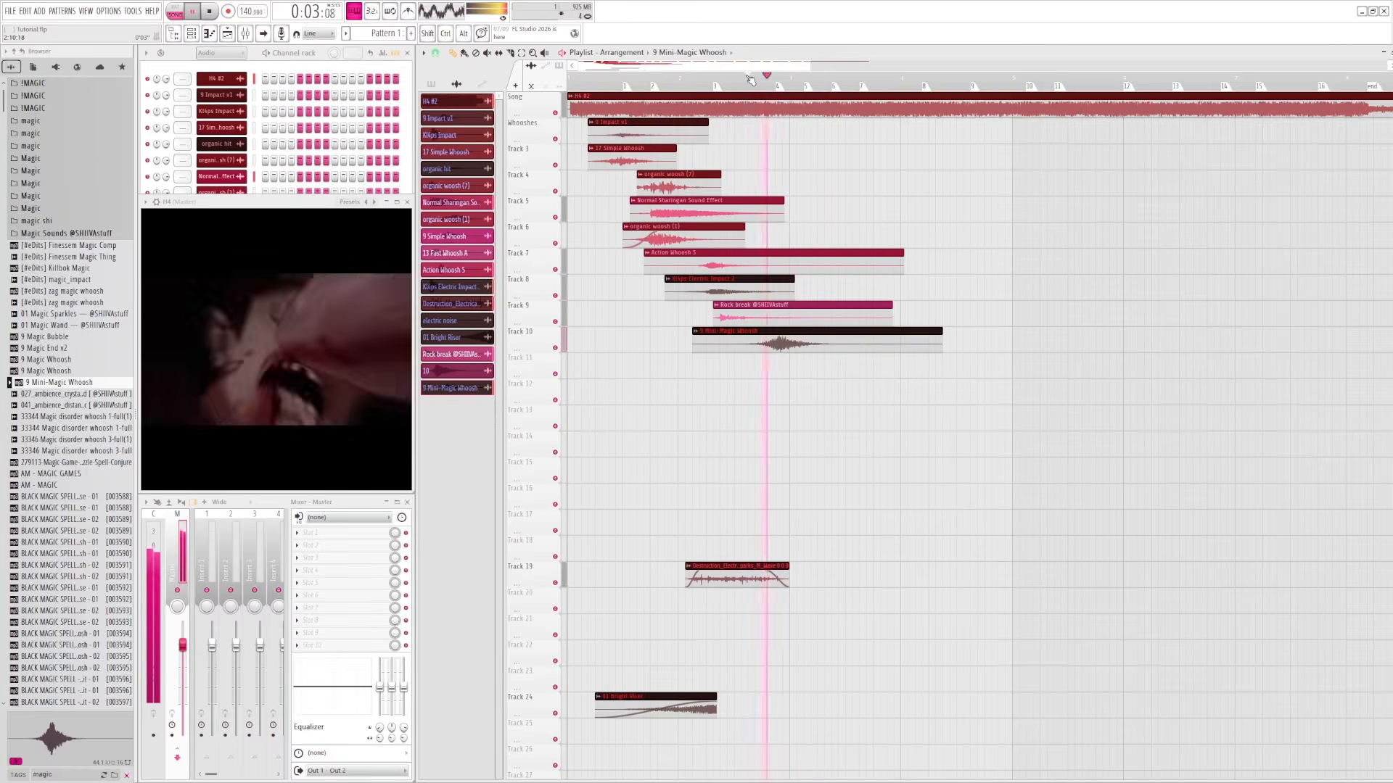
left_click(743, 80)
key("space")
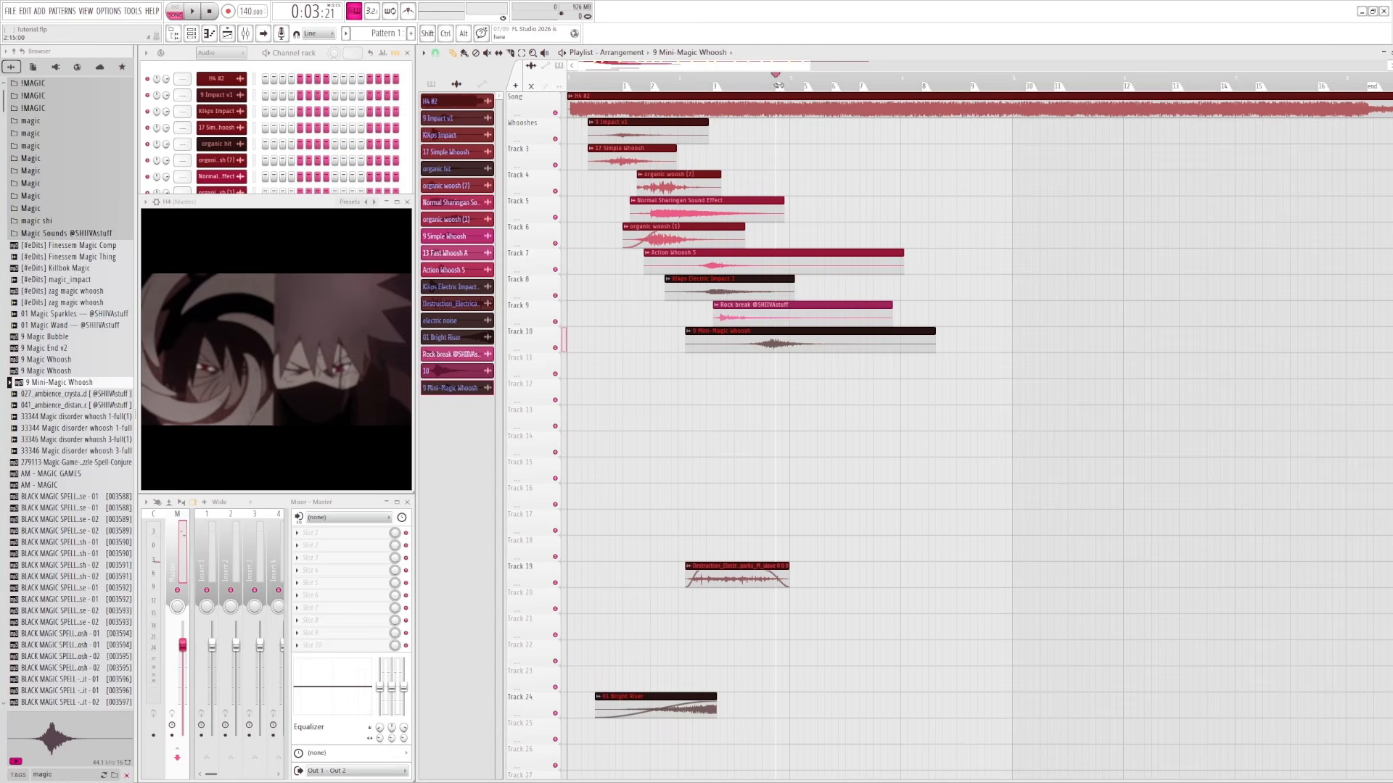
- Replay the section around marker 4 in short passes to judge how the 9 Mini-Magic Whoosh fits the video
key("space")
key("space")
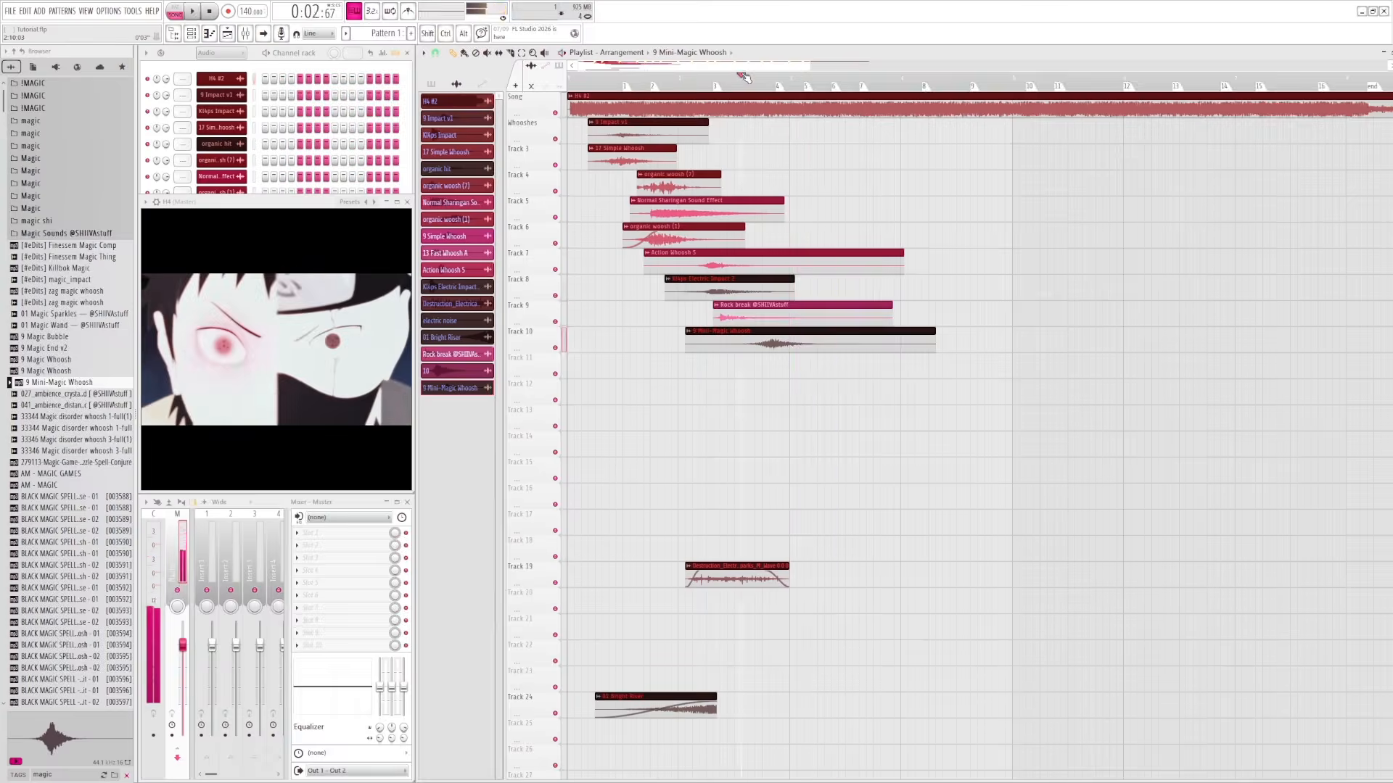
key("space")
key("space")
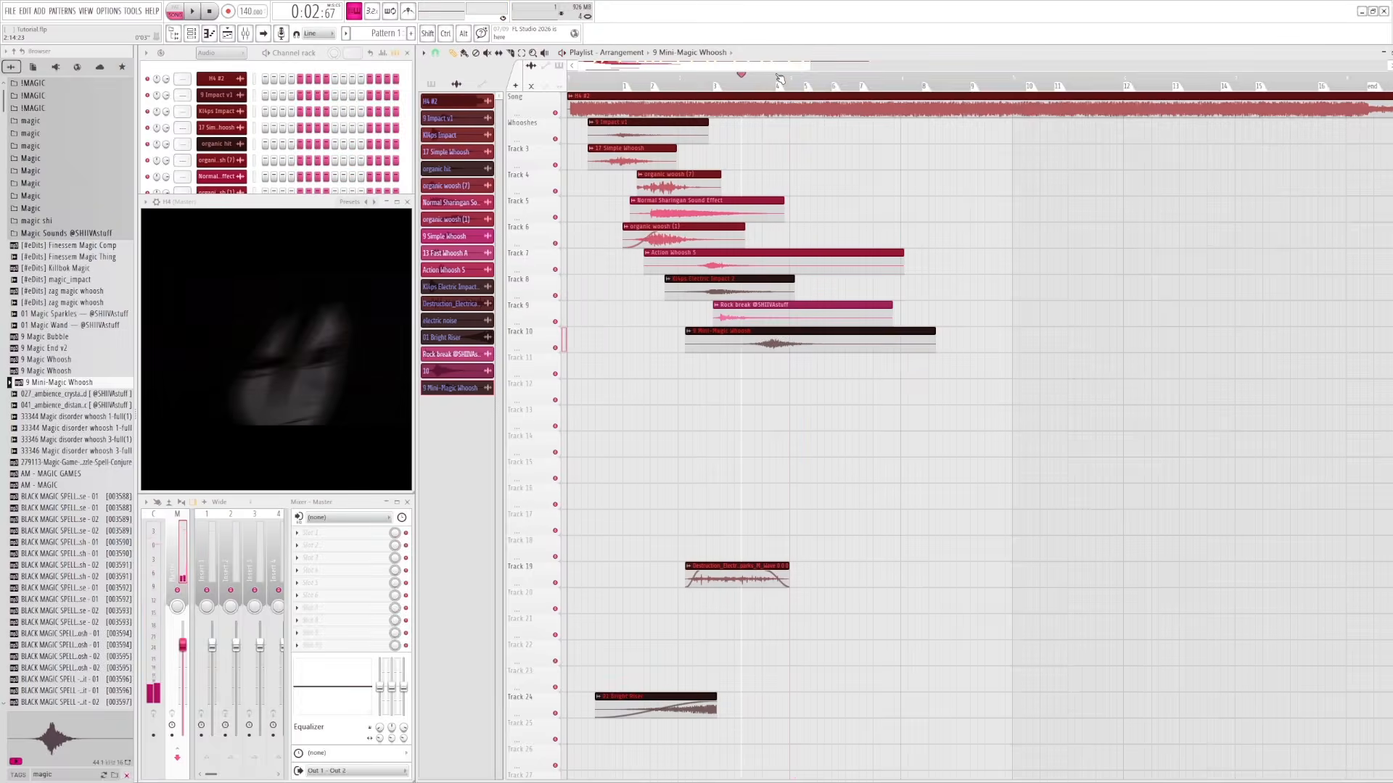
left_click(737, 78)
key("space")
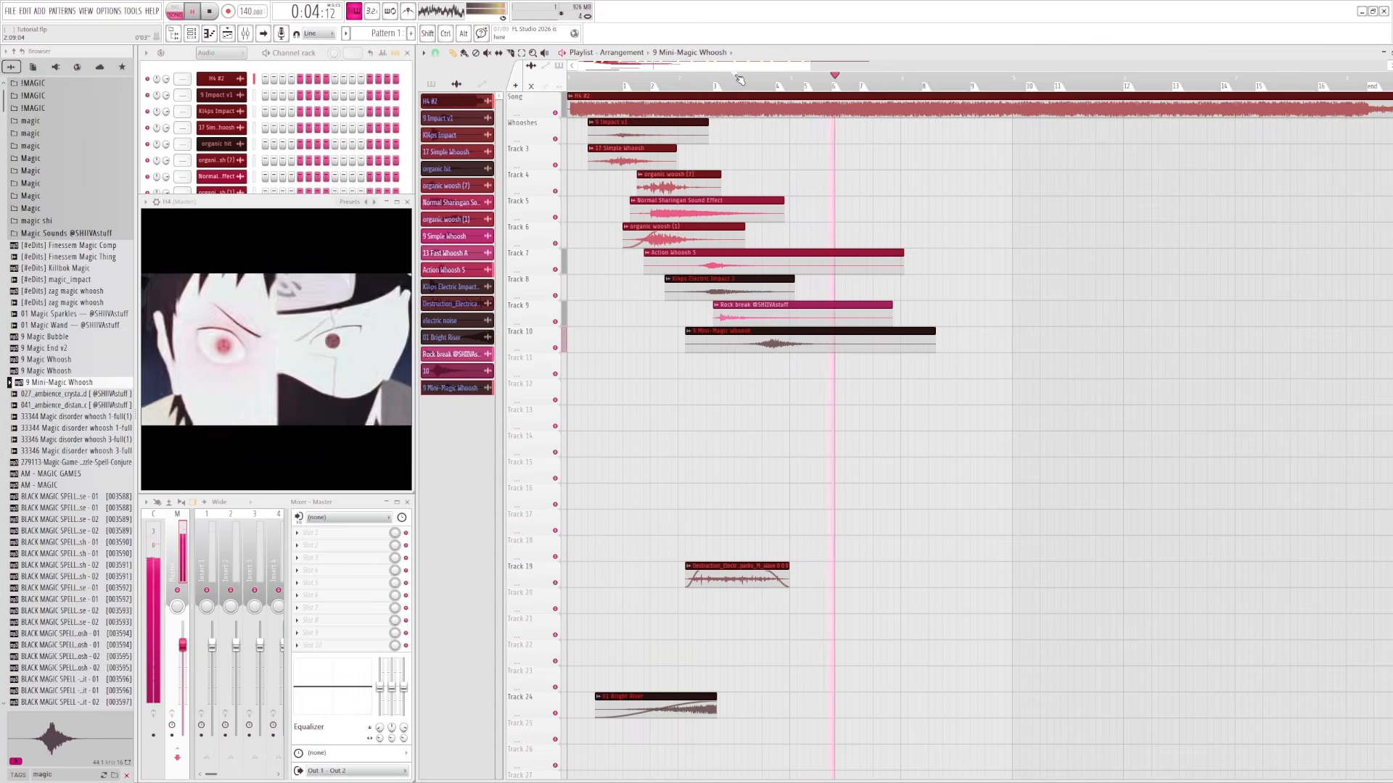
key("space")
key("space")
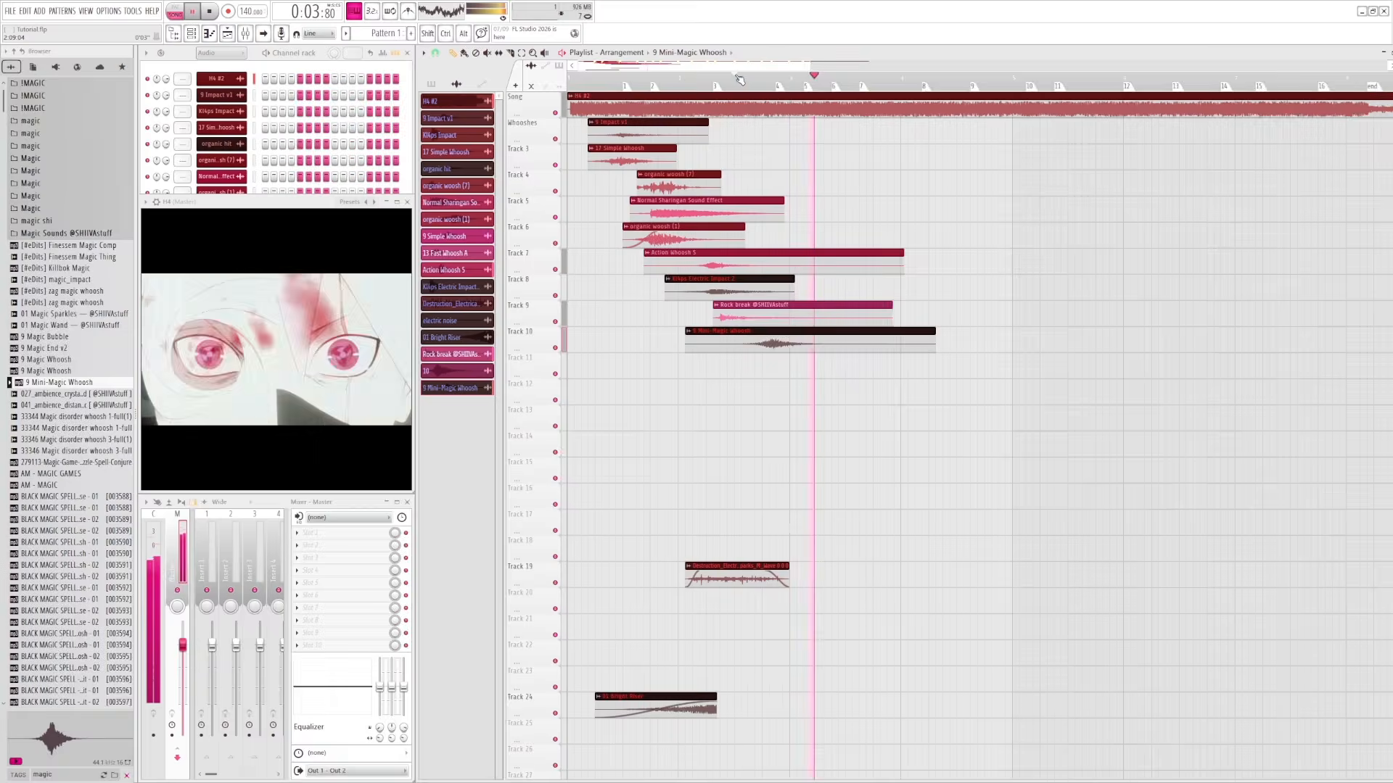
key("space")
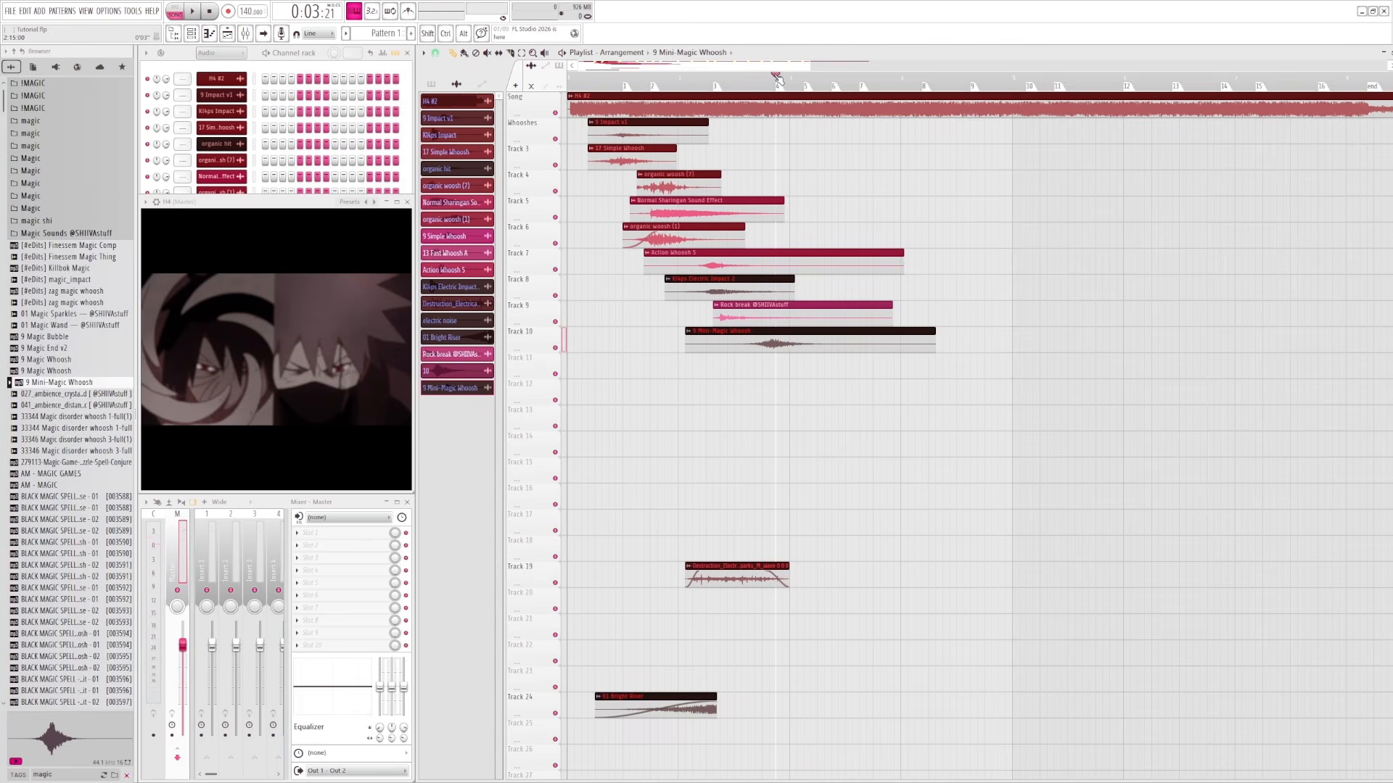
- Try the 9 Mini-Magic Whoosh clip slightly later on Track 10, replay it, and delete the clip
key("space")
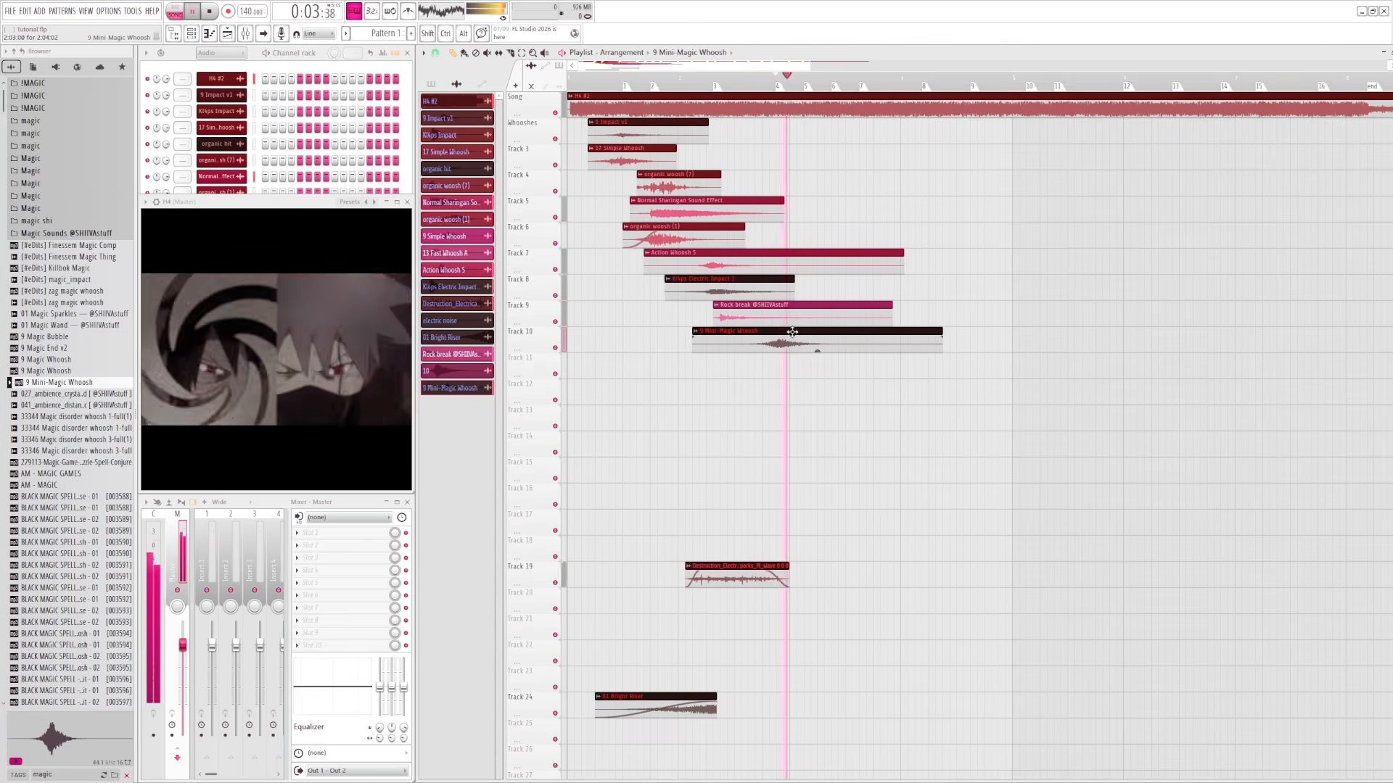
left_click(748, 80)
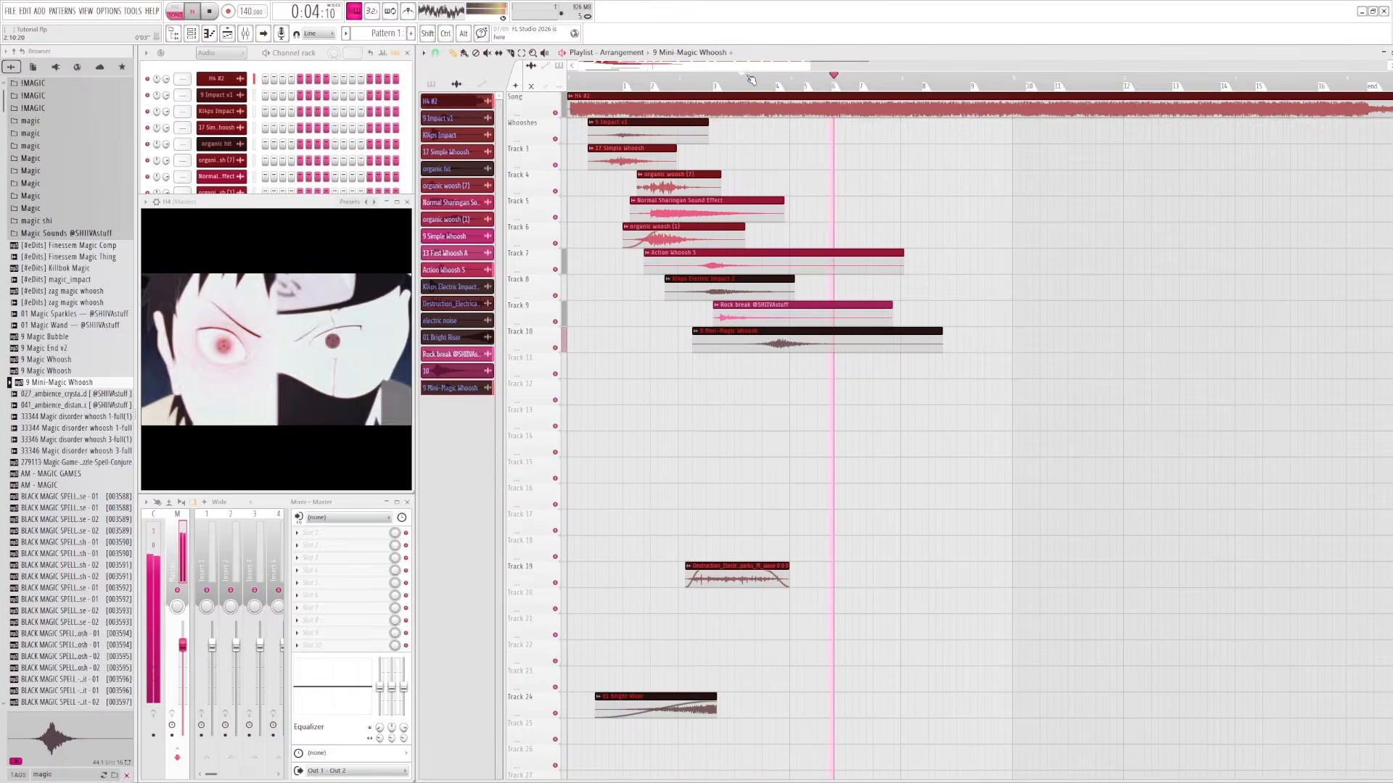
left_click(762, 80)
key("space")
left_click(803, 328)
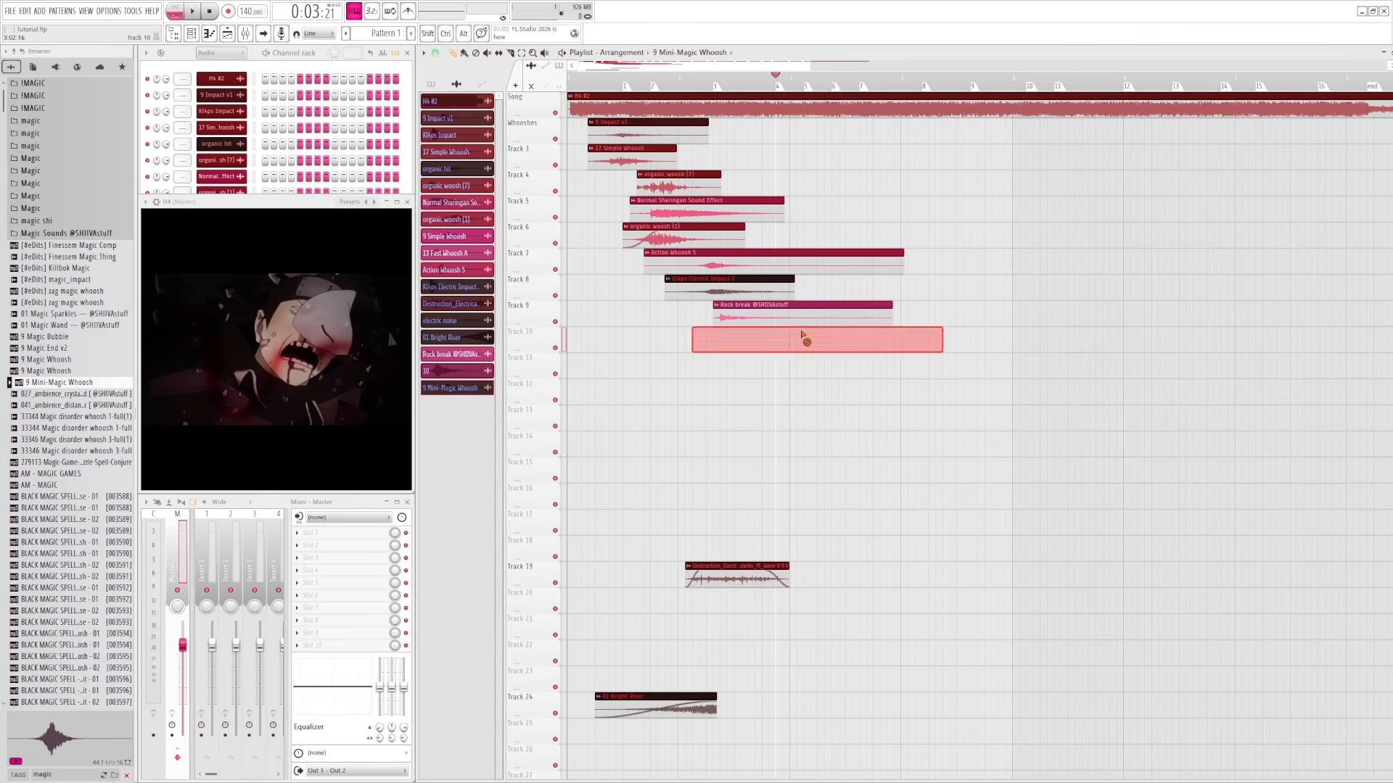
- Try the 9 Magic Whoosh sample on Track 10 with its peak near marker 4, raise its gain slightly, and play the section
key("Delete")
left_click(56, 373)
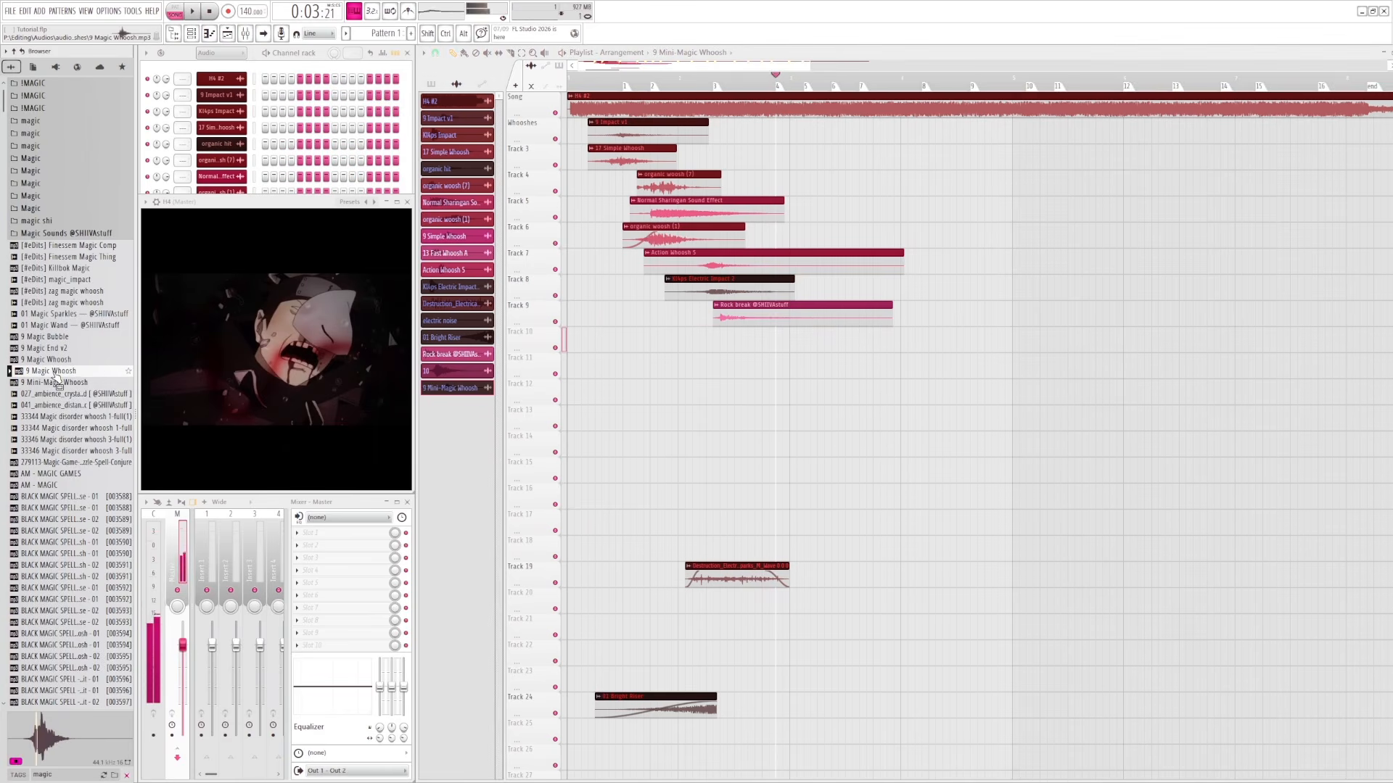
left_click_drag(774, 350, 748, 326)
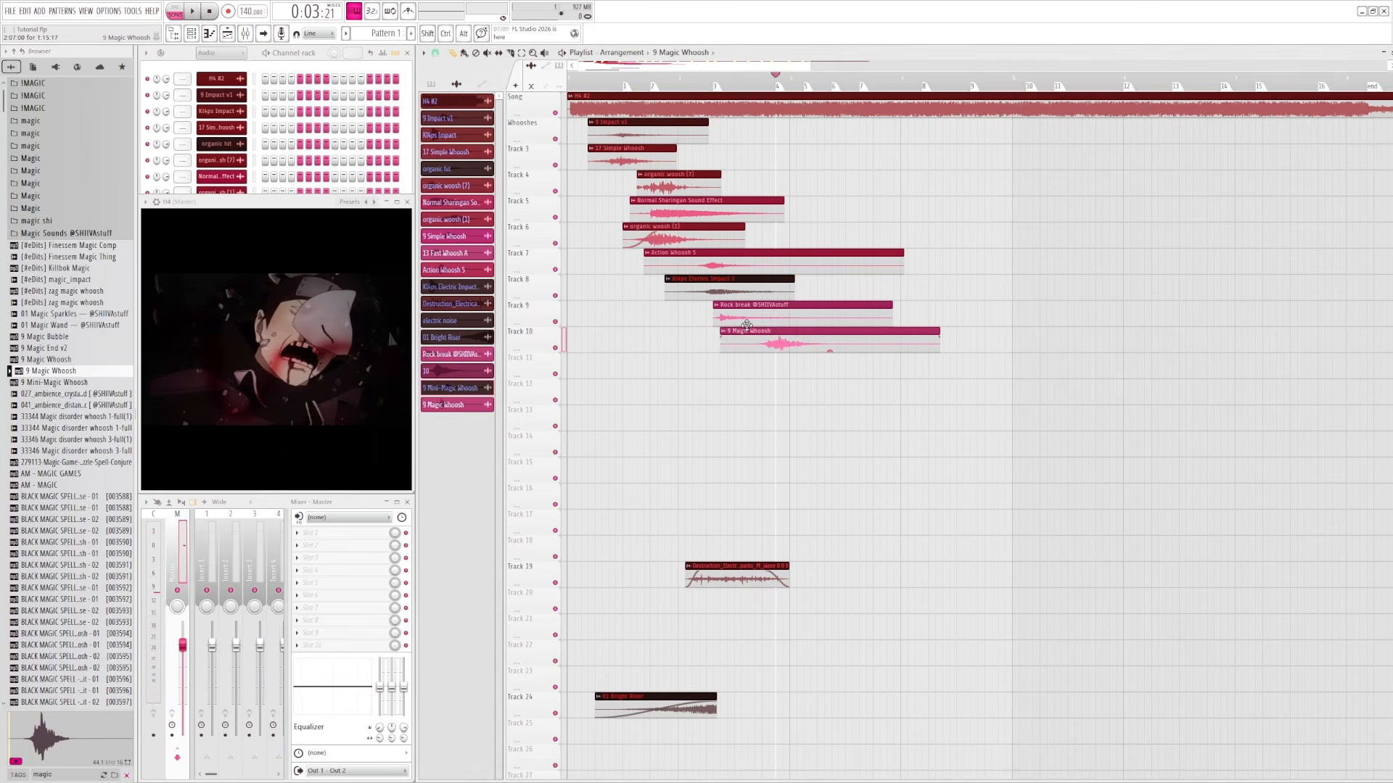
key("space")
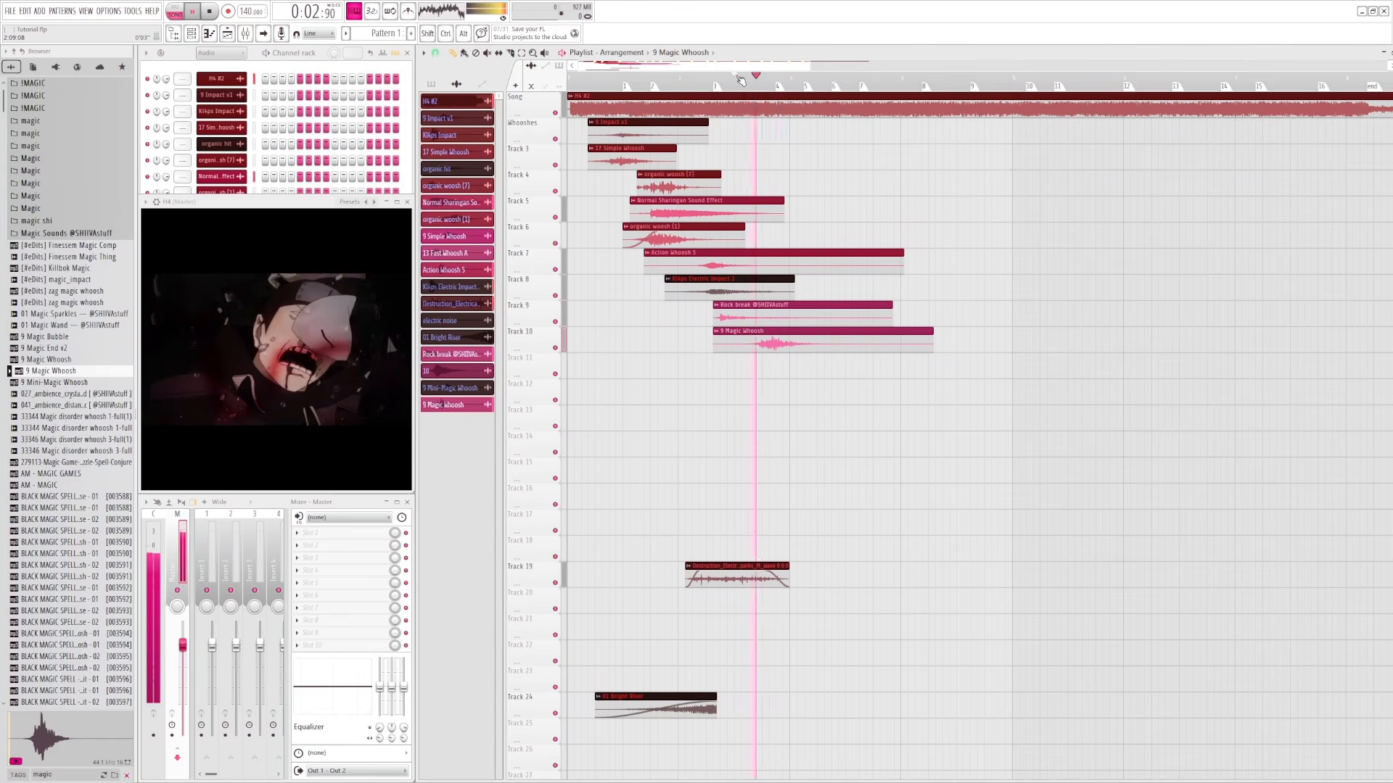
key("space")
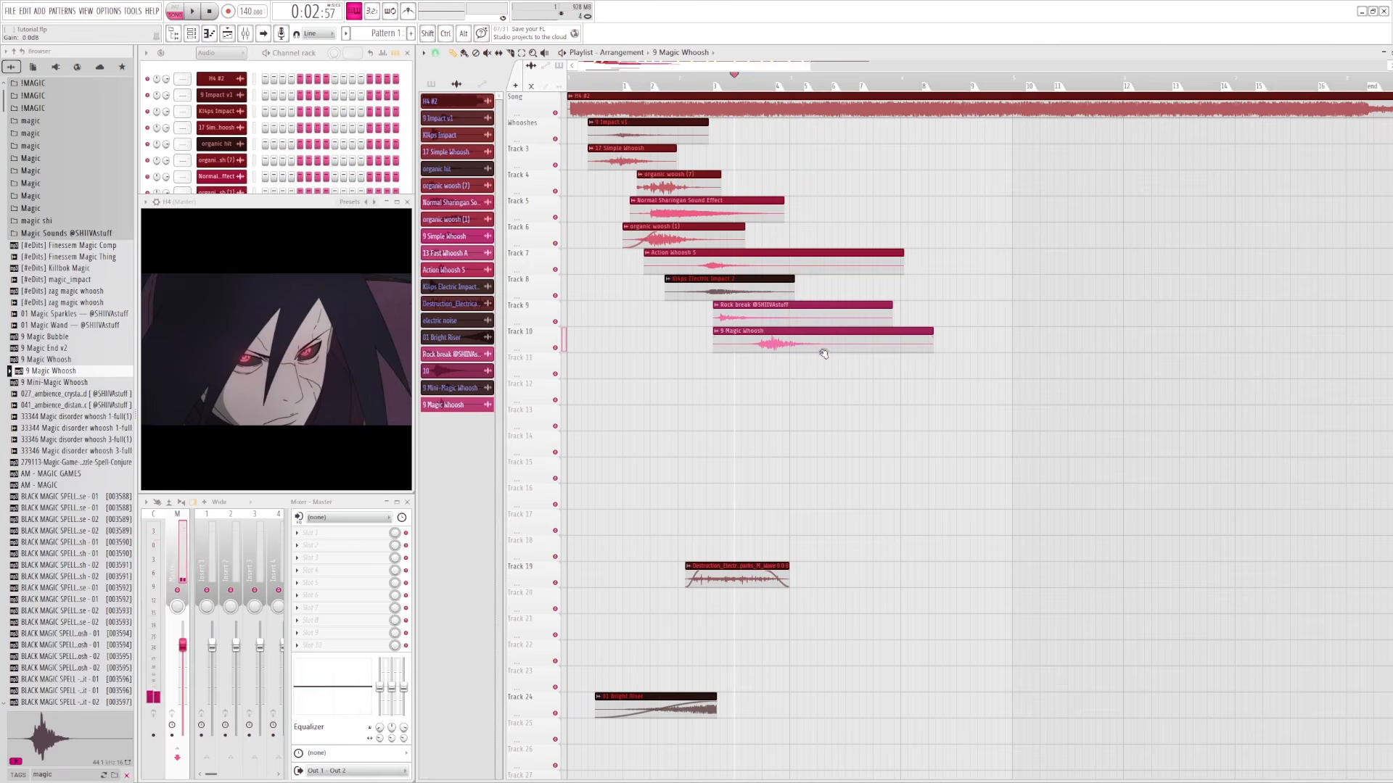
key("space")
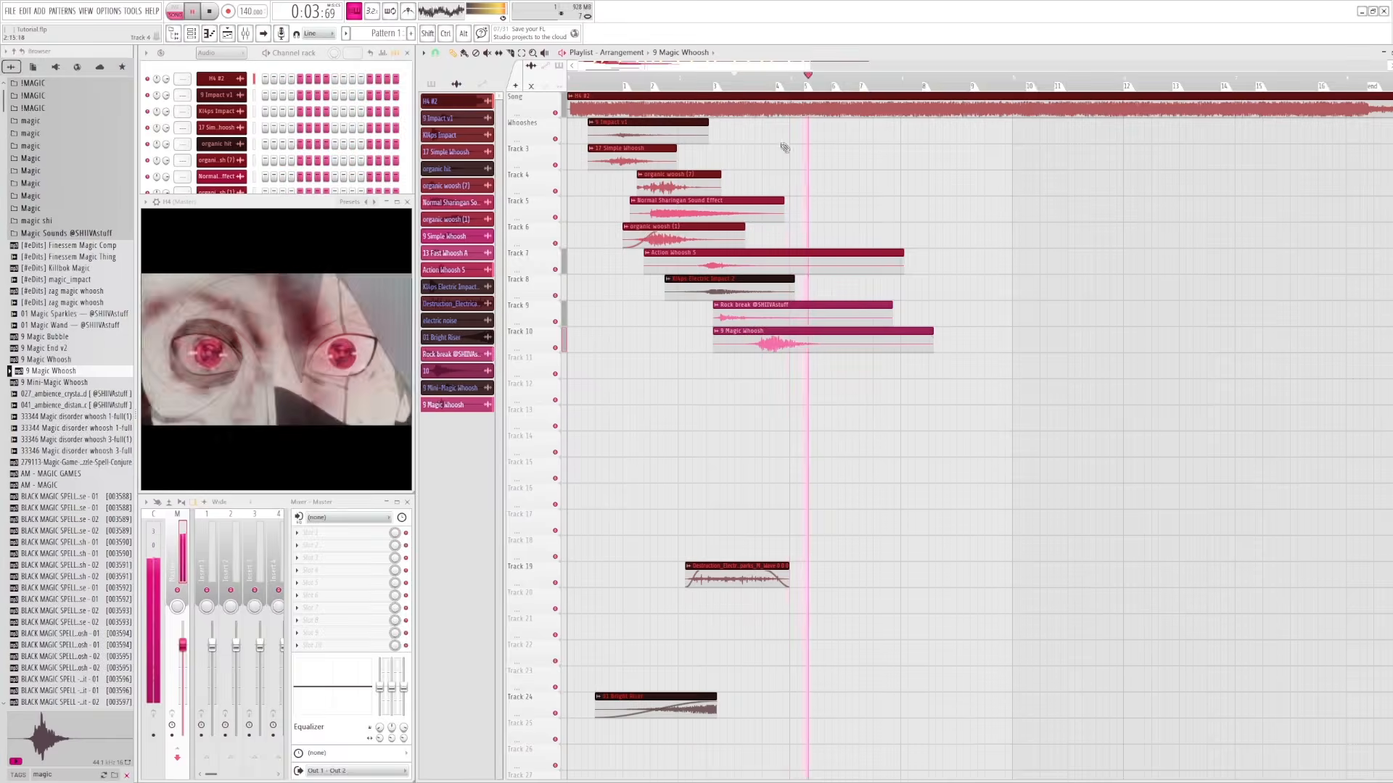
- Replay the section leading into marker 4 to check the 9 Magic Whoosh timing against the video
left_click(743, 76)
left_click(741, 76)
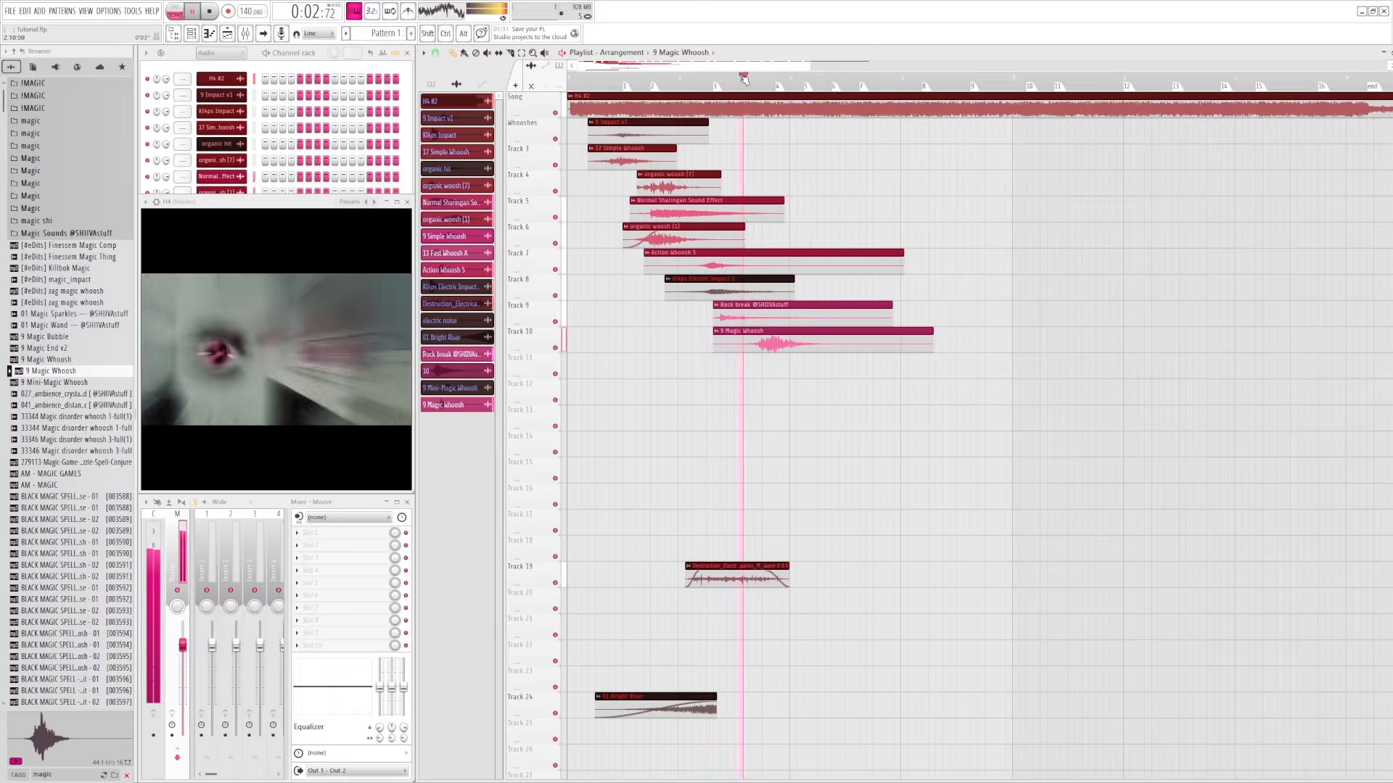
left_click(744, 77)
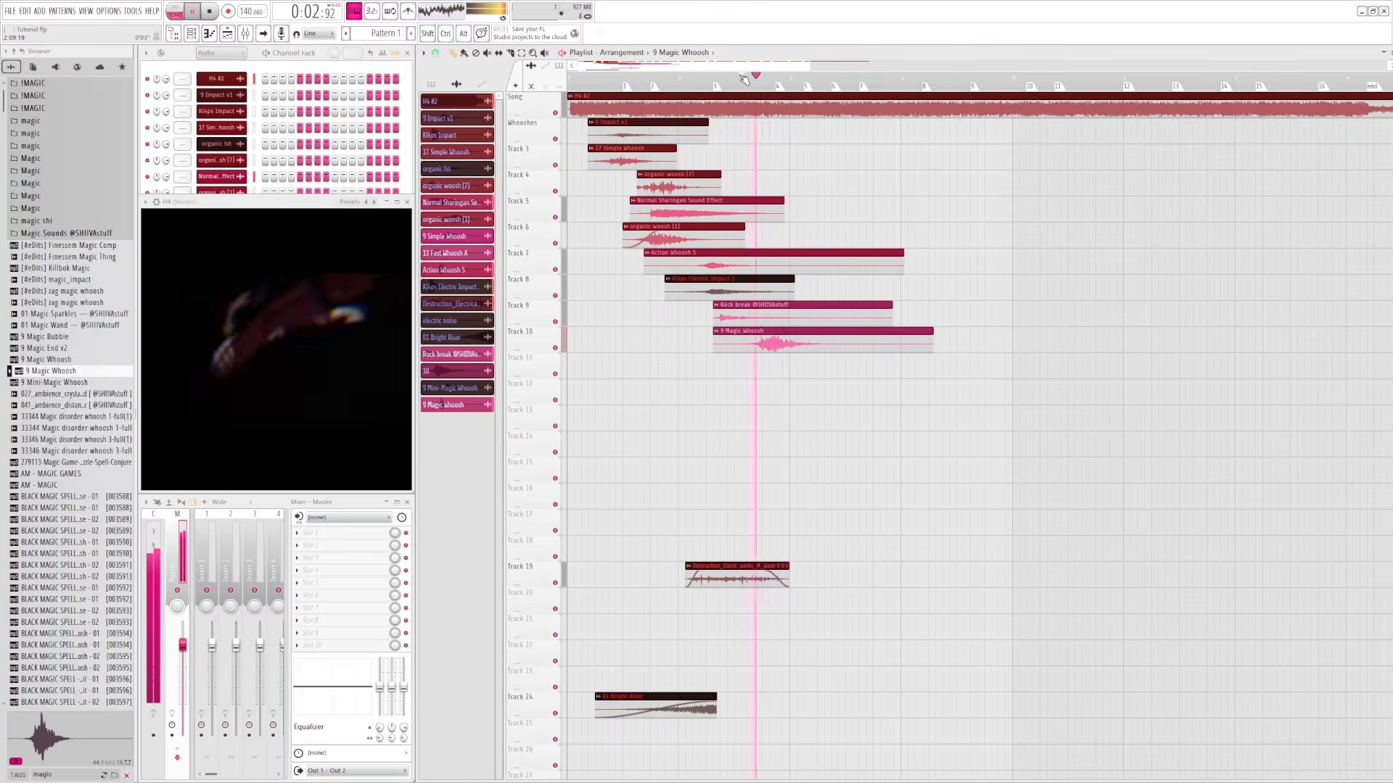
left_click(755, 78)
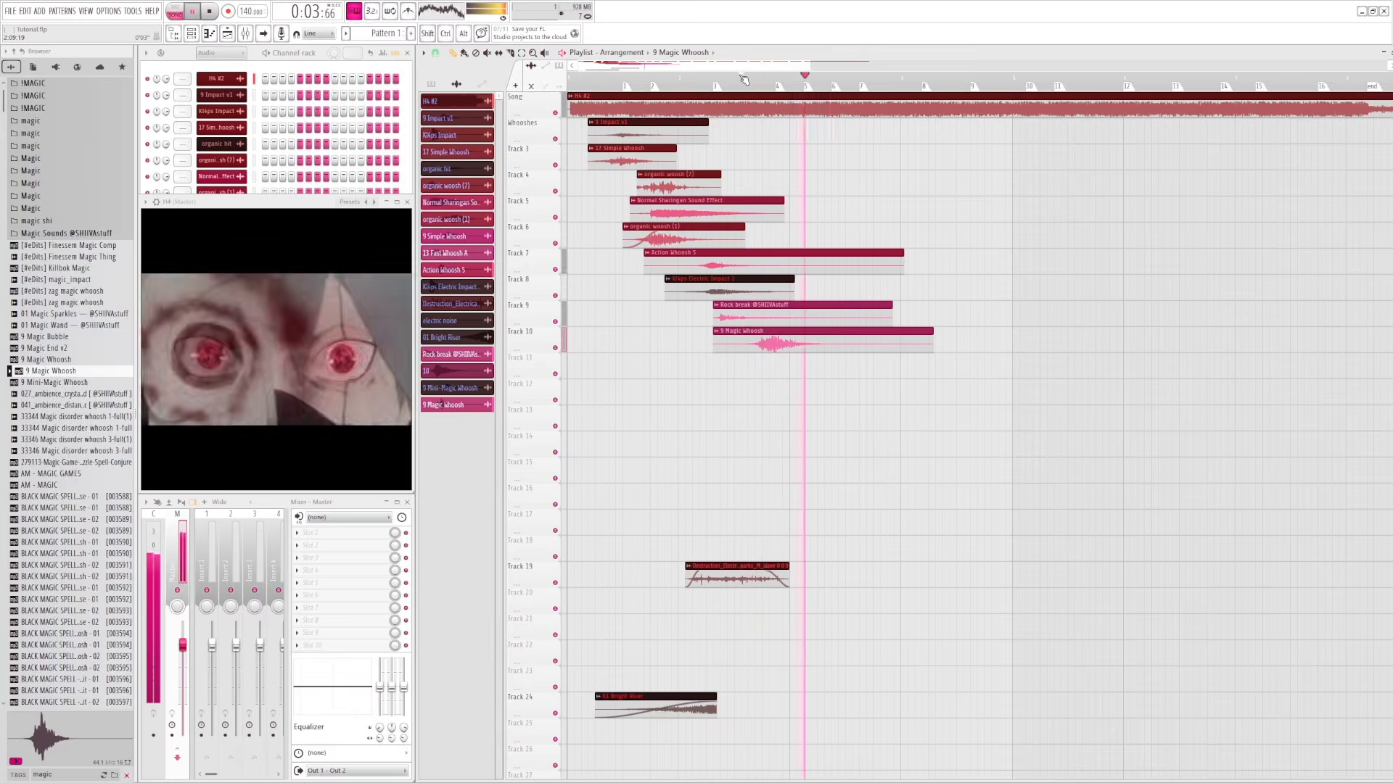
key("space")
key("space")
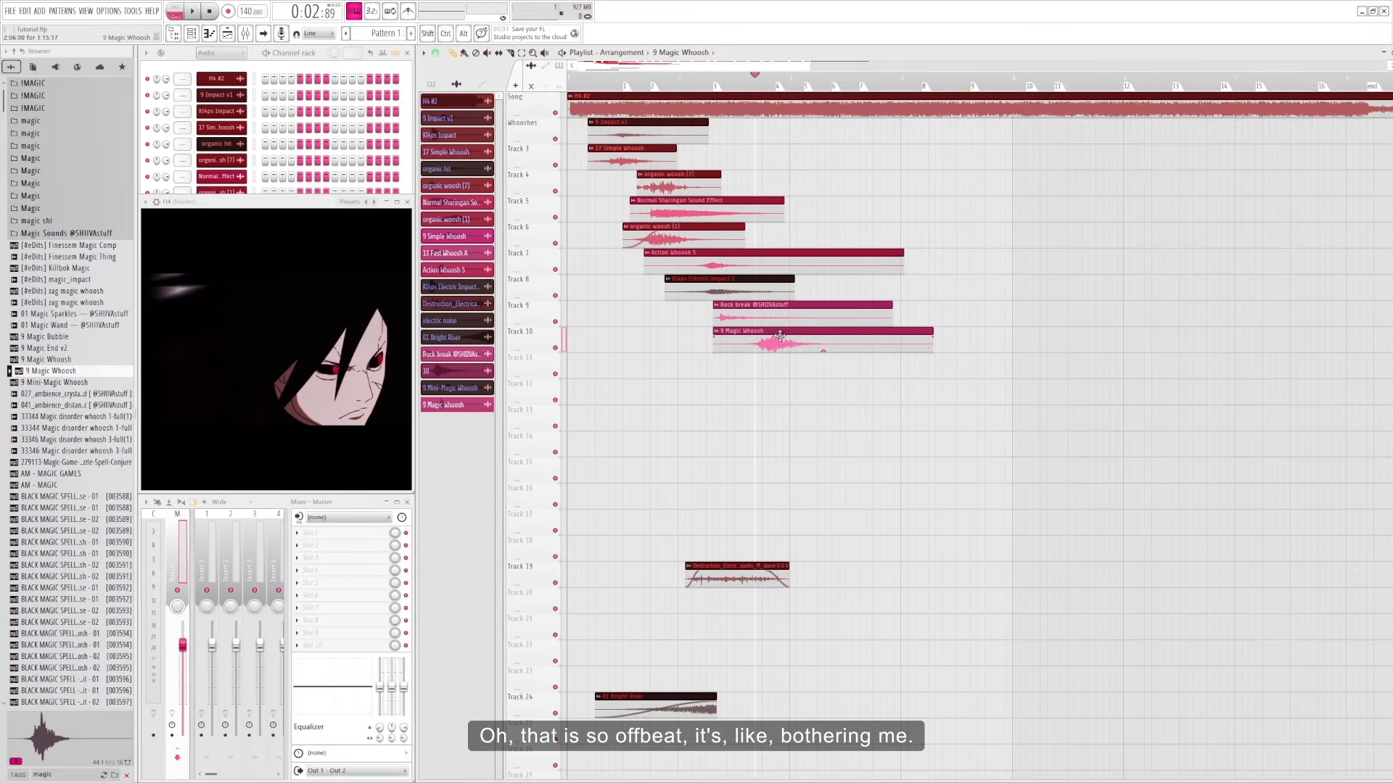
- Try the 9 Magic Whoosh clip slightly later on Track 10 and replay it from just before marker 4
key("space")
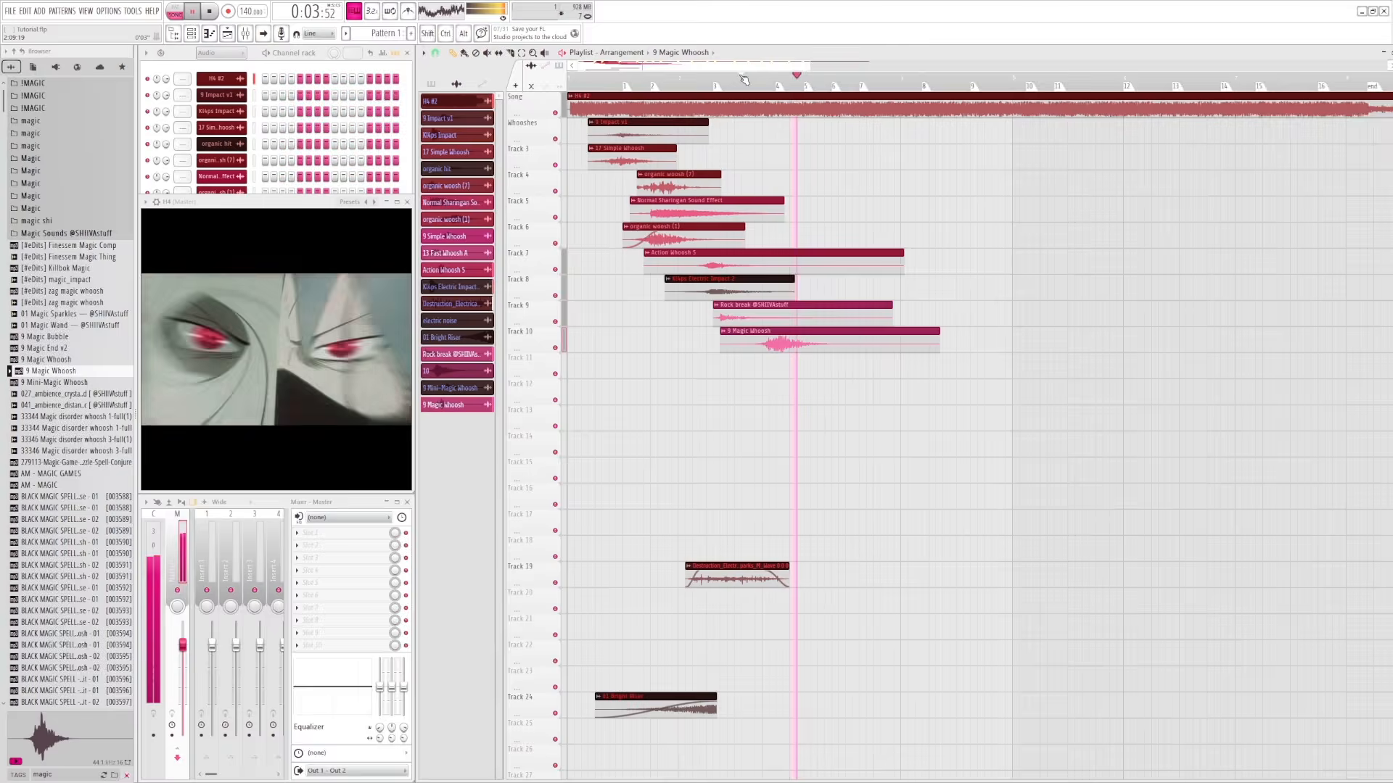
left_click(752, 86)
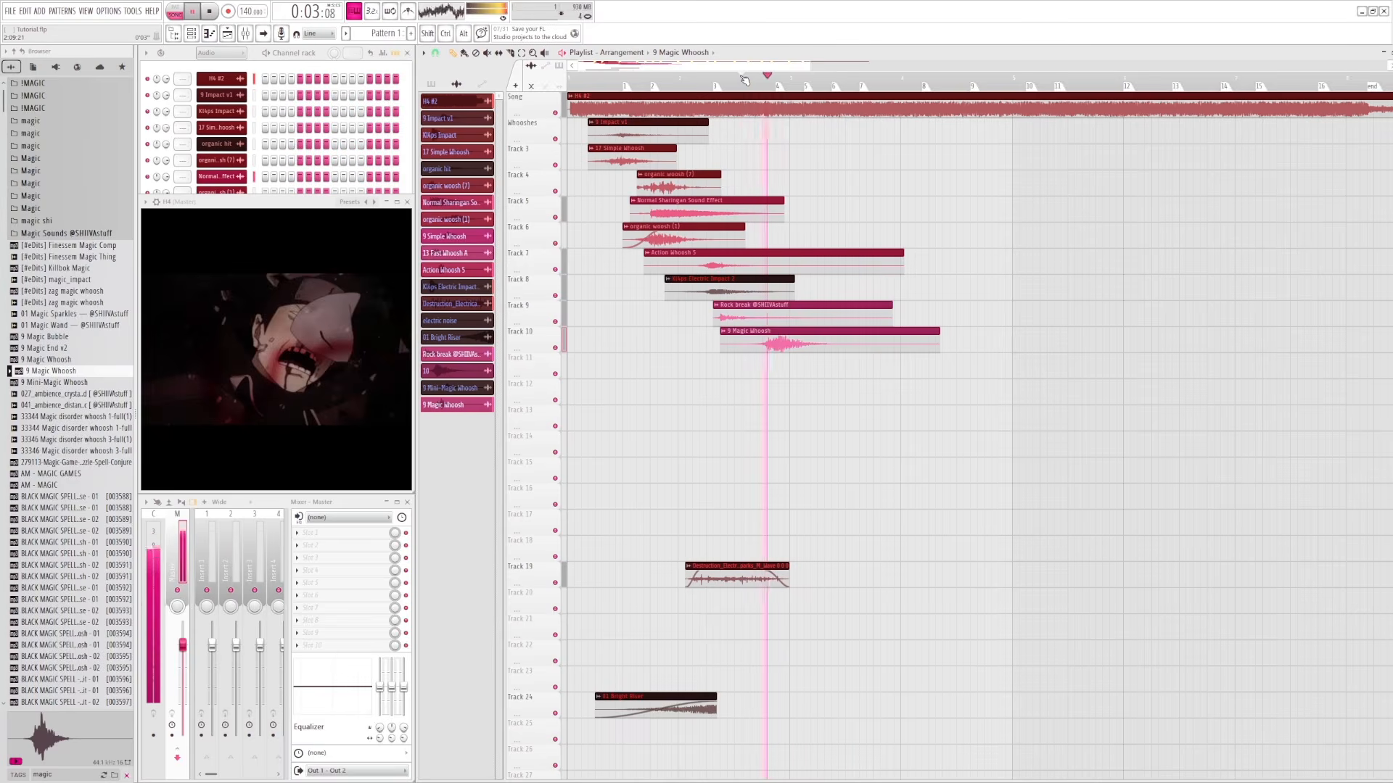
left_click(745, 79)
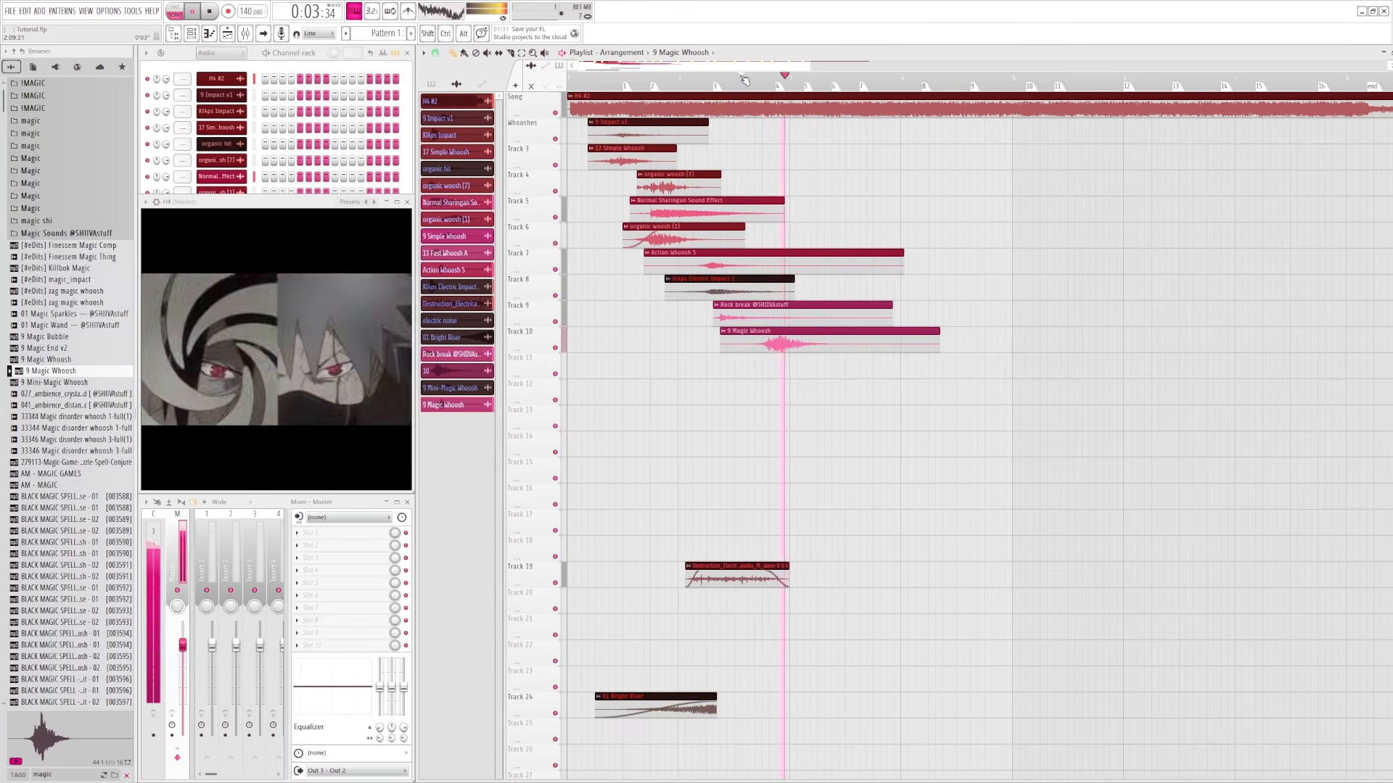
key("space")
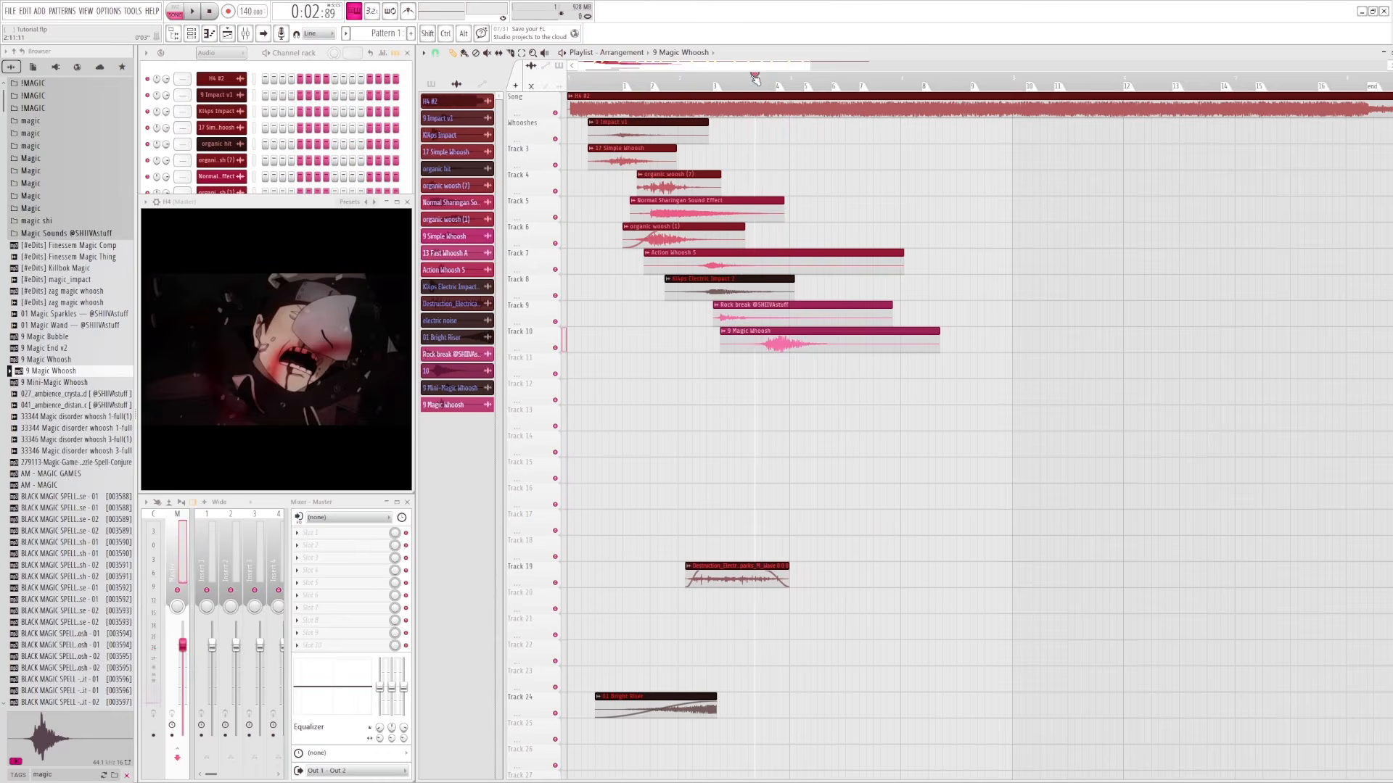
- Play short passes right around marker 4 to compare the whoosh peak with the cut in the video
key("space")
key("space")
key("space")
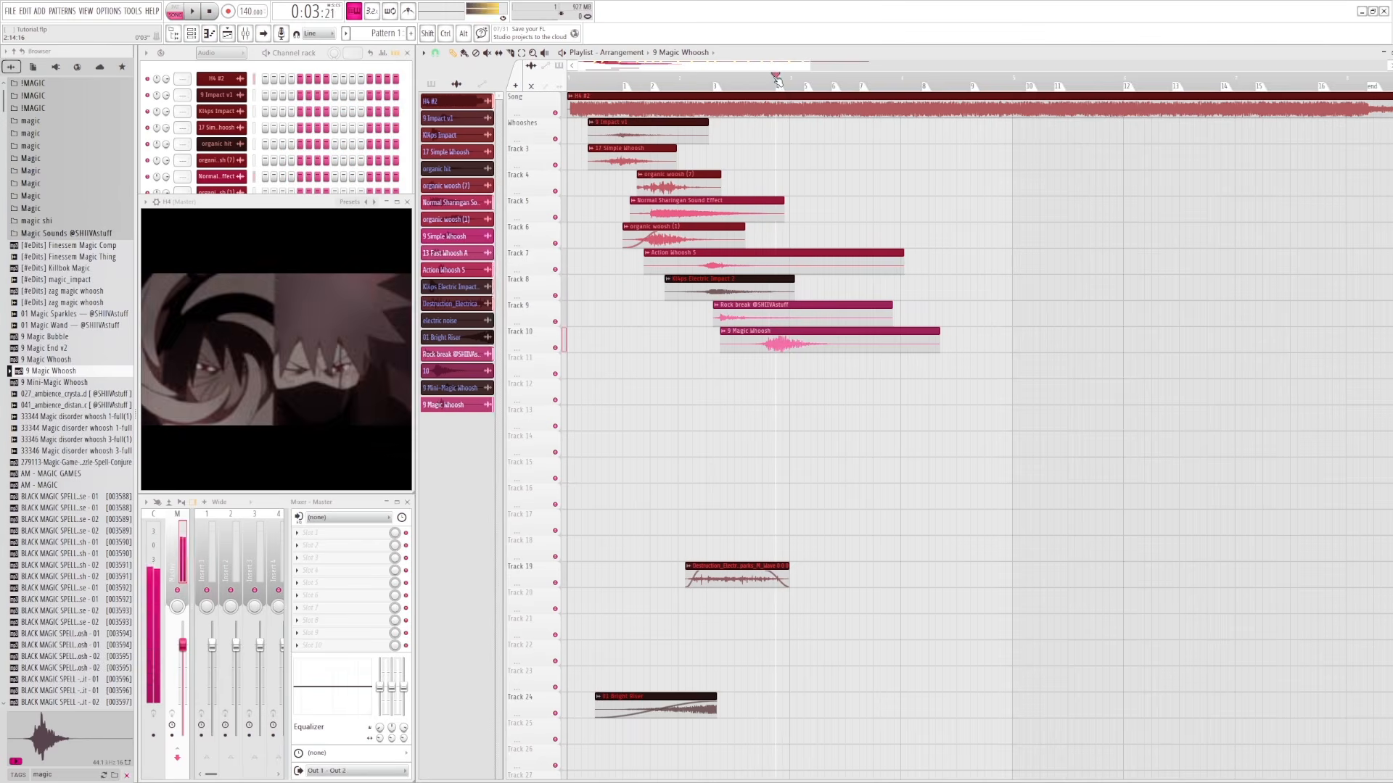
key("space")
key("space")
key("space")
key("space")
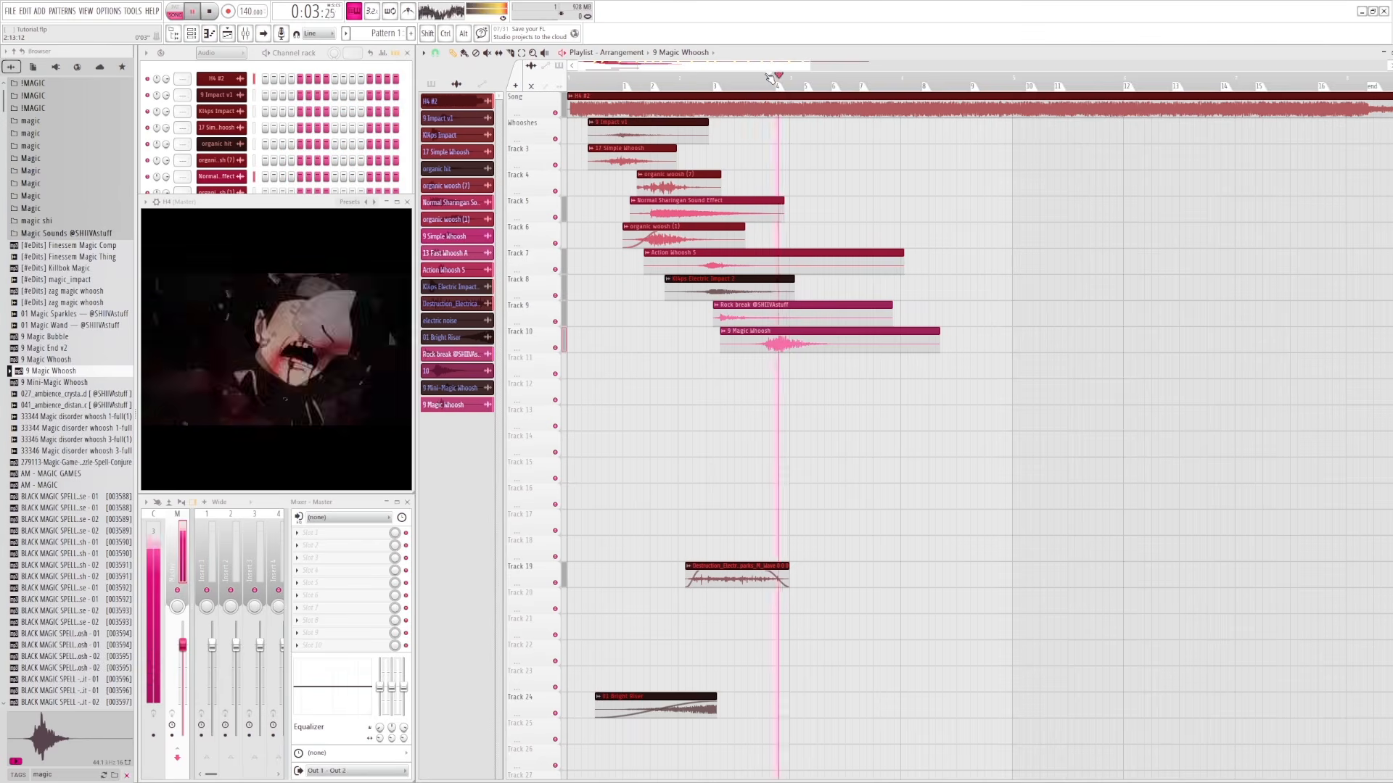
key("space")
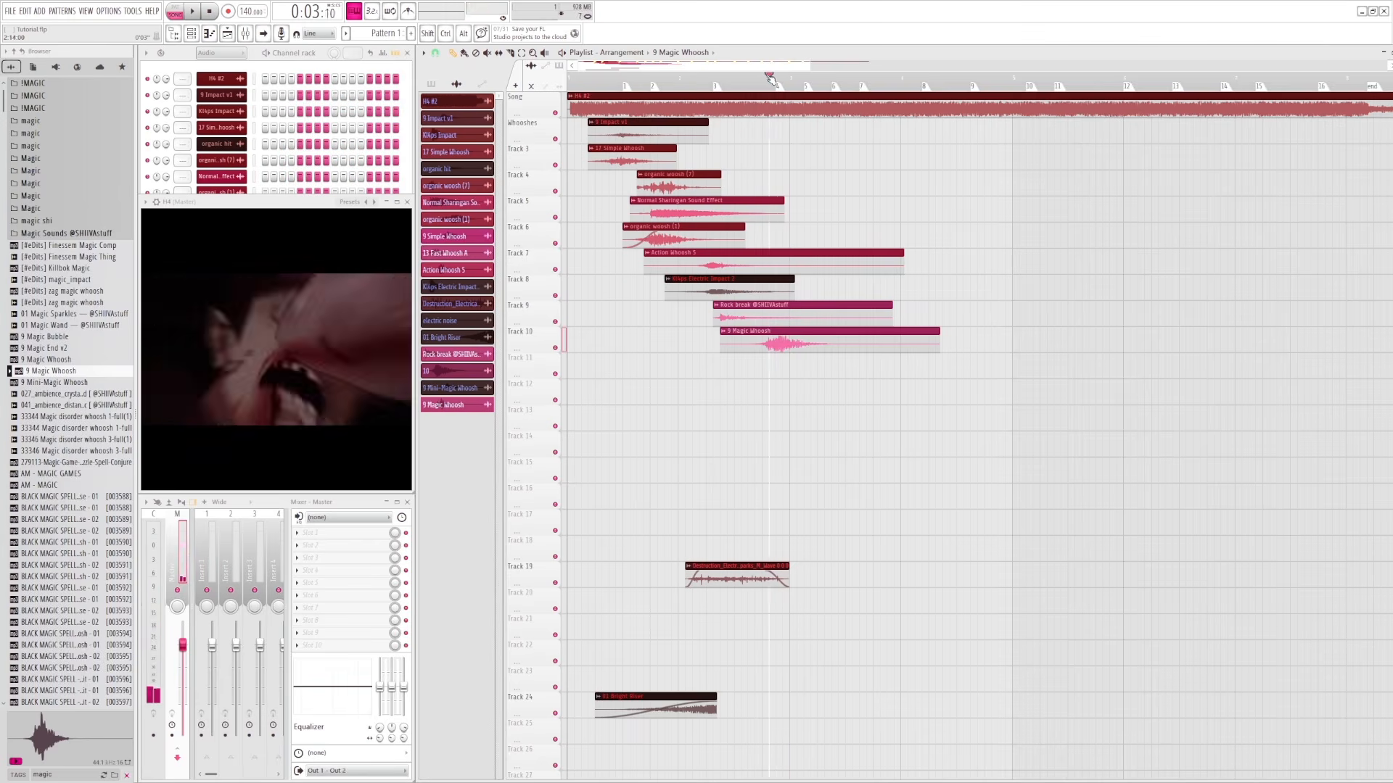
- Replay from progressively earlier points before marker 4 to judge how the 9 Magic Whoosh fits with the other effects
left_click(755, 77)
key("space")
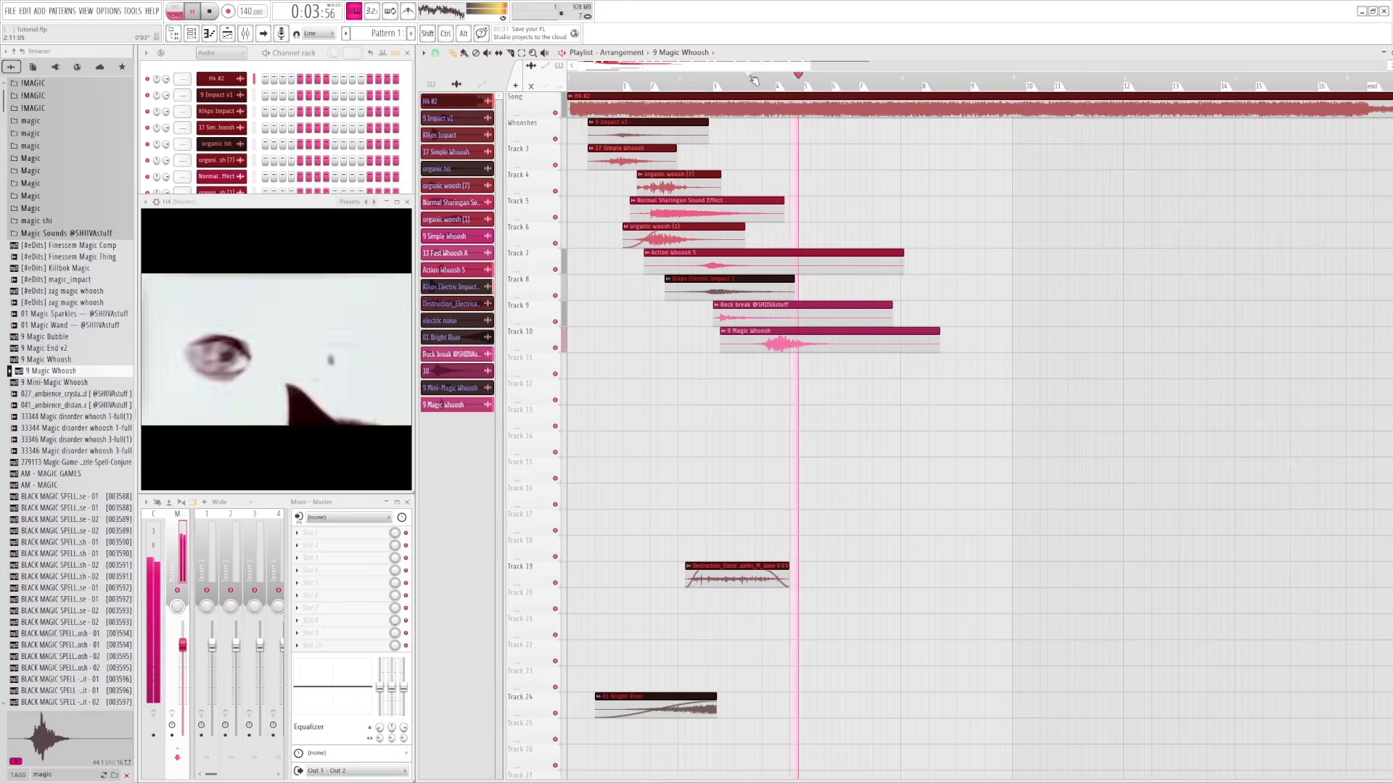
left_click(755, 77)
left_click(731, 77)
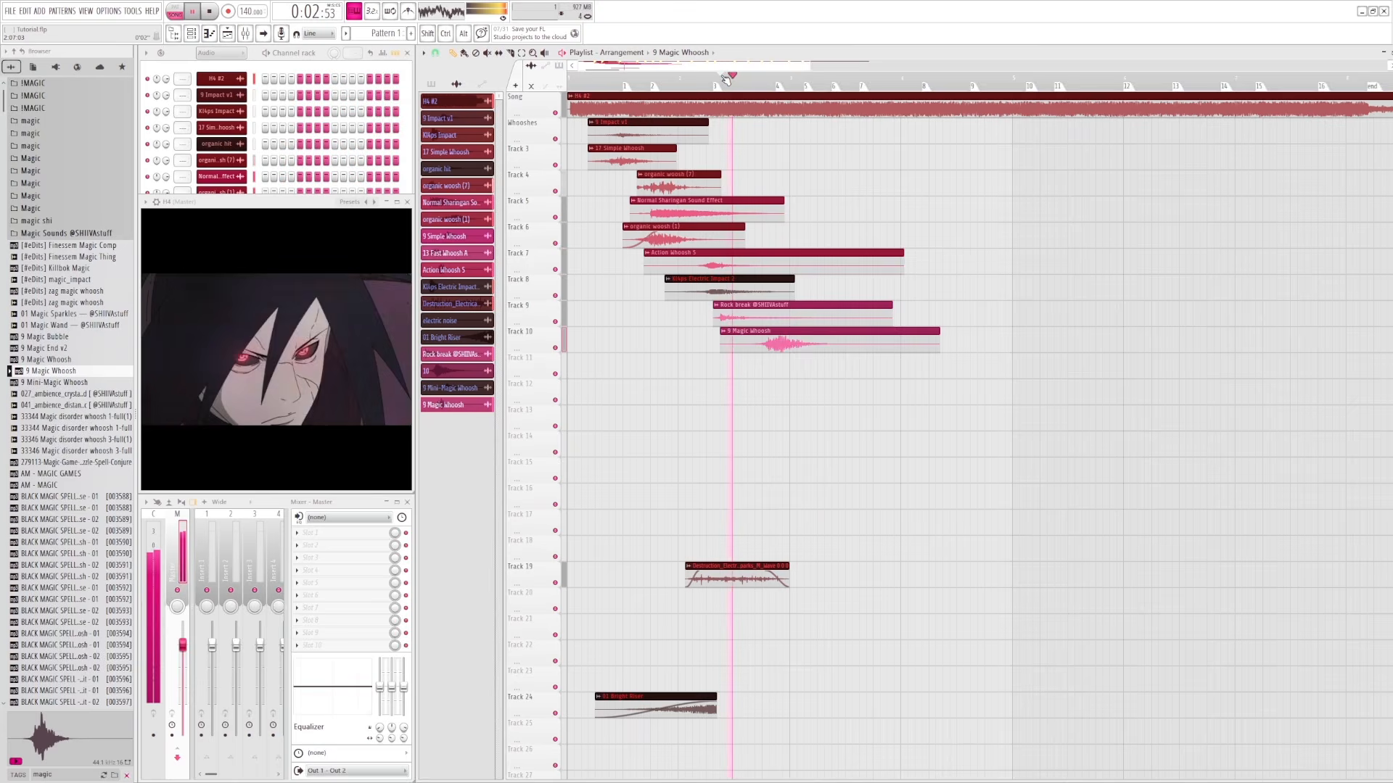
left_click(666, 77)
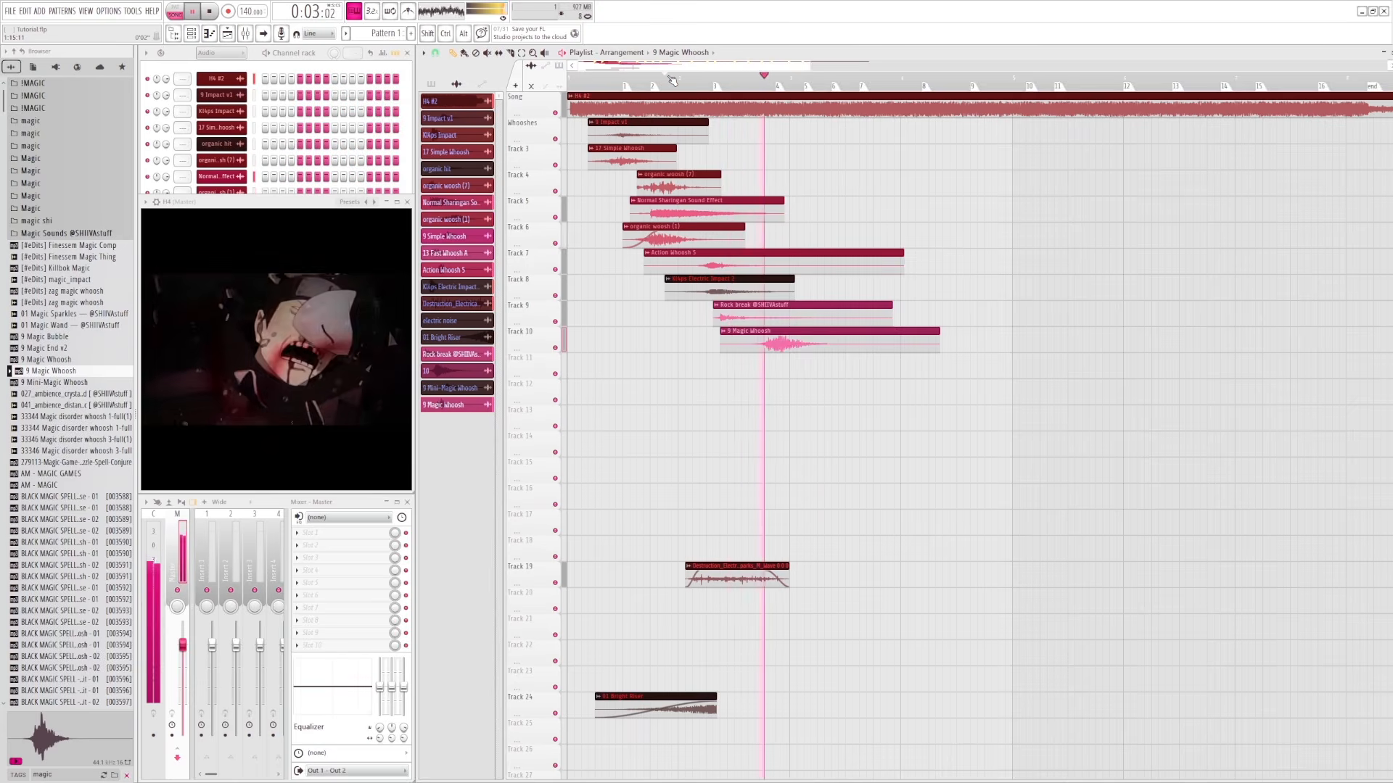
key("space")
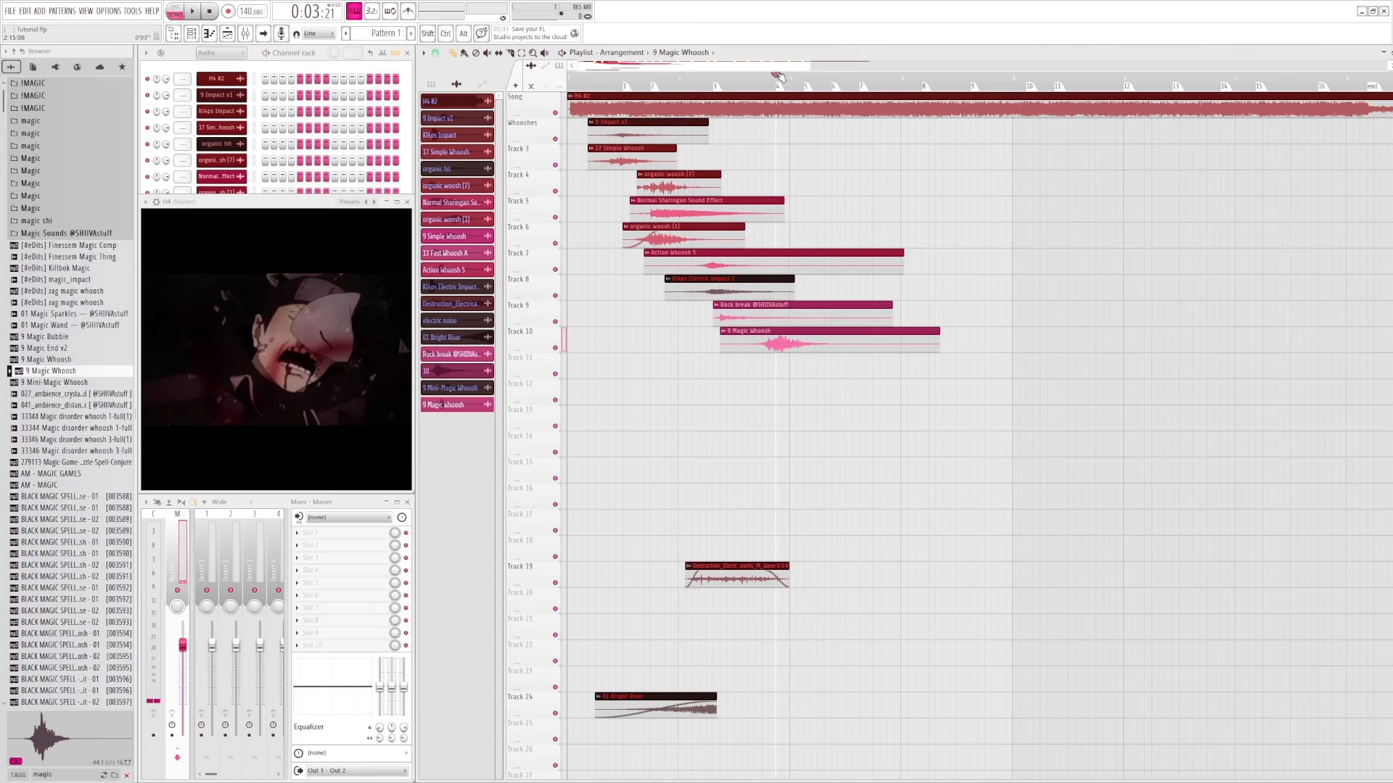
- Try the 9 Magic Whoosh clip slightly earlier with lower gain, replay it around marker 4, and delete the clip from Track 10
left_click_drag(807, 335, 801, 334)
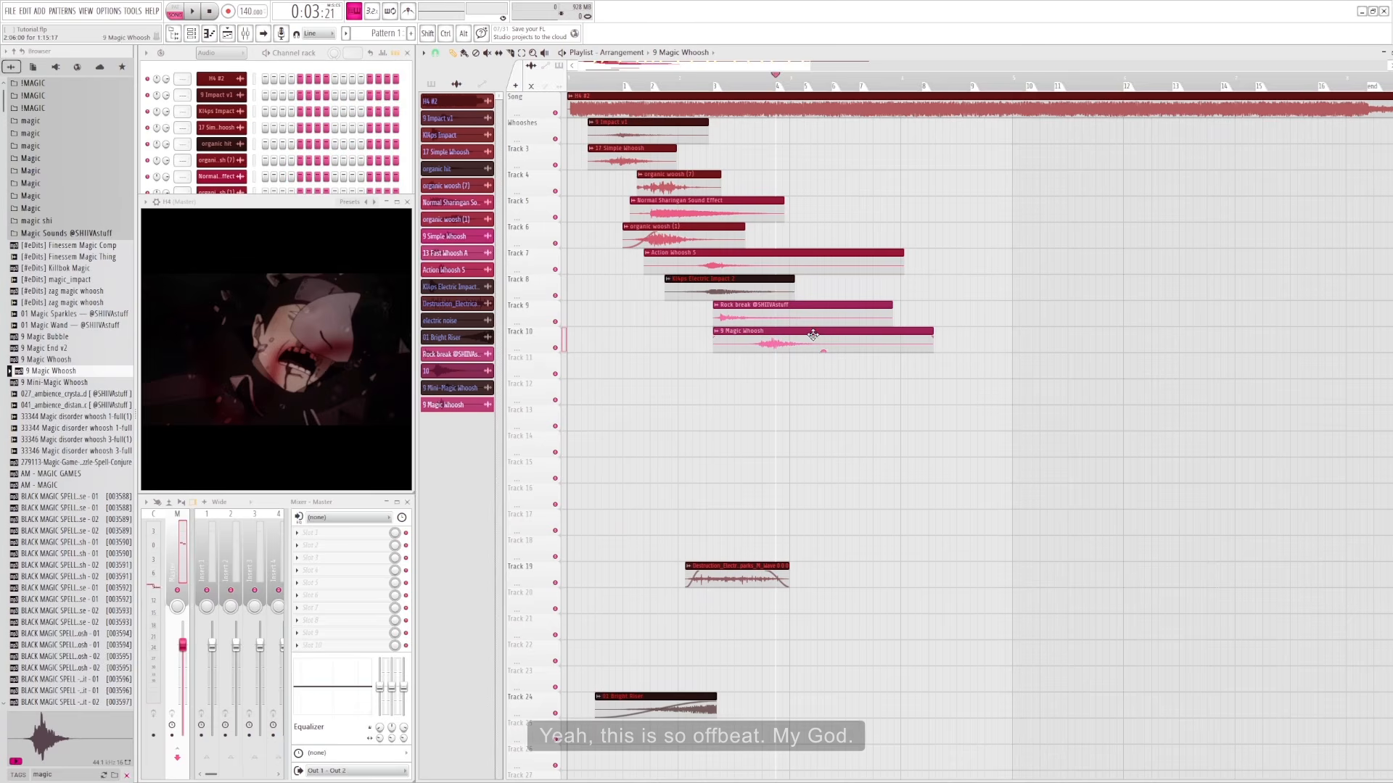
left_click_drag(808, 331, 816, 331)
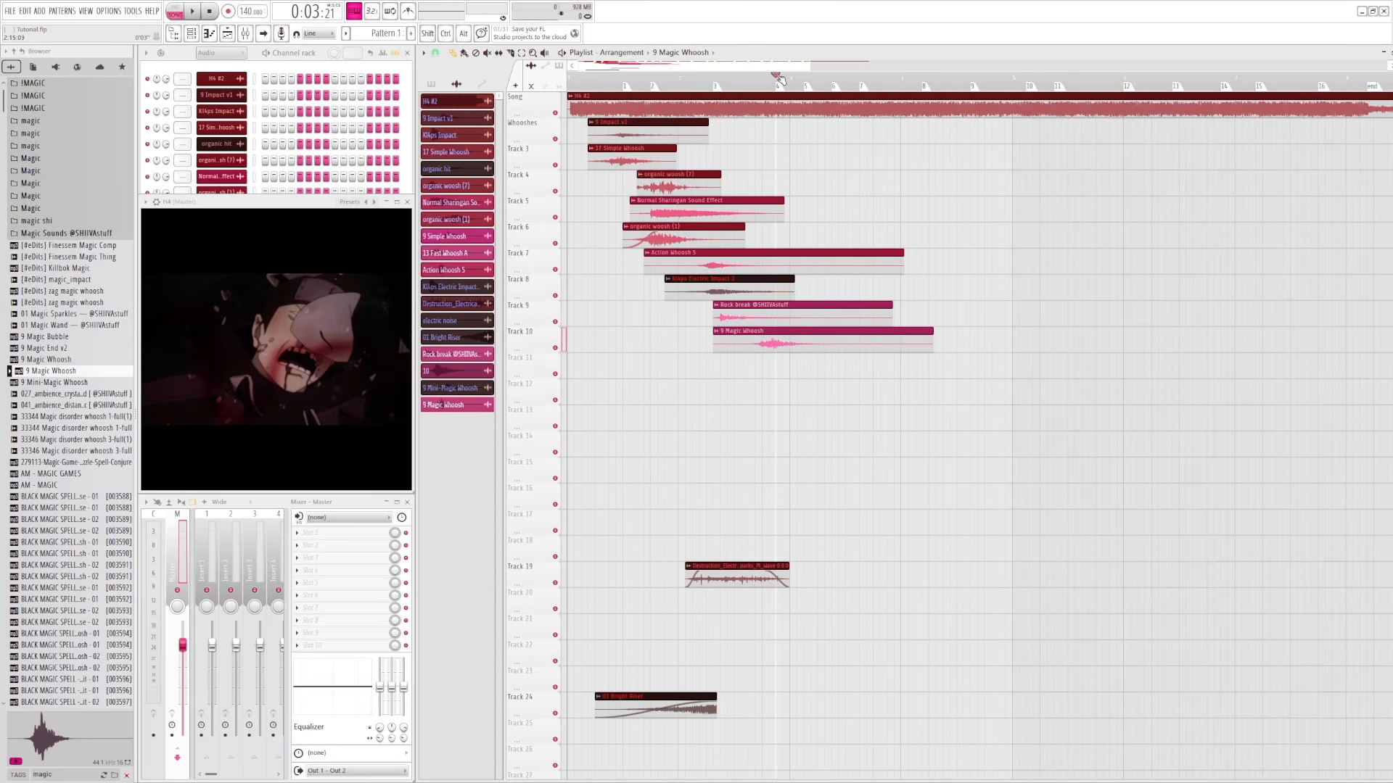
left_click(744, 82)
key("space")
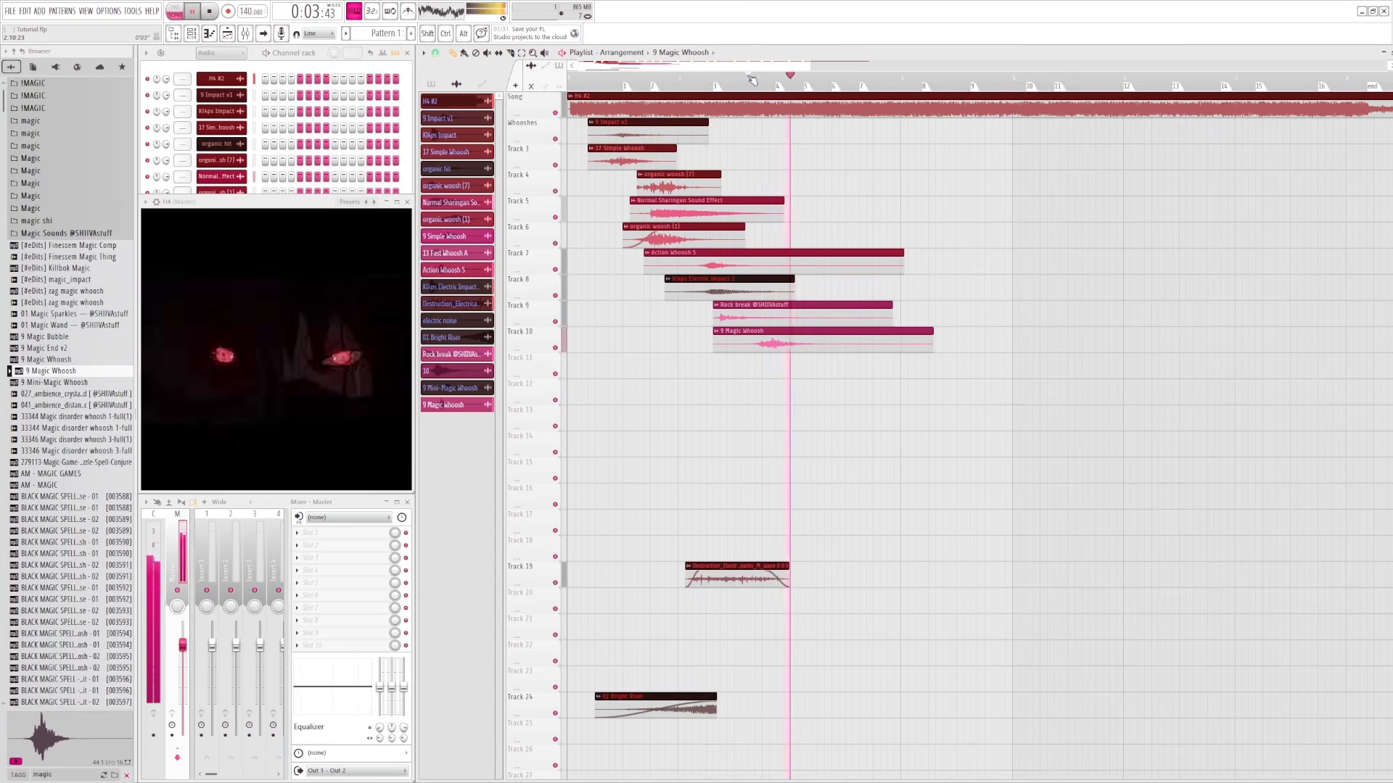
left_click(745, 82)
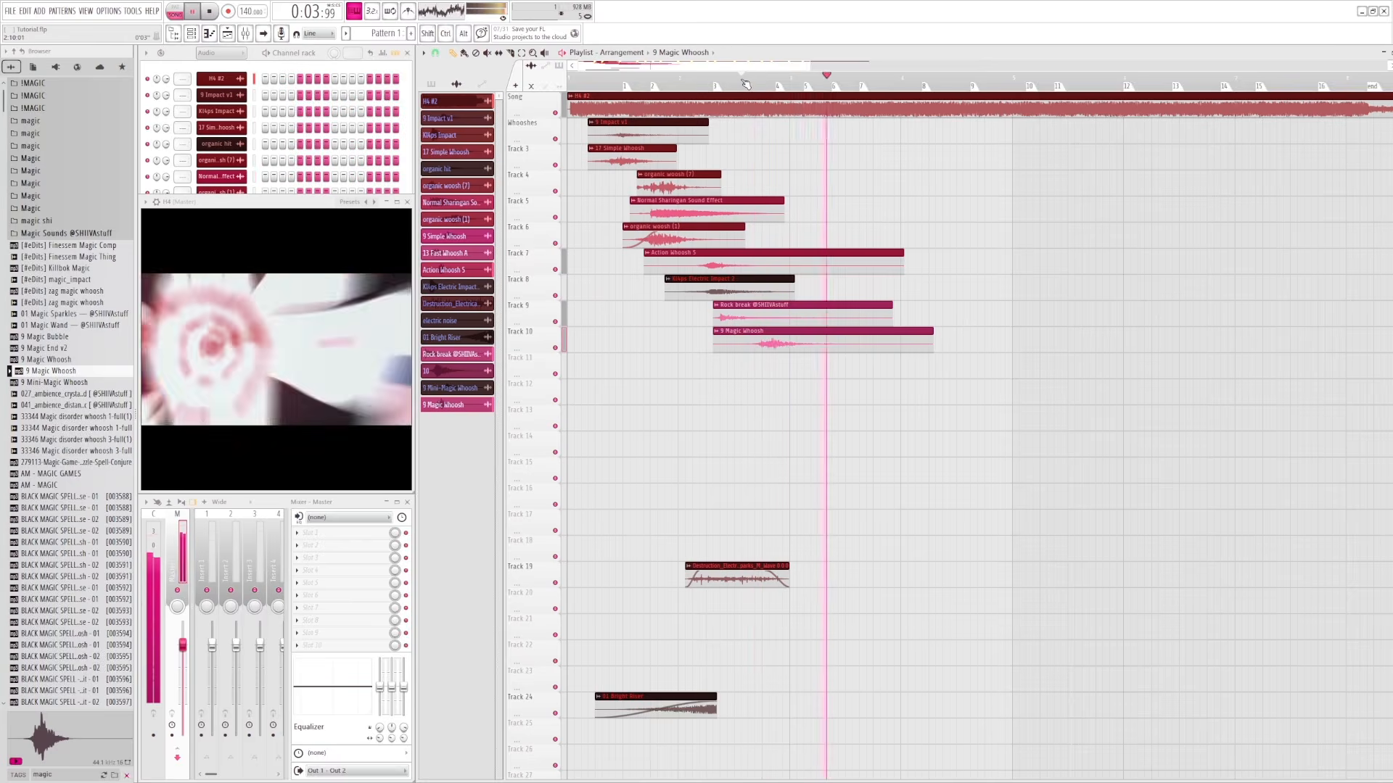
key("space")
left_click_drag(746, 84, 777, 81)
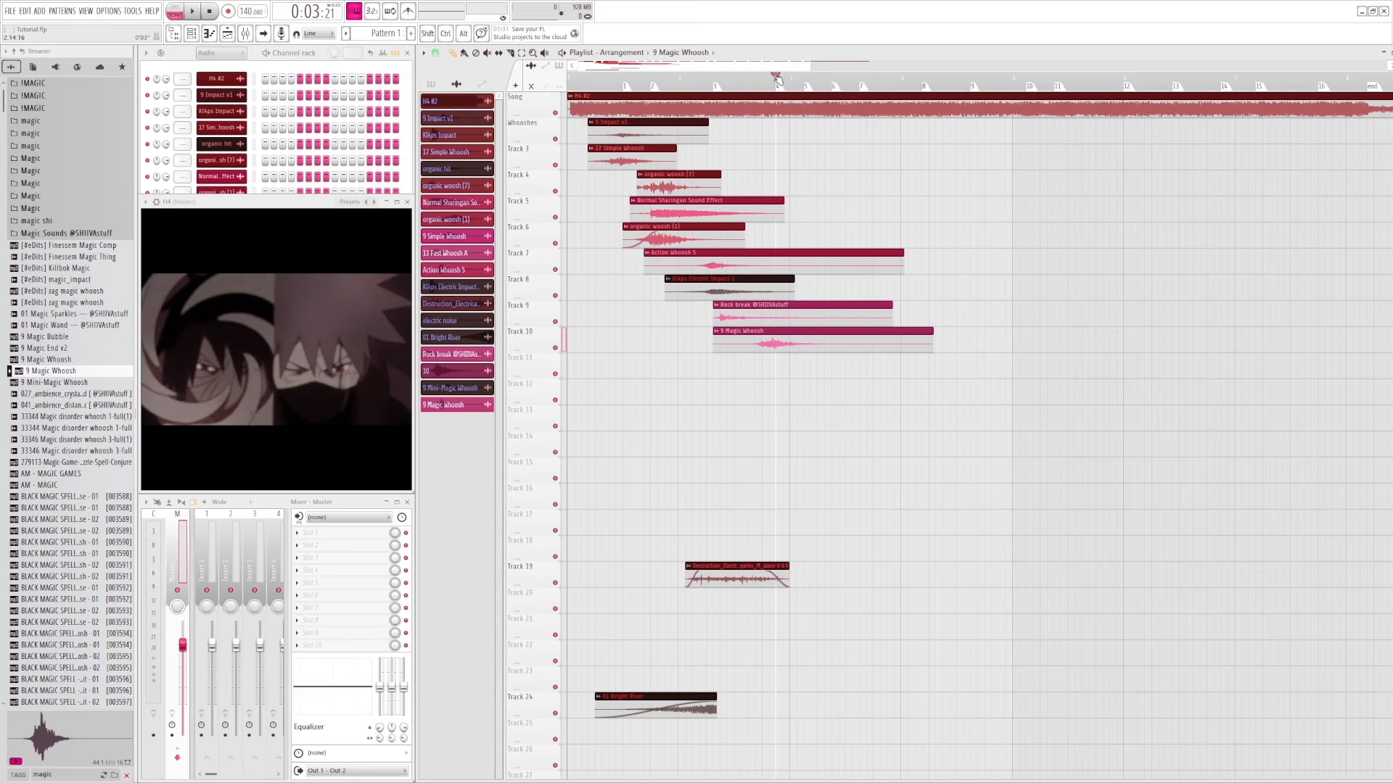
right_click(754, 332)
- Audition the 027_ambience_crystal_magic and BLACK MAGIC SPELL Dark Cinematic Rise samples and browse further through the magic search results
left_click(73, 394)
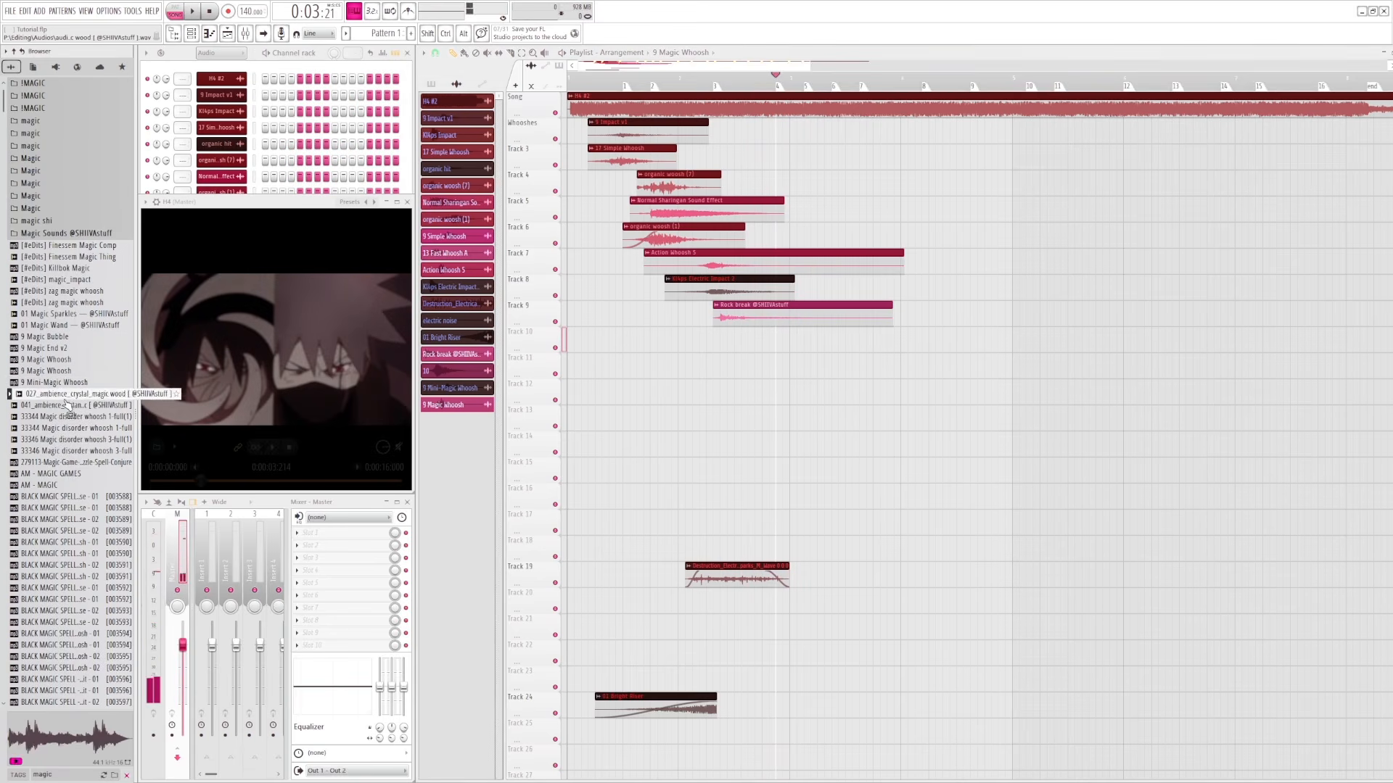
left_click(43, 497)
scroll(44, 493, "down", 10)
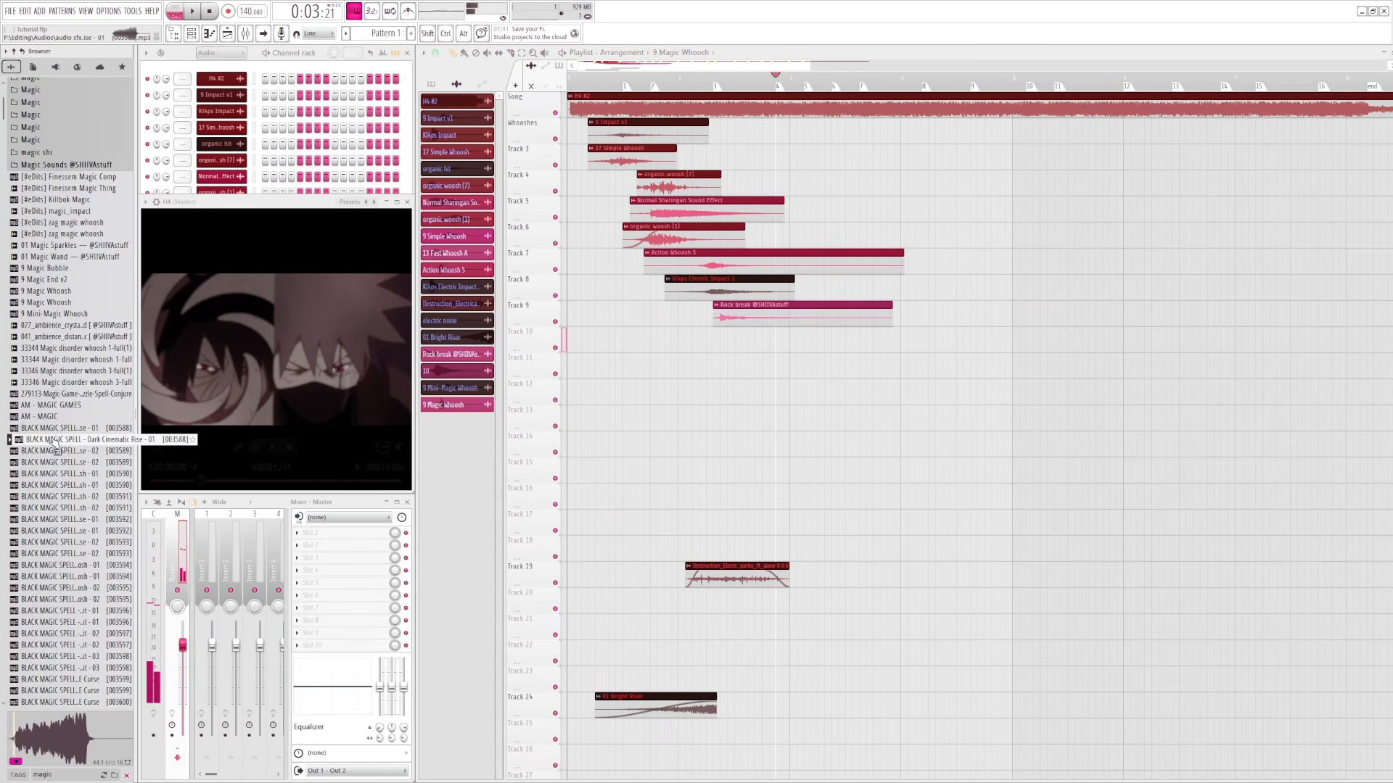
scroll(47, 479, "down", 8)
left_click(56, 465)
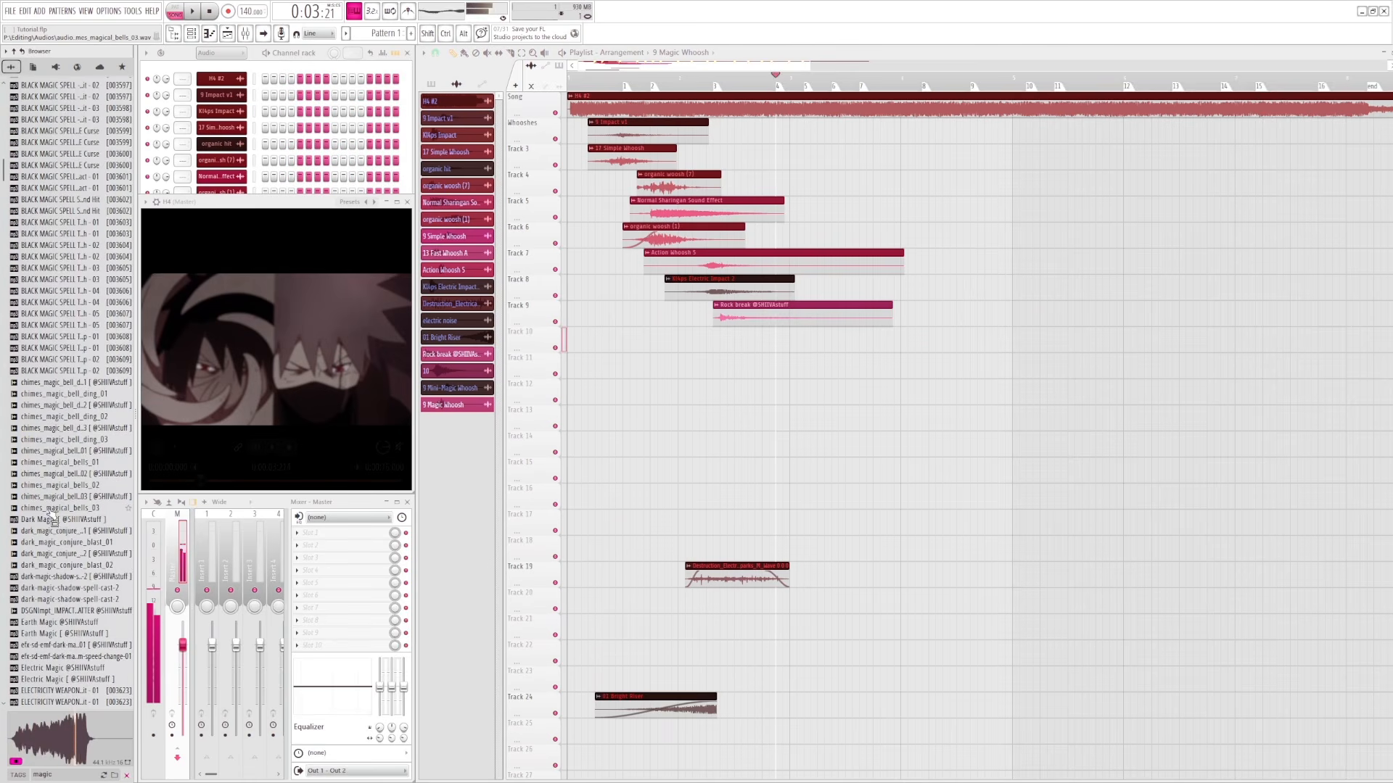
scroll(45, 555, "down", 4)
left_click(43, 560)
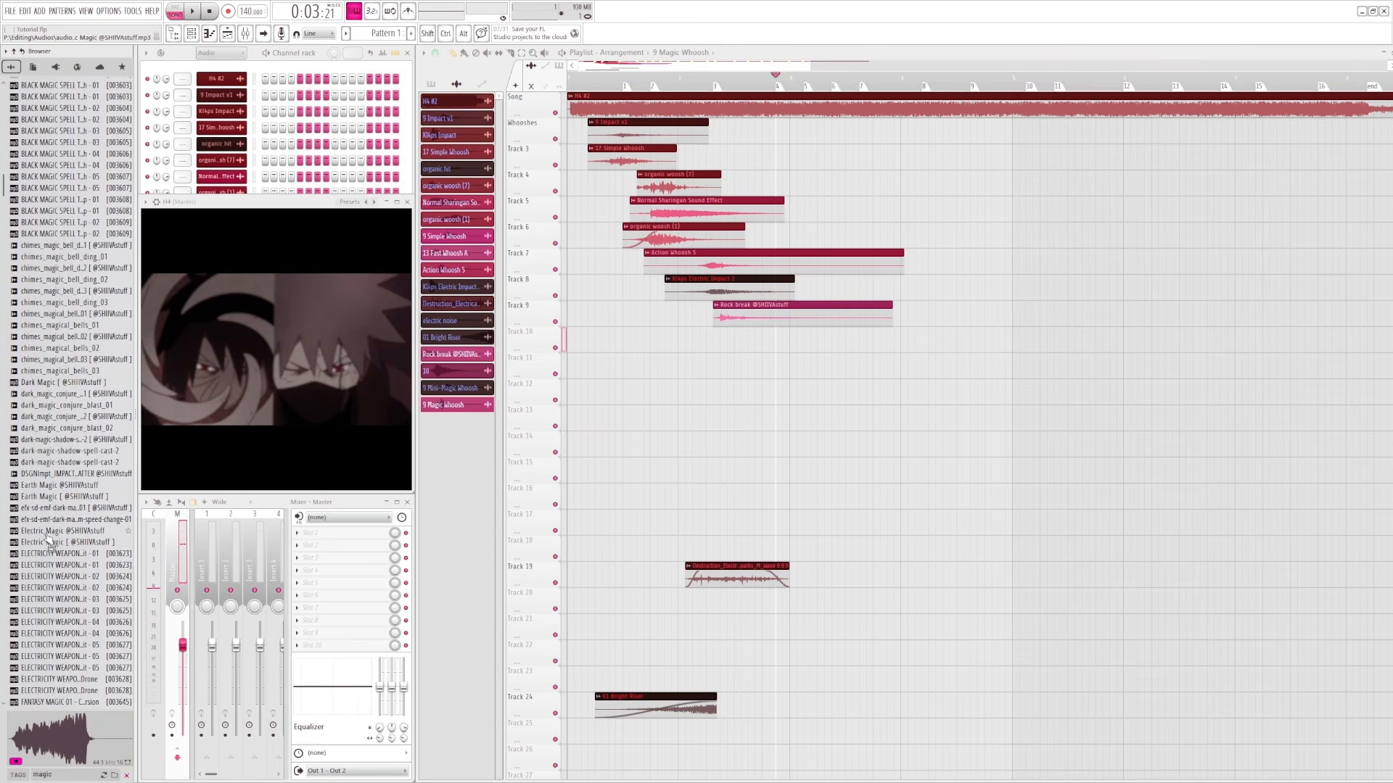
- Audition the Electric Magic and dark_magic_conjure_blast samples for marker 4
left_click(46, 533)
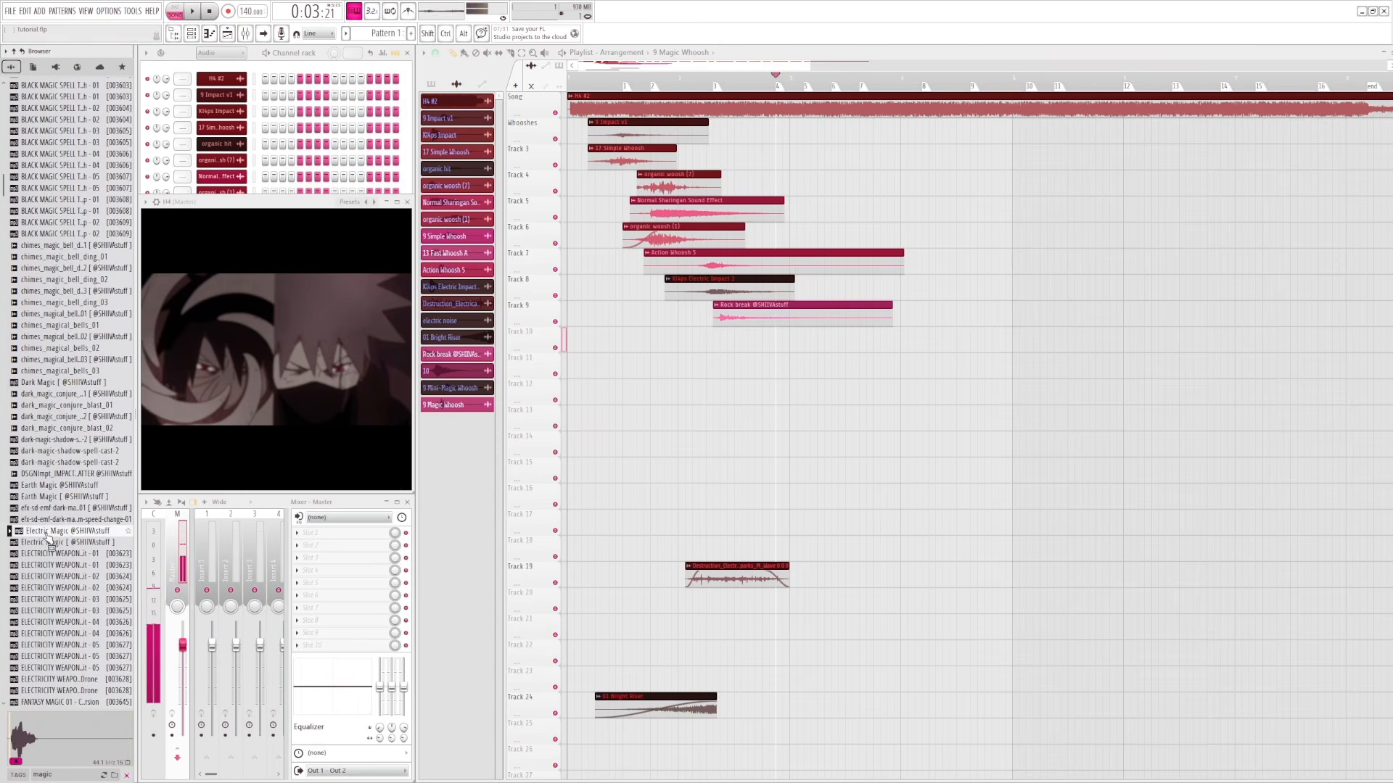
left_click(64, 430)
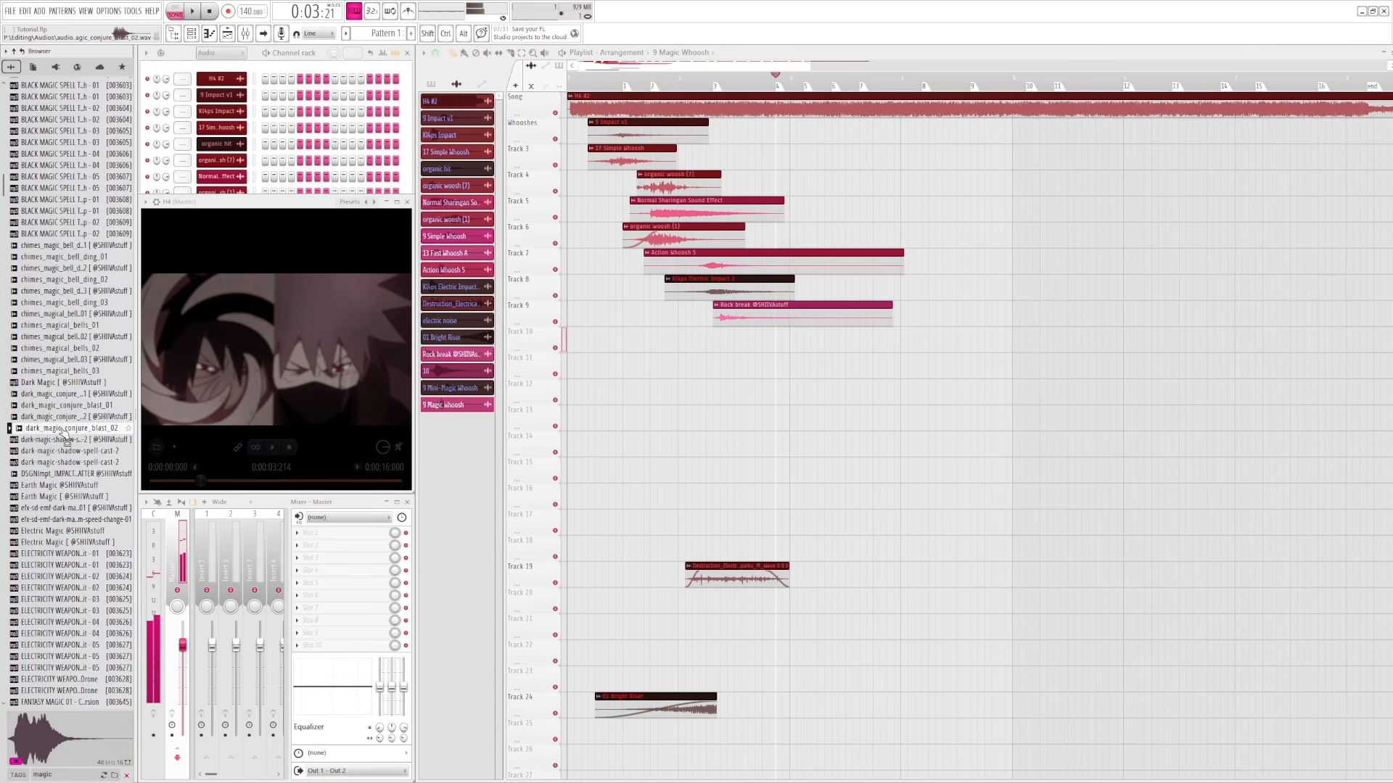
left_click(58, 396)
left_click(59, 406)
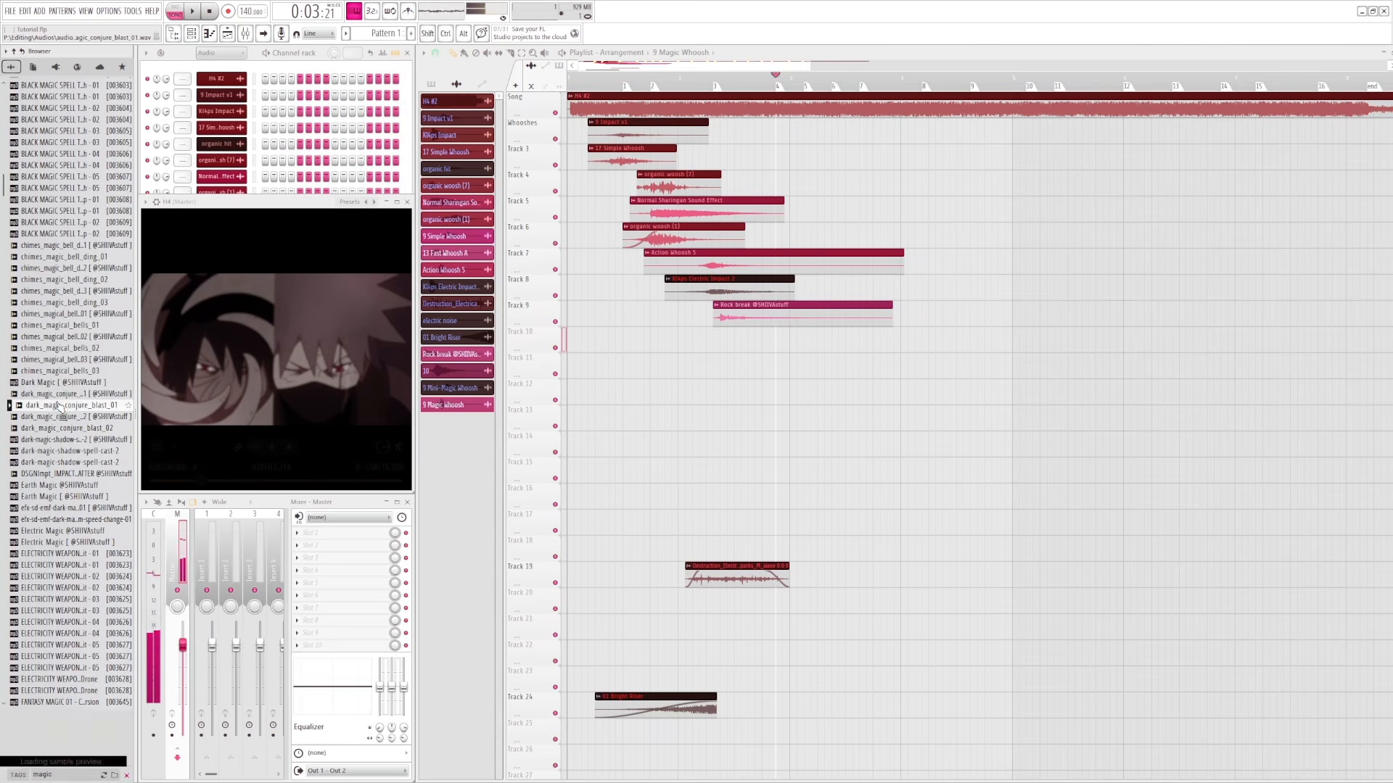
- Audition dark_magic_conjure_blast_02, place it on Track 10 starting slightly before marker 4, and play that section against the video
left_click(64, 429)
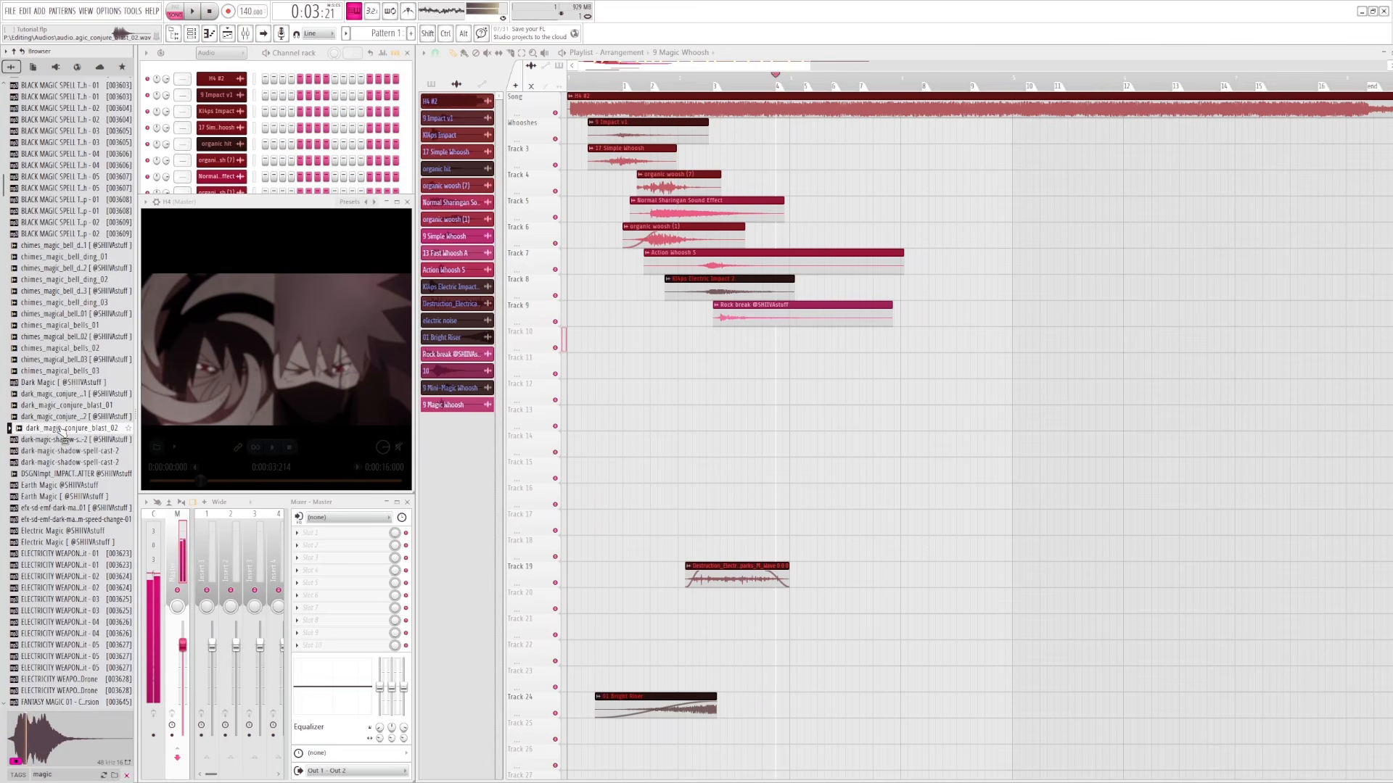
left_click_drag(803, 334, 785, 340)
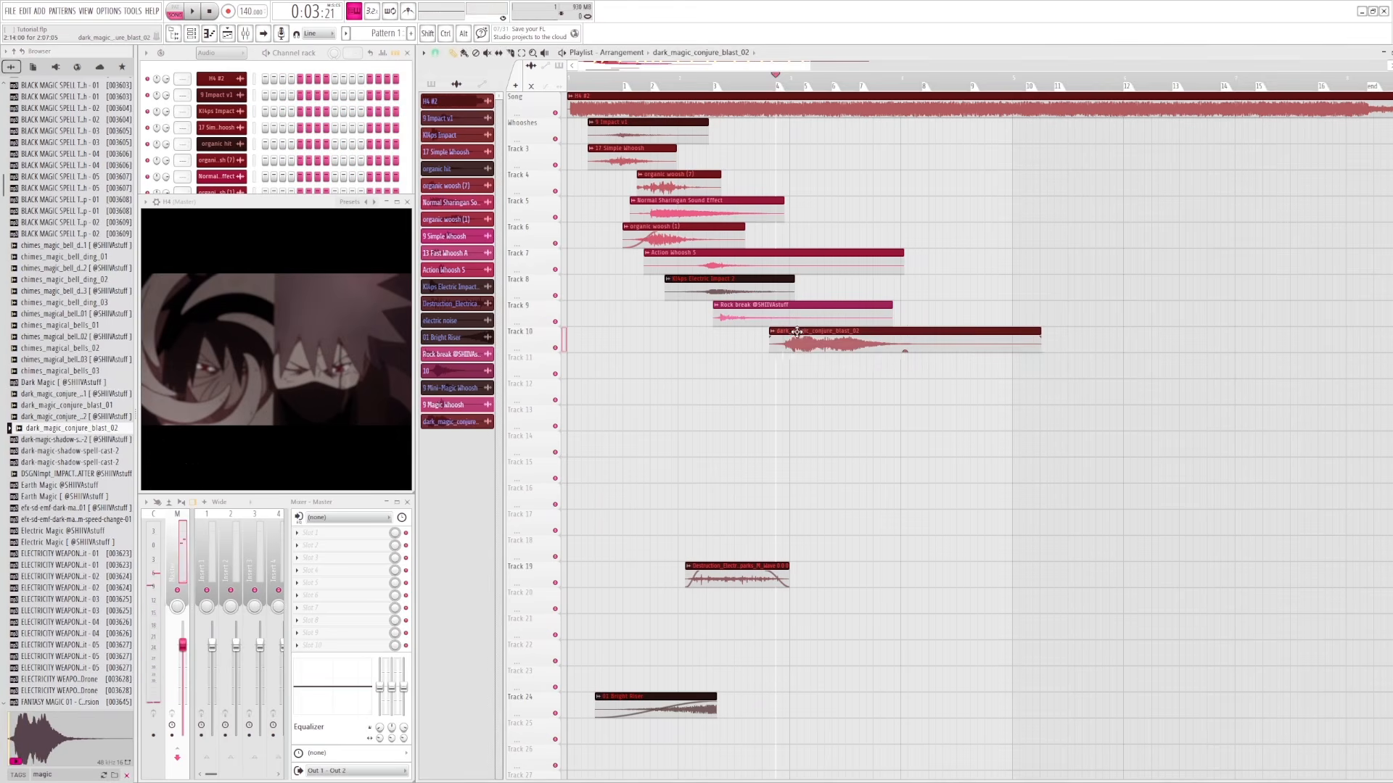
left_click(751, 78)
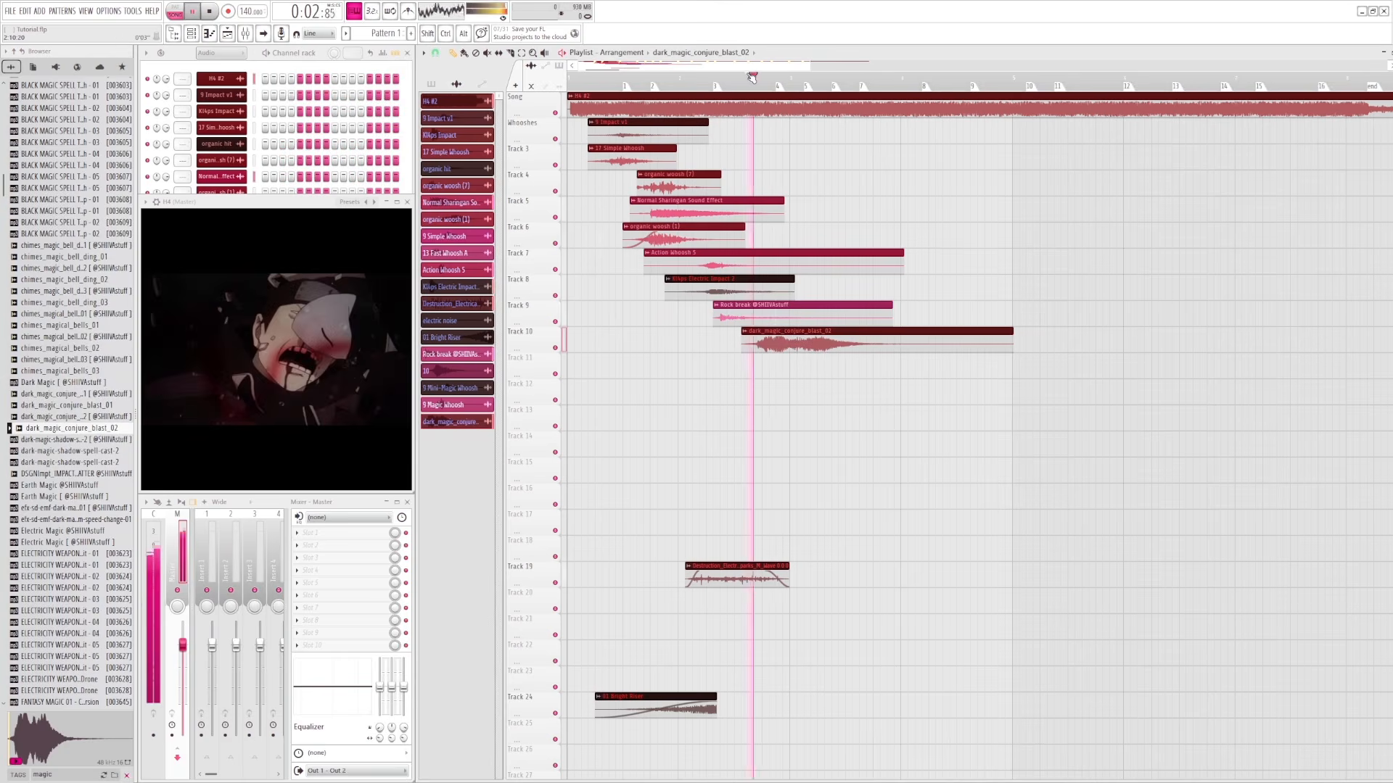
left_click(747, 79)
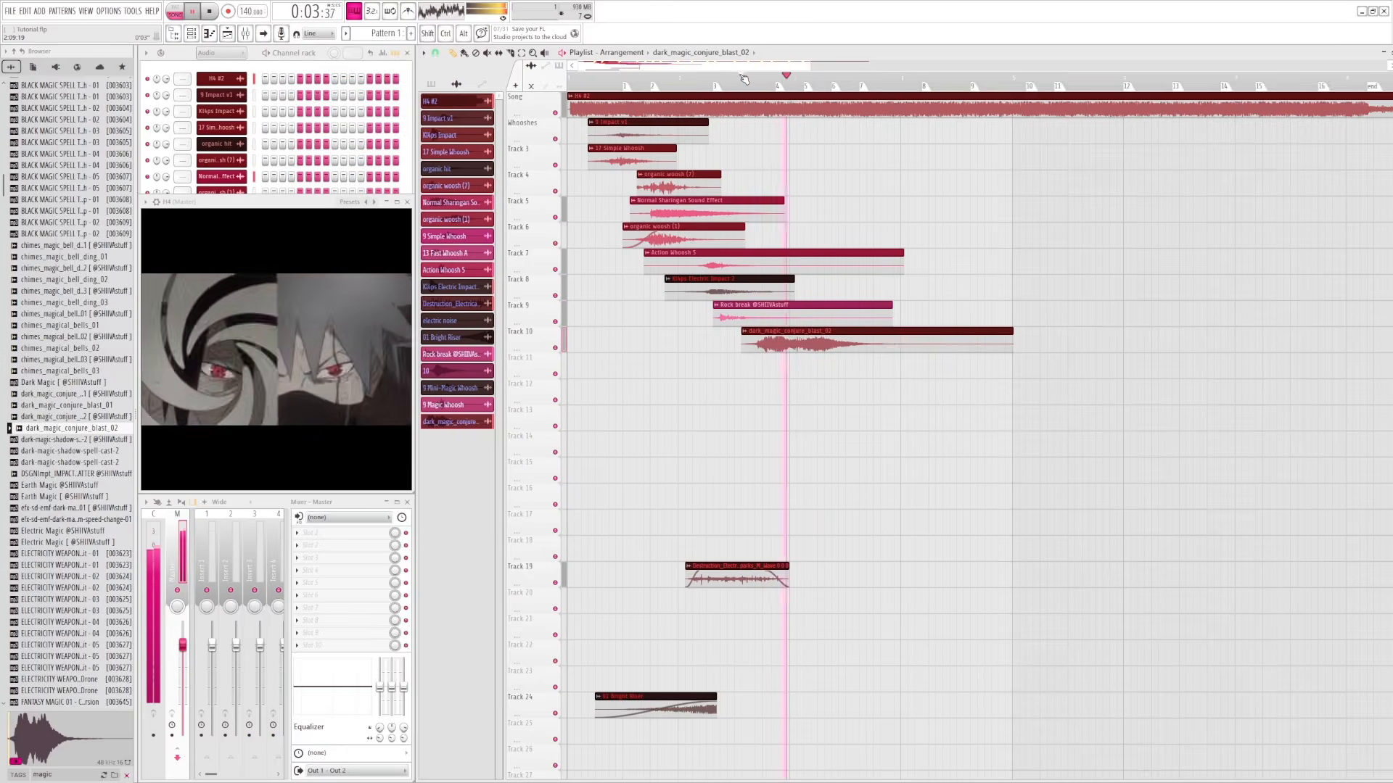
key("space")
left_click(776, 78)
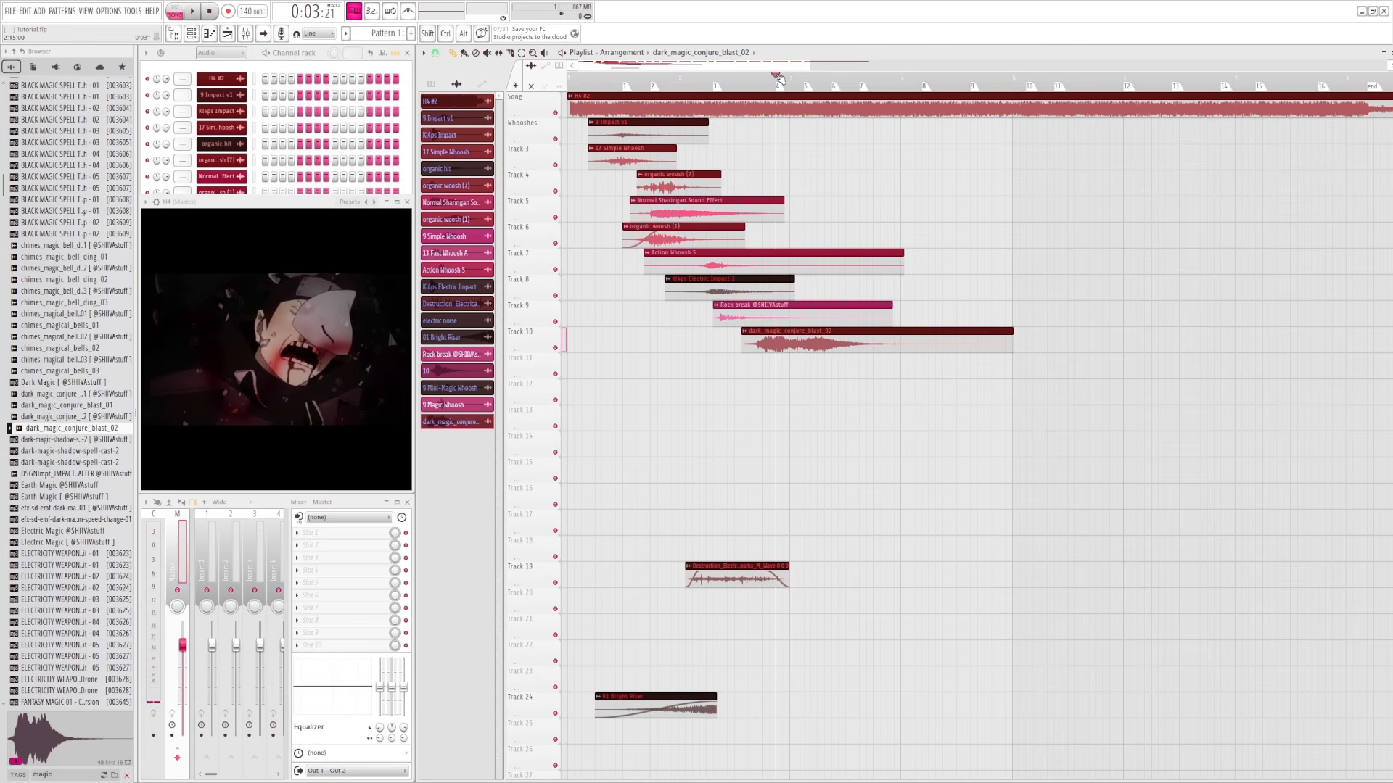
- Shorten the dark_magic_conjure_blast_02 clip on Track 10 with a fade-out at its end, and replay from several points before marker 4
left_click_drag(1013, 331, 917, 342)
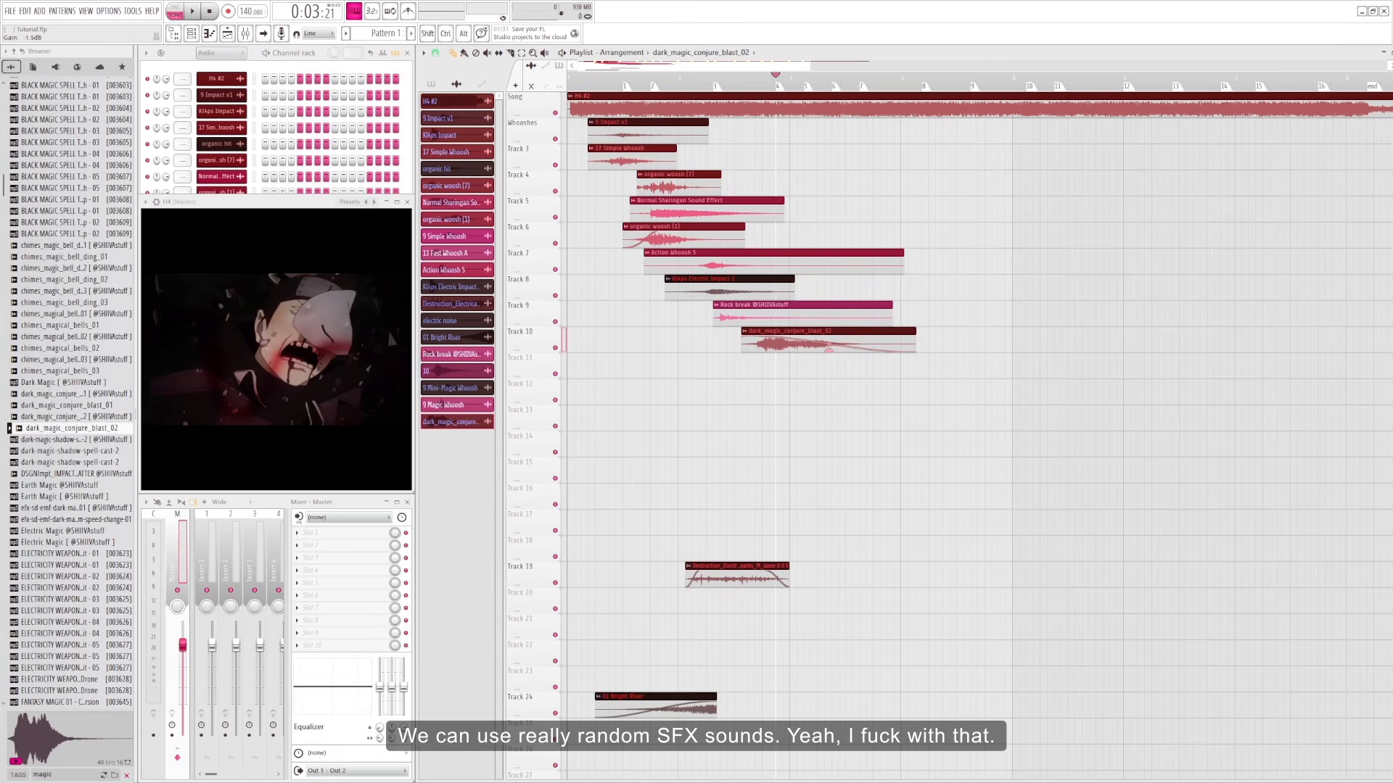
left_click(729, 78)
key("space")
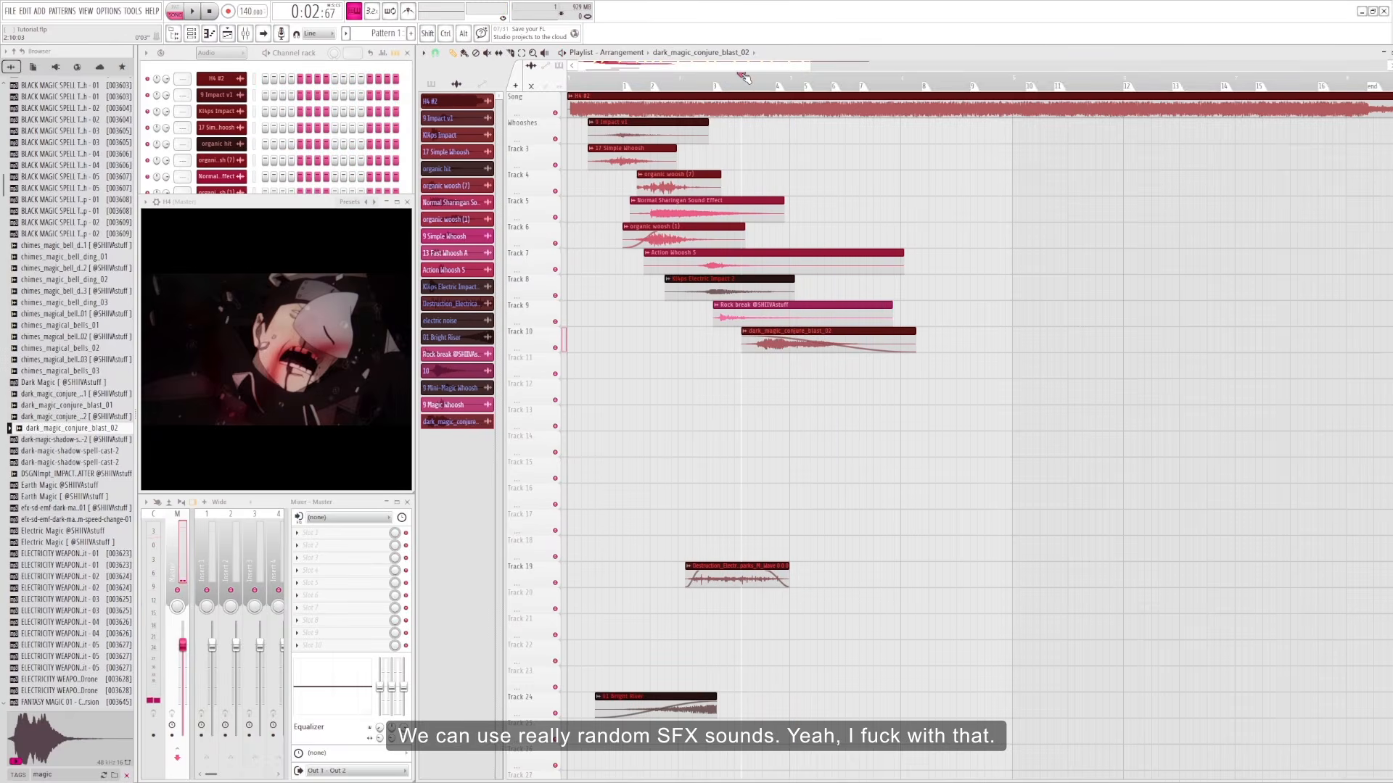
left_click(745, 78)
left_click(728, 78)
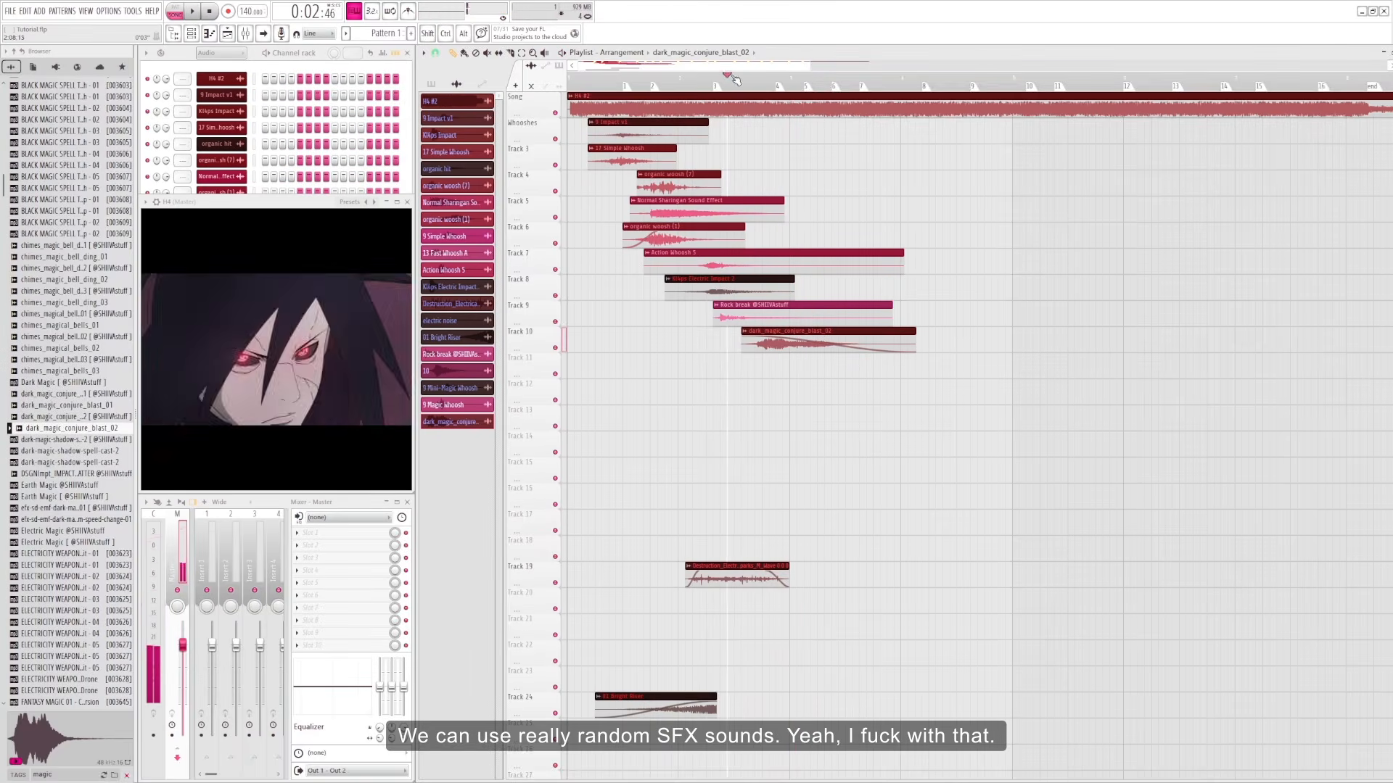
left_click(700, 70)
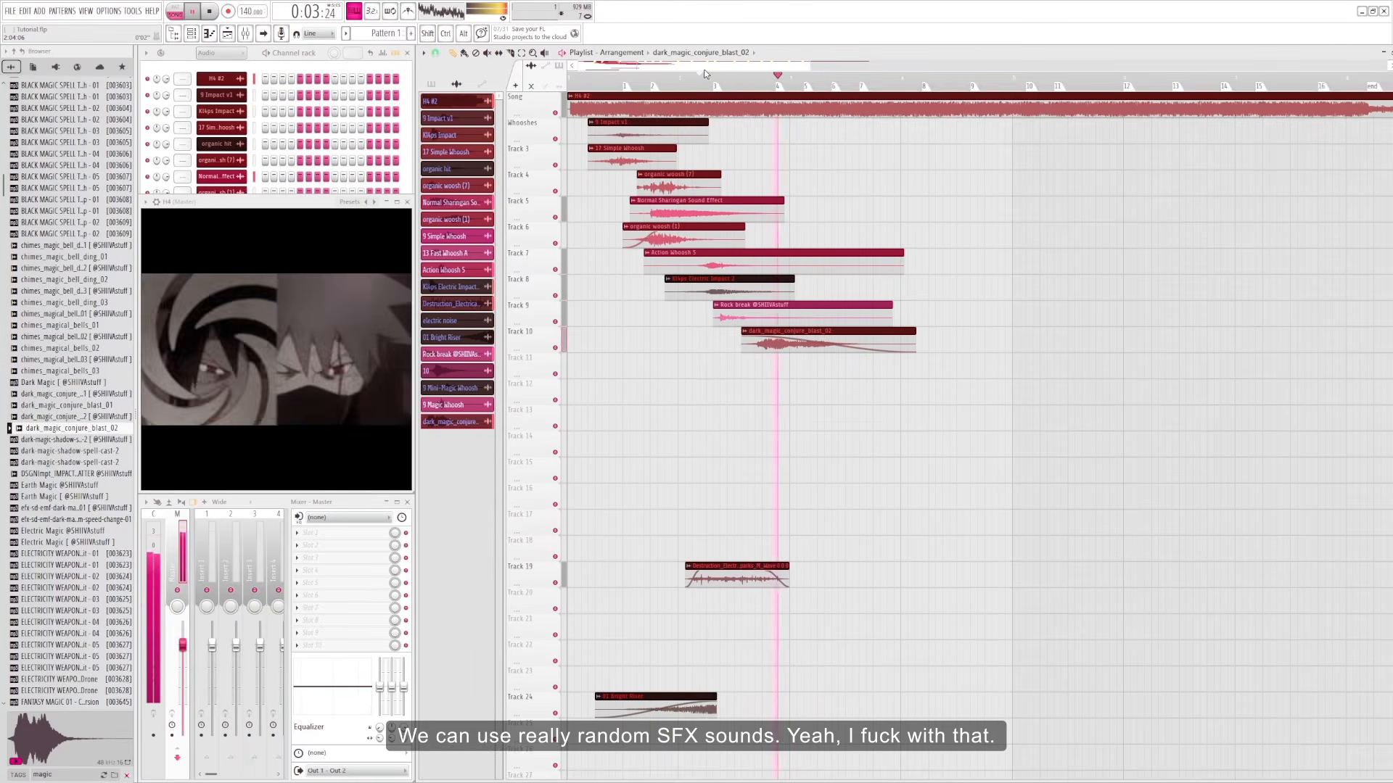
key("space")
- Move the playhead to 0:03:64 and audition the electricity weapon hit, Earth Magic and dark-magic-shadow-spell-cast-2 samples for that moment
left_click_drag(773, 81, 803, 79)
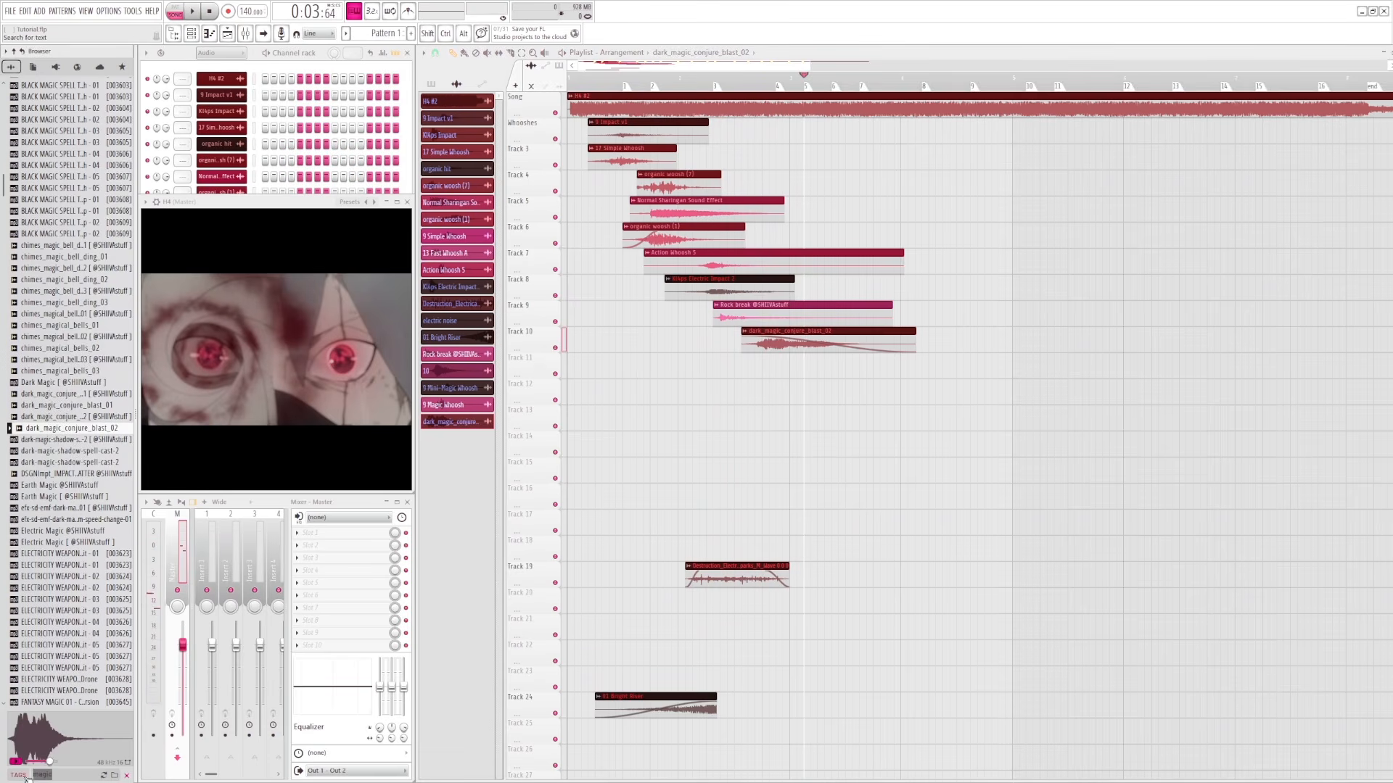
left_click(64, 568)
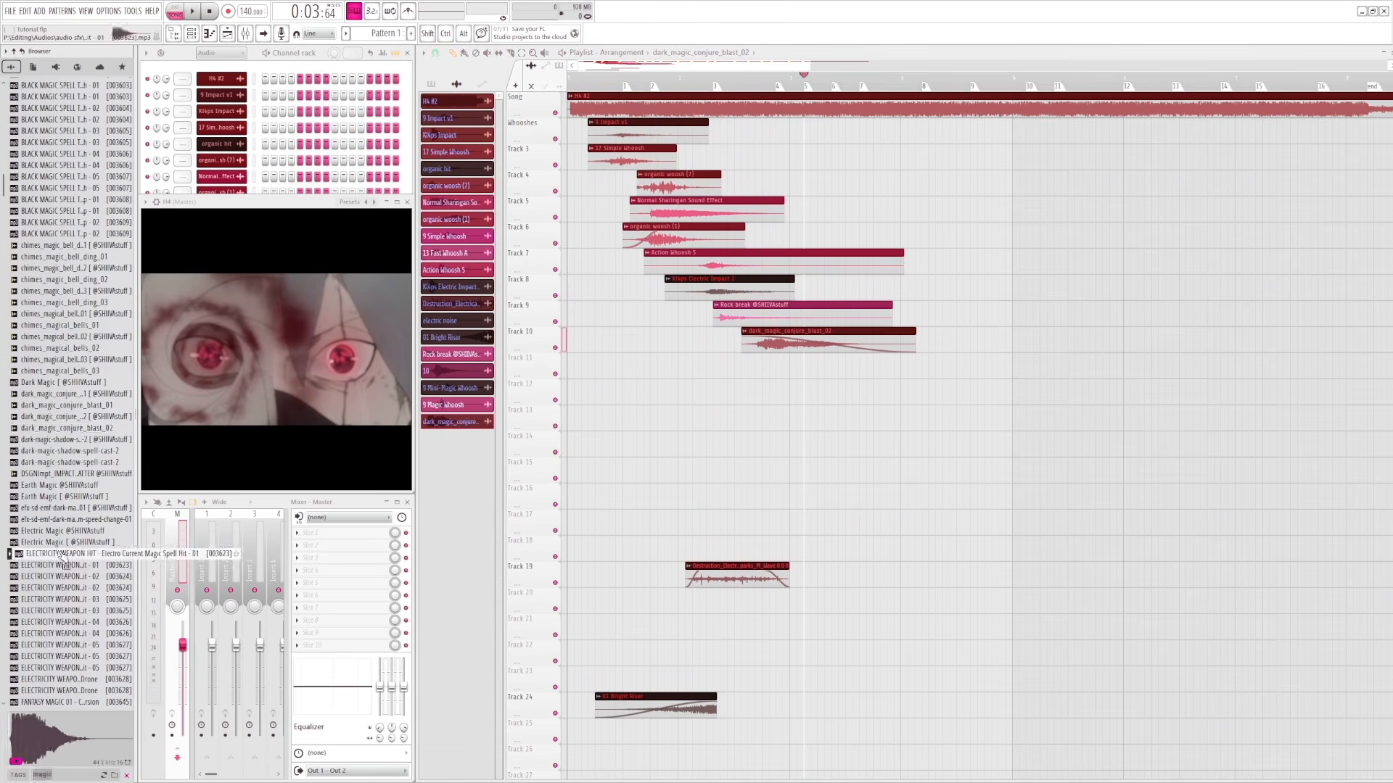
left_click(61, 512)
left_click(61, 485)
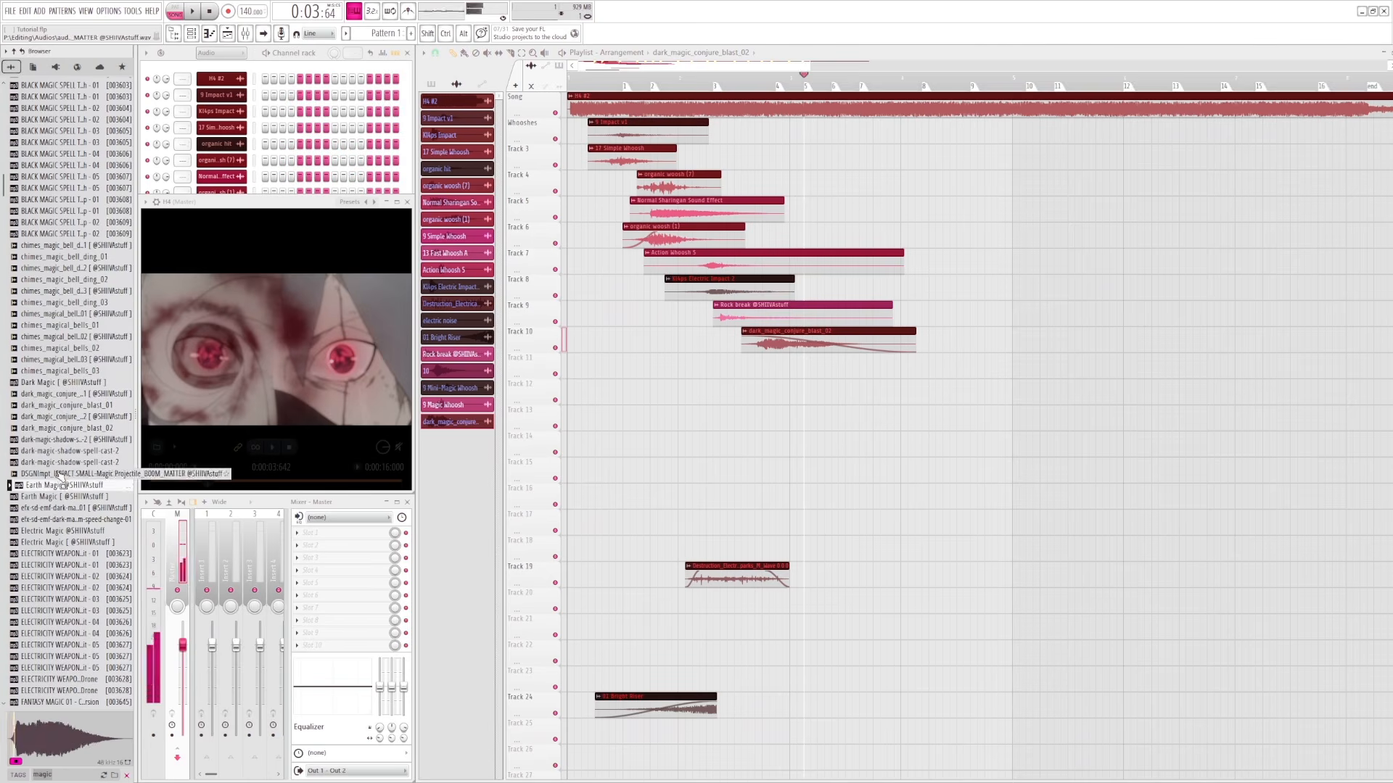
left_click(60, 474)
left_click(59, 462)
left_click(62, 453)
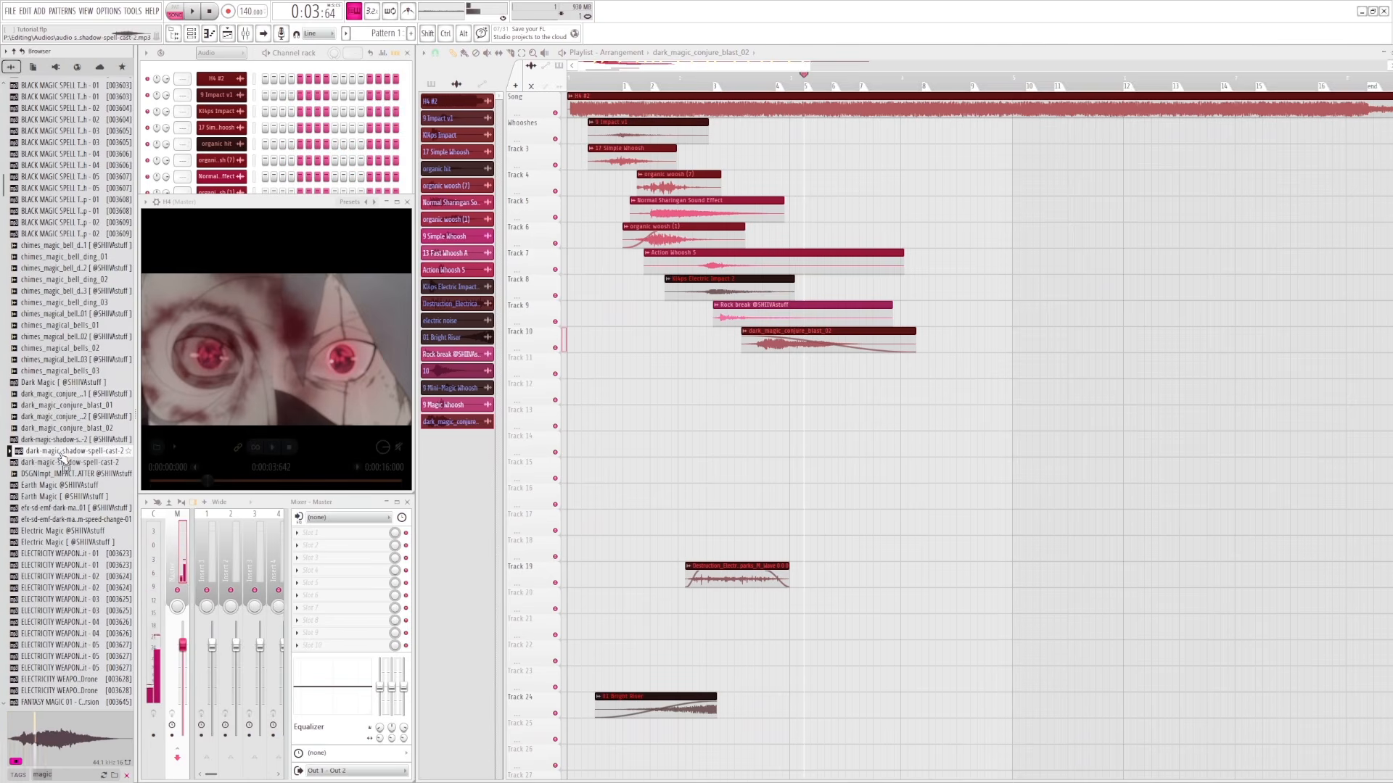
key("Up")
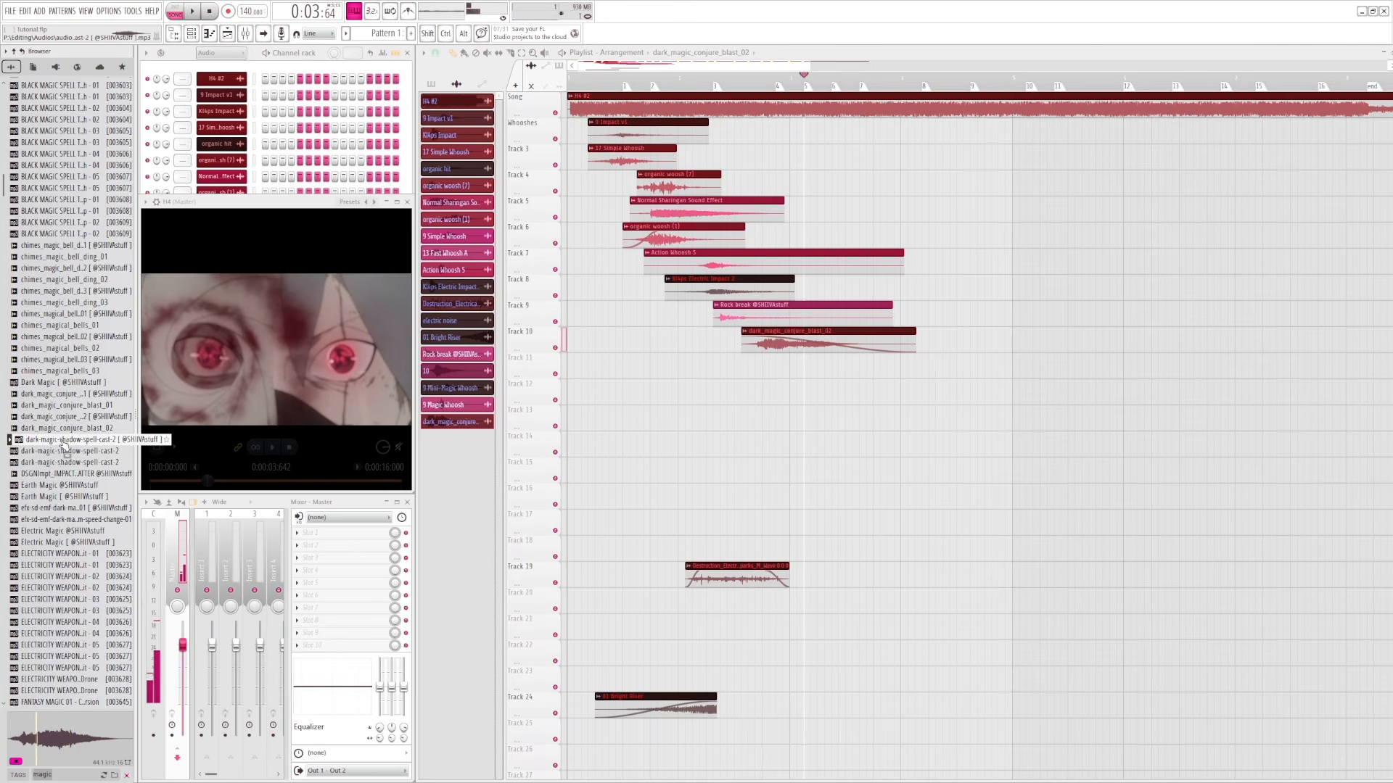
left_click(64, 431)
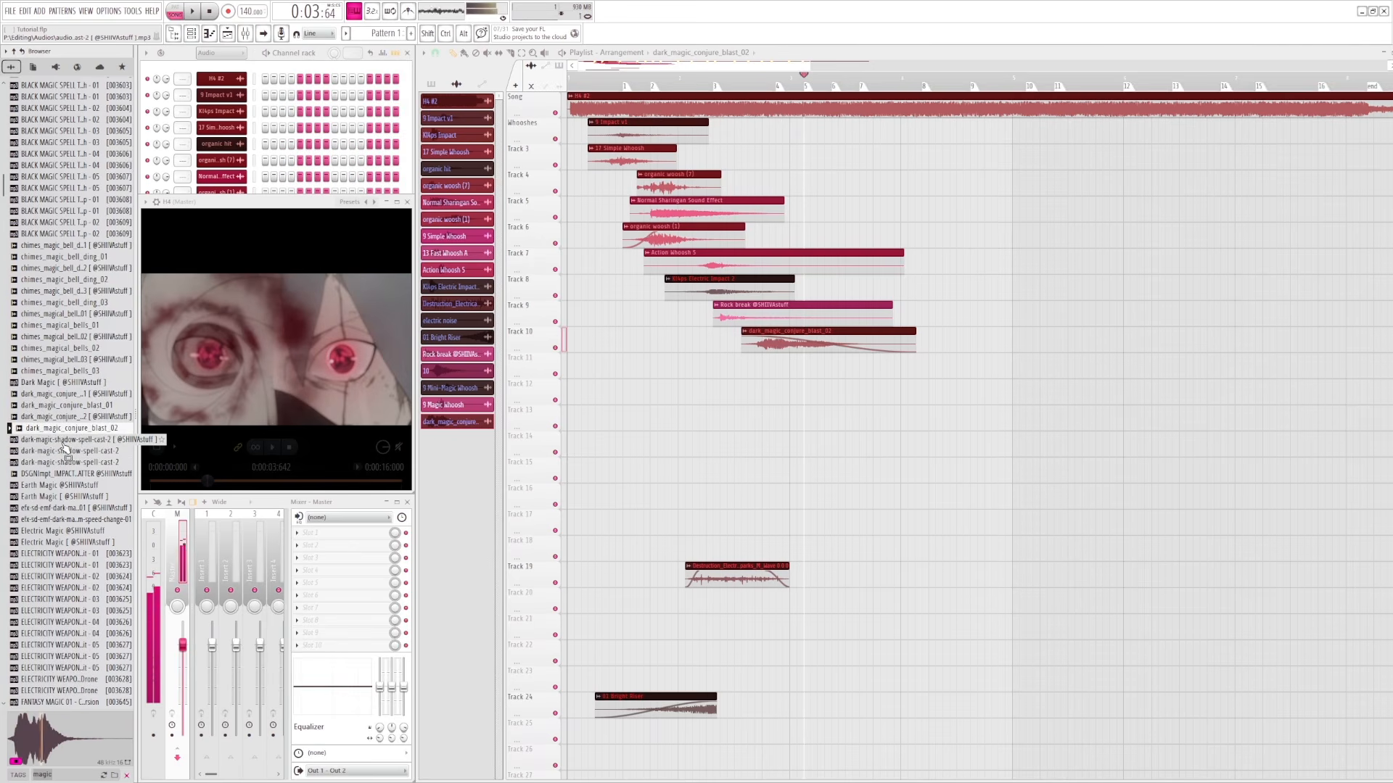
- Audition the FANTASY MAGIC throw and spell samples and the GENERIC MAGIC SEQUENCE Universal Spell Throw and Hit sample
scroll(61, 499, "down", 13)
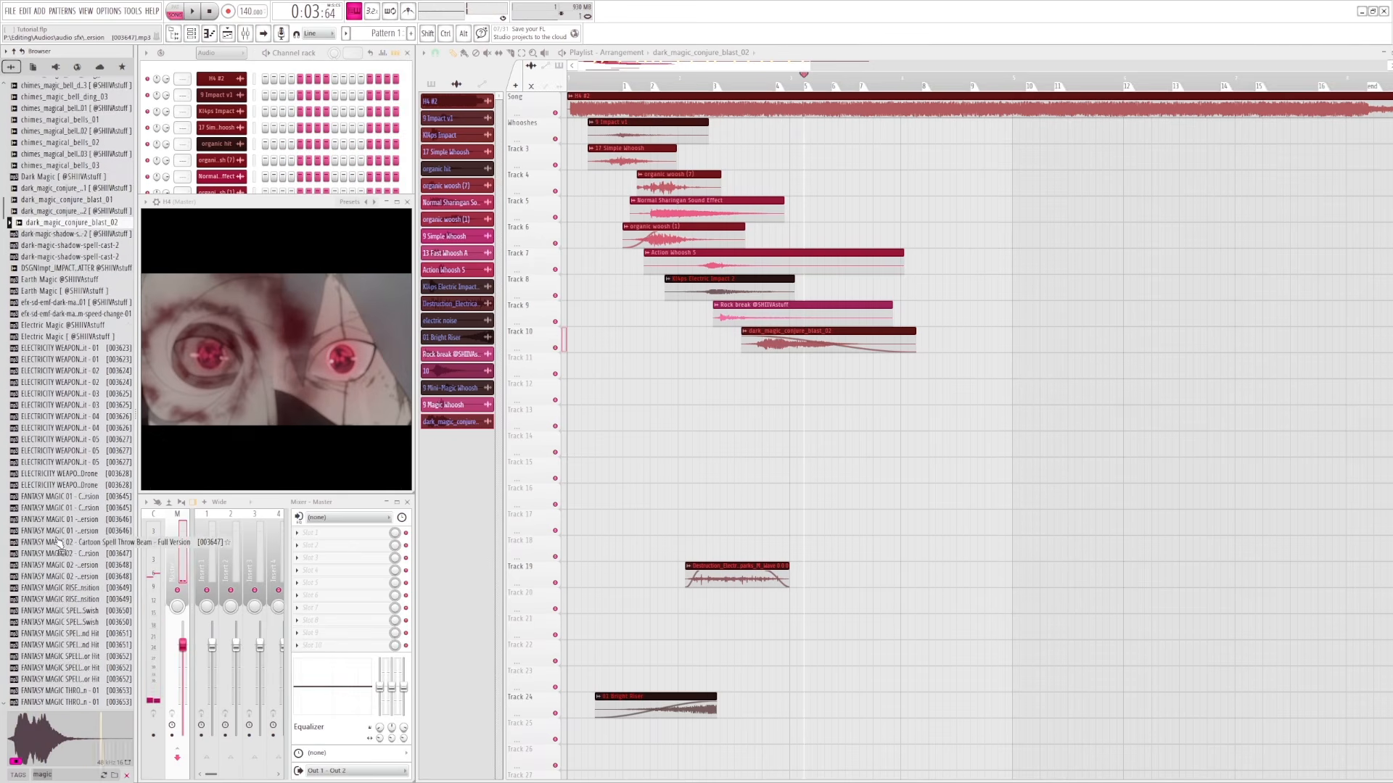
left_click(62, 452)
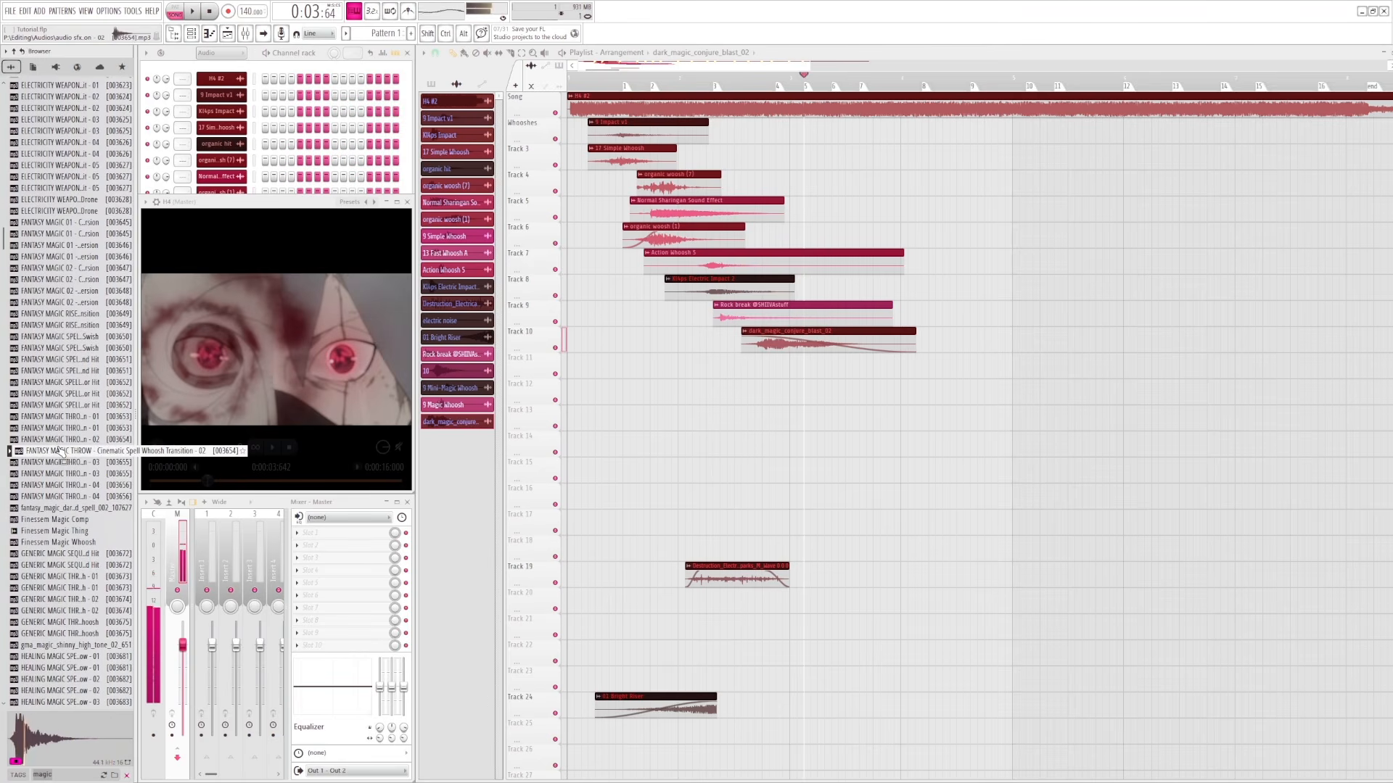
left_click(58, 349)
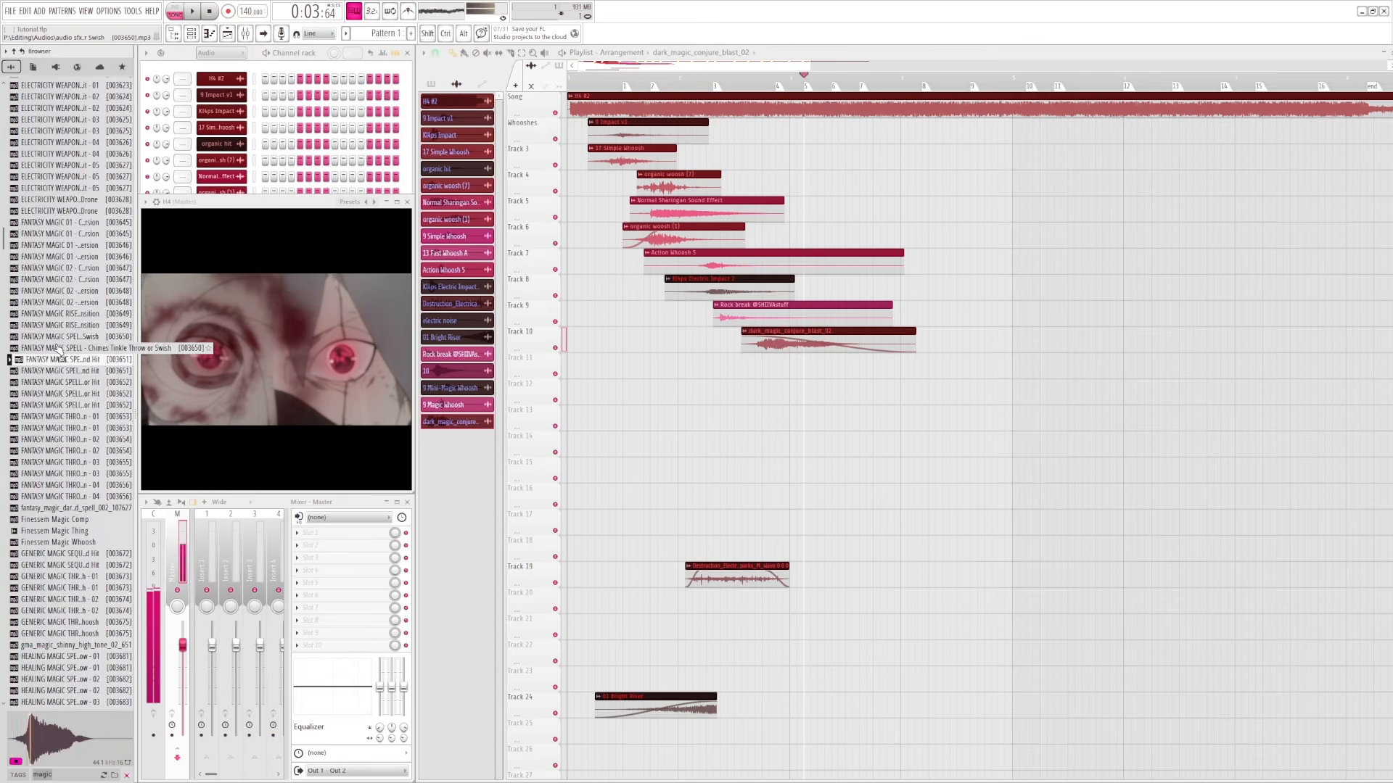
left_click(58, 349)
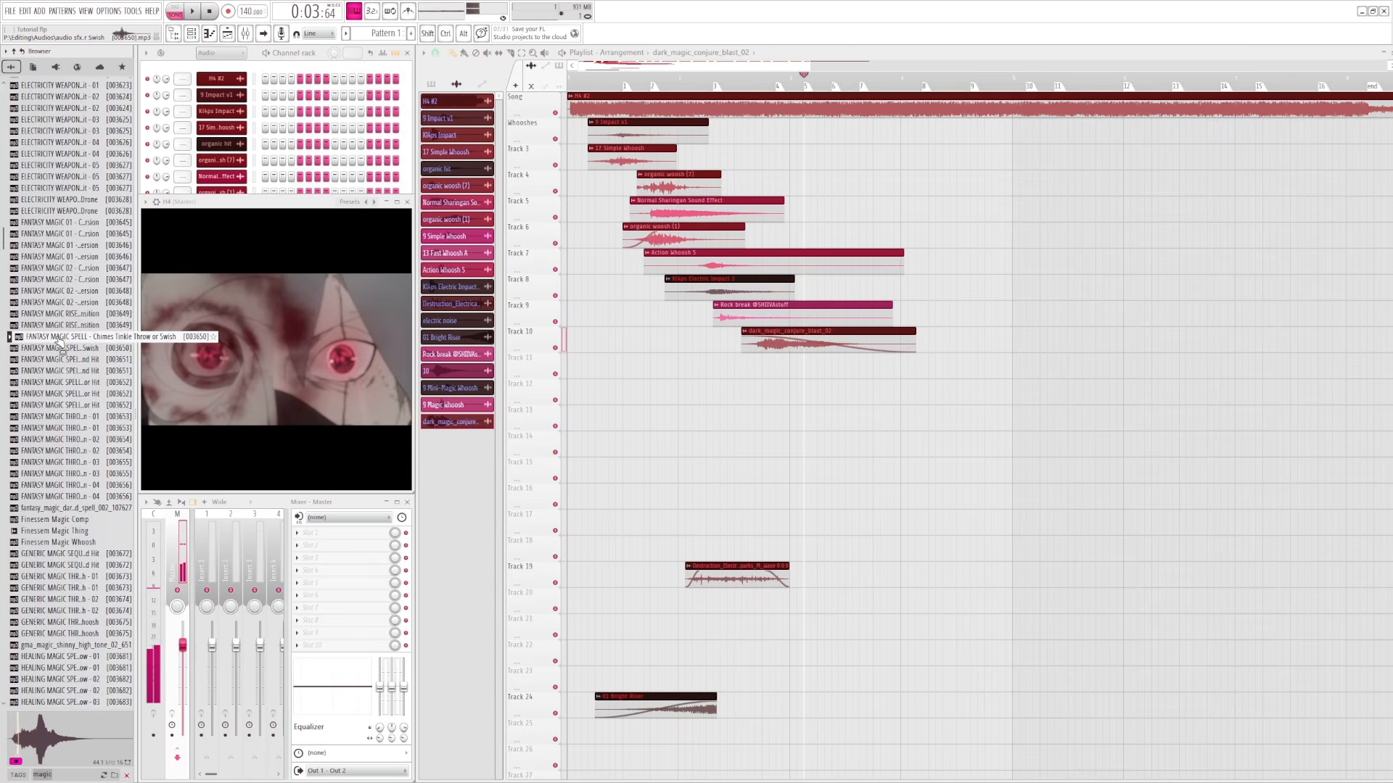
scroll(52, 464, "down", 2)
left_click(52, 485)
left_click(53, 498)
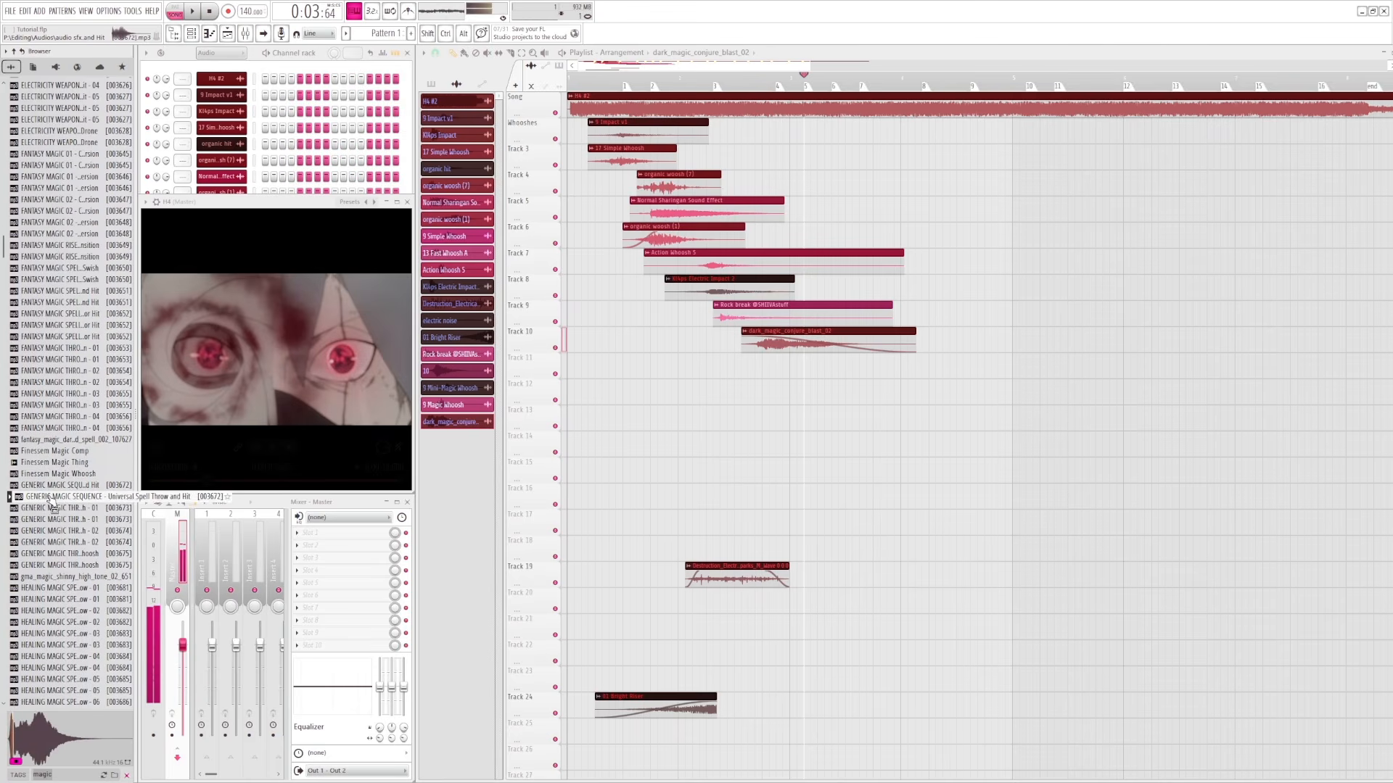
- Audition the HEALING SPELL White Magic Light Throw Whoosh 01, magic 1 and Magic (1) samples
scroll(52, 504, "down", 4)
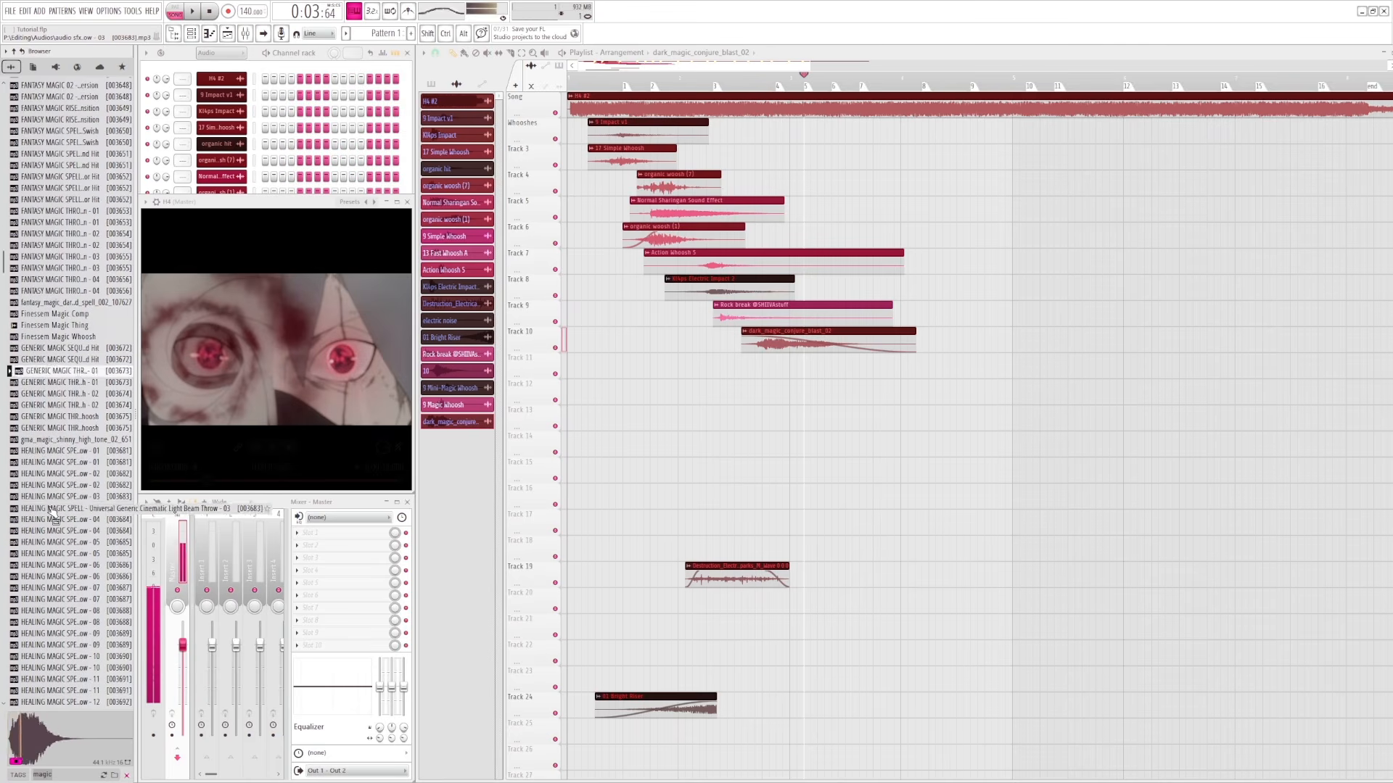
left_click(55, 511)
scroll(54, 514, "down", 12)
left_click(56, 512)
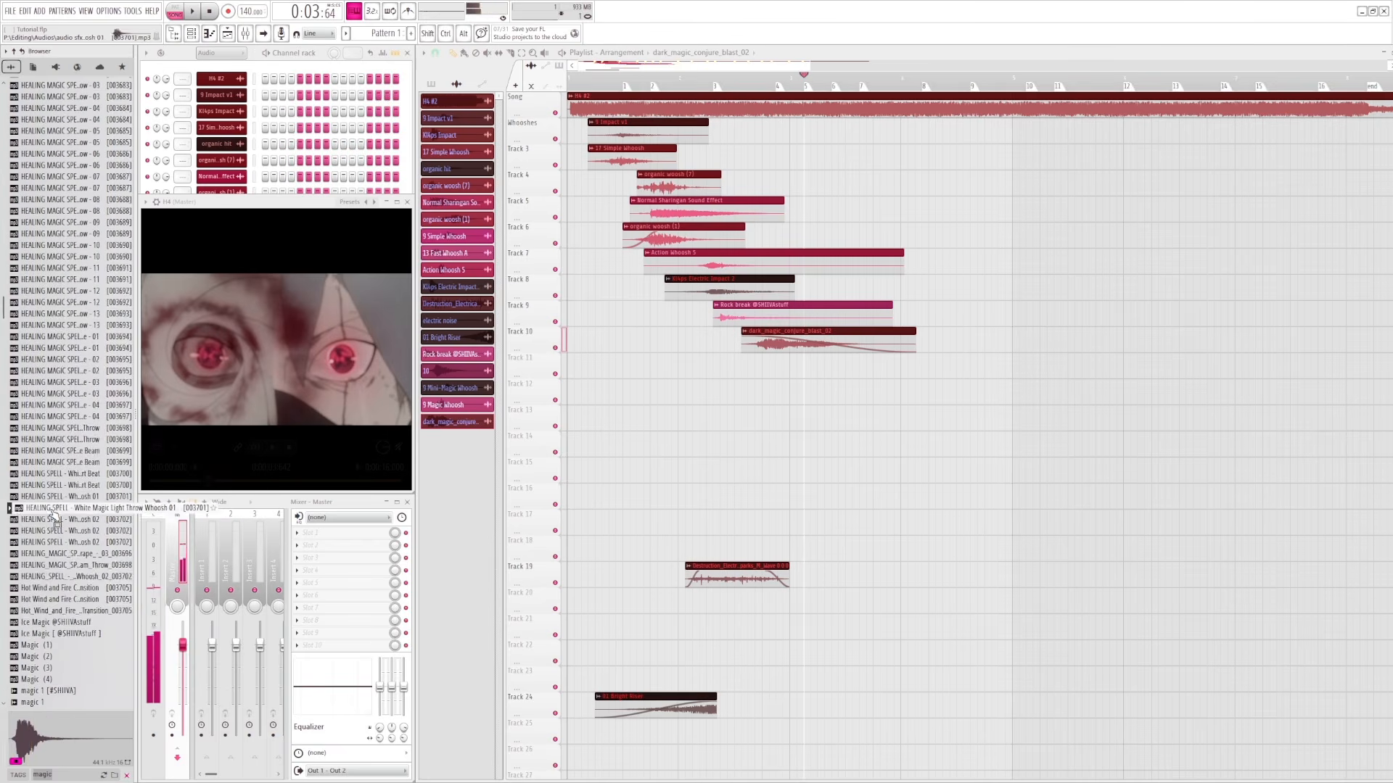
scroll(55, 514, "down", 2)
scroll(55, 515, "down", 4)
left_click(54, 511)
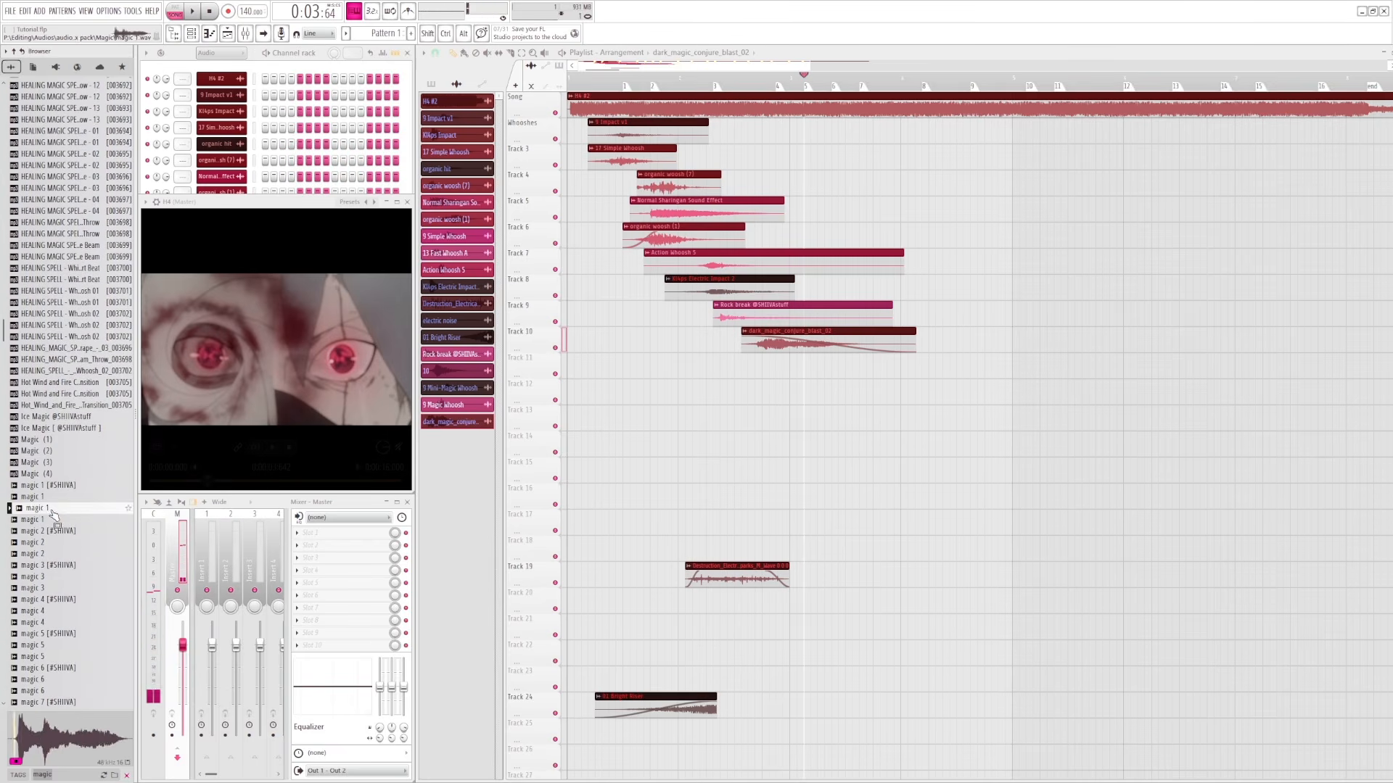
left_click(50, 455)
left_click(53, 440)
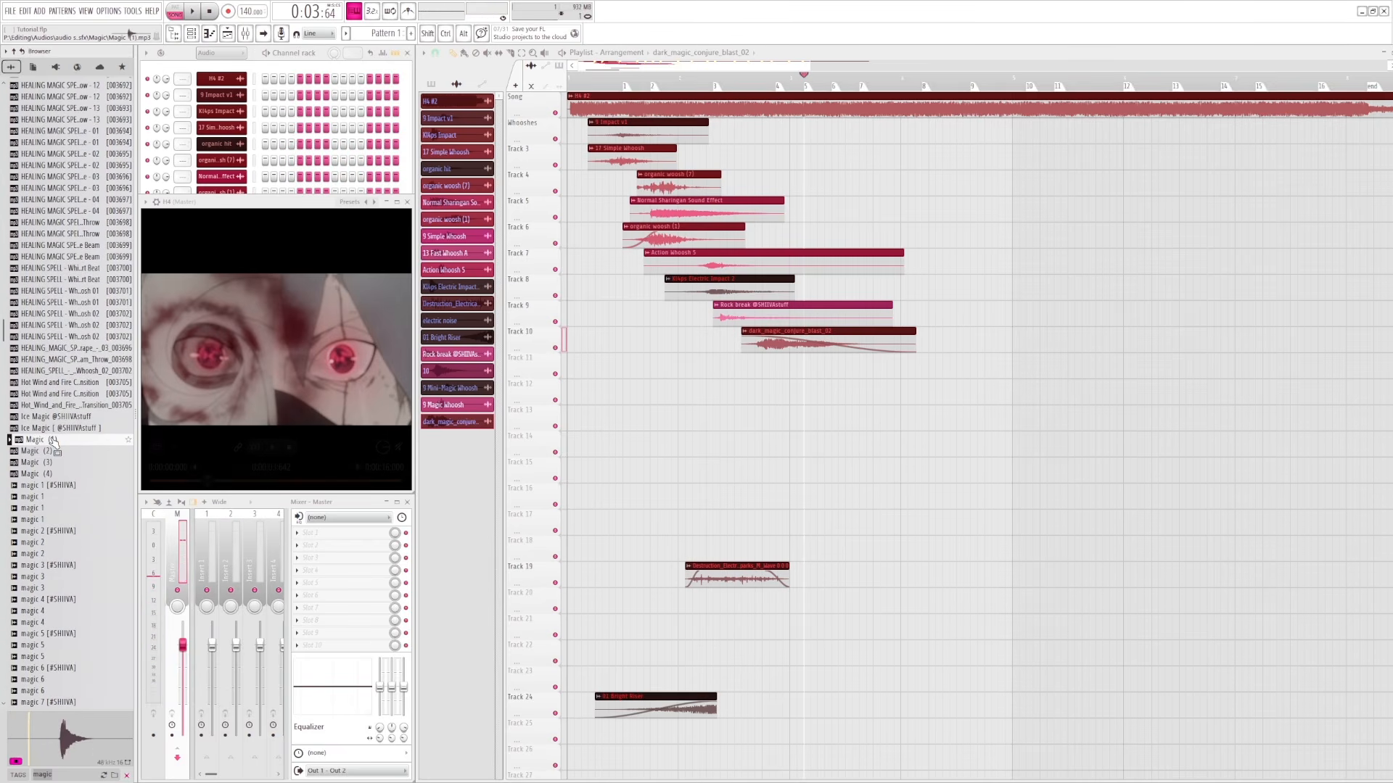
- Audition the magic 6 samples and magic impact 2, 4 and 5 further down the magic results
scroll(60, 460, "down", 6)
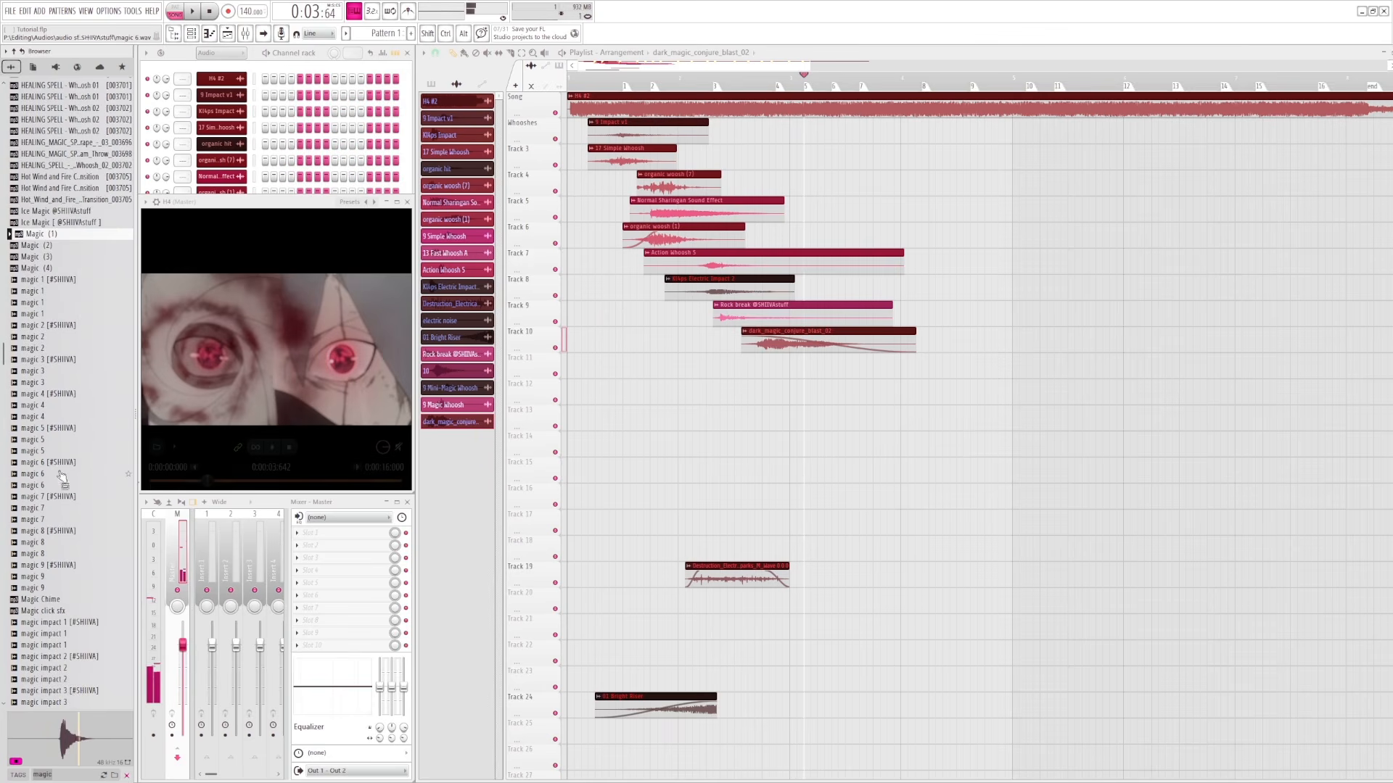
left_click(53, 474)
left_click(53, 486)
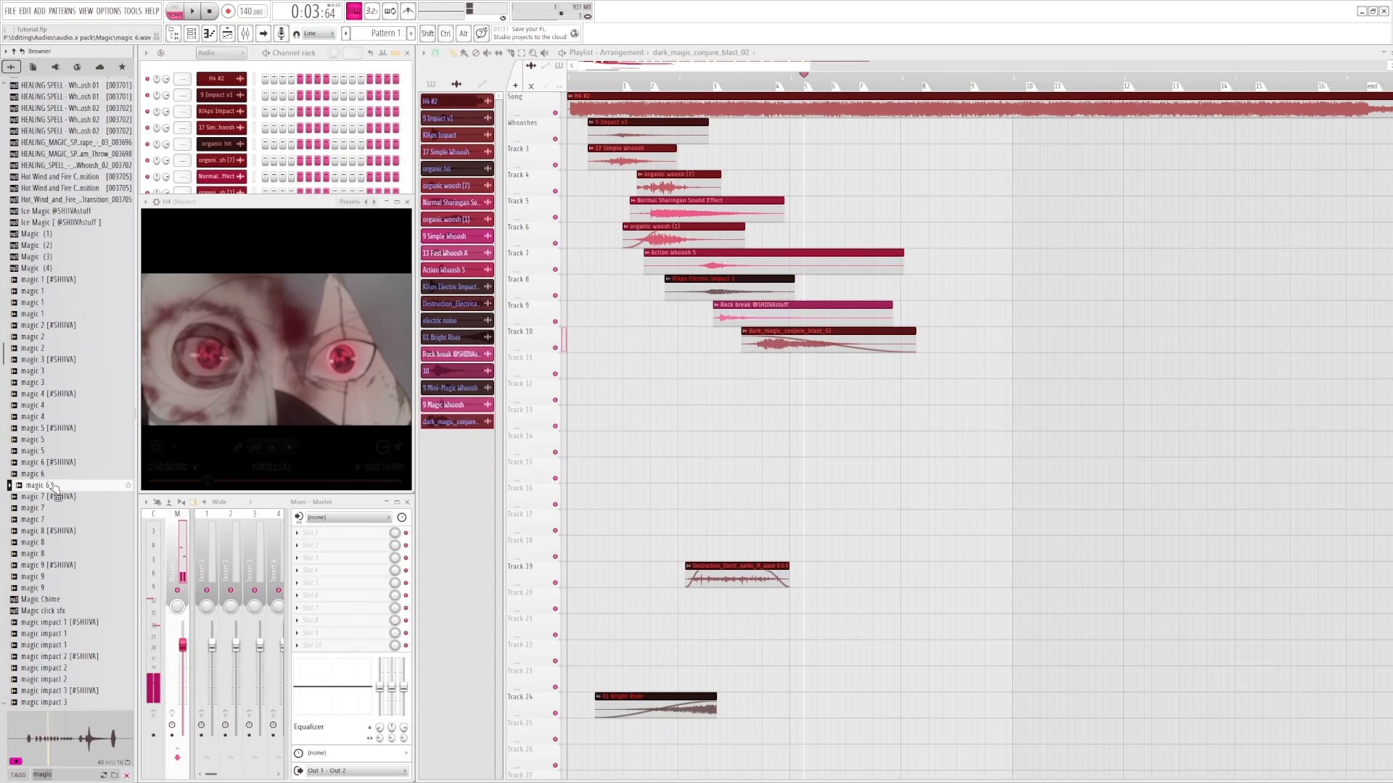
scroll(53, 488, "down", 4)
left_click(55, 520)
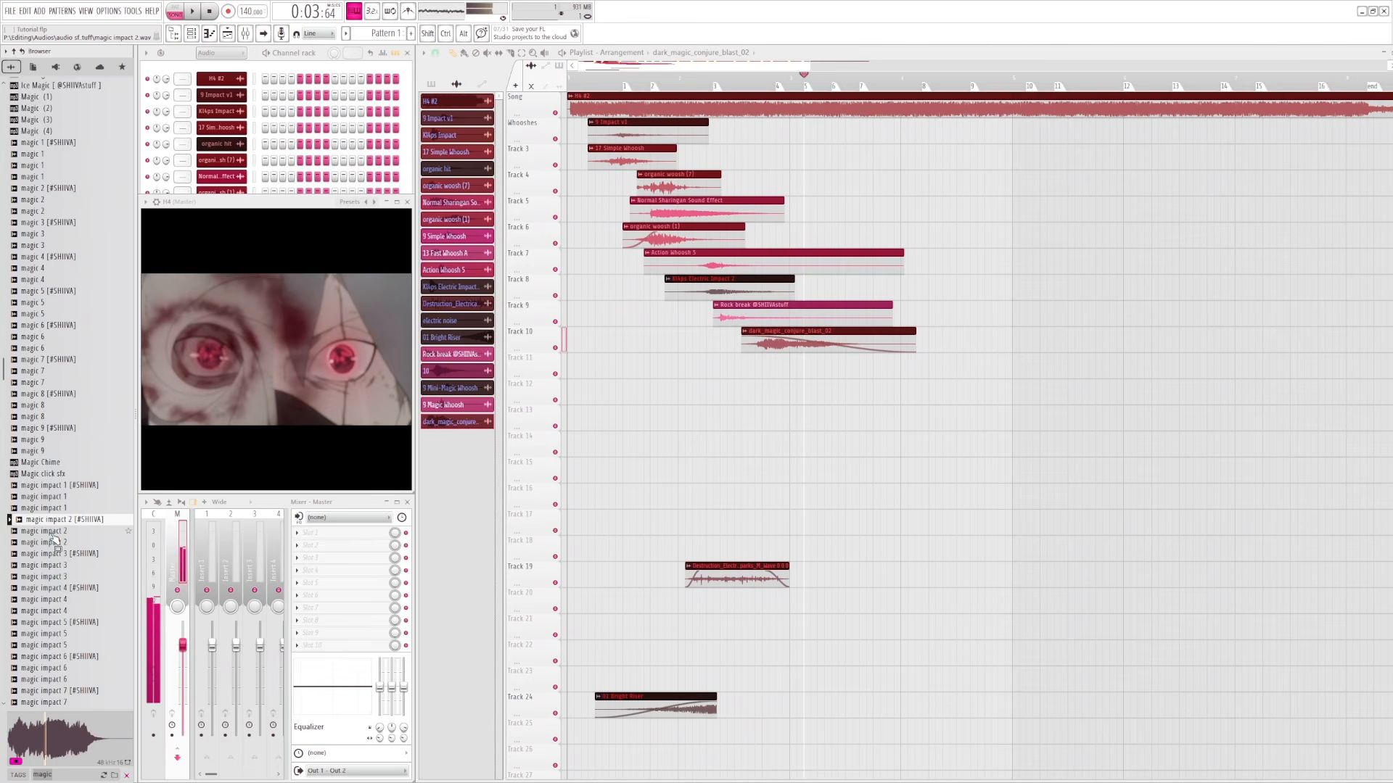
scroll(55, 540, "down", 6)
left_click(64, 464)
left_click(58, 430)
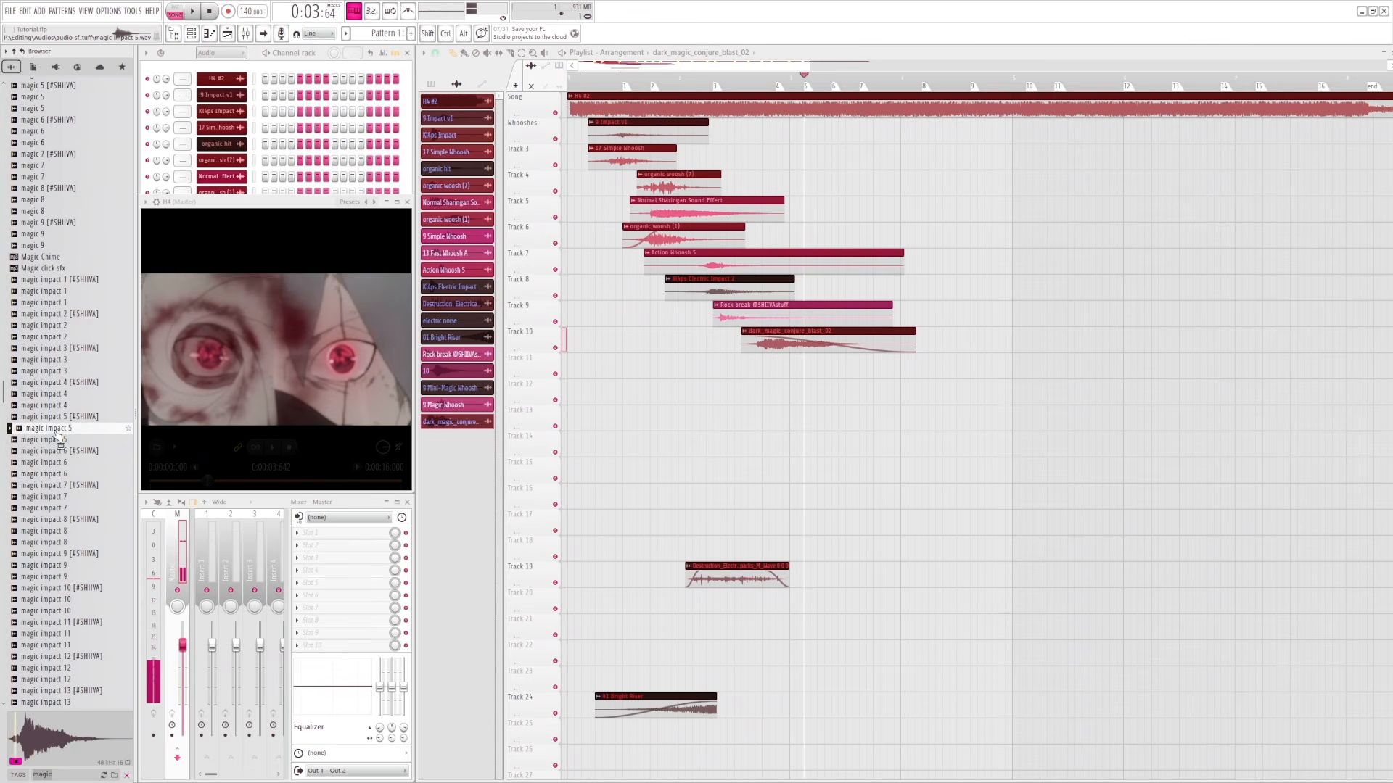
left_click(55, 406)
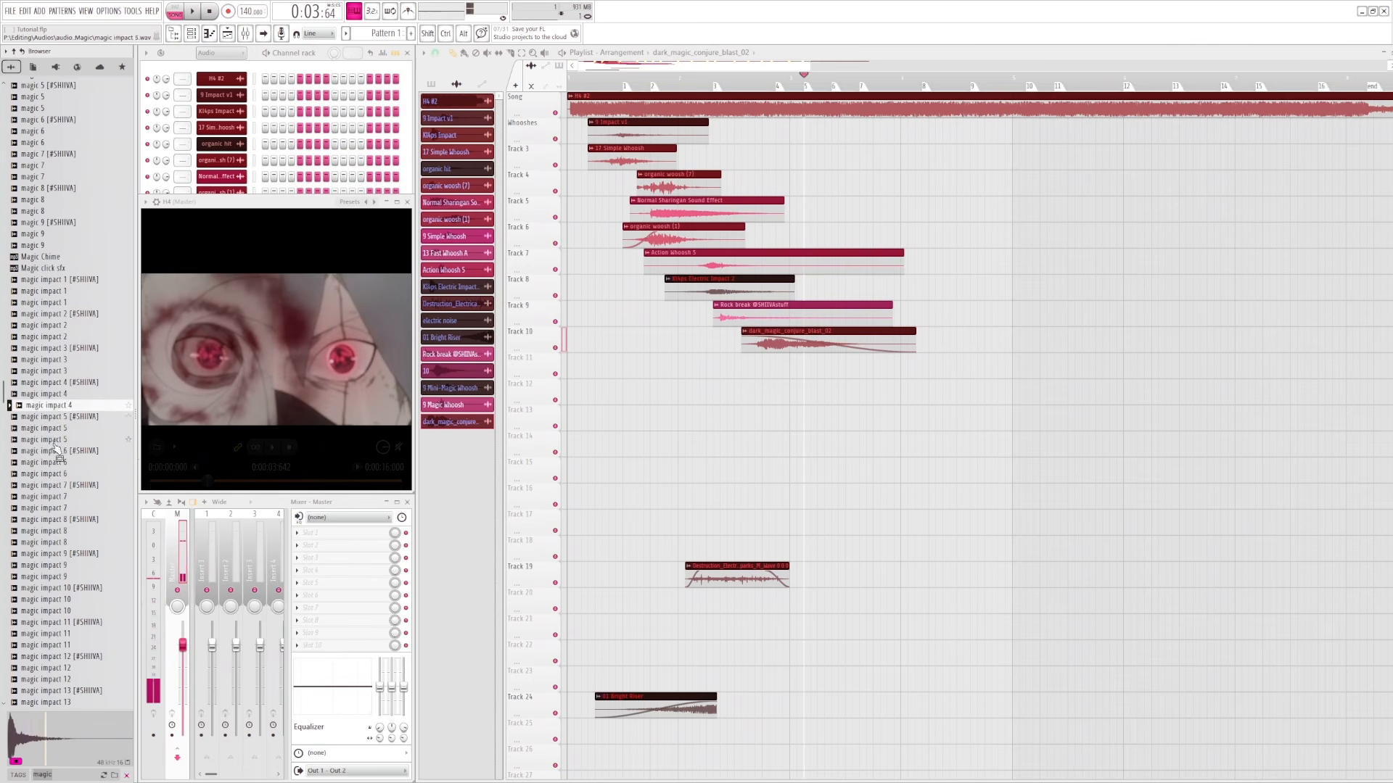
- Audition the magic sfx (4), Magic sfx 1 and Magic sfx 6 samples
scroll(57, 451, "down", 8)
left_click(55, 475)
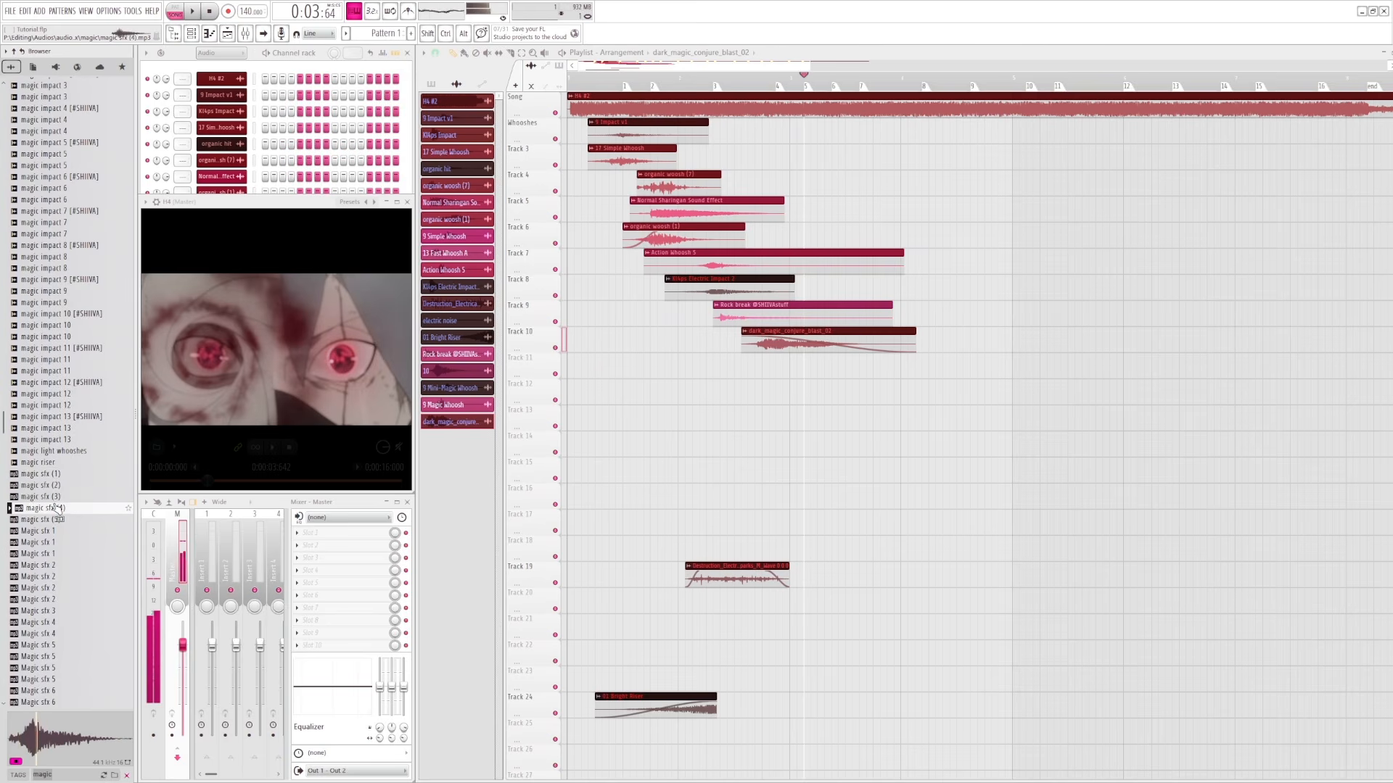
scroll(56, 493, "down", 2)
left_click(55, 508)
left_click(55, 486)
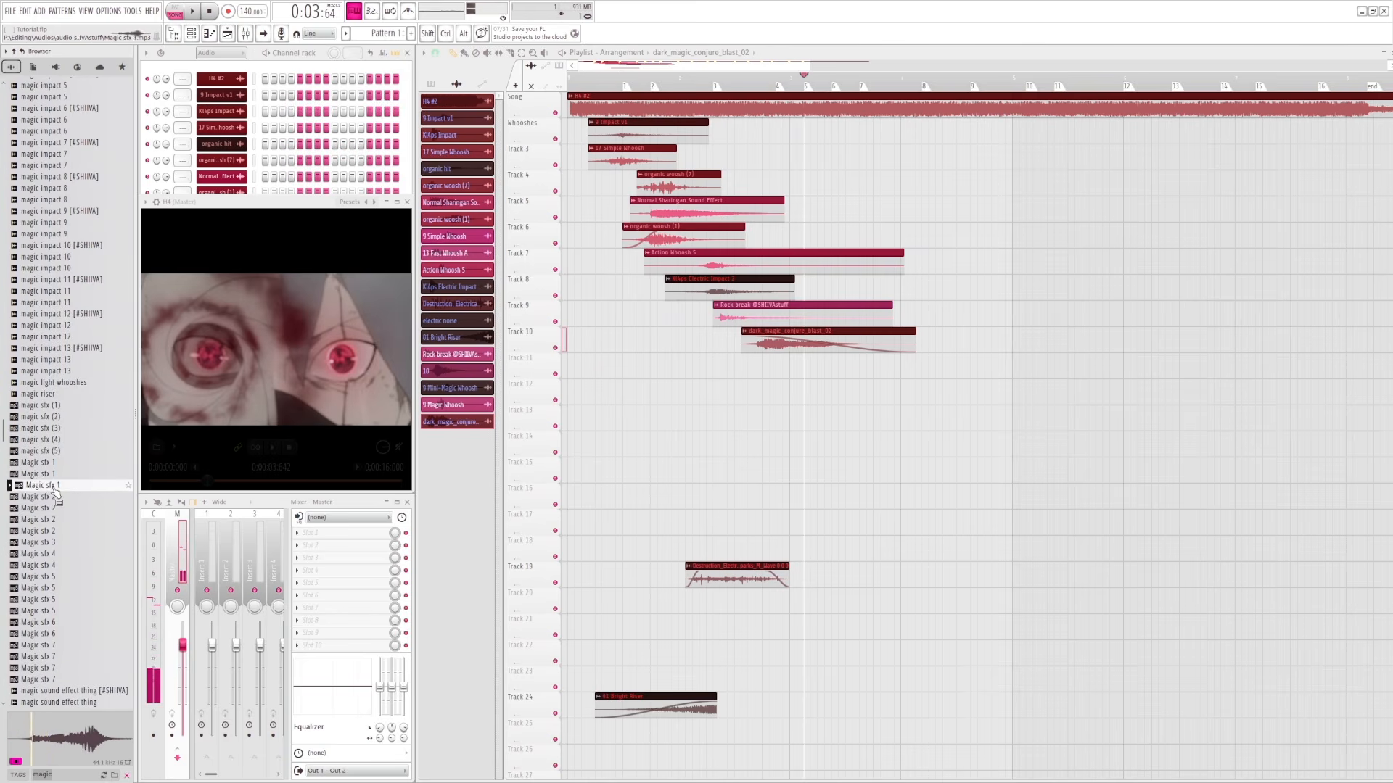
scroll(55, 497, "down", 4)
left_click(54, 497)
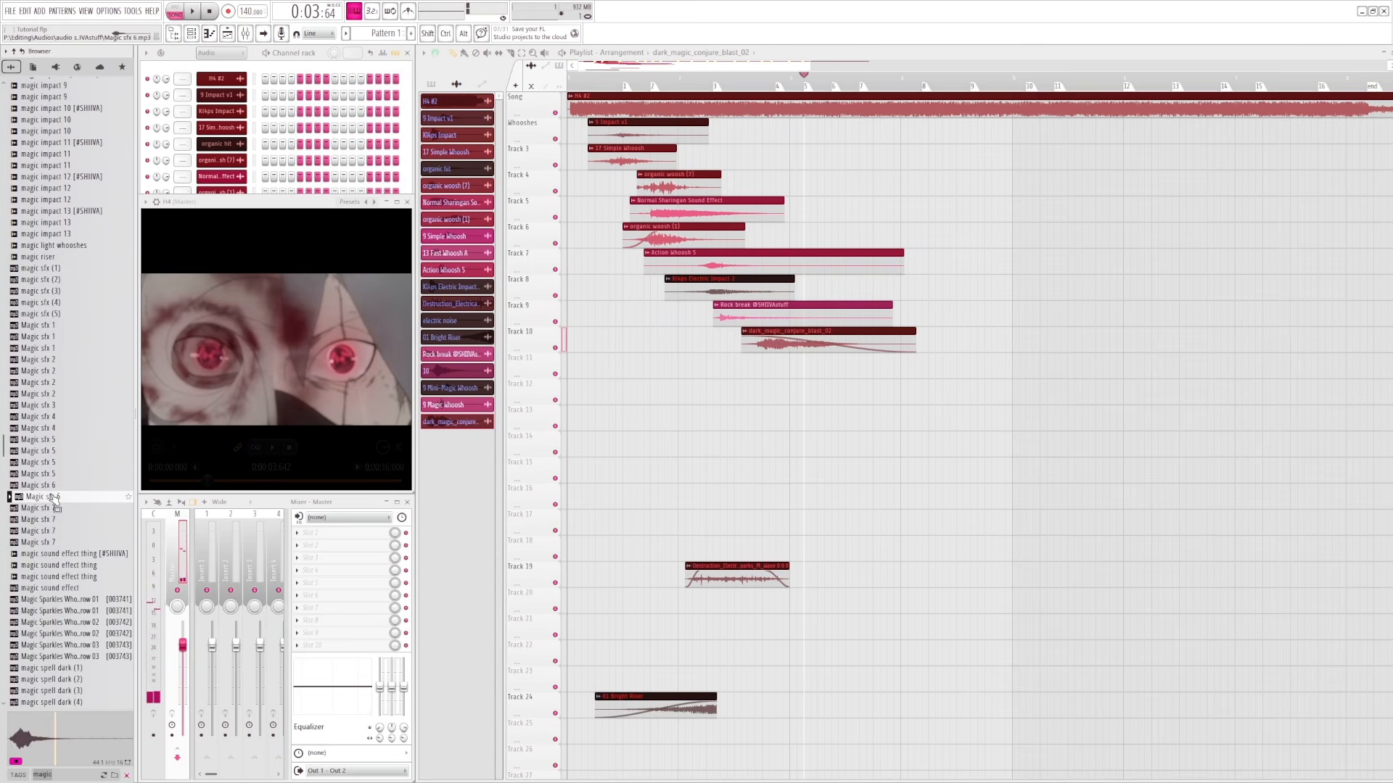
- Audition the magic sound effect, magic spell dark (1) and magic spell dark (2) samples
left_click(72, 589)
scroll(69, 609, "down", 4)
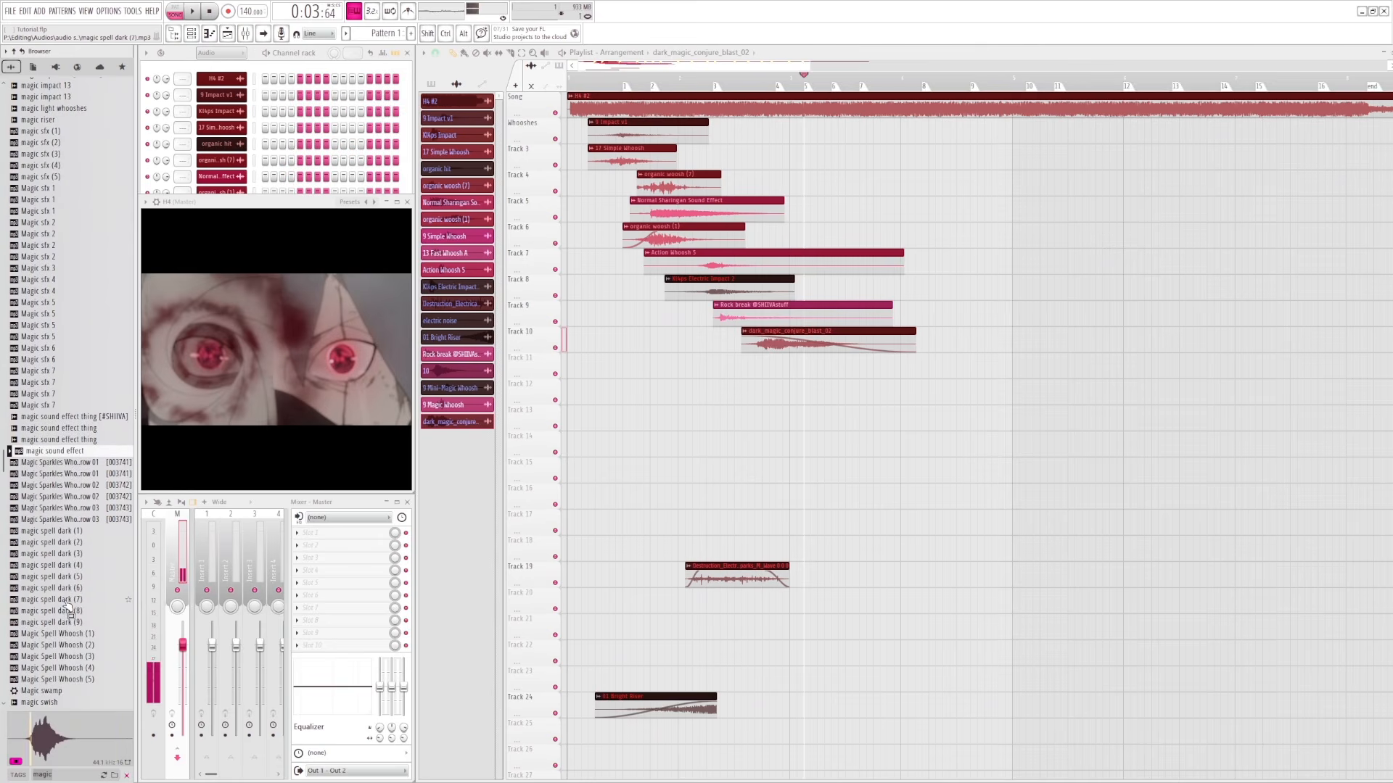
left_click(57, 533)
left_click(53, 543)
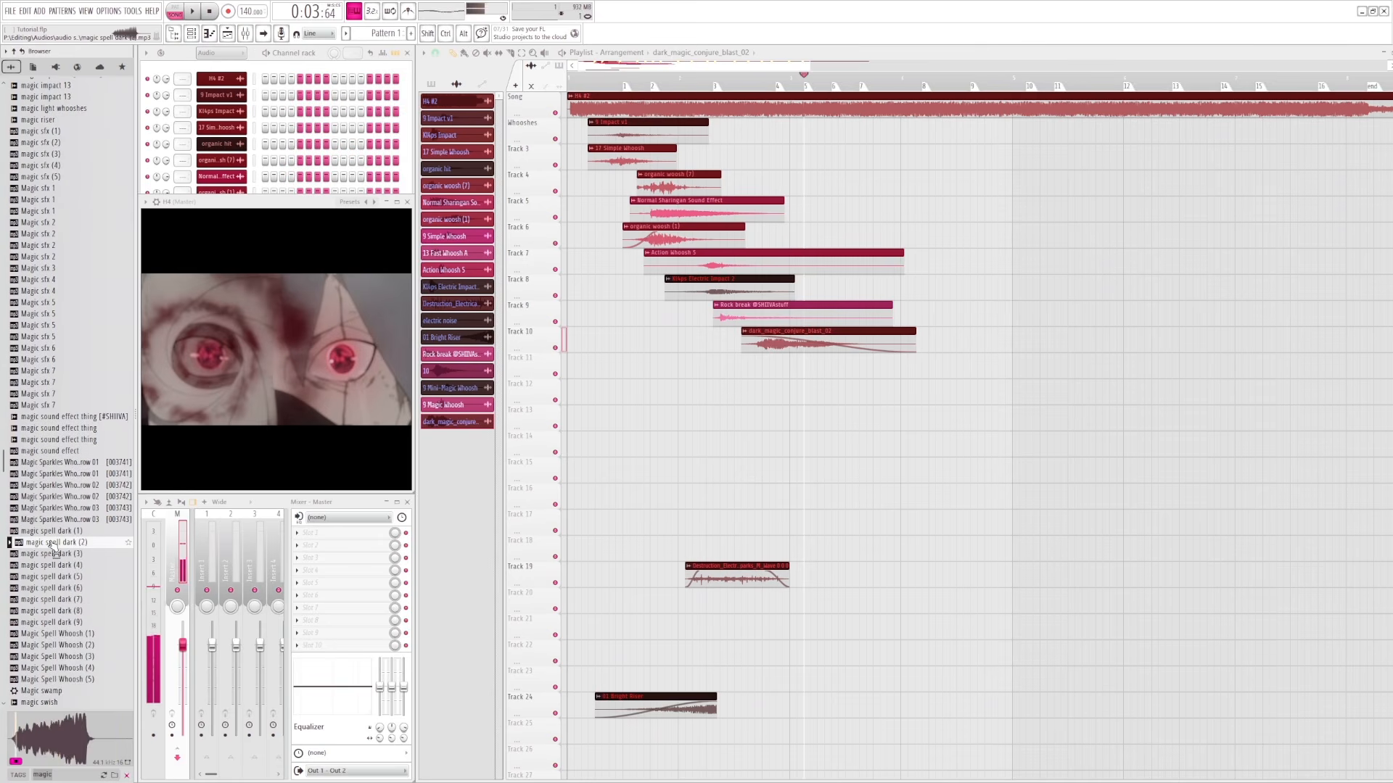
left_click(53, 533)
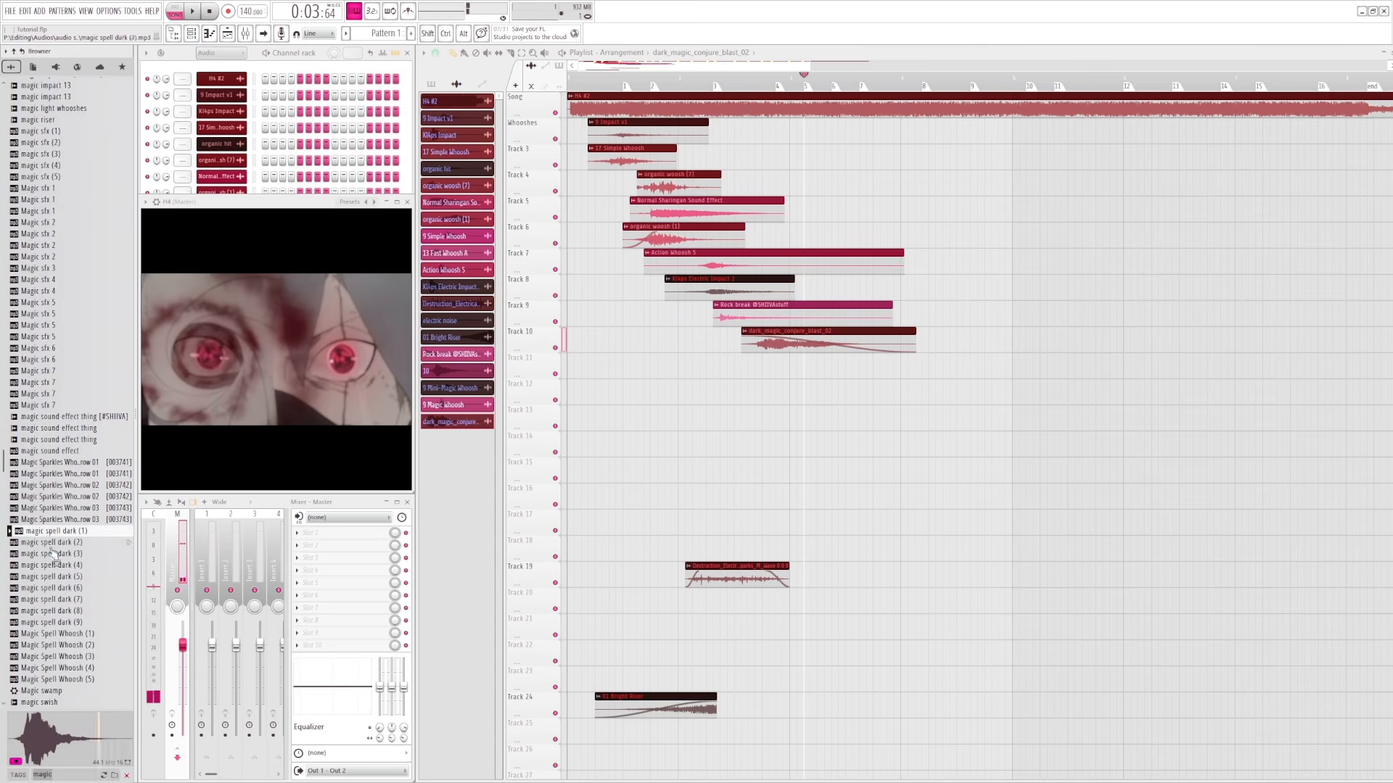
- Try the magic spell dark (1) sample on Track 11 around the playhead and play it back against the edit
left_click(51, 565)
left_click_drag(50, 532, 813, 358)
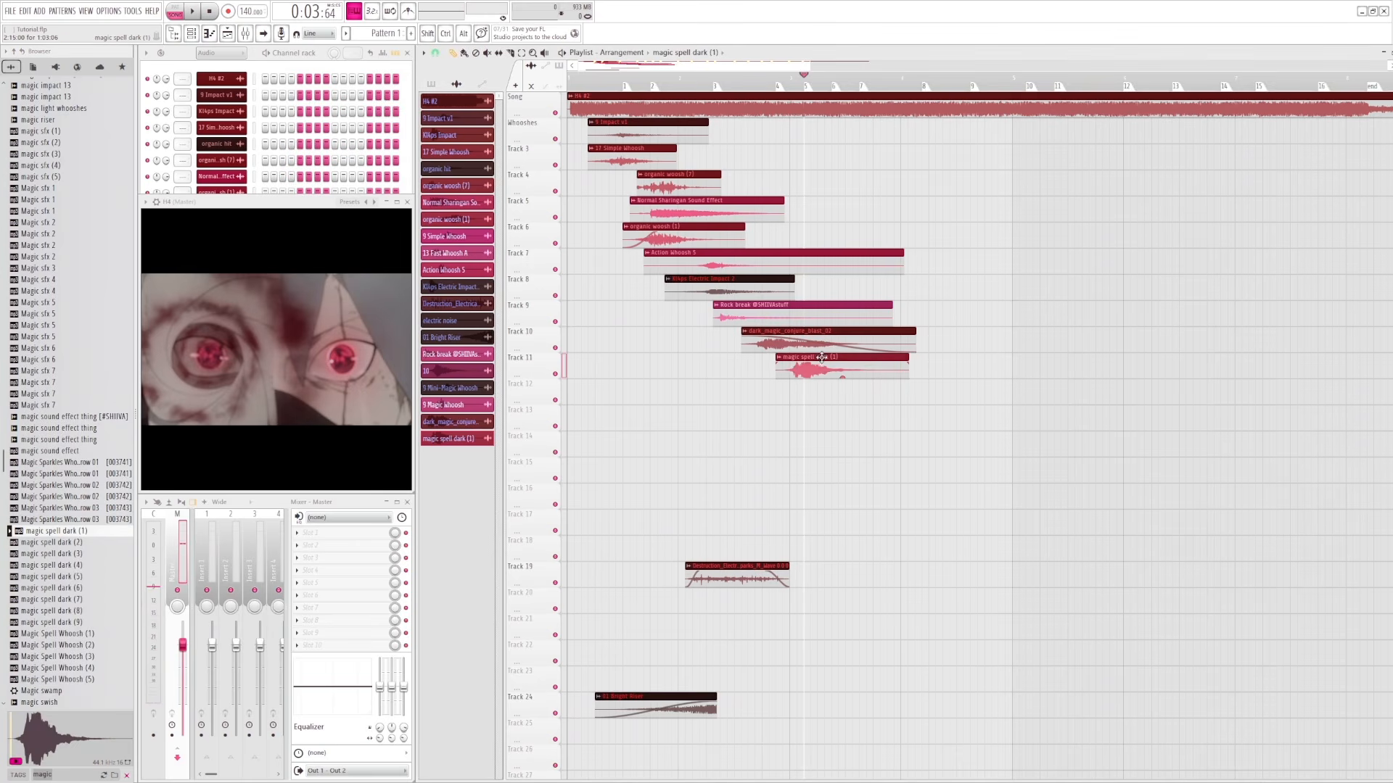
left_click_drag(803, 78, 759, 78)
key("space")
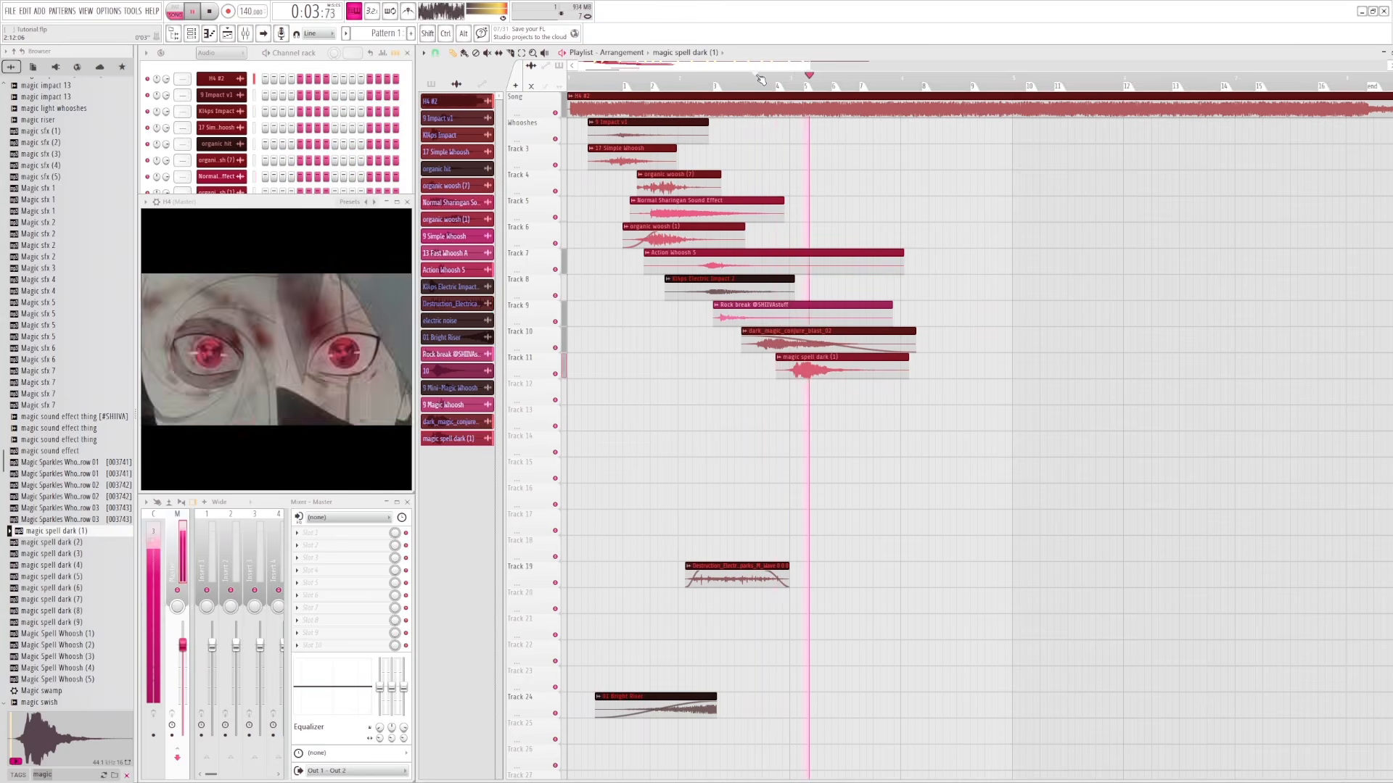
left_click(778, 77)
key("space")
- Replay the section with slightly different starting points and remove the magic spell dark (1) clip from Track 11
left_click(808, 77)
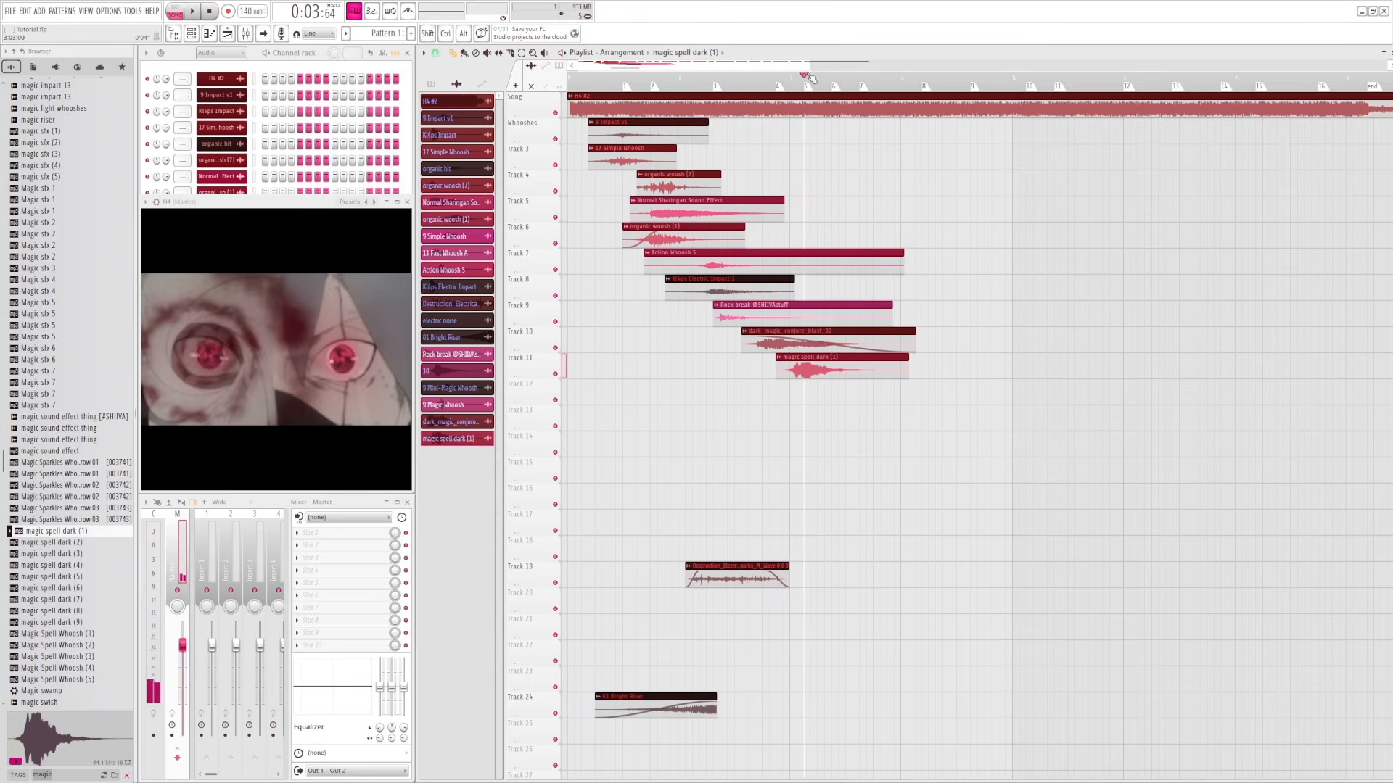
key("space")
left_click(776, 78)
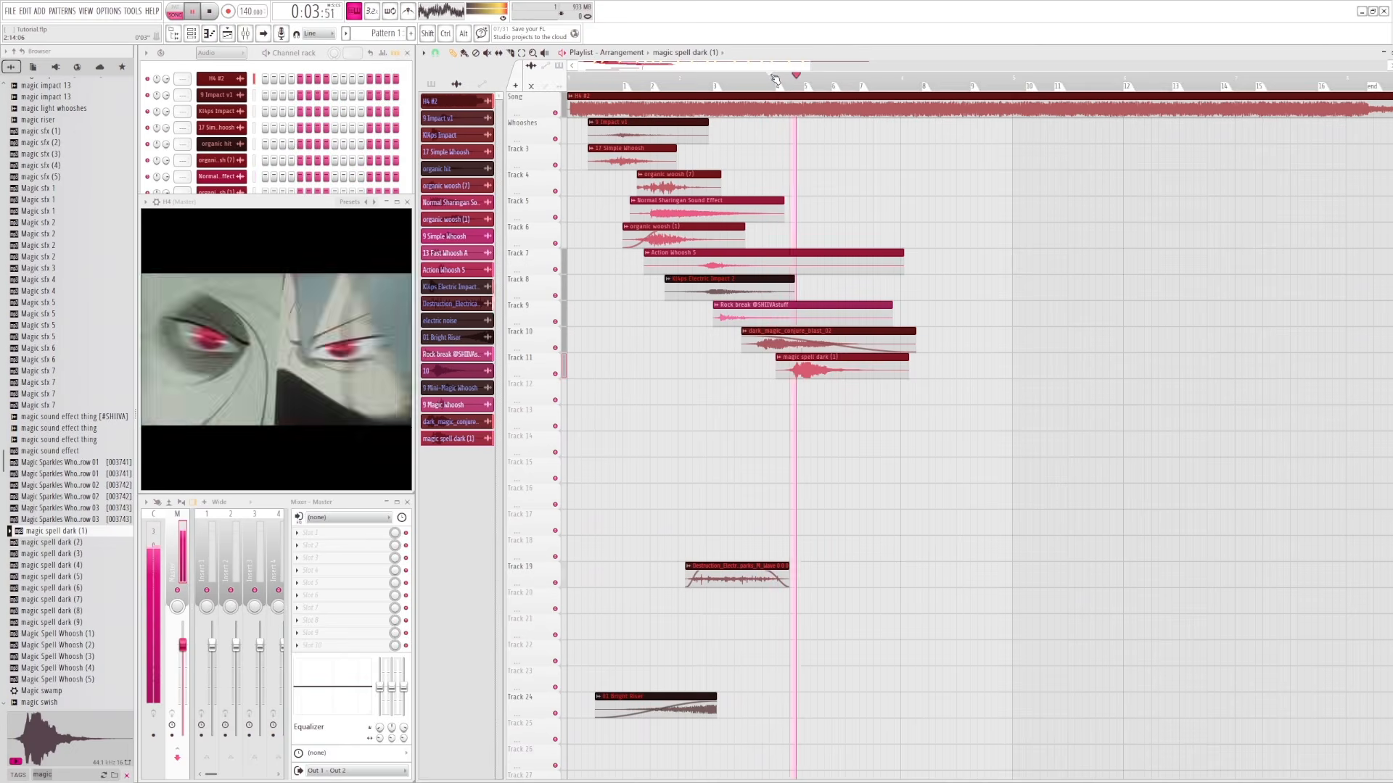
left_click(759, 78)
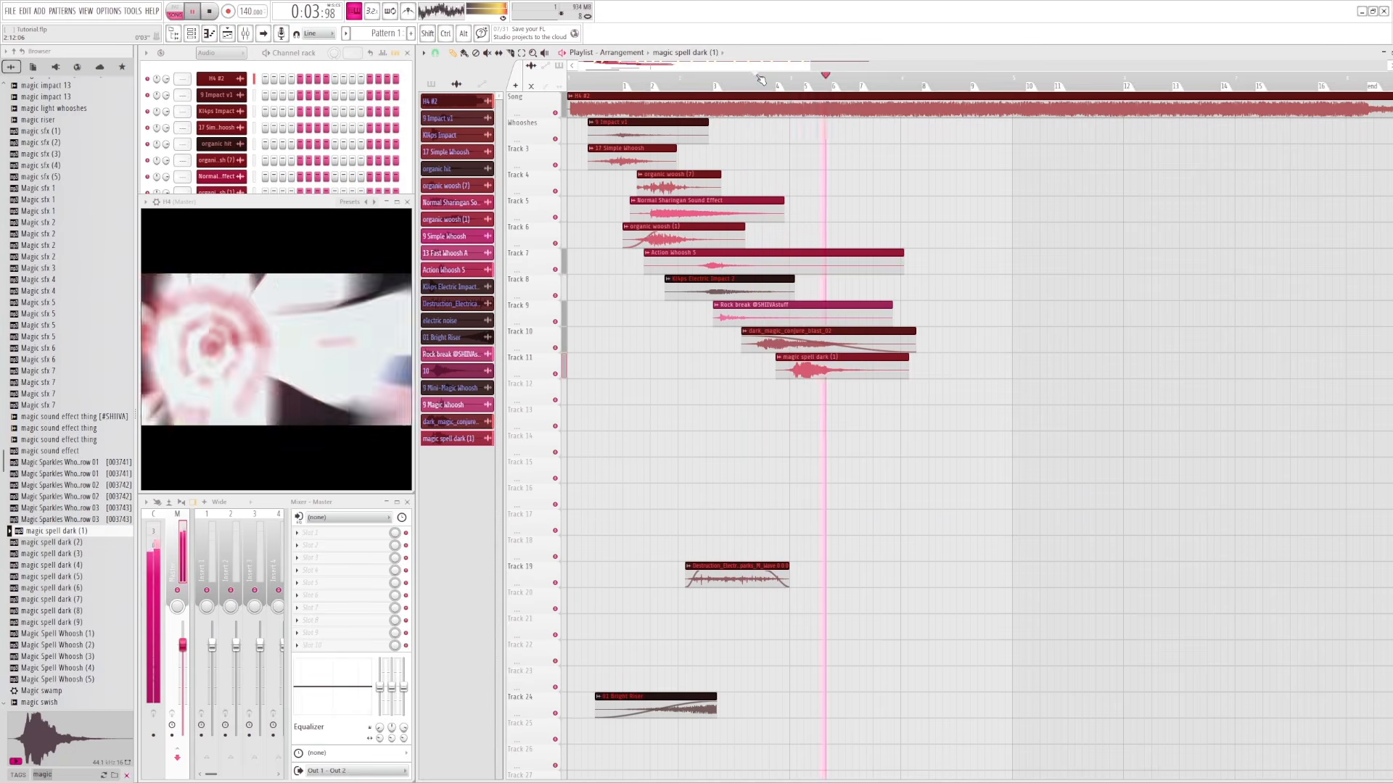
key("space")
left_click(806, 78)
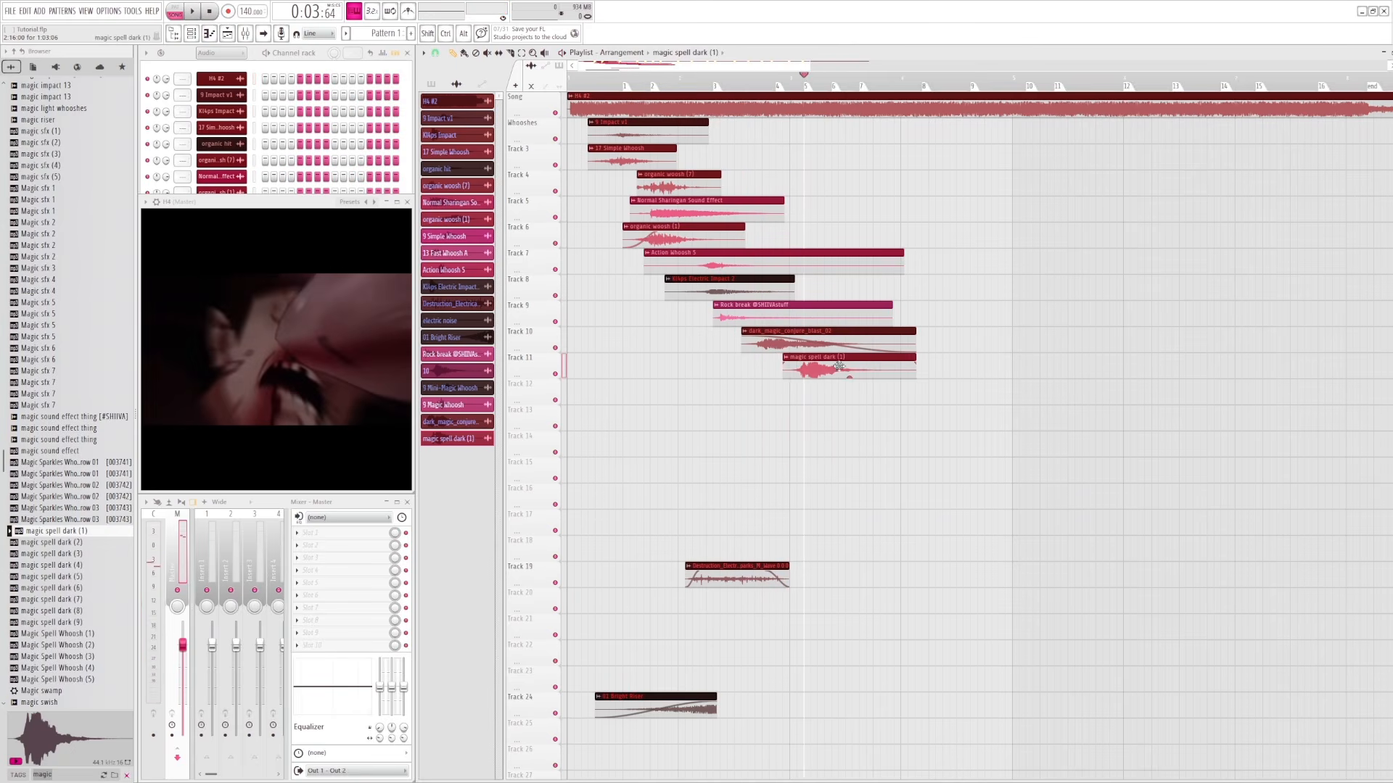
right_click(845, 368)
- Audition the magic spell dark (2), MAGIC TELEPORT Whoosh Spell Transition 02 and Magic Vanish 2(1) samples
left_click(65, 543)
scroll(66, 553, "down", 6)
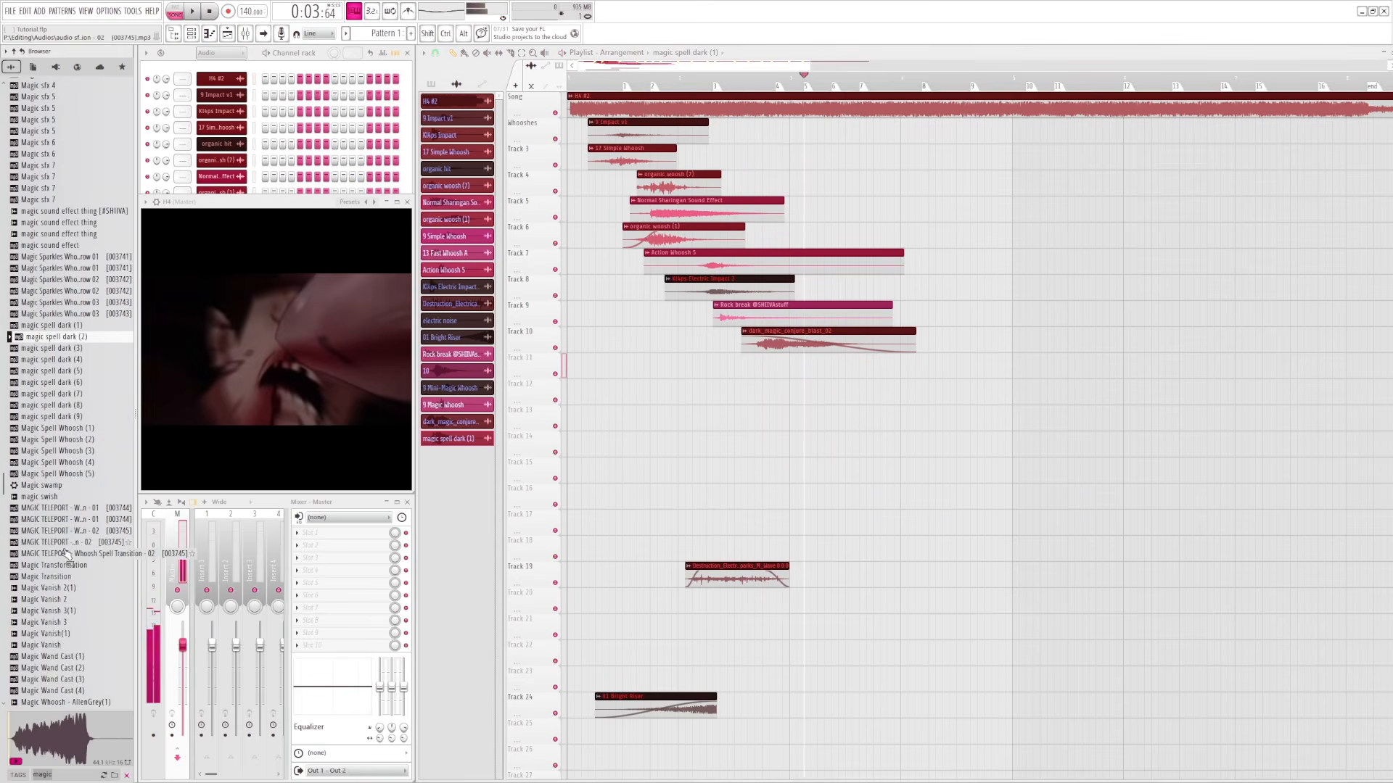
left_click(68, 553)
left_click(61, 612)
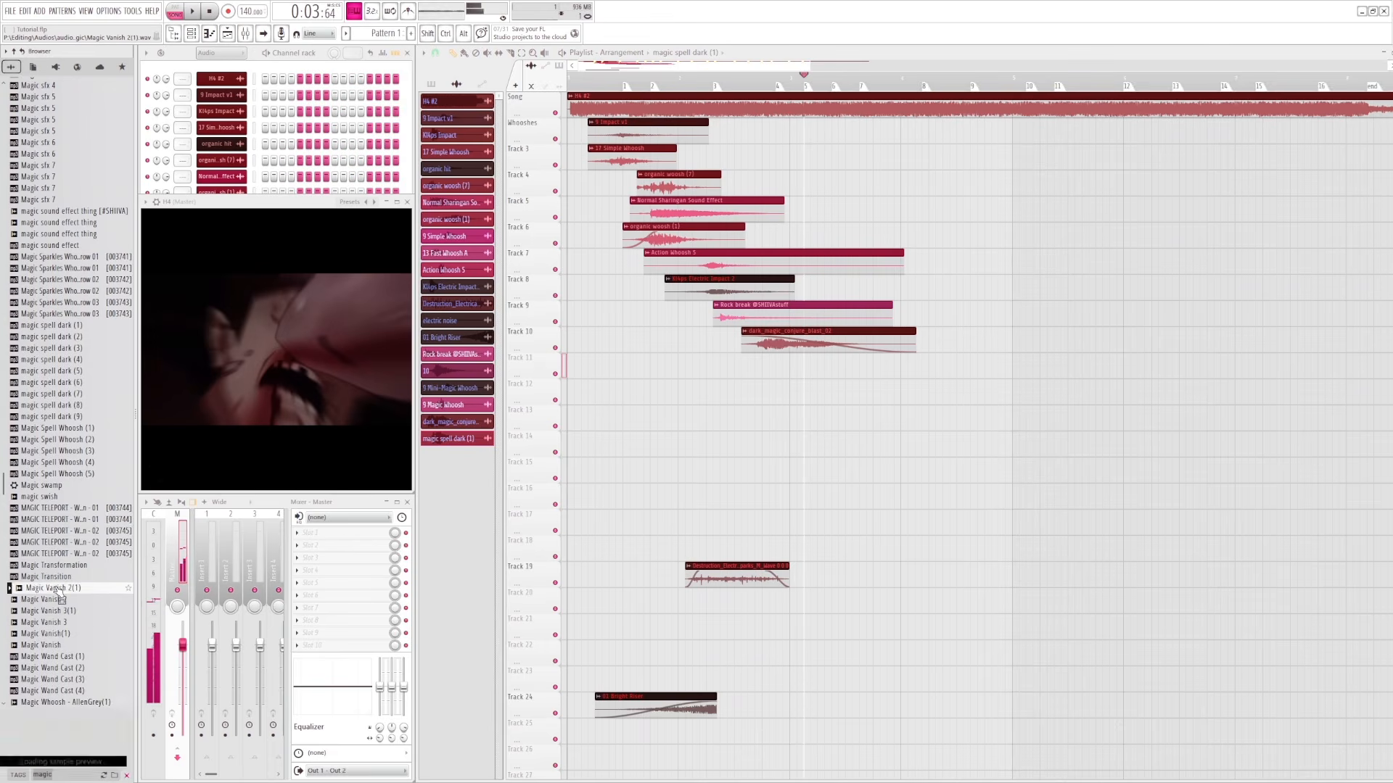
- Audition the Magic Wind Chimes Harp - (1) sample and the two magic_conjure_charge1_01 samples
scroll(61, 616, "down", 6)
left_click(69, 521)
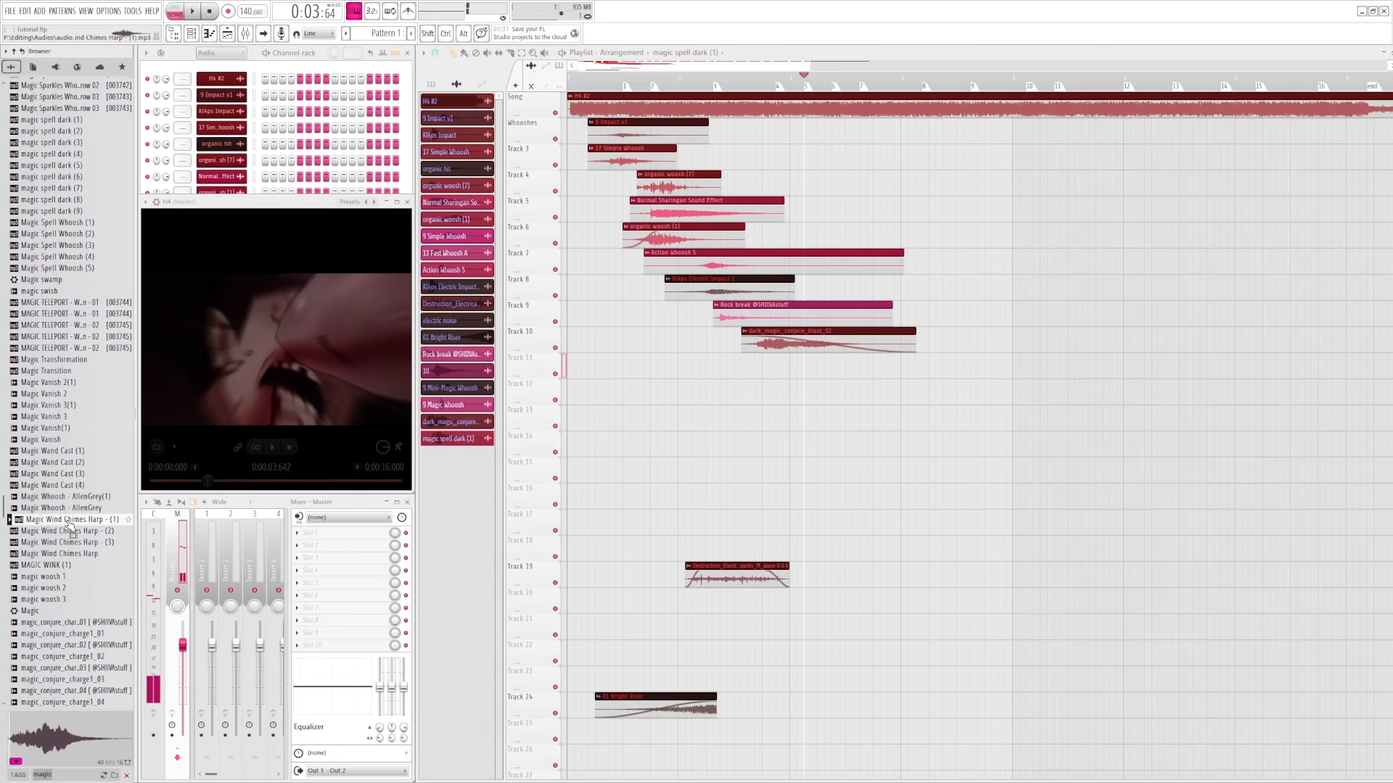
left_click(54, 622)
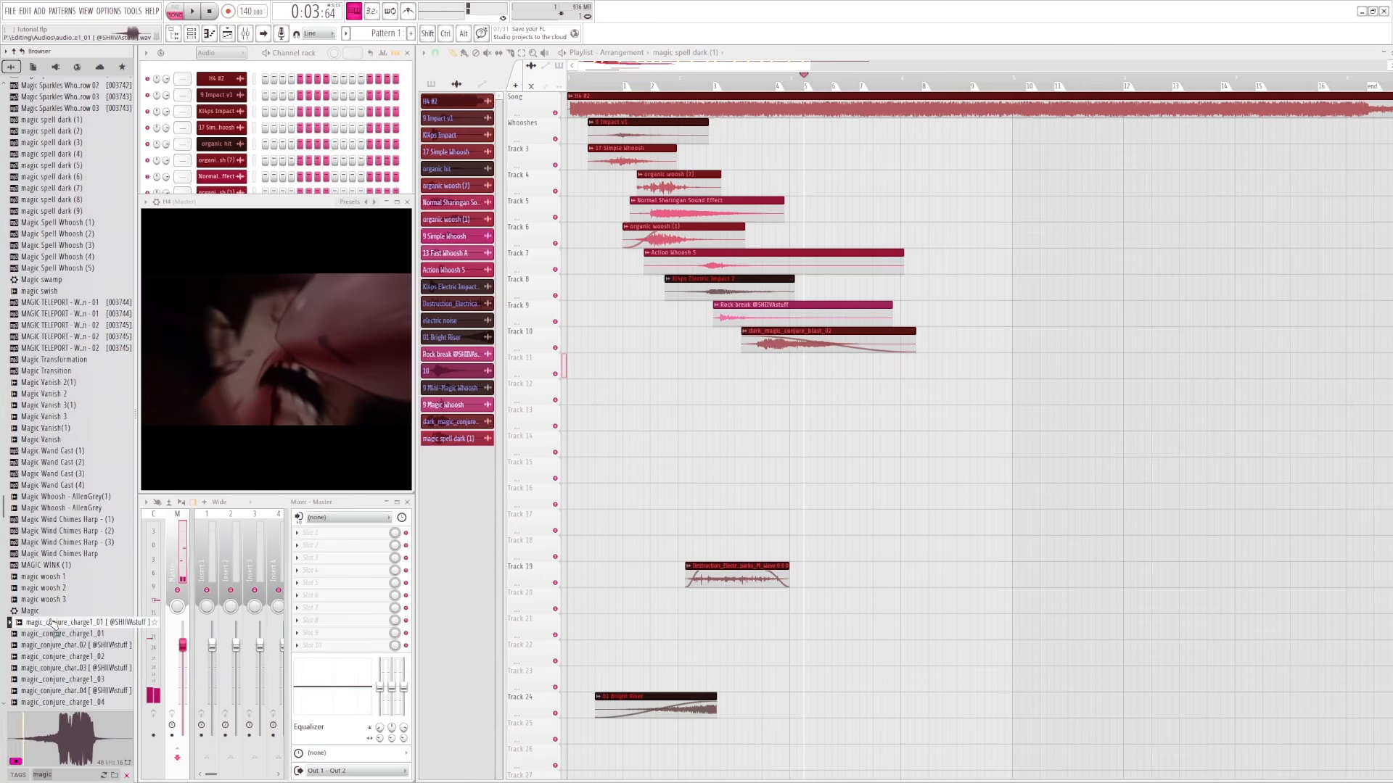
scroll(53, 628, "down", 4)
left_click(68, 499)
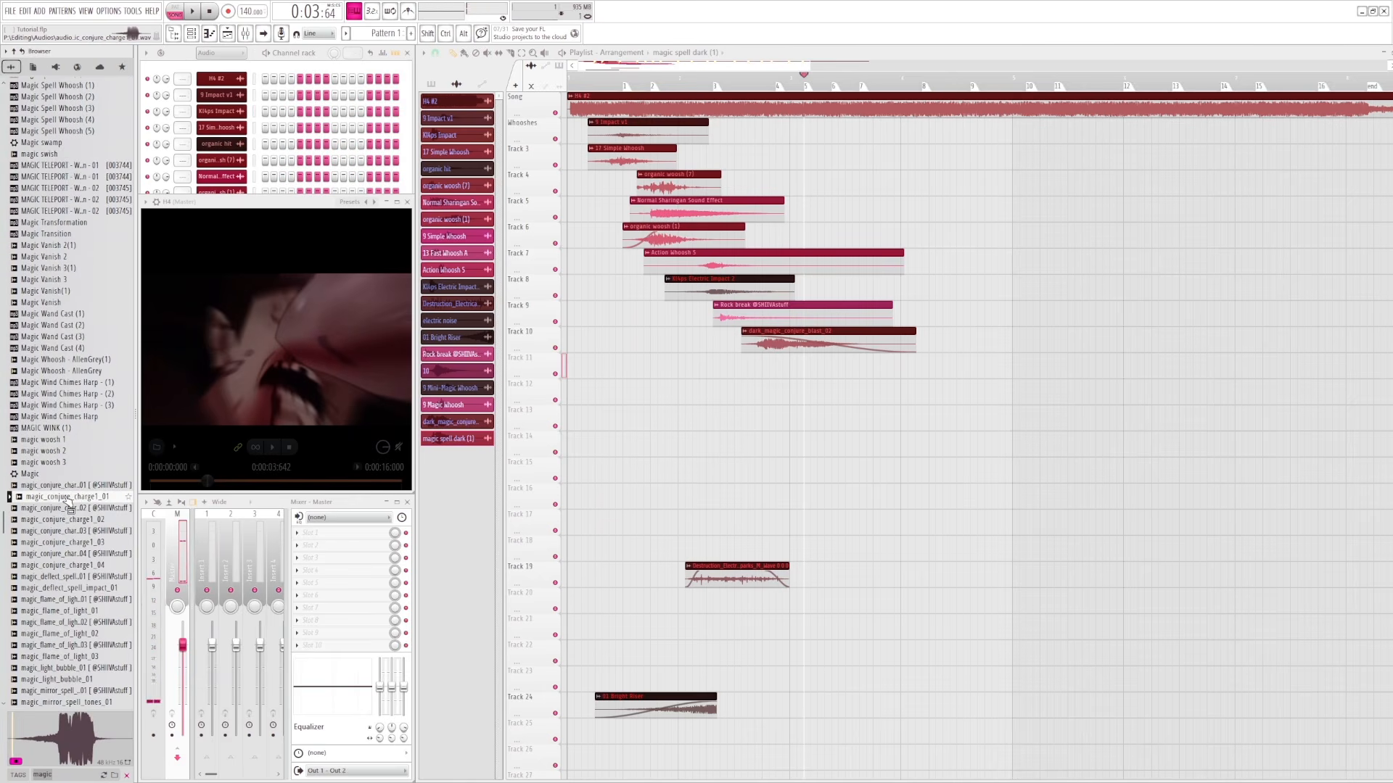
- Audition further magic results, including MAGIC_SPELL_Wind_Shimmer_01 and Magic1
scroll(68, 502, "down", 6)
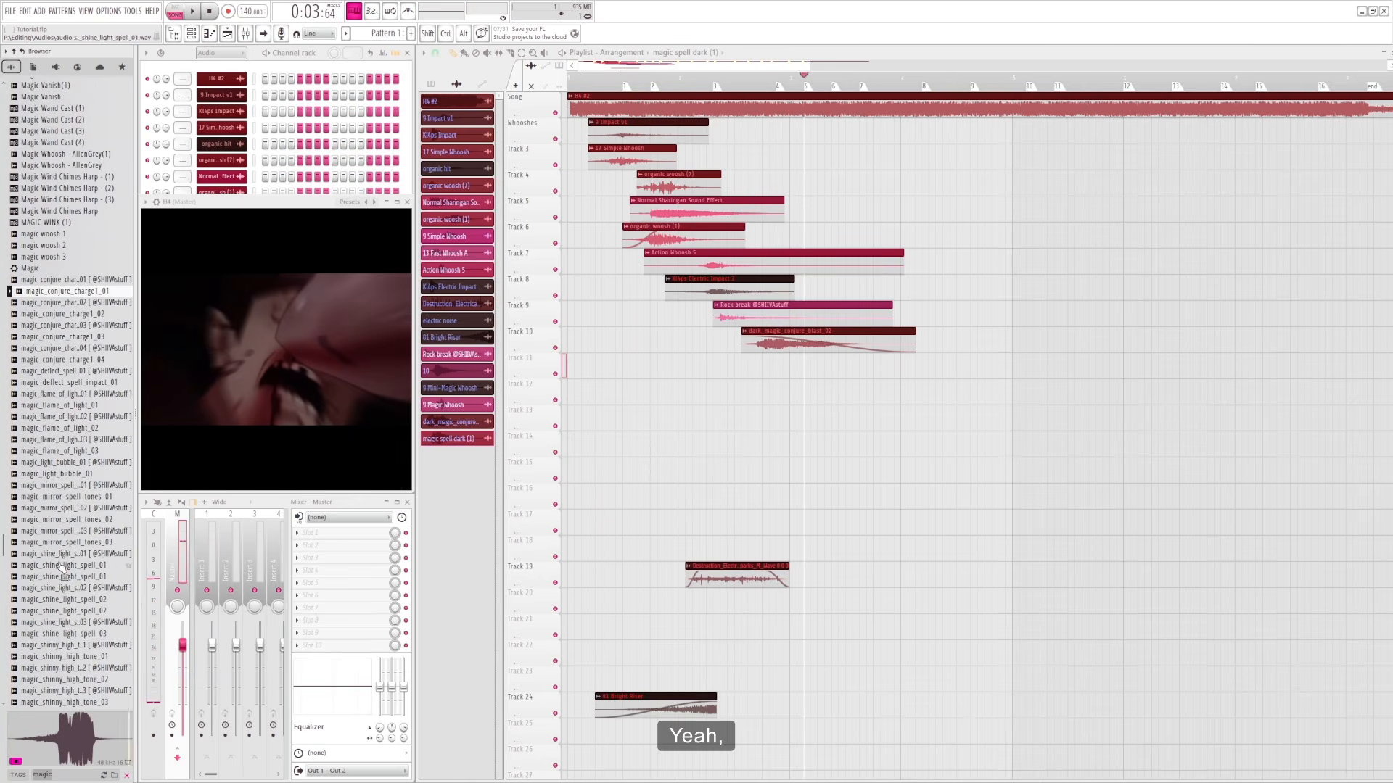
left_click(62, 544)
scroll(62, 546, "down", 6)
left_click(62, 545)
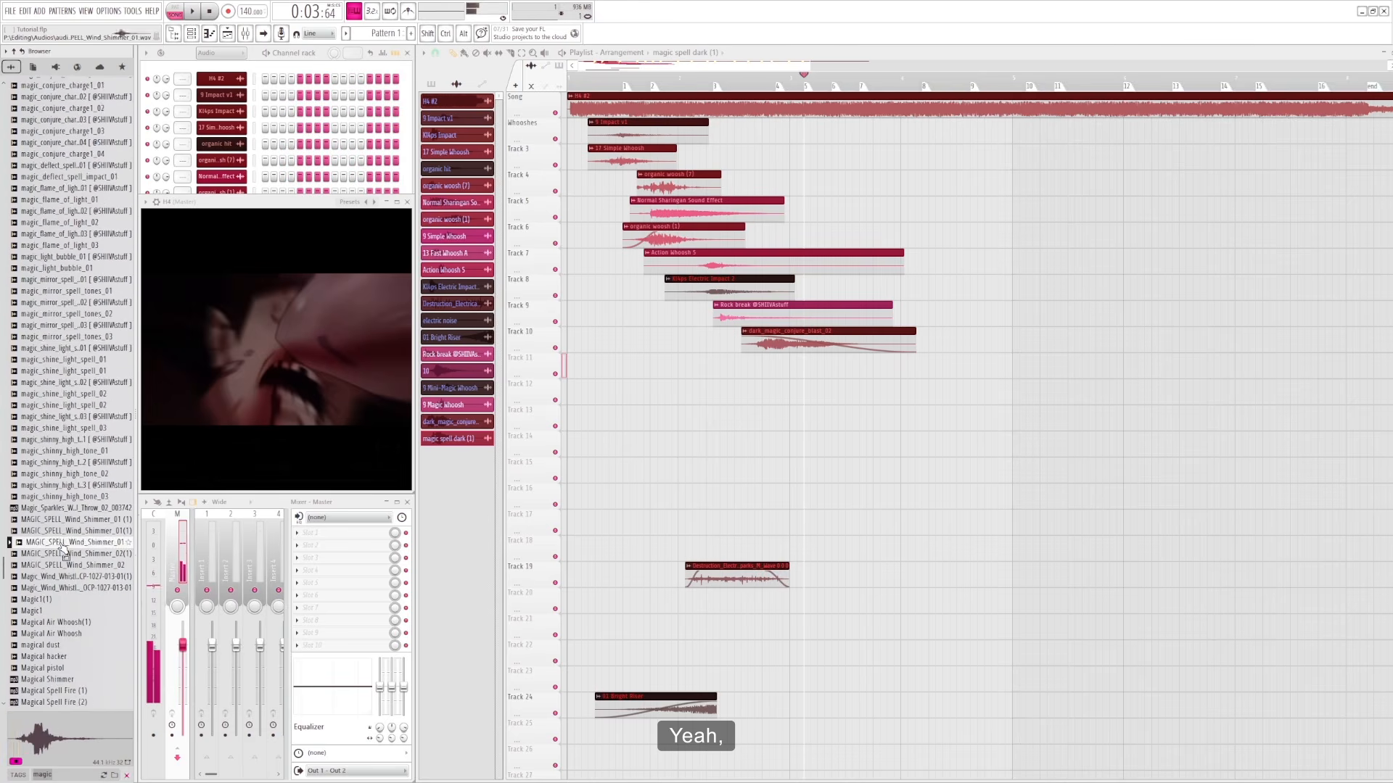
scroll(62, 547, "down", 4)
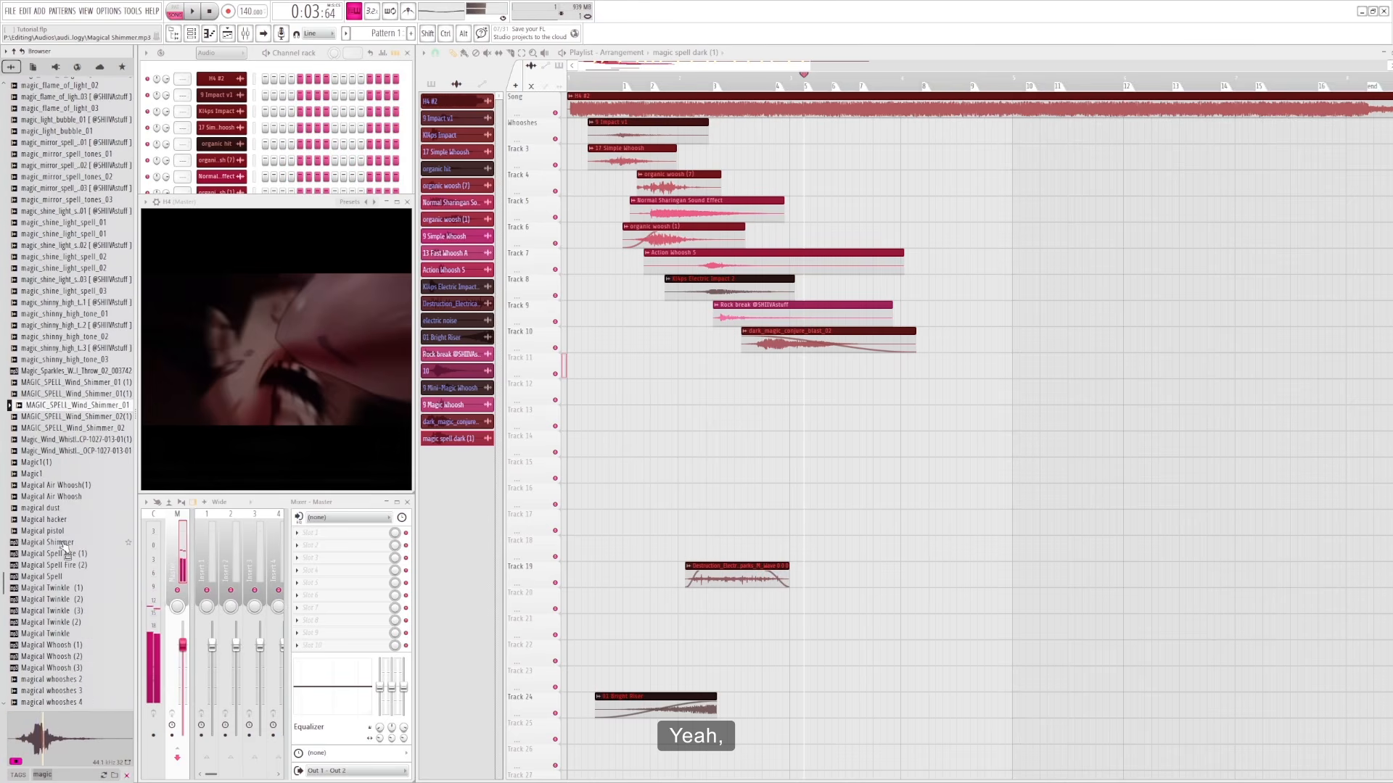
left_click(62, 553)
left_click(63, 474)
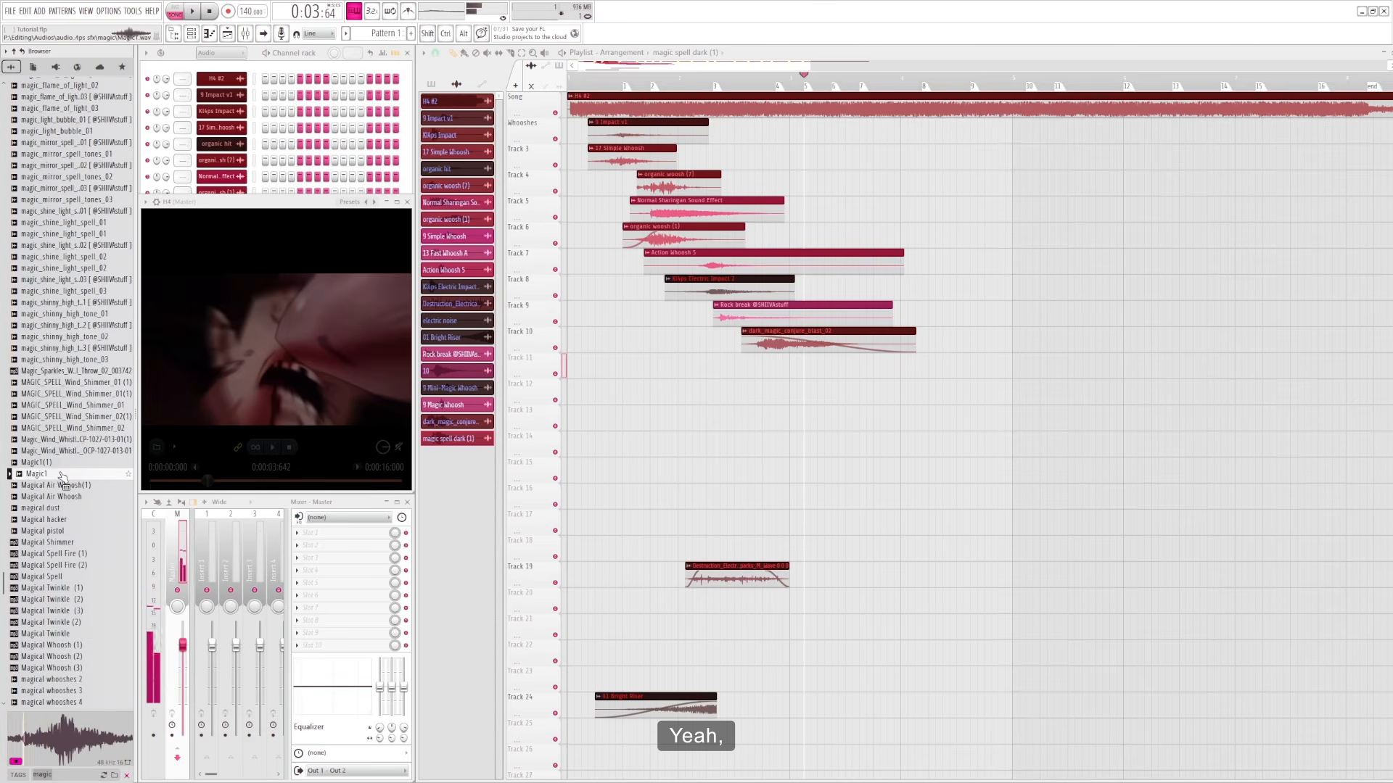
- Audition the magical whooshes samples and Magical Whoosh (1), (2) and (3)
scroll(66, 457, "down", 8)
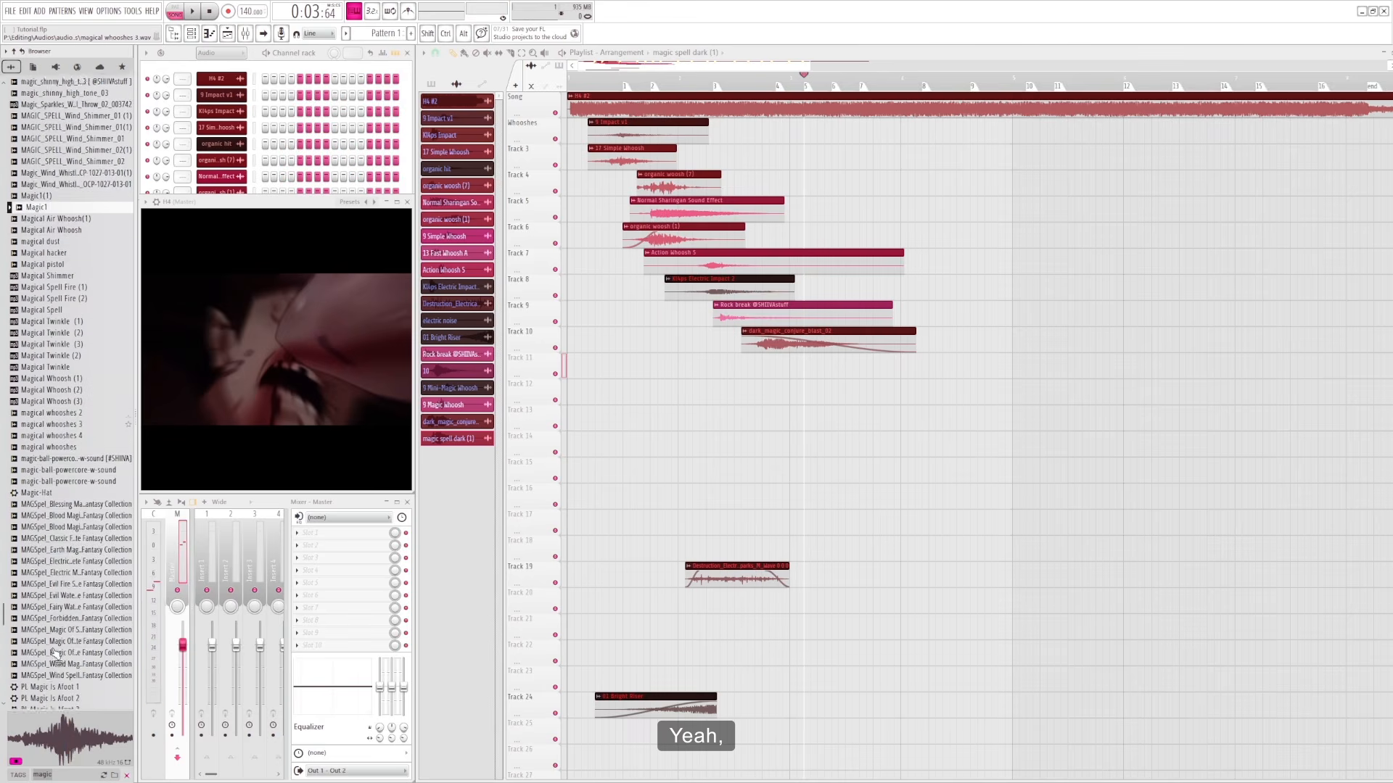
left_click(70, 419)
left_click(74, 409)
left_click(77, 385)
left_click(79, 375)
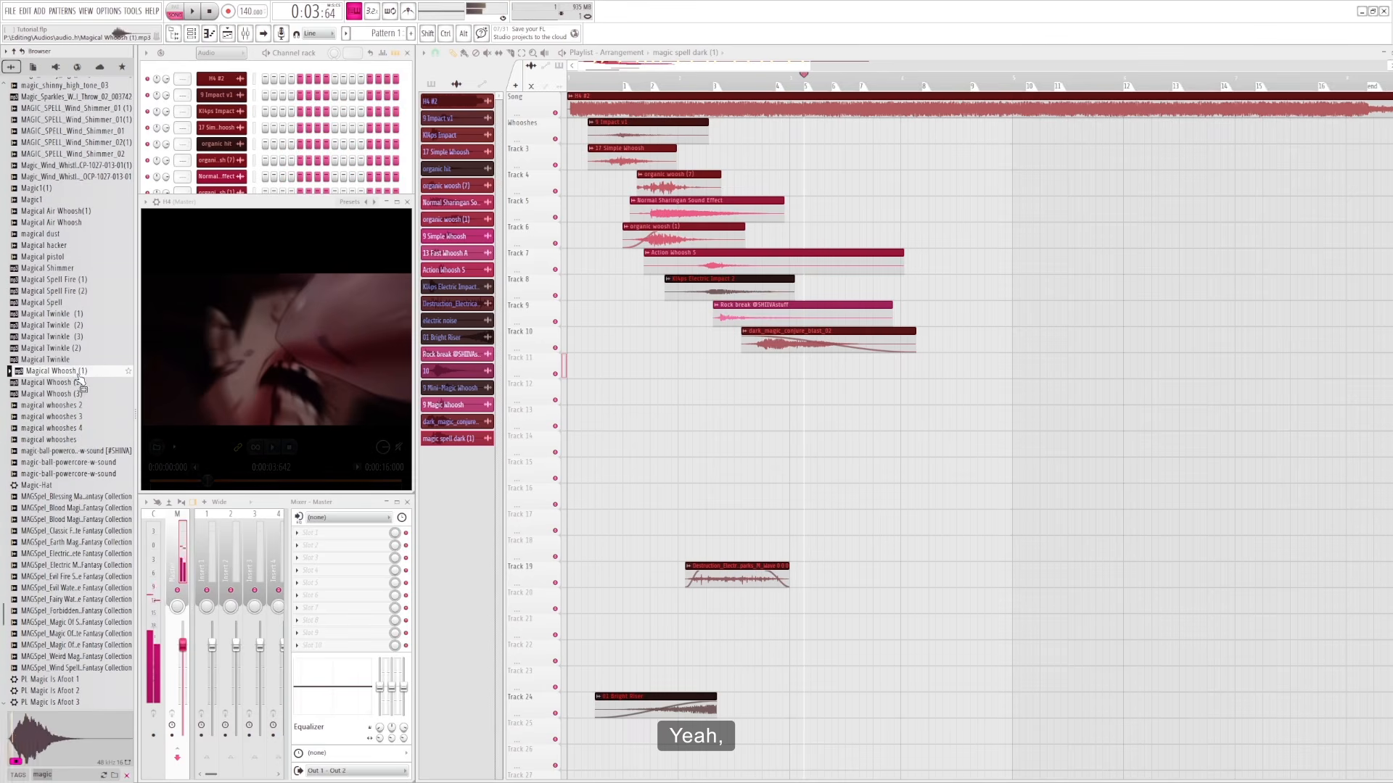
left_click(79, 384)
left_click(79, 394)
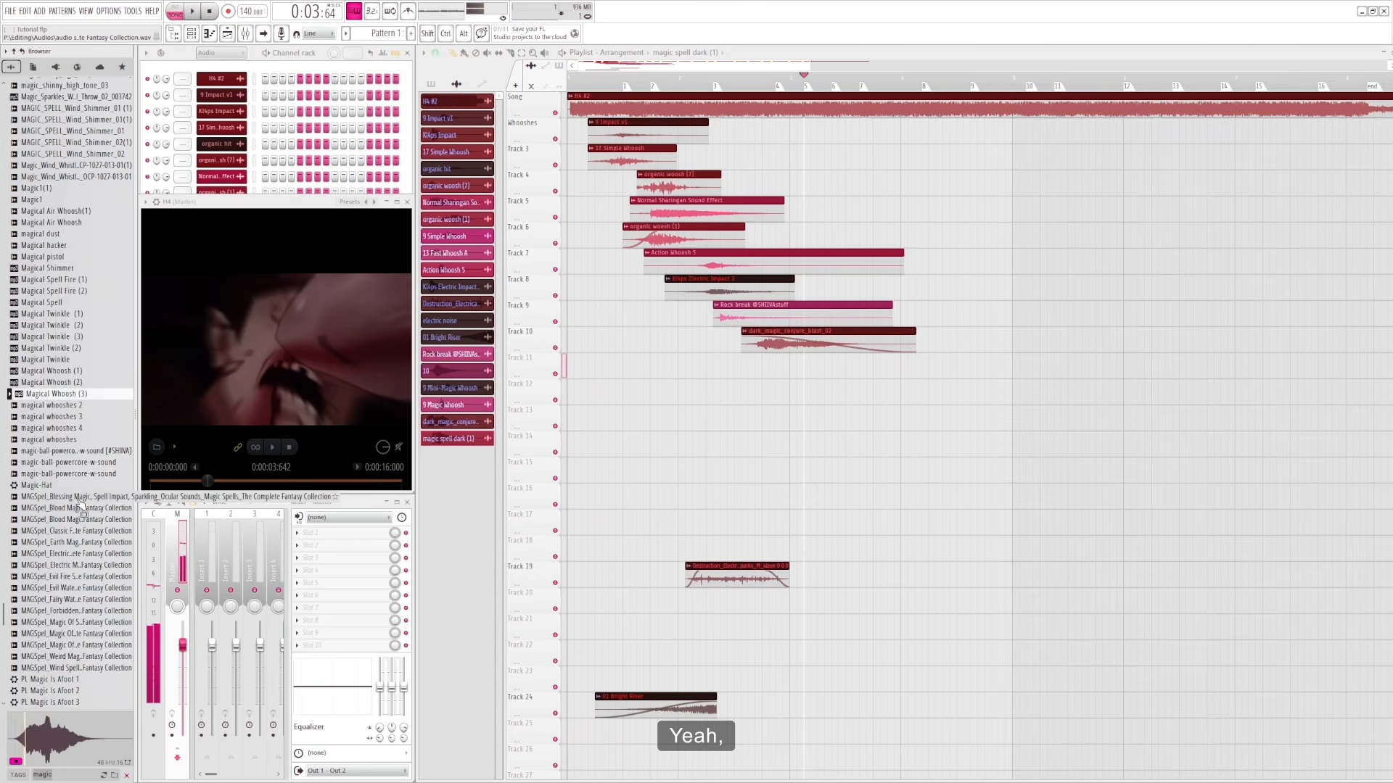
- Audition the MAGSpel Blessing Magic and Blood Magic samples and place Blood Magic, Spell Launch, Organic Fire on Track 11 around the playhead
left_click(78, 497)
left_click(77, 509)
left_click(80, 519)
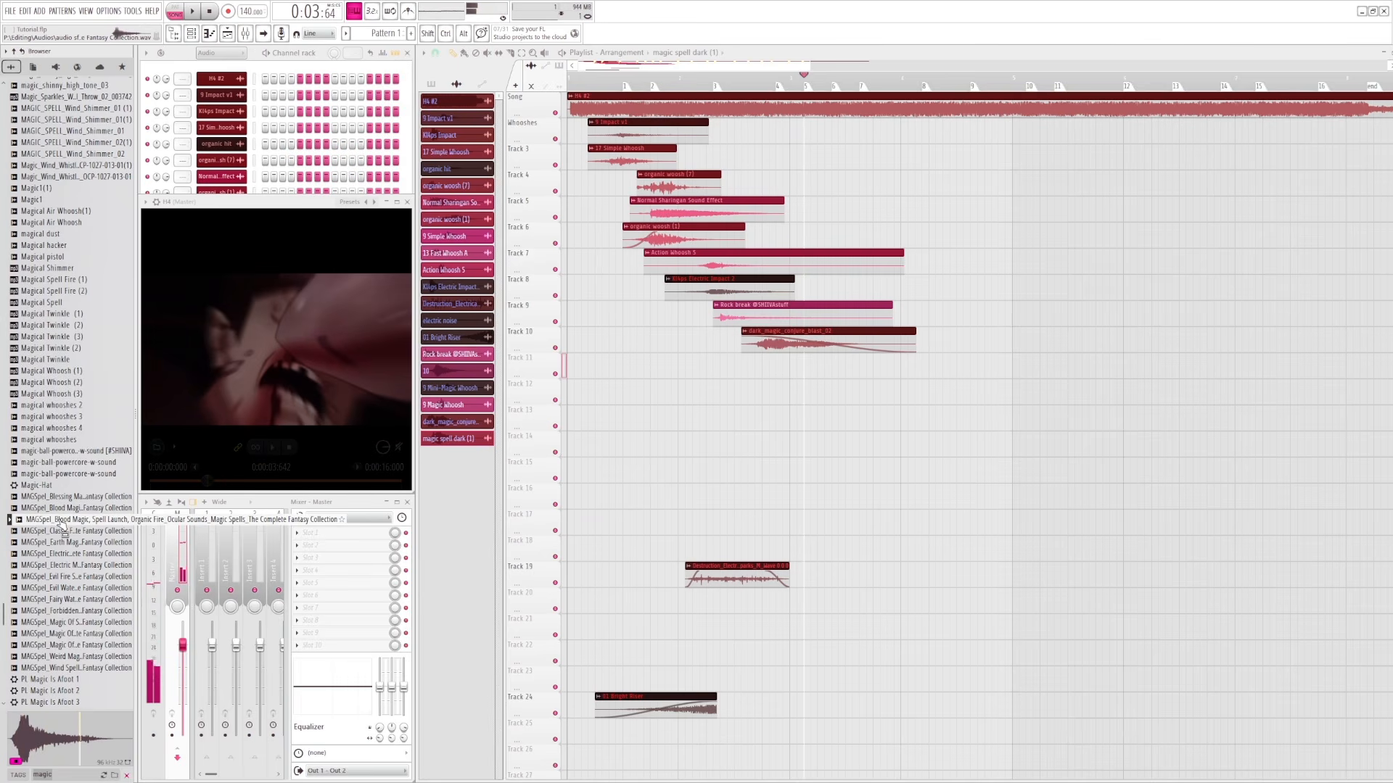
left_click_drag(63, 524, 804, 355)
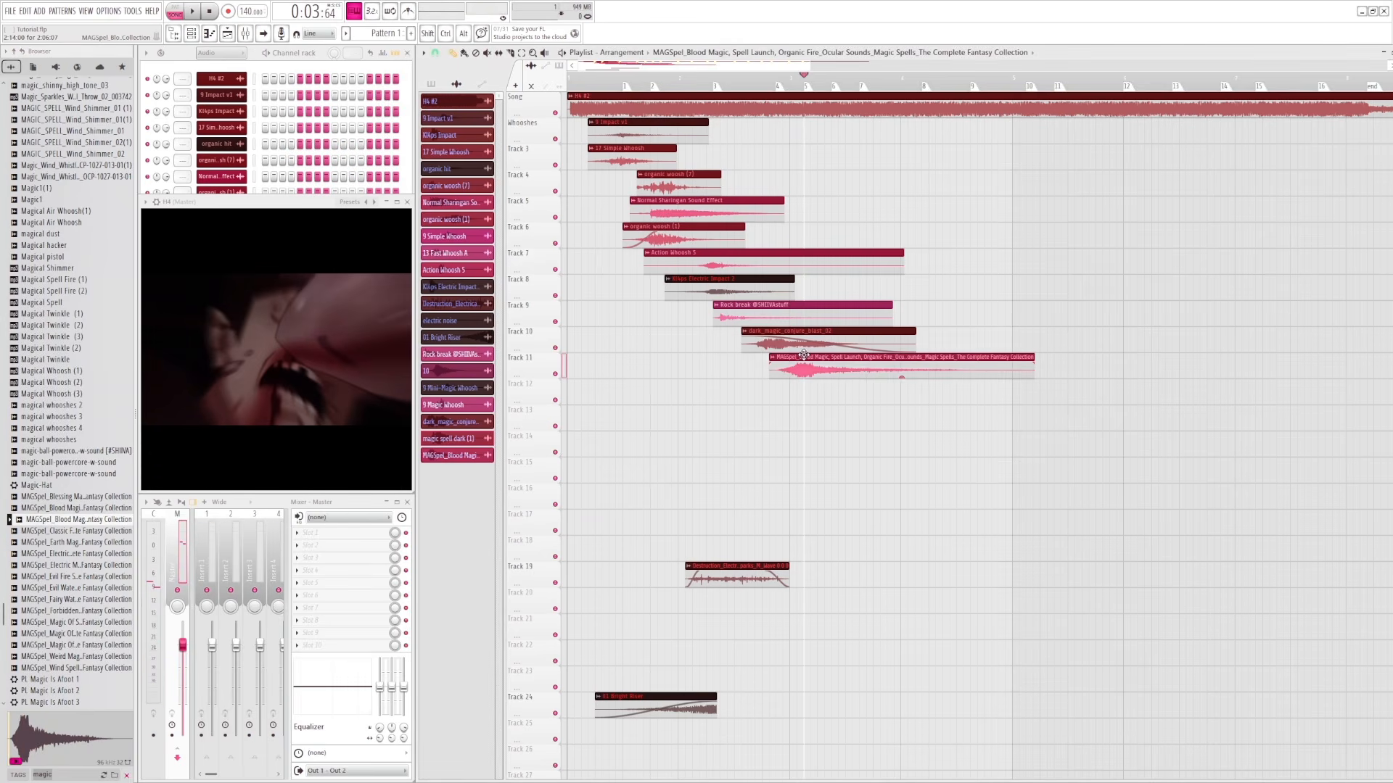
- Play back the Blood Magic clip on Track 11 from several points just before its peak
left_click(787, 77)
key("space")
left_click(780, 77)
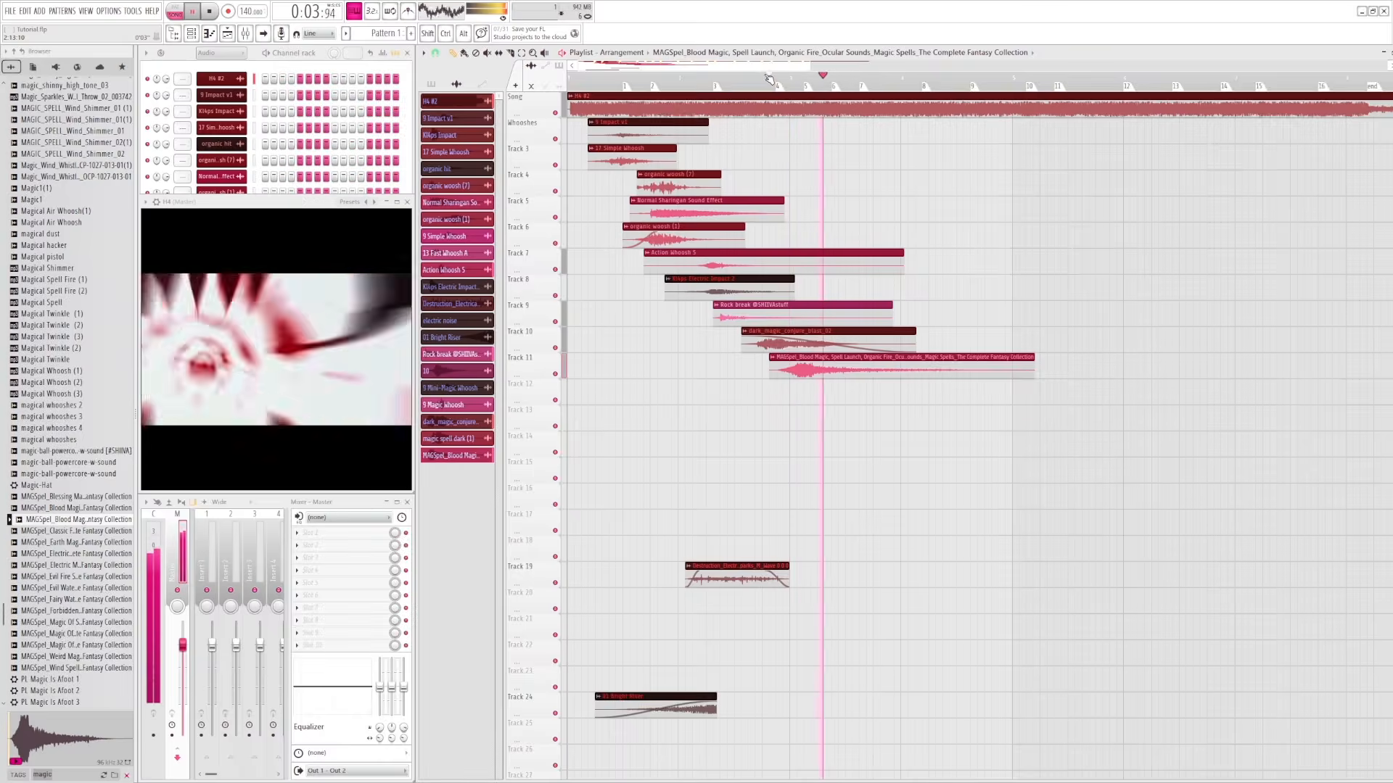
left_click(779, 77)
left_click(769, 77)
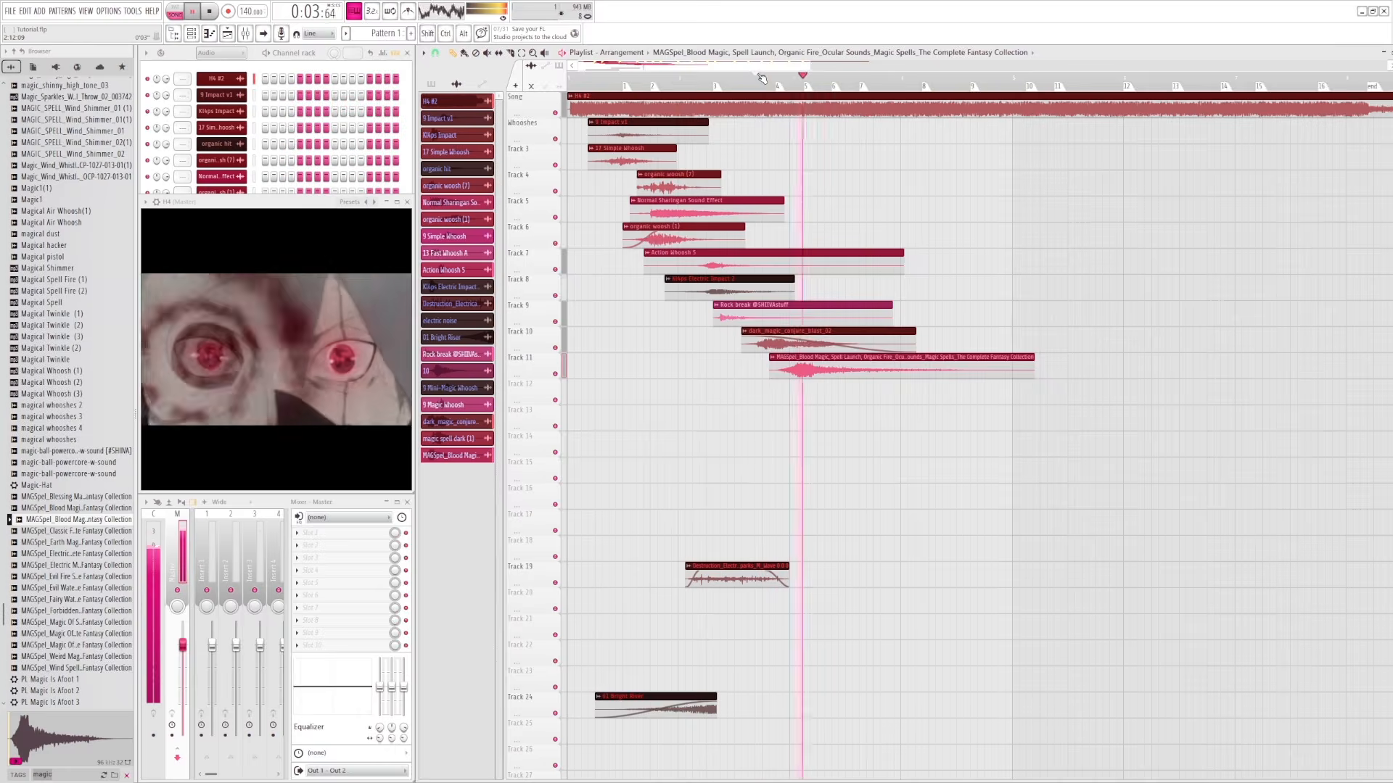
key("space")
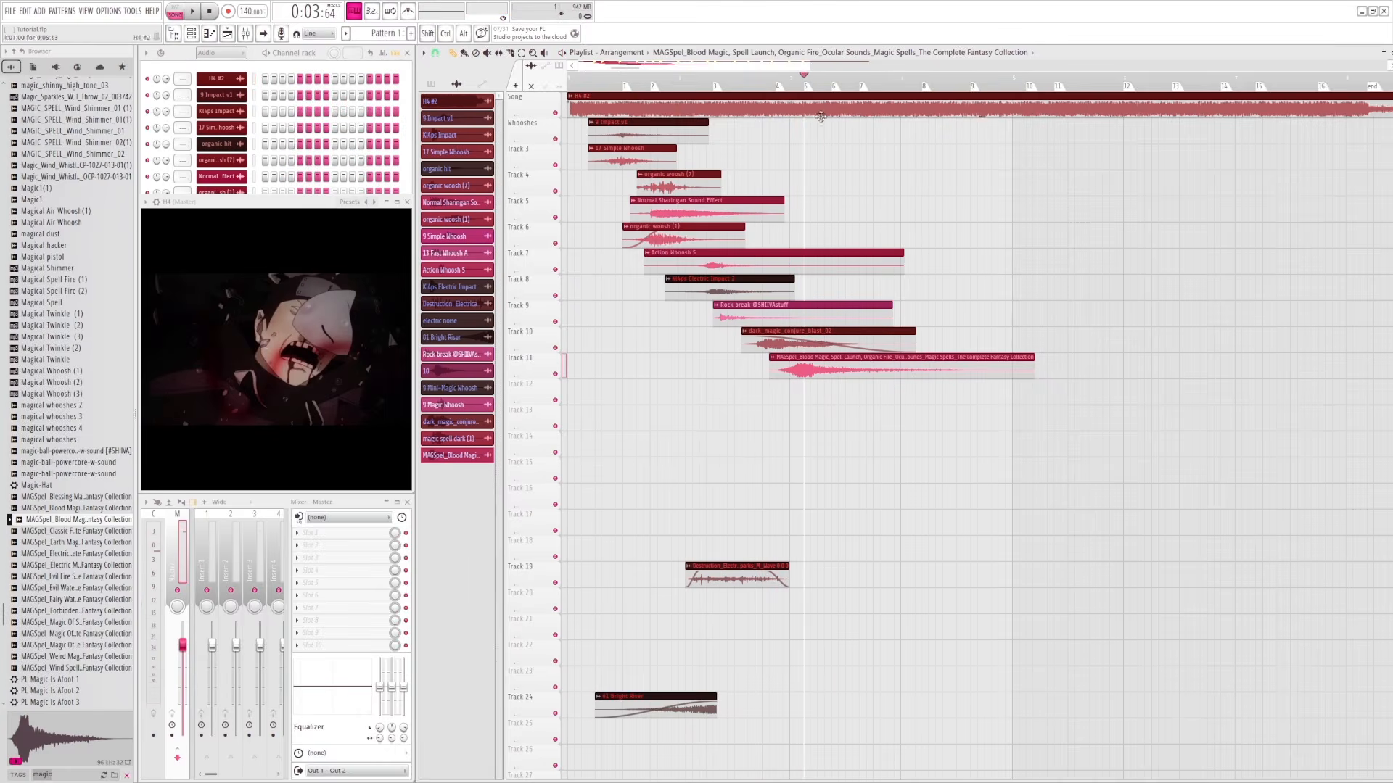
- Replay the edit from an earlier point, near the end of the Rock break hit, through the Blood Magic clip
key("space")
left_click(729, 77)
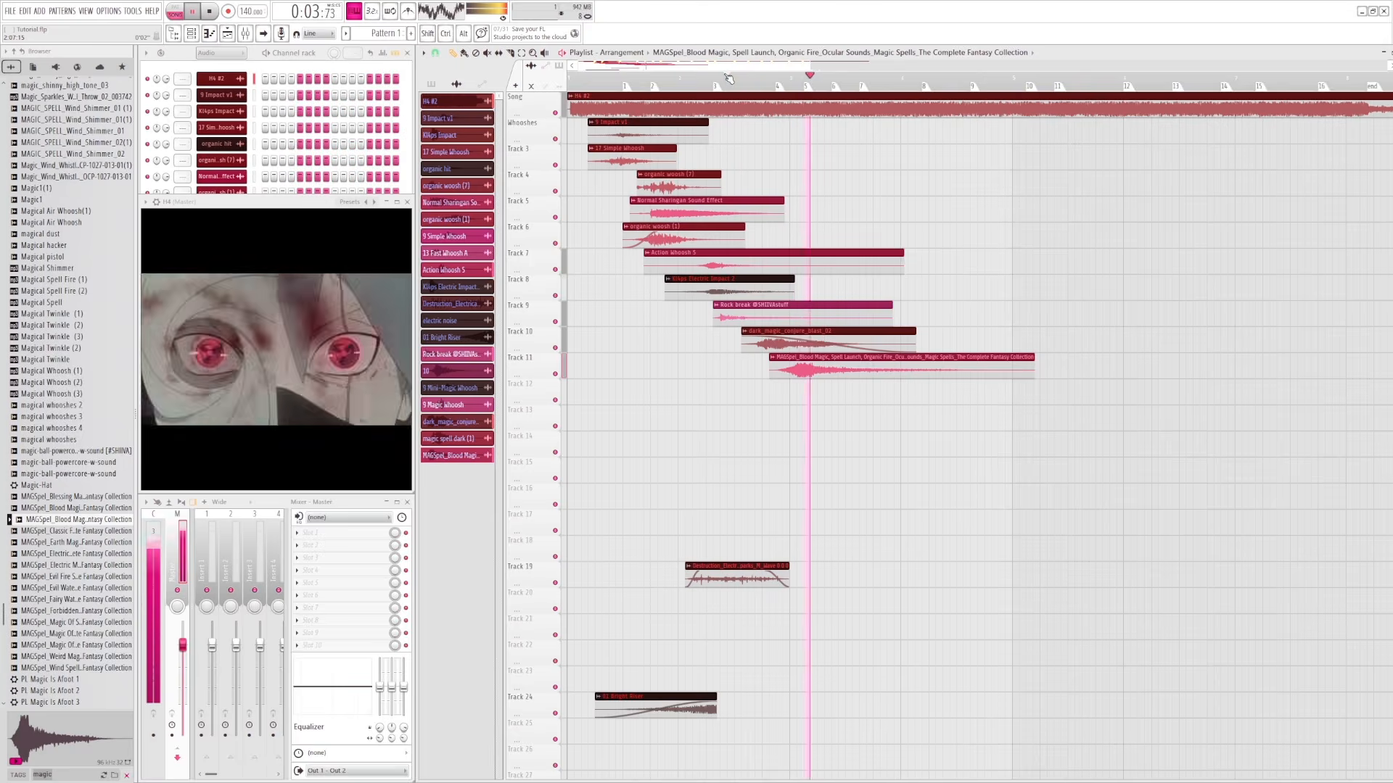
left_click(733, 78)
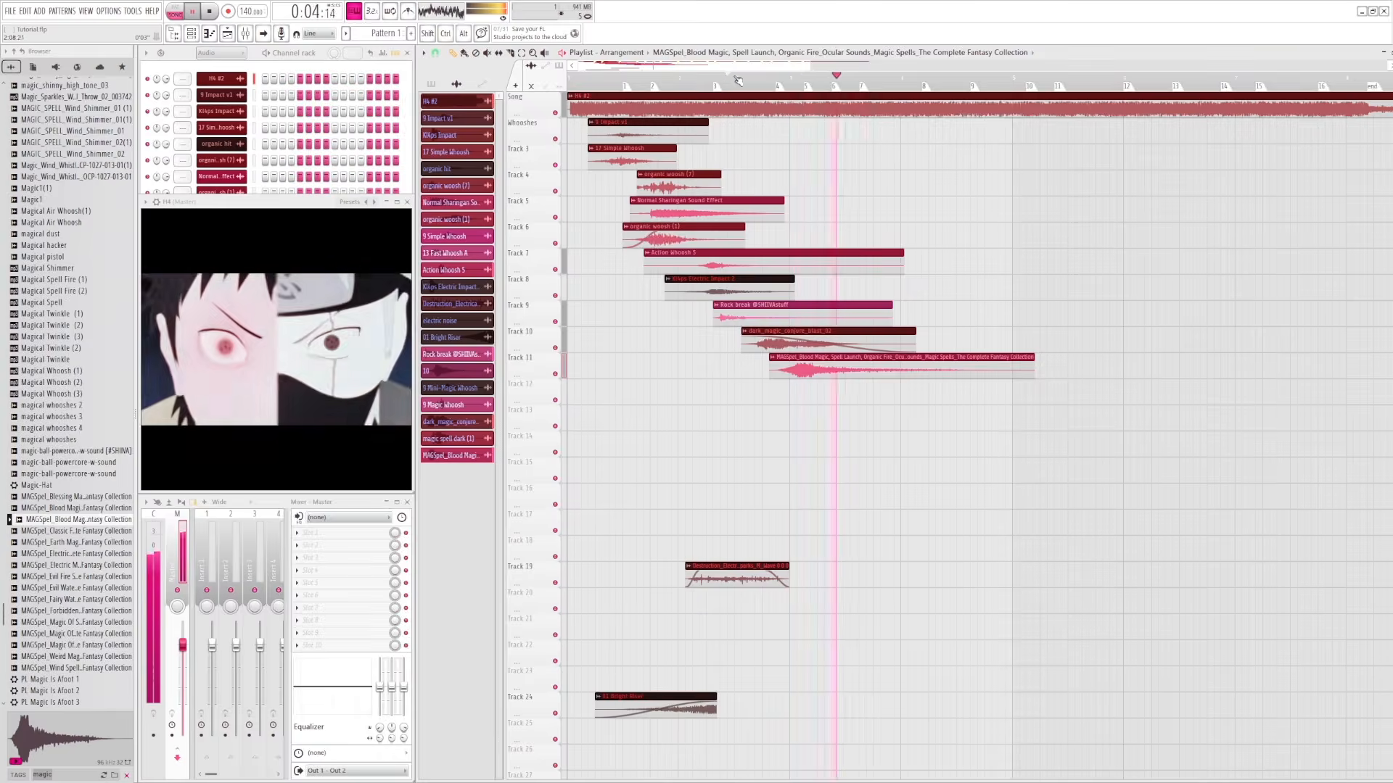
key("space")
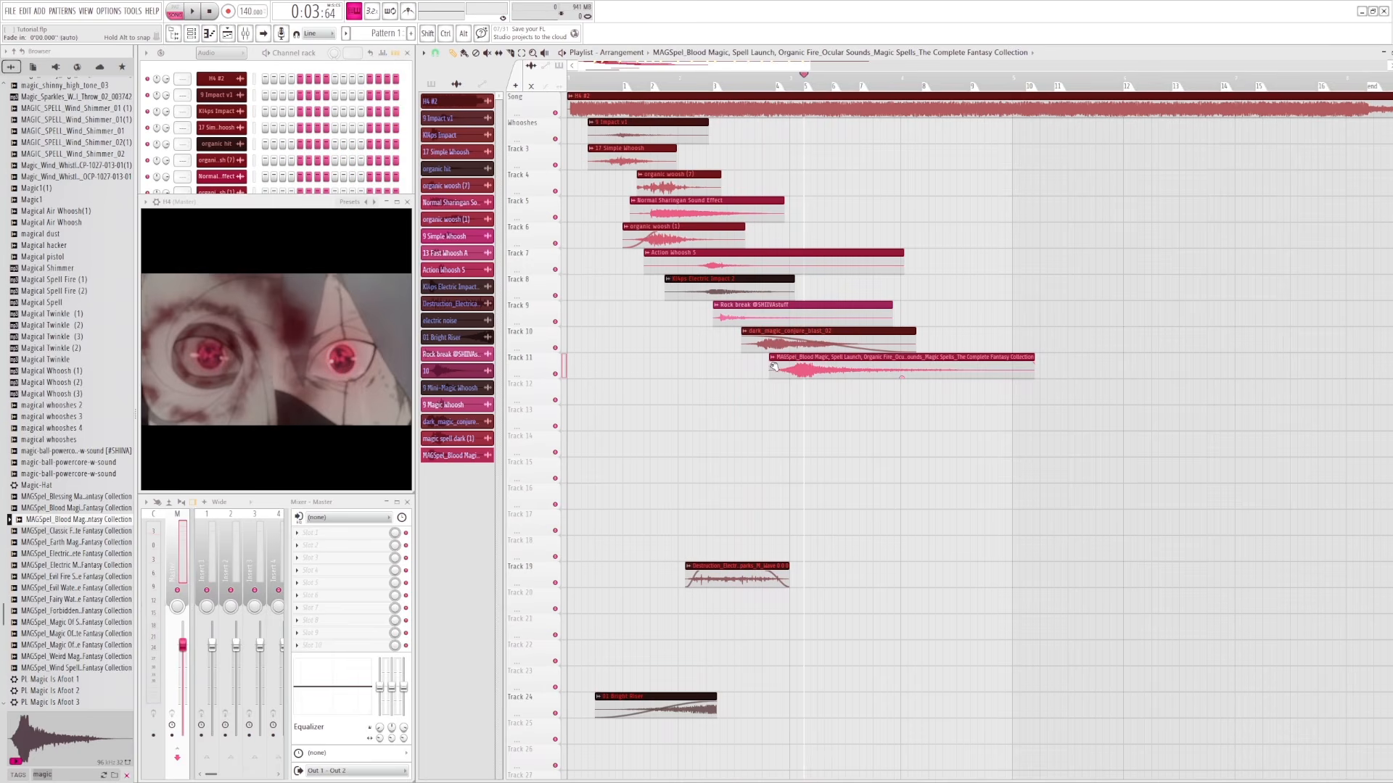
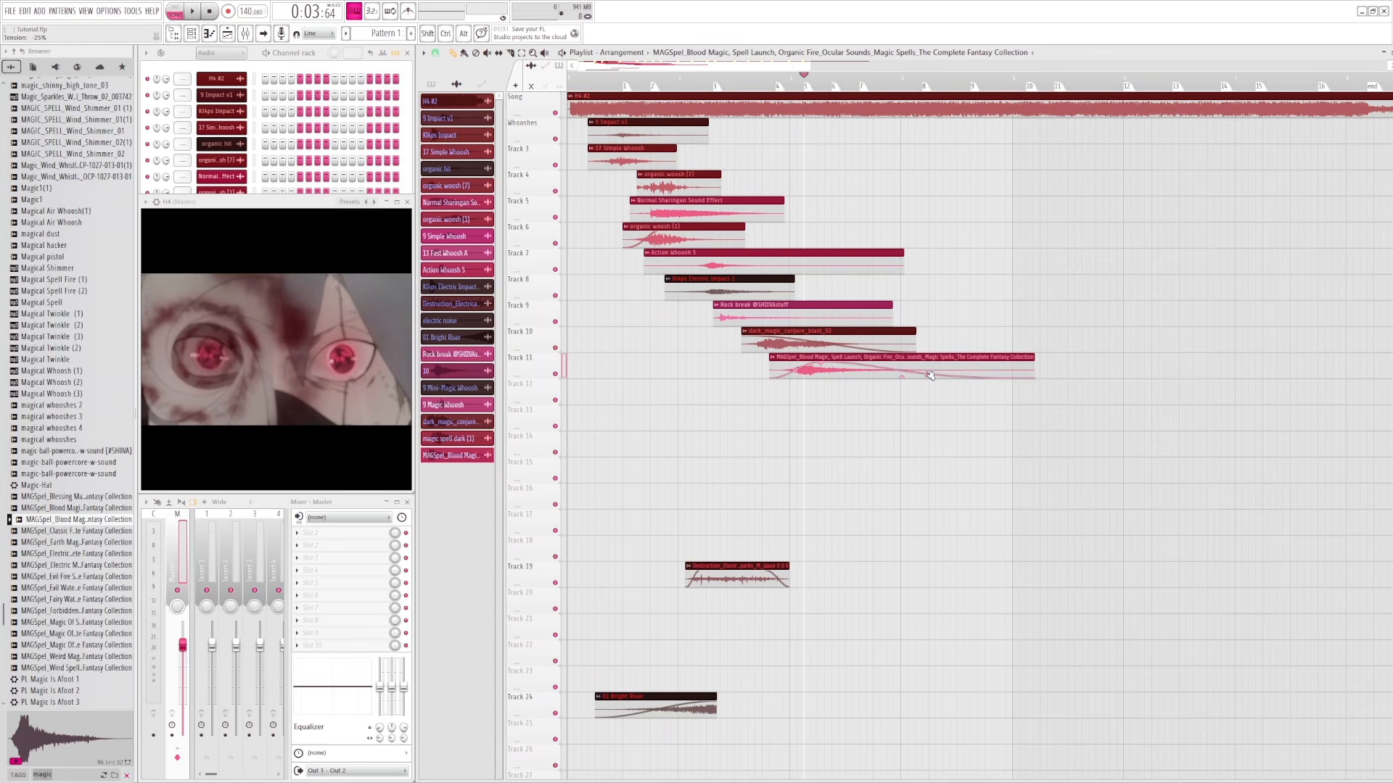
- Play back the Blood Magic clip with its fades from just before the clip starts
left_click(753, 78)
key("space")
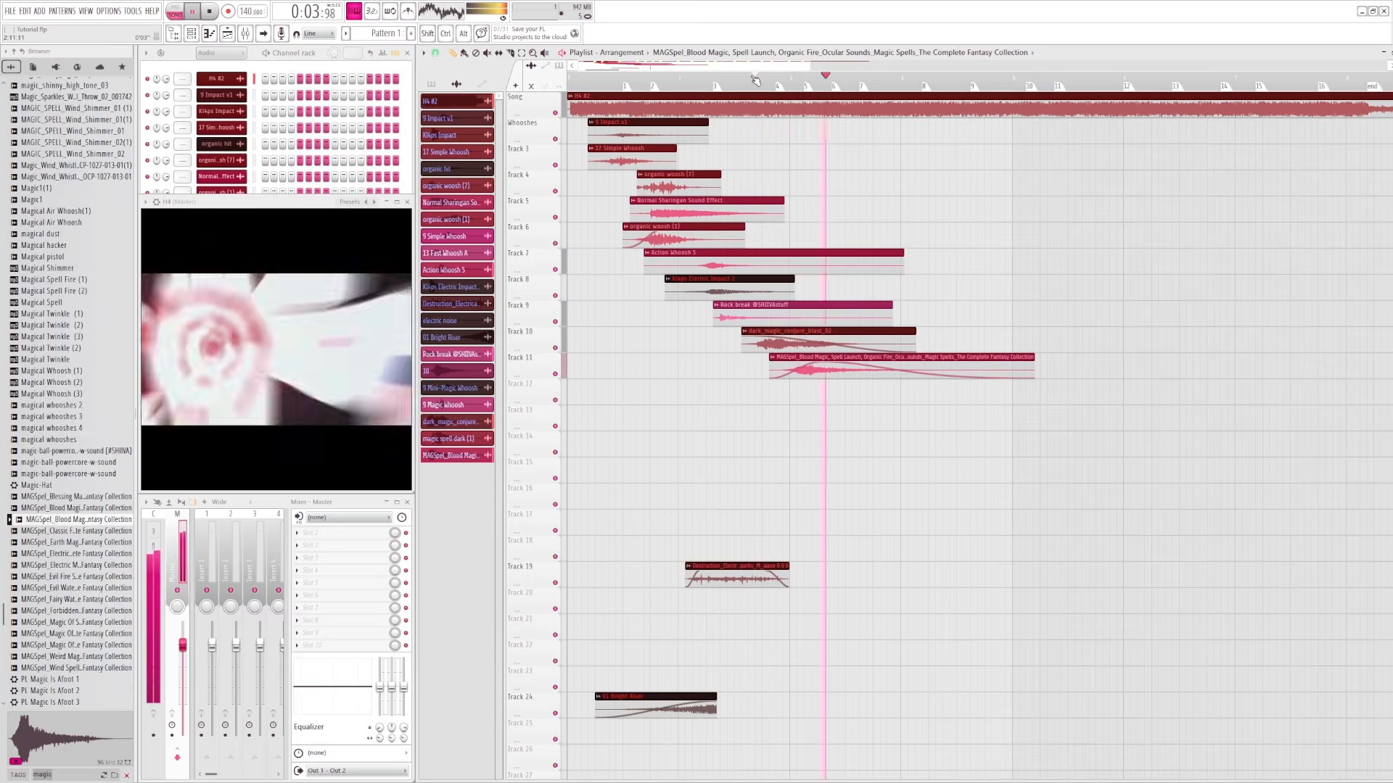
left_click(753, 78)
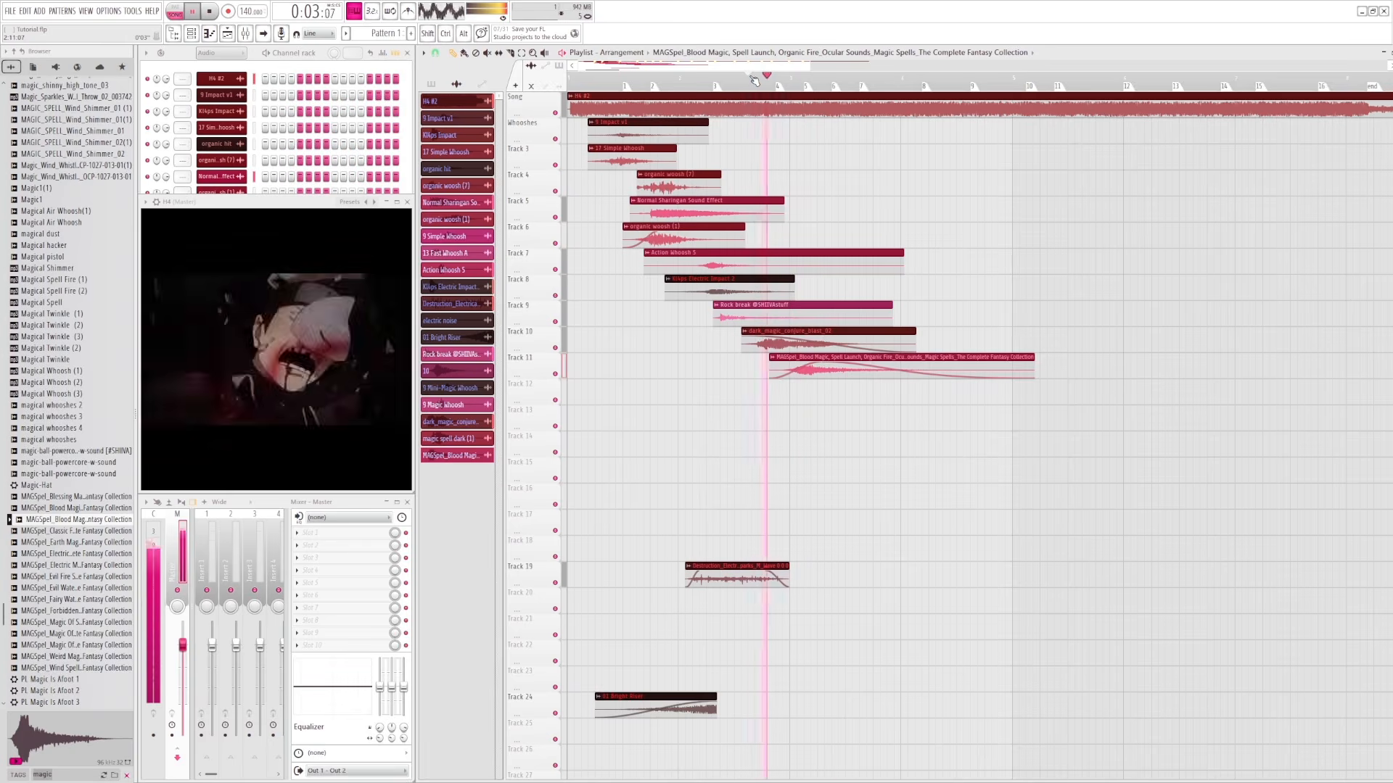
- Play back the sound effects on Tracks 7 to 11 against the video preview from several points to check their timing
left_click(703, 80)
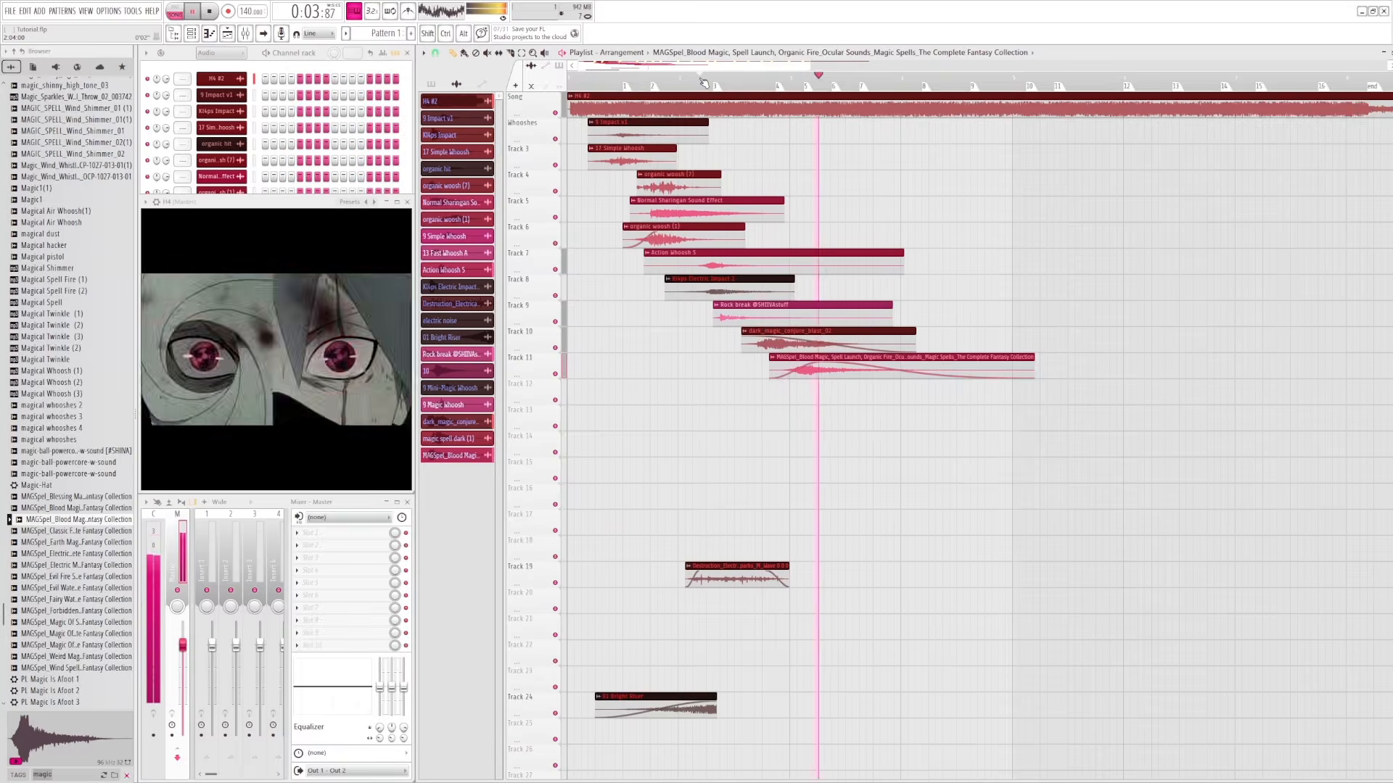
key("space")
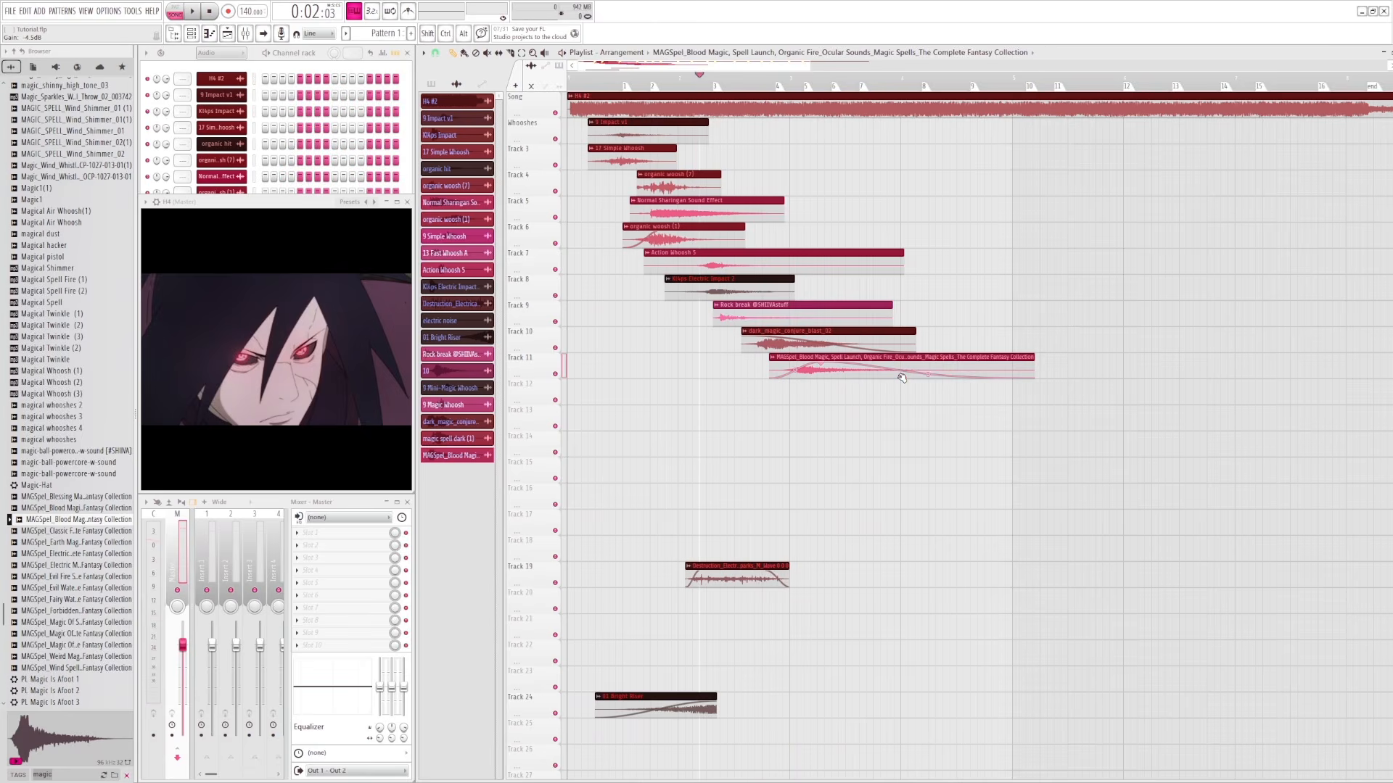
key("space")
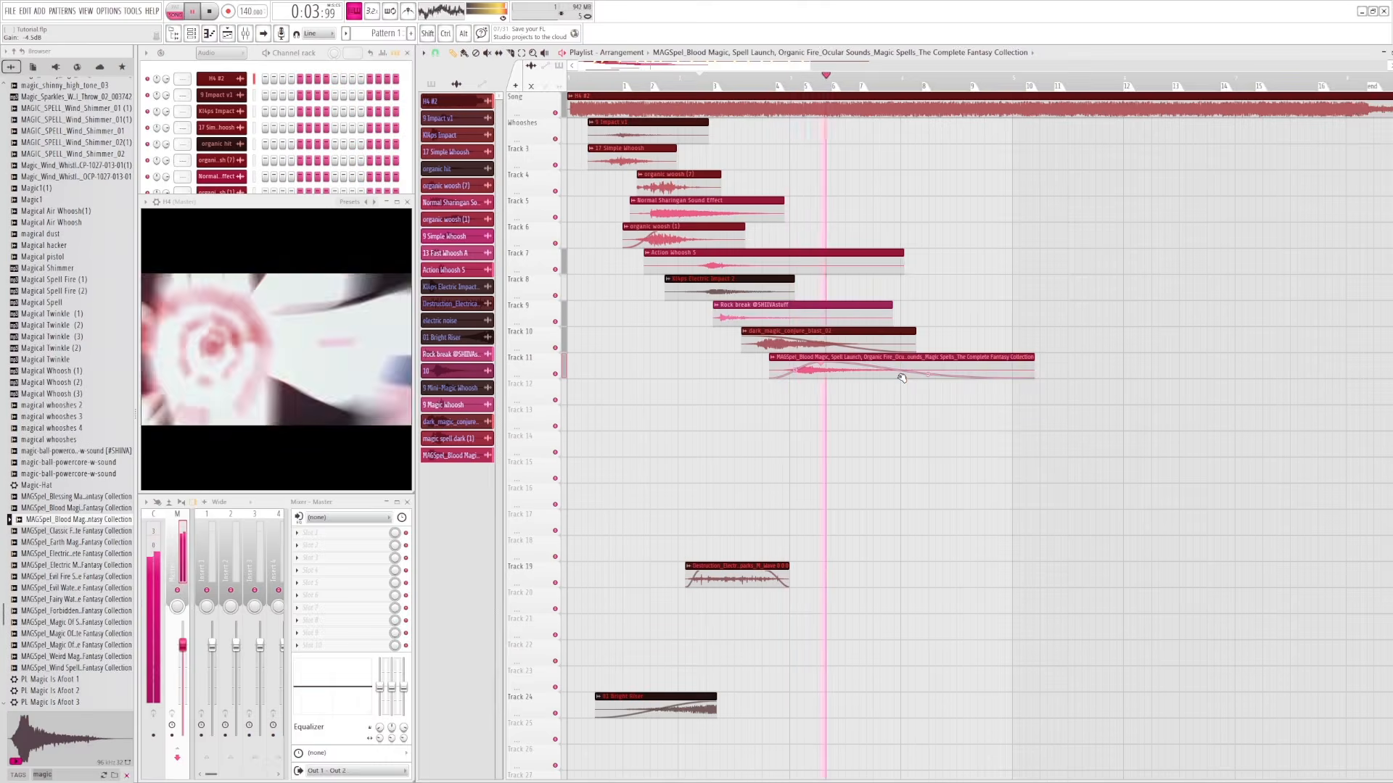
left_click(737, 81)
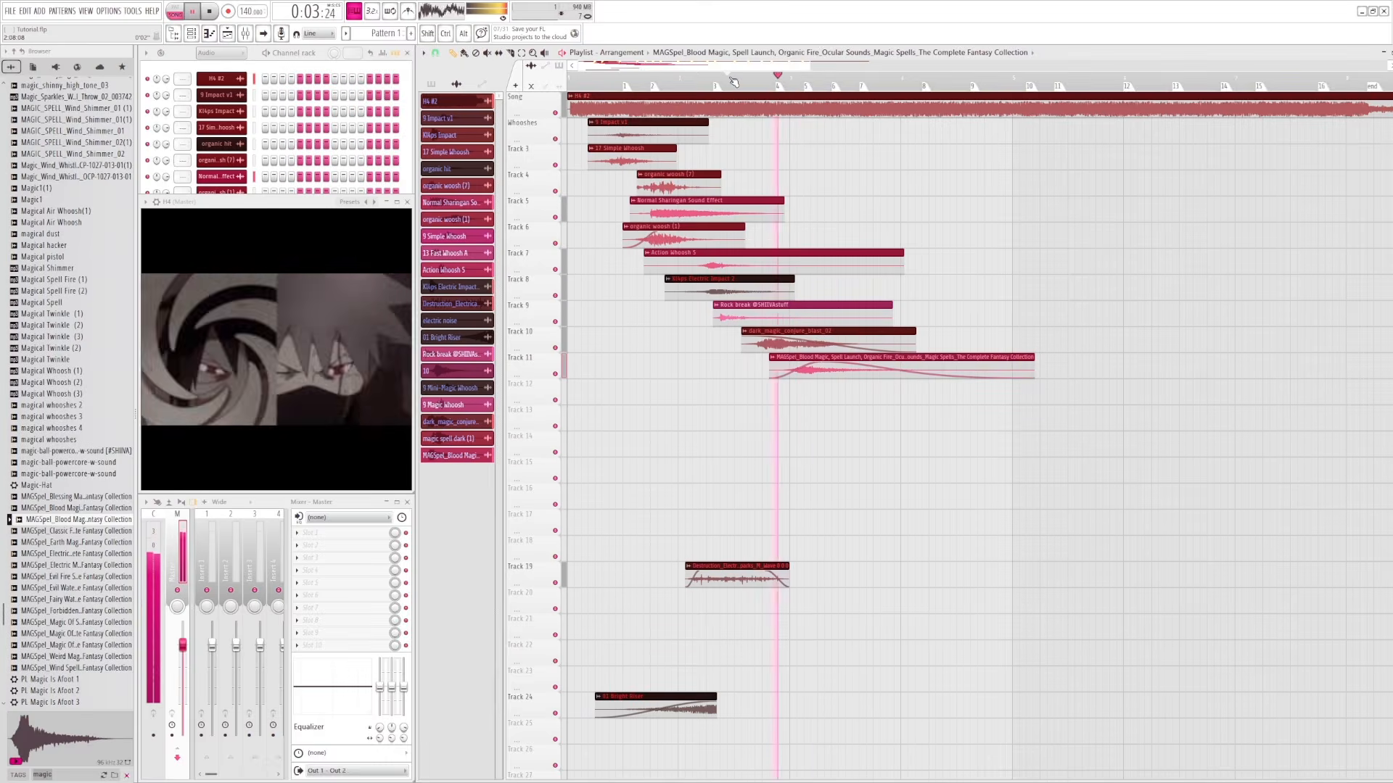
left_click(767, 80)
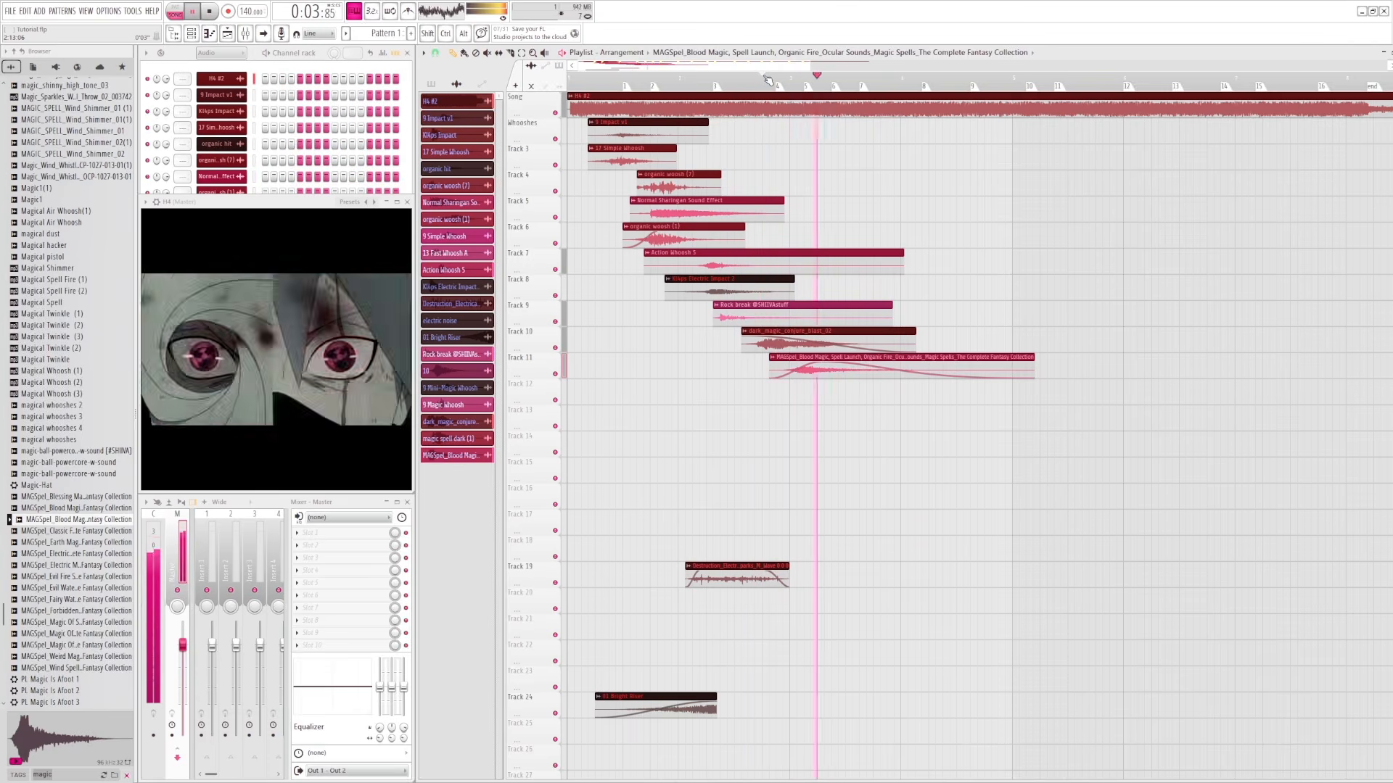
left_click(774, 79)
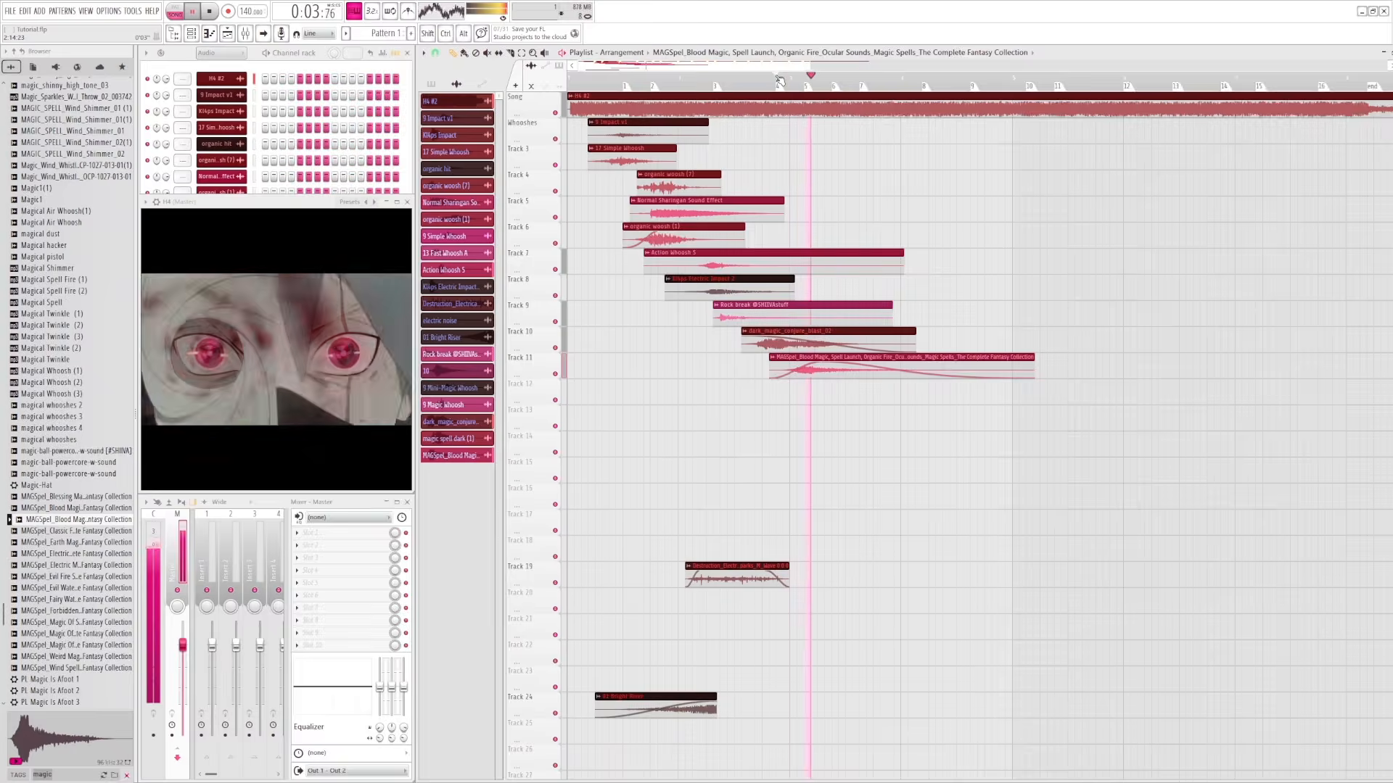
key("space")
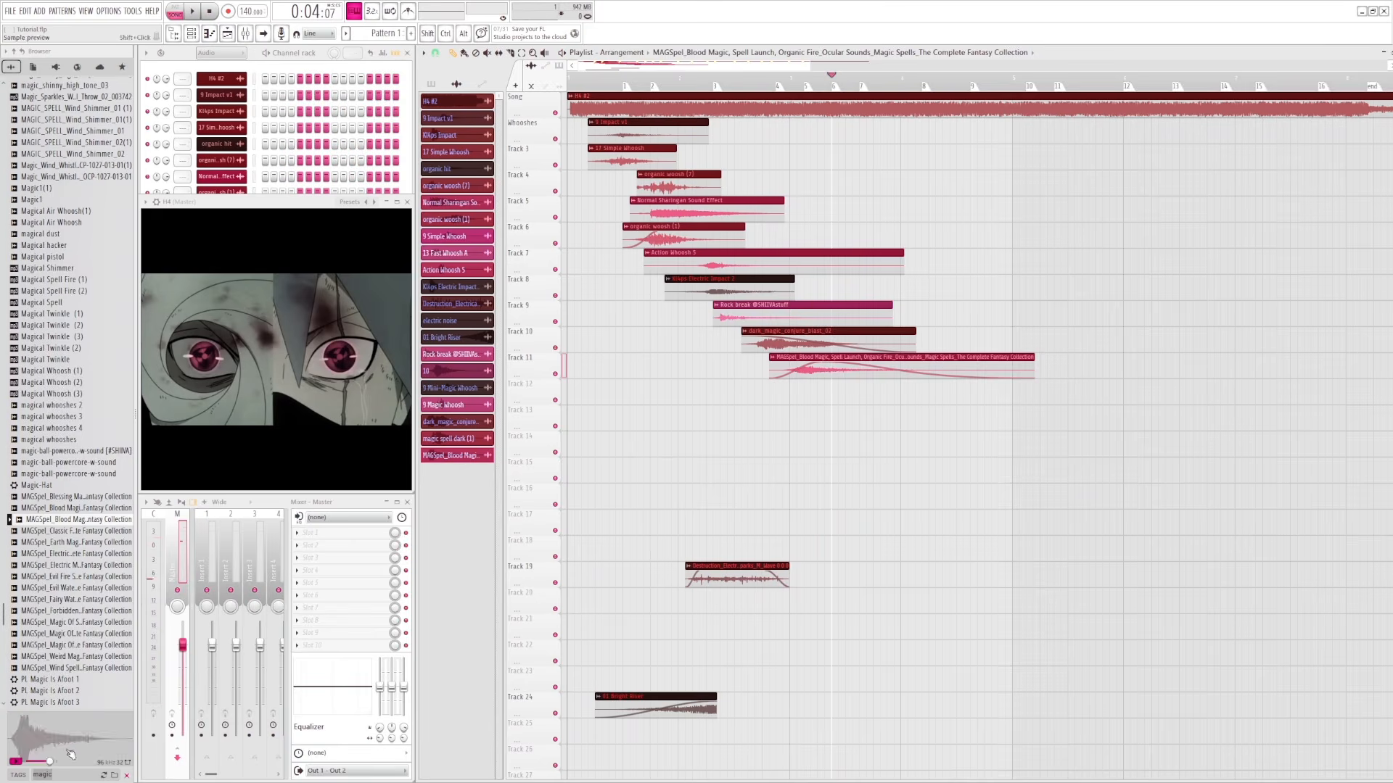
- Search the sample browser for "whoosh" and audition 15 Quick Whoosh A, 16 Quick Whoosh B and 17 Simple Whoosh
left_click_drag(60, 774, 16, 777)
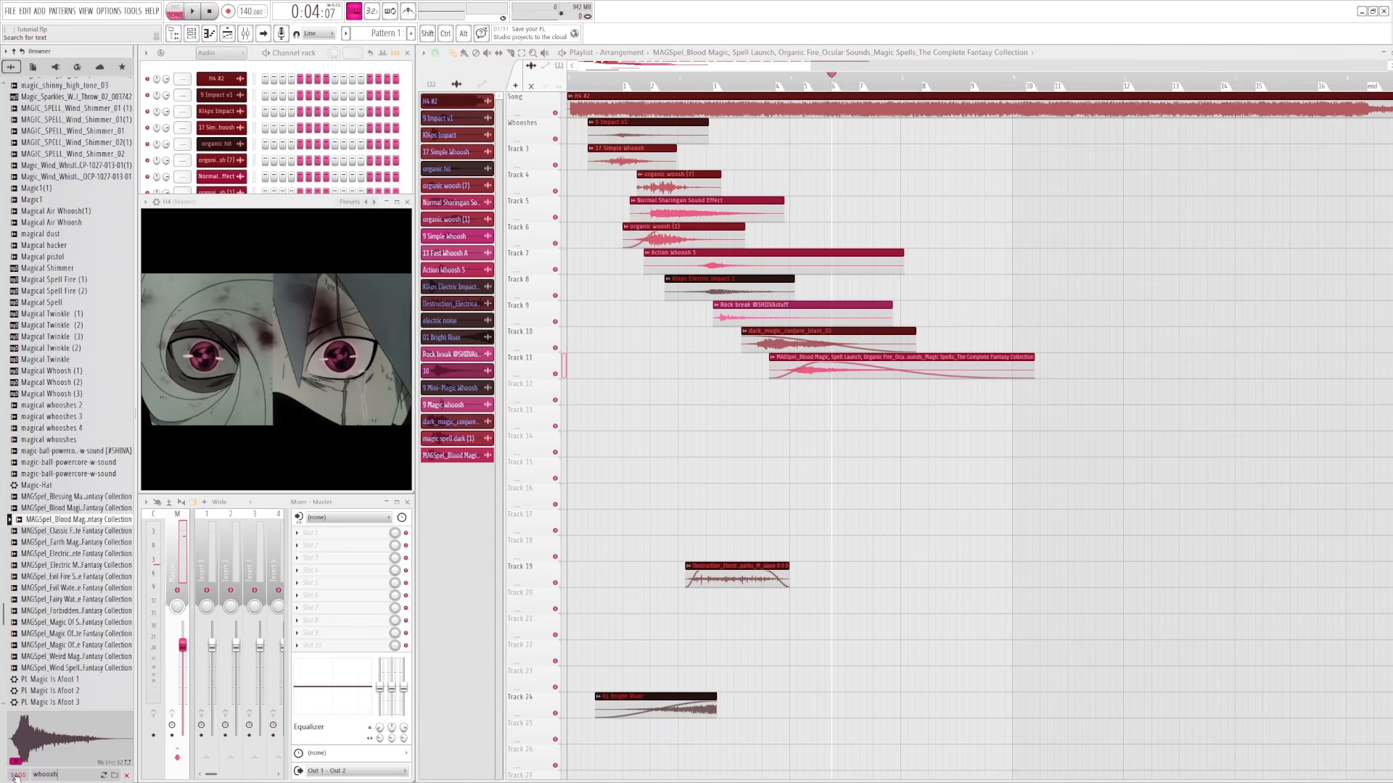
left_click(42, 507)
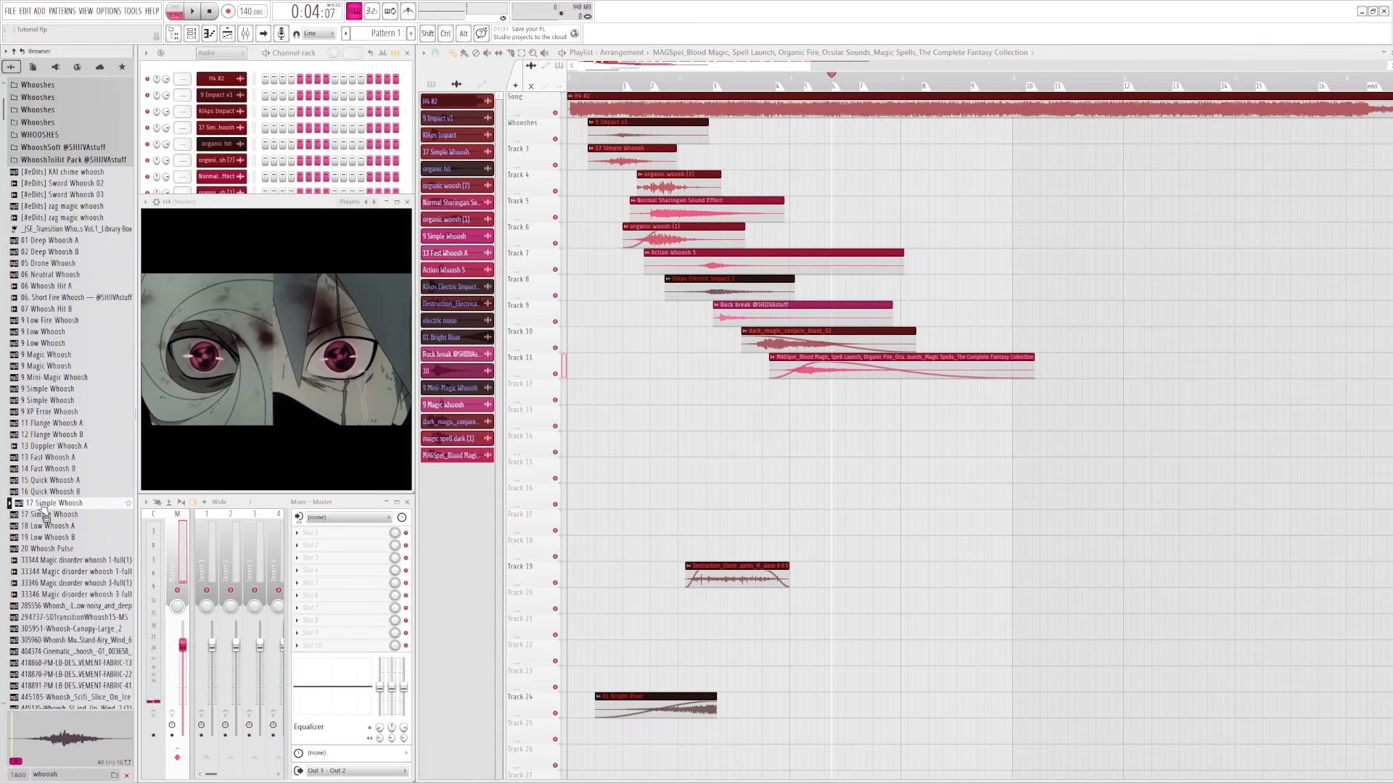
left_click(41, 496)
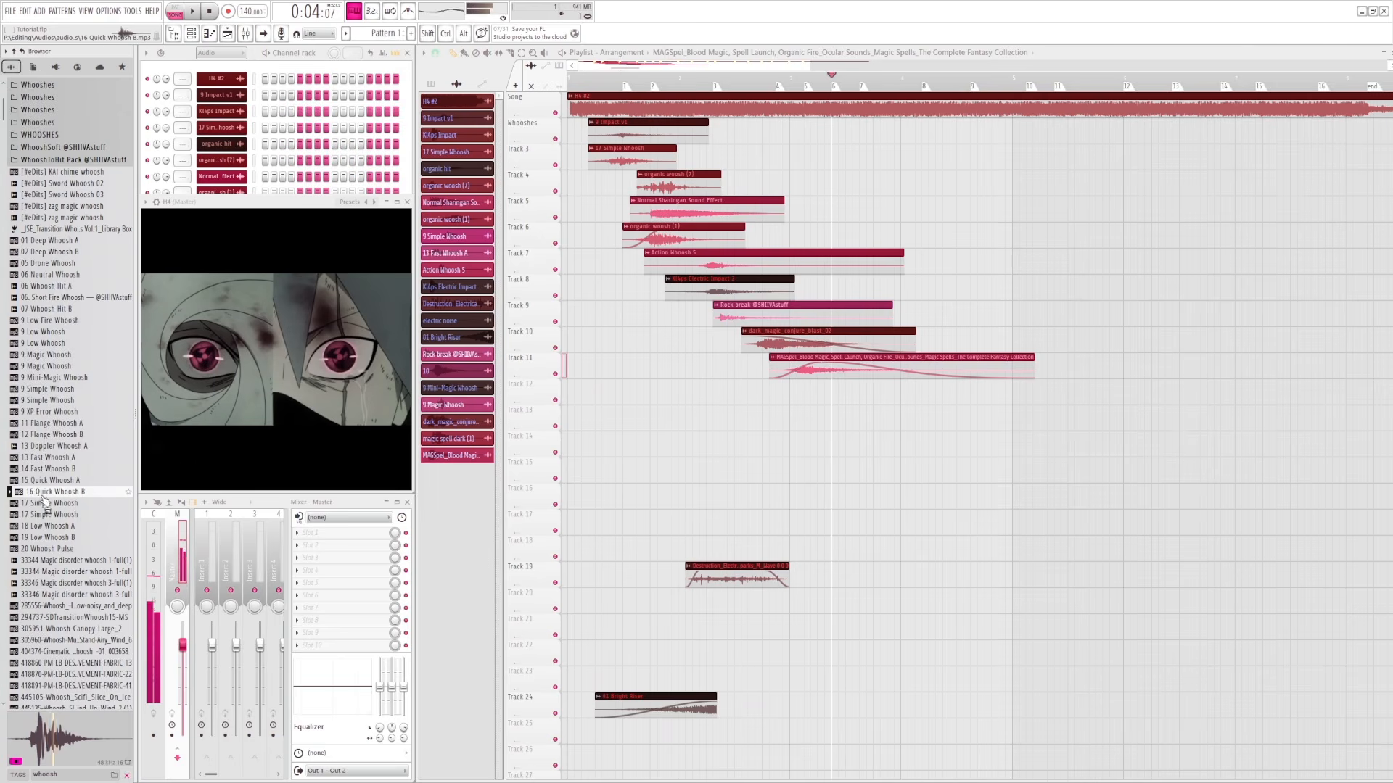
left_click(47, 481)
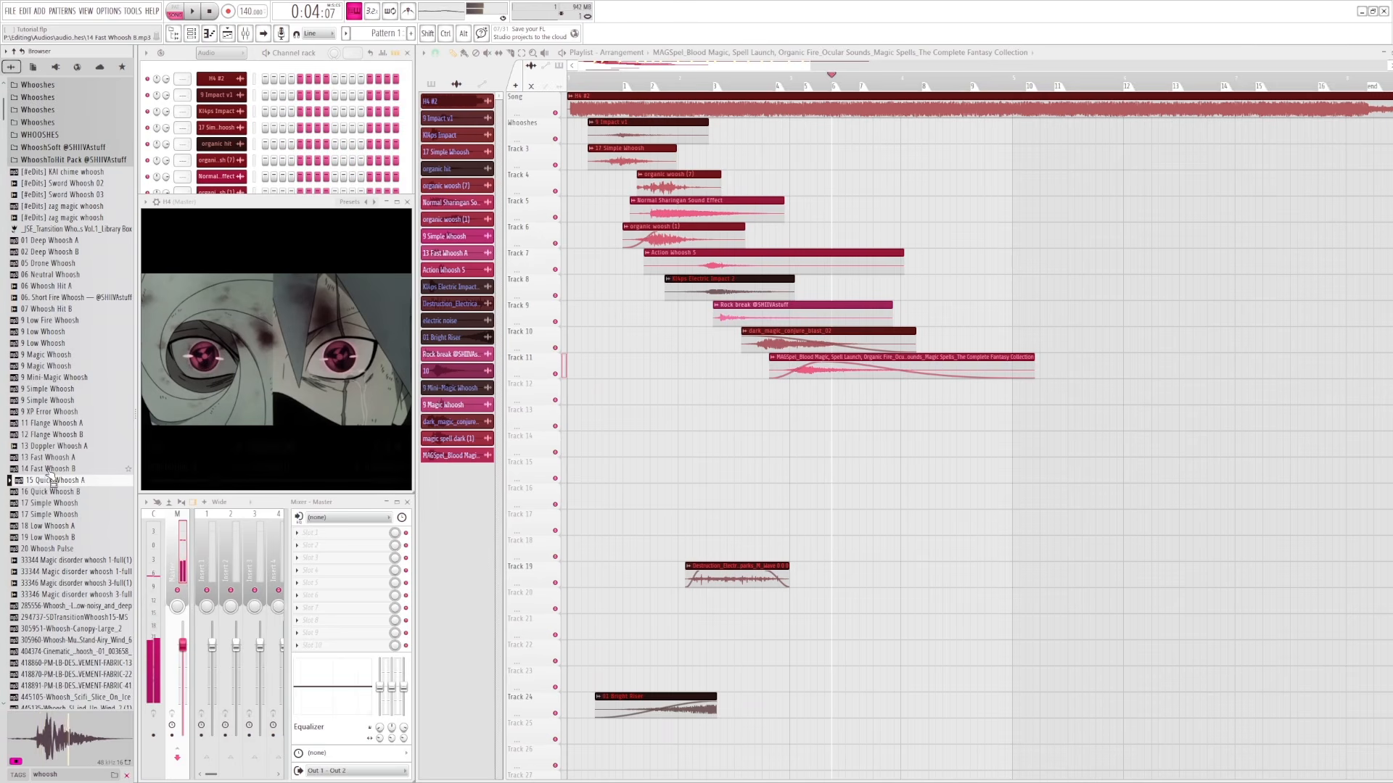
left_click(48, 492)
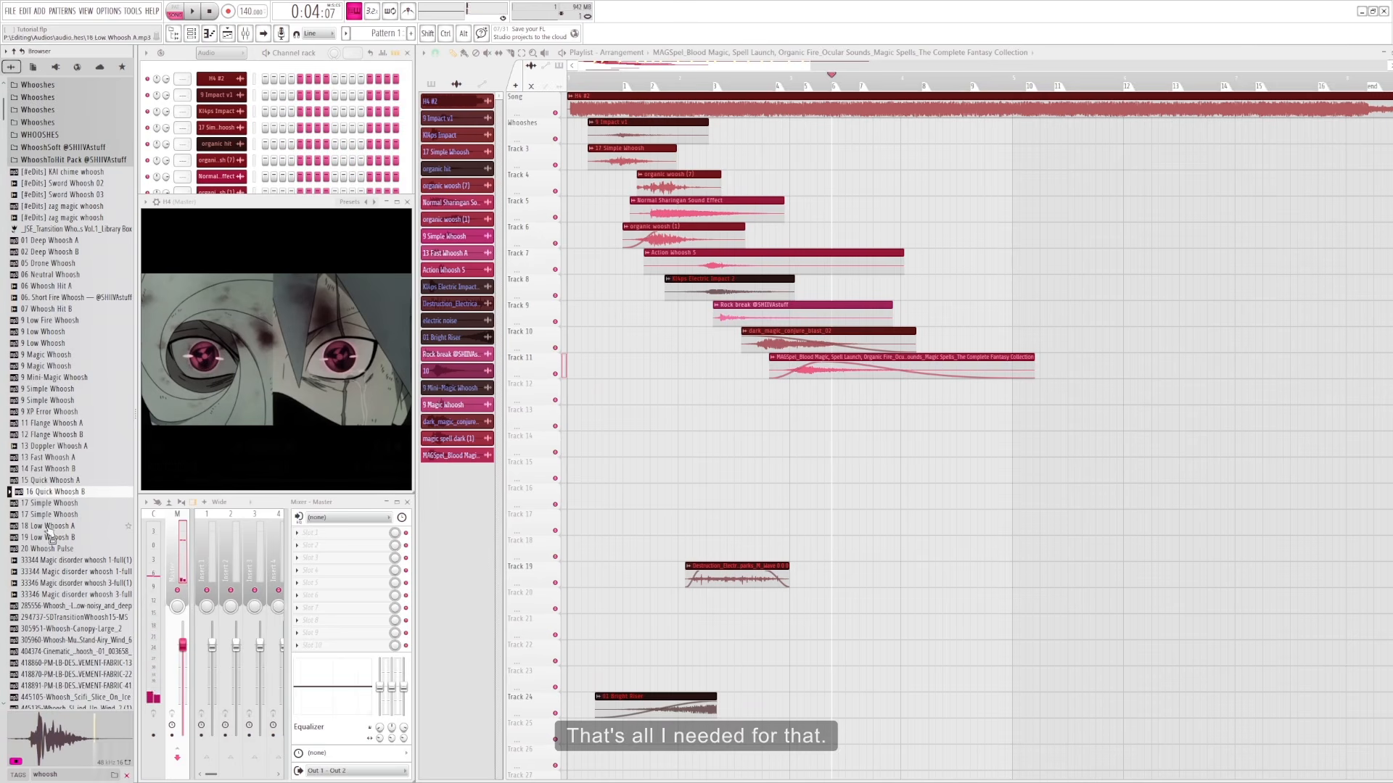
left_click(51, 504)
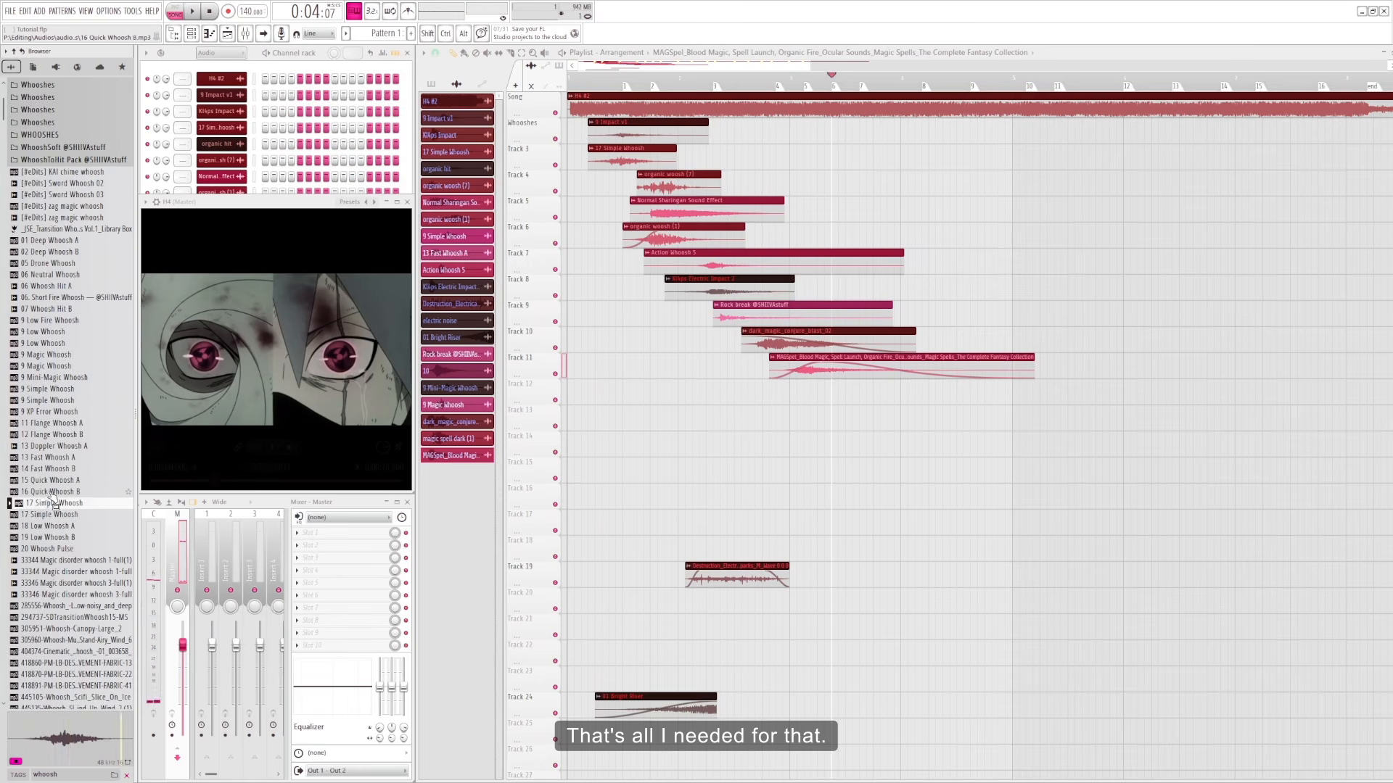
left_click(51, 492)
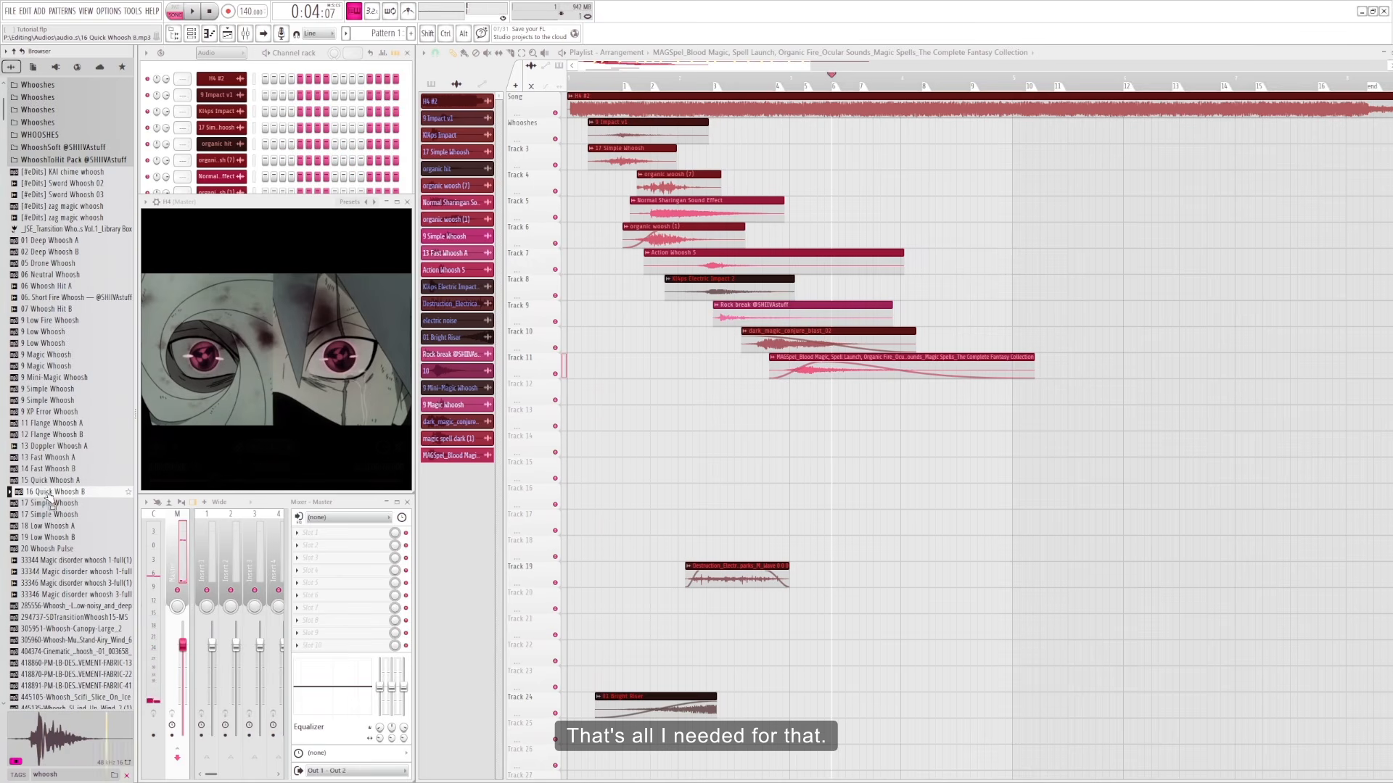
- Place the 16 Quick Whoosh B sample on Track 12 around the 0:04:07 playhead and play it back against the video
left_click_drag(50, 501, 831, 379)
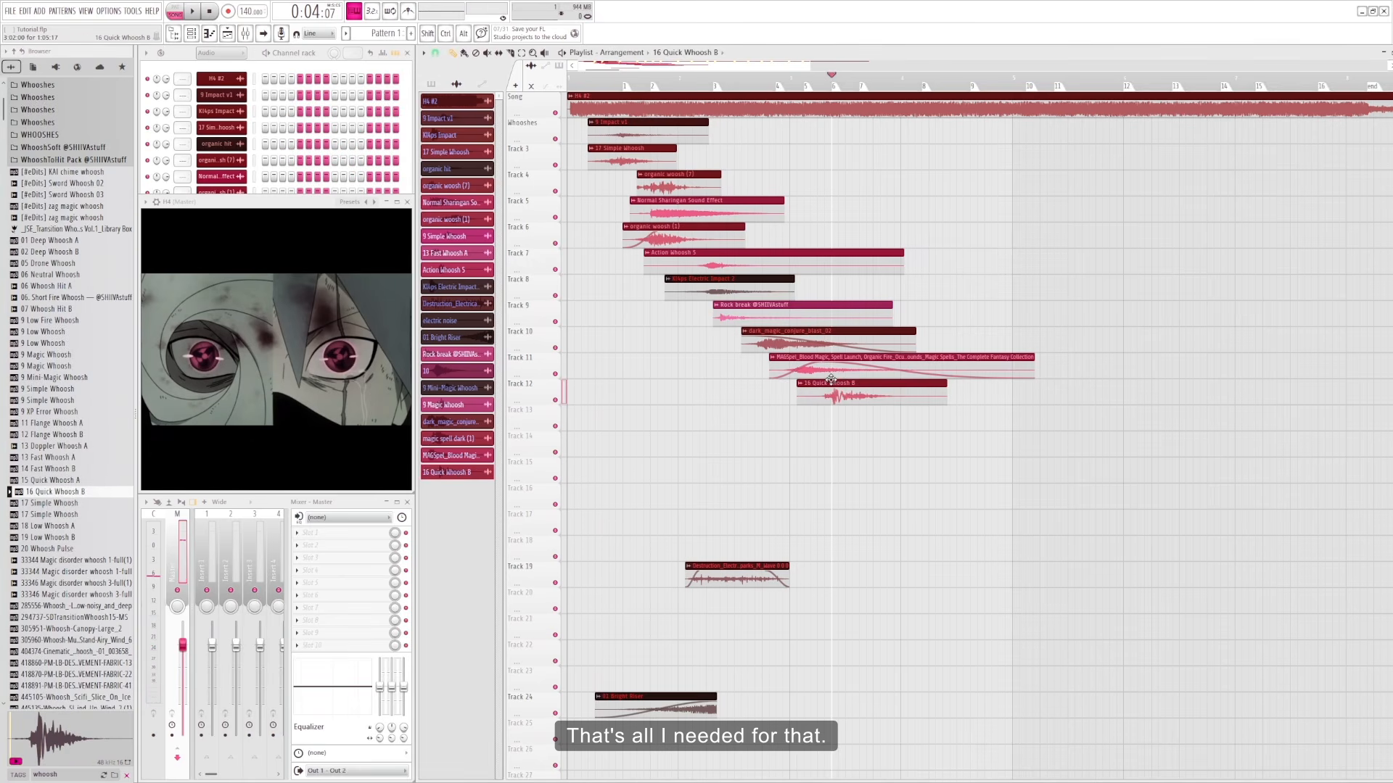
left_click(801, 79)
key("space")
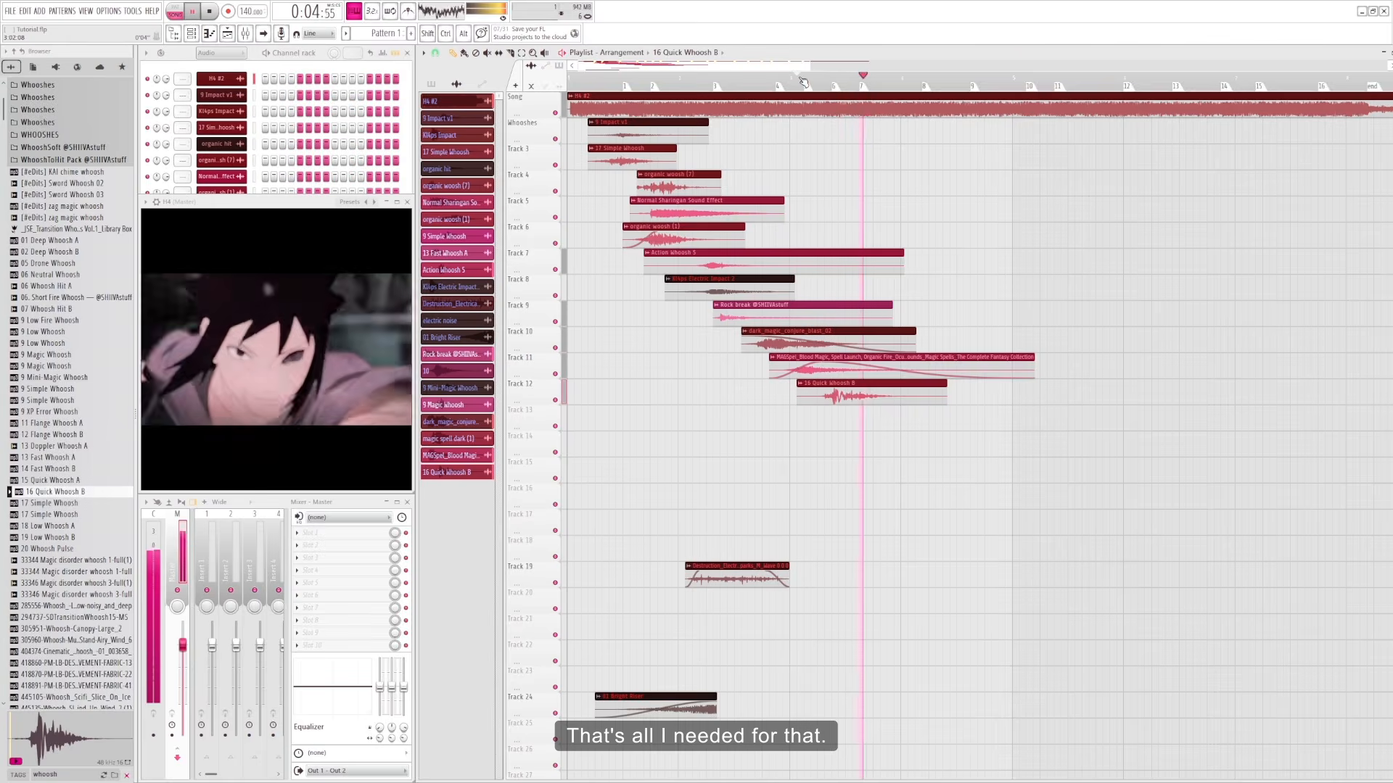
left_click(802, 80)
key("space")
key("space")
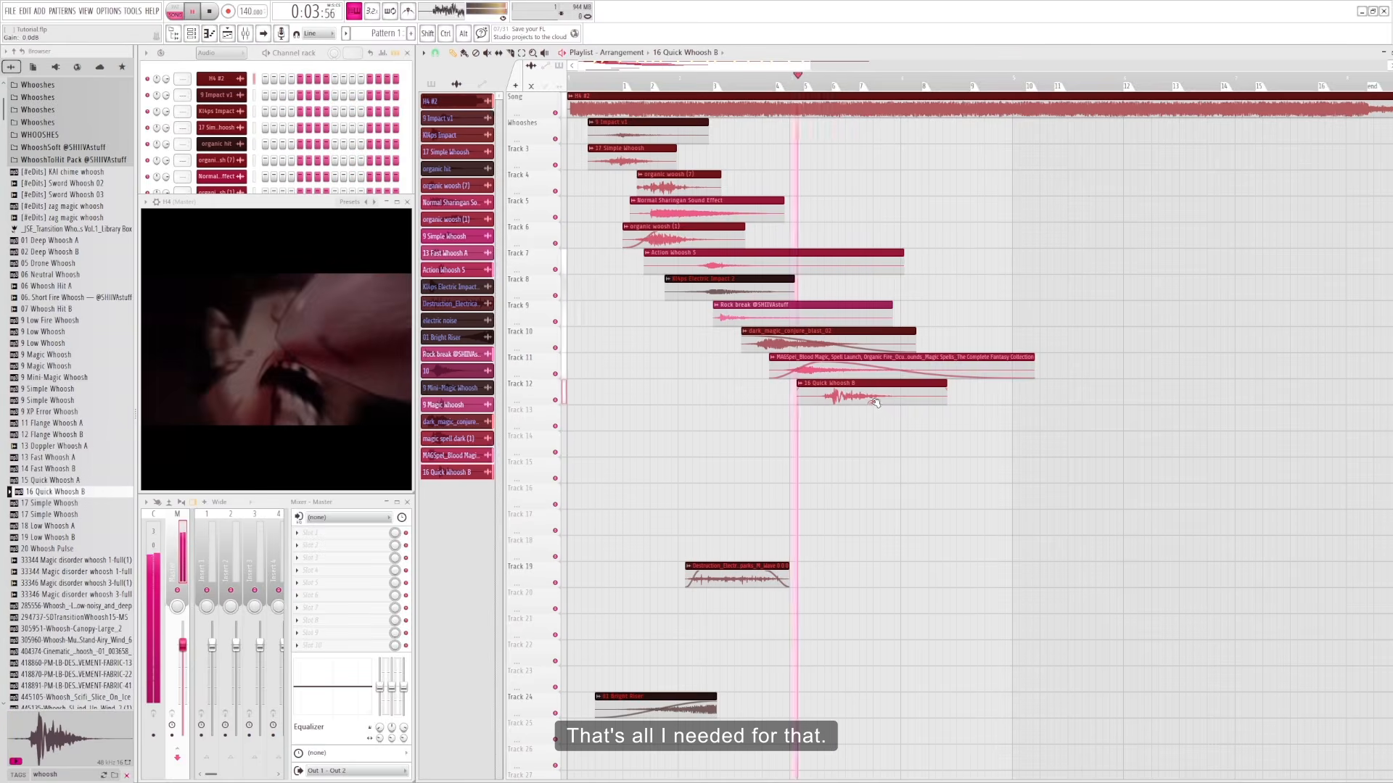
key("space")
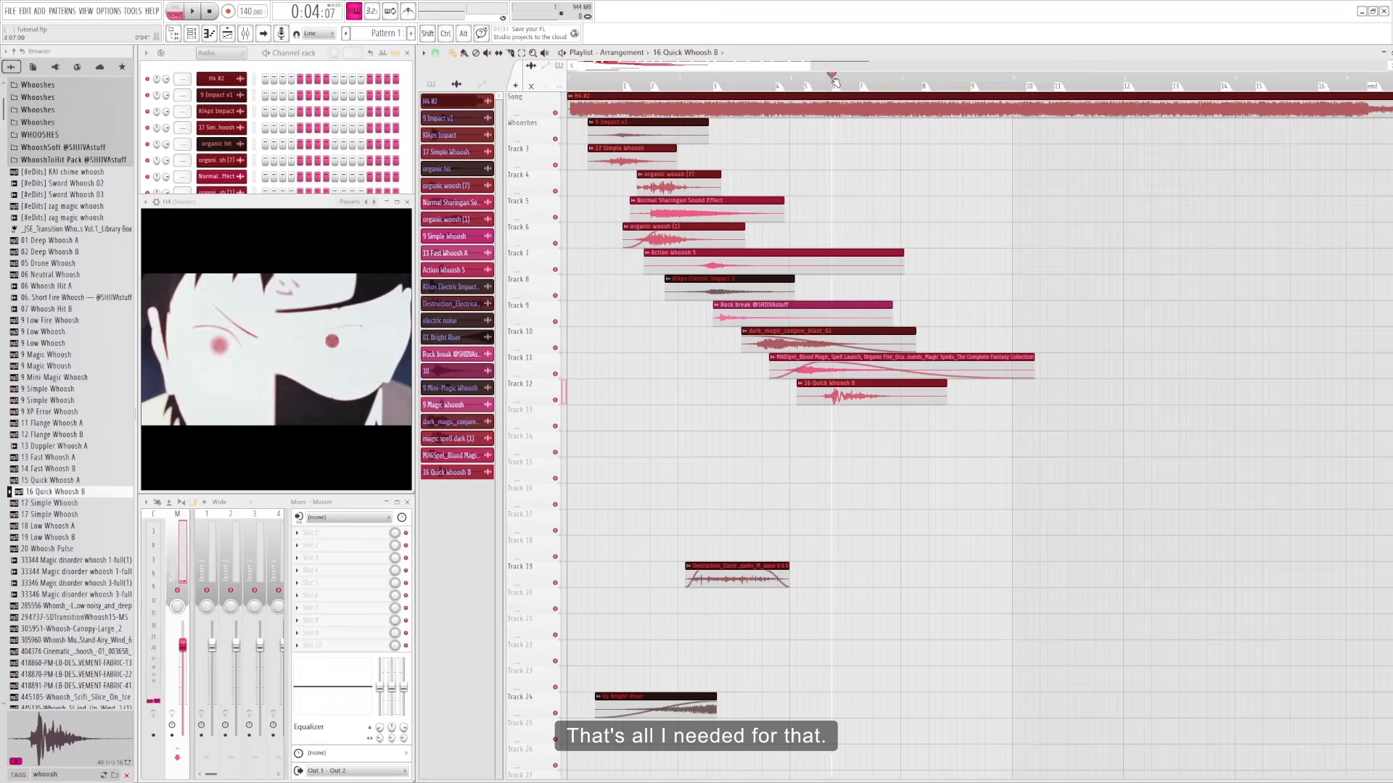
- Play the arrangement from the early whooshes through the Track 12 clip to check the layered effects in context
left_click(653, 78)
key("space")
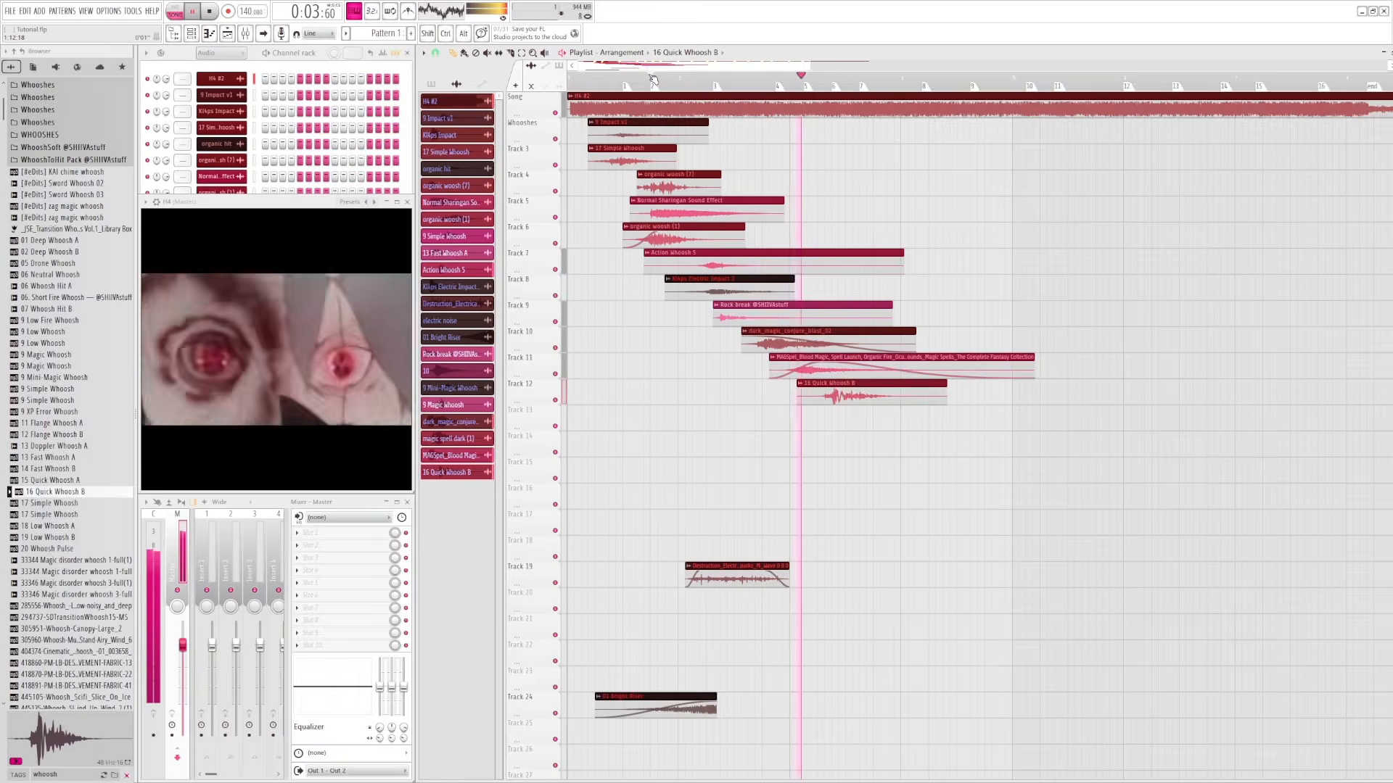
left_click(818, 78)
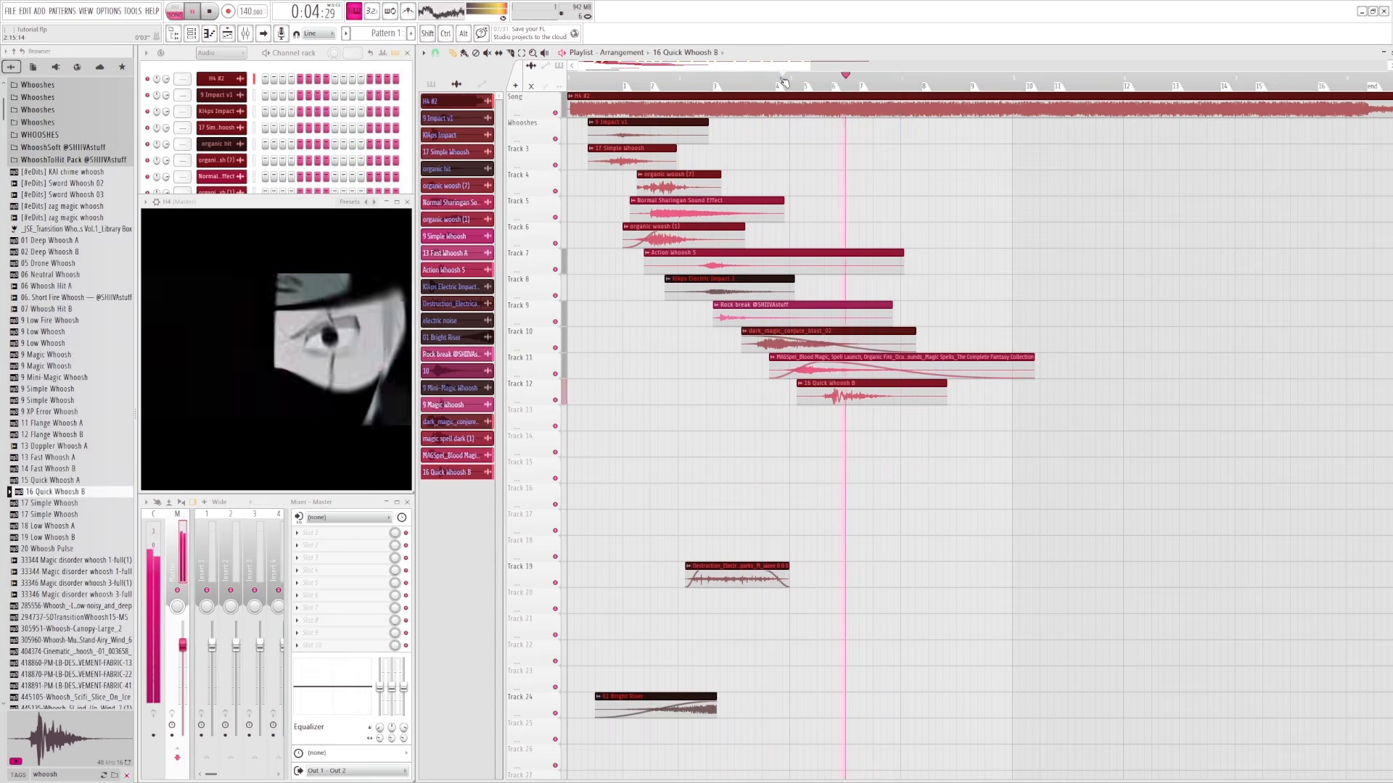
key("space")
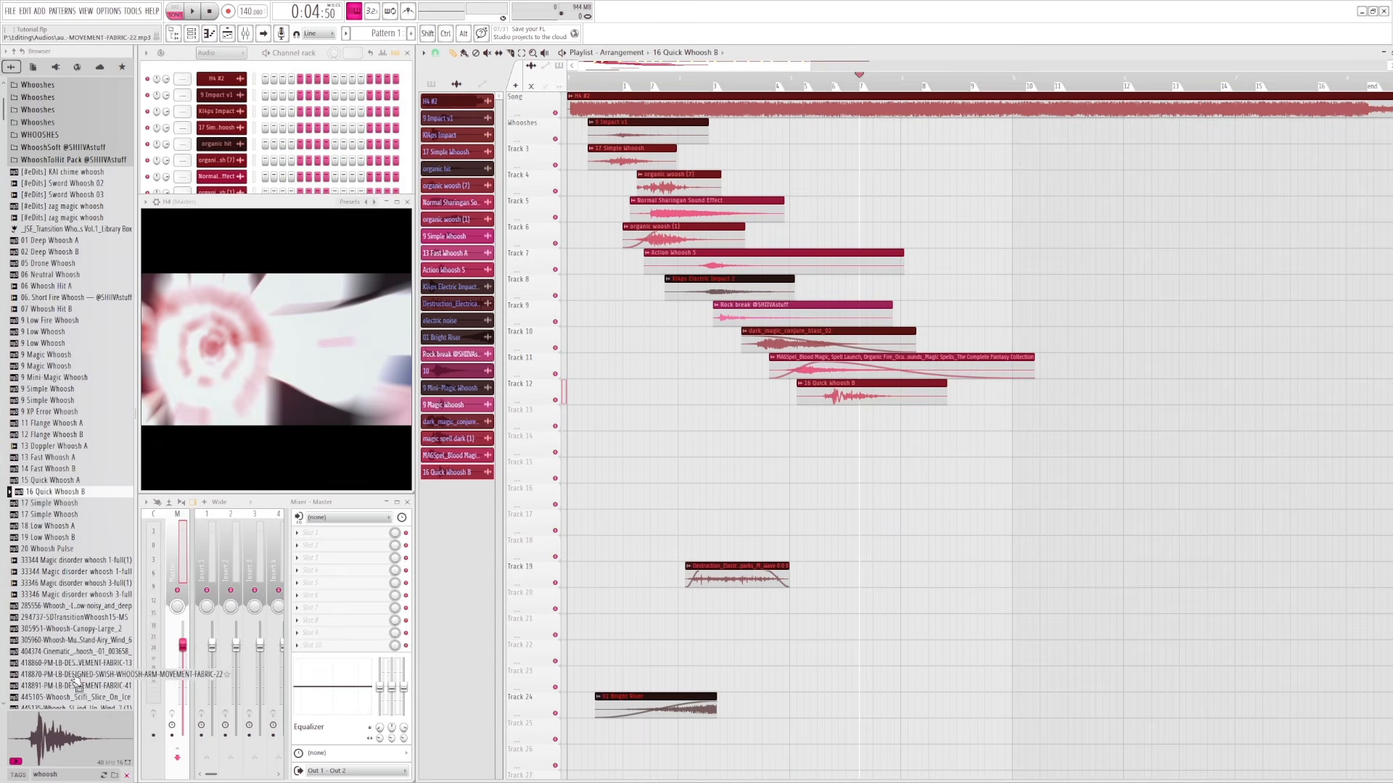
- Replay the section under the 16 Quick Whoosh B clip and set the playhead on the video transition at 0:04:50
key("space")
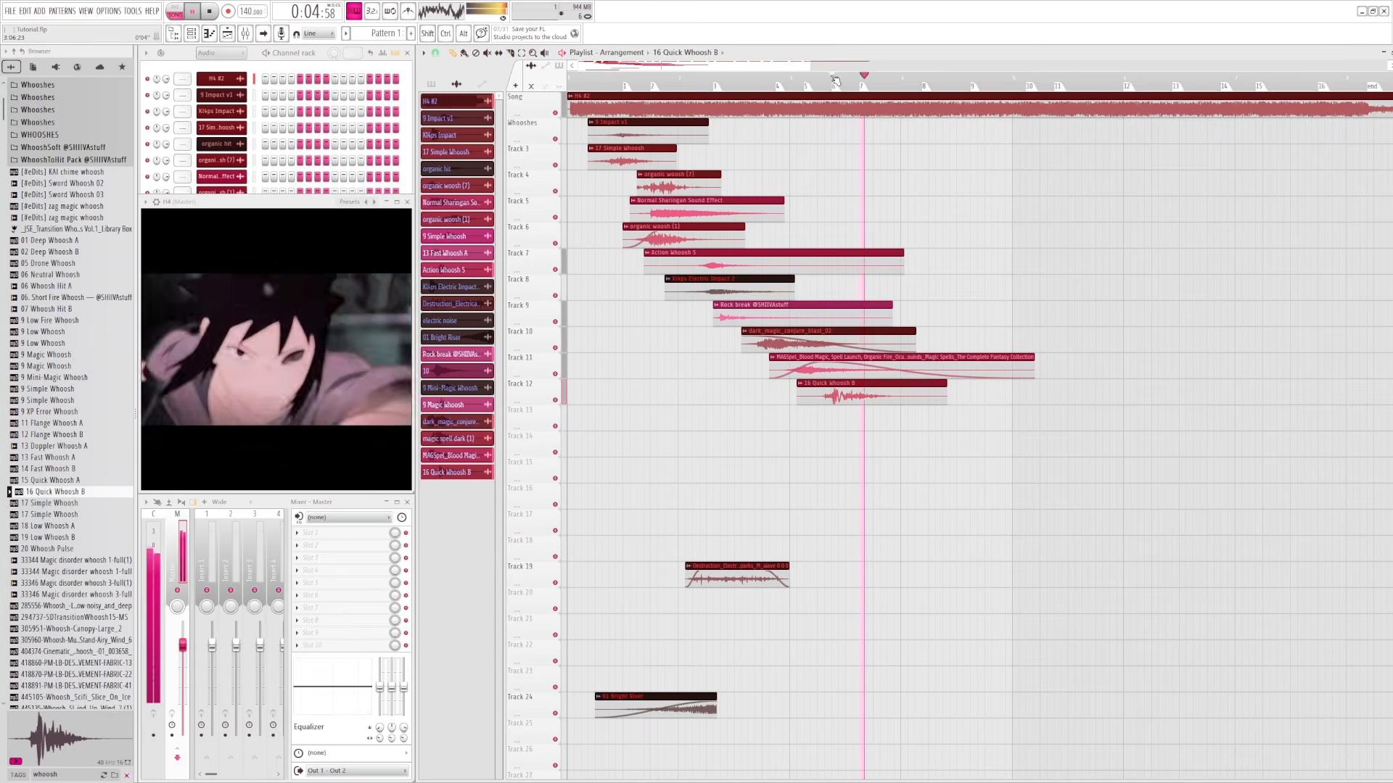
left_click(806, 76)
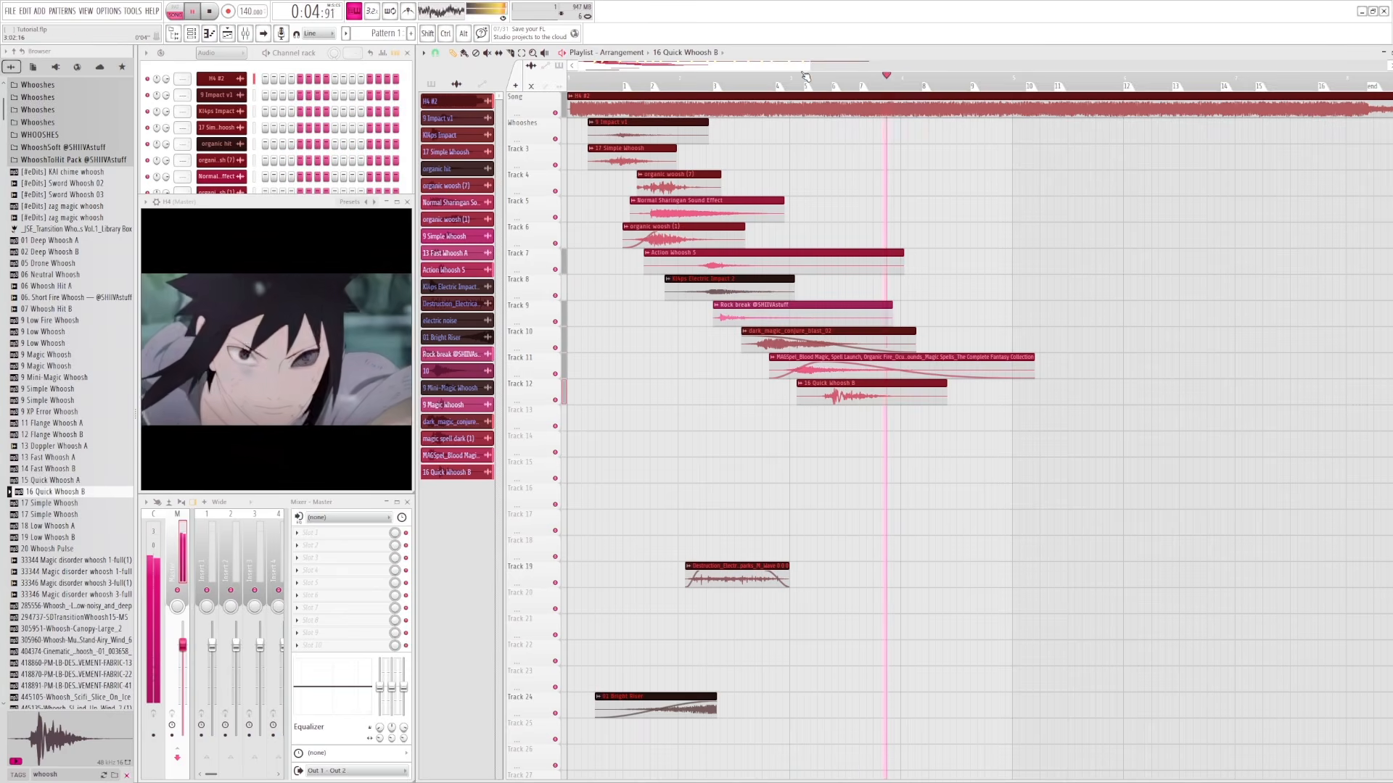
key("space")
left_click(874, 76)
left_click(860, 78)
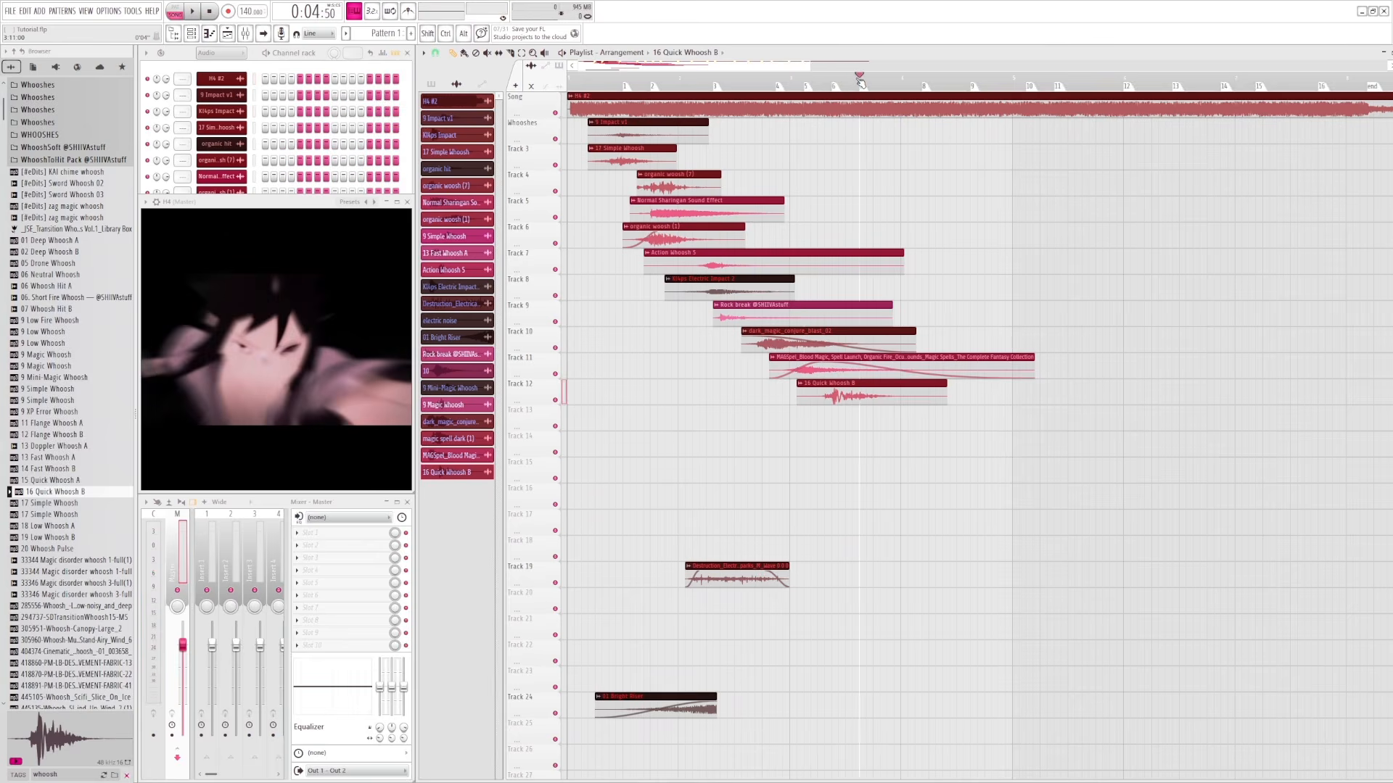
key("space")
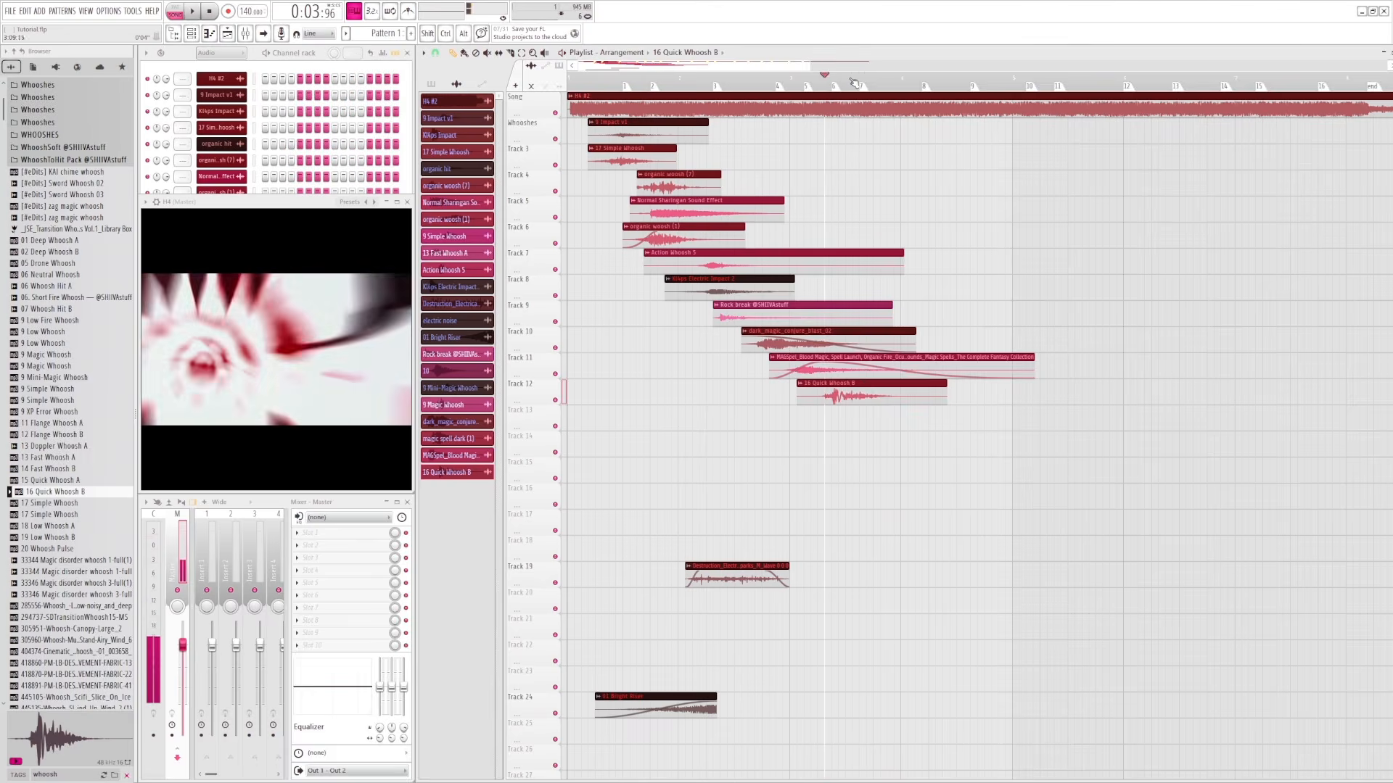
key("space")
left_click(824, 77)
key("space")
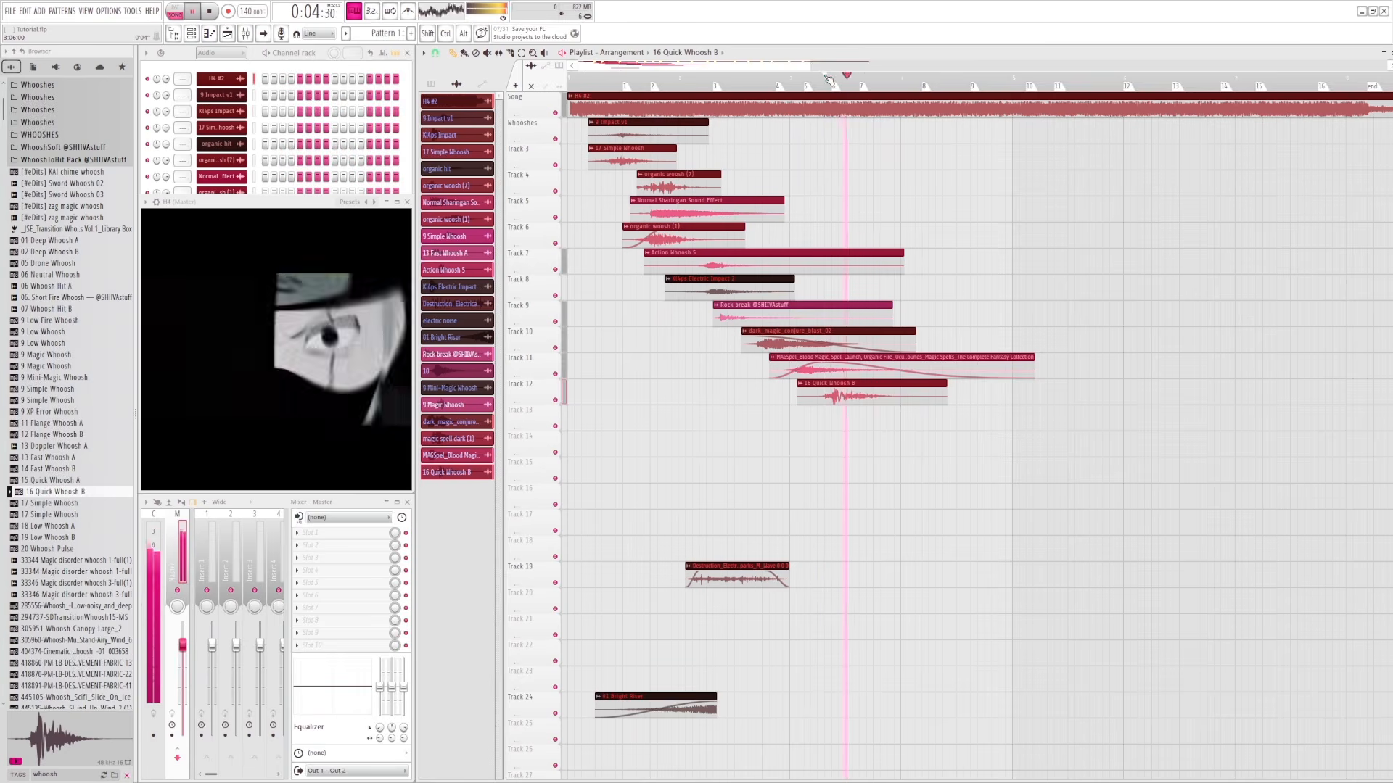
key("space")
left_click(858, 76)
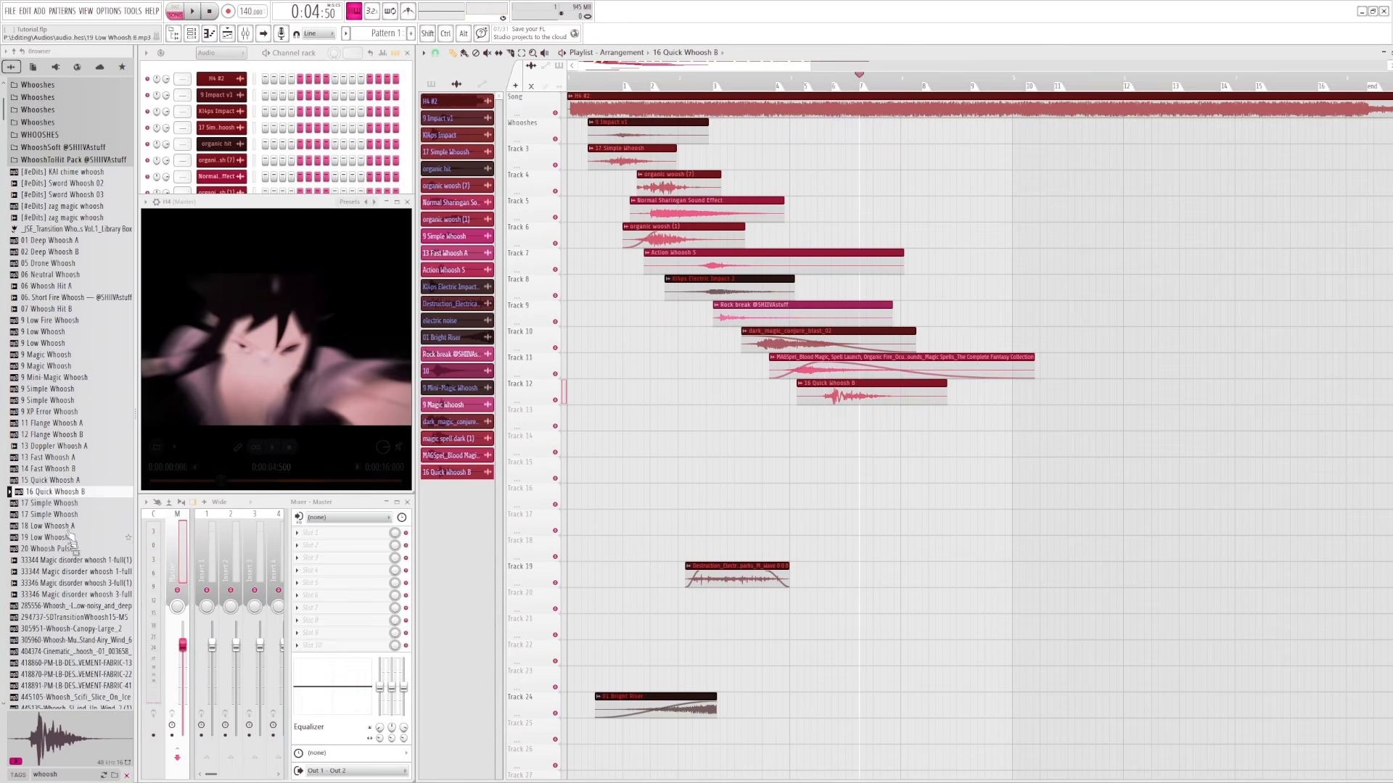
- Place a 17 Simple Whoosh clip on Track 13 with its waveform peak aligned to the playhead at 0:04:50
left_click(50, 504)
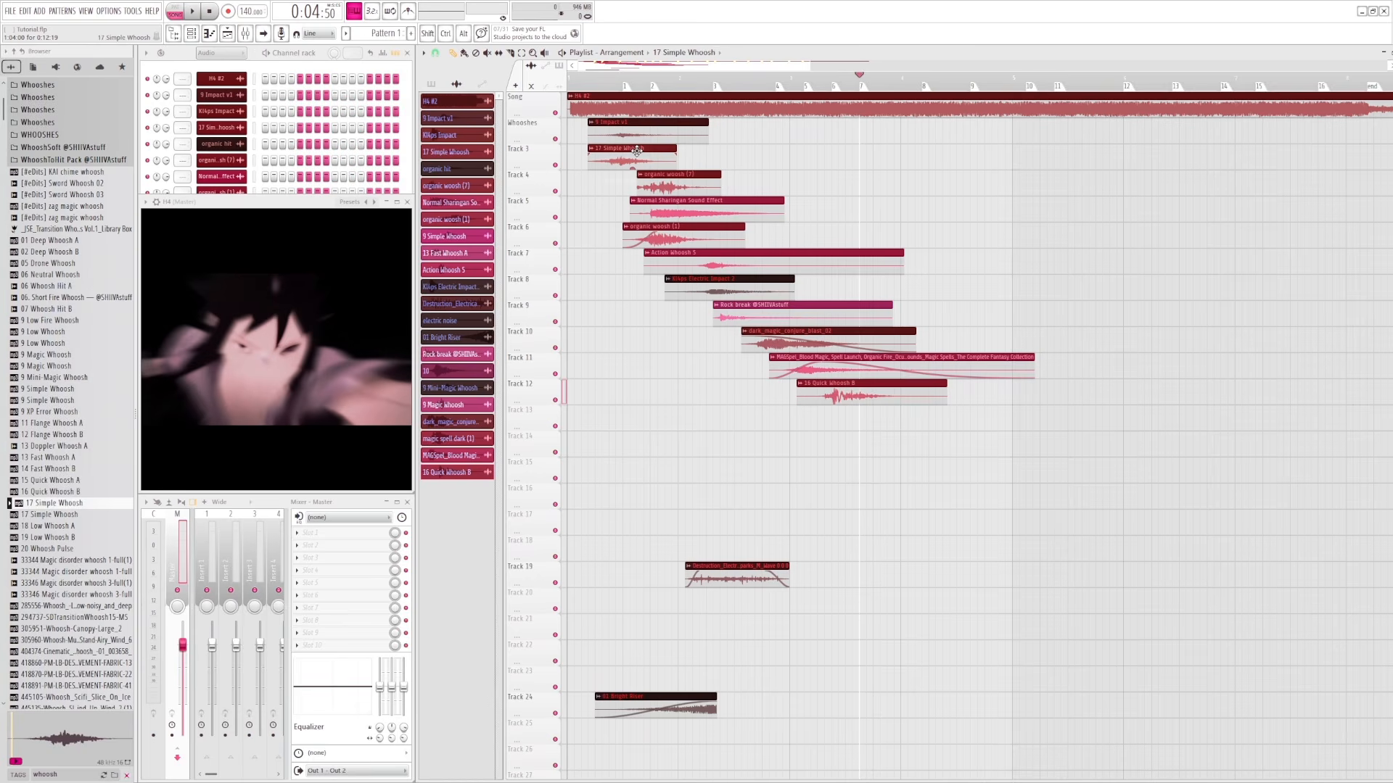
left_click(864, 421)
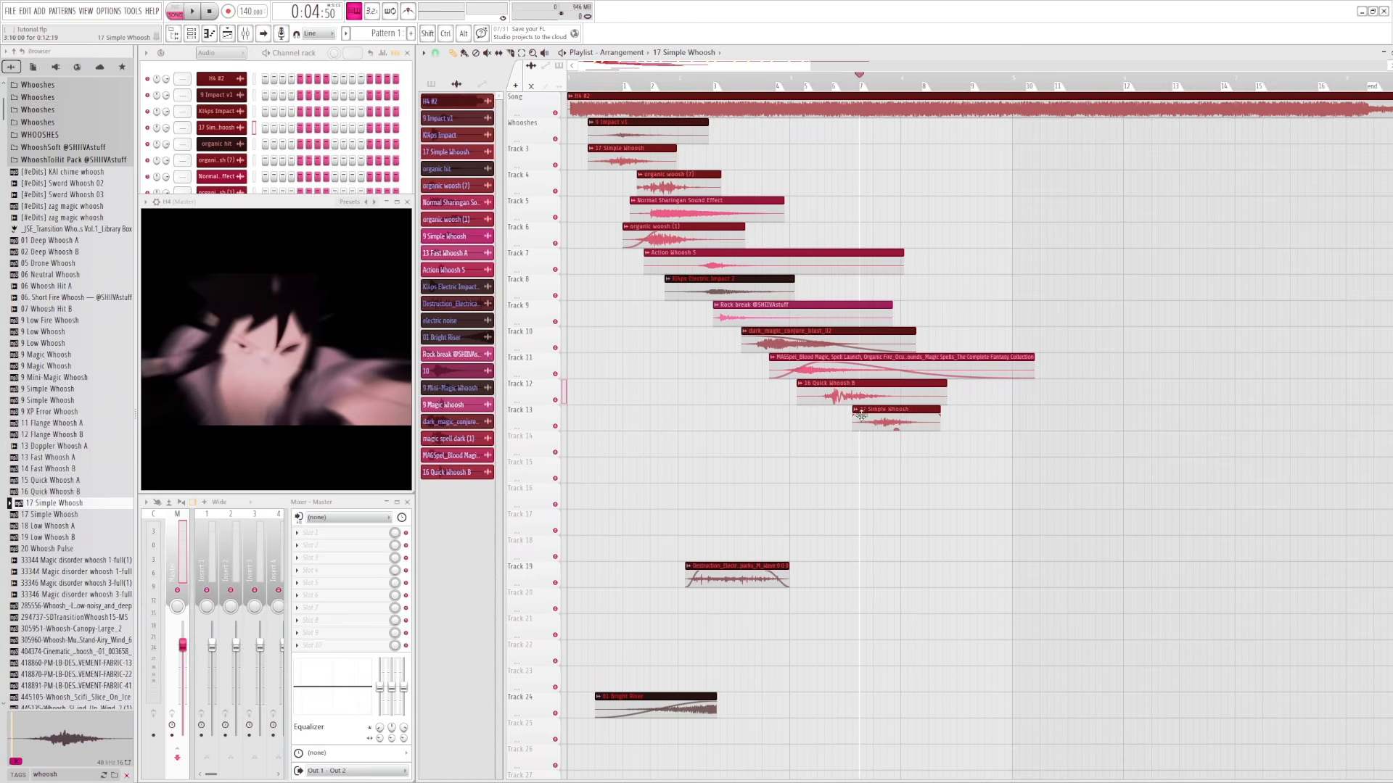
left_click_drag(882, 412, 861, 409)
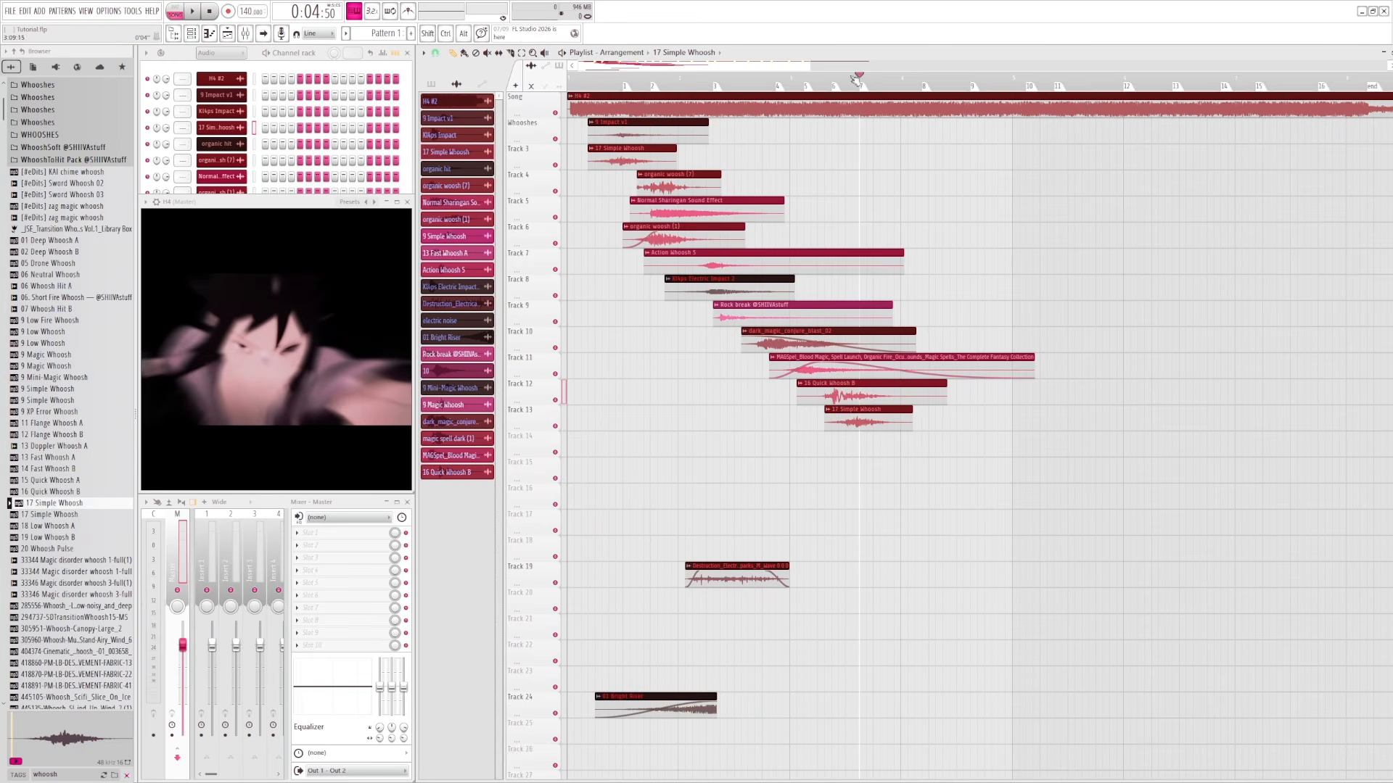
- Play back the section with the 17 Simple Whoosh clip on Track 13 to check its timing against the video
left_click_drag(852, 77, 821, 77)
key("space")
left_click(820, 76)
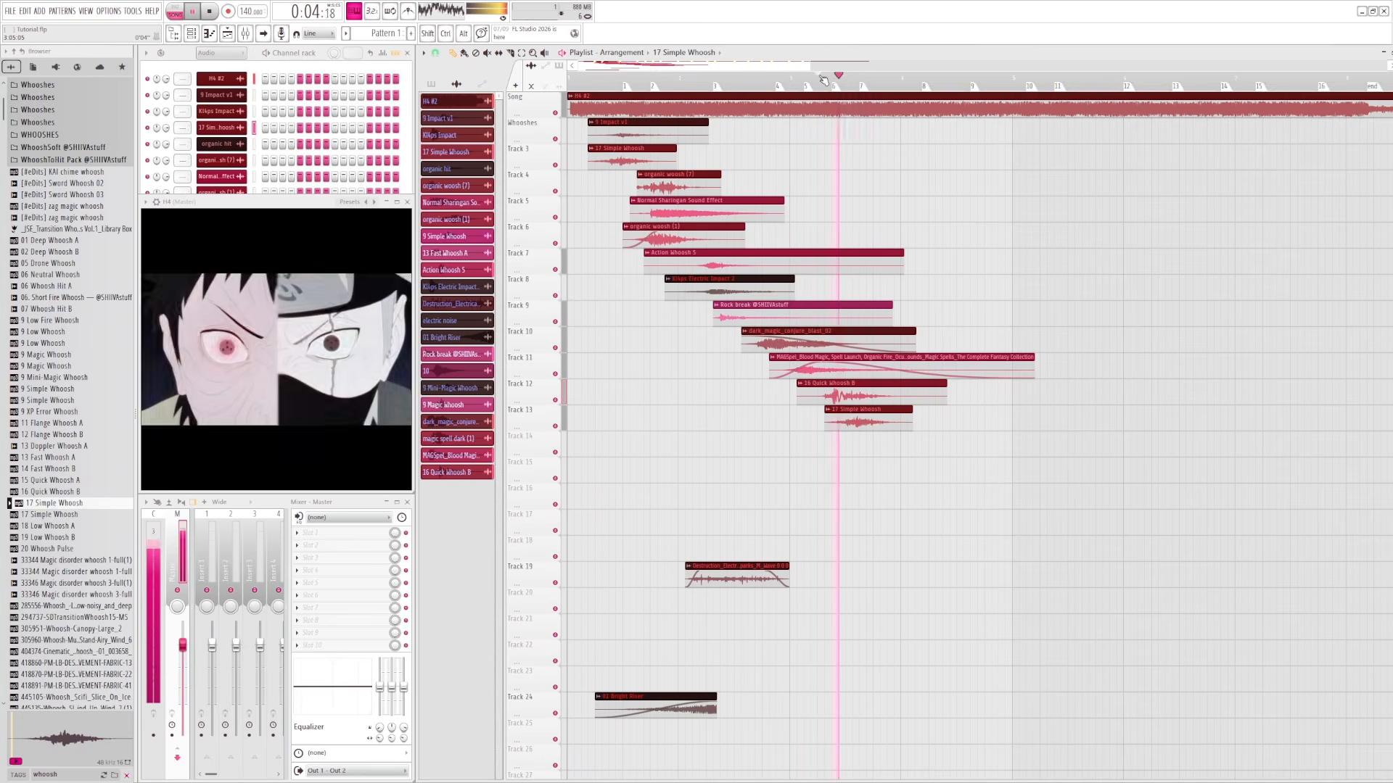
key("space")
left_click(861, 77)
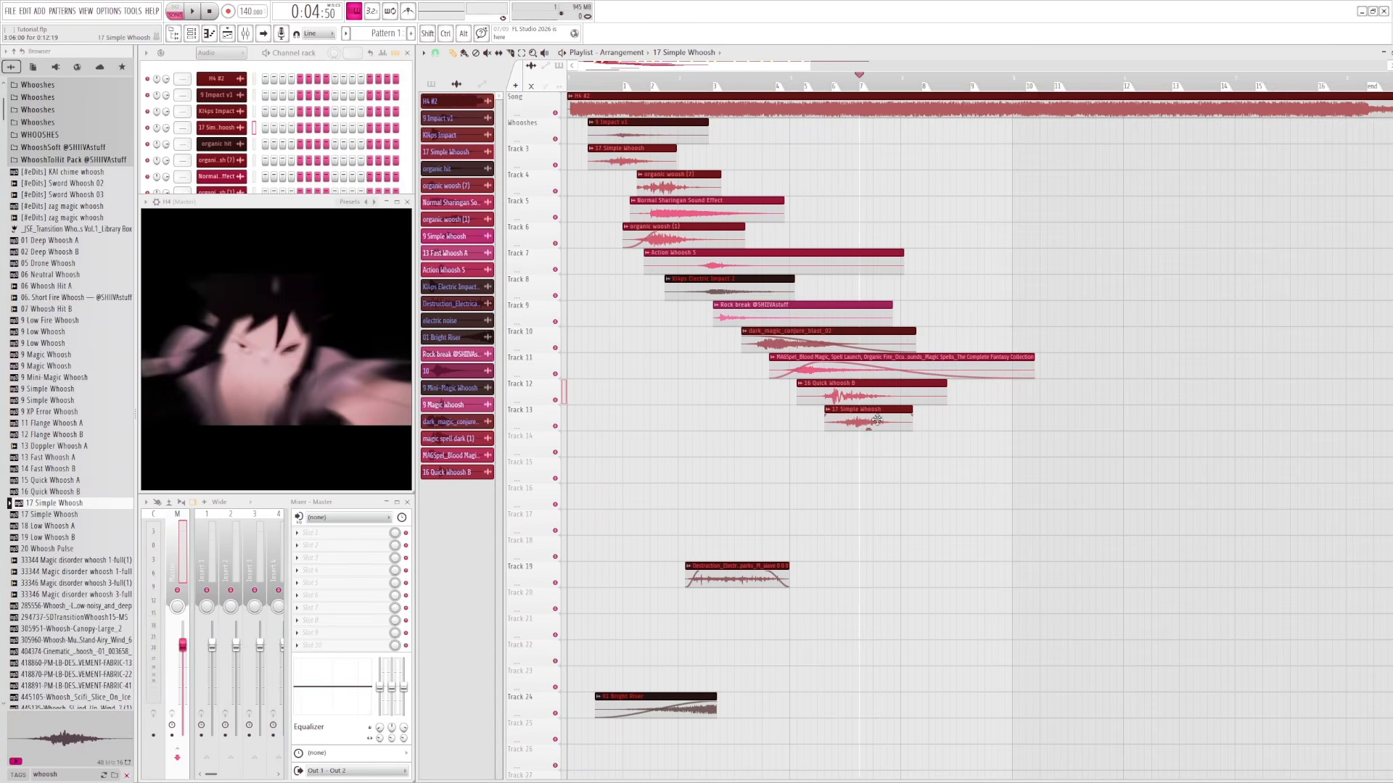
key("space")
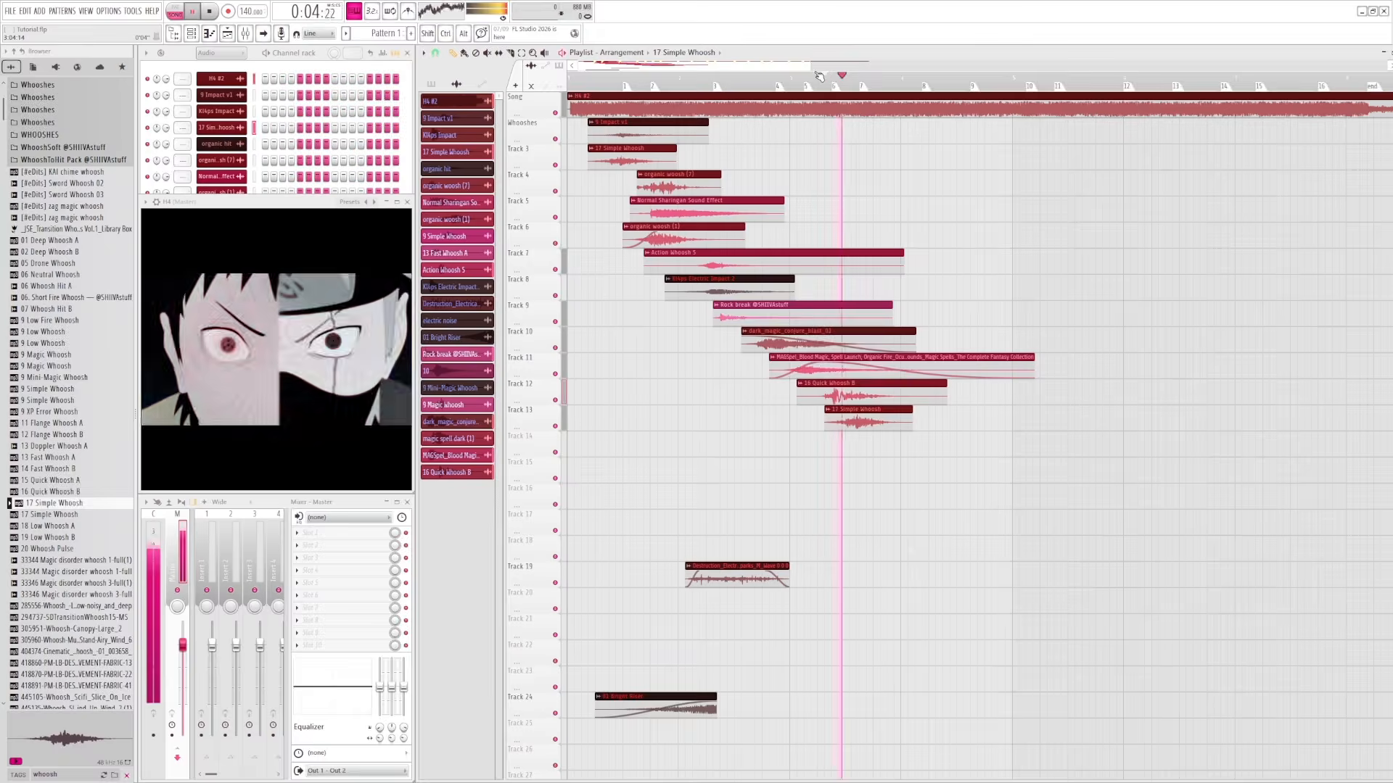
key("space")
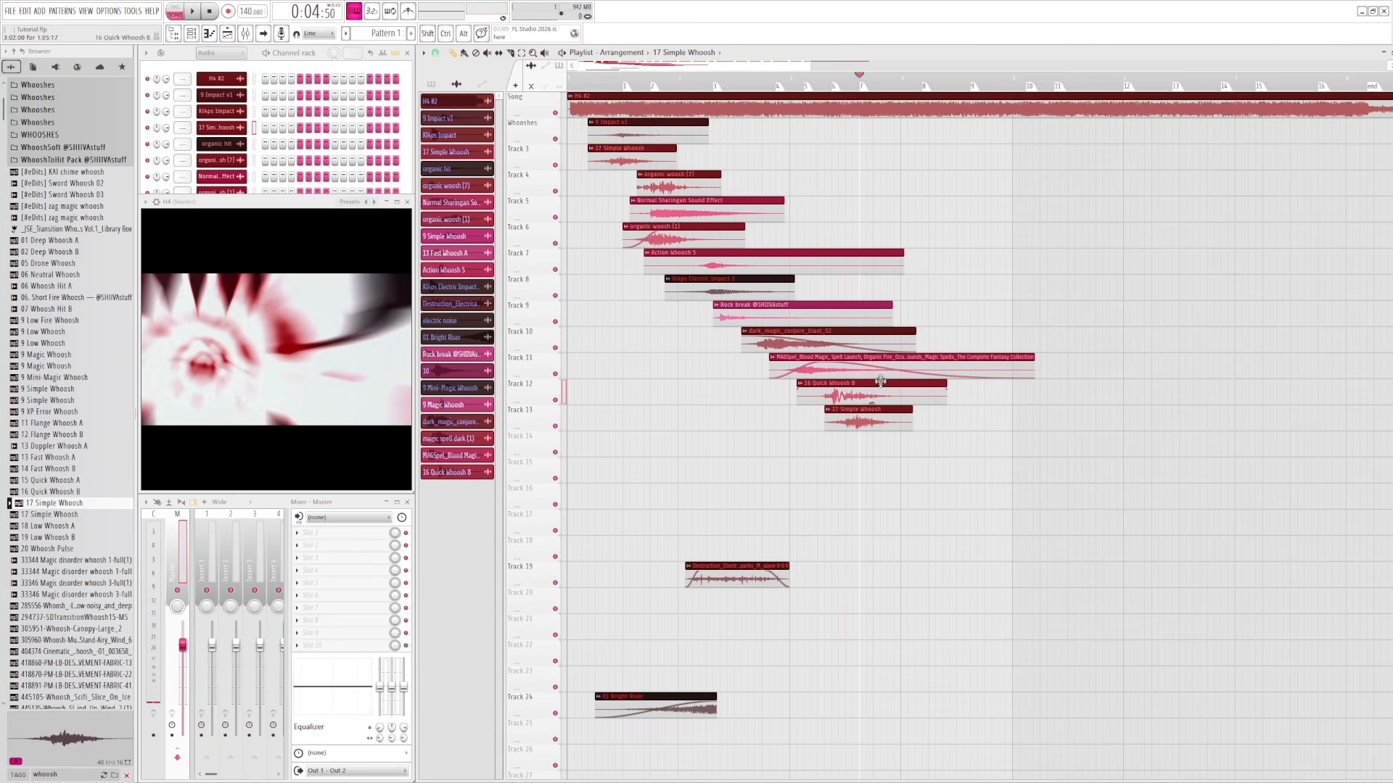
- Audition the numbered whoosh samples from 06 Neutral Whoosh to 20 Whoosh Pulse as candidates for the transition at 0:04:50
left_click(62, 274)
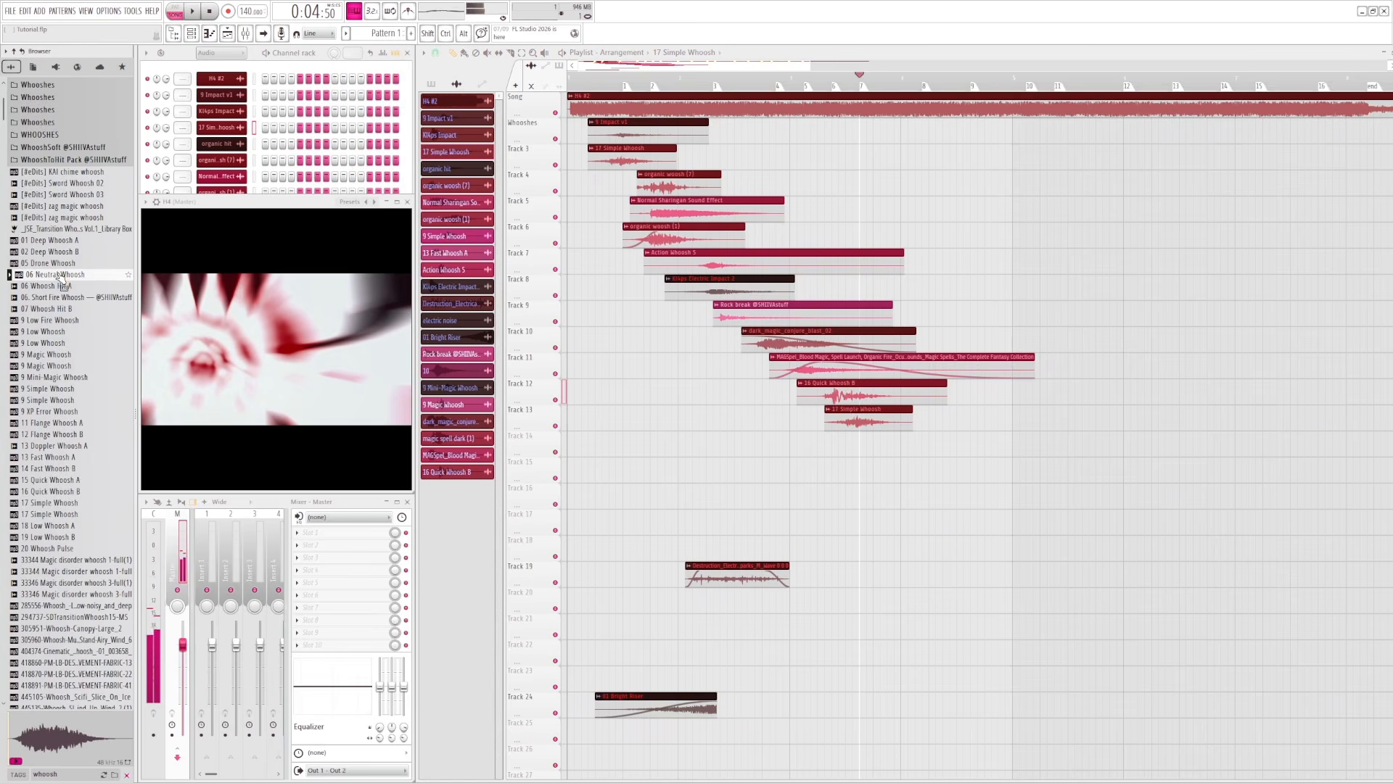
left_click(54, 332)
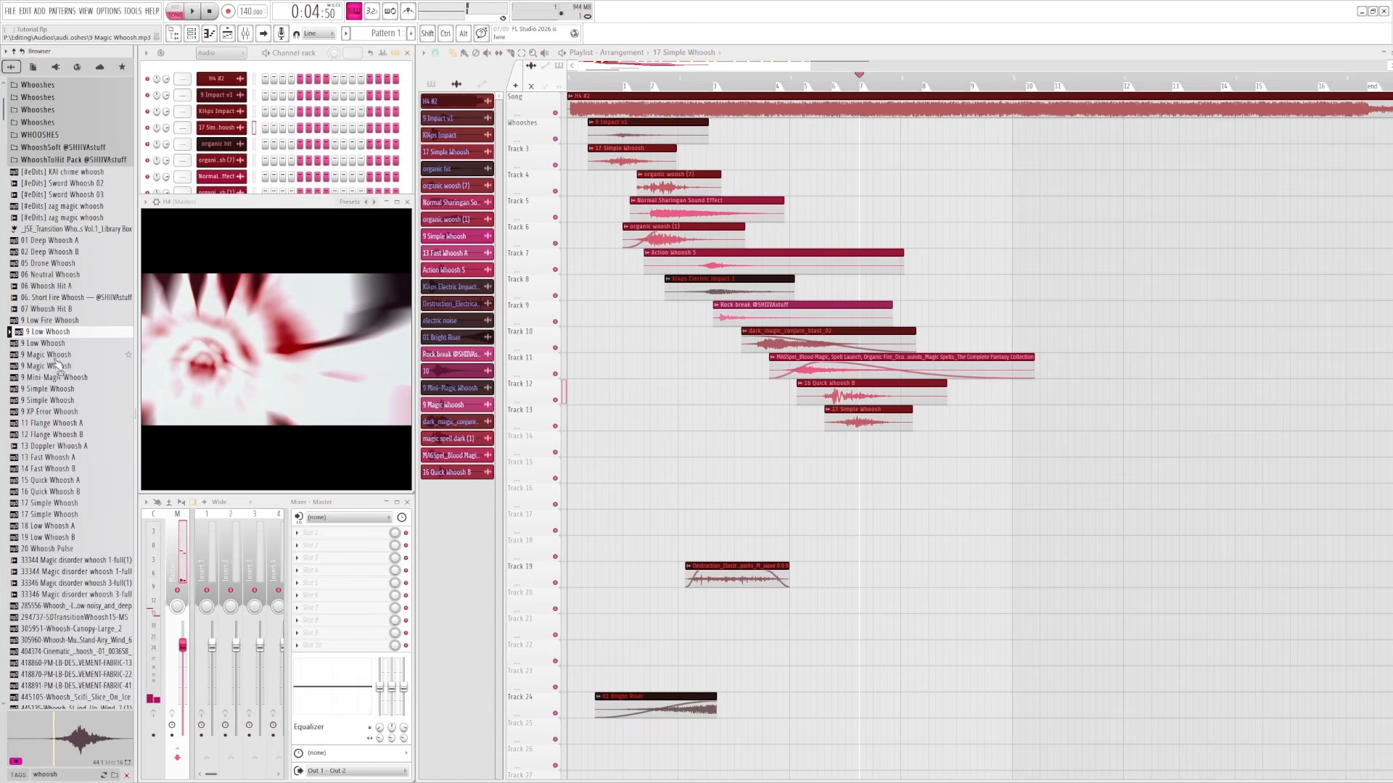
left_click(56, 425)
left_click(55, 435)
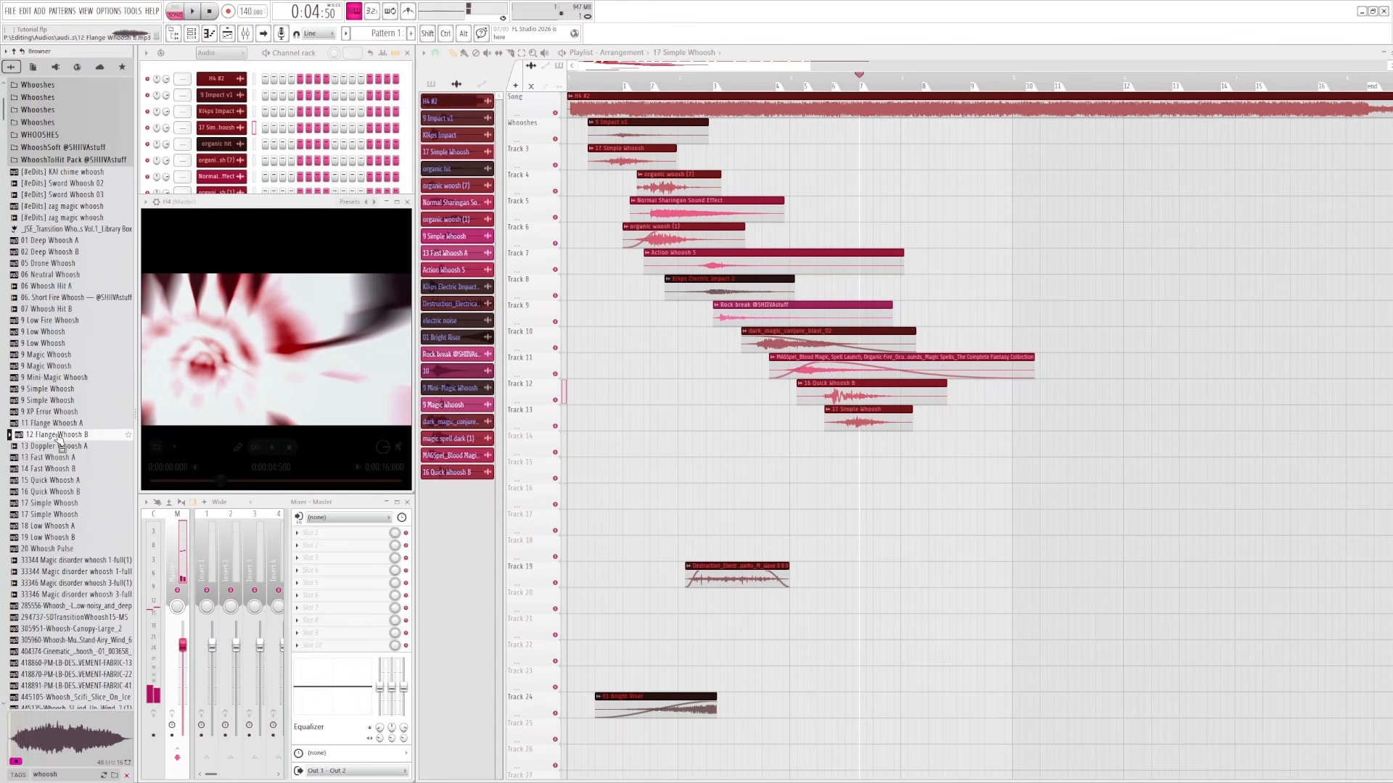
left_click(58, 481)
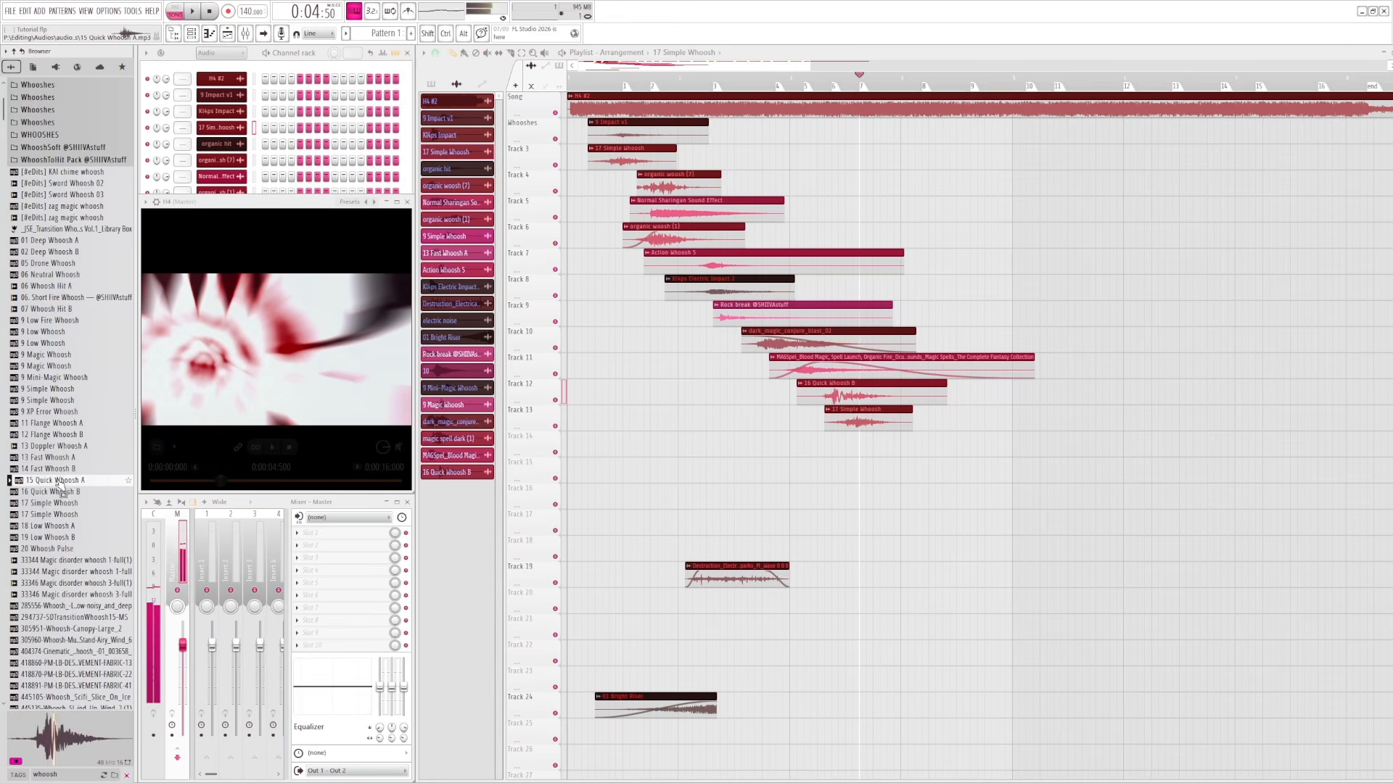
left_click(60, 492)
left_click(61, 503)
left_click(60, 515)
left_click(59, 526)
left_click(59, 538)
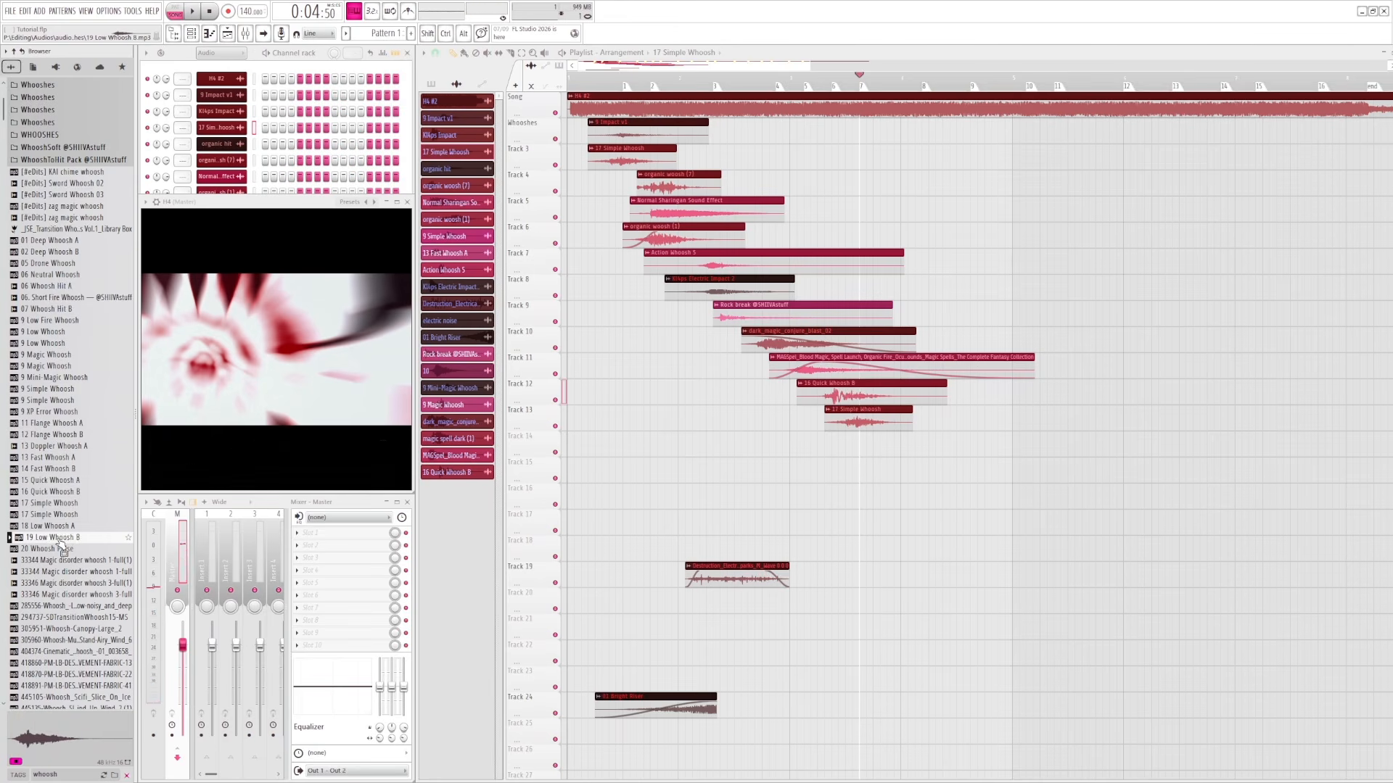
left_click(58, 549)
- Audition further whoosh samples, including Action whoosh 1, bestwhoosh, Bird Whoosh 1 and a BLACK MAGIC SPELL whoosh
scroll(63, 544, "down", 8)
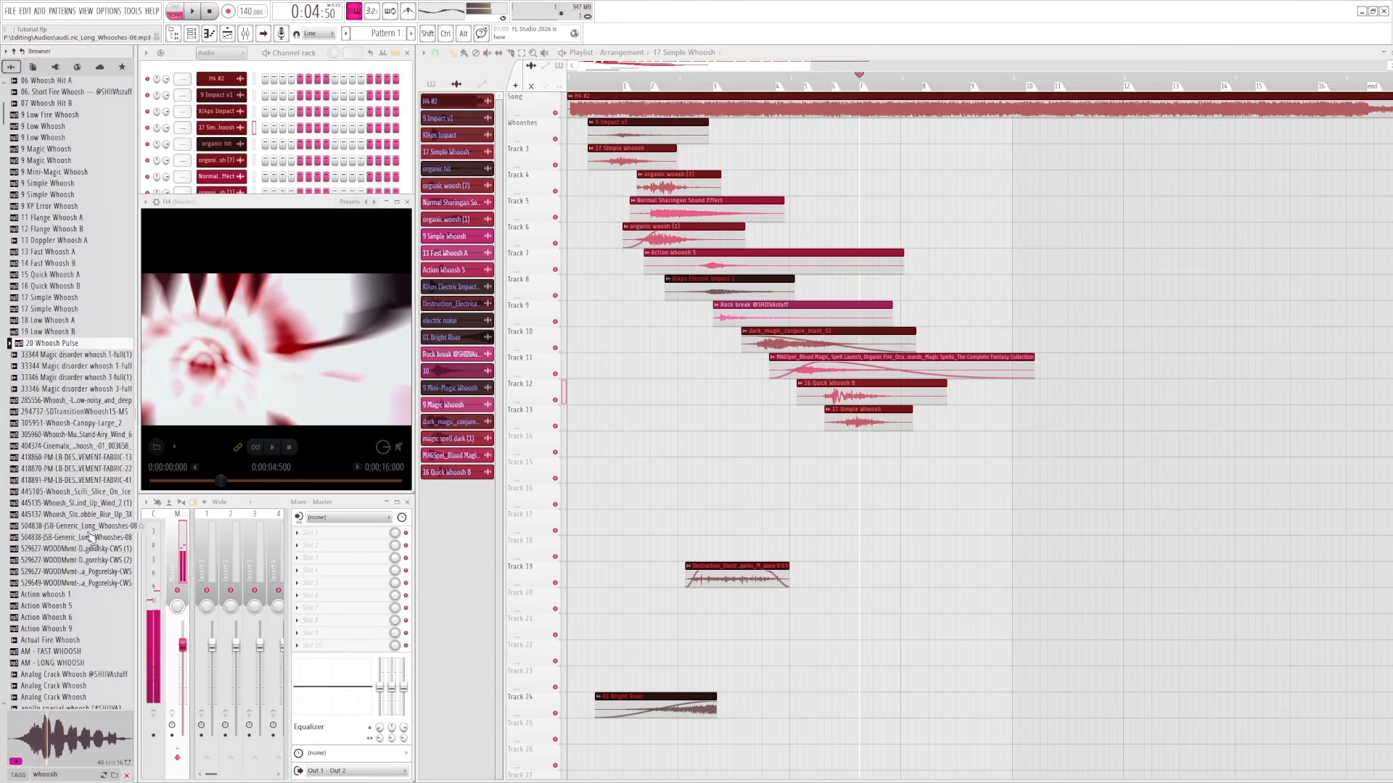
left_click(63, 528)
scroll(63, 534, "down", 10)
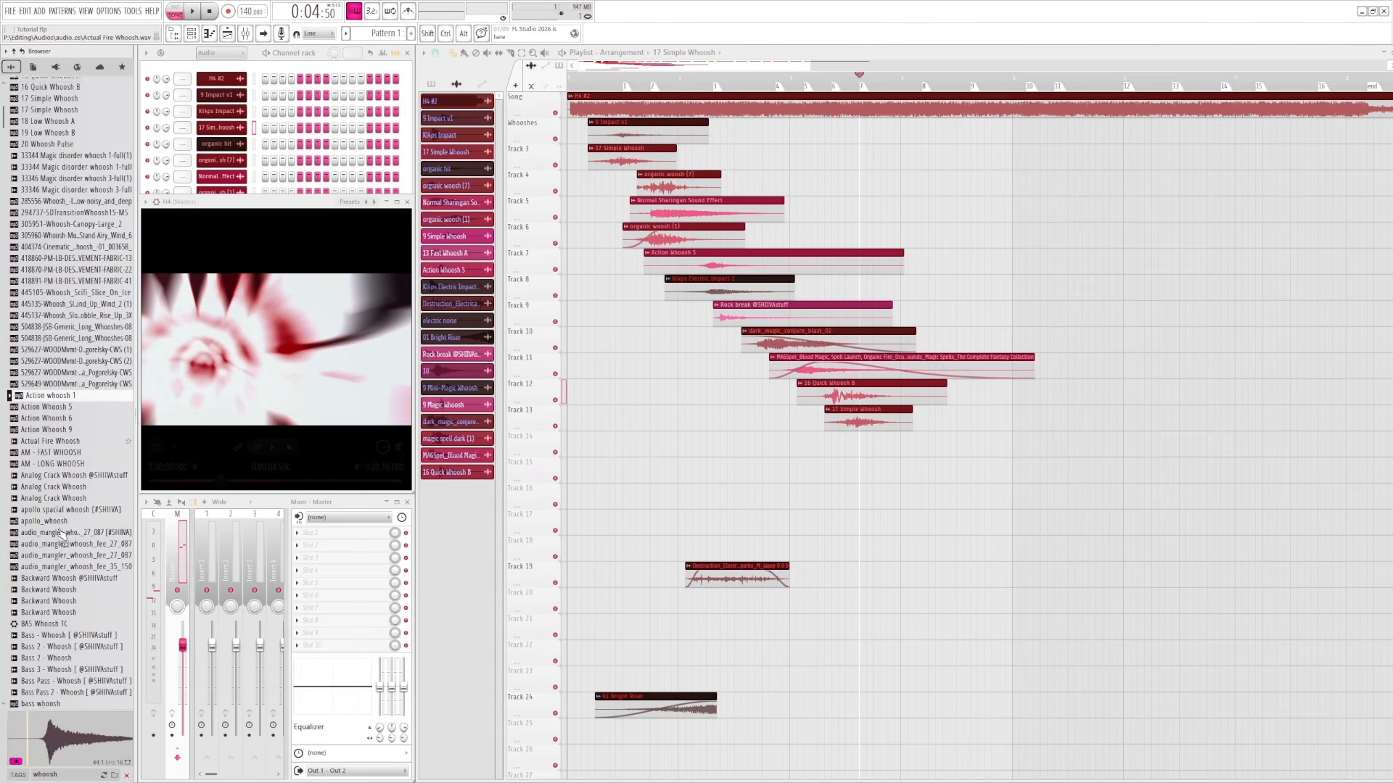
left_click(61, 527)
left_click(60, 528)
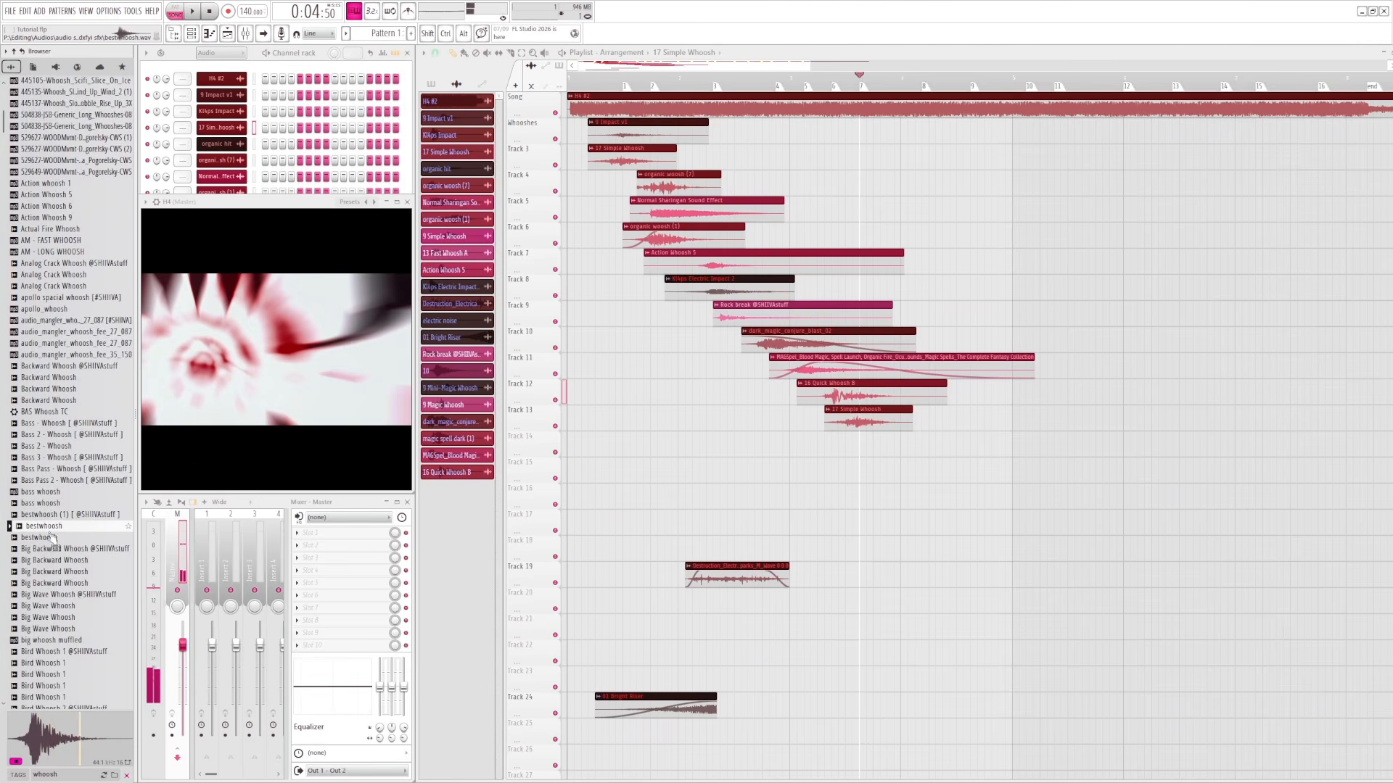
scroll(51, 540, "down", 4)
left_click(49, 538)
scroll(50, 541, "down", 8)
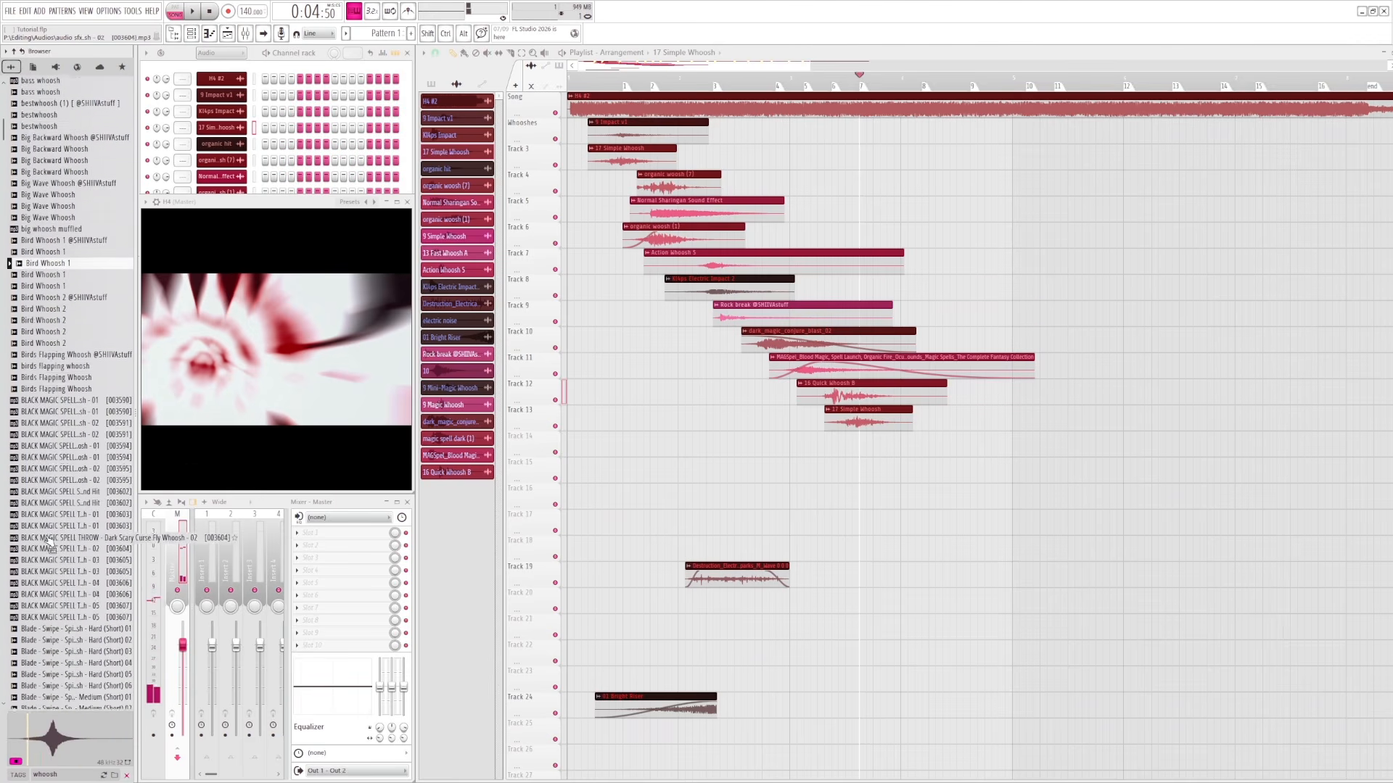
scroll(49, 541, "down", 2)
left_click(50, 536)
scroll(50, 530, "down", 6)
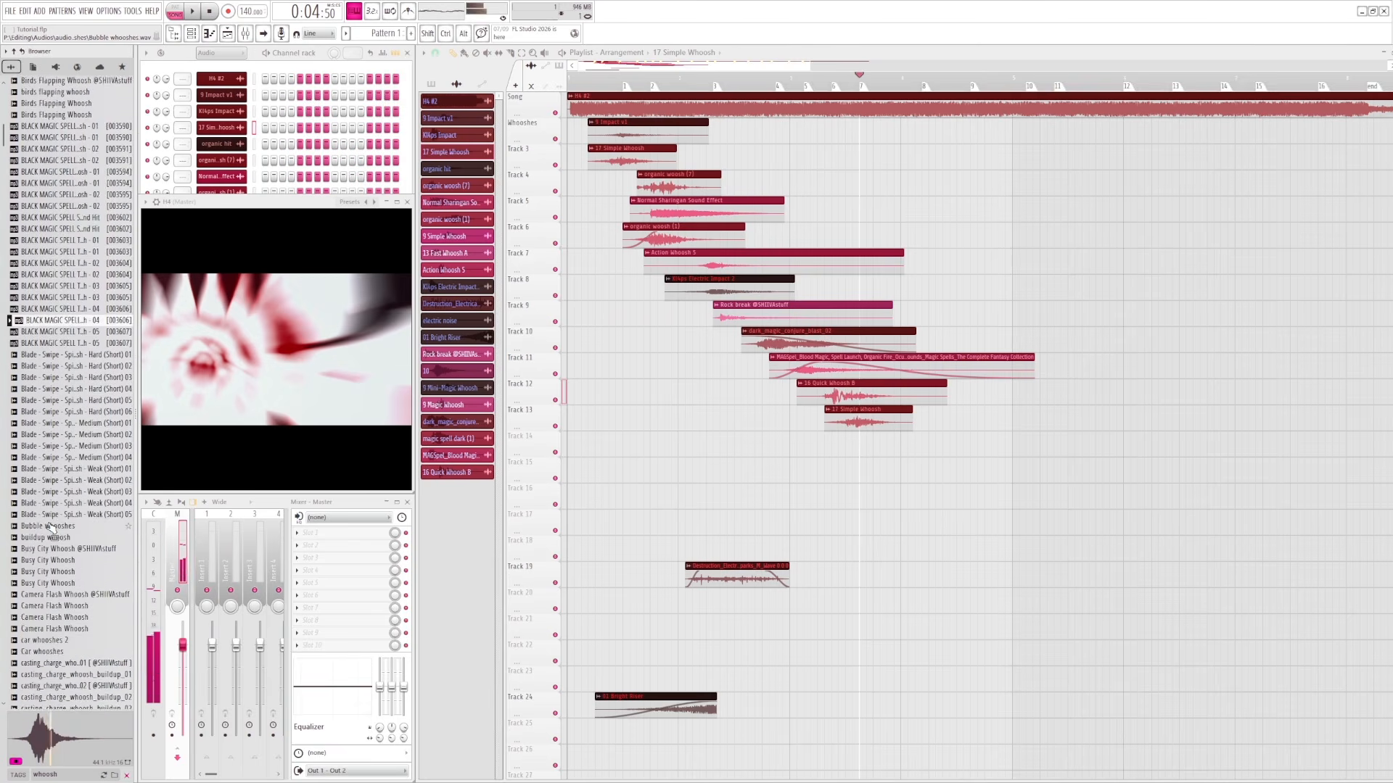
scroll(51, 529, "down", 4)
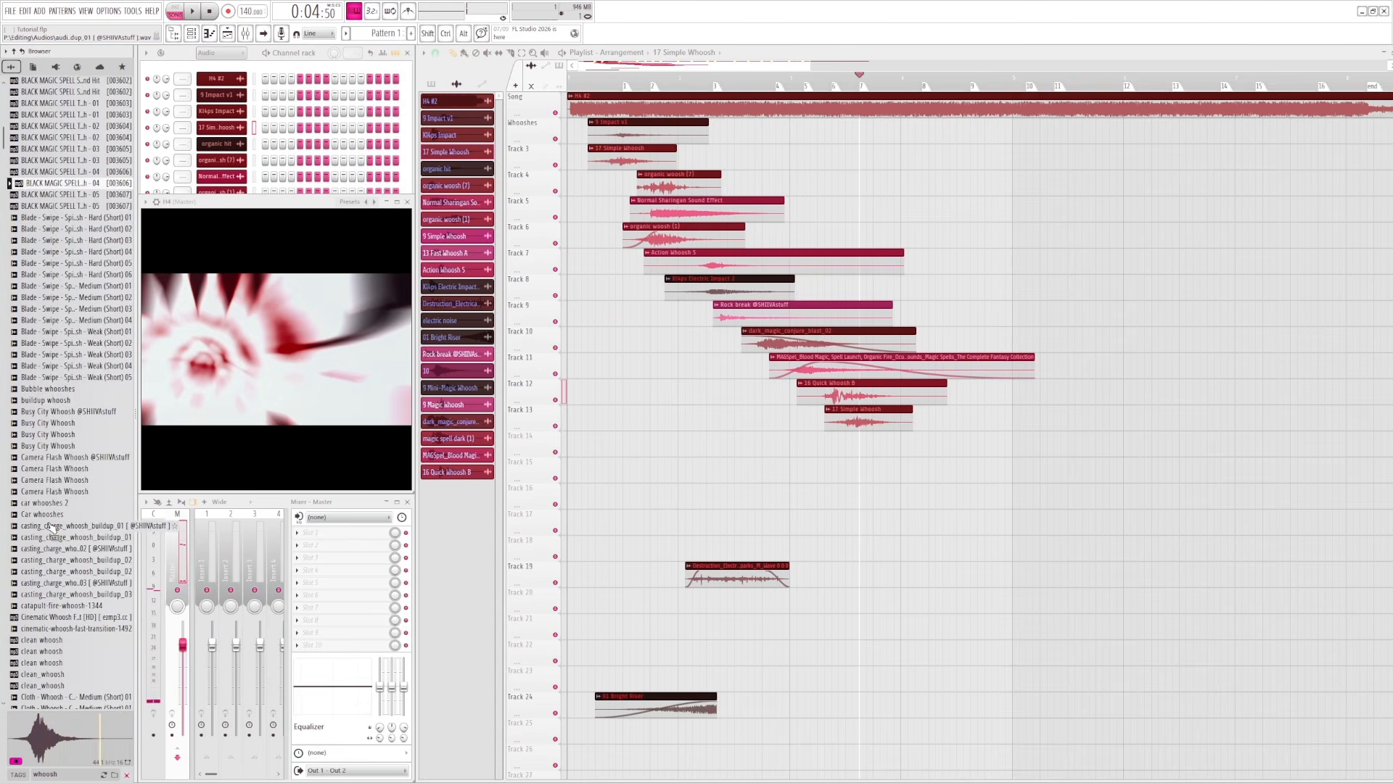
- Audition the buildup whoosh, clean whoosh, DA - Whoosh - 1 and Distant Whoosh samples
left_click(53, 400)
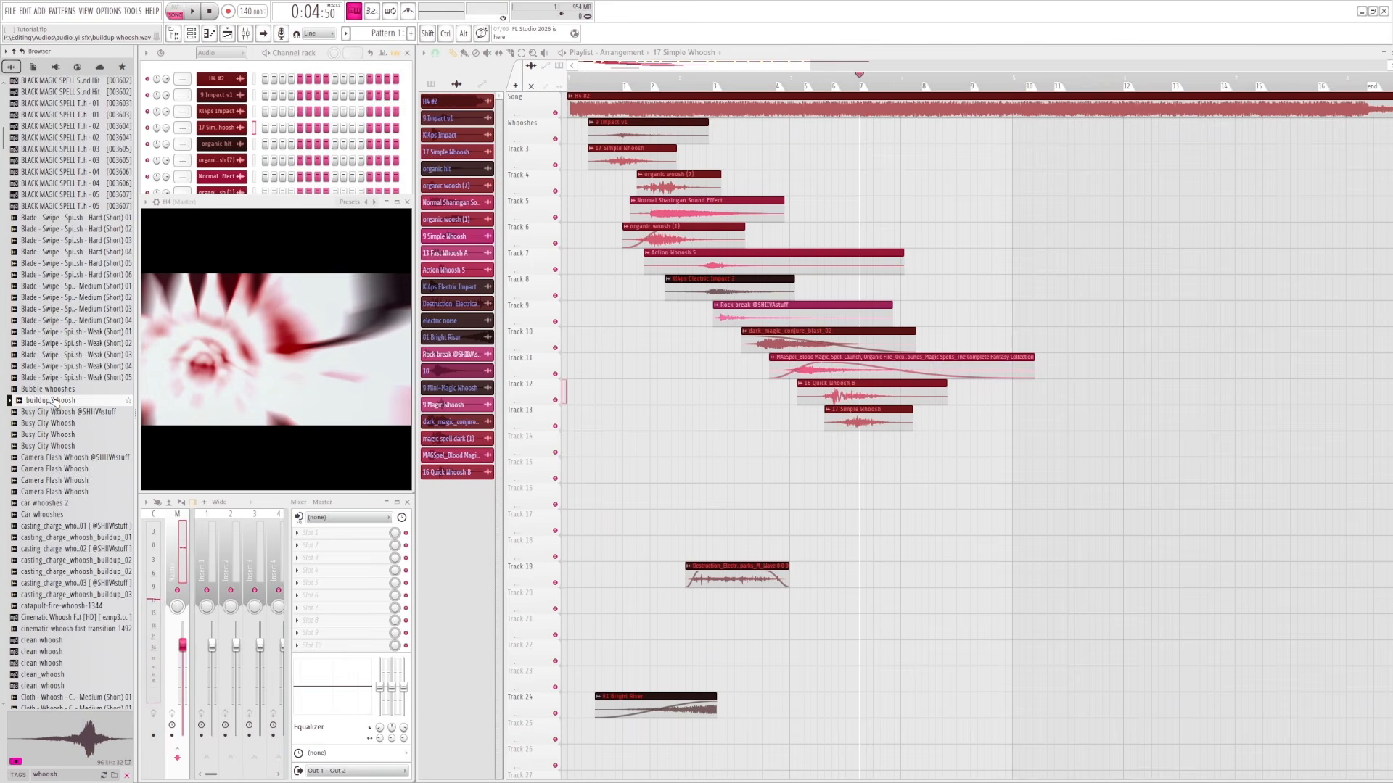
scroll(55, 402, "down", 4)
left_click(55, 504)
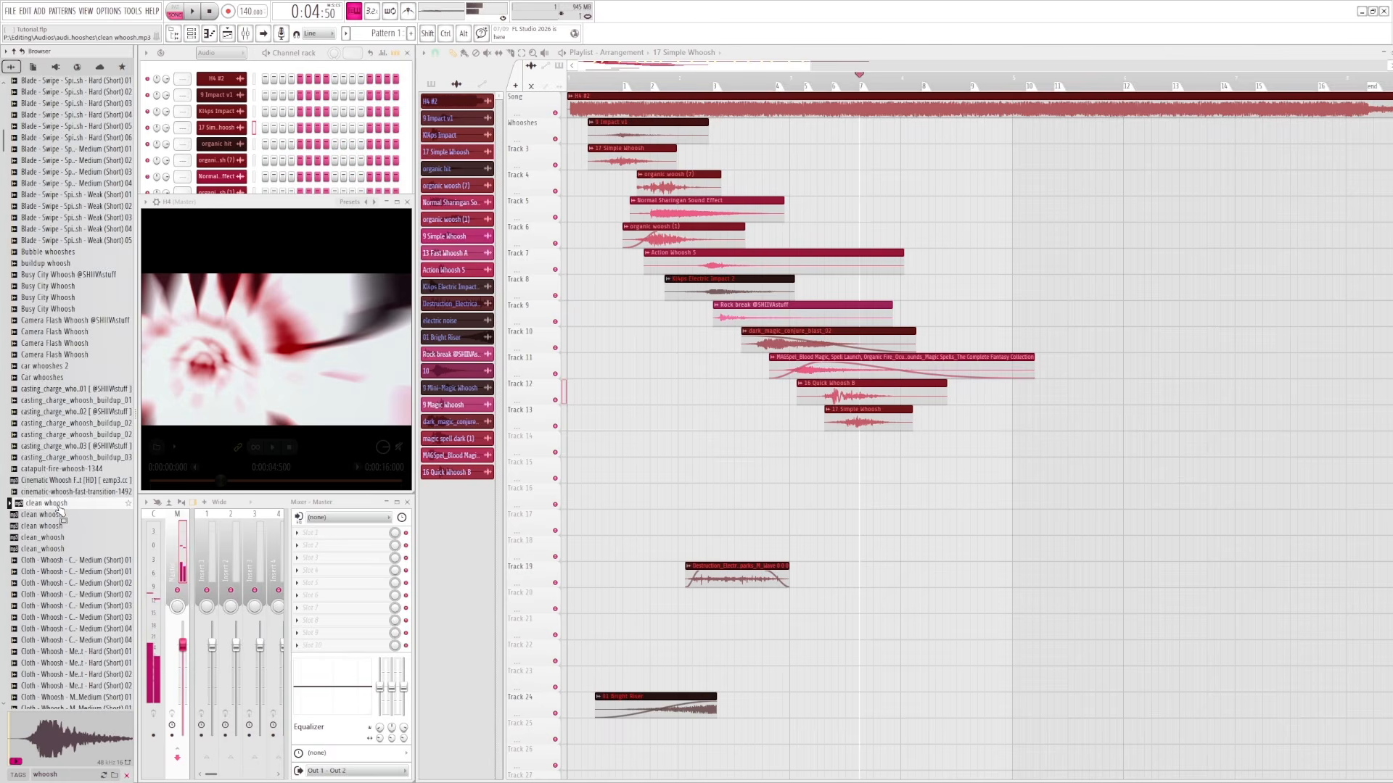
scroll(60, 511, "down", 20)
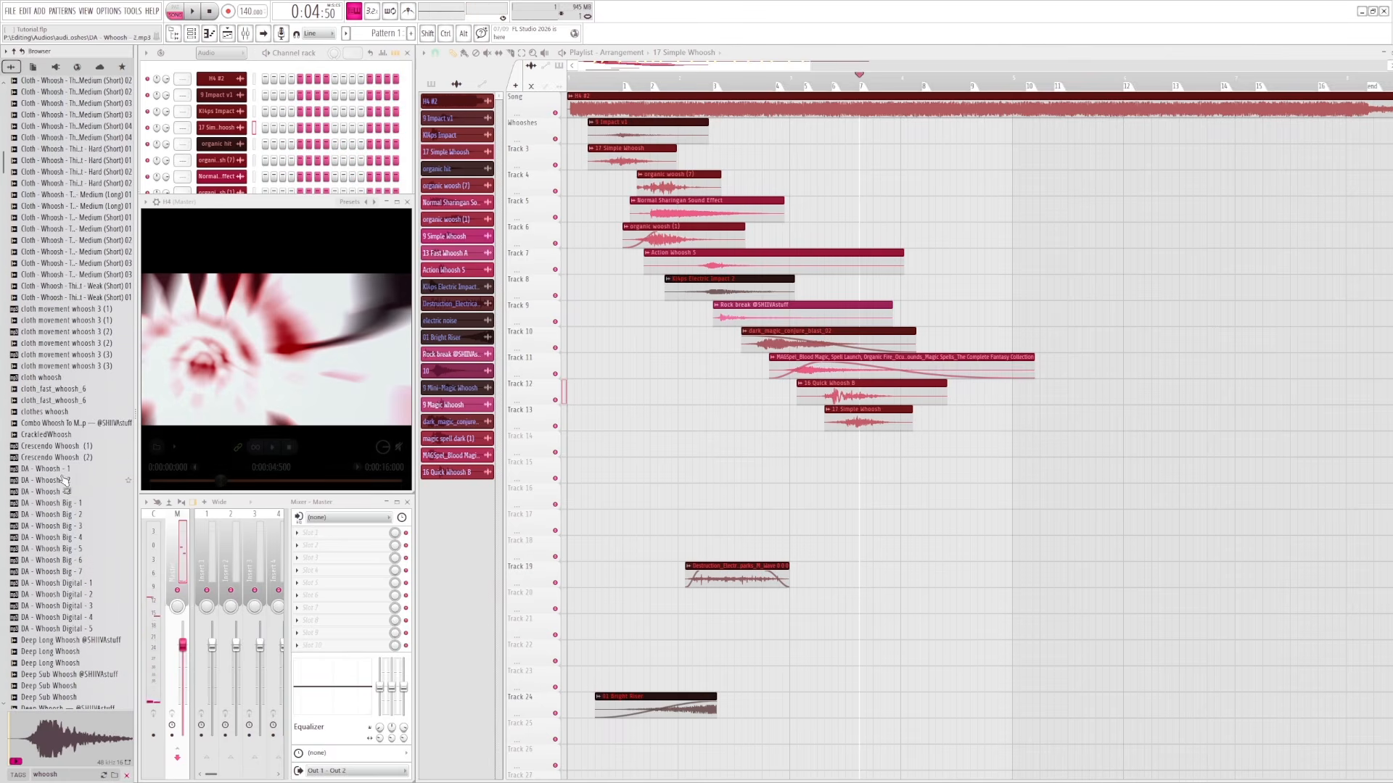
left_click(62, 470)
scroll(69, 470, "down", 10)
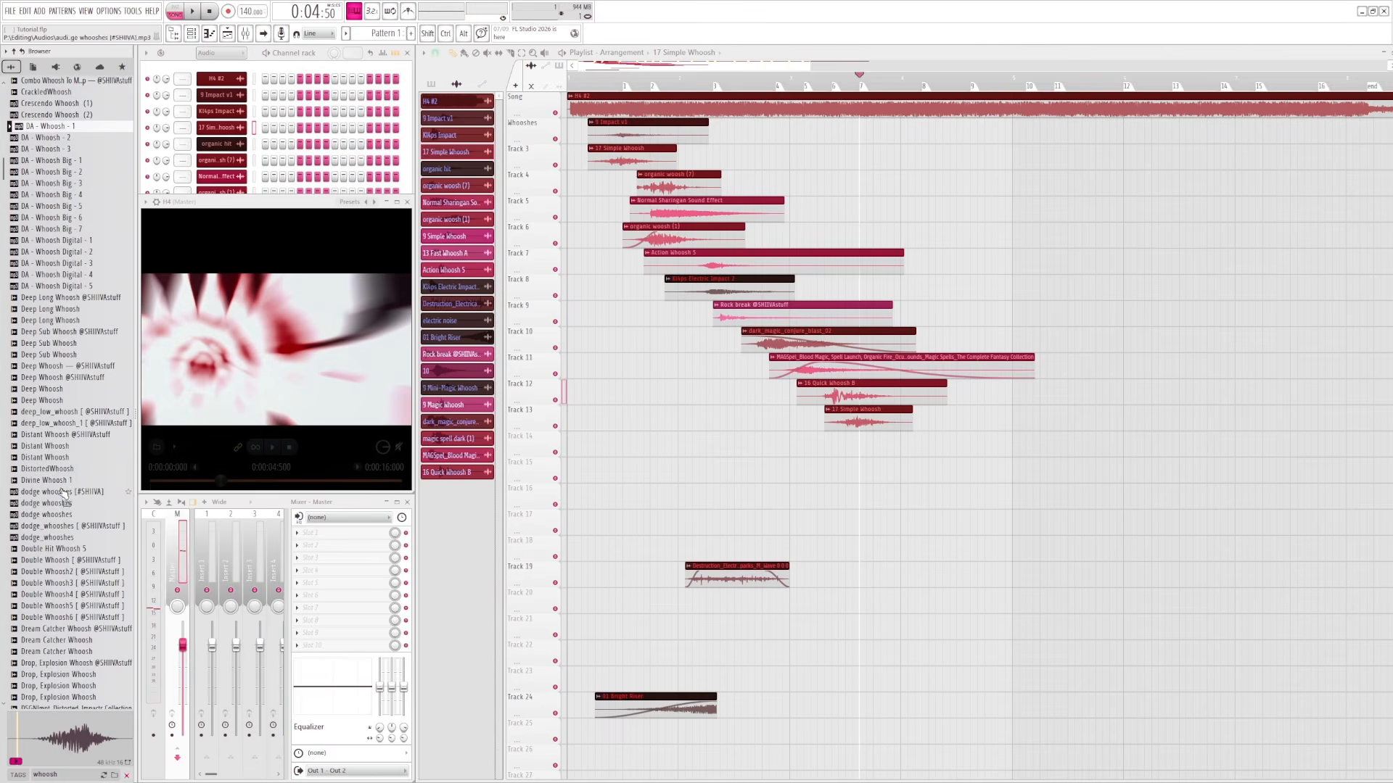
left_click(63, 449)
scroll(65, 471, "down", 17)
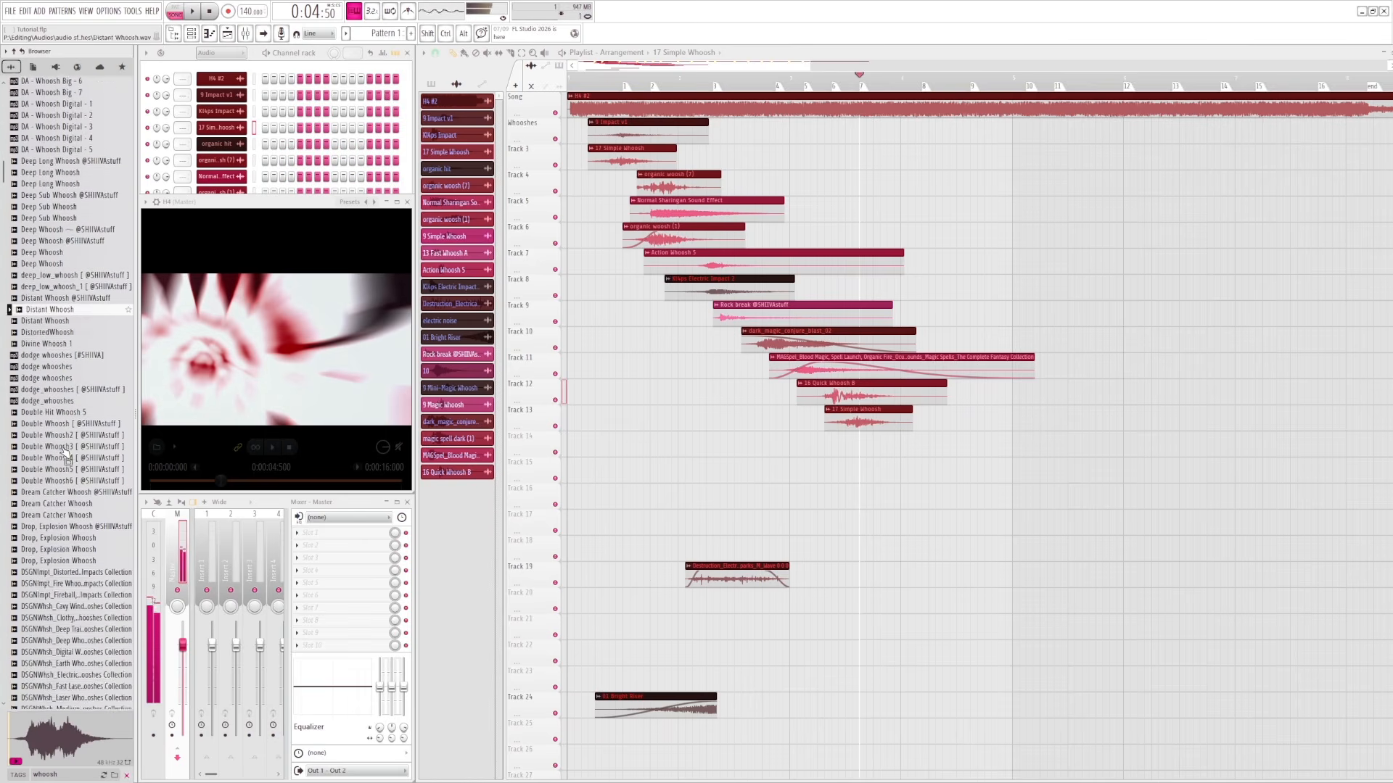
- Place an Endless Deep Whoosh clip on Track 14 with its peak at 0:04:50 and trim both ends close around the whoosh
left_click(67, 502)
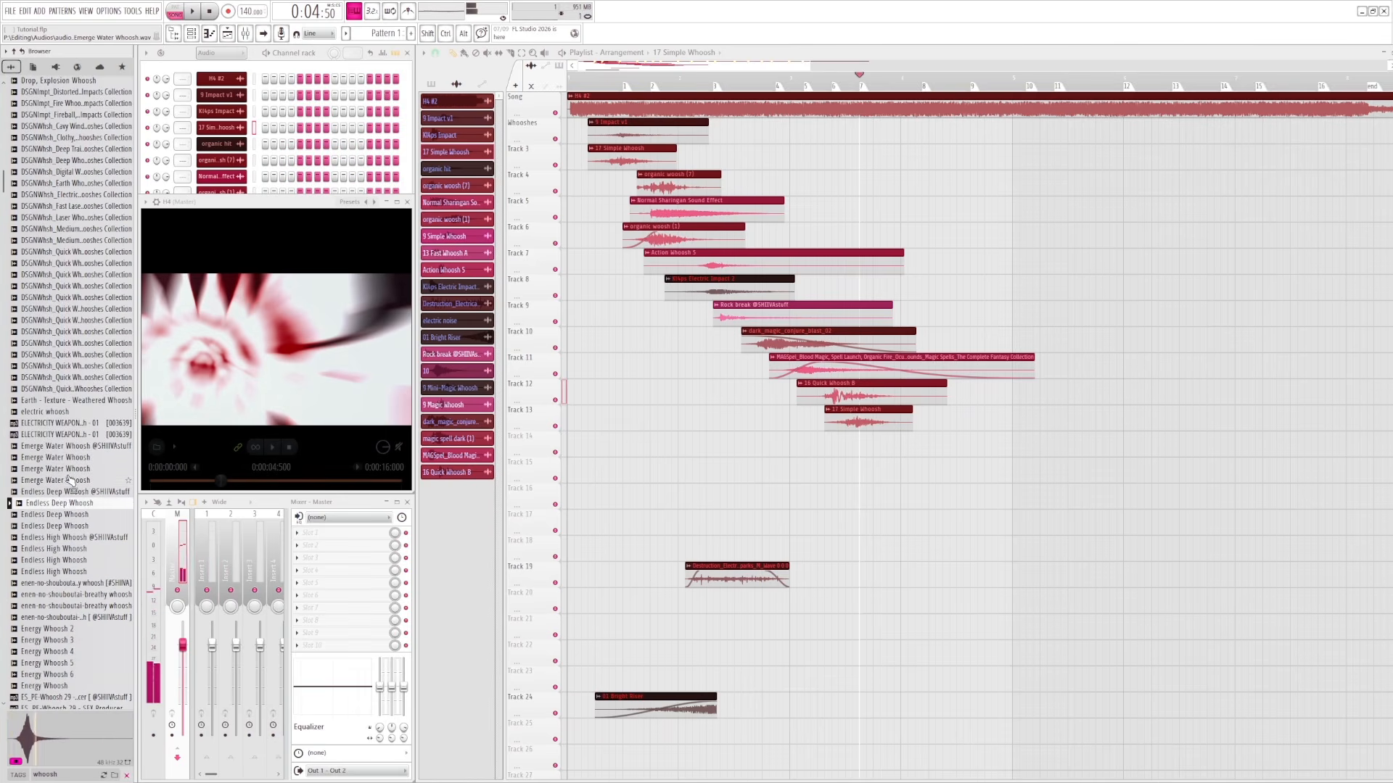
left_click_drag(67, 503, 767, 444)
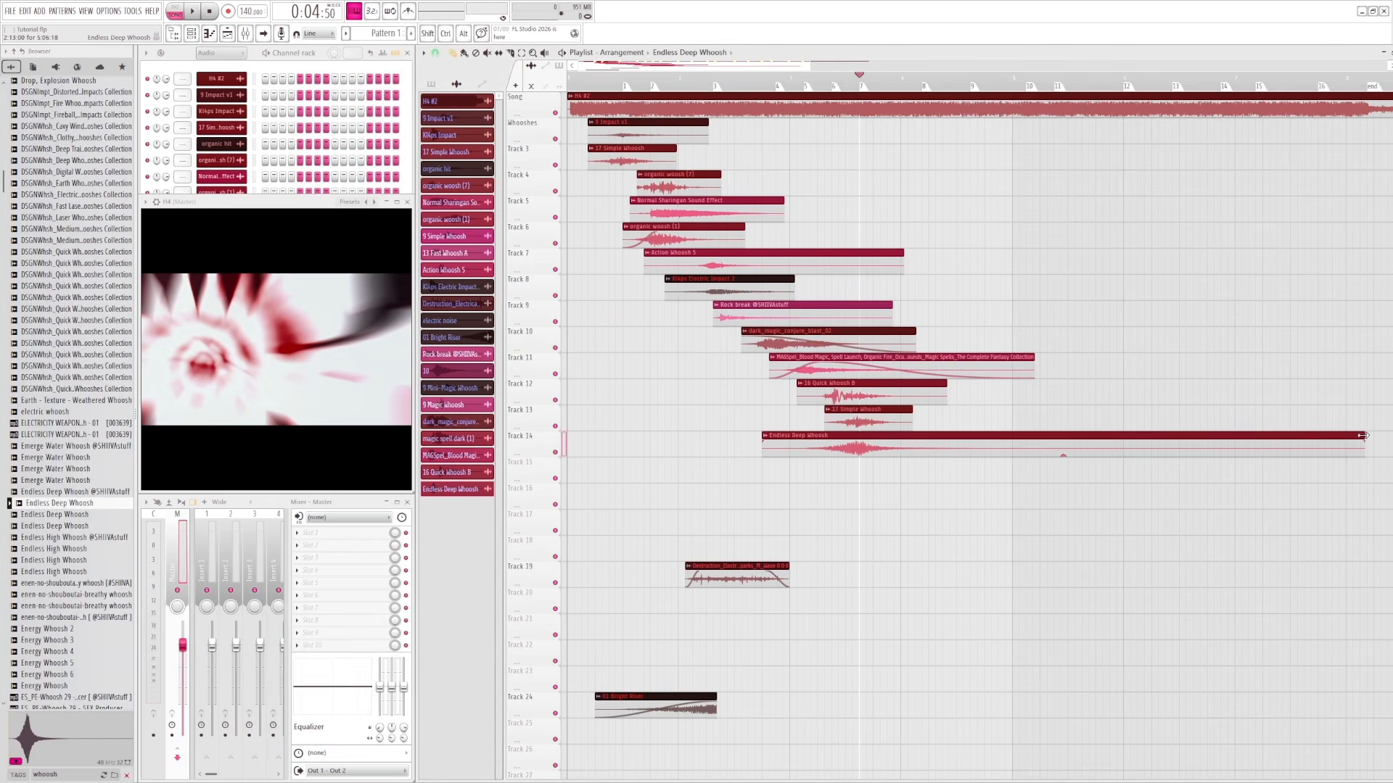
left_click_drag(1364, 436, 942, 433)
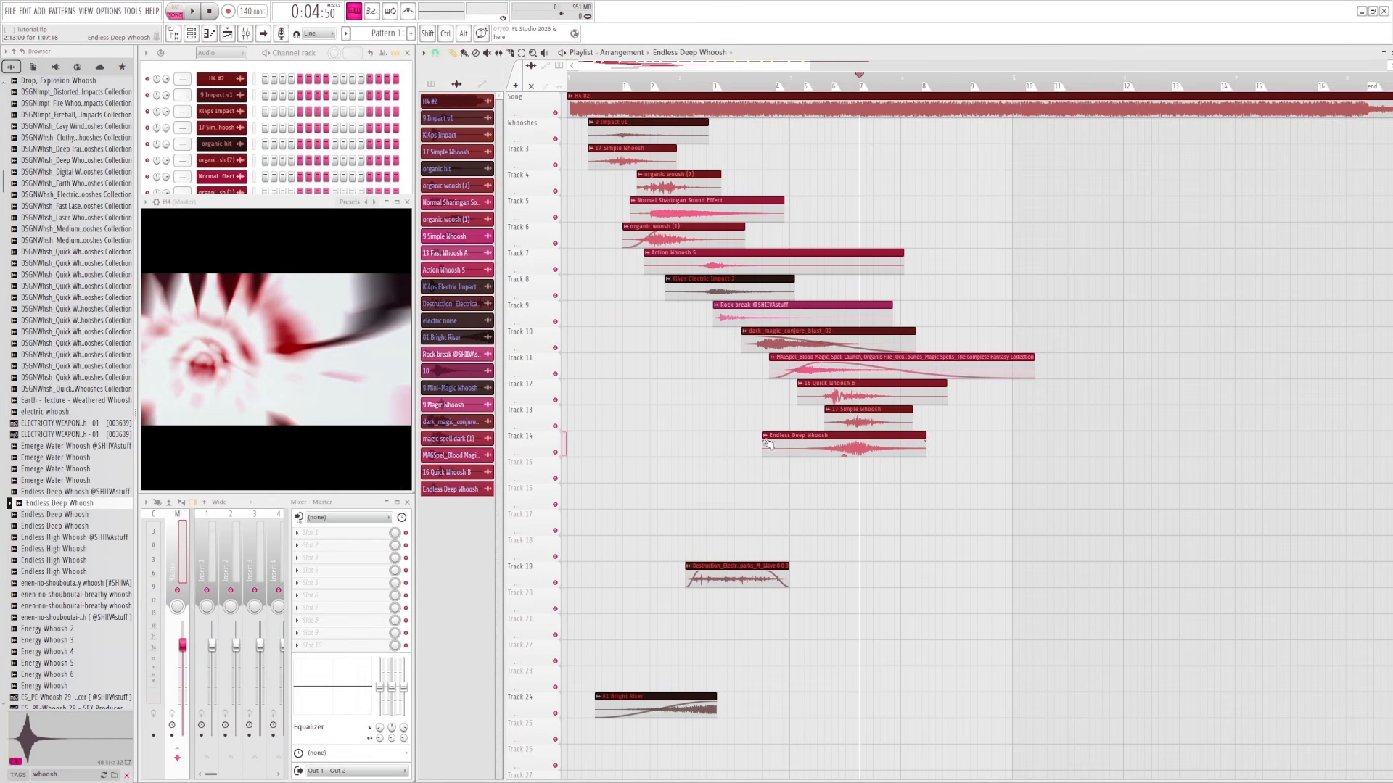
left_click_drag(765, 437, 780, 434)
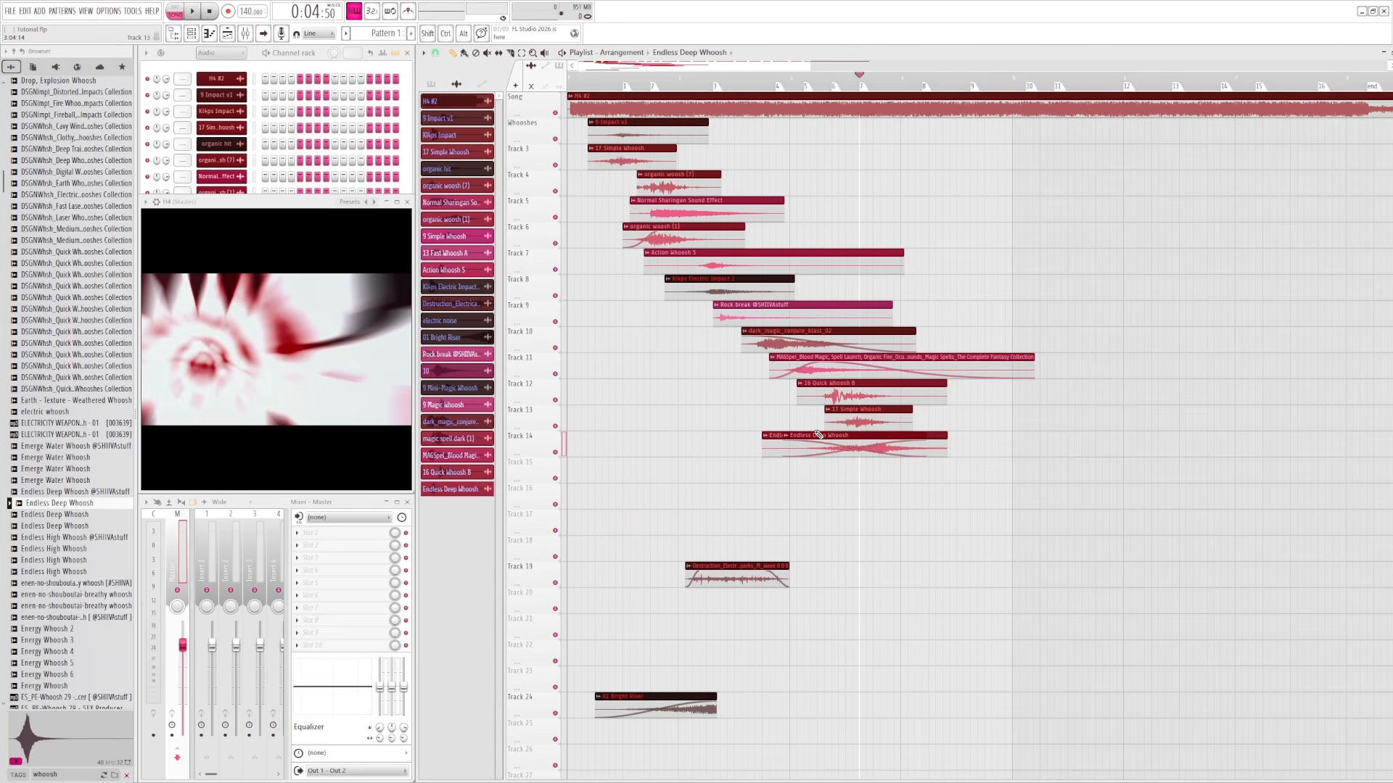
right_click(818, 435)
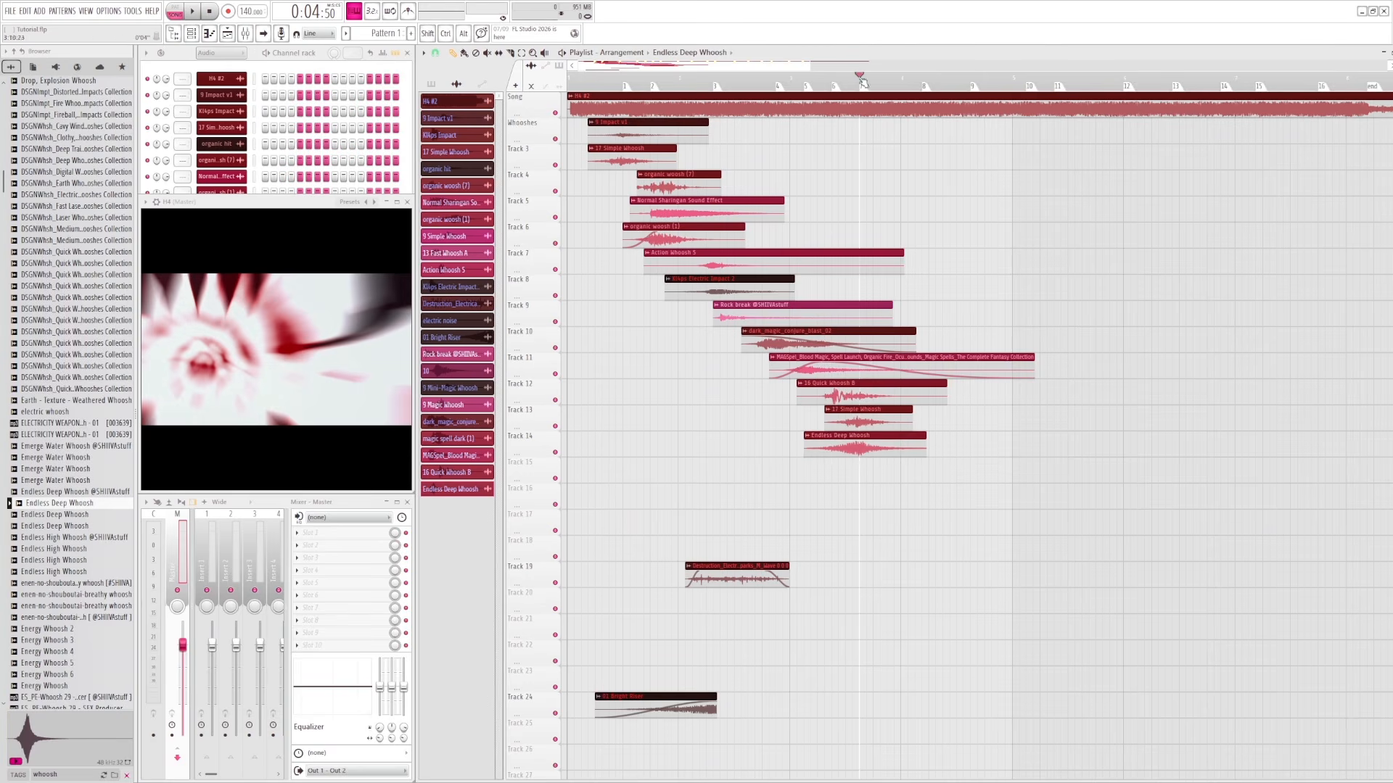
- Play the section around 0:04:50 and lower the gain of the Endless Deep Whoosh and 17 Simple Whoosh clips
key("space")
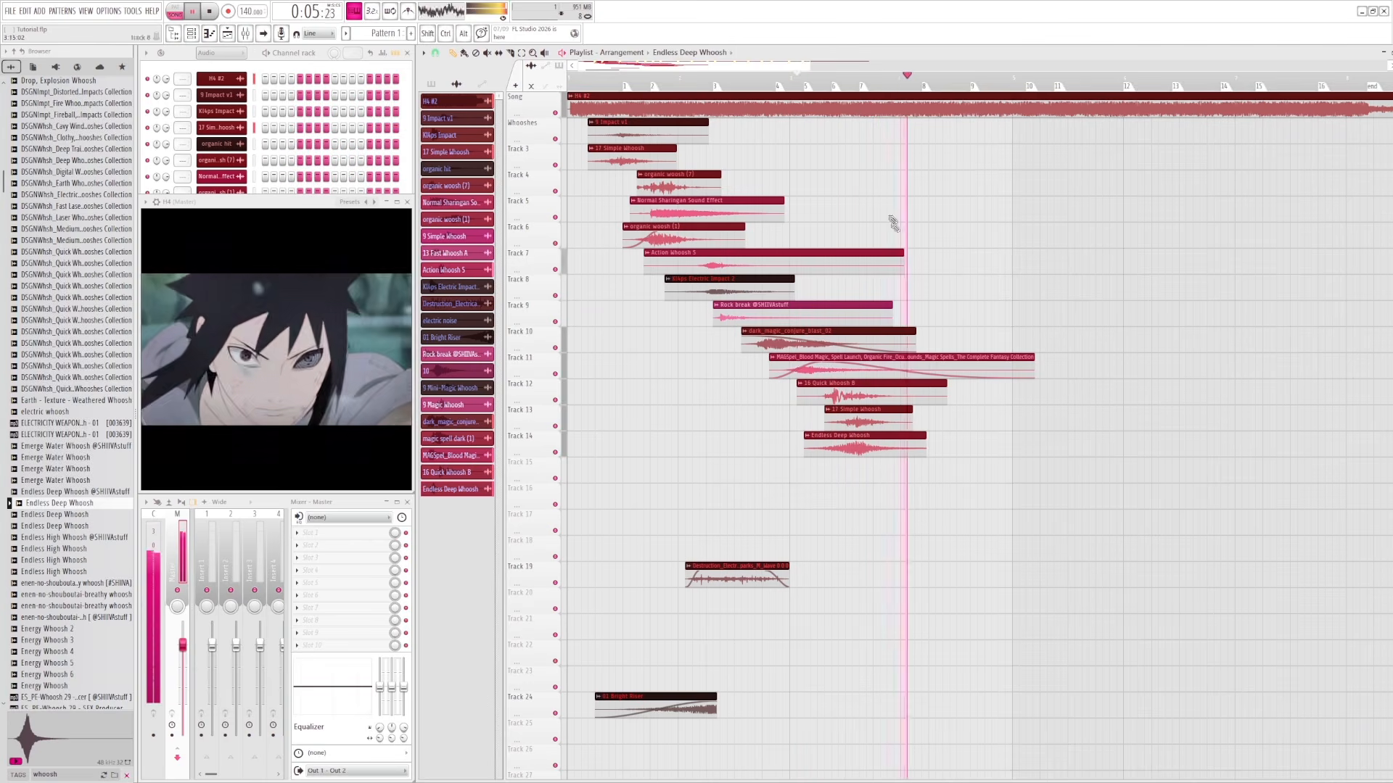
key("space")
key("space")
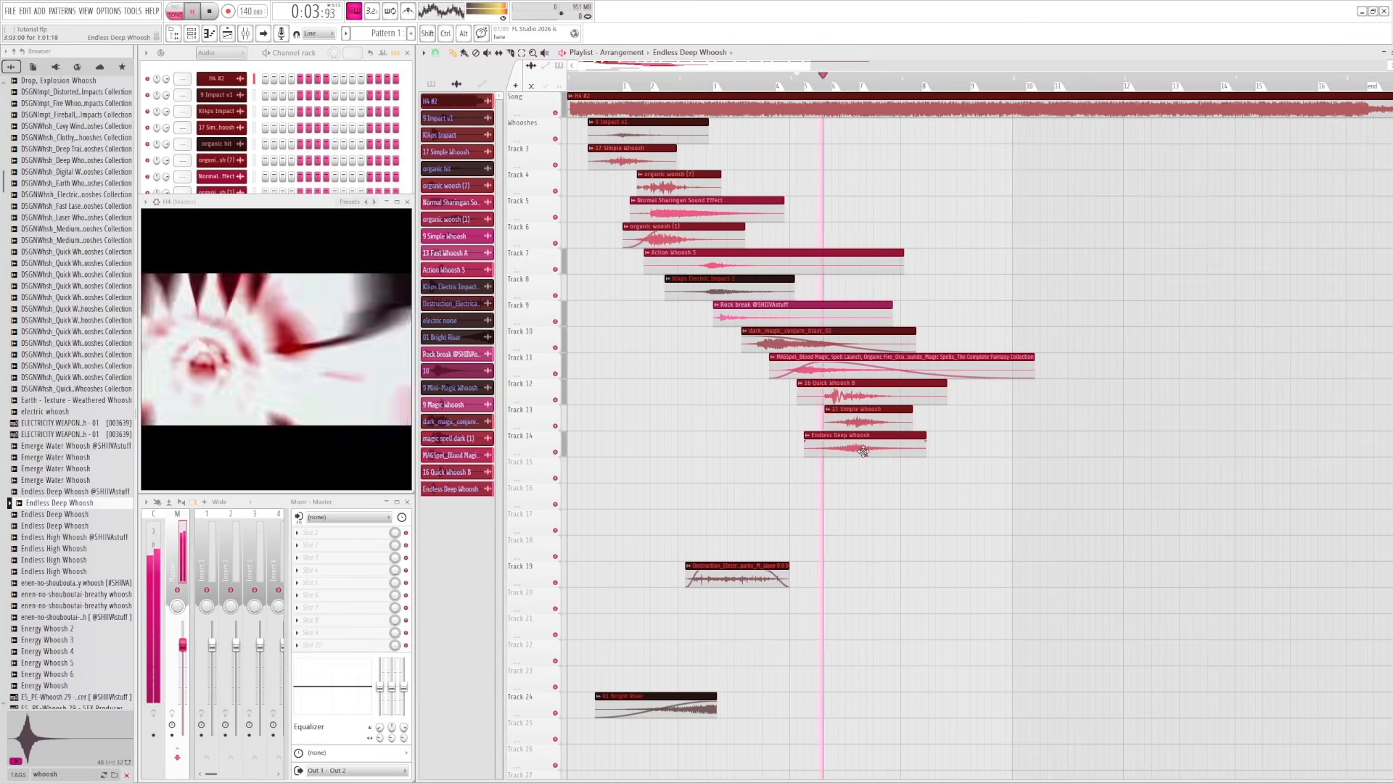
key("space")
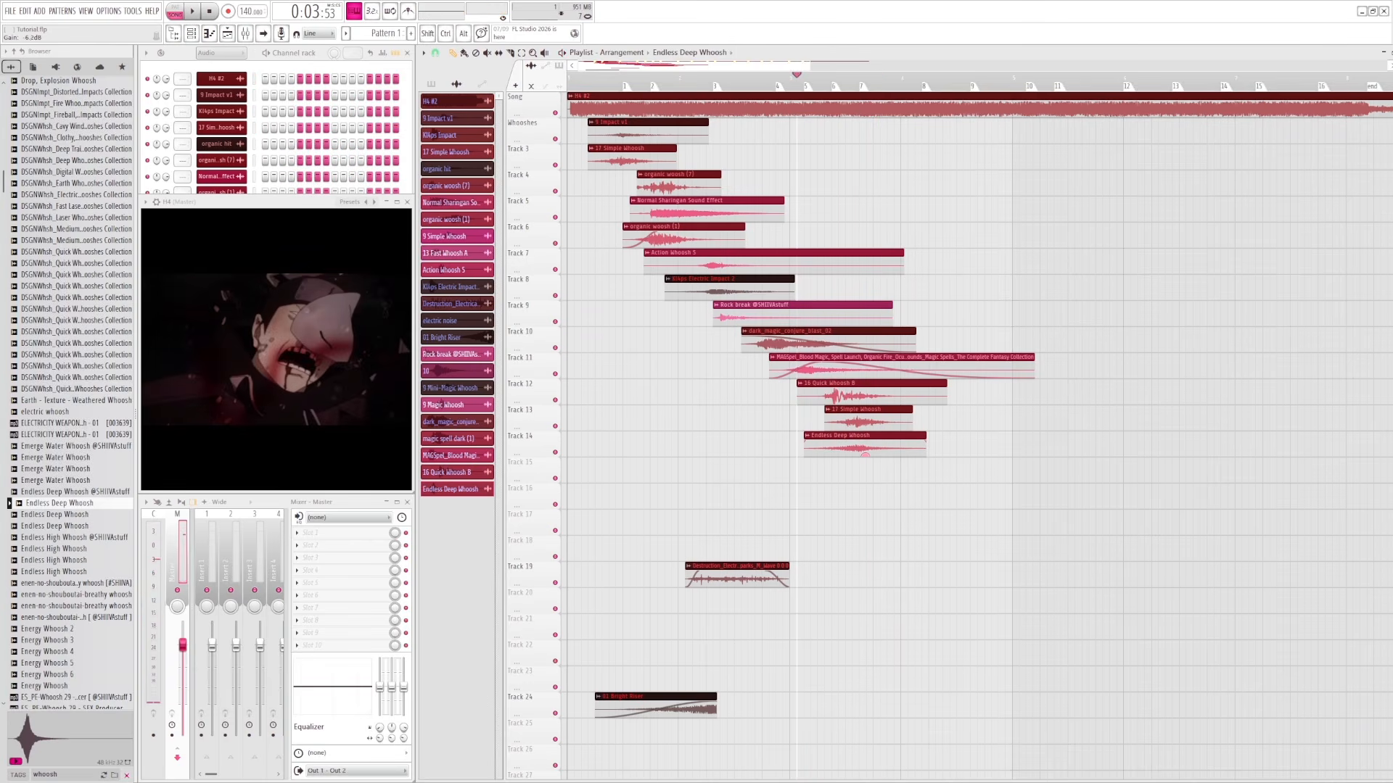
key("space")
key("space")
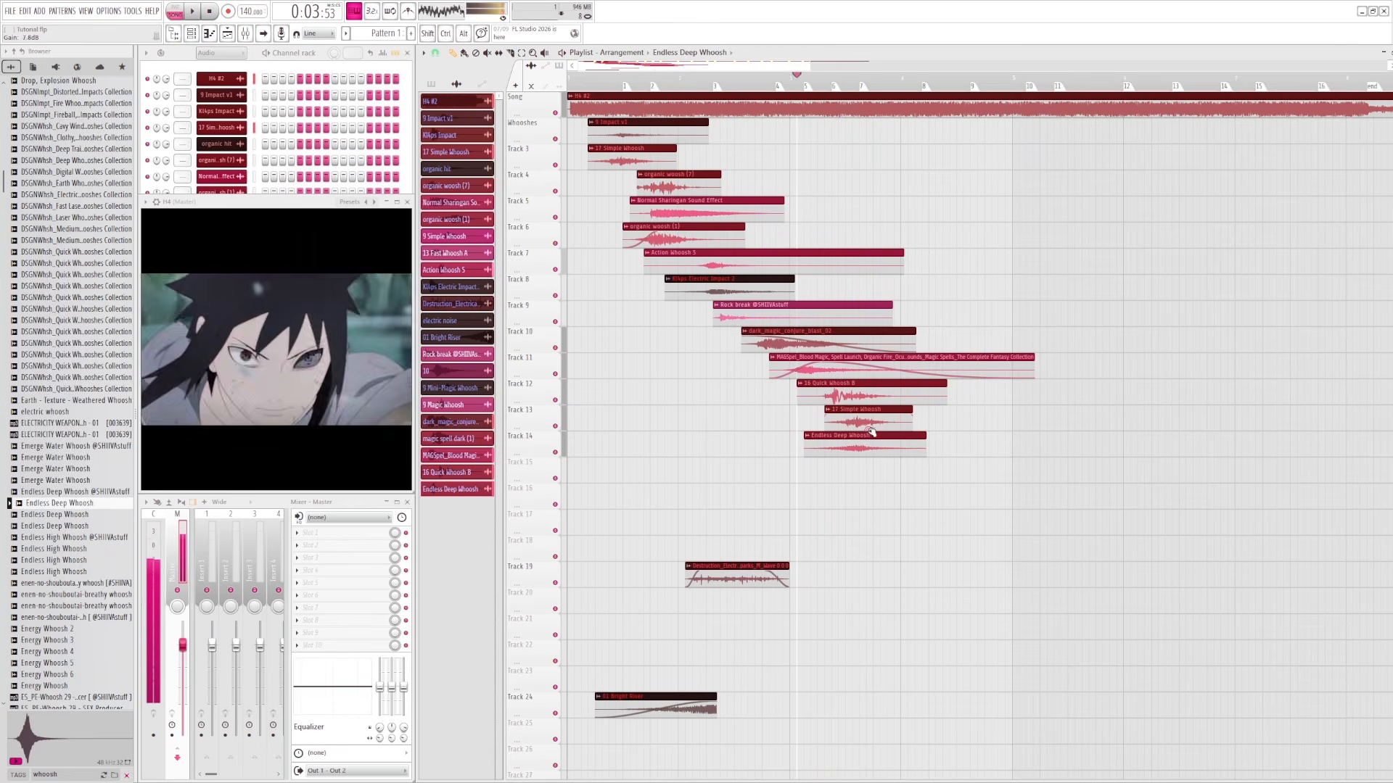
key("space")
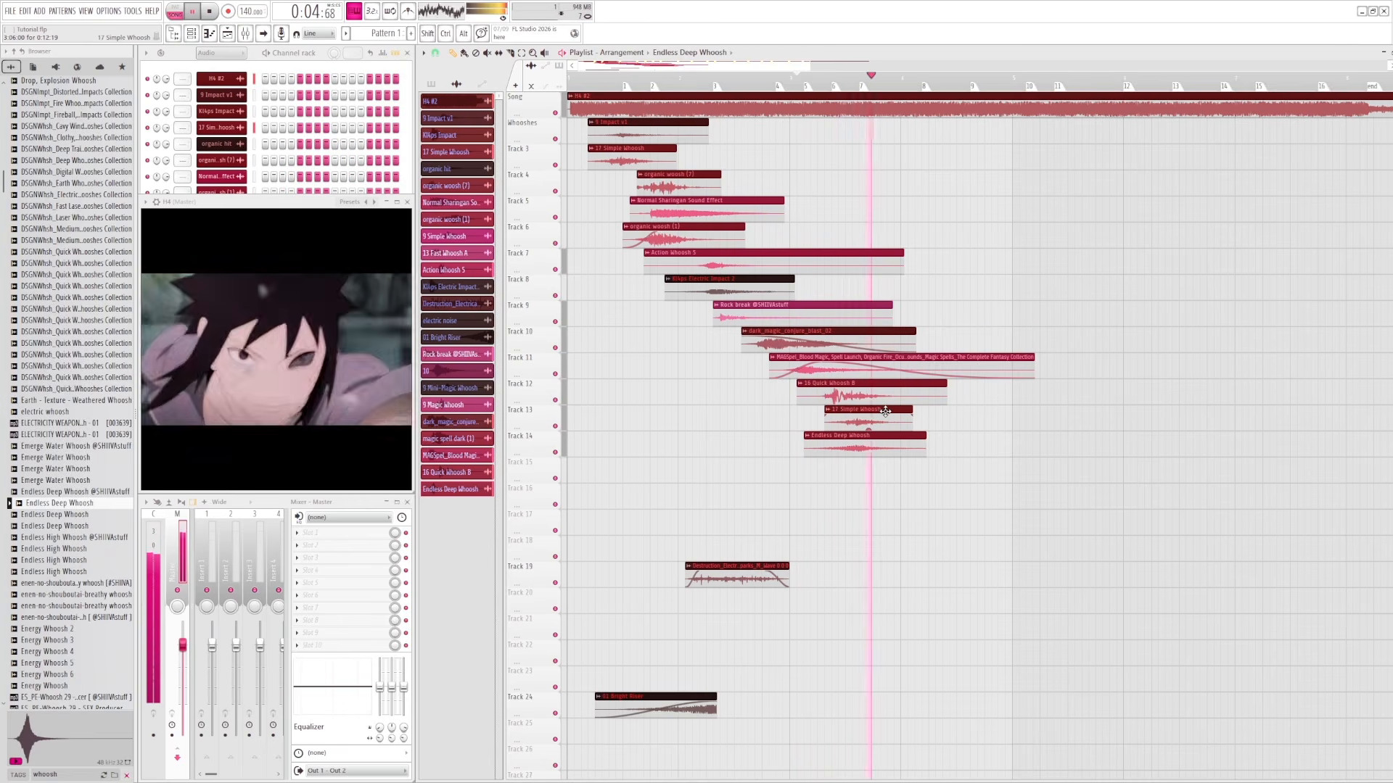
- Replay the section leading into 0:04:50 from several starting points to check the blend of the Track 13 and Track 14 whooshes
left_click(842, 82)
left_click(821, 81)
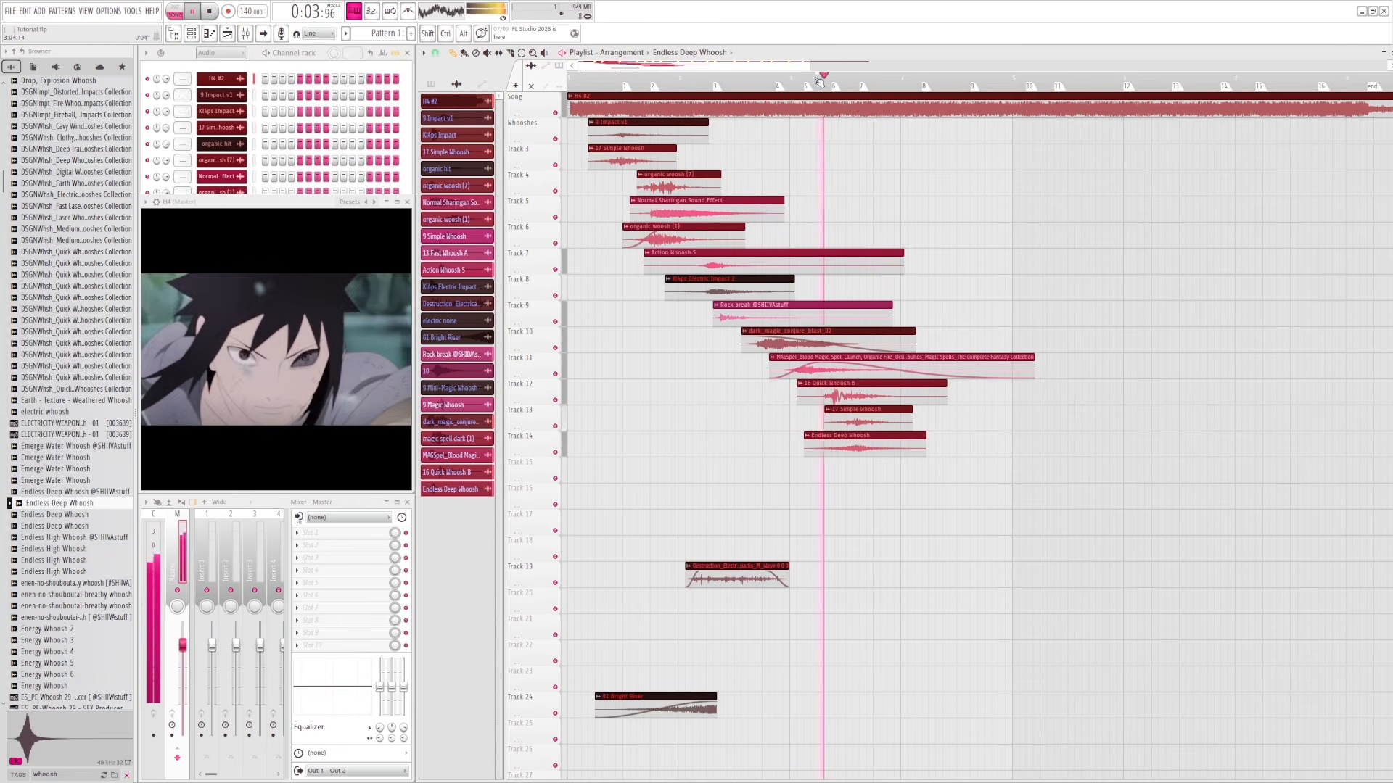
left_click(845, 79)
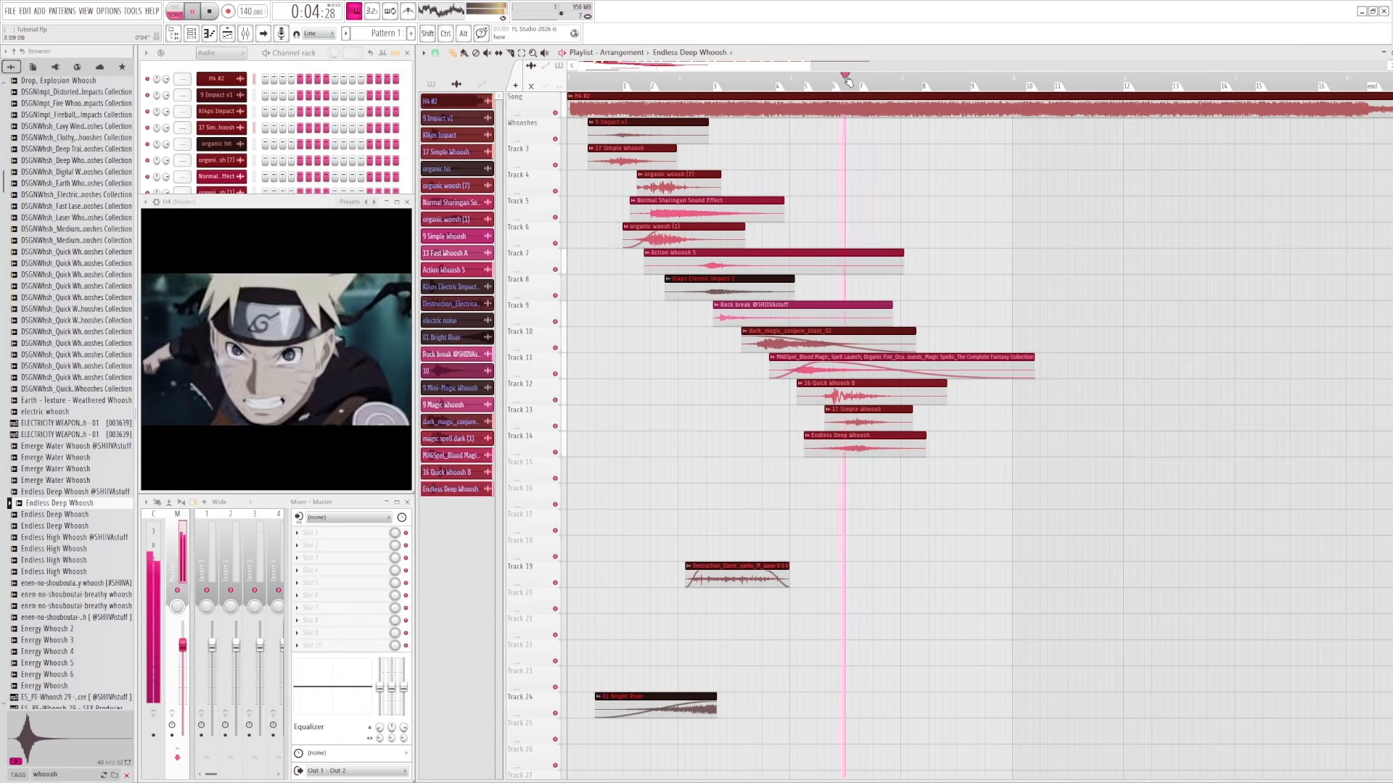
key("space")
key("space")
left_click(820, 79)
left_click(820, 78)
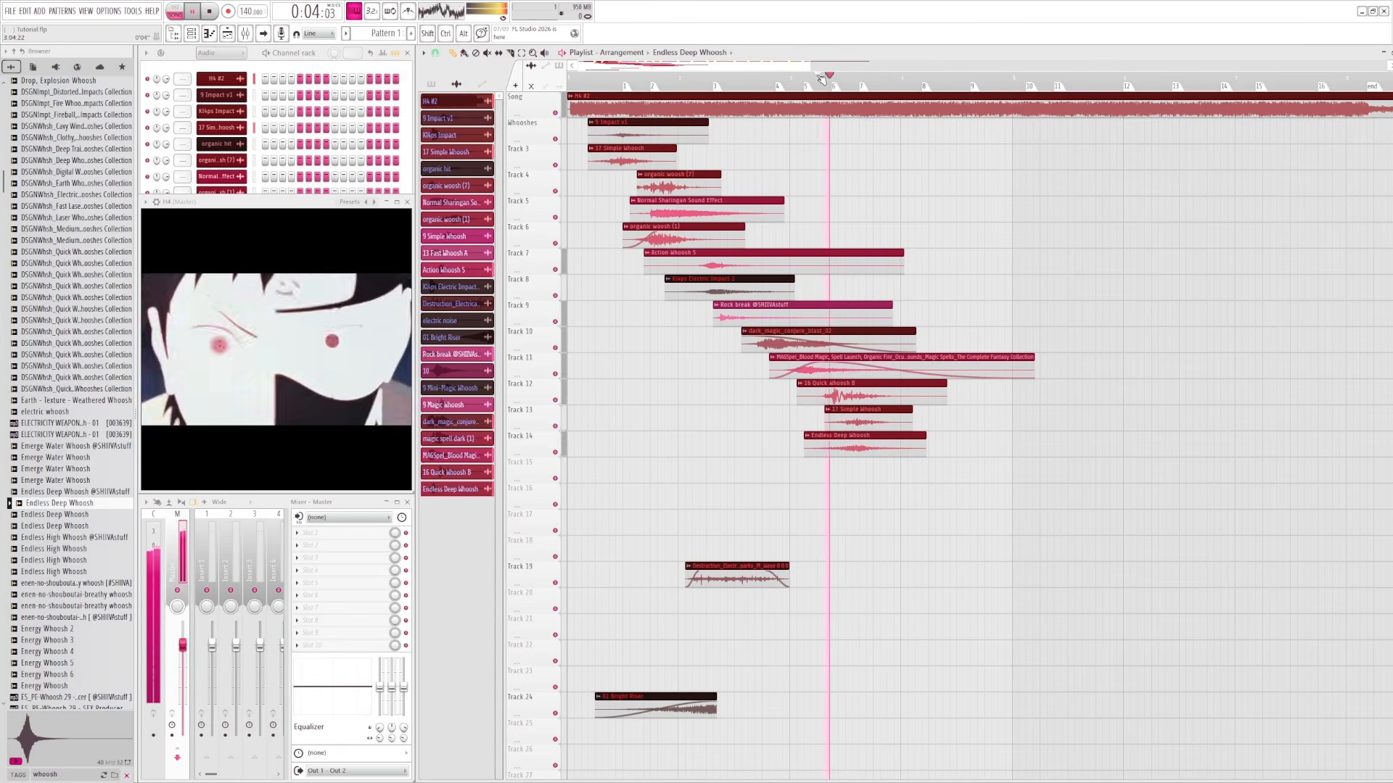
- Try the section without the 17 Simple Whoosh clip on Track 13, and restore the clip
left_click(824, 80)
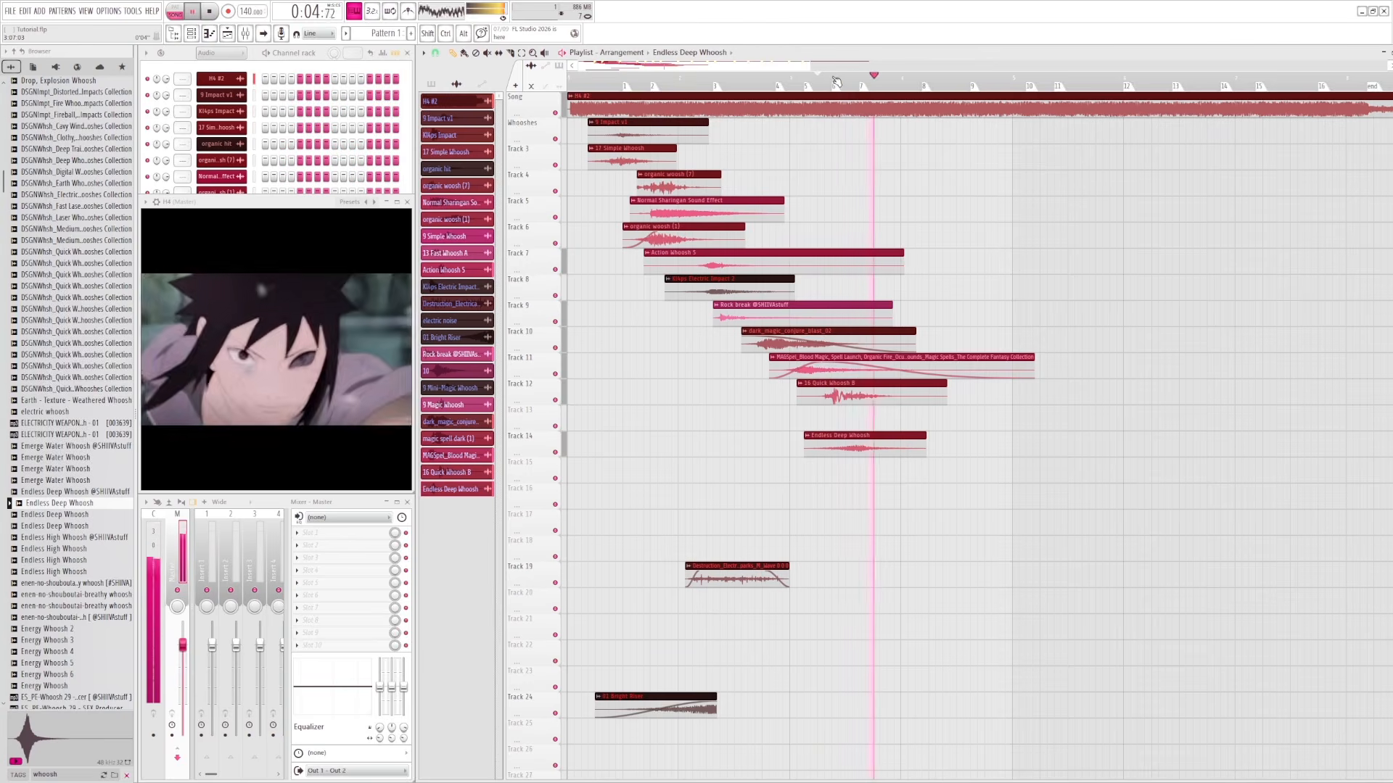
key("space")
key("ctrl+z")
- Try the section with the Endless Deep Whoosh clip deleted from Track 14 and the 17 Simple Whoosh clip's gain raised
right_click(887, 440)
key("space")
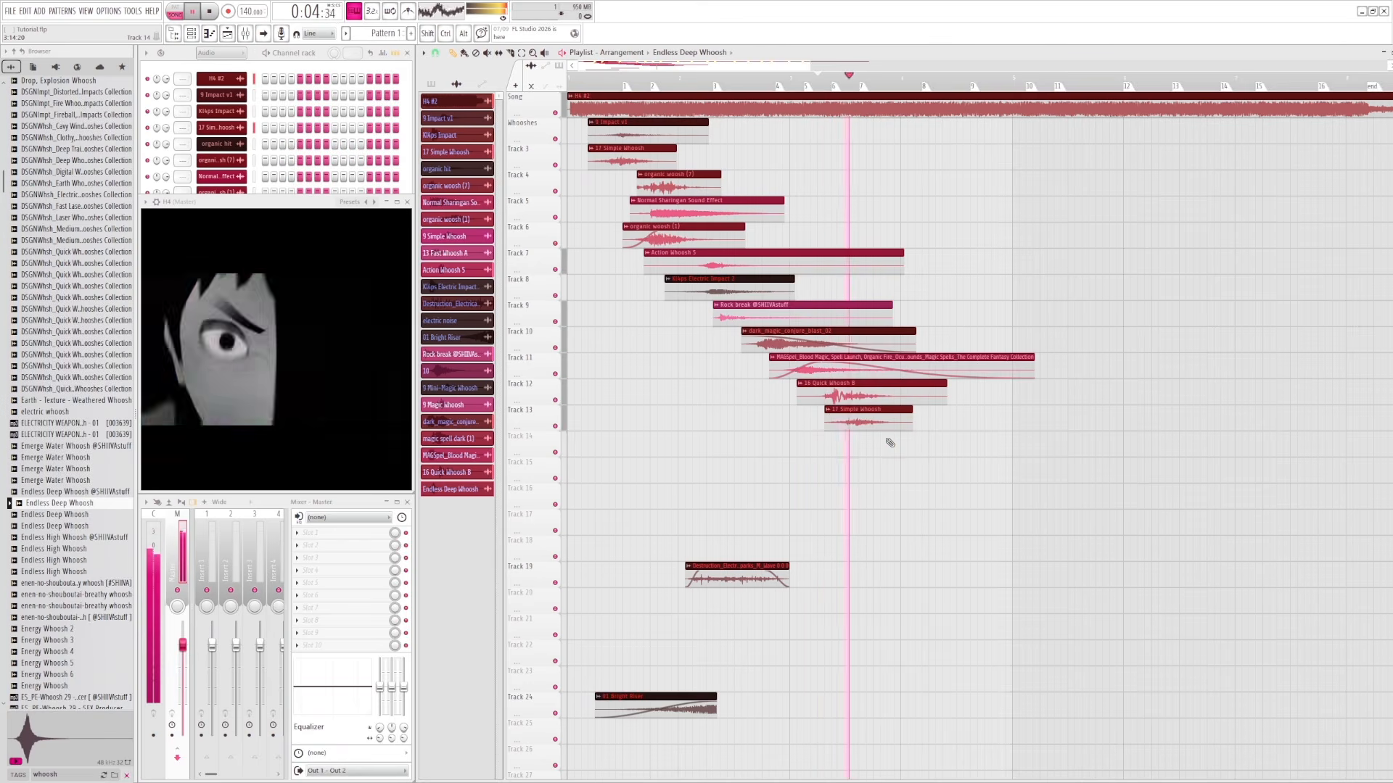
key("space")
left_click(865, 413)
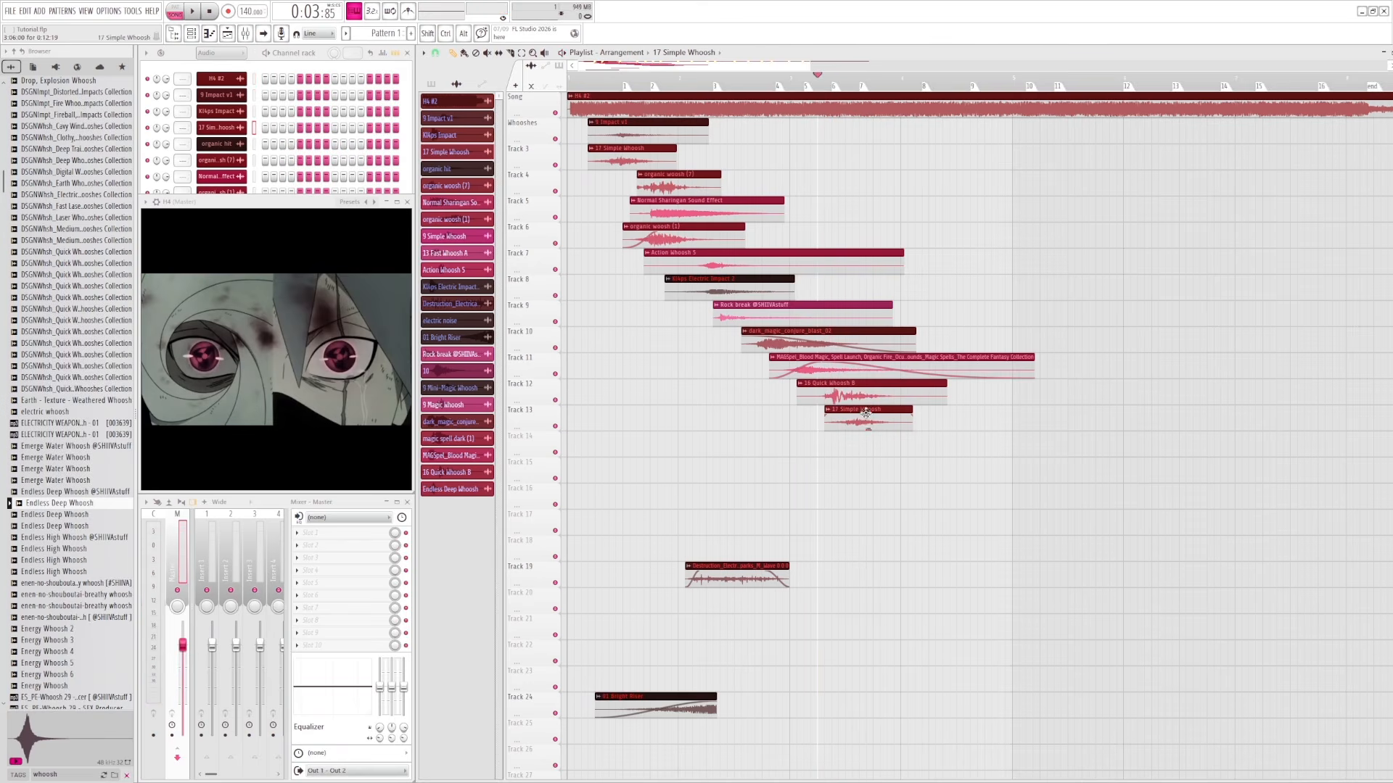
key("space")
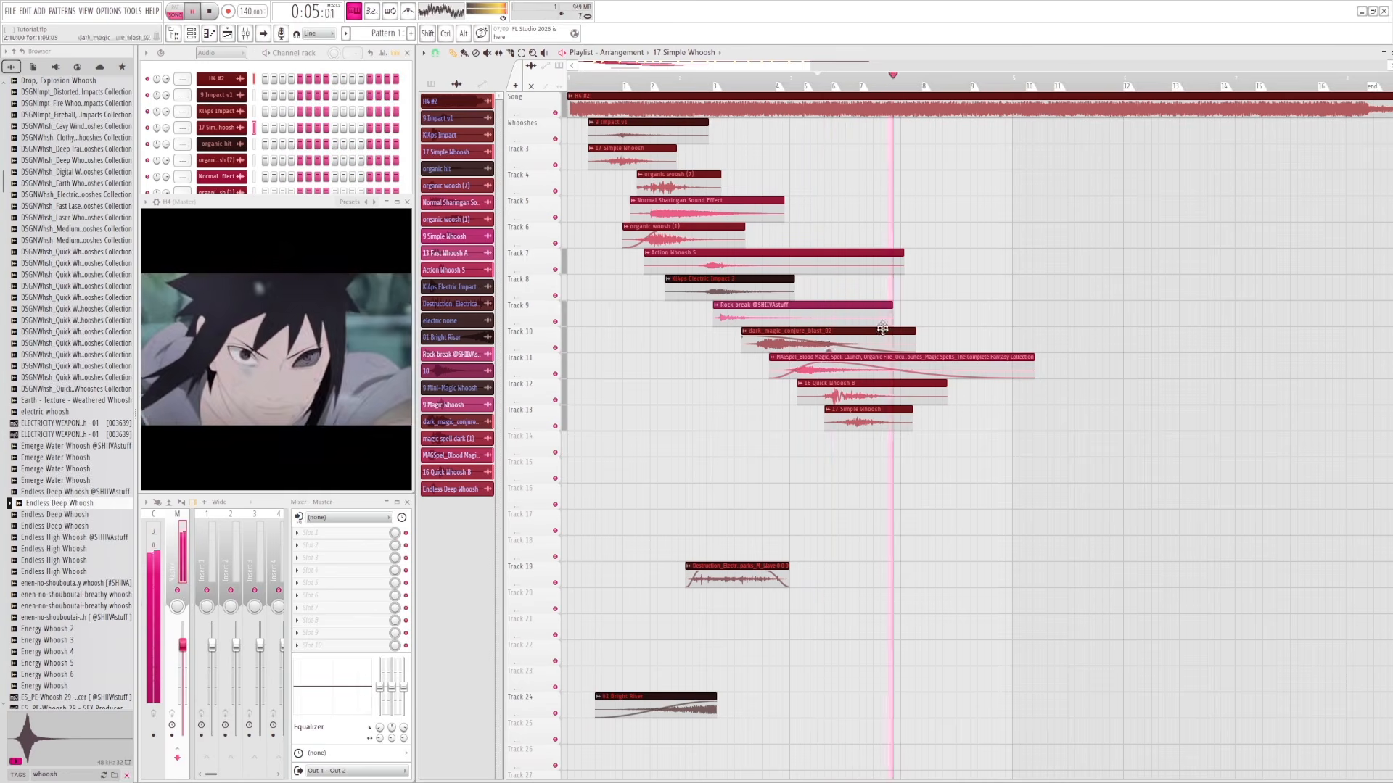
- Undo the 17 Simple Whoosh gain change and the Endless Deep Whoosh deletion, and replay the section
left_click(863, 80)
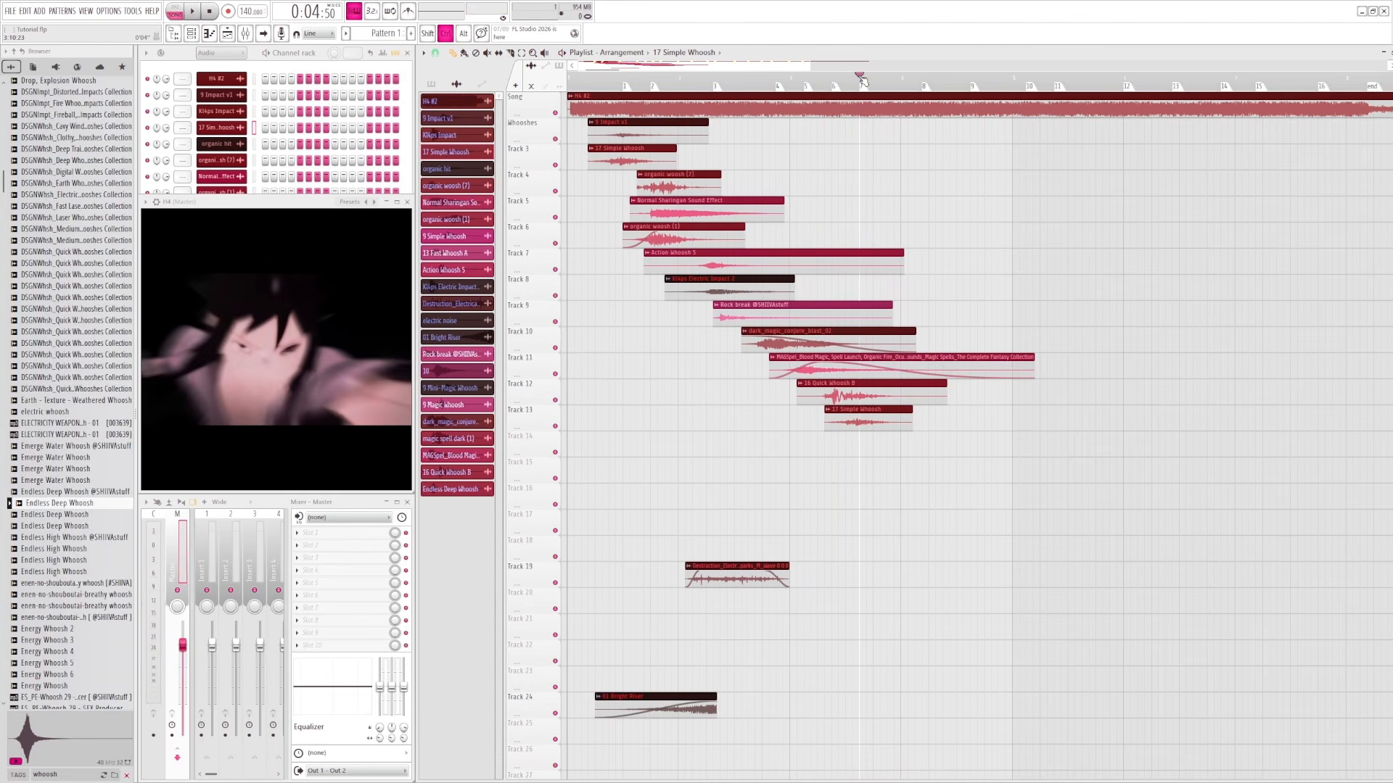
key("ctrl+z")
key("space")
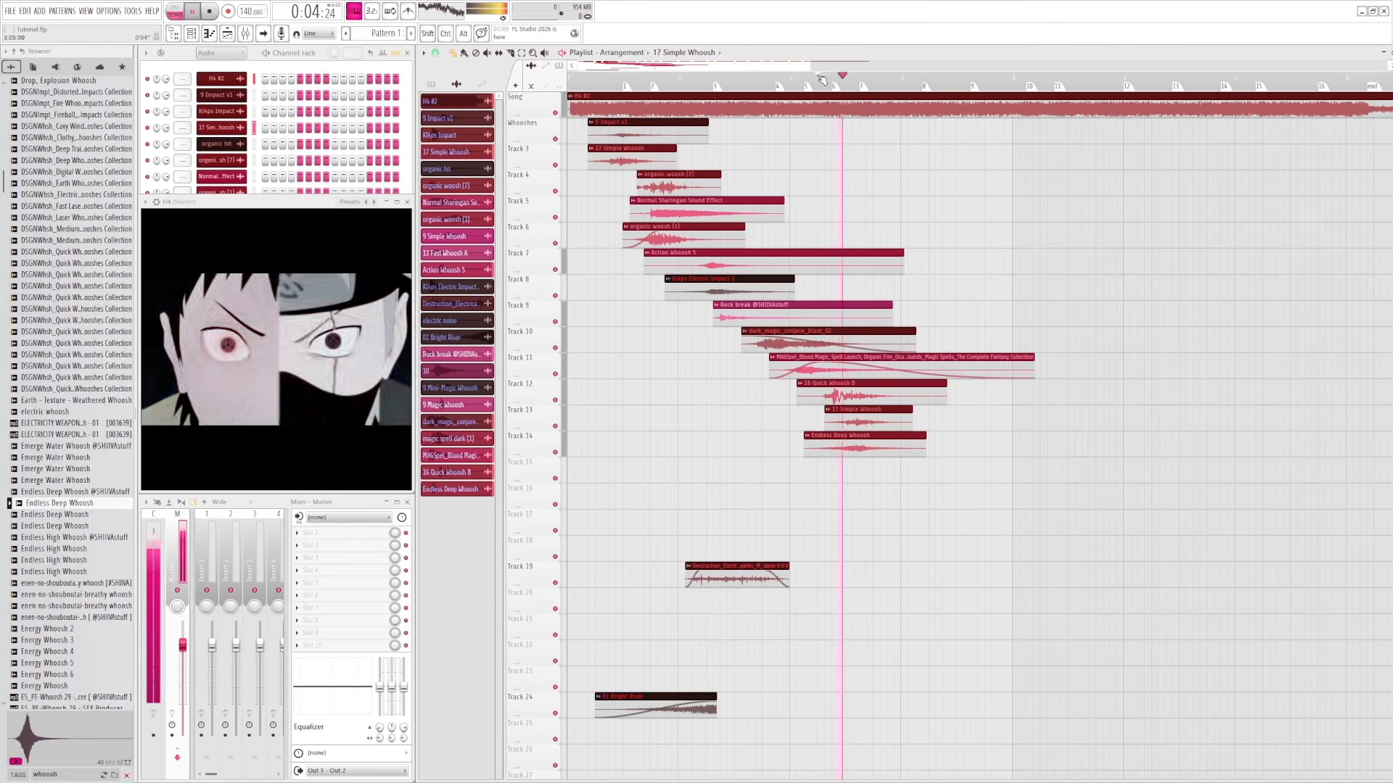
- Replay the section leading into 0:04:50 to check the Track 13 and Track 14 whooshes, and save the project
key("space")
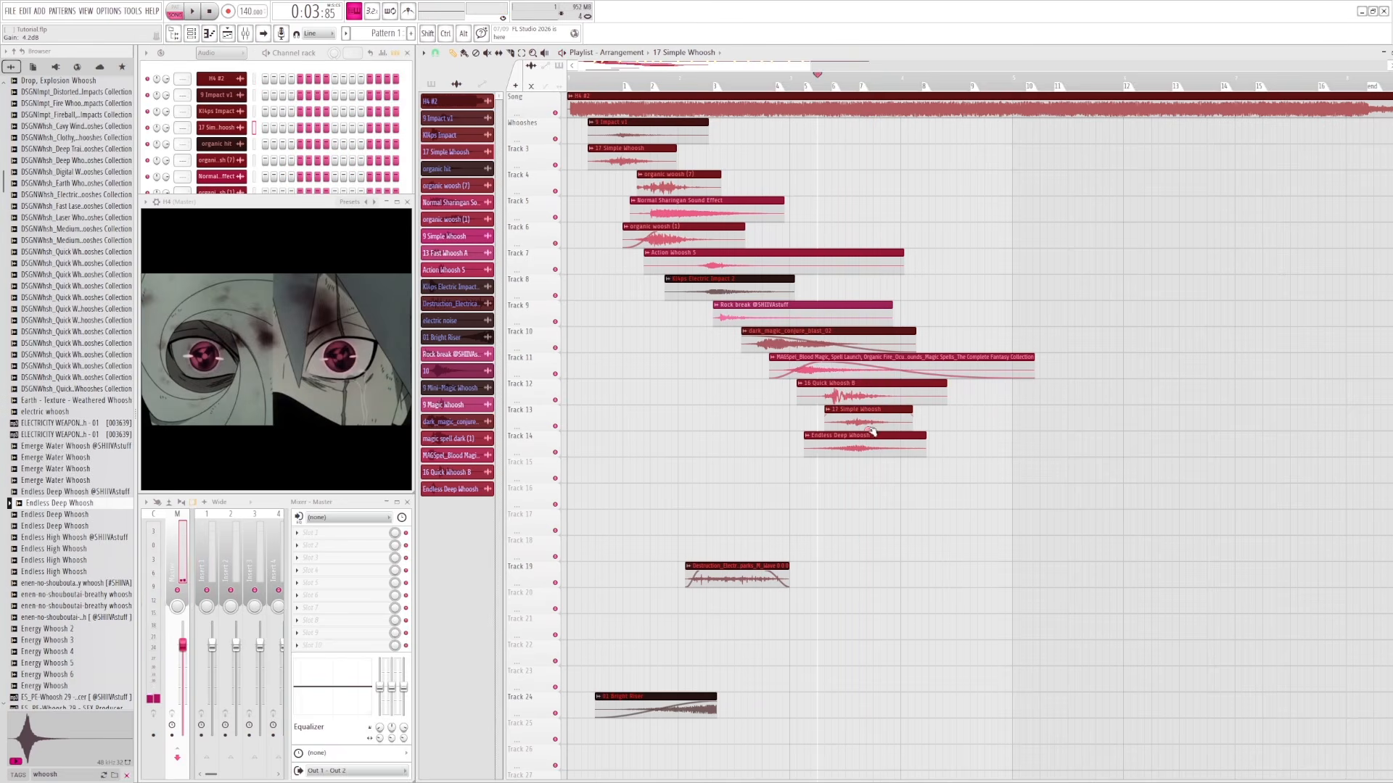
key("space")
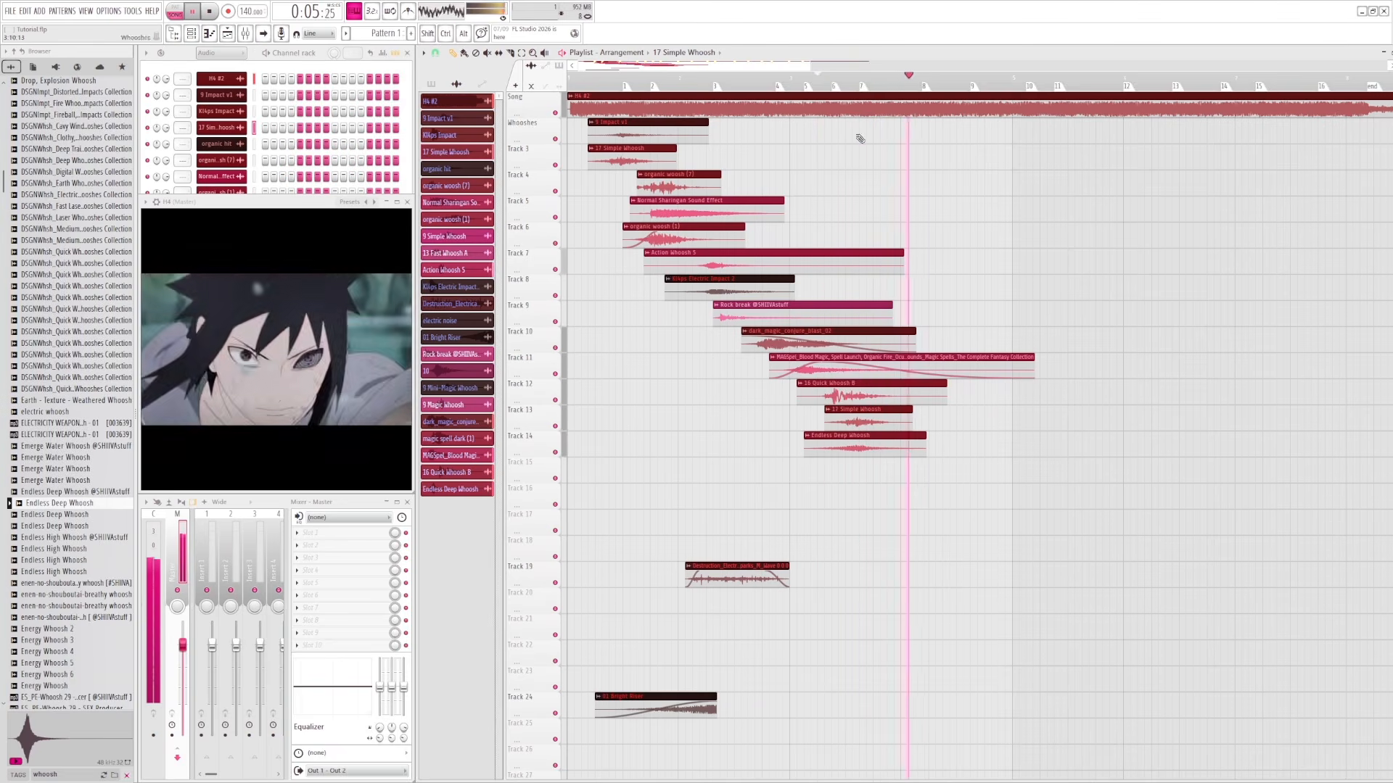
left_click(862, 80)
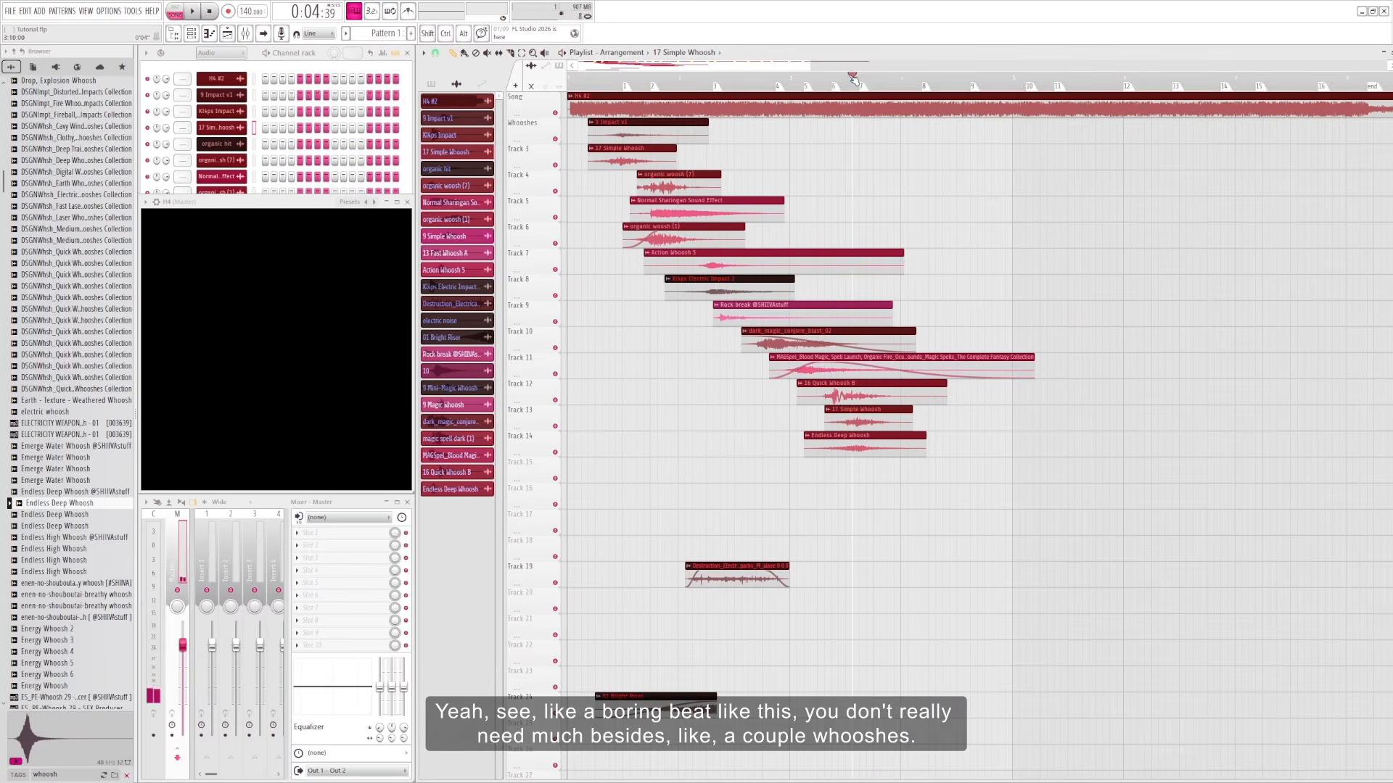
key("space")
left_click(839, 80)
key("space")
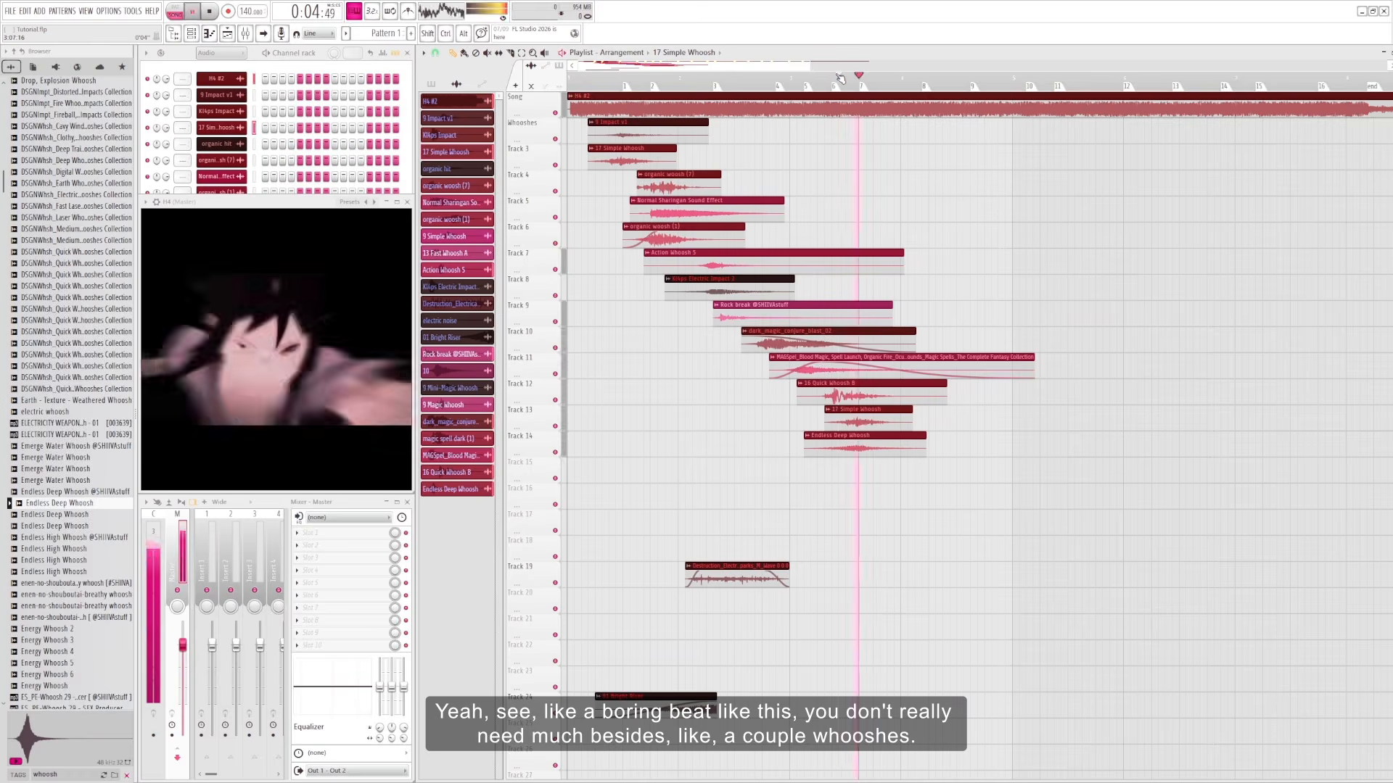
key("space")
key("ctrl+s")
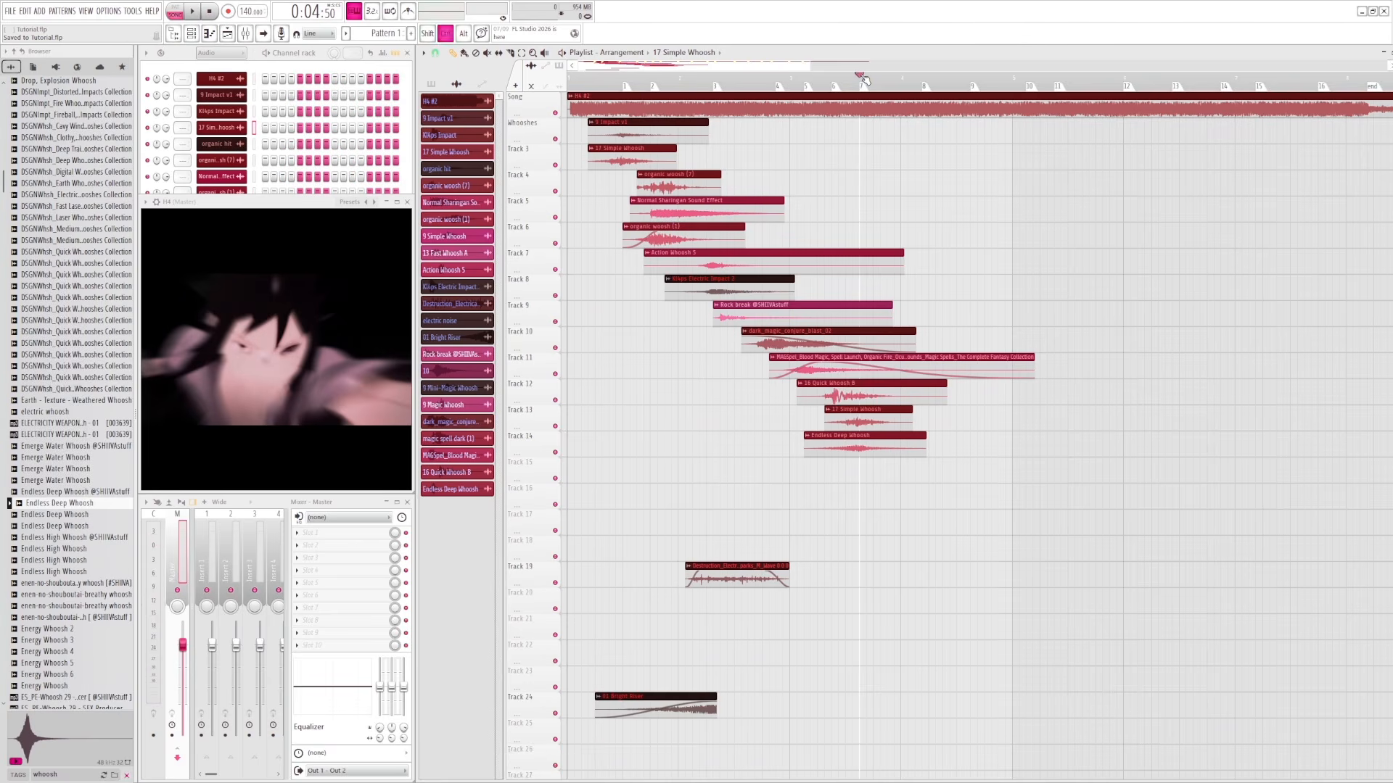
- Play through the footage after 0:04:50 and set the playhead on the next transition at 0:05:46
left_click_drag(863, 79, 532, 81)
key("space")
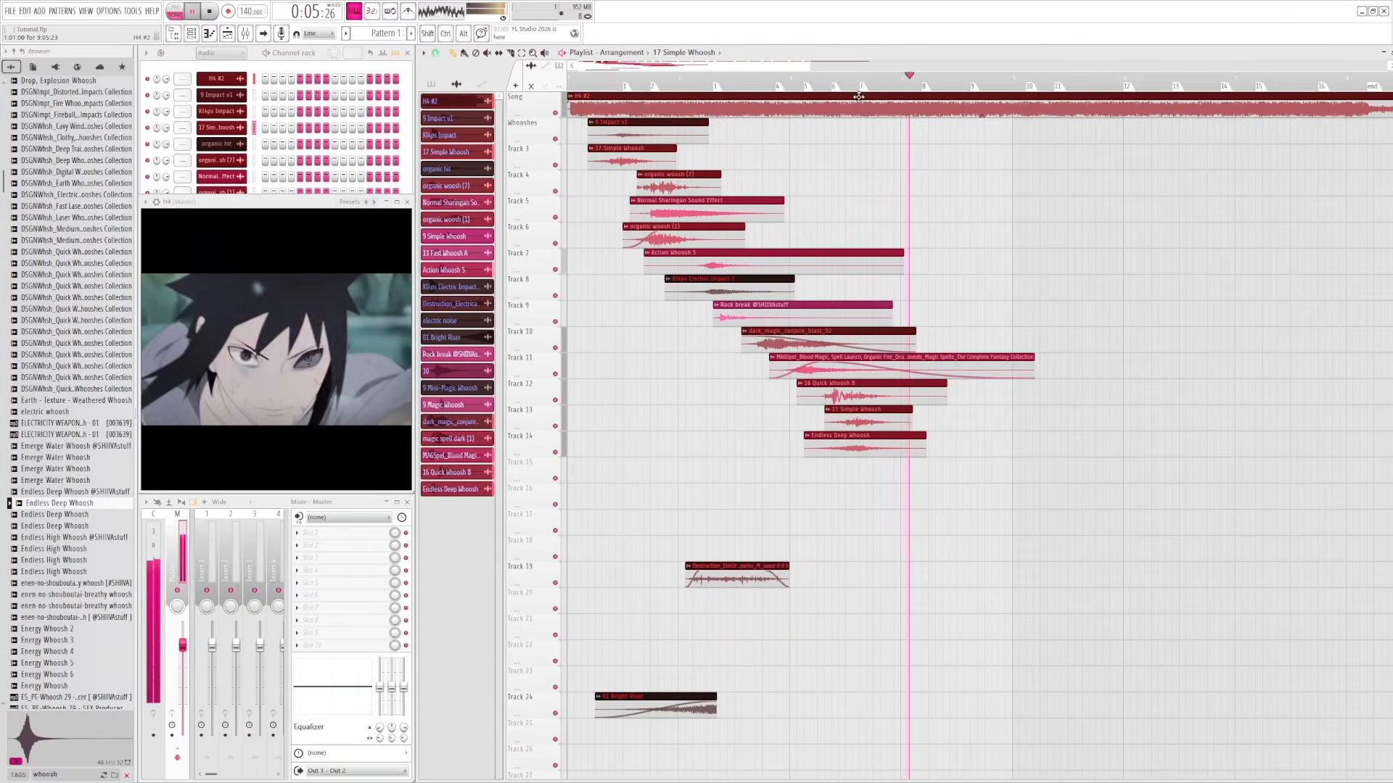
left_click(907, 80)
key("space")
left_click(925, 79)
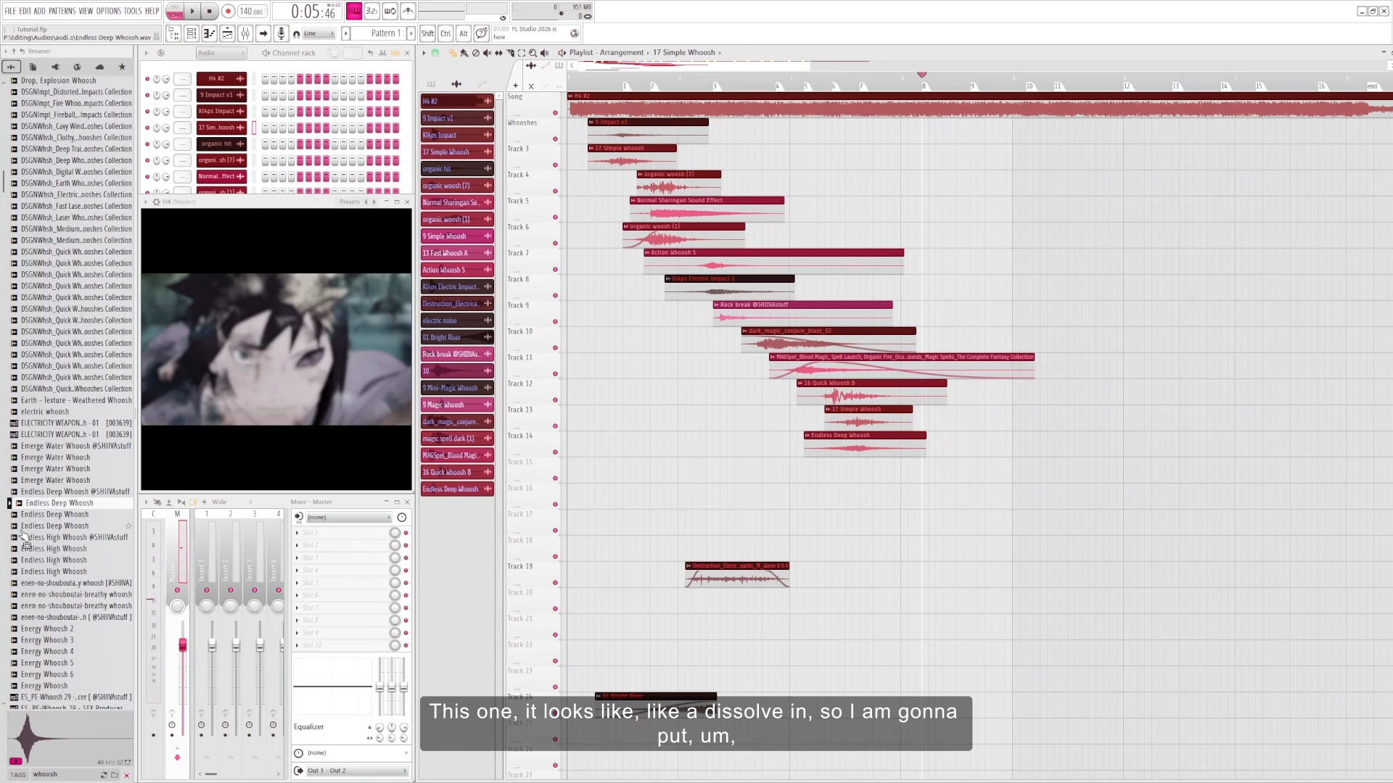
- Audition deep whooshes in the whoosh search results, including Fast_Deep_Whoosh, 01 Deep Whoosh A and 02 Deep Whoosh B
left_click(49, 643)
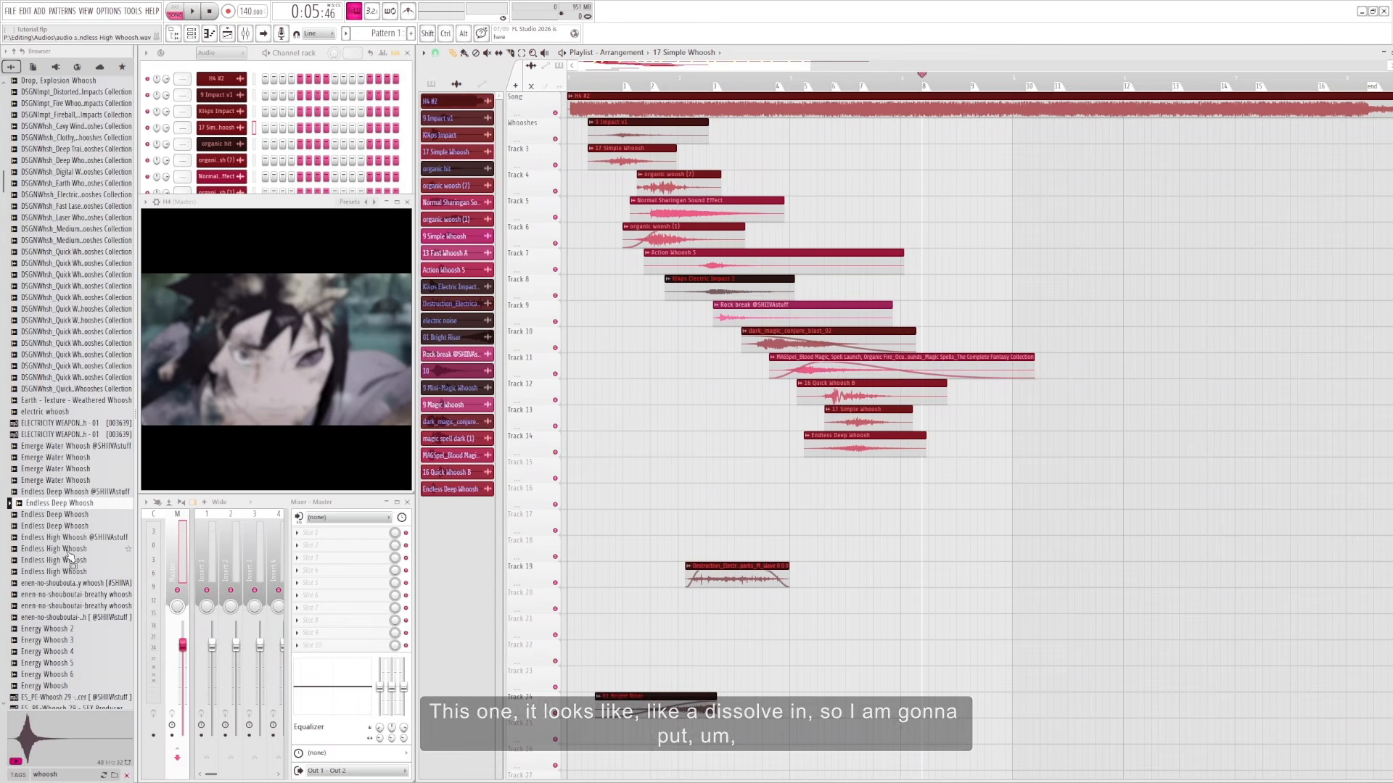
scroll(73, 550, "down", 12)
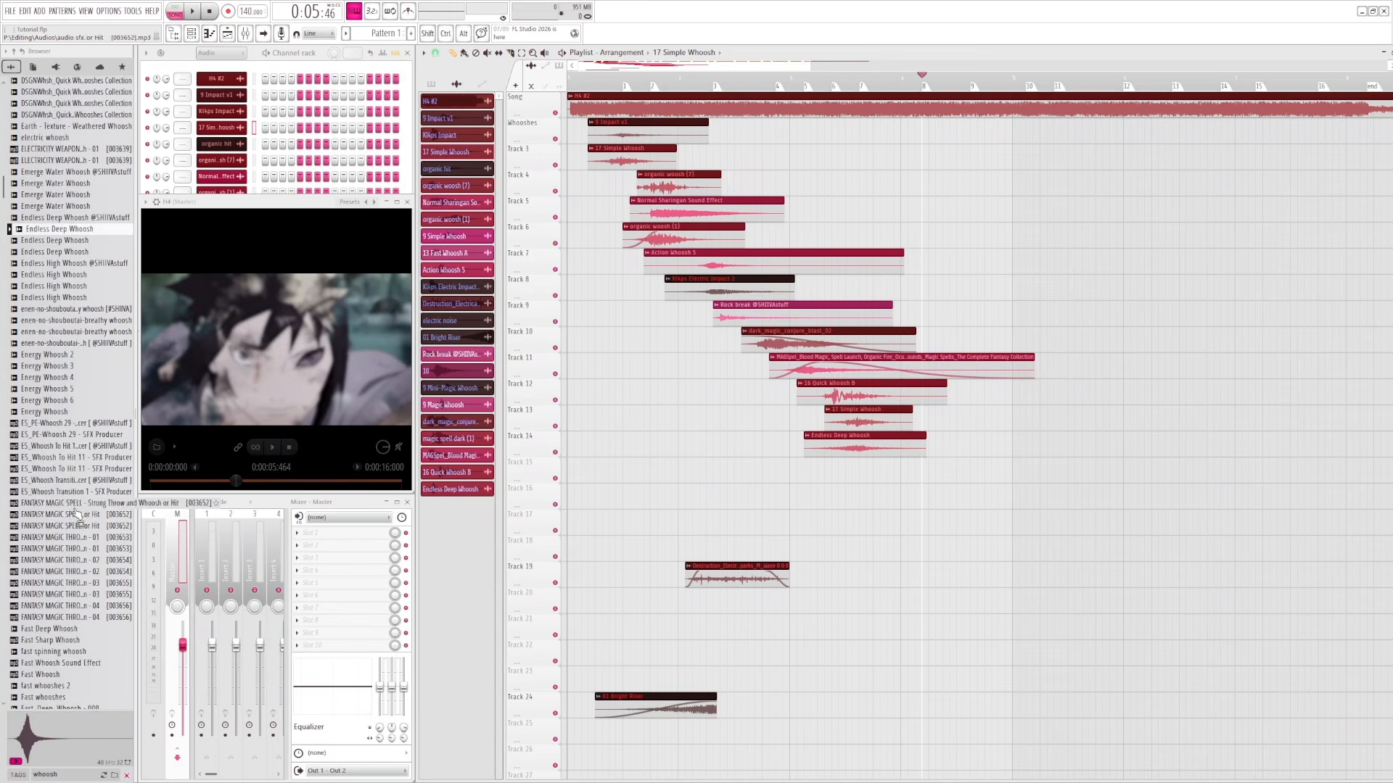
scroll(77, 620, "down", 4)
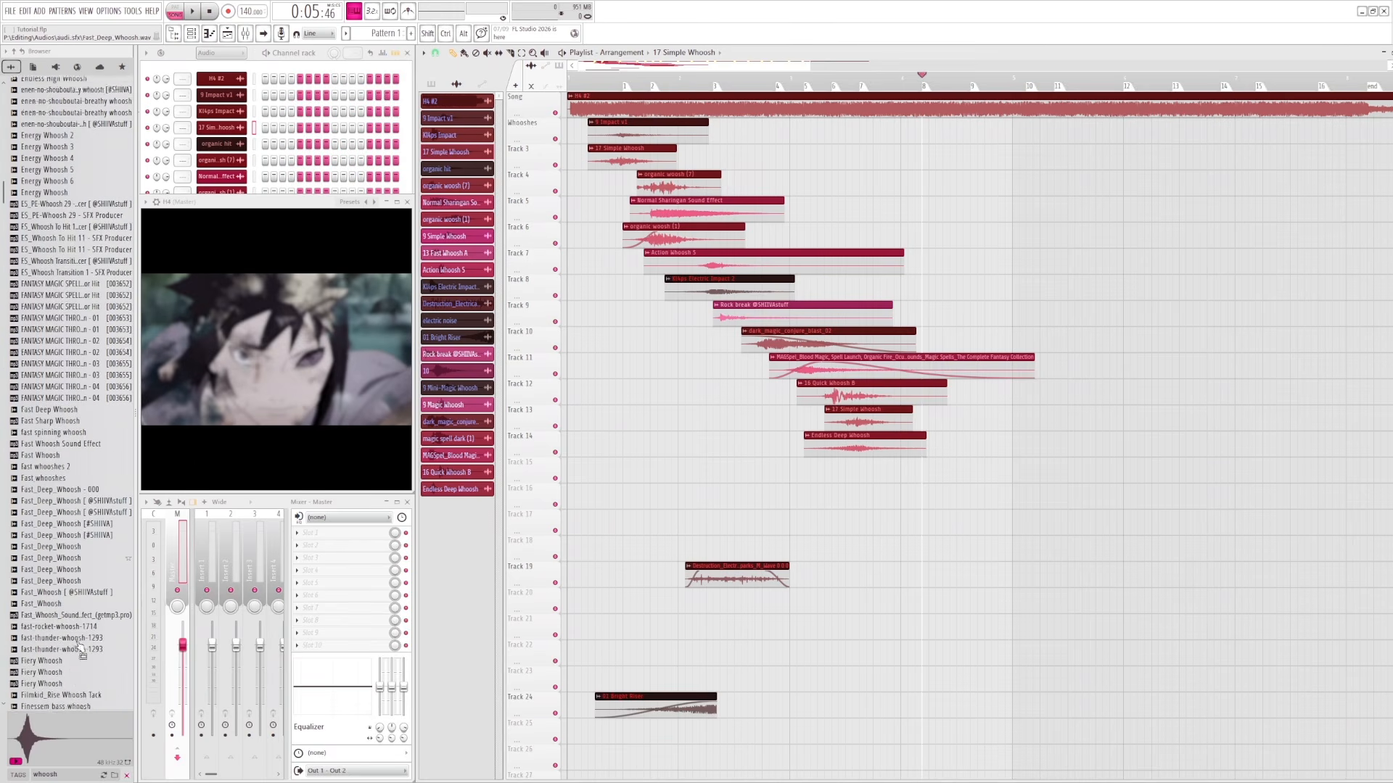
left_click(60, 436)
left_click(63, 448)
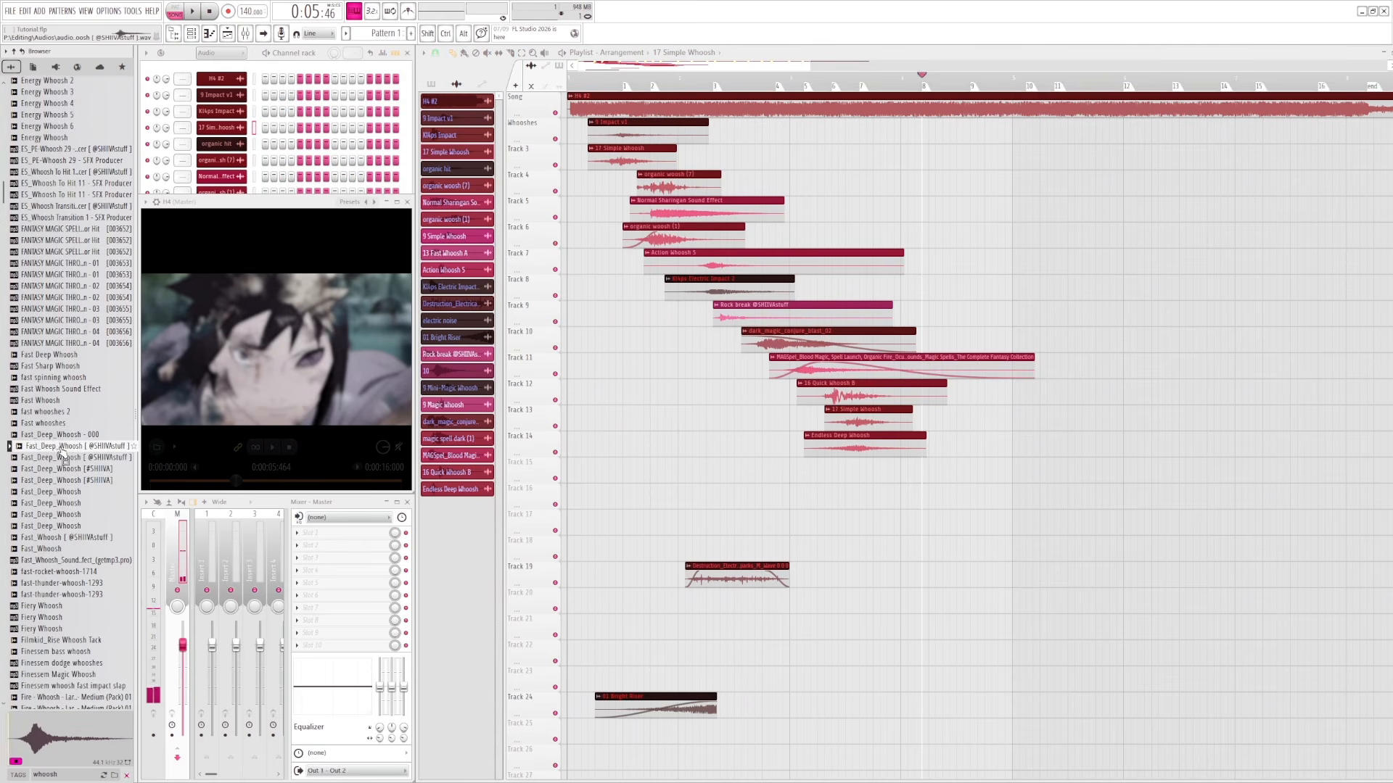
scroll(58, 494, "down", 8)
scroll(48, 535, "up", 20)
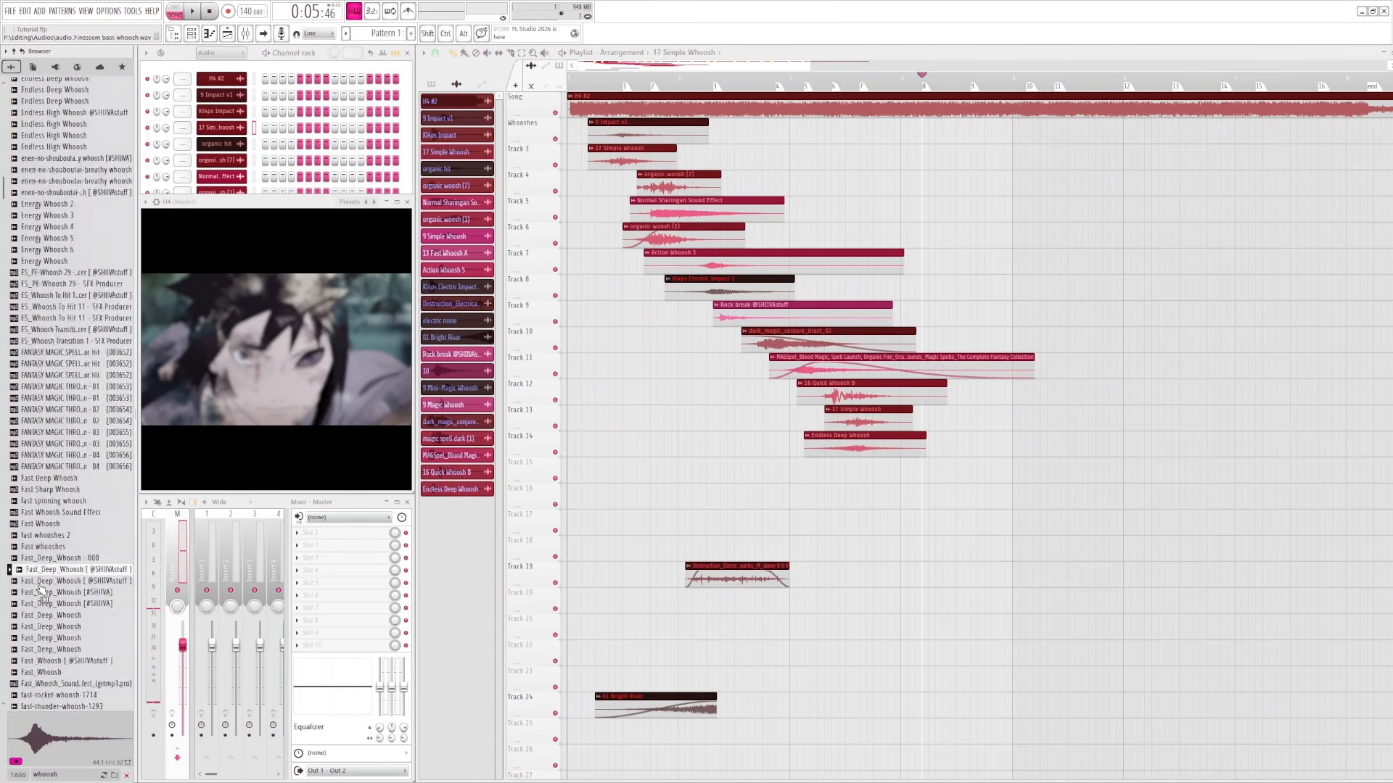
scroll(44, 590, "up", 18)
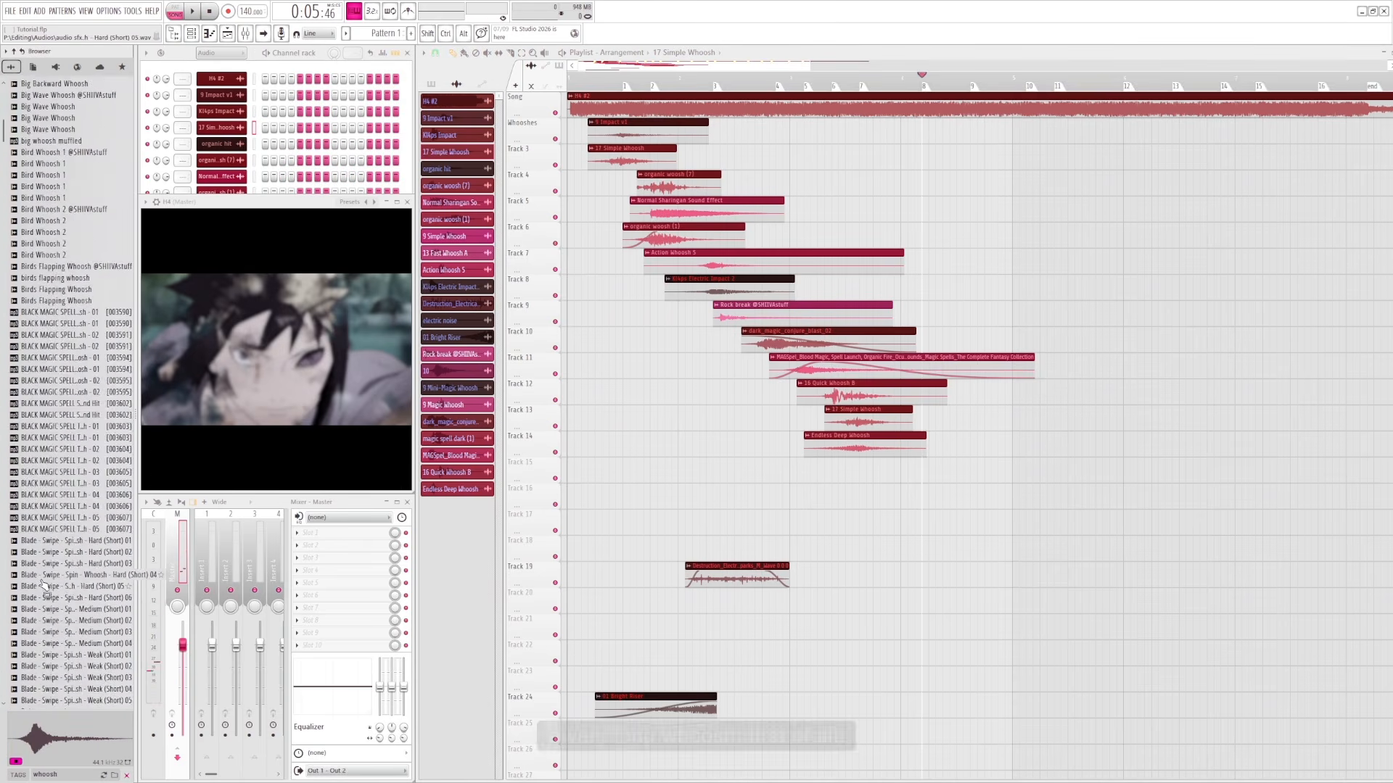
scroll(45, 586, "down", 3)
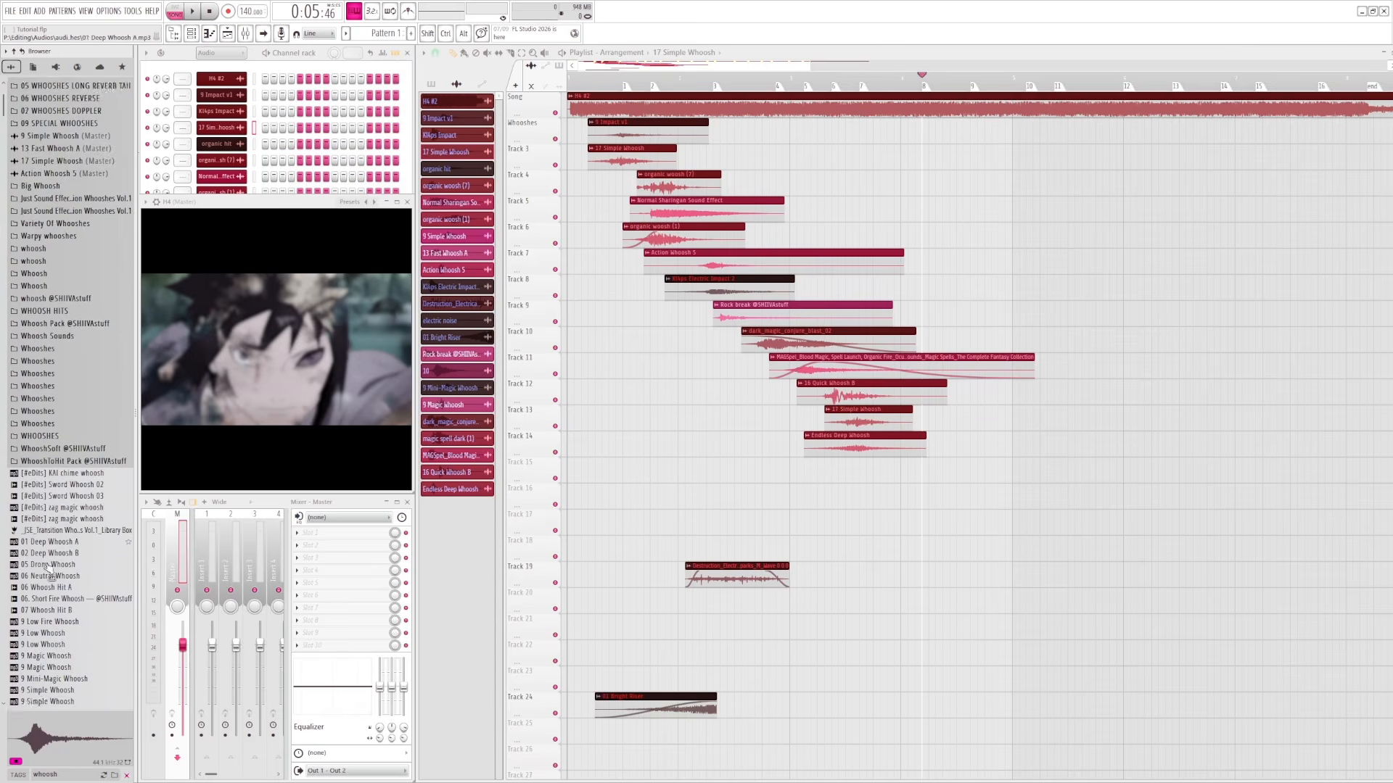
left_click(58, 447)
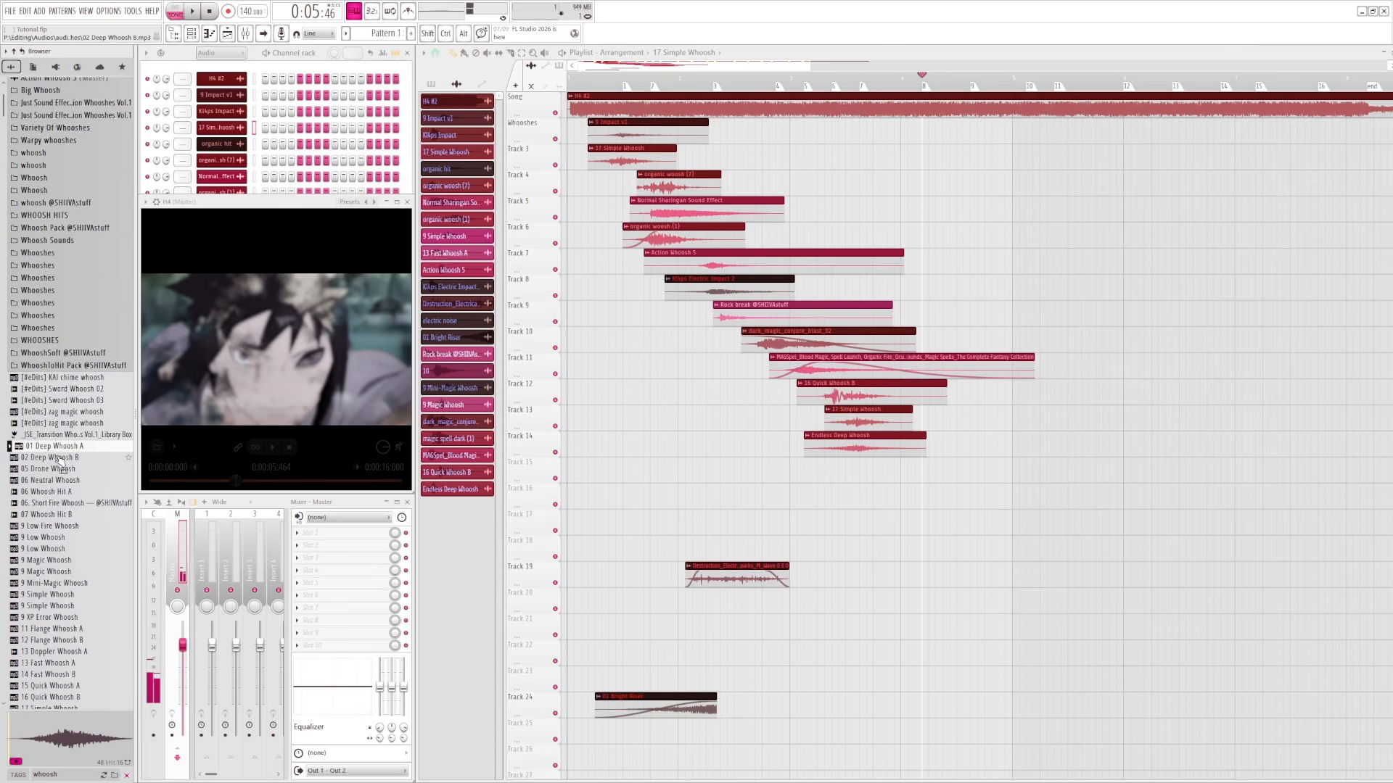
left_click(58, 457)
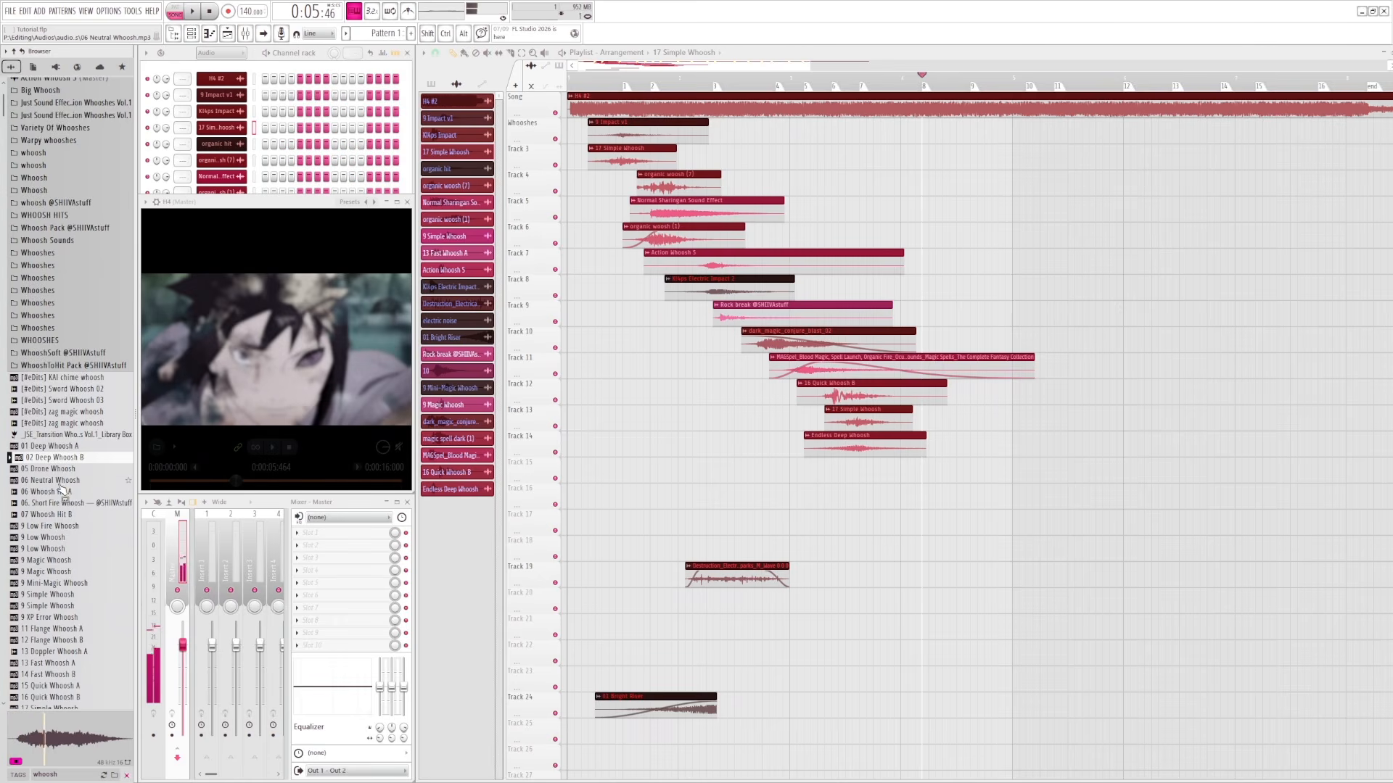
scroll(61, 491, "up", 5)
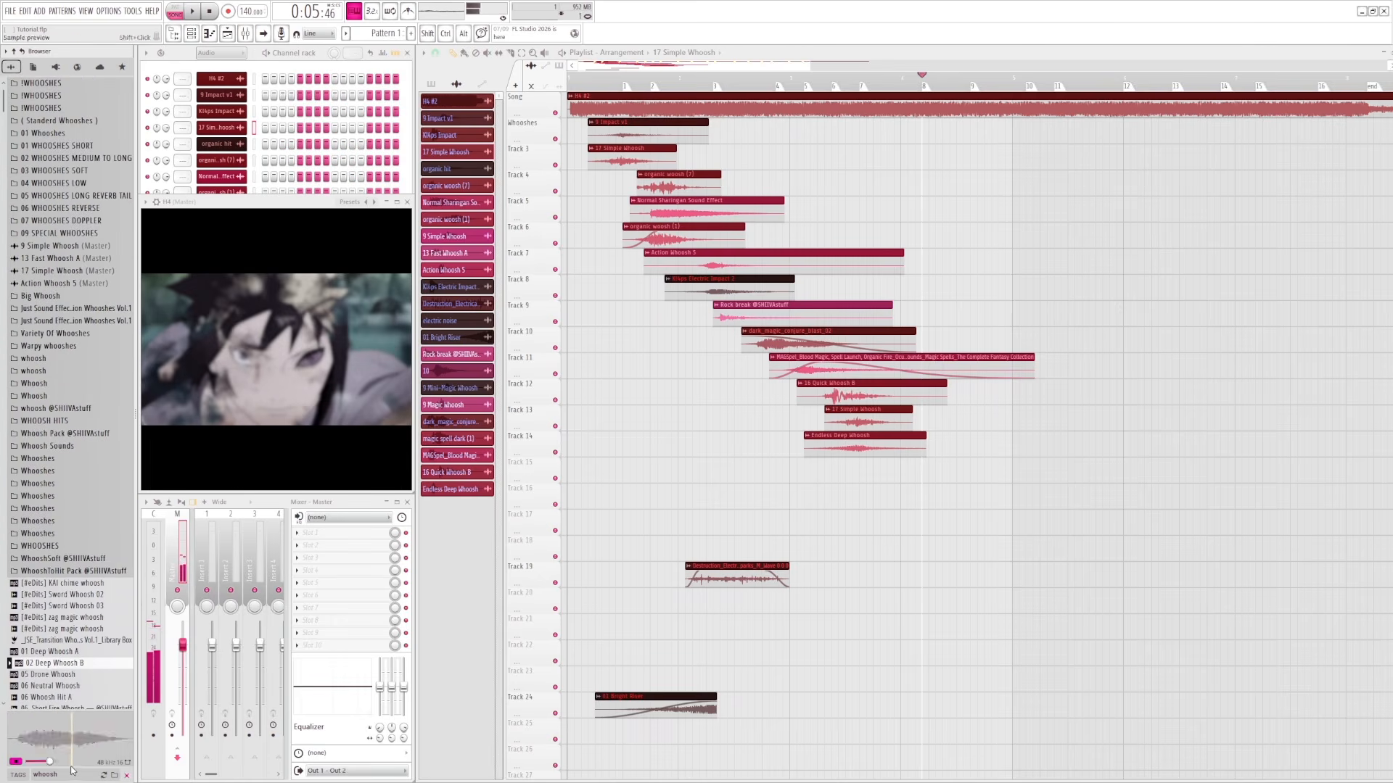
- Clear the sound search and audition the samples in the My Main Whooshes folder, such as i_shockwave, other whoosh 2 and woosh 19
key("BackSpace")
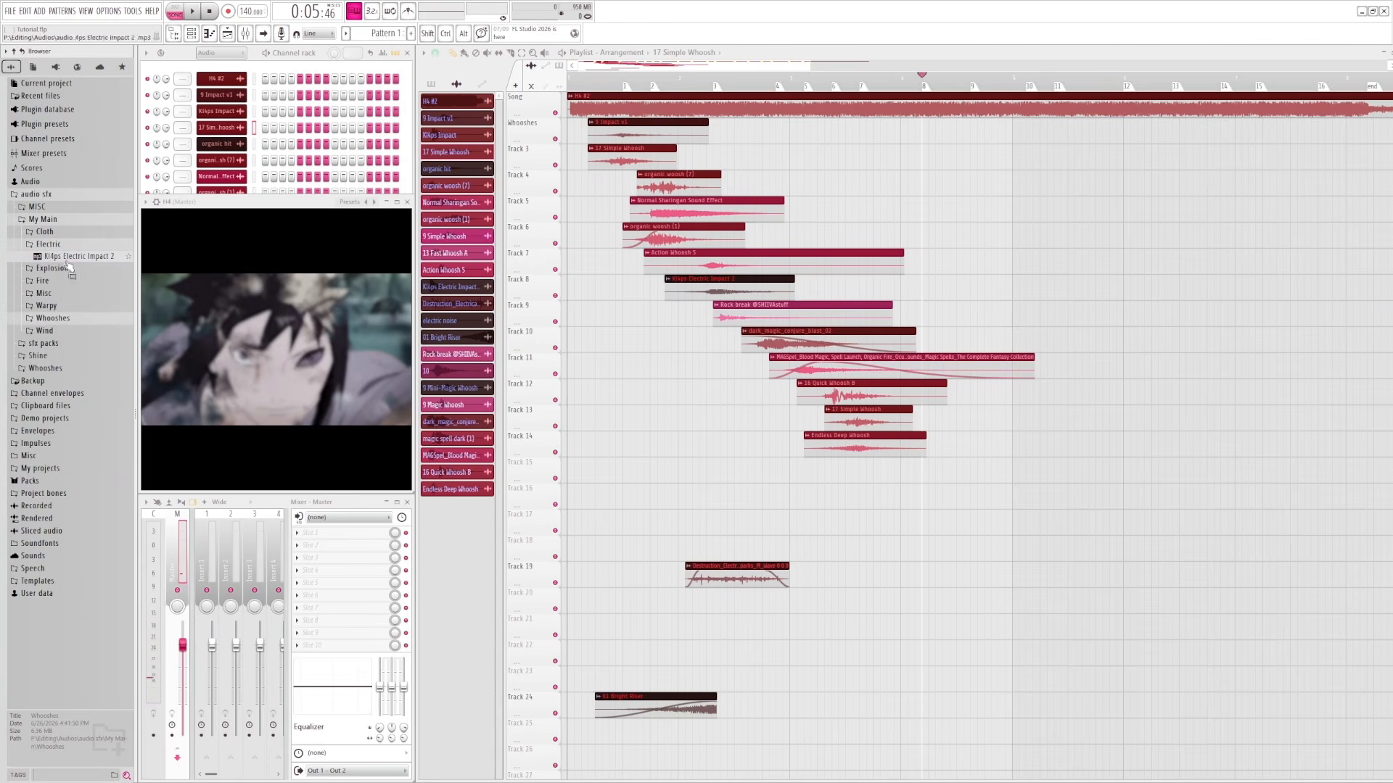
left_click(58, 320)
left_click(66, 341)
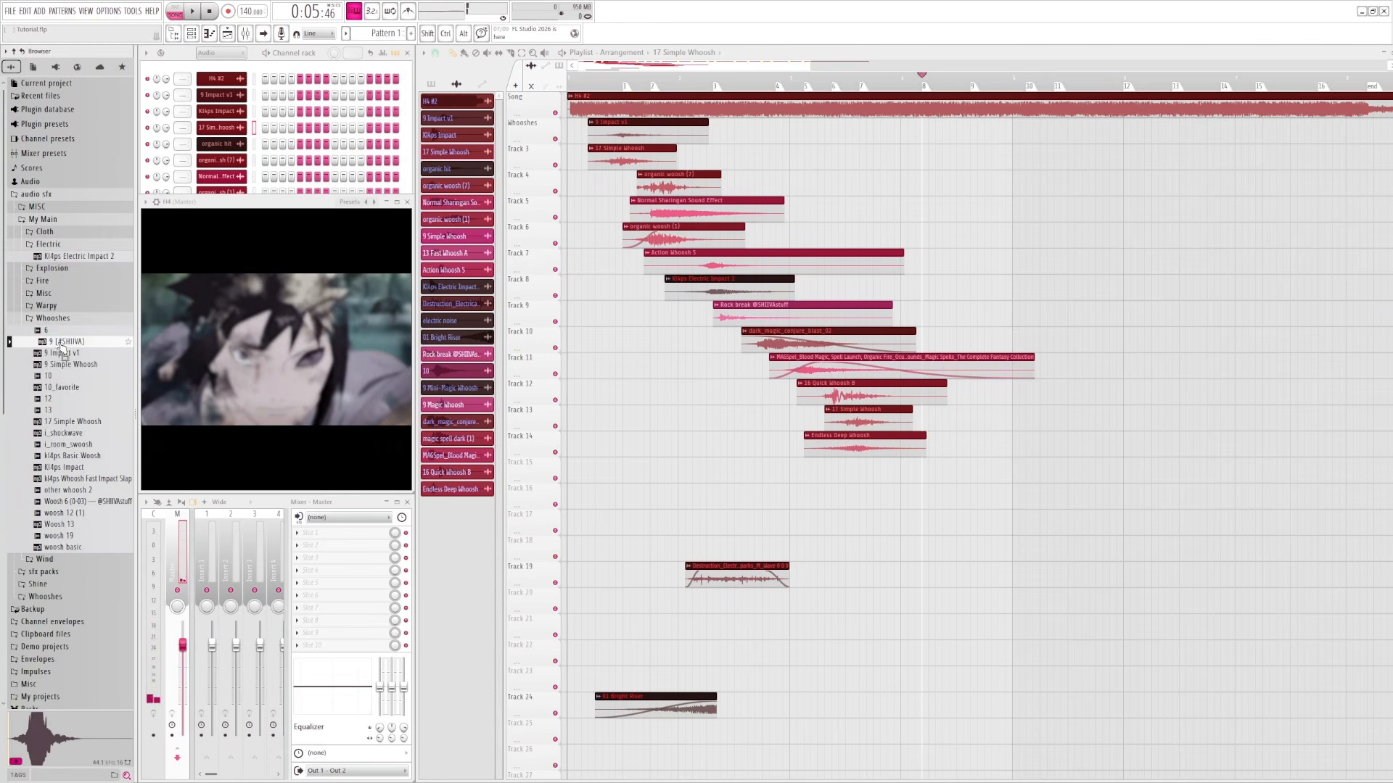
left_click(66, 354)
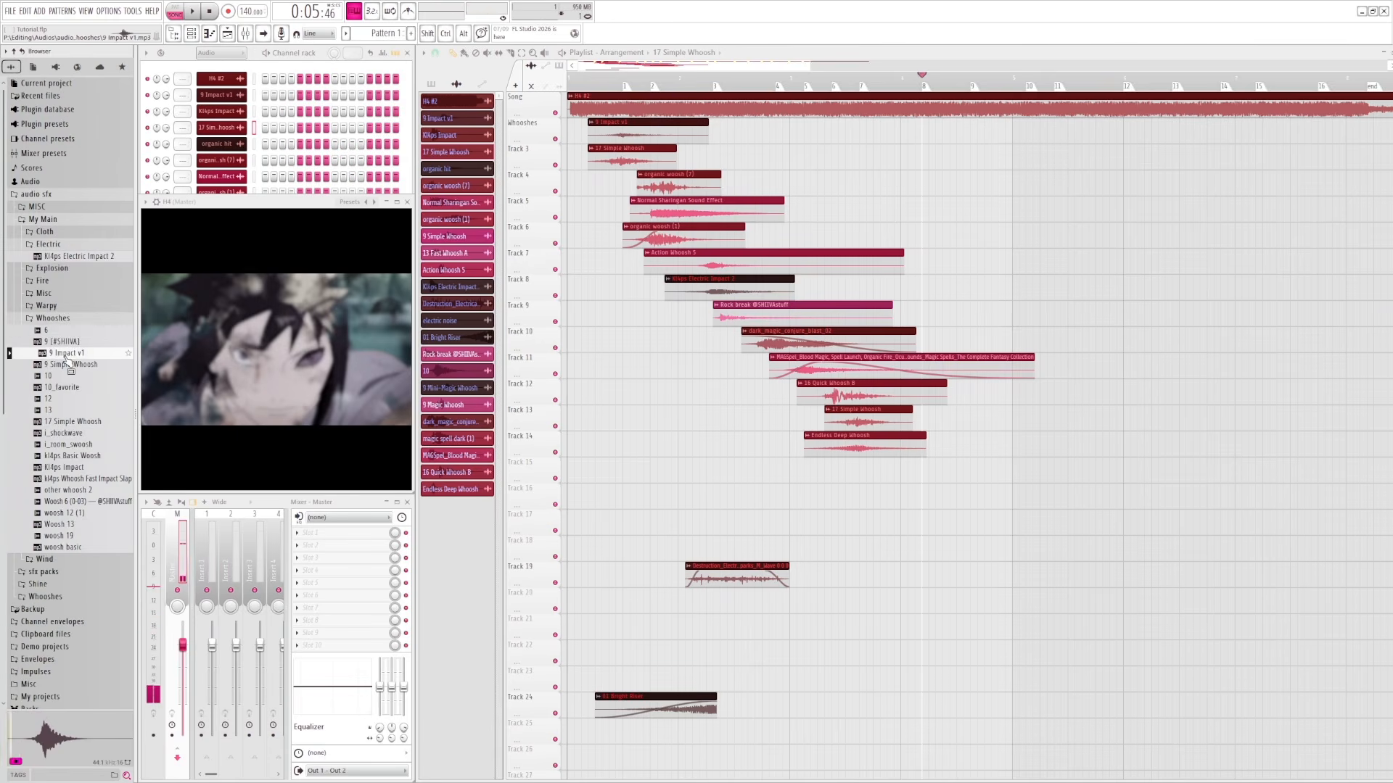
left_click(63, 331)
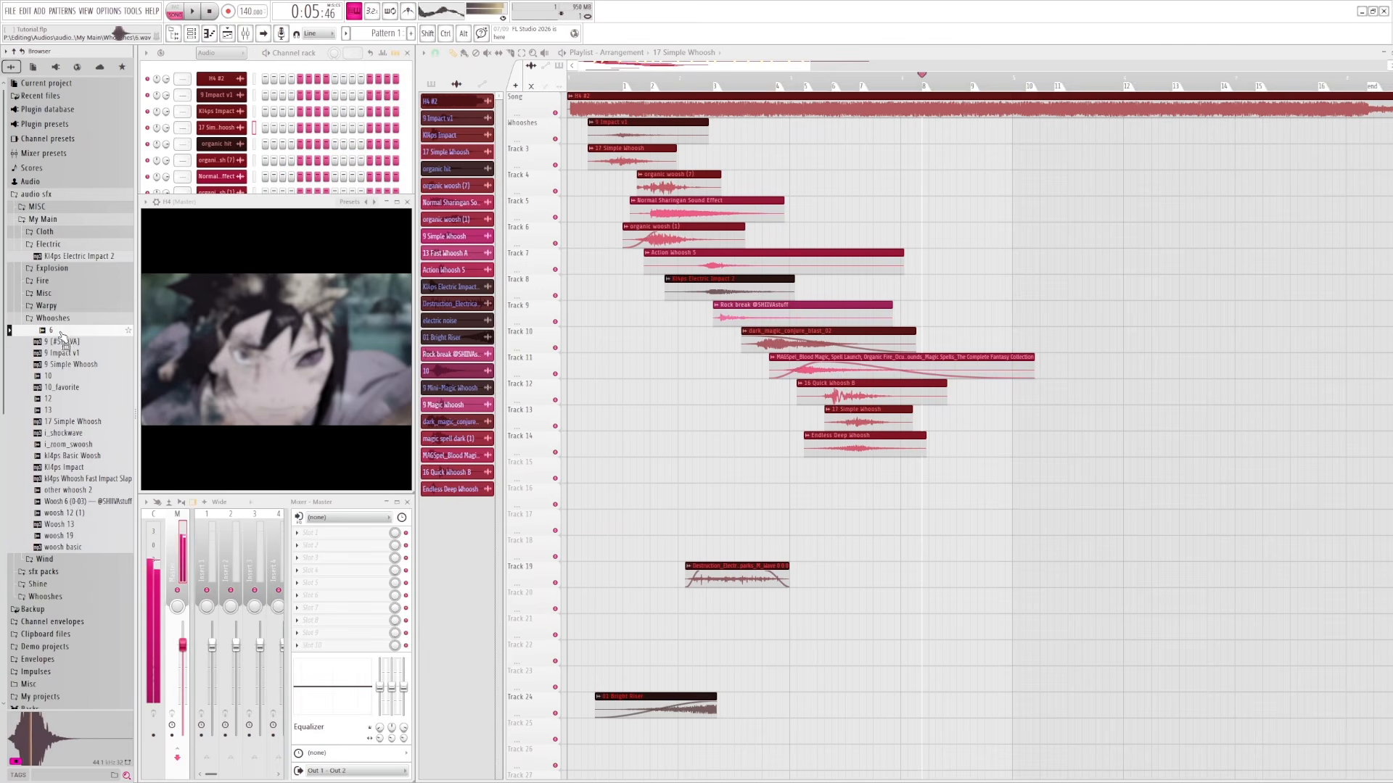
left_click(65, 341)
left_click(70, 433)
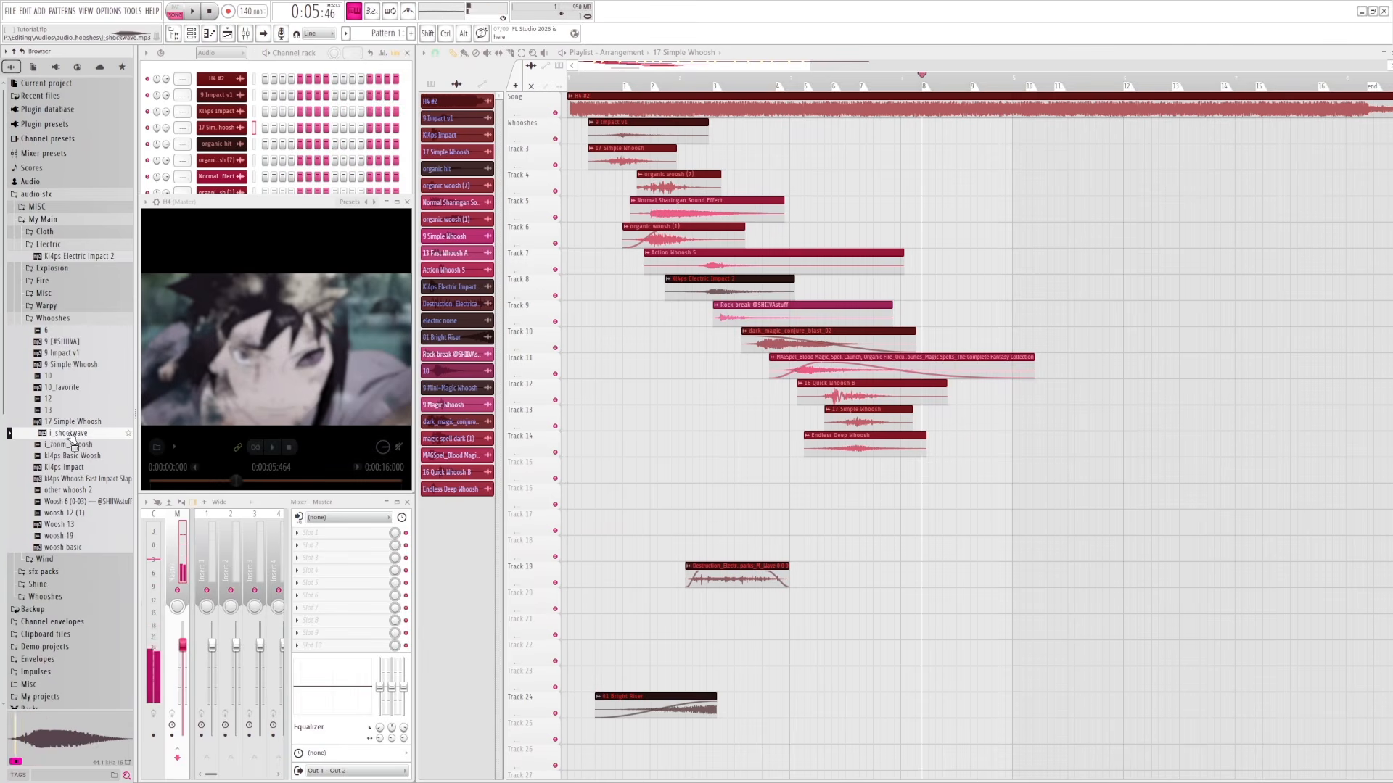
left_click(71, 445)
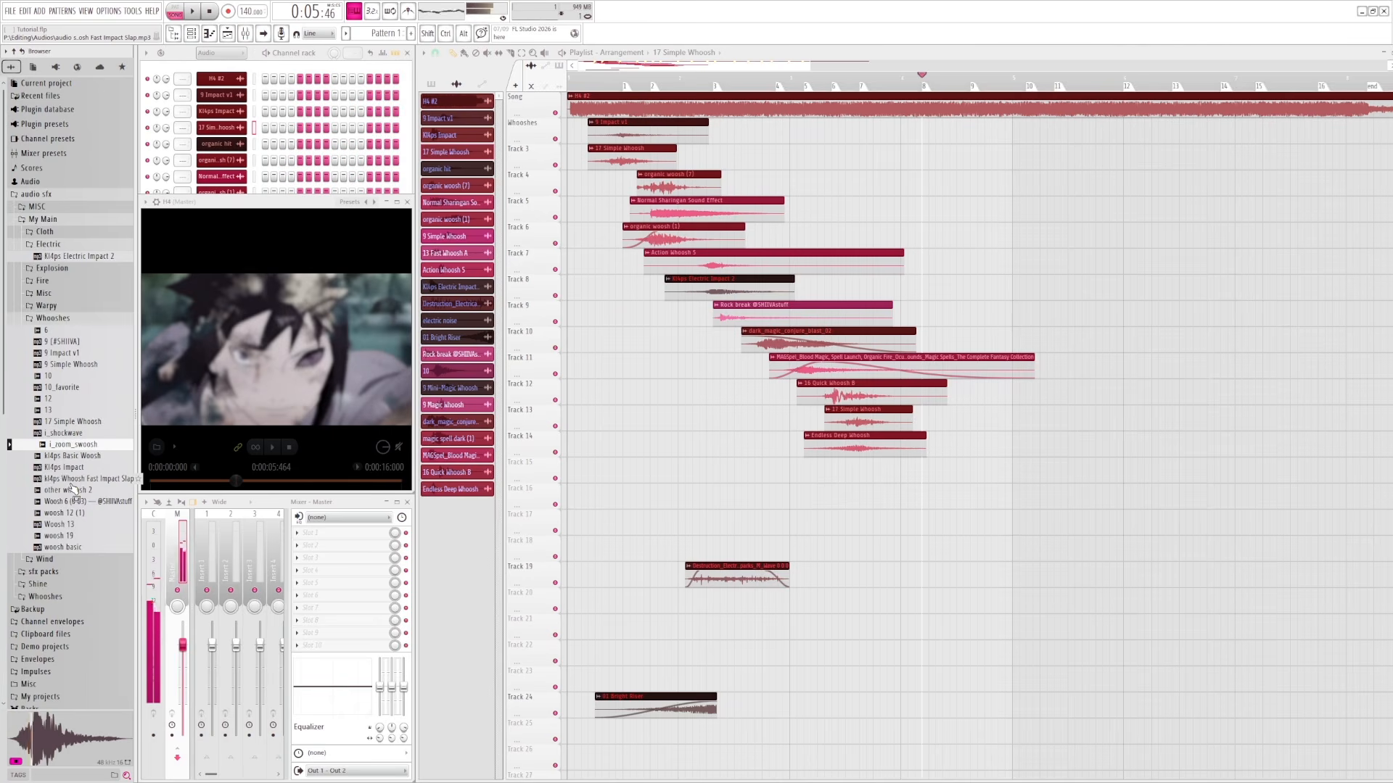
left_click(73, 491)
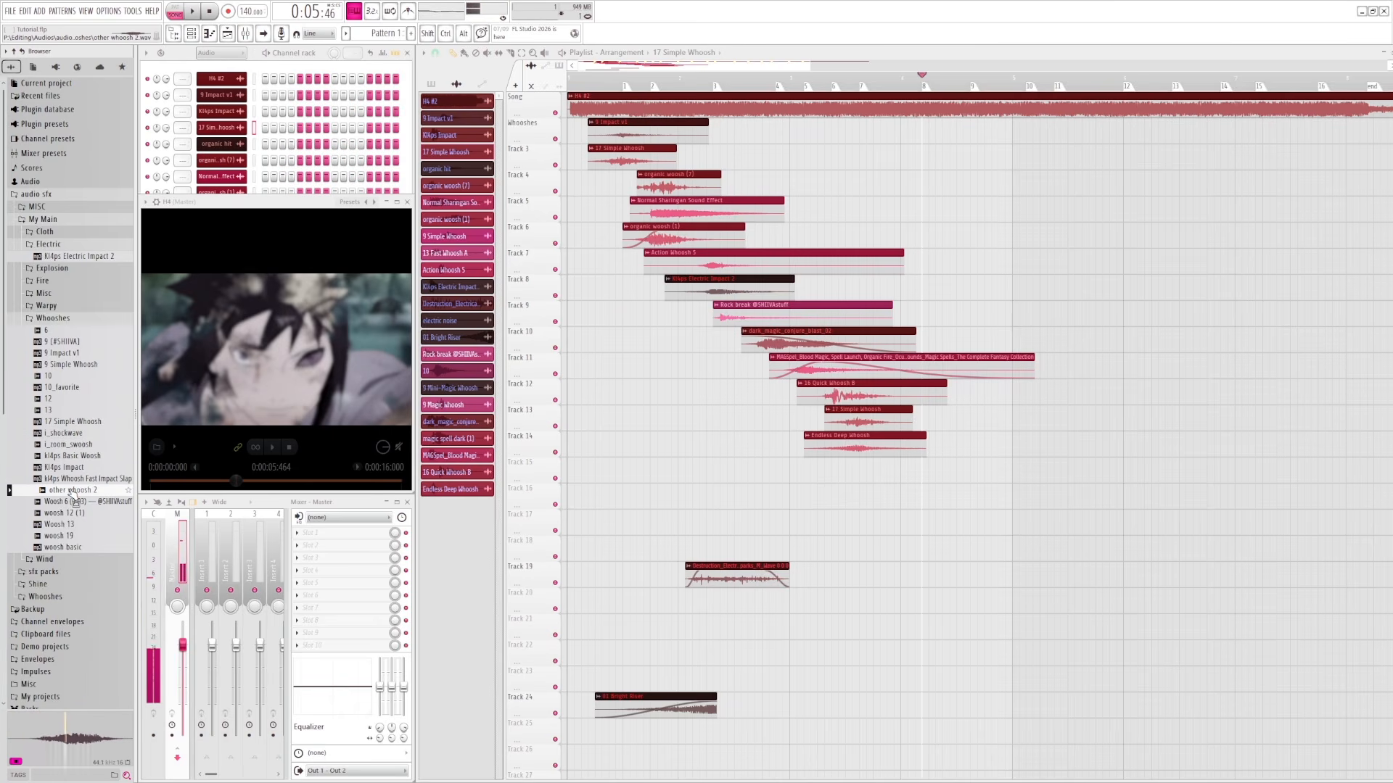
left_click(66, 524)
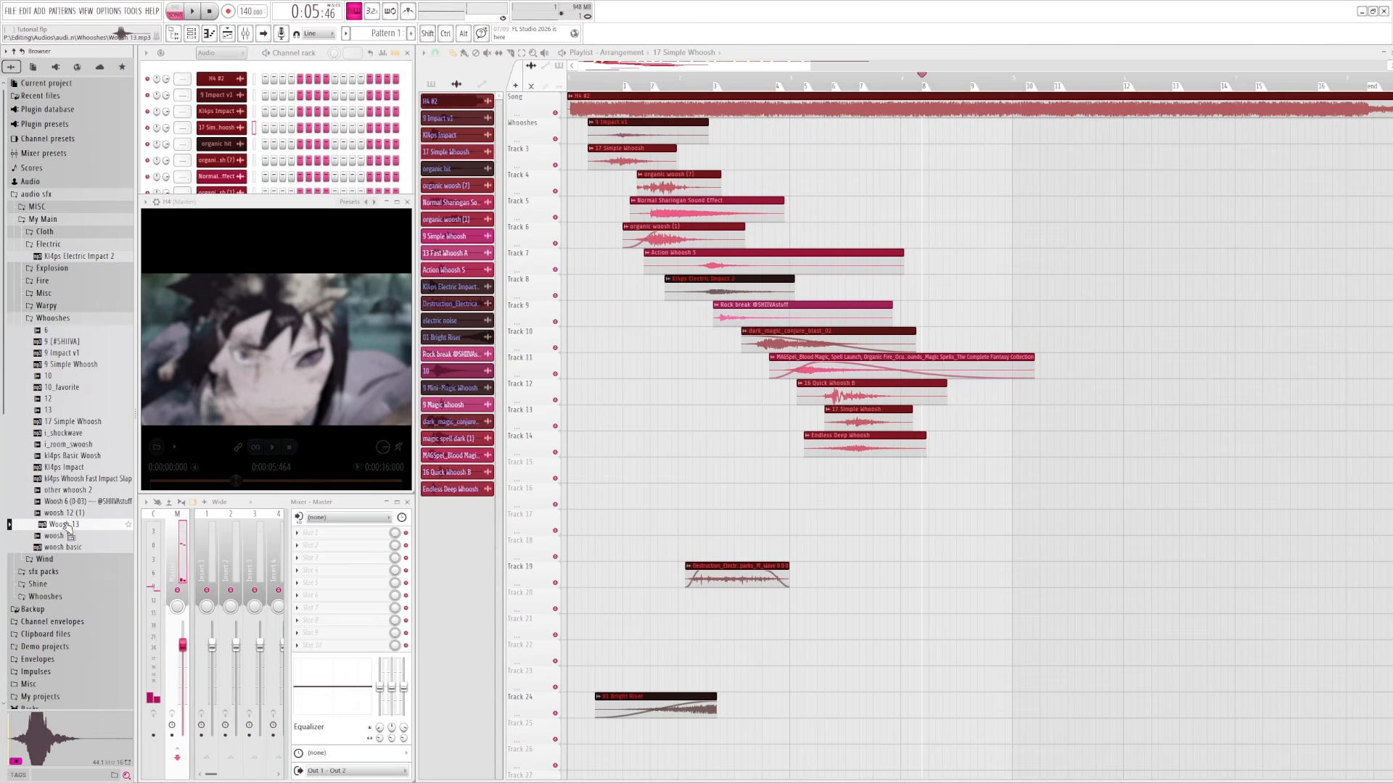
left_click(65, 537)
left_click(63, 546)
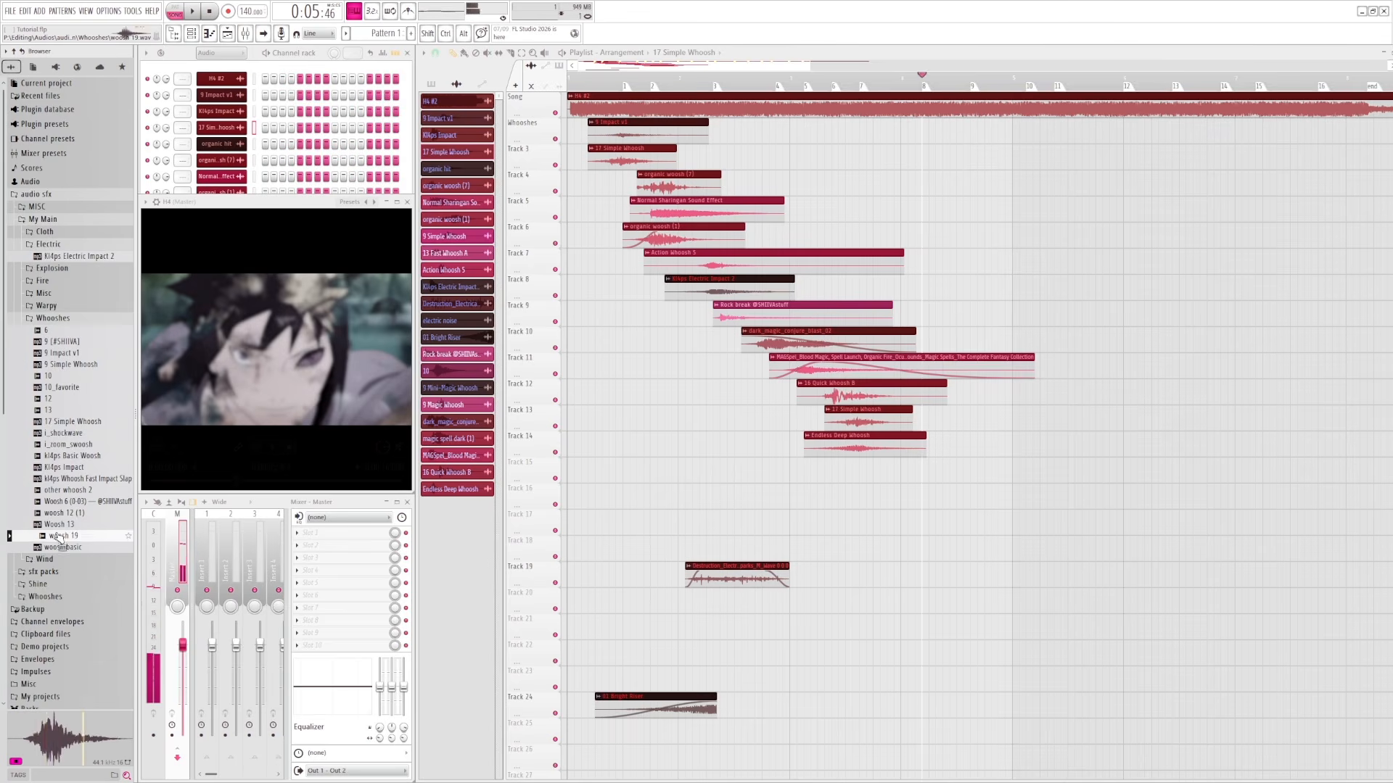
- Place other whoosh 2 on Track 15 with its peak around the 0:05:46 transition, and replay the section from several starting points
left_click(71, 492)
left_click_drag(70, 495, 898, 464)
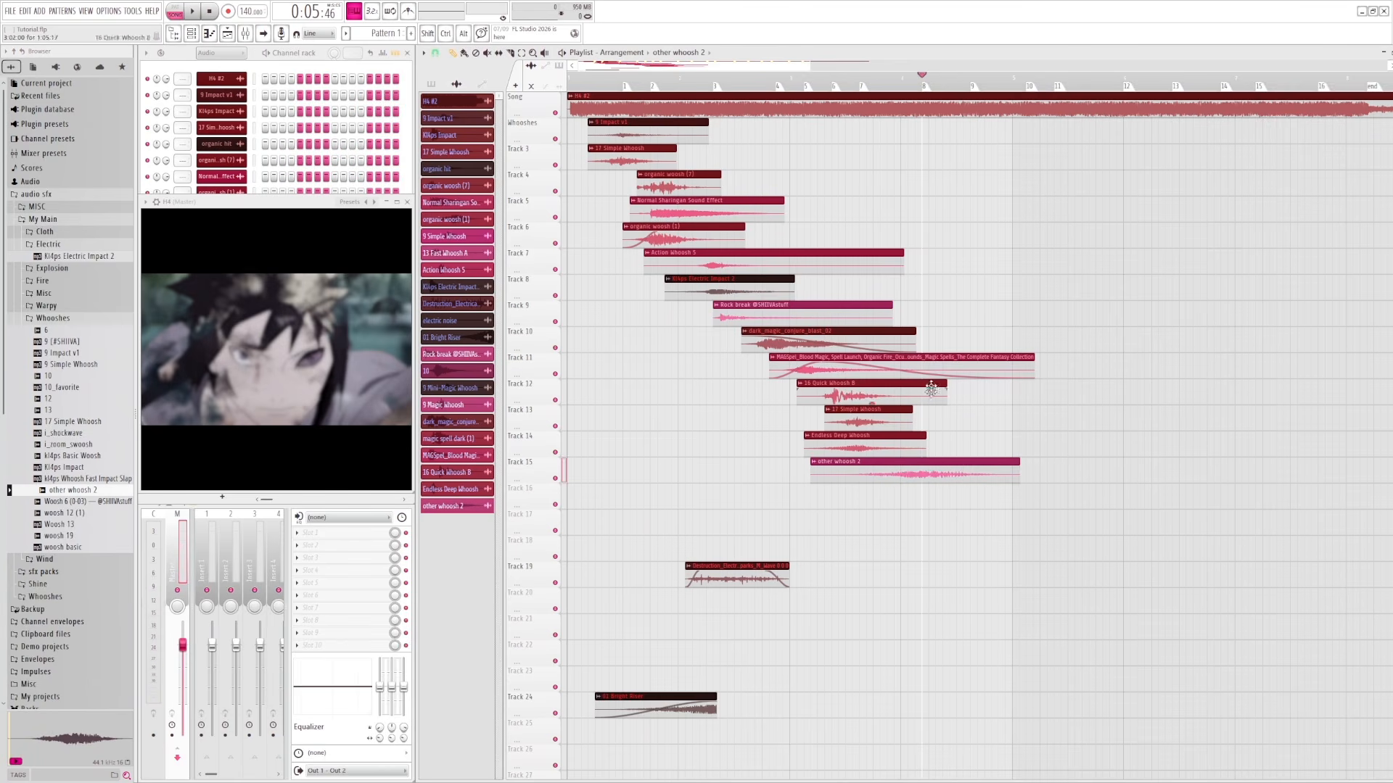
key("space")
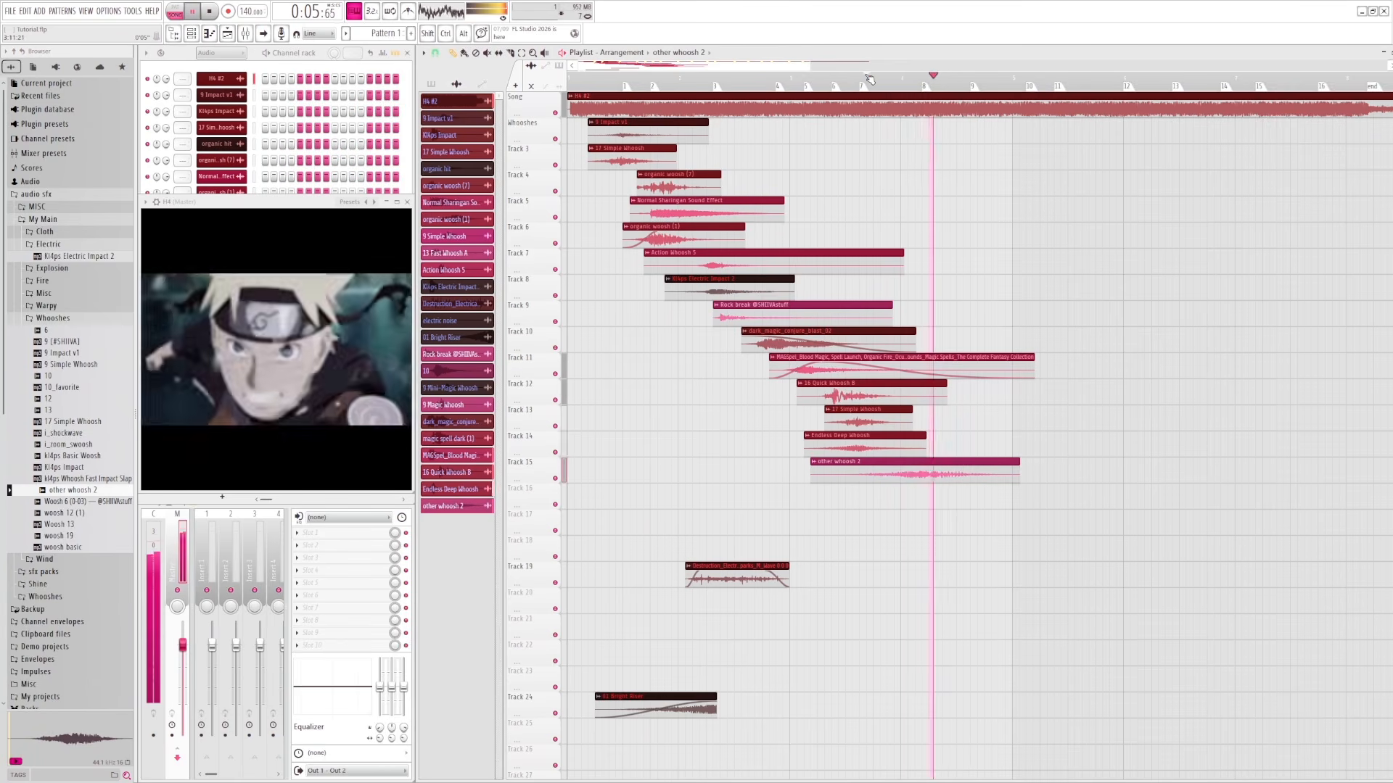
left_click(891, 80)
left_click(887, 81)
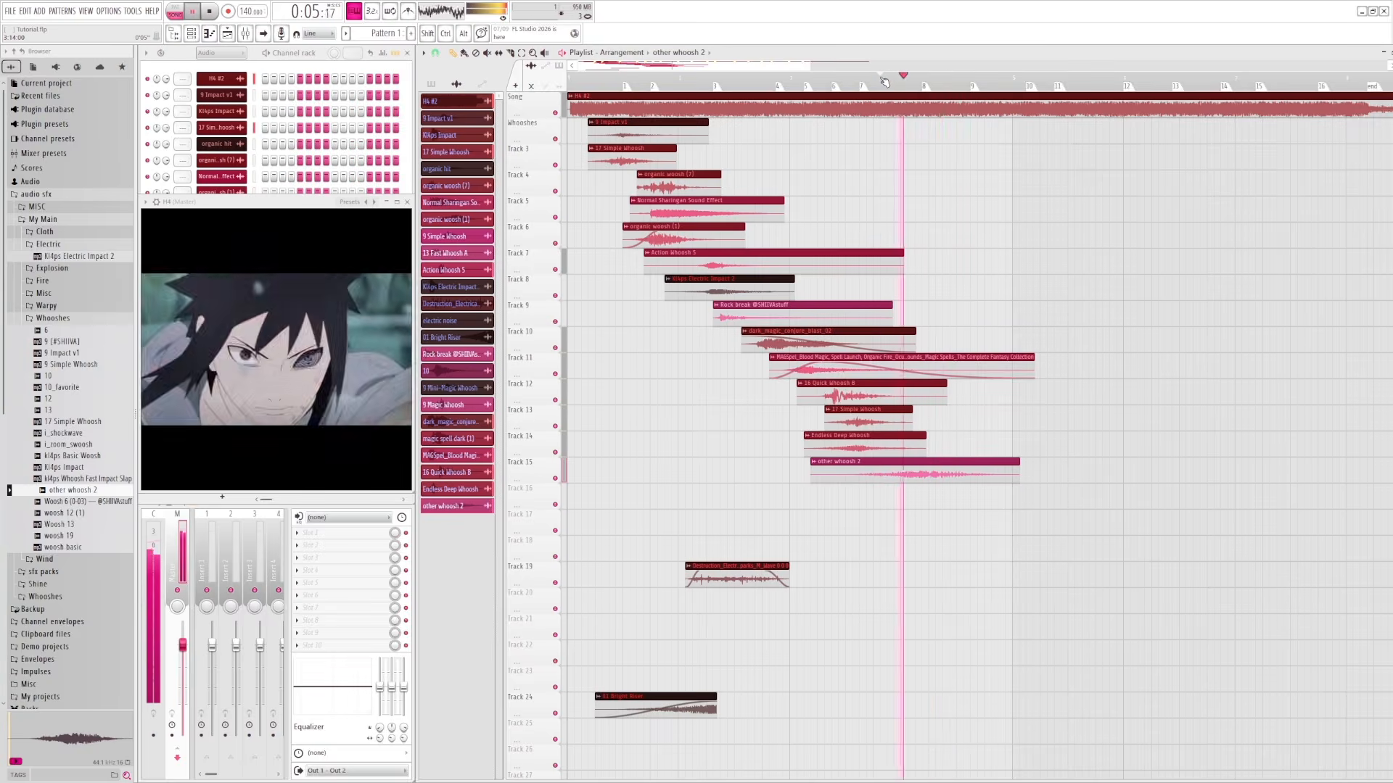
key("space")
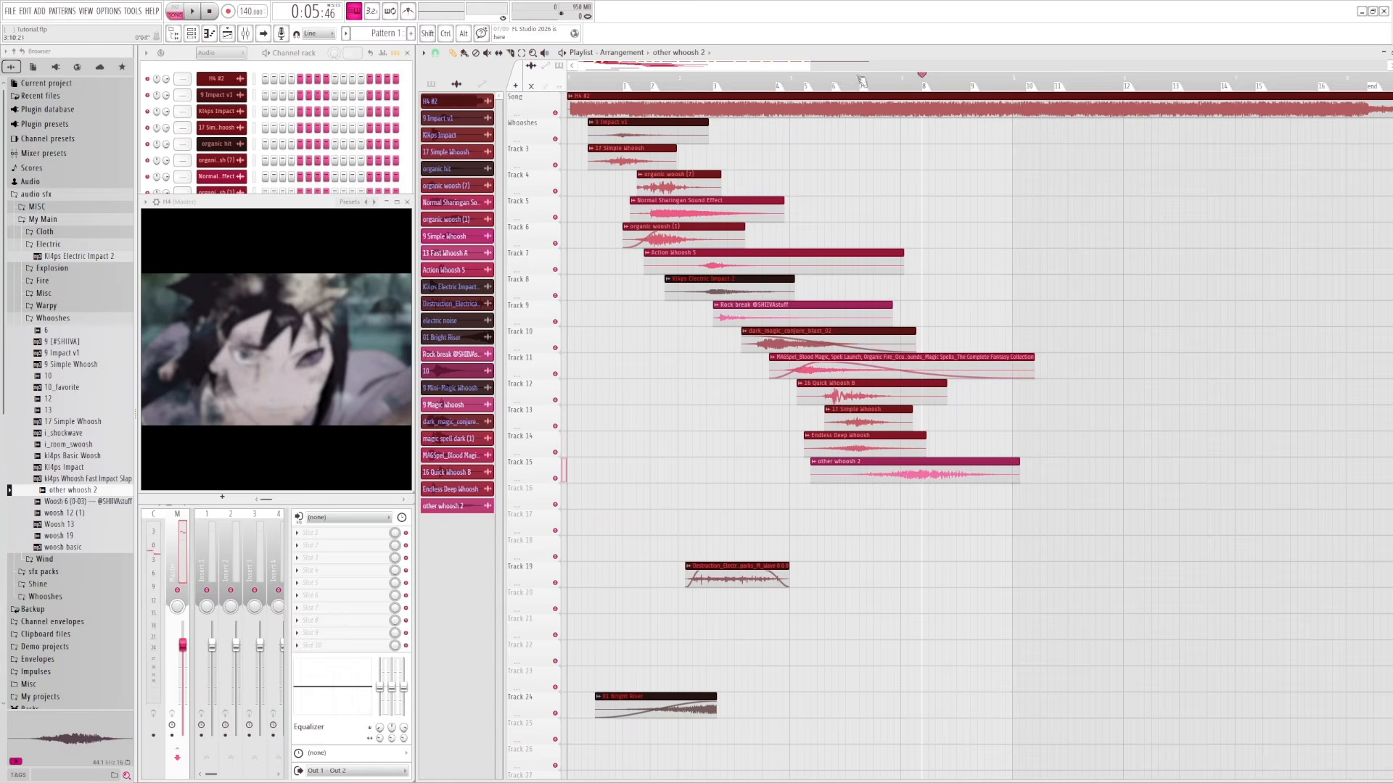
left_click(861, 80)
key("space")
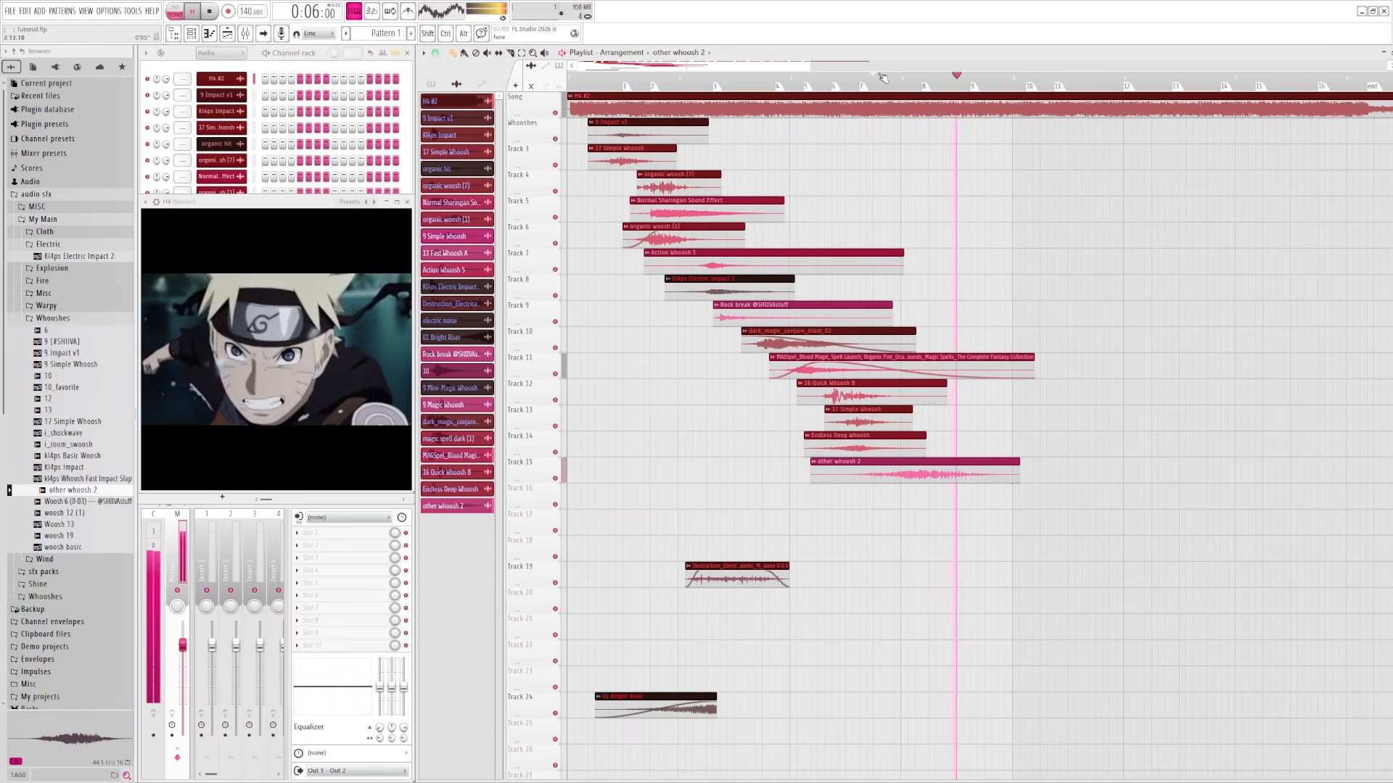
key("space")
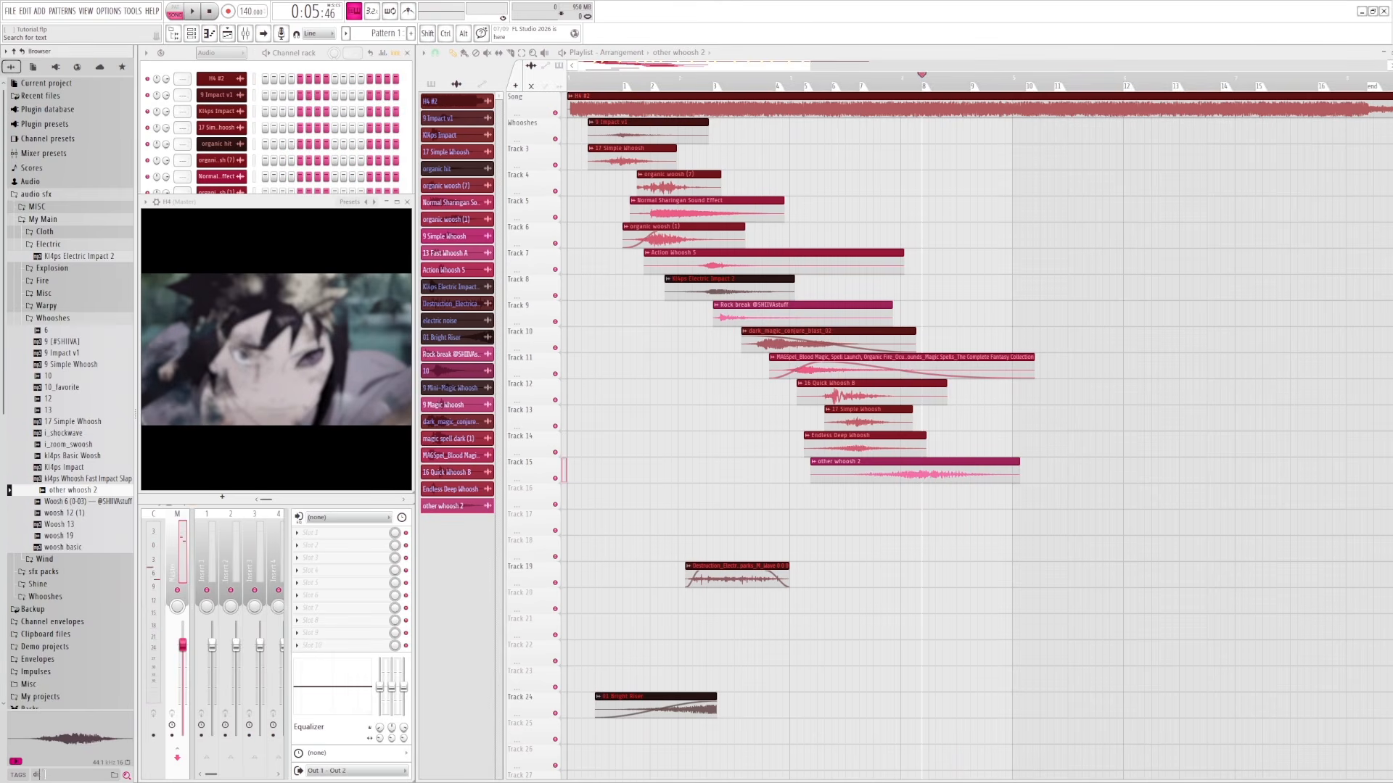
- Search the sound browser for "dissolve" effects
type("e")
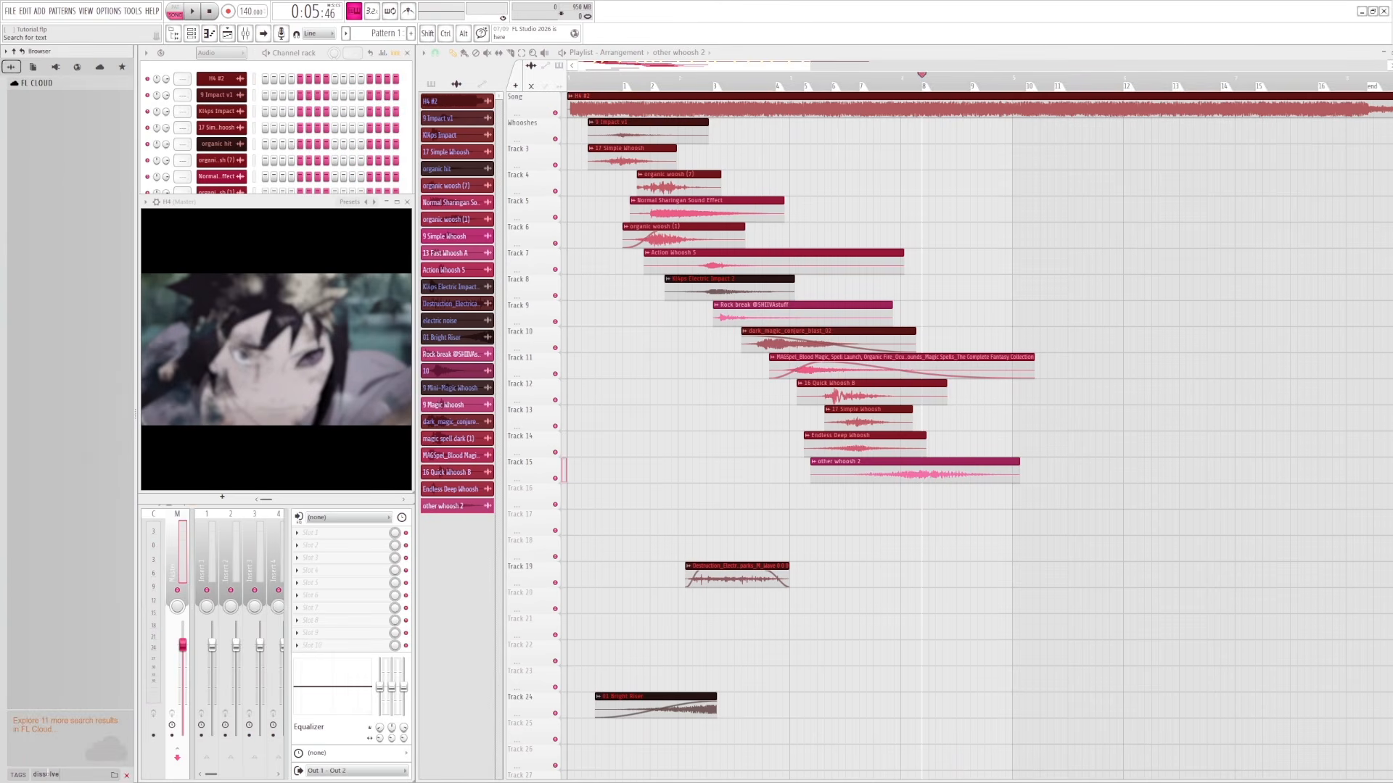
left_click(126, 776)
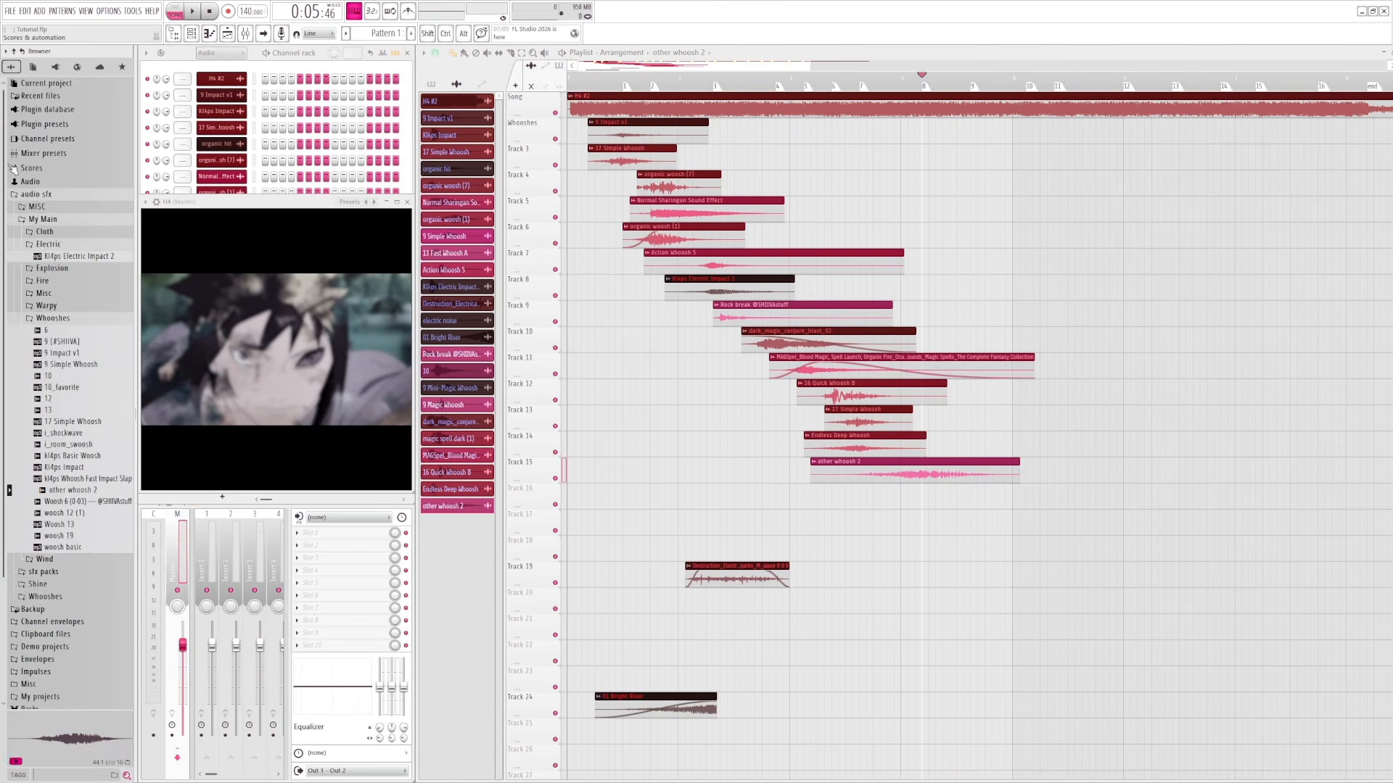
left_click(67, 770)
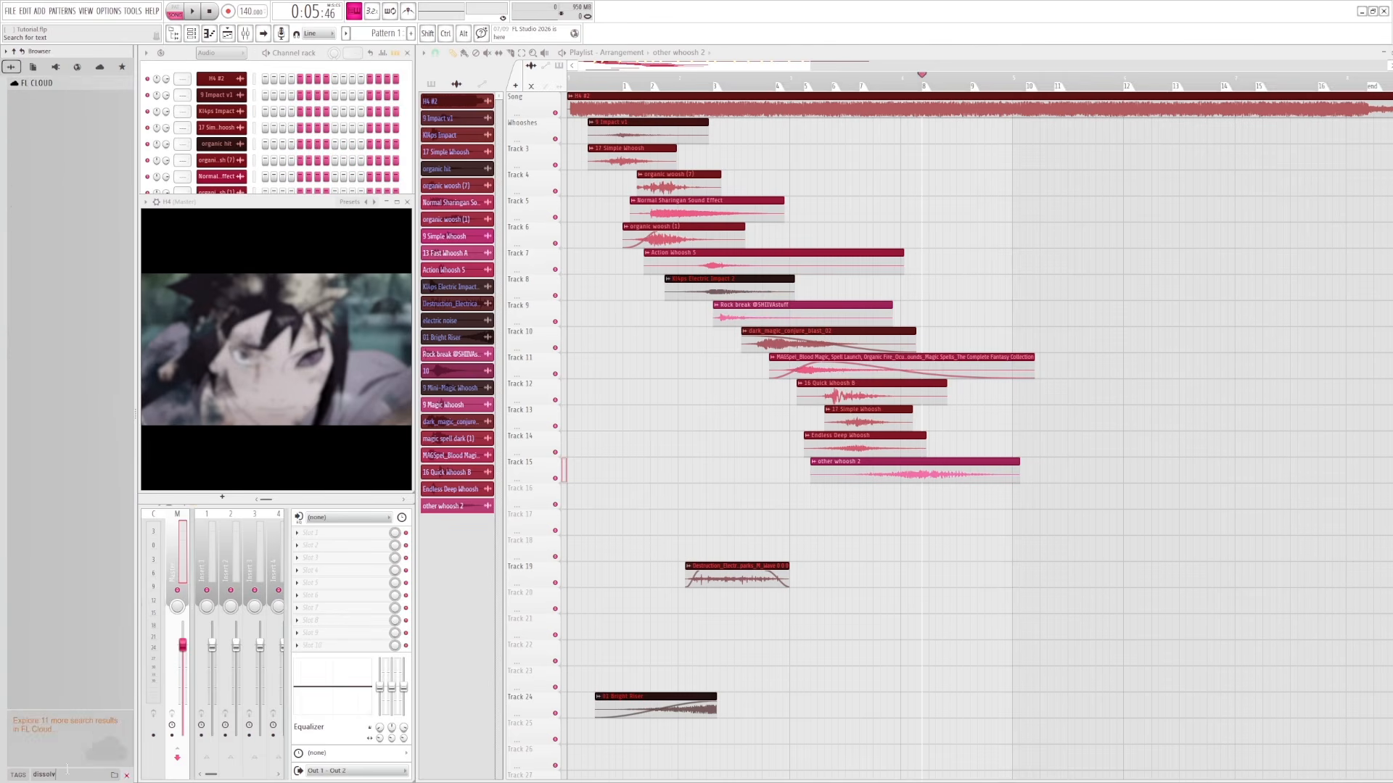
- Replace the sound search with "burn" and audition several burn combo samples, including 1, 10, 4 and 12
key("BackSpace")
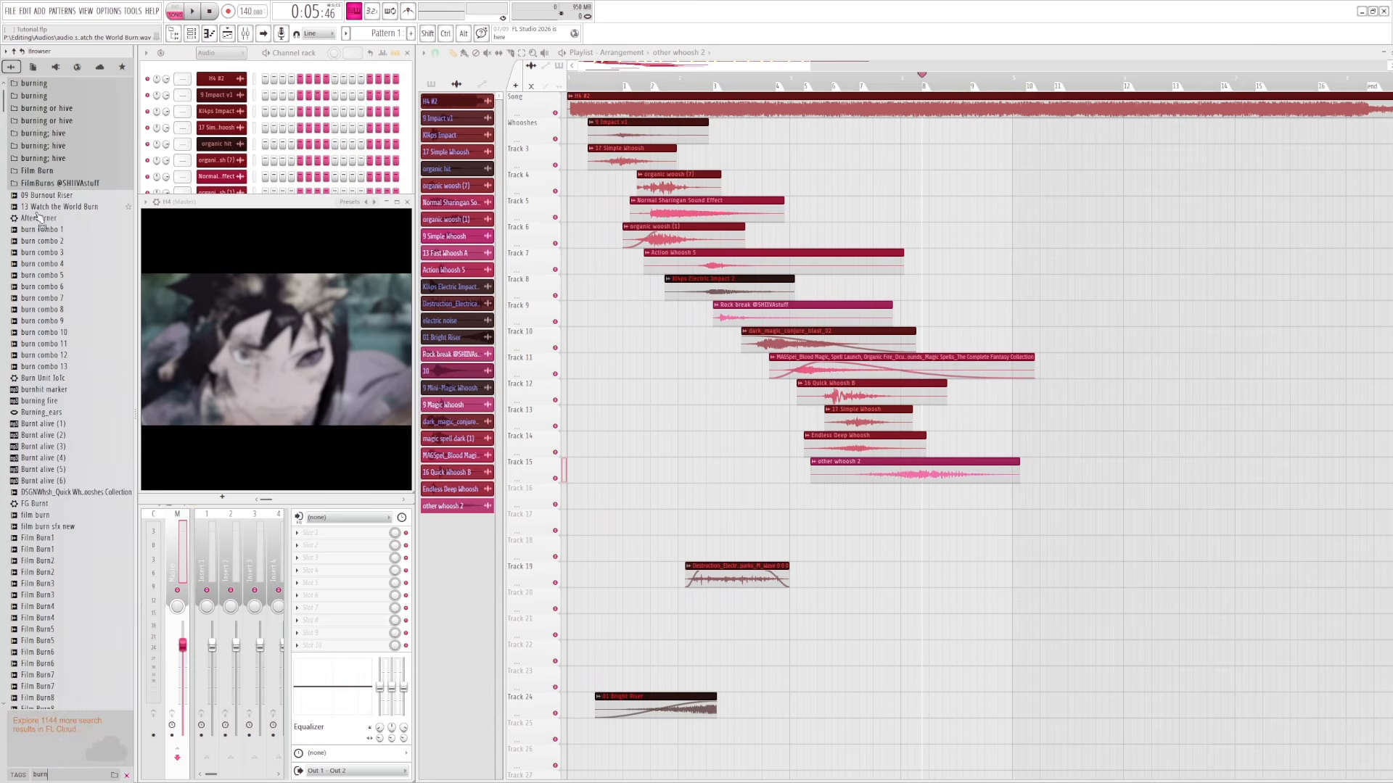
left_click(47, 230)
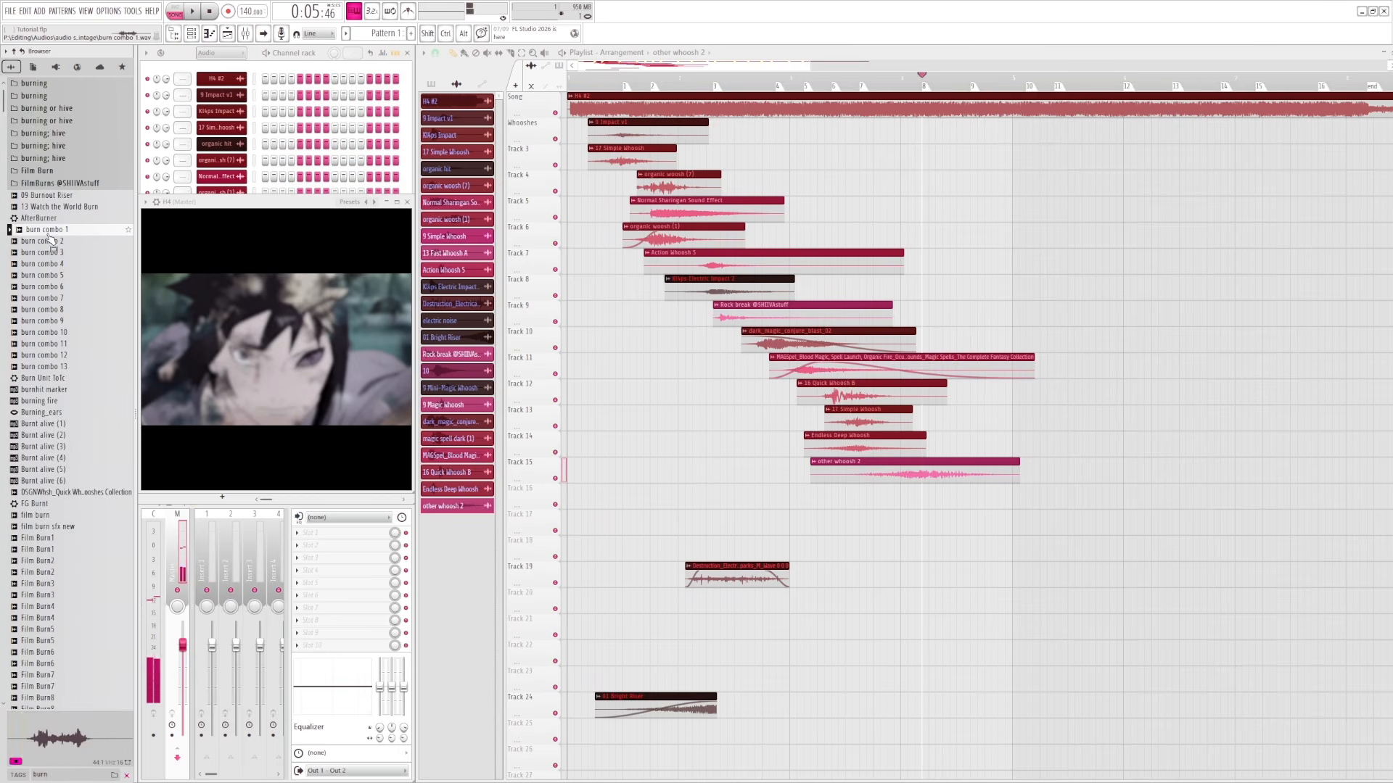
left_click(57, 333)
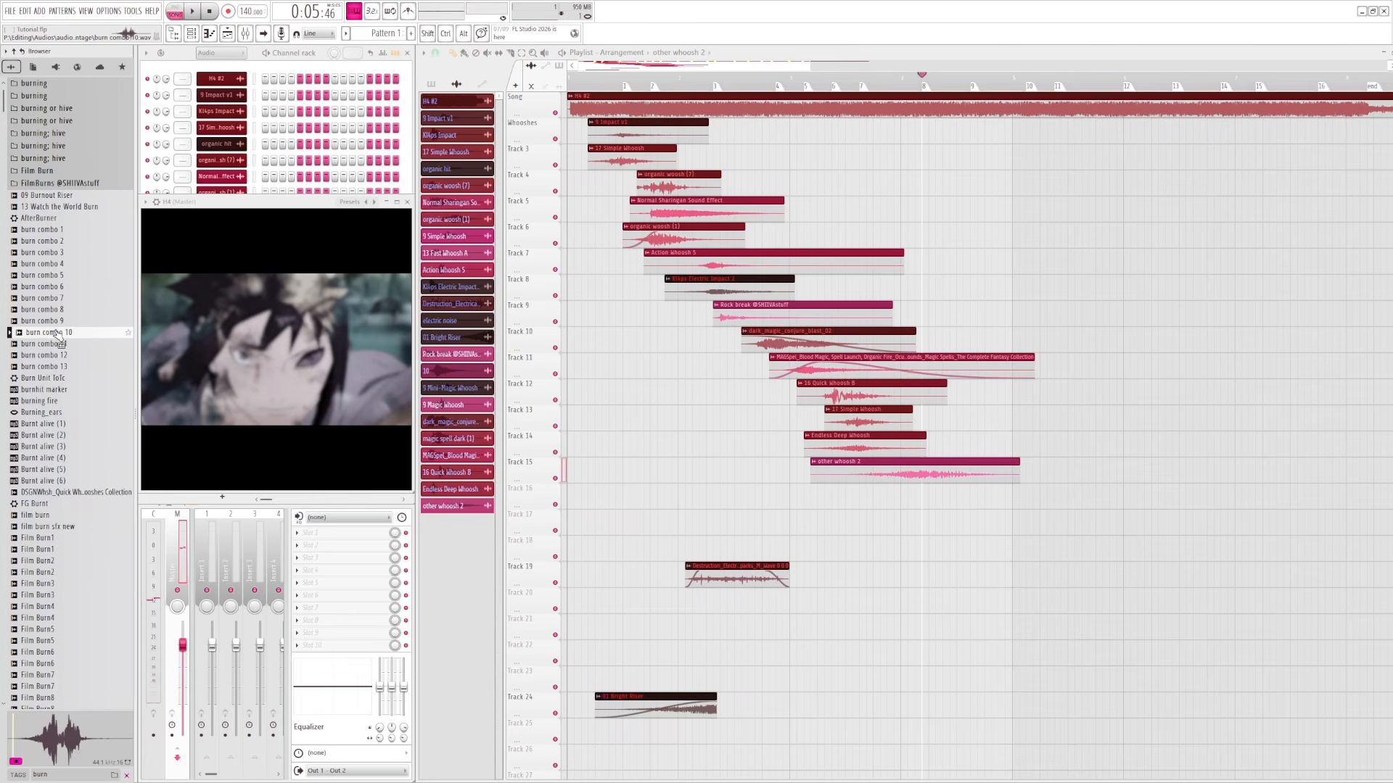
left_click(63, 277)
key("Up")
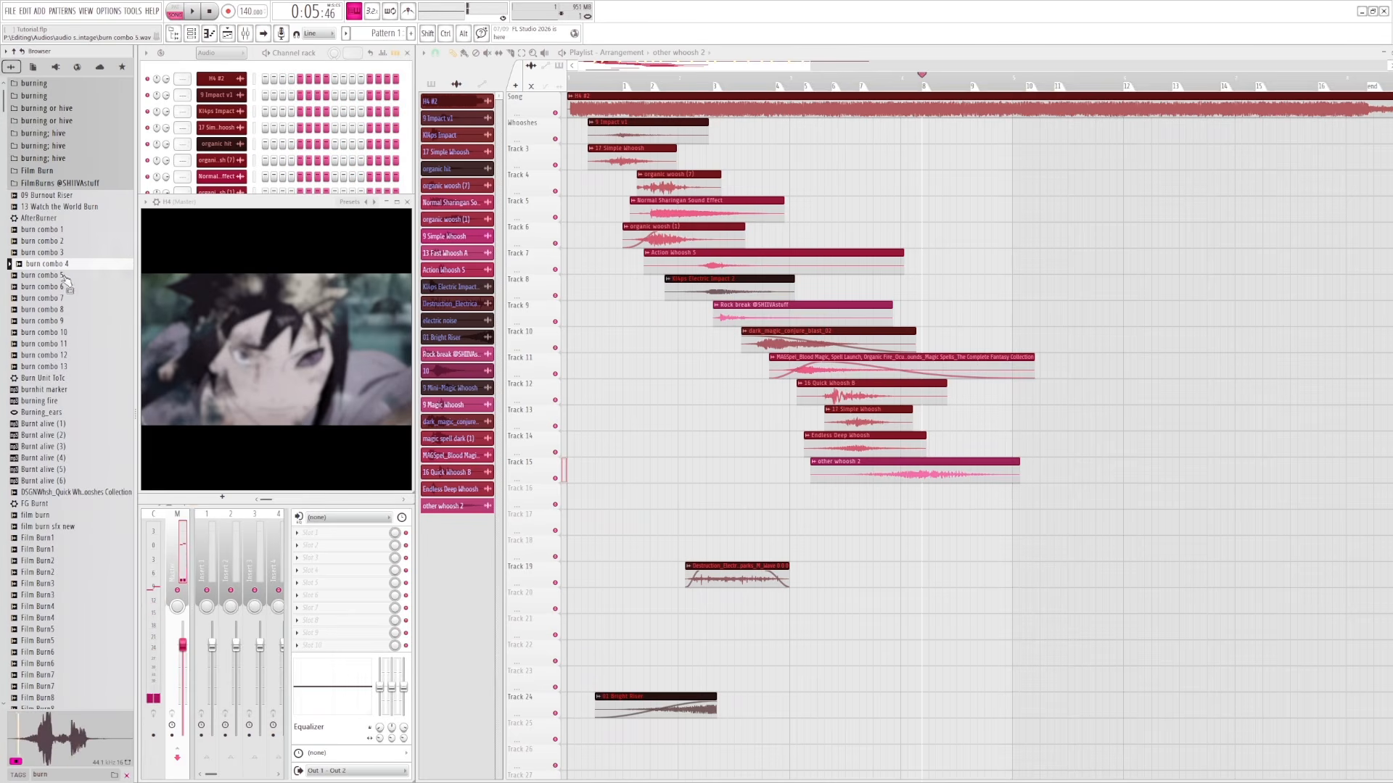
left_click(61, 356)
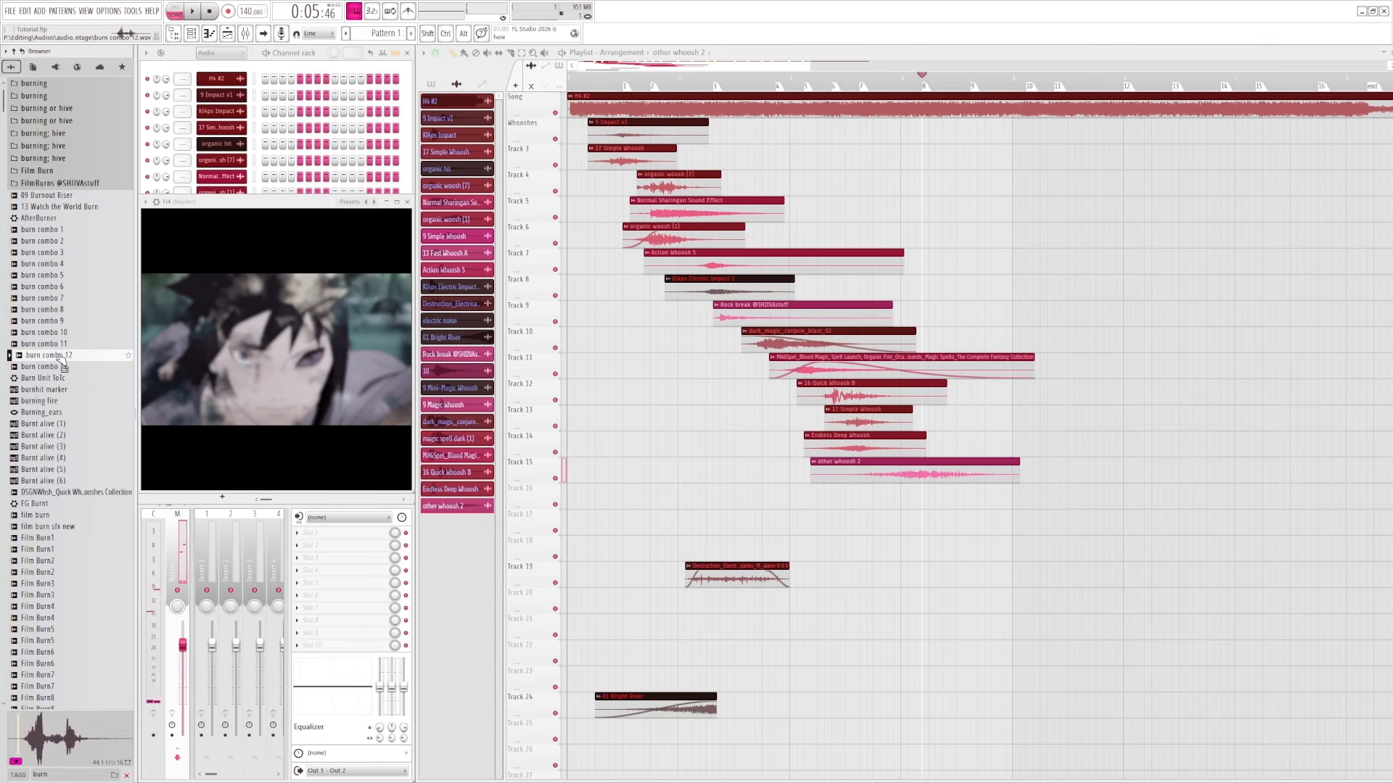
- Audition the film burn samples in the burn results, including film burn, film burn sfx new, Film Burn1 and Film Burn4
left_click(45, 516)
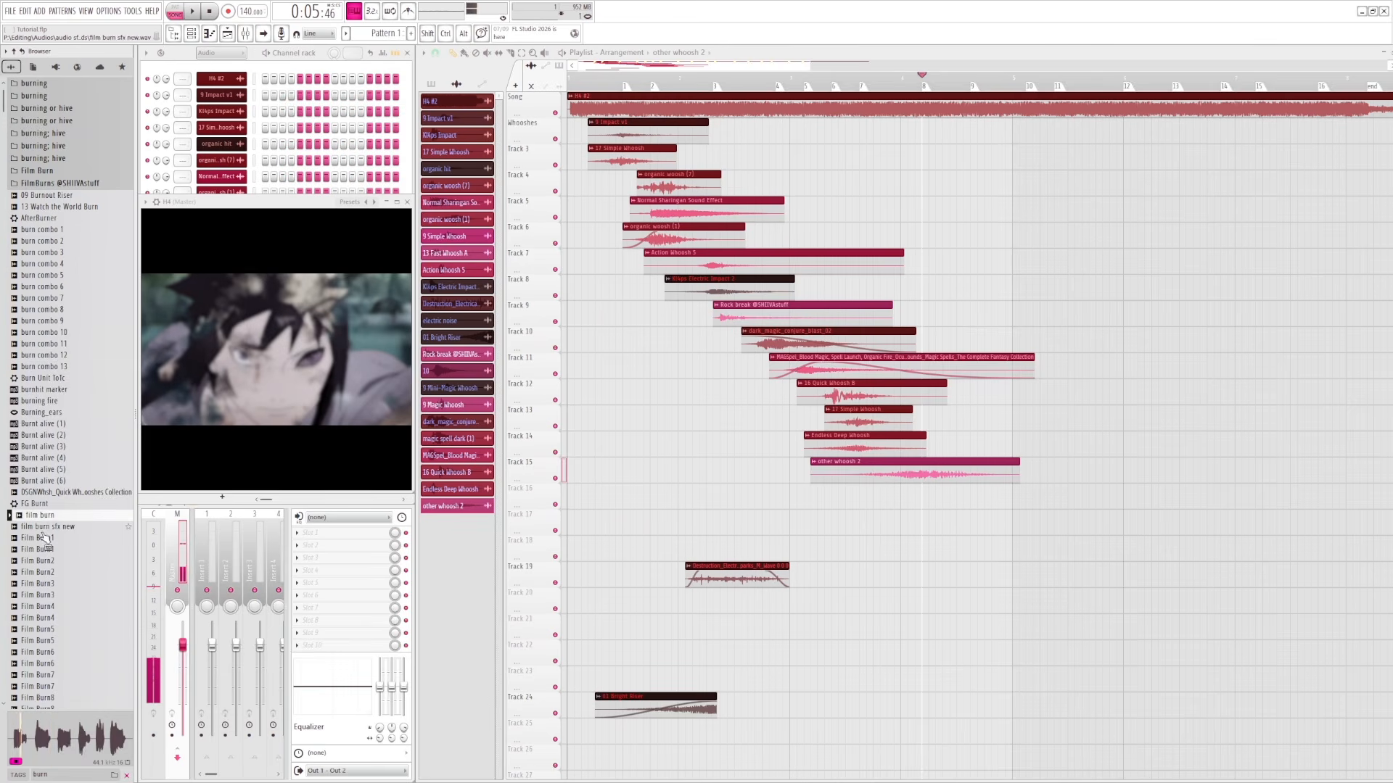
key("Down")
left_click(57, 539)
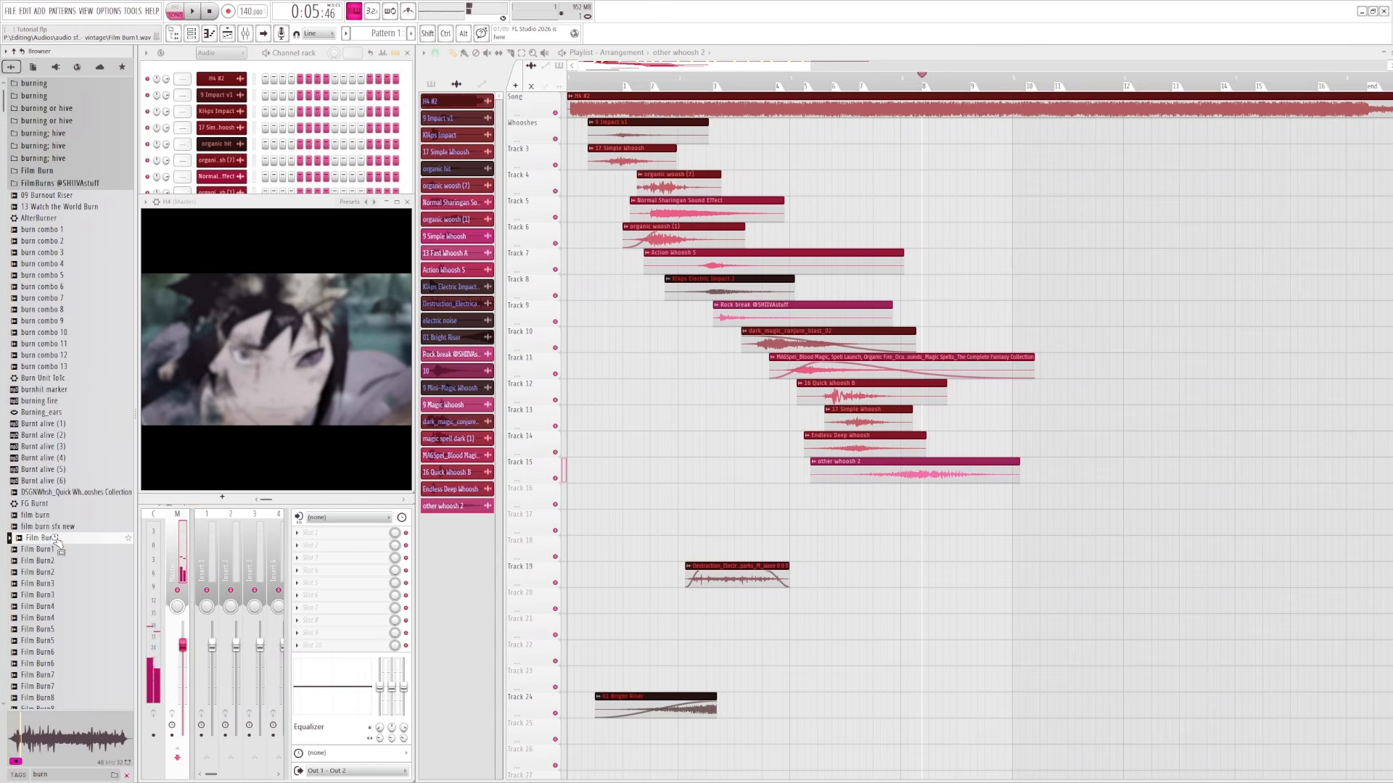
left_click(51, 550)
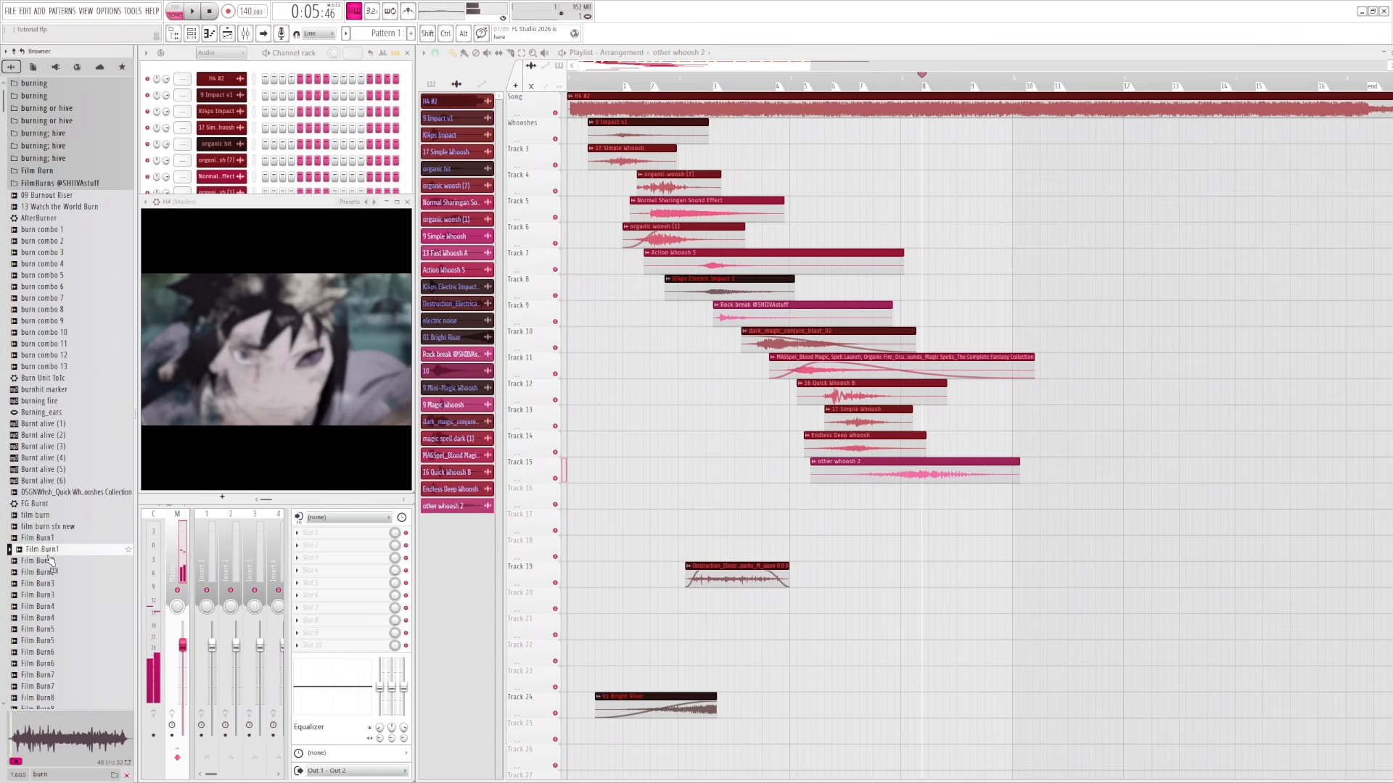
left_click(49, 562)
scroll(50, 567, "down", 2)
left_click(50, 540)
scroll(50, 541, "down", 8)
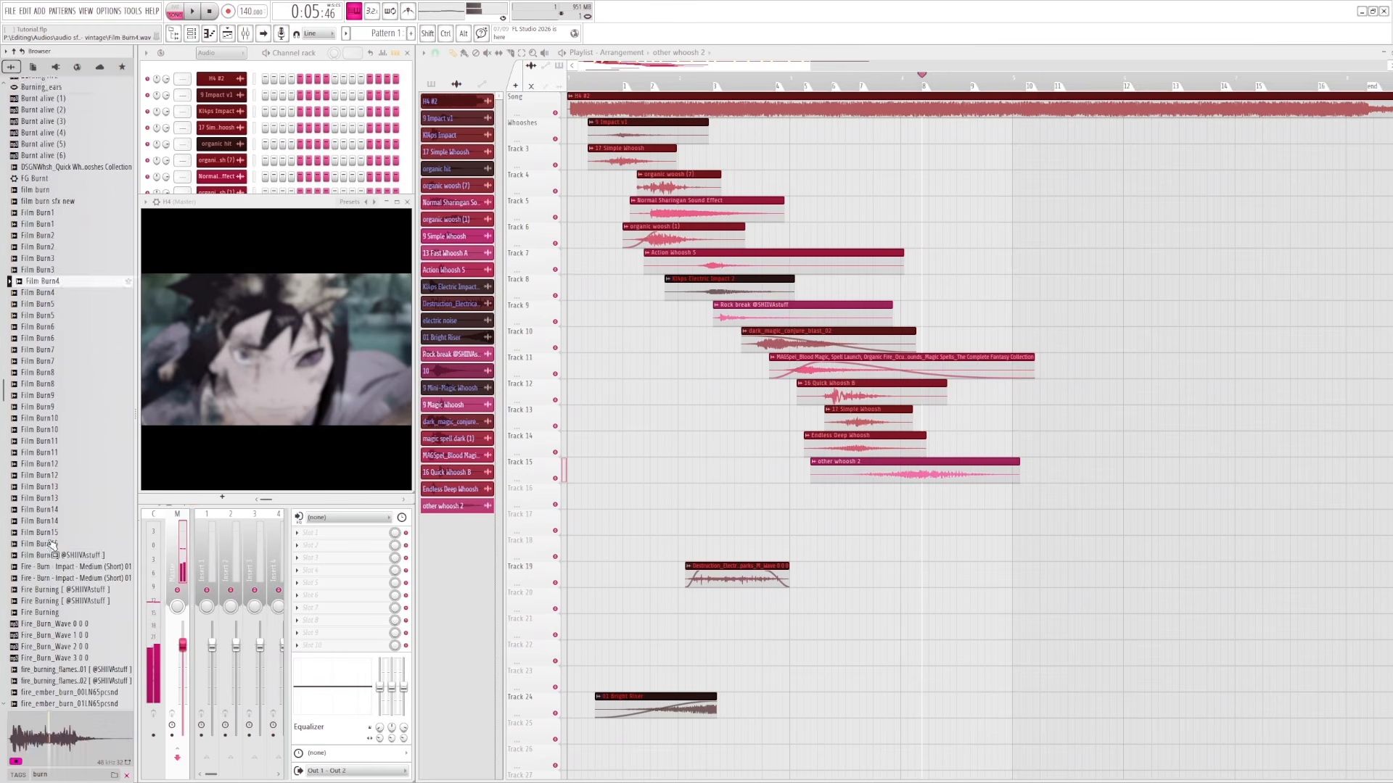
left_click(50, 541)
- Audition the Fire - Burn - Impact - Medium (Short) 01 and Fire Burning samples
scroll(52, 545, "down", 3)
left_click(56, 484)
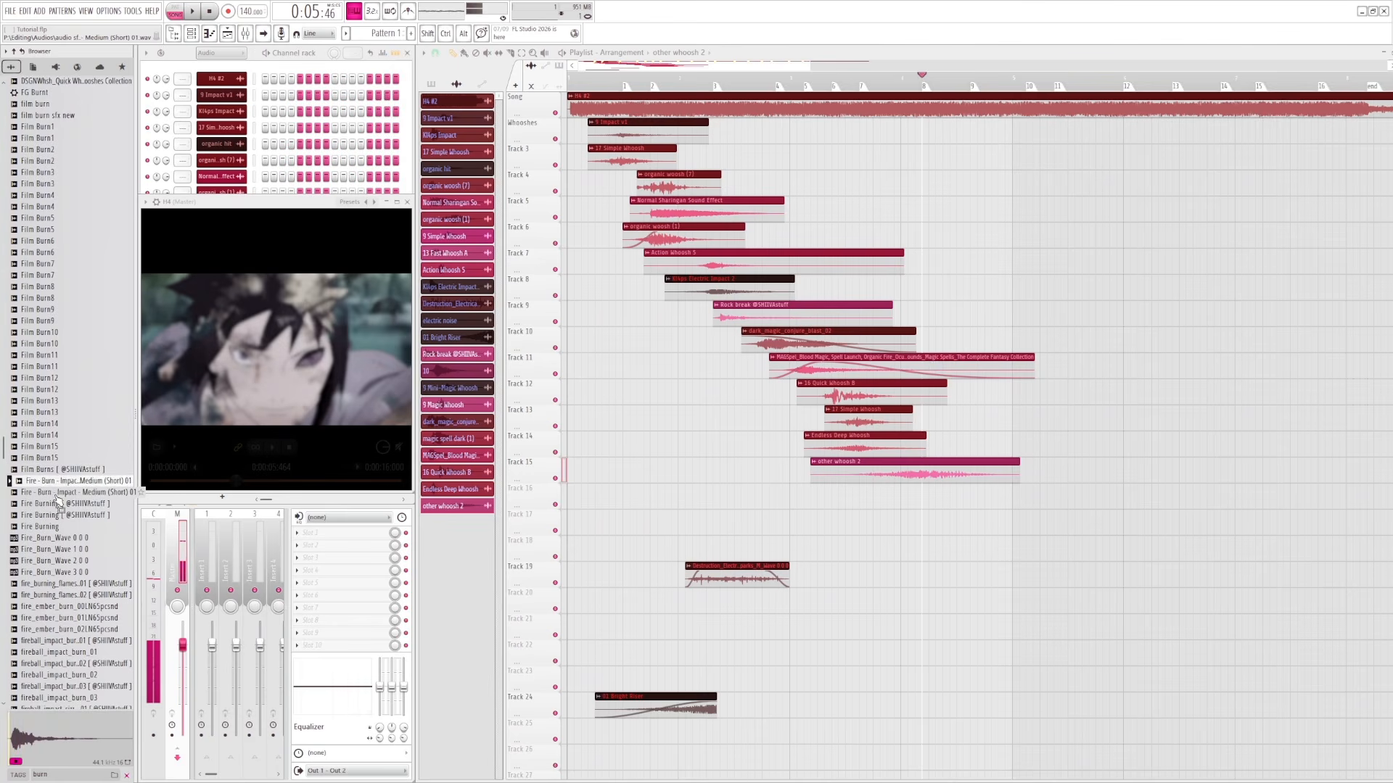
left_click(57, 496)
left_click(57, 504)
left_click(57, 515)
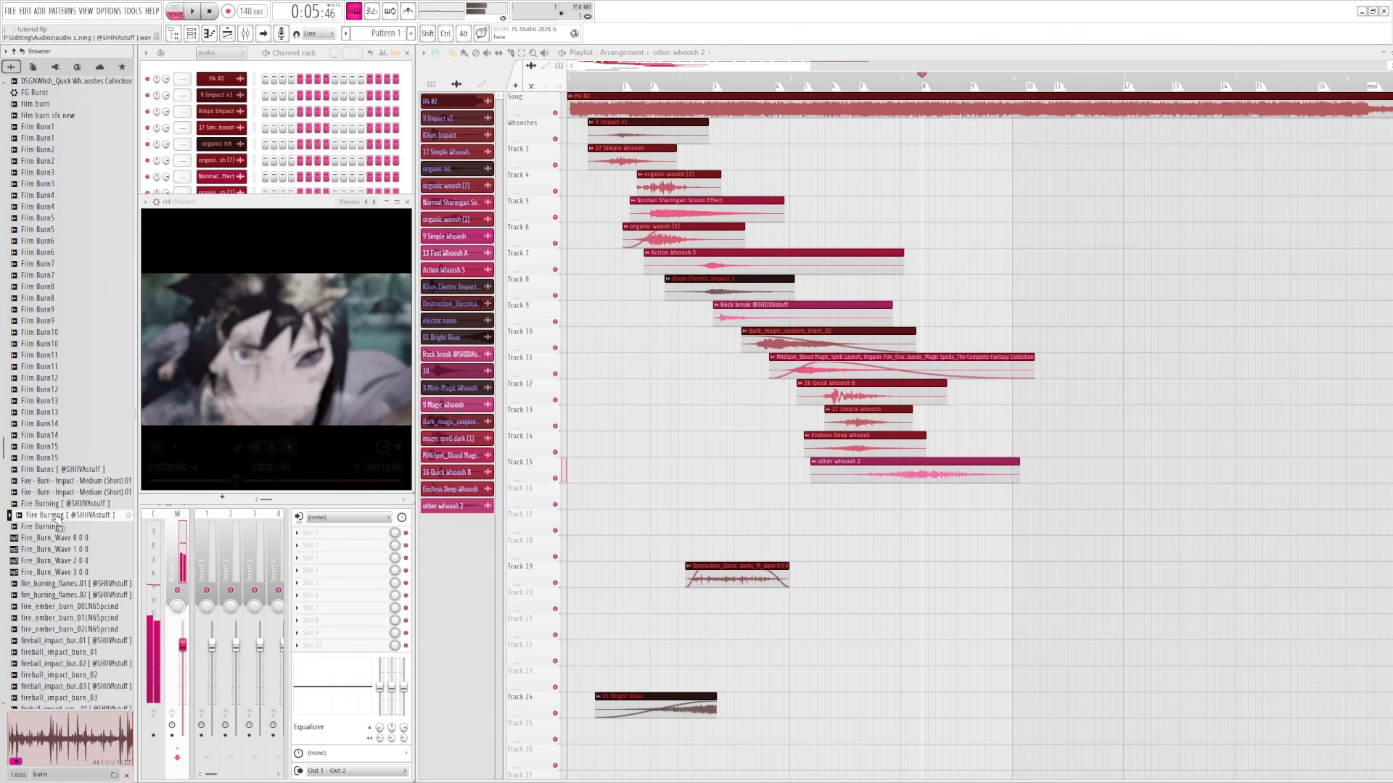
left_click(56, 527)
- Audition the fireball impact and flesh burn samples, including flesh_burn and fireball_impact_sizzle_burn_01
scroll(54, 530, "down", 2)
left_click(54, 530)
scroll(54, 533, "down", 4)
left_click(54, 530)
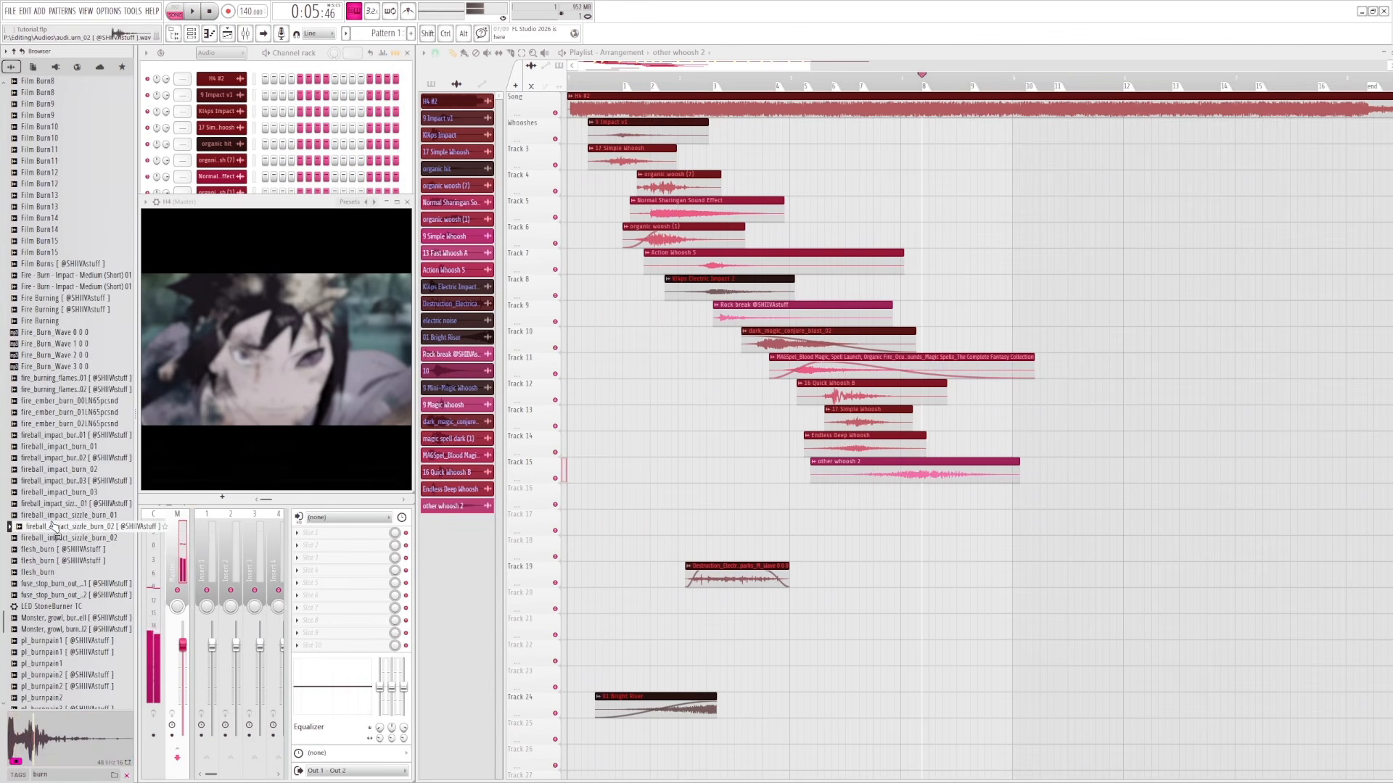
scroll(51, 538, "down", 3)
left_click(56, 496)
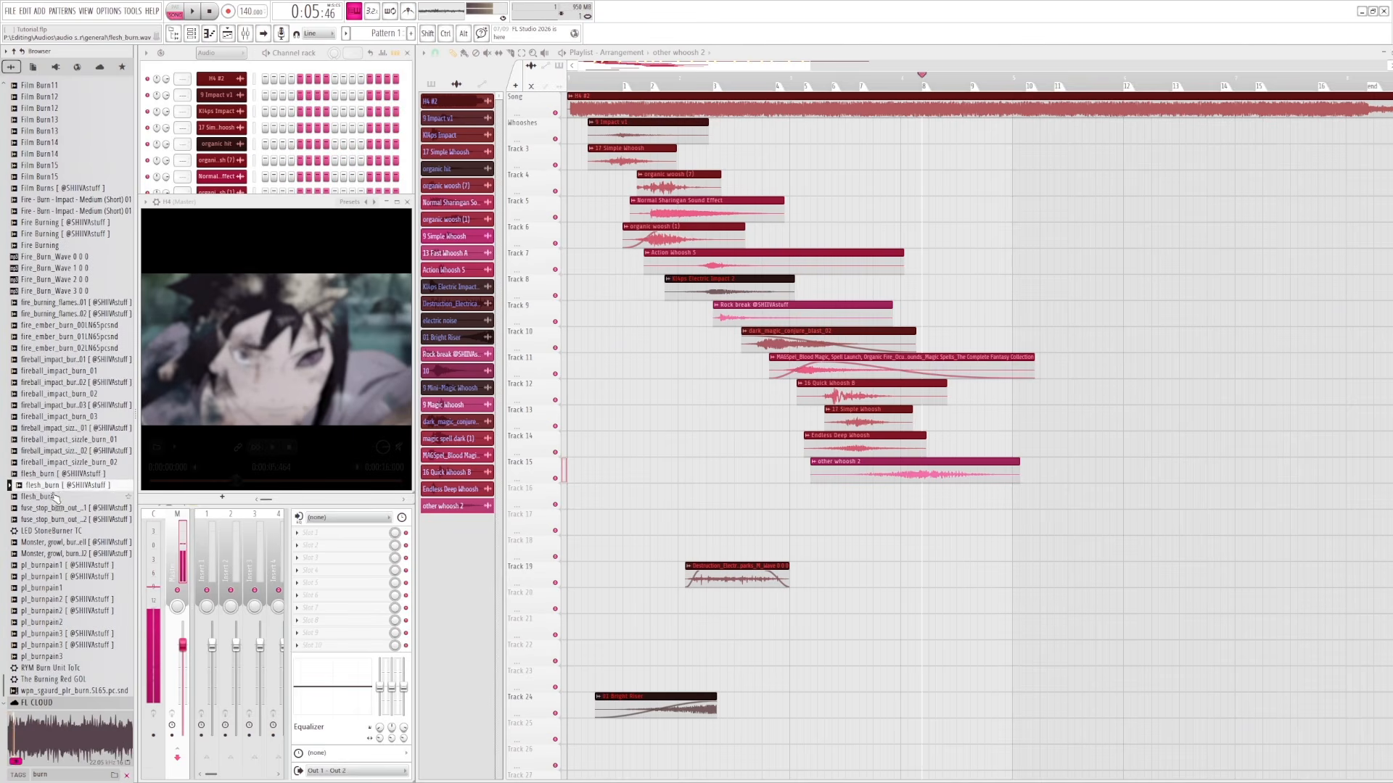
left_click(54, 475)
left_click(55, 464)
left_click(56, 452)
left_click(56, 441)
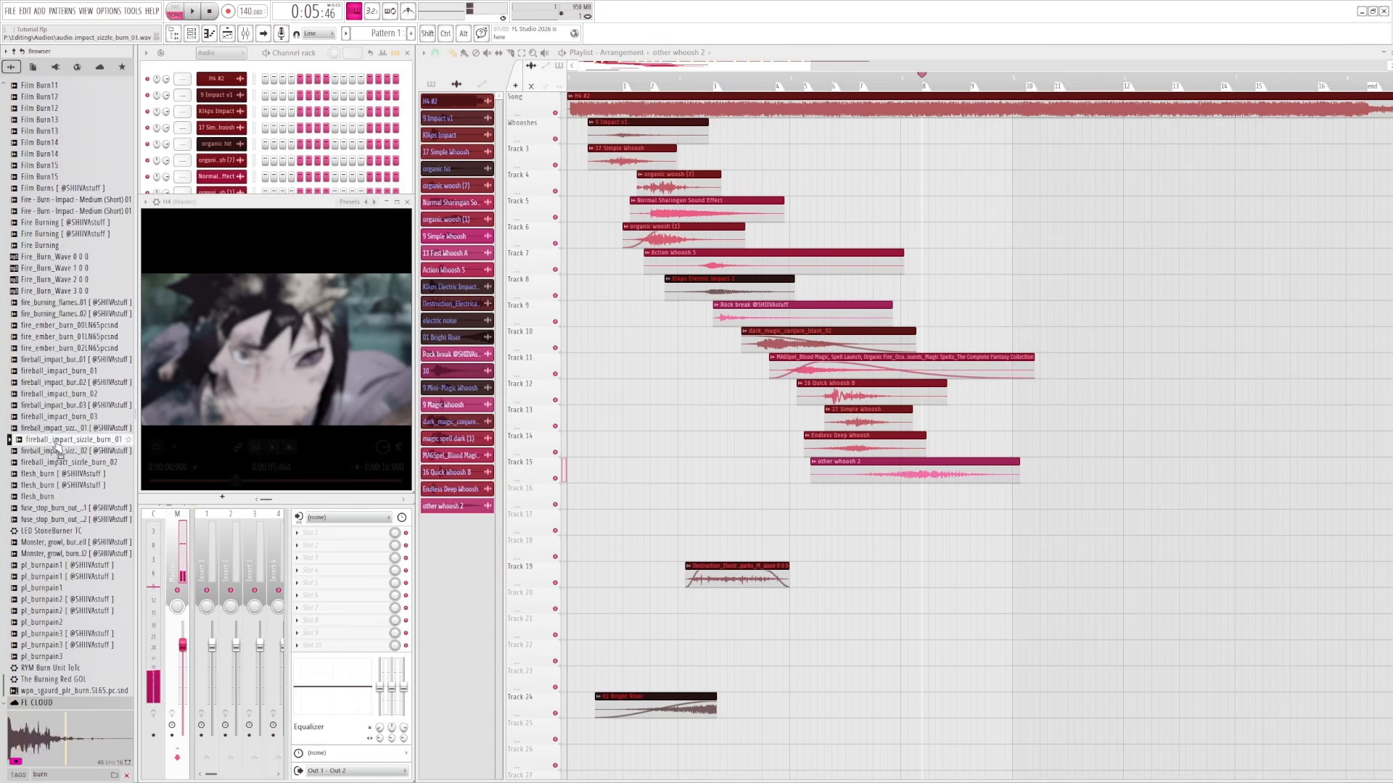
left_click(57, 429)
left_click(58, 417)
- Audition the fire_ember_burn and fire_burning_flames samples in the burn results
left_click(52, 349)
left_click(50, 338)
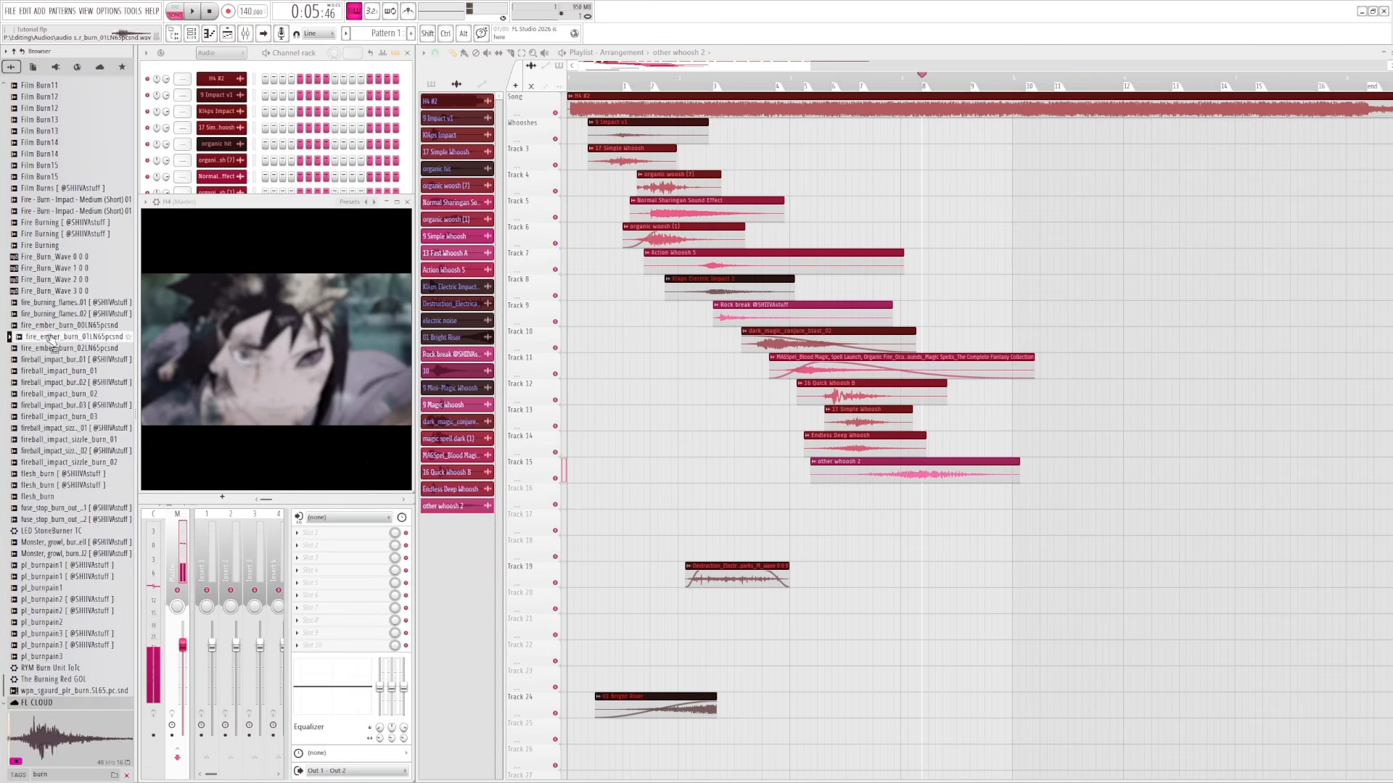
left_click(51, 326)
left_click(51, 314)
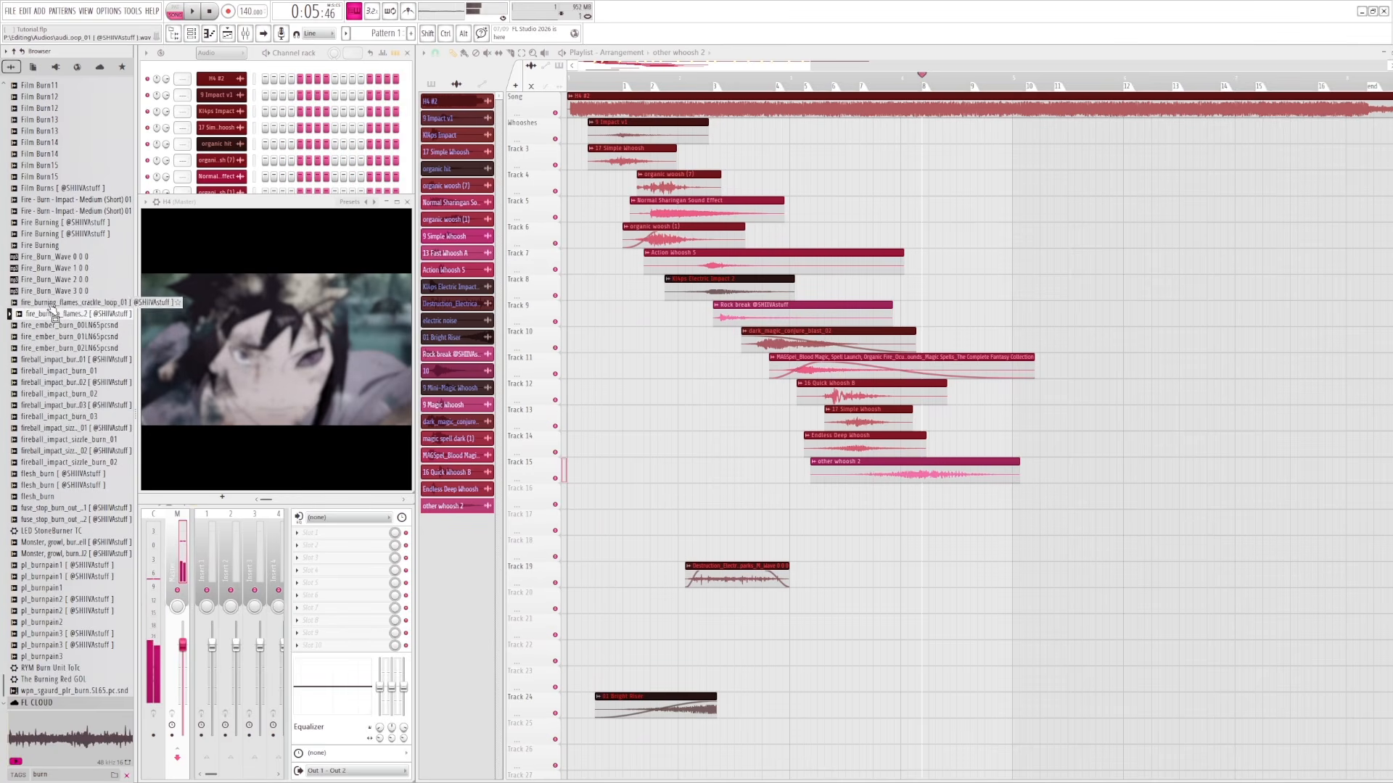
left_click(50, 303)
- Compare the four Fire_Burn_Wave samples by auditioning each, returning to Fire_Burn_Wave 0 0 0
left_click(51, 293)
left_click(53, 280)
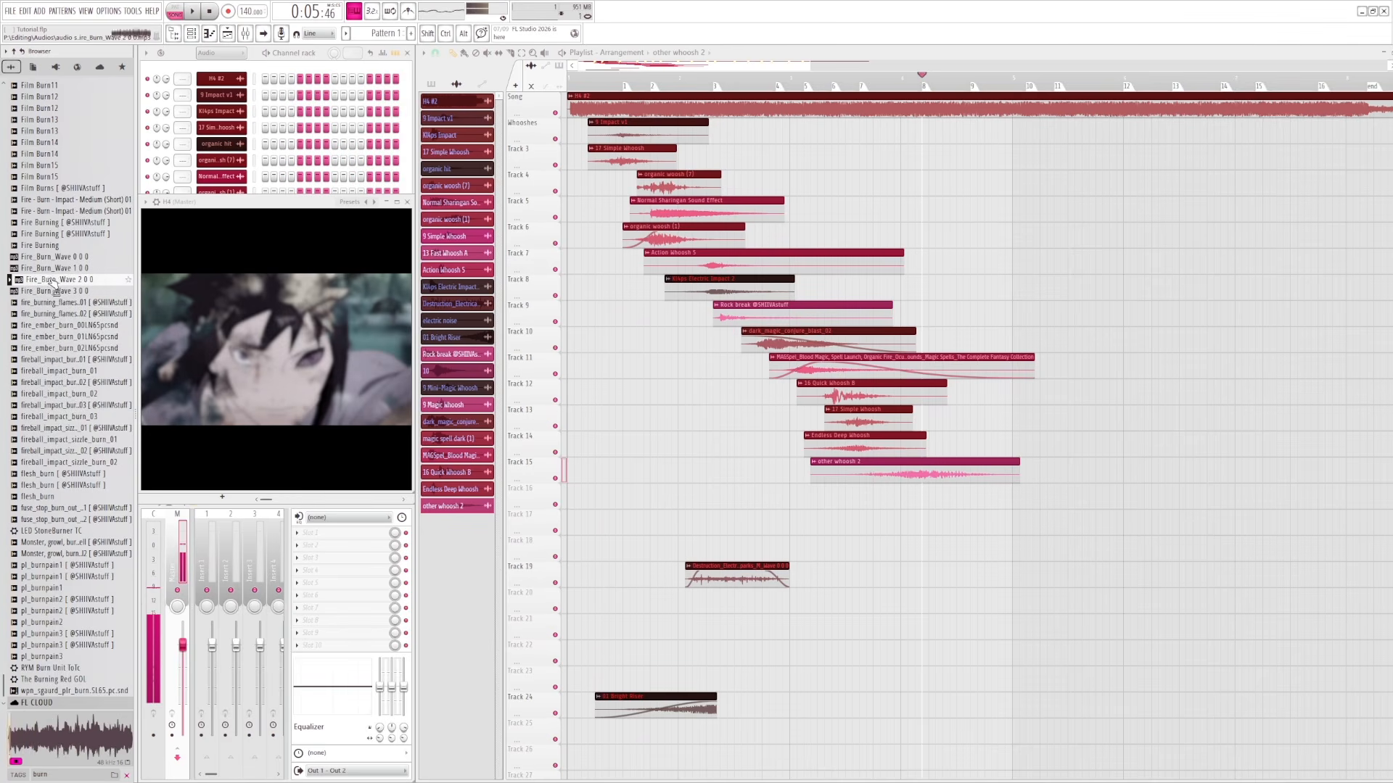
left_click(50, 271)
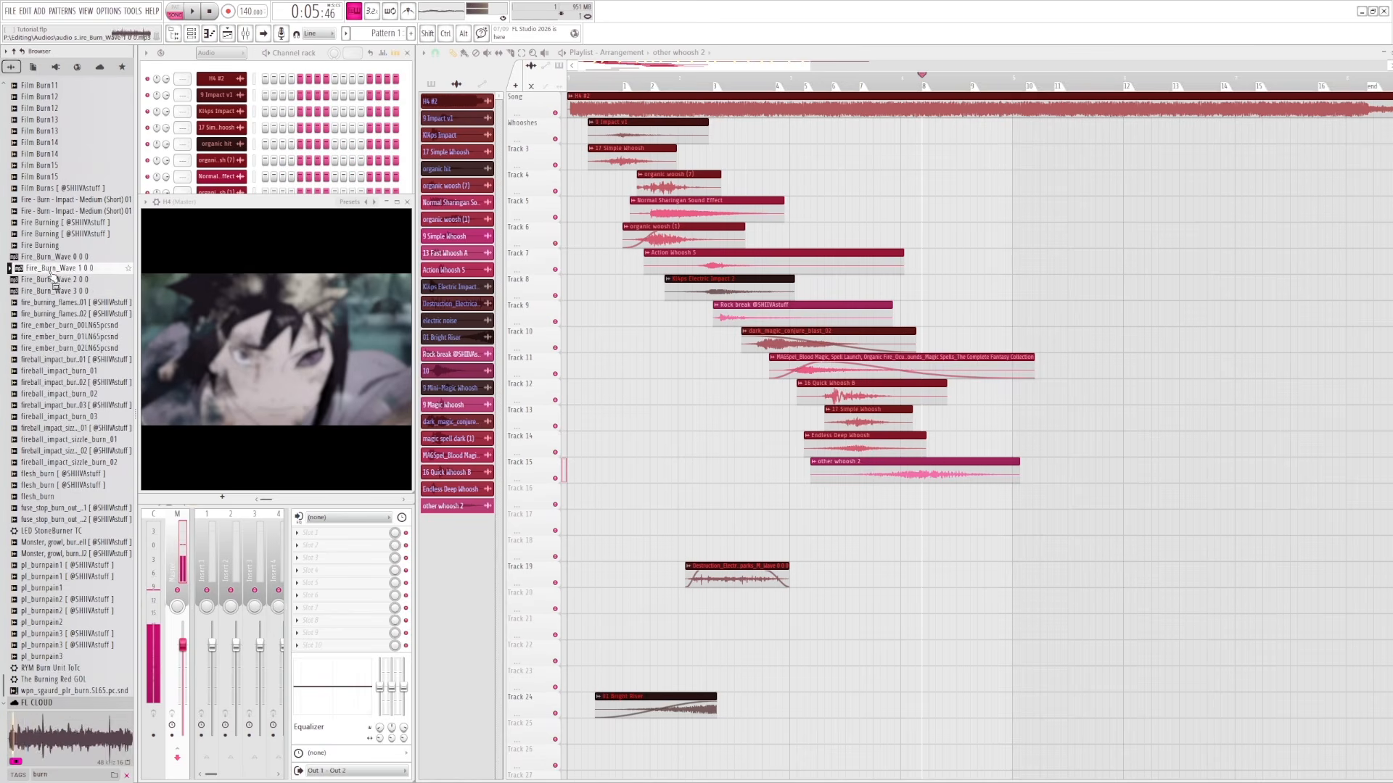
left_click(50, 259)
left_click(50, 291)
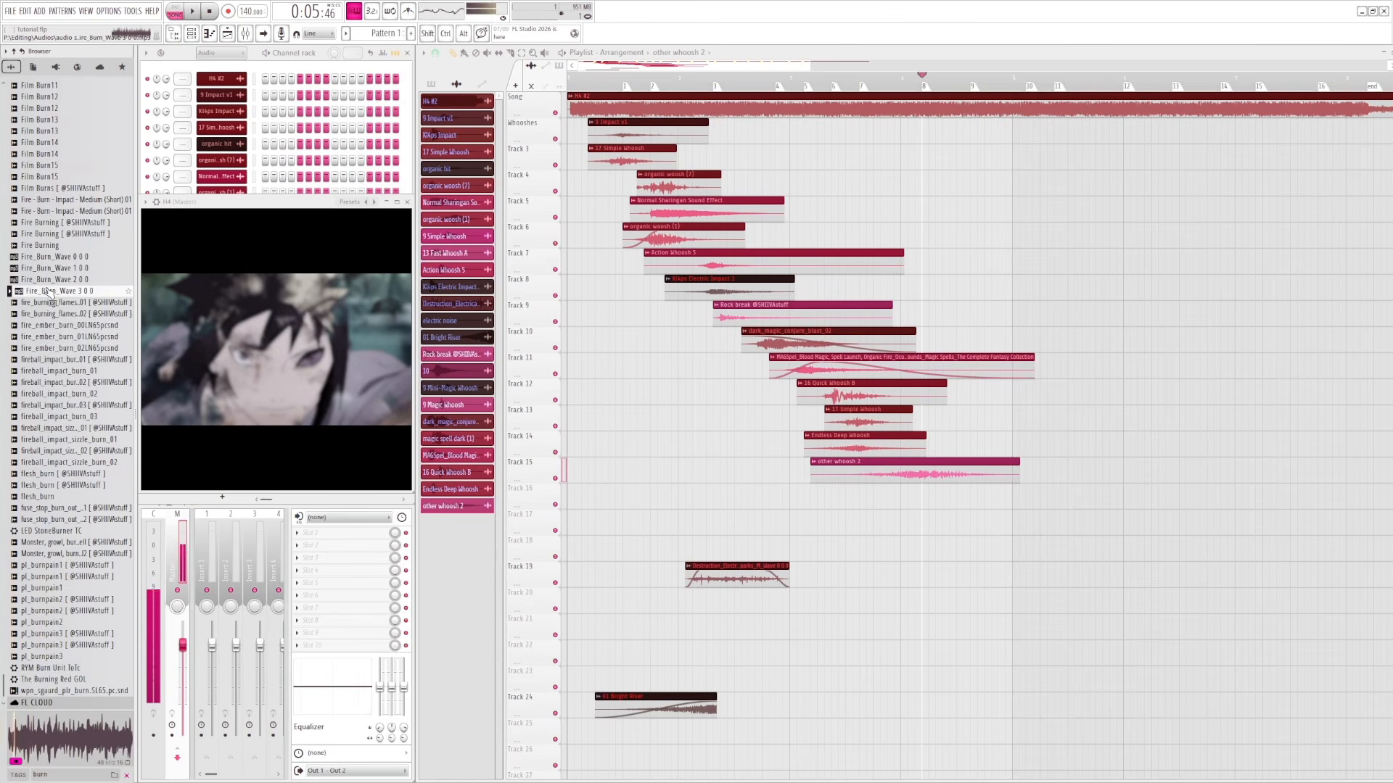
left_click(44, 282)
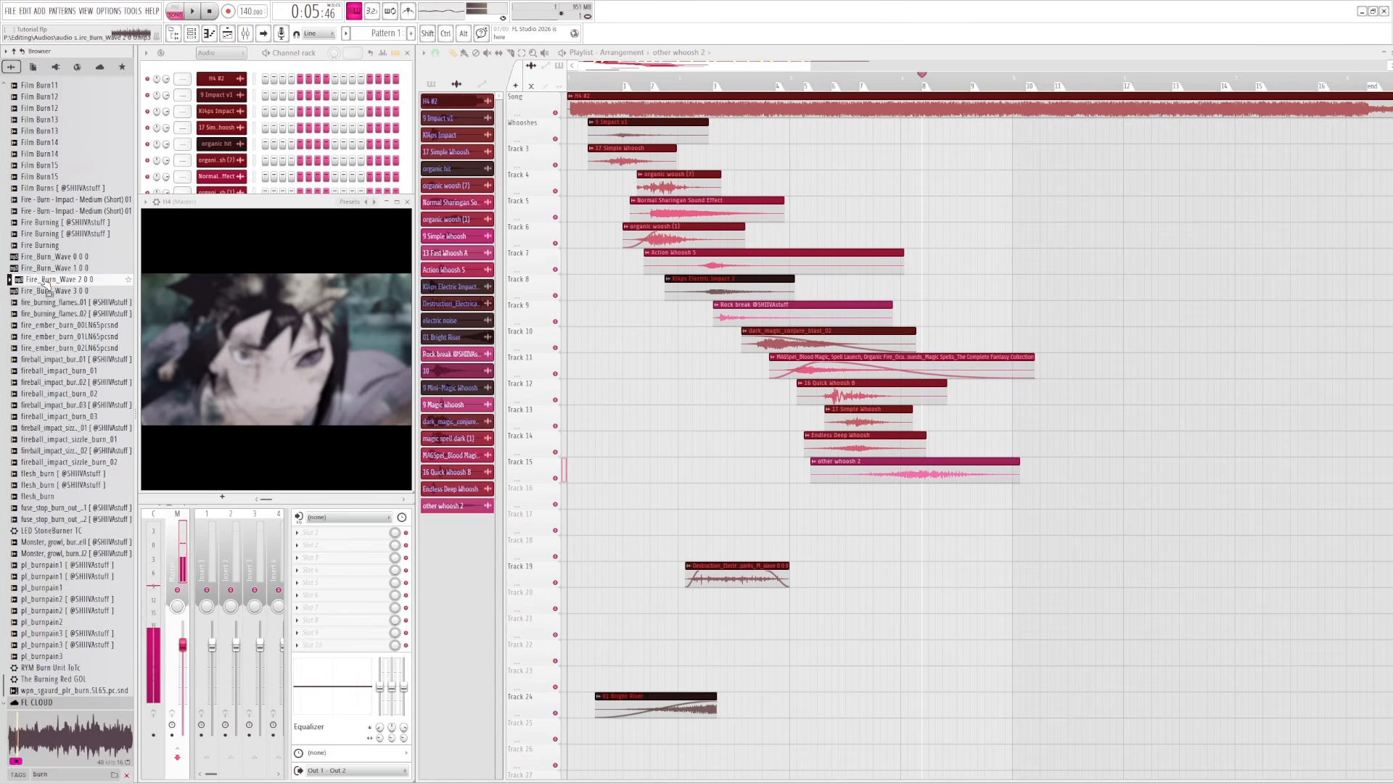
left_click(48, 271)
left_click(49, 258)
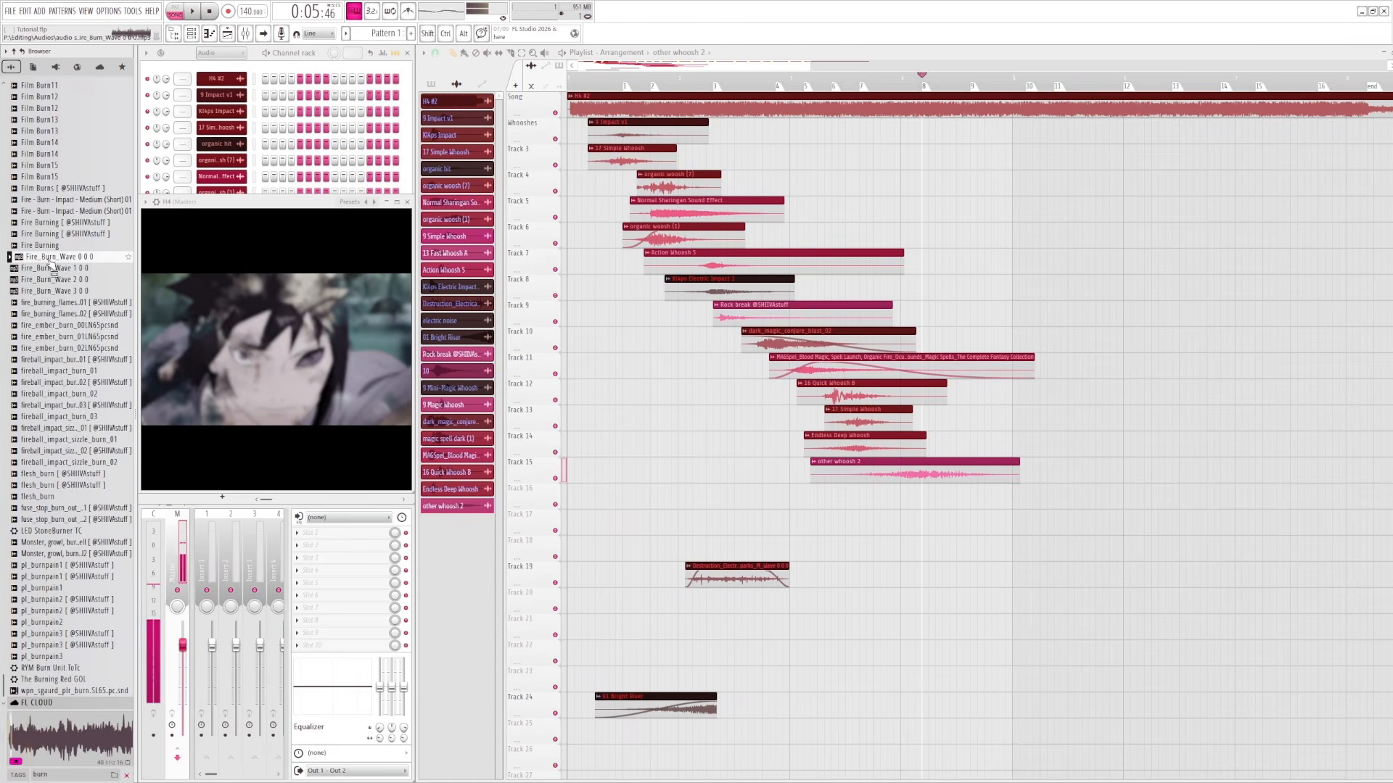
- Place Fire_Burn_Wave 0 0 0 on Track 16 around the 0:05:46 transition, trimmed to a short clip with a fade-in and fade-out
scroll(51, 261, "up", 3)
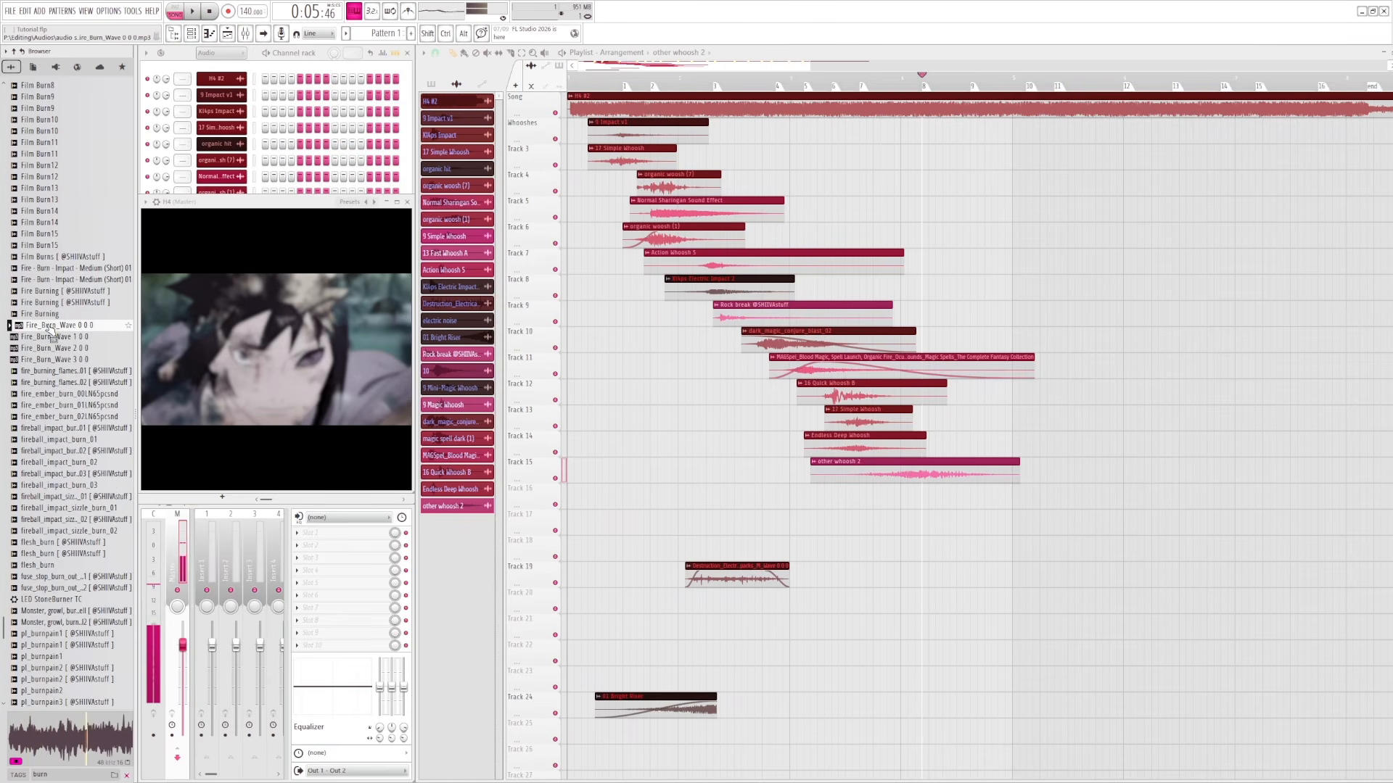
left_click_drag(49, 334, 1014, 488)
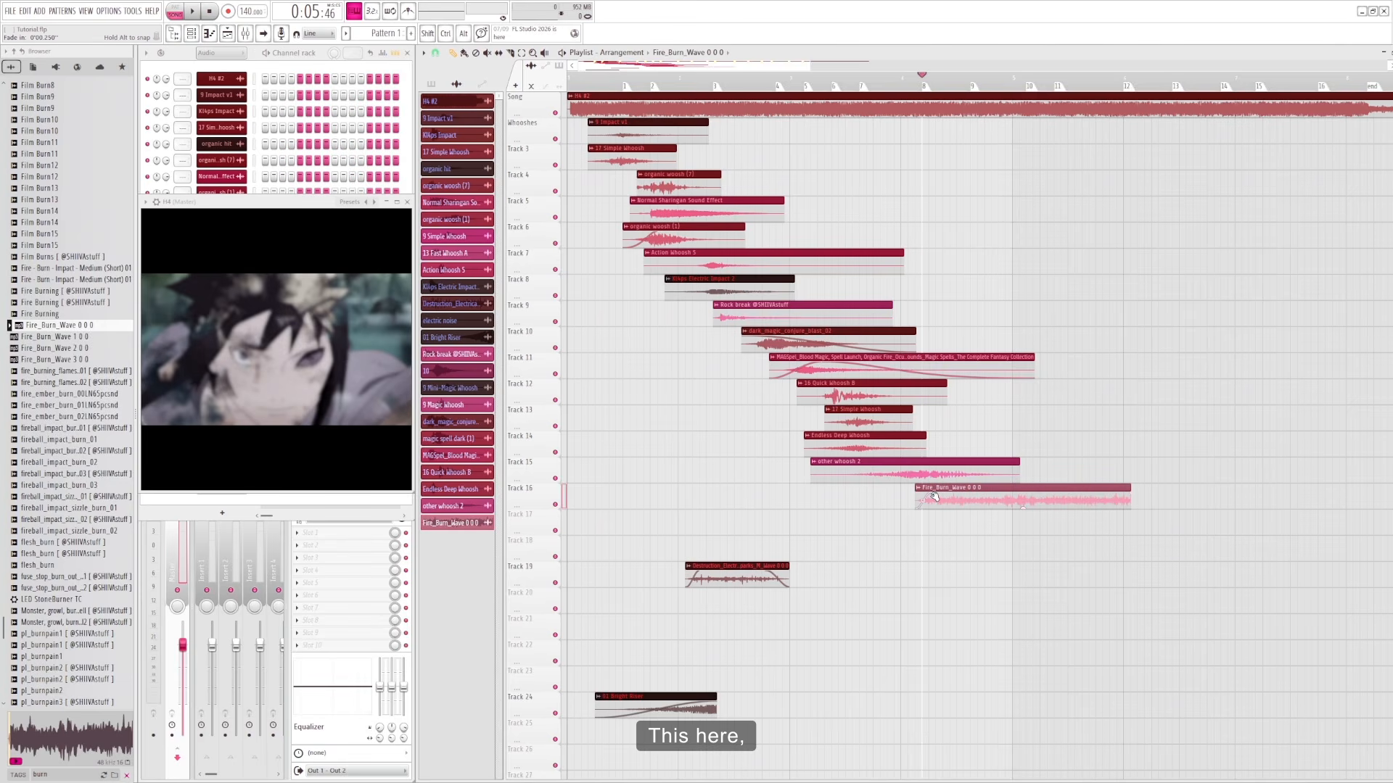
left_click_drag(1126, 490, 980, 496)
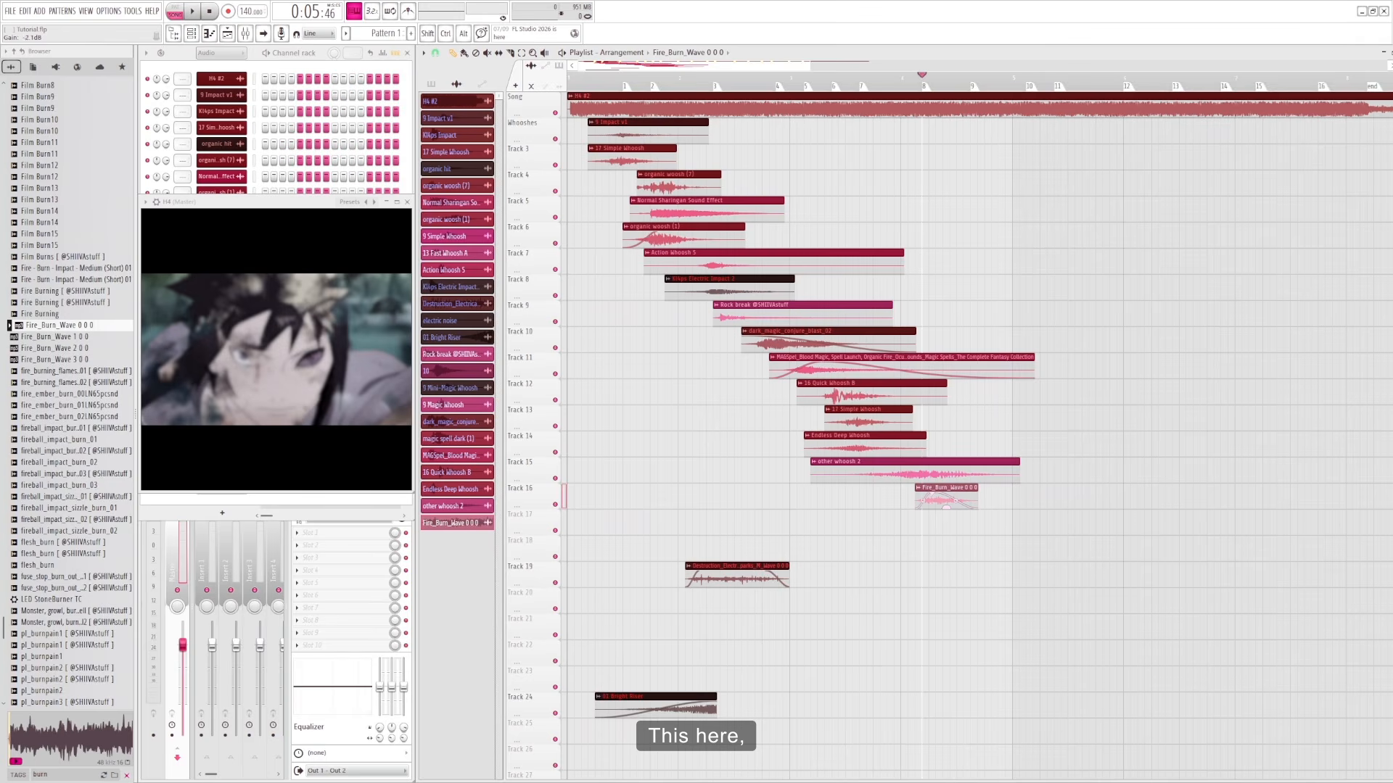
left_click_drag(945, 491, 937, 491)
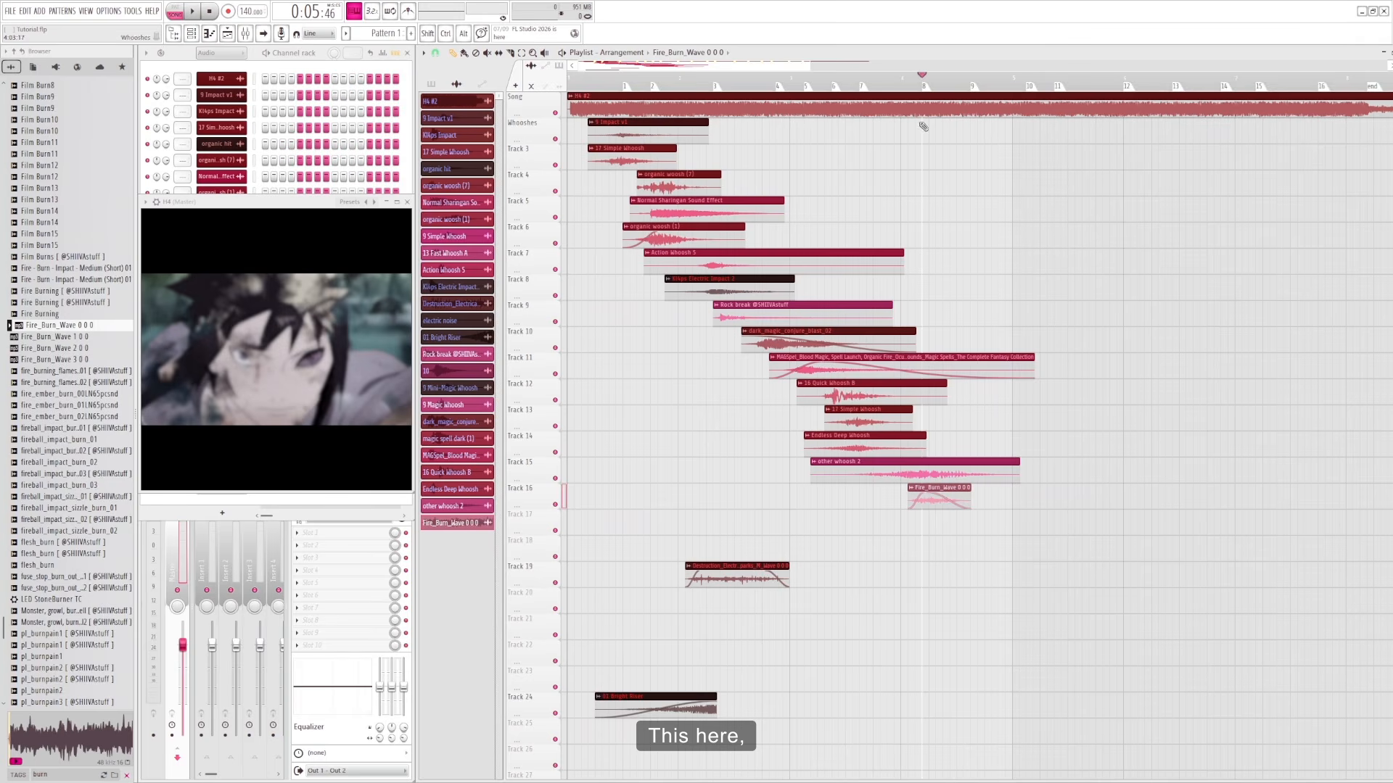
- Replay the section leading into the 0:05:46 transition from several starting points to check the Fire_Burn_Wave clip's timing
left_click_drag(924, 80, 873, 79)
key("space")
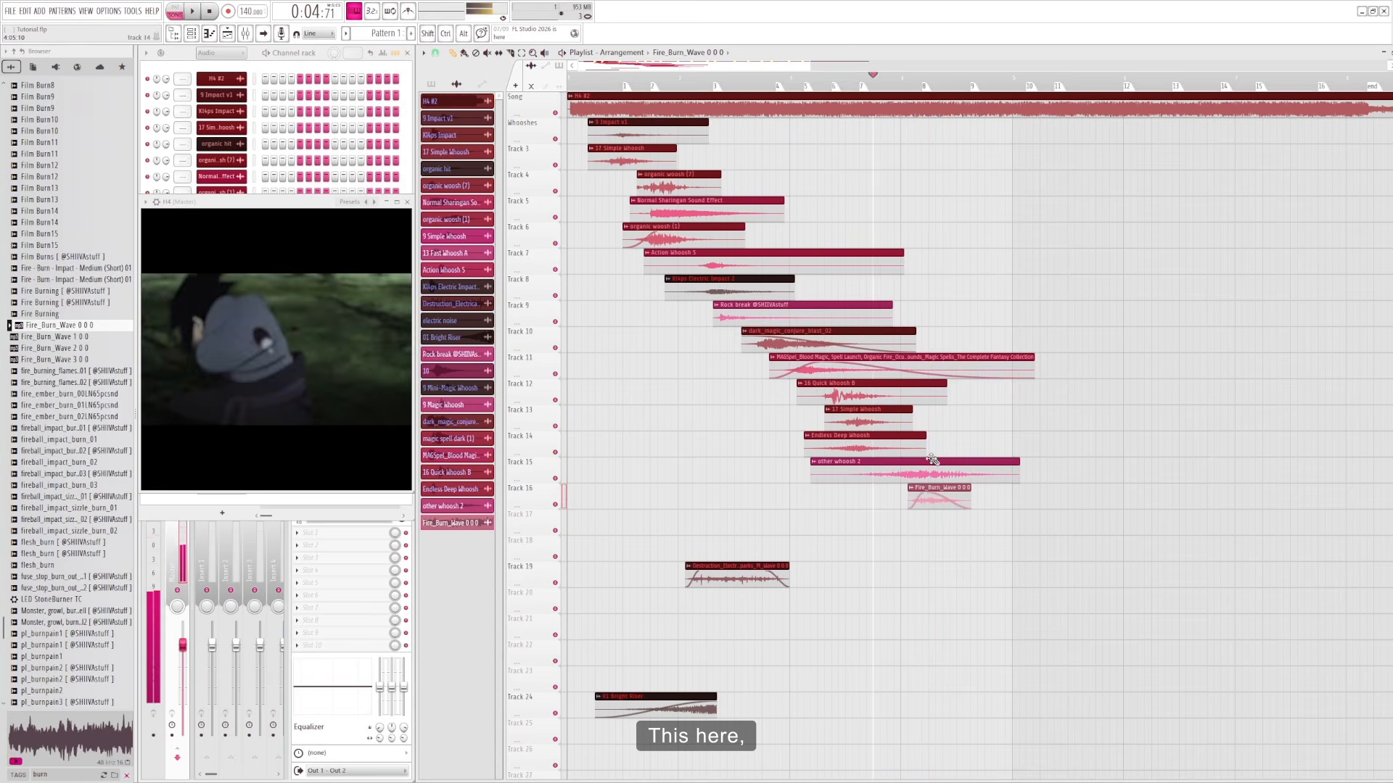
key("space")
key("space")
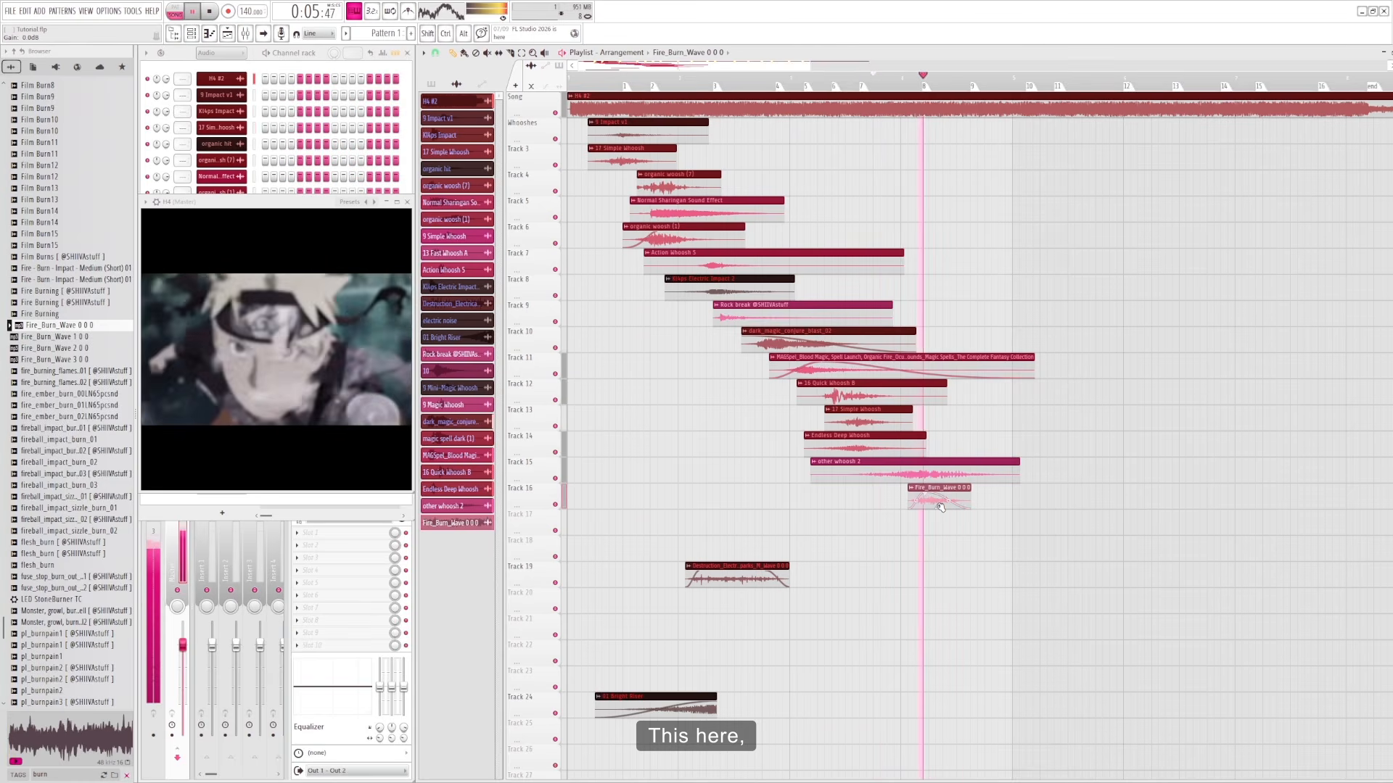
left_click(896, 83)
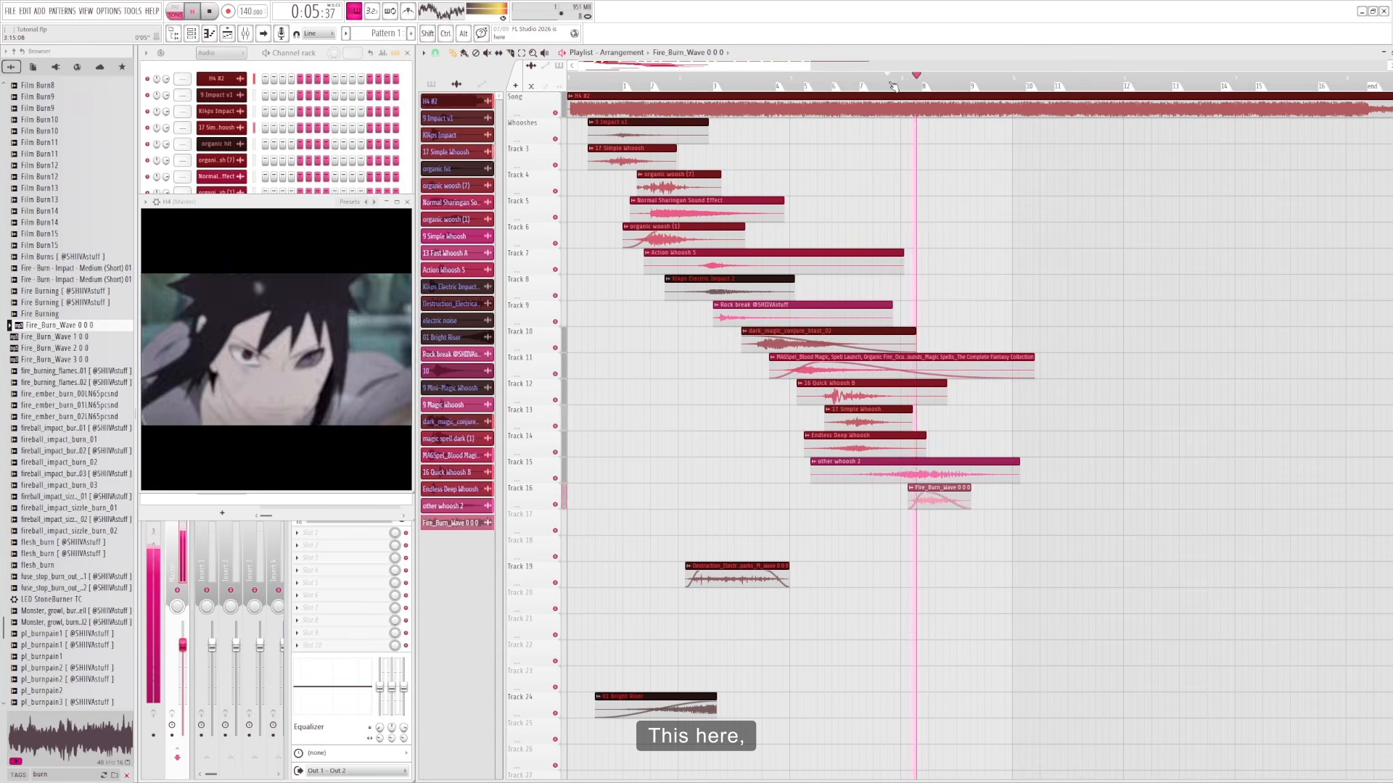
key("space")
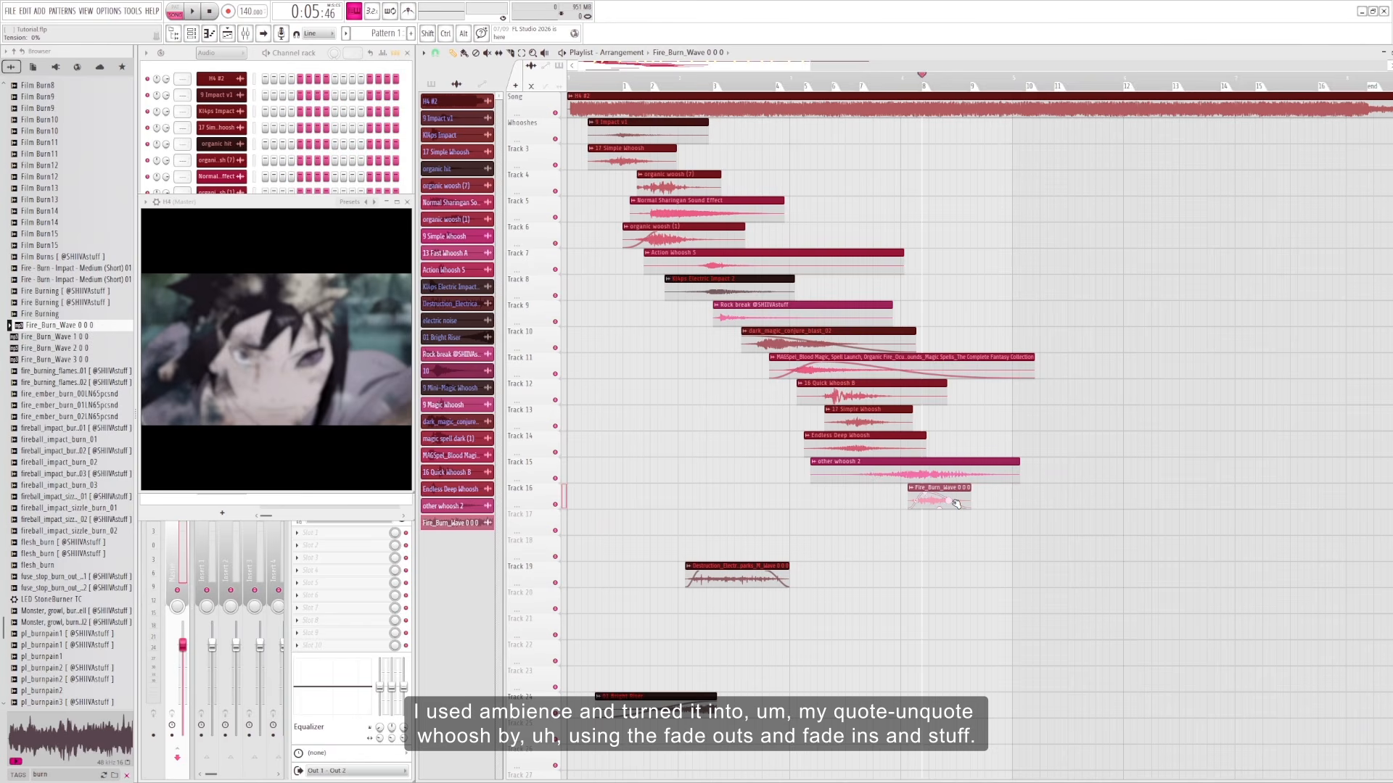
left_click(888, 81)
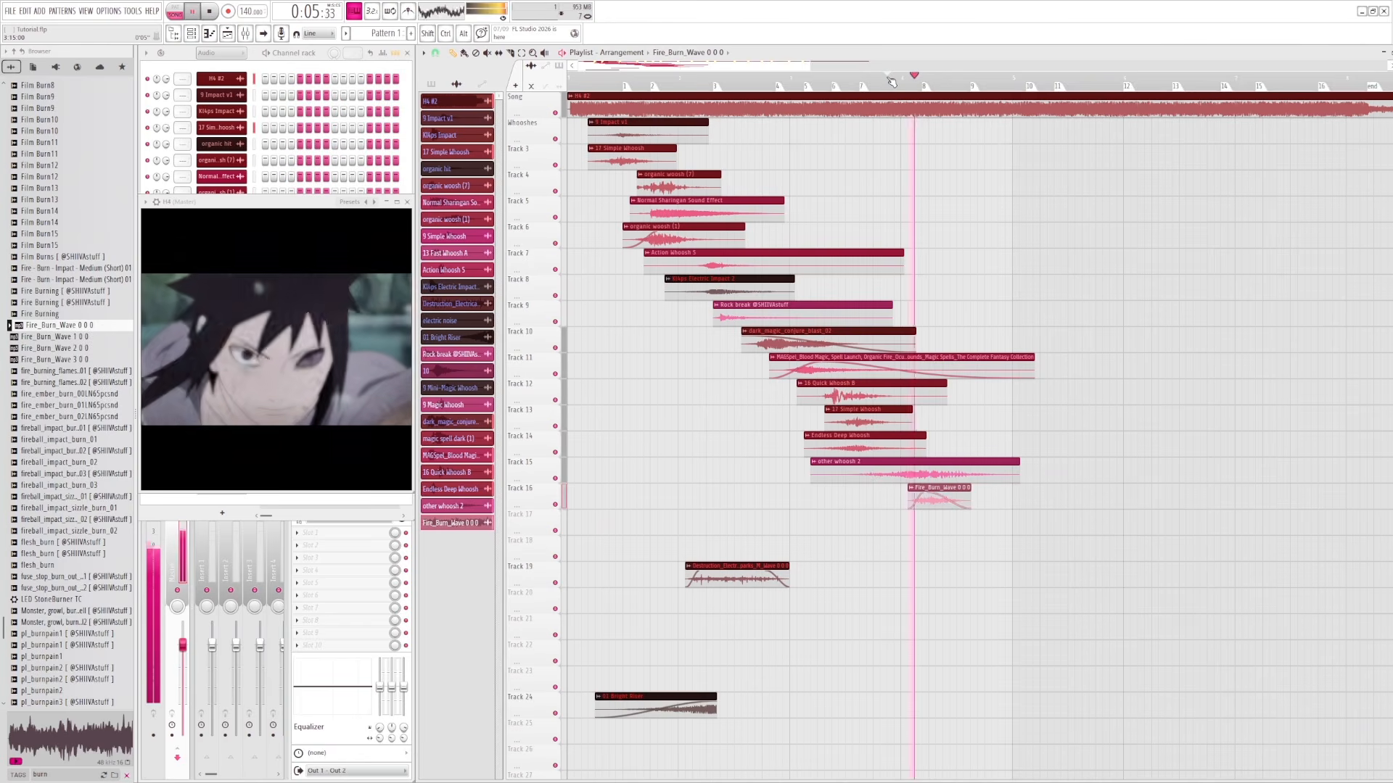
key("space")
- Move the playhead to the 0:06:21 transition, search the sounds for "long whoosh", and audition long whoosh 1 and Deep Long Whoosh
left_click_drag(902, 80, 975, 103)
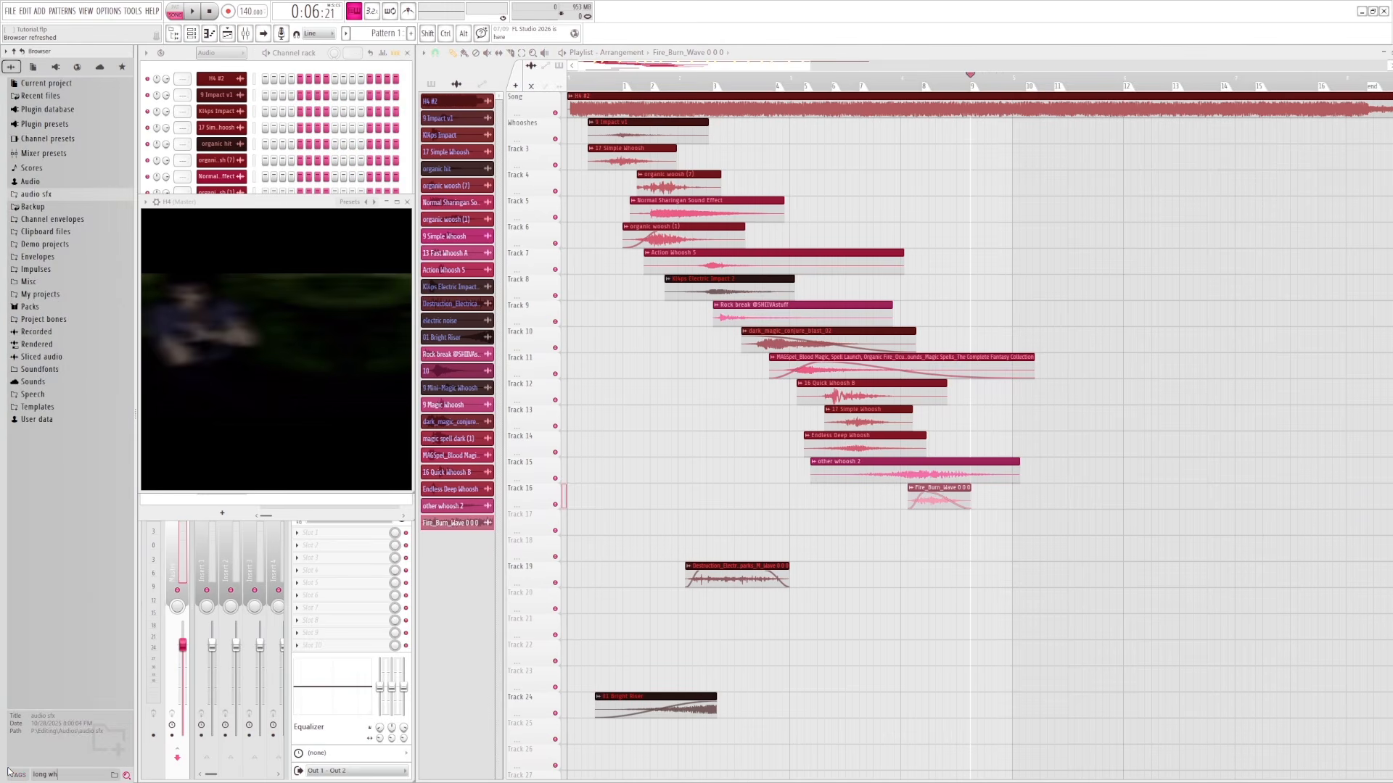
key("Return")
left_click(28, 269)
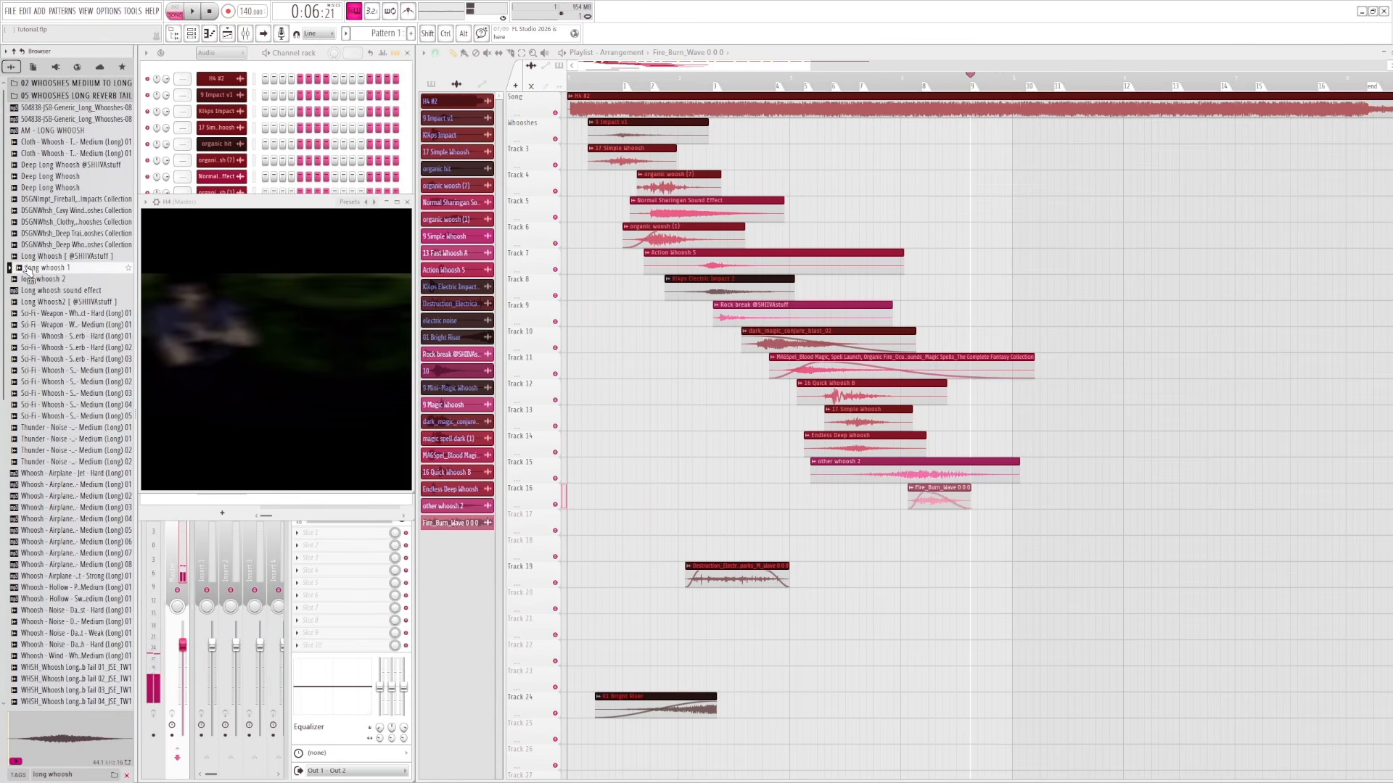
left_click(58, 177)
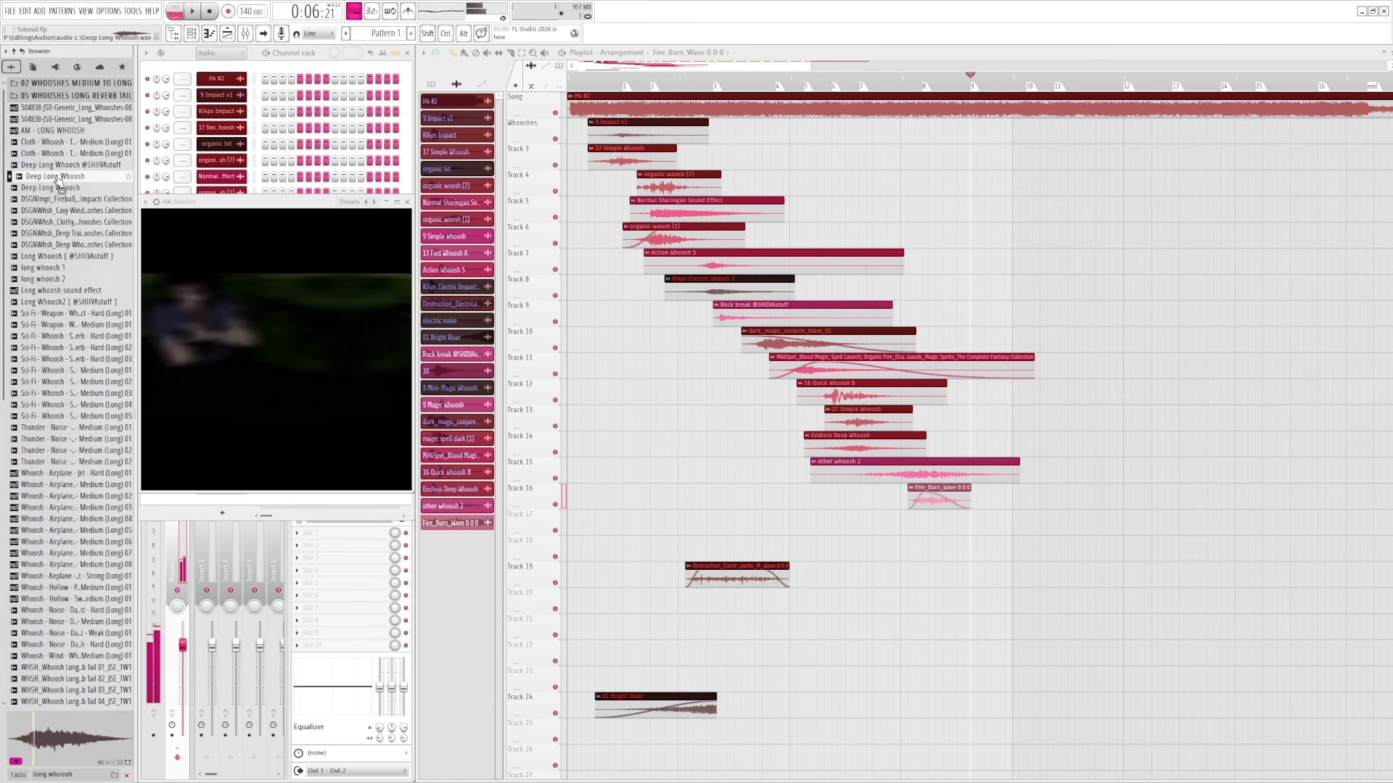
- Audition long whoosh 2 and place it on Track 17 with its peak at the 0:06:21 transition
left_click(48, 280)
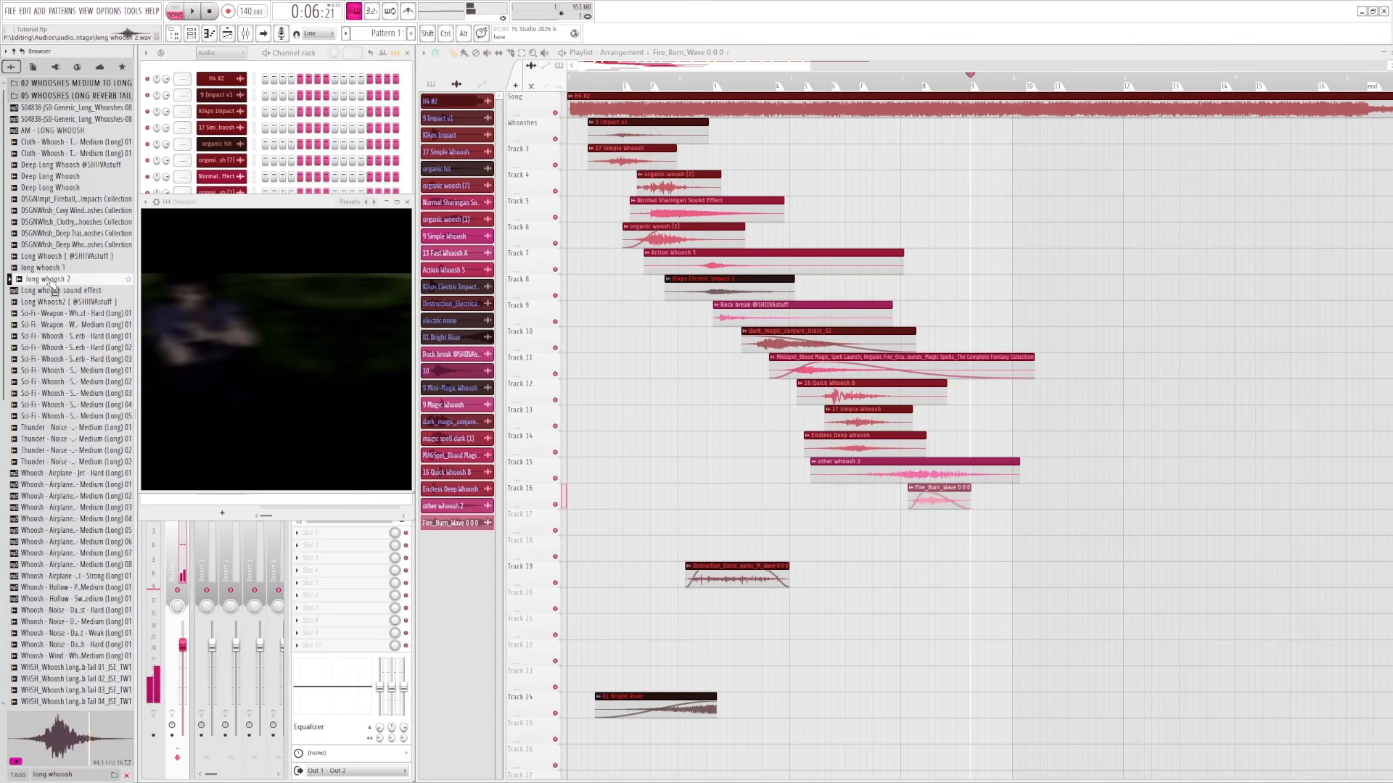
left_click_drag(50, 282, 963, 514)
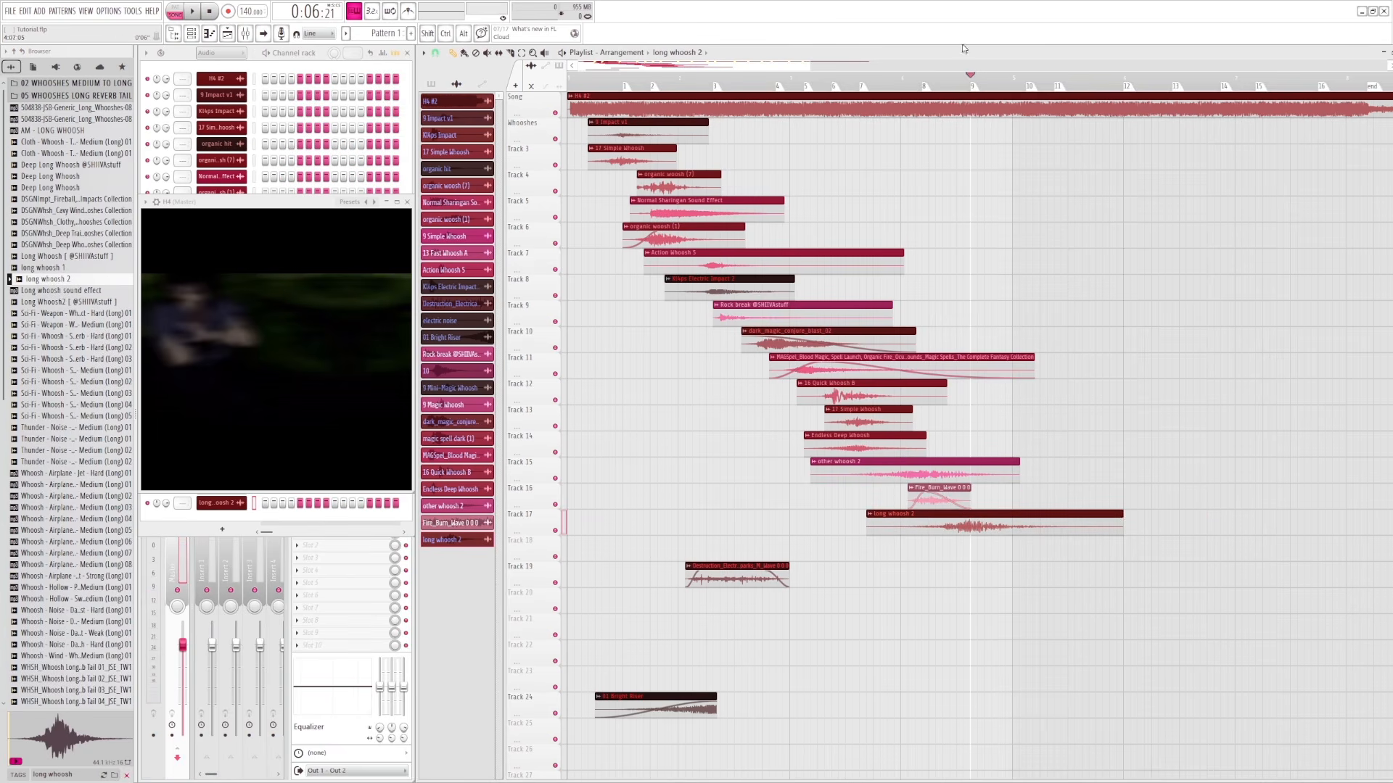
- Replay the section leading into the 0:06:21 transition with long whoosh 2 and return the playhead to the transition
key("space")
left_click(929, 78)
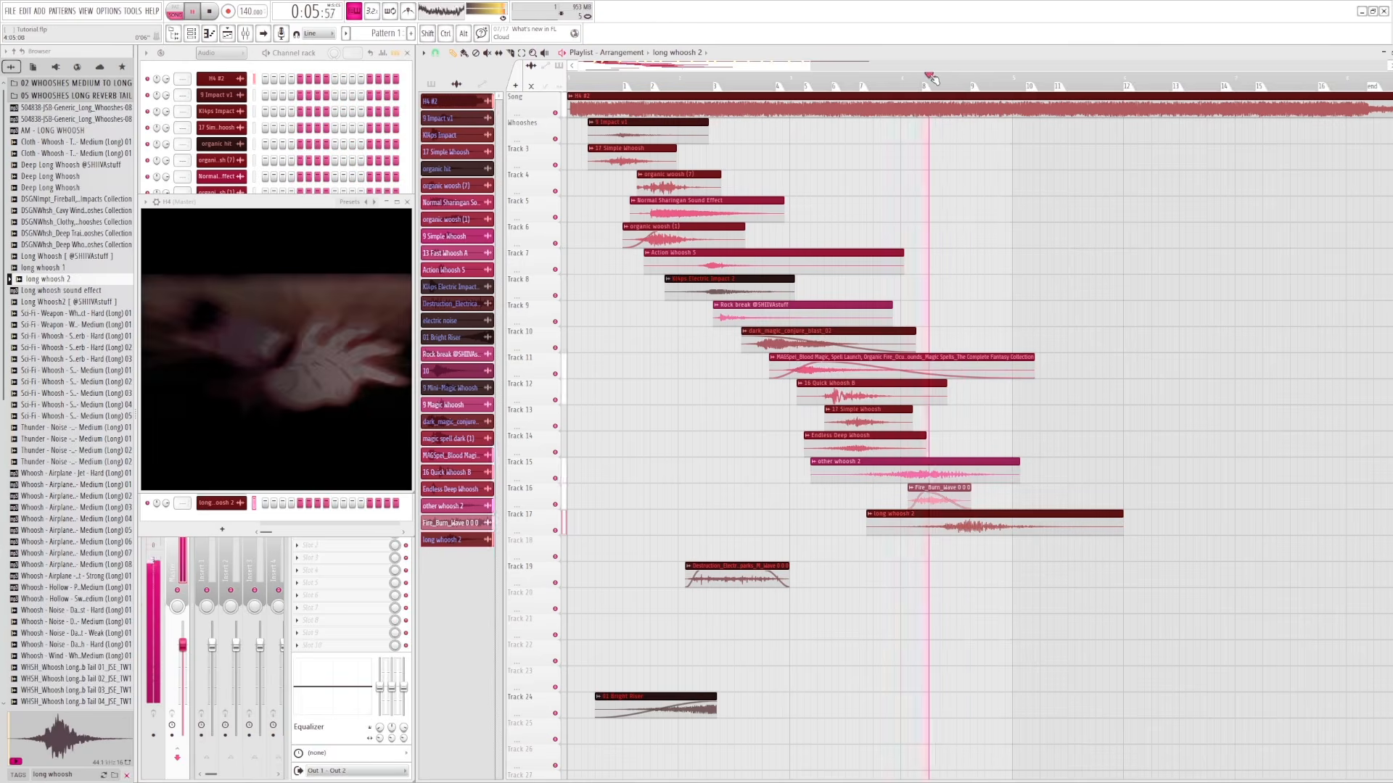
key("space")
left_click(970, 77)
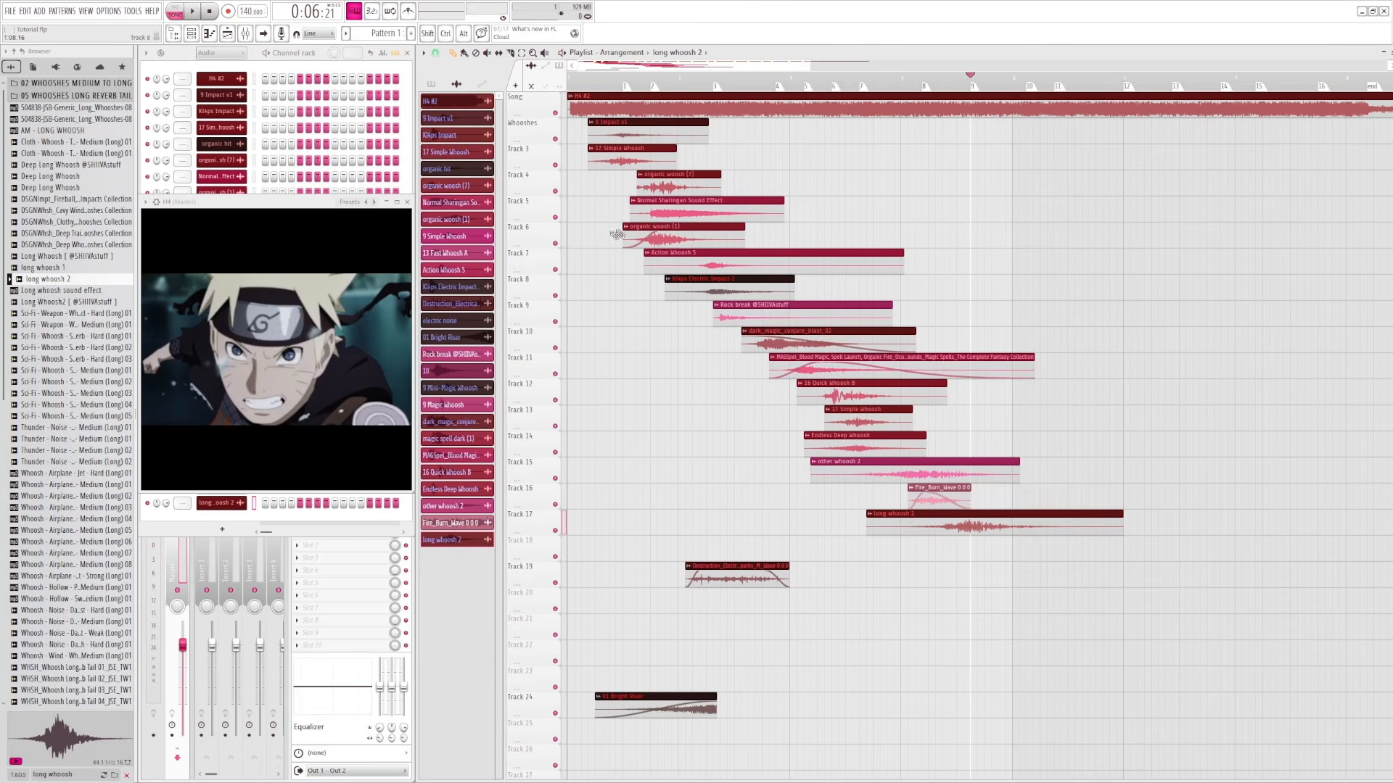
- Audition Long whoosh sound effect, Long Whoosh2 and WHSH_Whoosh Long Reverb Tail 03, 04 and 05 from the search results
scroll(40, 537, "down", 6)
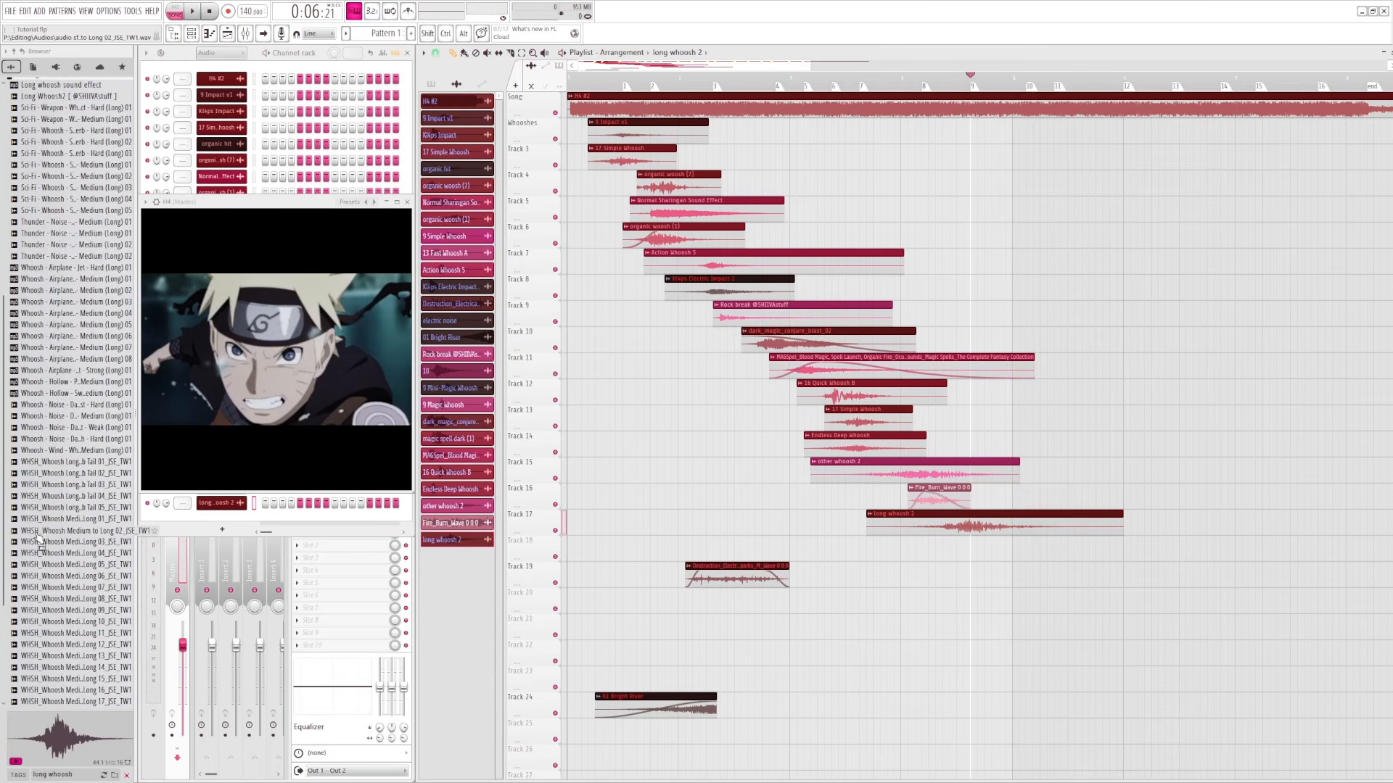
scroll(40, 537, "up", 6)
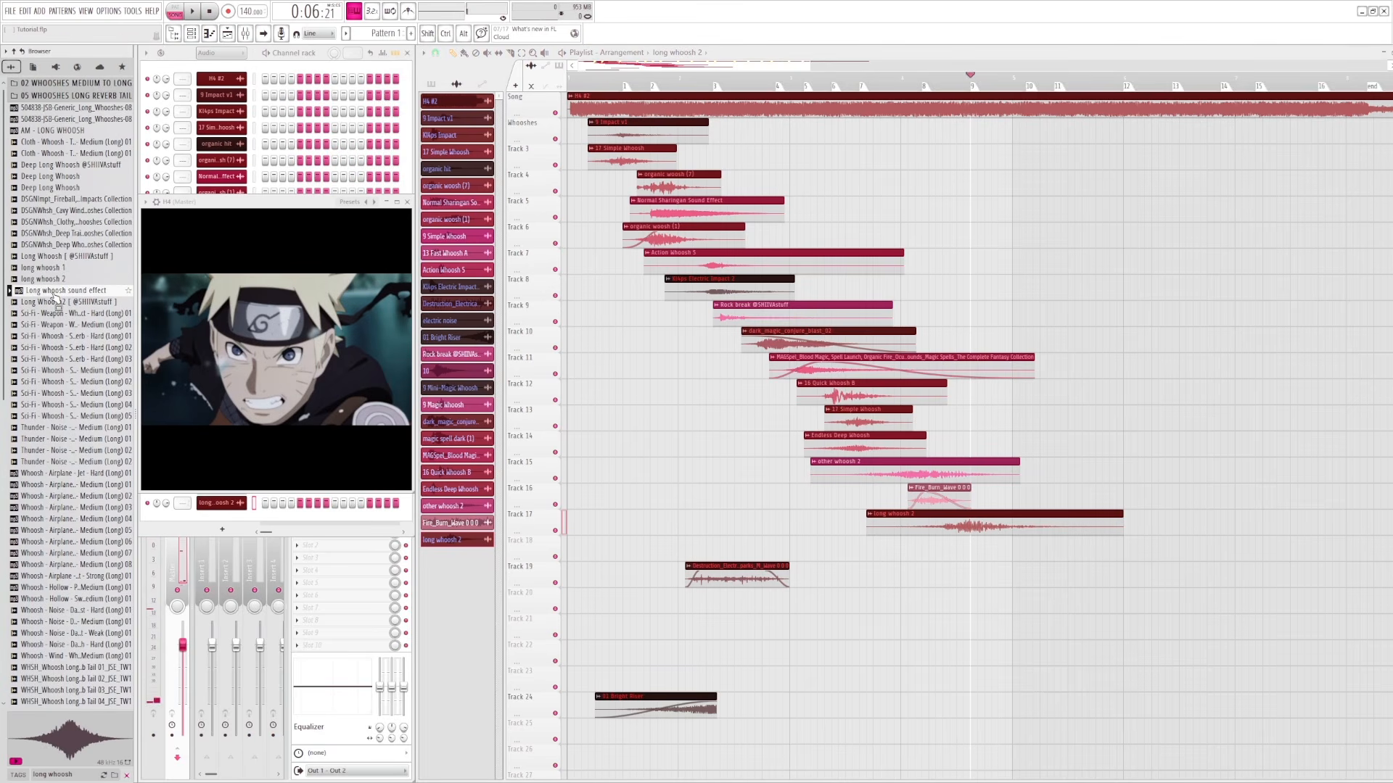
left_click(31, 750)
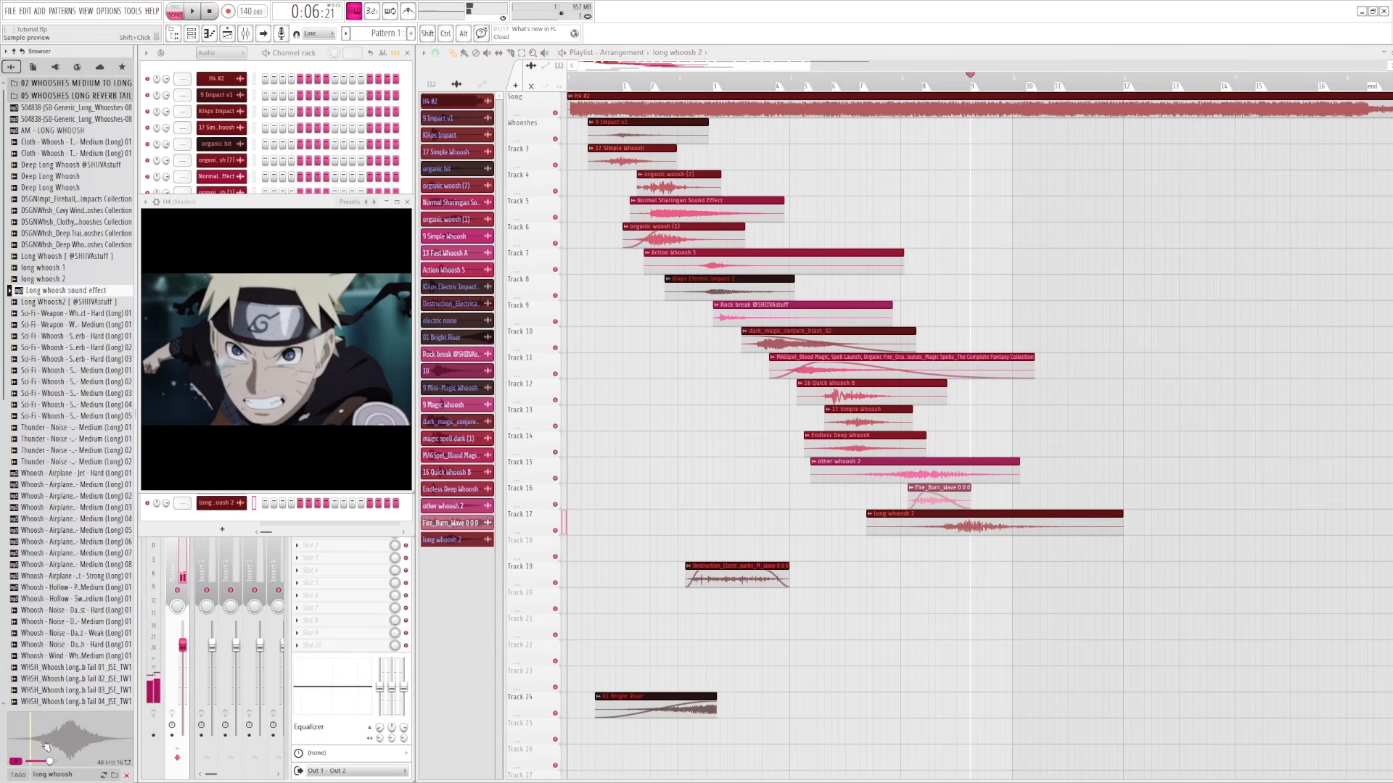
left_click(50, 303)
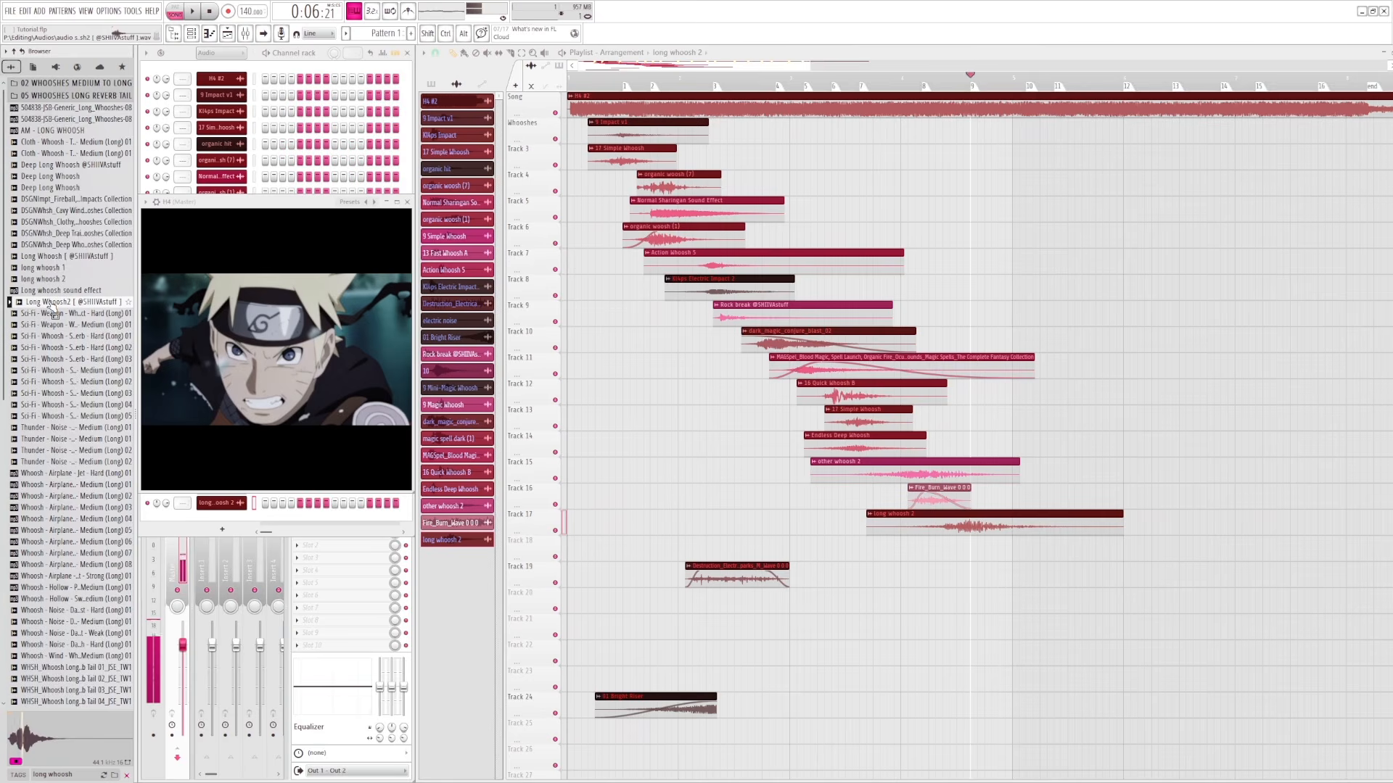
scroll(53, 310, "down", 9)
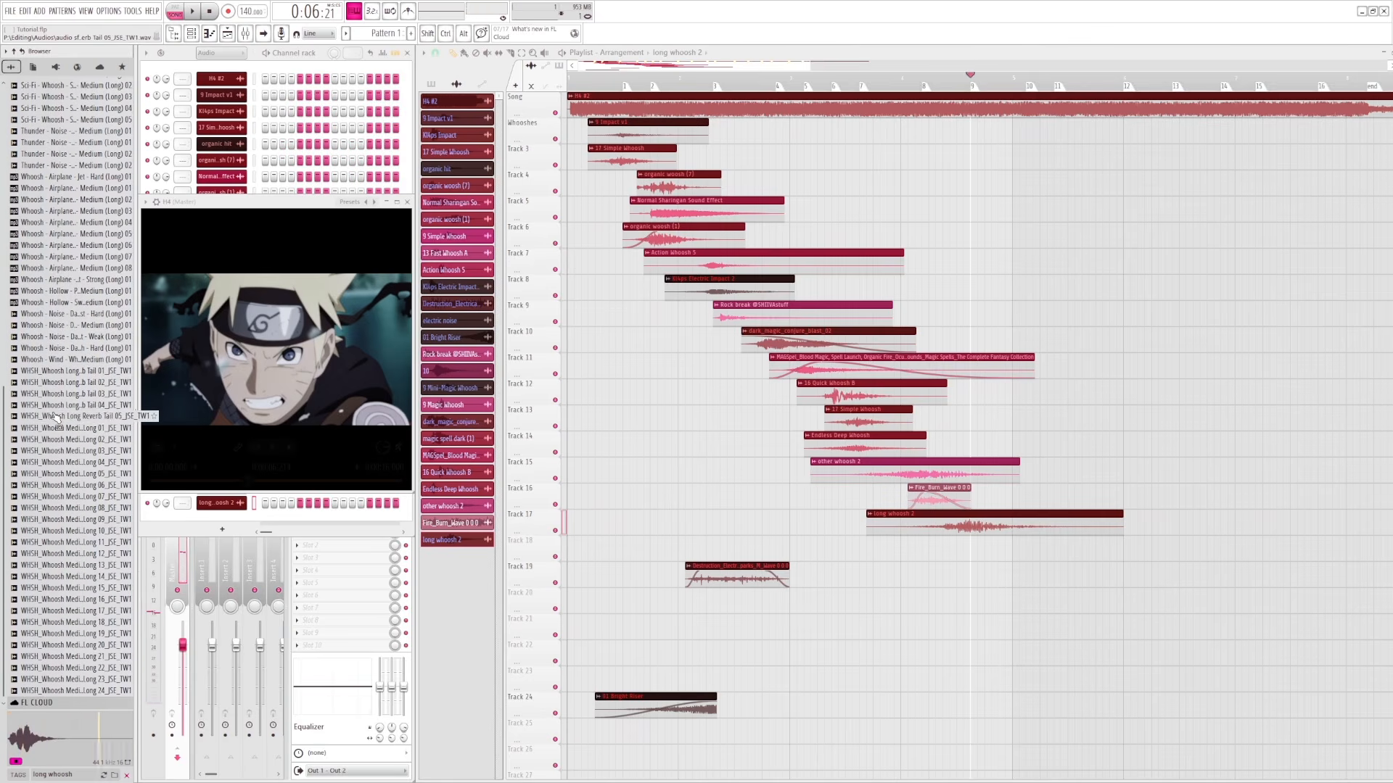
left_click(57, 417)
left_click(56, 405)
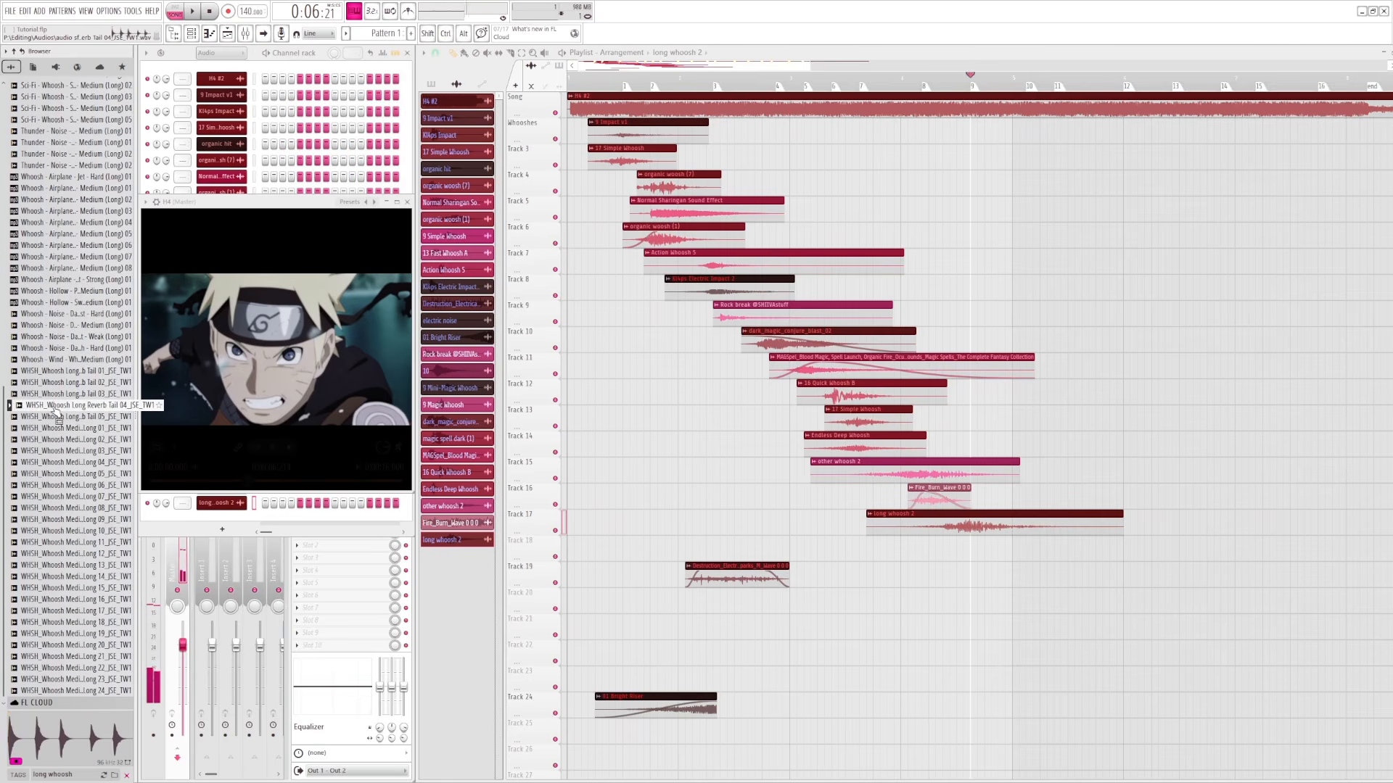
left_click(56, 394)
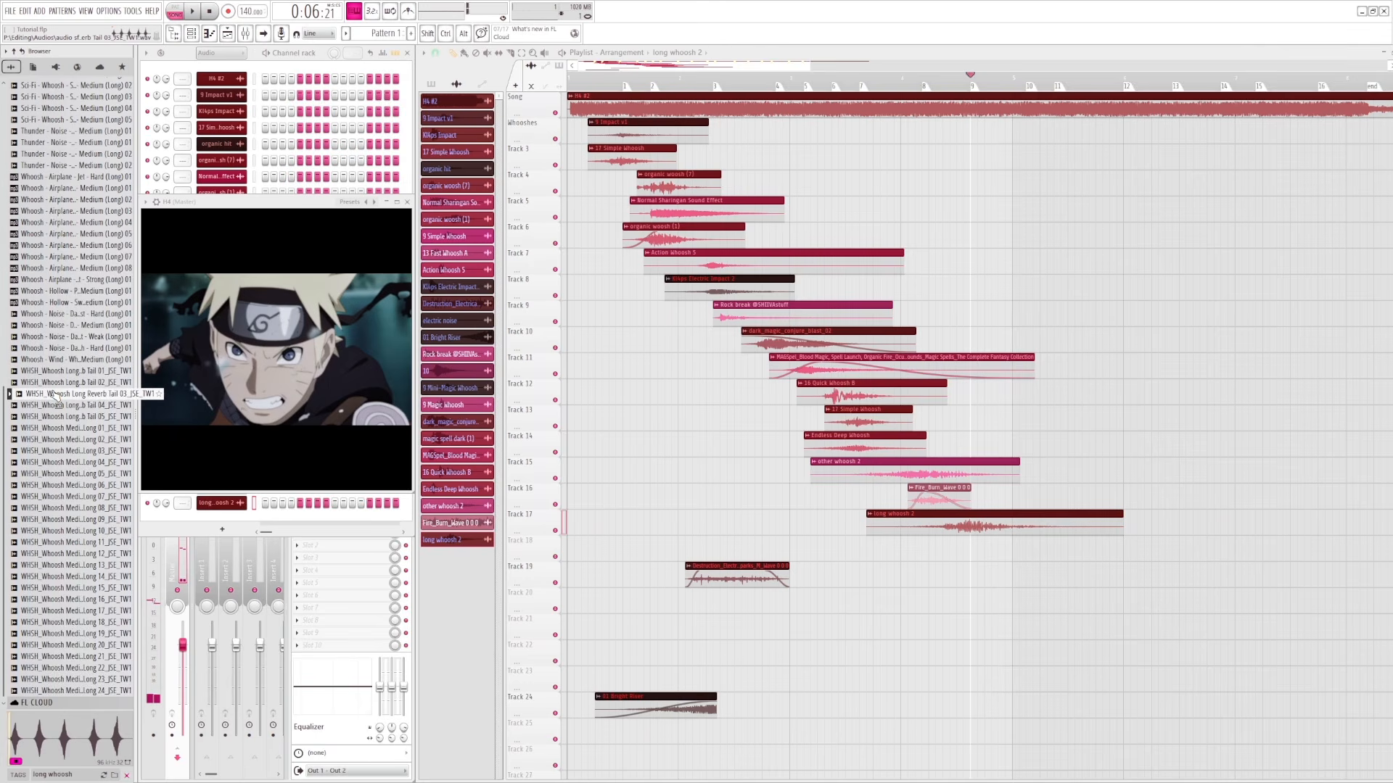
left_click(54, 406)
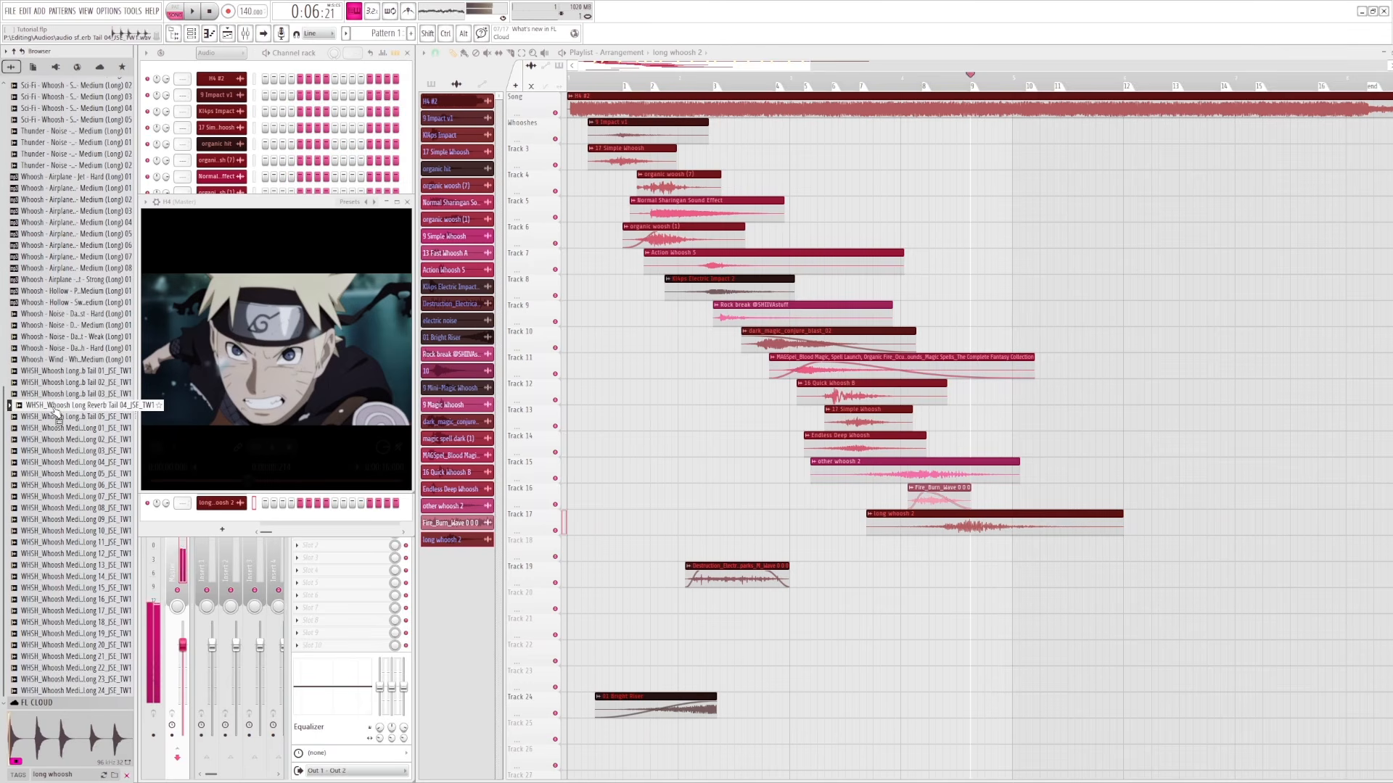
left_click(55, 418)
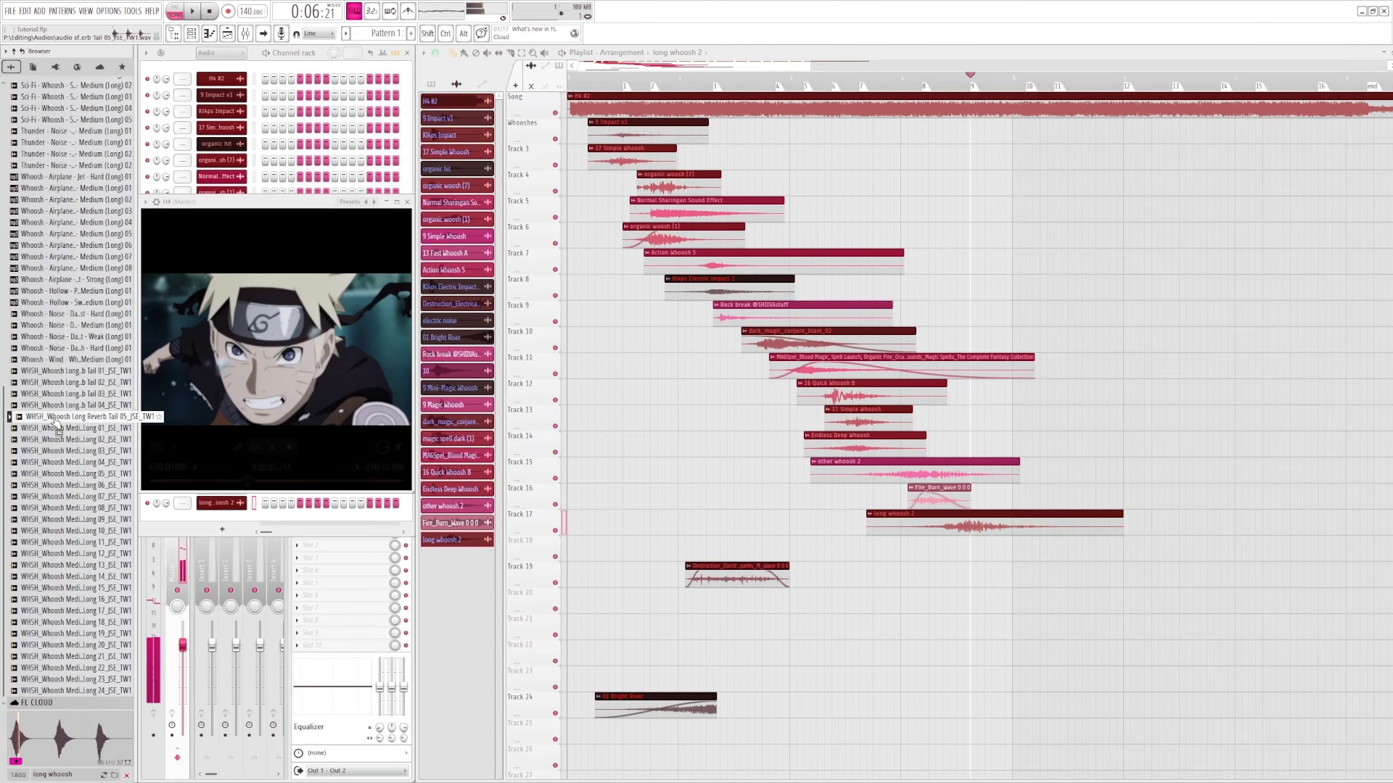
- Place WHSH_Whoosh Long Reverb Tail 05 on Track 18 at the 0:06:21 transition, keeping only its first whoosh and shortening the tail
left_click_drag(58, 420, 897, 545)
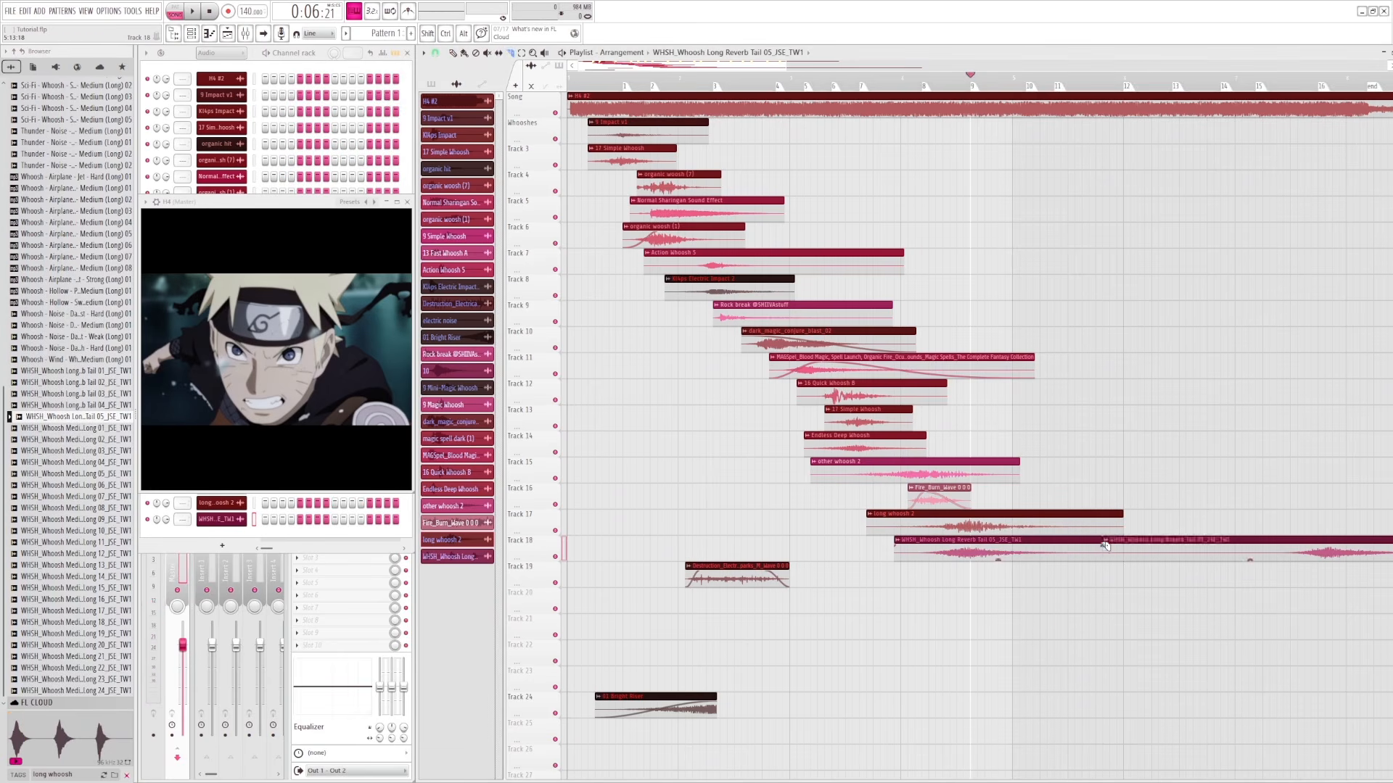
right_click(1142, 548)
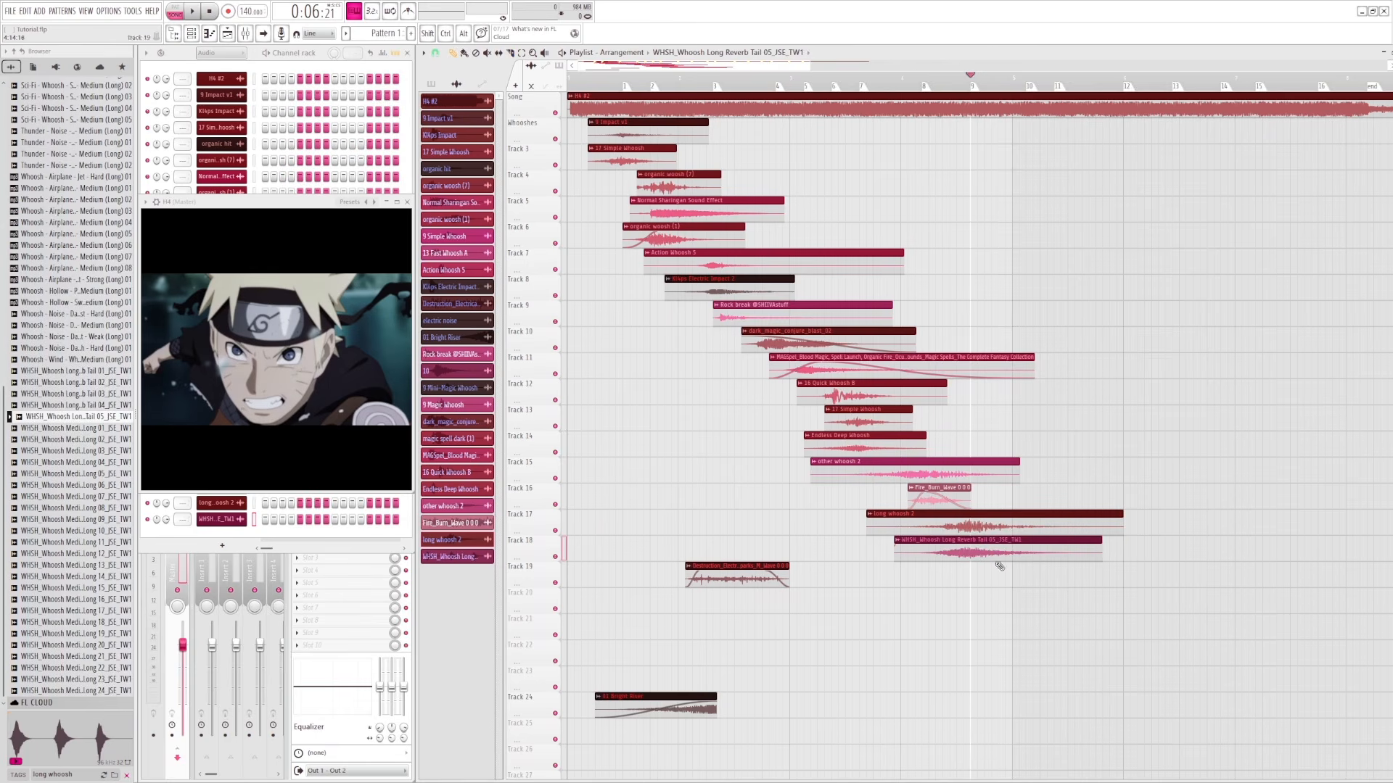
left_click_drag(970, 84, 927, 81)
key("space")
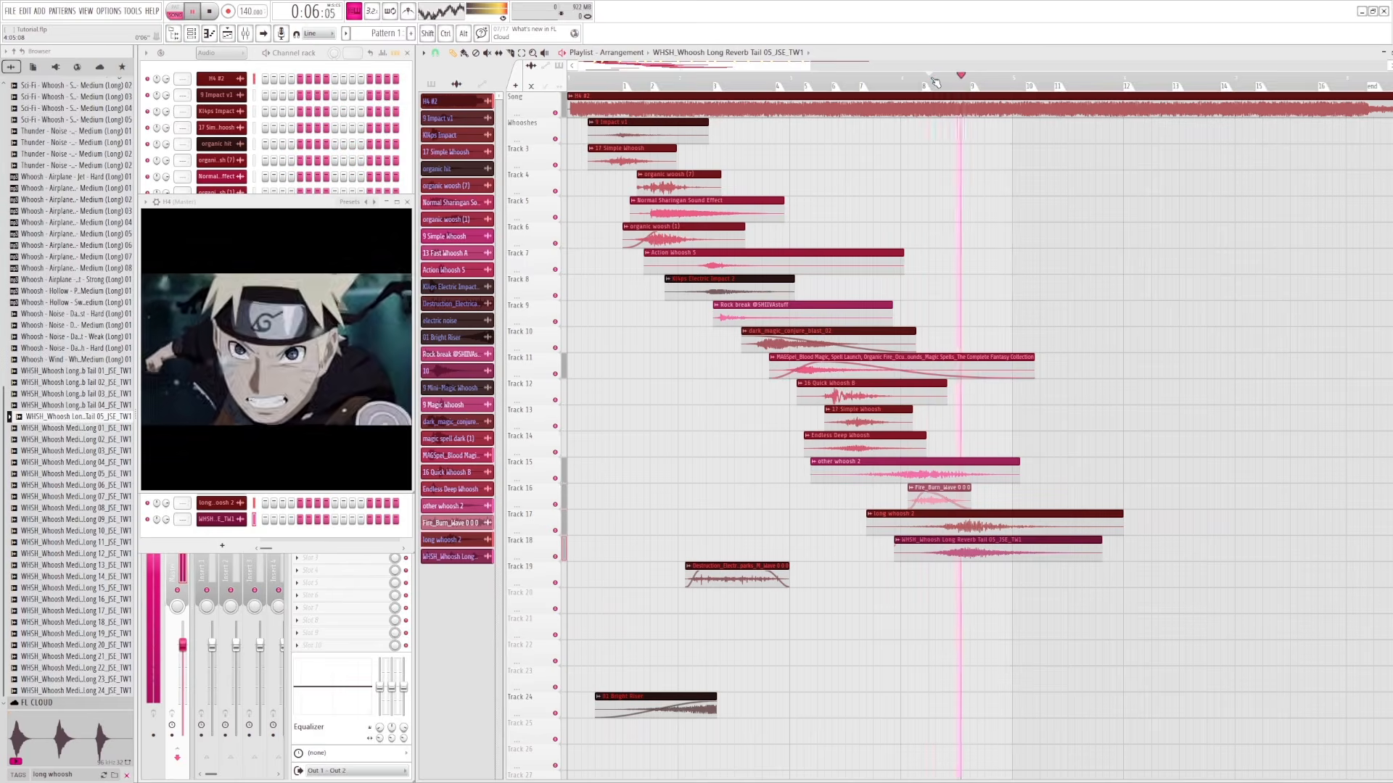
left_click(927, 81)
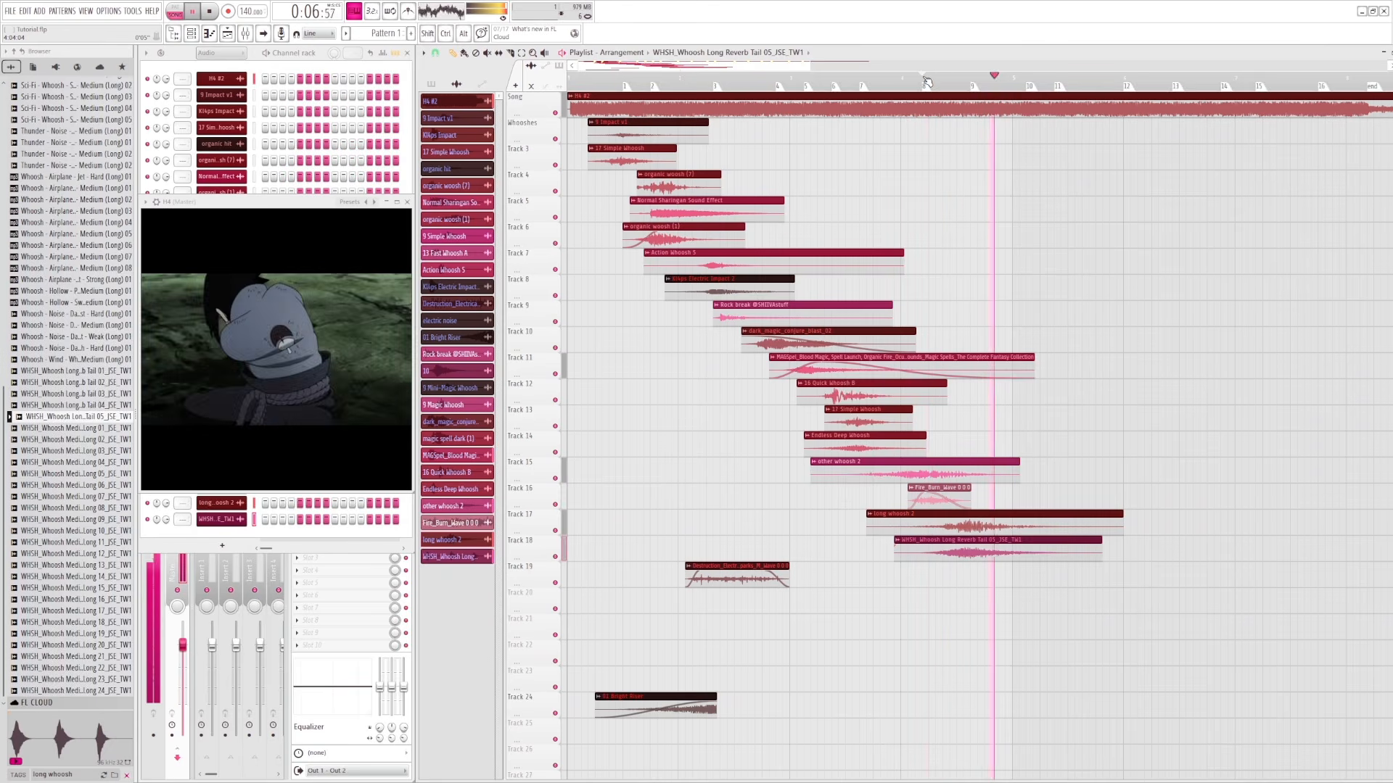
key("space")
left_click(980, 81)
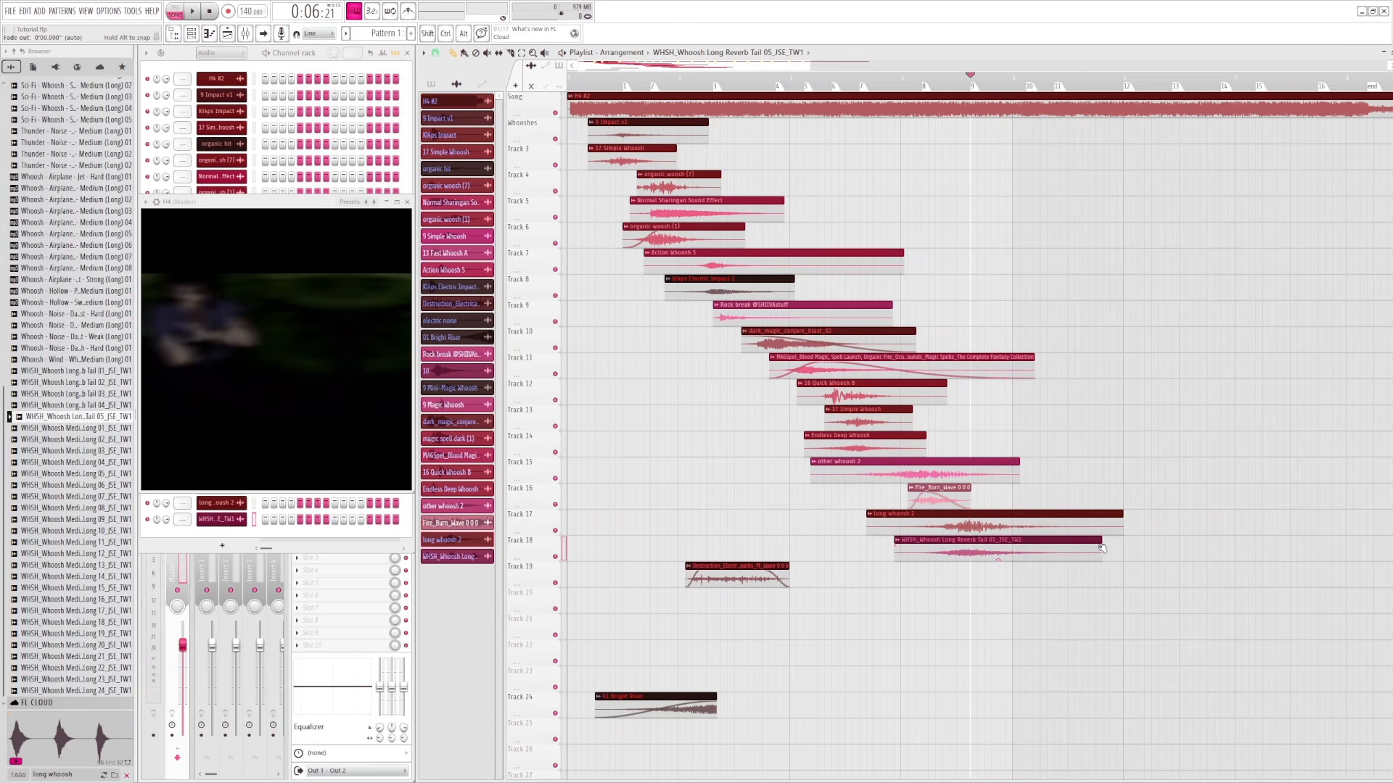
left_click_drag(1064, 543, 1060, 549)
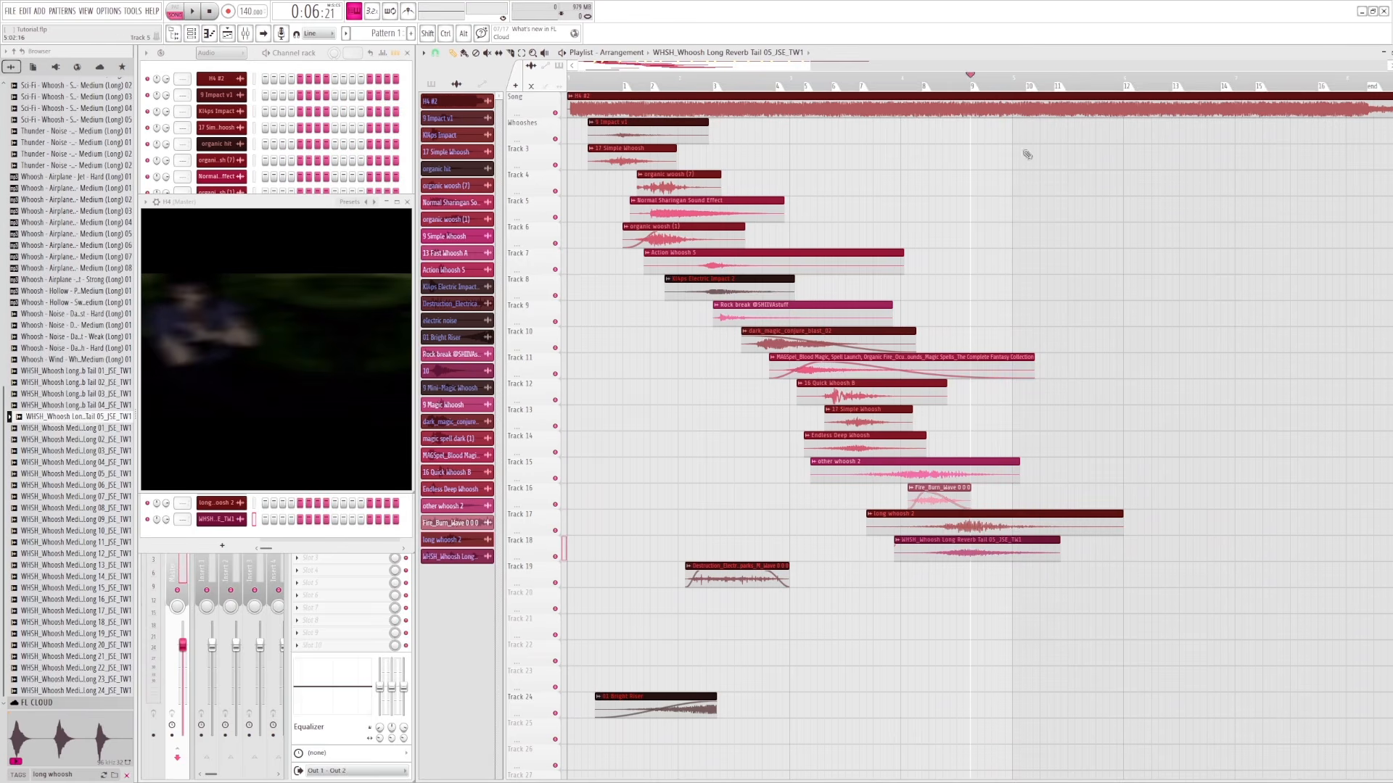
- Replay the build-up to the 0:06:21 transition from earlier starting points and save the project
left_click_drag(962, 78, 910, 76)
key("space")
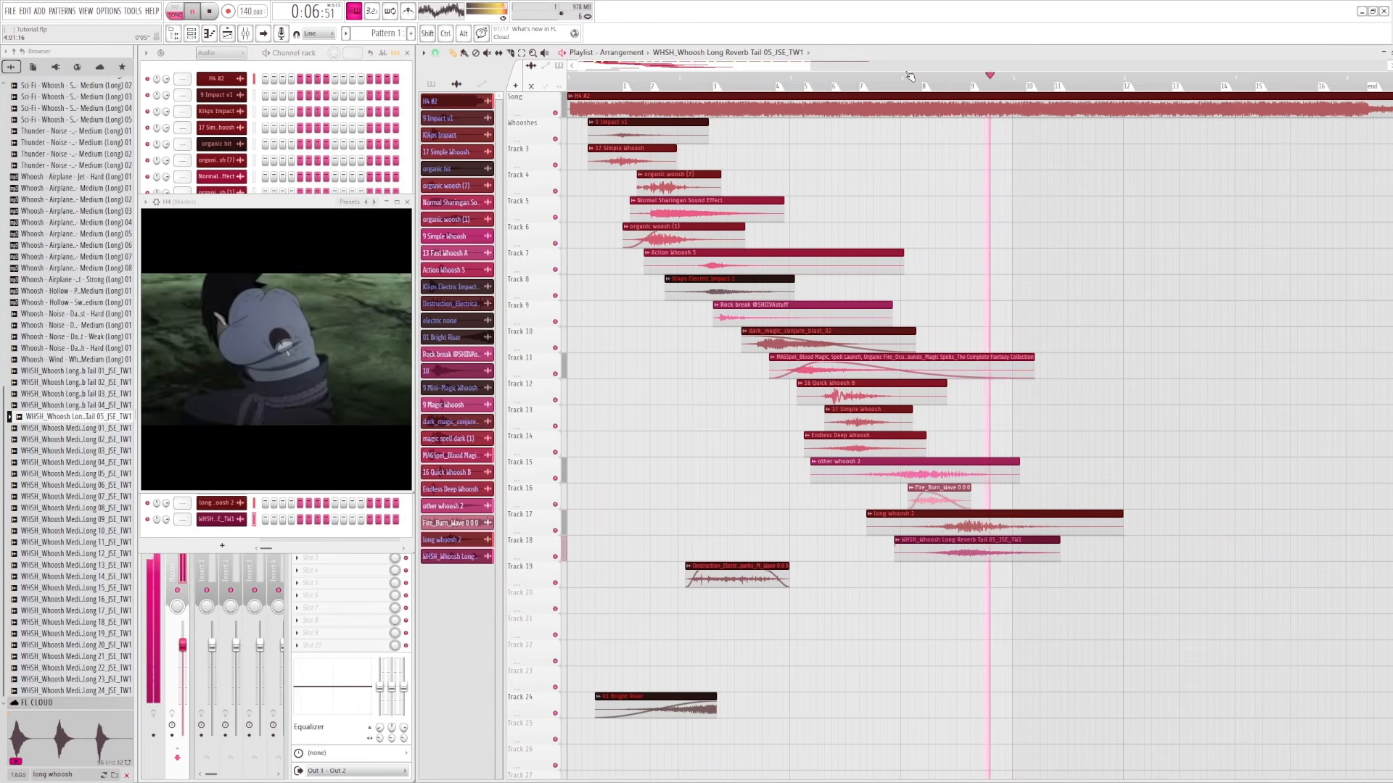
left_click(889, 79)
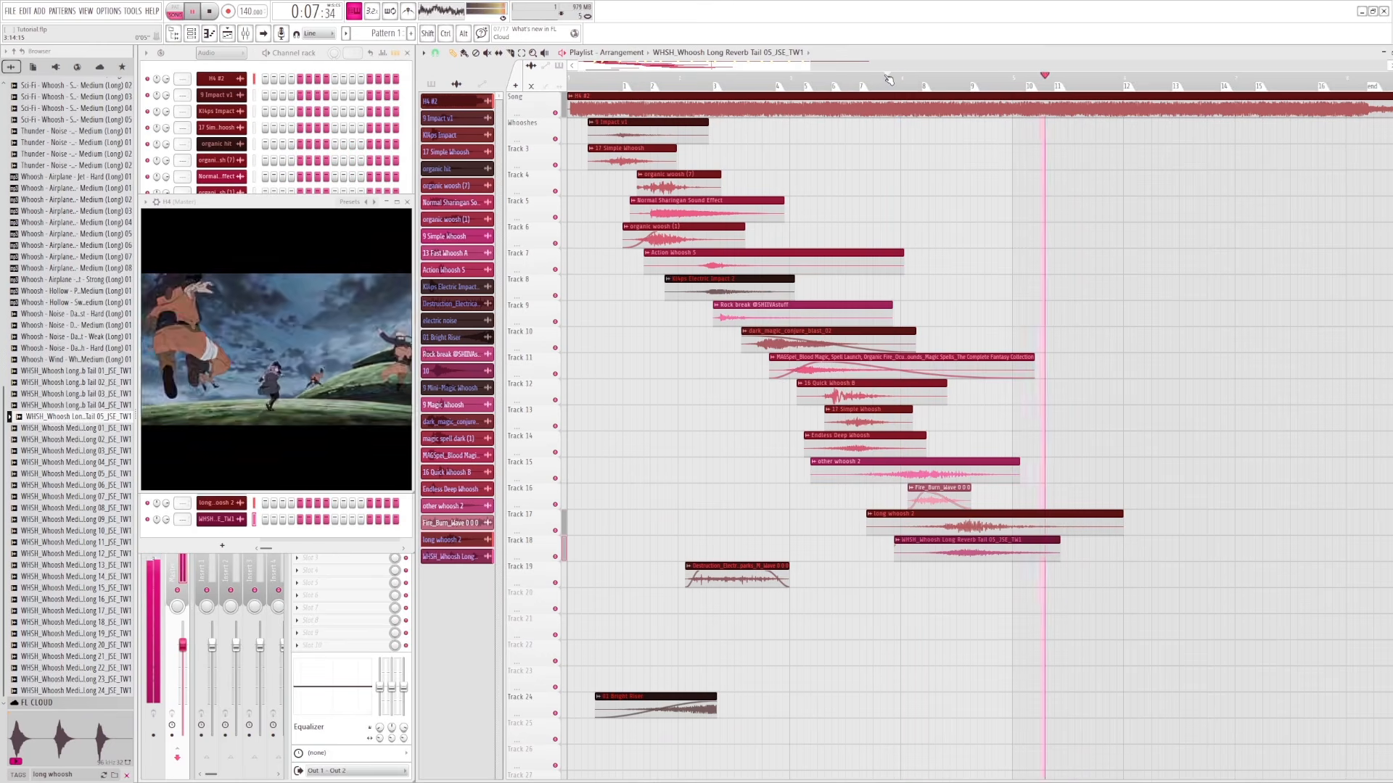
left_click(888, 79)
key("ctrl+s")
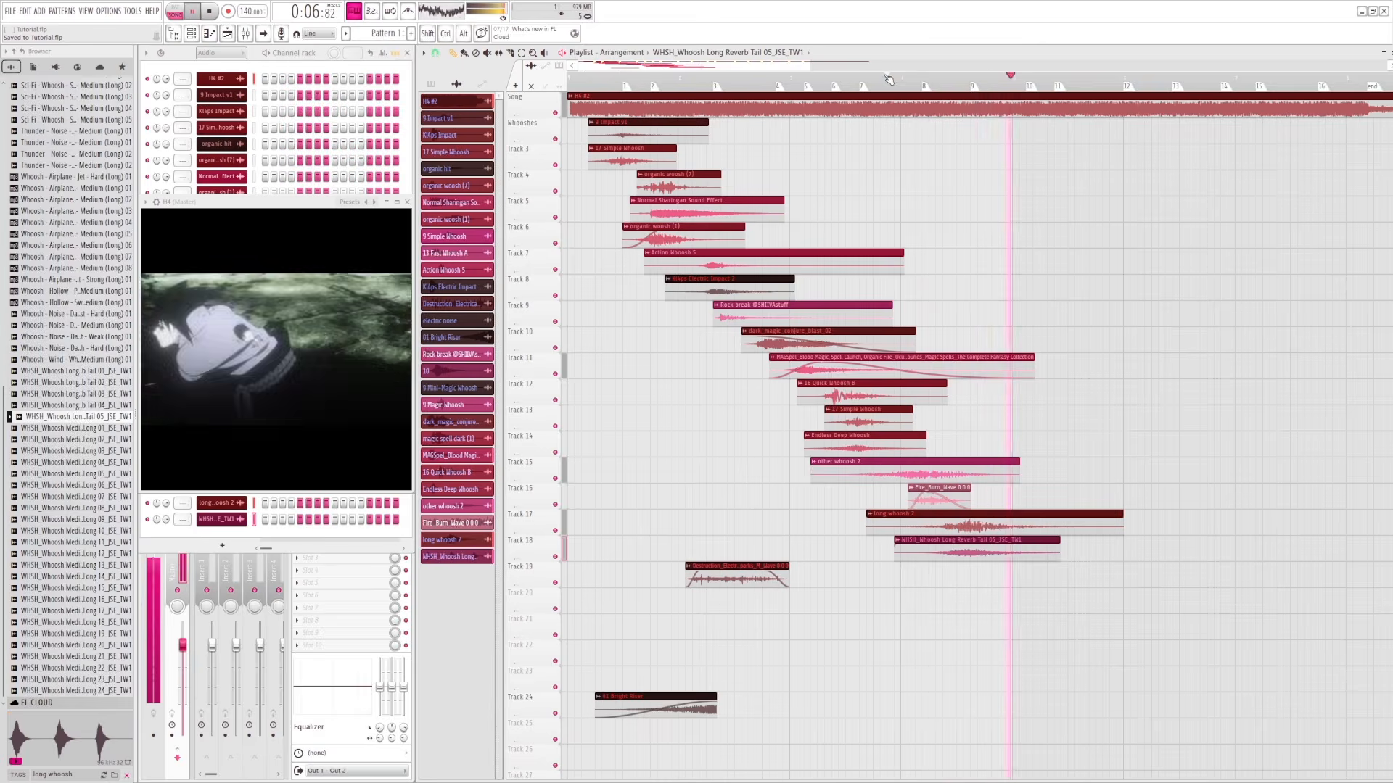
- Lower the gain of the Track 18 whoosh clip and replay the 0:06:21 transition to check the balance
key("space")
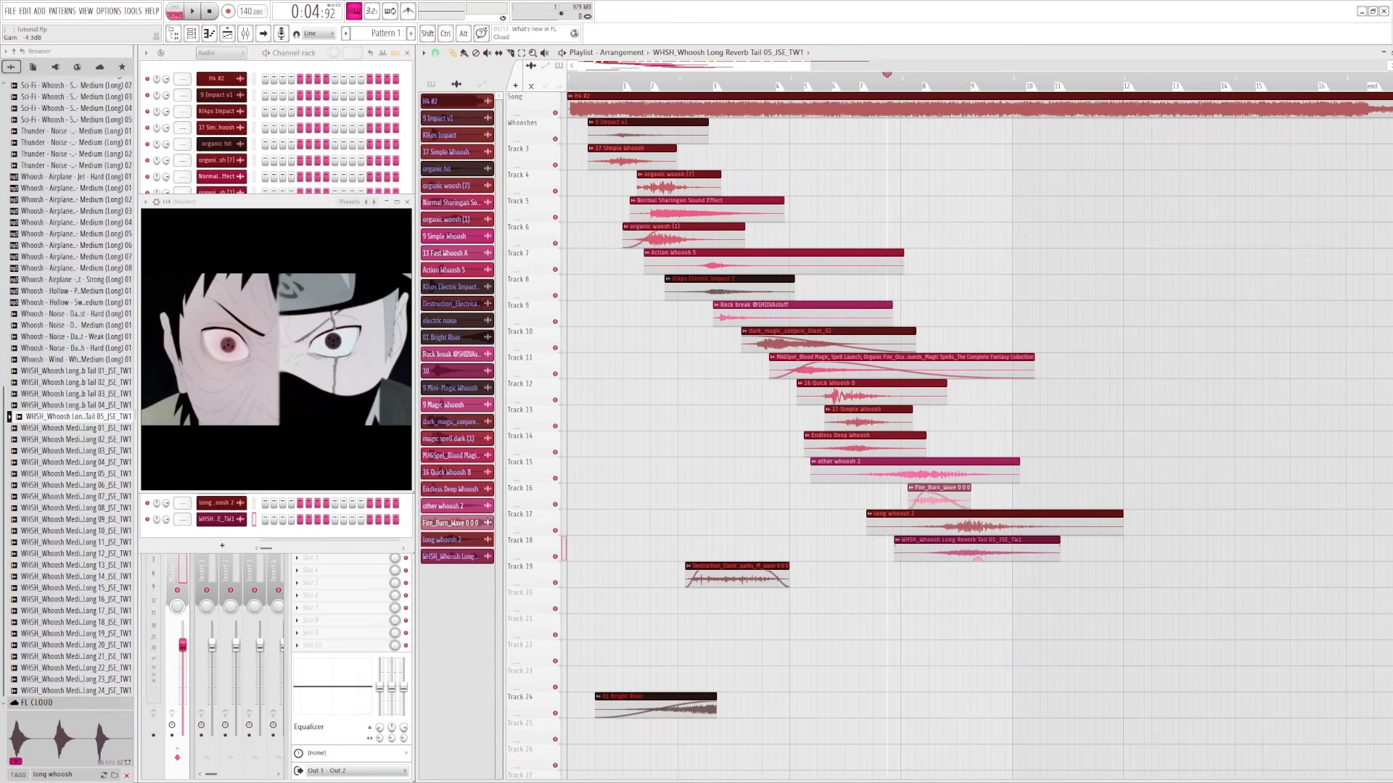
key("space")
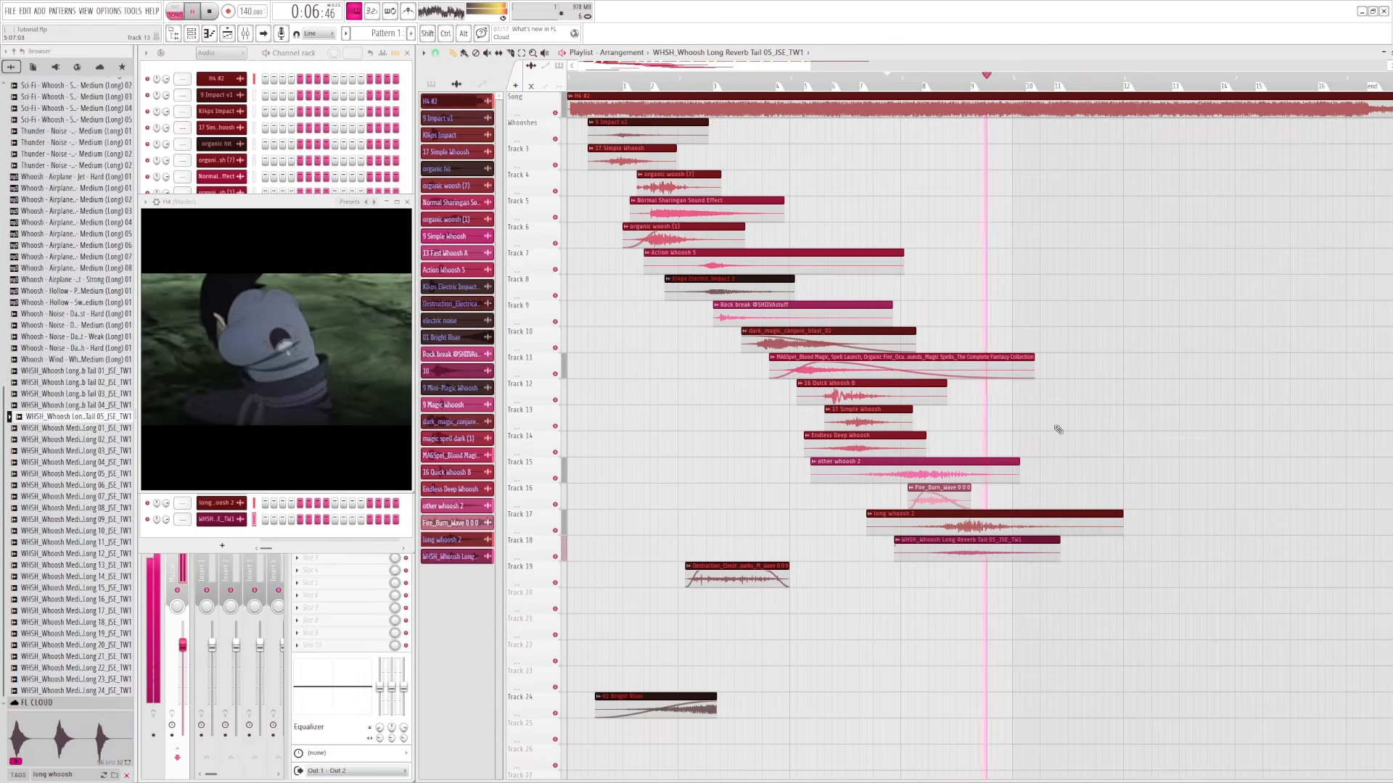
key("space")
key("space")
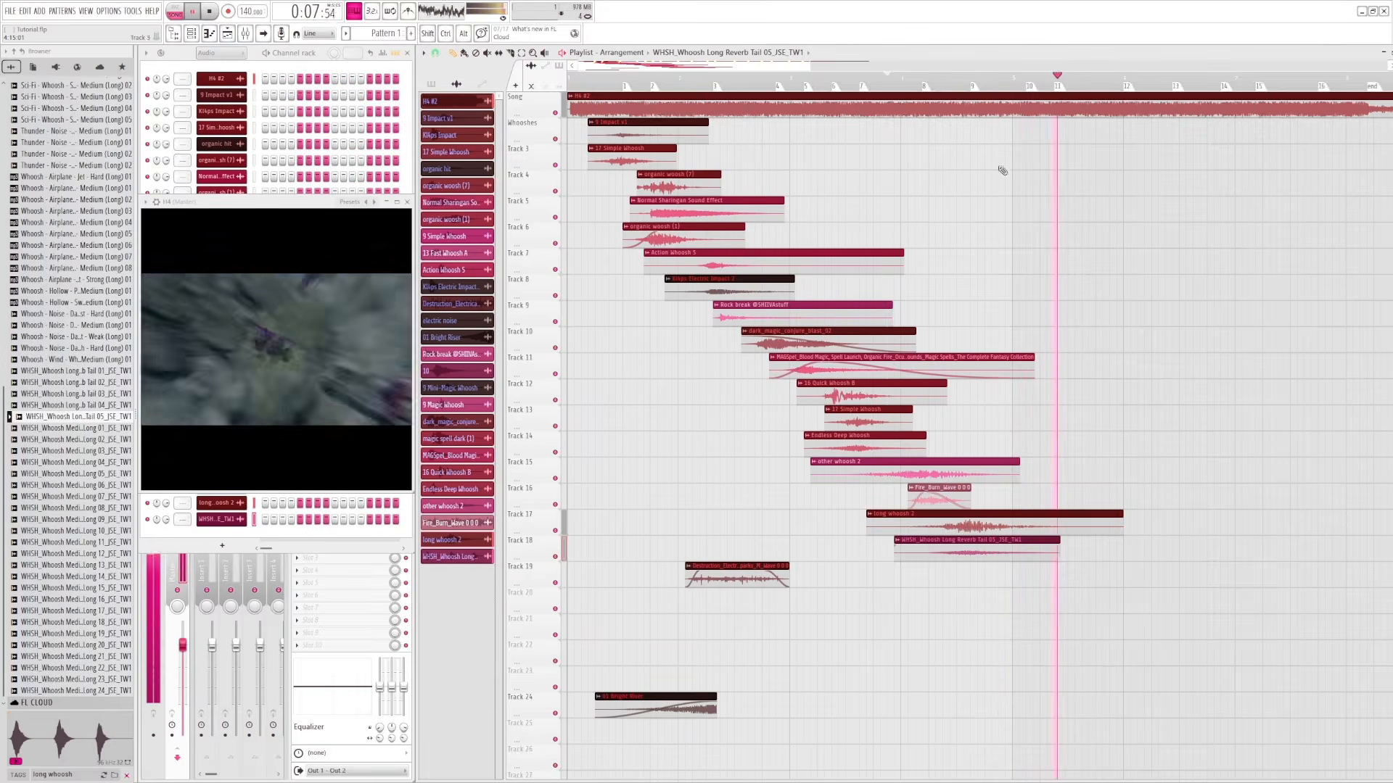
left_click(927, 84)
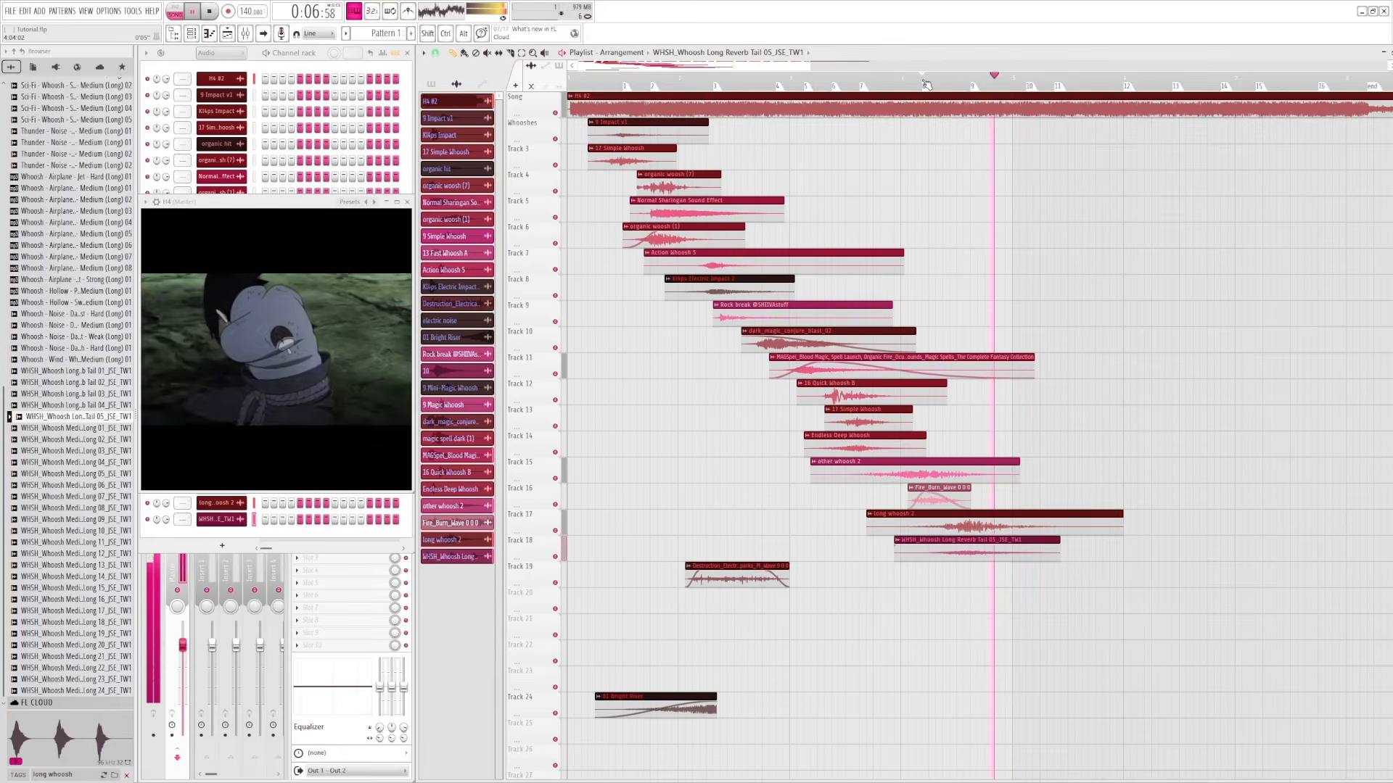
- Move the playhead to the 0:07:07 transition and search the sounds for "impact"
left_click(972, 78)
left_click_drag(972, 78, 1028, 78)
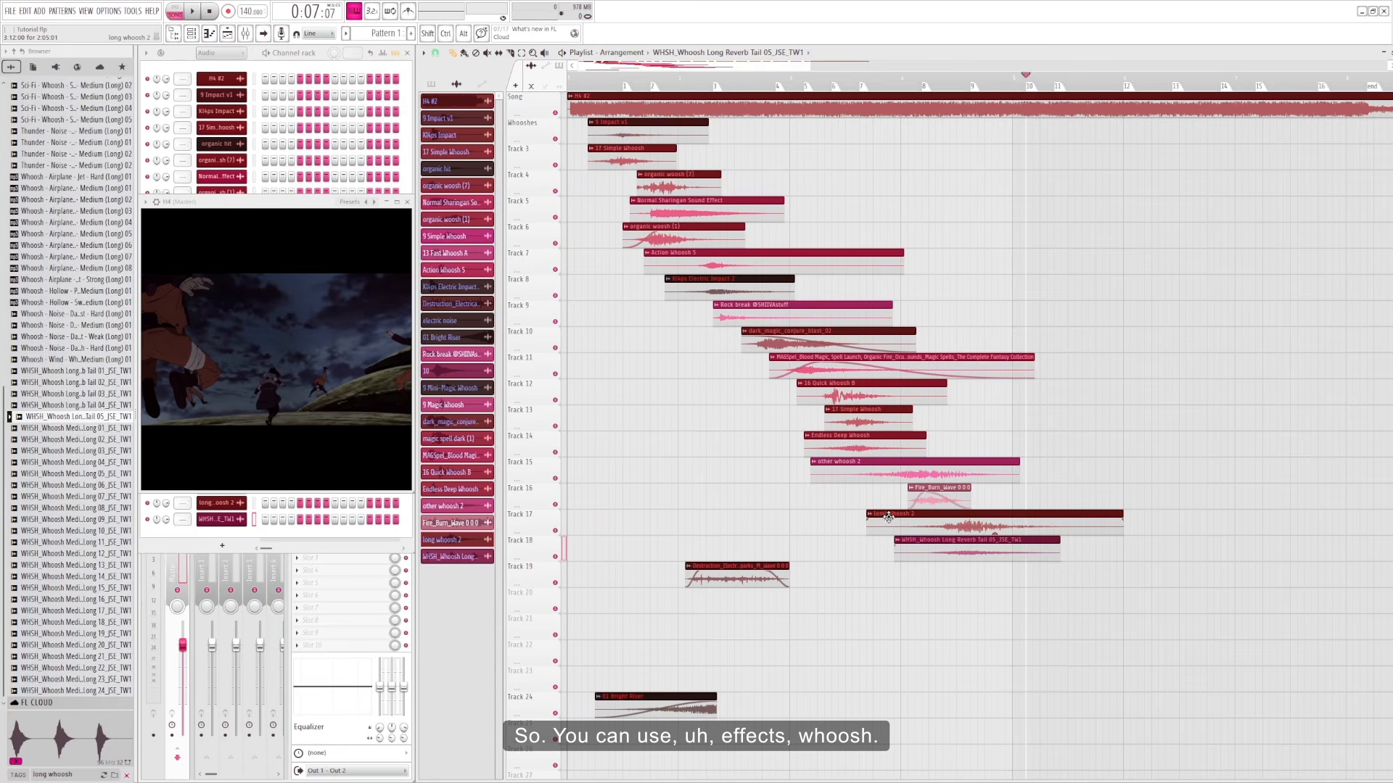
left_click_drag(1029, 78, 851, 108)
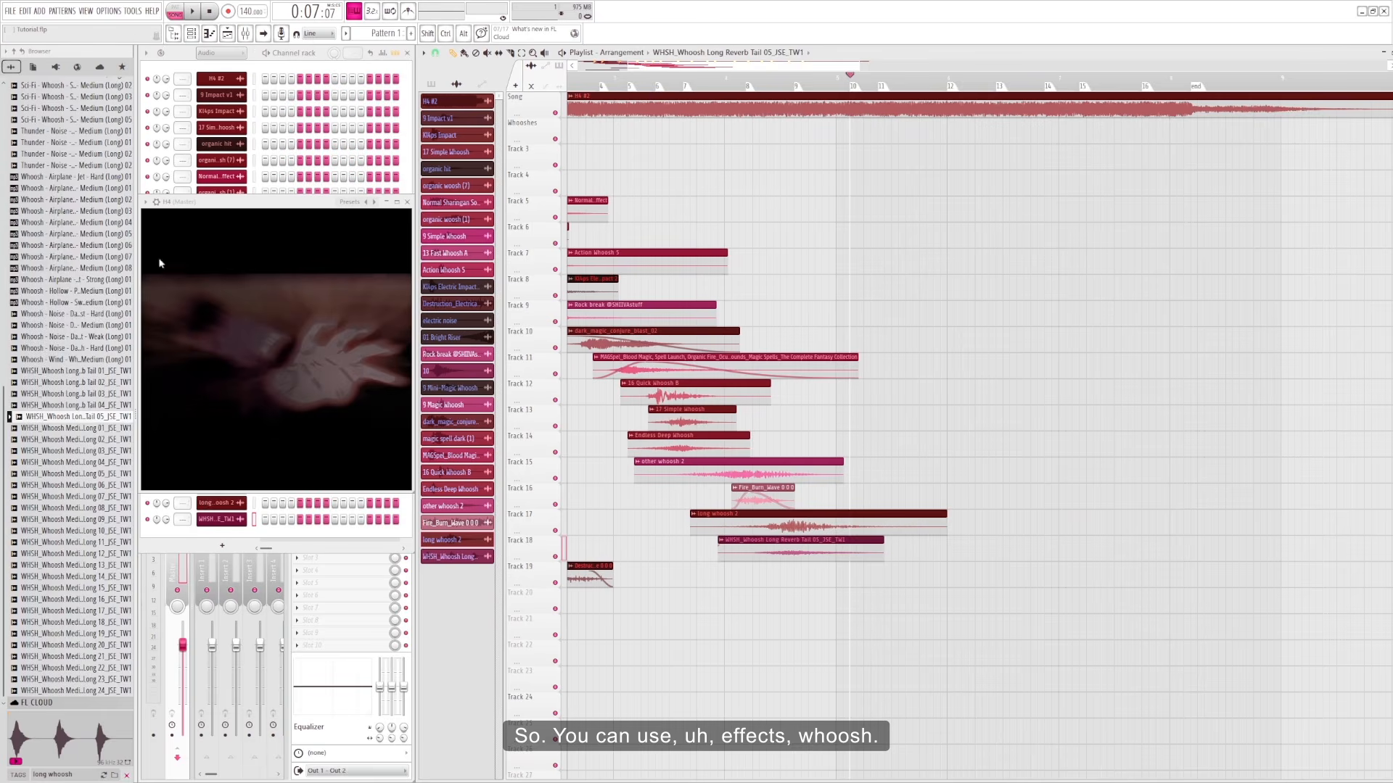
scroll(43, 436, "up", 8)
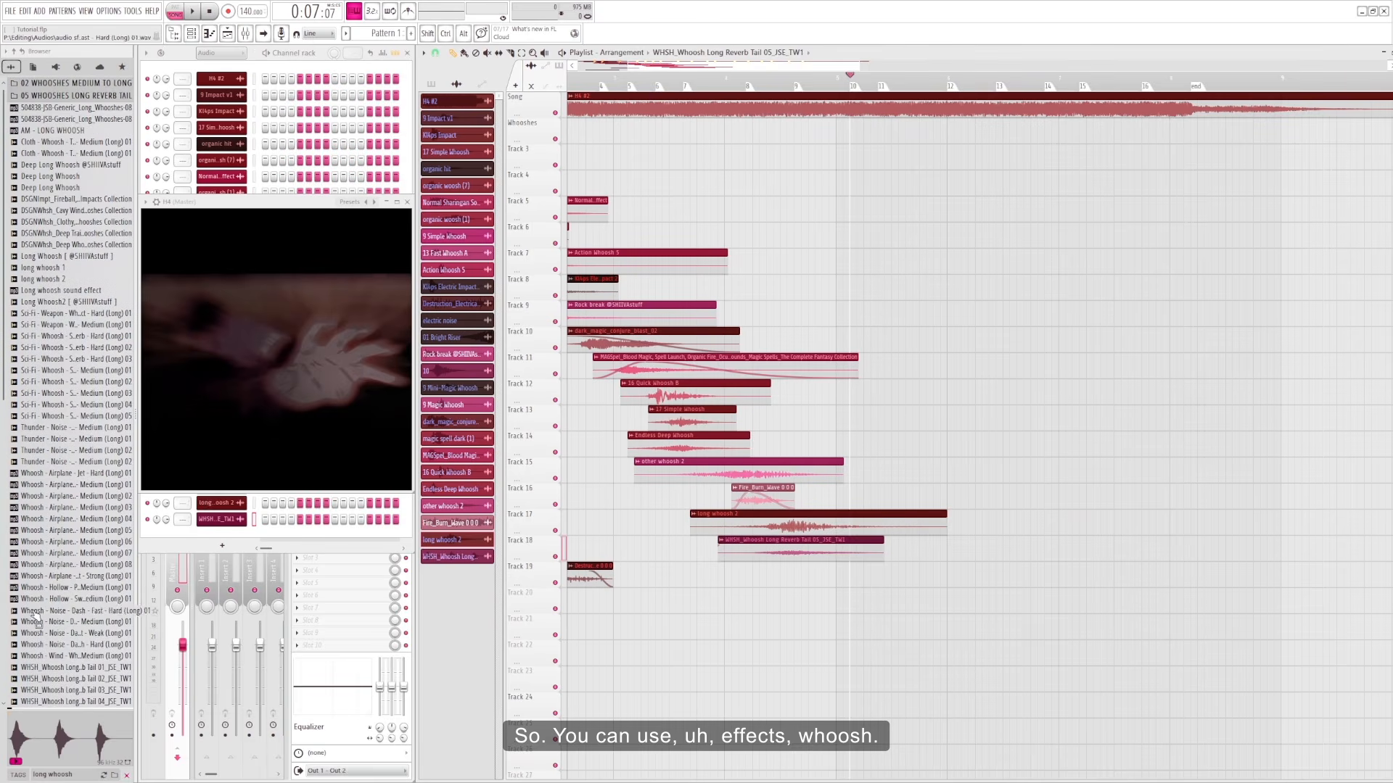
left_click_drag(75, 774, 4, 769)
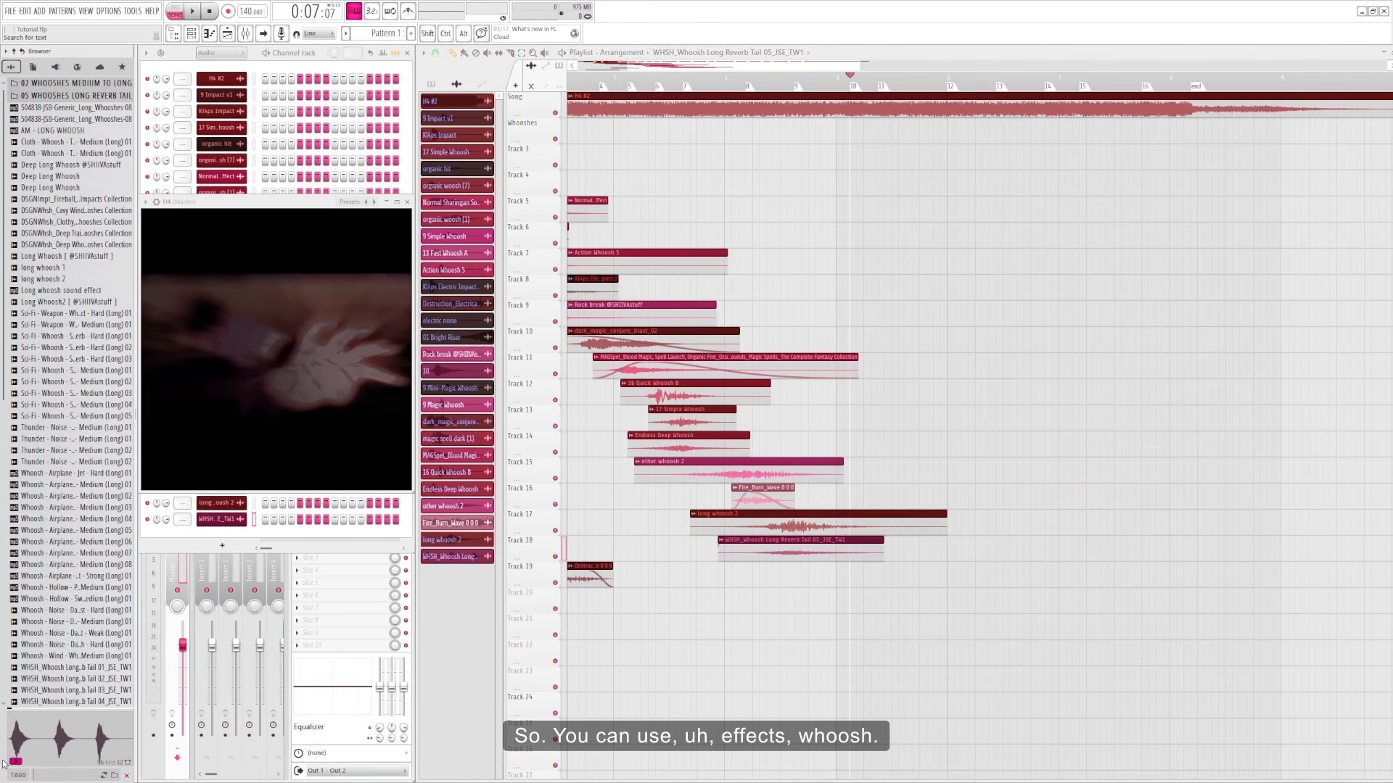
key("BackSpace")
type("impac")
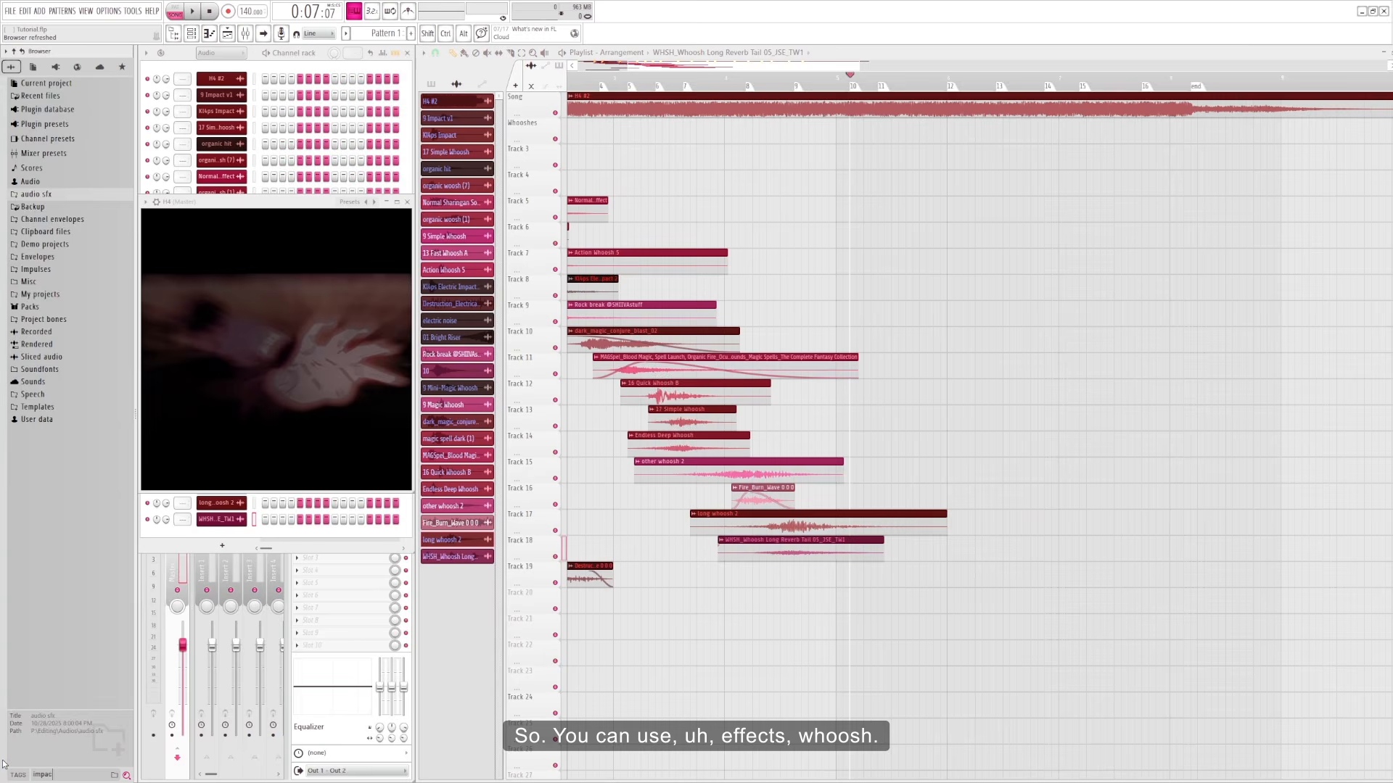
type("t")
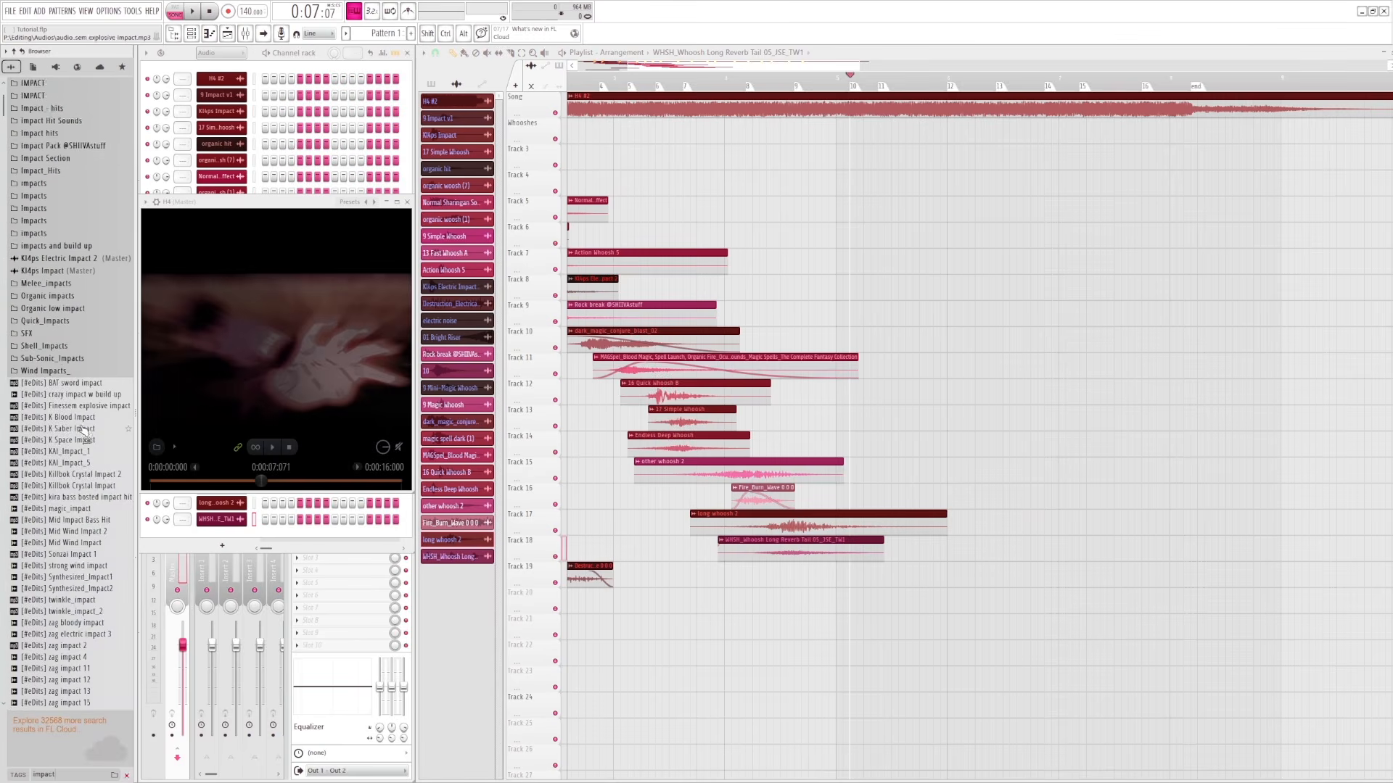
- Audition the Mid Wind Impact 2, Mid Wind Impact and Sonzai Impact 1 sounds
scroll(85, 430, "down", 5)
left_click(76, 341)
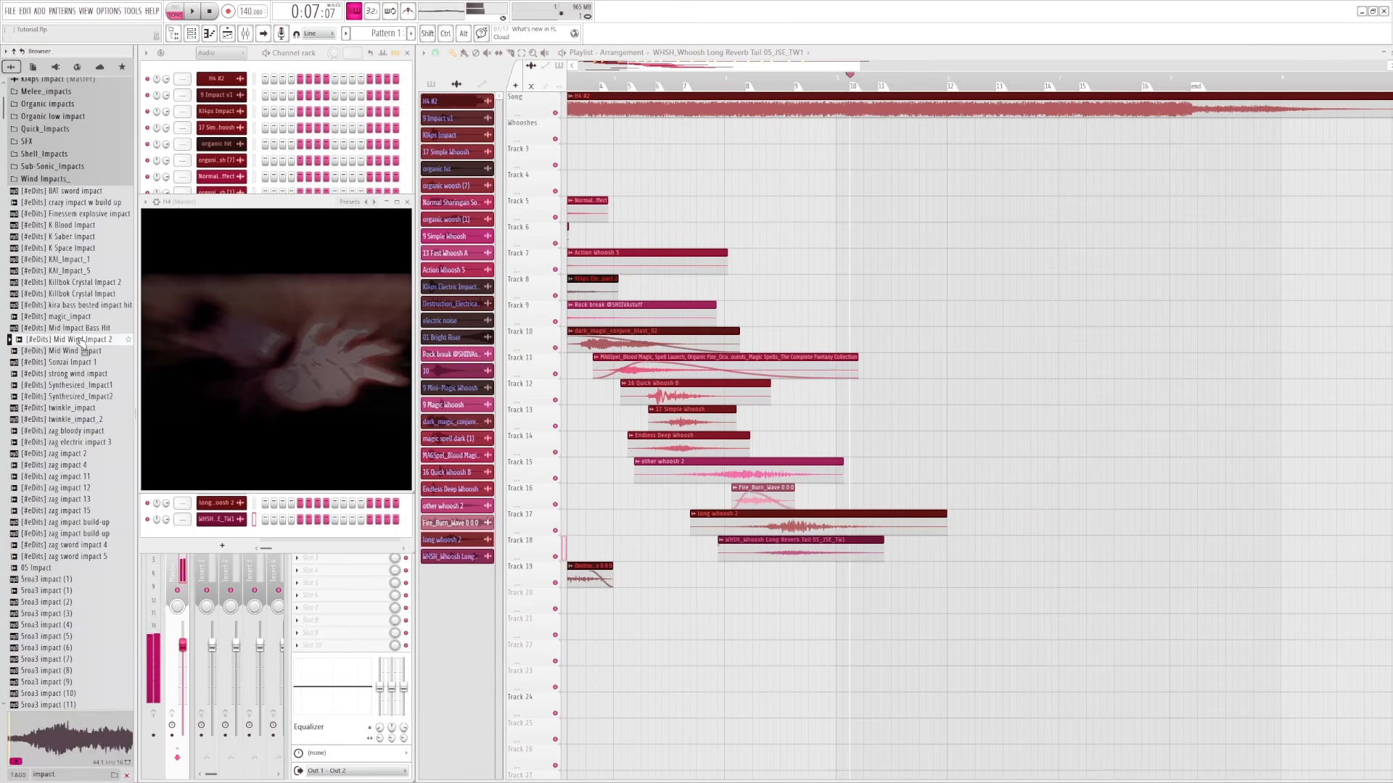
left_click(75, 352)
left_click(76, 362)
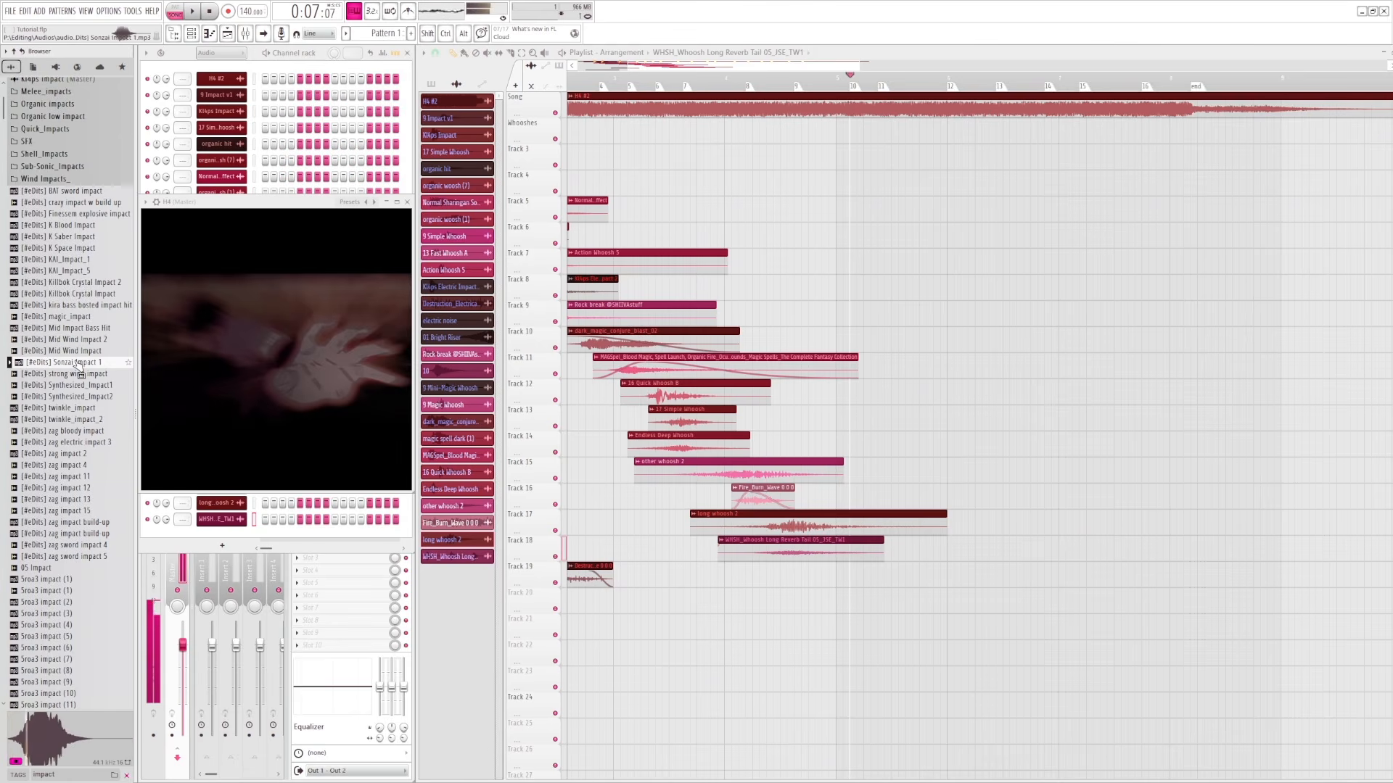
- Place Sonzai Impact 1 on Track 19 with its peak at the 0:07:07 transition and play the section to check it
left_click_drag(77, 376, 837, 568)
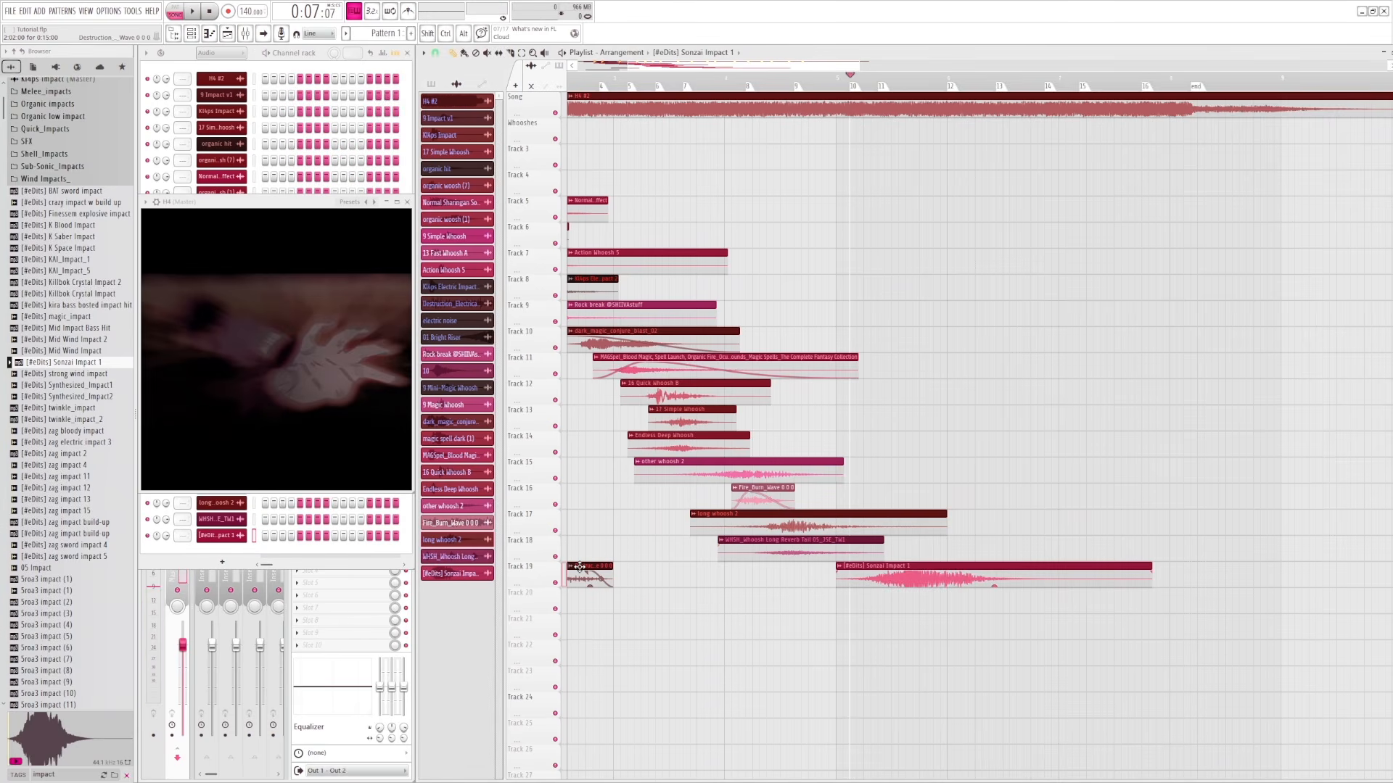
left_click_drag(907, 566, 843, 562)
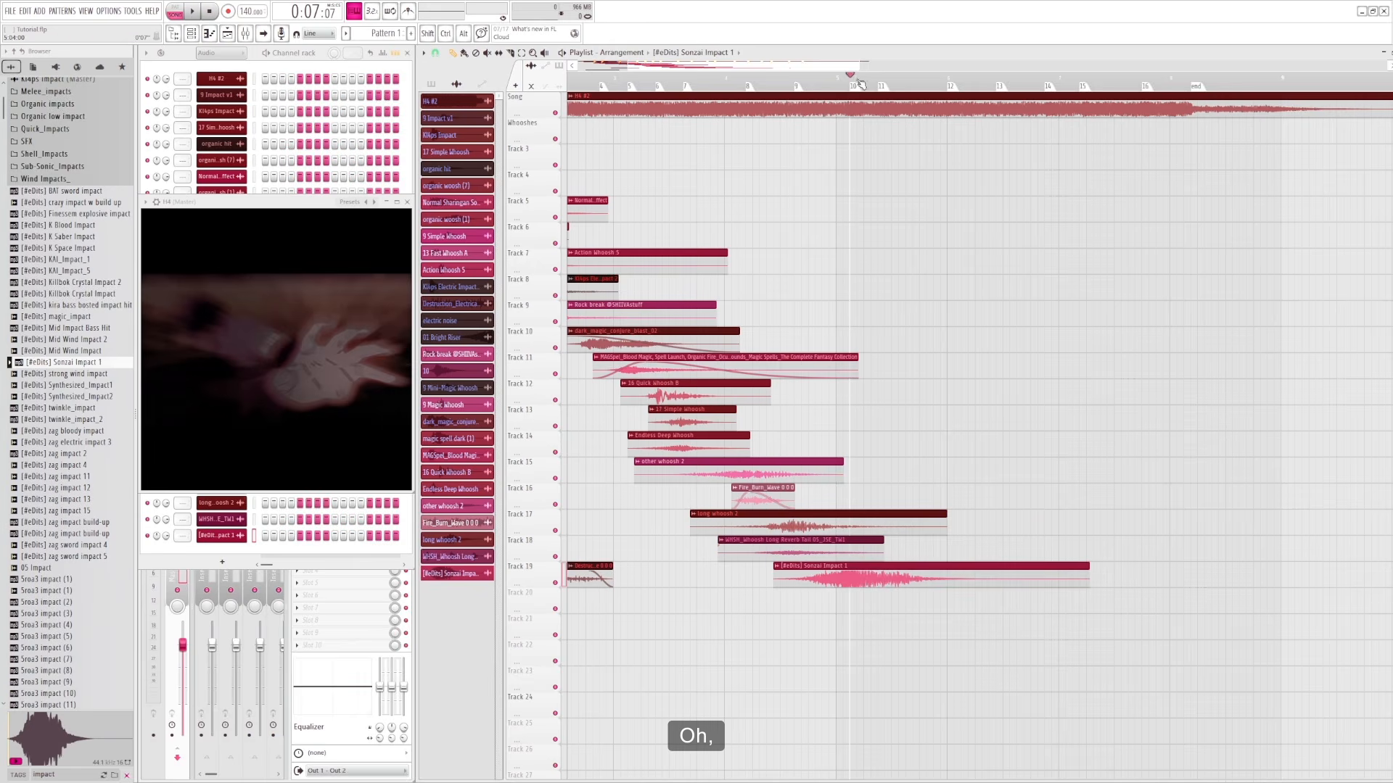
left_click(797, 79)
key("space")
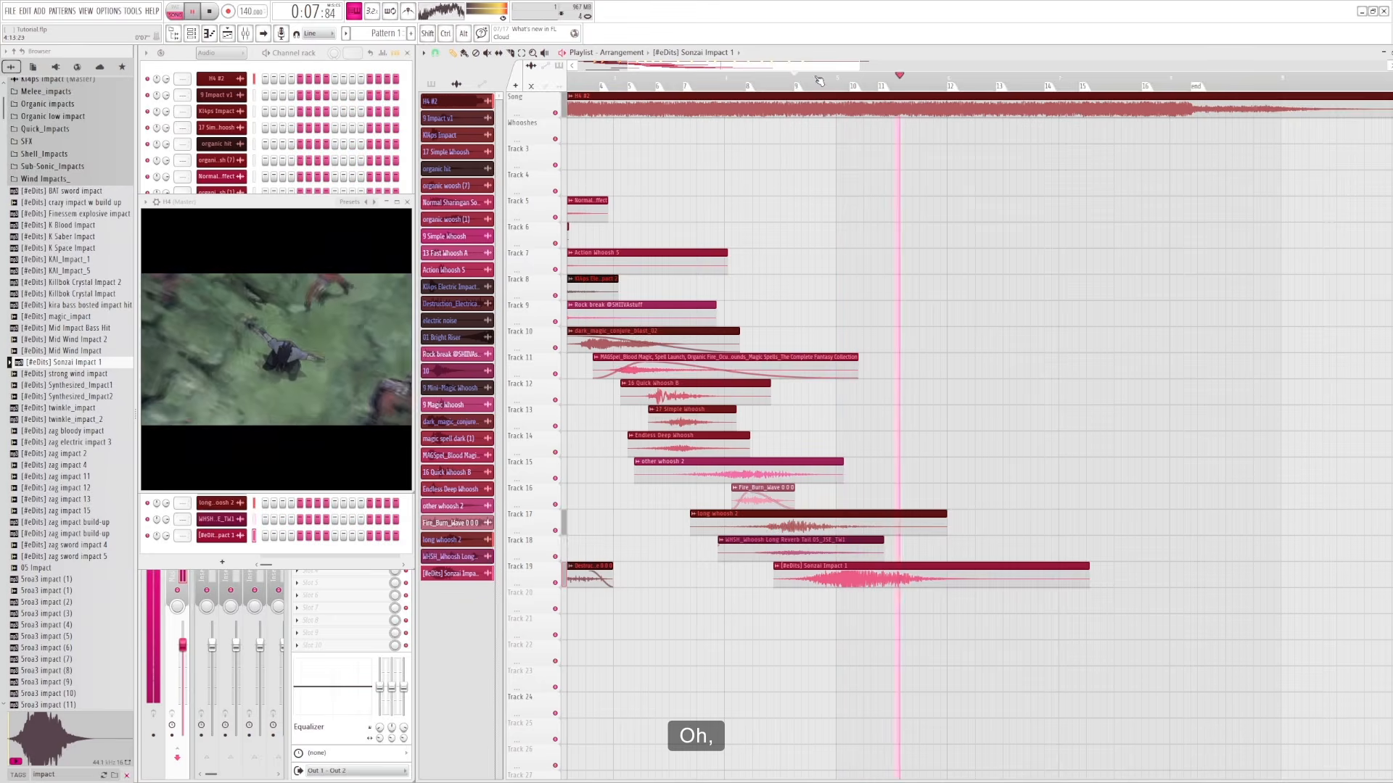
- Nudge the Sonzai Impact 1 clip on Track 19 slightly later and back again, replaying the 0:07:07 transition to compare the timing
left_click(817, 80)
left_click(814, 79)
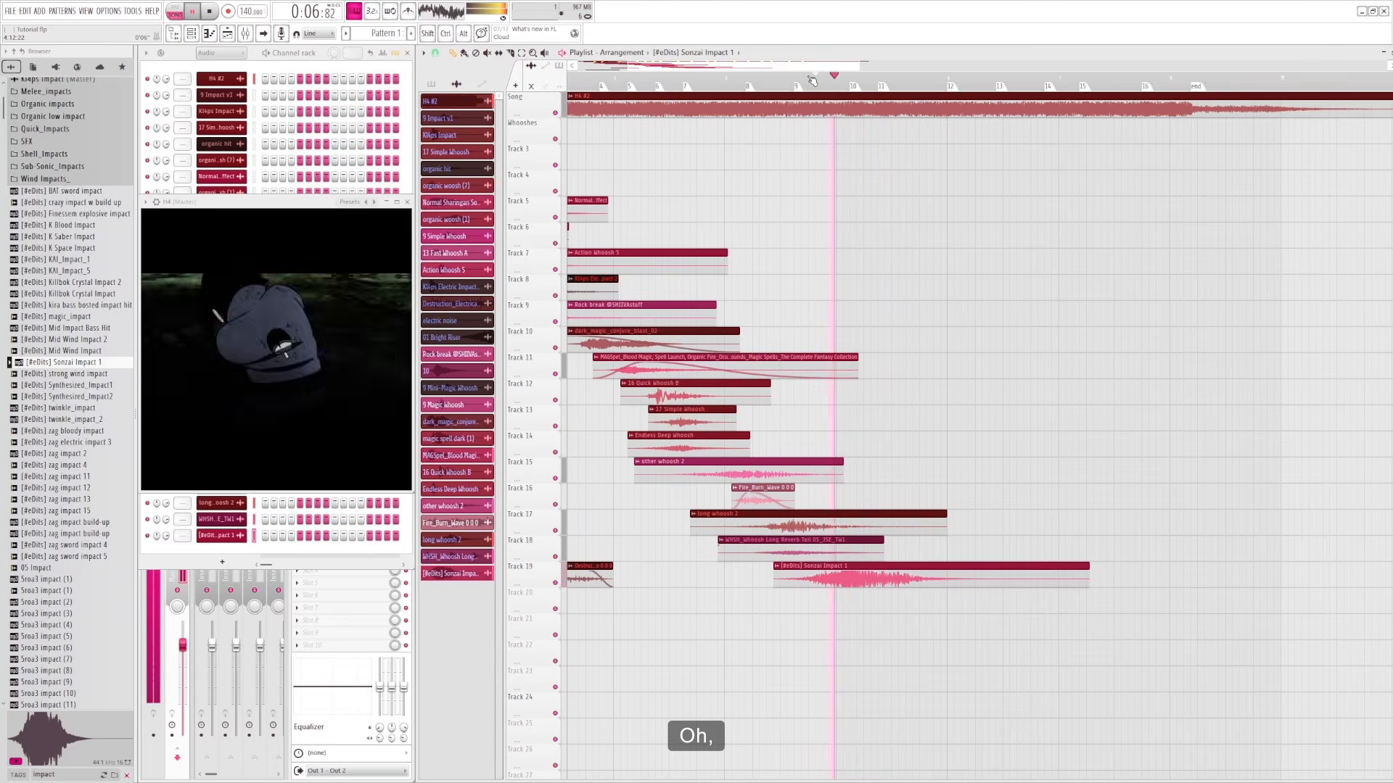
key("space")
key("space")
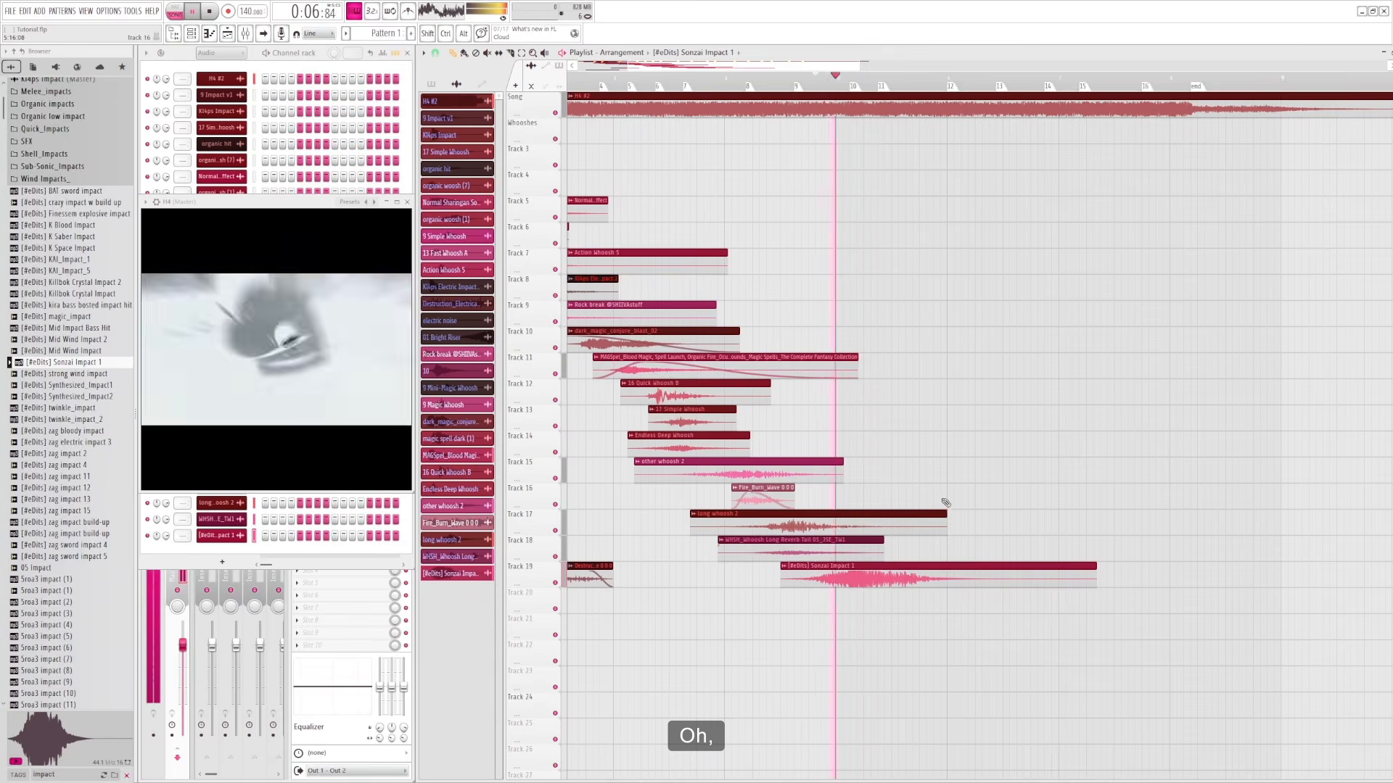
key("space")
left_click_drag(893, 568, 885, 568)
key("space")
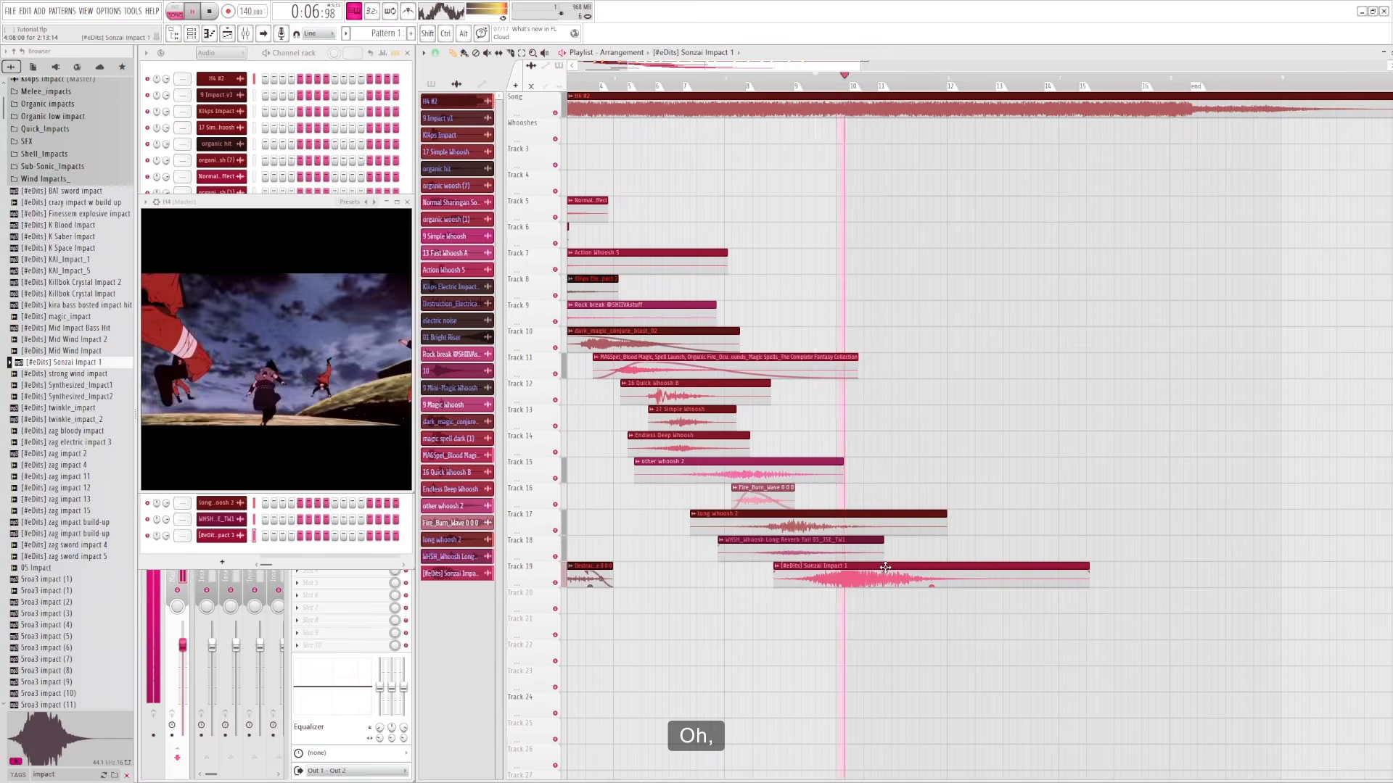
key("space")
key("space")
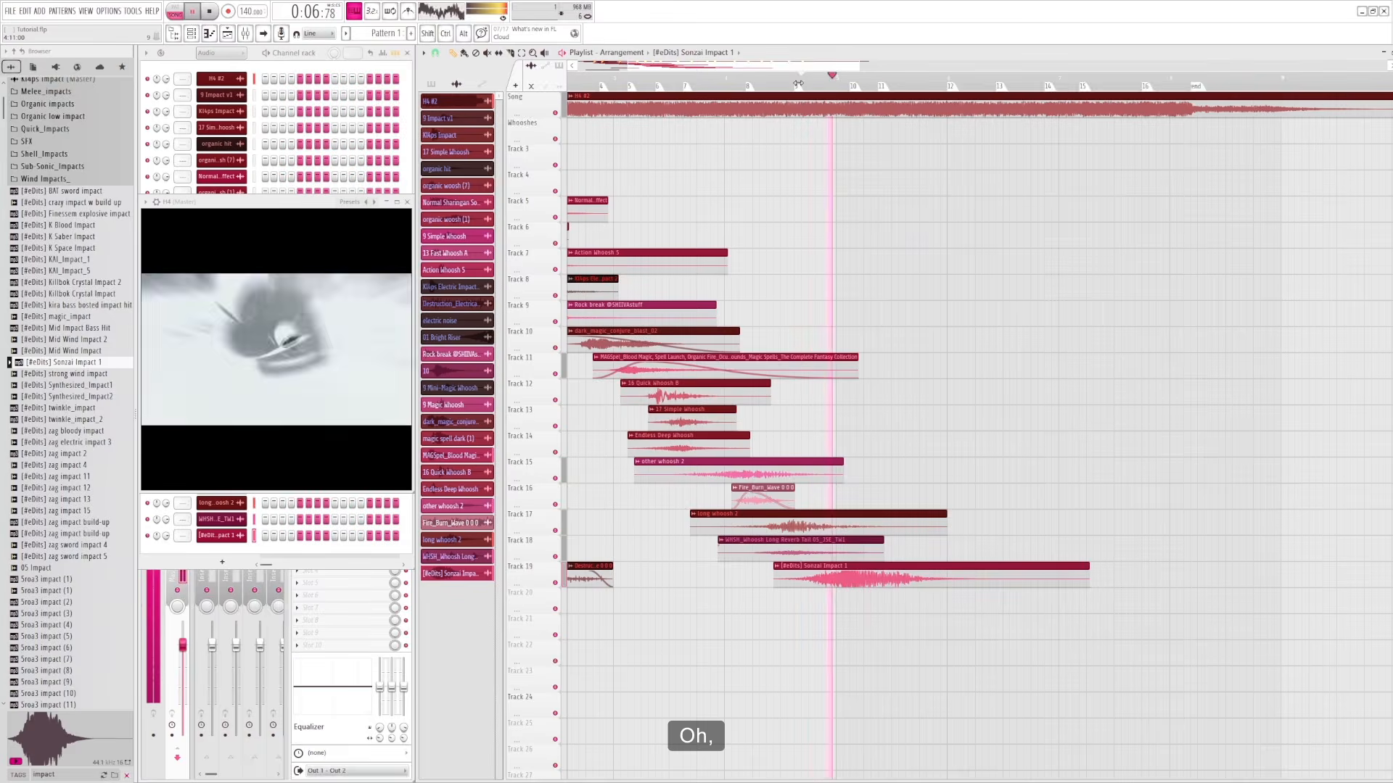
key("space")
- Lower the gain of the Sonzai Impact 1 clip on Track 19 and replay the 0:07:07 transition to check its level
left_click(849, 78)
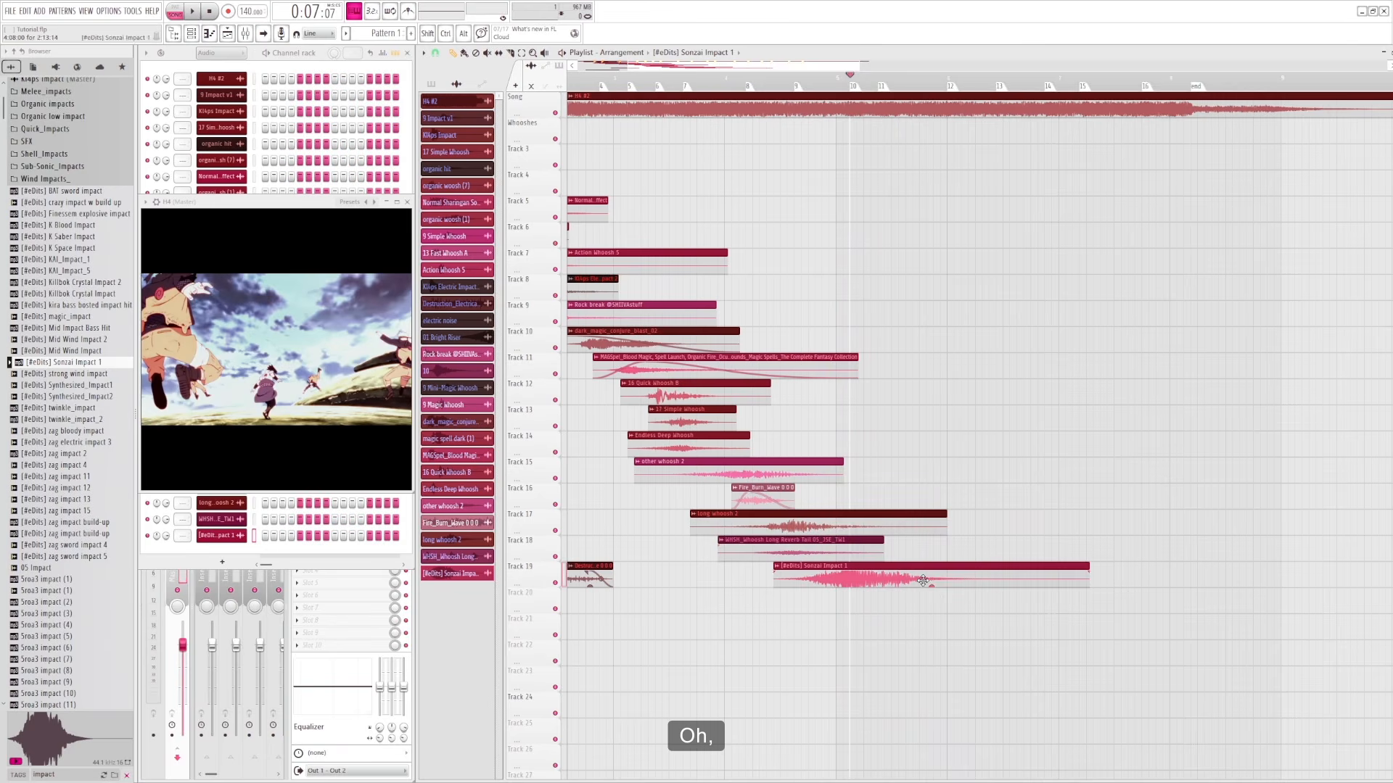
left_click(799, 75)
key("space")
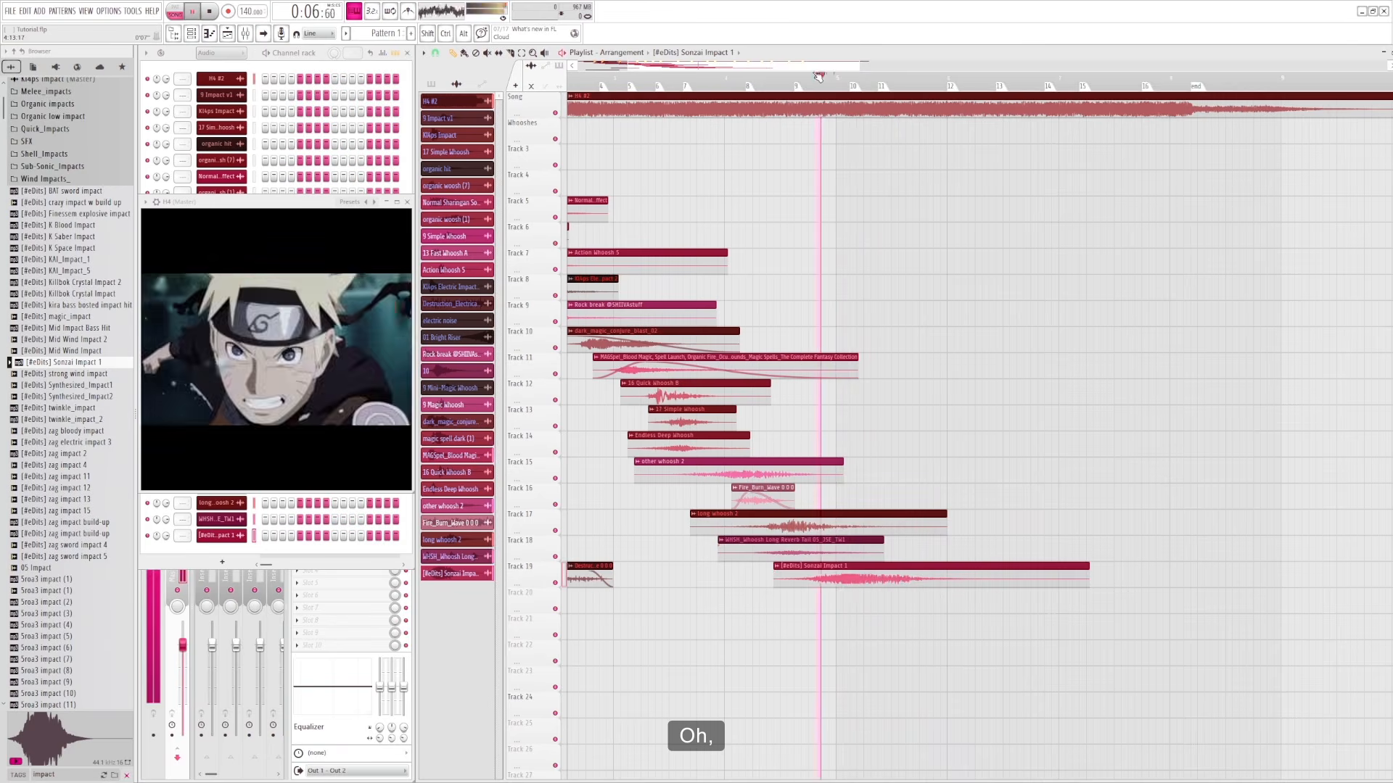
key("space")
key("space")
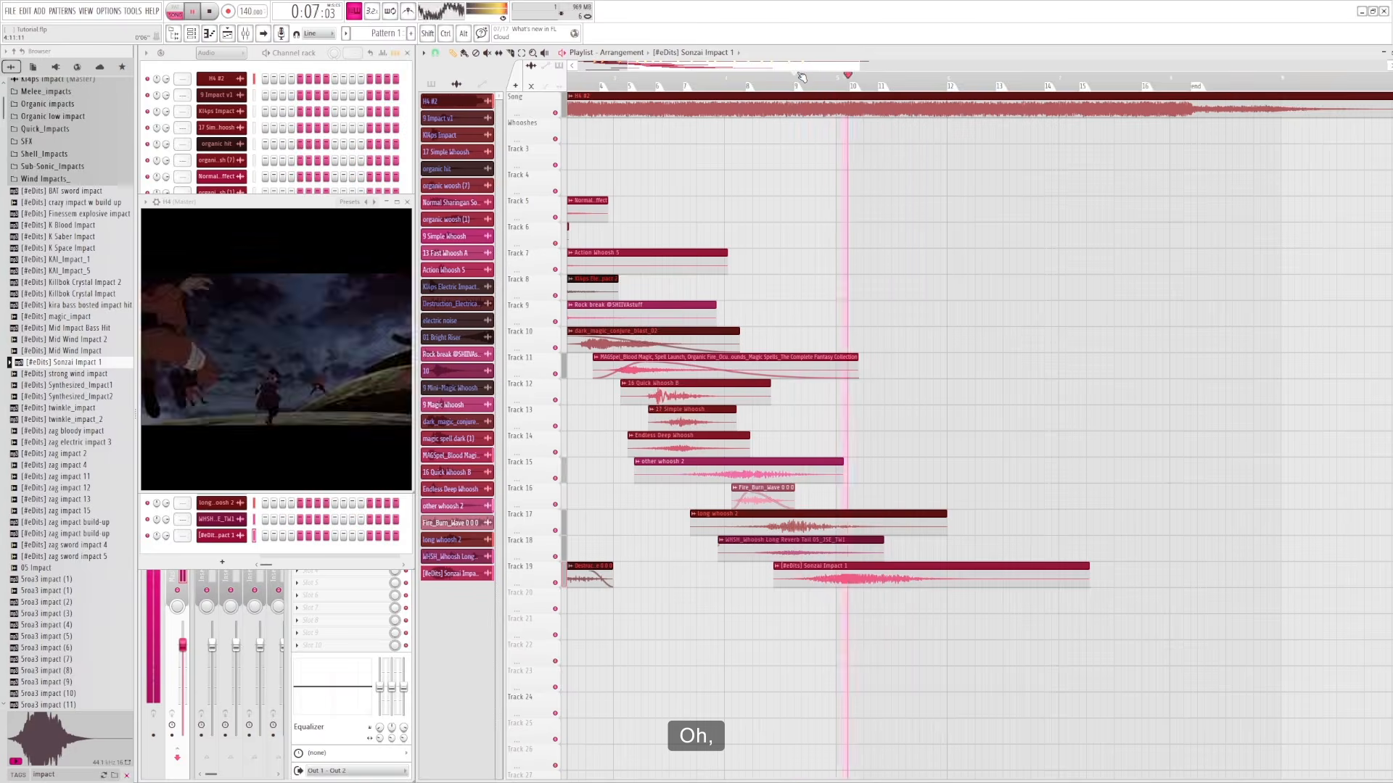
left_click(849, 77)
key("space")
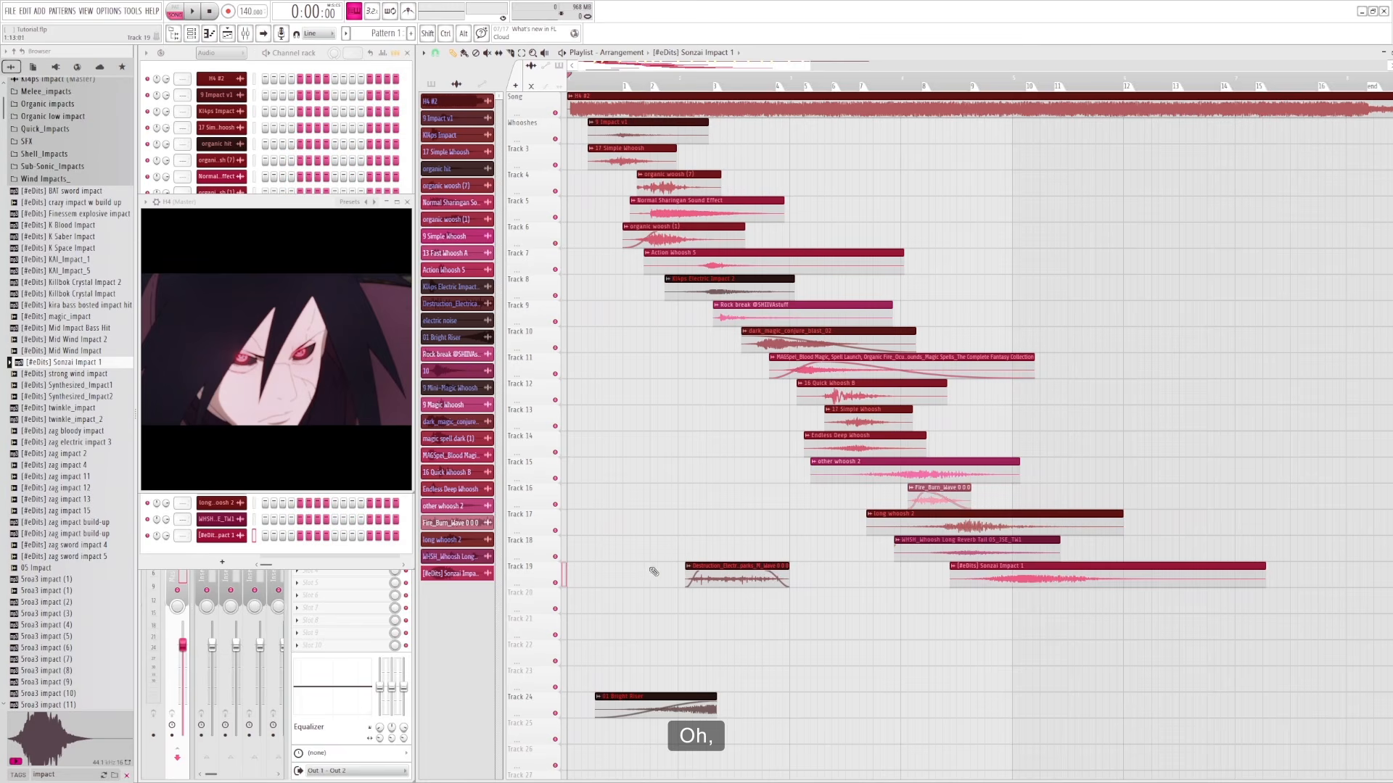
- Move the Destruction_Electric and 01 Bright River clips together down to Tracks 30 and 35, and deselect them
left_click_drag(581, 571, 802, 723)
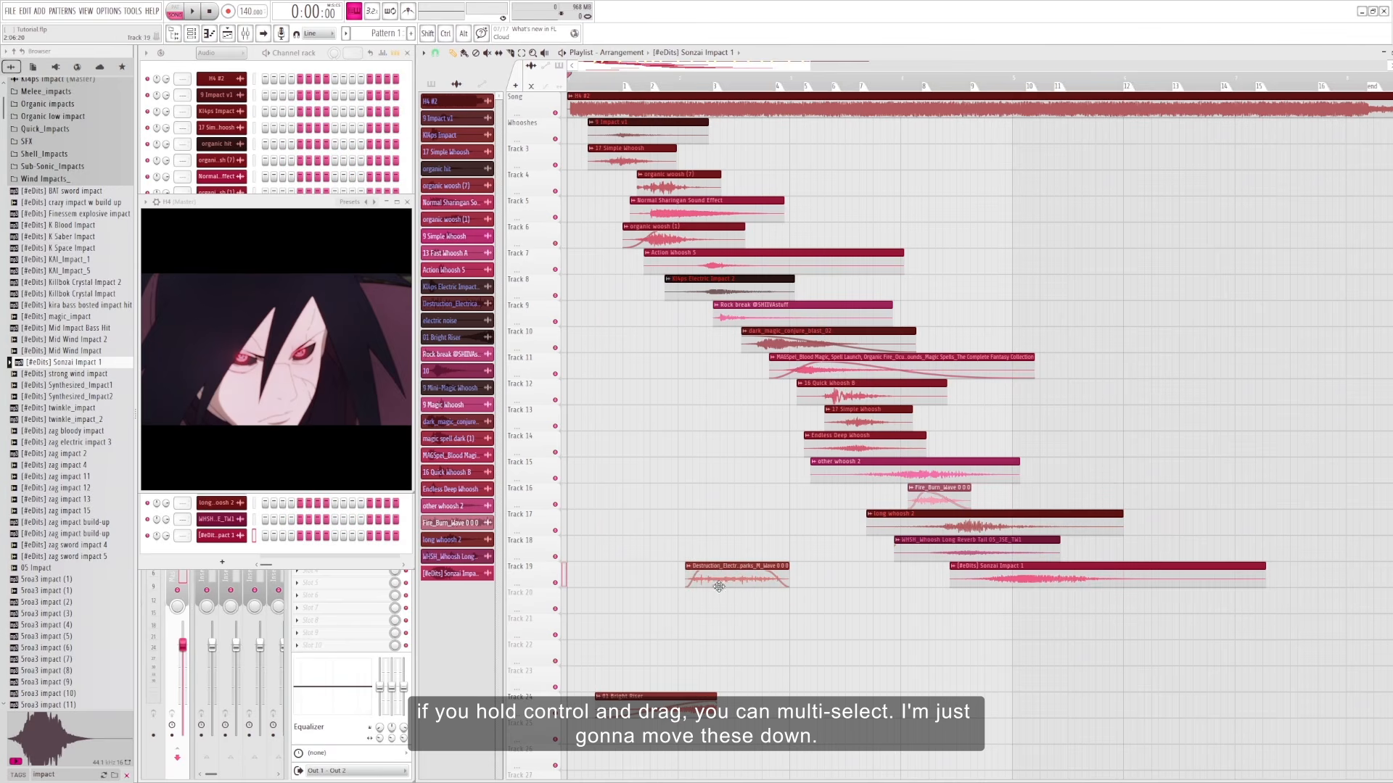
left_click_drag(718, 586, 722, 769)
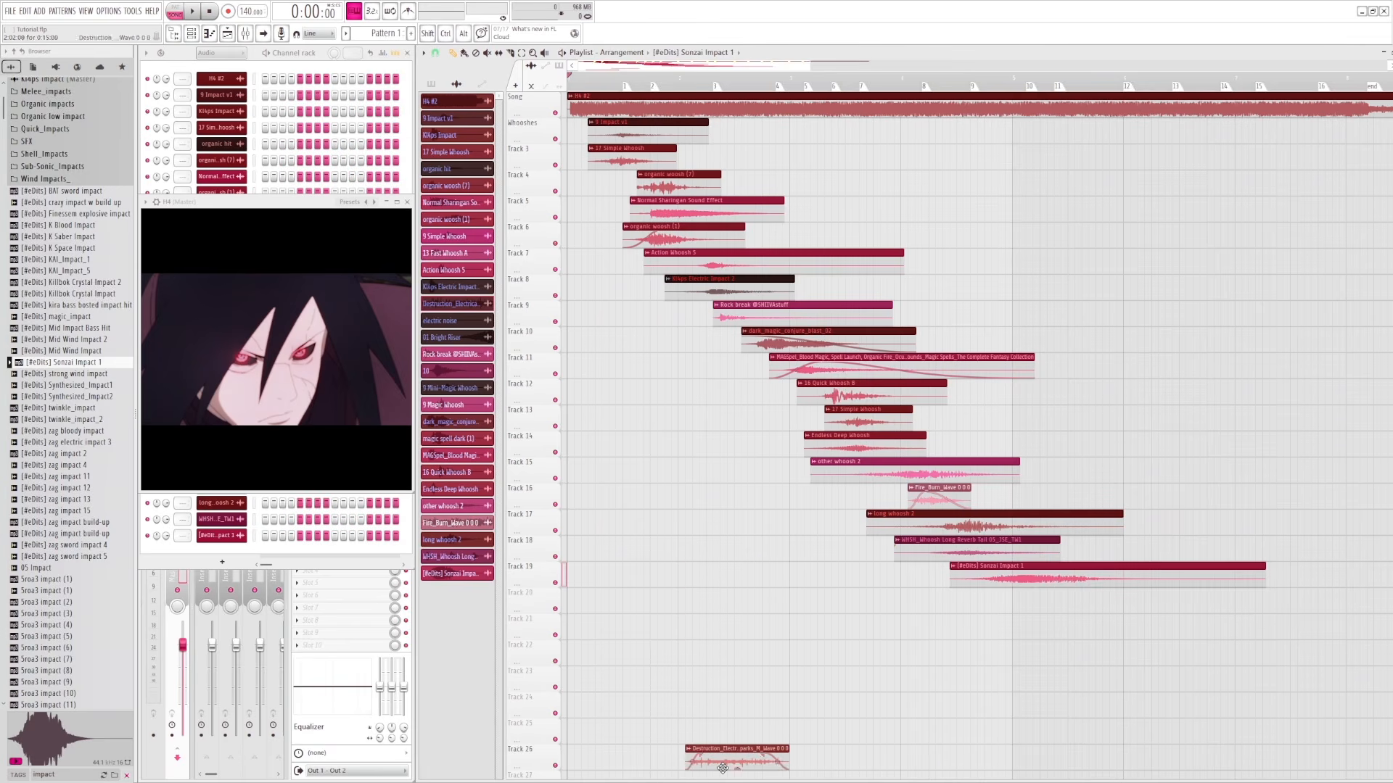
scroll(764, 687, "down", 5)
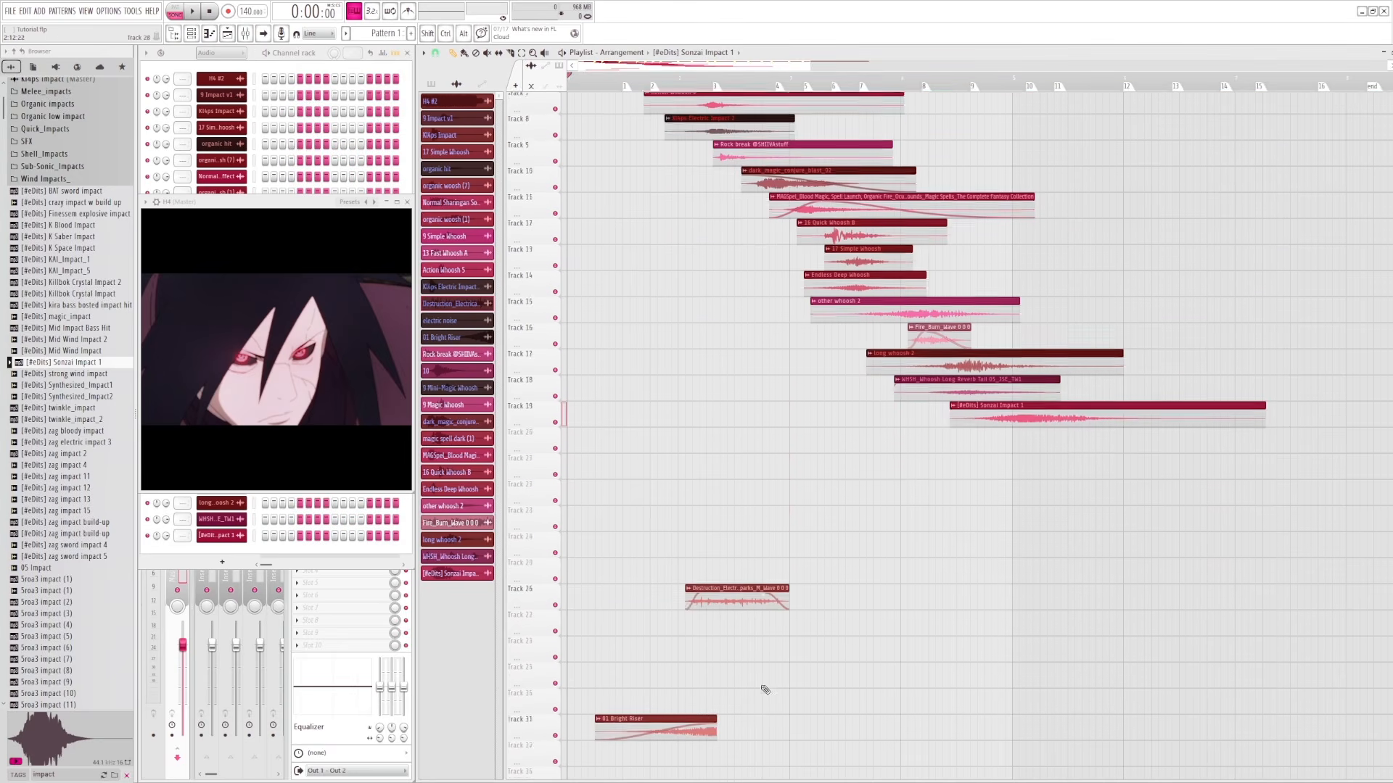
left_click_drag(717, 497, 718, 594)
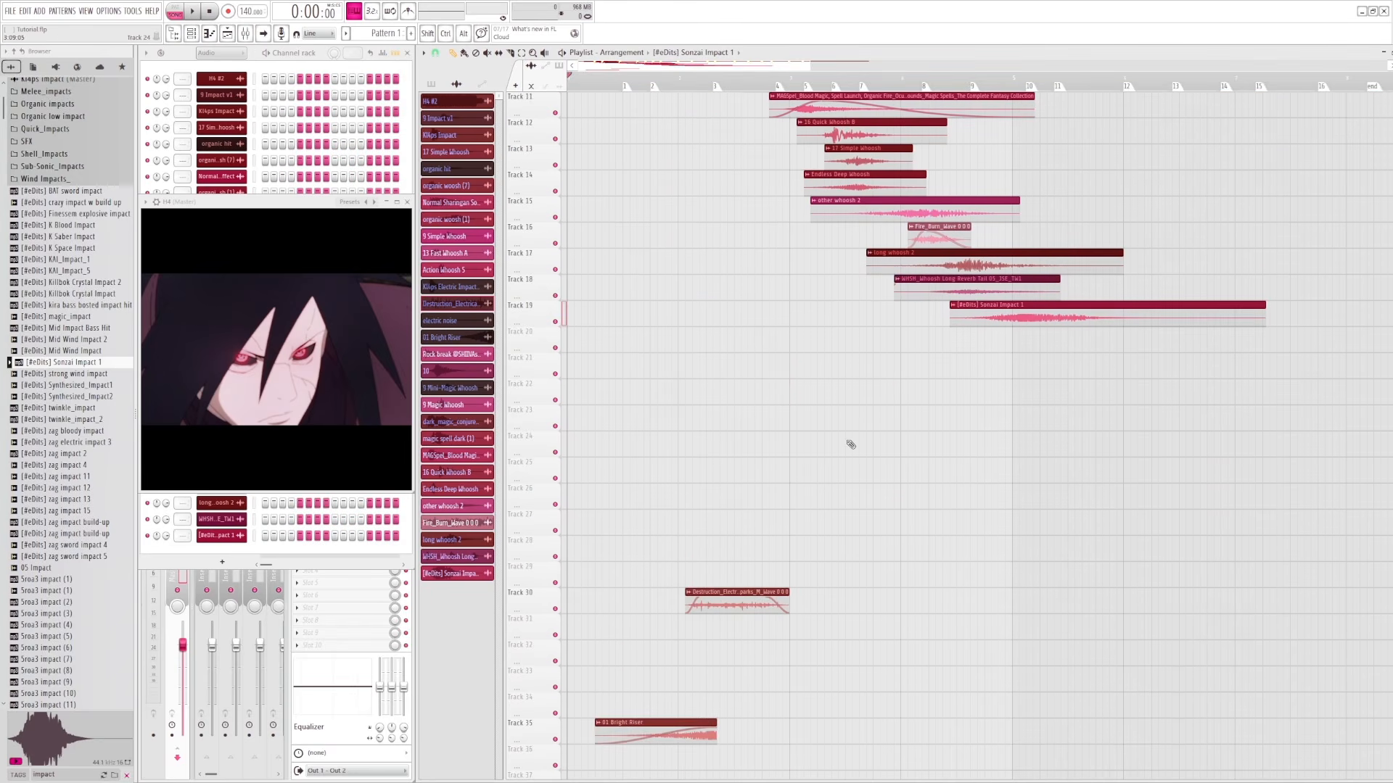
left_click(850, 444)
right_click(868, 437)
- Set the playhead at the 0:07:07 transition and audition the Synthesized_Impact1, Synthesized_Impact2, twinkle_impact and twinkle_impact_2 sounds
left_click(895, 80)
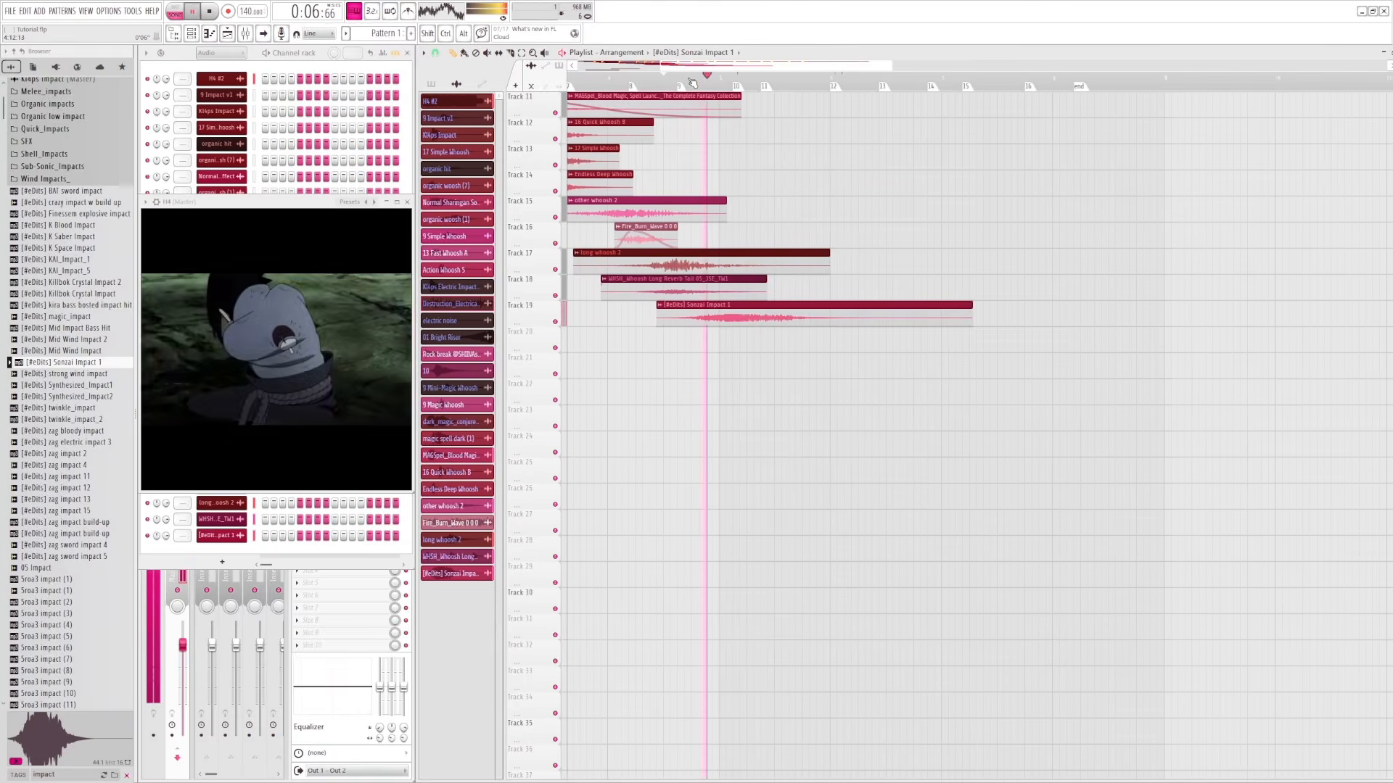
key("space")
left_click(734, 77)
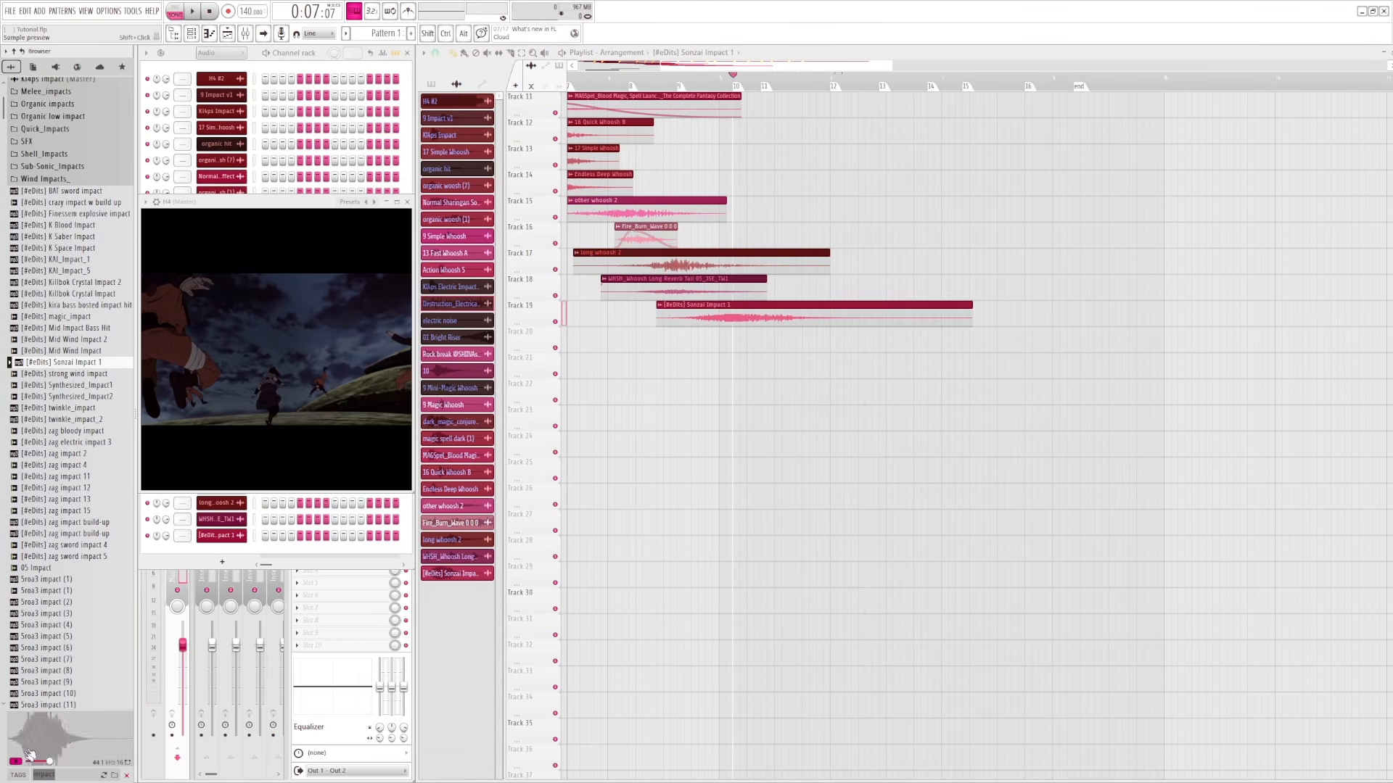
left_click(72, 388)
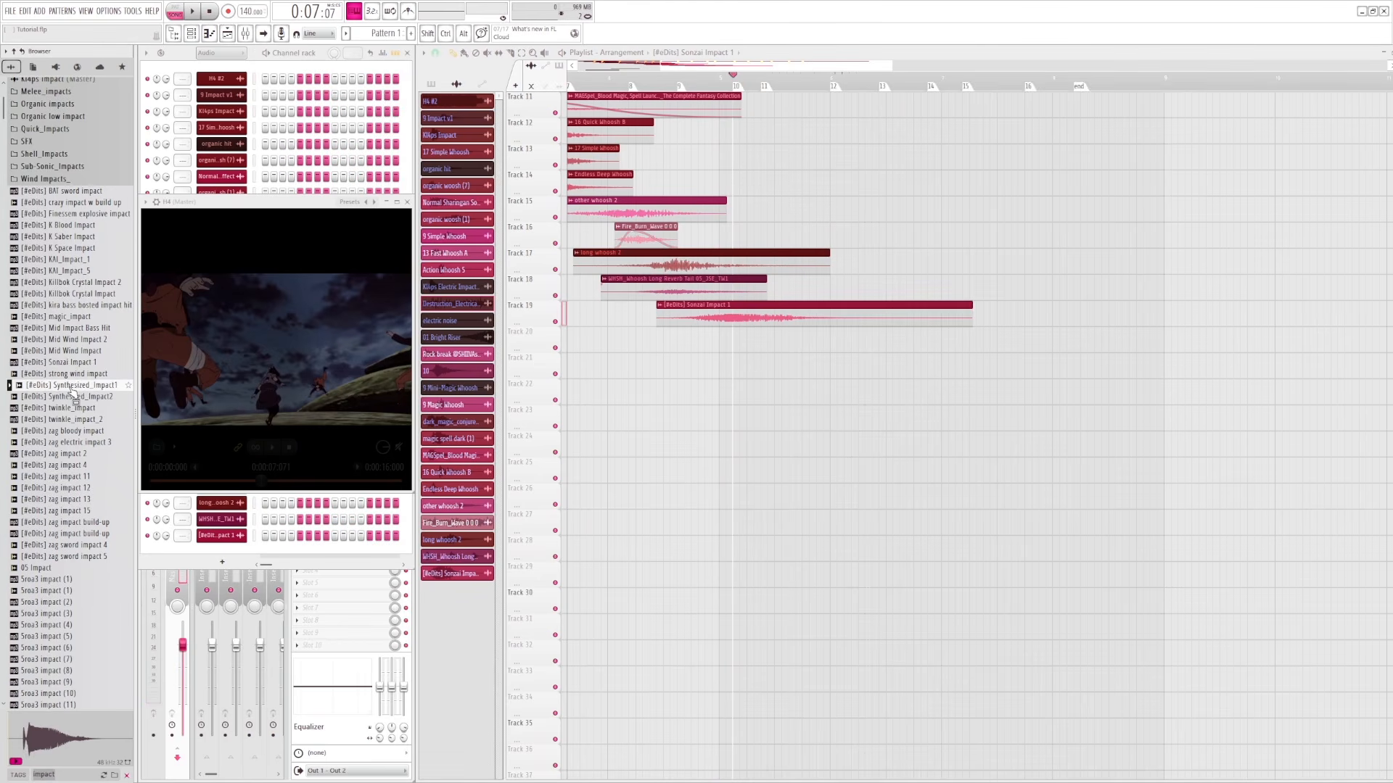
left_click(72, 397)
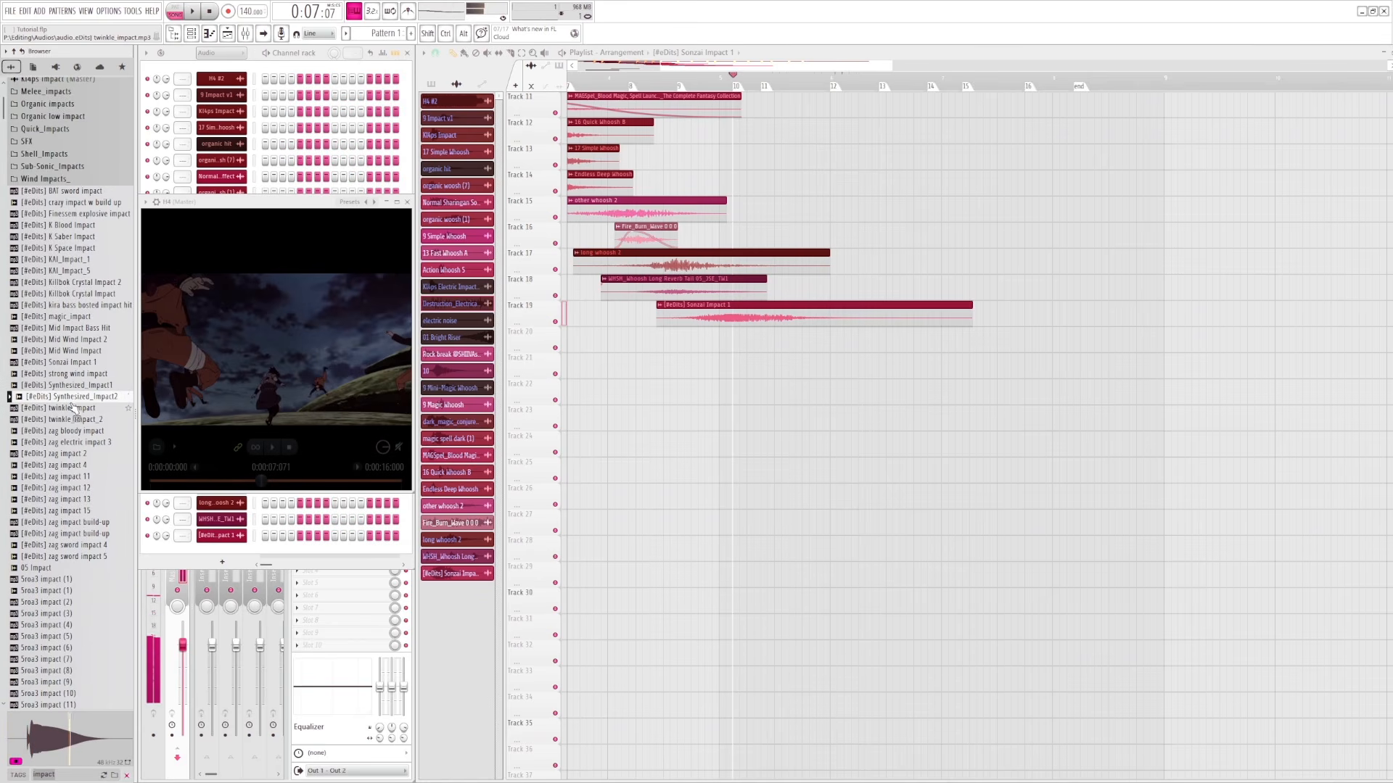
left_click(74, 408)
left_click(75, 420)
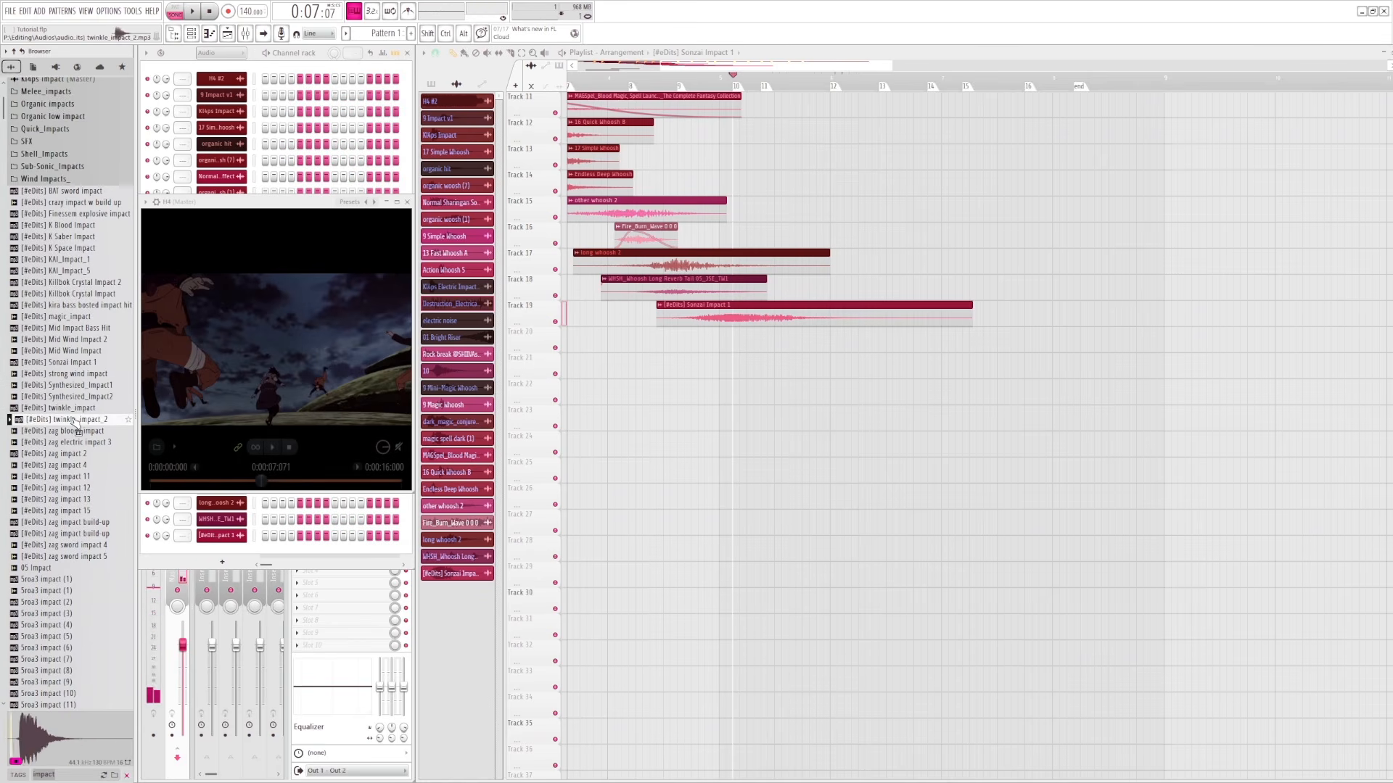
- Audition the zag impact sounds from zag bloody impact through both zag impact build-up files
left_click(75, 431)
left_click(74, 443)
left_click(75, 454)
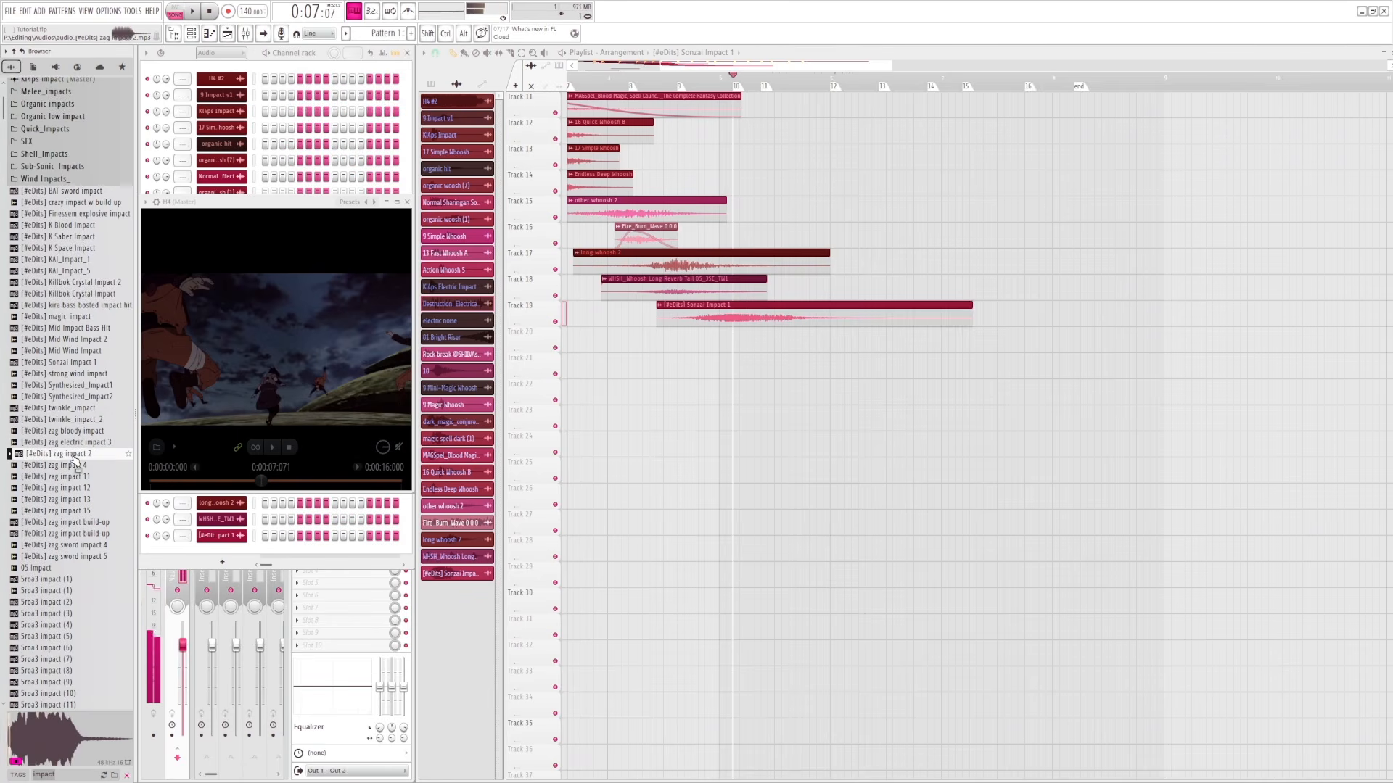
left_click(76, 465)
left_click(75, 476)
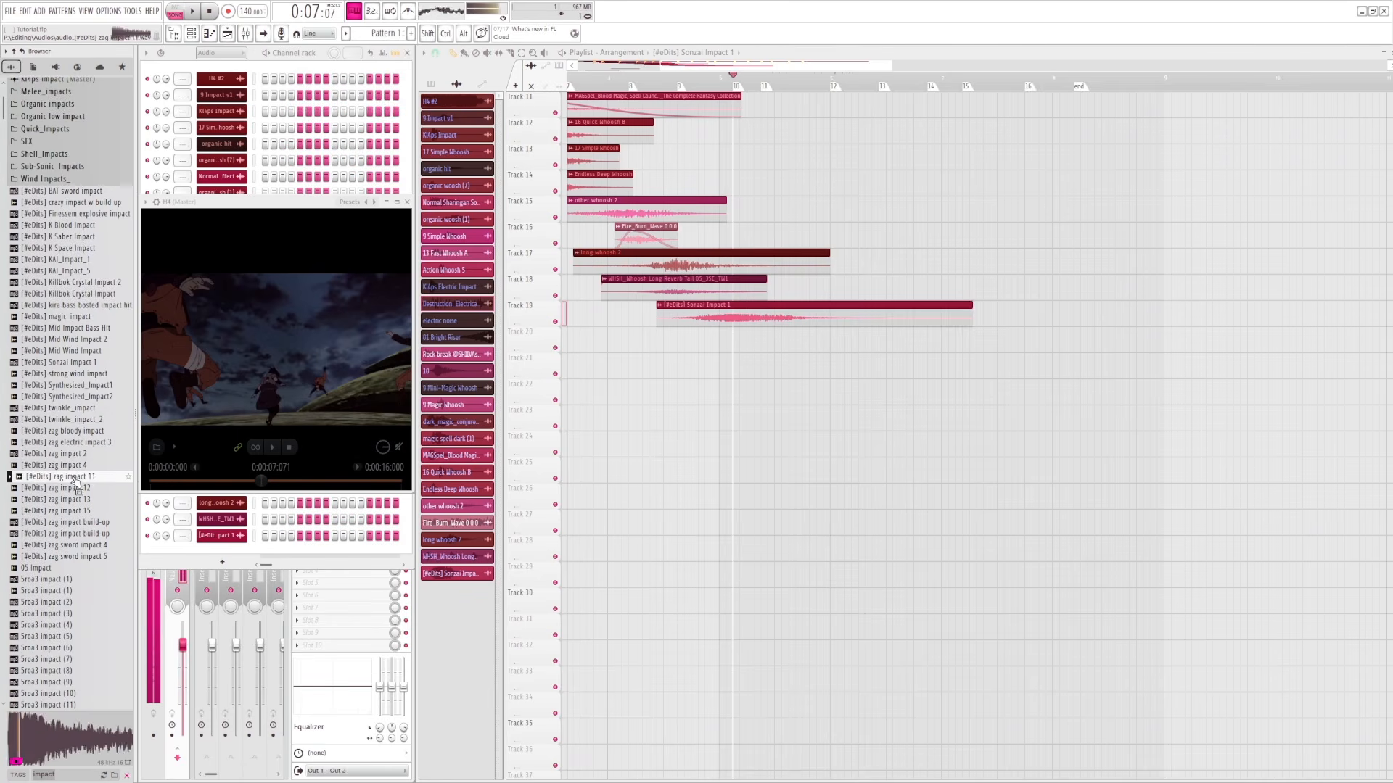
left_click(75, 488)
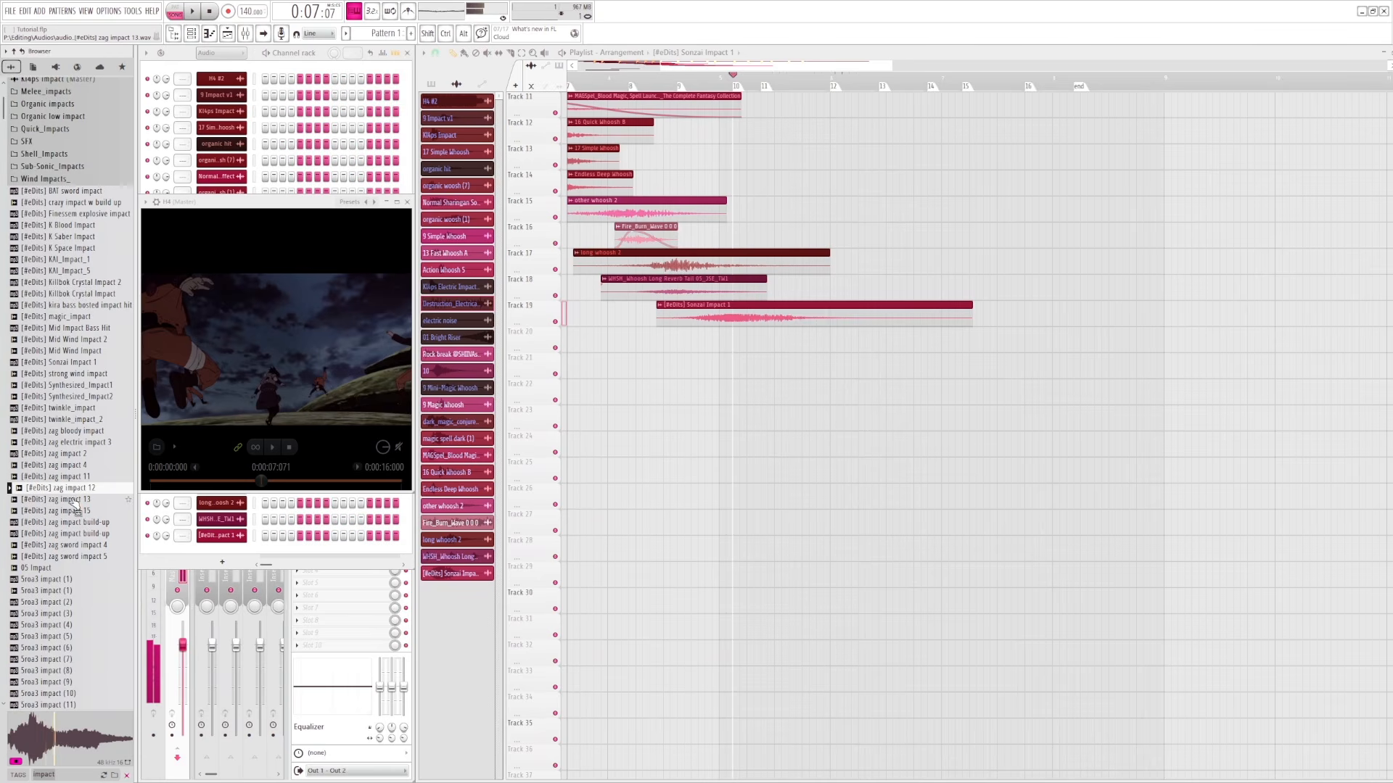
left_click(75, 500)
left_click(76, 522)
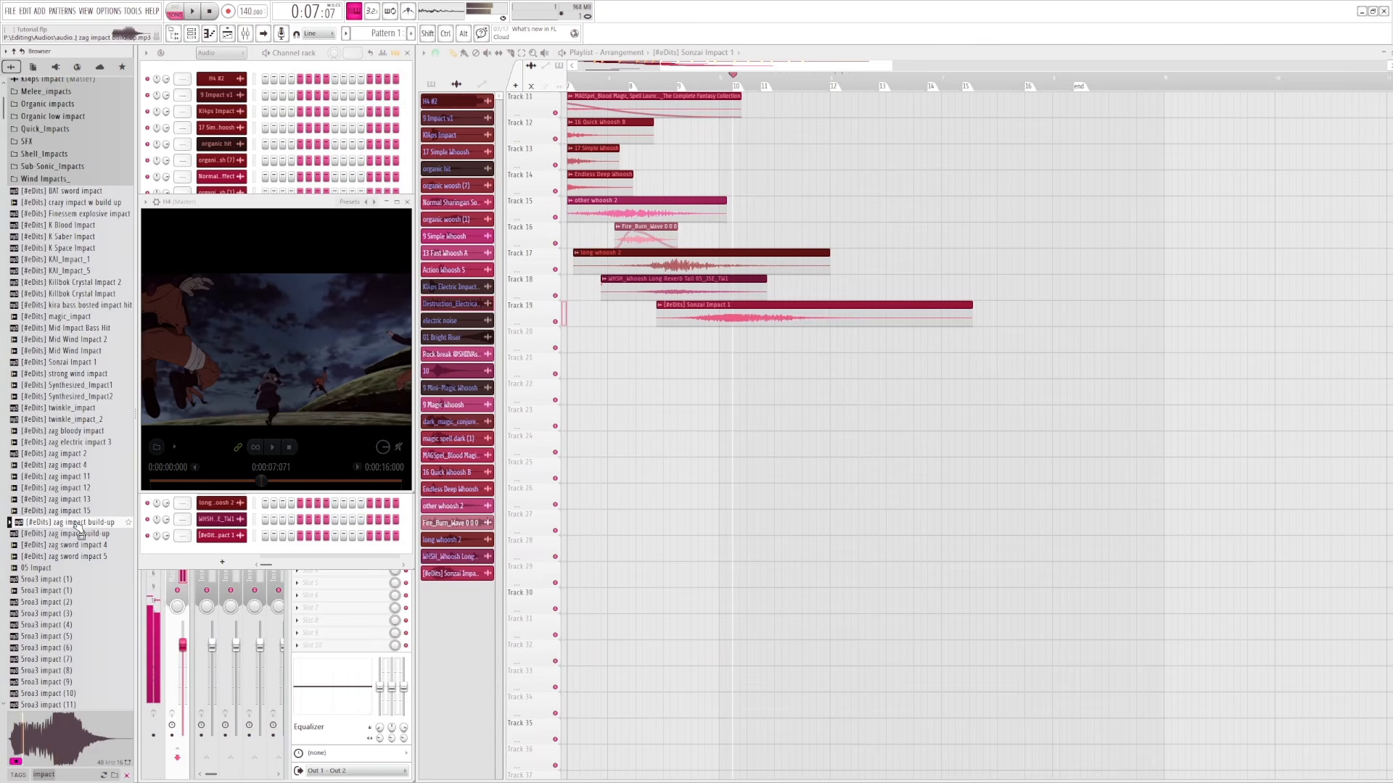
left_click(79, 534)
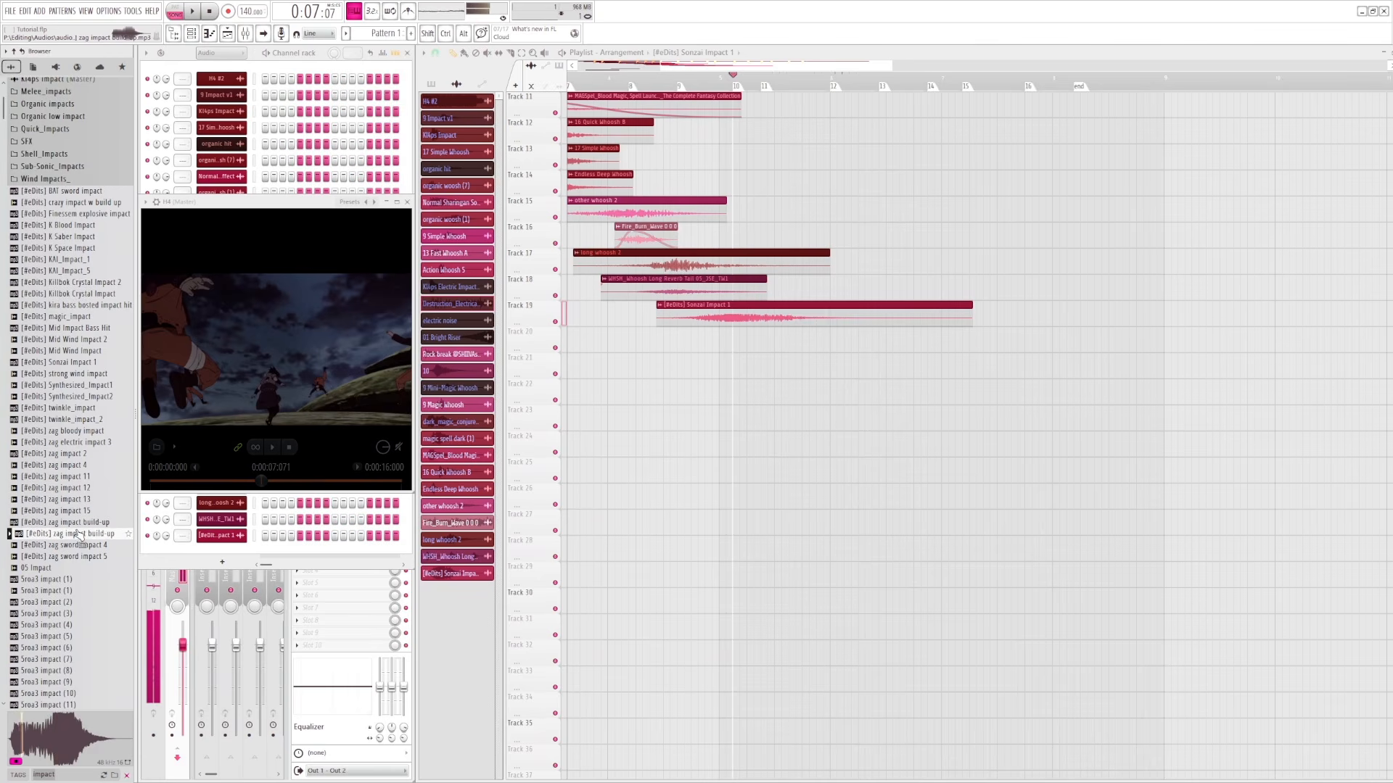
left_click(72, 523)
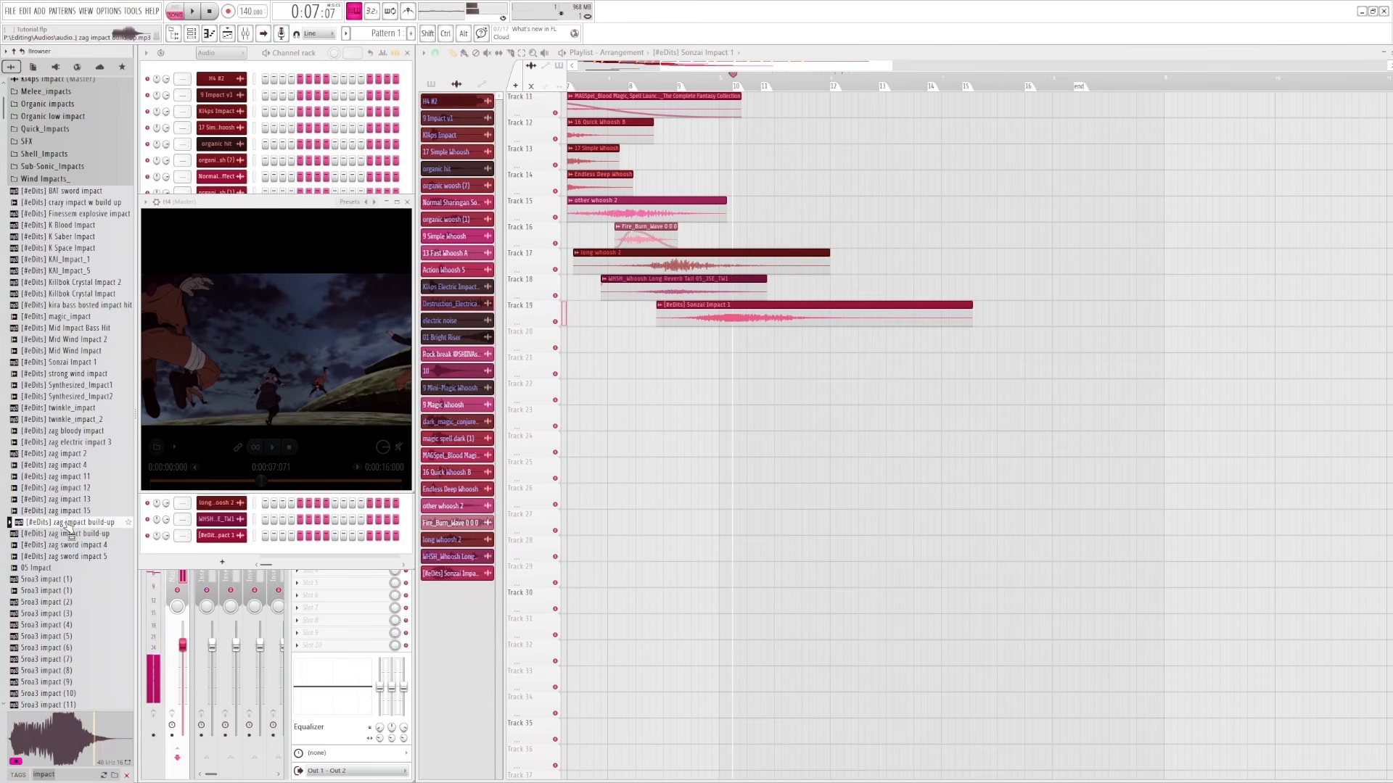
- Place the first zag impact build-up on Track 20 over the 0:07:07 transition and play the section repeatedly to check it
left_click_drag(68, 532, 697, 328)
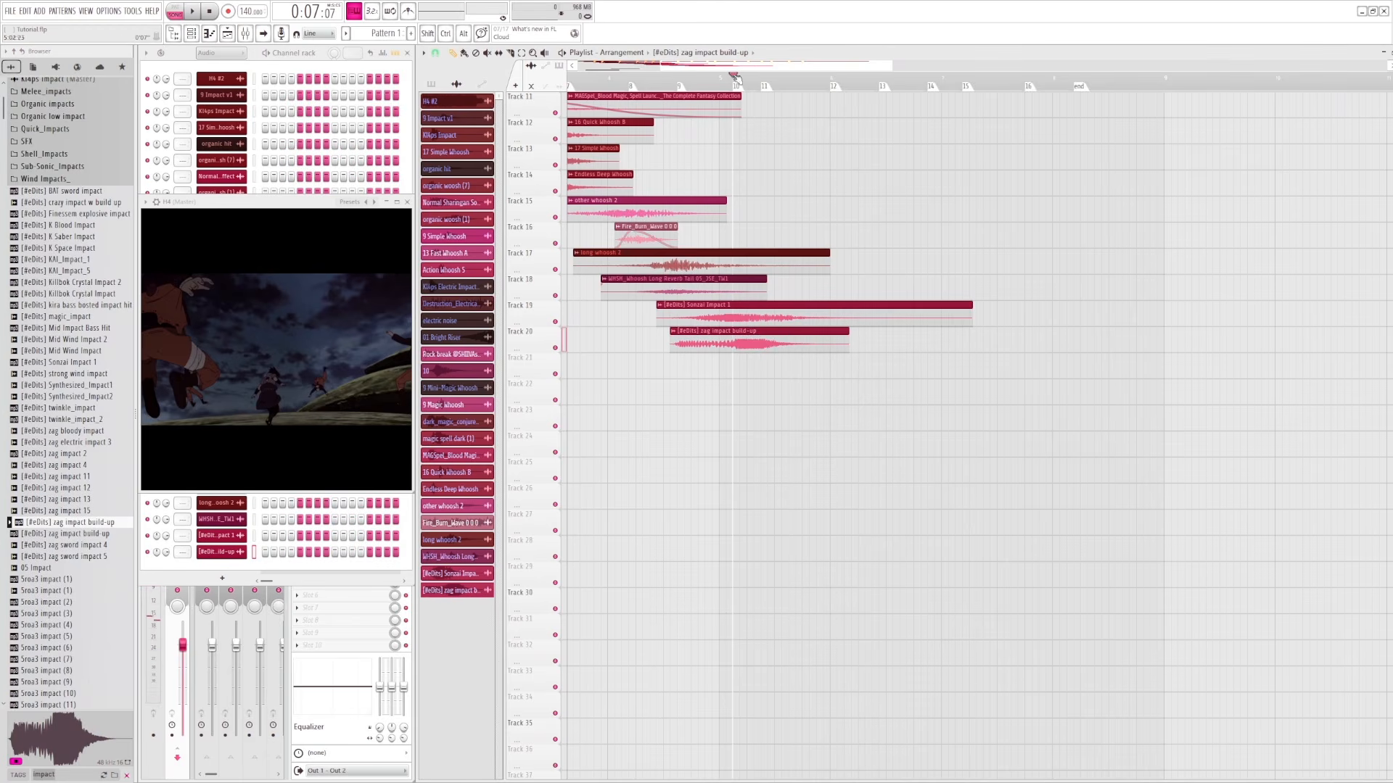
left_click_drag(734, 76, 682, 78)
key("space")
left_click(683, 77)
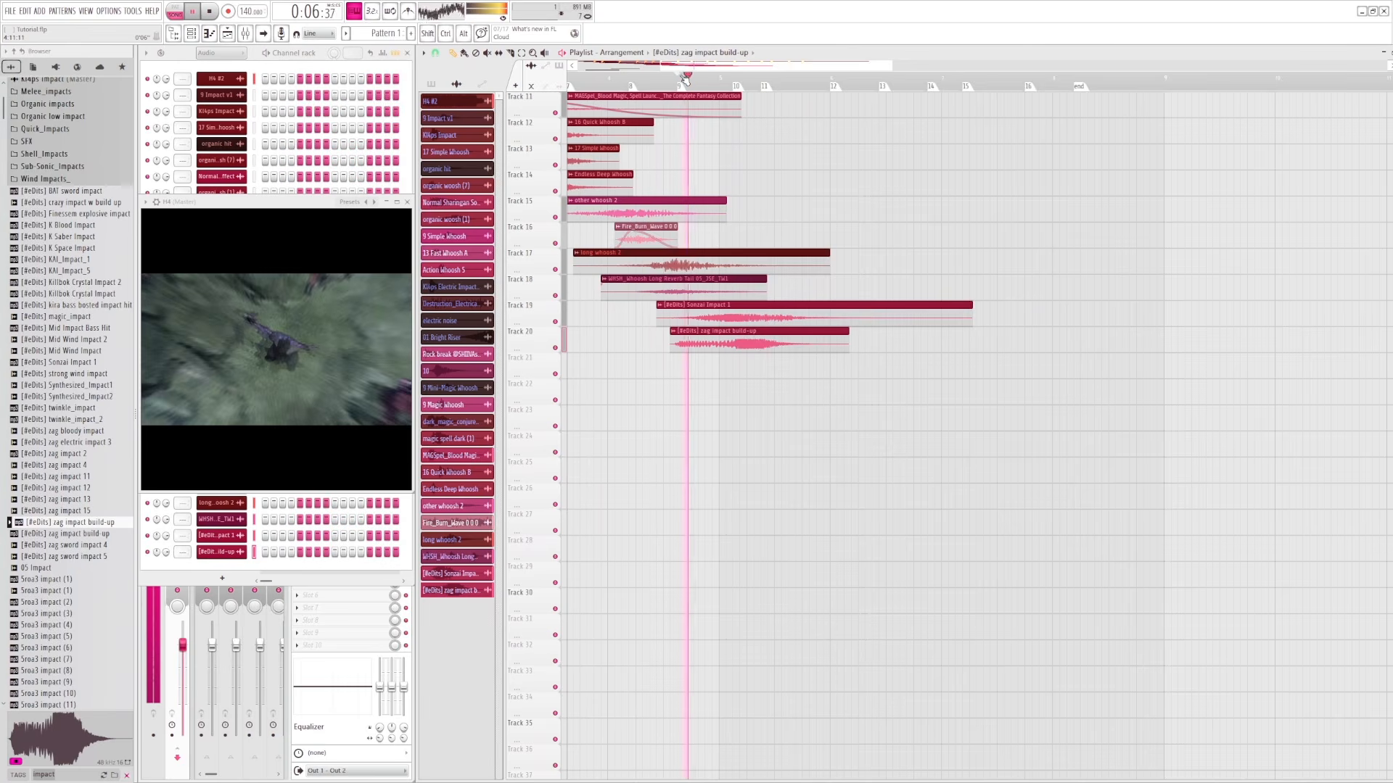
left_click(683, 76)
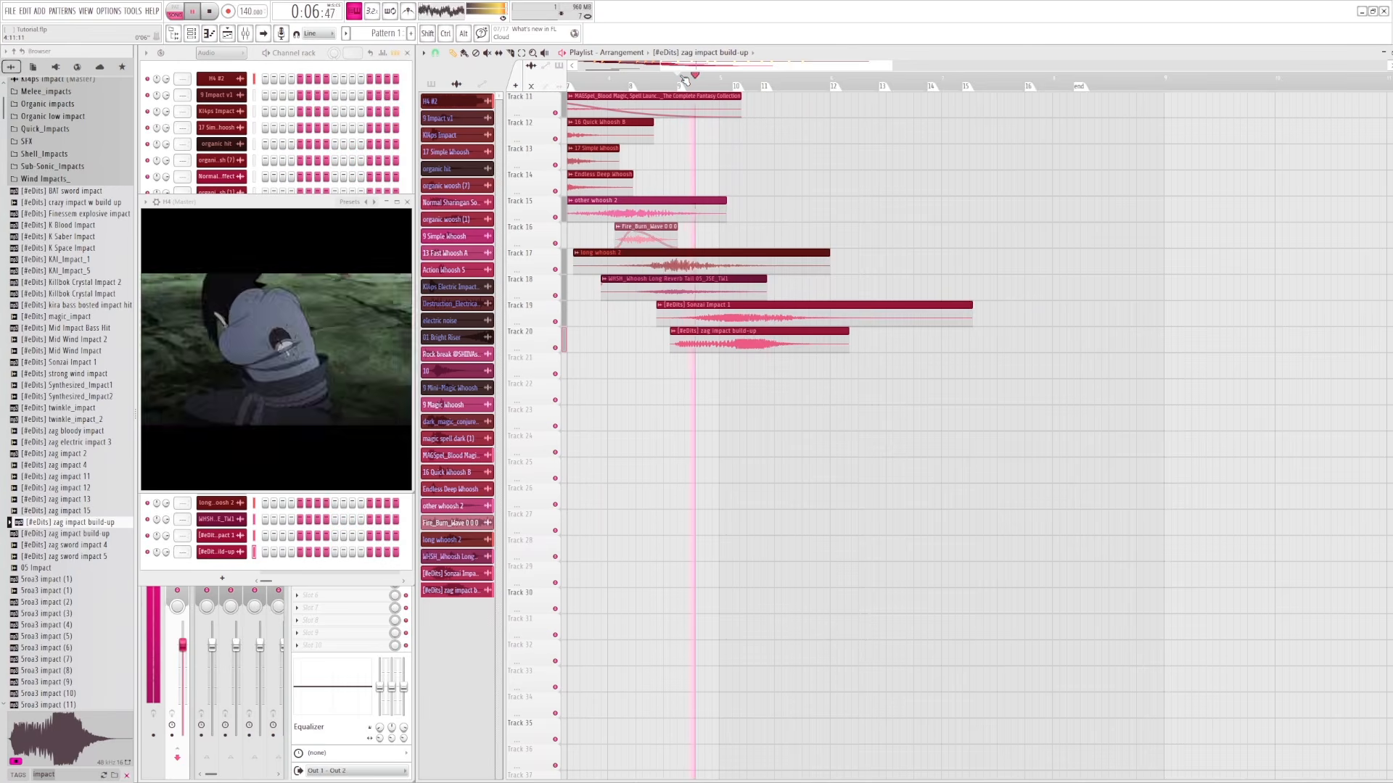
left_click(649, 78)
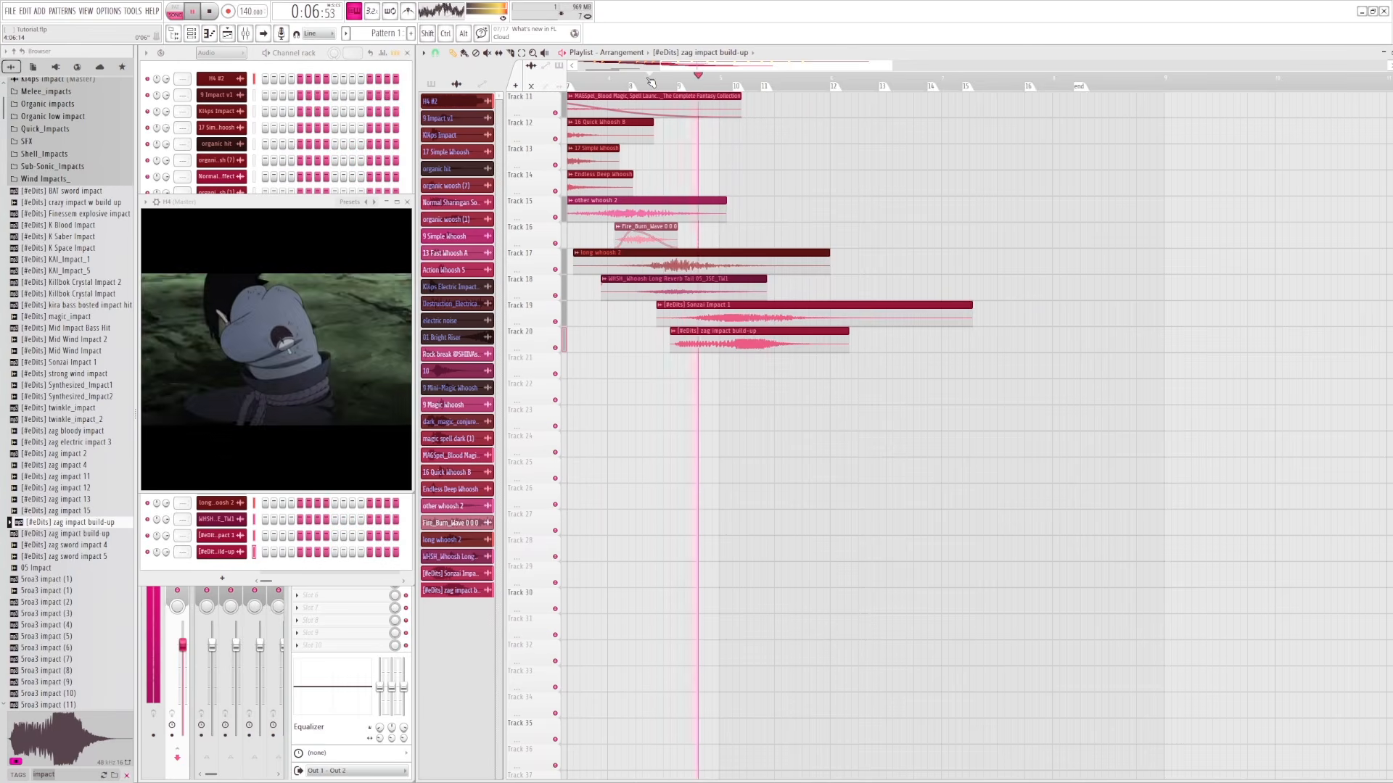
- Add a fade-in to the zag impact build-up clip on Track 20 and replay the transition
key("space")
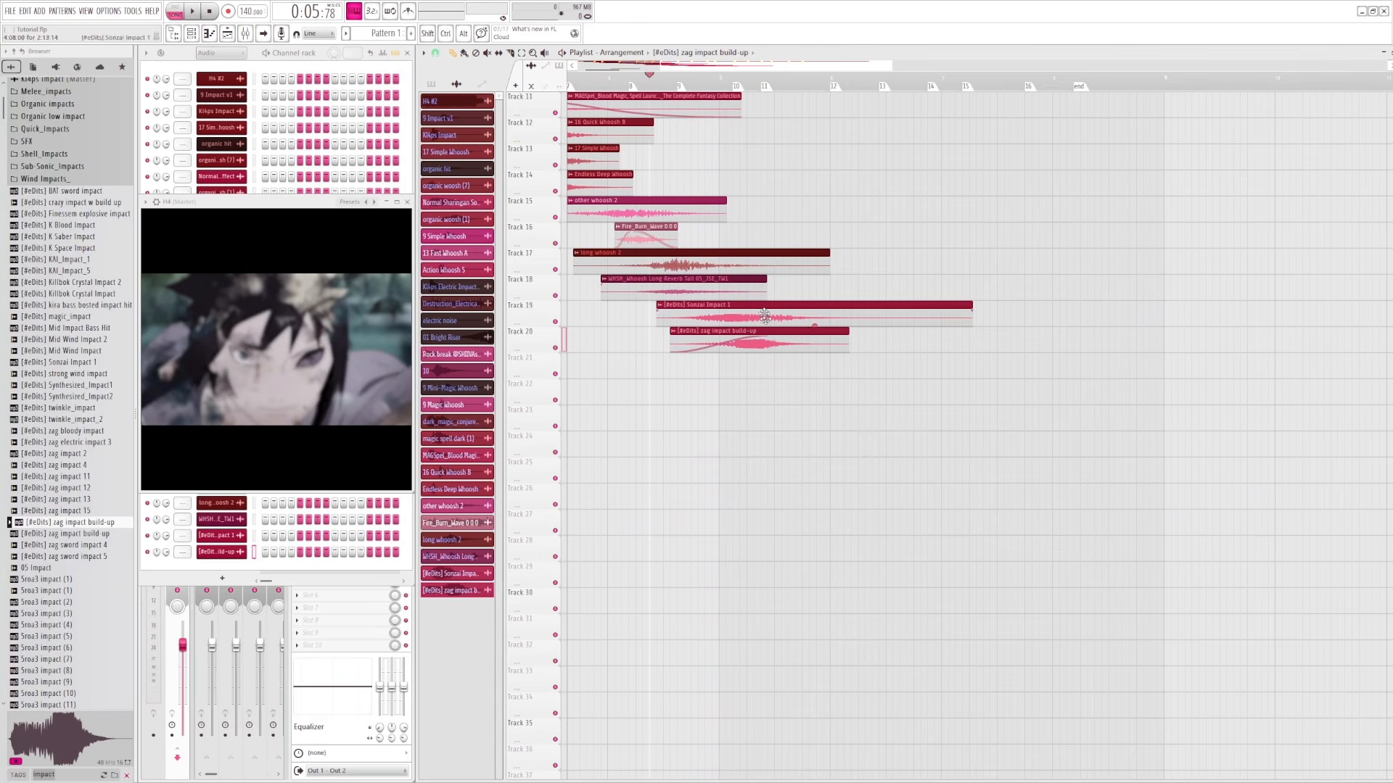
key("space")
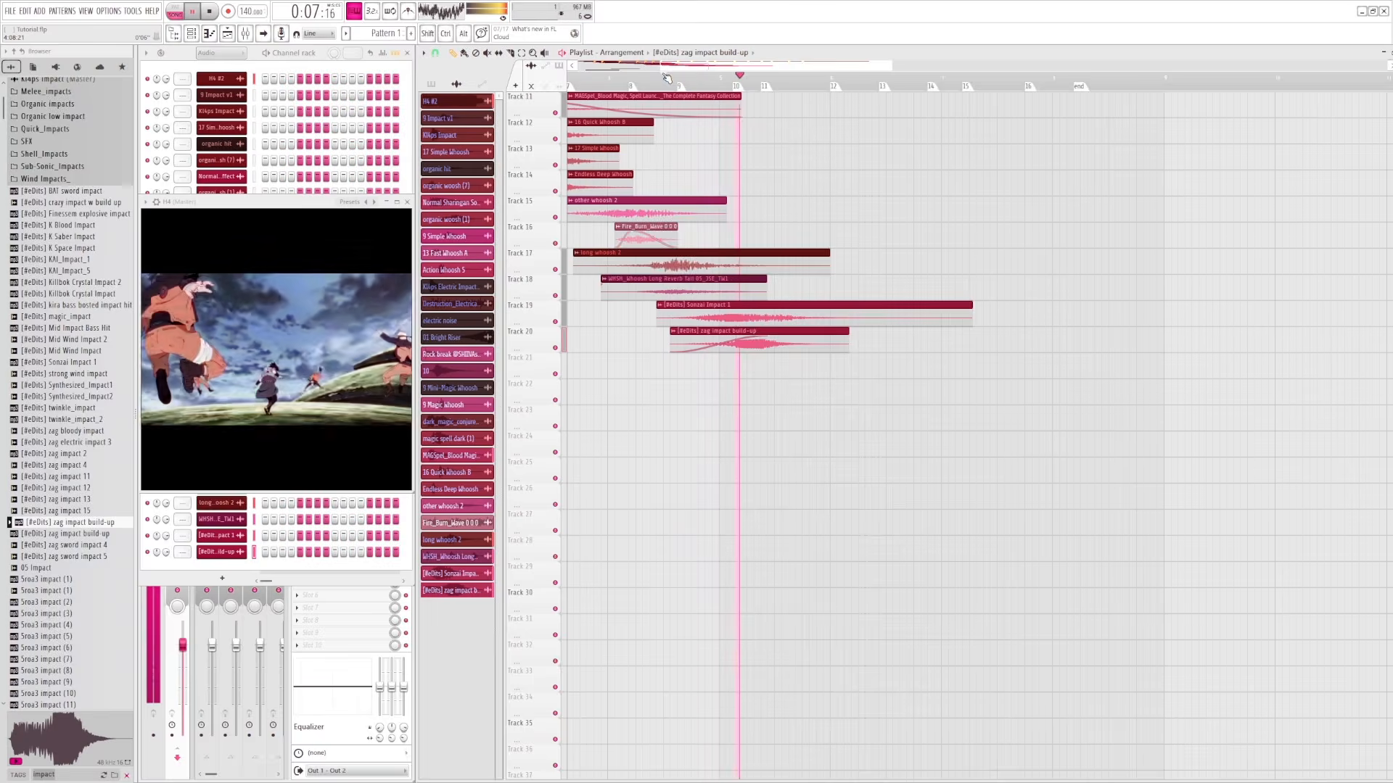
left_click(693, 78)
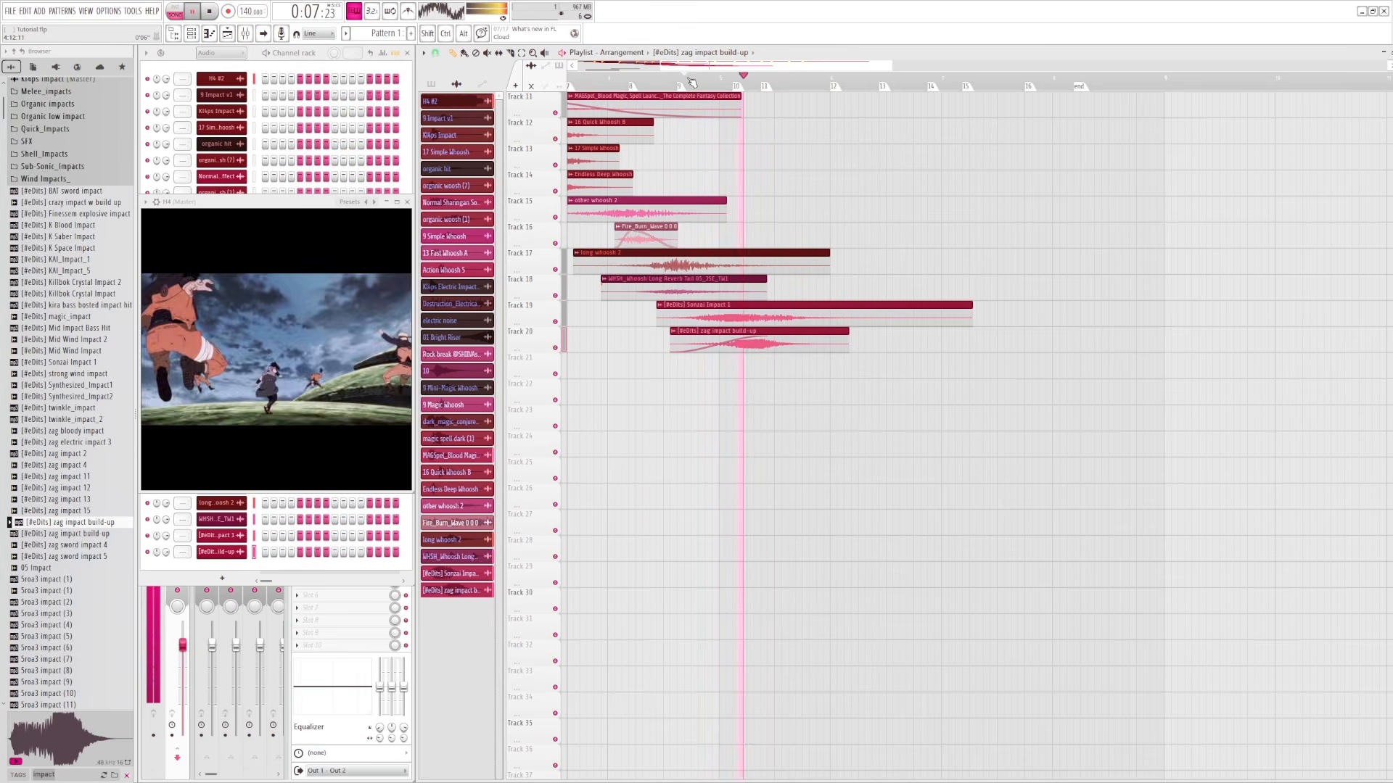
left_click(692, 80)
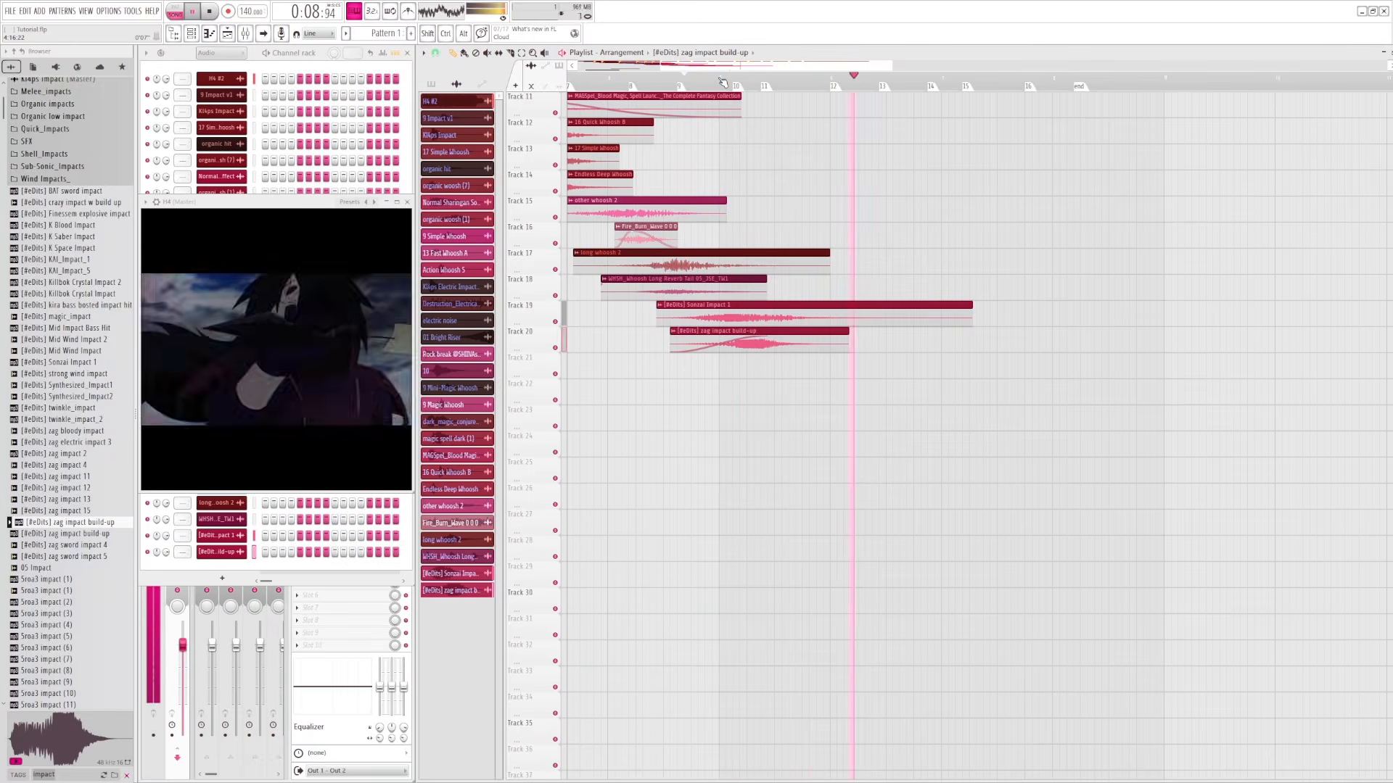
- Add a fade-out to the zag impact build-up clip, lower its gain, and replay from 0:06:32 to check the balance
key("space")
key("space")
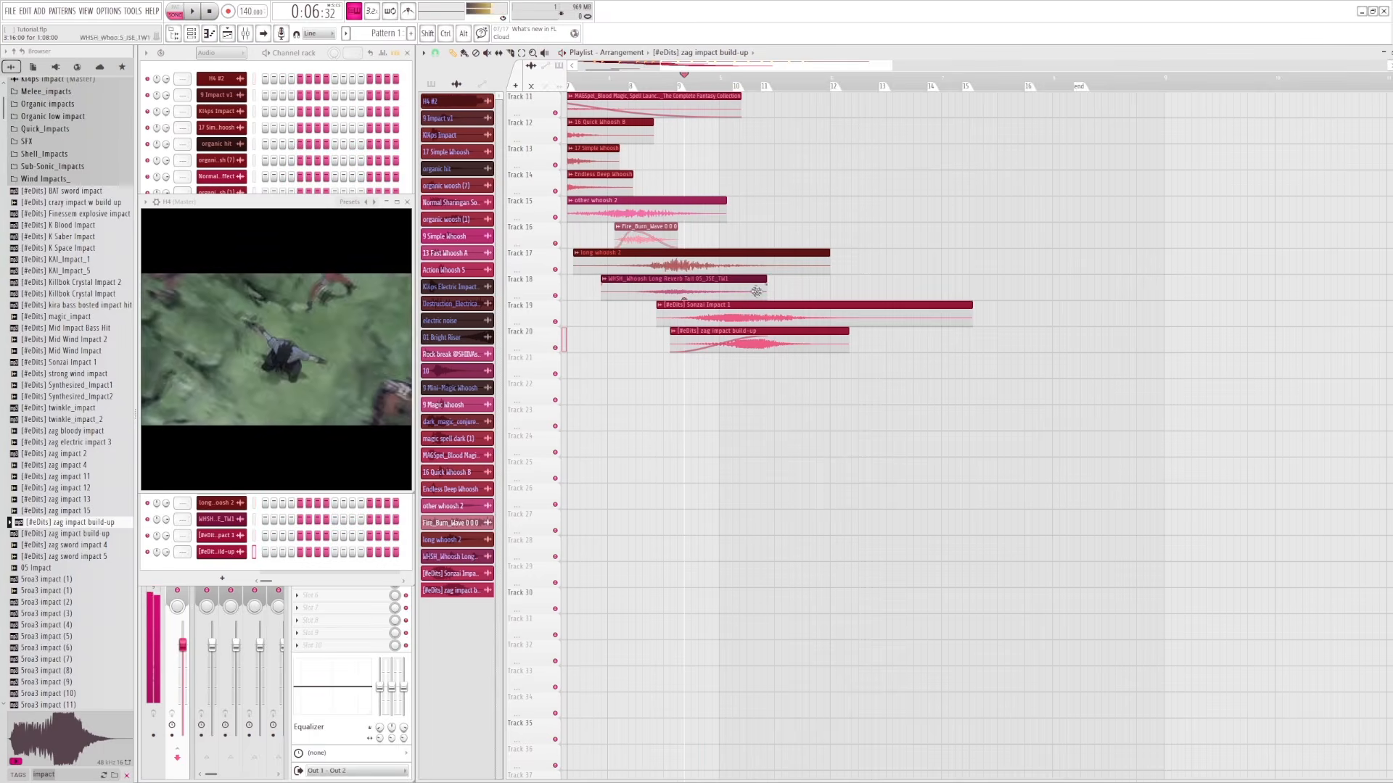
key("space")
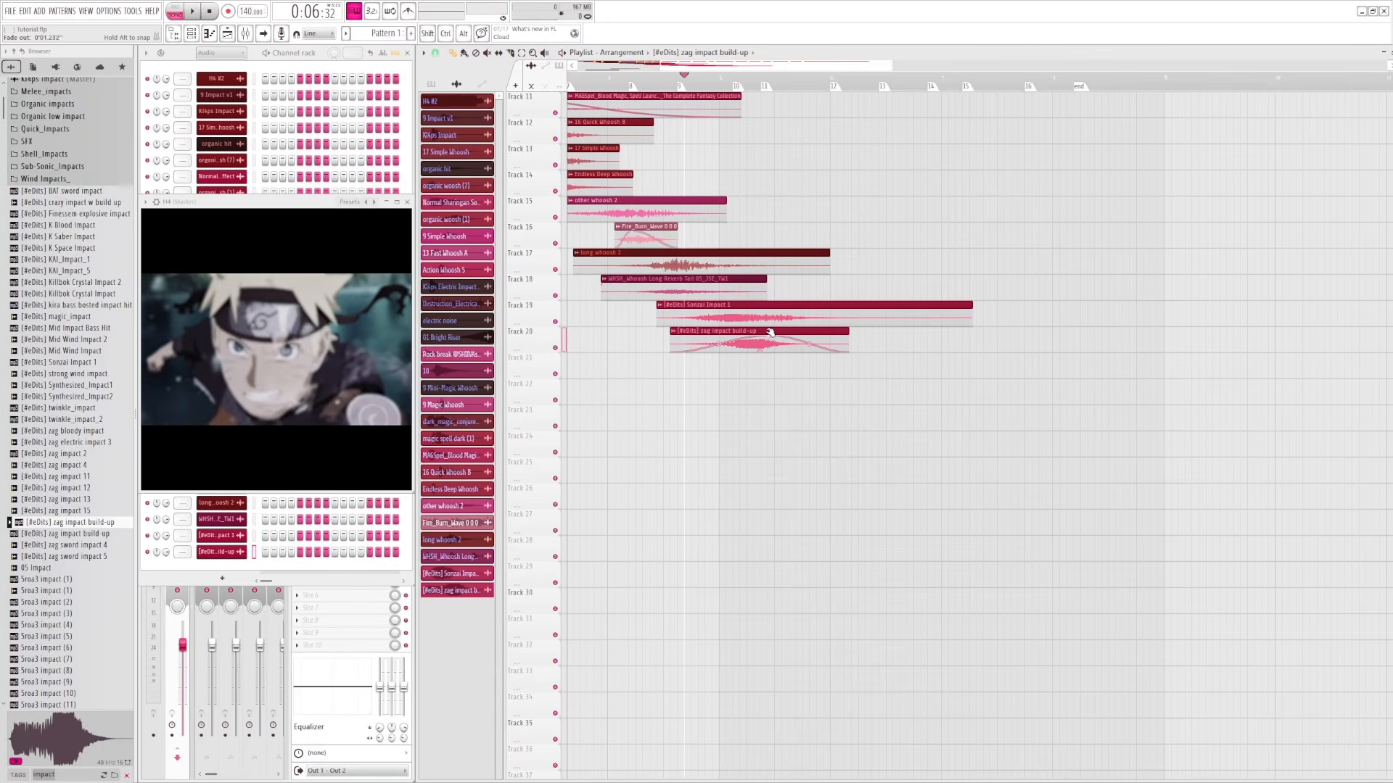
key("space")
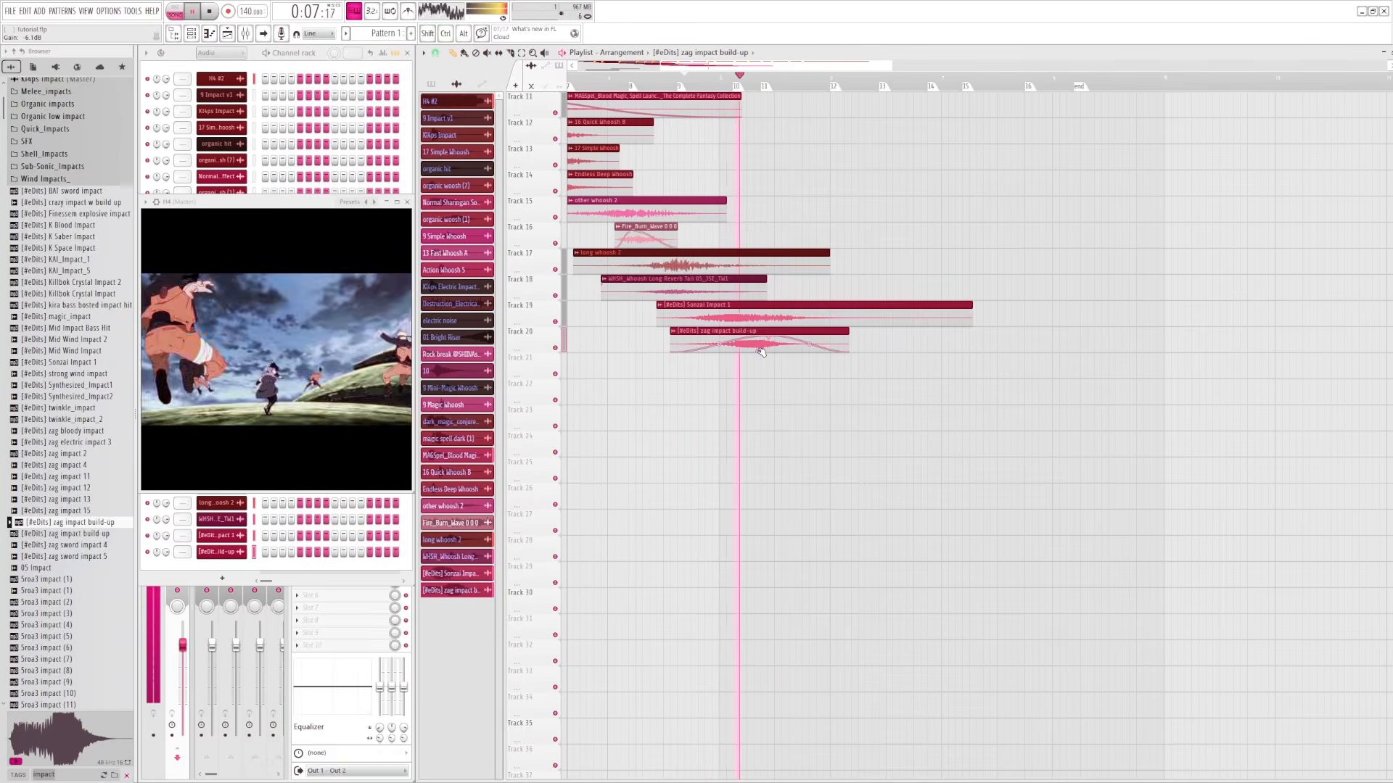
key("space")
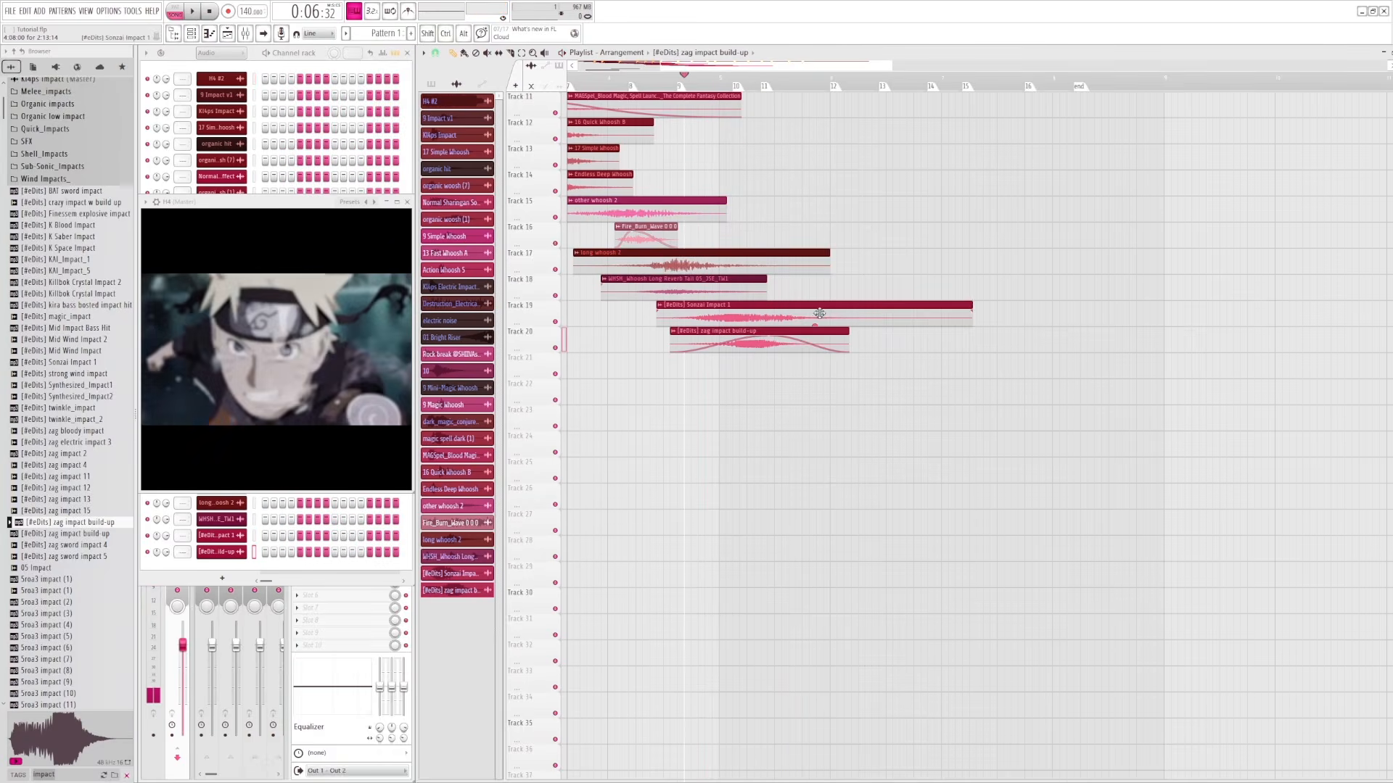
- Shorten the Sonzai Impact 1 clip on Track 19 with a fade-out, save the project, and replay the 0:07:07 transition
left_click(734, 78)
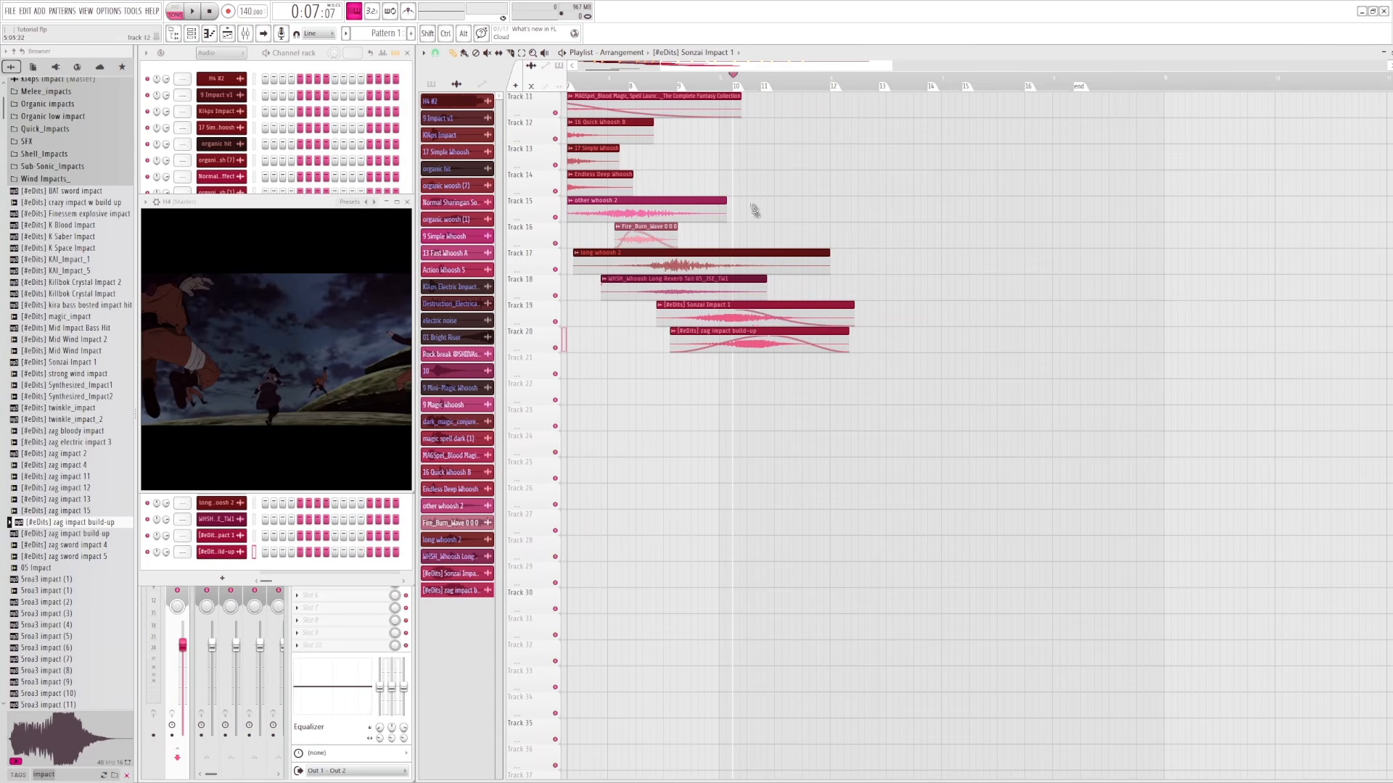
key("ctrl+s")
key("space")
left_click(686, 78)
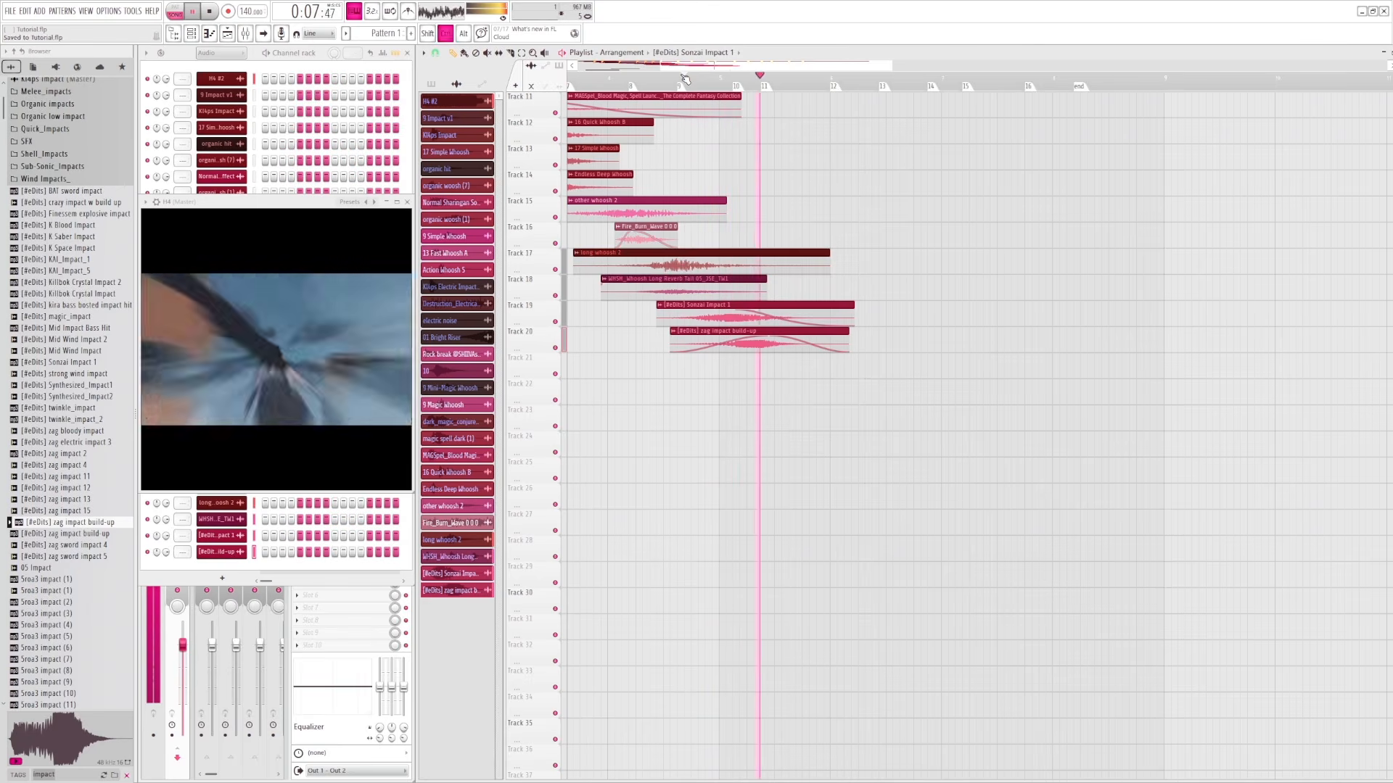
left_click(632, 79)
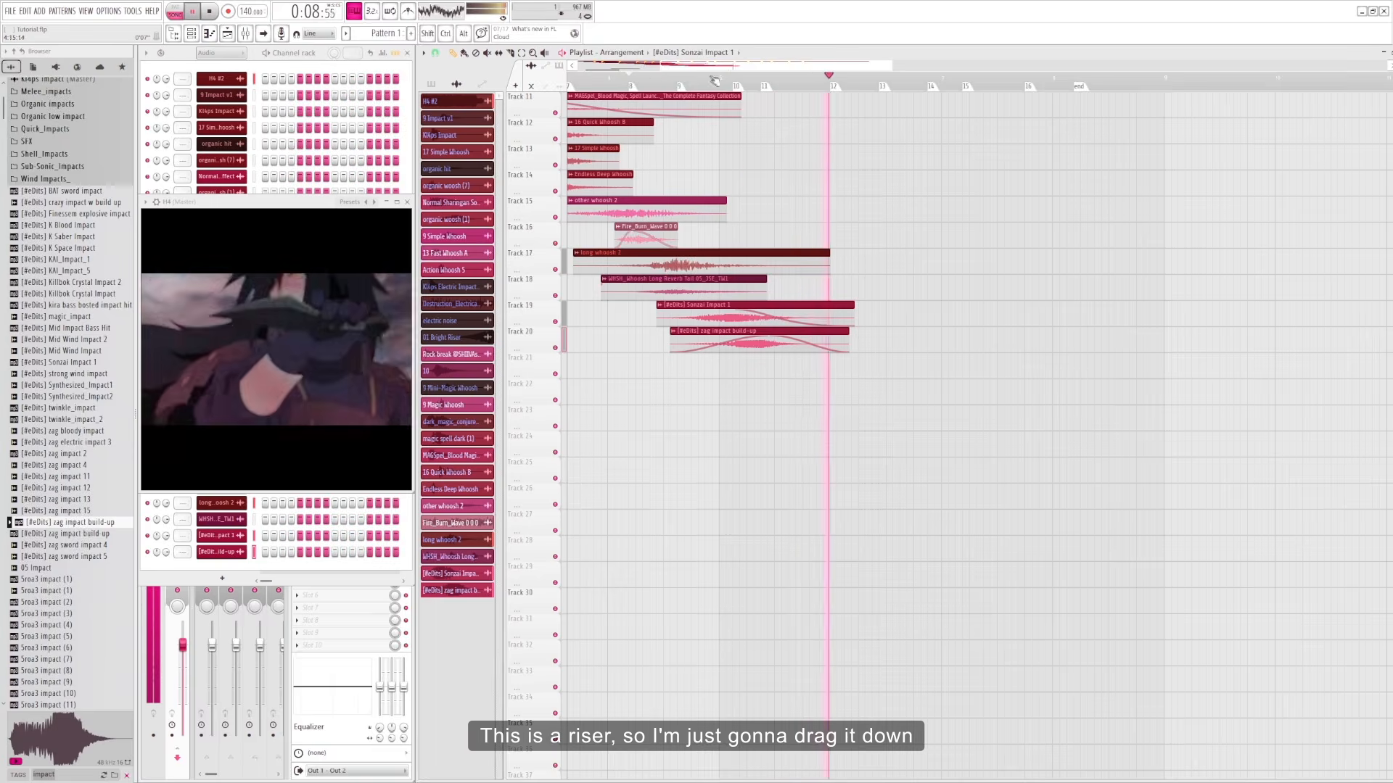
left_click(734, 78)
key("space")
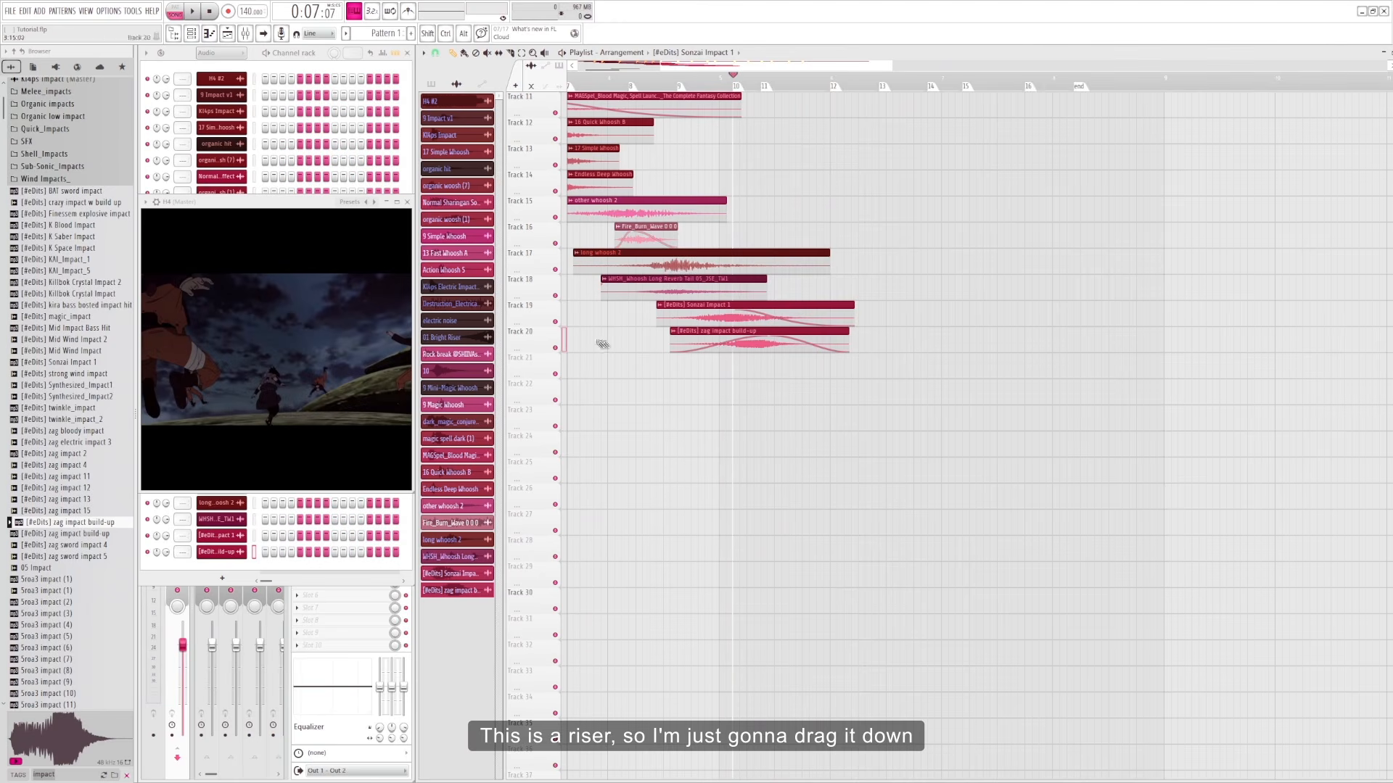
- Move the zag impact build-up clip down to Track 30 beside the earlier riser, keeping its timing, and save the project
left_click_drag(725, 351, 733, 658)
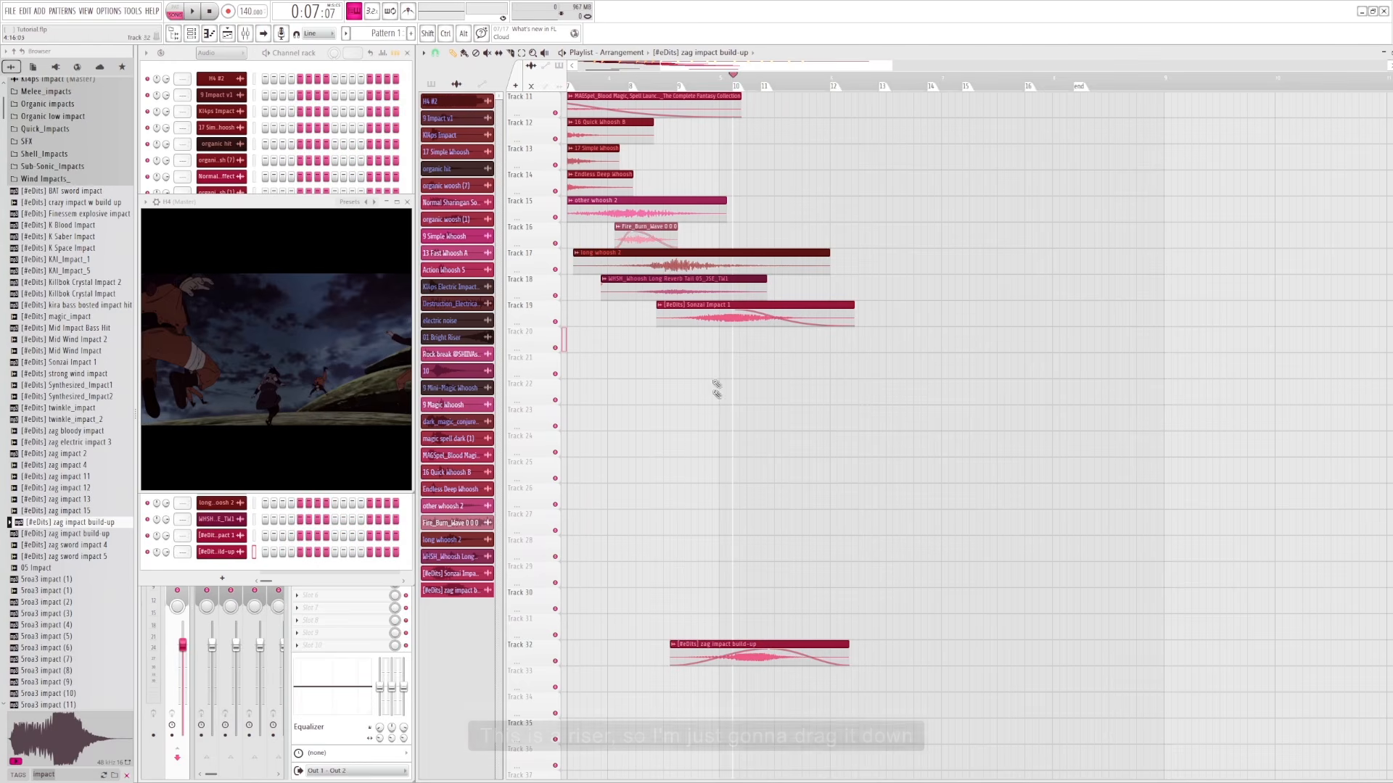
left_click_drag(729, 66, 700, 66)
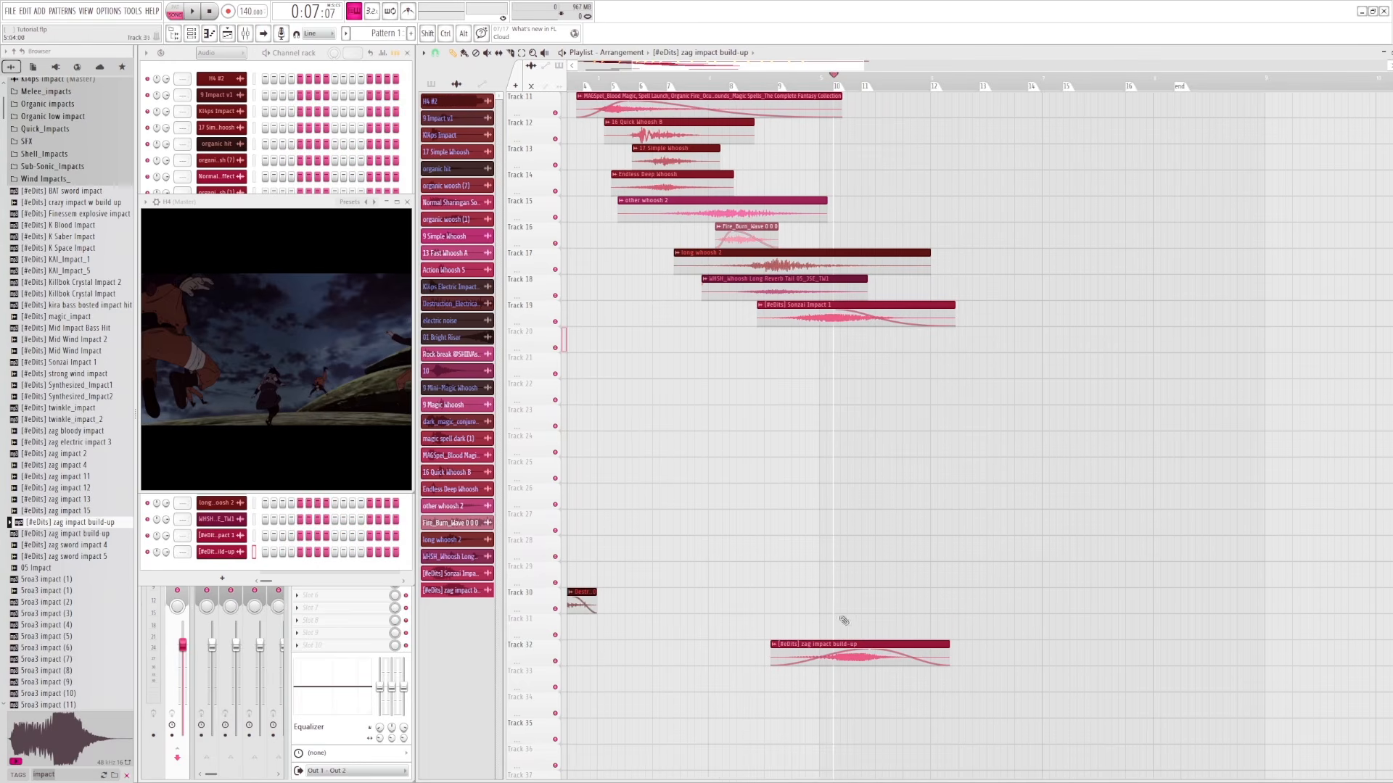
left_click_drag(834, 643, 833, 591)
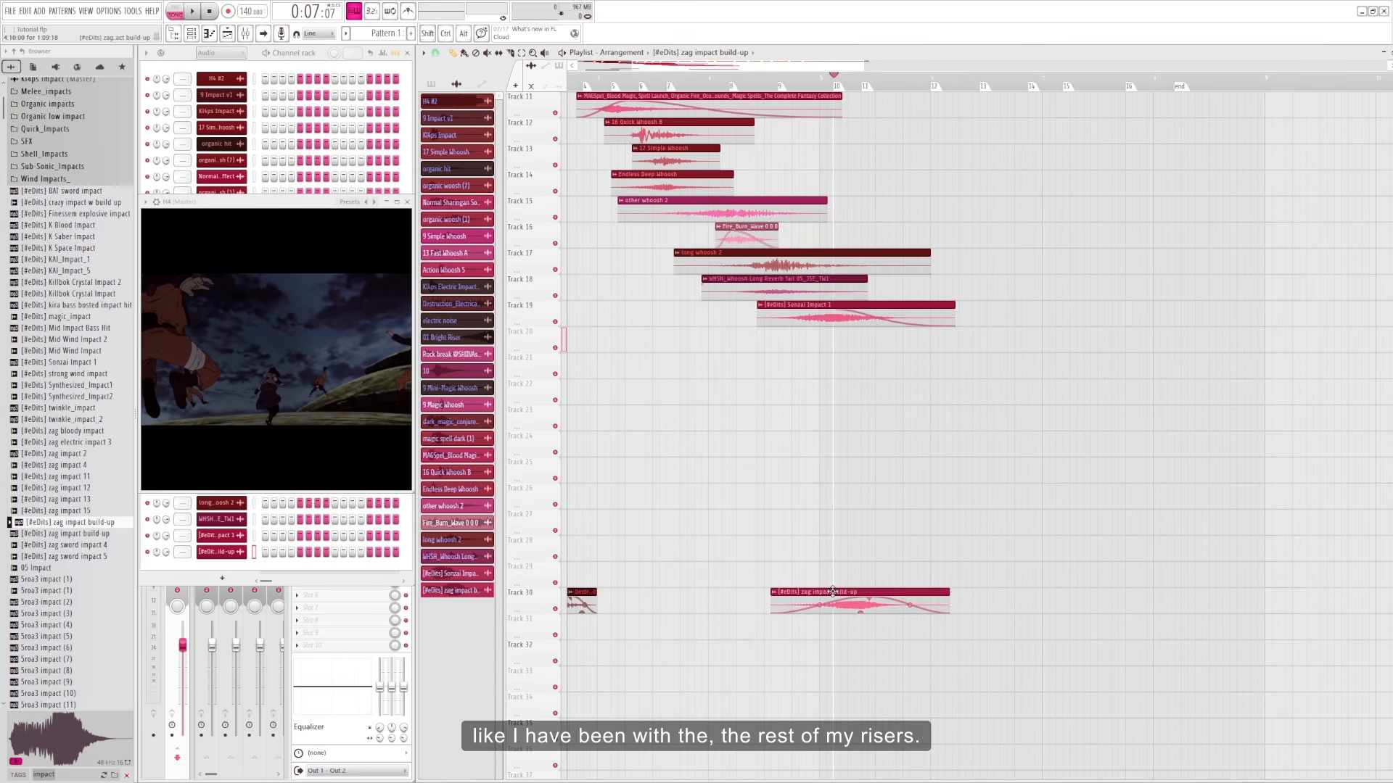
key("ctrl+s")
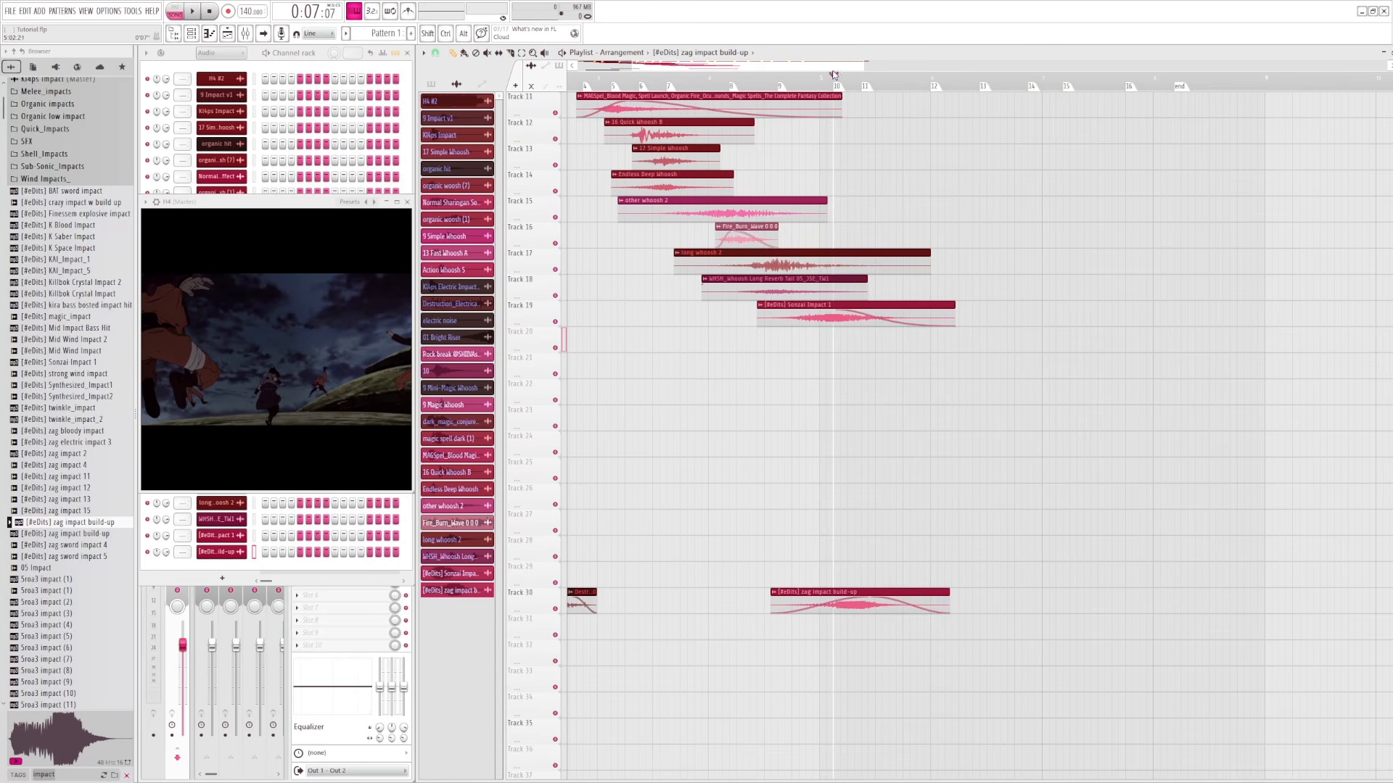
- Replay the section after 0:07:07 in short passes to locate the next transition, leaving the playhead at 0:07:50
left_click_drag(835, 79, 559, 83)
scroll(659, 232, "up", 5)
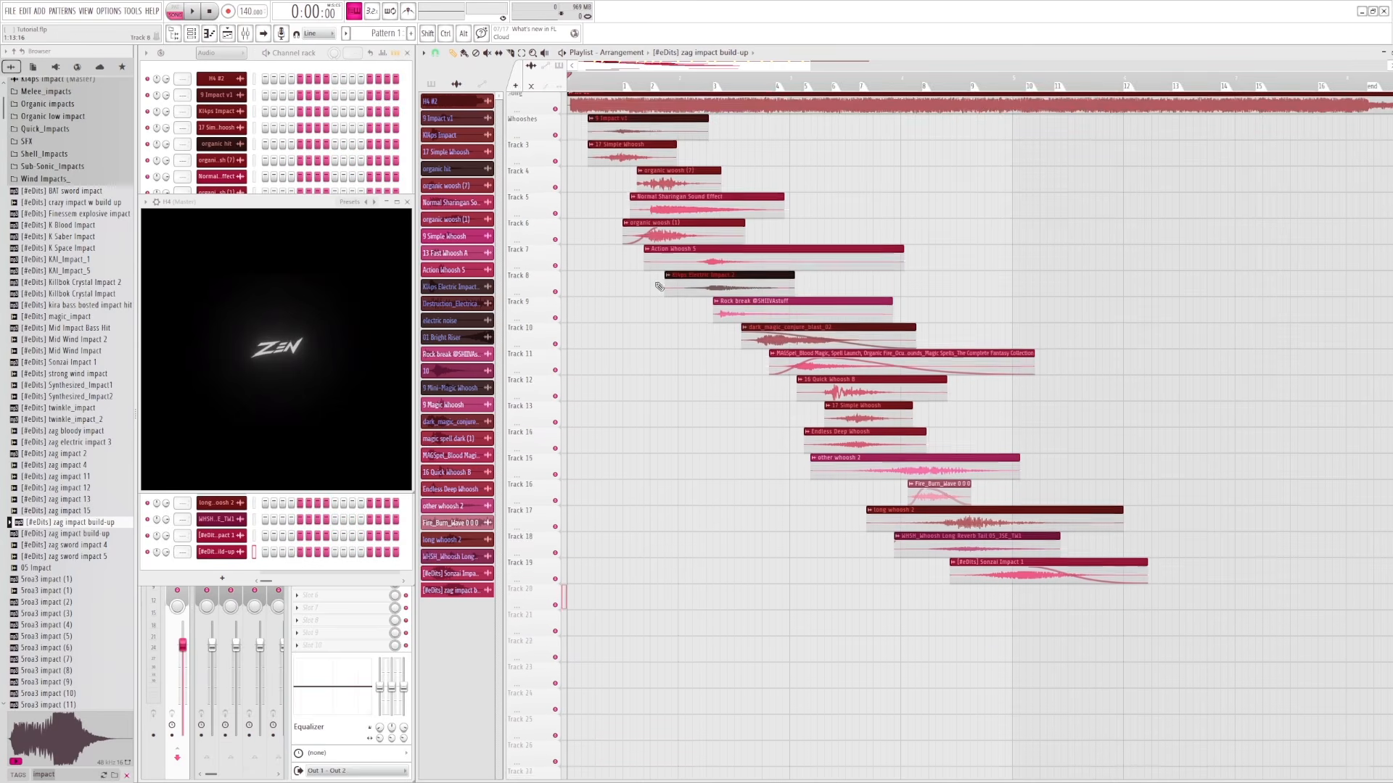
scroll(659, 288, "down", 1)
scroll(658, 288, "up", 1)
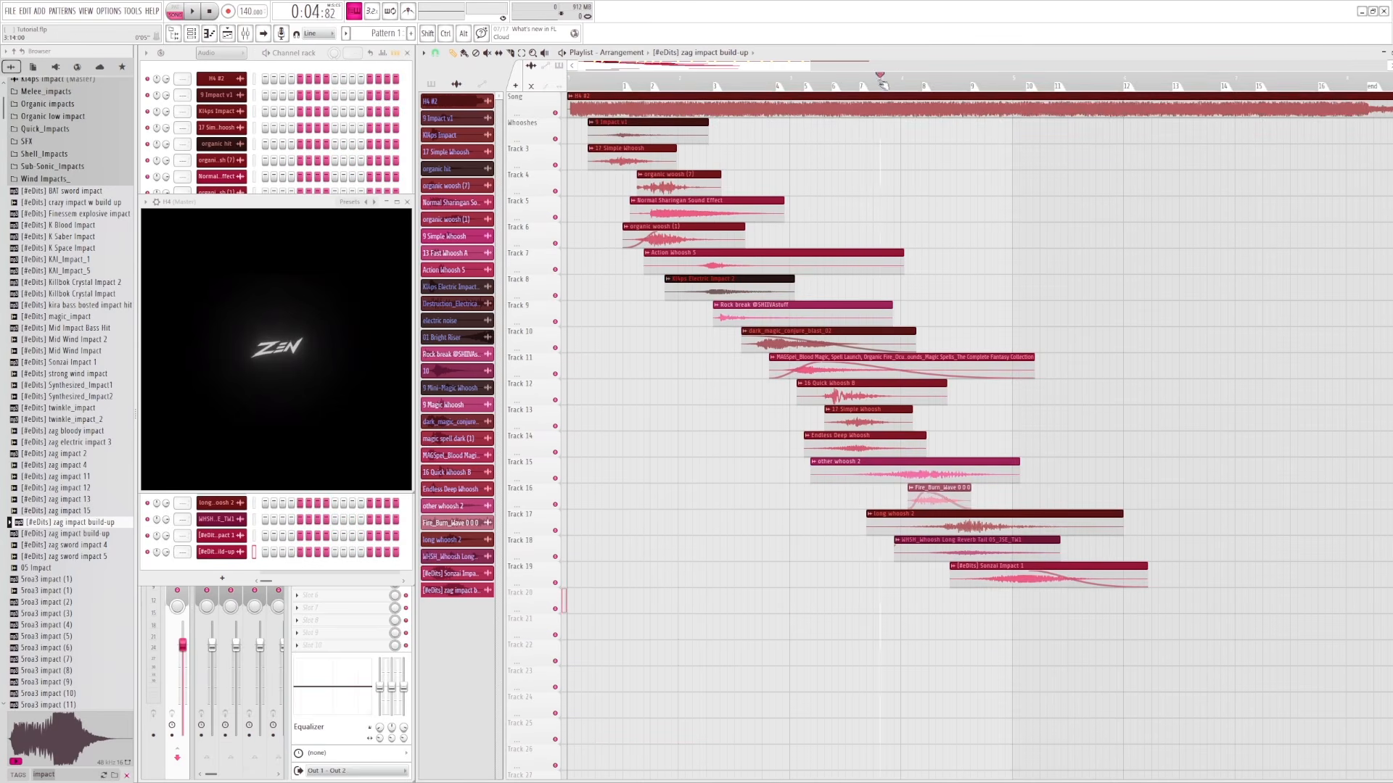
key("space")
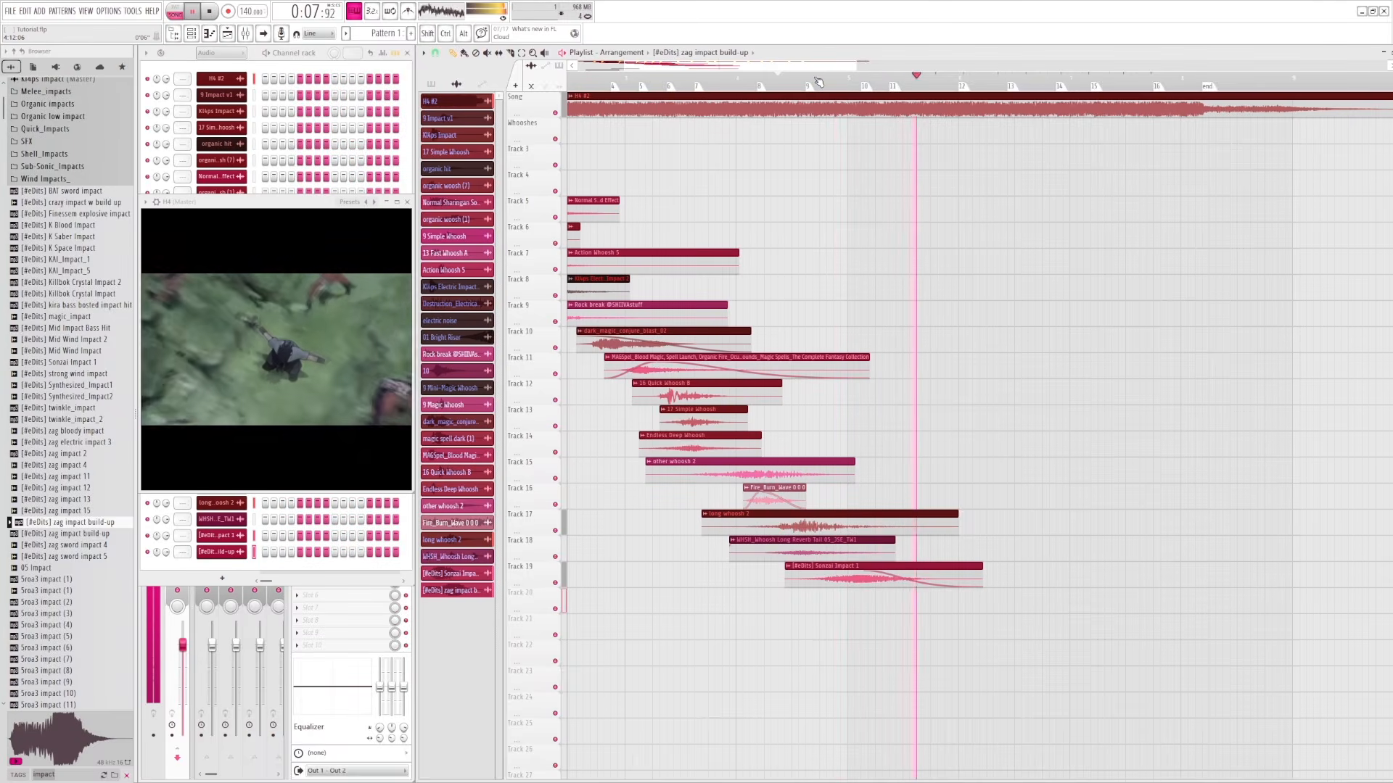
left_click(824, 82)
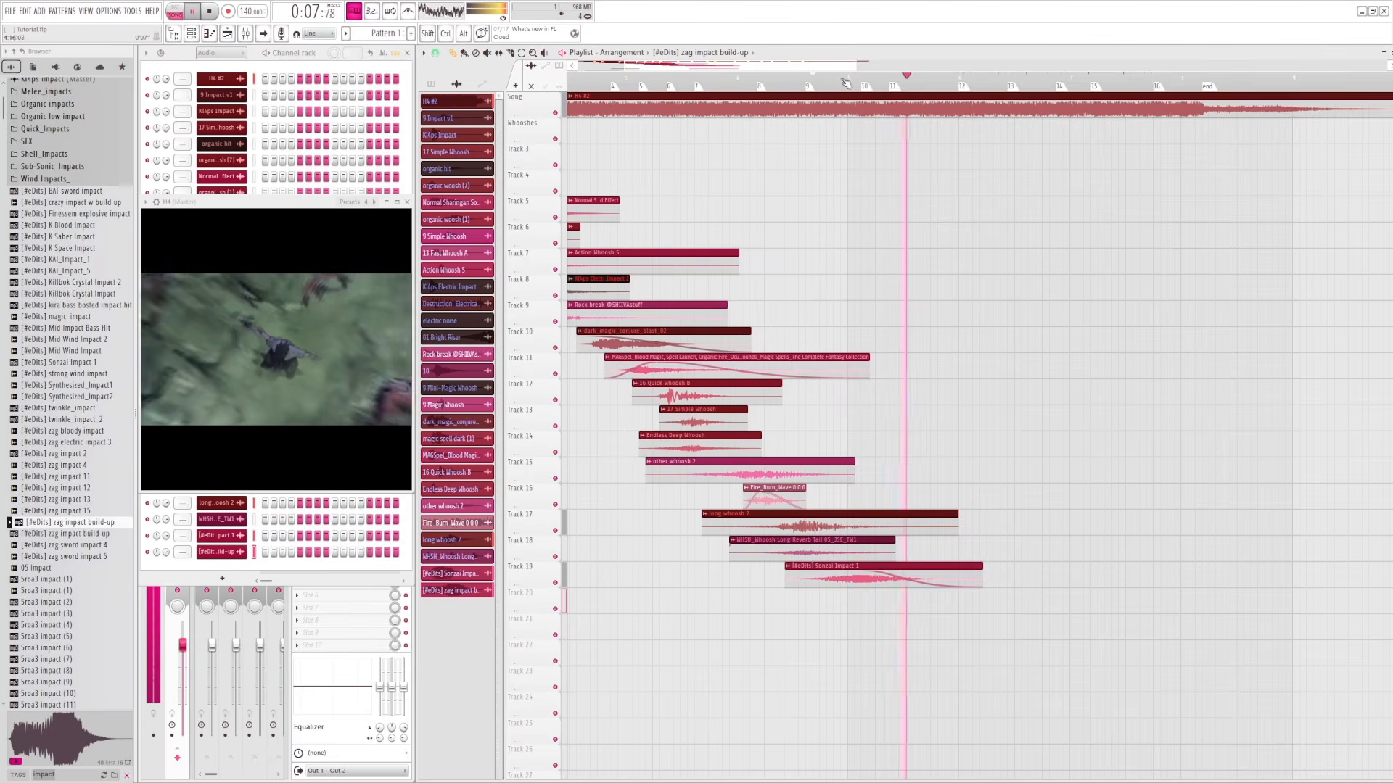
key("space")
left_click(889, 78)
key("space")
left_click(863, 78)
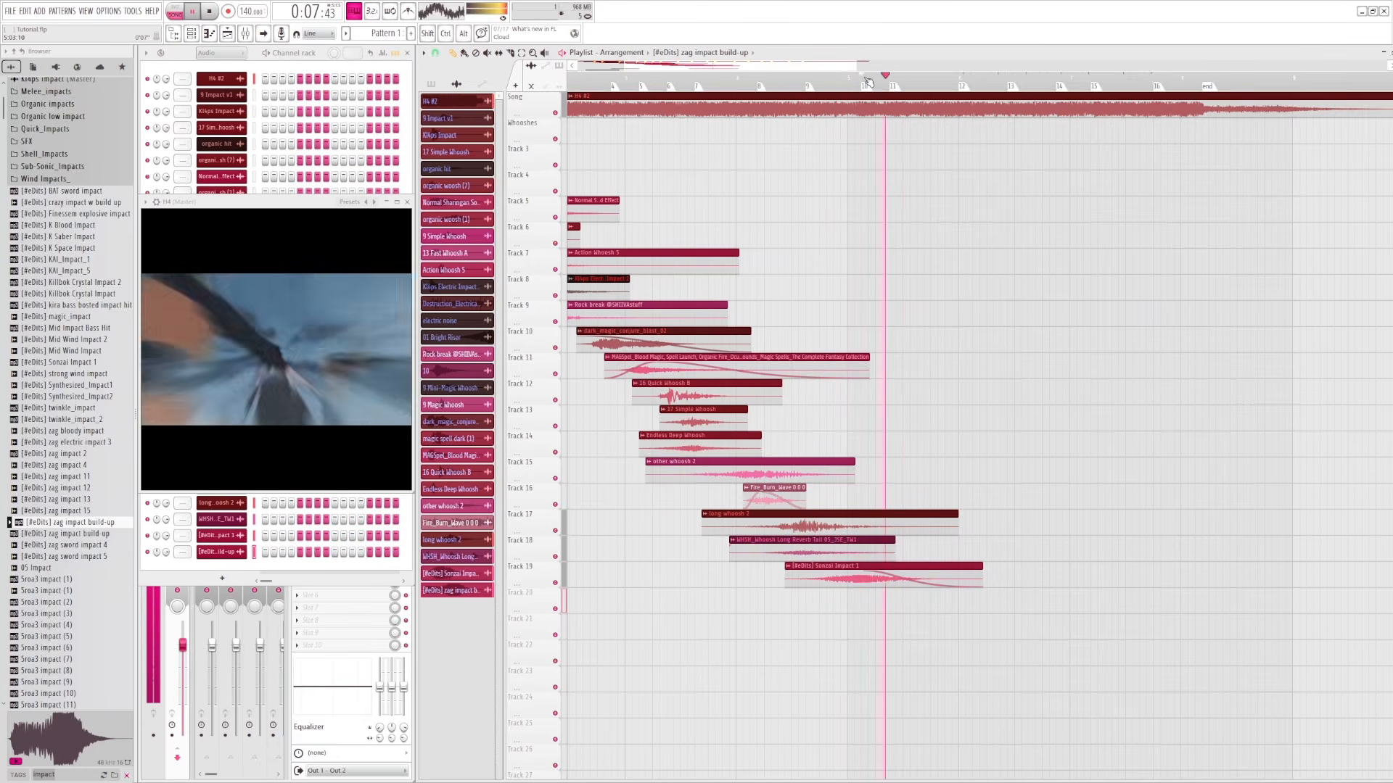
left_click(866, 80)
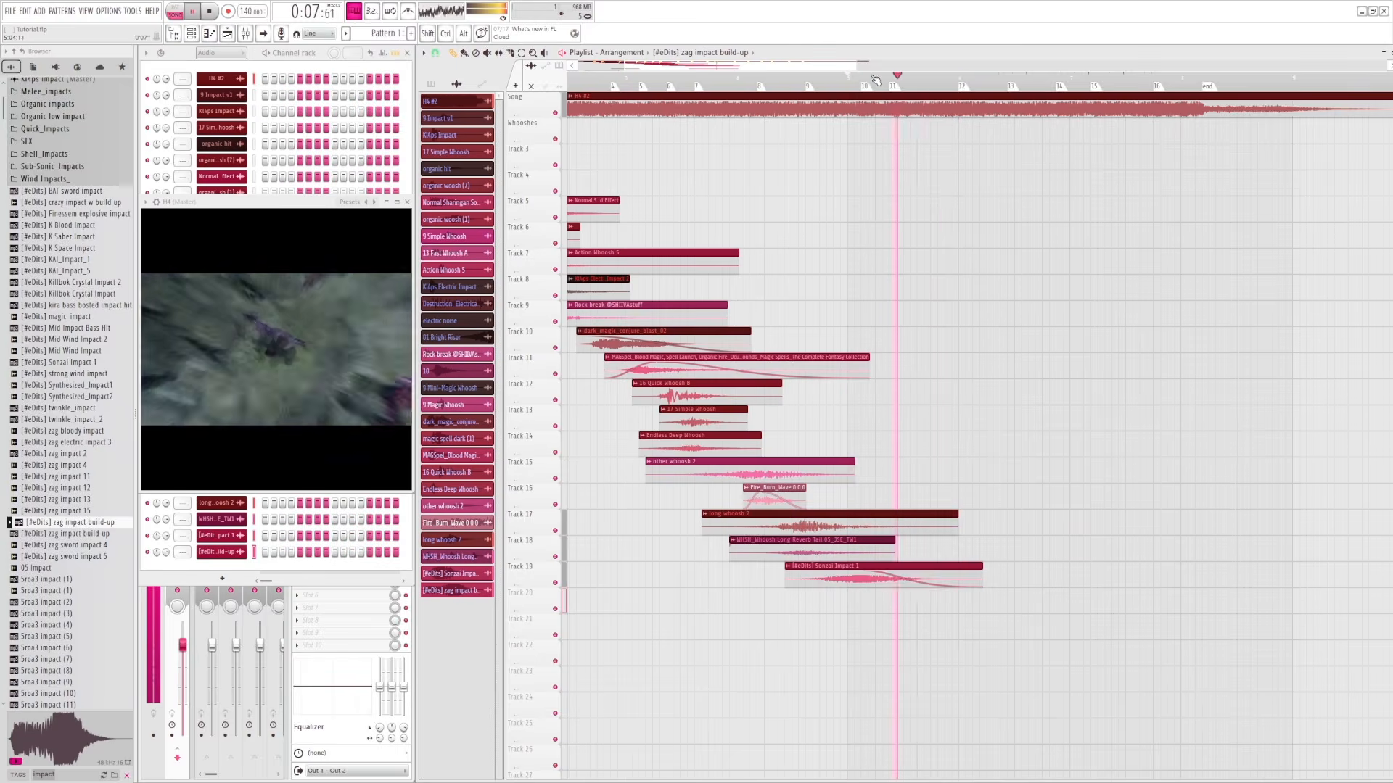
key("space")
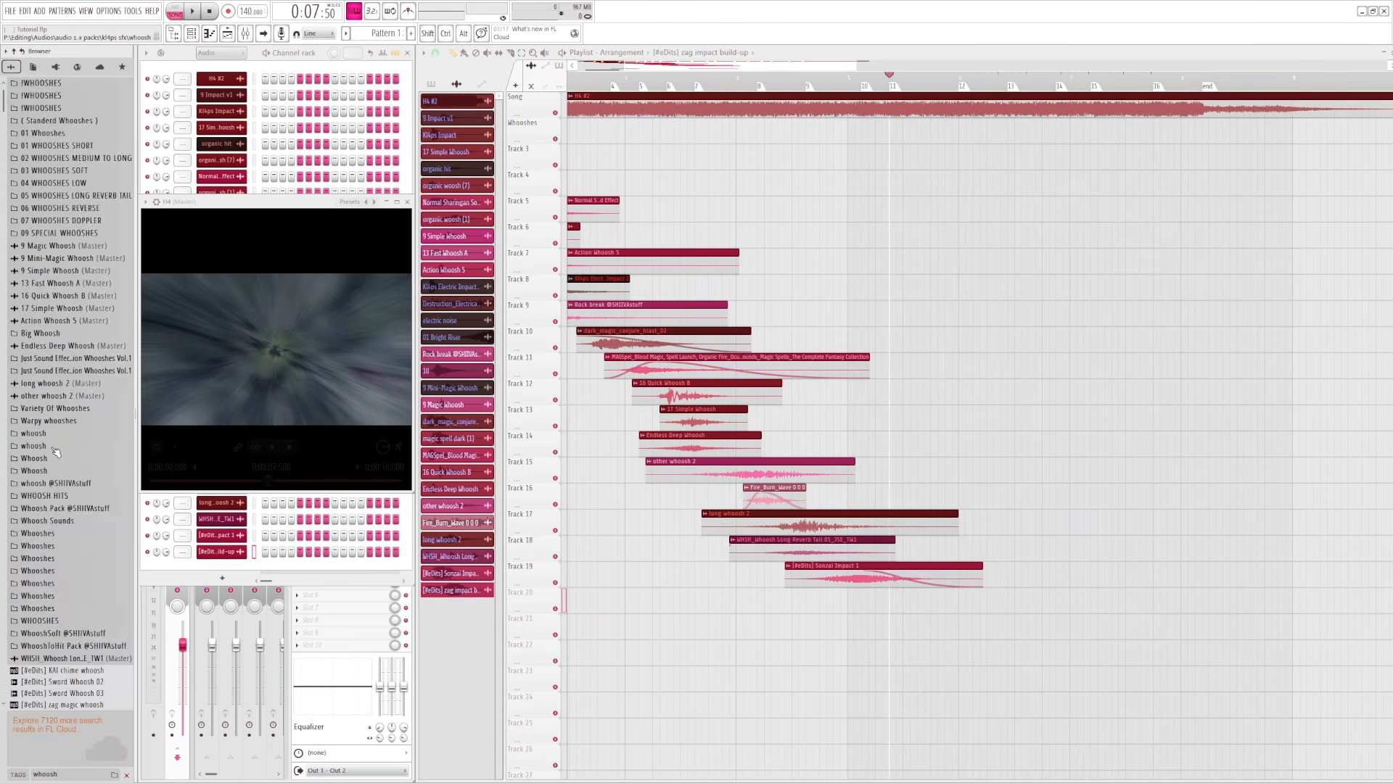
- Search the browser for whoosh, audition bestwhoosh, place it on Track 20 over the 0:07:50 transition, and replay the section
scroll(55, 452, "down", 15)
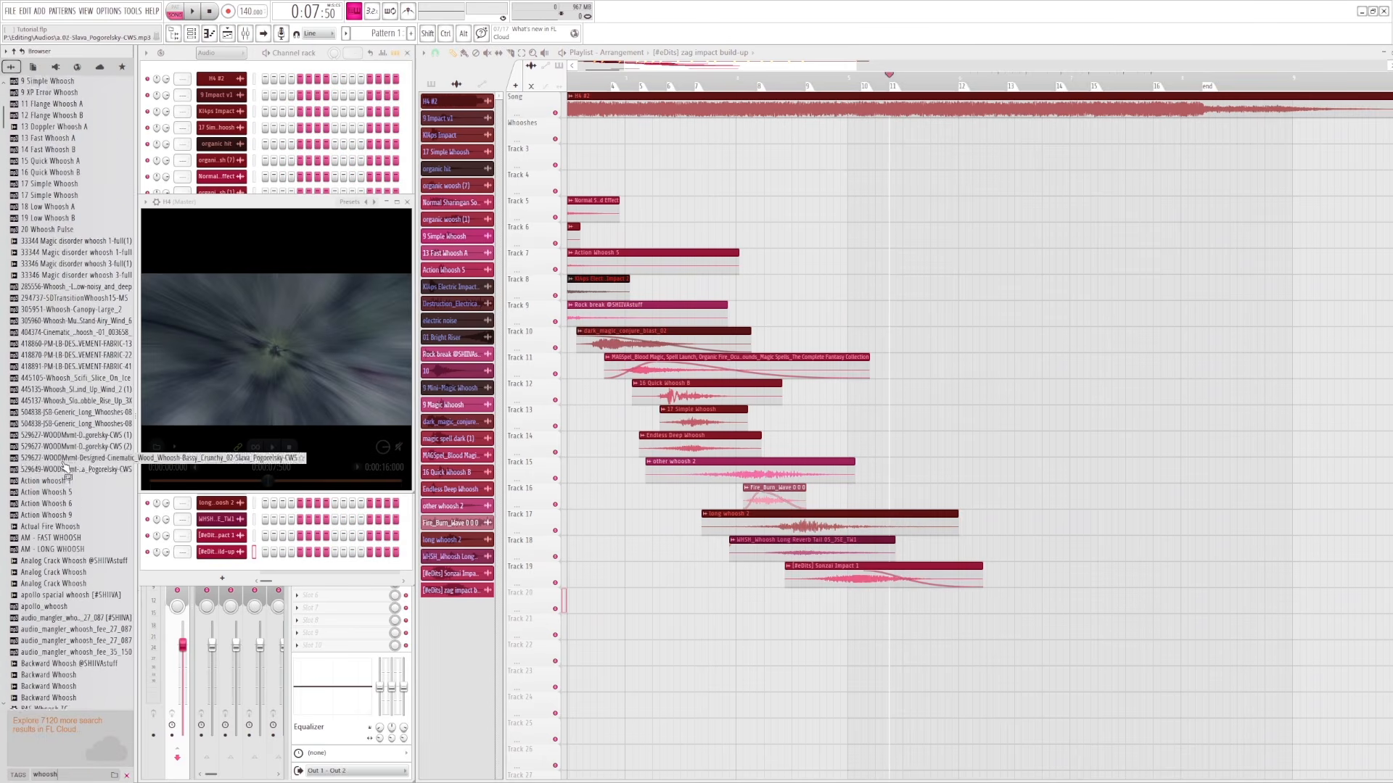
scroll(66, 468, "down", 1)
scroll(64, 465, "down", 10)
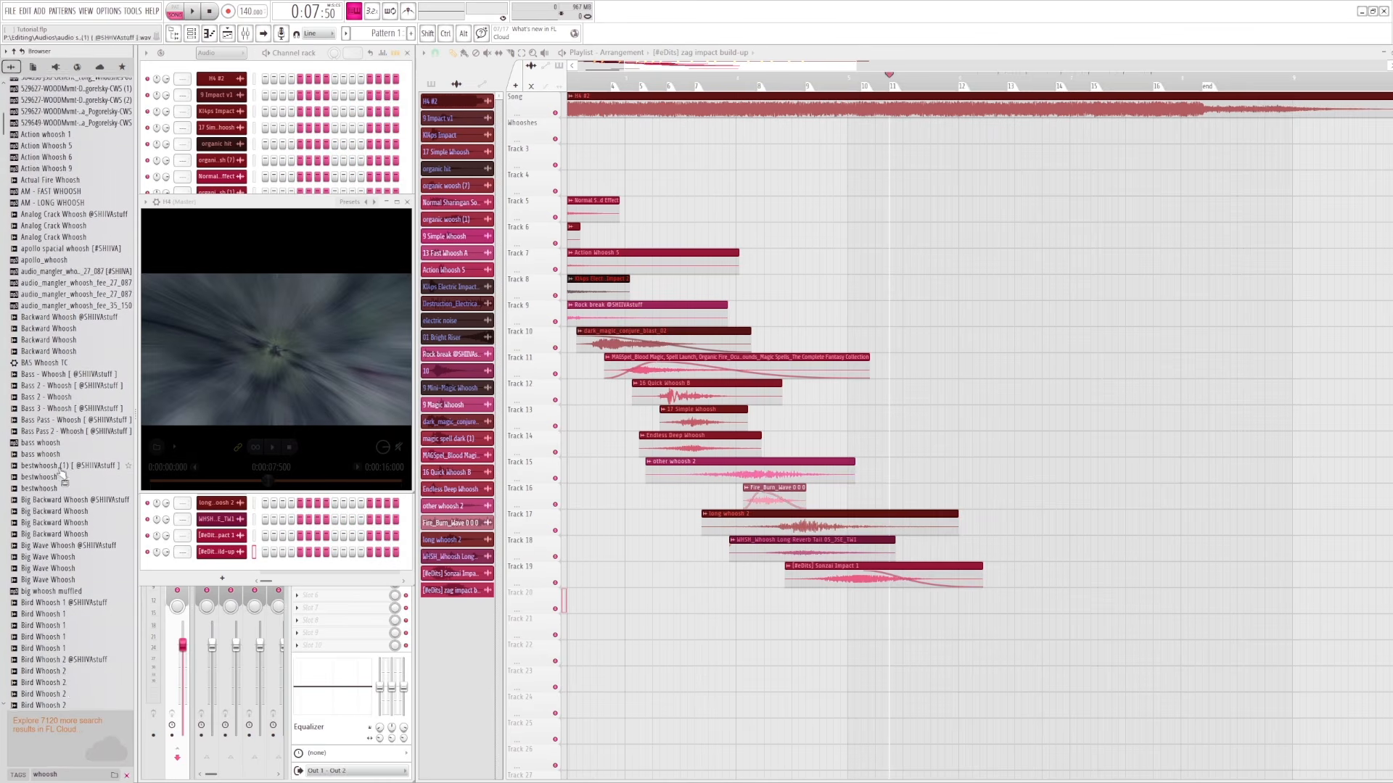
left_click(59, 478)
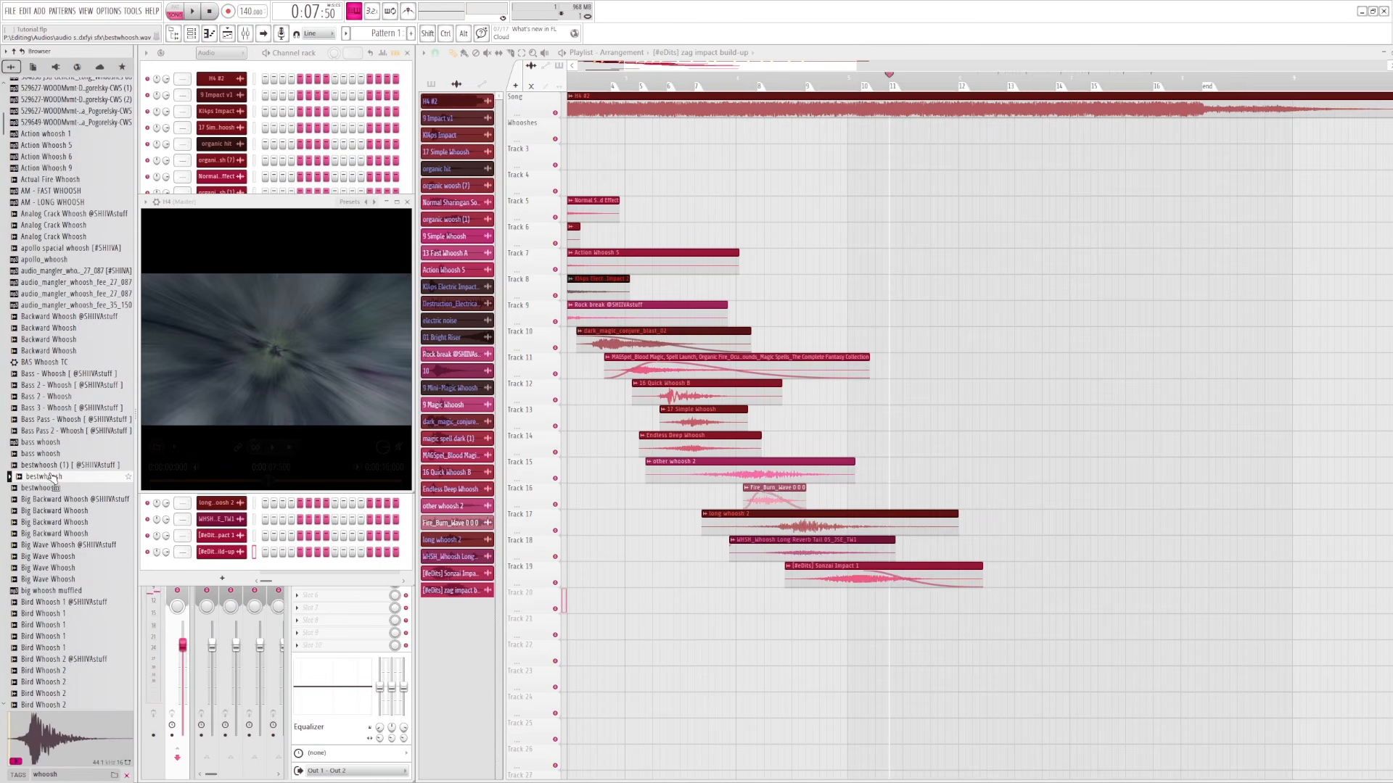
left_click_drag(133, 500, 882, 598)
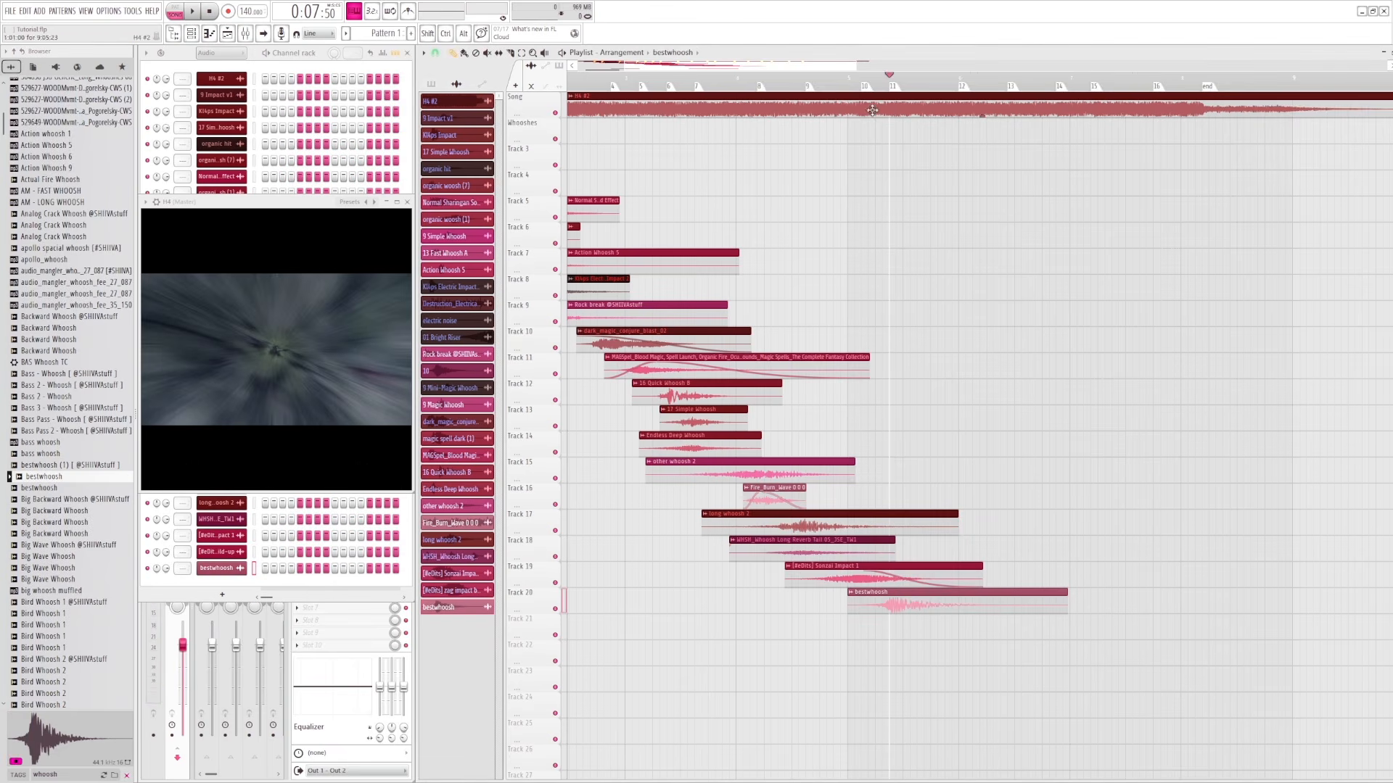
left_click_drag(890, 77, 835, 78)
key("space")
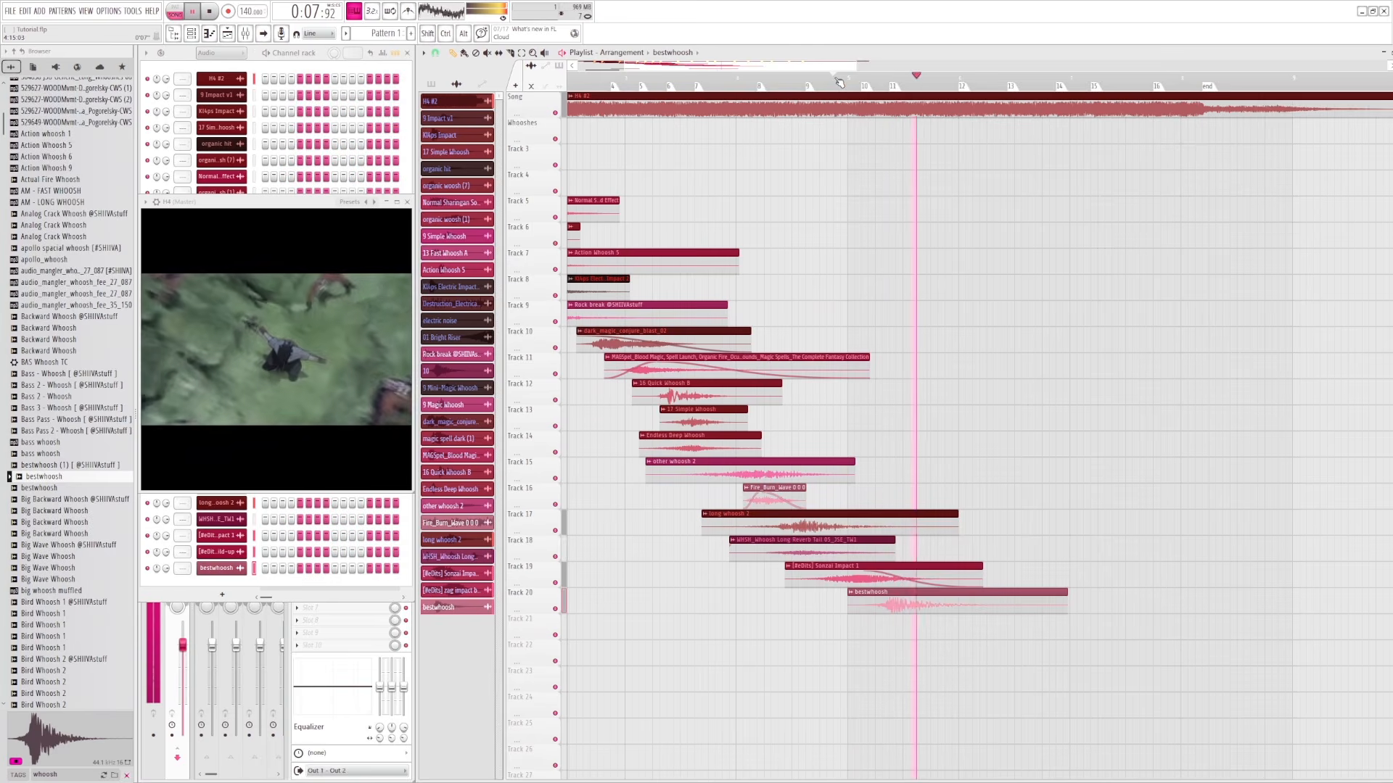
left_click(840, 78)
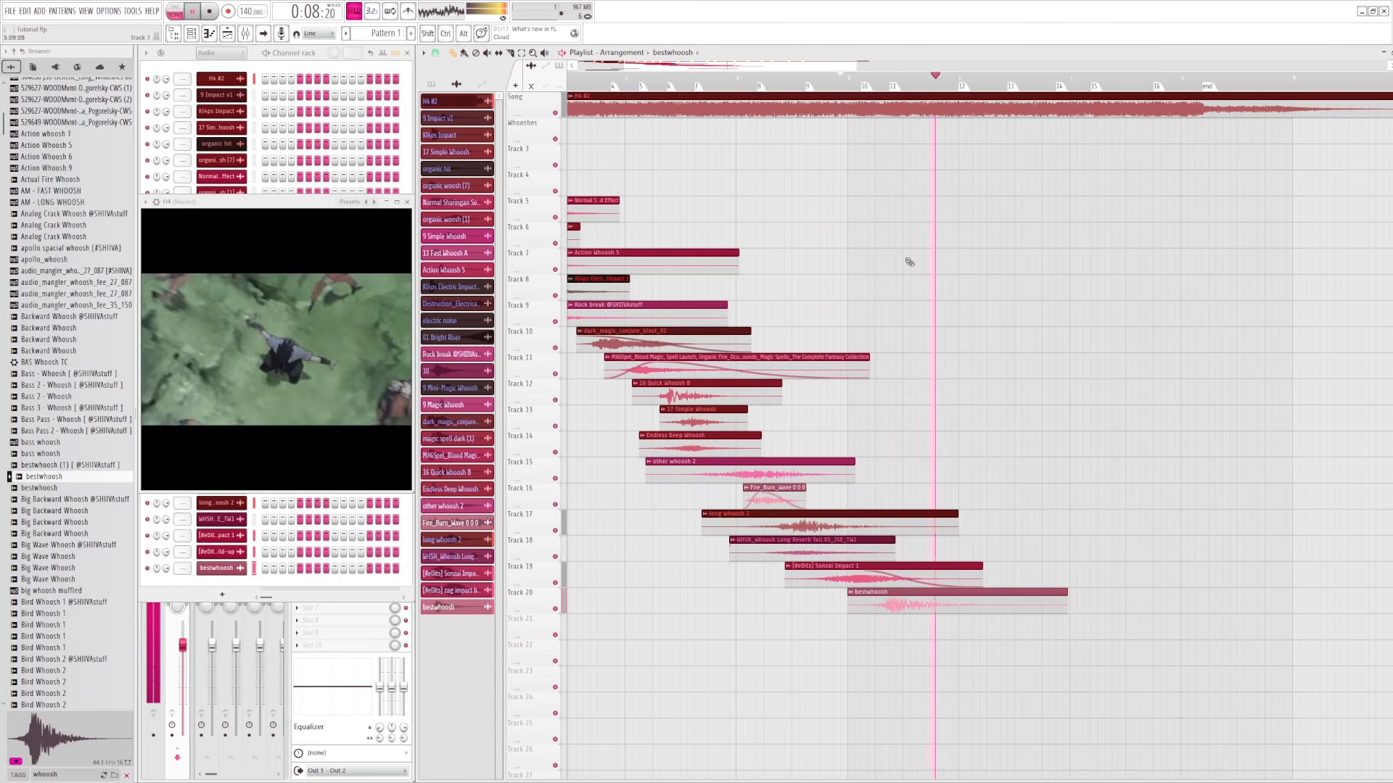
scroll(912, 279, "down", 3)
scroll(908, 508, "down", 4)
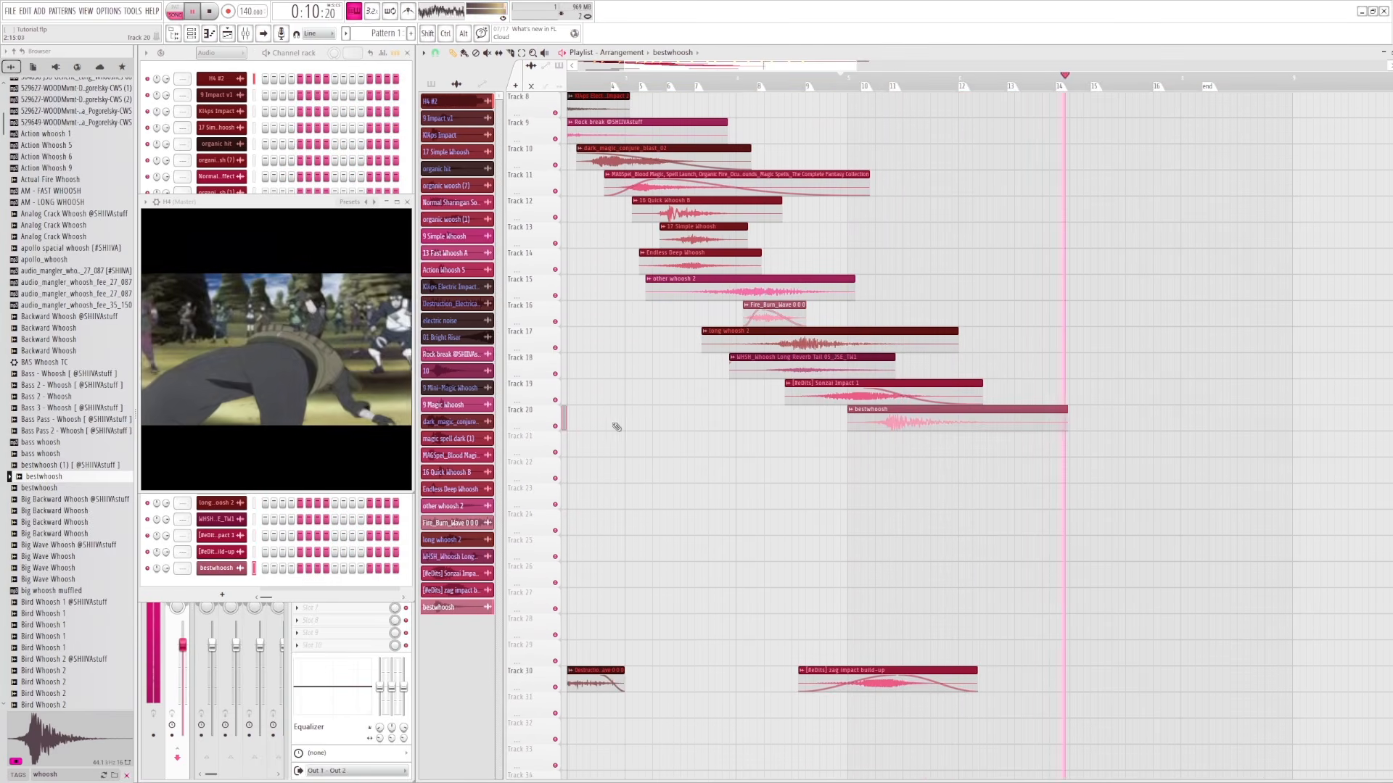
left_click(687, 439)
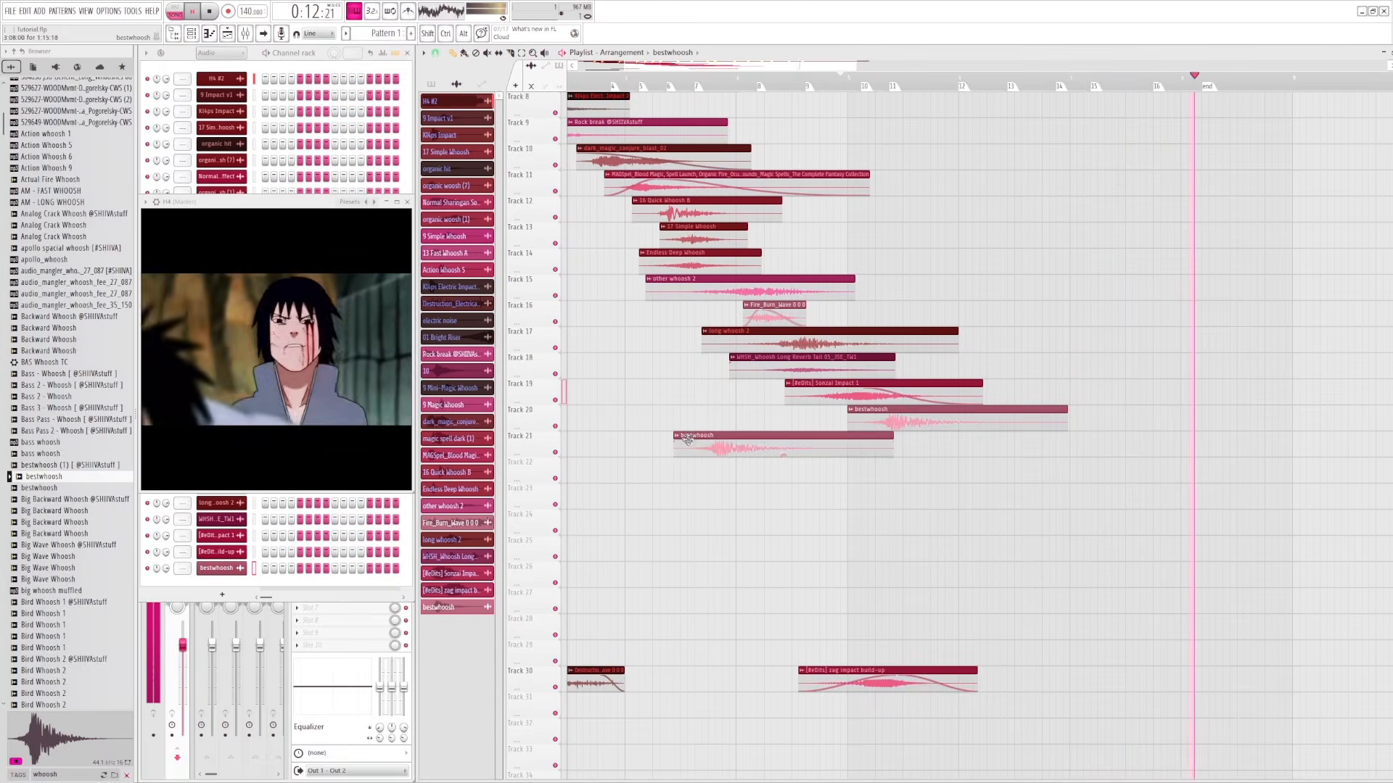
right_click(687, 439)
- Set the playhead to 0:06:96 and briefly replay the transition with the bestwhoosh clip
left_click(891, 79)
key("space")
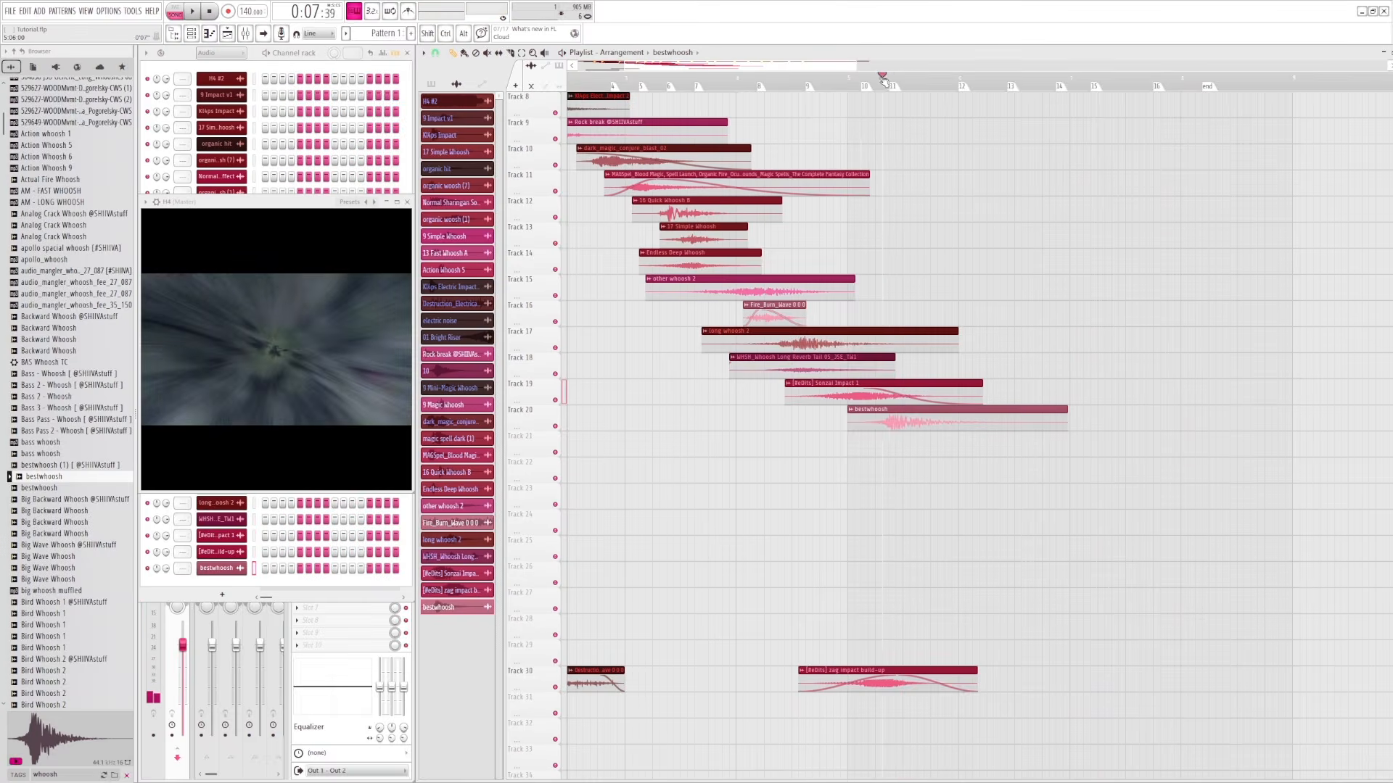
left_click(857, 78)
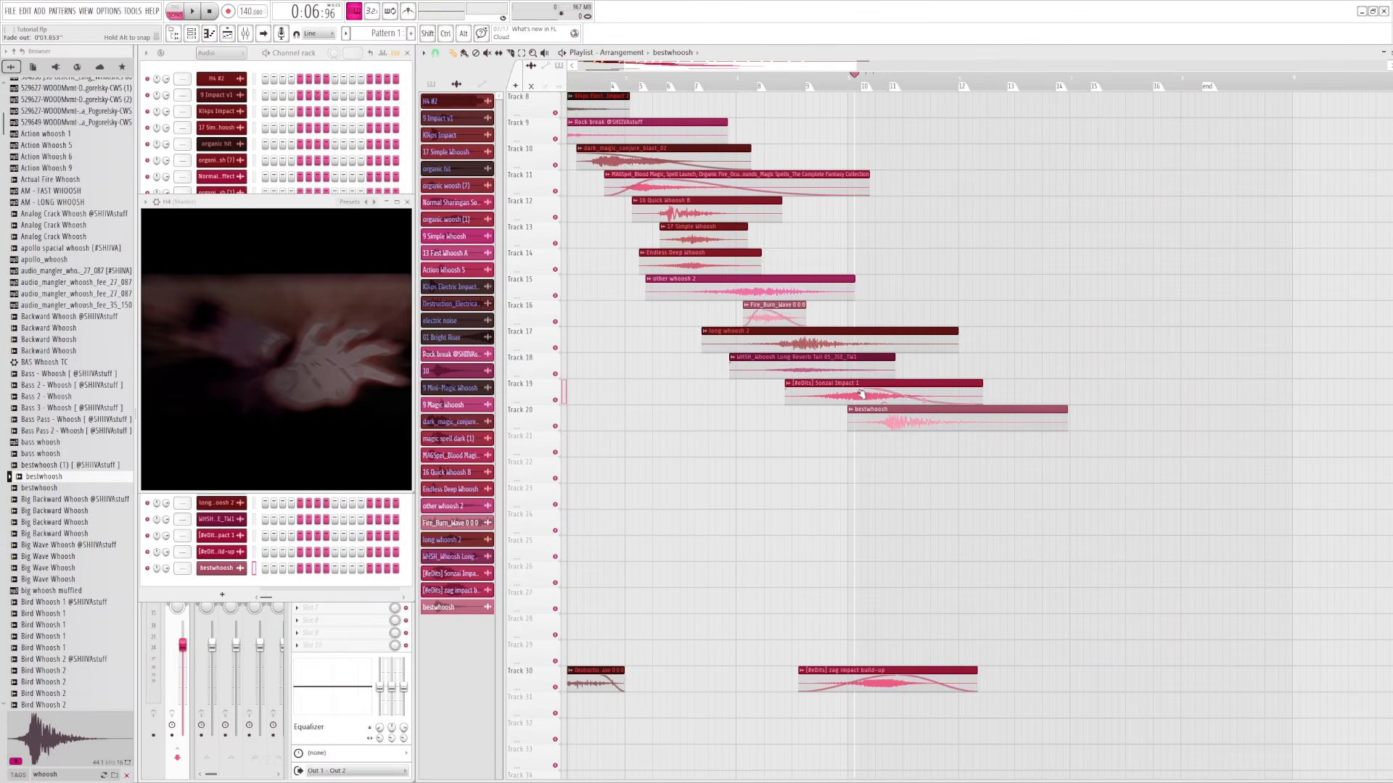
key("space")
key("space")
- Audition big whoosh muffled and Big Wave Whoosh, and look further through the whoosh results for another layer
mouse_move(247, 399)
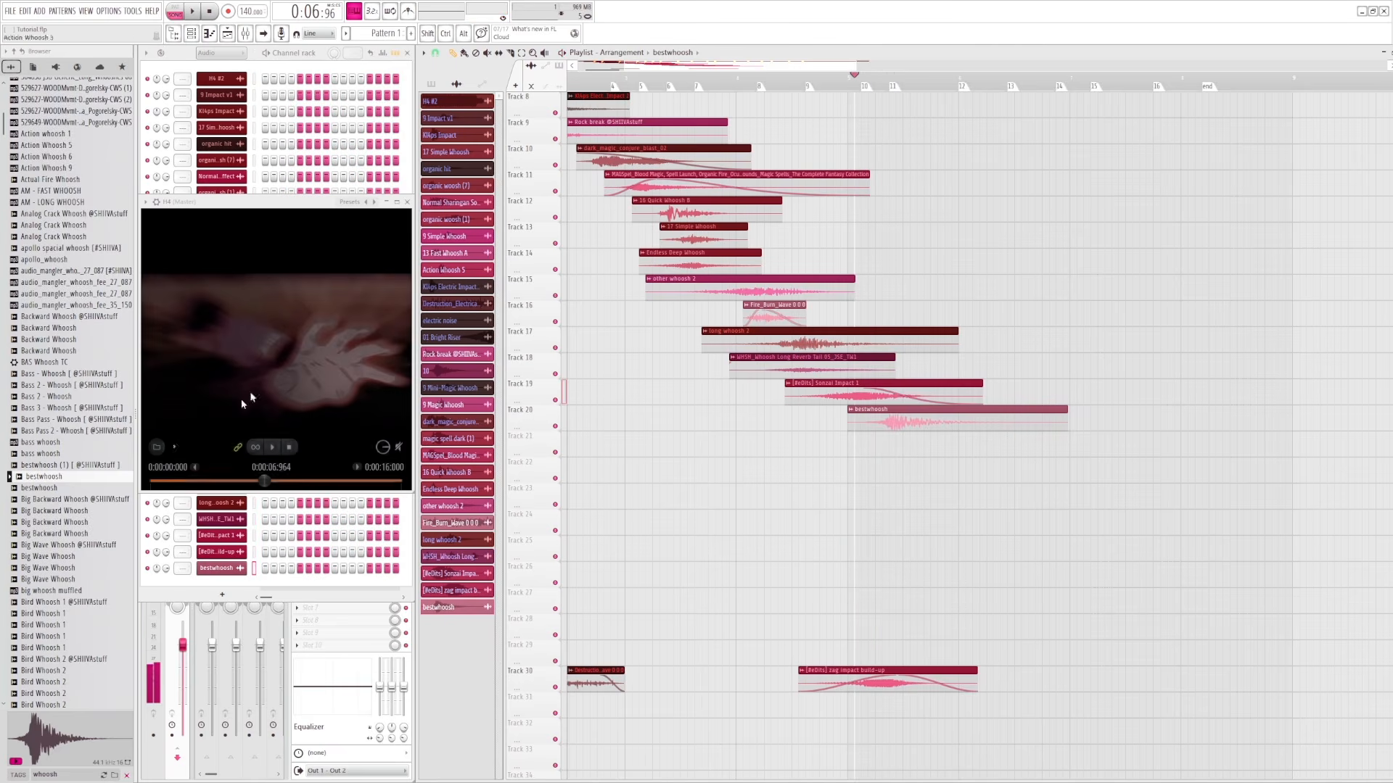
scroll(66, 508, "down", 2)
left_click(59, 524)
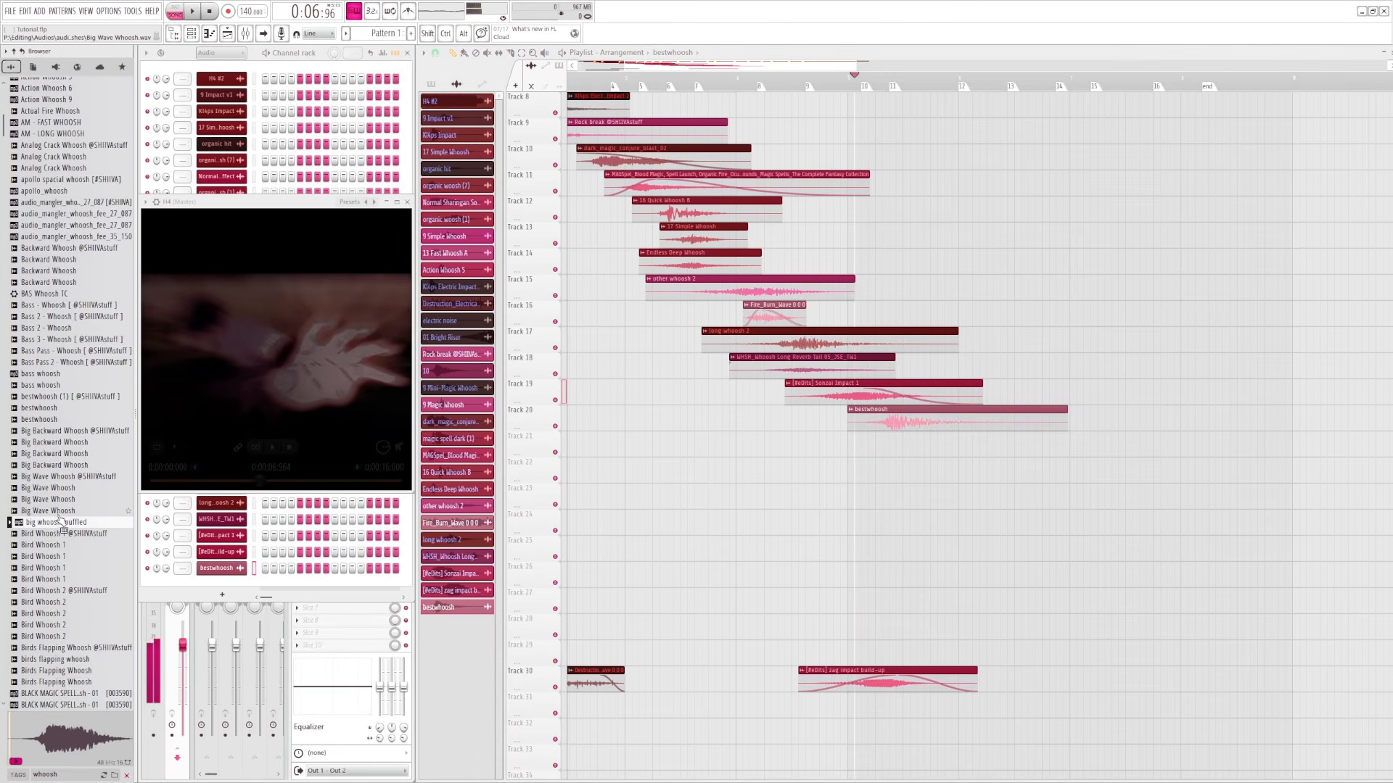
left_click(61, 512)
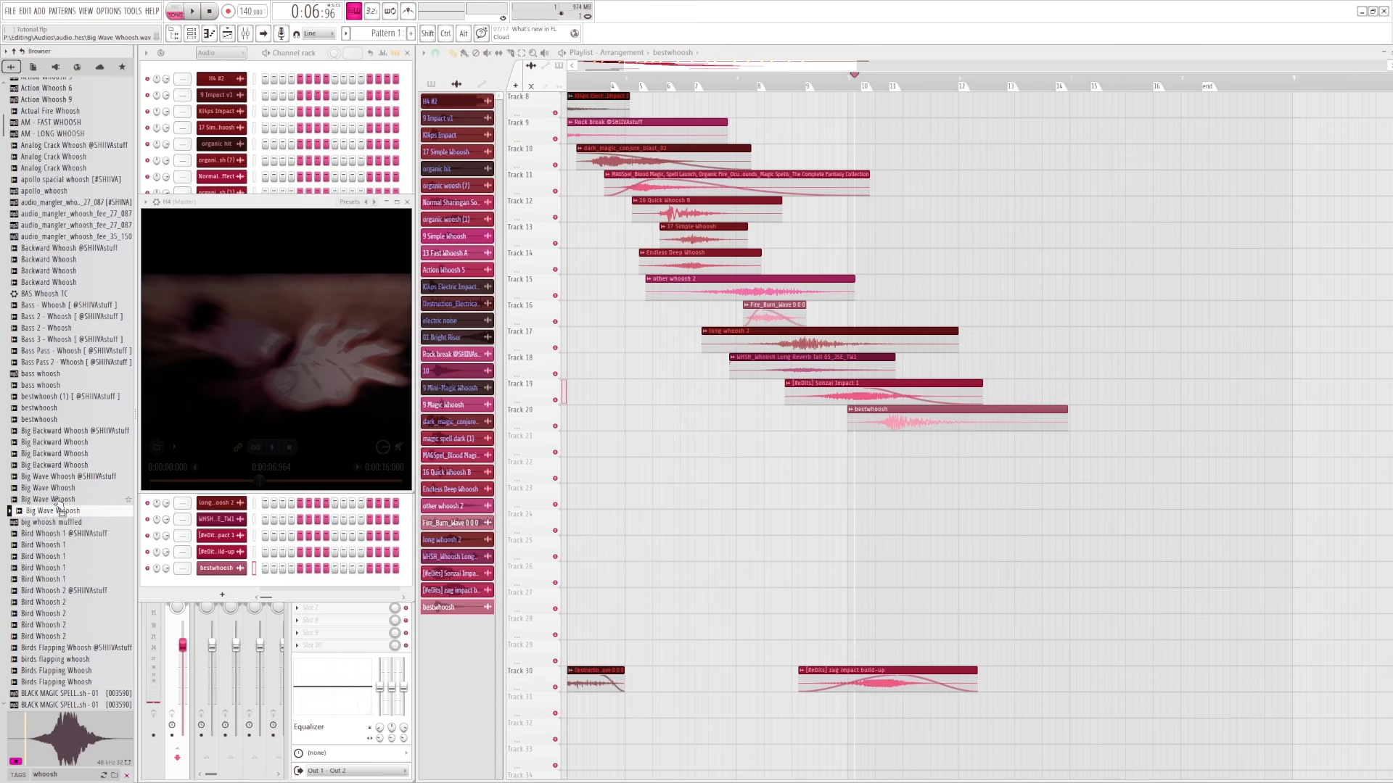
scroll(61, 510, "down", 18)
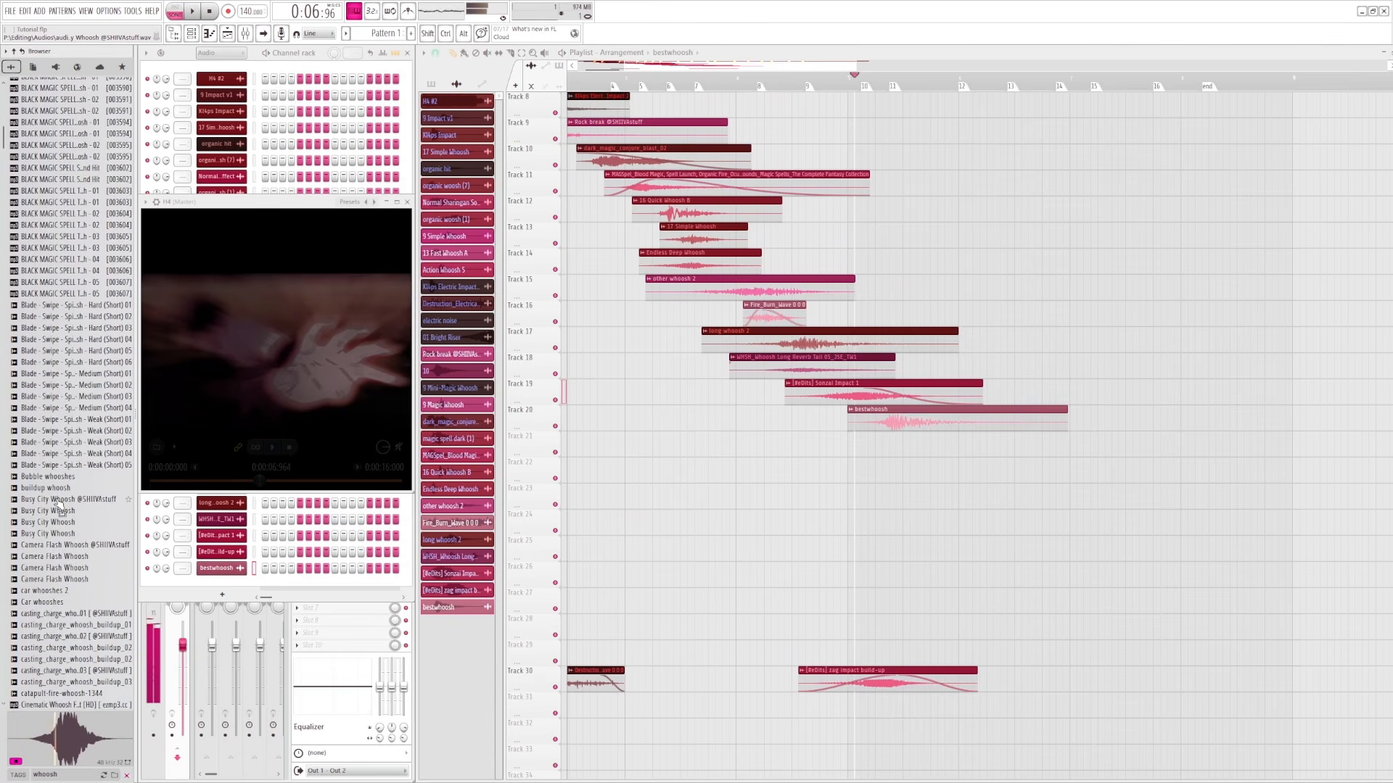
scroll(59, 507, "down", 20)
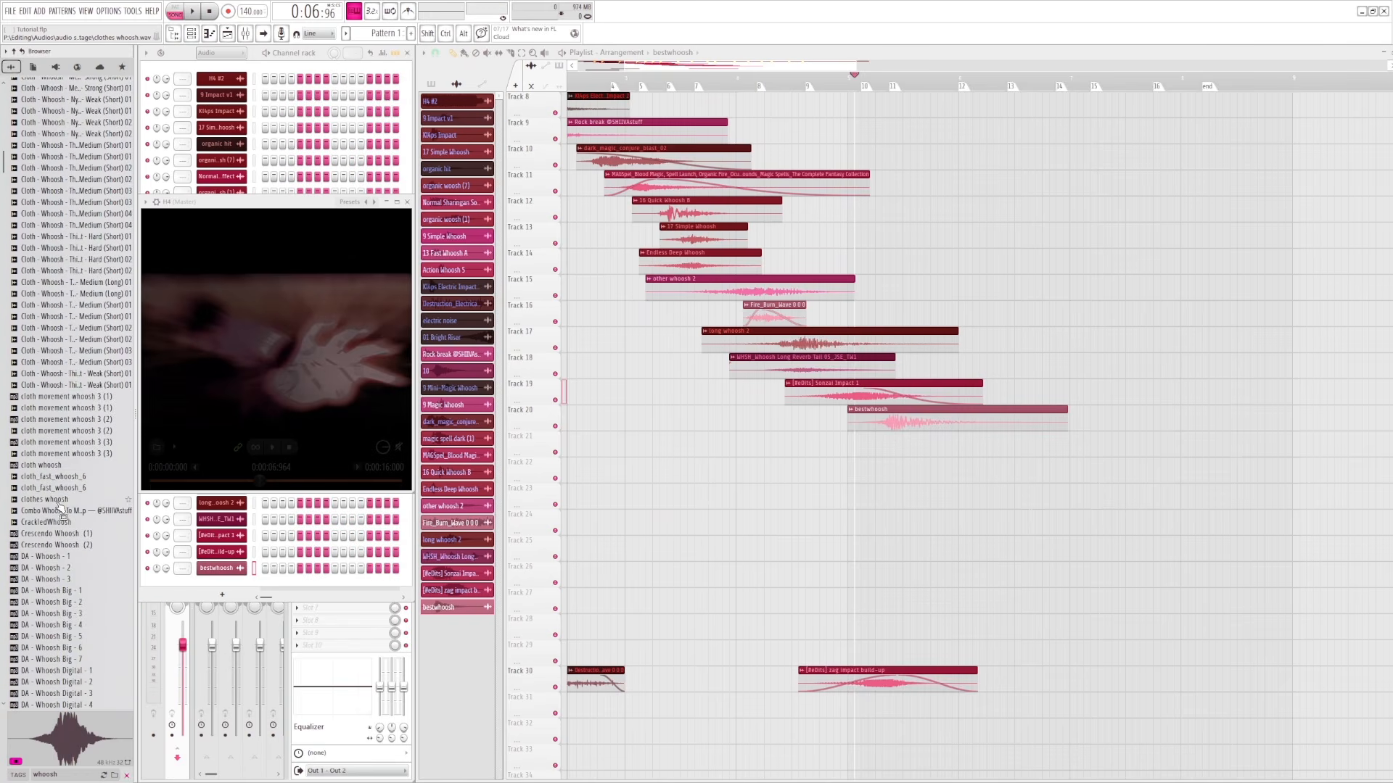
scroll(61, 510, "down", 20)
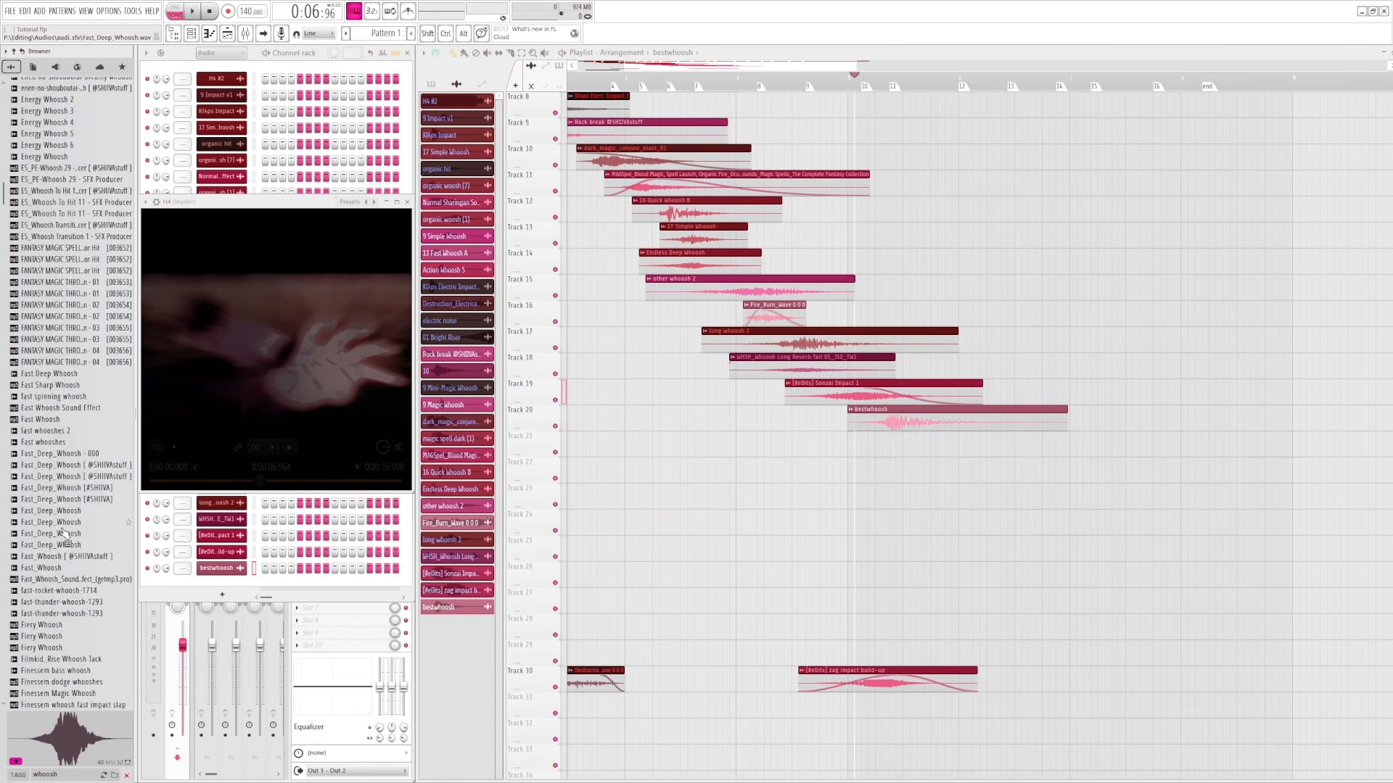
scroll(68, 534, "down", 20)
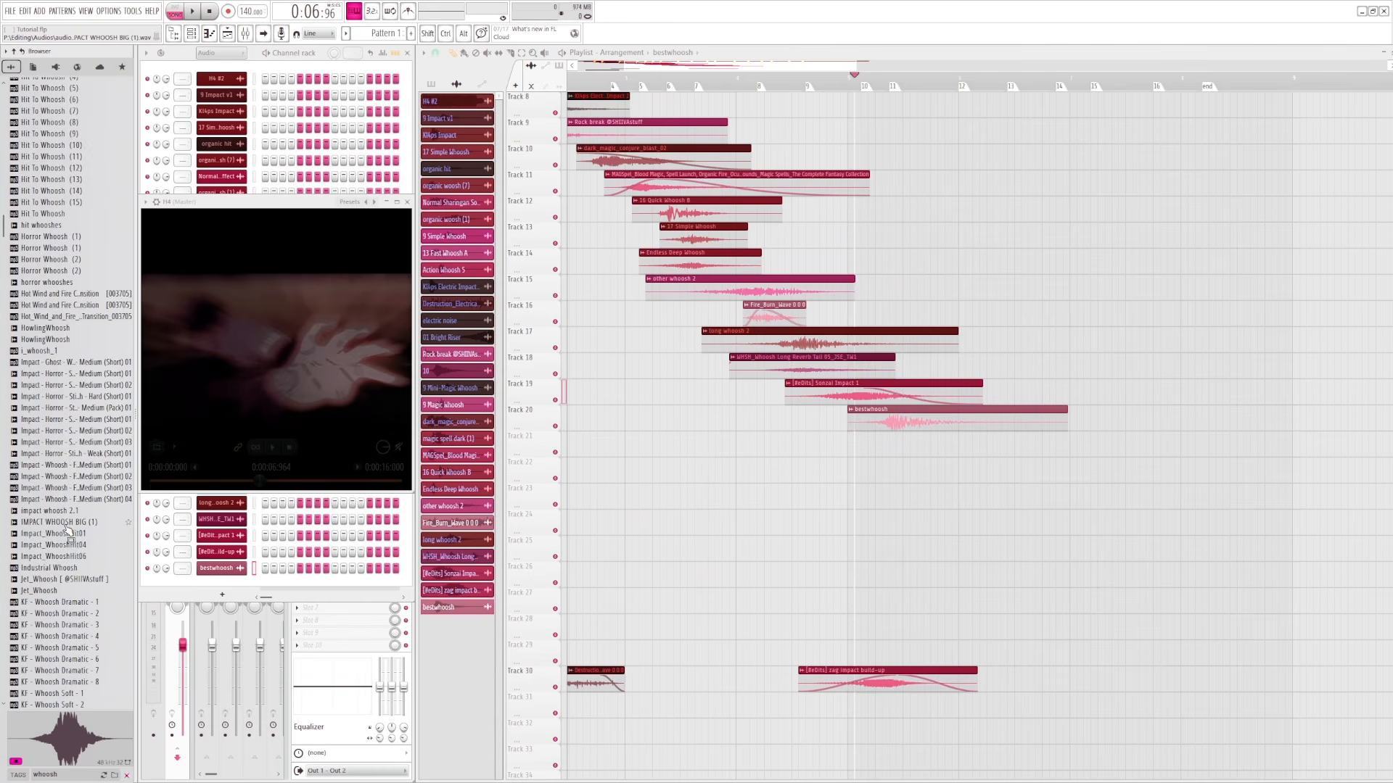
scroll(69, 532, "down", 20)
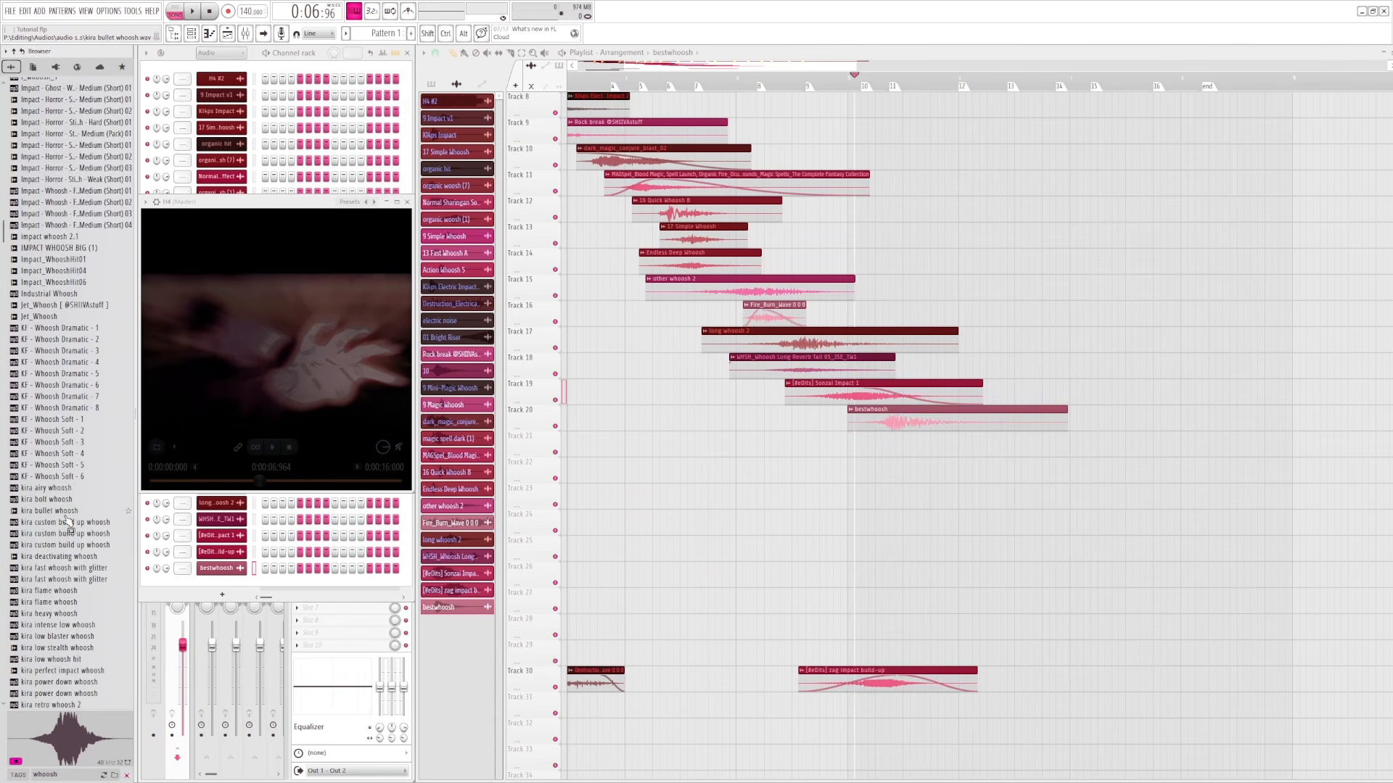
- Audition LowWhoosh, long whoosh 1 and long whoosh 2 among the whoosh samples
left_click(67, 508)
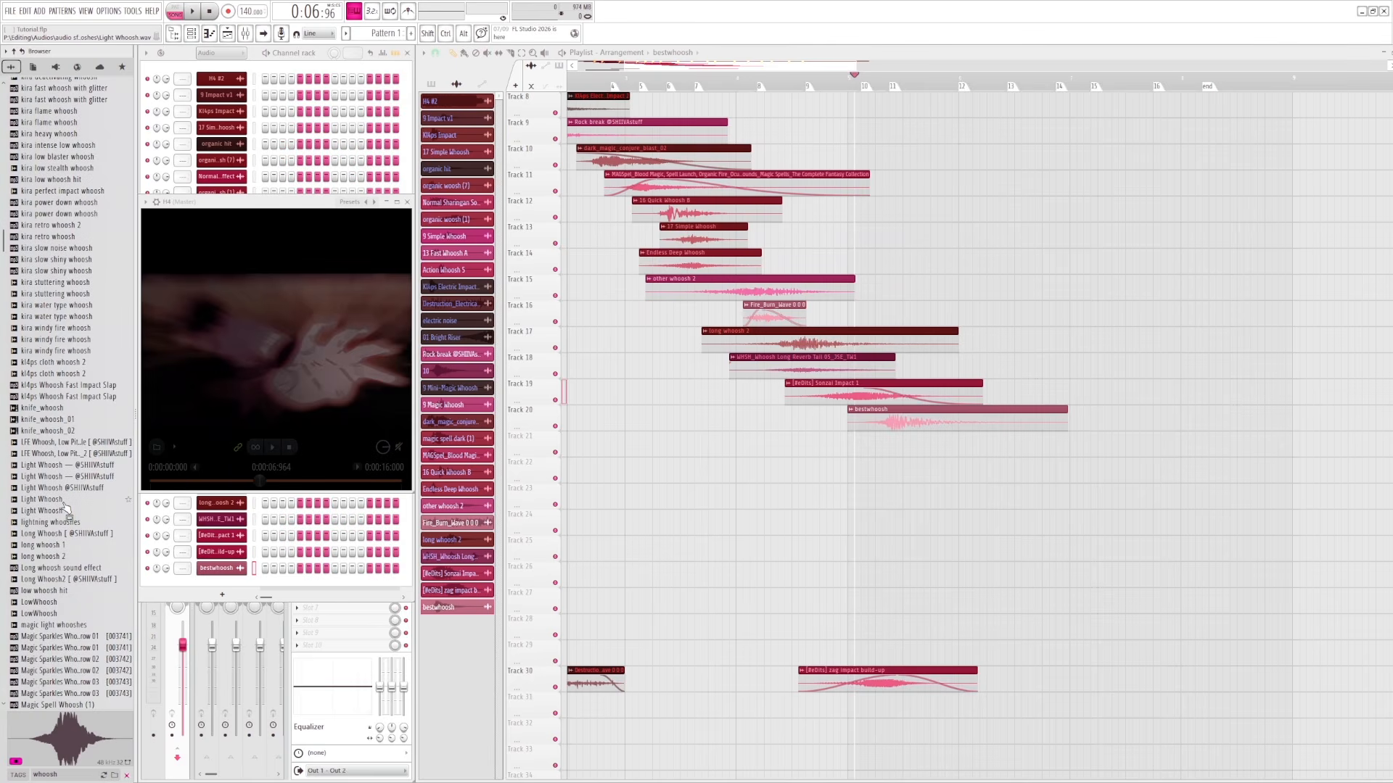
scroll(67, 508, "down", 2)
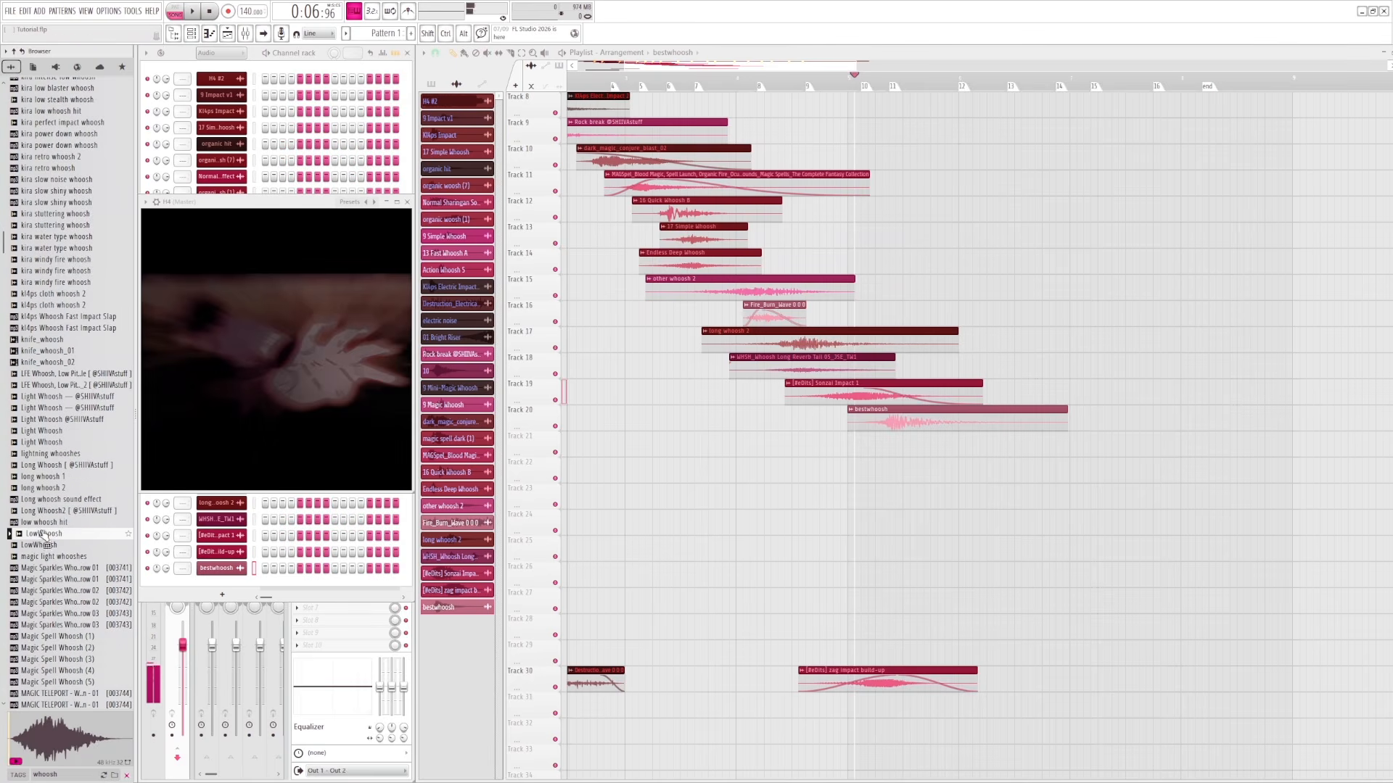
left_click(45, 545)
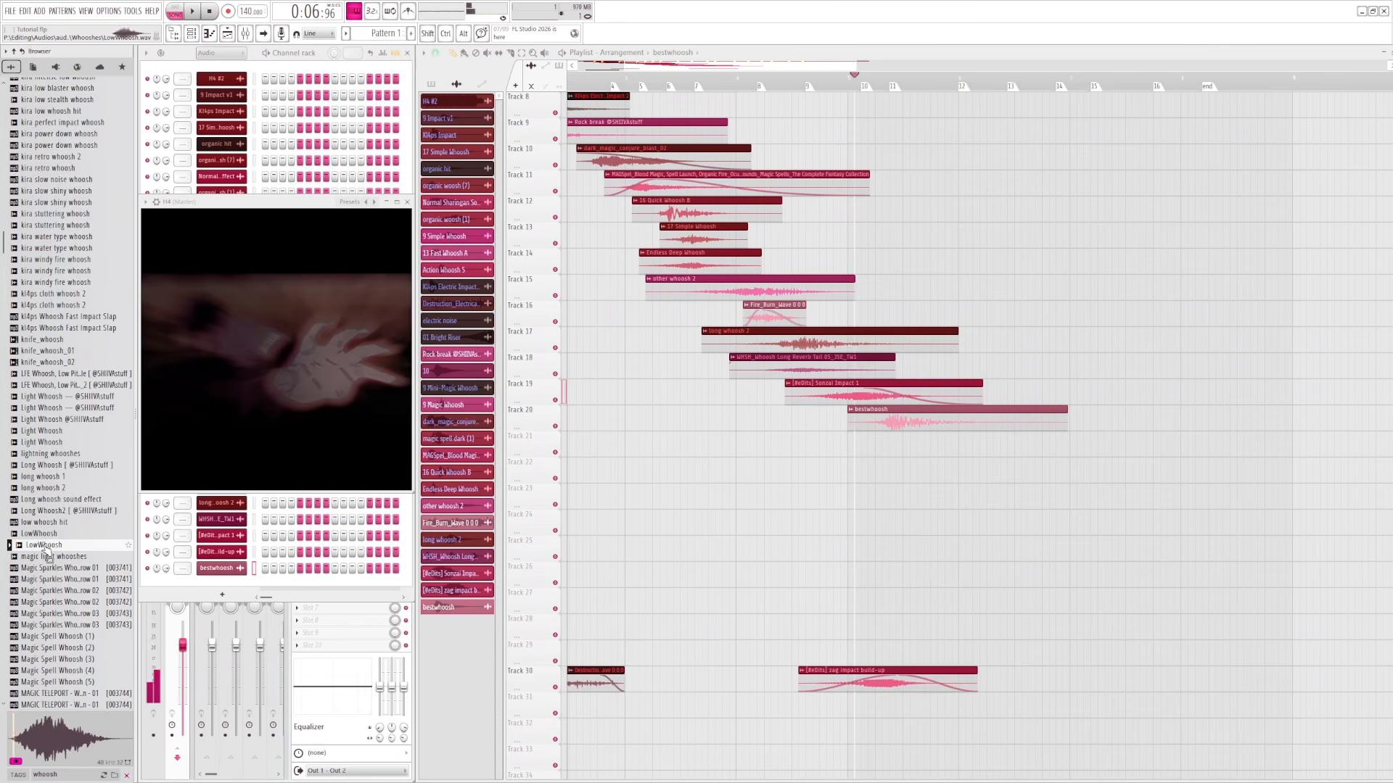
left_click(53, 489)
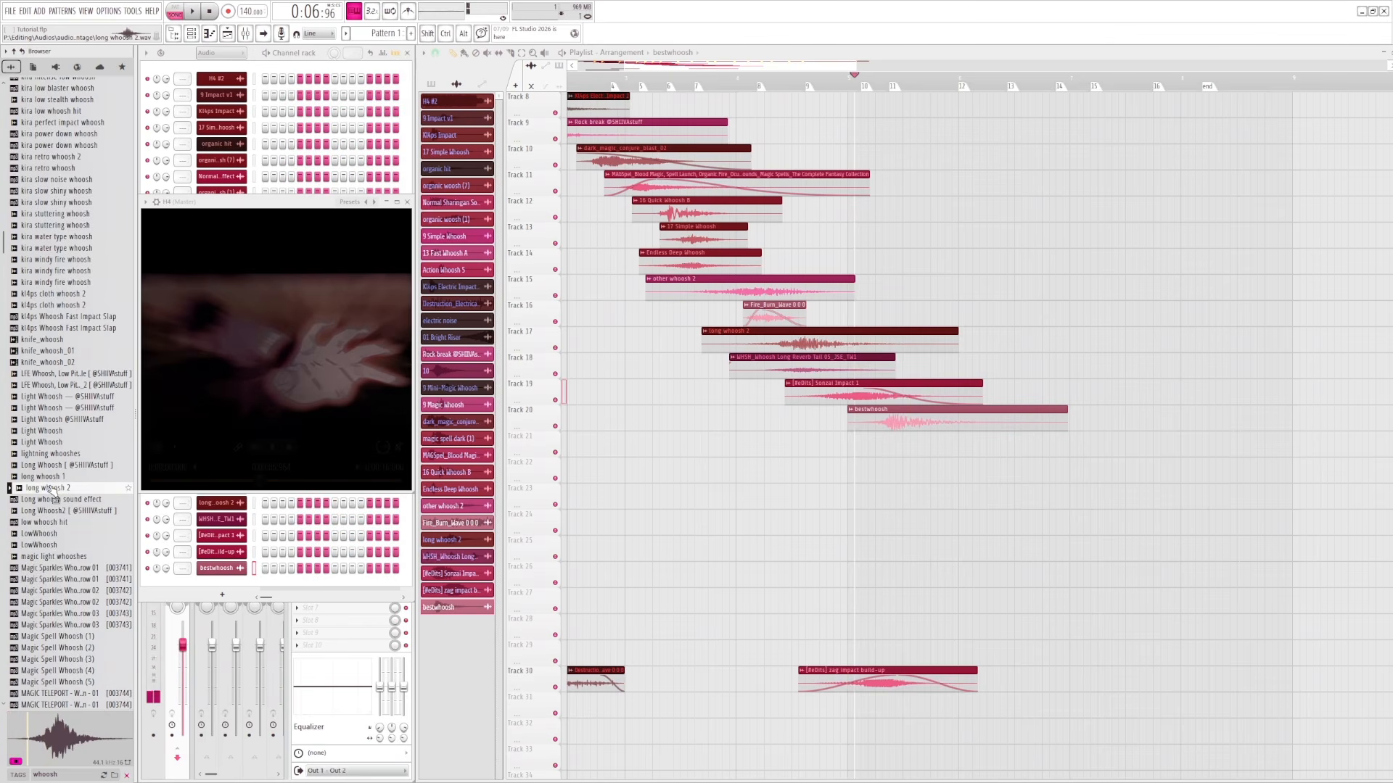
left_click(53, 477)
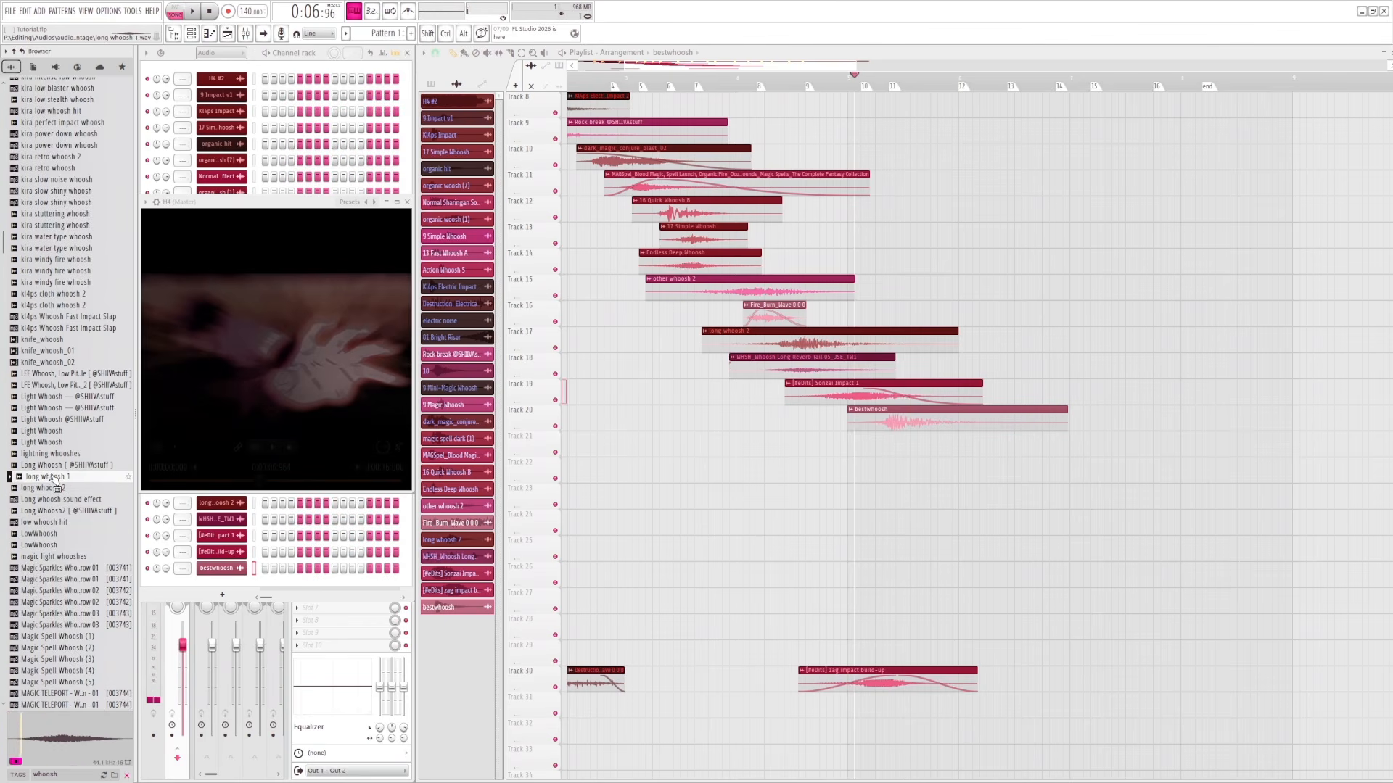
left_click(53, 490)
scroll(54, 496, "down", 18)
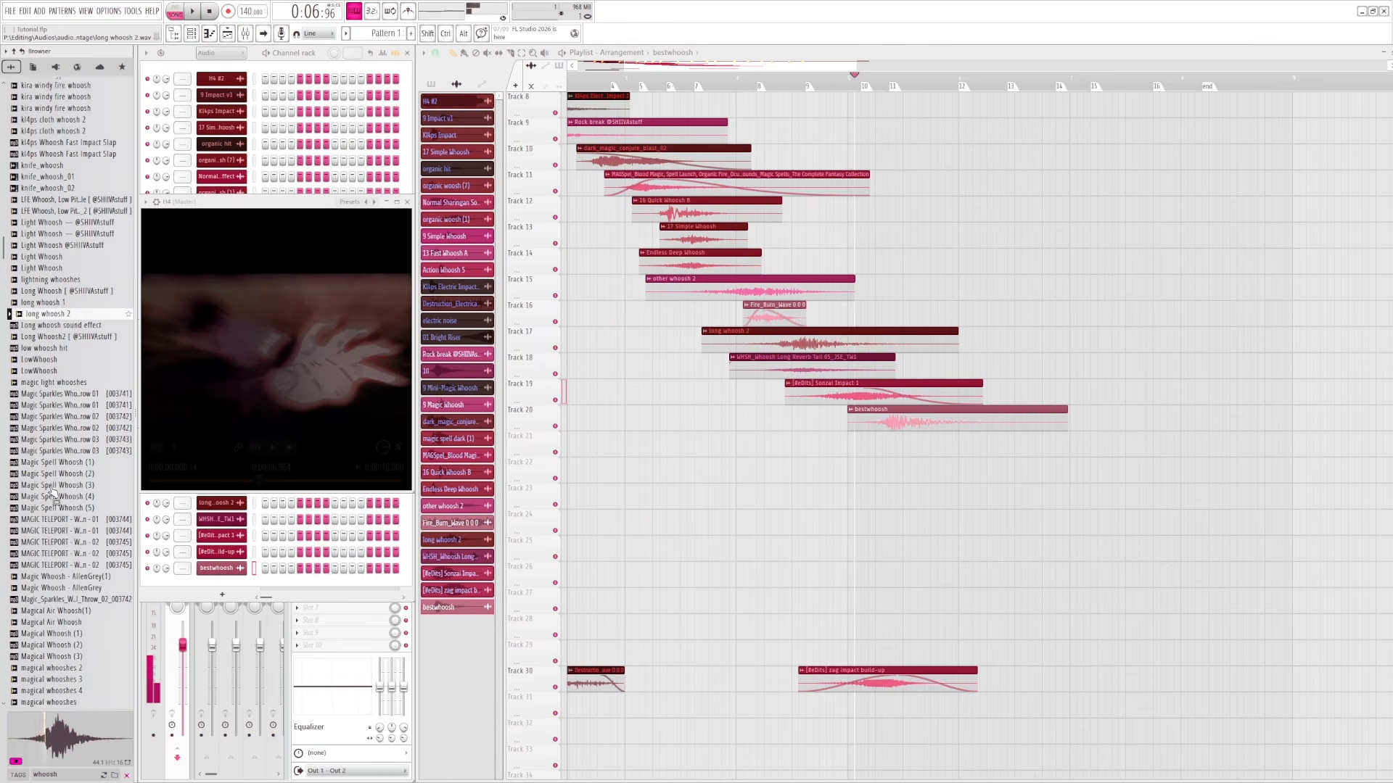
scroll(53, 494, "down", 9)
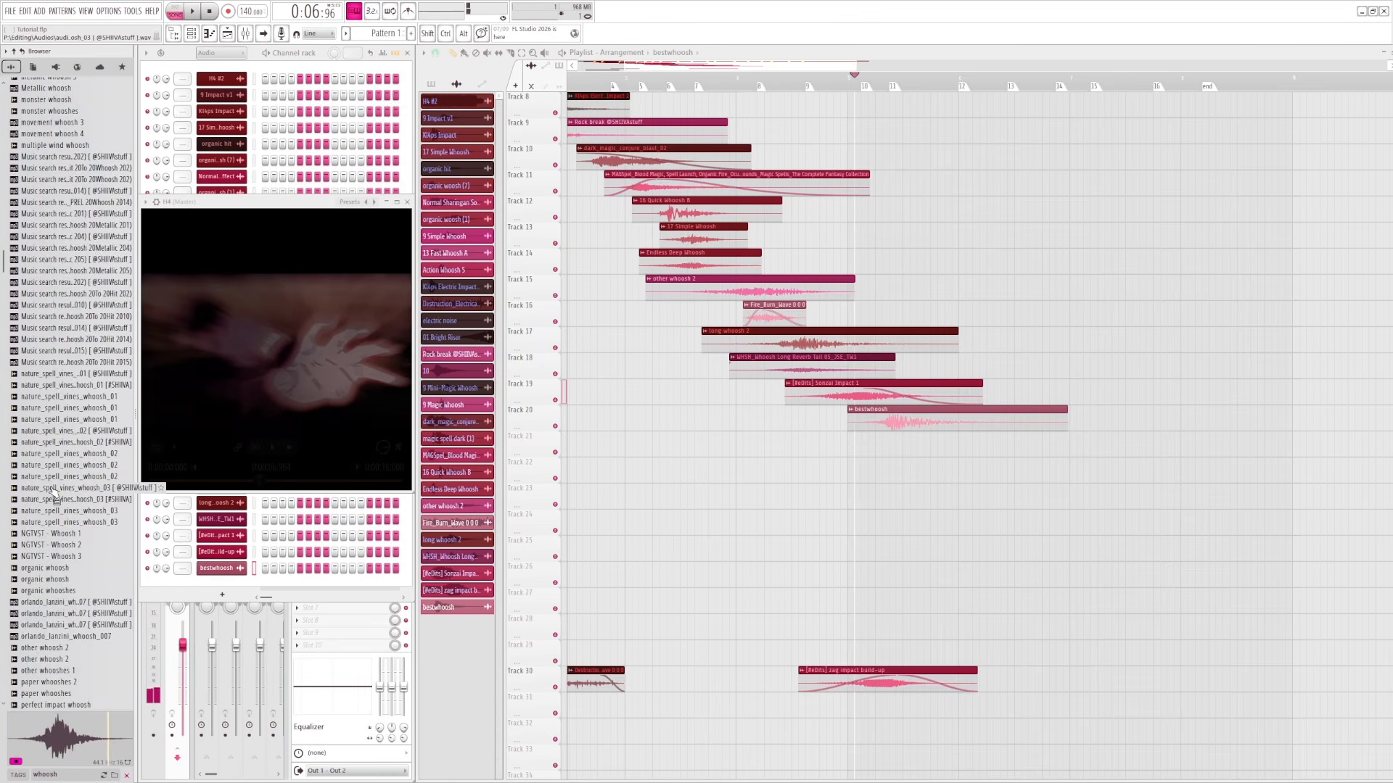
- Audition organic whoosh, place it on Track 21 centred near 0:07:07, and trim off the end of the clip
left_click(48, 432)
left_click(51, 442)
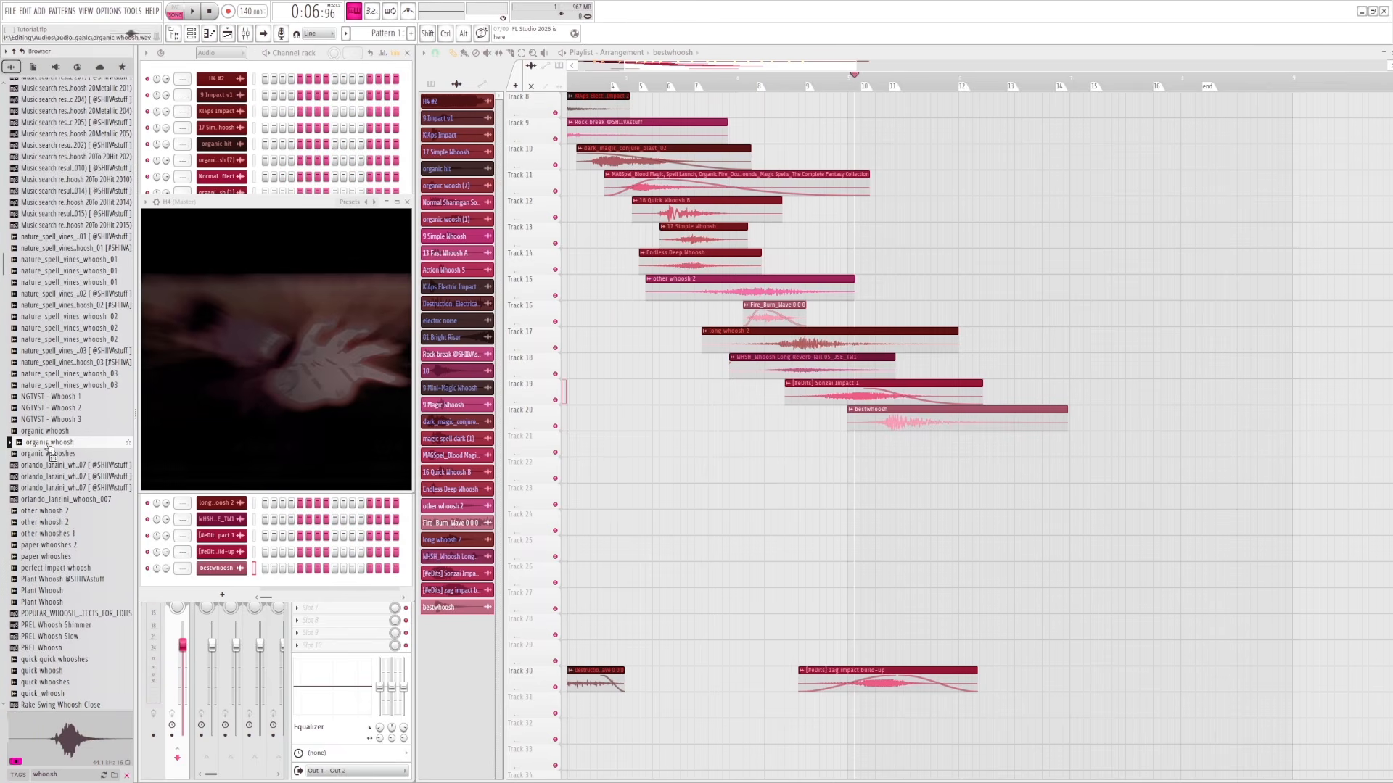
left_click_drag(51, 444, 893, 444)
left_click_drag(859, 77, 867, 77)
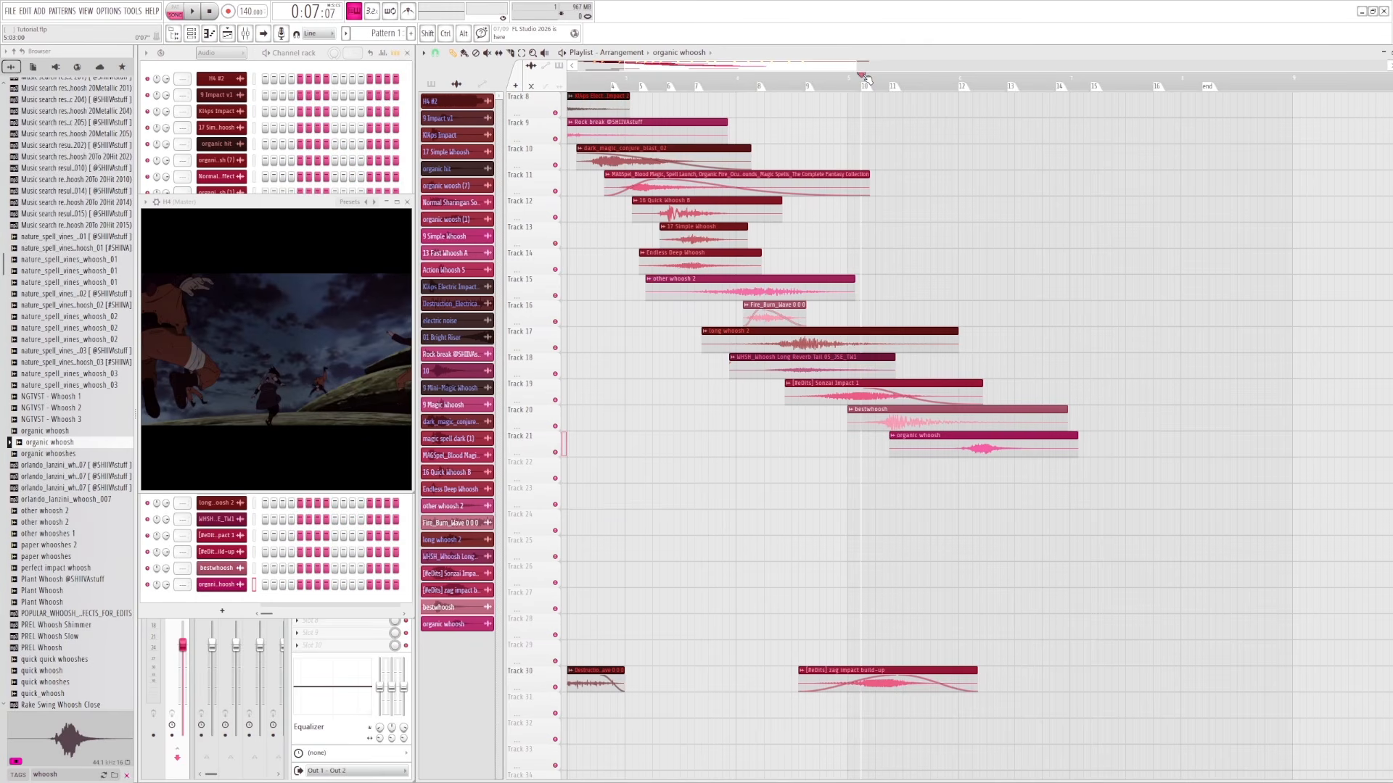
left_click_drag(950, 436, 859, 433)
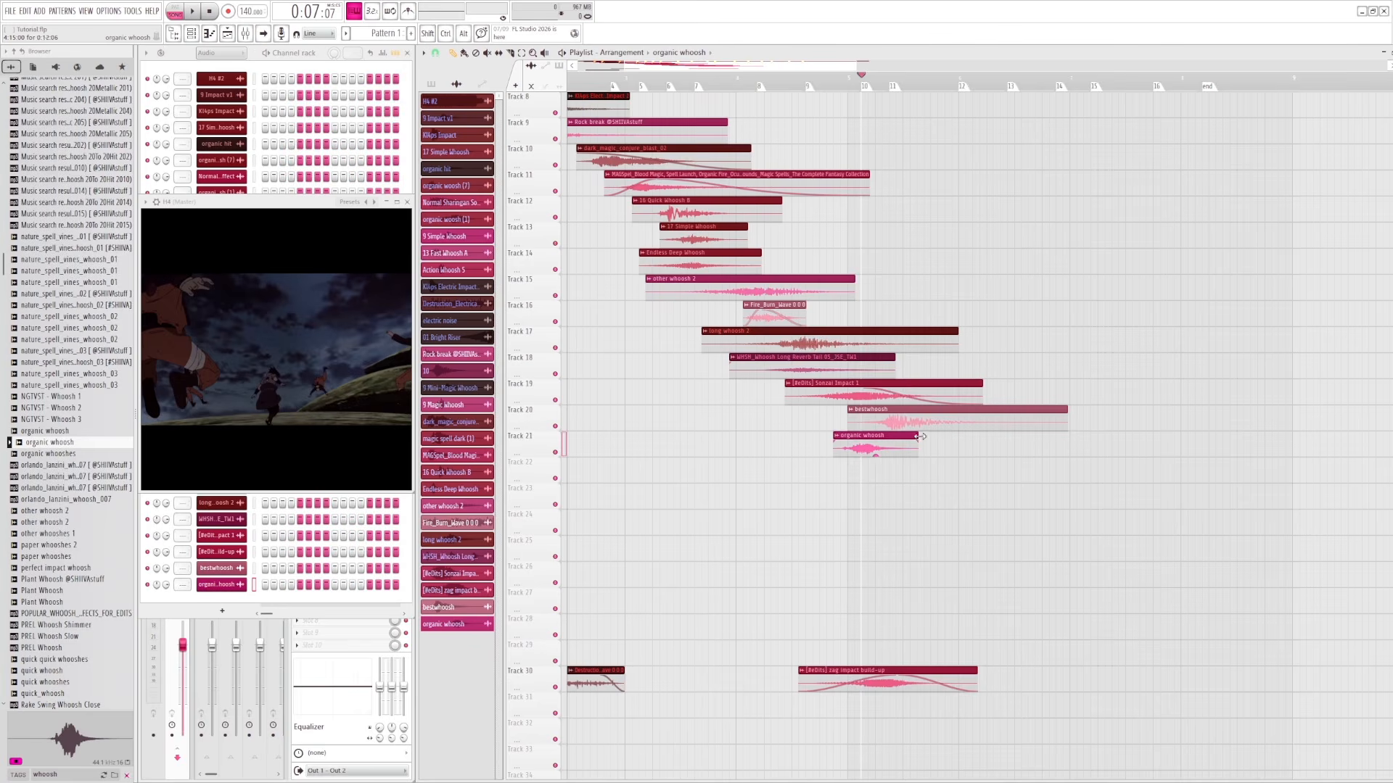
- Replay the transition from 0:06:42 to check the organic whoosh clip against the video
left_click(824, 79)
key("space")
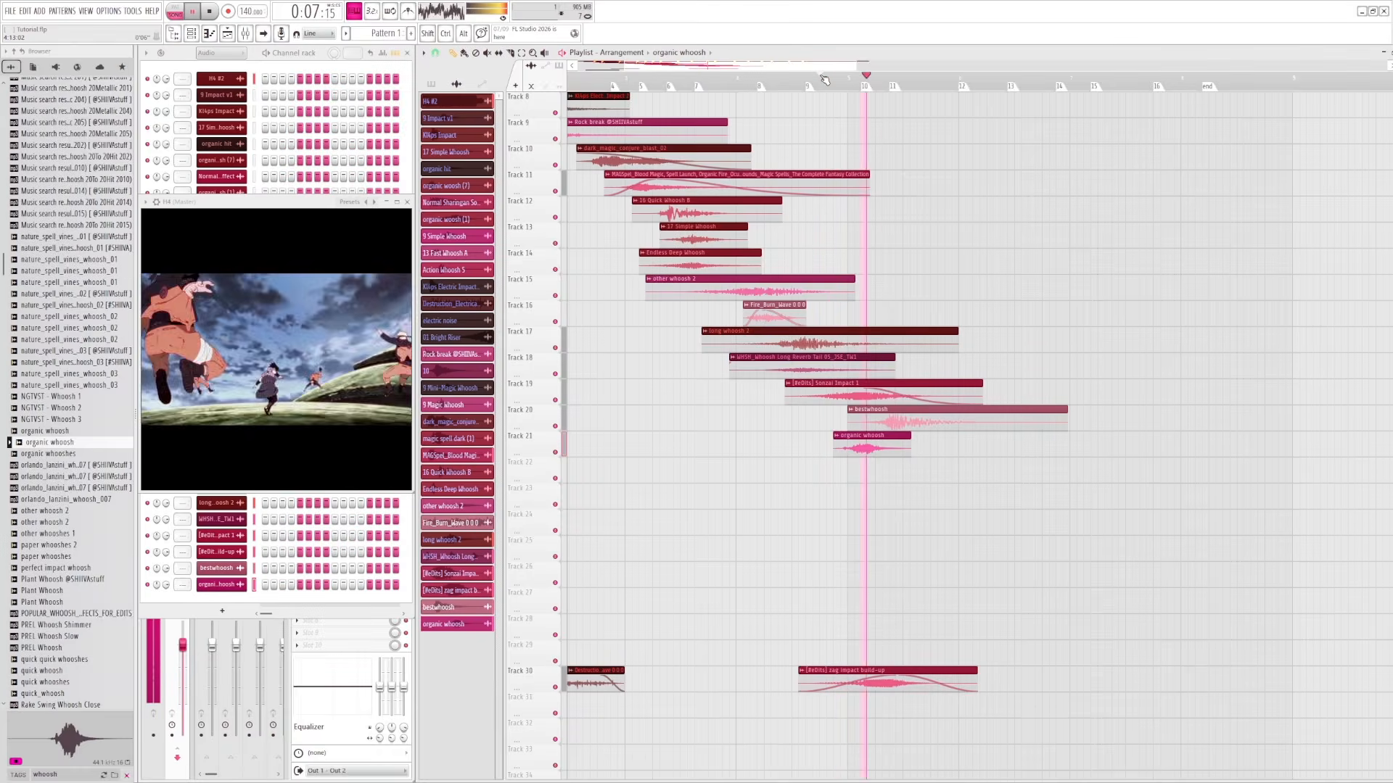
left_click(825, 80)
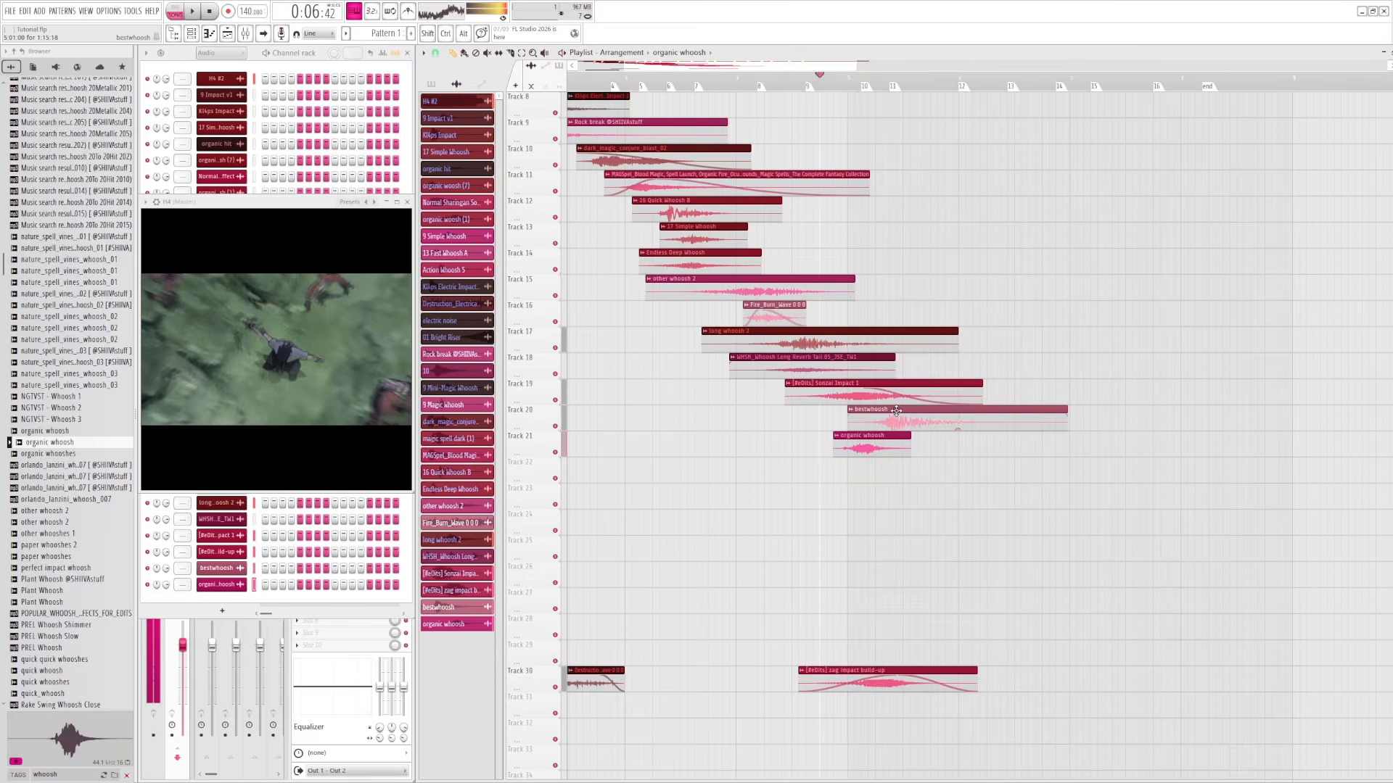
key("space")
key("space")
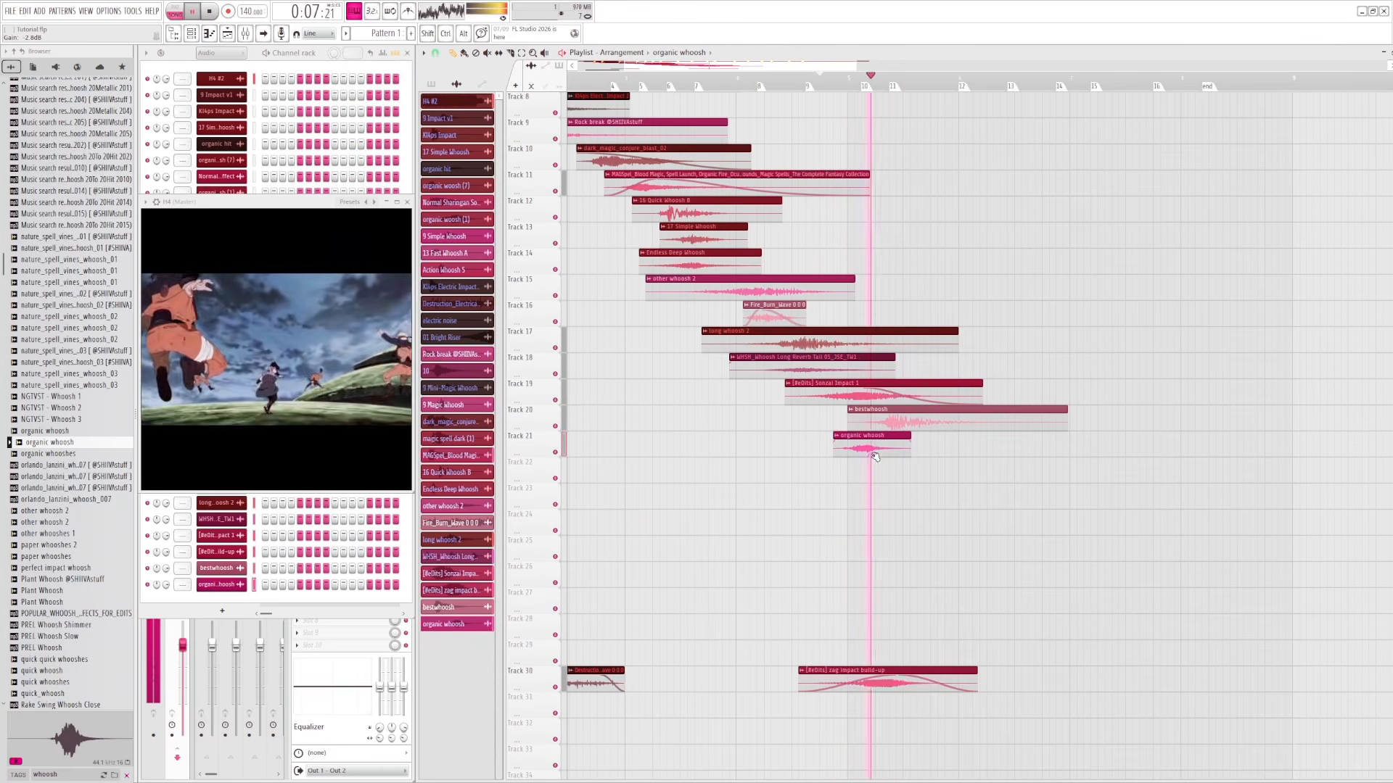
- Shift the organic whoosh clip to start at 0:07:07 under the bestwhoosh peak, and adjust its gain while replaying from 0:06:96
key("space")
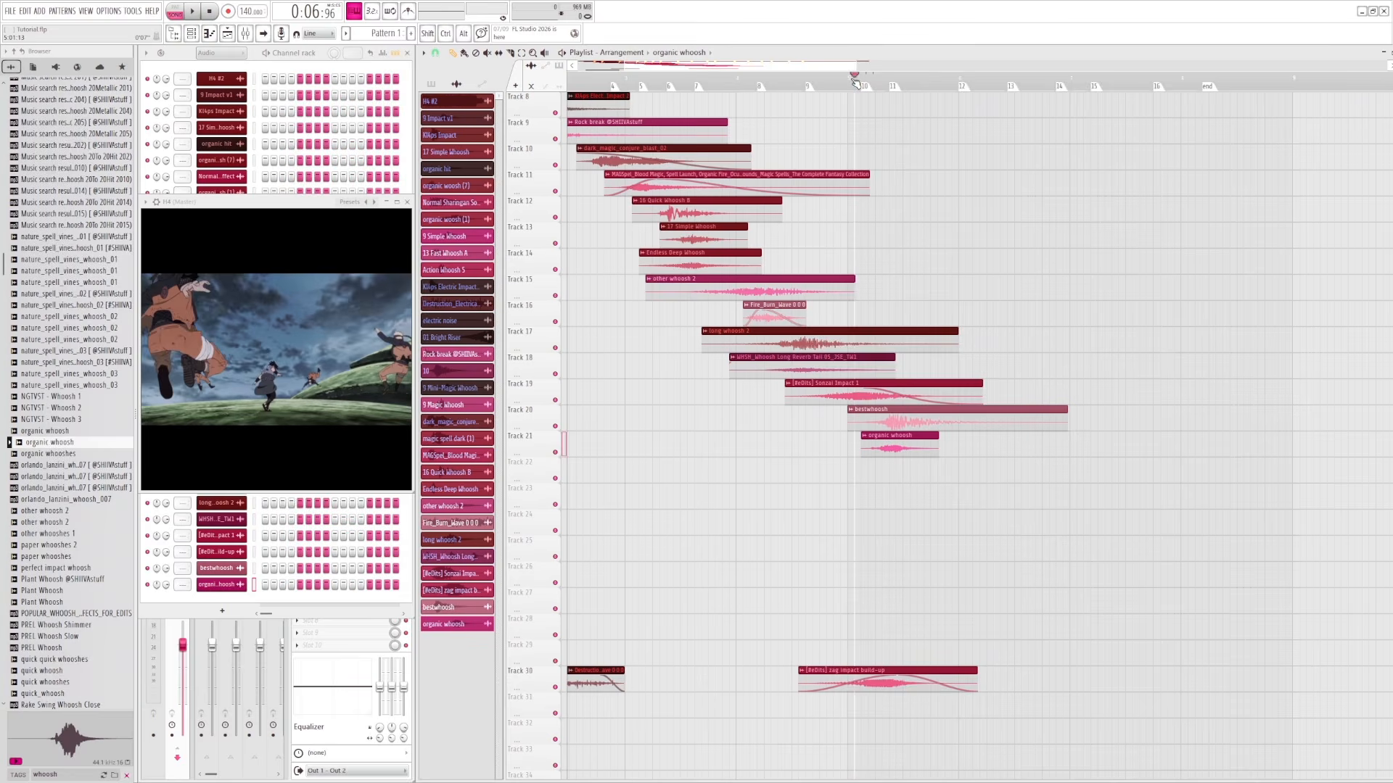
key("space")
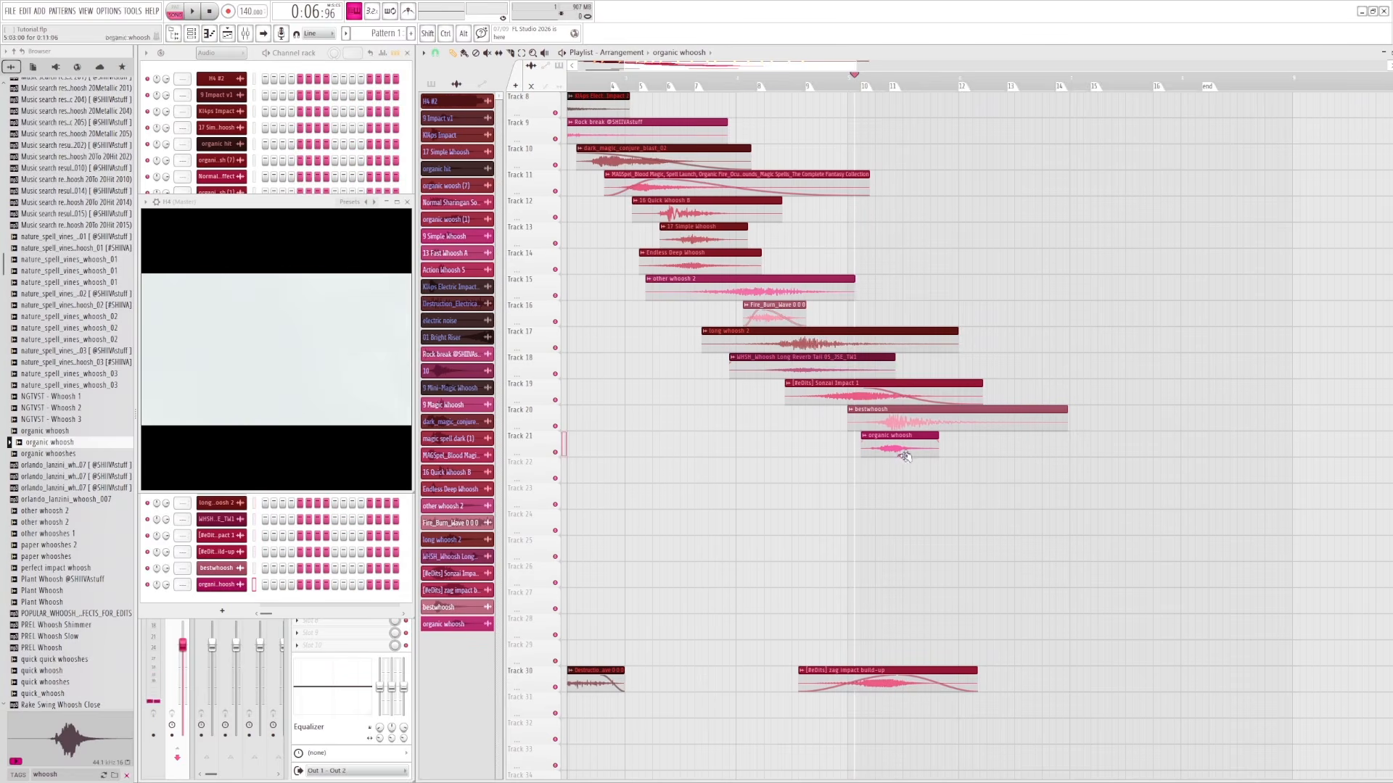
key("space")
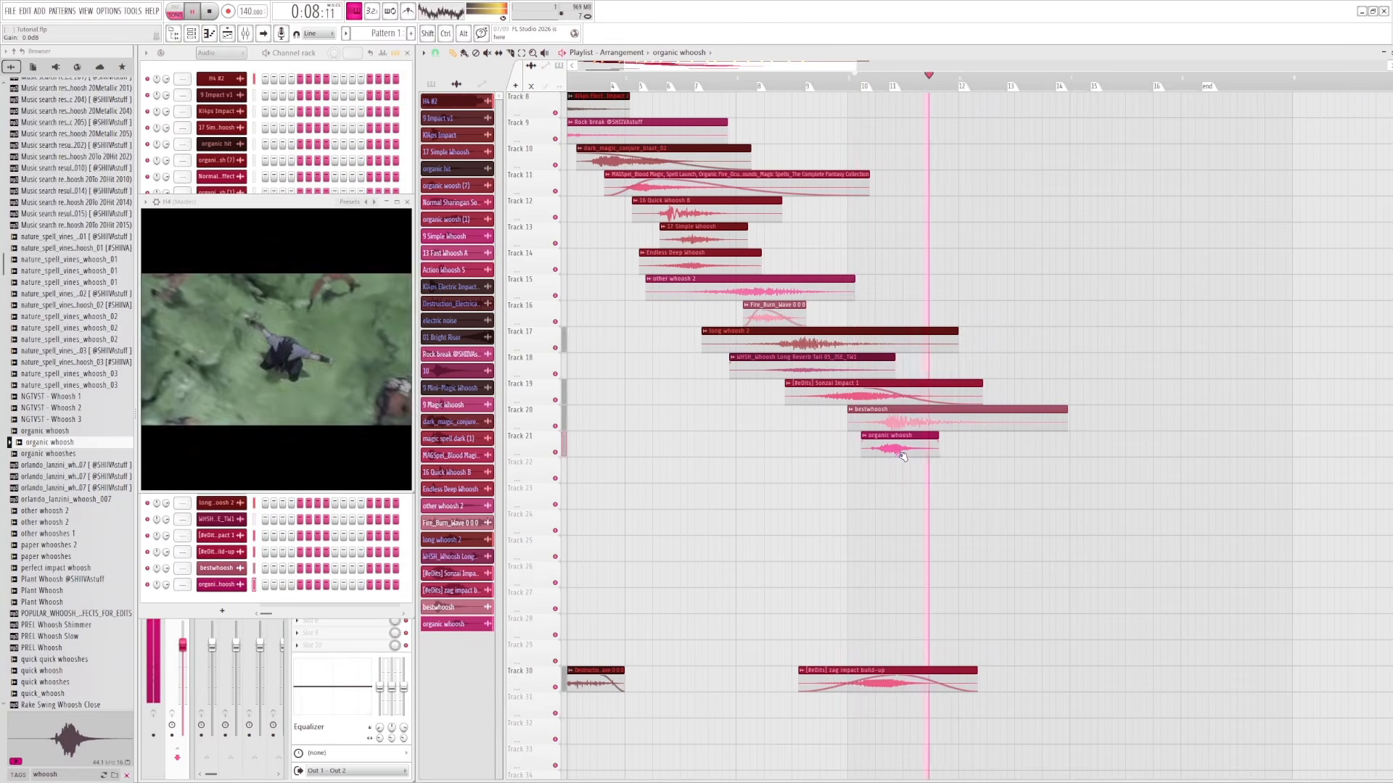
key("space")
key("space")
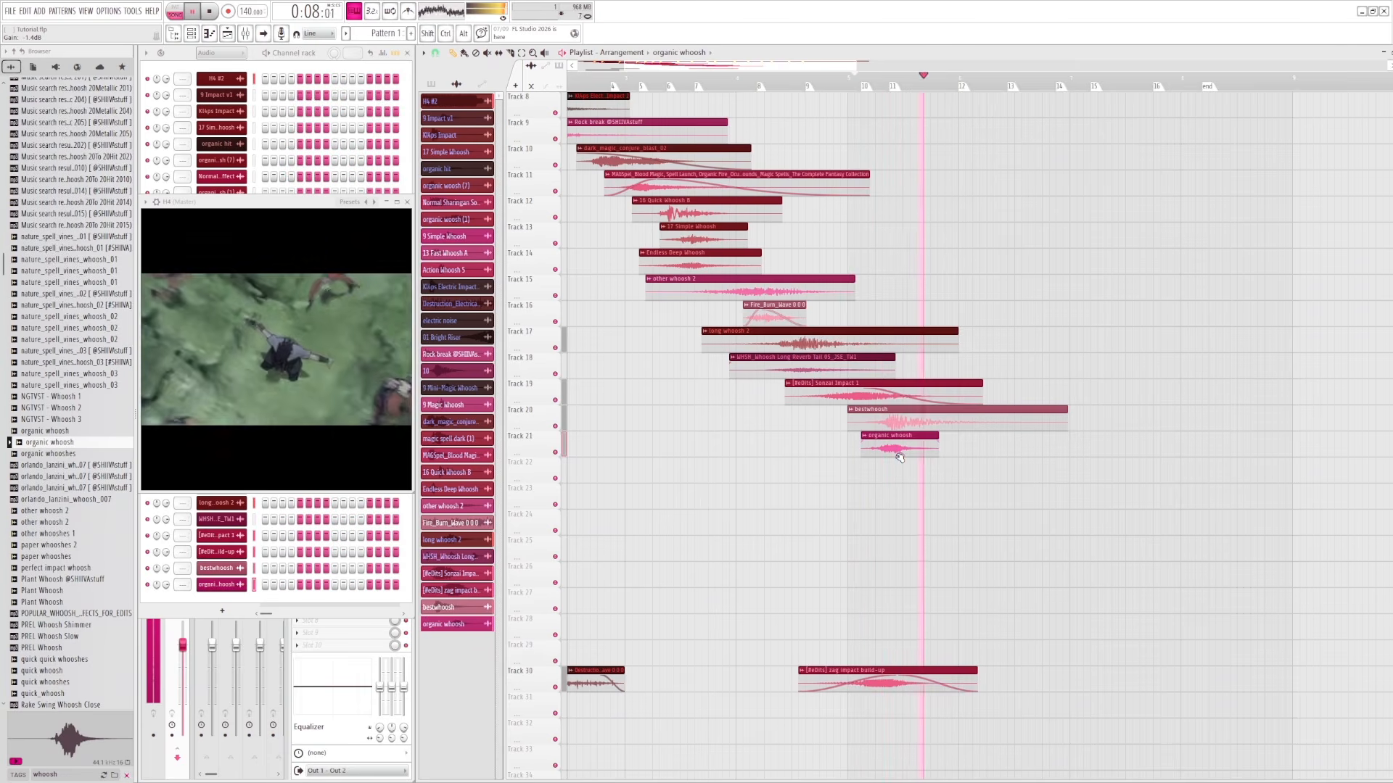
key("space")
- Play the edit on to about 0:11:42, and replay it from 0:01:17 to review the layered effects
key("space")
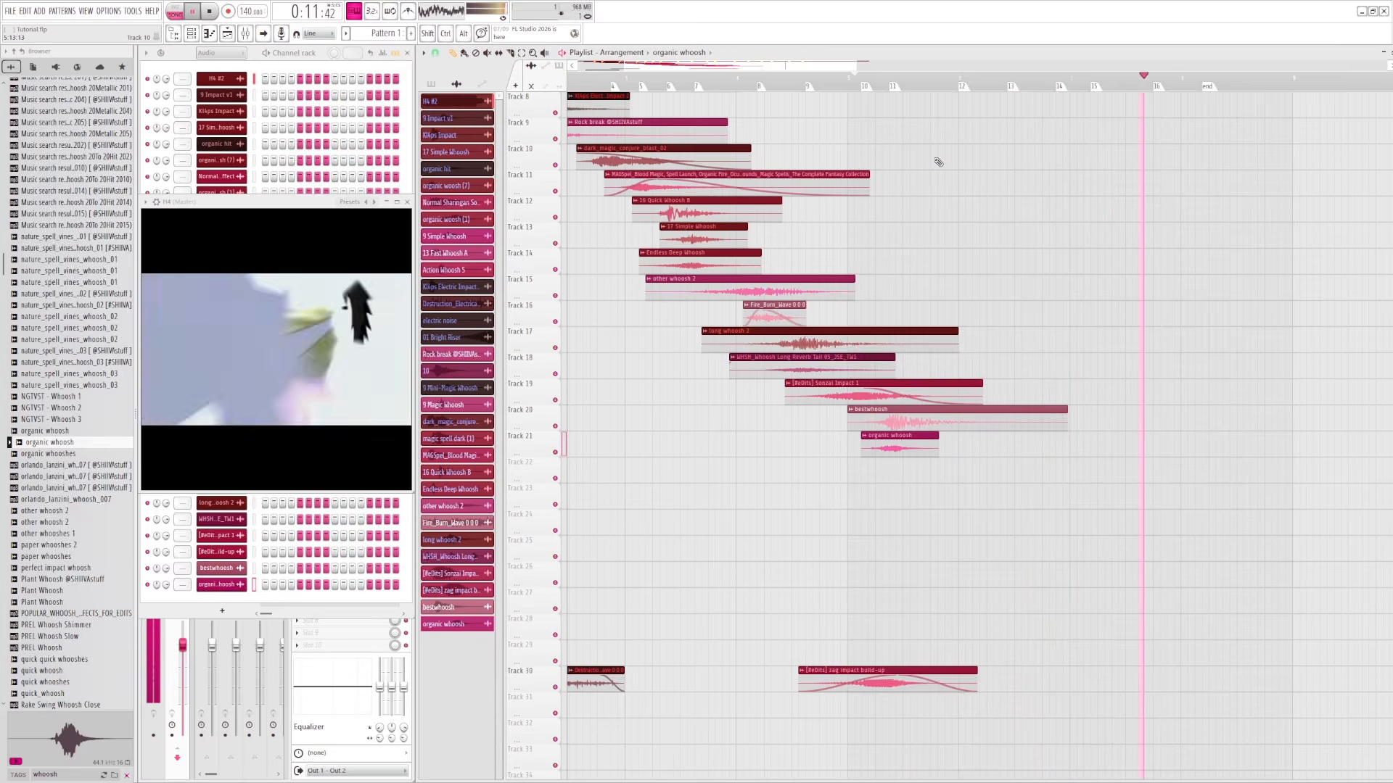
key("space")
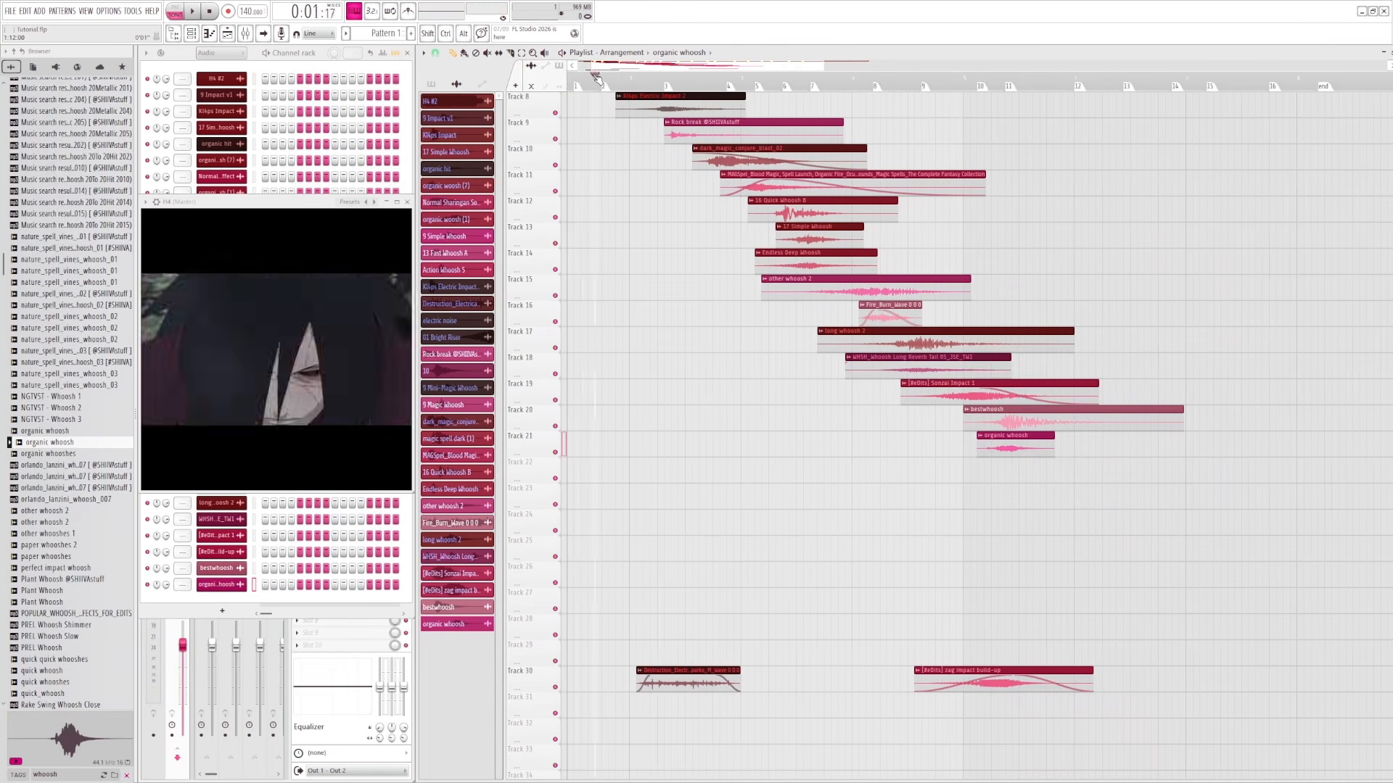
key("space")
key("space")
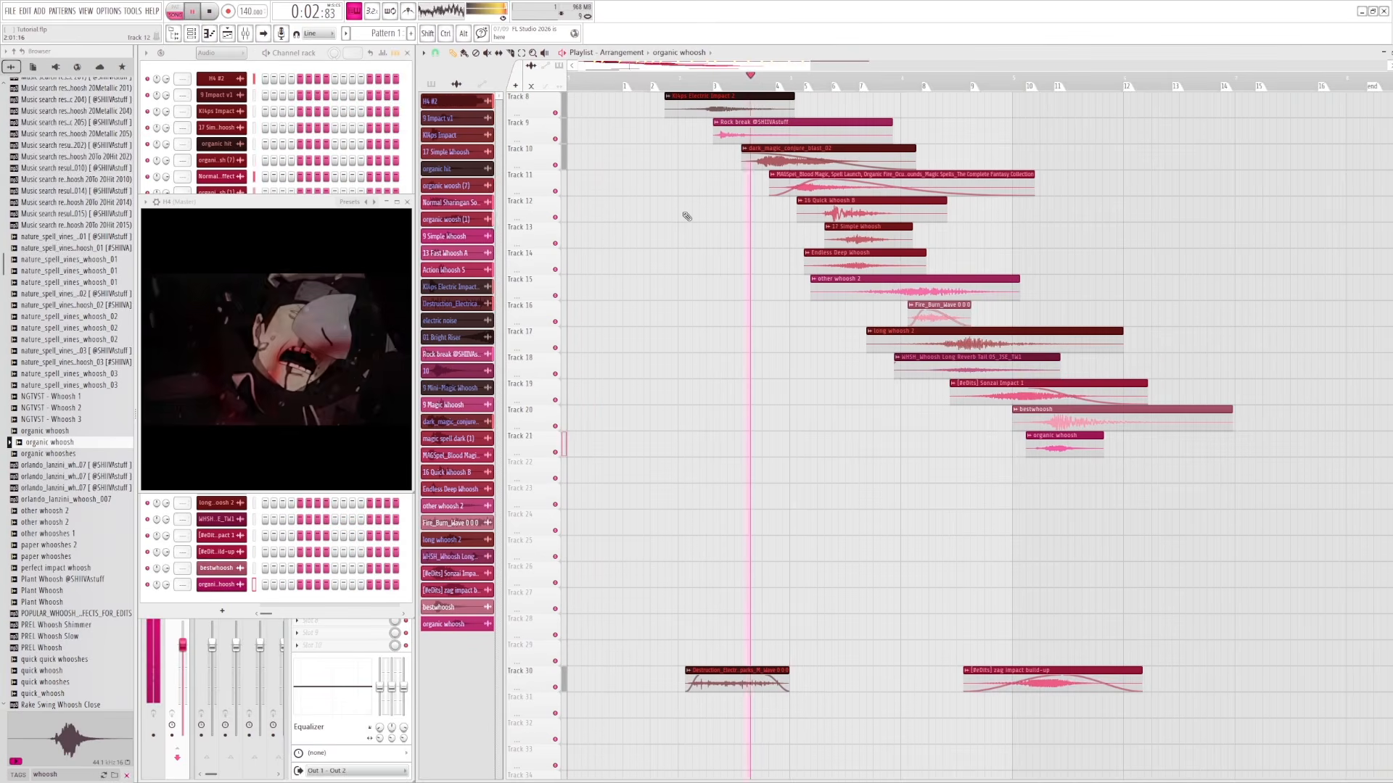
- Play the whole mix from the beginning at 0:00:10 to check all layered effects against the video
scroll(685, 218, "up", 4)
left_click(574, 76)
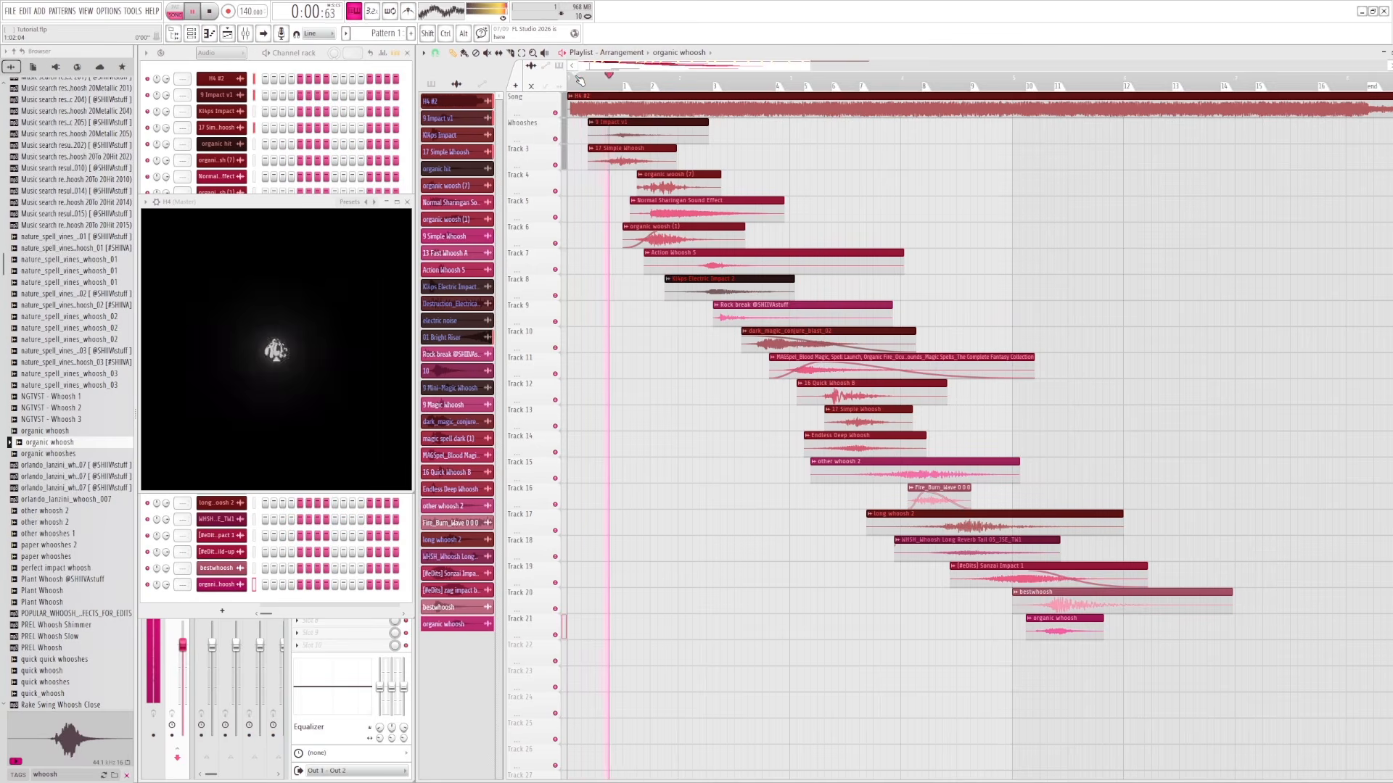
key("space")
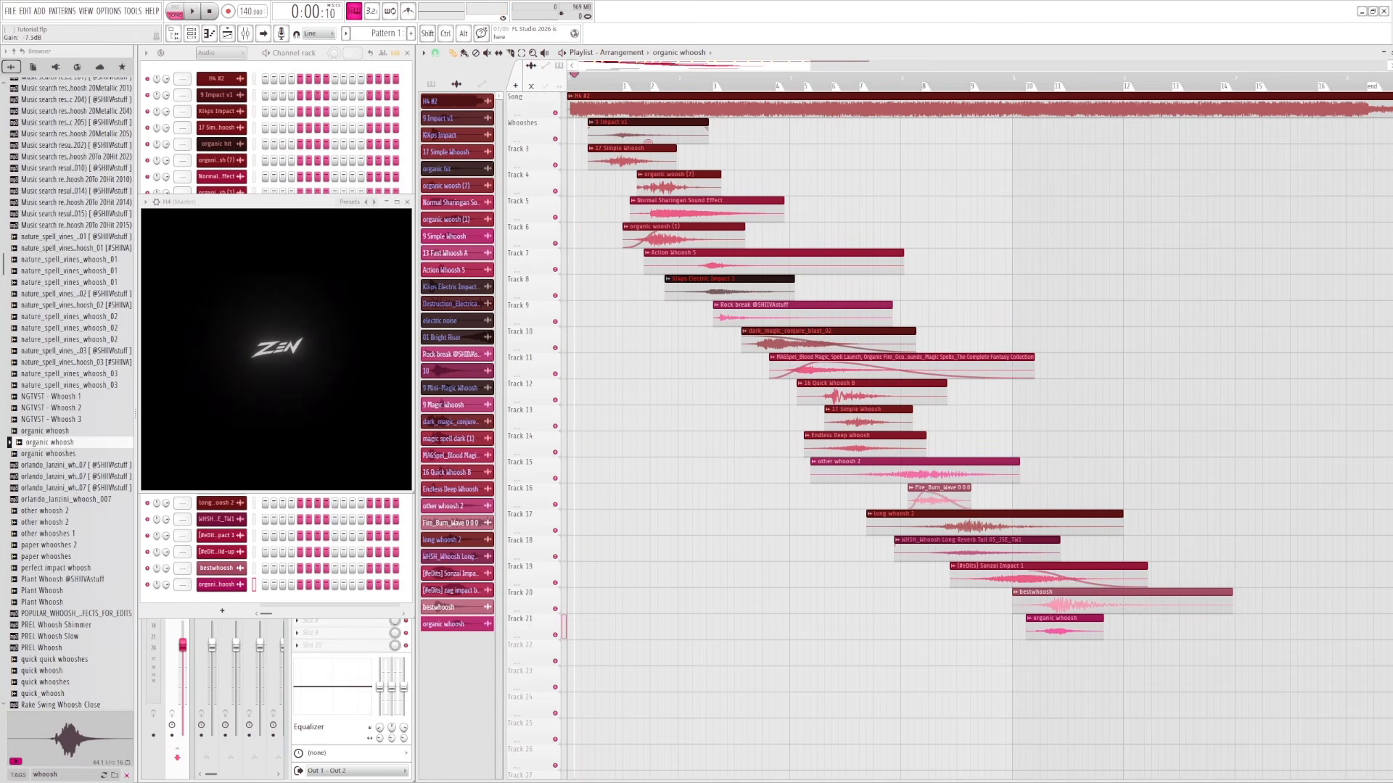
key("space")
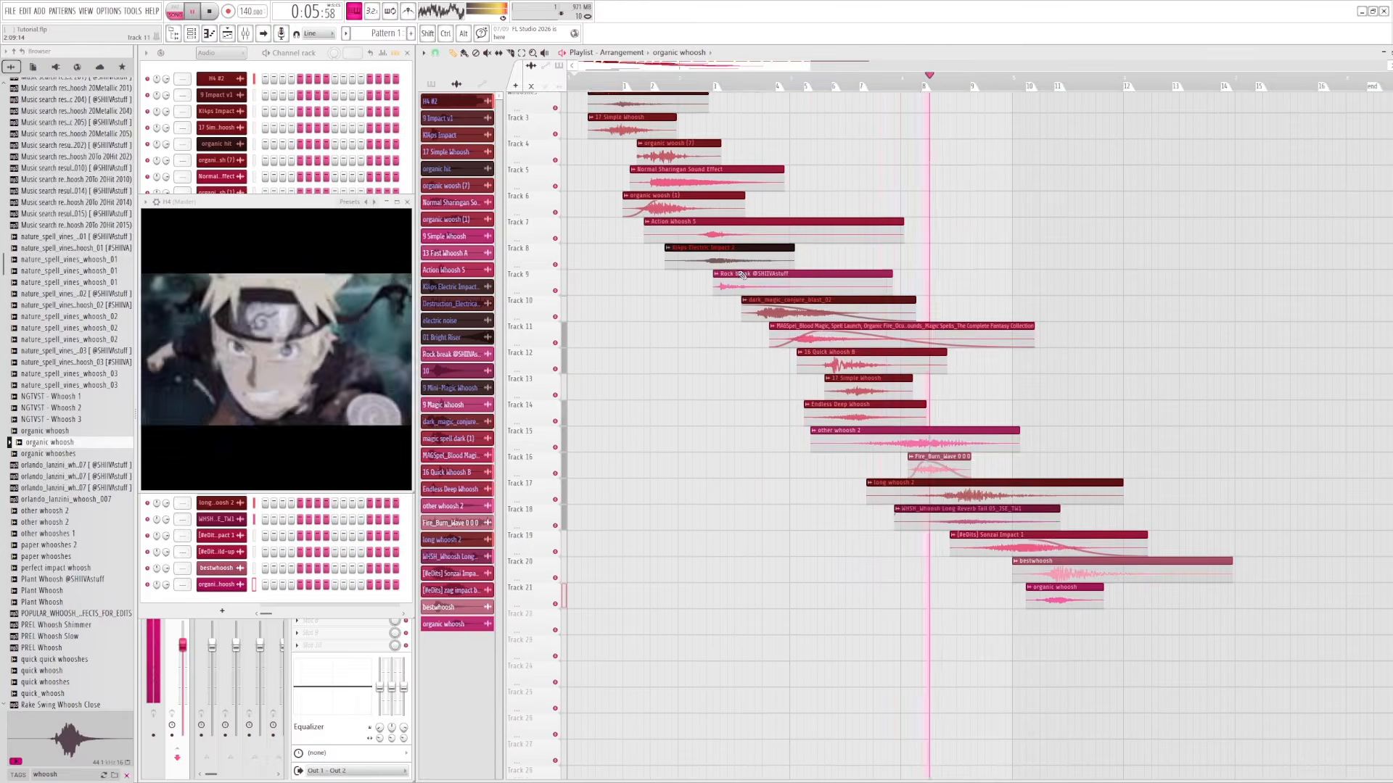
scroll(900, 270, "down", 2)
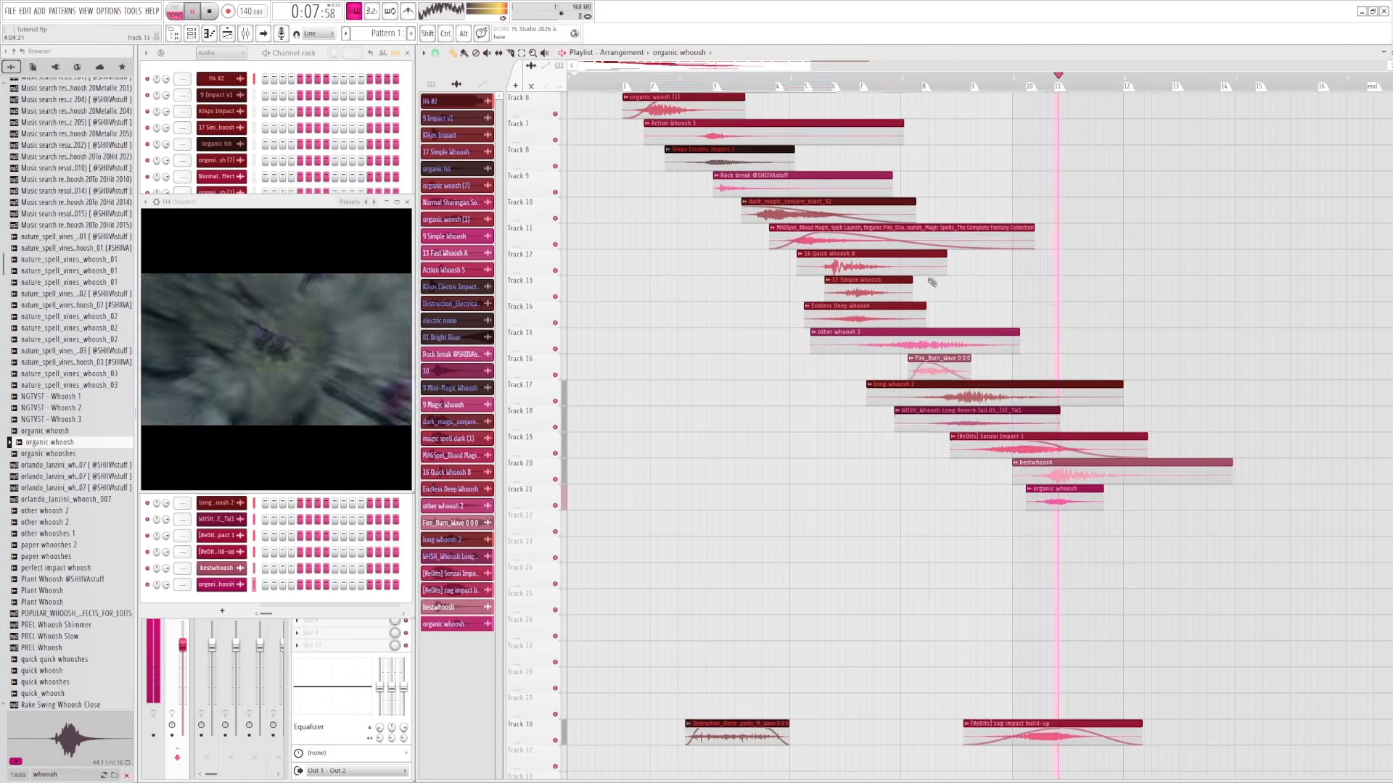